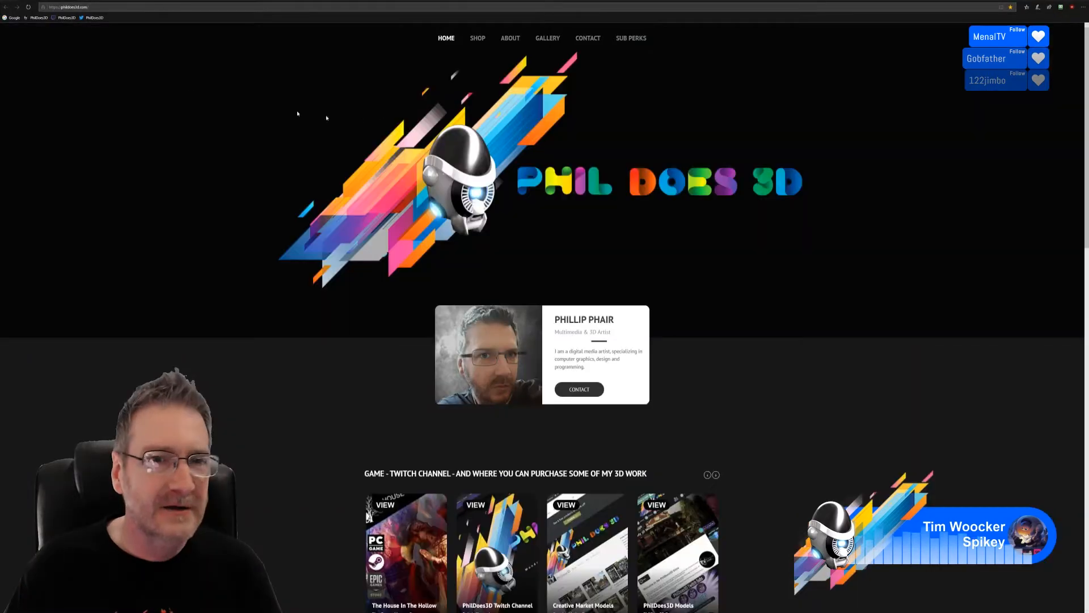
- Open The House In The Hollow website from the portfolio page's project tiles and look over its home page
{"action": "scroll", "coordinate": [441, 460], "scroll_direction": "down", "scroll_amount": 5}
{"action": "left_click", "coordinate": [386, 235]}
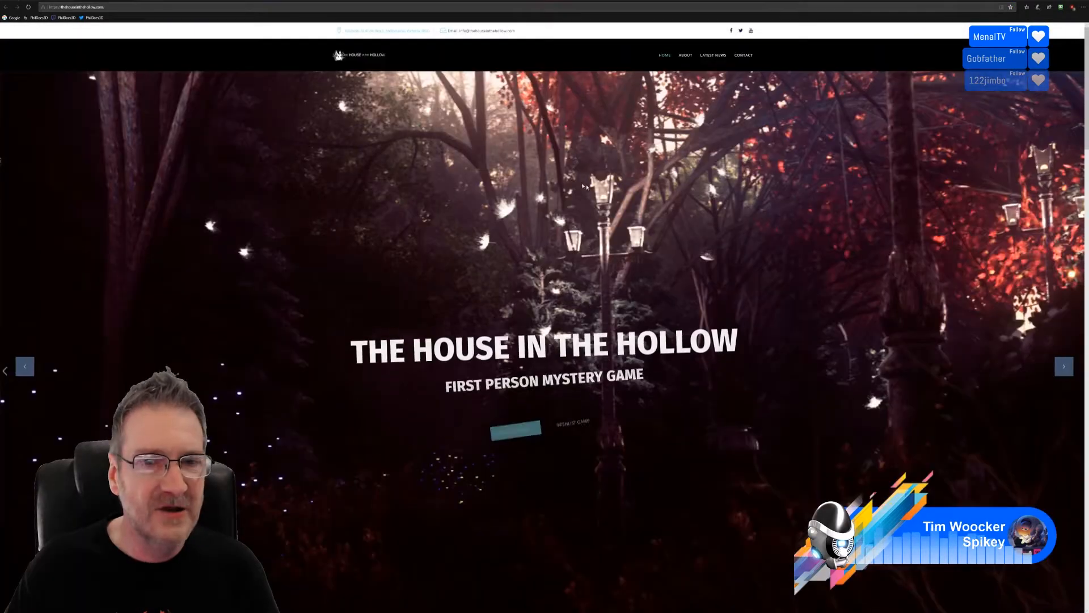
{"action": "scroll", "coordinate": [598, 238], "scroll_direction": "down", "scroll_amount": 5}
{"action": "scroll", "coordinate": [596, 267], "scroll_direction": "up", "scroll_amount": 6}
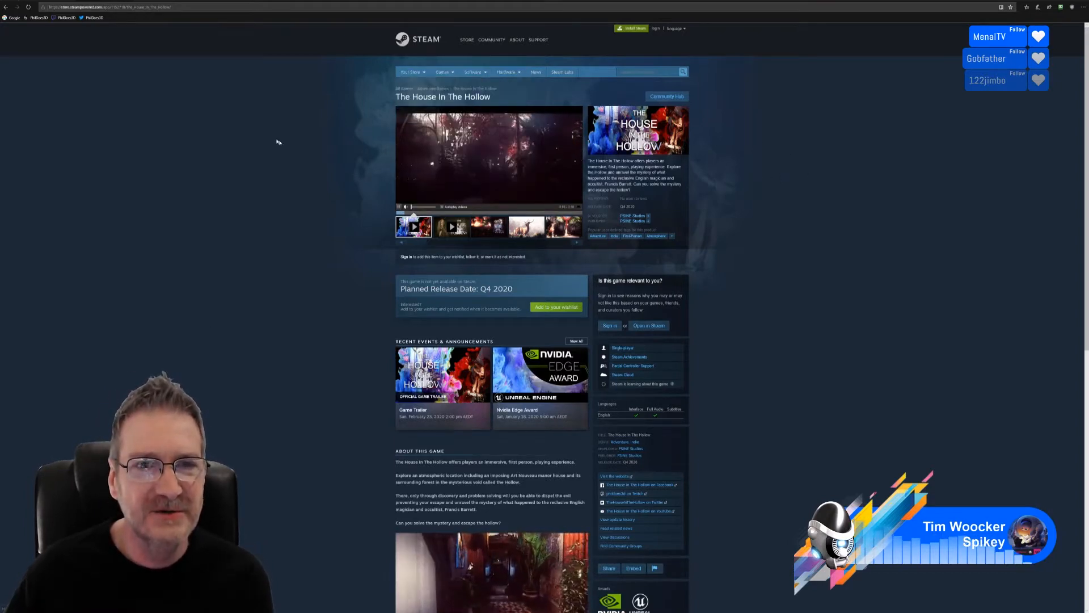
- Read the game's Steam store page down to the system requirements, expanding the full game description
{"action": "scroll", "coordinate": [752, 253], "scroll_direction": "down", "scroll_amount": 4}
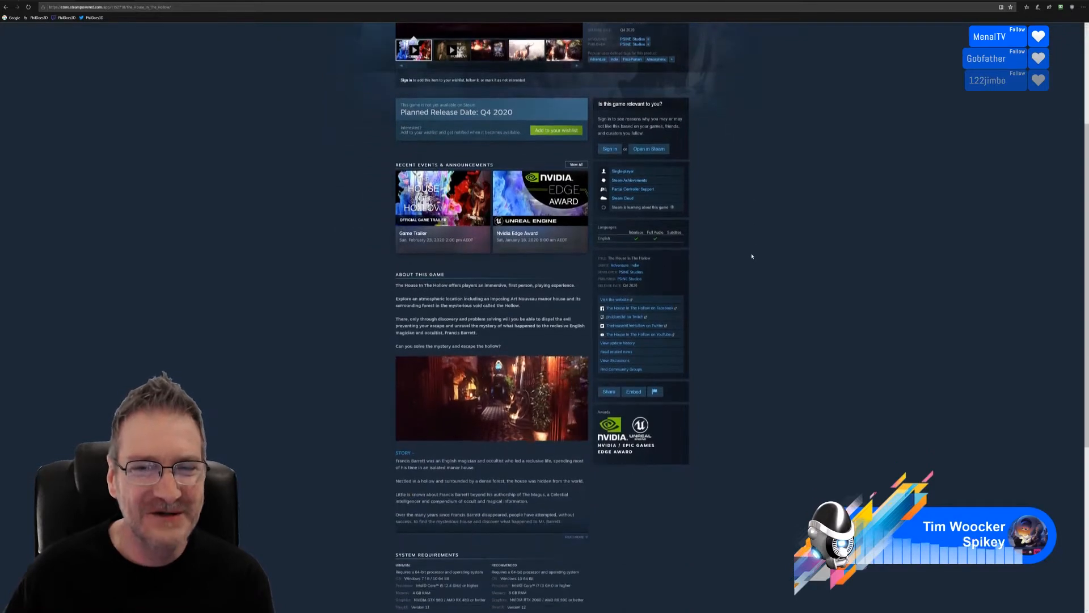
{"action": "scroll", "coordinate": [751, 254], "scroll_direction": "down", "scroll_amount": 2}
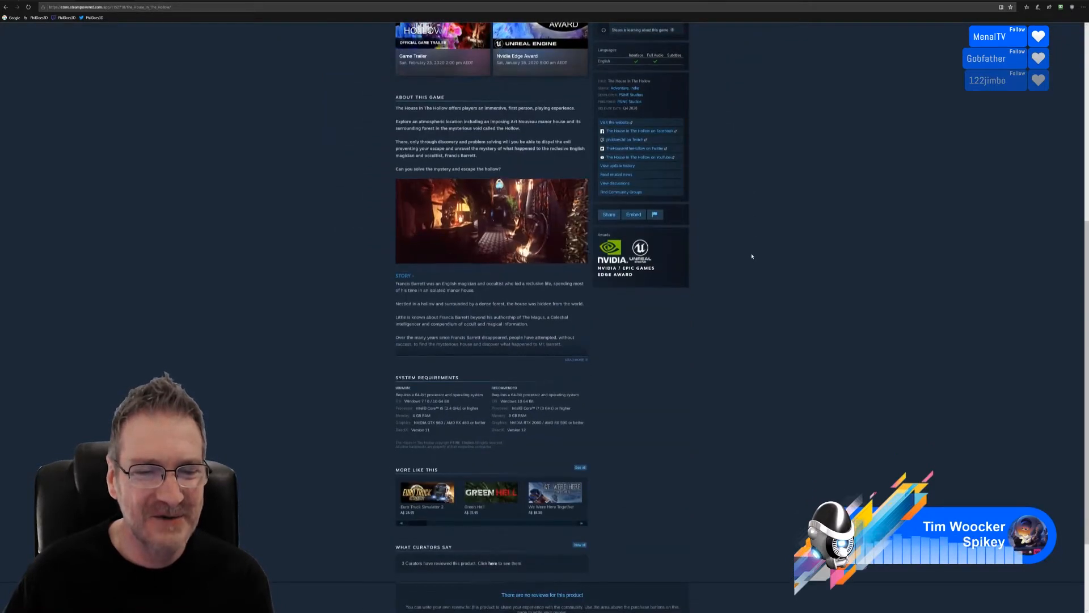
{"action": "left_click", "coordinate": [577, 360]}
{"action": "scroll", "coordinate": [604, 360], "scroll_direction": "down", "scroll_amount": 15}
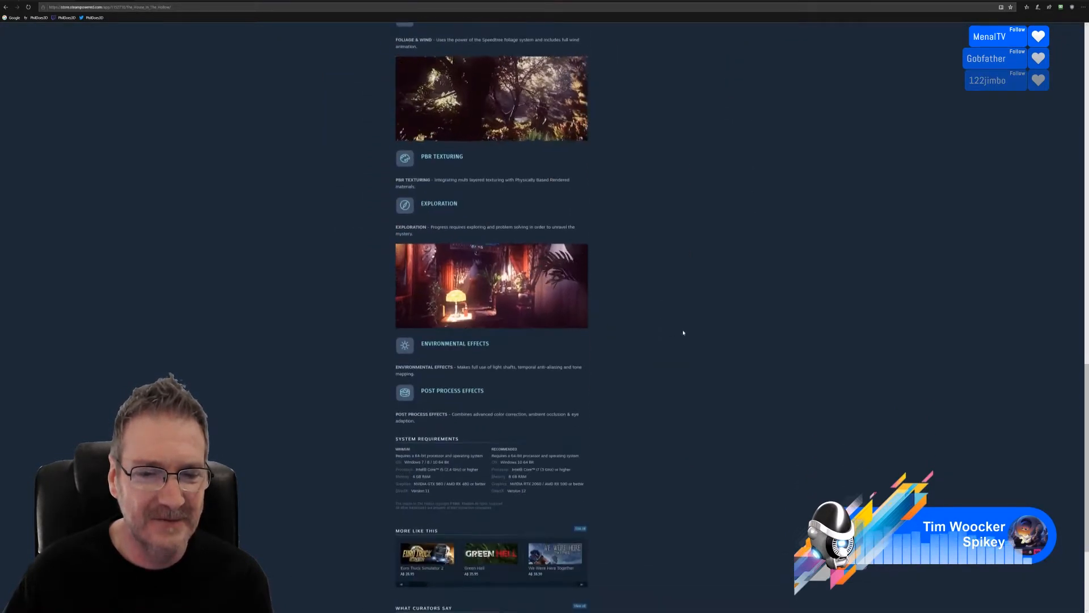
{"action": "scroll", "coordinate": [683, 334], "scroll_direction": "up", "scroll_amount": 20}
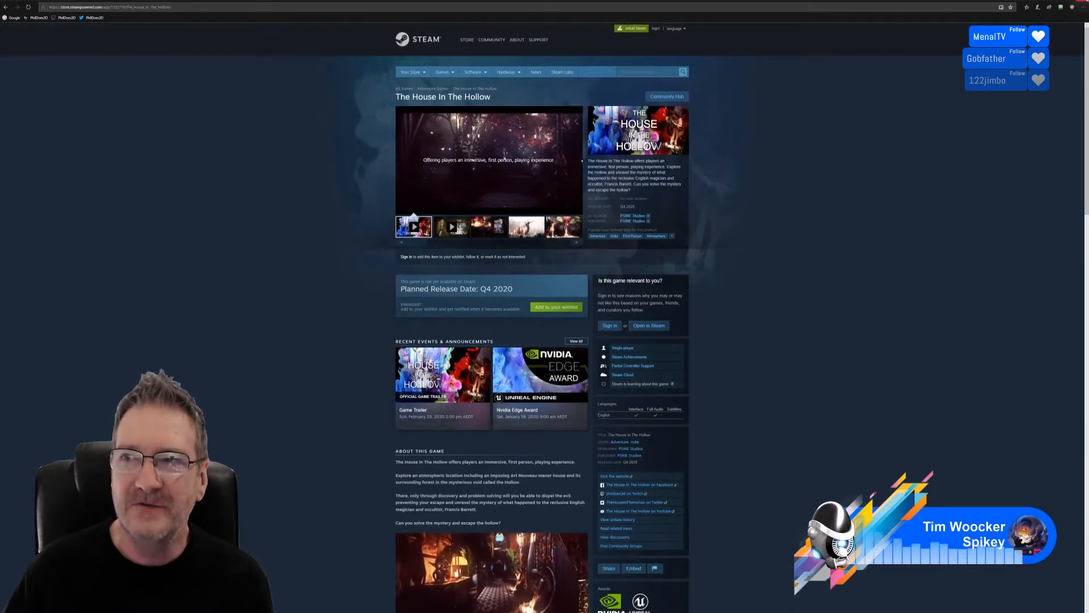
- Close all browser tabs with the option to always close all tabs enabled, and switch to Unreal Editor
{"action": "left_click", "coordinate": [1082, 2]}
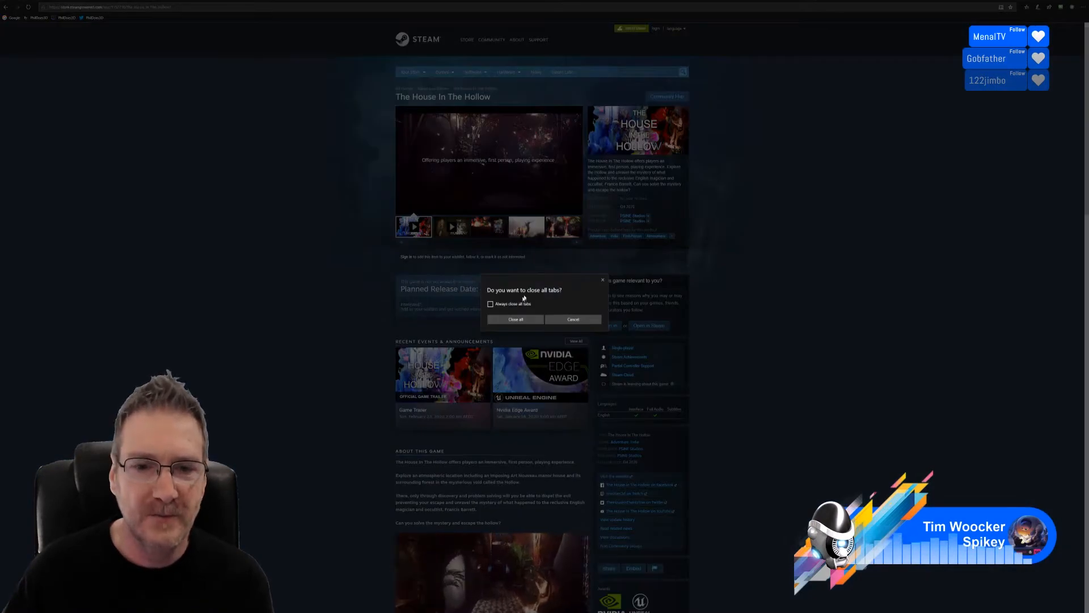
{"action": "left_click", "coordinate": [490, 304]}
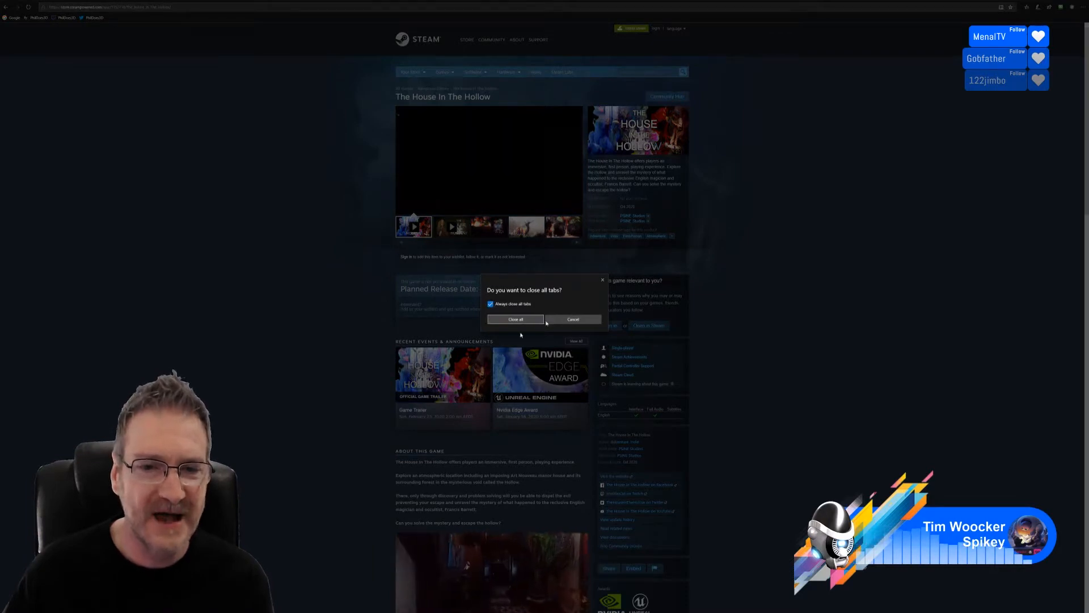
{"action": "left_click", "coordinate": [516, 319]}
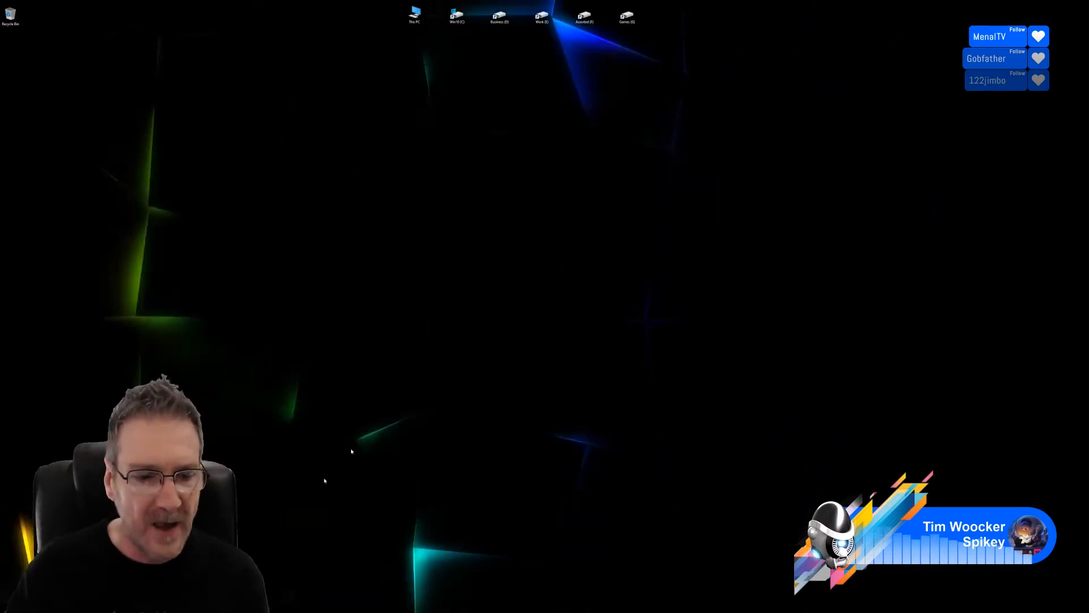
{"action": "key", "text": "alt+Tab"}
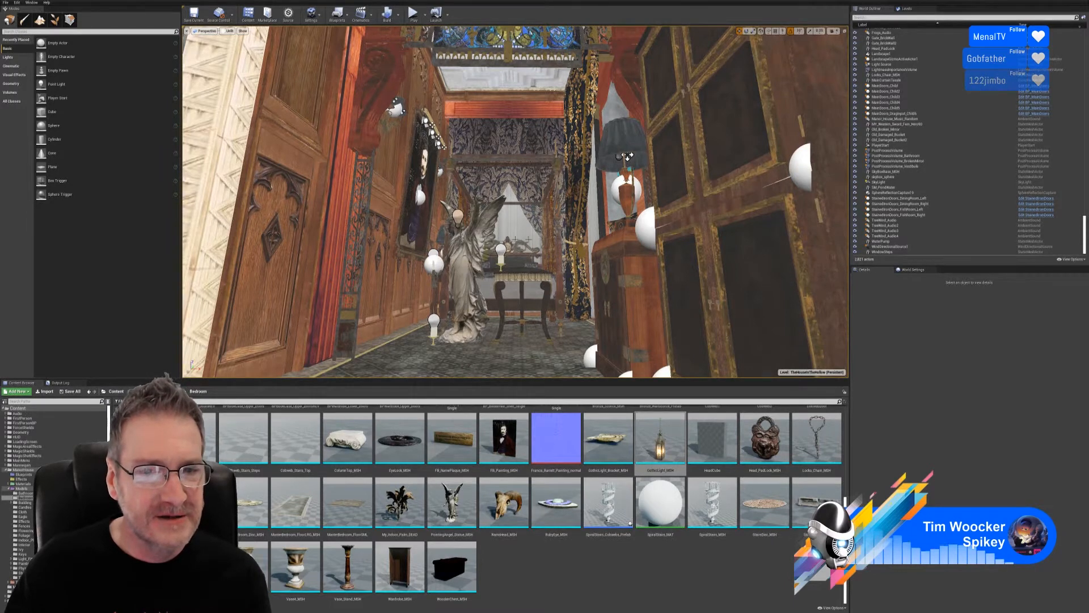
- Hide the editor icons with game view and display the bedroom scene in Lit mode
{"action": "right_click_drag", "start_coordinate": [515, 202], "coordinate": [512, 170]}
{"action": "key", "text": "g"}
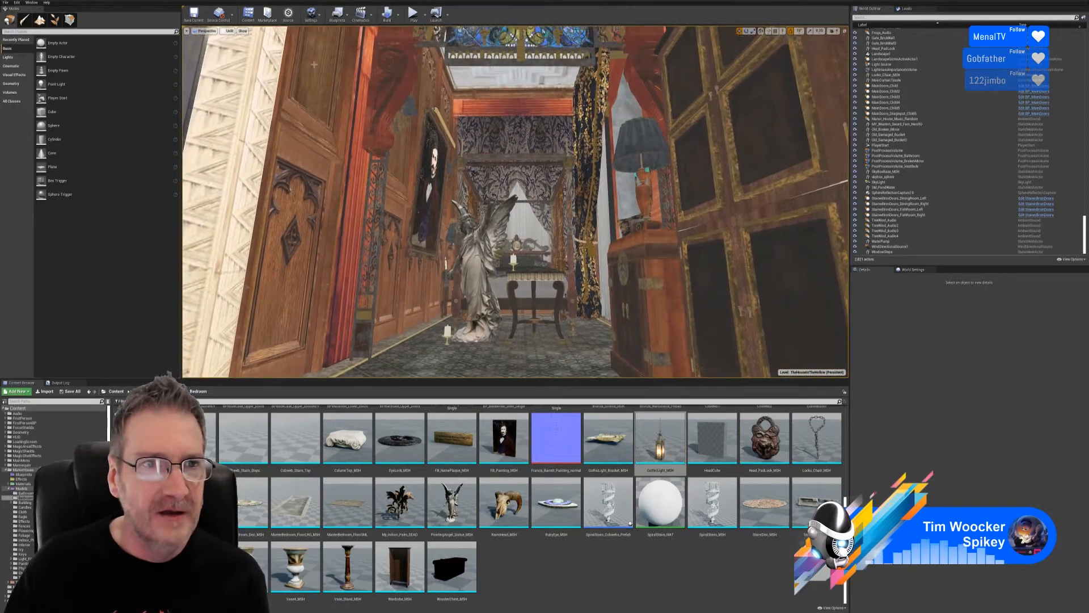
{"action": "left_click", "coordinate": [229, 31]}
{"action": "left_click", "coordinate": [244, 41]}
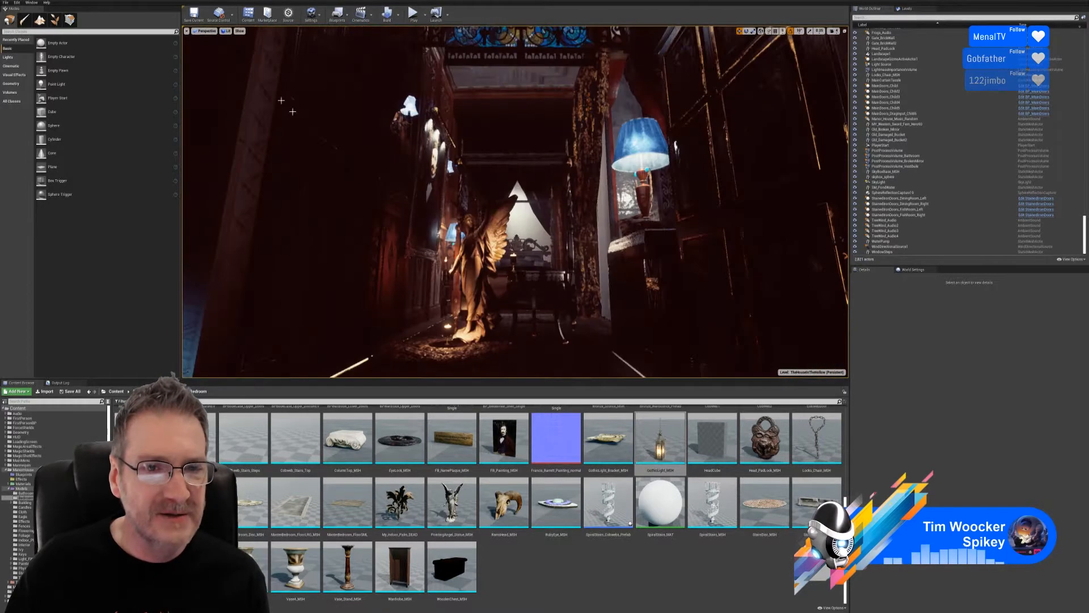
- Examine the angel statue, candles and surrounding furniture in the lit bedroom scene
{"action": "right_click_drag", "start_coordinate": [293, 112], "coordinate": [295, 150]}
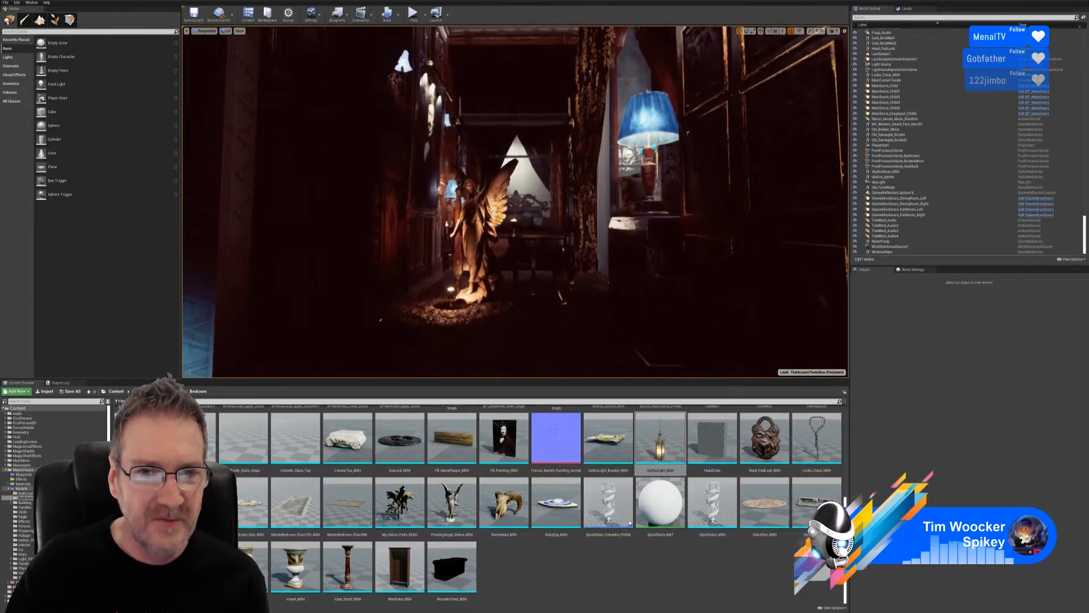
{"action": "left_click_drag", "start_coordinate": [295, 150], "coordinate": [288, 94]}
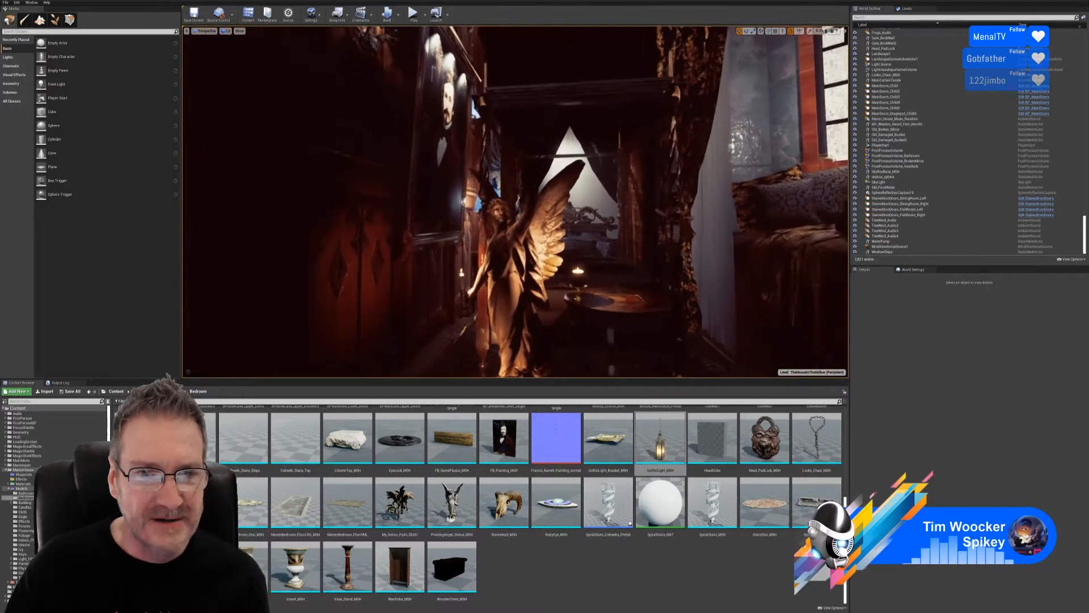
{"action": "right_click_drag", "start_coordinate": [288, 94], "coordinate": [265, 115]}
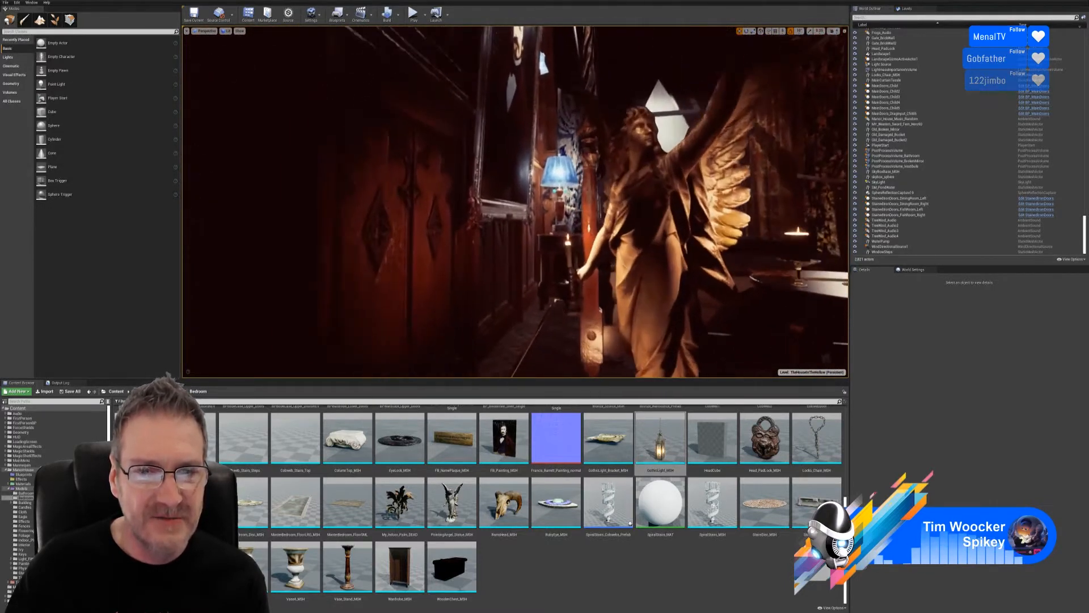
{"action": "right_click_drag", "start_coordinate": [535, 193], "coordinate": [549, 231]}
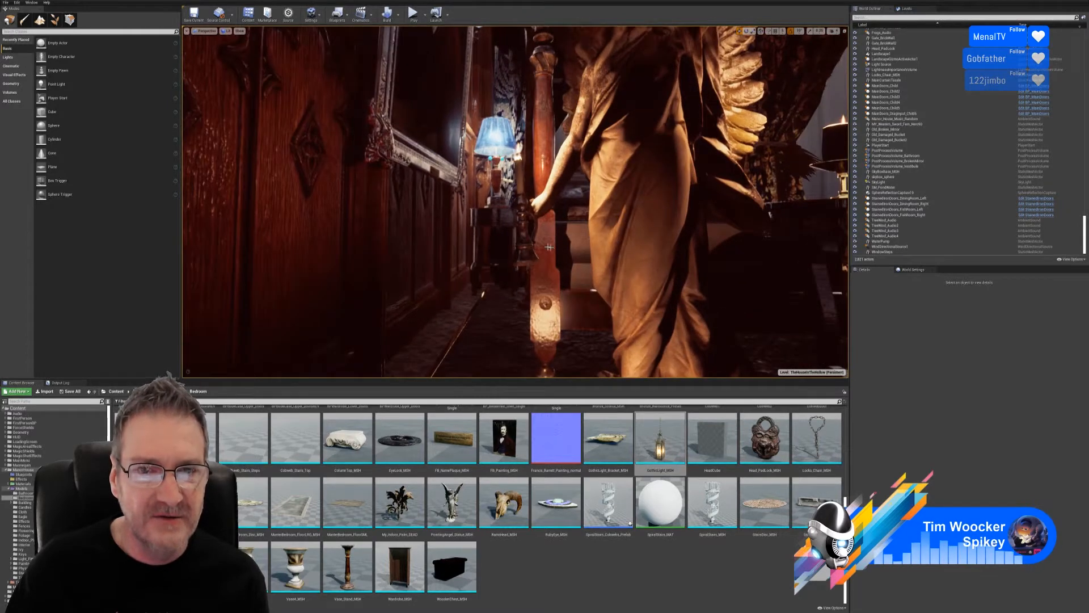
{"action": "right_click_drag", "start_coordinate": [640, 189], "coordinate": [648, 210]}
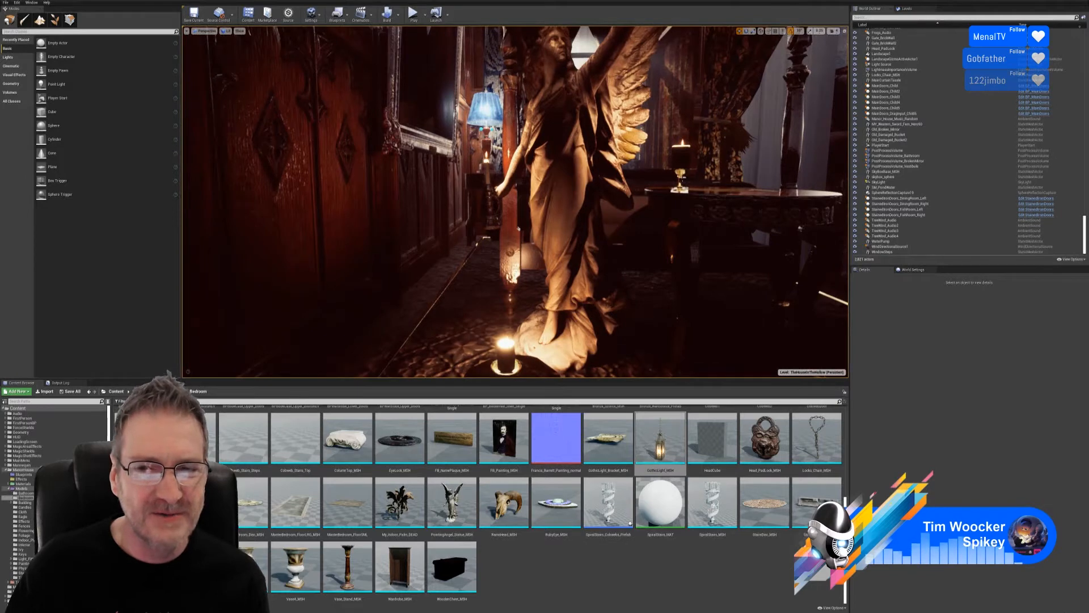
{"action": "right_click_drag", "start_coordinate": [570, 238], "coordinate": [607, 227]}
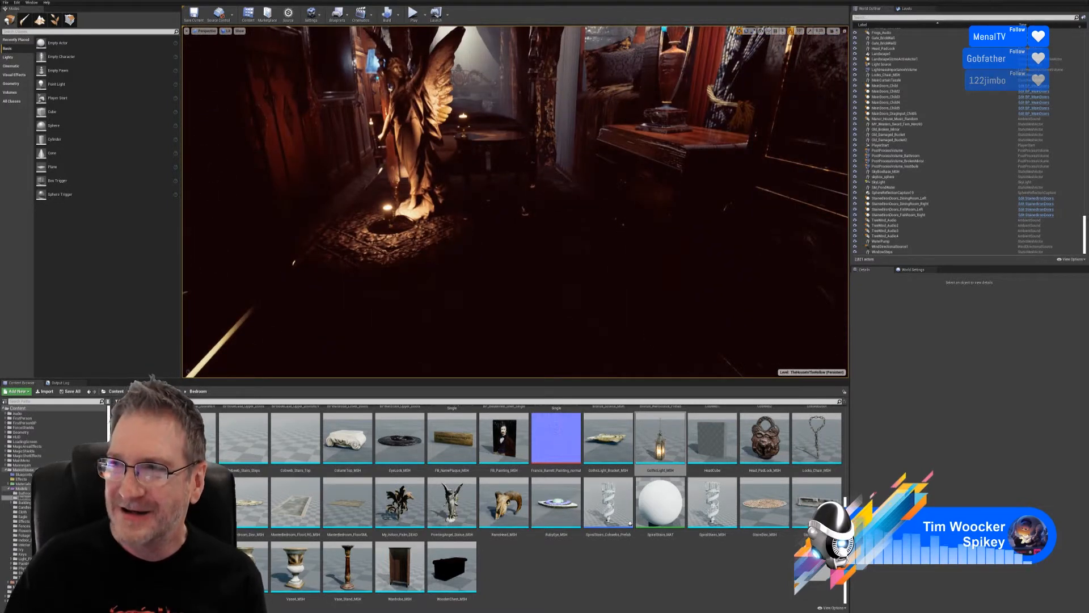
- Set the viewport to Unlit mode and turn off game view to show the editor icons
{"action": "left_click", "coordinate": [227, 31]}
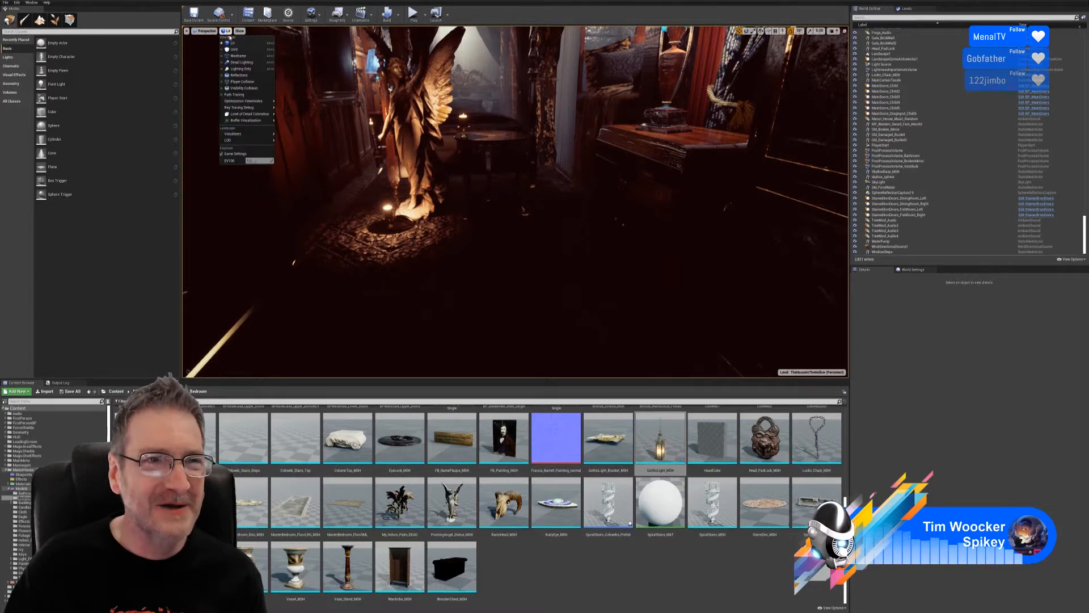
{"action": "left_click", "coordinate": [232, 50]}
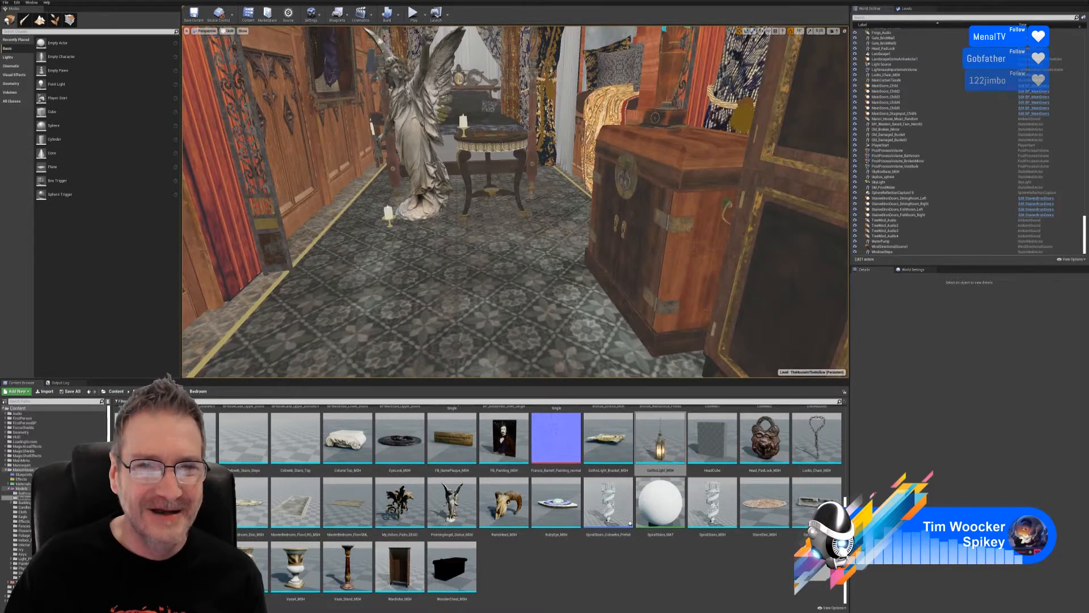
{"action": "right_click_drag", "start_coordinate": [515, 202], "coordinate": [549, 170]}
{"action": "key", "text": "g"}
- Select the right-hand door blueprint of the antique safe cabinet beside the large doors
{"action": "right_click_drag", "start_coordinate": [412, 262], "coordinate": [442, 227]}
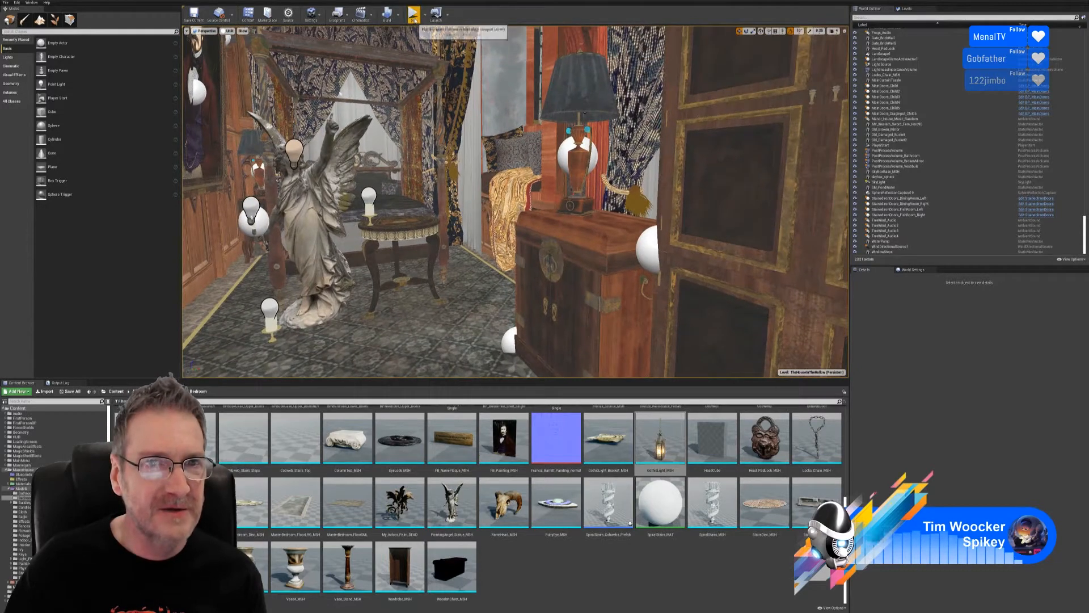
{"action": "right_click_drag", "start_coordinate": [515, 201], "coordinate": [510, 230]}
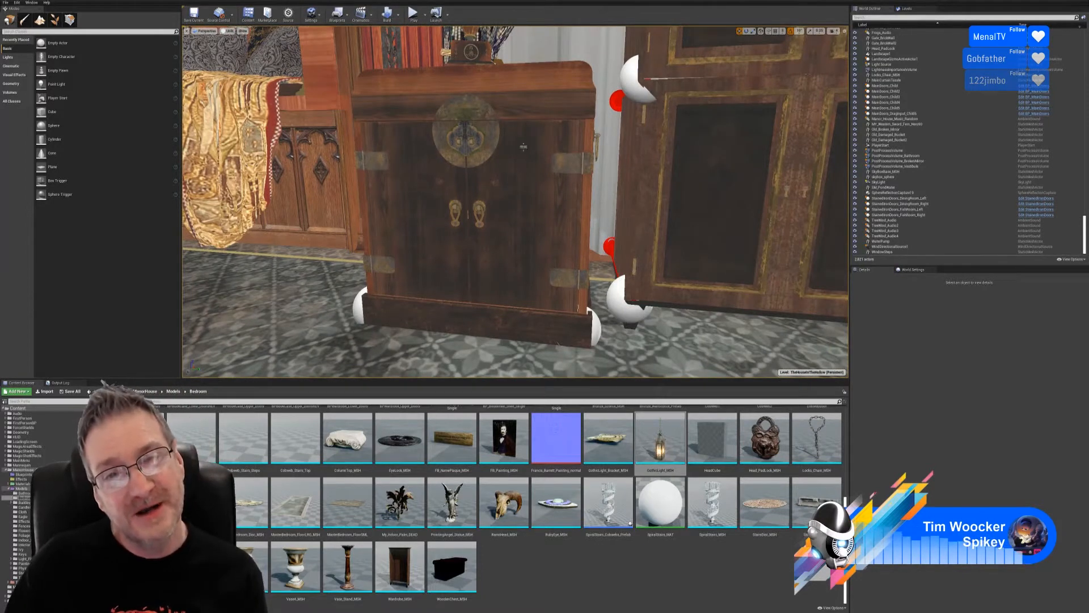
{"action": "left_click", "coordinate": [550, 299]}
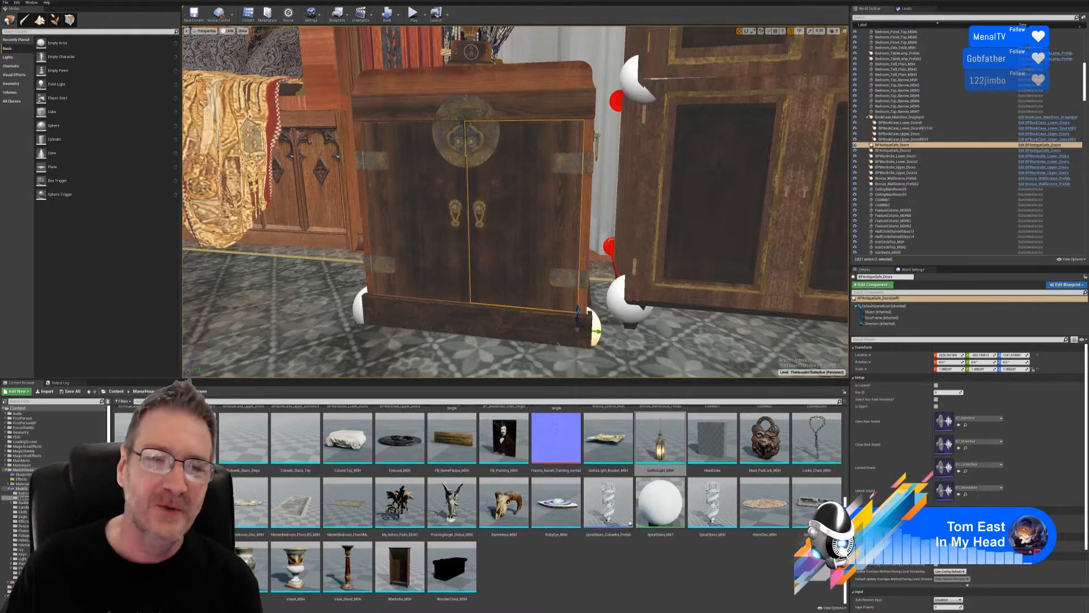
- Play the level in the editor viewport to view the bedroom in game, and end the play session
{"action": "right_click_drag", "start_coordinate": [515, 201], "coordinate": [652, 191]}
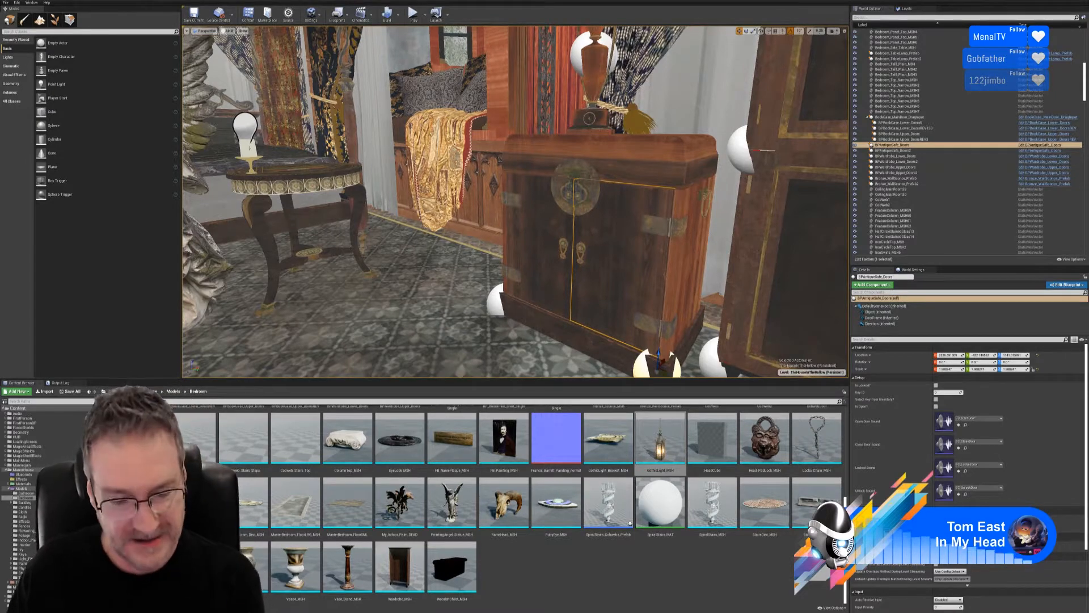
{"action": "right_click_drag", "start_coordinate": [389, 283], "coordinate": [403, 252]}
{"action": "right_click_drag", "start_coordinate": [568, 262], "coordinate": [564, 244]}
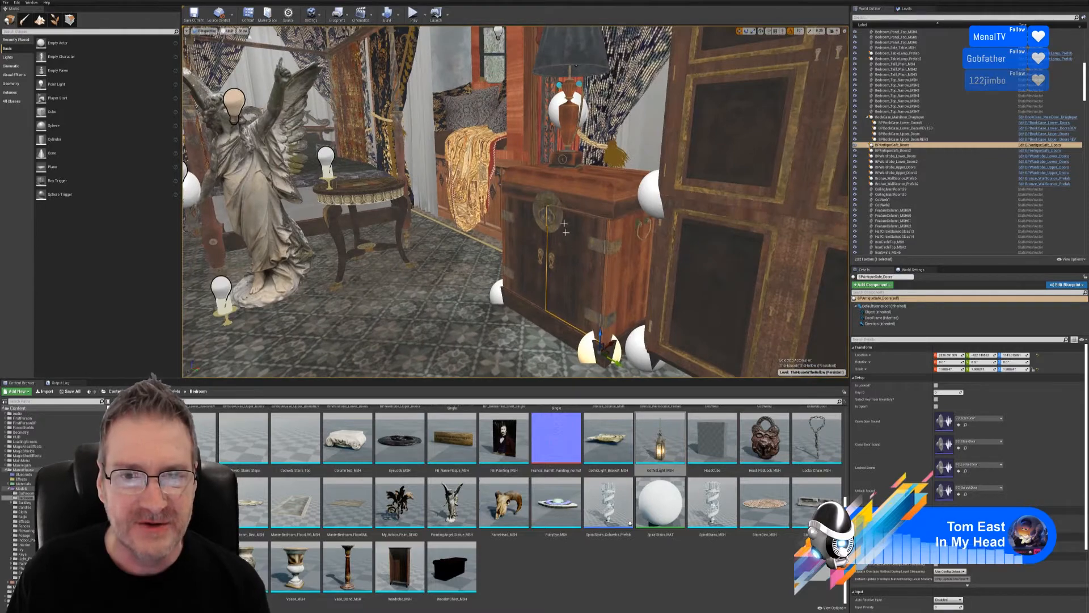
{"action": "right_click_drag", "start_coordinate": [576, 66], "coordinate": [539, 142]}
{"action": "key", "text": "w"}
{"action": "key", "text": "d"}
{"action": "key", "text": "s"}
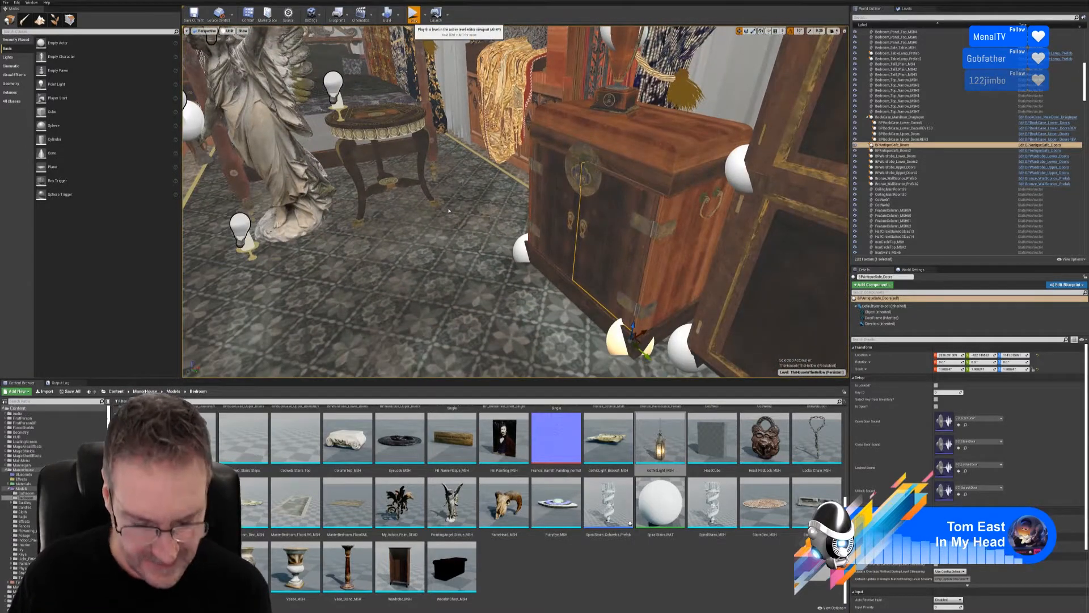
{"action": "left_click", "coordinate": [414, 14]}
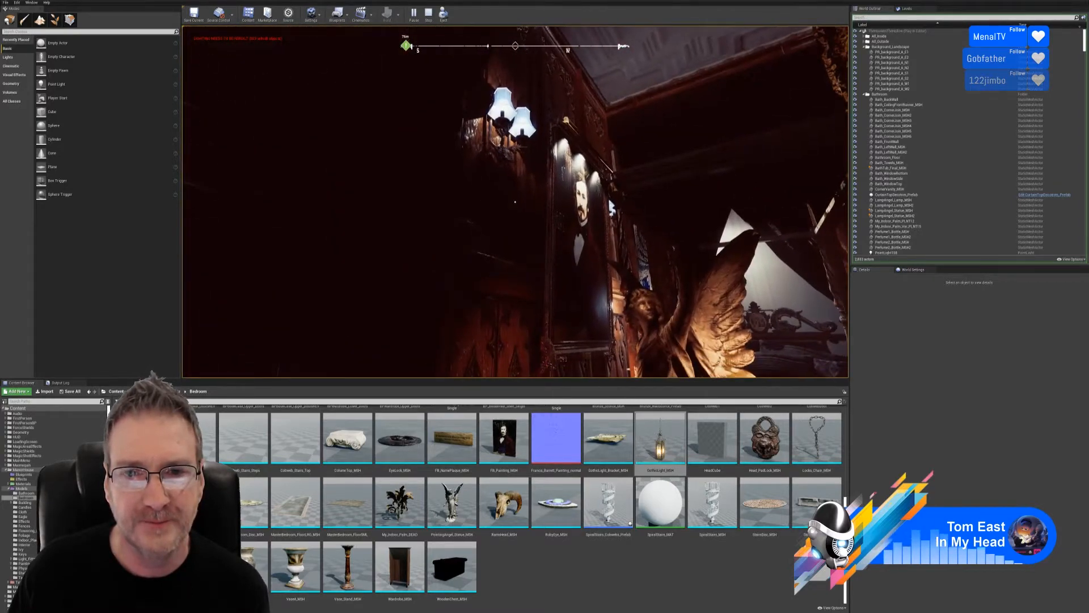
{"action": "key", "text": "Escape"}
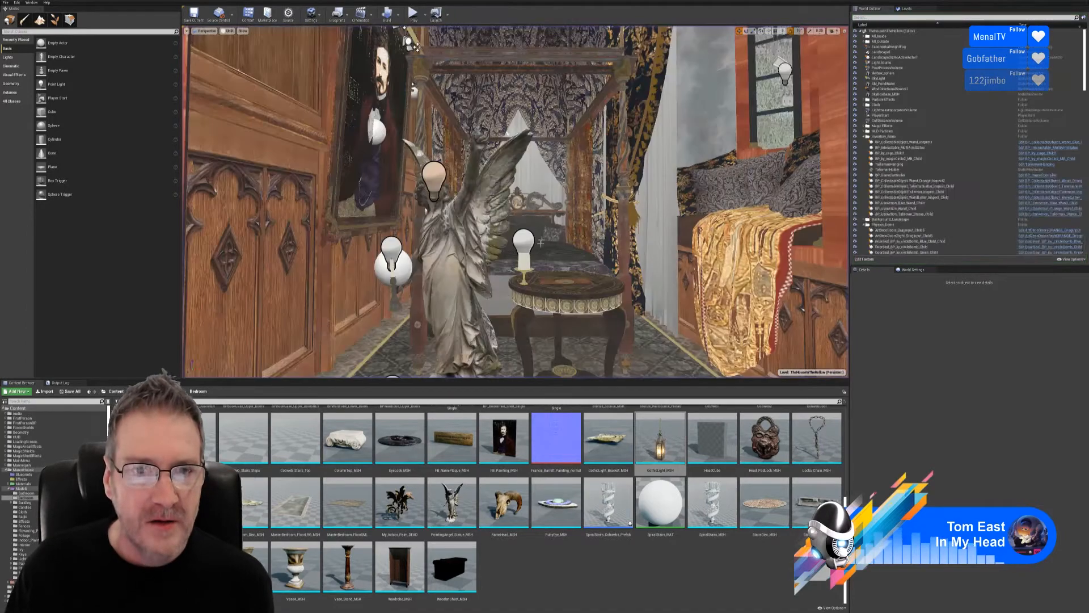
- Place the bureau static mesh from the Bedroom models folder on the bedroom floor in front of the angel statue
{"action": "right_click_drag", "start_coordinate": [542, 242], "coordinate": [521, 259]}
{"action": "key", "text": "s"}
{"action": "key", "text": "s"}
{"action": "key", "text": "q"}
{"action": "key", "text": "s"}
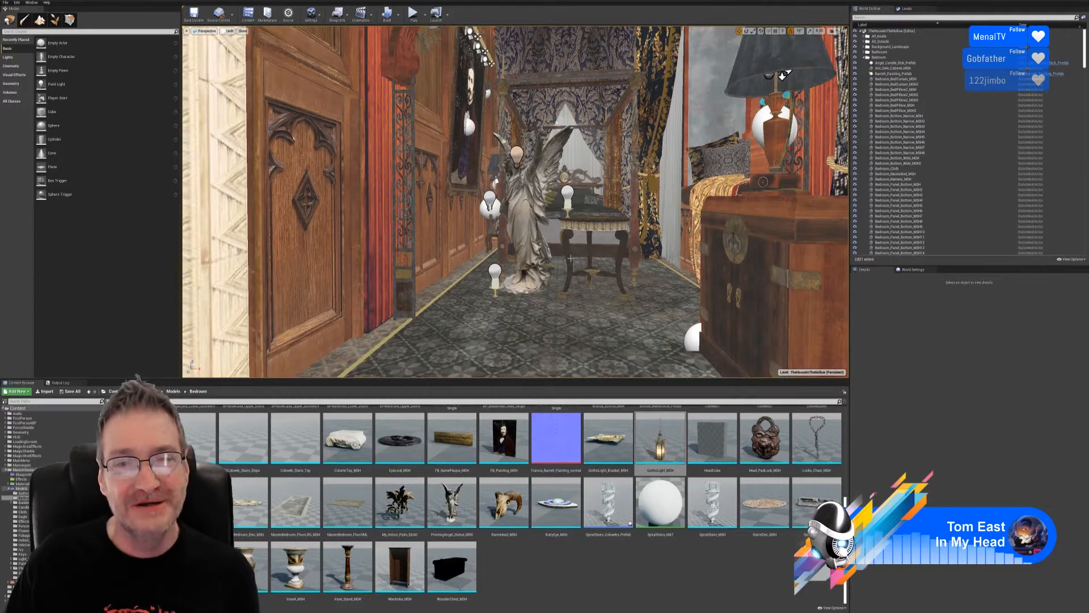
{"action": "right_click_drag", "start_coordinate": [644, 309], "coordinate": [576, 317]}
{"action": "scroll", "coordinate": [643, 304], "scroll_direction": "down", "scroll_amount": 3}
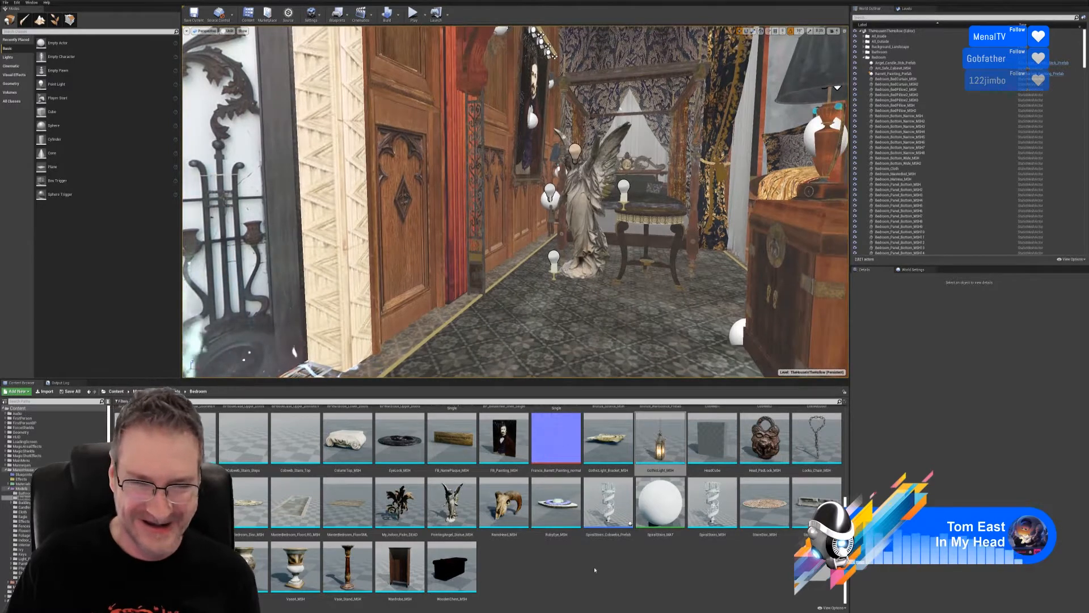
{"action": "scroll", "coordinate": [578, 531], "scroll_direction": "up", "scroll_amount": 3}
{"action": "scroll", "coordinate": [577, 531], "scroll_direction": "up", "scroll_amount": 3}
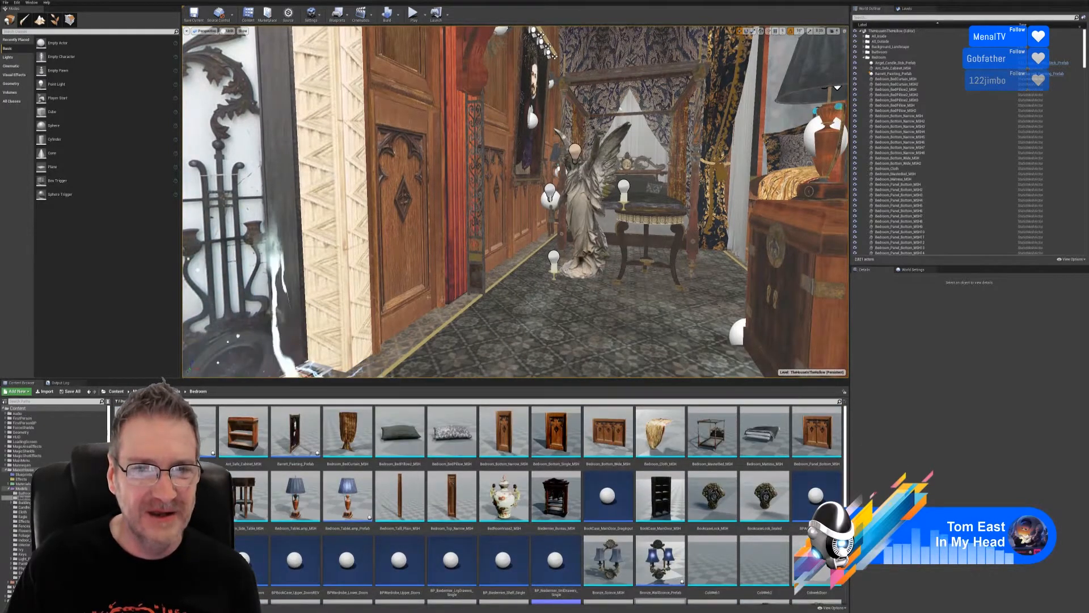
{"action": "mouse_move", "coordinate": [667, 274]}
{"action": "right_mouse_down"}
{"action": "mouse_move", "coordinate": [781, 274]}
{"action": "mouse_move", "coordinate": [678, 279]}
{"action": "right_mouse_up"}
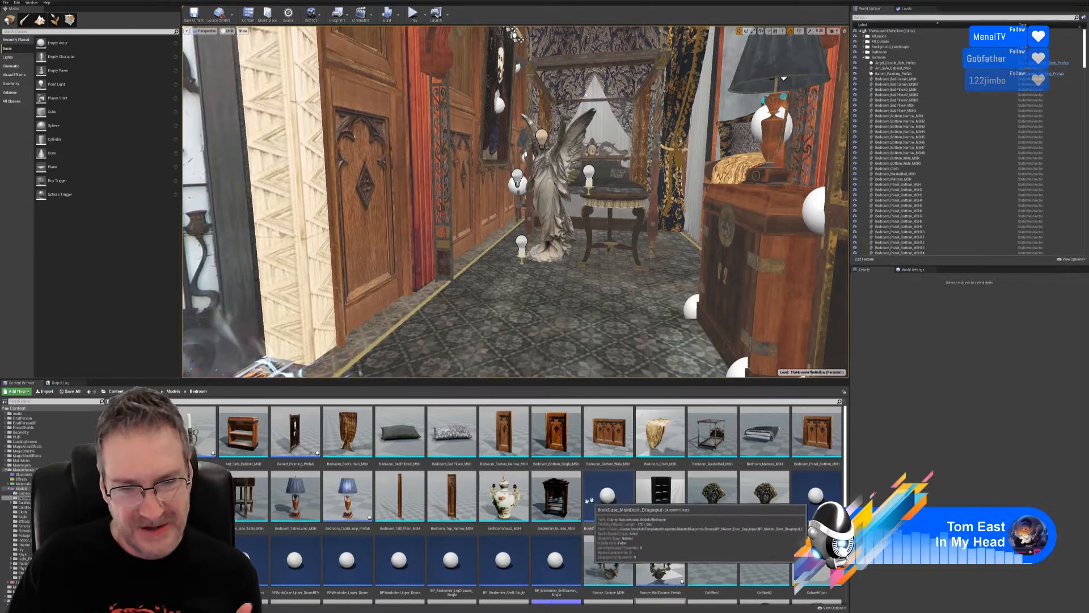
{"action": "left_click_drag", "start_coordinate": [556, 497], "coordinate": [579, 195]}
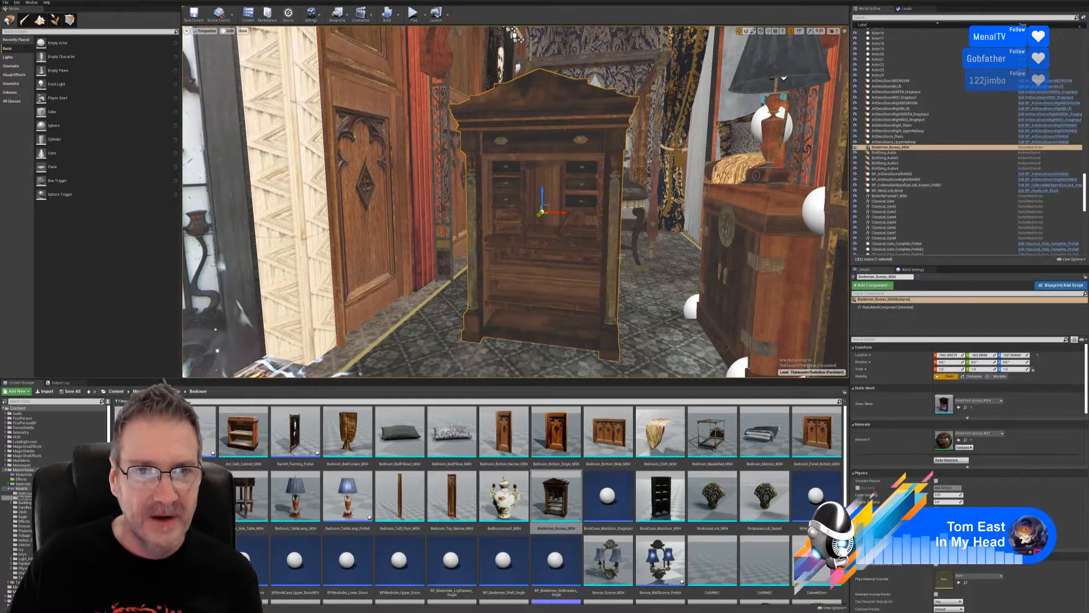
- Scale the placed bureau up slightly and uniformly on all axes
{"action": "right_click_drag", "start_coordinate": [580, 194], "coordinate": [615, 181]}
{"action": "key", "text": "s"}
{"action": "key", "text": "w"}
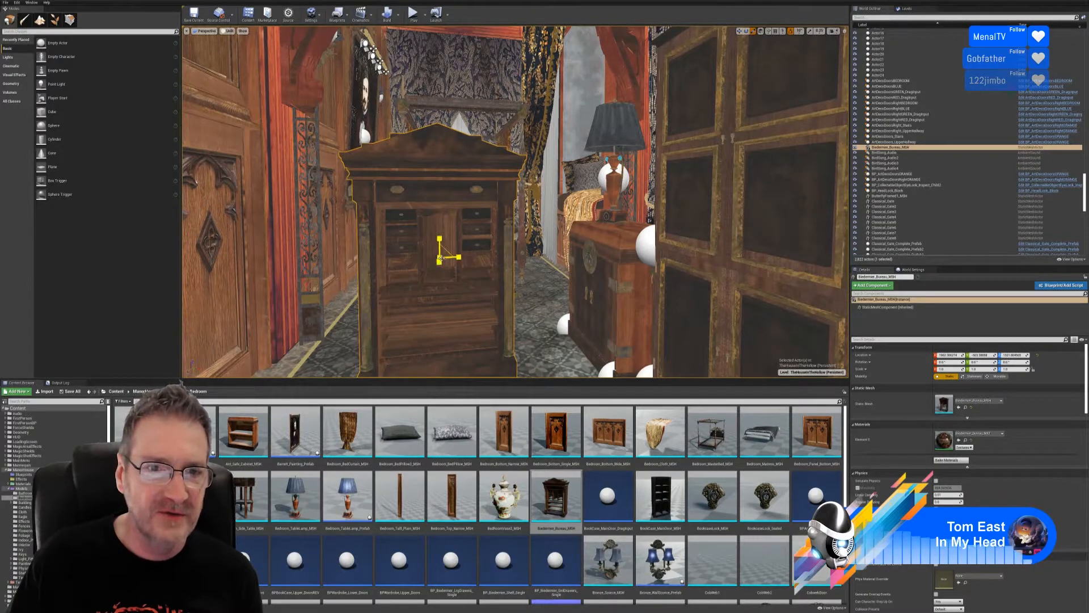
{"action": "left_click_drag", "start_coordinate": [440, 252], "coordinate": [471, 236]}
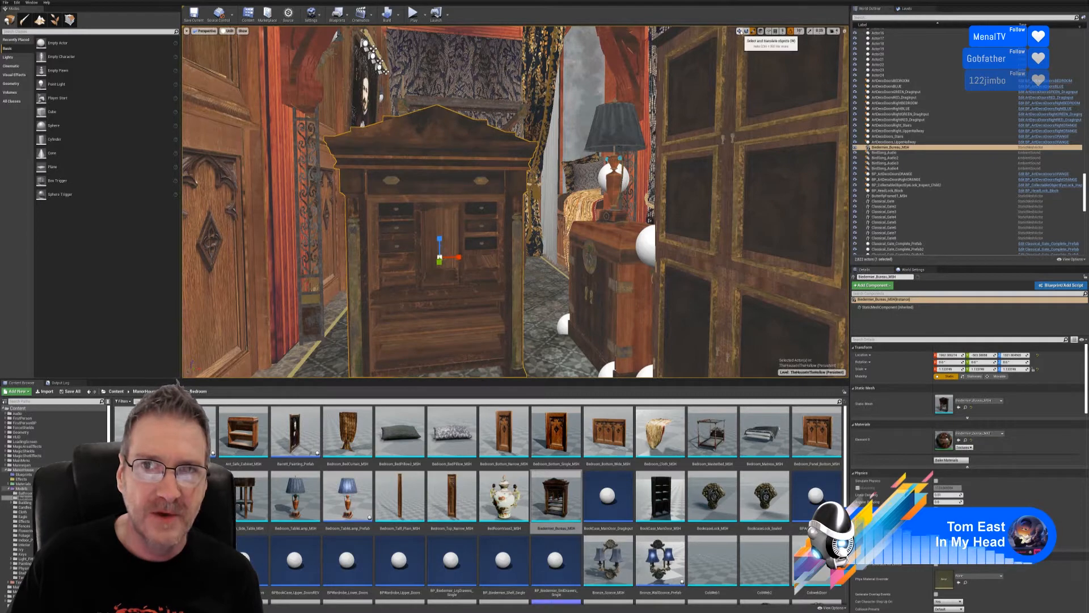
- Raise the scaled bureau vertically until its base rests on the bedroom floor
{"action": "left_click_drag", "start_coordinate": [439, 242], "coordinate": [440, 234]}
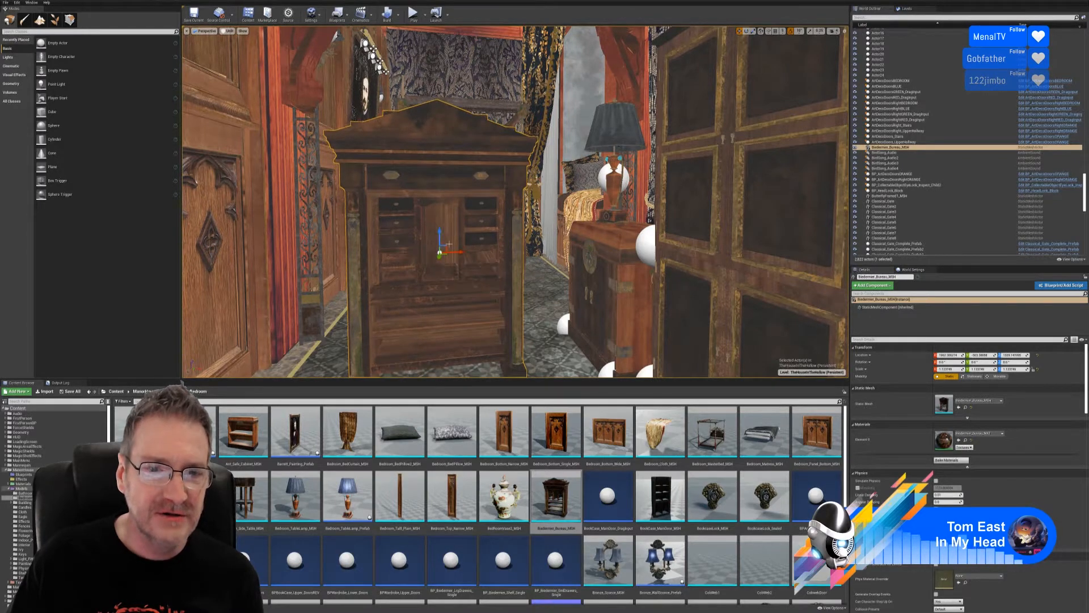
{"action": "right_click_drag", "start_coordinate": [438, 219], "coordinate": [417, 261]}
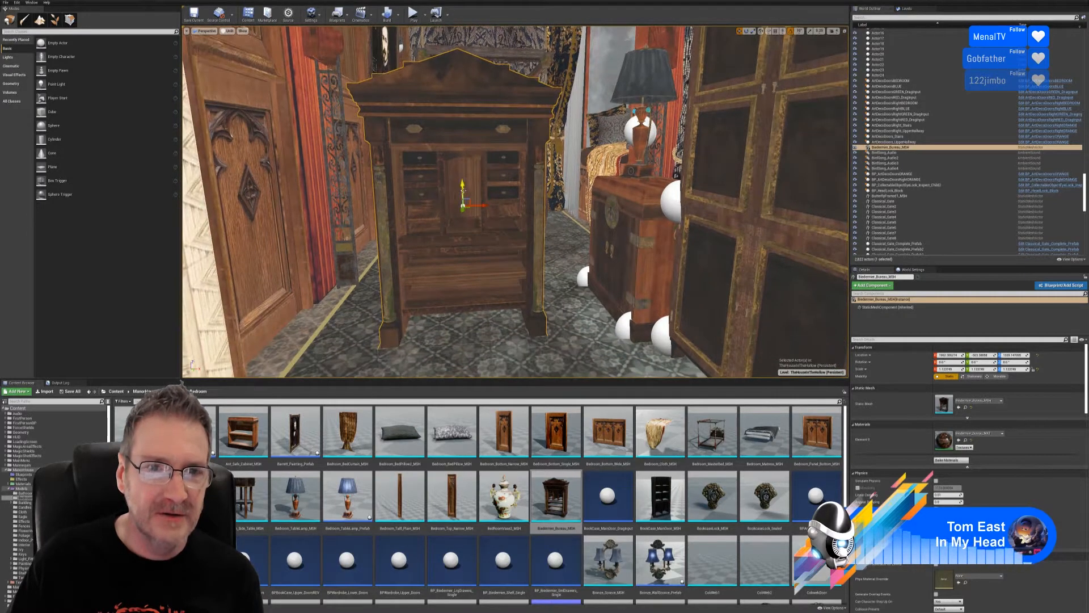
{"action": "left_click_drag", "start_coordinate": [462, 190], "coordinate": [477, 181]}
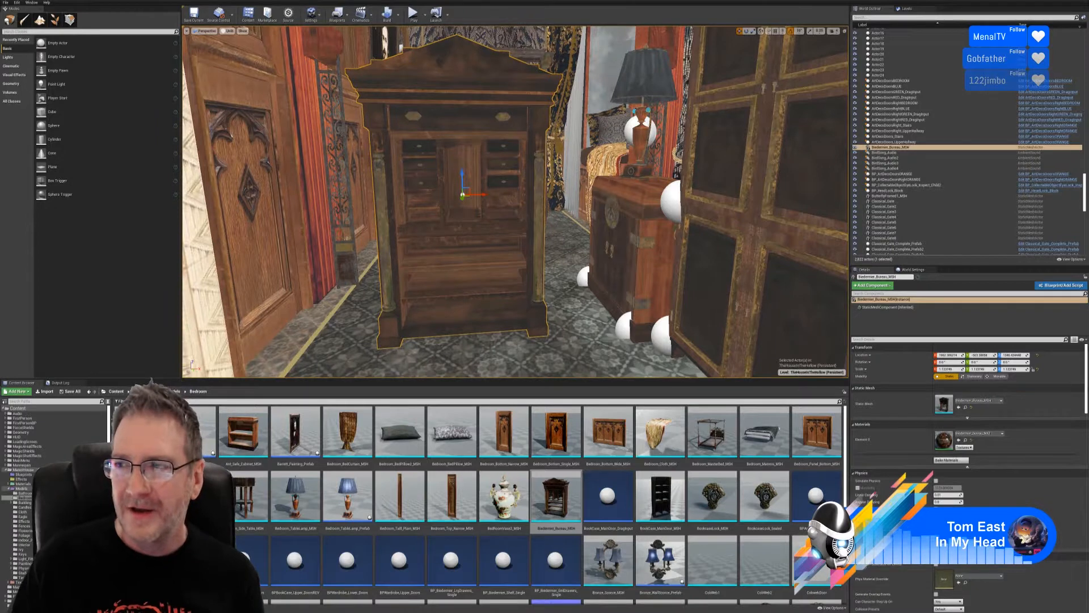
- Rotate the bureau a quarter turn about its vertical axis so its front faces across the room
{"action": "left_click", "coordinate": [746, 31]}
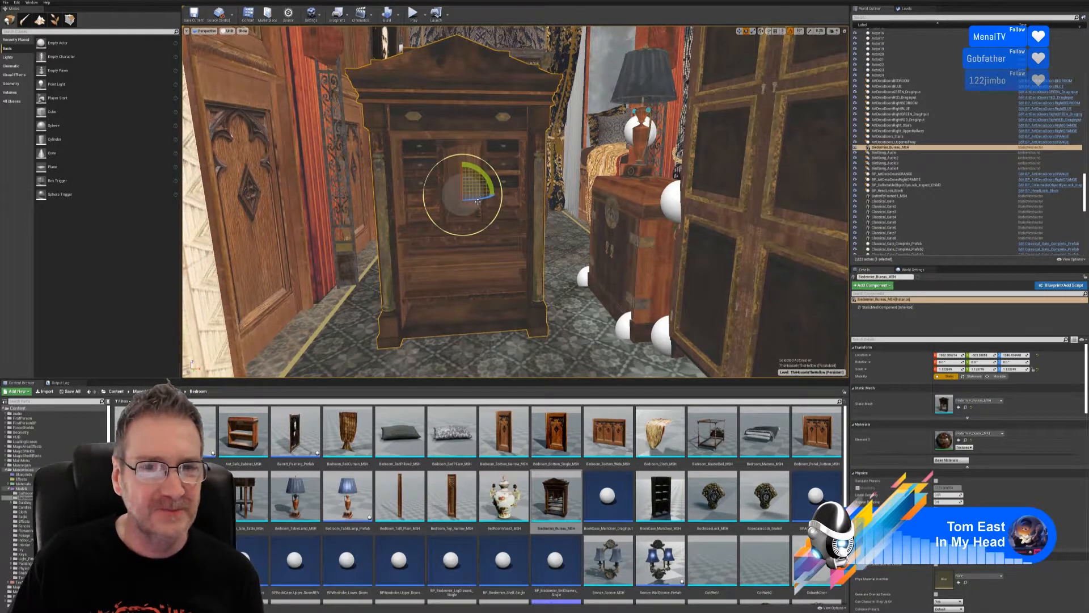
{"action": "left_click_drag", "start_coordinate": [478, 201], "coordinate": [460, 187]}
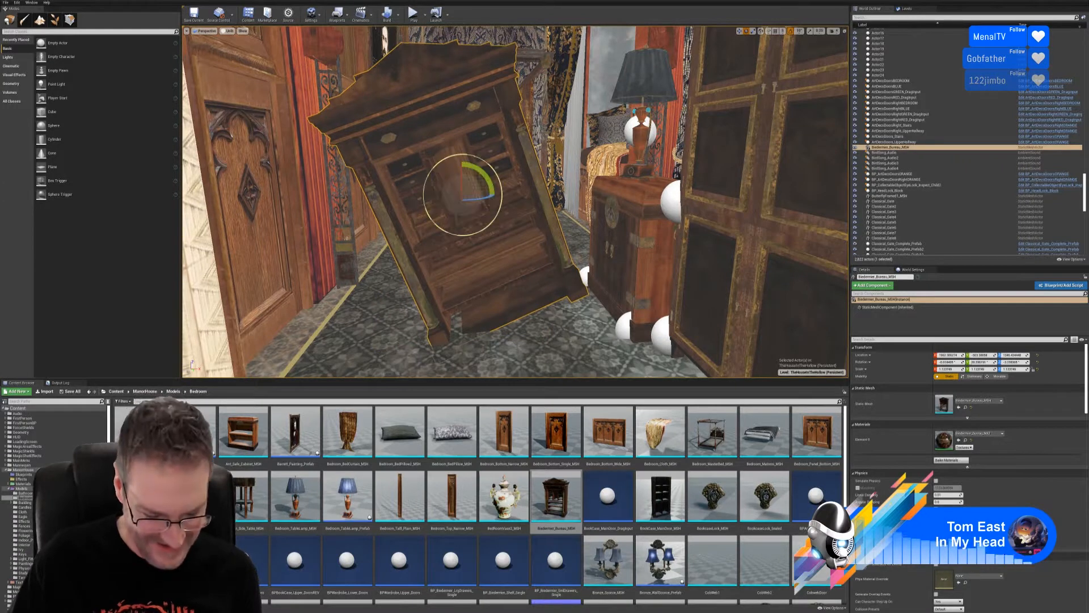
{"action": "key", "text": "ctrl+z"}
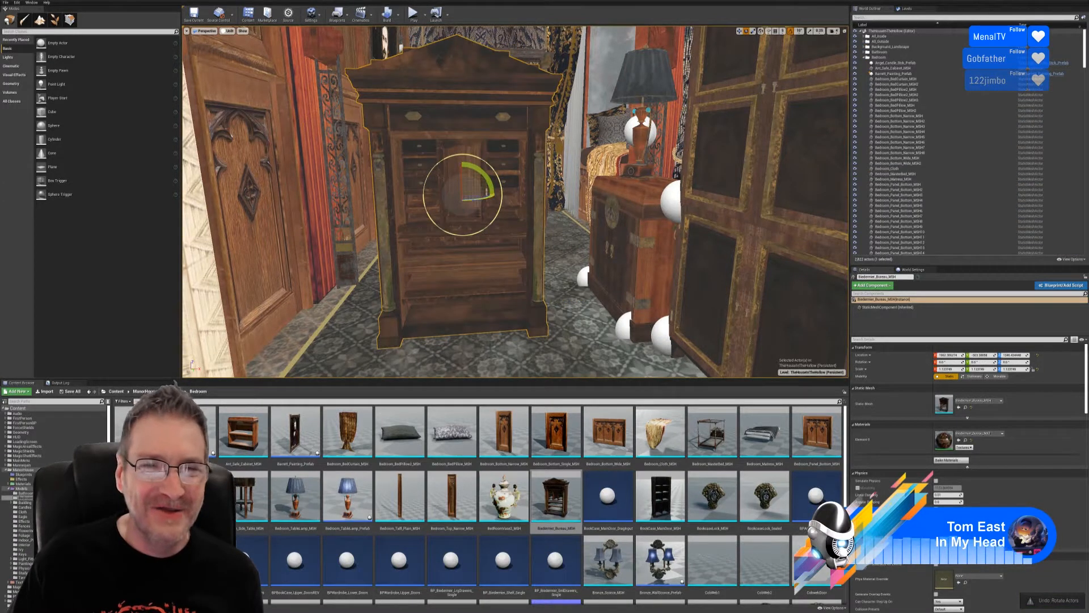
{"action": "left_click_drag", "start_coordinate": [486, 192], "coordinate": [433, 195]}
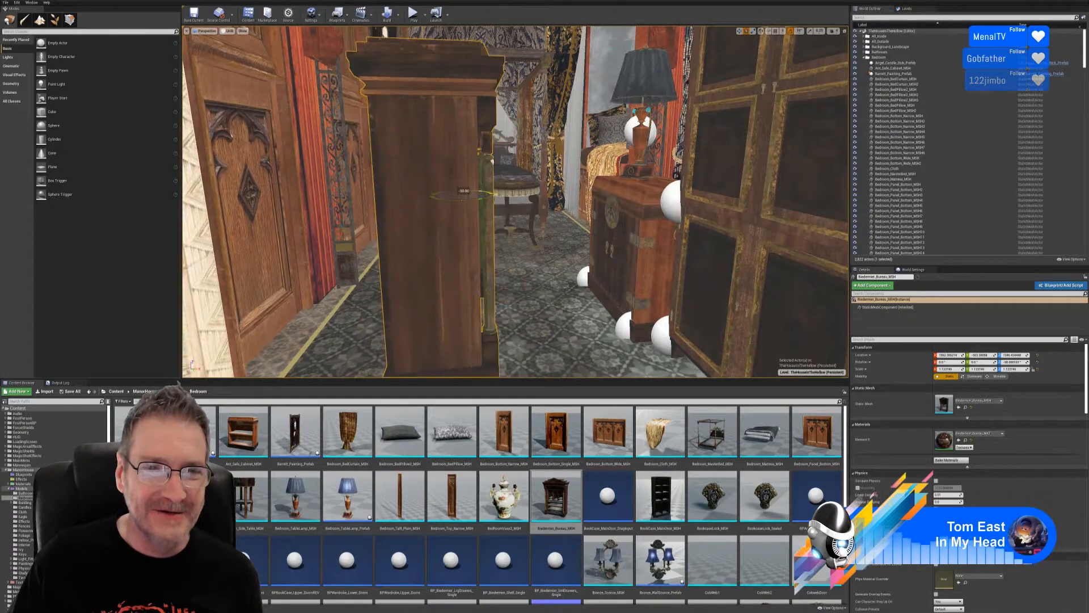
- Move the bureau back against the panelled wall beside the ornate iron gates
{"action": "left_click", "coordinate": [740, 31]}
{"action": "left_click_drag", "start_coordinate": [482, 194], "coordinate": [377, 197]}
{"action": "right_click_drag", "start_coordinate": [377, 197], "coordinate": [471, 286]}
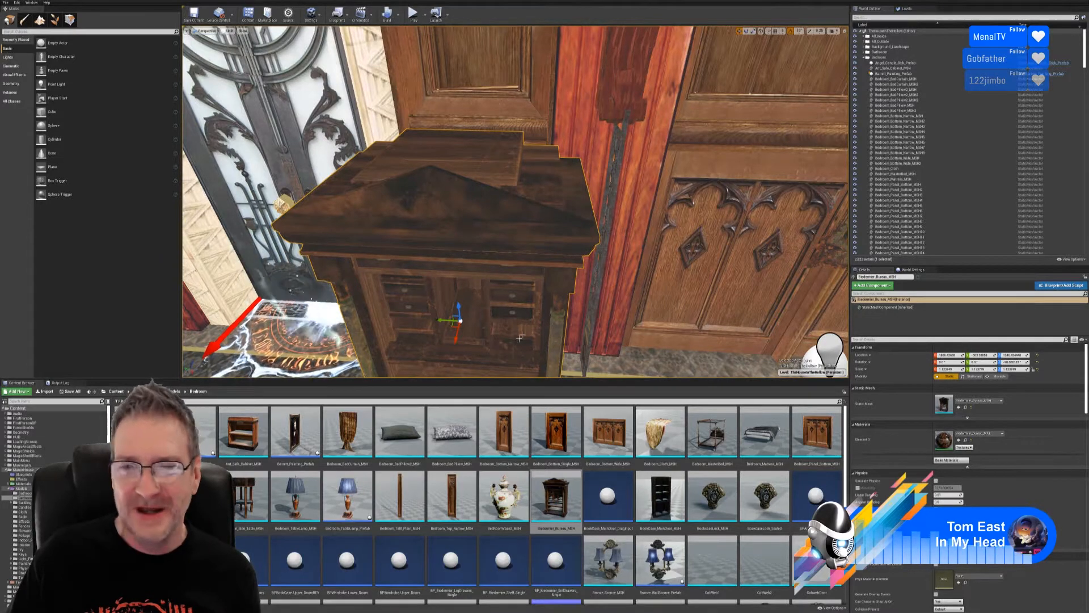
{"action": "left_click_drag", "start_coordinate": [442, 320], "coordinate": [467, 321]}
{"action": "left_click_drag", "start_coordinate": [478, 311], "coordinate": [468, 314]}
{"action": "right_click_drag", "start_coordinate": [468, 314], "coordinate": [511, 335]}
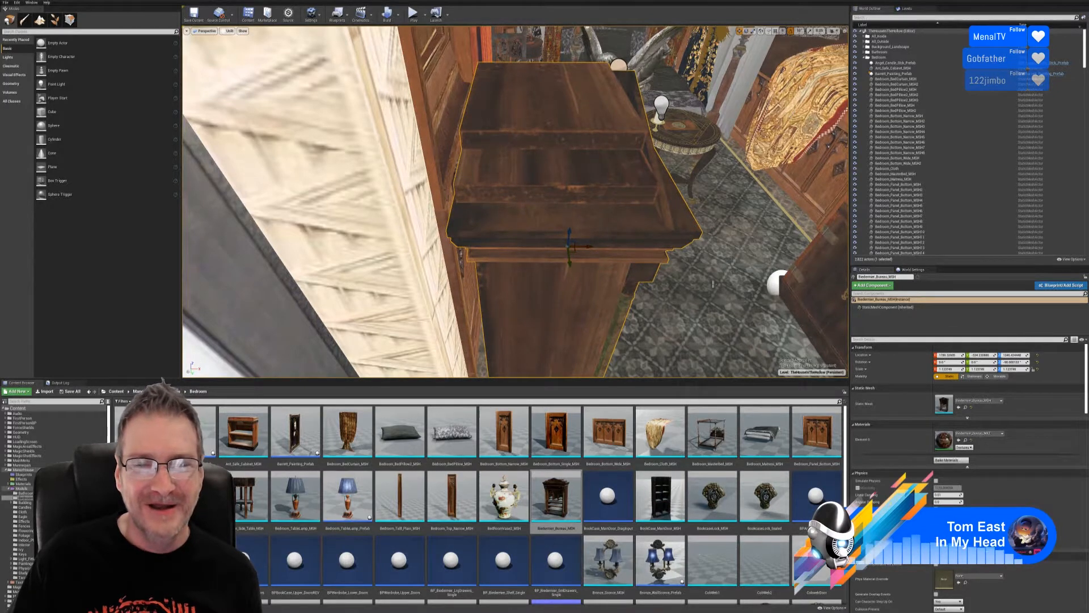
{"action": "mouse_move", "coordinate": [713, 283]}
{"action": "right_mouse_down"}
{"action": "mouse_move", "coordinate": [599, 283]}
{"action": "mouse_move", "coordinate": [740, 275]}
{"action": "mouse_move", "coordinate": [720, 289]}
{"action": "right_mouse_up"}
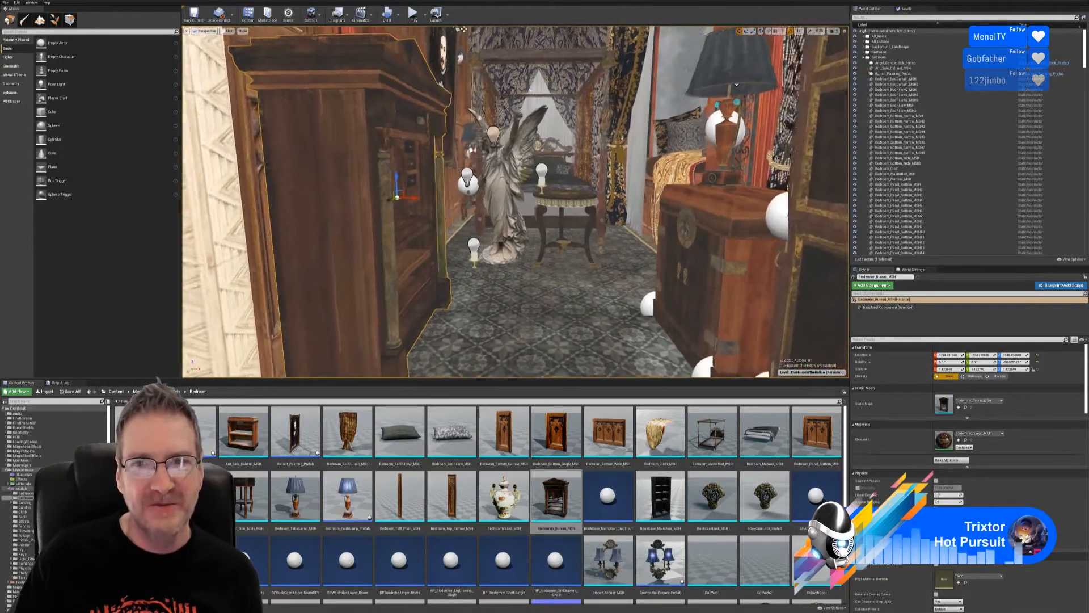
- Play the level in the editor viewport to view the bureau in game, and end the play session
{"action": "right_click_drag", "start_coordinate": [515, 201], "coordinate": [493, 158]}
{"action": "key", "text": "w"}
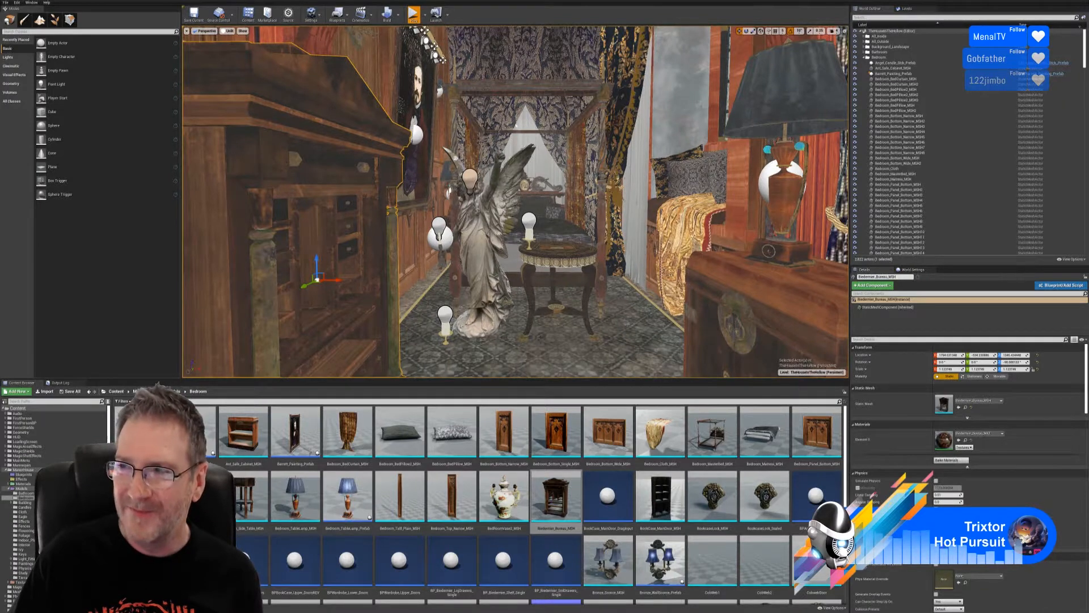
{"action": "left_click", "coordinate": [414, 14]}
{"action": "key", "text": "w"}
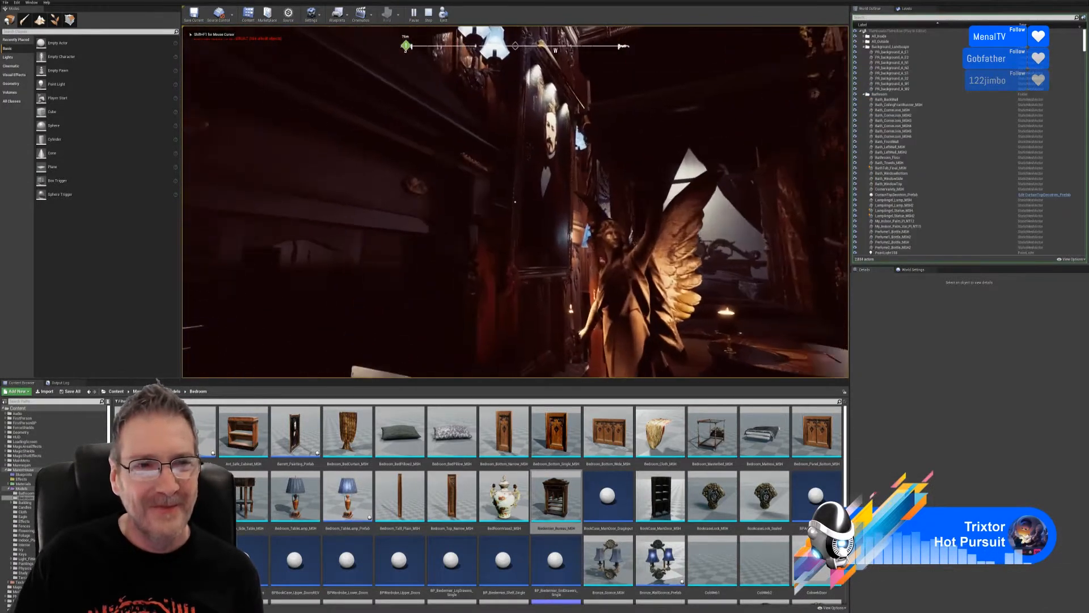
{"action": "key", "text": "w"}
{"action": "key", "text": "s"}
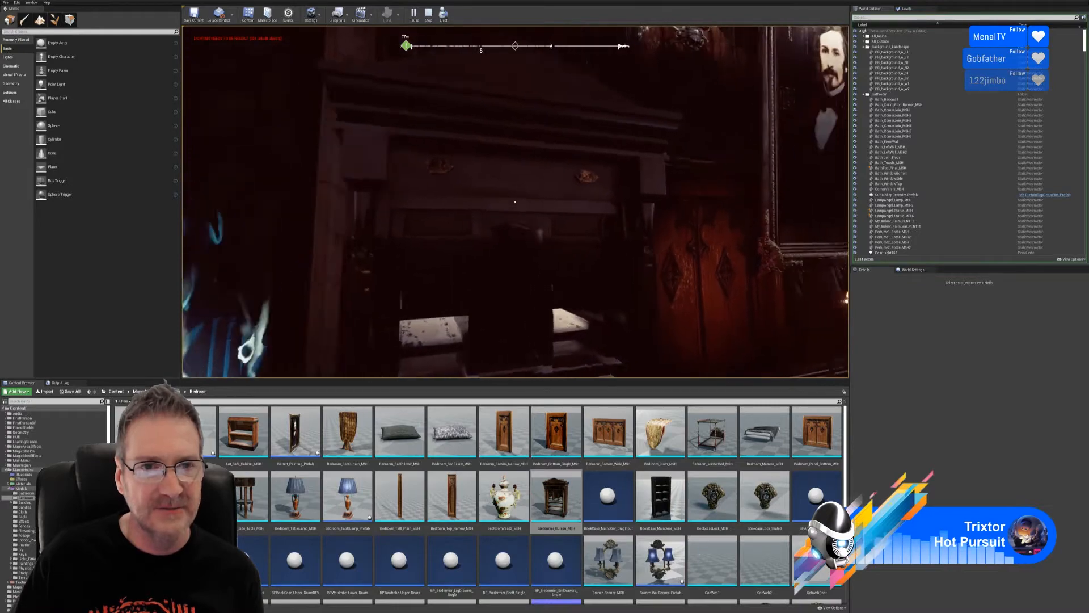
{"action": "key", "text": "s"}
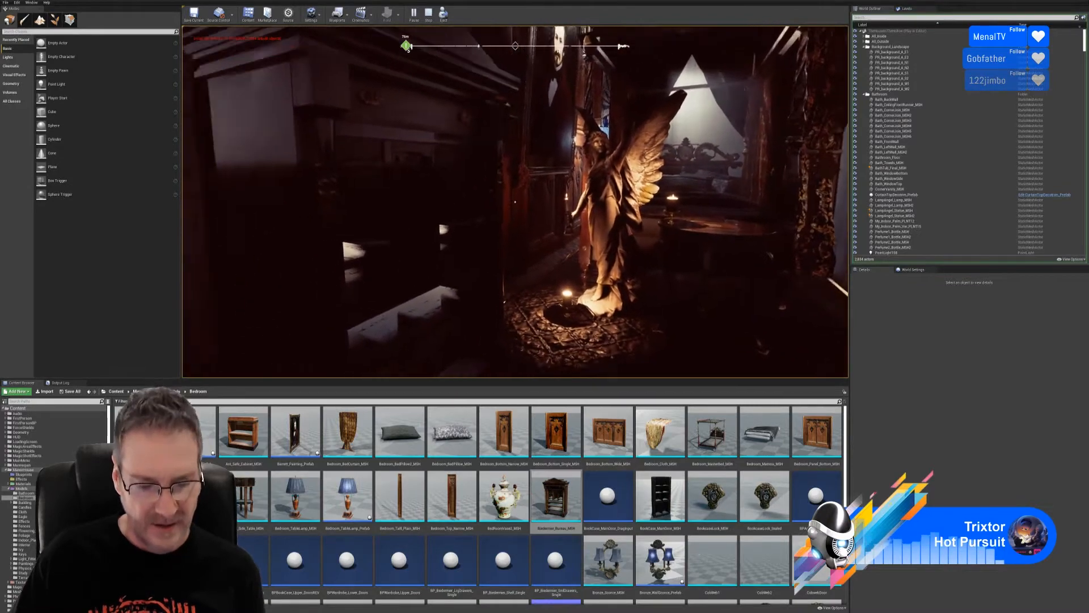
{"action": "key", "text": "Escape"}
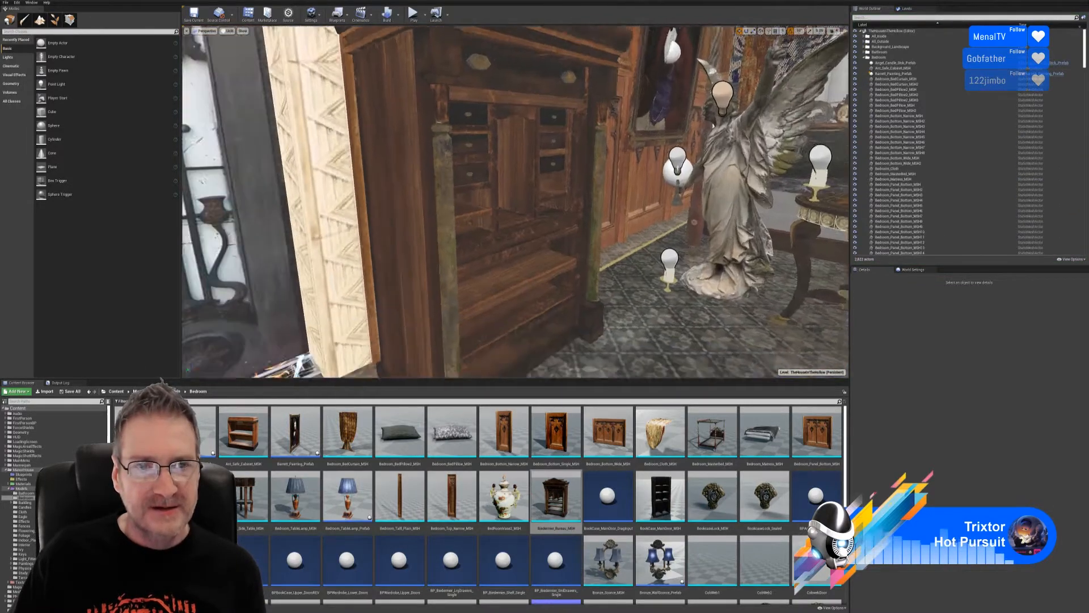
- Examine the bureau's small drawers, central compartment, shelves and lower openings up close
{"action": "left_click_drag", "start_coordinate": [515, 202], "coordinate": [559, 250]}
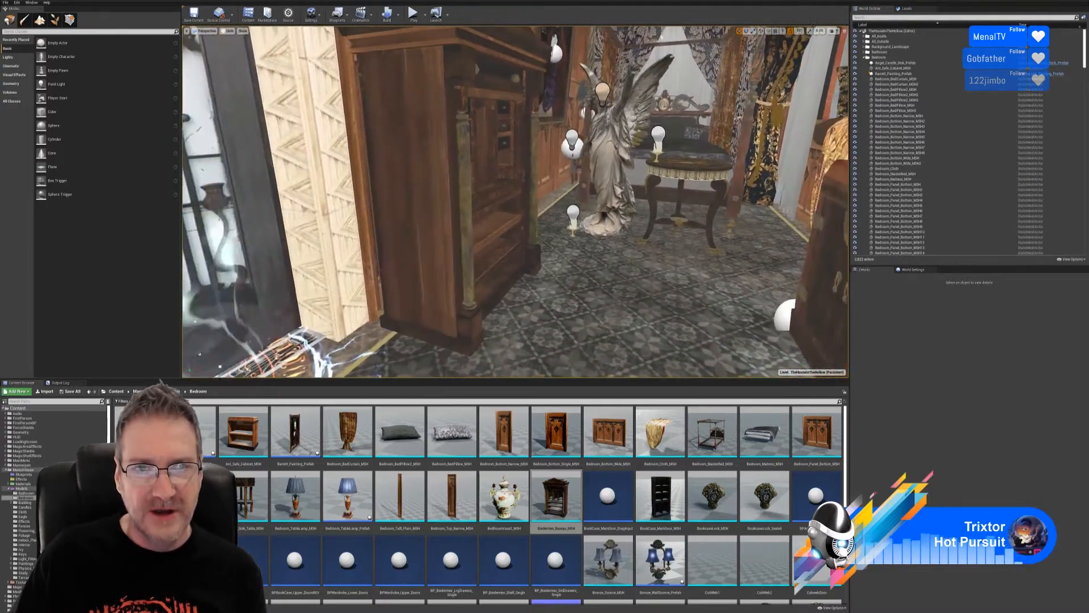
{"action": "right_click_drag", "start_coordinate": [559, 250], "coordinate": [417, 249]}
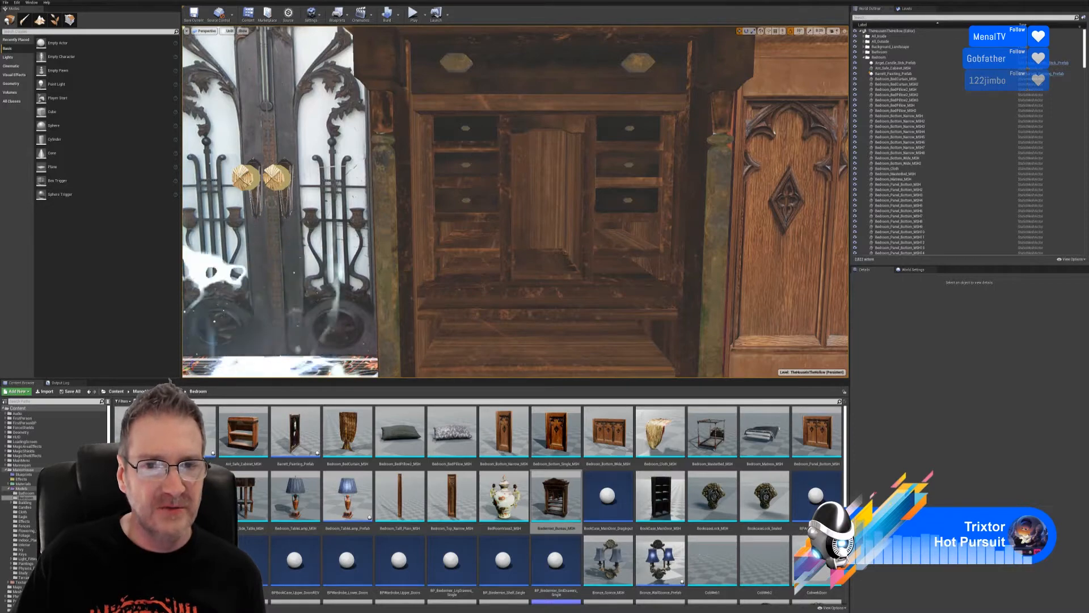
{"action": "right_click_drag", "start_coordinate": [498, 257], "coordinate": [438, 185]}
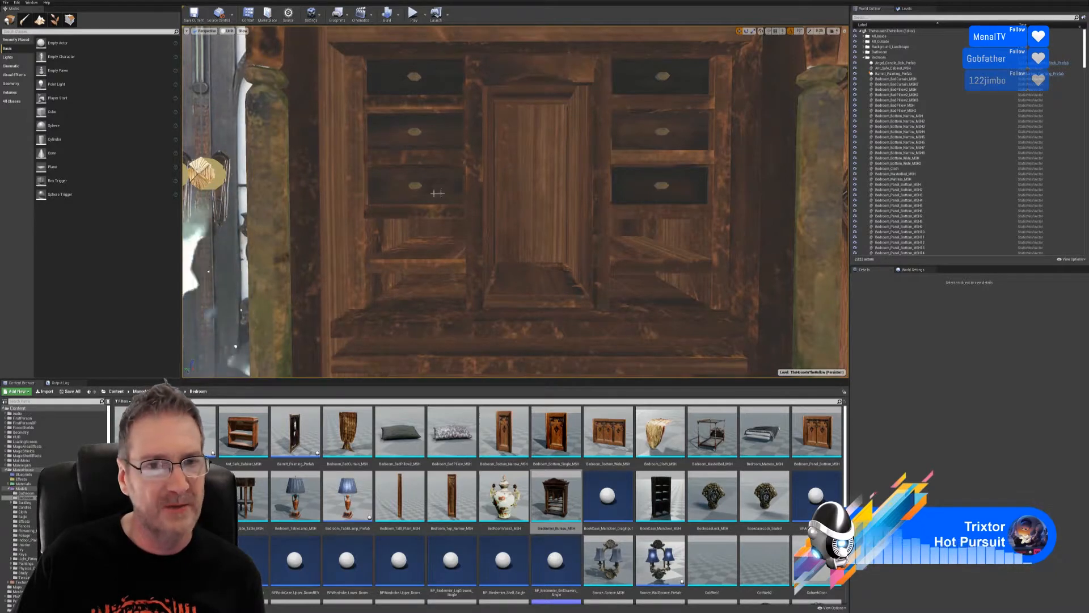
{"action": "right_click_drag", "start_coordinate": [580, 240], "coordinate": [580, 318]}
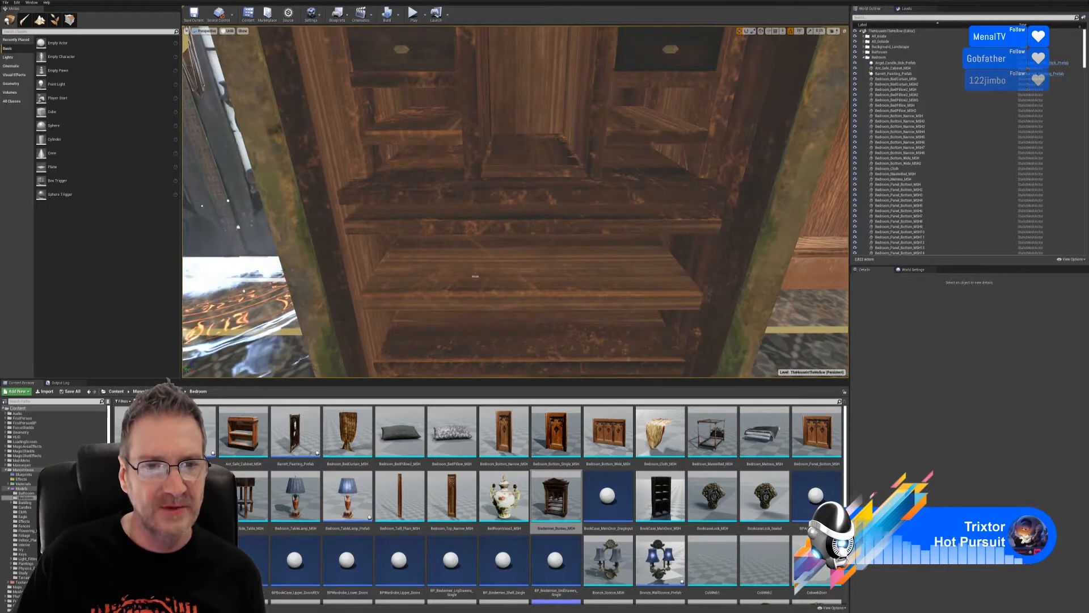
{"action": "right_click_drag", "start_coordinate": [482, 238], "coordinate": [471, 299]}
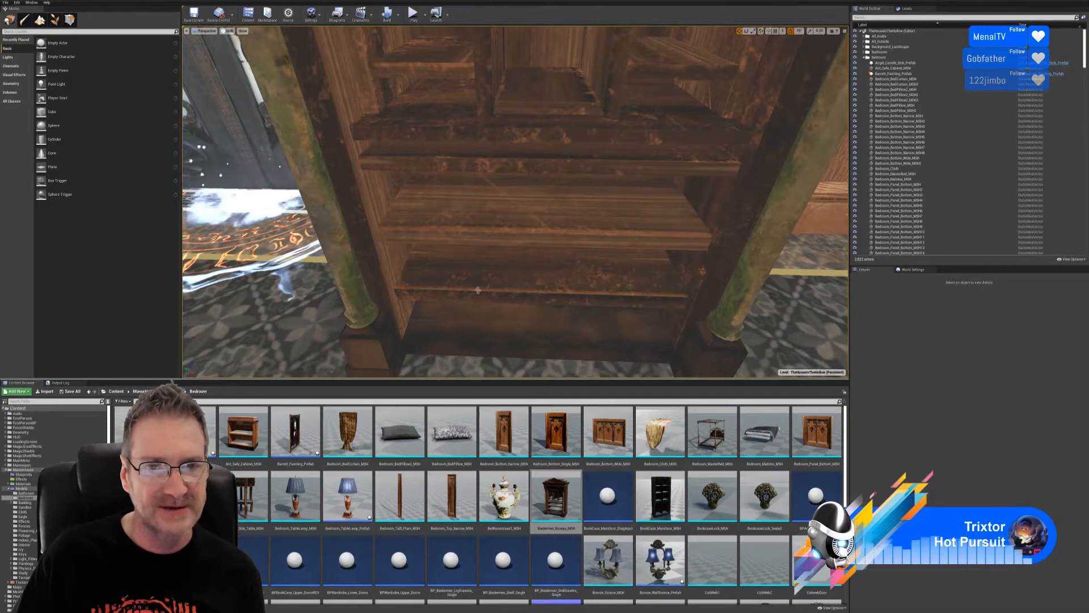
{"action": "mouse_move", "coordinate": [566, 251]}
{"action": "right_mouse_down"}
{"action": "mouse_move", "coordinate": [566, 210]}
{"action": "mouse_move", "coordinate": [530, 207]}
{"action": "mouse_move", "coordinate": [553, 218]}
{"action": "mouse_move", "coordinate": [539, 230]}
{"action": "mouse_move", "coordinate": [567, 241]}
{"action": "mouse_move", "coordinate": [553, 238]}
{"action": "mouse_move", "coordinate": [565, 207]}
{"action": "mouse_move", "coordinate": [589, 284]}
{"action": "right_mouse_up"}
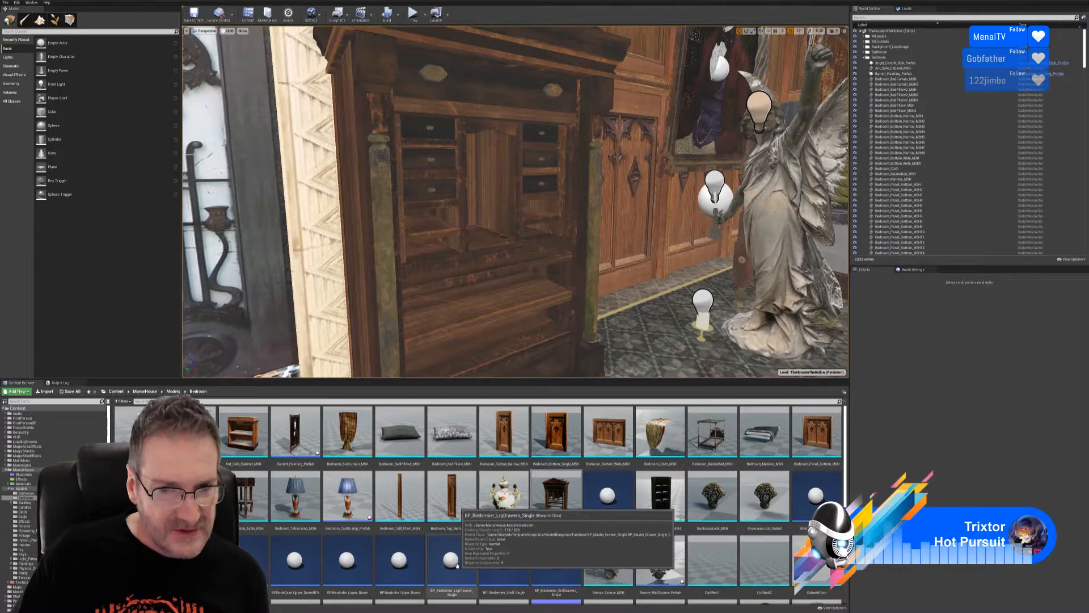
- Place the LrgDrawers_Single drawer blueprint on the floor before the bureau and rotate it a quarter turn so its handles face outward
{"action": "right_click_drag", "start_coordinate": [515, 201], "coordinate": [498, 264]}
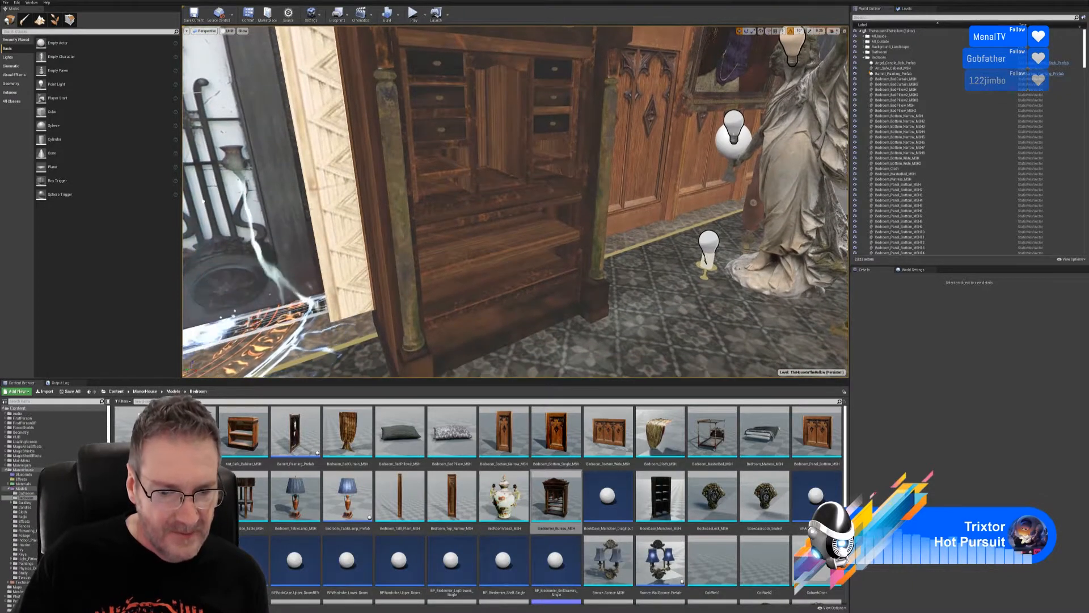
{"action": "left_click_drag", "start_coordinate": [452, 562], "coordinate": [547, 359]}
{"action": "right_click_drag", "start_coordinate": [652, 224], "coordinate": [664, 287]}
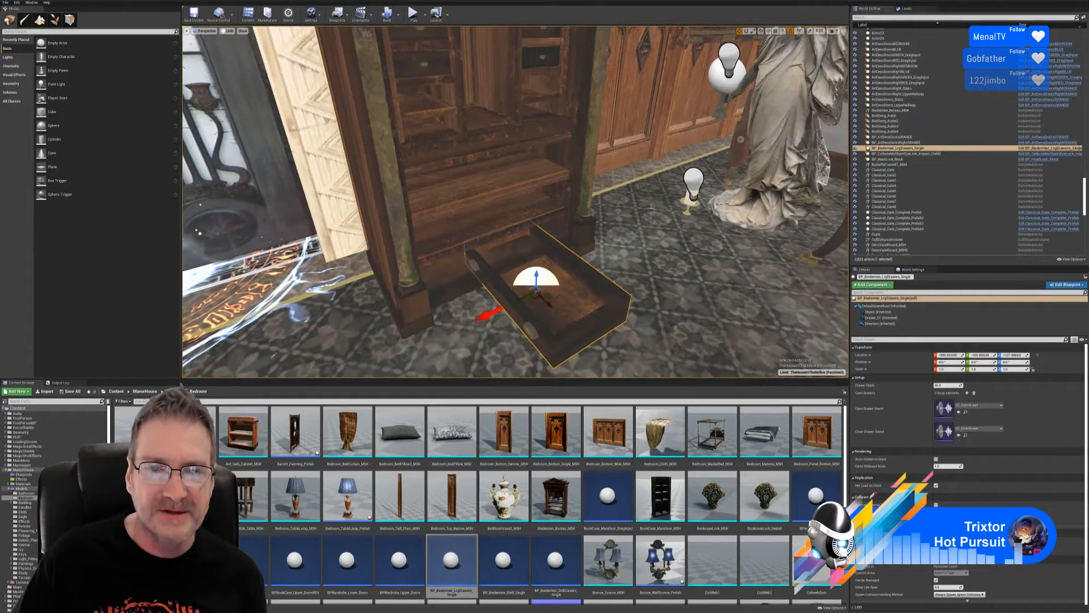
{"action": "left_click", "coordinate": [747, 32]}
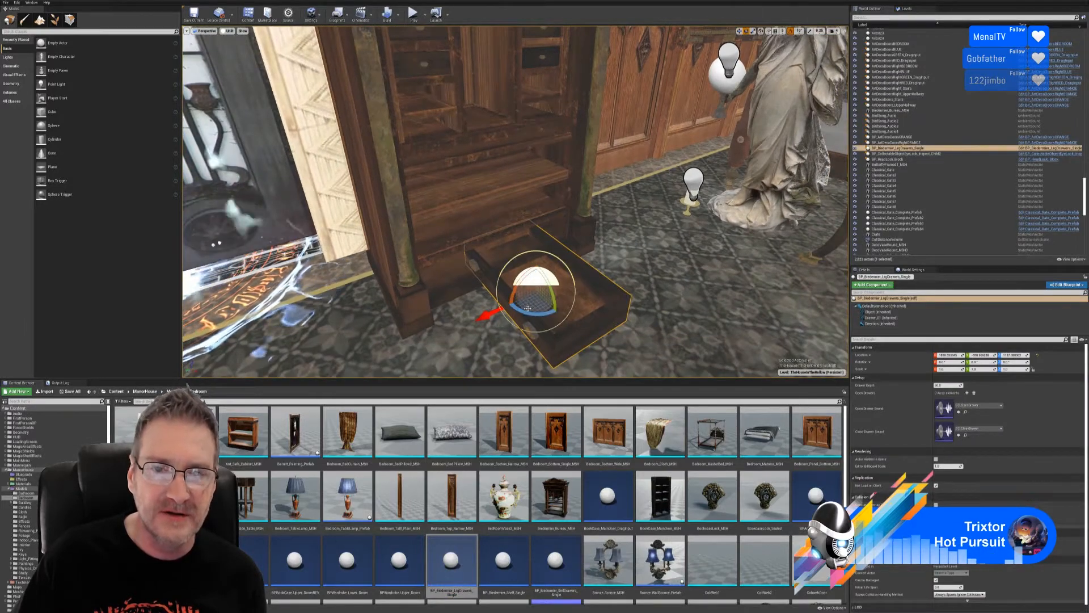
{"action": "mouse_move", "coordinate": [528, 310]}
{"action": "left_mouse_down"}
{"action": "mouse_move", "coordinate": [566, 293]}
{"action": "mouse_move", "coordinate": [544, 312]}
{"action": "left_mouse_up"}
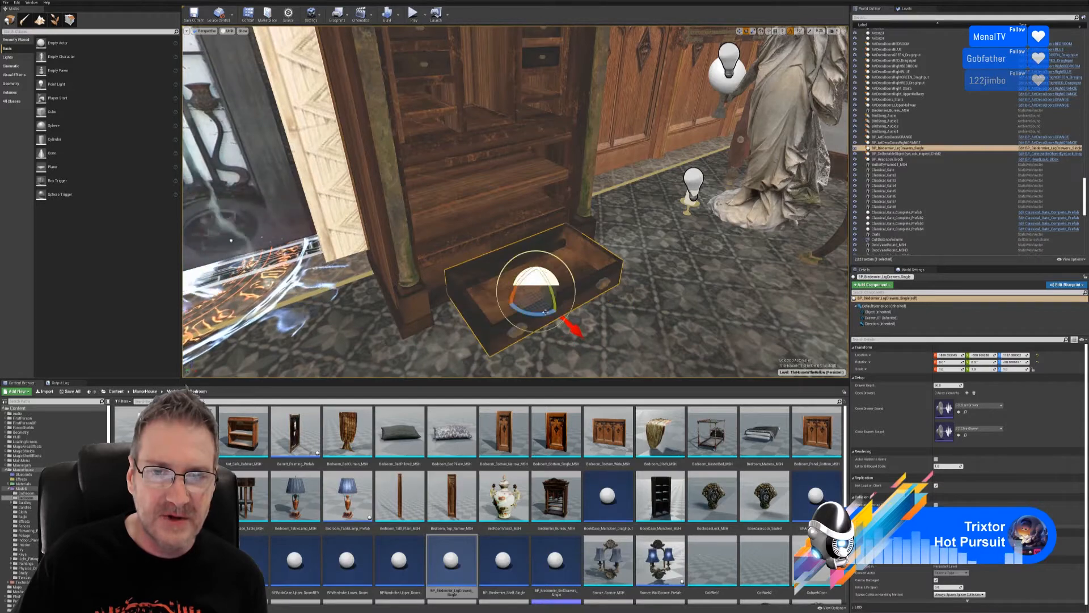
- Shift the drawer horizontally to line it up with the bureau's lowest opening
{"action": "left_click", "coordinate": [740, 32]}
{"action": "right_click_drag", "start_coordinate": [737, 44], "coordinate": [766, 83]}
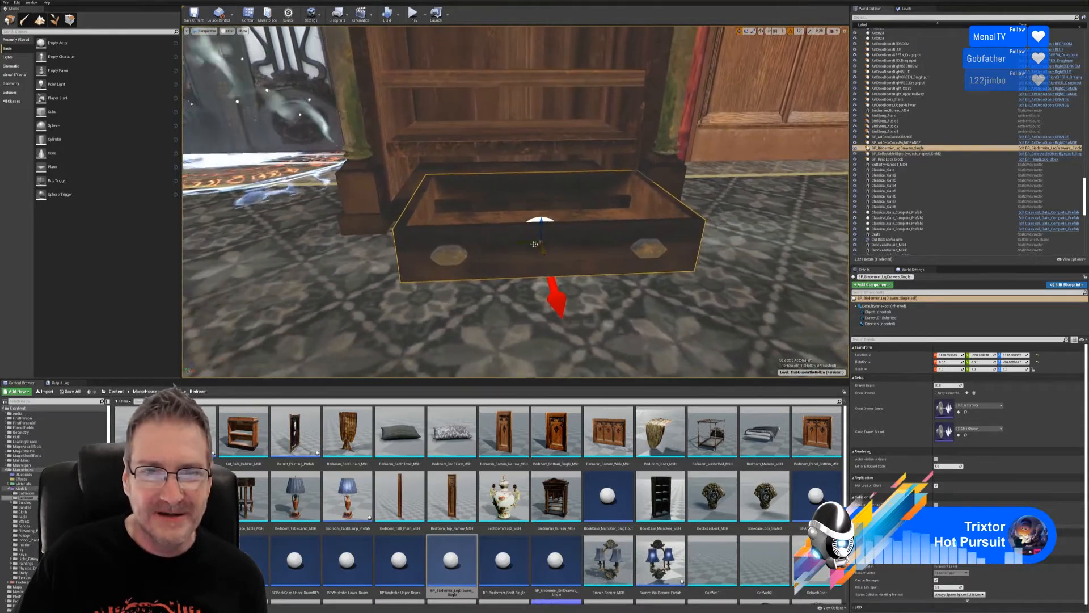
{"action": "left_click_drag", "start_coordinate": [525, 242], "coordinate": [508, 243]}
{"action": "right_click_drag", "start_coordinate": [581, 272], "coordinate": [766, 298]}
{"action": "left_click_drag", "start_coordinate": [586, 244], "coordinate": [525, 241]}
- Raise the drawer off the floor and push it back into the bureau's lowest opening
{"action": "right_click_drag", "start_coordinate": [525, 241], "coordinate": [408, 230]}
{"action": "mouse_move", "coordinate": [549, 189]}
{"action": "right_mouse_down"}
{"action": "mouse_move", "coordinate": [590, 215]}
{"action": "mouse_move", "coordinate": [549, 189]}
{"action": "right_mouse_up"}
{"action": "left_click_drag", "start_coordinate": [541, 189], "coordinate": [554, 153]}
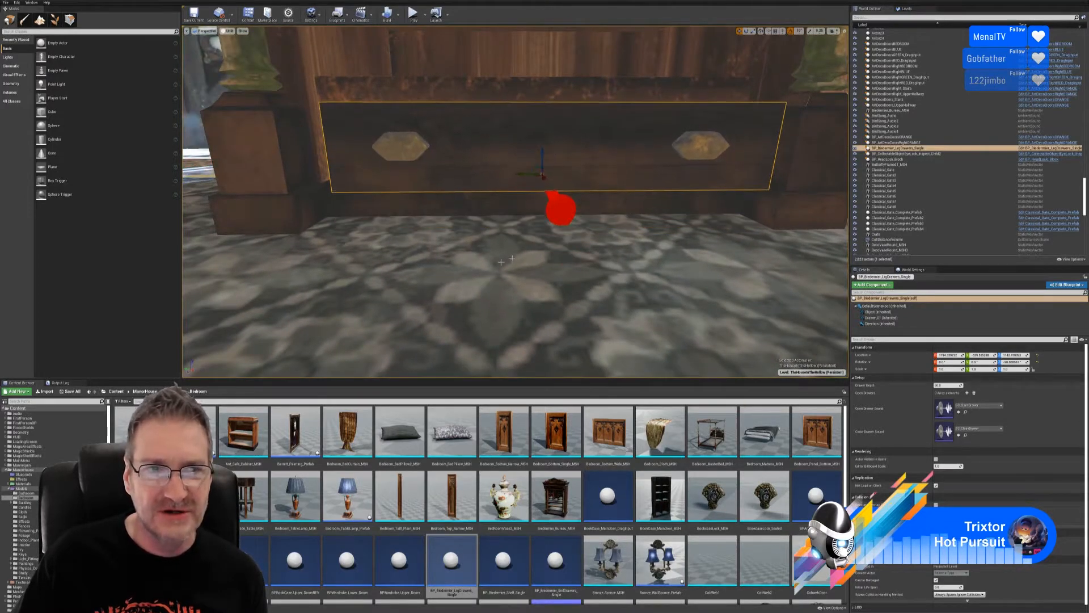
{"action": "mouse_move", "coordinate": [487, 266]}
{"action": "right_mouse_down"}
{"action": "mouse_move", "coordinate": [522, 306]}
{"action": "mouse_move", "coordinate": [476, 284]}
{"action": "mouse_move", "coordinate": [487, 266]}
{"action": "right_mouse_up"}
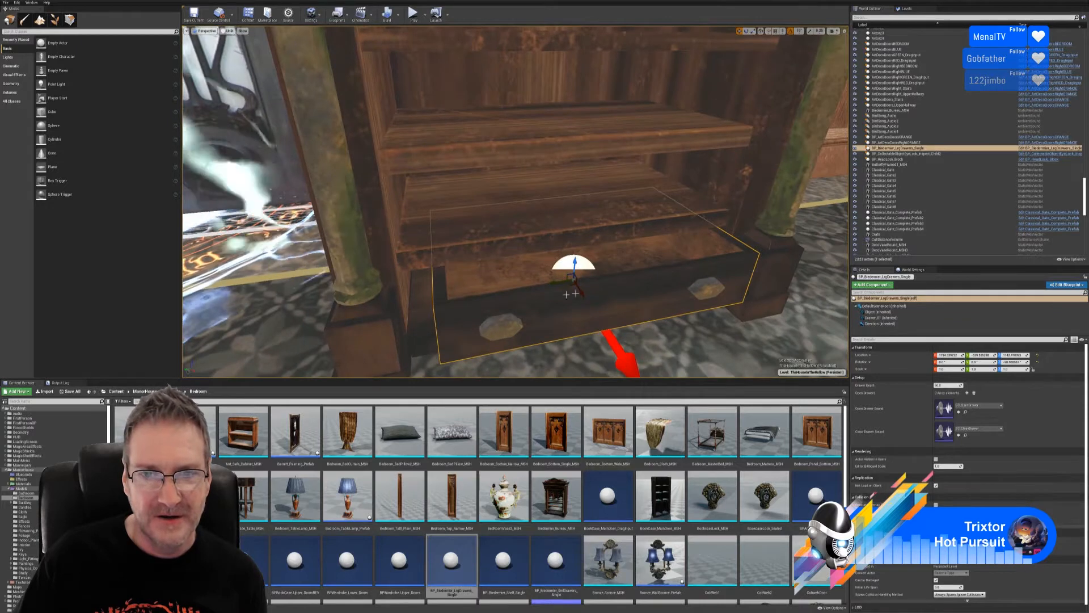
{"action": "mouse_move", "coordinate": [556, 279]}
{"action": "left_mouse_down"}
{"action": "mouse_move", "coordinate": [546, 284]}
{"action": "mouse_move", "coordinate": [559, 283]}
{"action": "mouse_move", "coordinate": [550, 273]}
{"action": "left_mouse_up"}
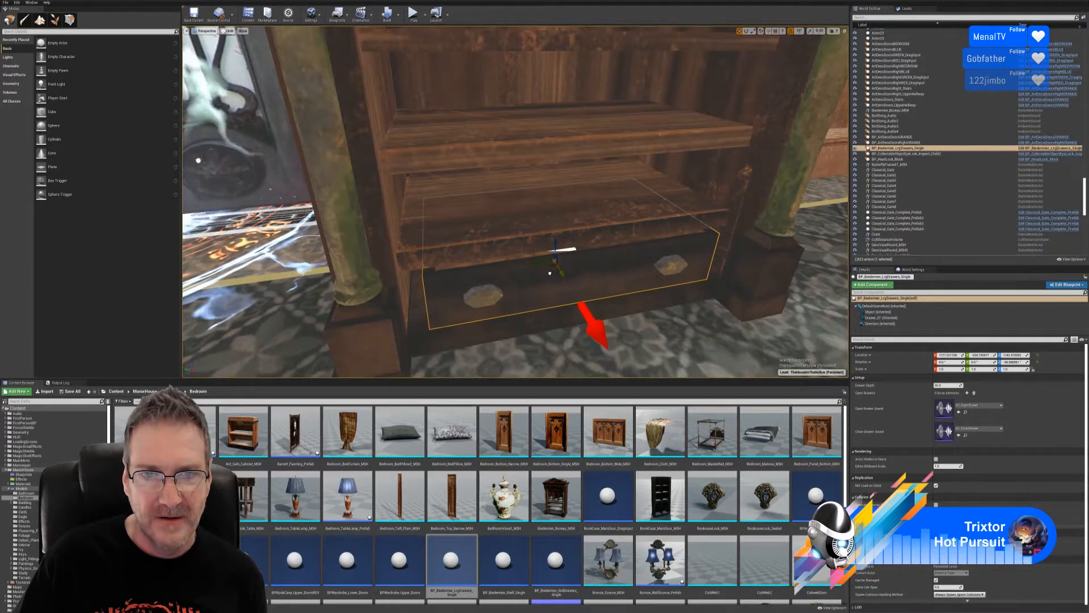
{"action": "mouse_move", "coordinate": [681, 196]}
{"action": "right_mouse_down"}
{"action": "mouse_move", "coordinate": [697, 176]}
{"action": "mouse_move", "coordinate": [732, 210]}
{"action": "mouse_move", "coordinate": [681, 196]}
{"action": "right_mouse_up"}
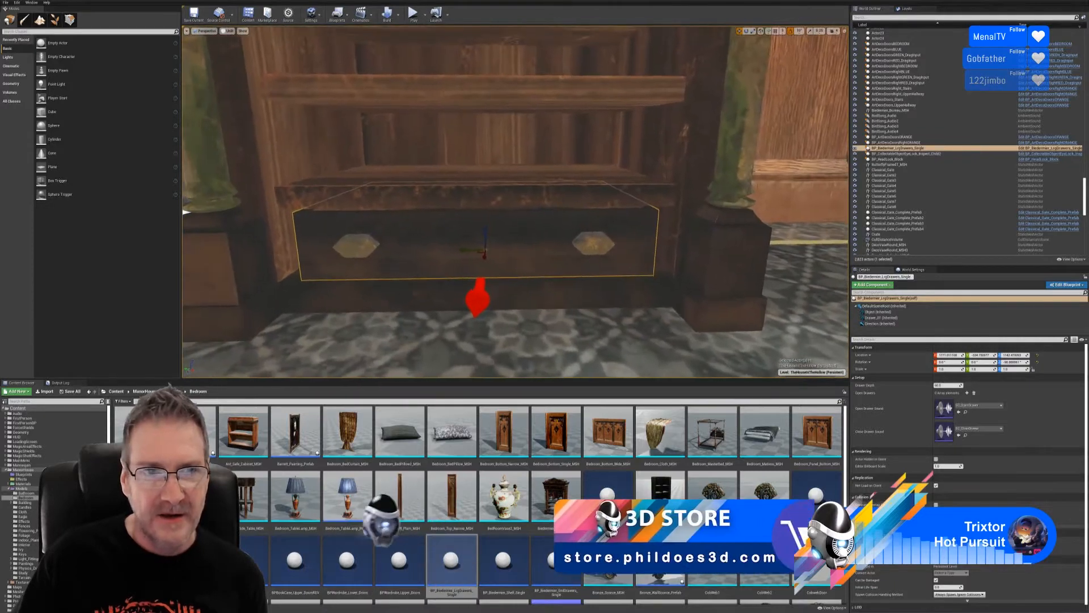
- Scale the drawer up slightly and uniformly on all axes to fit the bureau's lowest opening
{"action": "left_click", "coordinate": [753, 31]}
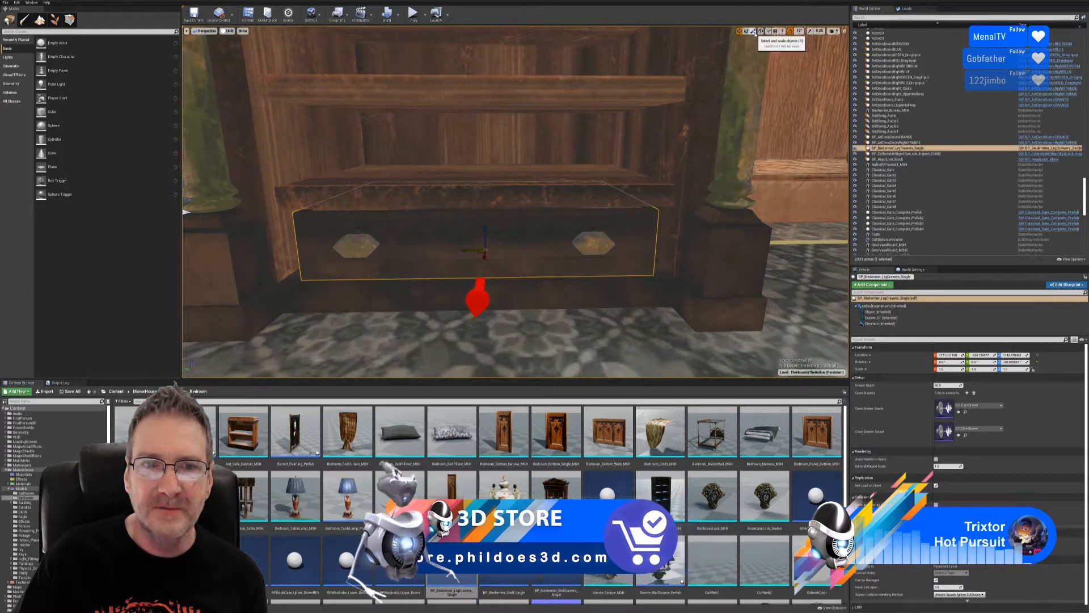
{"action": "mouse_move", "coordinate": [533, 250]}
{"action": "right_mouse_down"}
{"action": "mouse_move", "coordinate": [527, 266]}
{"action": "mouse_move", "coordinate": [538, 247]}
{"action": "right_mouse_up"}
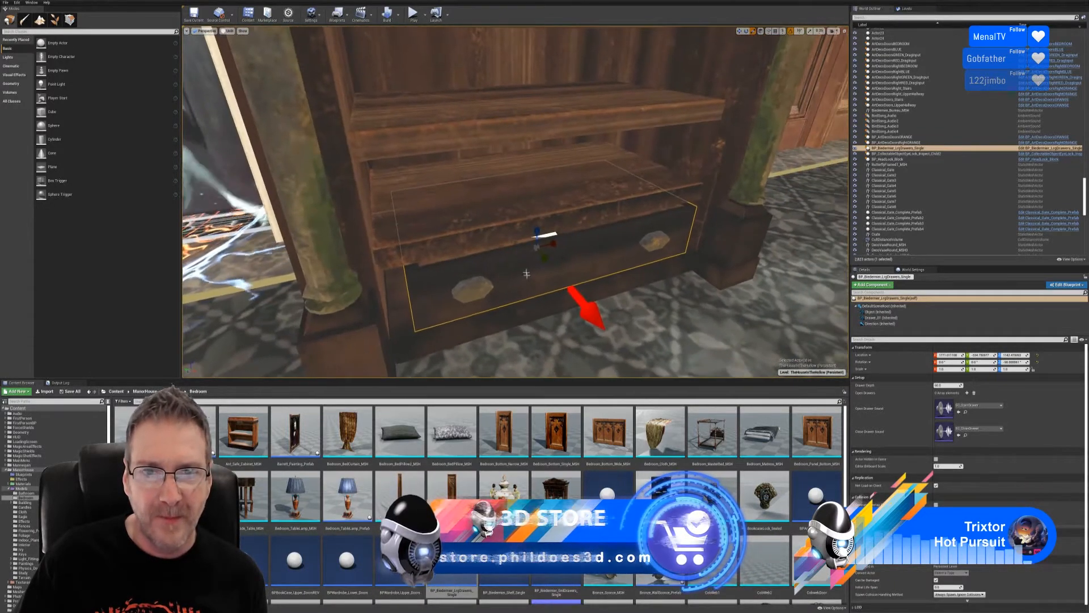
{"action": "left_click_drag", "start_coordinate": [538, 247], "coordinate": [548, 232]}
- Nudge the drawer sideways to centre it in the bureau's lowest opening and lower it slightly to close the gap beneath
{"action": "right_click_drag", "start_coordinate": [718, 321], "coordinate": [732, 292]}
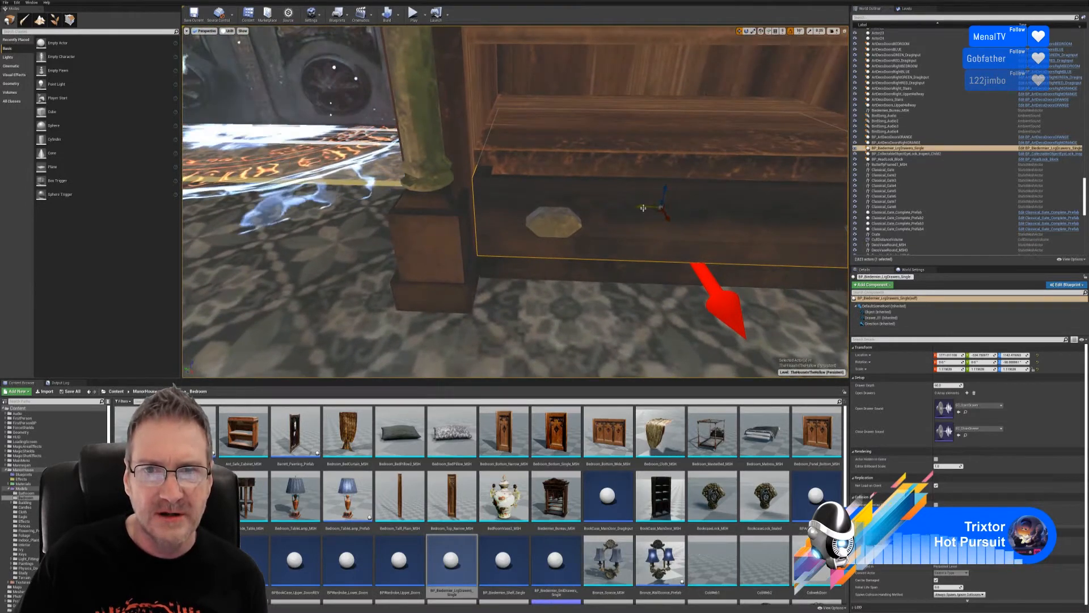
{"action": "left_click_drag", "start_coordinate": [642, 208], "coordinate": [640, 208]}
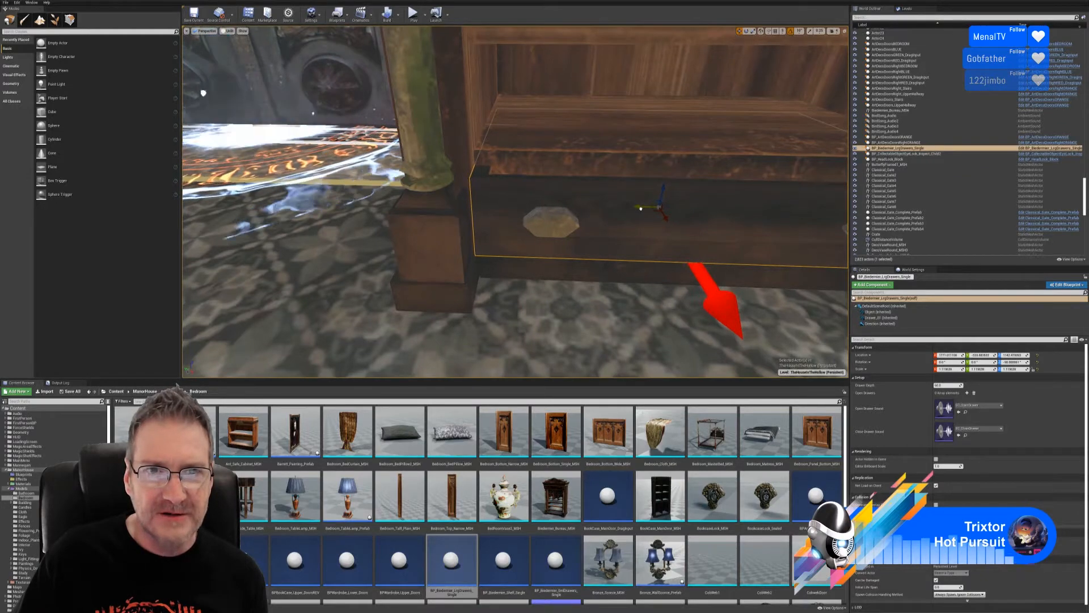
{"action": "right_click_drag", "start_coordinate": [636, 265], "coordinate": [673, 241]}
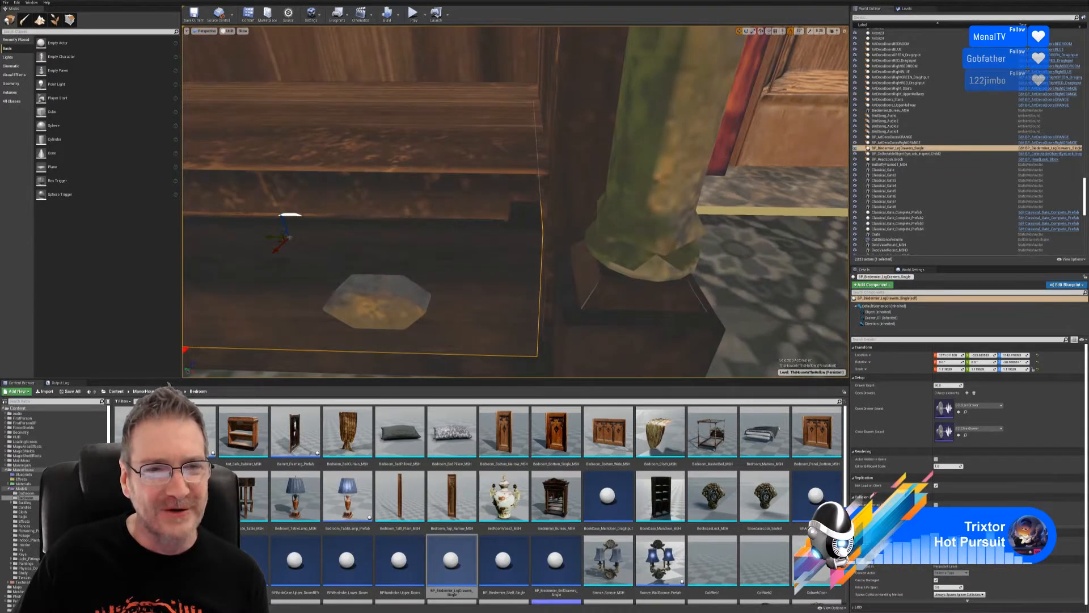
{"action": "left_click_drag", "start_coordinate": [270, 237], "coordinate": [273, 236]}
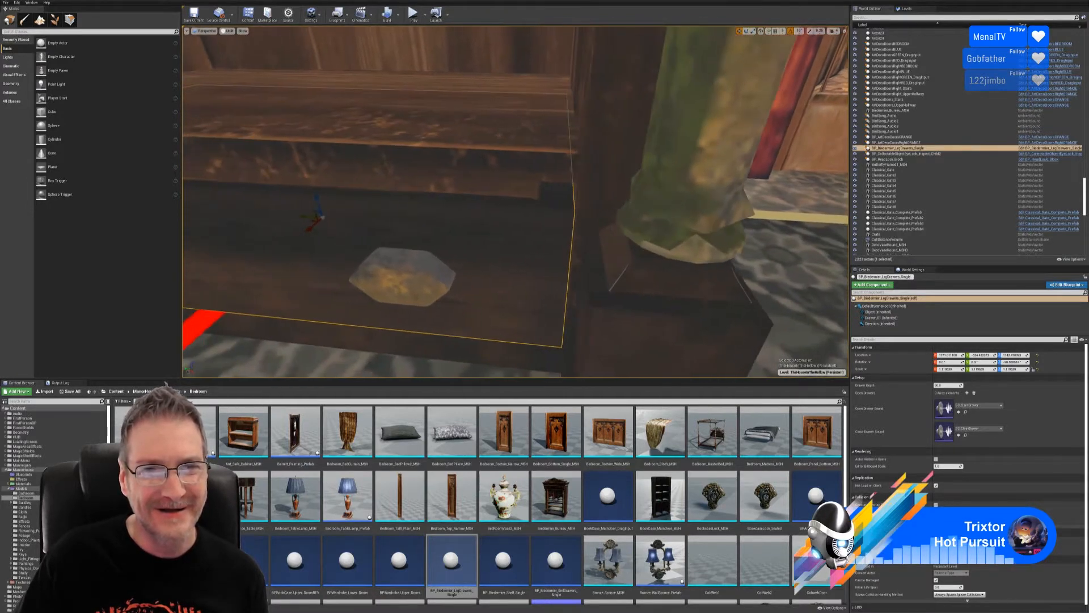
{"action": "right_click_drag", "start_coordinate": [516, 201], "coordinate": [552, 218]}
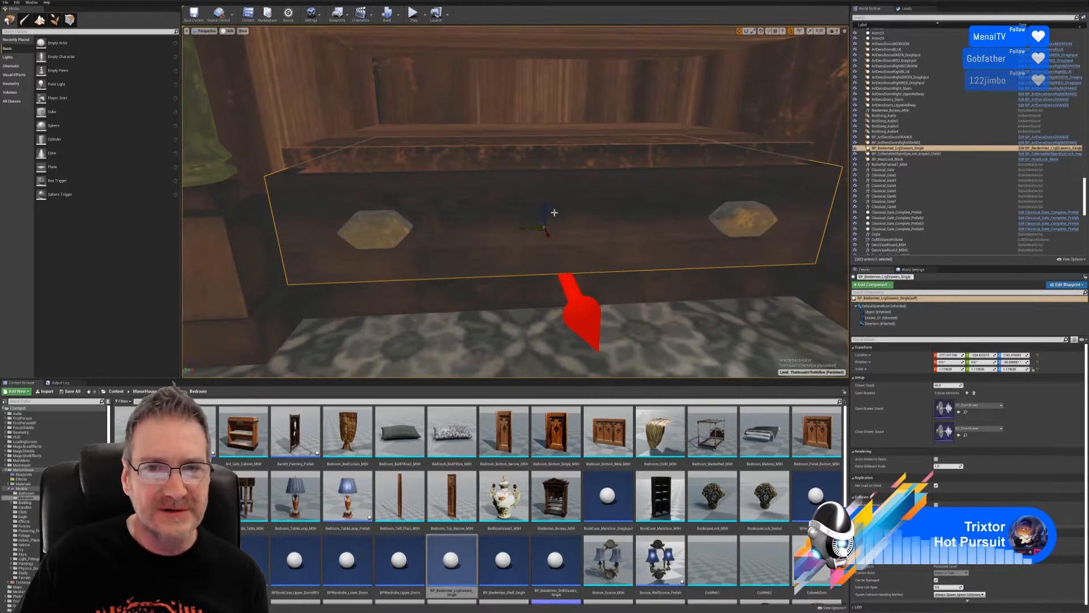
{"action": "right_click_drag", "start_coordinate": [552, 218], "coordinate": [550, 220]}
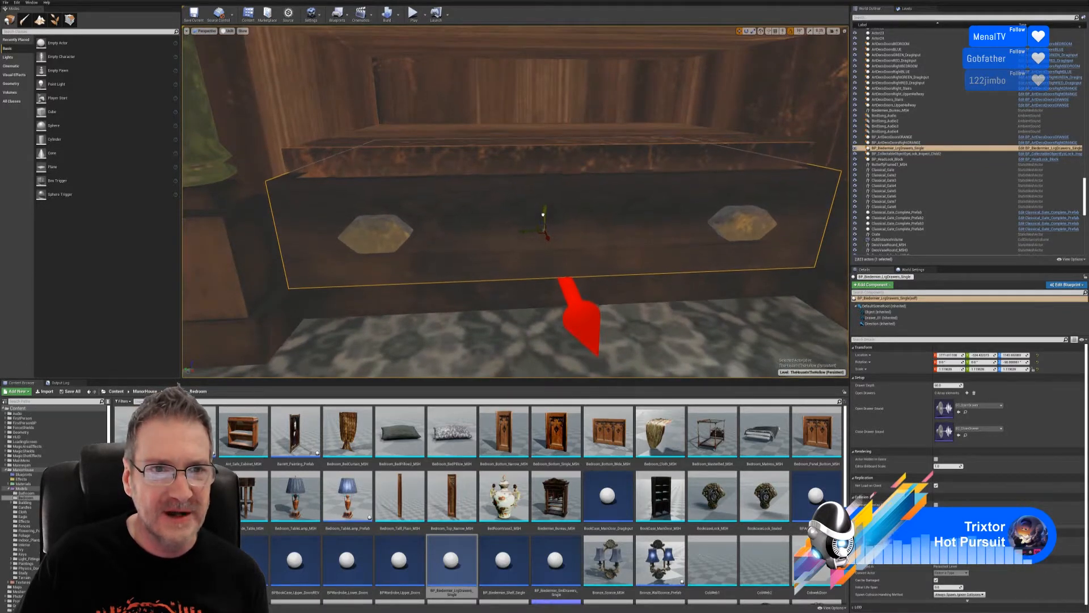
{"action": "left_click_drag", "start_coordinate": [541, 217], "coordinate": [544, 222]}
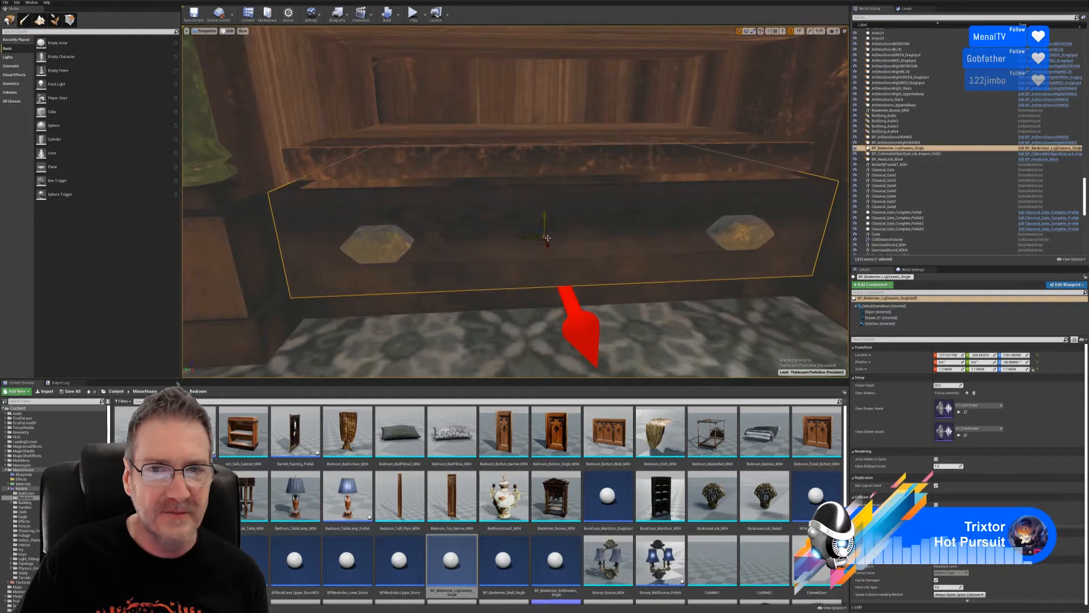
- Push the drawer farther back so its front sits inside the bureau's lowest opening
{"action": "mouse_move", "coordinate": [550, 221]}
{"action": "right_mouse_down"}
{"action": "mouse_move", "coordinate": [596, 217]}
{"action": "mouse_move", "coordinate": [559, 219]}
{"action": "right_mouse_up"}
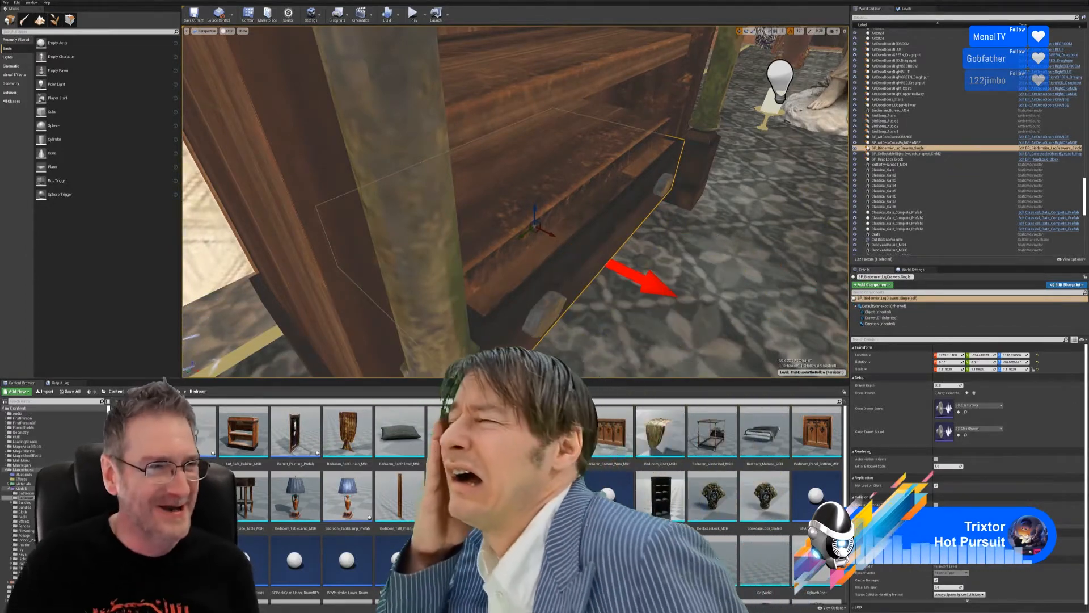
{"action": "right_click_drag", "start_coordinate": [668, 253], "coordinate": [572, 226]}
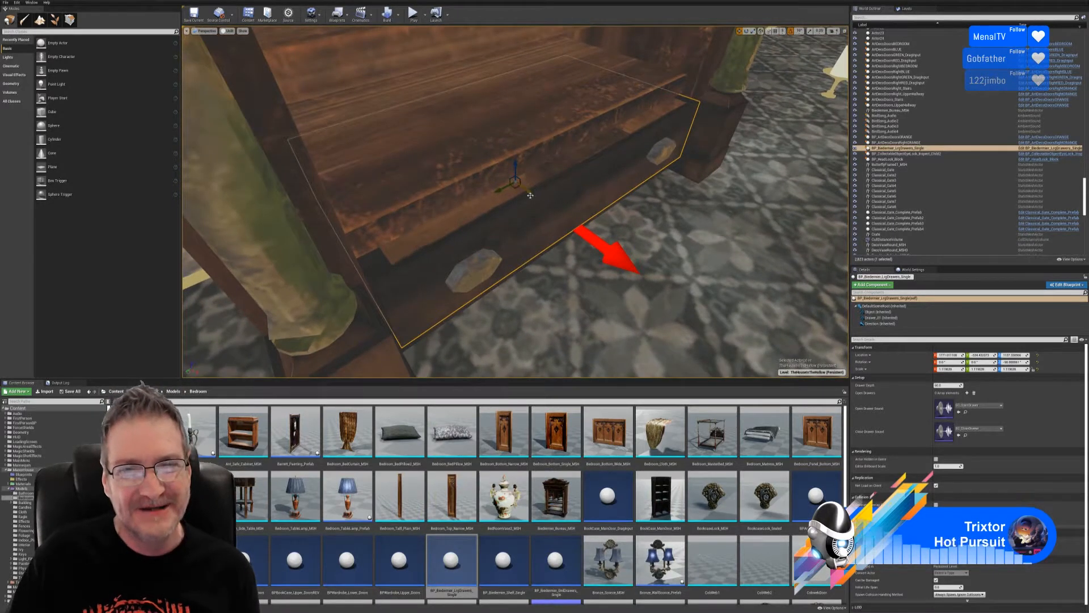
{"action": "left_click_drag", "start_coordinate": [529, 194], "coordinate": [524, 190]}
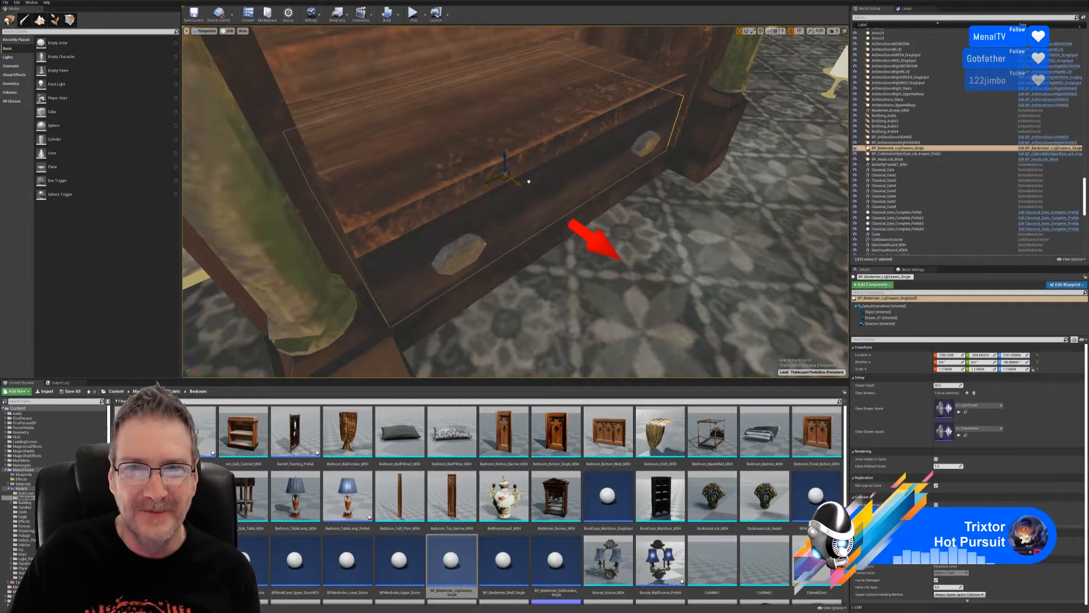
{"action": "mouse_move", "coordinate": [515, 202]}
{"action": "right_mouse_down"}
{"action": "mouse_move", "coordinate": [475, 191]}
{"action": "mouse_move", "coordinate": [550, 199]}
{"action": "mouse_move", "coordinate": [551, 209]}
{"action": "mouse_move", "coordinate": [493, 200]}
{"action": "mouse_move", "coordinate": [482, 190]}
{"action": "mouse_move", "coordinate": [491, 168]}
{"action": "mouse_move", "coordinate": [519, 181]}
{"action": "mouse_move", "coordinate": [506, 187]}
{"action": "right_mouse_up"}
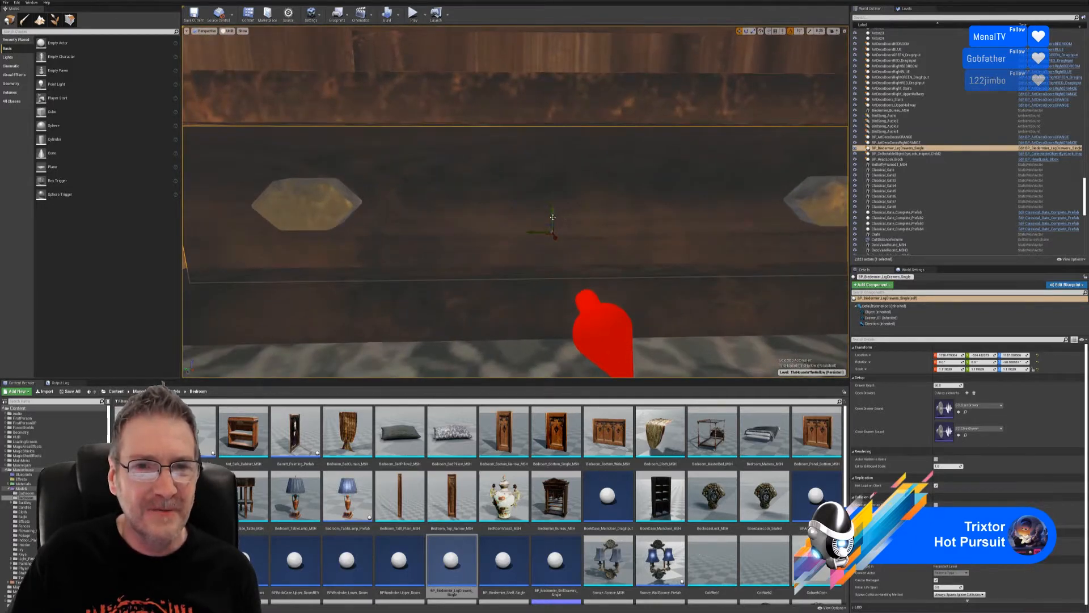
- Duplicate the drawer and raise the copy into the second opening from the bottom, fine-tuning its height
{"action": "right_click_drag", "start_coordinate": [680, 303], "coordinate": [653, 338]}
{"action": "right_click", "coordinate": [583, 286]}
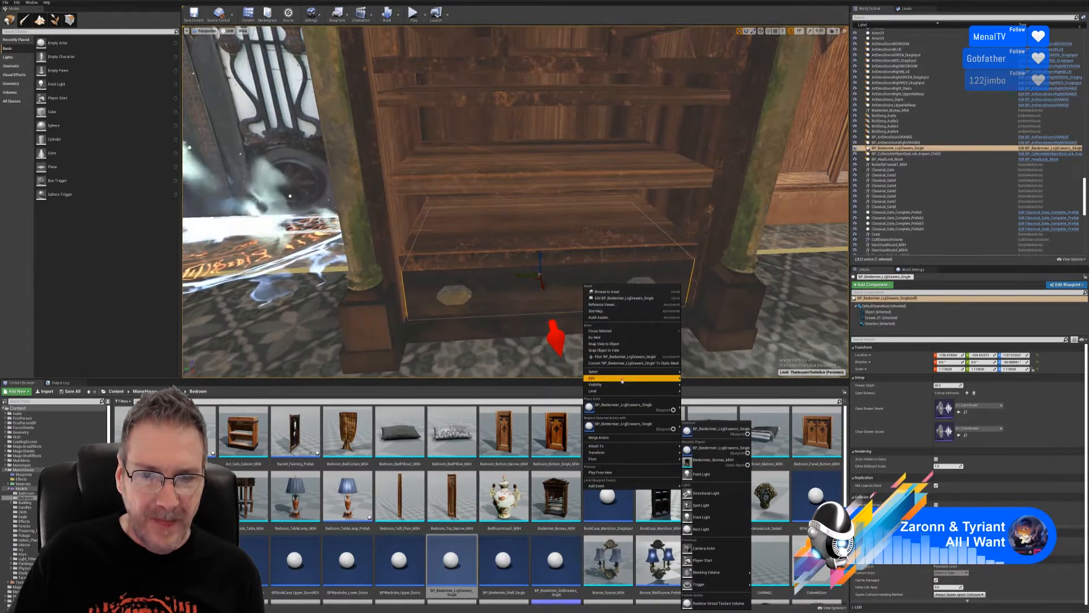
{"action": "mouse_move", "coordinate": [678, 381]}
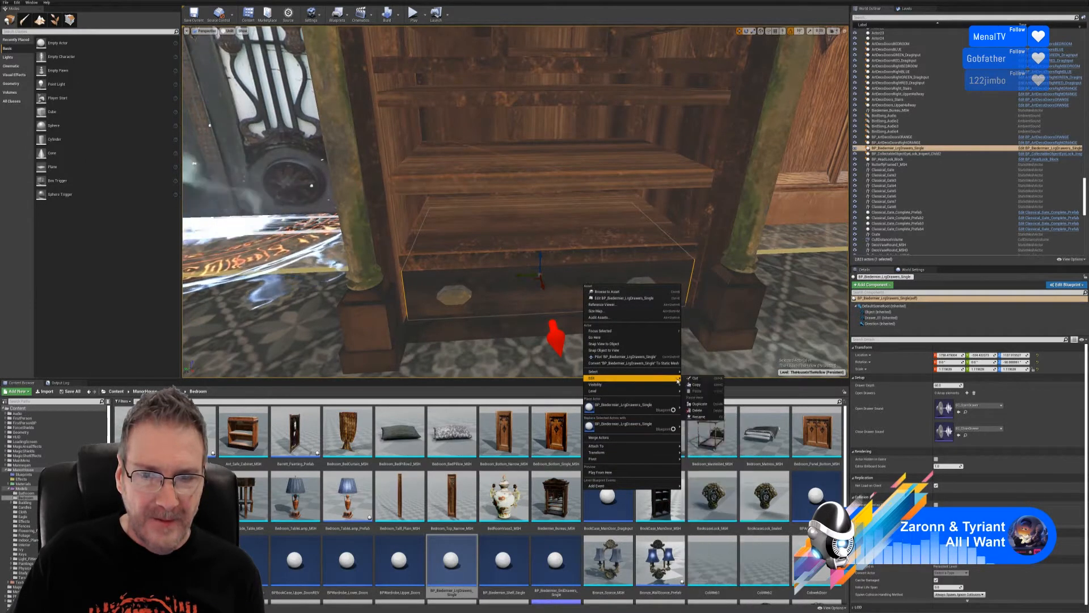
{"action": "left_click", "coordinate": [701, 403]}
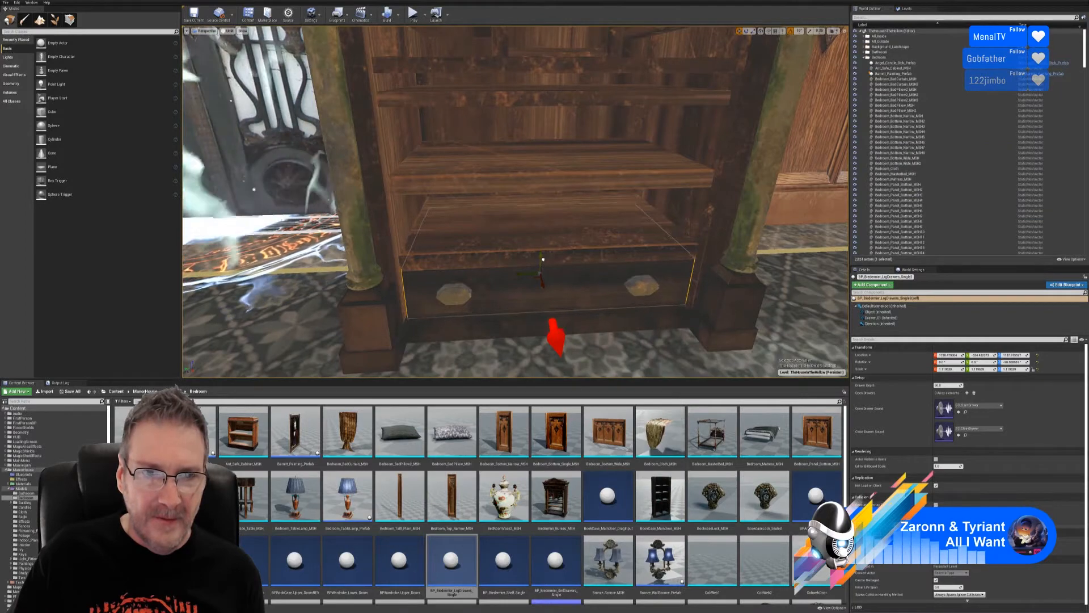
{"action": "left_click_drag", "start_coordinate": [543, 259], "coordinate": [553, 211]}
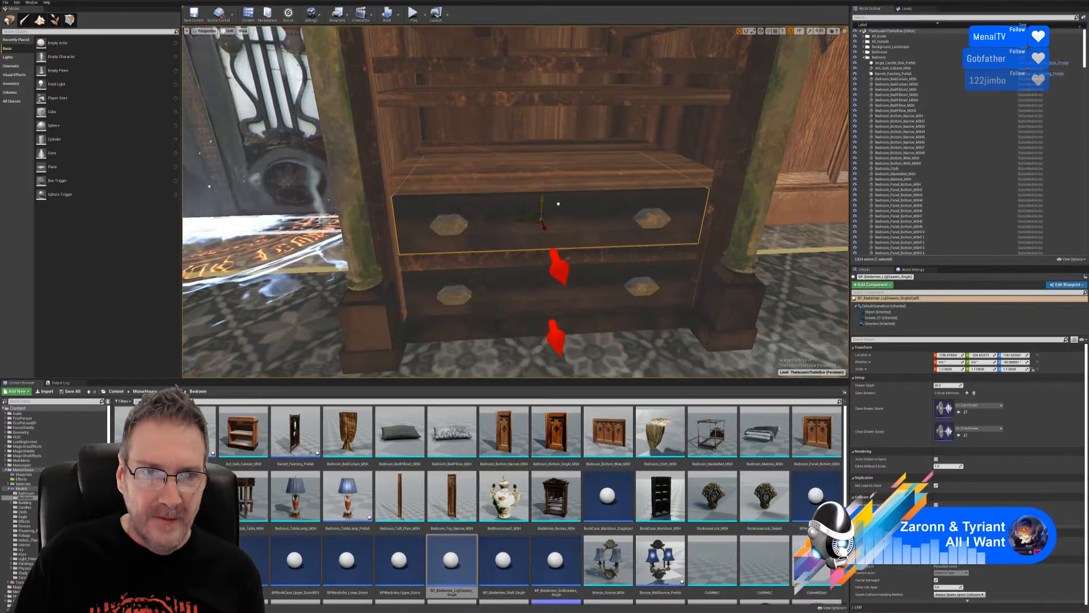
{"action": "mouse_move", "coordinate": [640, 299]}
{"action": "right_mouse_down"}
{"action": "mouse_move", "coordinate": [625, 273]}
{"action": "mouse_move", "coordinate": [626, 287]}
{"action": "mouse_move", "coordinate": [641, 264]}
{"action": "mouse_move", "coordinate": [648, 290]}
{"action": "mouse_move", "coordinate": [623, 292]}
{"action": "right_mouse_up"}
{"action": "key", "text": "w"}
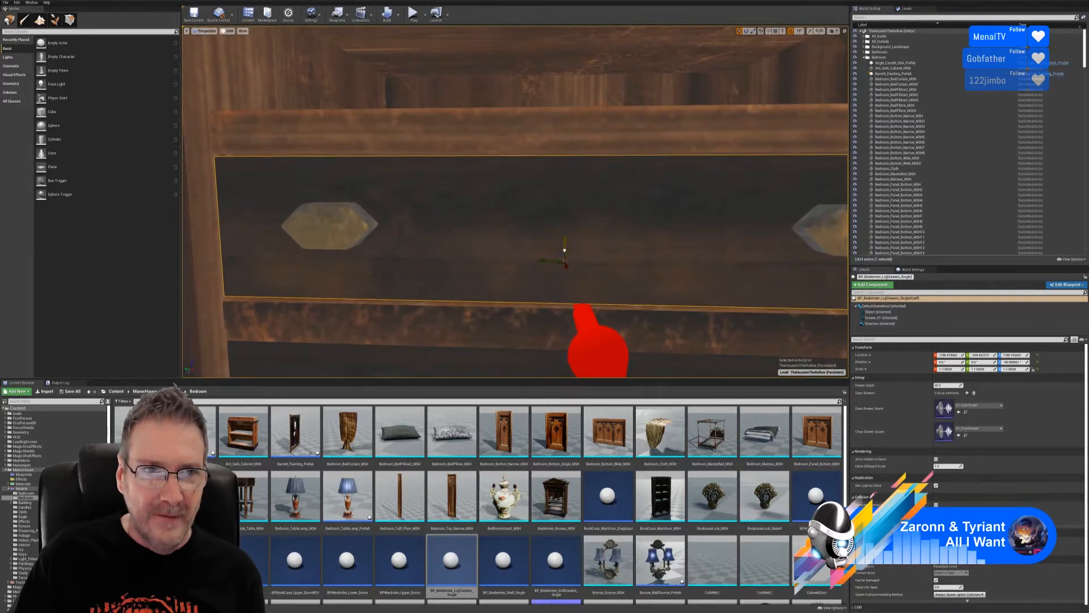
{"action": "left_click_drag", "start_coordinate": [566, 249], "coordinate": [565, 251]}
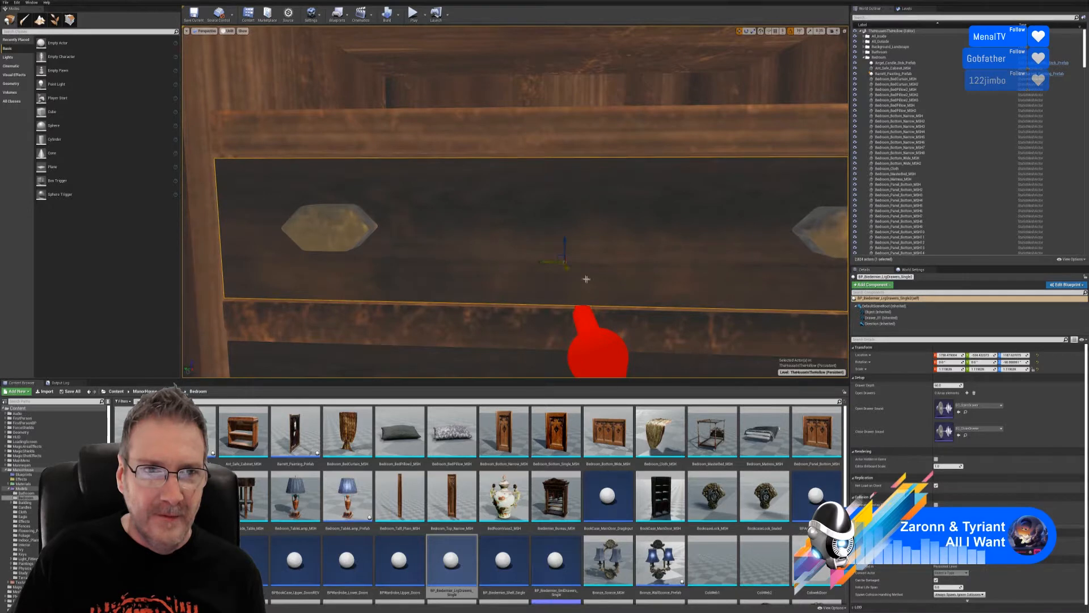
- Duplicate the second drawer and raise the copy into the third opening, directly above it
{"action": "mouse_move", "coordinate": [657, 250]}
{"action": "right_mouse_down"}
{"action": "mouse_move", "coordinate": [670, 255]}
{"action": "mouse_move", "coordinate": [651, 256]}
{"action": "right_mouse_up"}
{"action": "key", "text": "e"}
{"action": "key", "text": "s"}
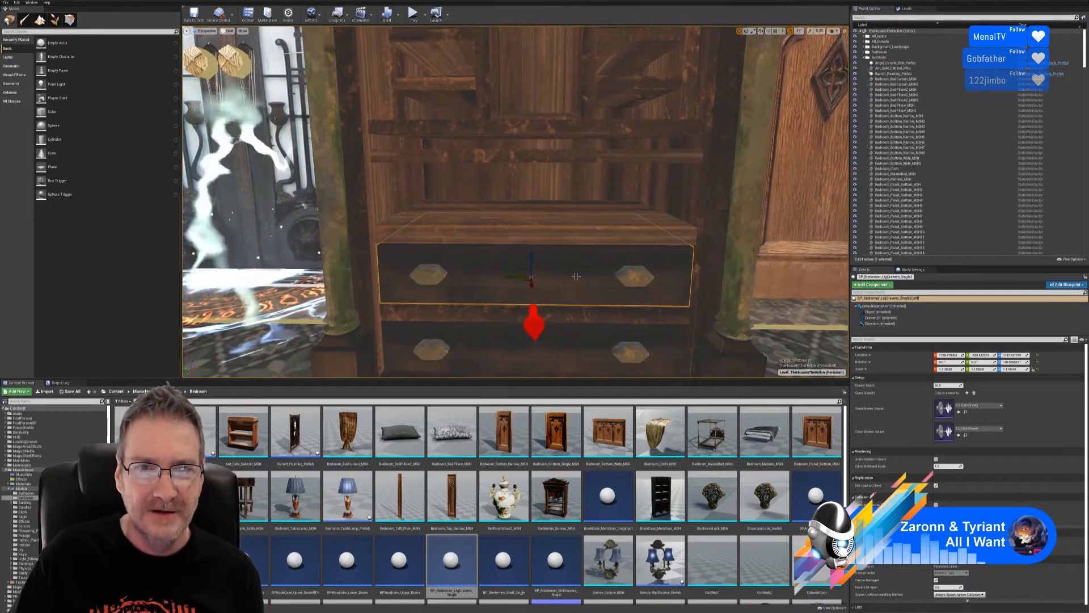
{"action": "right_click", "coordinate": [575, 277]}
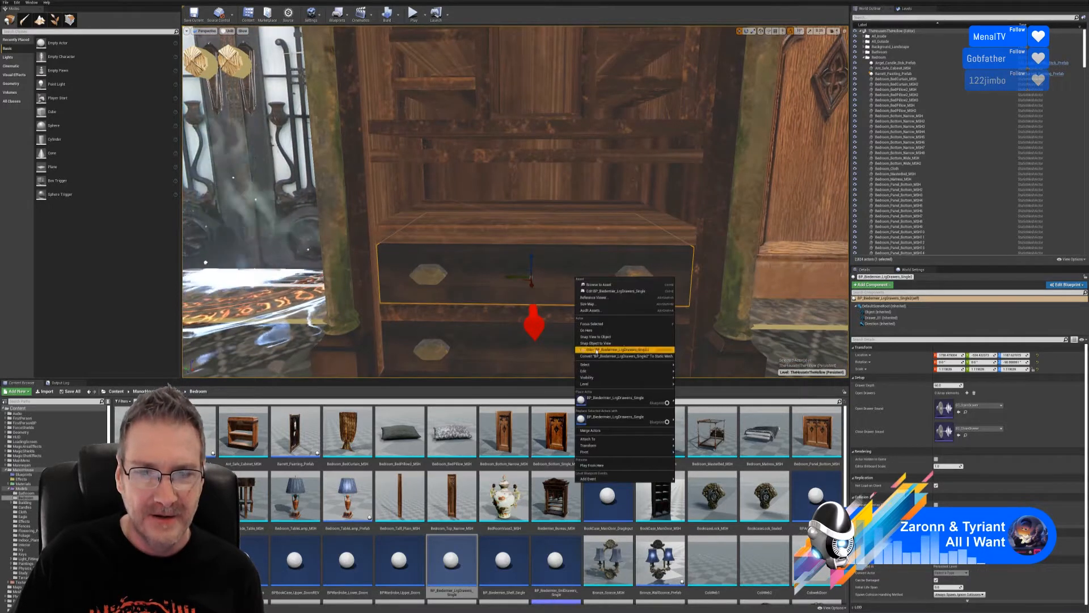
{"action": "mouse_move", "coordinate": [618, 371]}
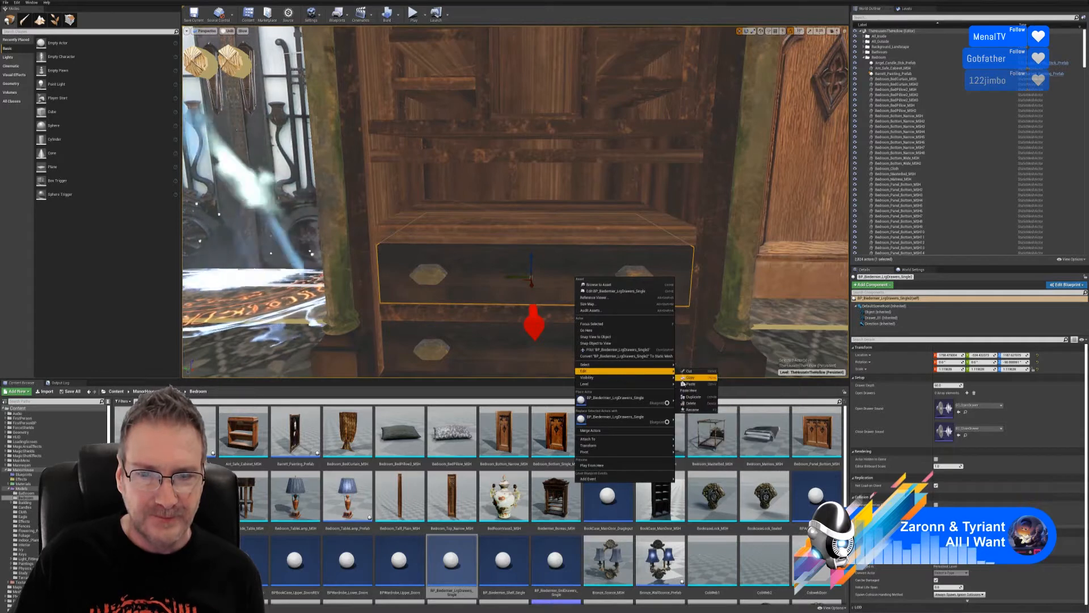
{"action": "left_click", "coordinate": [702, 397]}
{"action": "left_click_drag", "start_coordinate": [532, 263], "coordinate": [544, 201]}
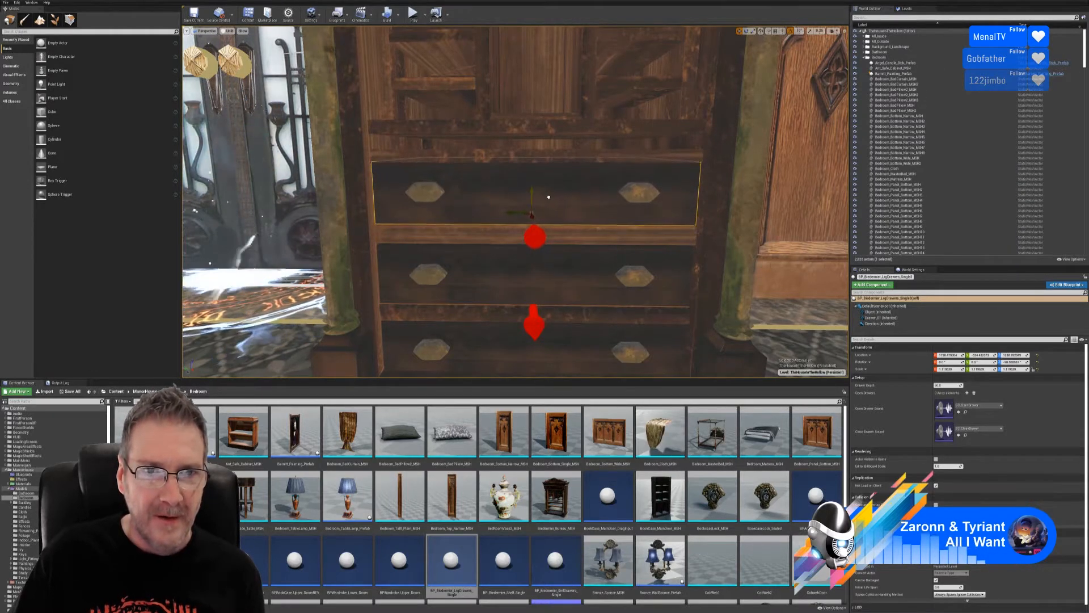
{"action": "mouse_move", "coordinate": [583, 282]}
{"action": "right_mouse_down"}
{"action": "mouse_move", "coordinate": [580, 238]}
{"action": "mouse_move", "coordinate": [564, 271]}
{"action": "mouse_move", "coordinate": [590, 247]}
{"action": "mouse_move", "coordinate": [523, 232]}
{"action": "mouse_move", "coordinate": [533, 223]}
{"action": "mouse_move", "coordinate": [562, 244]}
{"action": "mouse_move", "coordinate": [534, 216]}
{"action": "mouse_move", "coordinate": [542, 261]}
{"action": "mouse_move", "coordinate": [522, 249]}
{"action": "mouse_move", "coordinate": [562, 239]}
{"action": "mouse_move", "coordinate": [565, 209]}
{"action": "mouse_move", "coordinate": [574, 297]}
{"action": "right_mouse_up"}
{"action": "key", "text": "w"}
{"action": "key", "text": "s"}
{"action": "key", "text": "s"}
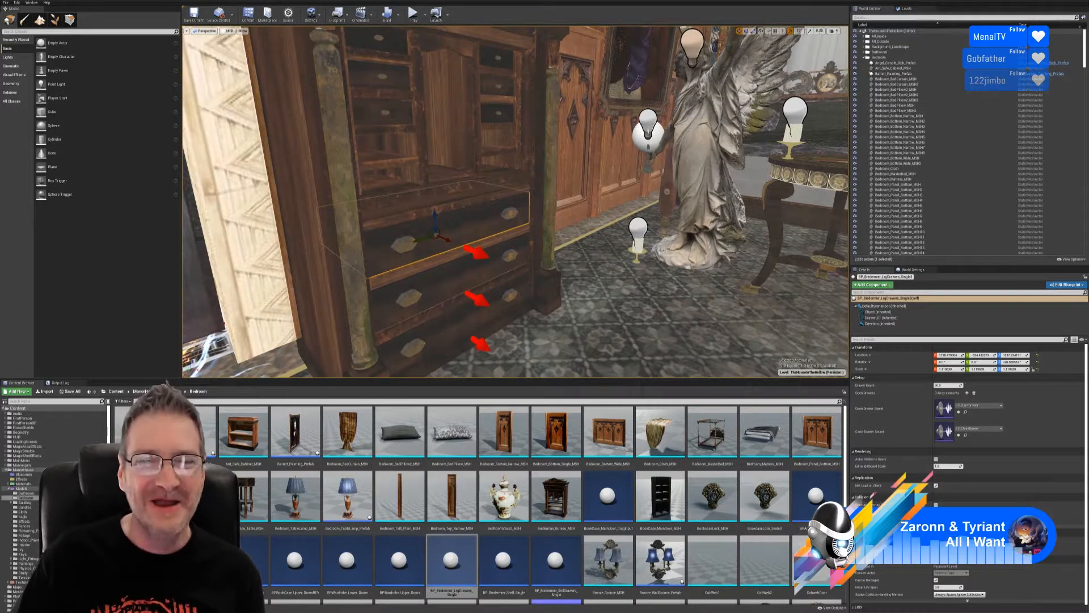
- Deselect the drawer and play the level briefly to check the bureau in-game, ending the play session again
{"action": "right_click_drag", "start_coordinate": [398, 47], "coordinate": [423, 30]}
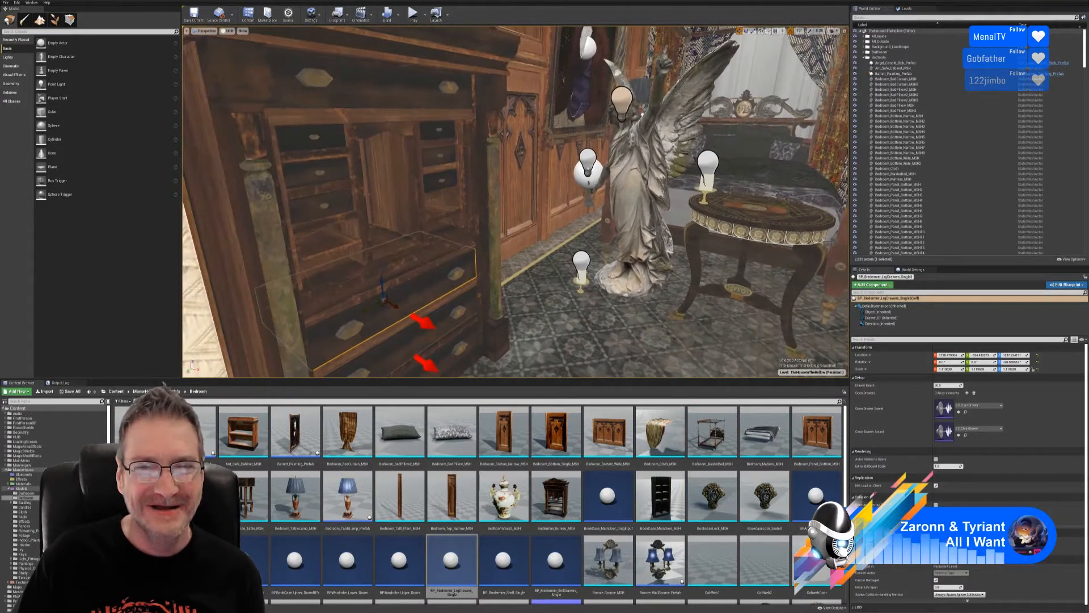
{"action": "key", "text": "Escape"}
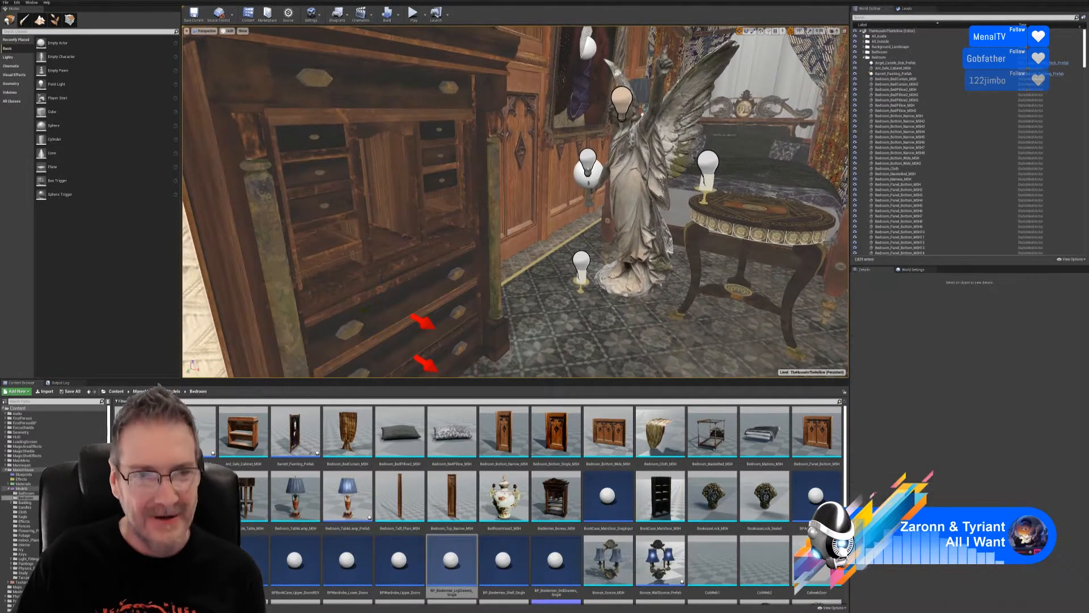
{"action": "left_click", "coordinate": [414, 14]}
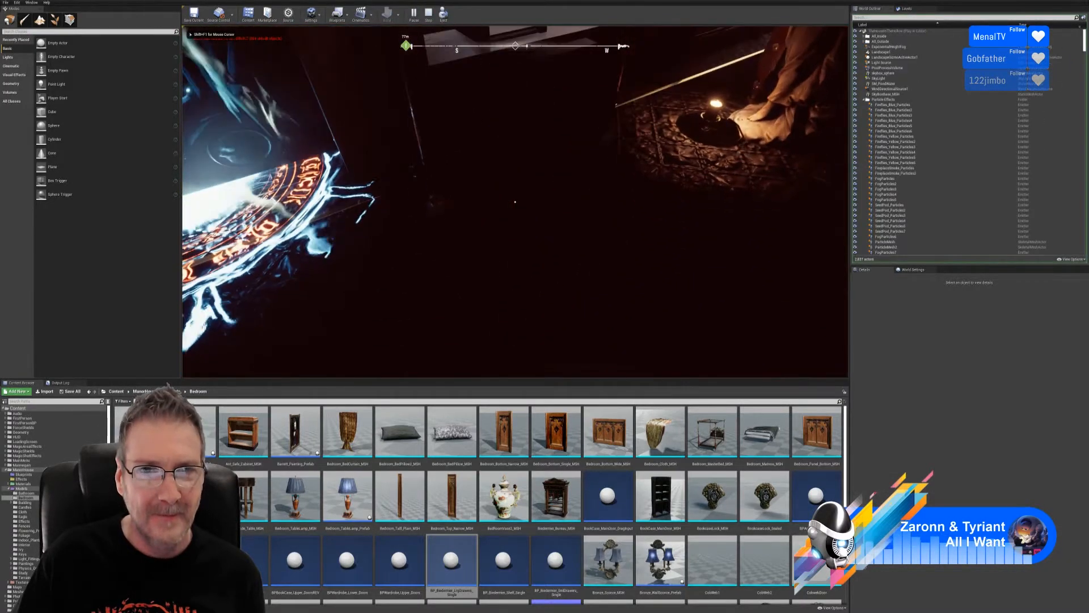
{"action": "key", "text": "w"}
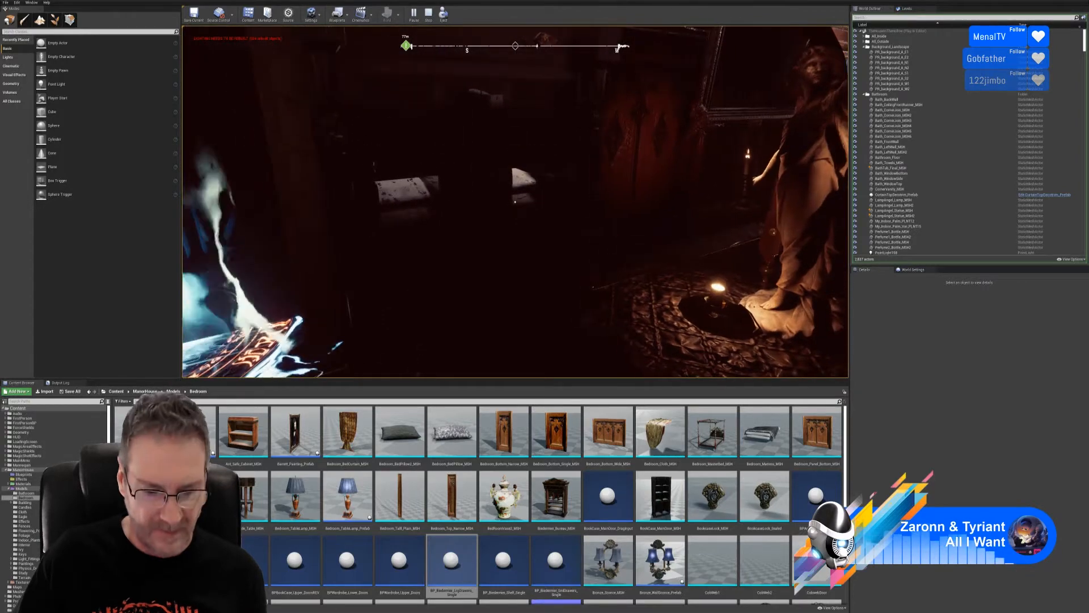
{"action": "key", "text": "Escape"}
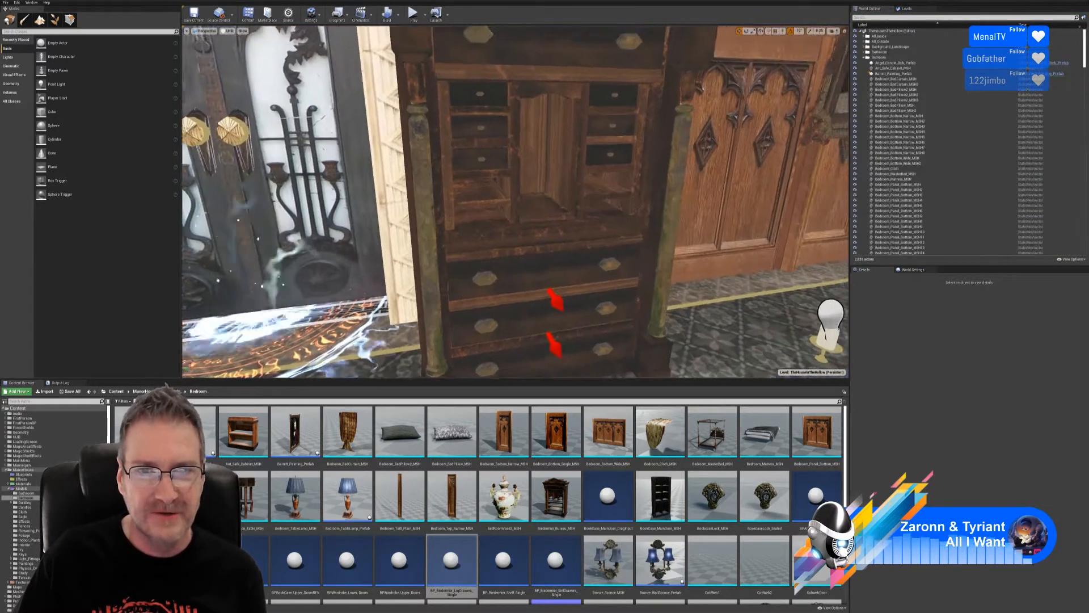
- Place the Shelf_Single blueprint in front of the bureau and rotate it 90 degrees to face outward
{"action": "left_click_drag", "start_coordinate": [515, 227], "coordinate": [522, 182]}
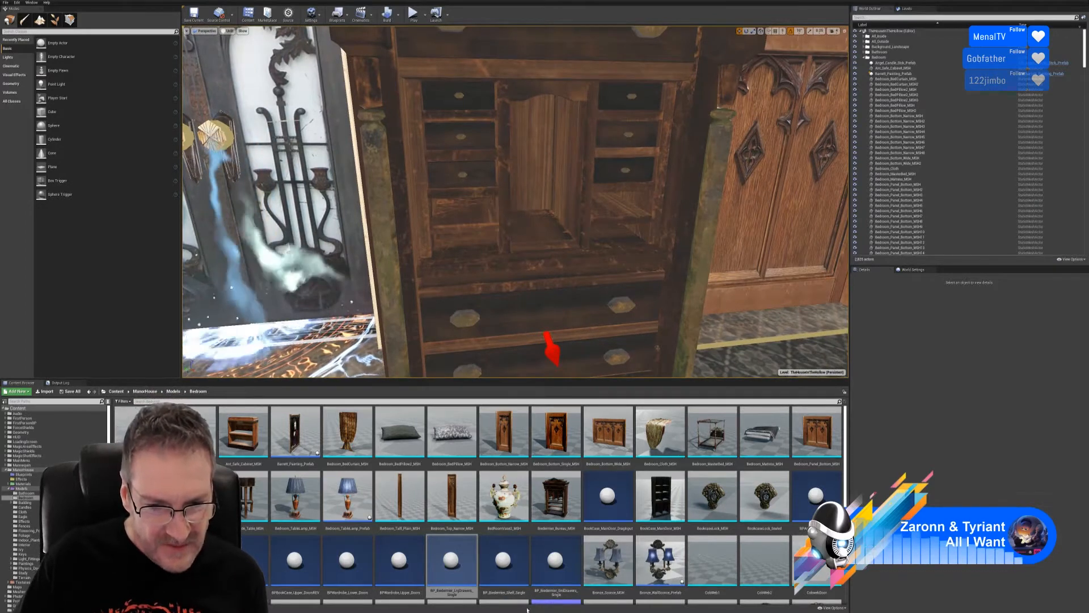
{"action": "left_click_drag", "start_coordinate": [514, 575], "coordinate": [547, 302]}
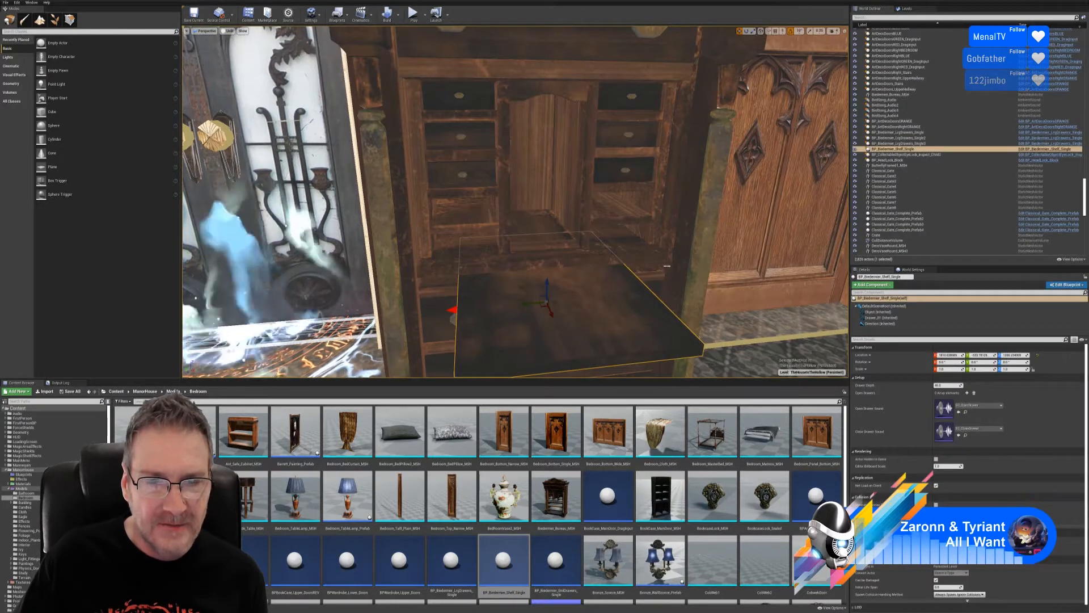
{"action": "left_click", "coordinate": [747, 31]}
{"action": "mouse_move", "coordinate": [692, 228]}
{"action": "right_mouse_down"}
{"action": "mouse_move", "coordinate": [647, 256]}
{"action": "mouse_move", "coordinate": [692, 228]}
{"action": "right_mouse_up"}
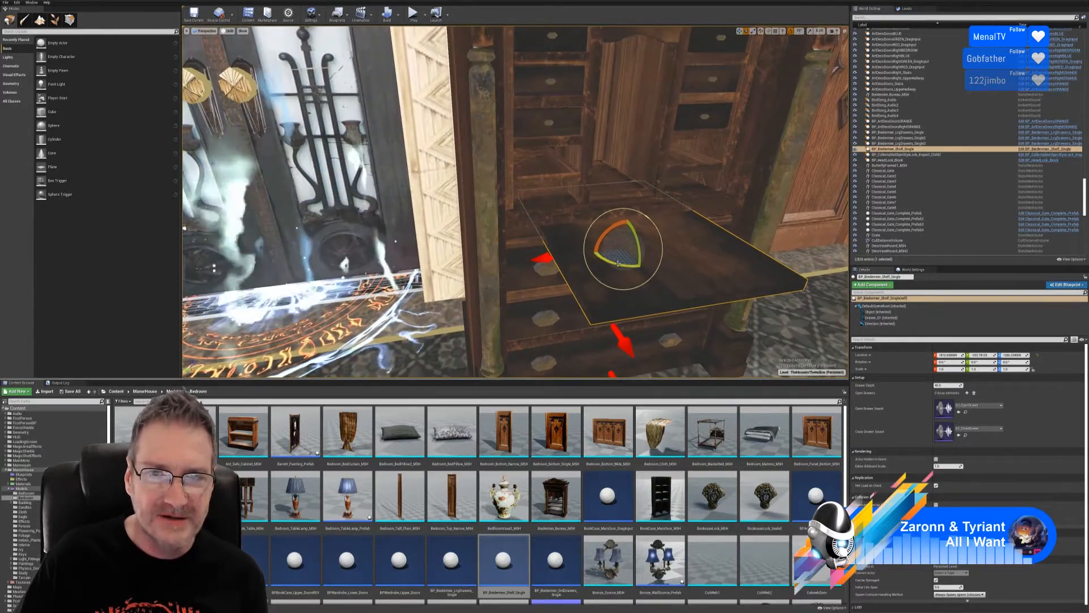
{"action": "left_click_drag", "start_coordinate": [616, 273], "coordinate": [659, 250]}
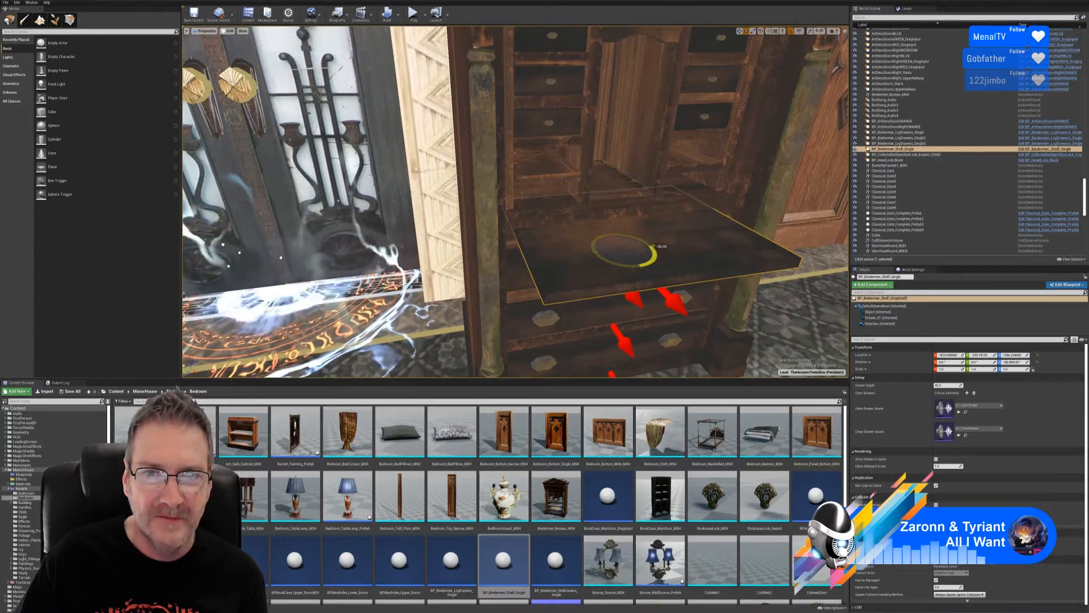
- Lower the shelf into the slot directly above the top large drawer of the bureau, fine-tuning its height
{"action": "left_click", "coordinate": [740, 31]}
{"action": "mouse_move", "coordinate": [623, 212]}
{"action": "right_mouse_down"}
{"action": "mouse_move", "coordinate": [596, 199]}
{"action": "mouse_move", "coordinate": [601, 227]}
{"action": "mouse_move", "coordinate": [623, 211]}
{"action": "right_mouse_up"}
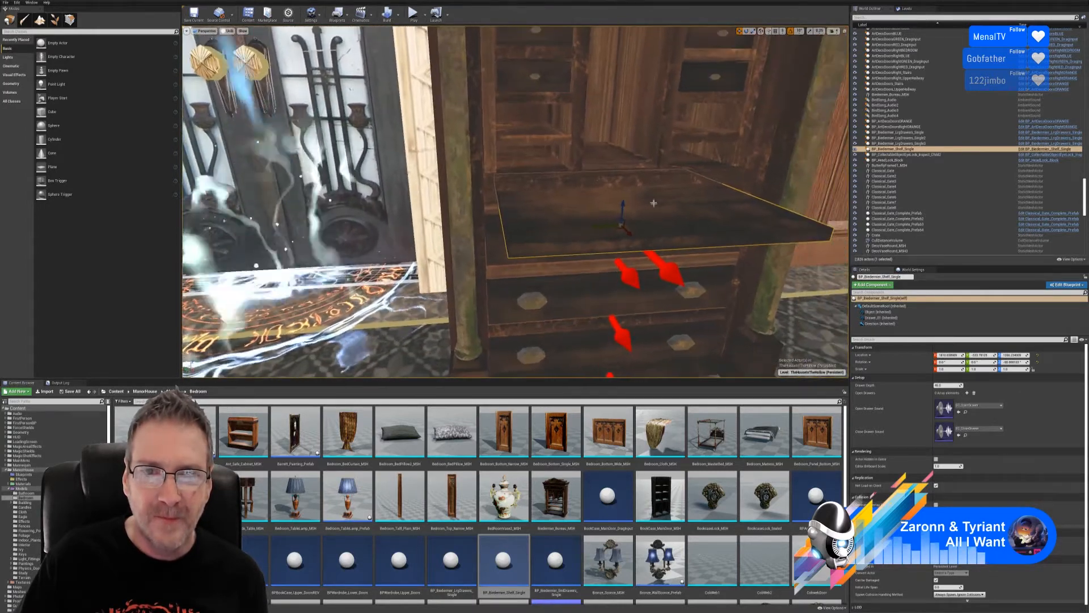
{"action": "mouse_move", "coordinate": [623, 211]}
{"action": "left_mouse_down"}
{"action": "mouse_move", "coordinate": [624, 272]}
{"action": "mouse_move", "coordinate": [637, 206]}
{"action": "left_mouse_up"}
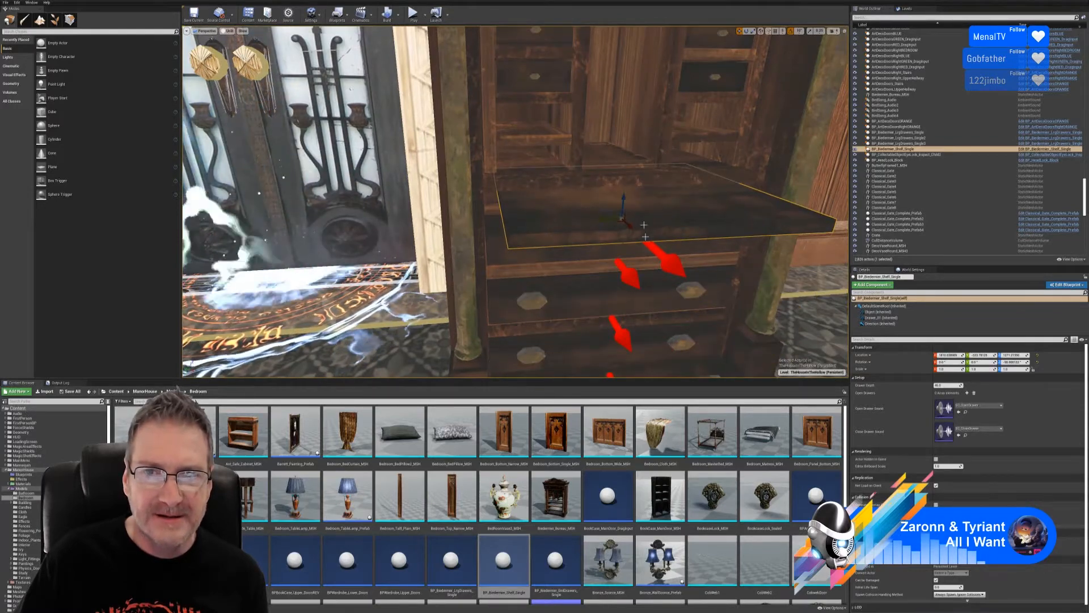
{"action": "right_click_drag", "start_coordinate": [644, 225], "coordinate": [640, 191]}
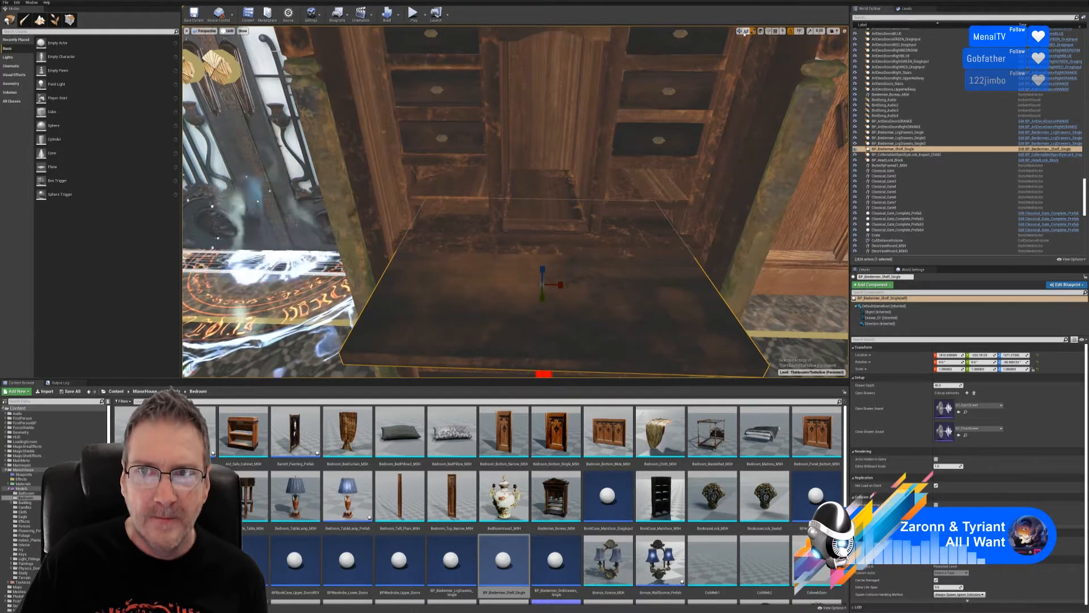
{"action": "right_click_drag", "start_coordinate": [607, 237], "coordinate": [584, 222]}
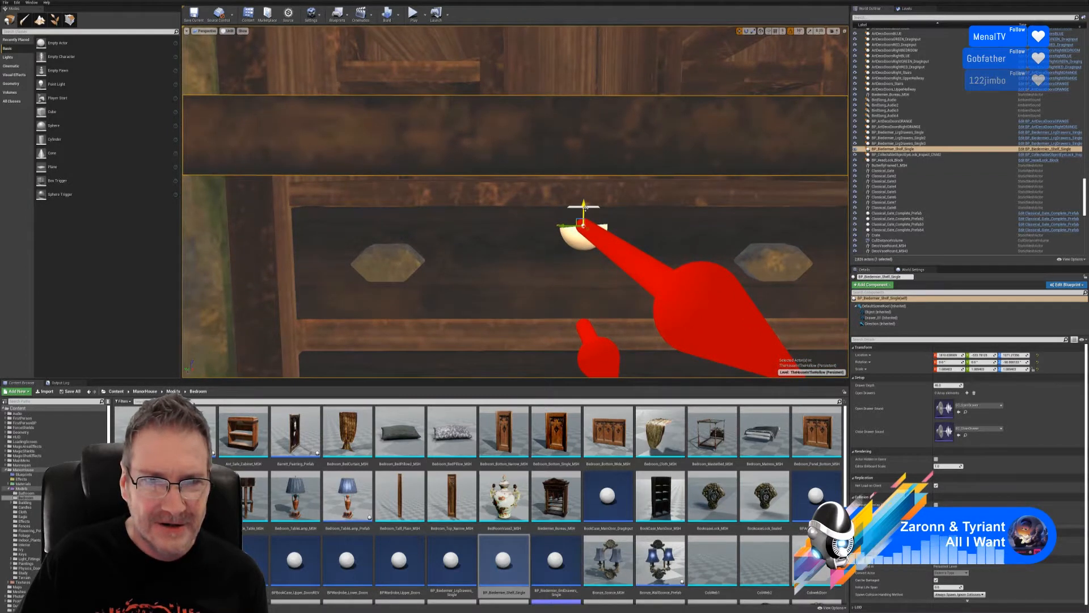
{"action": "right_click_drag", "start_coordinate": [572, 222], "coordinate": [461, 294]}
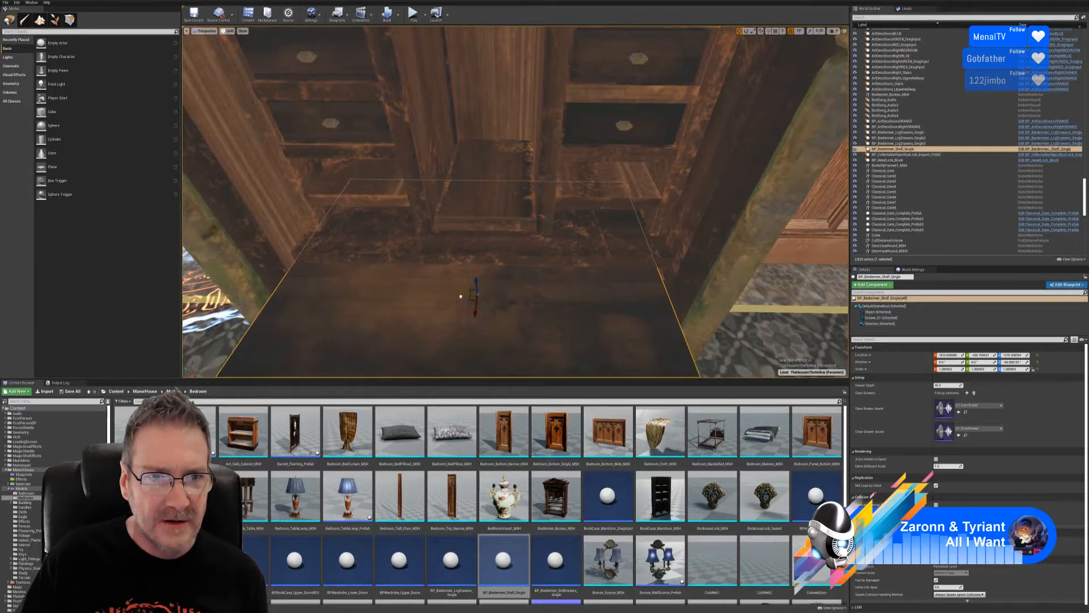
- Centre the shelf sideways between the bureau's side walls and scale it to fit the width of the opening
{"action": "mouse_move", "coordinate": [461, 296]}
{"action": "right_mouse_down"}
{"action": "mouse_move", "coordinate": [510, 294]}
{"action": "mouse_move", "coordinate": [454, 293]}
{"action": "mouse_move", "coordinate": [458, 313]}
{"action": "right_mouse_up"}
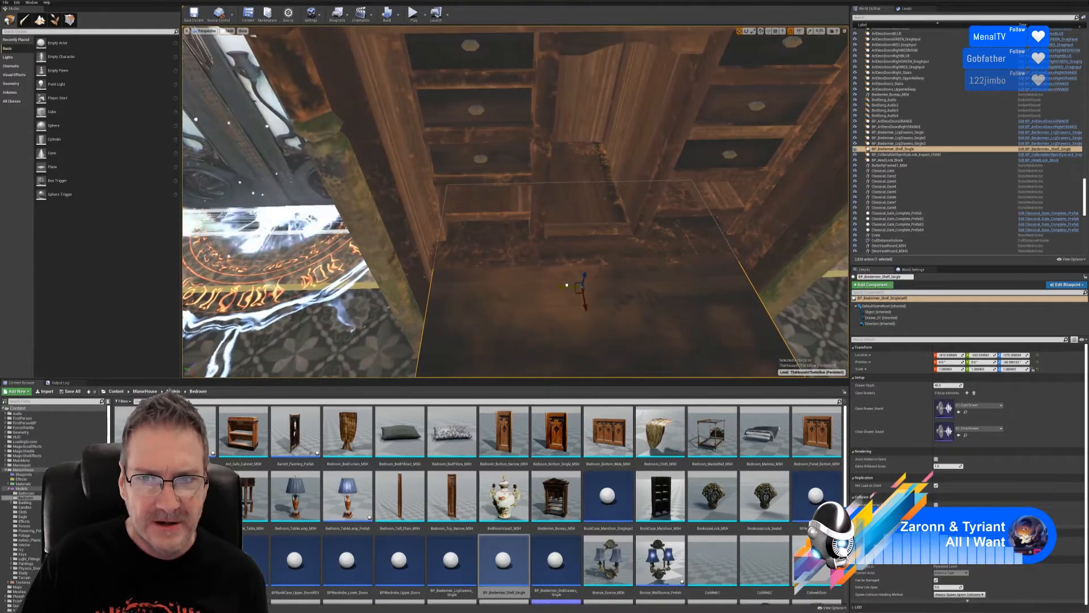
{"action": "left_click_drag", "start_coordinate": [561, 285], "coordinate": [574, 281]}
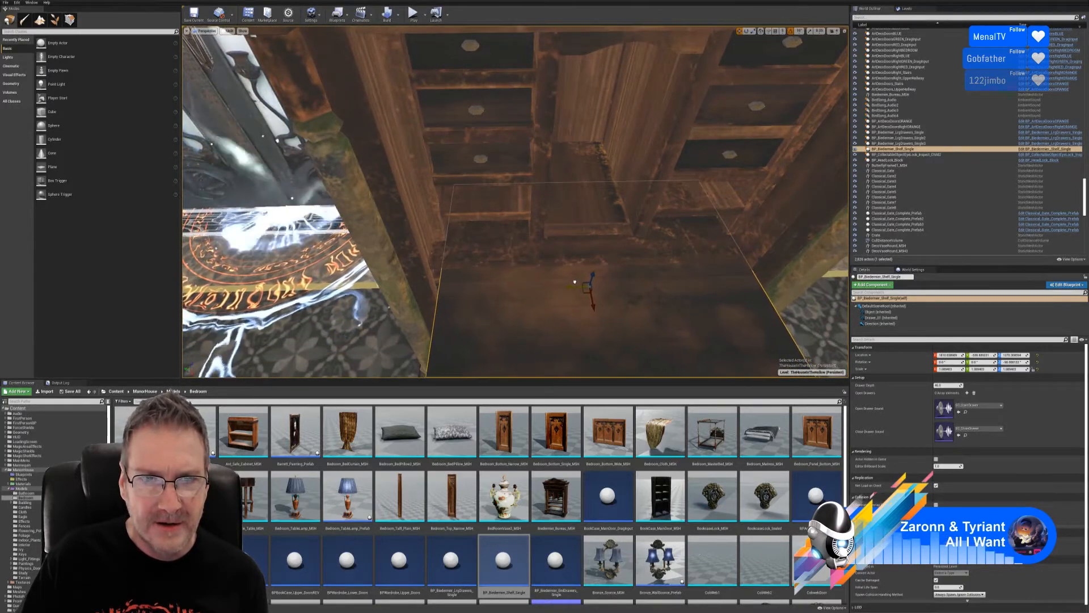
{"action": "right_click_drag", "start_coordinate": [574, 282], "coordinate": [559, 250]}
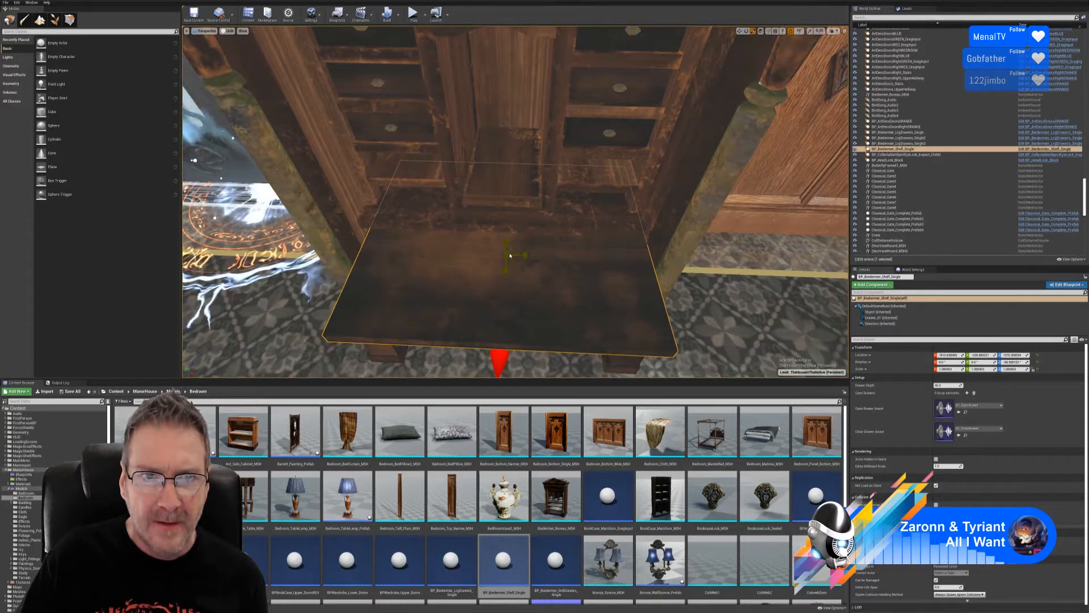
{"action": "left_click_drag", "start_coordinate": [509, 255], "coordinate": [509, 257]}
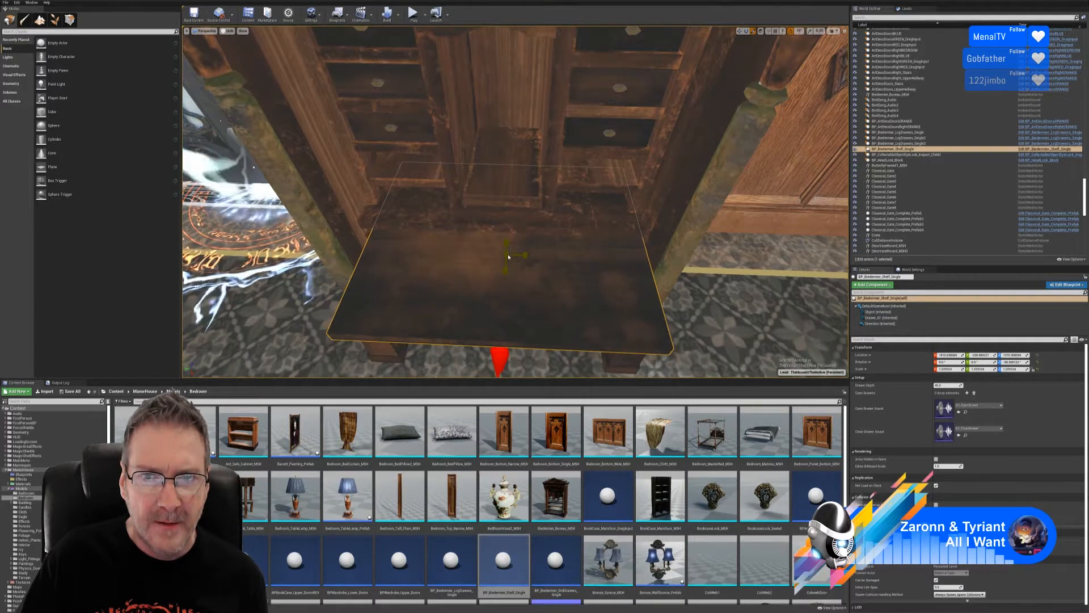
- Undo the last shelf change and slide the shelf back into the bureau until only its front edge protrudes above the drawers
{"action": "left_click", "coordinate": [741, 31]}
{"action": "right_click_drag", "start_coordinate": [625, 170], "coordinate": [433, 321]}
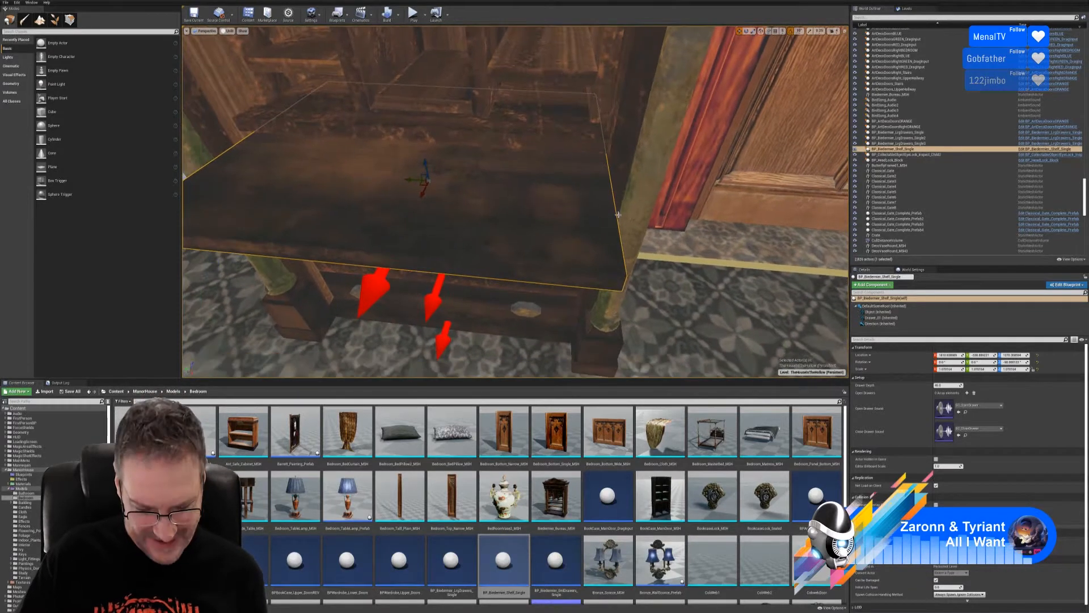
{"action": "key", "text": "ctrl+z"}
{"action": "right_click_drag", "start_coordinate": [509, 215], "coordinate": [479, 201]}
{"action": "right_click_drag", "start_coordinate": [667, 230], "coordinate": [605, 250]}
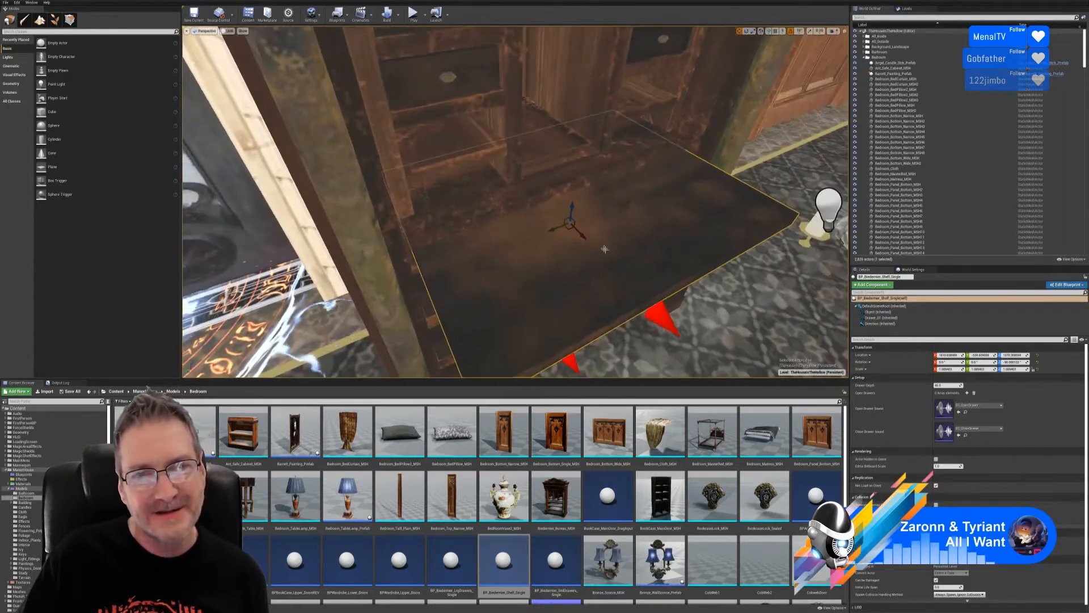
{"action": "left_click_drag", "start_coordinate": [584, 234], "coordinate": [608, 249]}
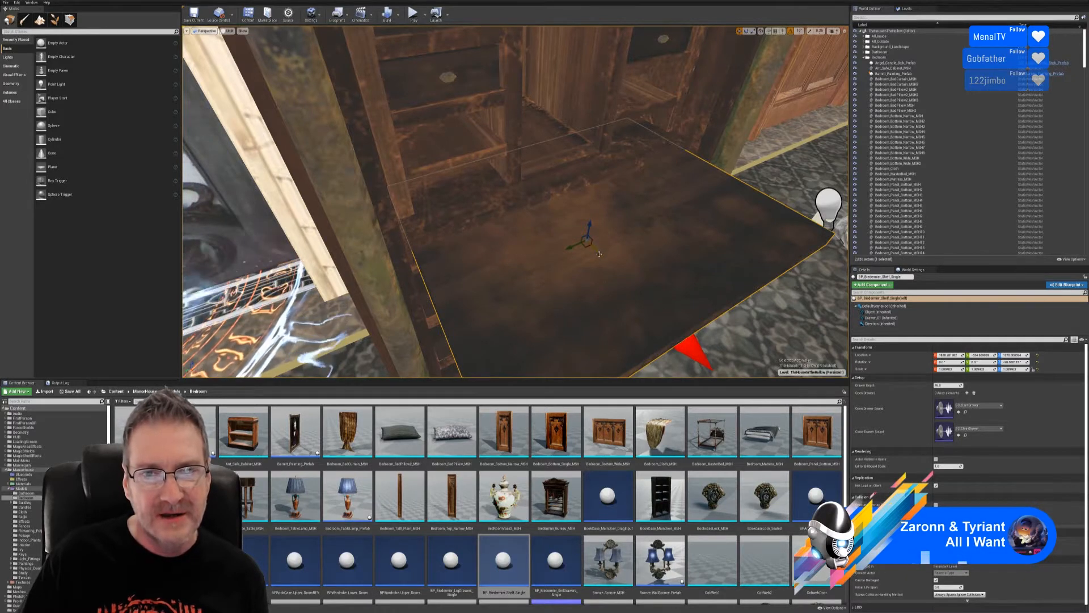
{"action": "left_click_drag", "start_coordinate": [599, 254], "coordinate": [530, 195]}
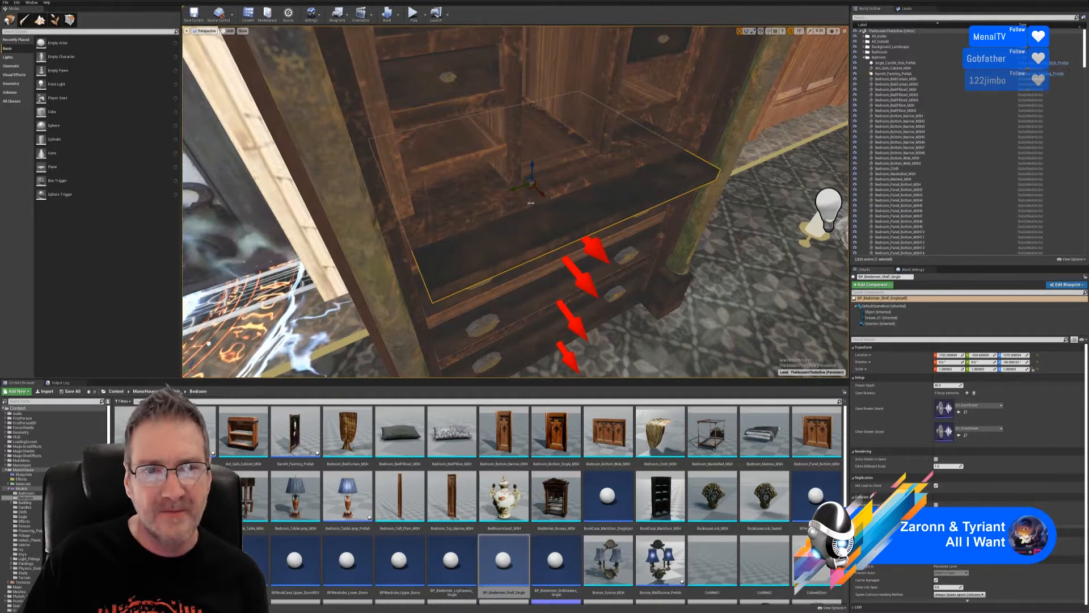
- Deselect the shelf and play the level briefly to check the shelf in-game, ending the play session again
{"action": "mouse_move", "coordinate": [530, 195]}
{"action": "right_mouse_down"}
{"action": "mouse_move", "coordinate": [525, 176]}
{"action": "mouse_move", "coordinate": [559, 221]}
{"action": "mouse_move", "coordinate": [530, 187]}
{"action": "mouse_move", "coordinate": [514, 207]}
{"action": "right_mouse_up"}
{"action": "right_click_drag", "start_coordinate": [590, 284], "coordinate": [608, 267]}
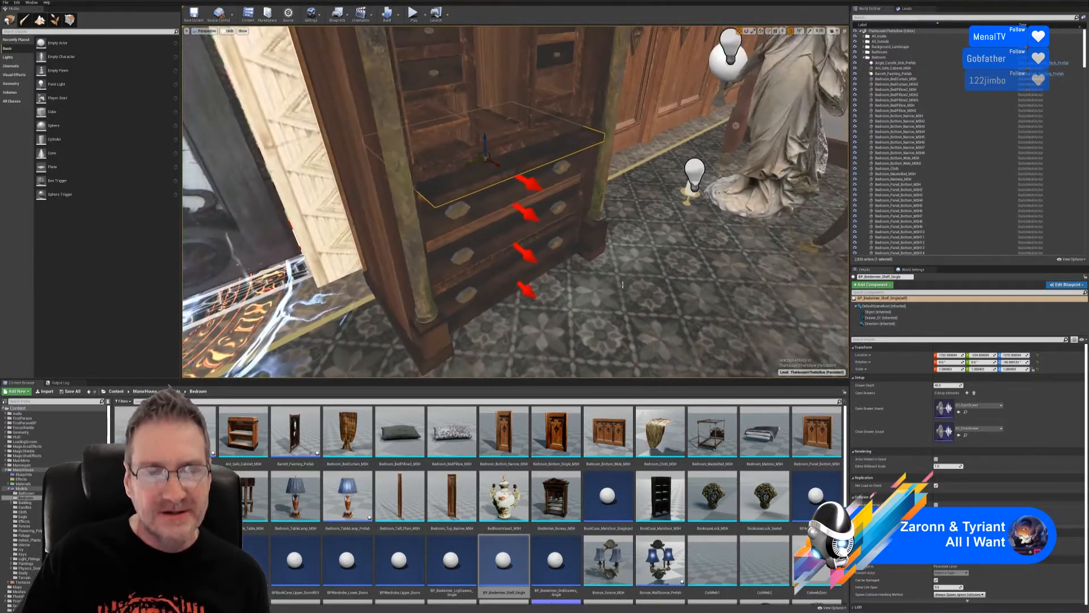
{"action": "key", "text": "Escape"}
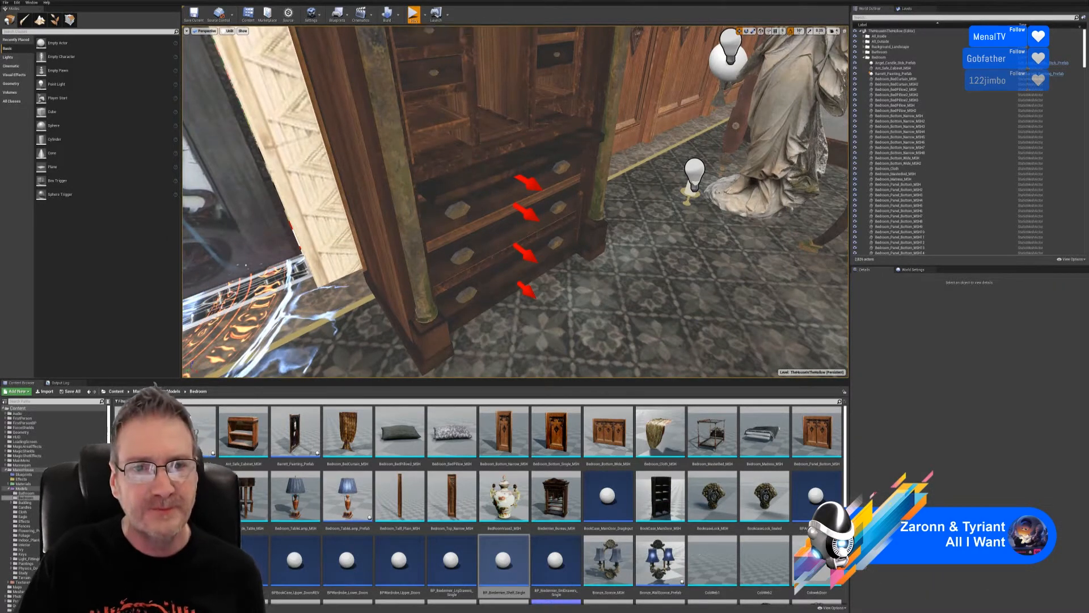
{"action": "left_click", "coordinate": [414, 15]}
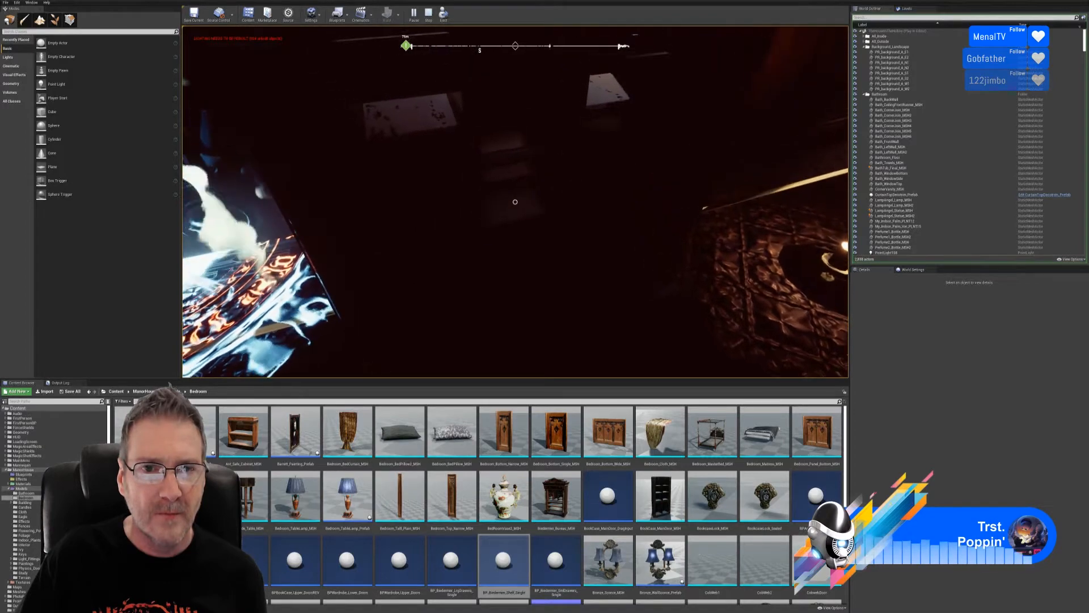
{"action": "key", "text": "Escape"}
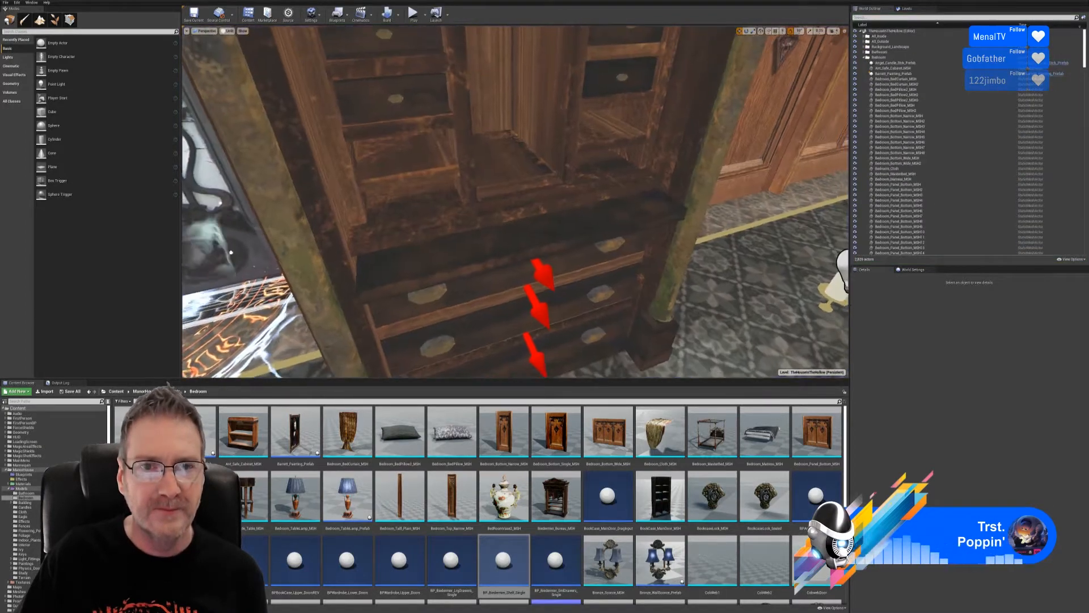
- Place the SmlDrawers_Single blueprint in front of the bureau's lower-left small opening and rotate it 90 degrees to face outward
{"action": "right_click_drag", "start_coordinate": [515, 201], "coordinate": [477, 150]}
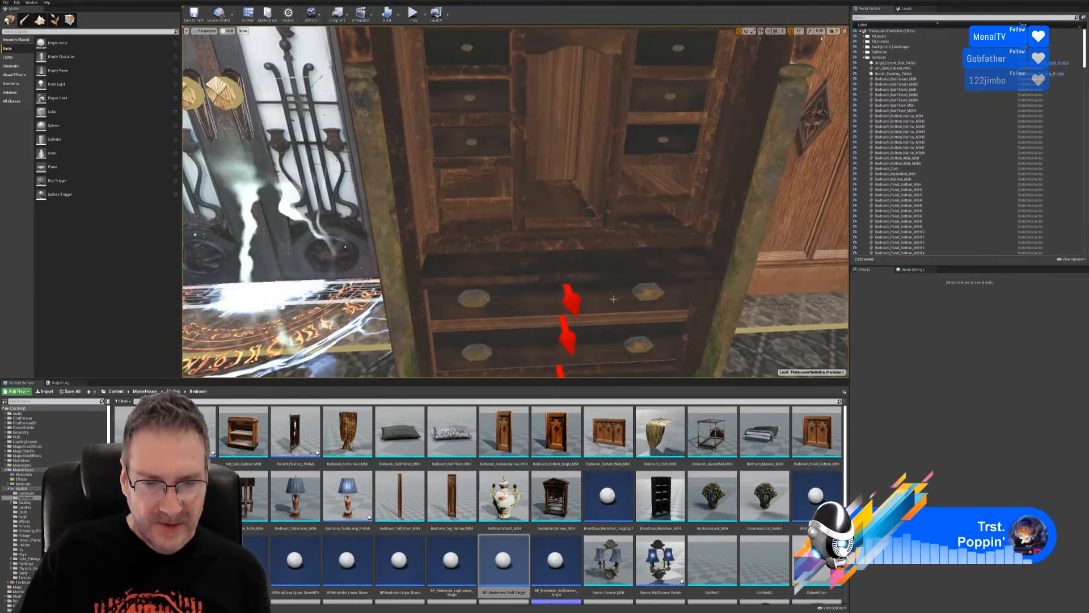
{"action": "left_click_drag", "start_coordinate": [565, 578], "coordinate": [490, 200]}
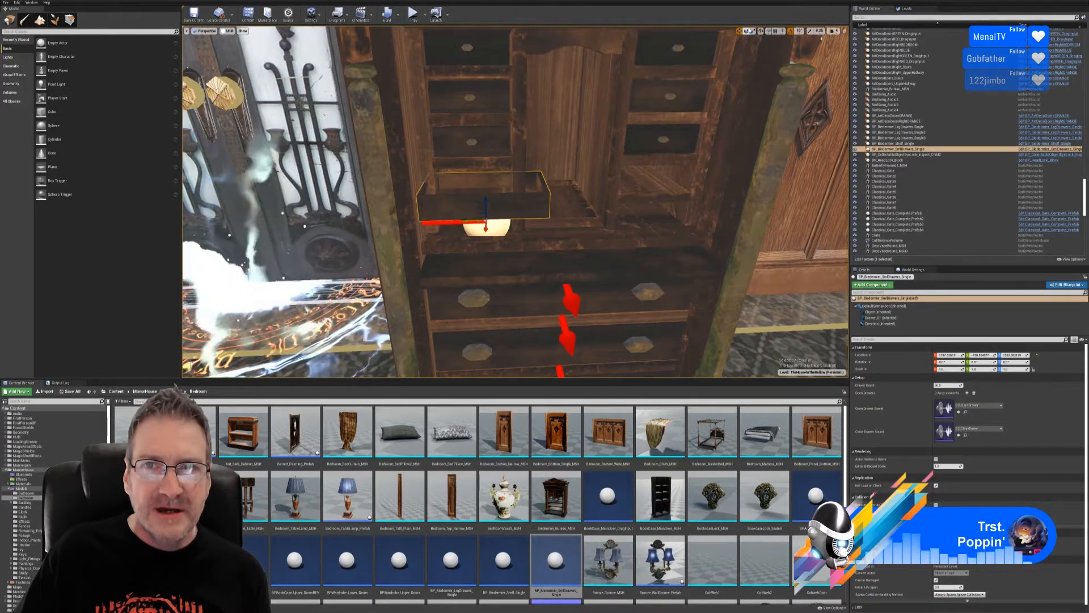
{"action": "left_click", "coordinate": [747, 31]}
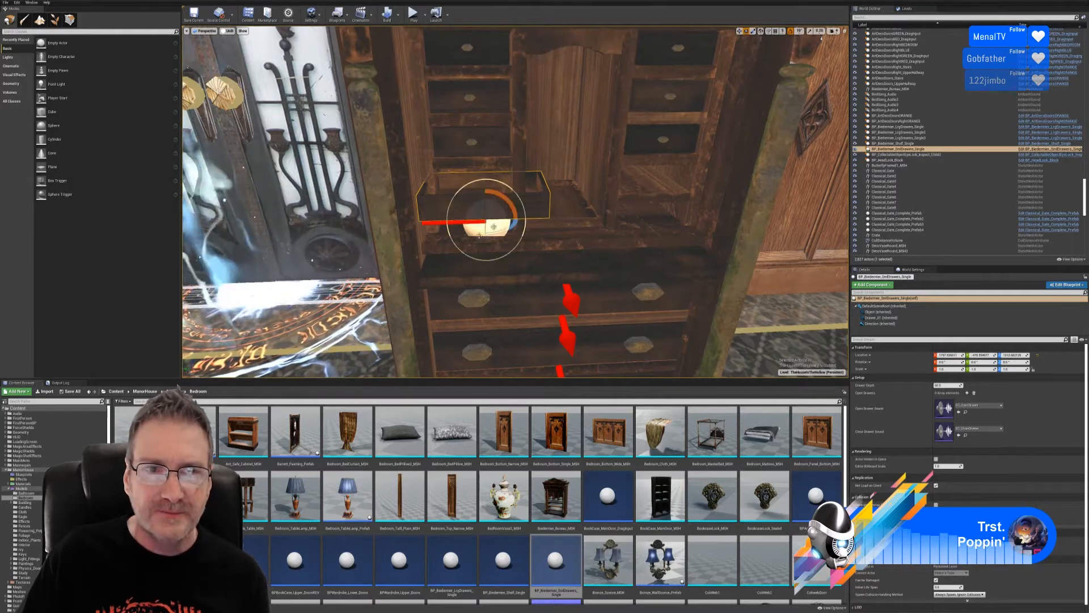
{"action": "left_click_drag", "start_coordinate": [511, 226], "coordinate": [670, 197]}
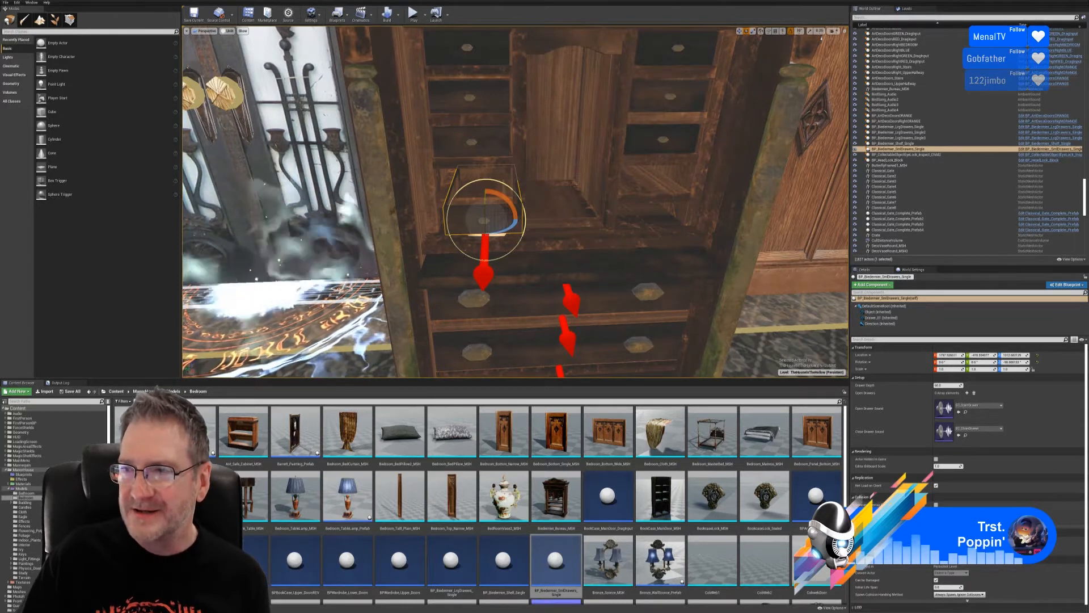
- Shift the small drawer sideways and lower it in line with the empty opening beneath the left column of small drawers
{"action": "left_click", "coordinate": [739, 32]}
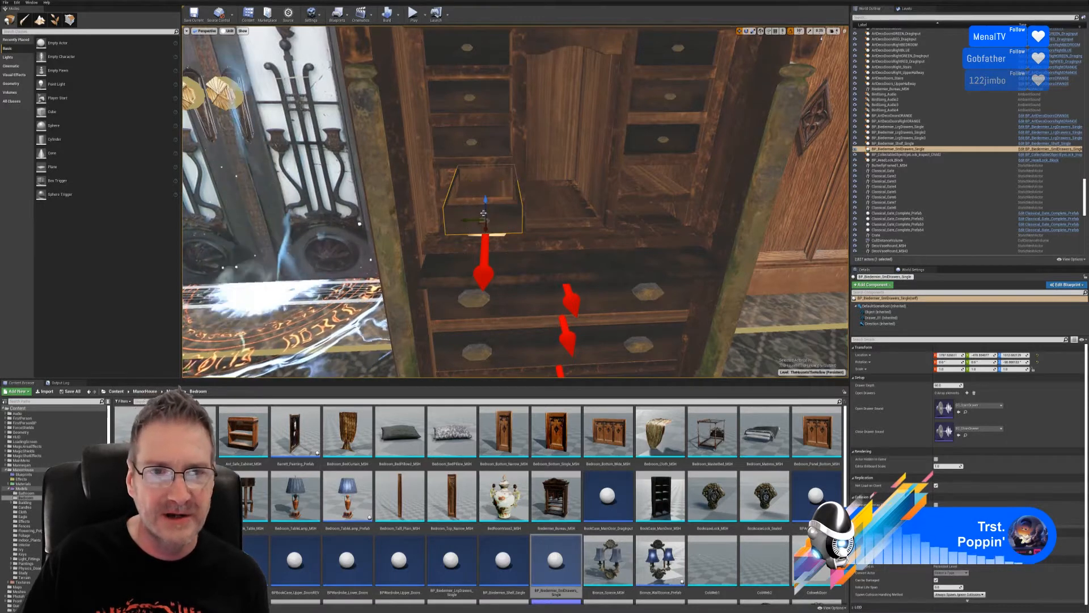
{"action": "left_click_drag", "start_coordinate": [466, 221], "coordinate": [455, 220]}
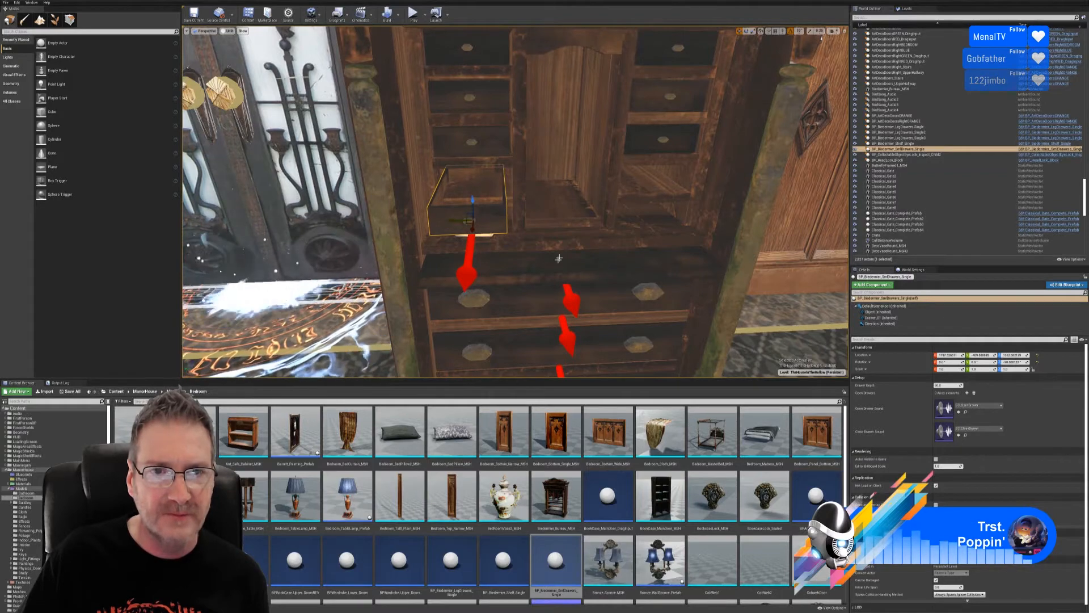
{"action": "right_click_drag", "start_coordinate": [559, 259], "coordinate": [595, 226]}
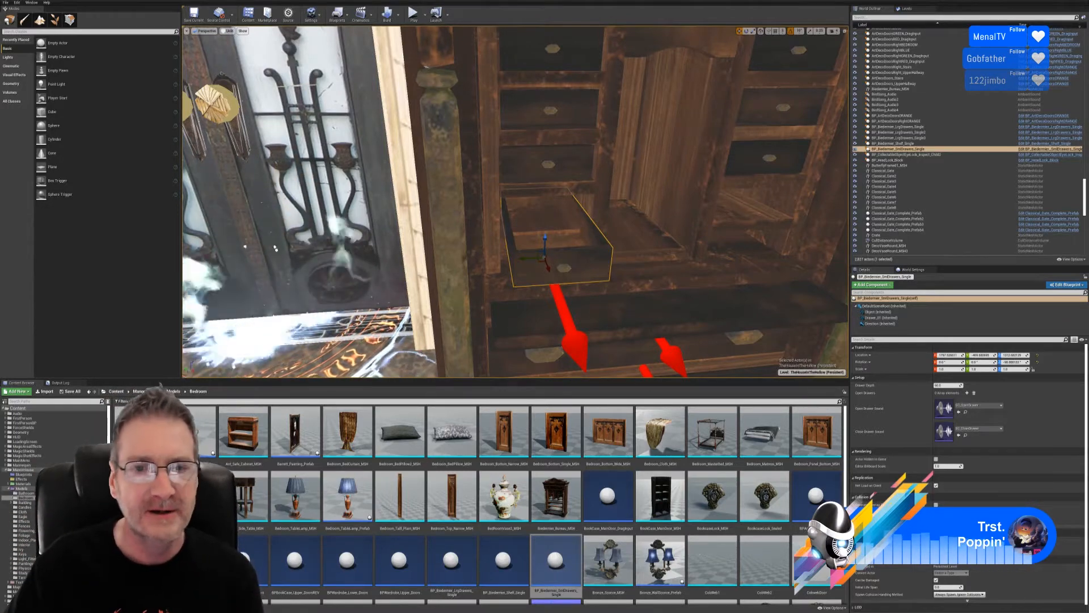
{"action": "right_click_drag", "start_coordinate": [639, 316], "coordinate": [559, 260]}
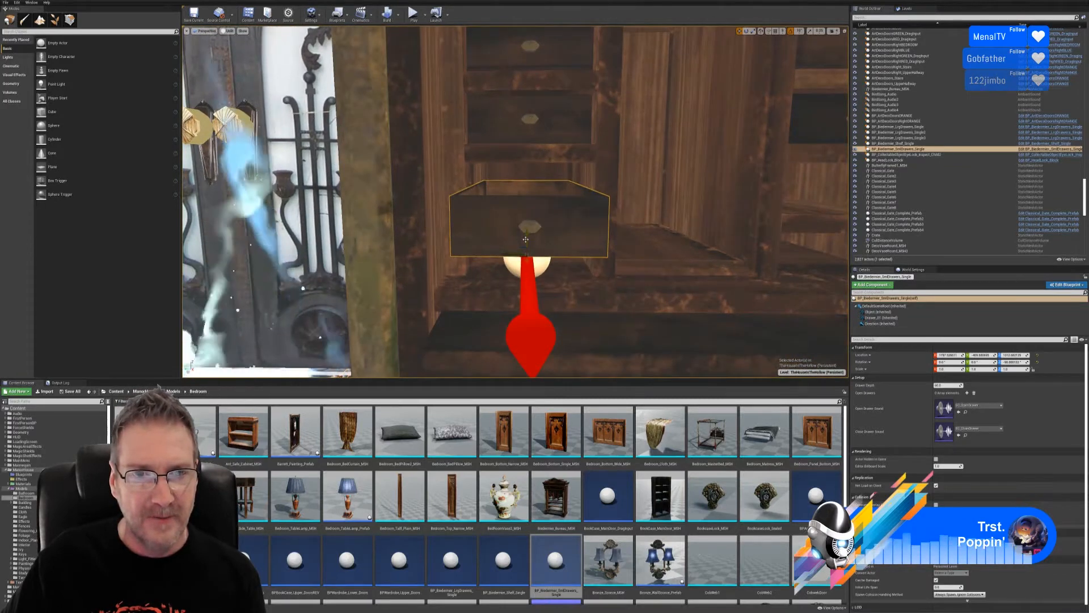
{"action": "left_click_drag", "start_coordinate": [526, 239], "coordinate": [548, 283]}
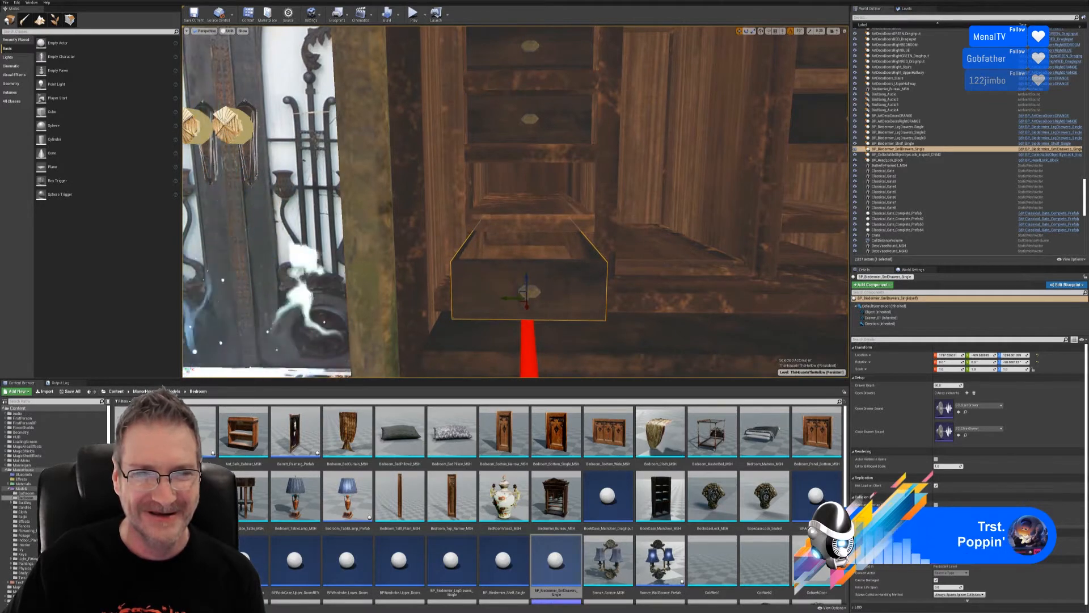
{"action": "right_click_drag", "start_coordinate": [548, 283], "coordinate": [551, 309]}
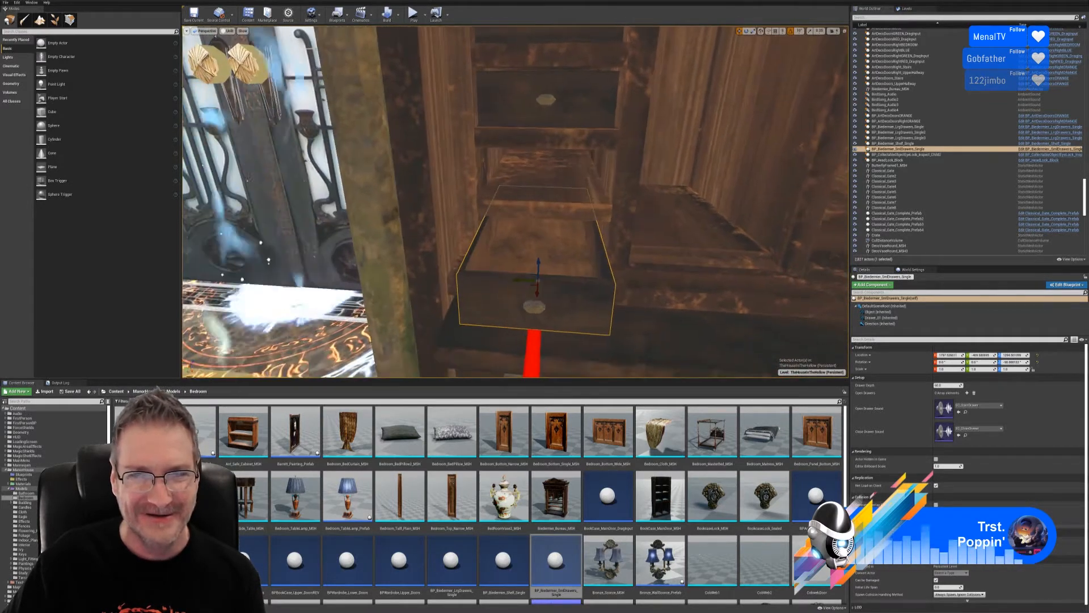
- Nudge the small drawer sideways, scale it slightly wider to match the opening, and fine-tune its height
{"action": "left_click_drag", "start_coordinate": [526, 281], "coordinate": [531, 279]}
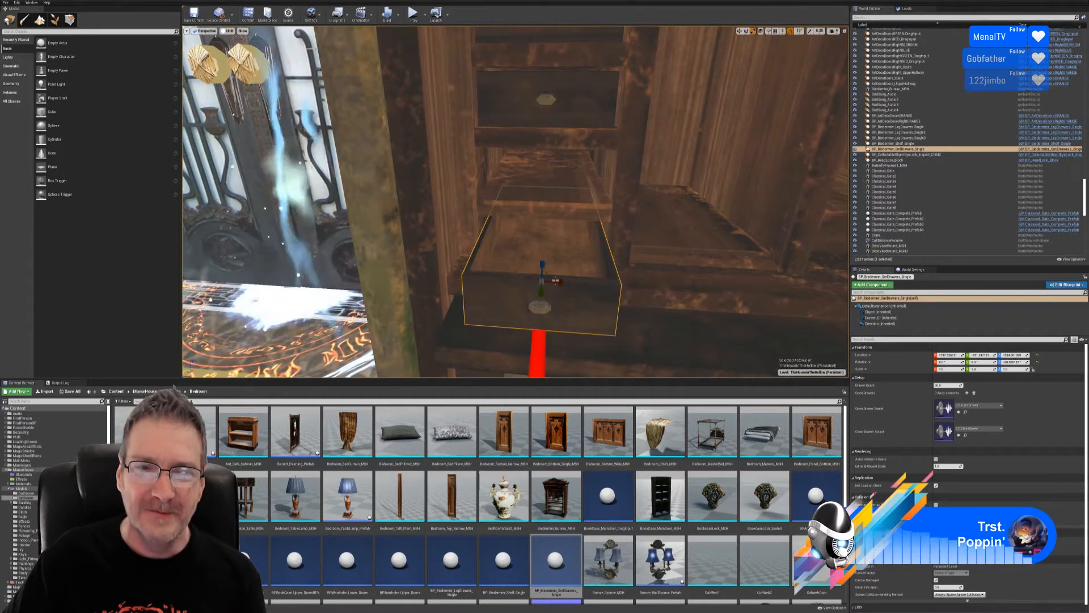
{"action": "left_click_drag", "start_coordinate": [545, 284], "coordinate": [553, 273]}
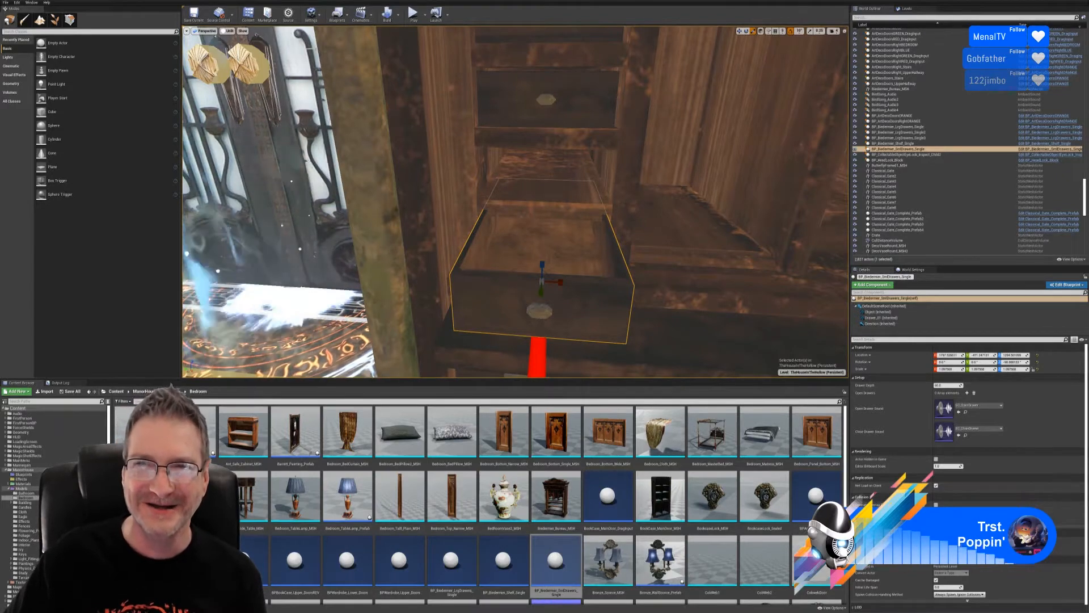
{"action": "left_click", "coordinate": [740, 31]}
{"action": "right_click_drag", "start_coordinate": [602, 216], "coordinate": [590, 250]}
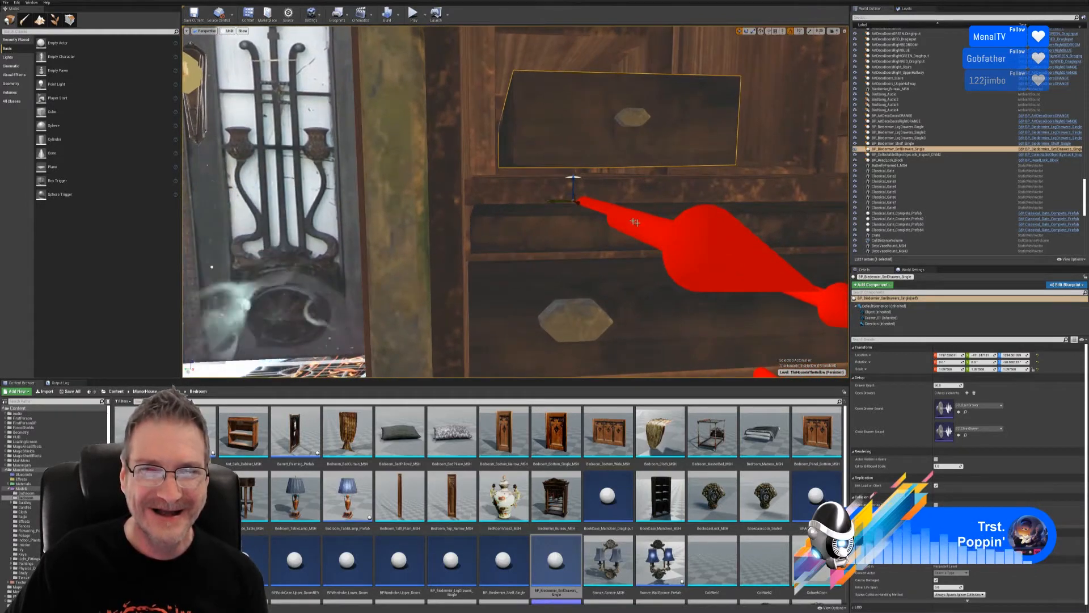
{"action": "mouse_move", "coordinate": [611, 198]}
{"action": "right_mouse_down"}
{"action": "mouse_move", "coordinate": [611, 216]}
{"action": "mouse_move", "coordinate": [616, 184]}
{"action": "right_mouse_up"}
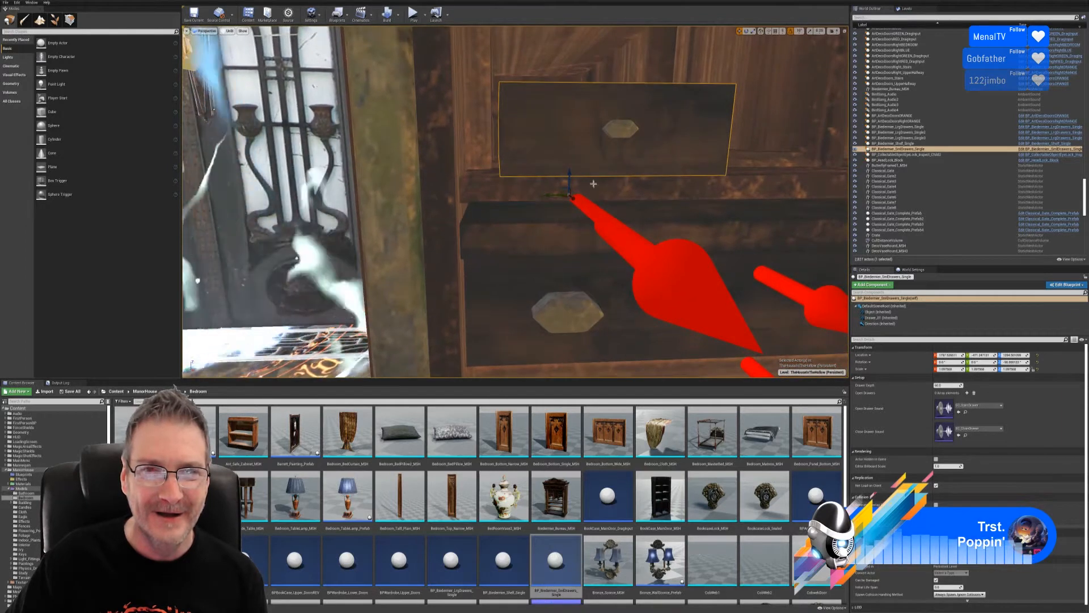
{"action": "left_click_drag", "start_coordinate": [571, 183], "coordinate": [569, 189]}
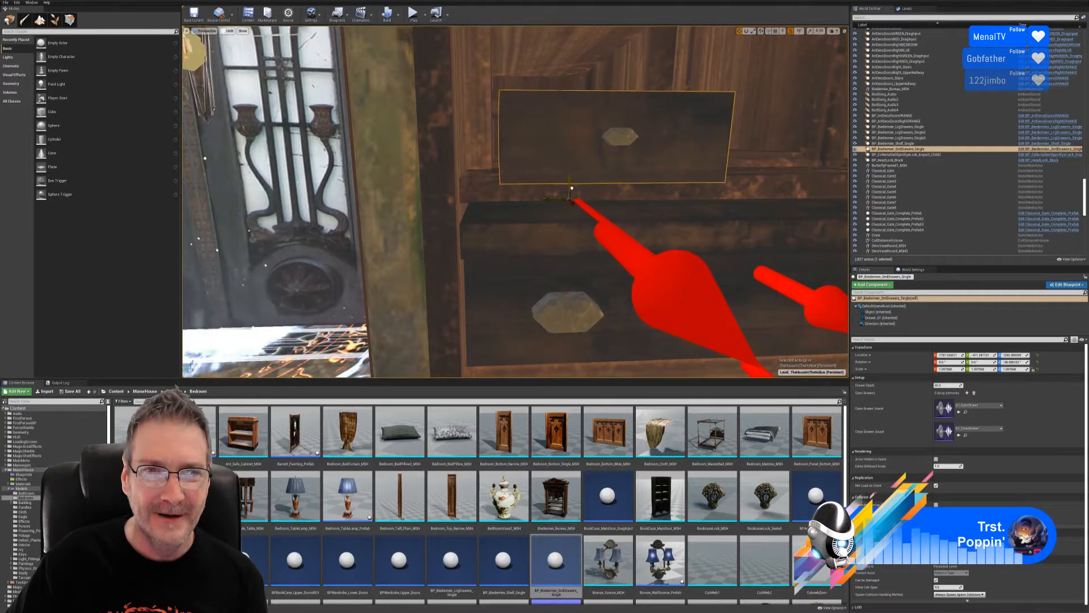
{"action": "right_click_drag", "start_coordinate": [584, 198], "coordinate": [614, 220]}
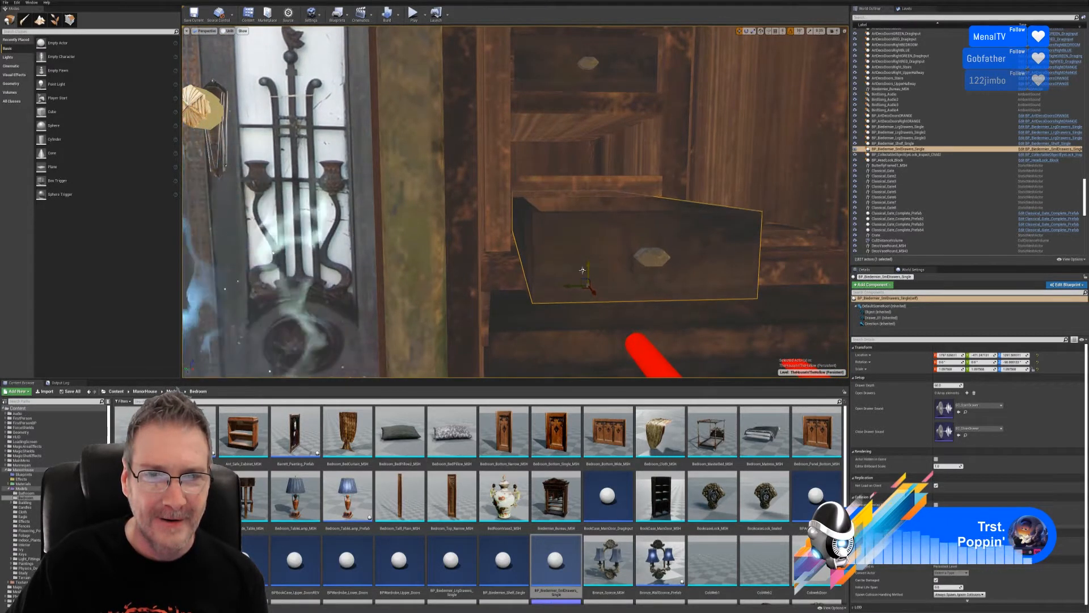
- Push the small drawer back into the lower-left opening until its front lines up with the bureau frame
{"action": "right_click_drag", "start_coordinate": [583, 270], "coordinate": [599, 329]}
{"action": "left_click_drag", "start_coordinate": [593, 321], "coordinate": [578, 279]}
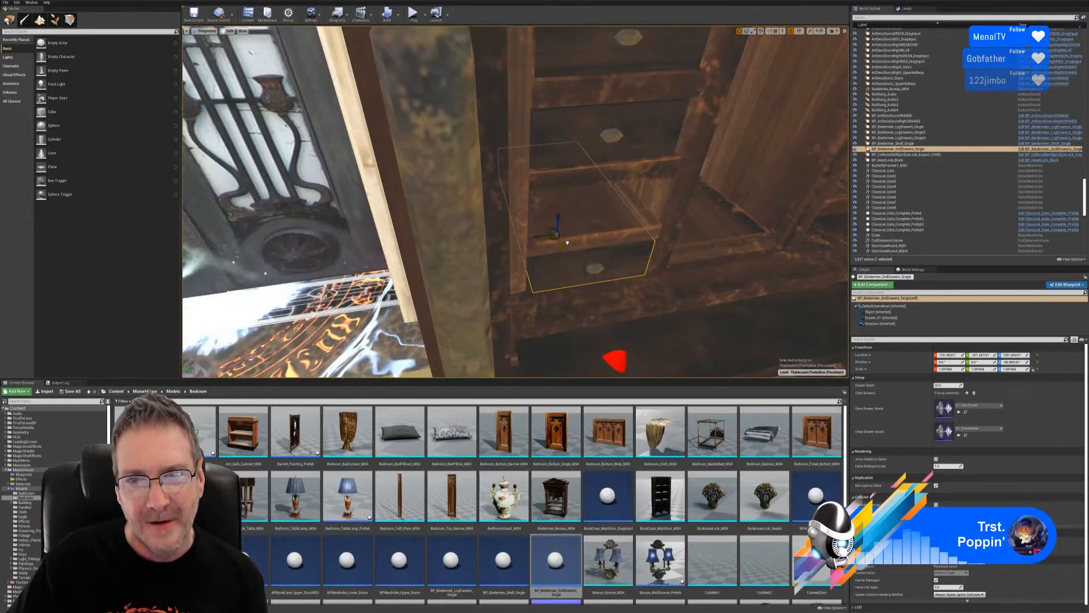
{"action": "right_click_drag", "start_coordinate": [652, 298], "coordinate": [607, 352]}
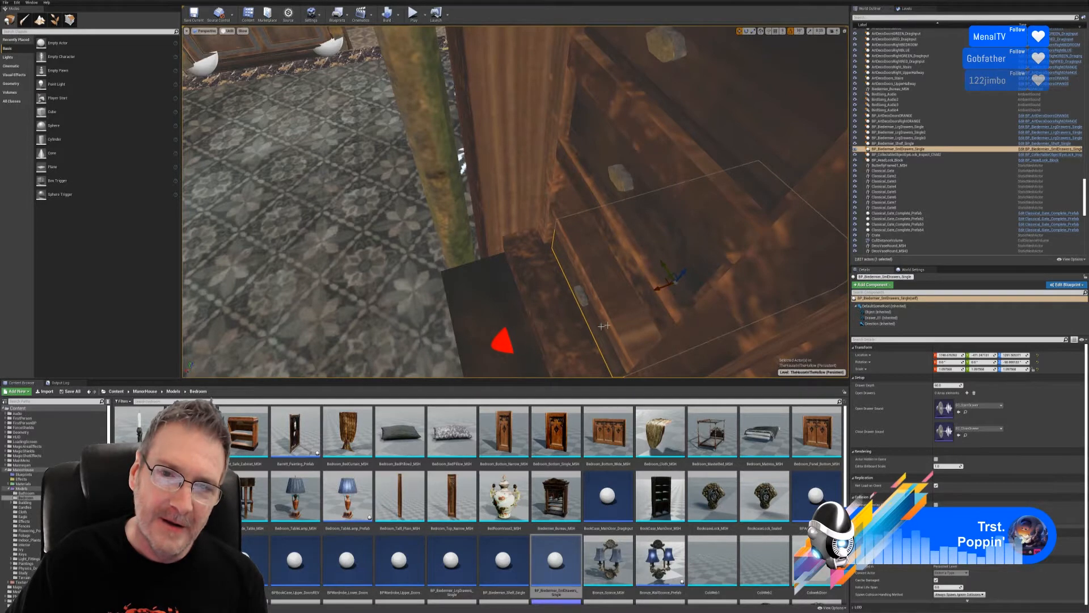
- Duplicate the small drawer in the lower-left opening and raise the copy into the empty opening directly above it
{"action": "mouse_move", "coordinate": [604, 325]}
{"action": "right_mouse_down"}
{"action": "mouse_move", "coordinate": [698, 318]}
{"action": "mouse_move", "coordinate": [670, 321]}
{"action": "mouse_move", "coordinate": [690, 355]}
{"action": "mouse_move", "coordinate": [681, 340]}
{"action": "mouse_move", "coordinate": [653, 369]}
{"action": "mouse_move", "coordinate": [690, 326]}
{"action": "mouse_move", "coordinate": [621, 324]}
{"action": "mouse_move", "coordinate": [641, 369]}
{"action": "mouse_move", "coordinate": [624, 337]}
{"action": "mouse_move", "coordinate": [644, 346]}
{"action": "mouse_move", "coordinate": [639, 318]}
{"action": "mouse_move", "coordinate": [601, 346]}
{"action": "mouse_move", "coordinate": [613, 340]}
{"action": "right_mouse_up"}
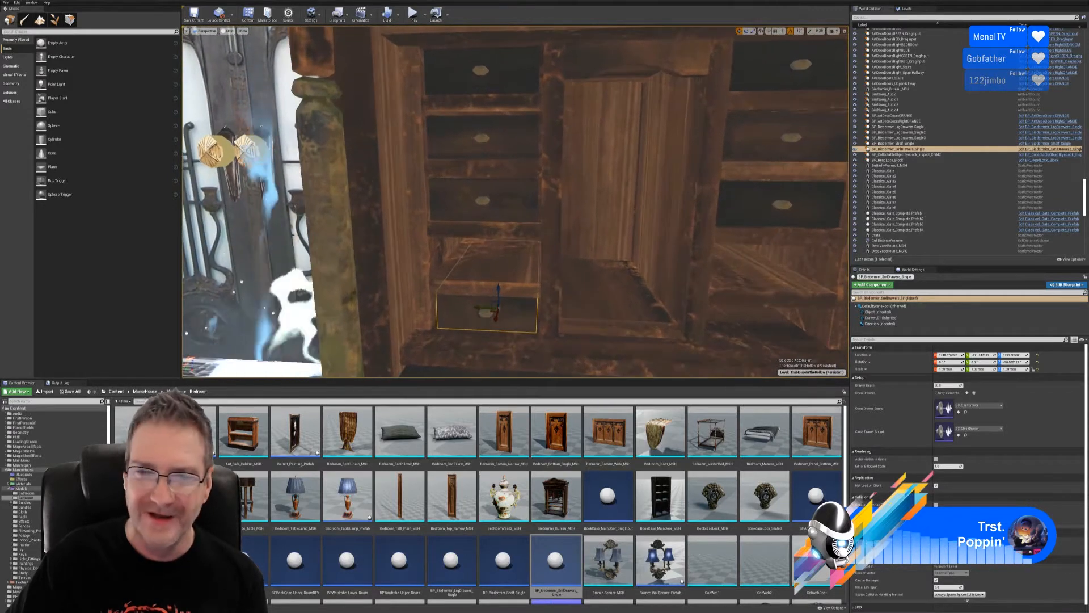
{"action": "right_click", "coordinate": [459, 308]}
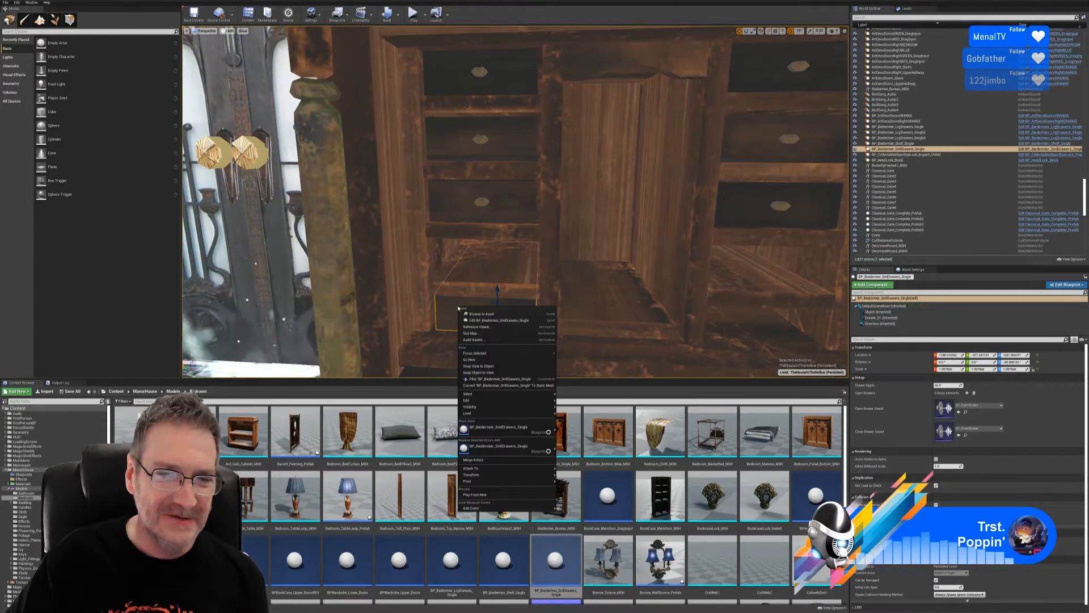
{"action": "mouse_move", "coordinate": [480, 394]}
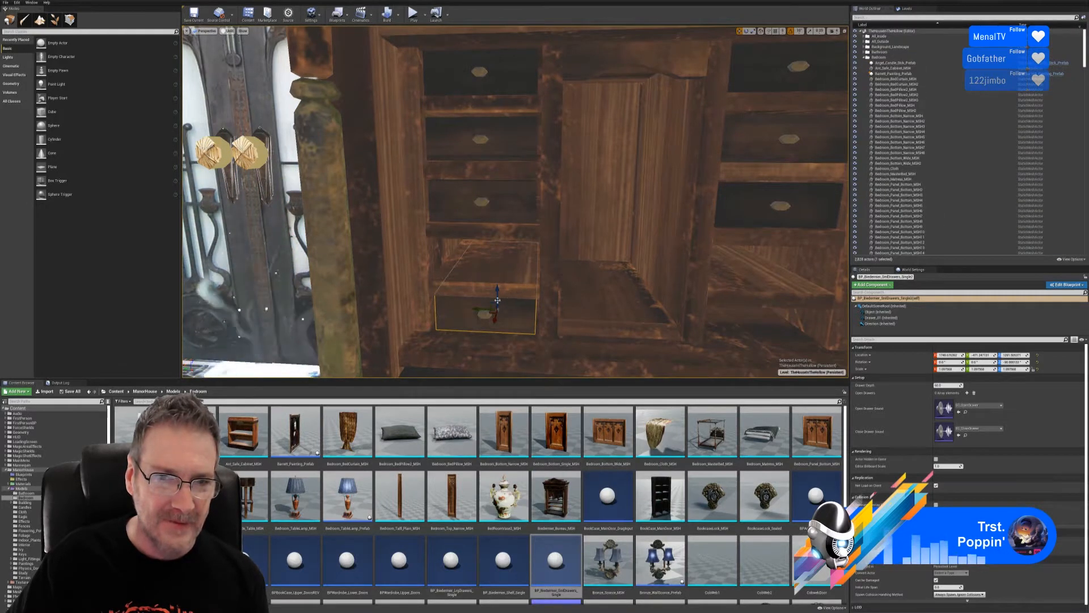
{"action": "left_click_drag", "start_coordinate": [498, 298], "coordinate": [503, 256]}
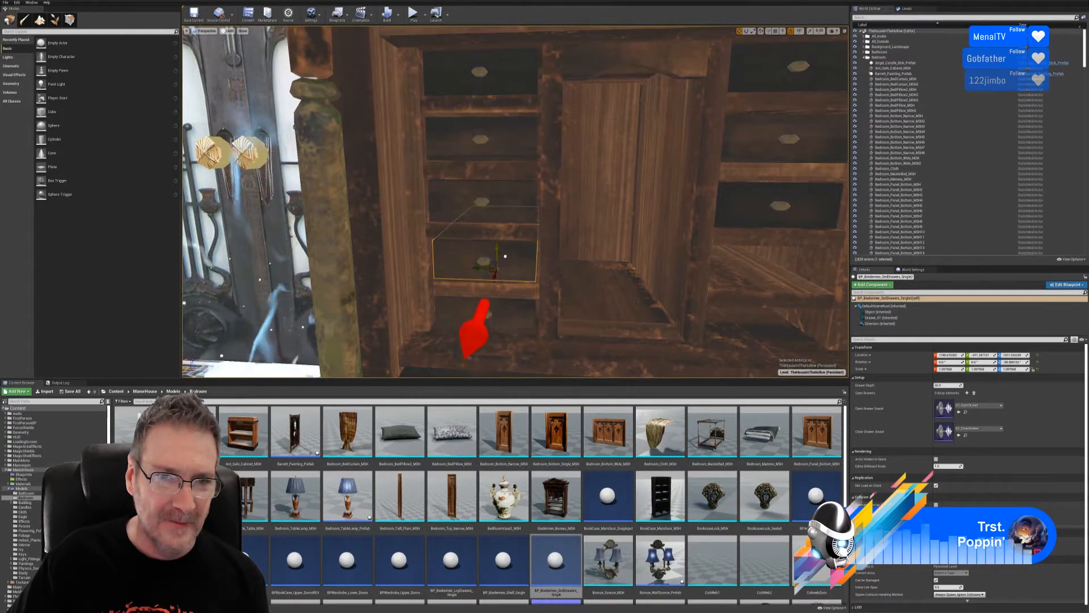
{"action": "right_click_drag", "start_coordinate": [503, 256], "coordinate": [552, 258]}
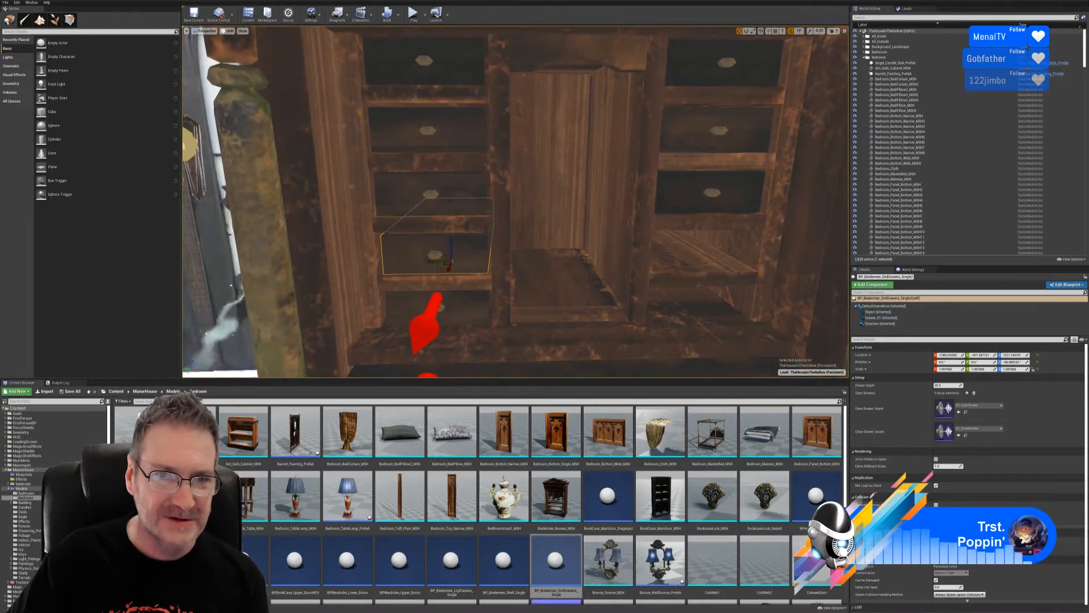
- Duplicate the raised small drawer and shift the copy across into the matching opening of the bureau's right column
{"action": "right_click", "coordinate": [471, 250]}
{"action": "mouse_move", "coordinate": [564, 348]}
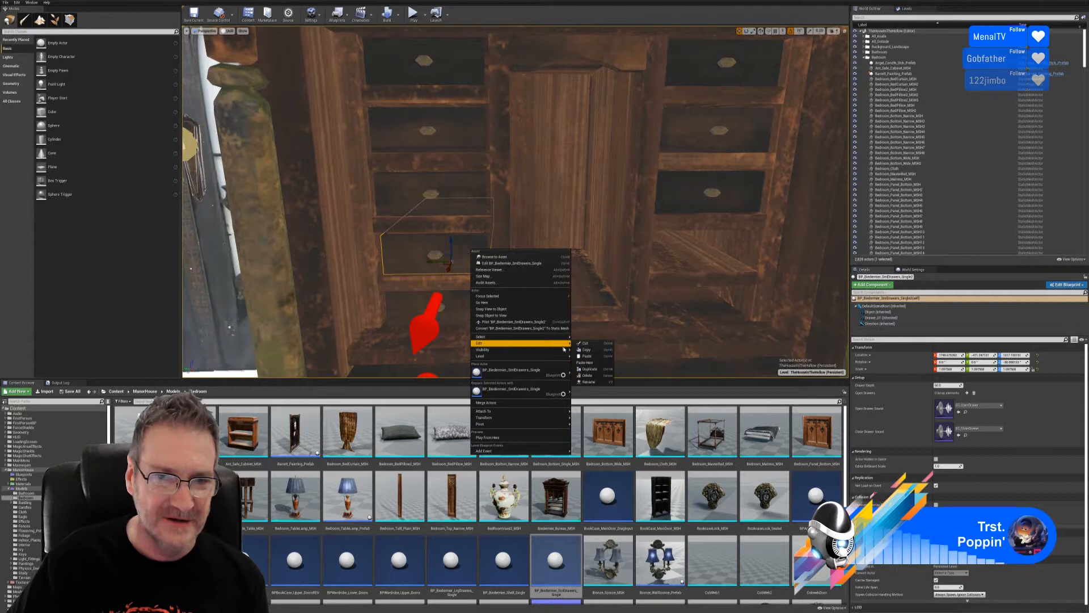
{"action": "left_click", "coordinate": [589, 369]}
{"action": "left_click_drag", "start_coordinate": [448, 258], "coordinate": [639, 270]}
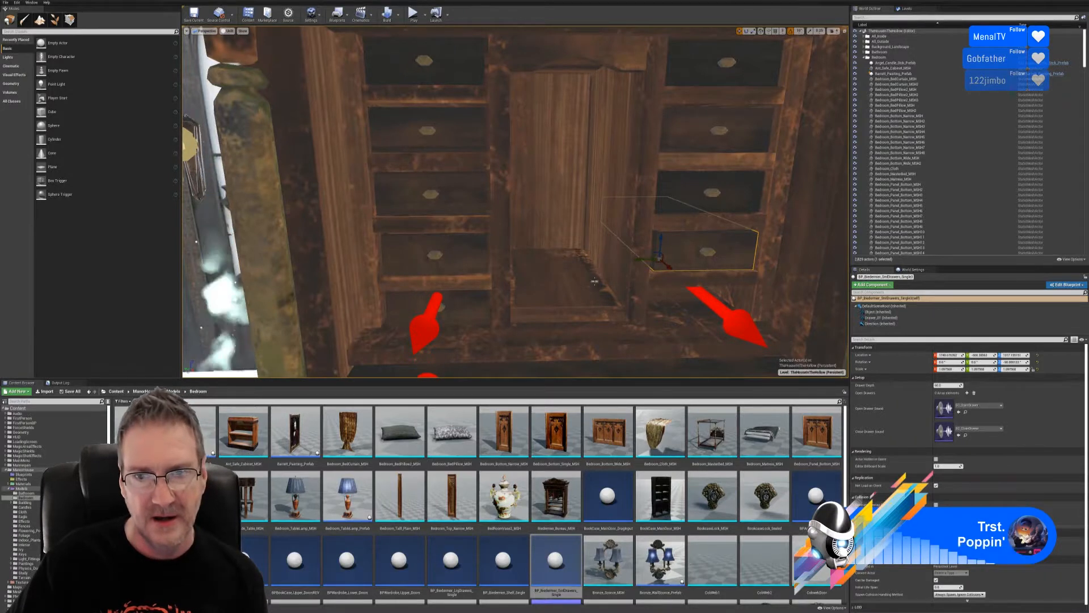
{"action": "right_click_drag", "start_coordinate": [445, 258], "coordinate": [595, 281]}
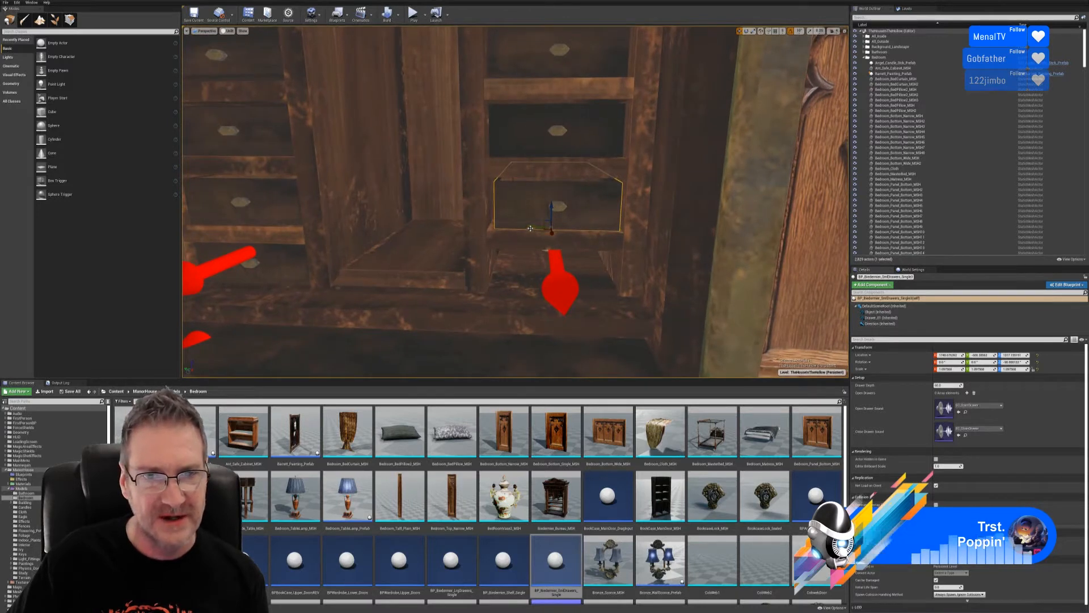
{"action": "left_click_drag", "start_coordinate": [531, 228], "coordinate": [530, 230]}
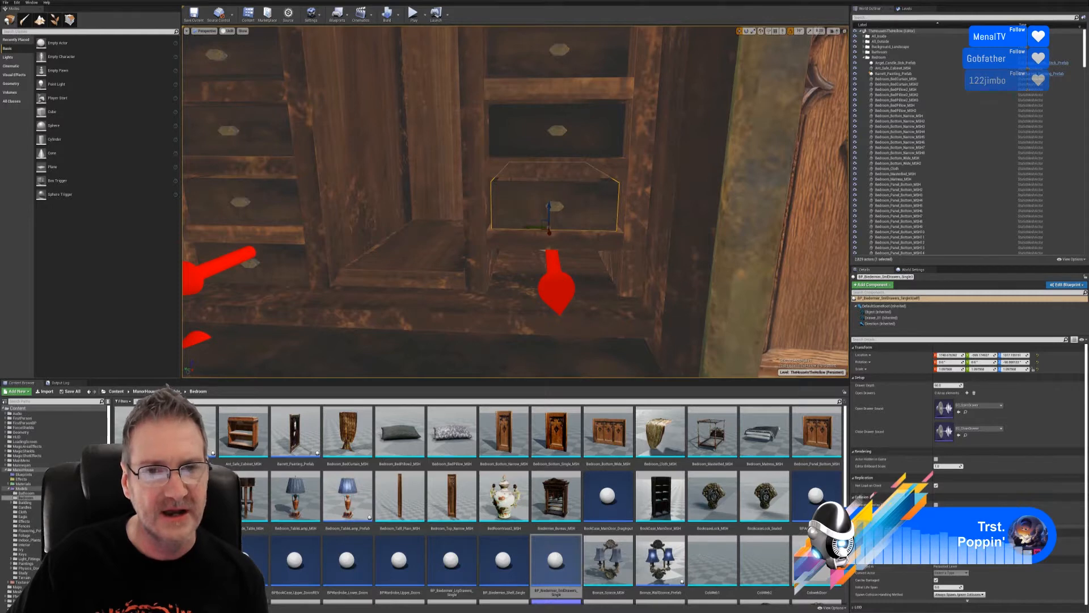
- Select the matching left and right small drawers together and fine-tune their height within their openings
{"action": "right_click_drag", "start_coordinate": [531, 229], "coordinate": [508, 261]}
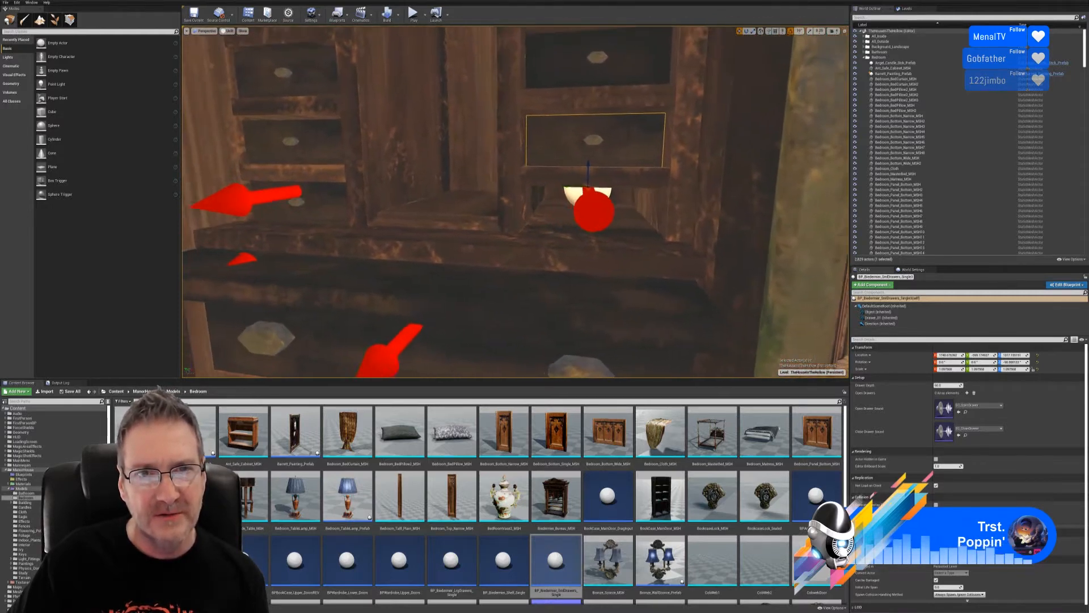
{"action": "right_click_drag", "start_coordinate": [583, 221], "coordinate": [583, 188]}
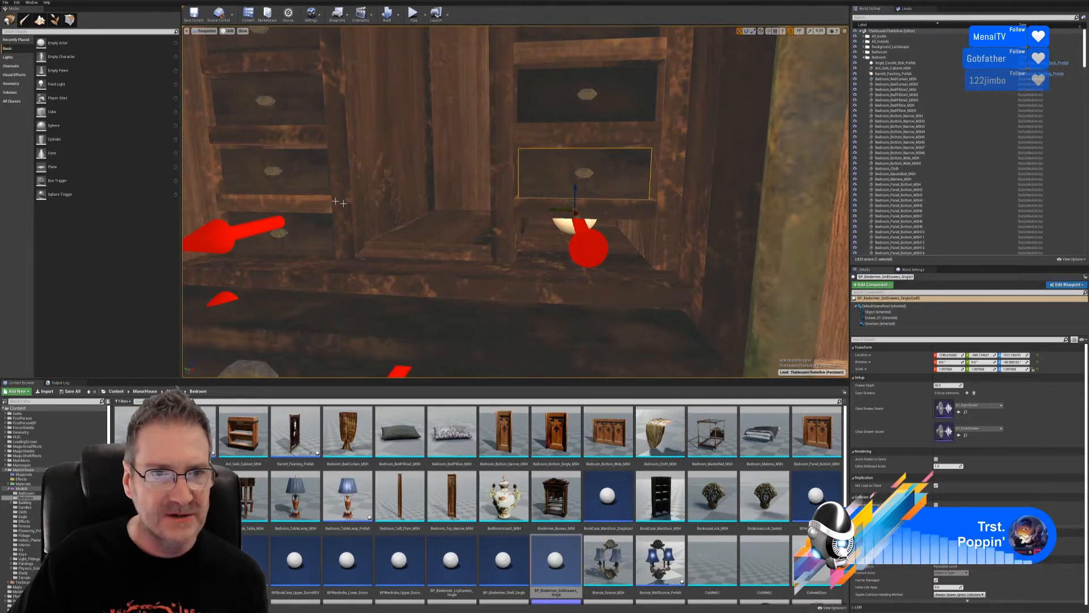
{"action": "left_click", "coordinate": [307, 185], "text": "ctrl"}
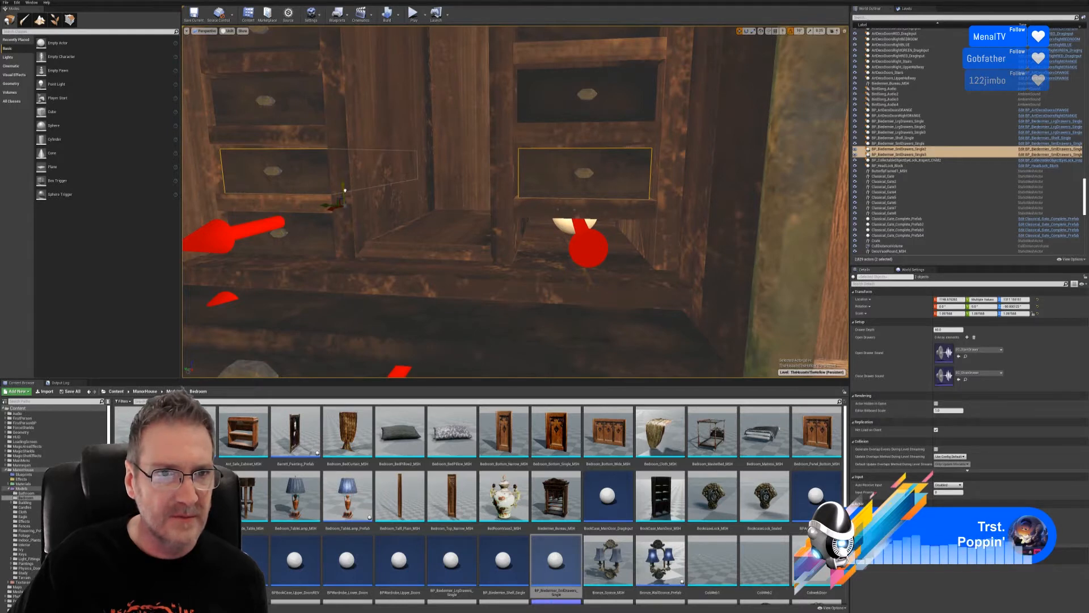
{"action": "left_click_drag", "start_coordinate": [345, 190], "coordinate": [349, 190]}
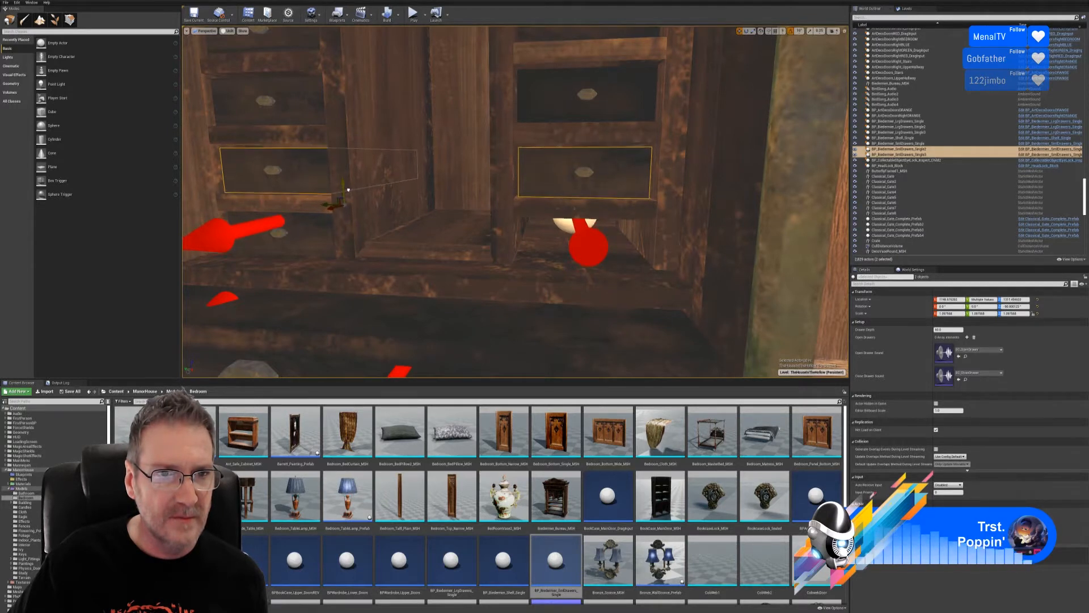
- Duplicate the right column's new small drawer, lower the copy into the empty bottom opening, fine-tune its height, and clear the selection
{"action": "right_click", "coordinate": [606, 186]}
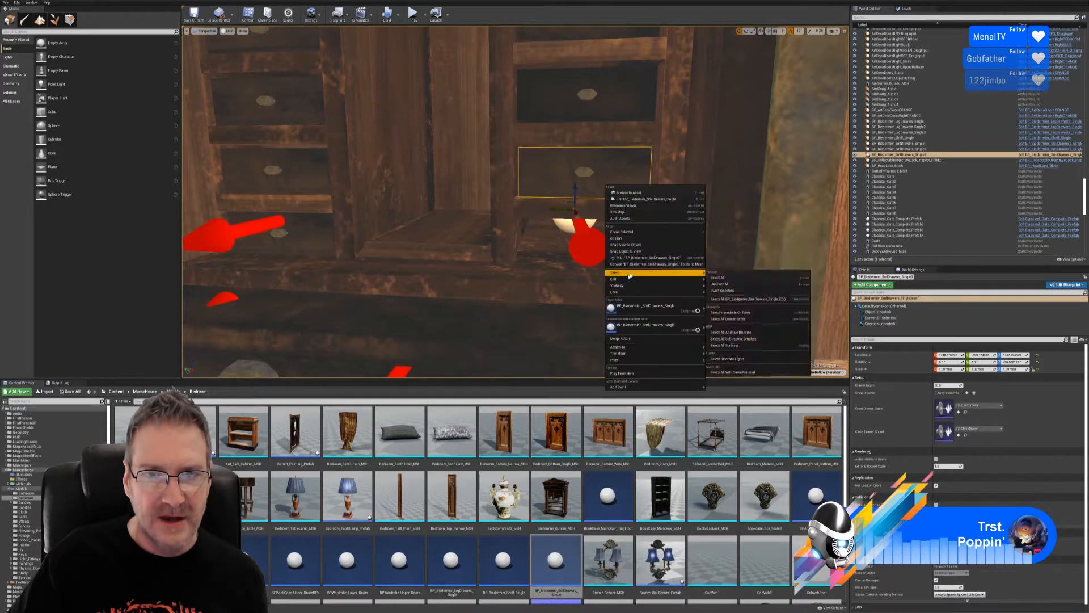
{"action": "mouse_move", "coordinate": [624, 278]}
{"action": "left_click", "coordinate": [723, 306]}
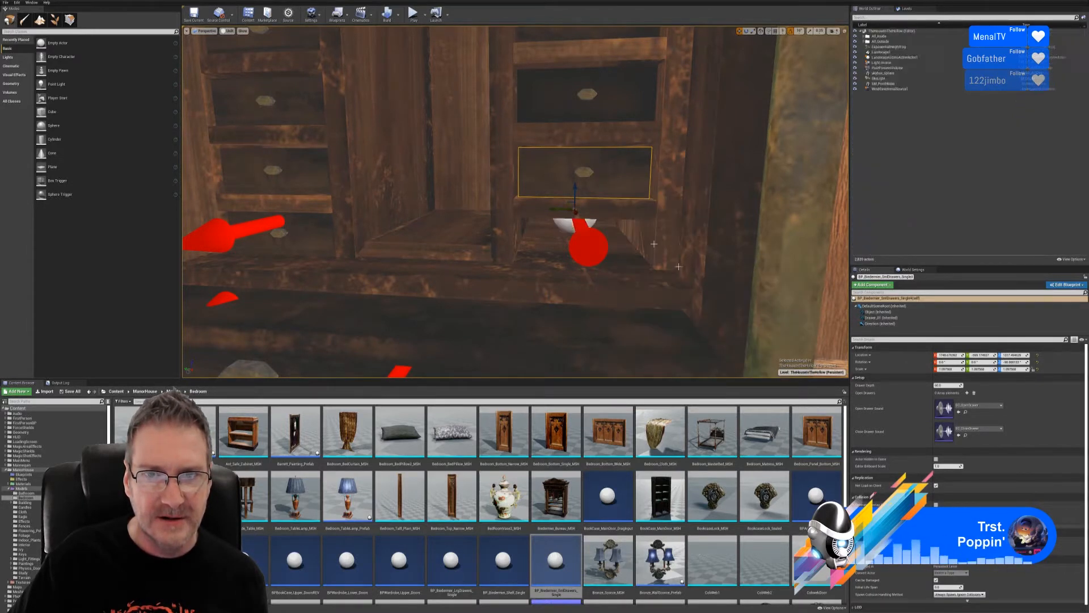
{"action": "left_click_drag", "start_coordinate": [575, 195], "coordinate": [578, 248]}
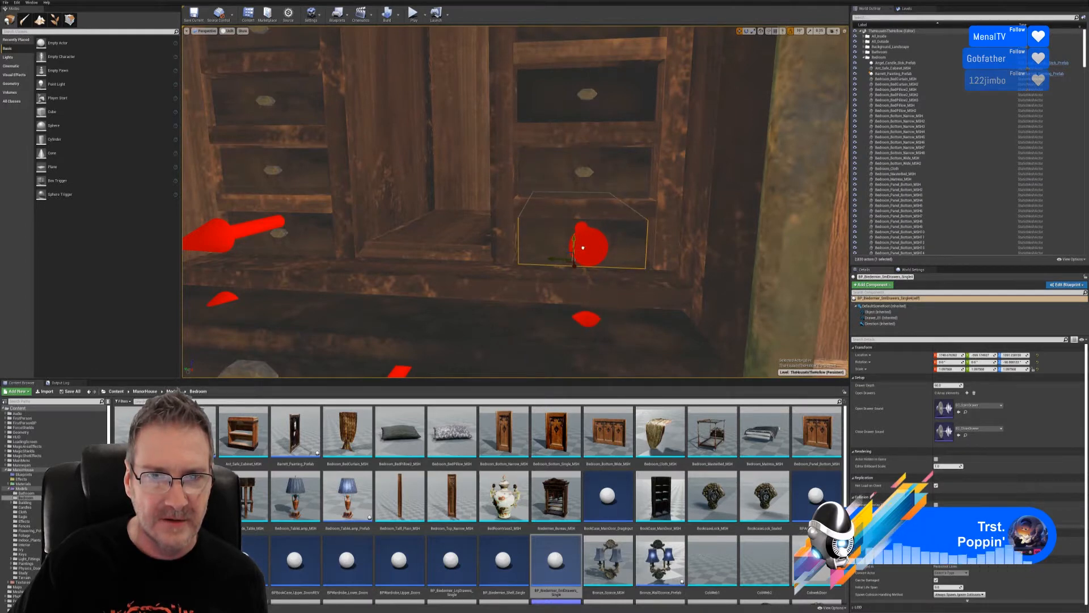
{"action": "right_click_drag", "start_coordinate": [583, 247], "coordinate": [669, 202]}
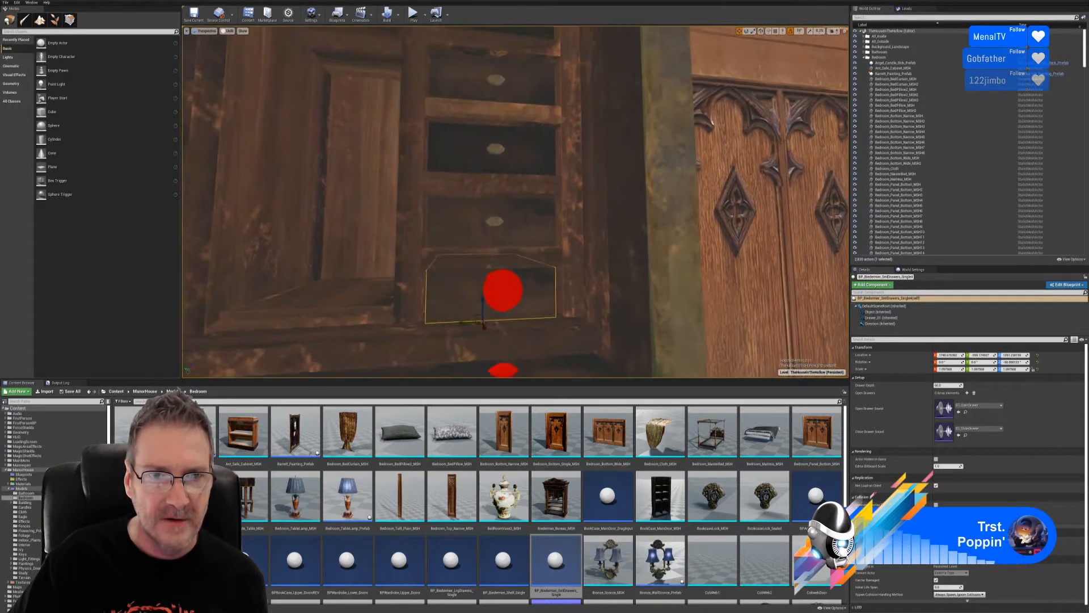
{"action": "mouse_move", "coordinate": [550, 257]}
{"action": "right_mouse_down"}
{"action": "mouse_move", "coordinate": [522, 266]}
{"action": "mouse_move", "coordinate": [512, 317]}
{"action": "mouse_move", "coordinate": [542, 260]}
{"action": "right_mouse_up"}
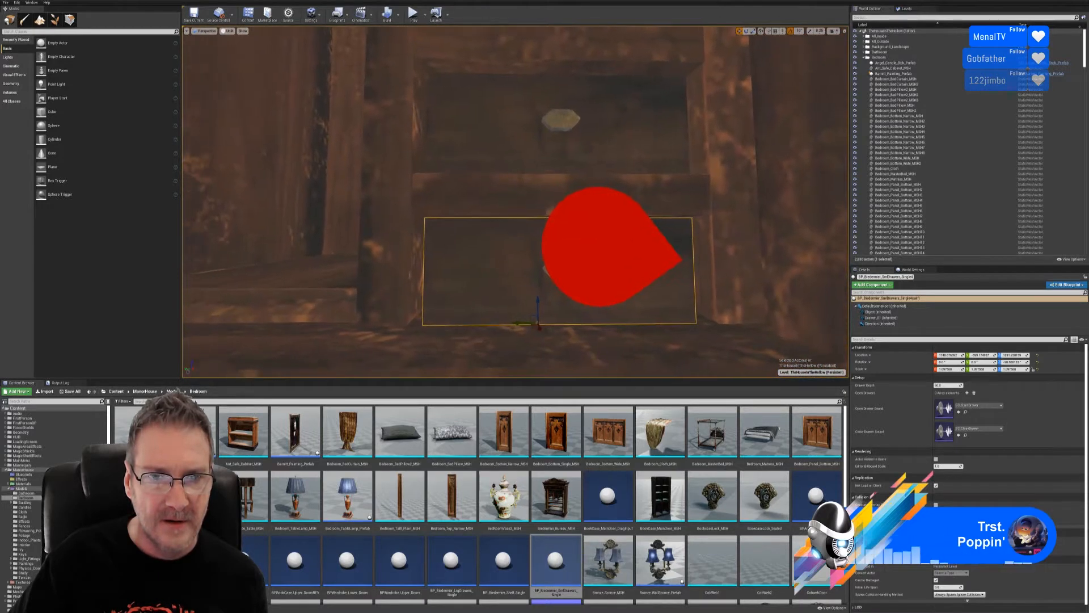
{"action": "left_click_drag", "start_coordinate": [539, 307], "coordinate": [539, 308]}
{"action": "right_click_drag", "start_coordinate": [352, 269], "coordinate": [474, 321]}
{"action": "key", "text": "Escape"}
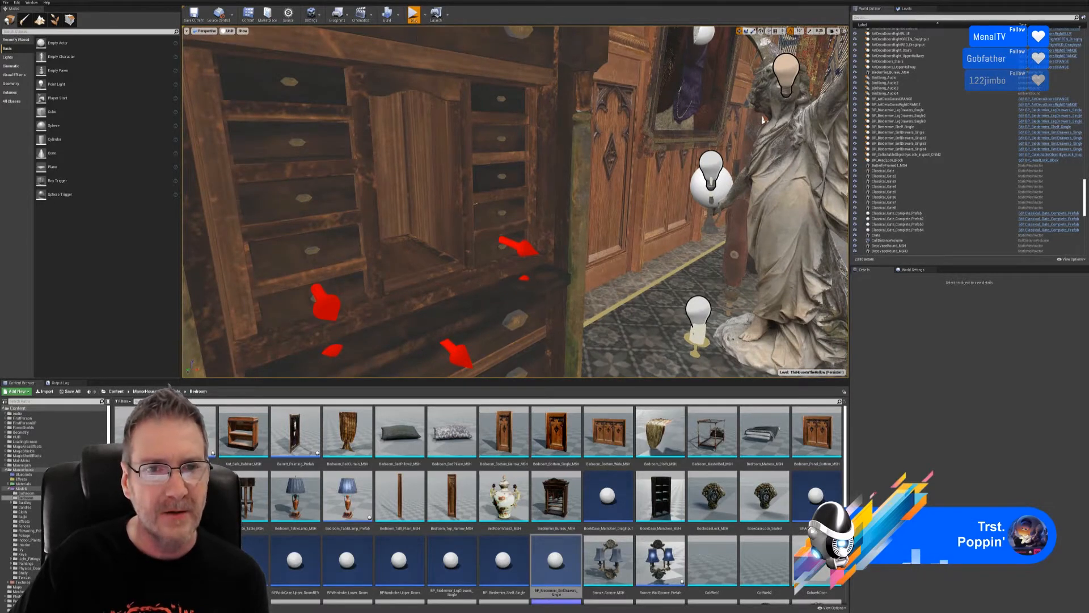
- Play the level in the viewport to test the bureau, and stop the play session
{"action": "left_click", "coordinate": [413, 14]}
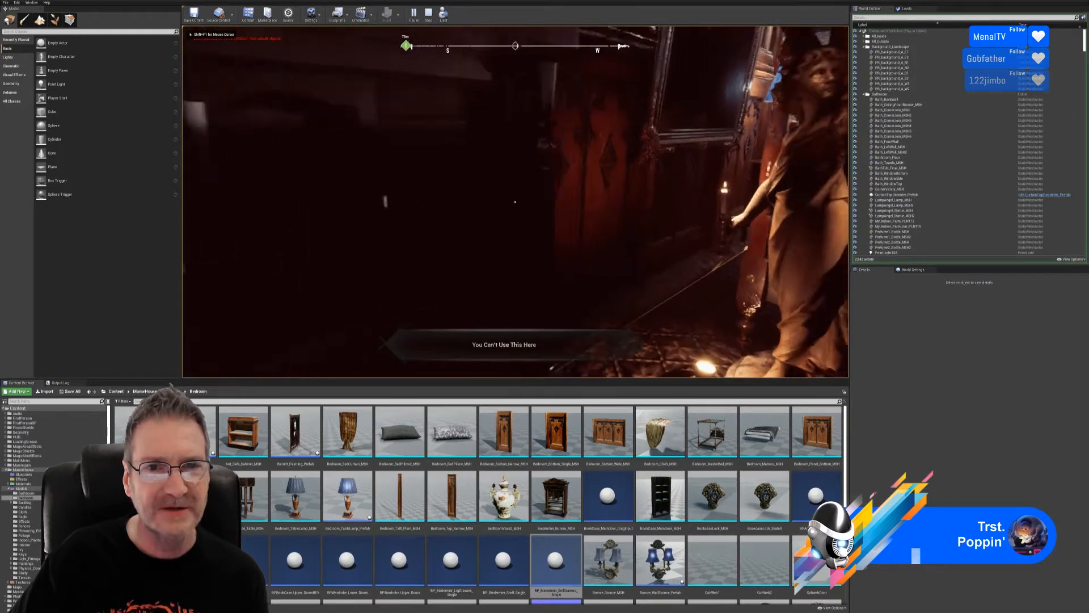
{"action": "key", "text": "w"}
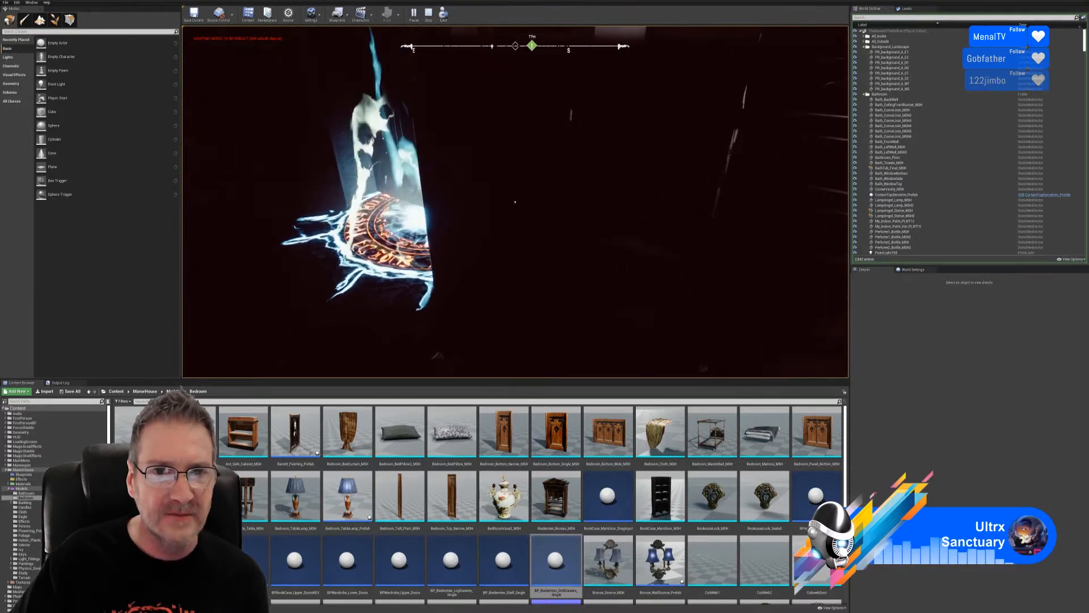
{"action": "key", "text": "Escape"}
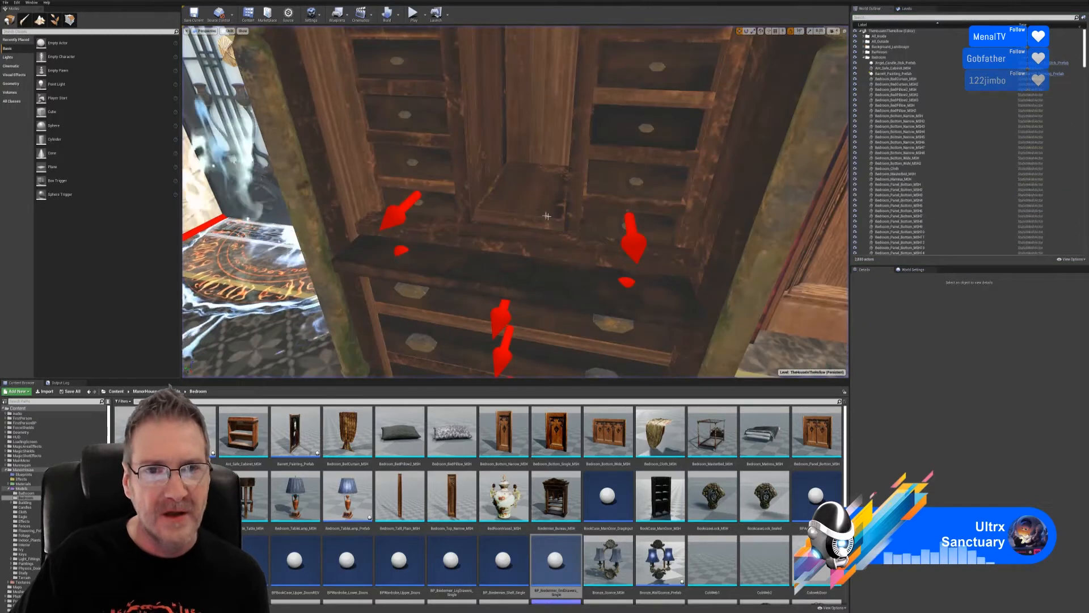
- Review the fitted bureau from the front and side, along with the surrounding bedroom, statue, table and chest
{"action": "right_click_drag", "start_coordinate": [547, 215], "coordinate": [508, 209]}
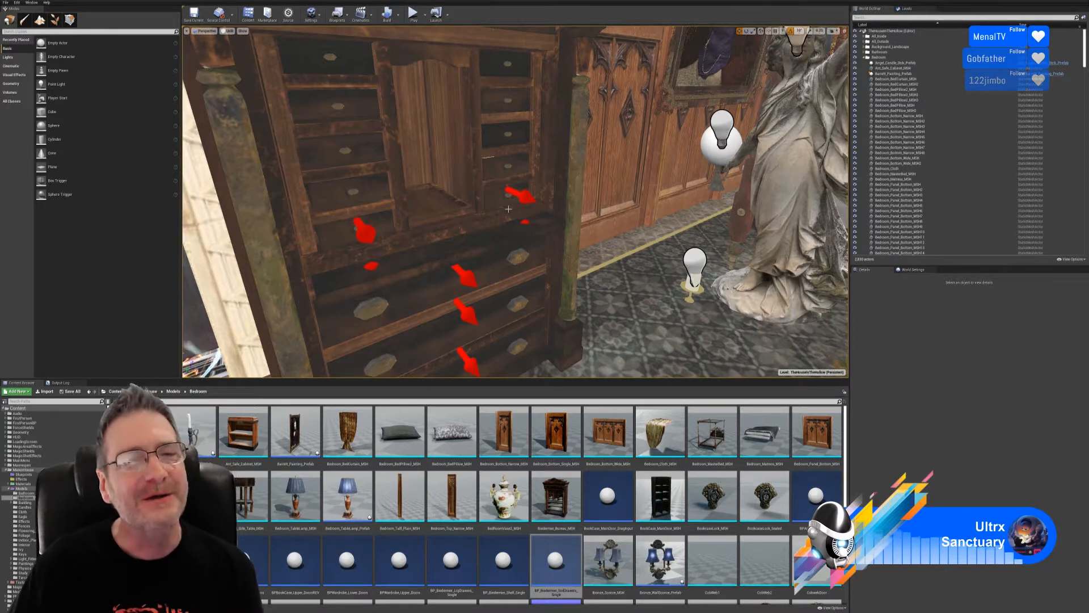
{"action": "right_click_drag", "start_coordinate": [516, 201], "coordinate": [447, 210]}
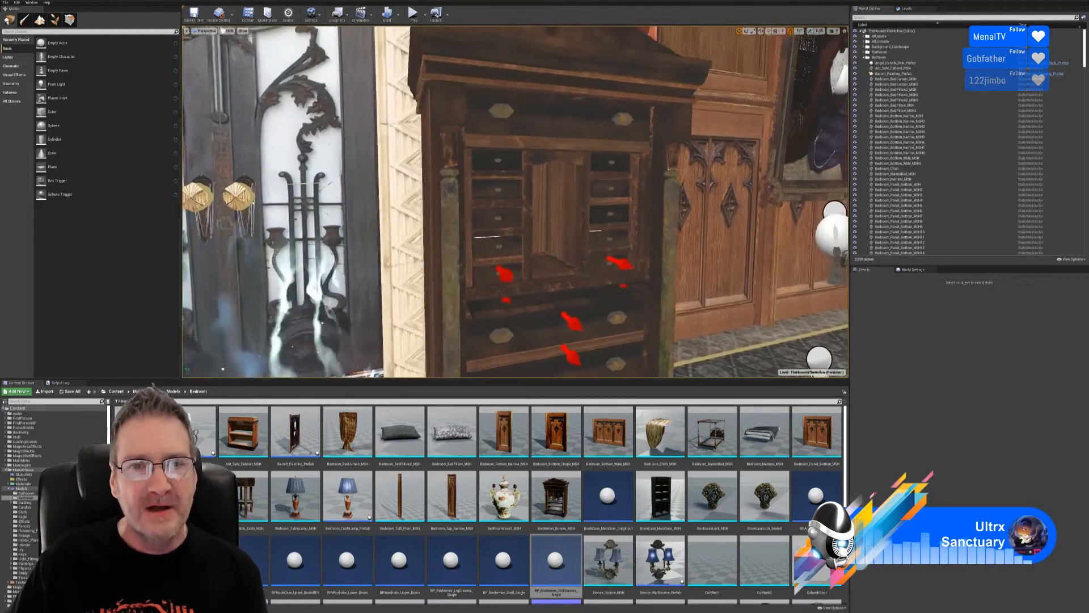
{"action": "right_click_drag", "start_coordinate": [516, 202], "coordinate": [651, 236]}
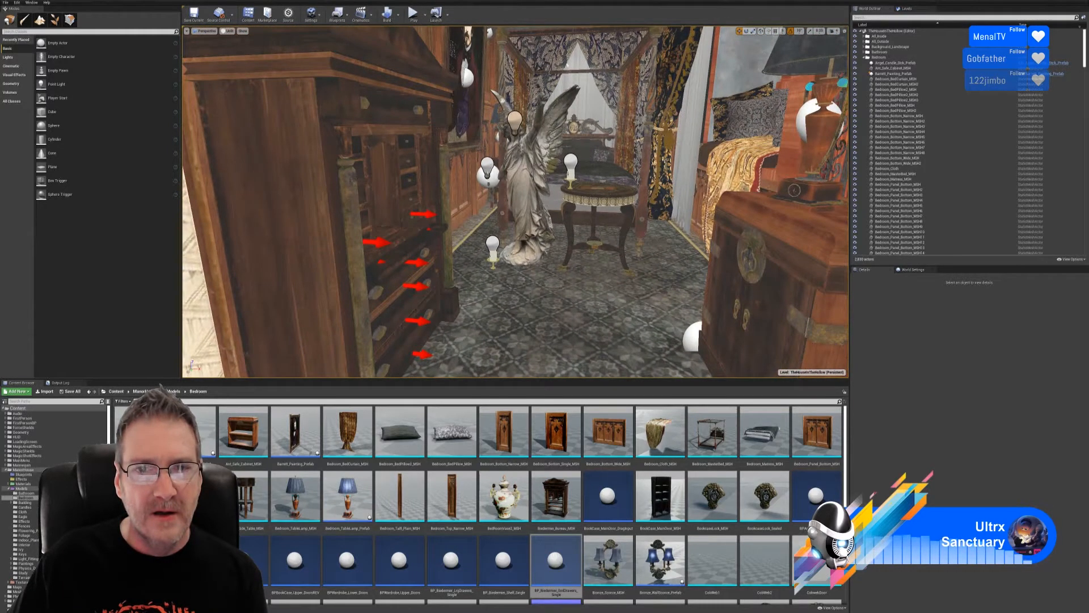
{"action": "right_click_drag", "start_coordinate": [566, 65], "coordinate": [539, 113]}
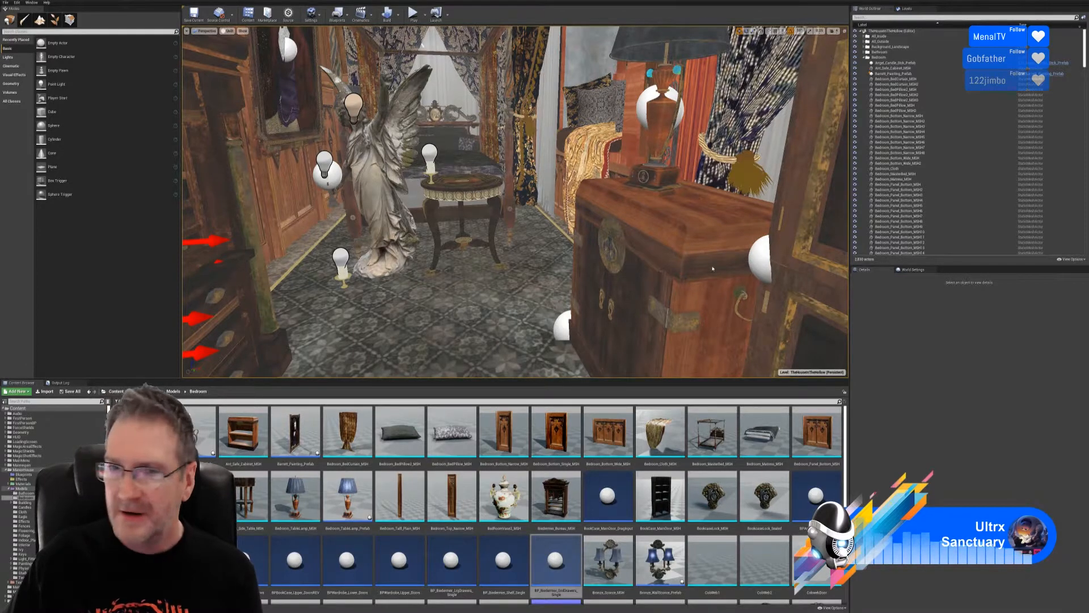
{"action": "right_click_drag", "start_coordinate": [539, 114], "coordinate": [496, 82]}
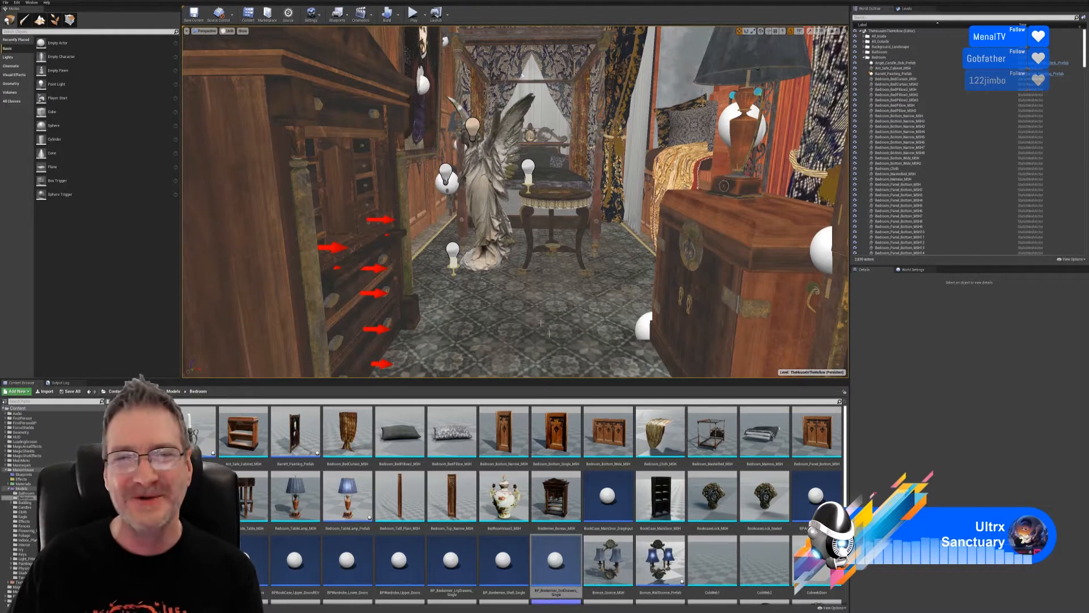
{"action": "right_click_drag", "start_coordinate": [522, 74], "coordinate": [642, 93]}
{"action": "left_click_drag", "start_coordinate": [567, 295], "coordinate": [567, 253]}
{"action": "left_click_drag", "start_coordinate": [467, 320], "coordinate": [380, 261]}
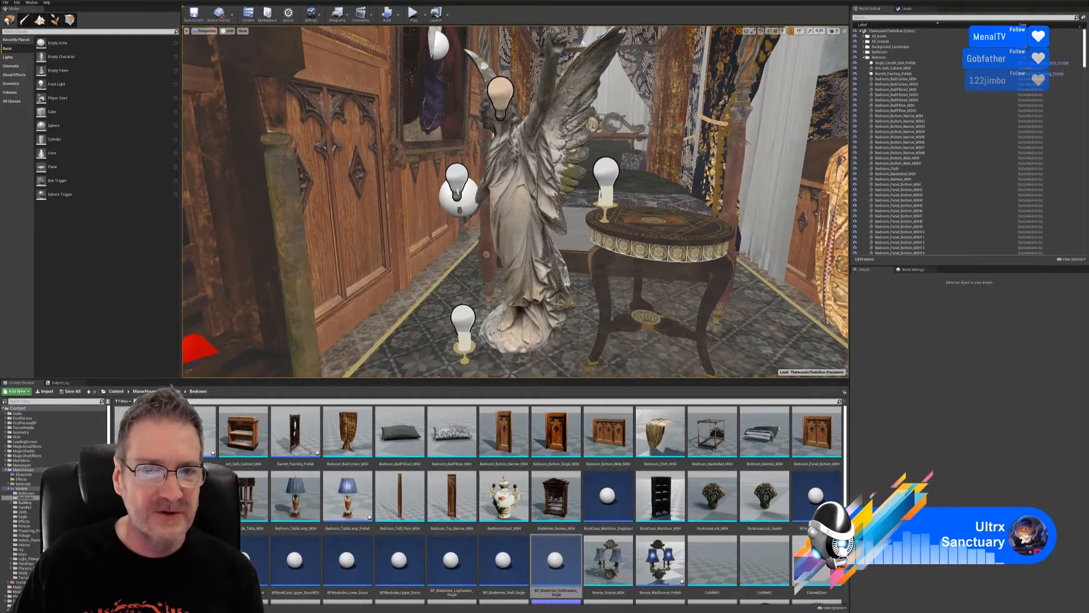
{"action": "left_click_drag", "start_coordinate": [558, 305], "coordinate": [471, 332]}
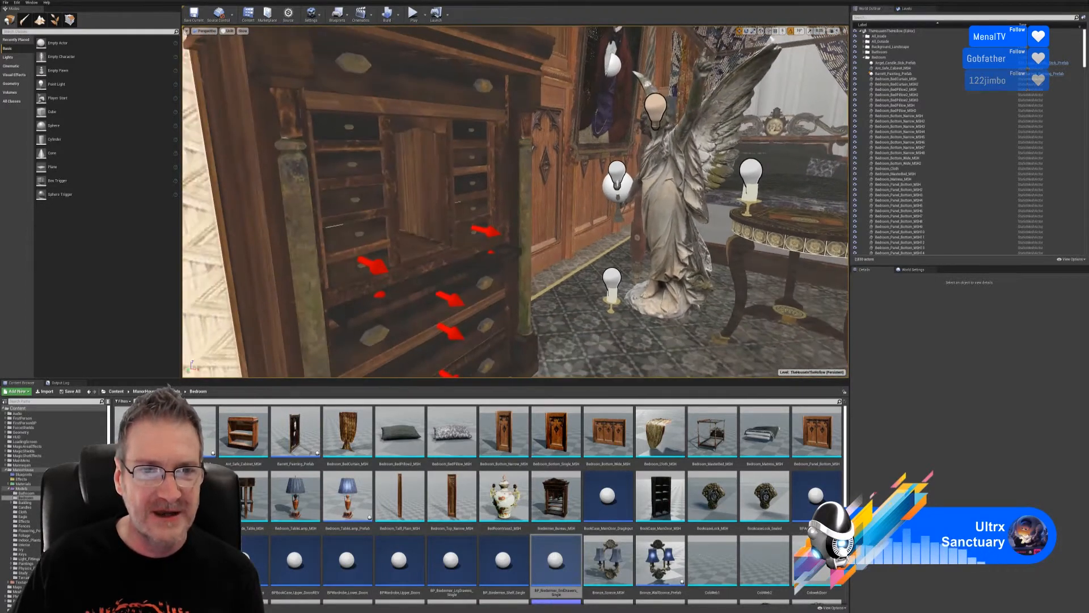
{"action": "left_click_drag", "start_coordinate": [546, 253], "coordinate": [582, 301]}
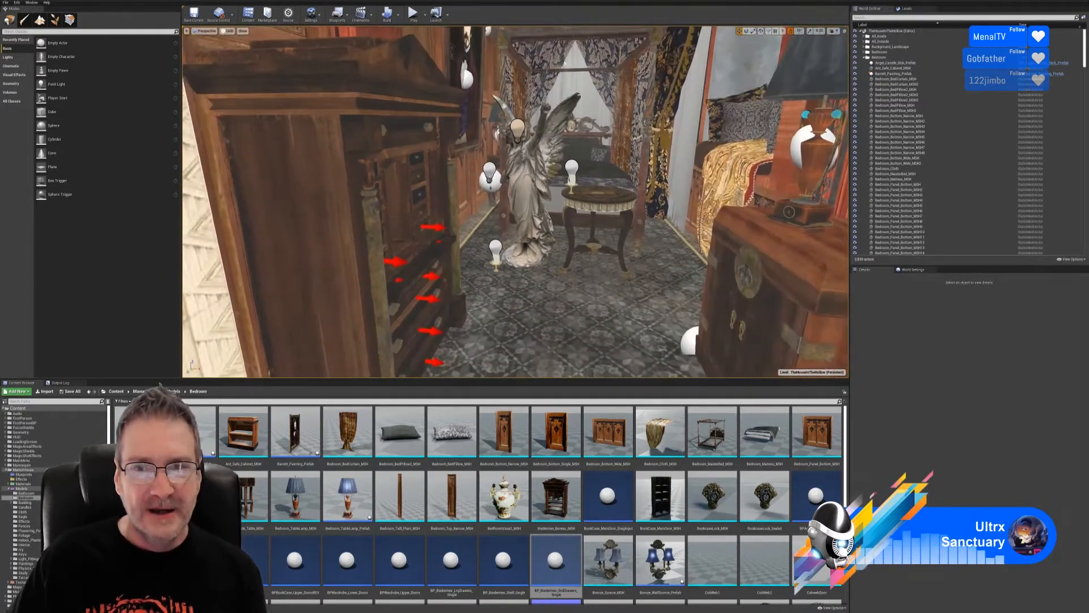
{"action": "right_click_drag", "start_coordinate": [543, 133], "coordinate": [562, 156]}
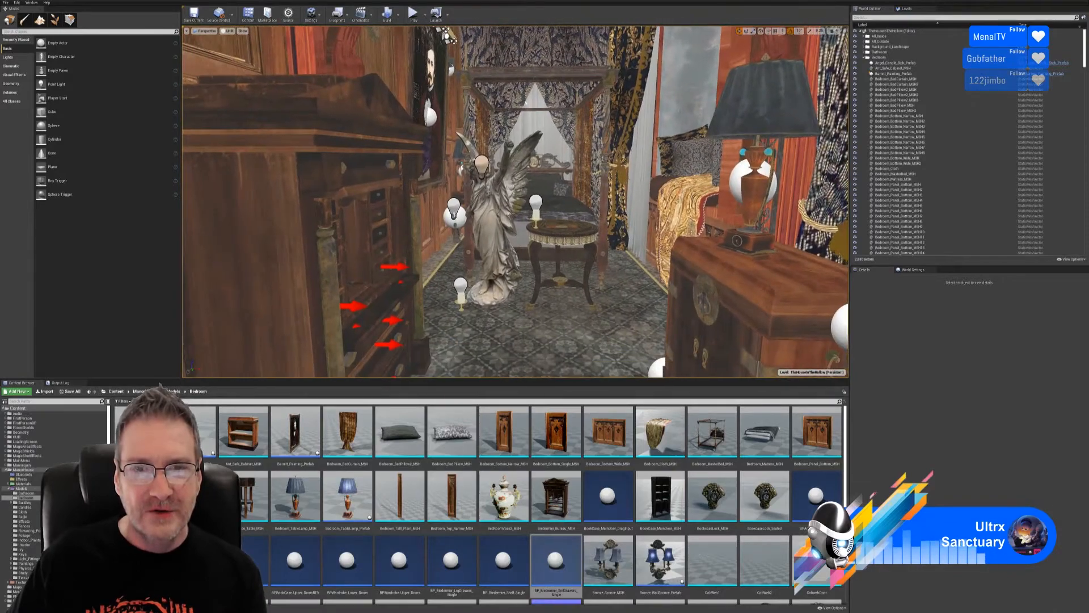
{"action": "mouse_move", "coordinate": [515, 201]}
{"action": "right_mouse_down"}
{"action": "mouse_move", "coordinate": [510, 125]}
{"action": "mouse_move", "coordinate": [471, 164]}
{"action": "mouse_move", "coordinate": [499, 198]}
{"action": "mouse_move", "coordinate": [515, 196]}
{"action": "right_mouse_up"}
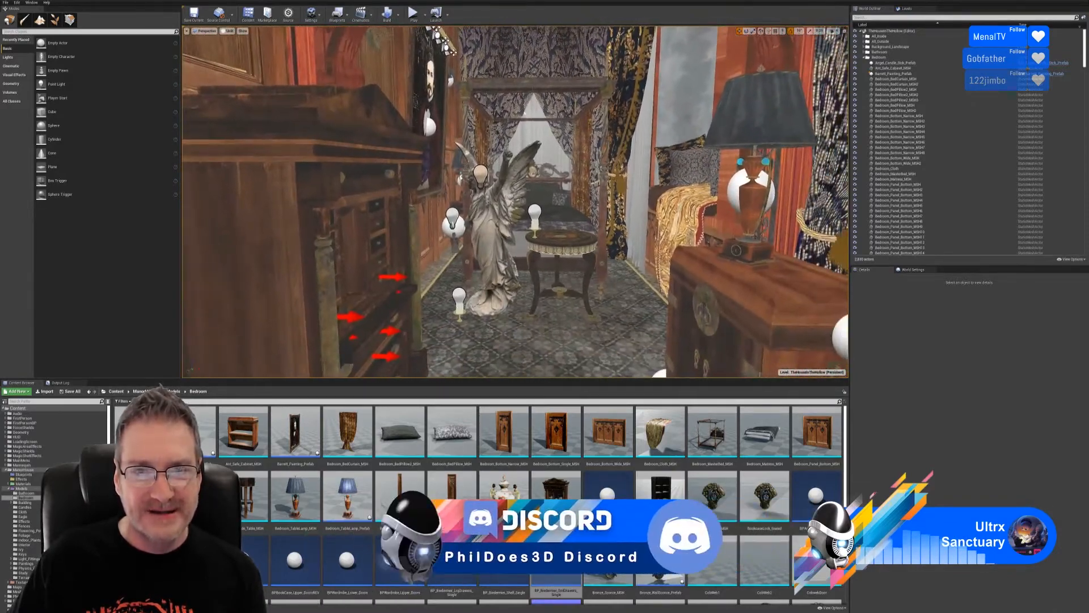
- Examine the mirrored cabinet beyond the bedroom's archway and the gilded double-door cabinet beside the wooden chest
{"action": "right_click_drag", "start_coordinate": [525, 112], "coordinate": [561, 128]}
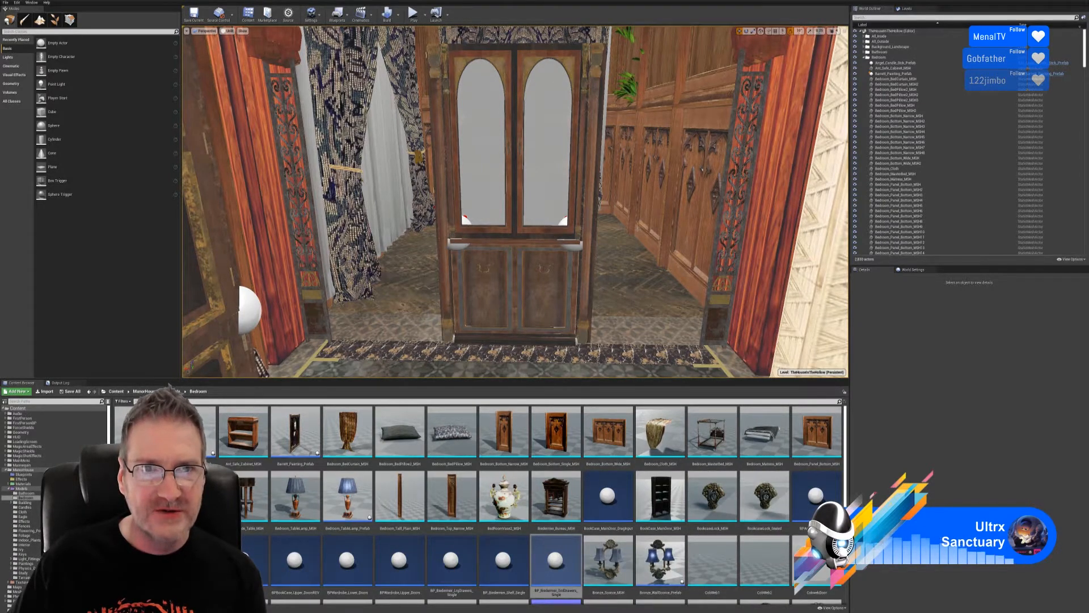
{"action": "right_click_drag", "start_coordinate": [533, 202], "coordinate": [533, 159]}
{"action": "left_click_drag", "start_coordinate": [515, 202], "coordinate": [508, 221]}
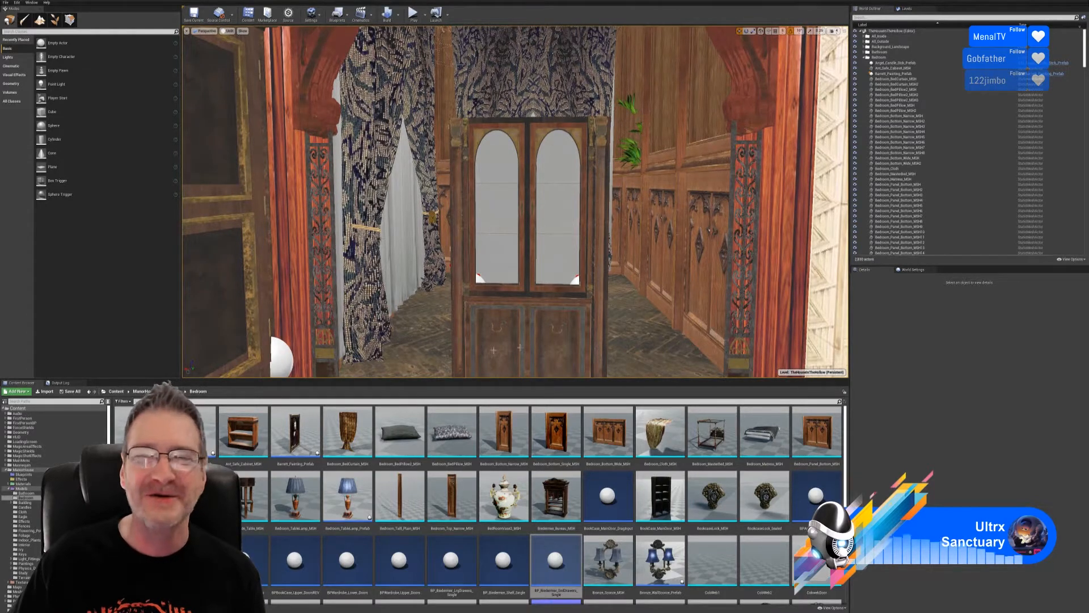
{"action": "right_click_drag", "start_coordinate": [515, 201], "coordinate": [538, 196]}
{"action": "key", "text": "w"}
{"action": "right_click_drag", "start_coordinate": [648, 259], "coordinate": [536, 270]}
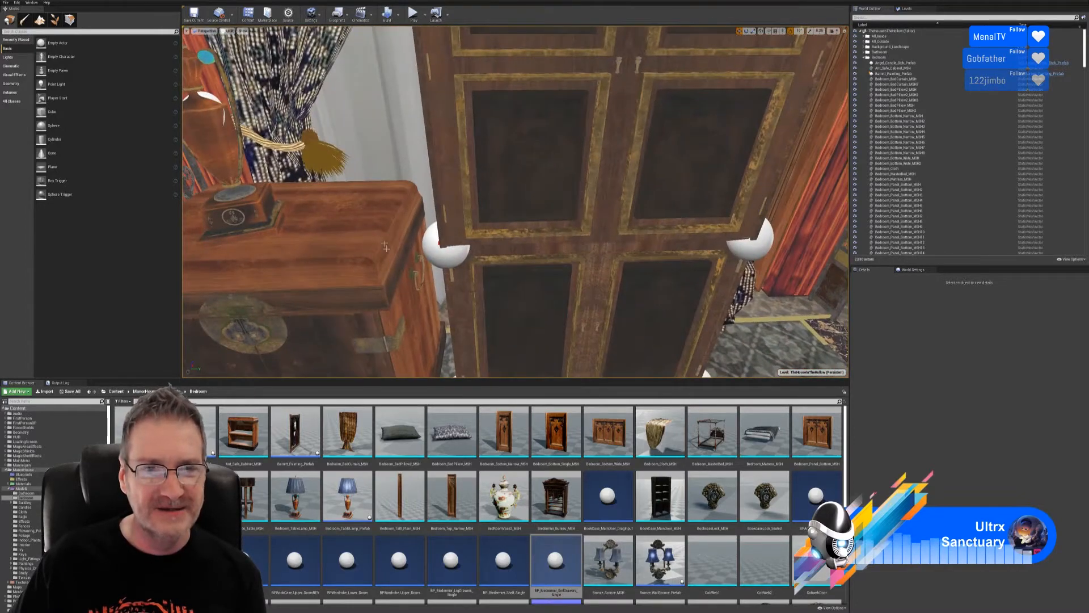
- Examine the curtained alcove beyond the archway, including its ceiling opening, herringbone floor and the mirrored cabinet
{"action": "right_click_drag", "start_coordinate": [515, 202], "coordinate": [471, 244]}
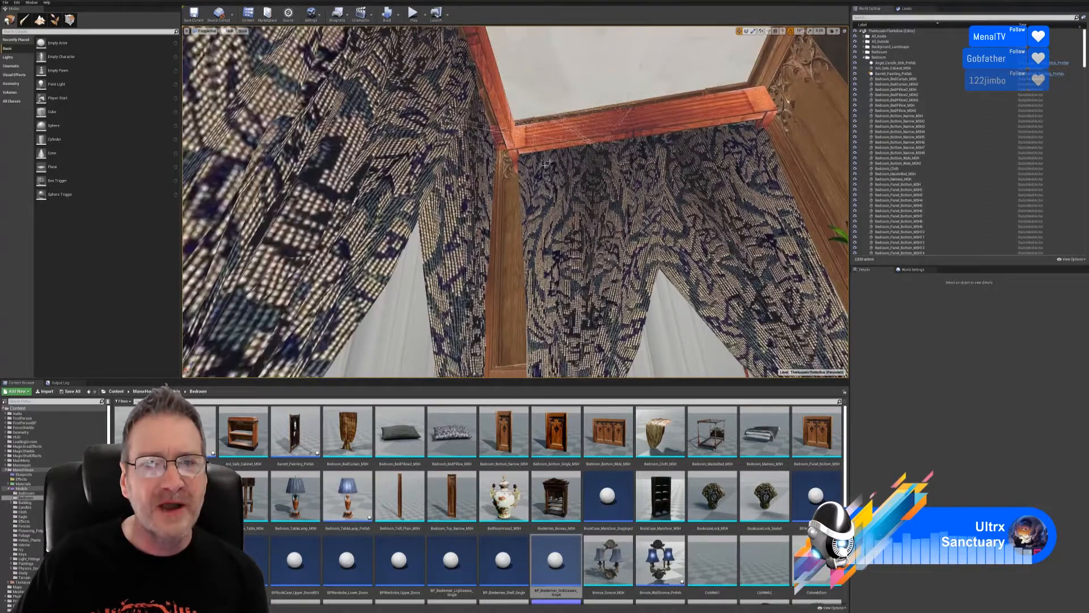
{"action": "right_click_drag", "start_coordinate": [564, 101], "coordinate": [565, 216]}
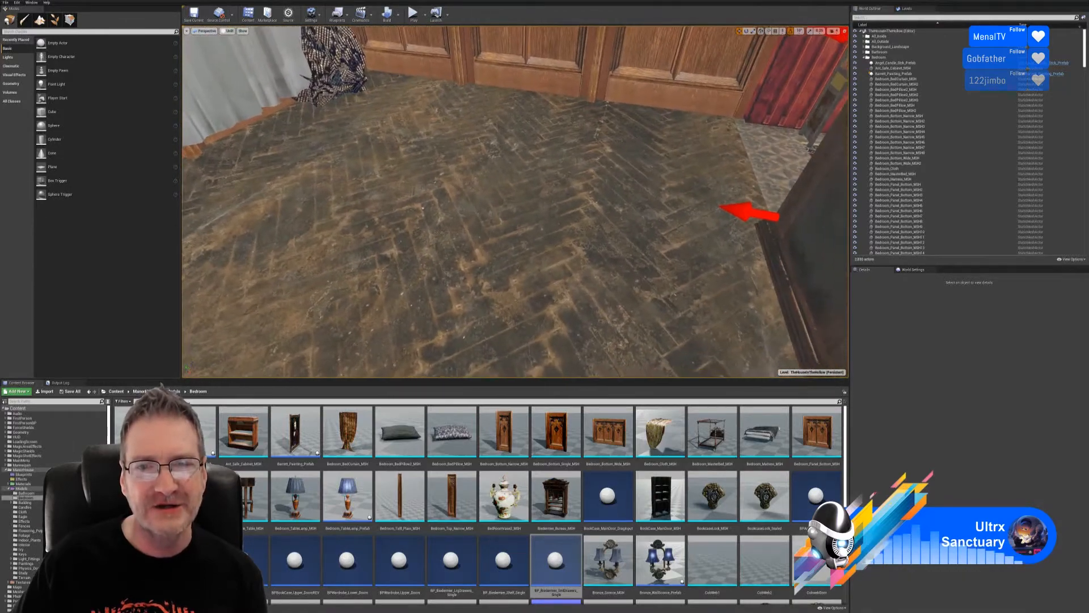
{"action": "right_click_drag", "start_coordinate": [564, 216], "coordinate": [565, 193]}
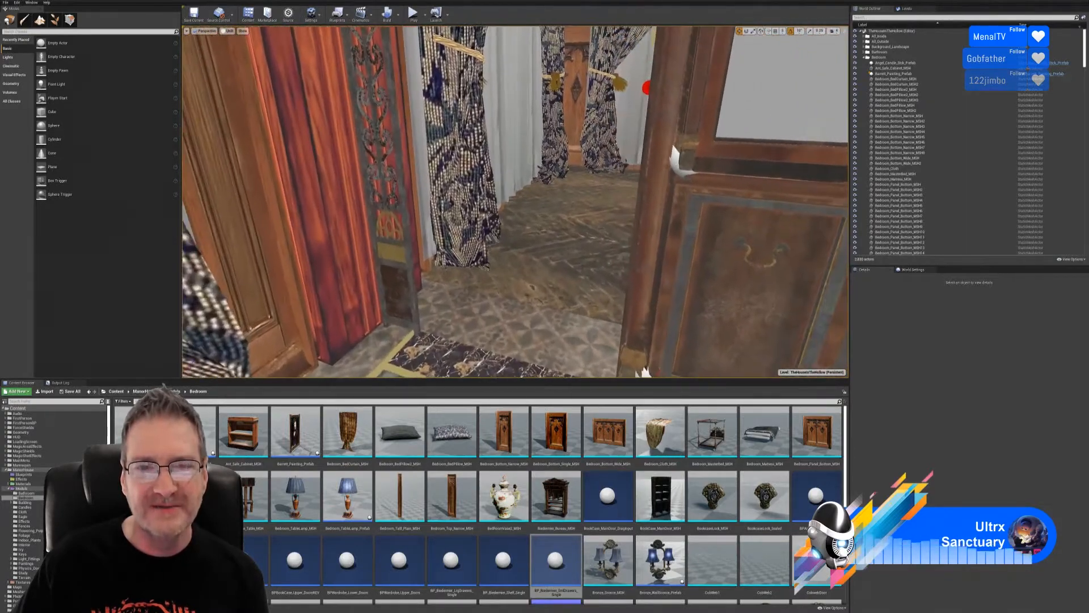
{"action": "right_click_drag", "start_coordinate": [515, 202], "coordinate": [567, 216]}
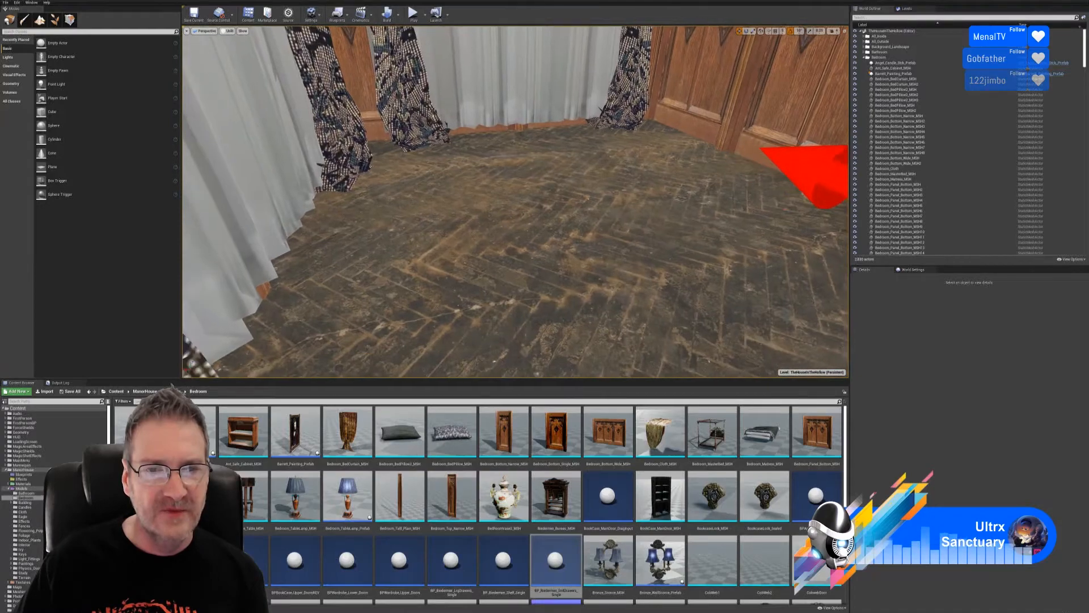
{"action": "right_click_drag", "start_coordinate": [515, 201], "coordinate": [715, 208]}
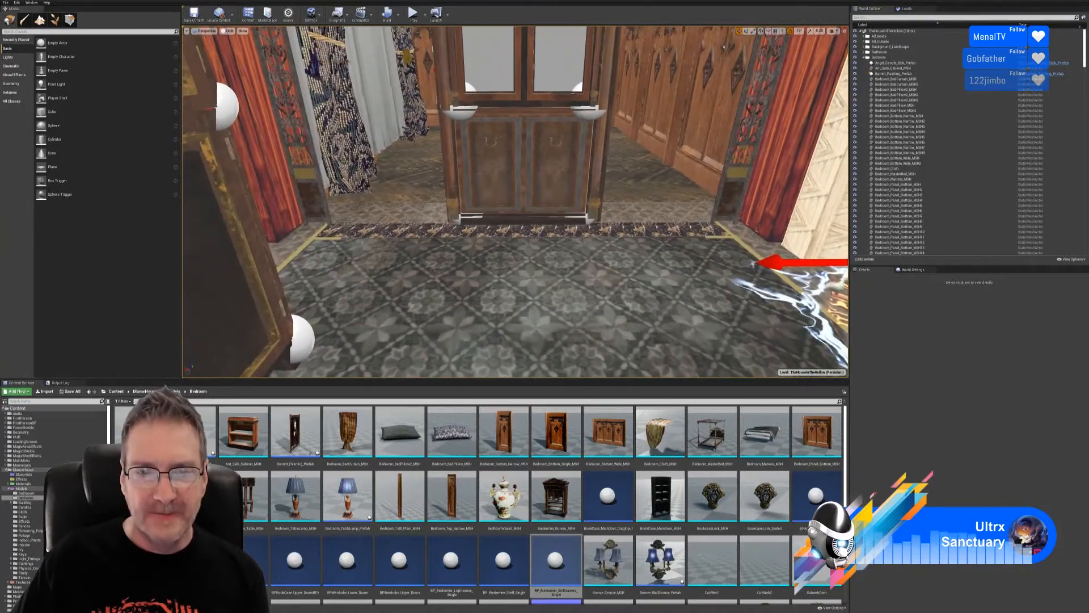
- Place the Main_Bookcase_MSH mesh from the Bedroom models folder on the tiled floor in front of the archway
{"action": "scroll", "coordinate": [759, 452], "scroll_direction": "down", "scroll_amount": 3}
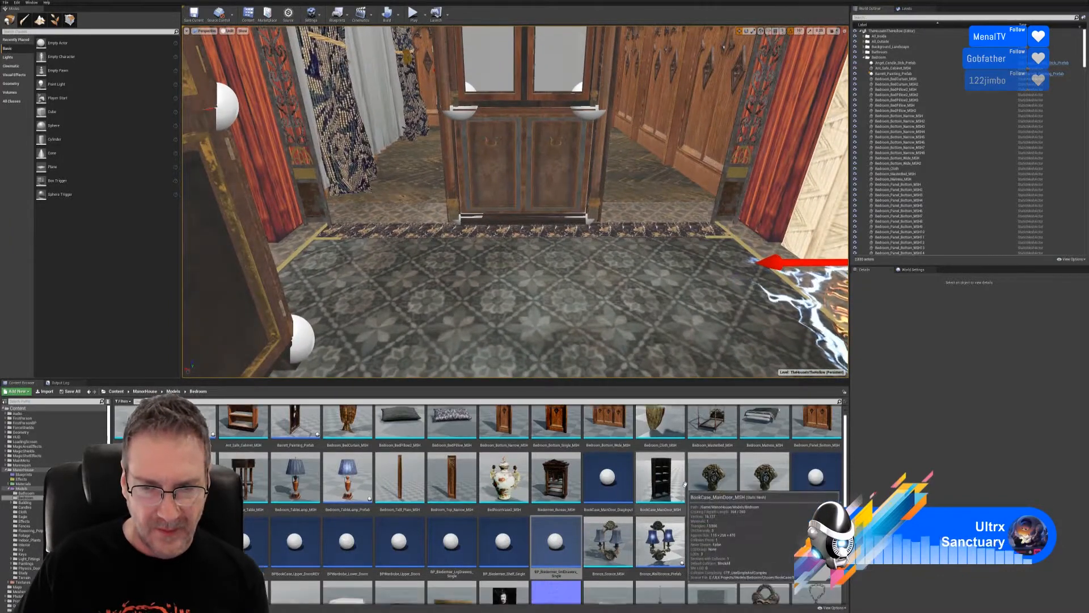
{"action": "scroll", "coordinate": [730, 466], "scroll_direction": "down", "scroll_amount": 2}
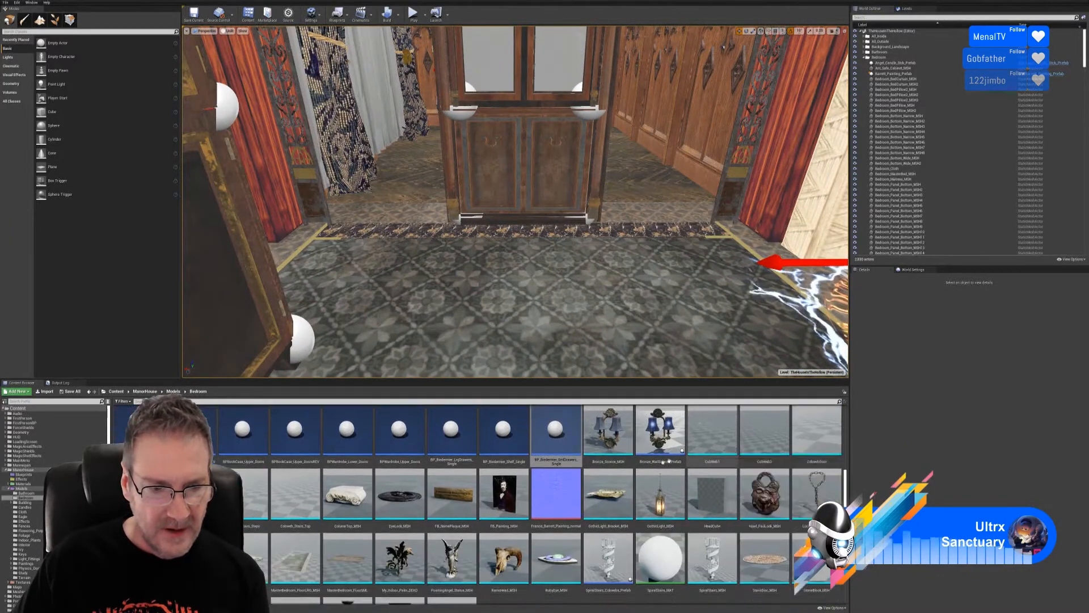
{"action": "left_click_drag", "start_coordinate": [190, 559], "coordinate": [476, 277]}
{"action": "right_click_drag", "start_coordinate": [509, 314], "coordinate": [509, 238]}
{"action": "key", "text": "s"}
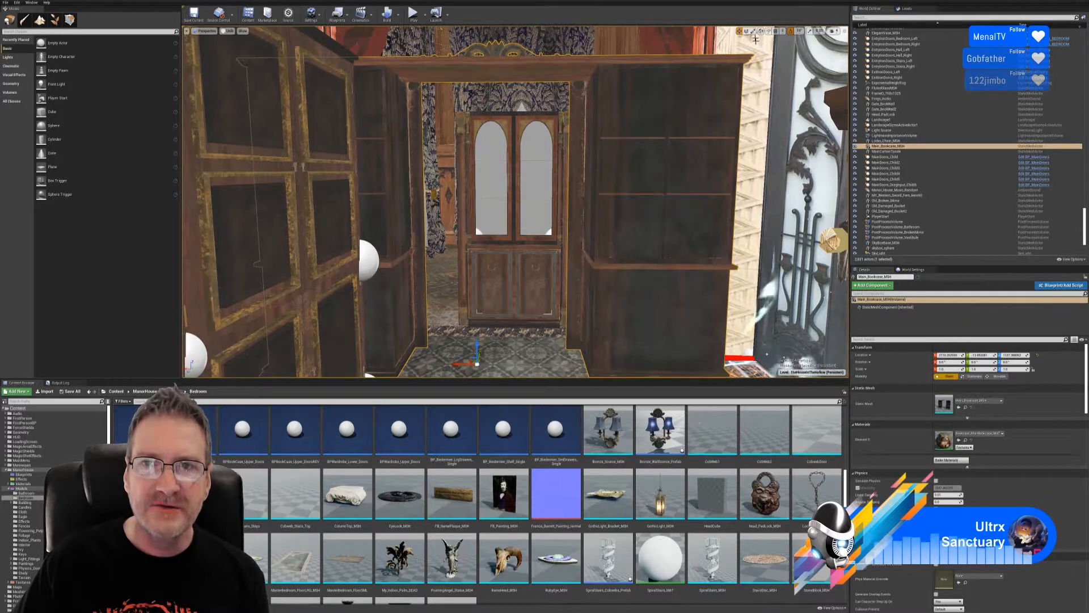
- Rotate the bookcase 180 degrees about its vertical axis so its shelves face into the bedroom
{"action": "left_click", "coordinate": [746, 30]}
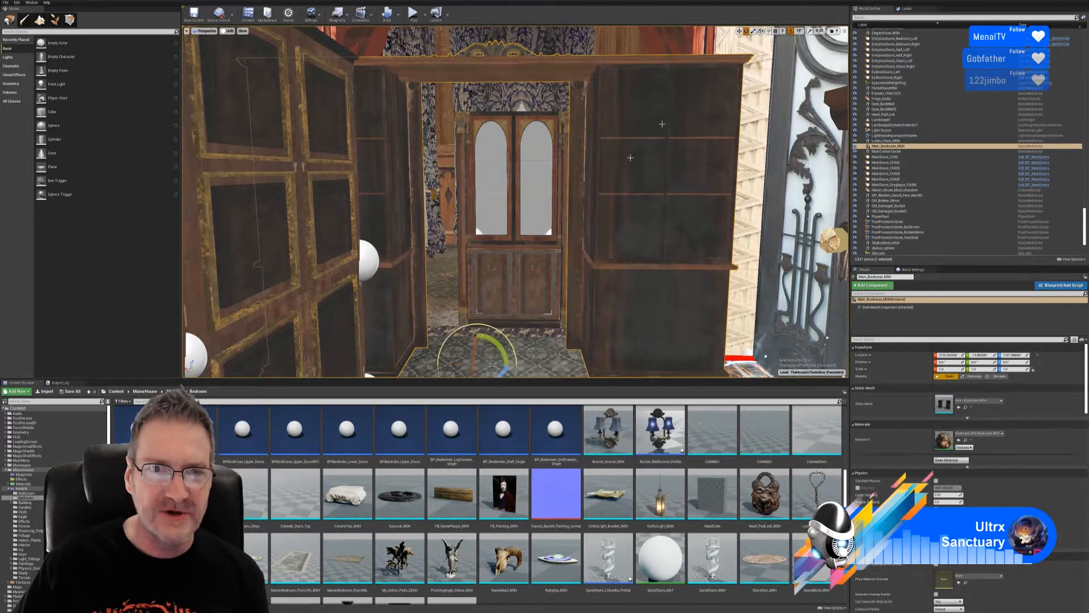
{"action": "right_click_drag", "start_coordinate": [499, 339], "coordinate": [499, 376]}
{"action": "left_click_drag", "start_coordinate": [491, 306], "coordinate": [519, 295]}
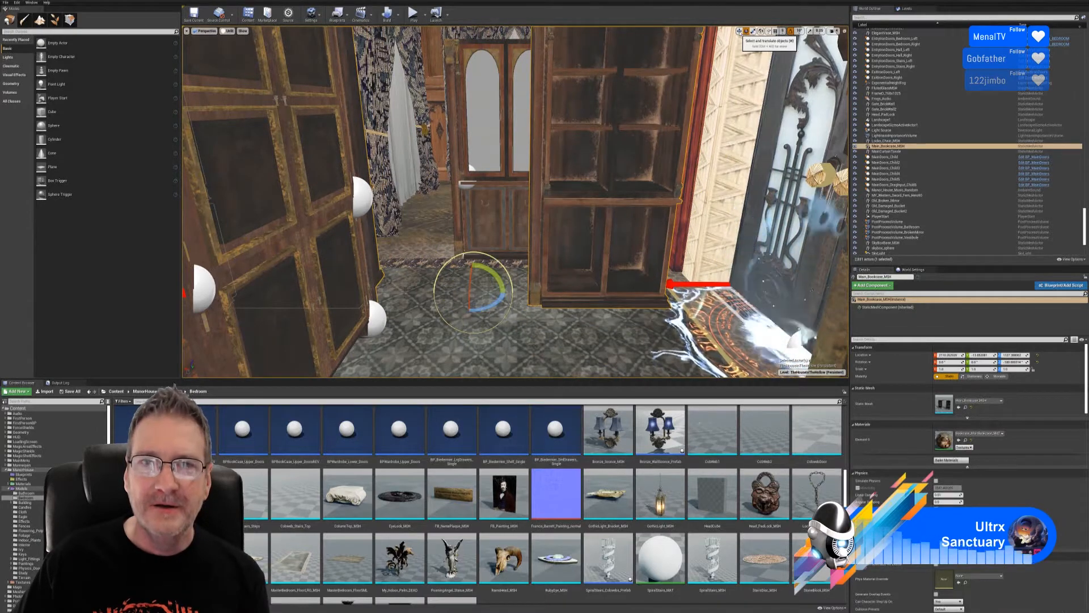
- Move the bookcase back into the archway so it frames the mirrored cabinet doors
{"action": "left_click", "coordinate": [740, 31]}
{"action": "right_click_drag", "start_coordinate": [620, 214], "coordinate": [595, 243]}
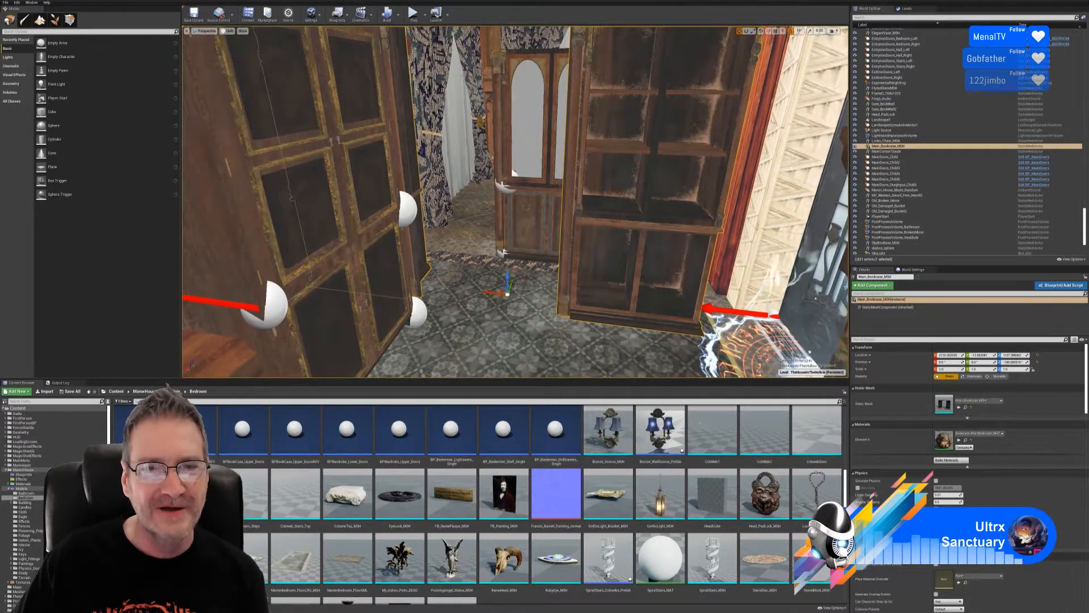
{"action": "left_click_drag", "start_coordinate": [508, 286], "coordinate": [514, 248]}
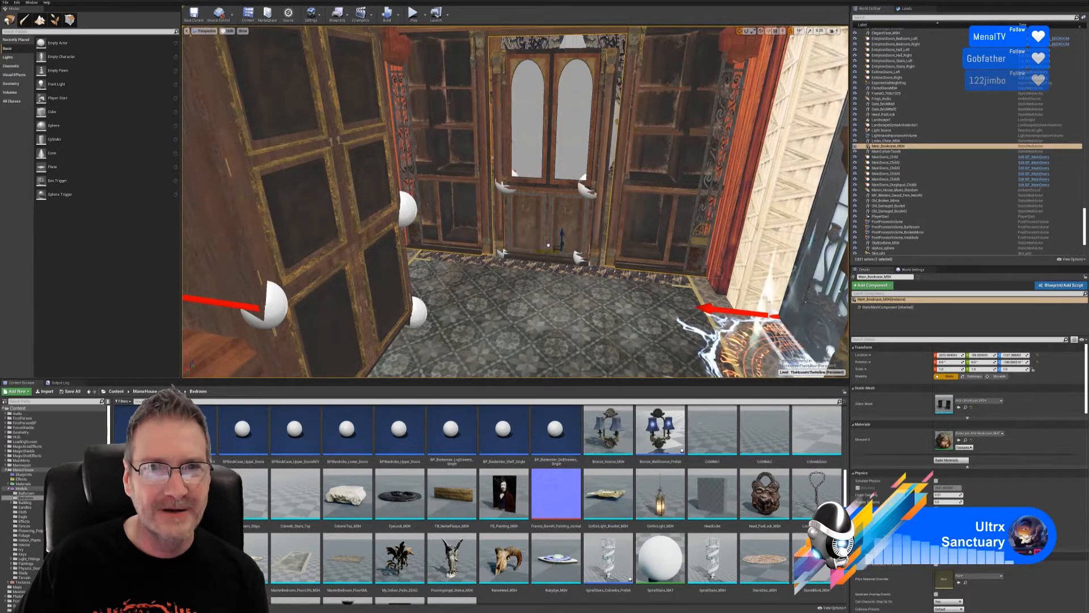
{"action": "left_click_drag", "start_coordinate": [549, 245], "coordinate": [549, 245]}
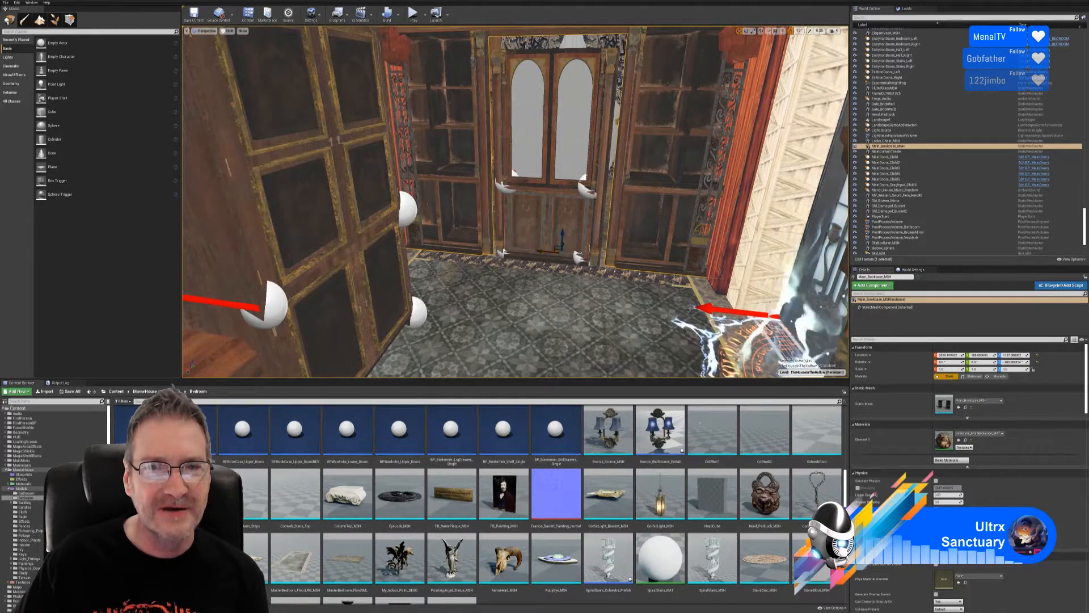
- Scale the bookcase down slightly and uniformly to fit between the archway's red wooden columns
{"action": "right_click_drag", "start_coordinate": [549, 245], "coordinate": [536, 312]}
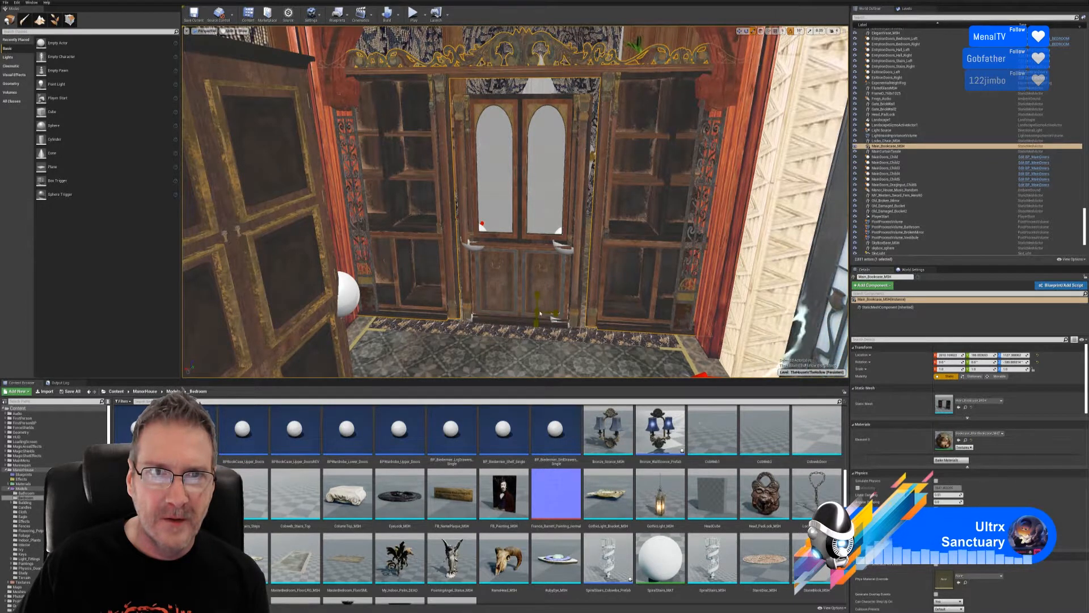
{"action": "left_click_drag", "start_coordinate": [540, 313], "coordinate": [538, 316]}
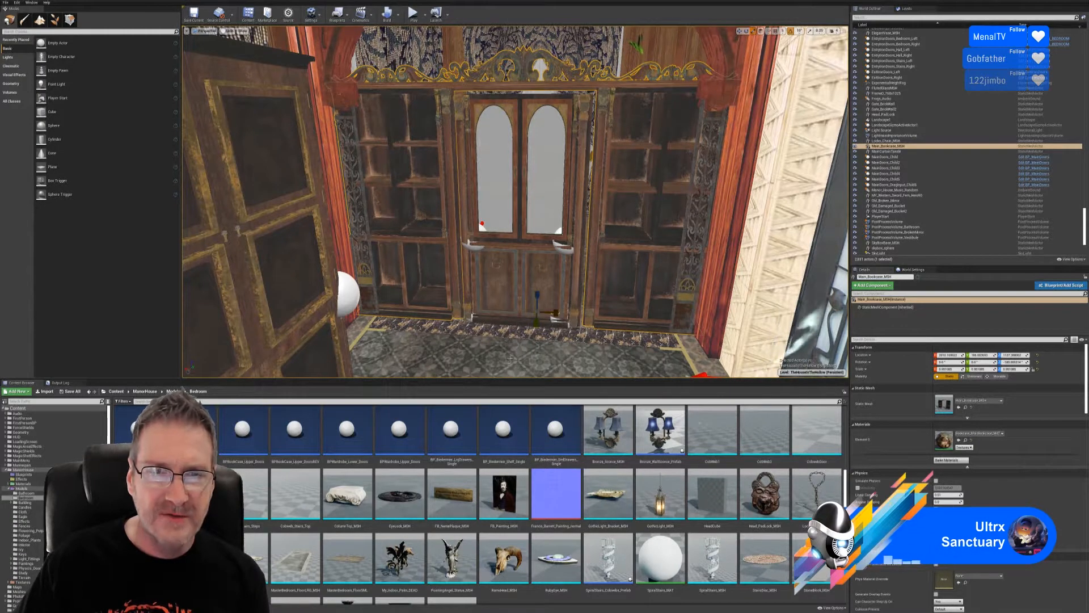
{"action": "right_click_drag", "start_coordinate": [537, 316], "coordinate": [573, 385]}
{"action": "key", "text": "s"}
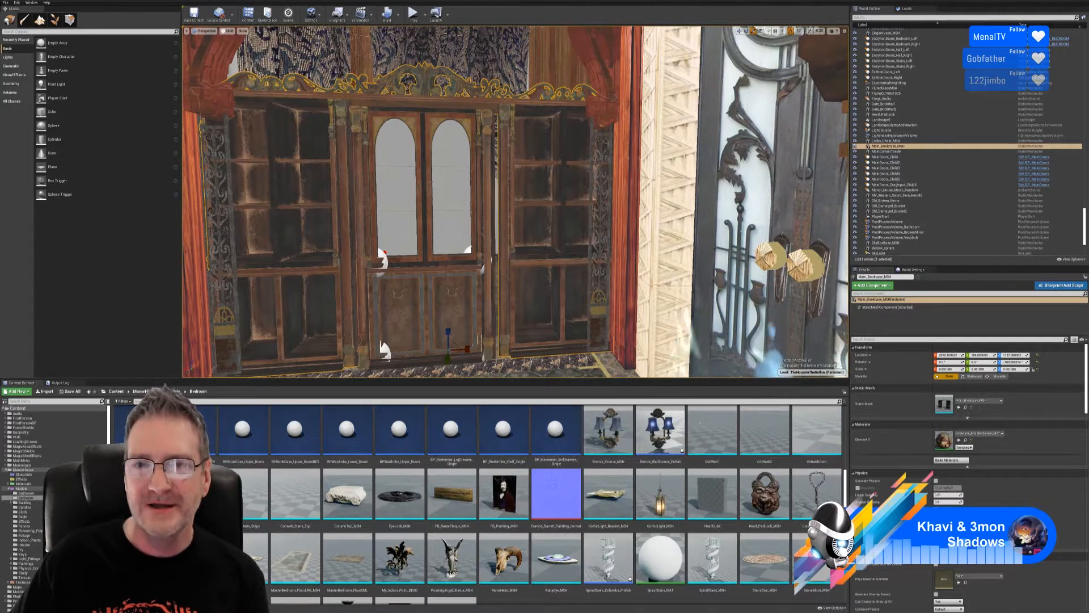
- Inspect the bookcase's fit in the archway from behind, above and the front, including its crest and mirrored doors
{"action": "right_click_drag", "start_coordinate": [515, 201], "coordinate": [491, 253]}
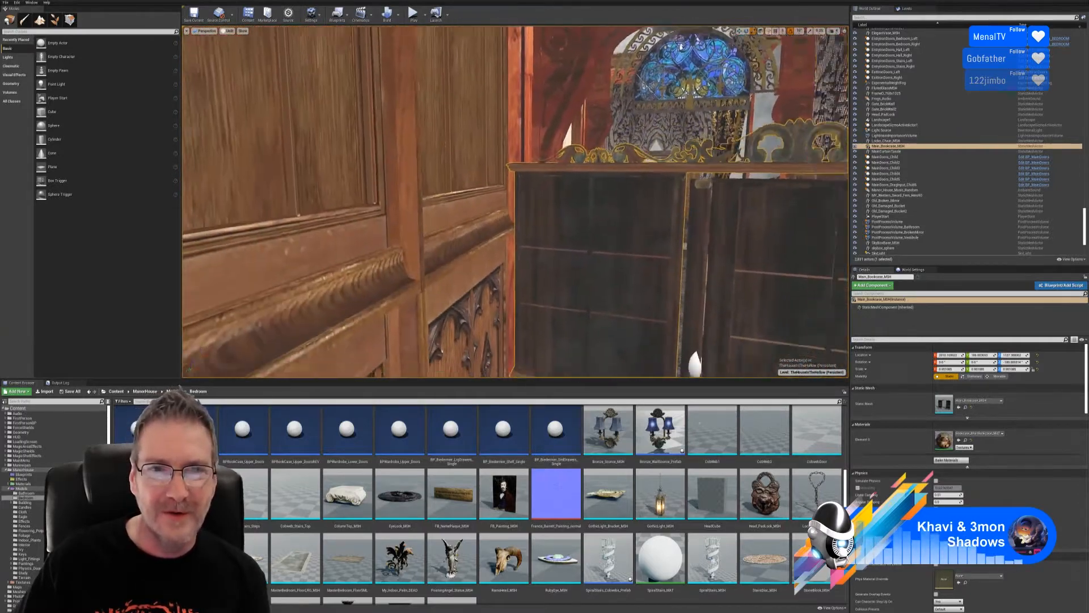
{"action": "right_click_drag", "start_coordinate": [515, 202], "coordinate": [607, 201]}
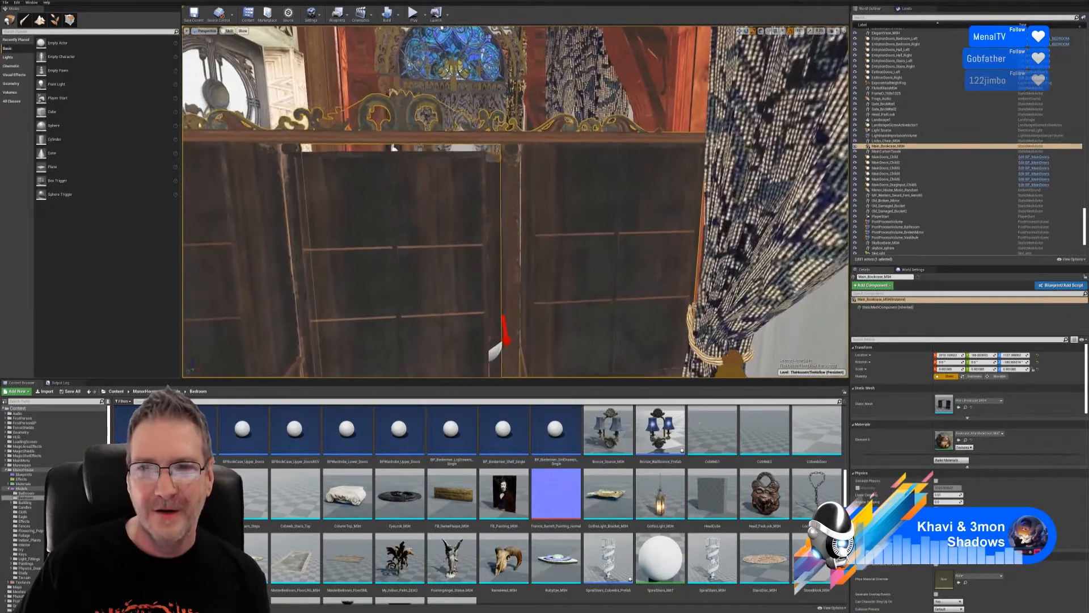
{"action": "right_click_drag", "start_coordinate": [516, 201], "coordinate": [465, 213]}
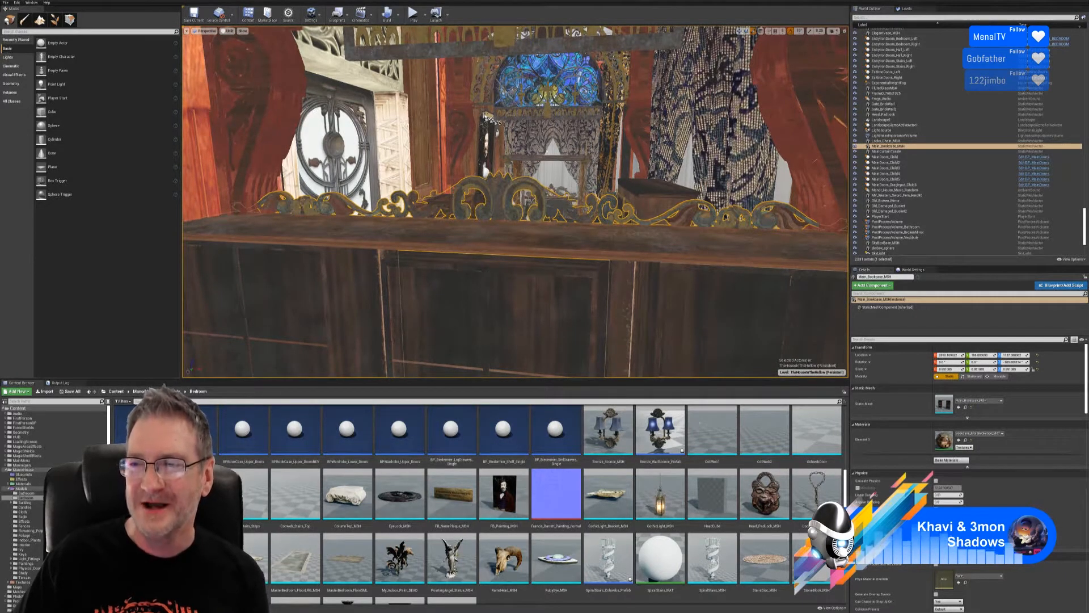
{"action": "right_click_drag", "start_coordinate": [515, 201], "coordinate": [678, 277]}
{"action": "key", "text": "w"}
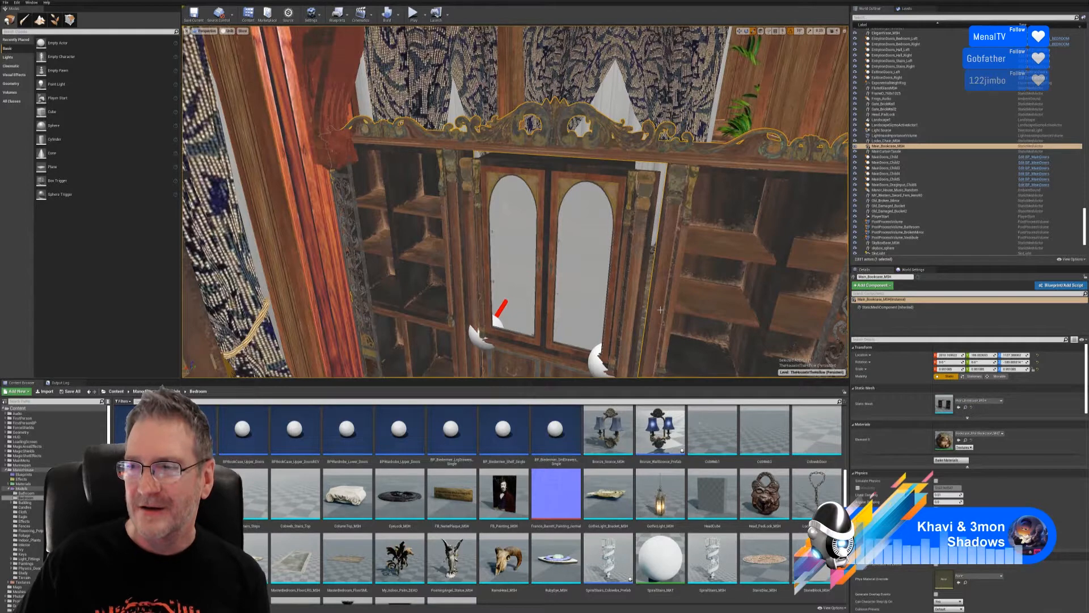
{"action": "key", "text": "s"}
{"action": "mouse_move", "coordinate": [700, 240]}
{"action": "right_mouse_down"}
{"action": "mouse_move", "coordinate": [711, 249]}
{"action": "mouse_move", "coordinate": [686, 262]}
{"action": "mouse_move", "coordinate": [693, 246]}
{"action": "mouse_move", "coordinate": [683, 246]}
{"action": "mouse_move", "coordinate": [698, 239]}
{"action": "right_mouse_up"}
{"action": "key", "text": "q"}
{"action": "key", "text": "d"}
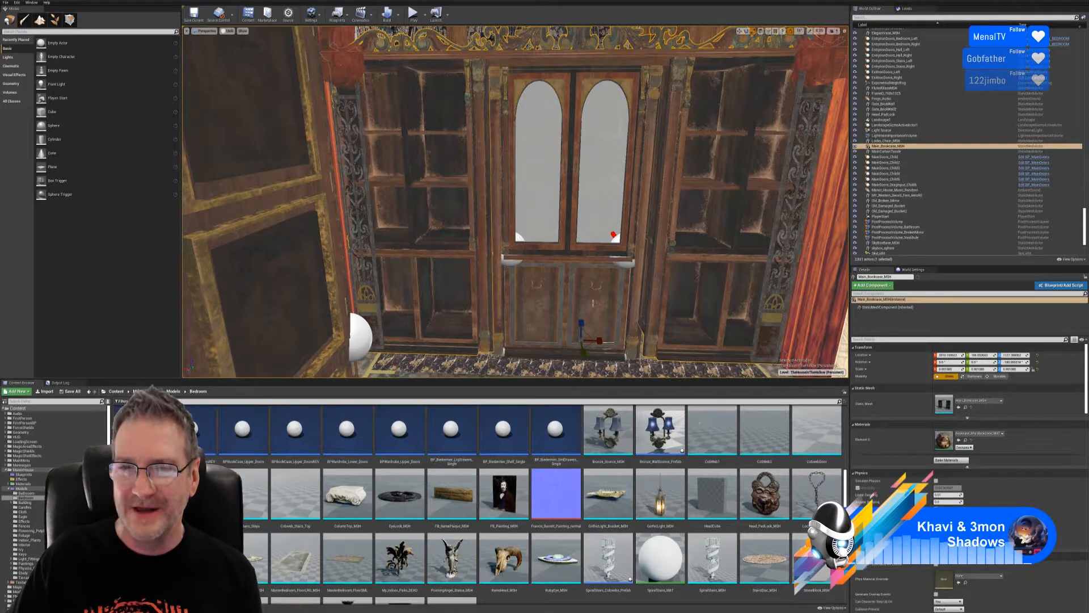
- Preview the bureau, angel statue and four-poster bed in Lit mode, and return the viewport to Unlit mode
{"action": "right_click_drag", "start_coordinate": [593, 303], "coordinate": [757, 266]}
{"action": "key", "text": "s"}
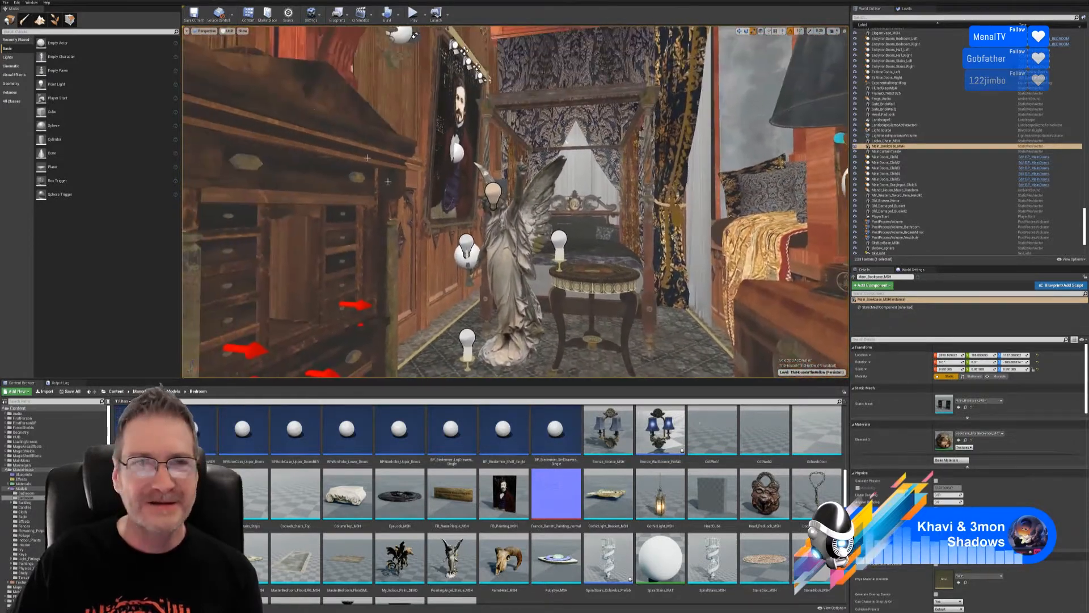
{"action": "left_click", "coordinate": [230, 31]}
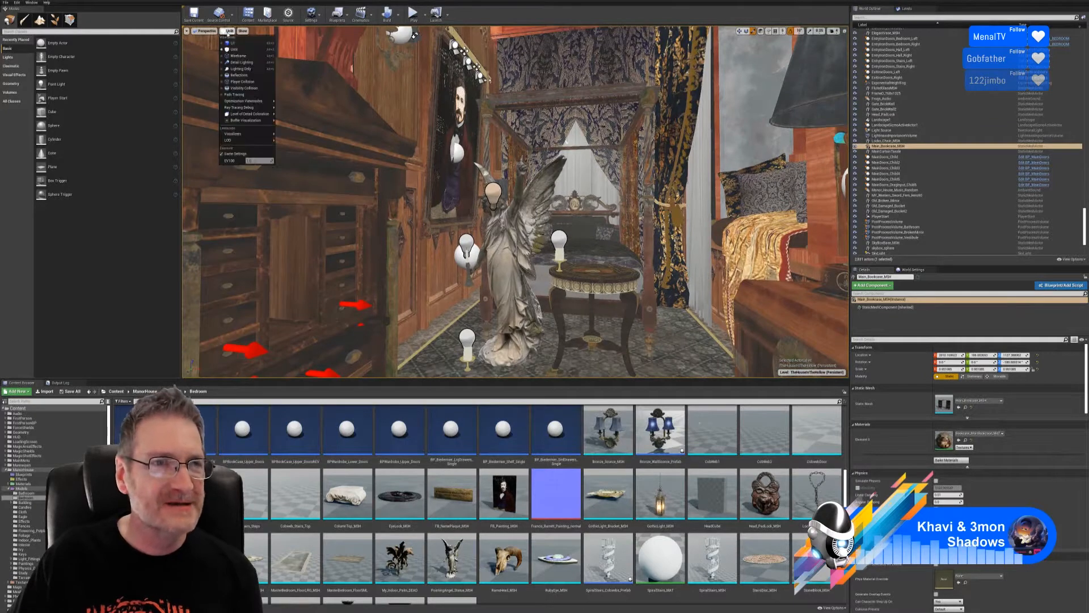
{"action": "left_click", "coordinate": [233, 43]}
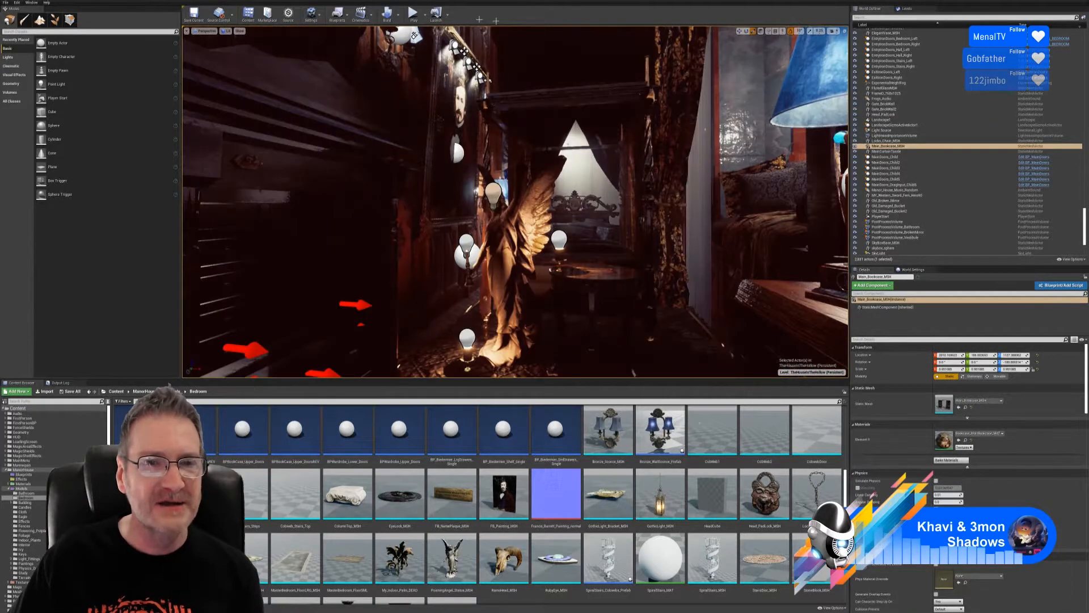
{"action": "mouse_move", "coordinate": [632, 253]}
{"action": "right_mouse_down"}
{"action": "mouse_move", "coordinate": [606, 207]}
{"action": "mouse_move", "coordinate": [547, 221]}
{"action": "mouse_move", "coordinate": [596, 283]}
{"action": "mouse_move", "coordinate": [684, 274]}
{"action": "mouse_move", "coordinate": [604, 312]}
{"action": "mouse_move", "coordinate": [587, 358]}
{"action": "mouse_move", "coordinate": [630, 344]}
{"action": "mouse_move", "coordinate": [628, 397]}
{"action": "right_mouse_up"}
{"action": "key", "text": "w"}
{"action": "key", "text": "d"}
{"action": "key", "text": "w"}
{"action": "right_click_drag", "start_coordinate": [516, 202], "coordinate": [468, 136]}
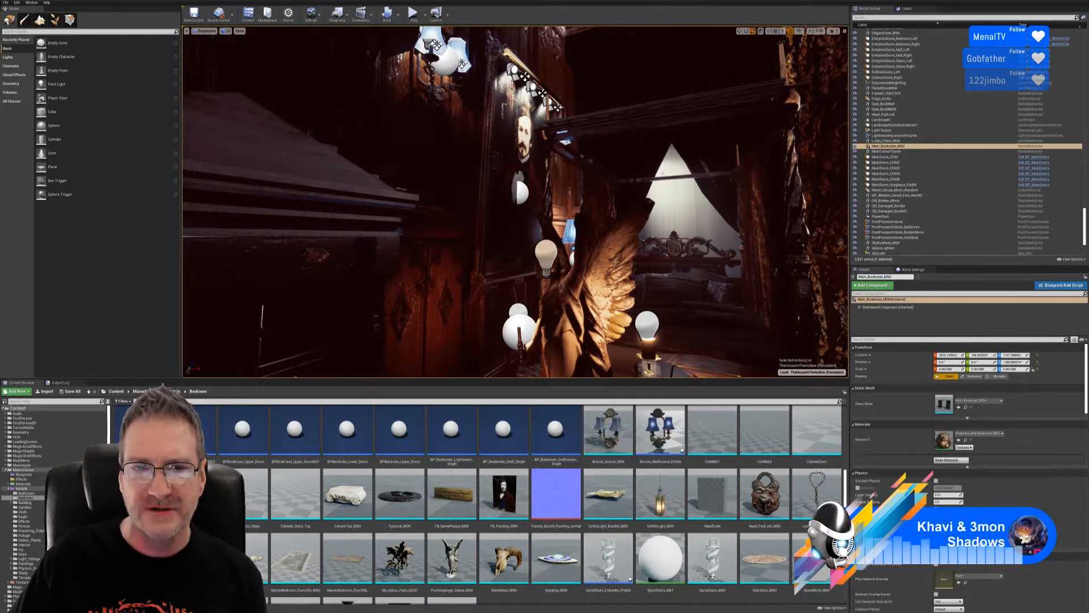
{"action": "right_click_drag", "start_coordinate": [594, 251], "coordinate": [618, 346]}
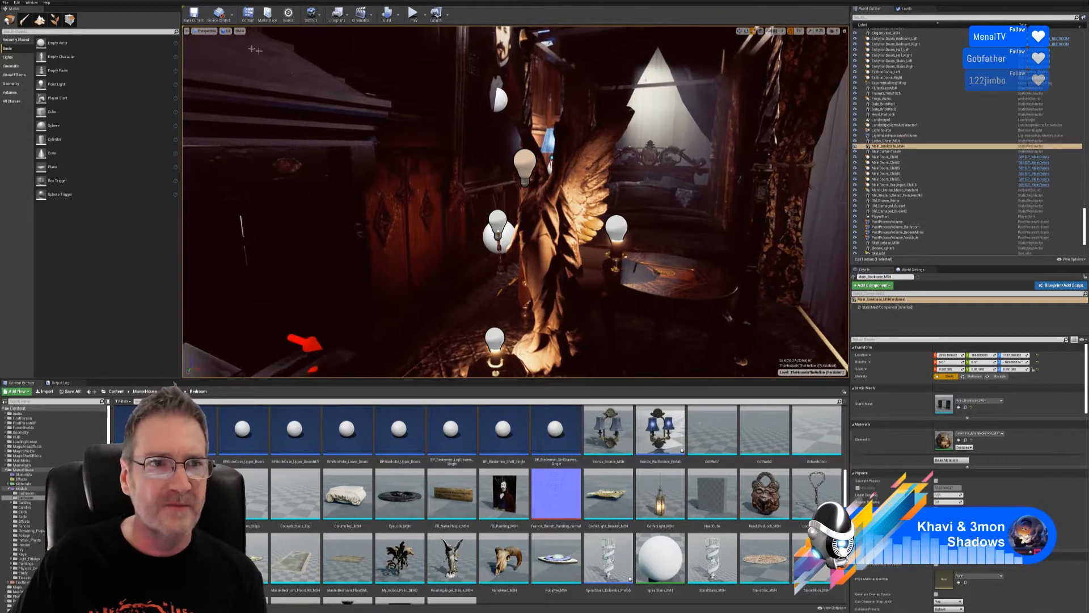
{"action": "left_click", "coordinate": [226, 30]}
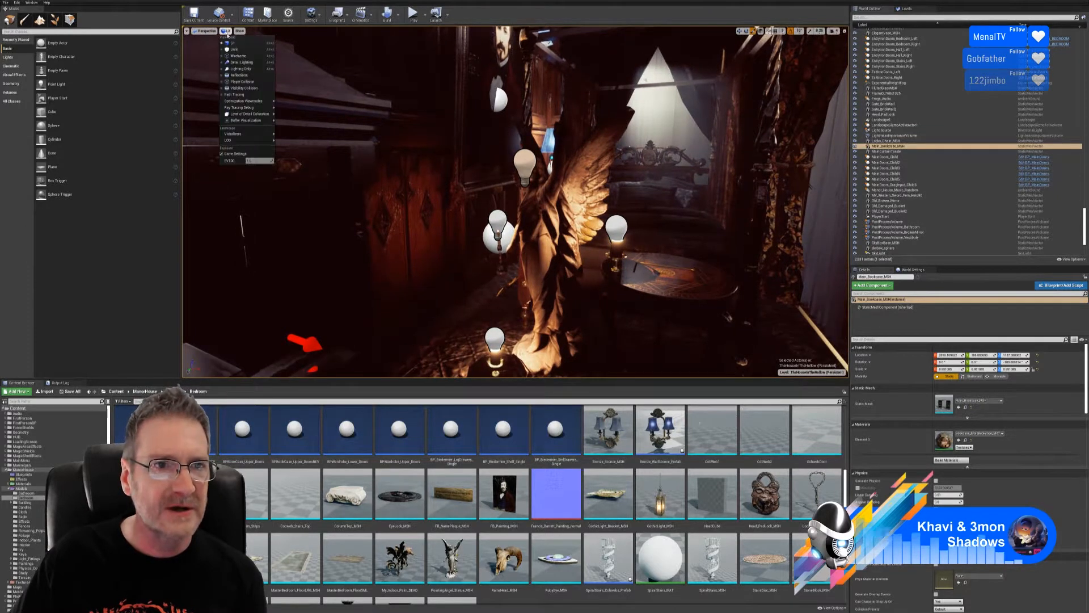
{"action": "left_click", "coordinate": [235, 49]}
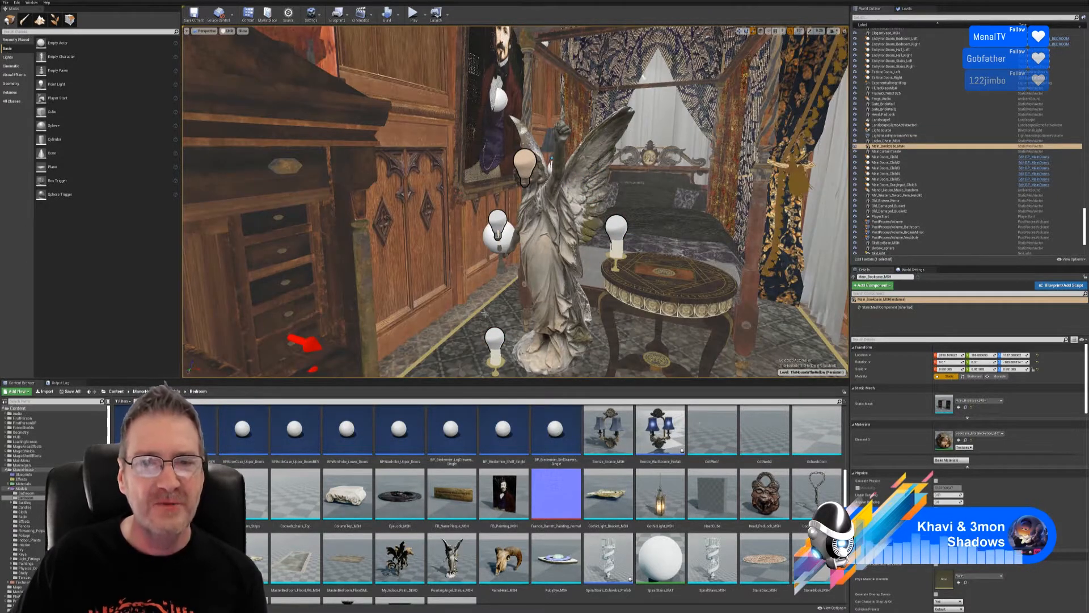
- Inspect the bookcase's side shelves, mirrored doors and carved crest, along with the stained-glass arch above it
{"action": "right_click_drag", "start_coordinate": [484, 313], "coordinate": [272, 290]}
{"action": "key", "text": "s"}
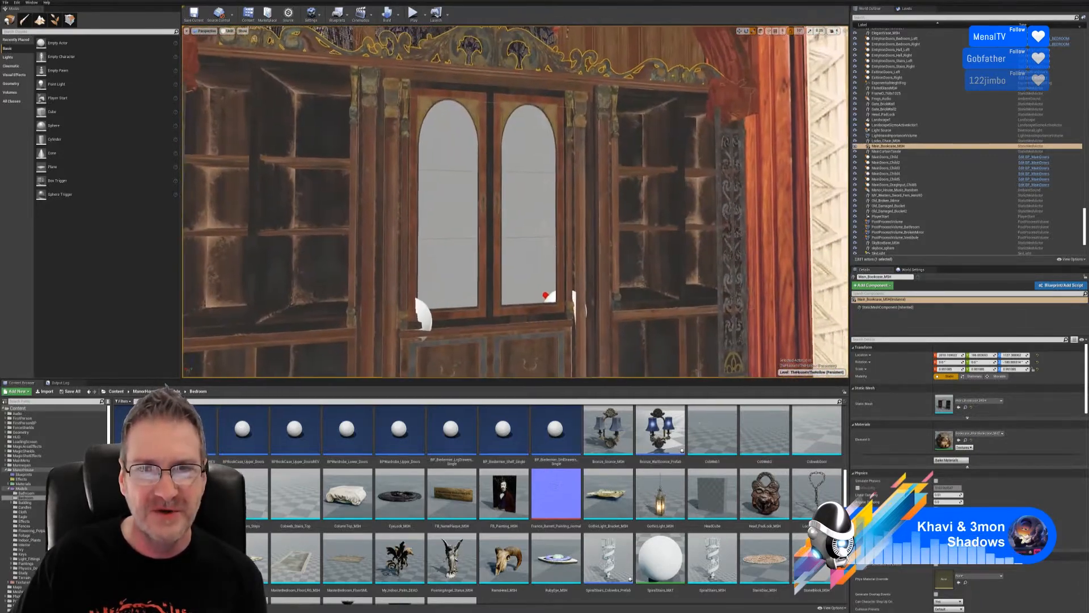
{"action": "right_click_drag", "start_coordinate": [515, 227], "coordinate": [437, 255]}
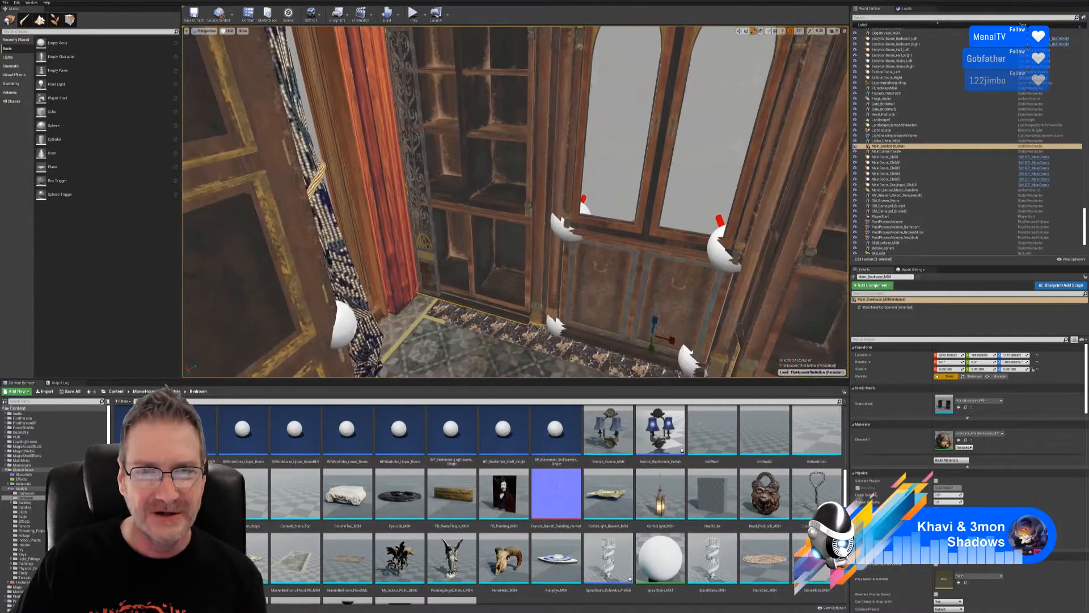
{"action": "right_click_drag", "start_coordinate": [515, 227], "coordinate": [526, 226]}
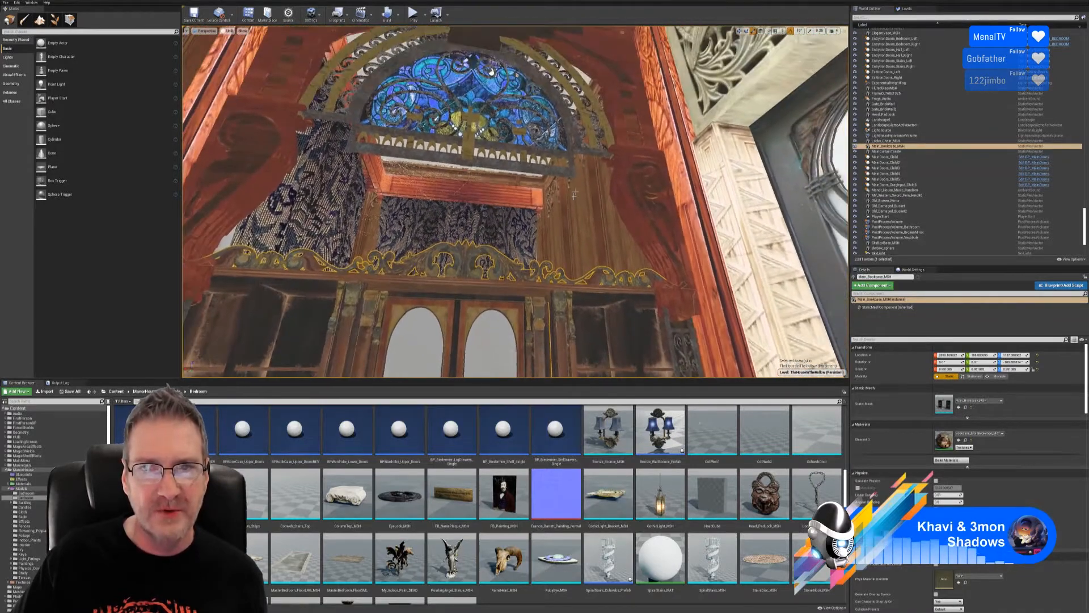
{"action": "right_click_drag", "start_coordinate": [515, 201], "coordinate": [531, 214]}
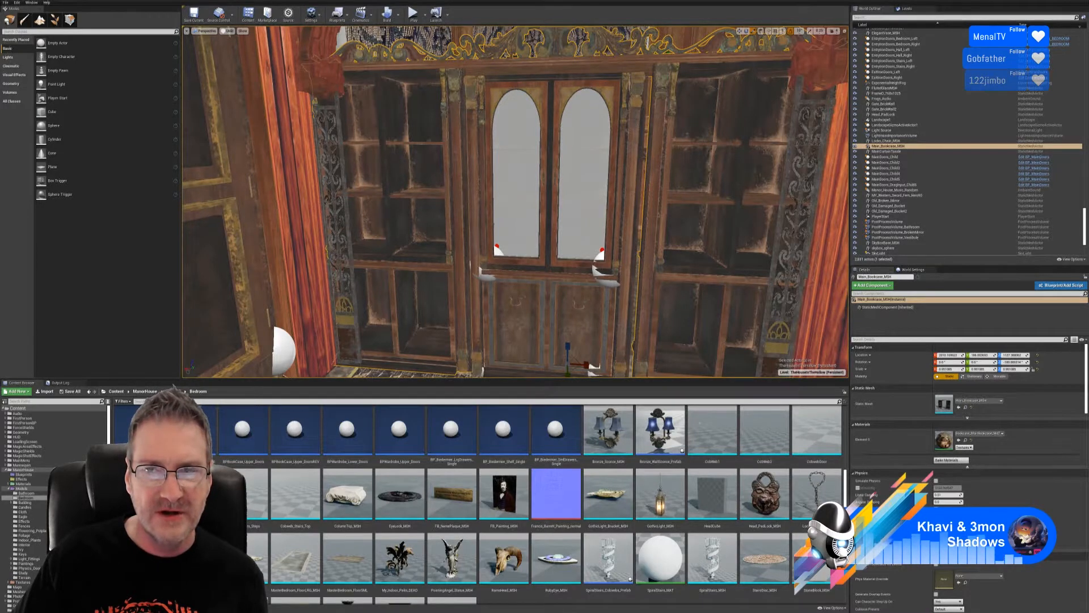
{"action": "right_click_drag", "start_coordinate": [515, 201], "coordinate": [608, 201]}
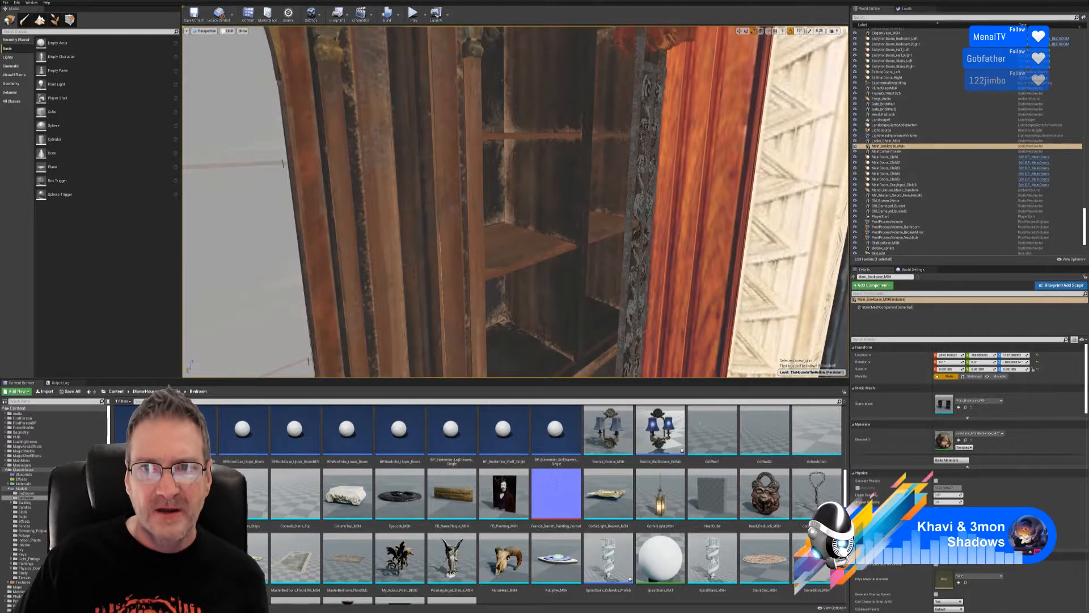
{"action": "right_click_drag", "start_coordinate": [786, 136], "coordinate": [834, 139]}
{"action": "mouse_move", "coordinate": [515, 201]}
{"action": "right_mouse_down"}
{"action": "mouse_move", "coordinate": [544, 202]}
{"action": "mouse_move", "coordinate": [499, 207]}
{"action": "mouse_move", "coordinate": [500, 230]}
{"action": "mouse_move", "coordinate": [505, 176]}
{"action": "mouse_move", "coordinate": [482, 176]}
{"action": "mouse_move", "coordinate": [513, 187]}
{"action": "mouse_move", "coordinate": [494, 203]}
{"action": "right_mouse_up"}
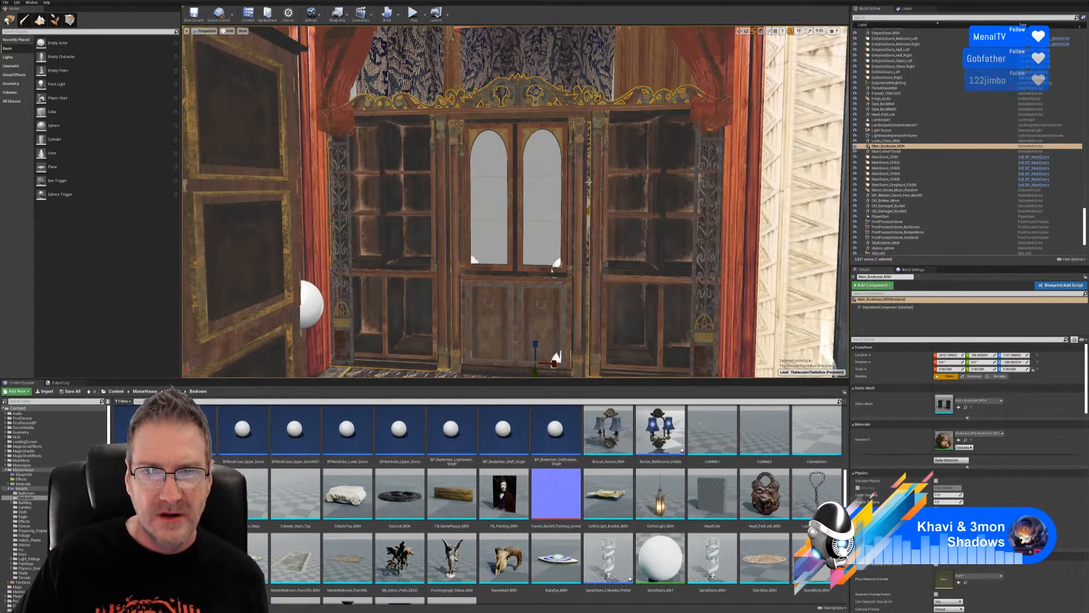
{"action": "mouse_move", "coordinate": [641, 185]}
{"action": "right_mouse_down"}
{"action": "mouse_move", "coordinate": [620, 152]}
{"action": "mouse_move", "coordinate": [624, 175]}
{"action": "right_mouse_up"}
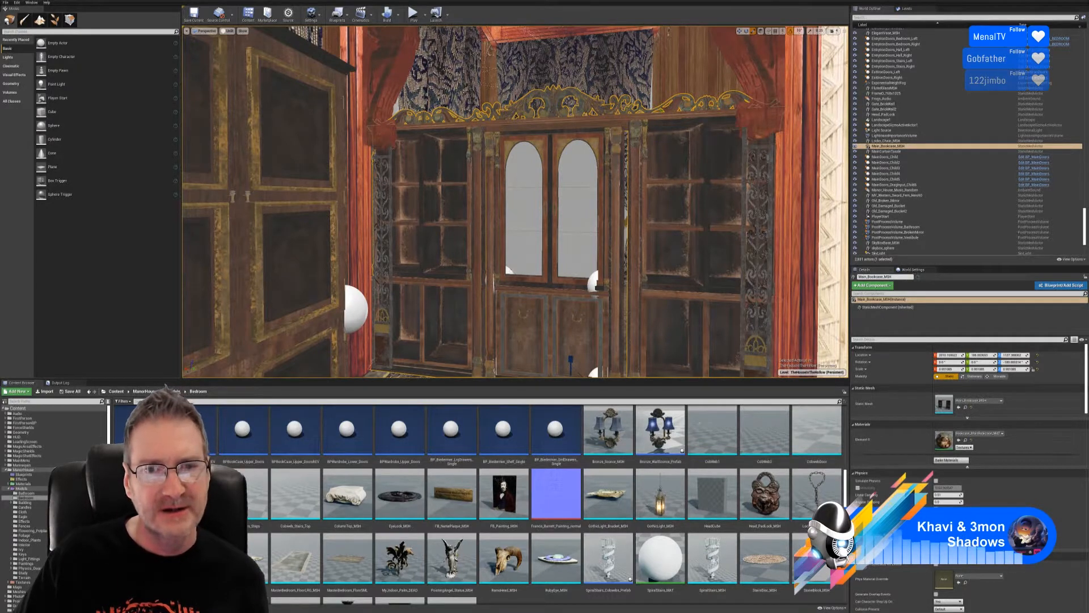
- Inspect the bookcase in the archway from the front, above and at an angle, including its base and the neighbouring wardrobe
{"action": "right_click_drag", "start_coordinate": [624, 176], "coordinate": [656, 253]}
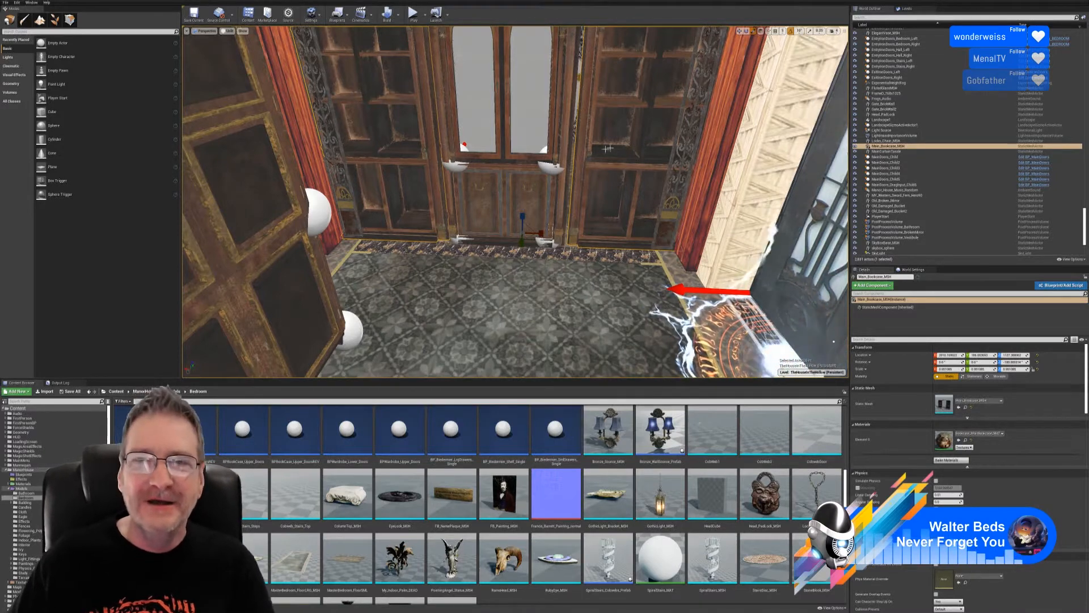
{"action": "right_click_drag", "start_coordinate": [532, 319], "coordinate": [511, 238]}
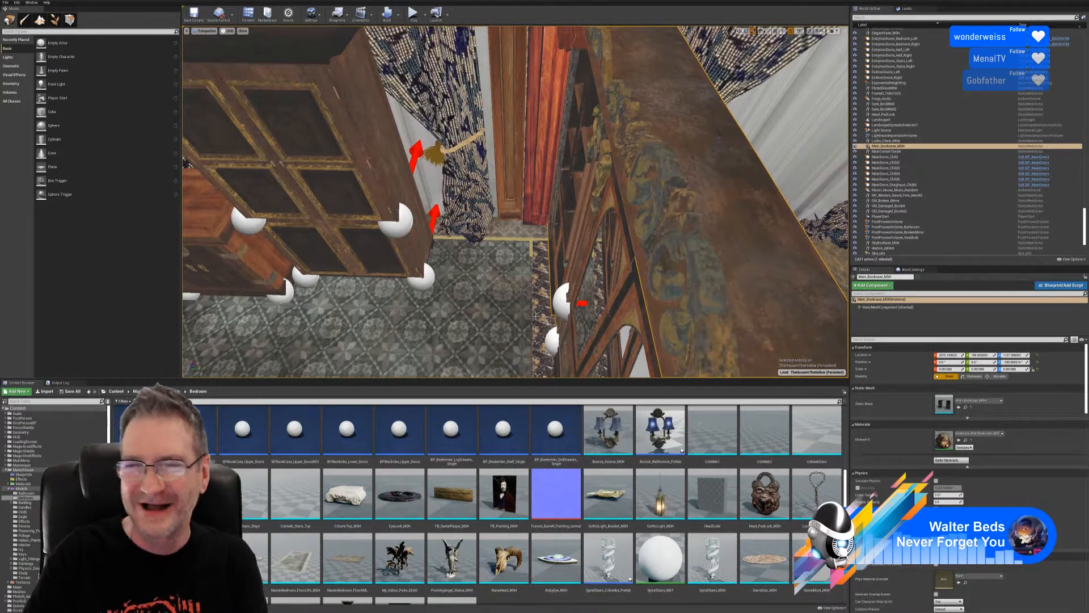
{"action": "right_click_drag", "start_coordinate": [536, 316], "coordinate": [670, 213]}
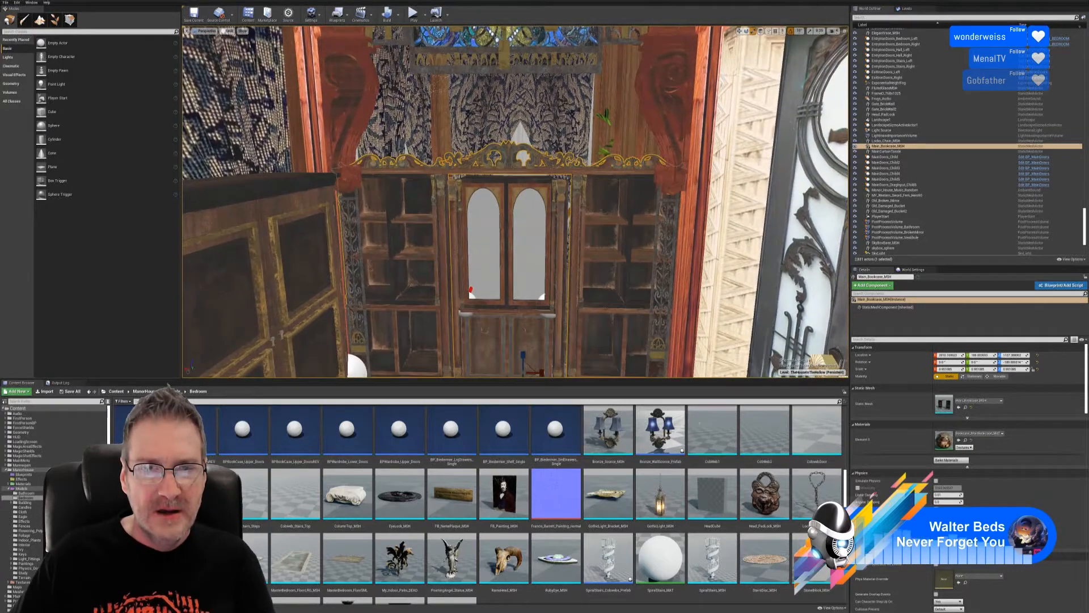
{"action": "right_click_drag", "start_coordinate": [464, 274], "coordinate": [472, 300]}
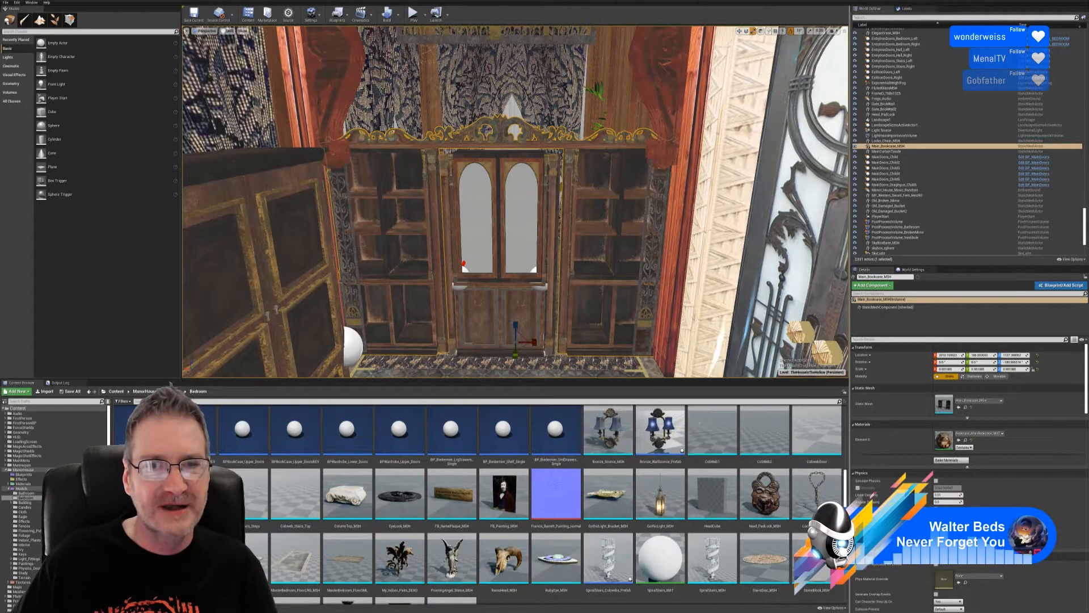
{"action": "right_click_drag", "start_coordinate": [705, 276], "coordinate": [715, 322]}
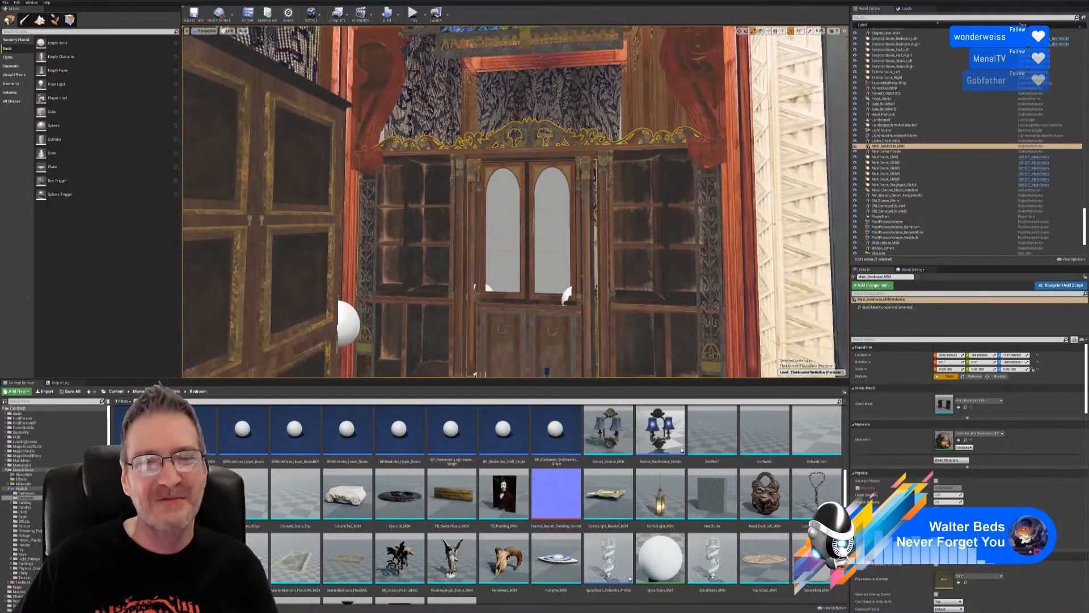
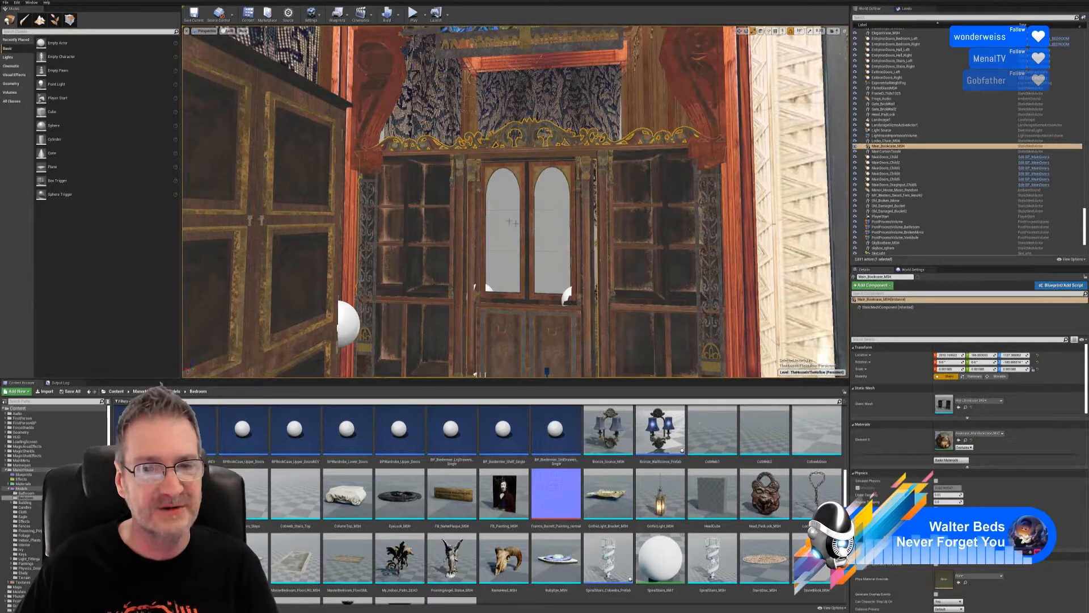
{"action": "mouse_move", "coordinate": [529, 230]}
{"action": "right_mouse_down"}
{"action": "mouse_move", "coordinate": [553, 244]}
{"action": "mouse_move", "coordinate": [562, 273]}
{"action": "mouse_move", "coordinate": [538, 294]}
{"action": "mouse_move", "coordinate": [553, 246]}
{"action": "mouse_move", "coordinate": [535, 208]}
{"action": "mouse_move", "coordinate": [486, 255]}
{"action": "mouse_move", "coordinate": [517, 241]}
{"action": "mouse_move", "coordinate": [533, 249]}
{"action": "mouse_move", "coordinate": [510, 278]}
{"action": "mouse_move", "coordinate": [531, 258]}
{"action": "mouse_move", "coordinate": [528, 244]}
{"action": "right_mouse_up"}
{"action": "key", "text": "w"}
{"action": "key", "text": "s"}
{"action": "key", "text": "q"}
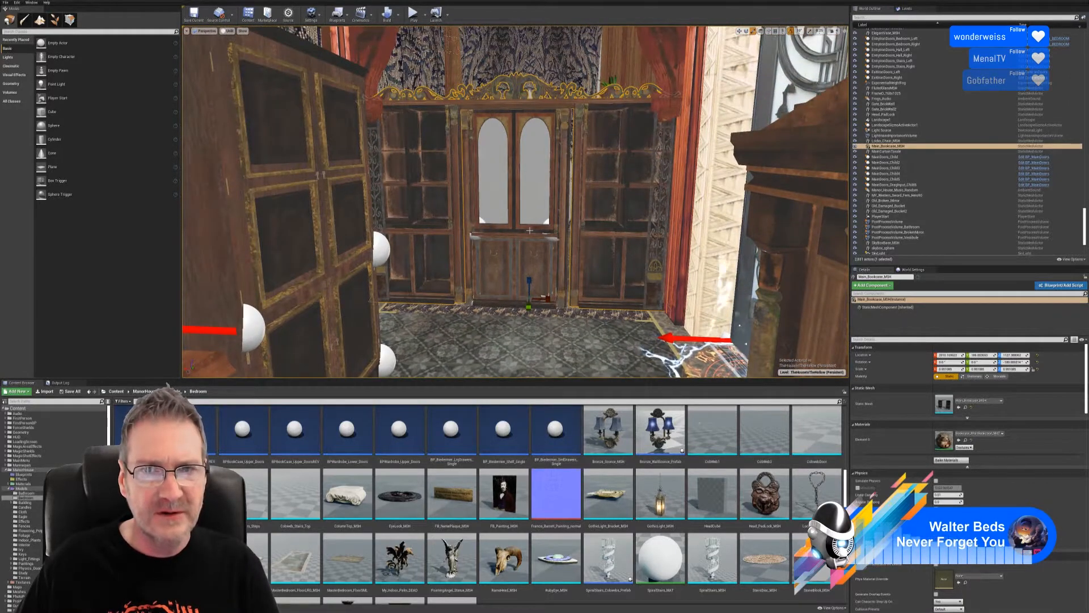
{"action": "right_click_drag", "start_coordinate": [527, 244], "coordinate": [491, 298]}
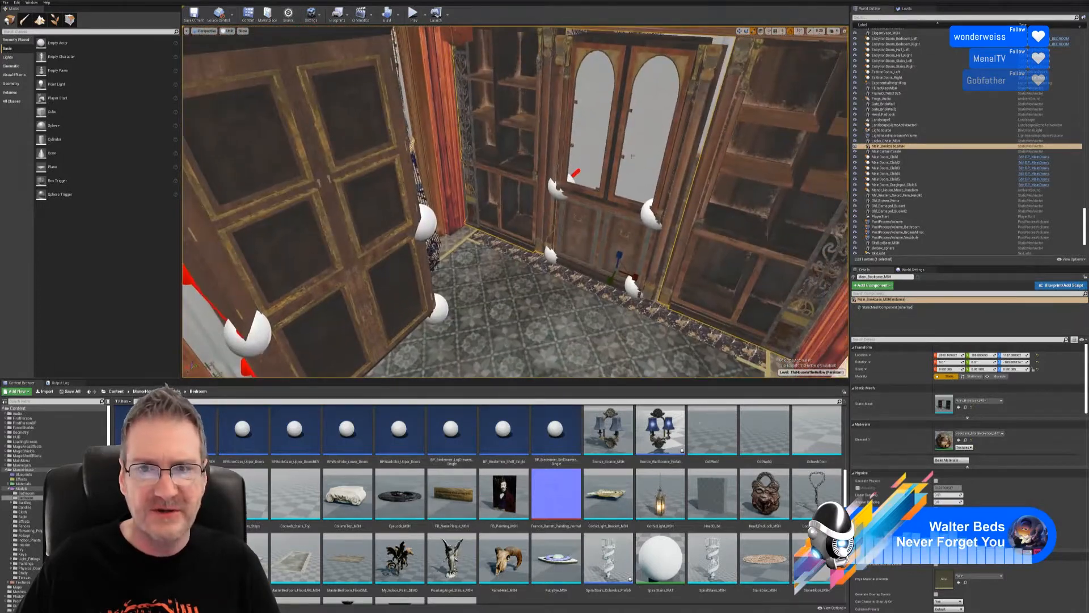
- Try moving the main bookcase forward out of the archway, in front of the mirrored doors
{"action": "left_click", "coordinate": [740, 31]}
{"action": "right_click_drag", "start_coordinate": [675, 248], "coordinate": [675, 113]}
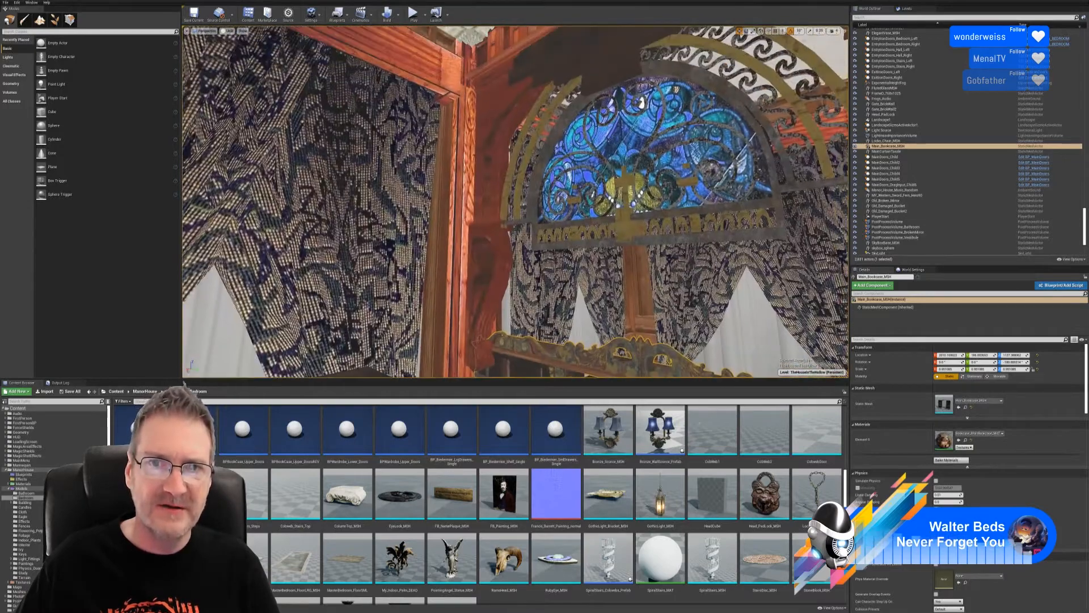
{"action": "right_click_drag", "start_coordinate": [485, 260], "coordinate": [482, 354]}
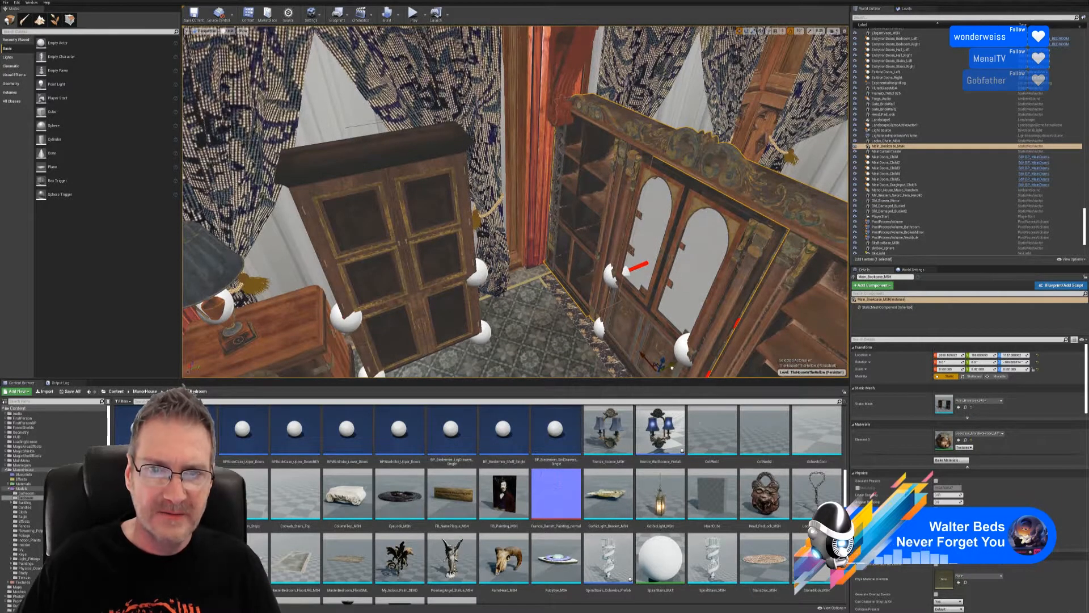
{"action": "left_click_drag", "start_coordinate": [645, 370], "coordinate": [637, 371]}
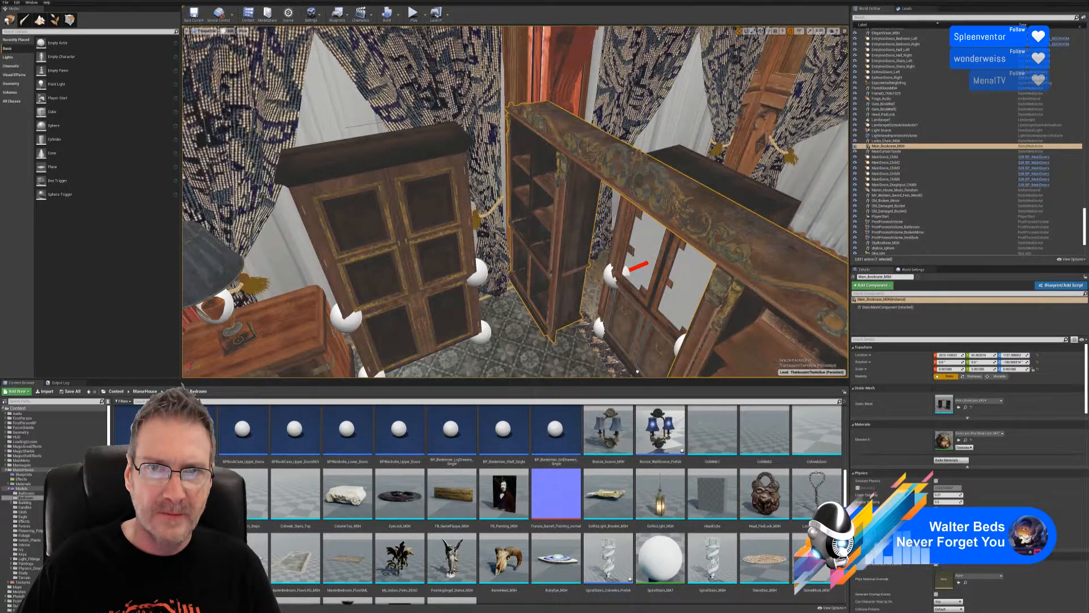
{"action": "left_click_drag", "start_coordinate": [640, 371], "coordinate": [641, 370]}
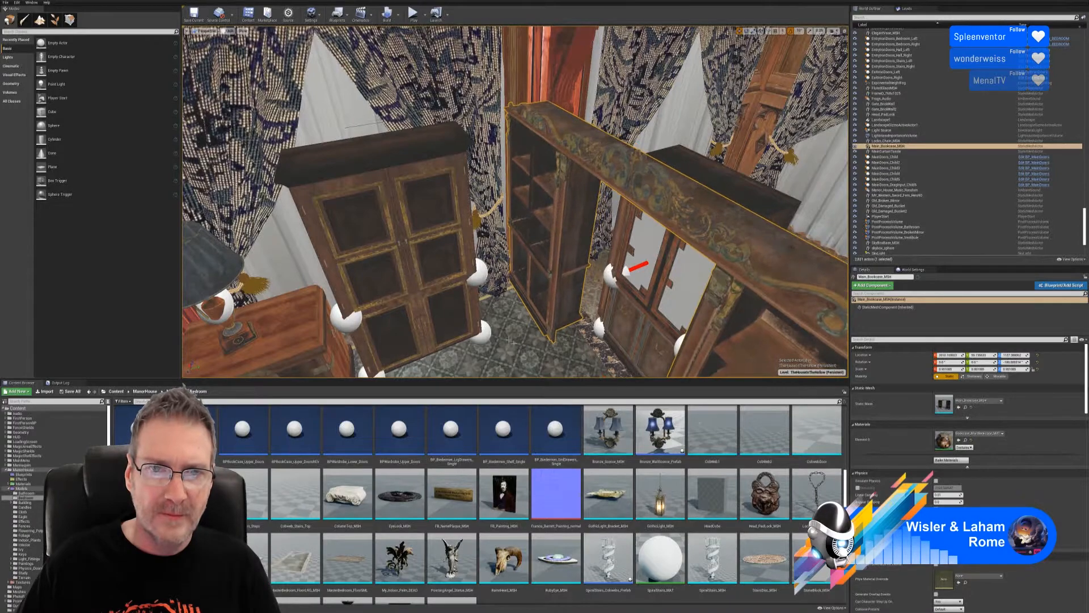
- Examine the pulled-forward bookcase beside the wardrobe and table lamp, checking the gap around the mirrored doors
{"action": "right_click_drag", "start_coordinate": [638, 370], "coordinate": [420, 253]}
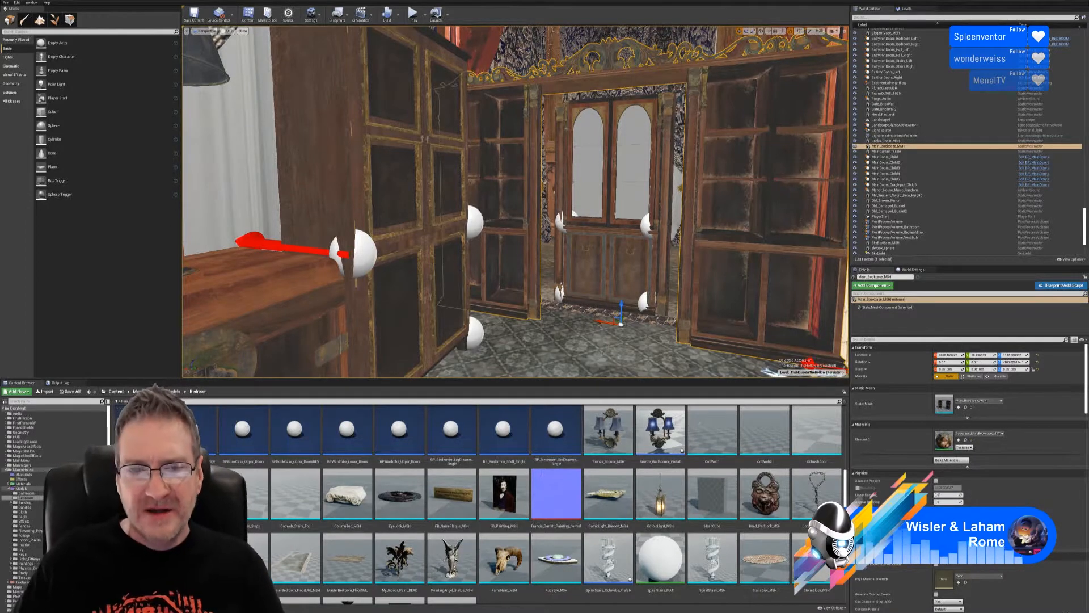
{"action": "right_click_drag", "start_coordinate": [515, 202], "coordinate": [477, 189]}
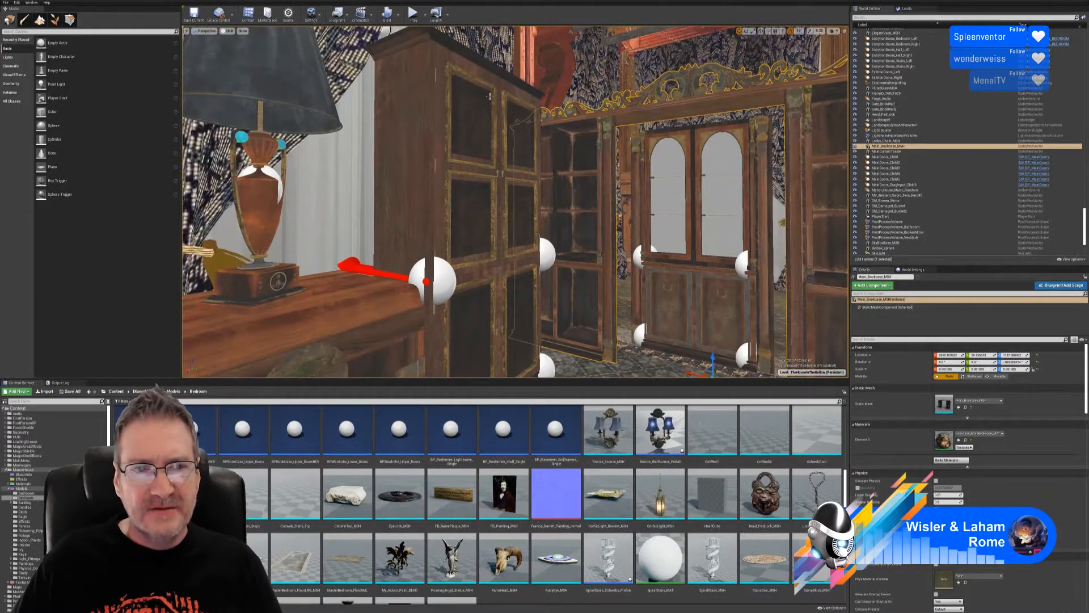
{"action": "right_click_drag", "start_coordinate": [568, 288], "coordinate": [499, 284]}
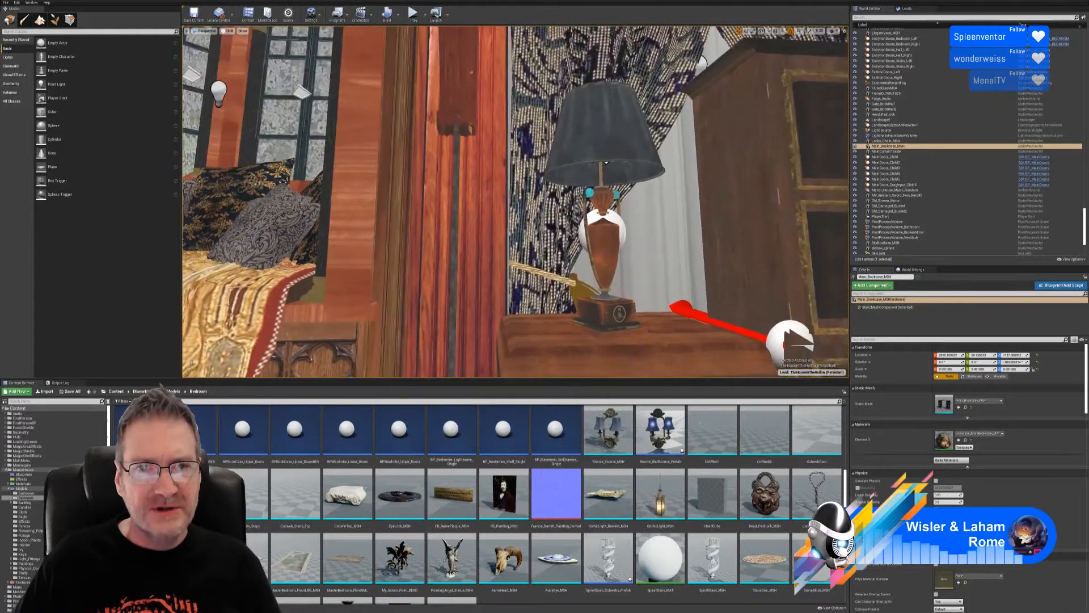
{"action": "key", "text": "s"}
{"action": "right_click_drag", "start_coordinate": [516, 227], "coordinate": [703, 255]}
{"action": "right_click_drag", "start_coordinate": [515, 202], "coordinate": [628, 216]}
{"action": "key", "text": "w"}
{"action": "key", "text": "s"}
{"action": "key", "text": "w"}
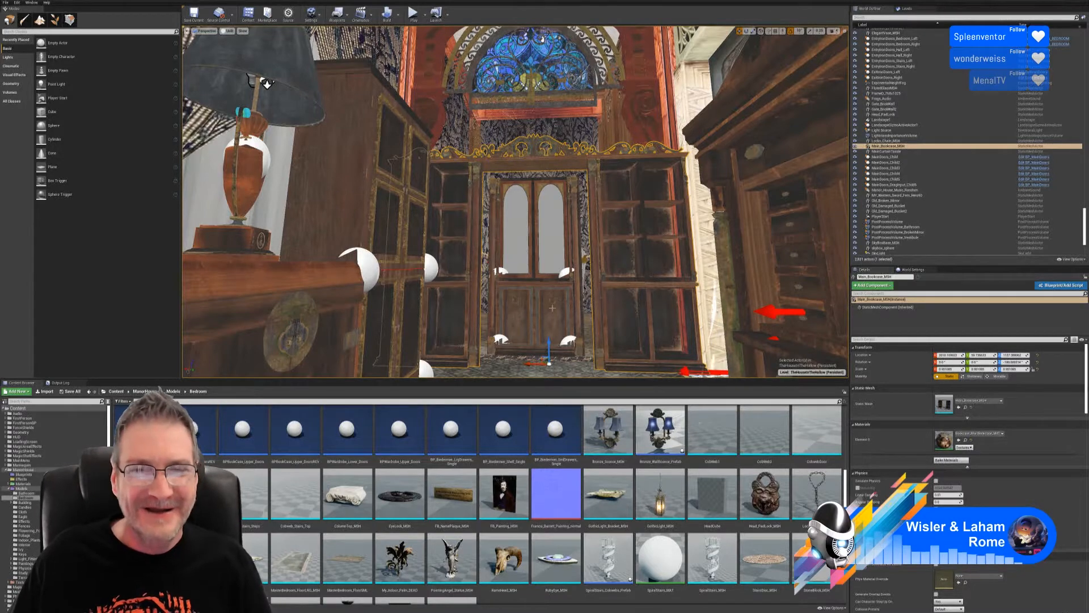
{"action": "right_click_drag", "start_coordinate": [515, 201], "coordinate": [690, 126]}
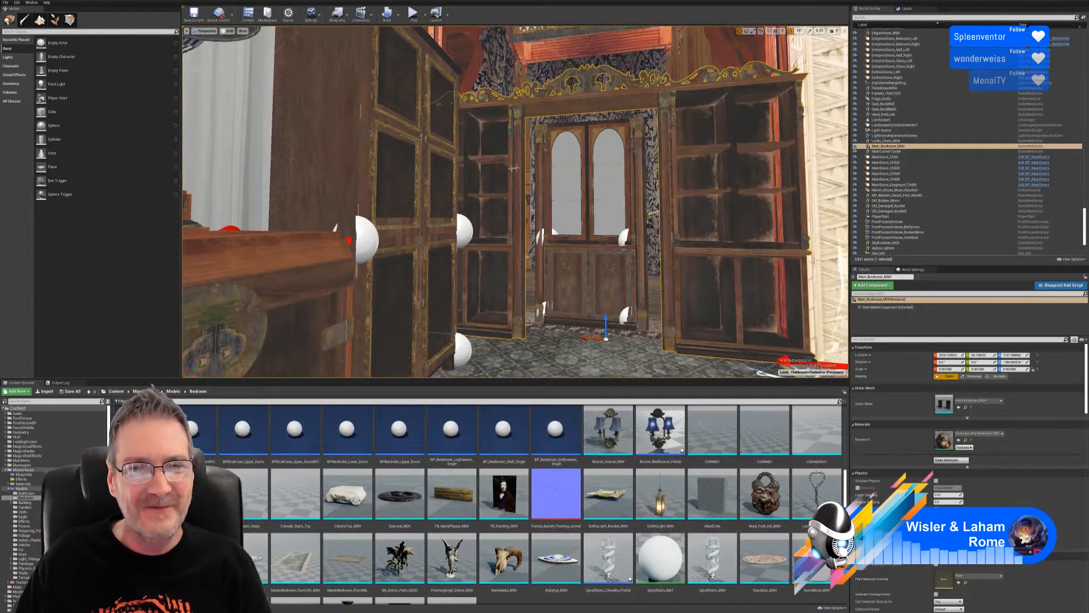
- Look over the bureau, metal double doors and angel statue, and return to the pulled-forward bookcase
{"action": "right_click_drag", "start_coordinate": [431, 232], "coordinate": [511, 213]}
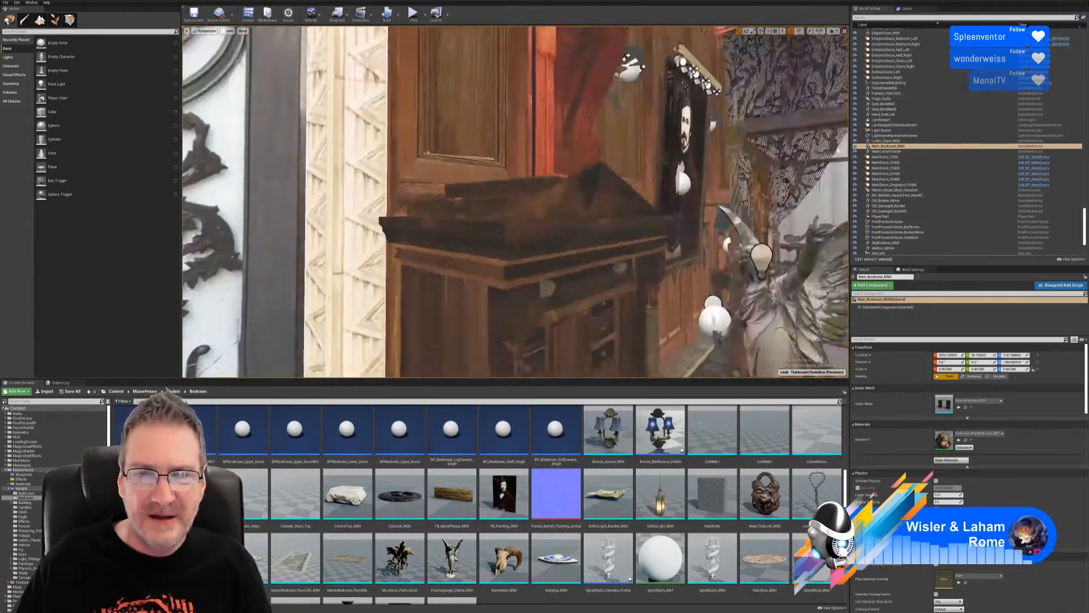
{"action": "right_click_drag", "start_coordinate": [515, 202], "coordinate": [408, 227]}
{"action": "right_click_drag", "start_coordinate": [515, 227], "coordinate": [633, 196]}
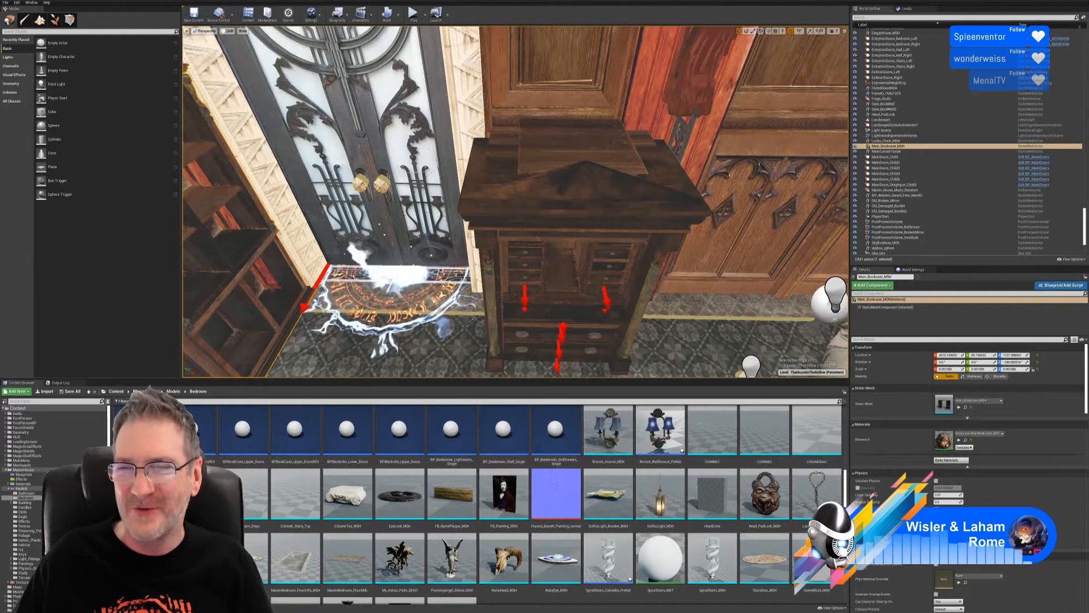
{"action": "right_click_drag", "start_coordinate": [515, 201], "coordinate": [405, 176]}
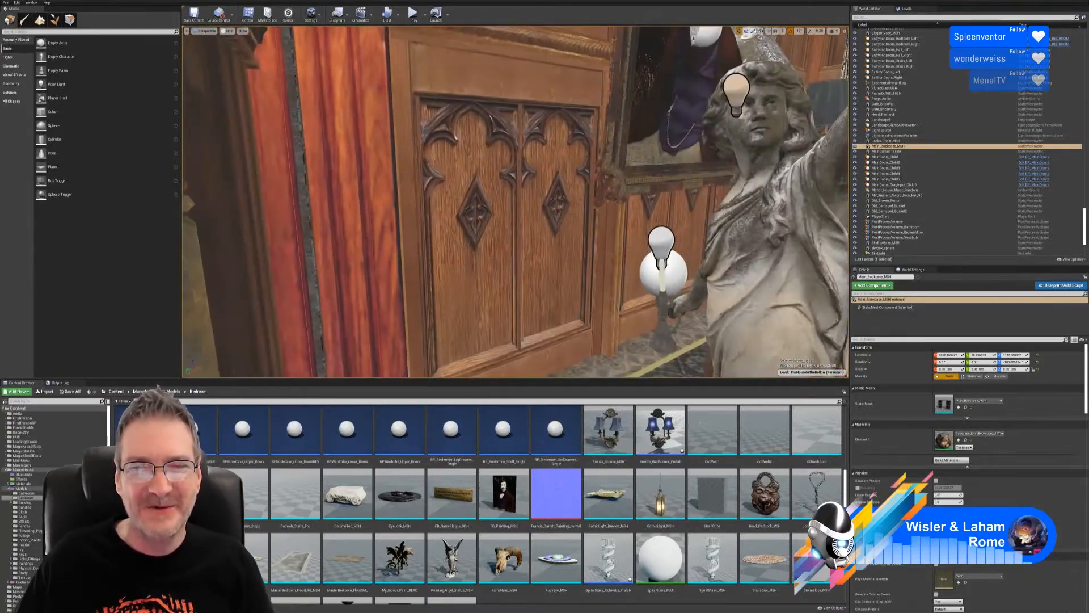
{"action": "right_click_drag", "start_coordinate": [515, 201], "coordinate": [314, 205]}
{"action": "key", "text": "w"}
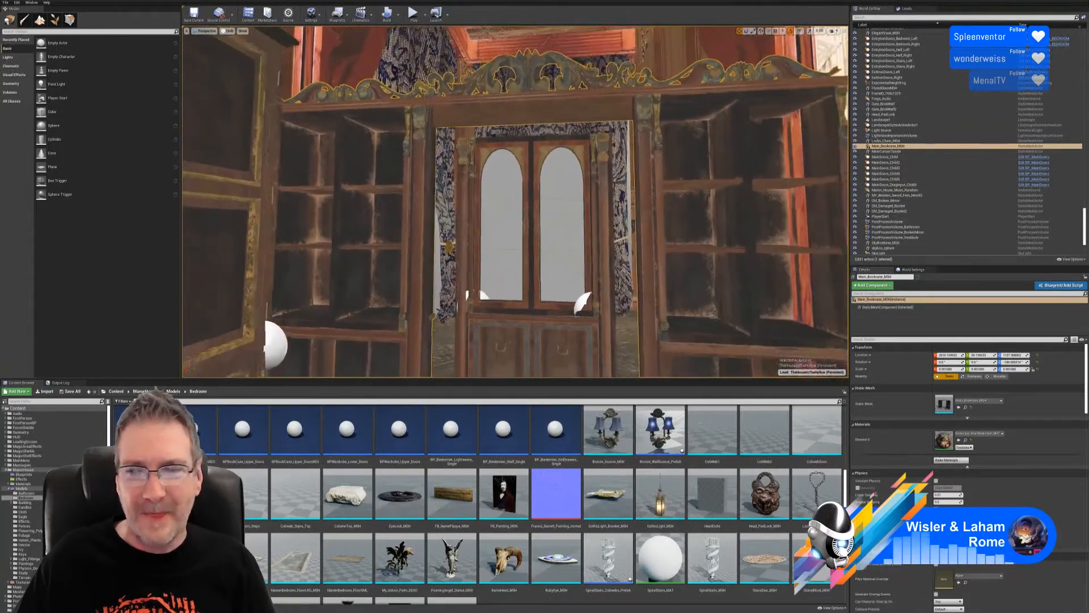
- Examine the pulled-forward bookcase's crest, side shelves and central opening against the stained-glass arch from near and far
{"action": "right_click_drag", "start_coordinate": [529, 341], "coordinate": [535, 340]}
{"action": "key", "text": "s"}
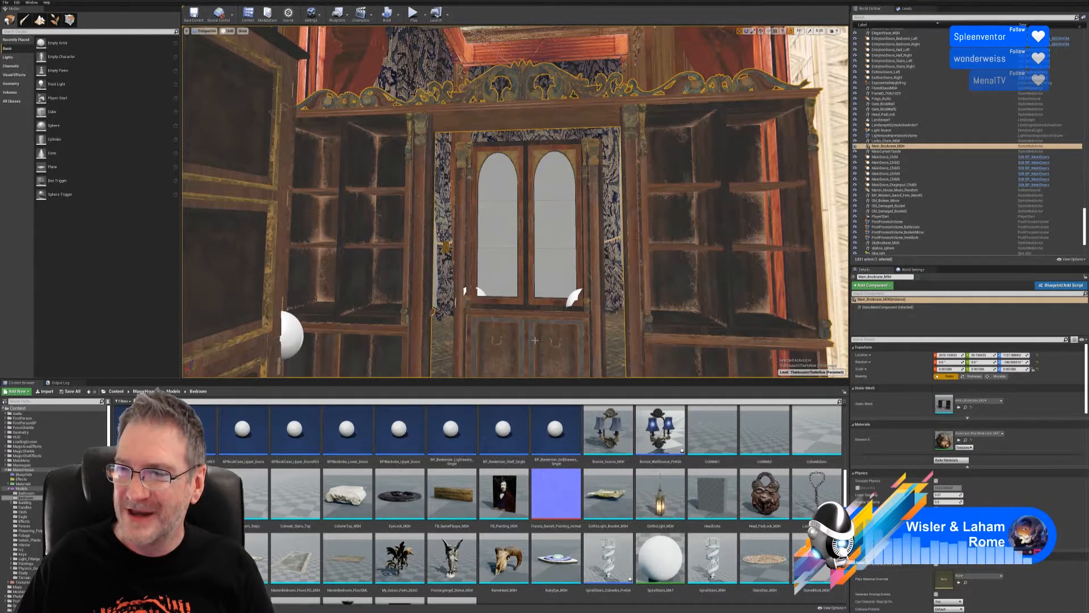
{"action": "right_click_drag", "start_coordinate": [511, 340], "coordinate": [530, 302]}
{"action": "key", "text": "s"}
{"action": "key", "text": "w"}
{"action": "key", "text": "e"}
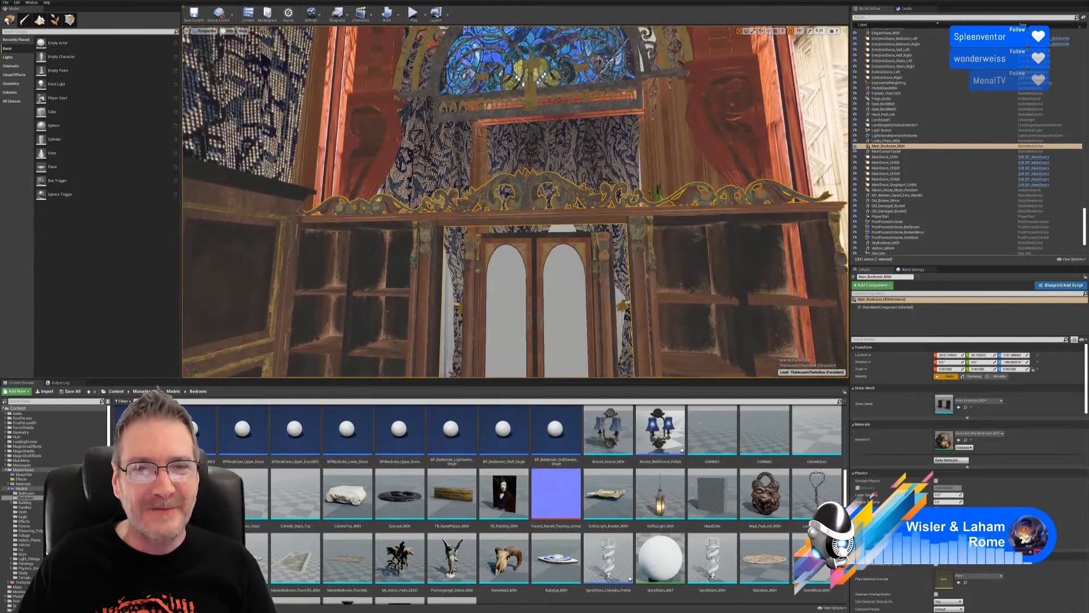
{"action": "key", "text": "s"}
{"action": "mouse_move", "coordinate": [284, 102]}
{"action": "right_mouse_down"}
{"action": "mouse_move", "coordinate": [283, 119]}
{"action": "mouse_move", "coordinate": [278, 110]}
{"action": "mouse_move", "coordinate": [256, 142]}
{"action": "mouse_move", "coordinate": [315, 166]}
{"action": "mouse_move", "coordinate": [292, 166]}
{"action": "mouse_move", "coordinate": [298, 107]}
{"action": "right_mouse_up"}
{"action": "key", "text": "s"}
{"action": "key", "text": "q"}
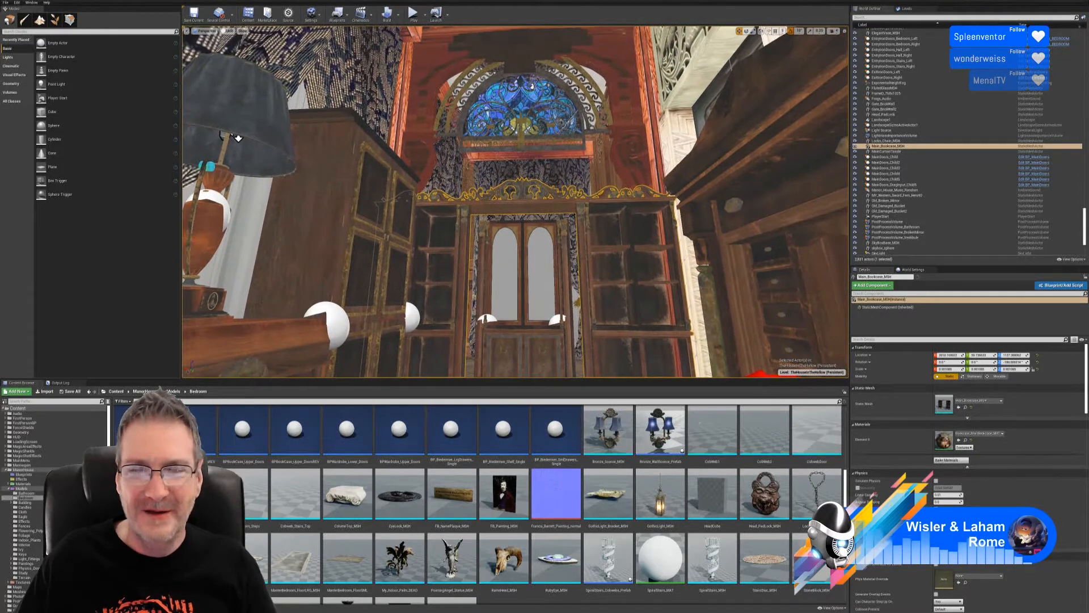
- Undo the bookcase's forward move to restore its place in the archway
{"action": "right_click_drag", "start_coordinate": [577, 277], "coordinate": [585, 311]}
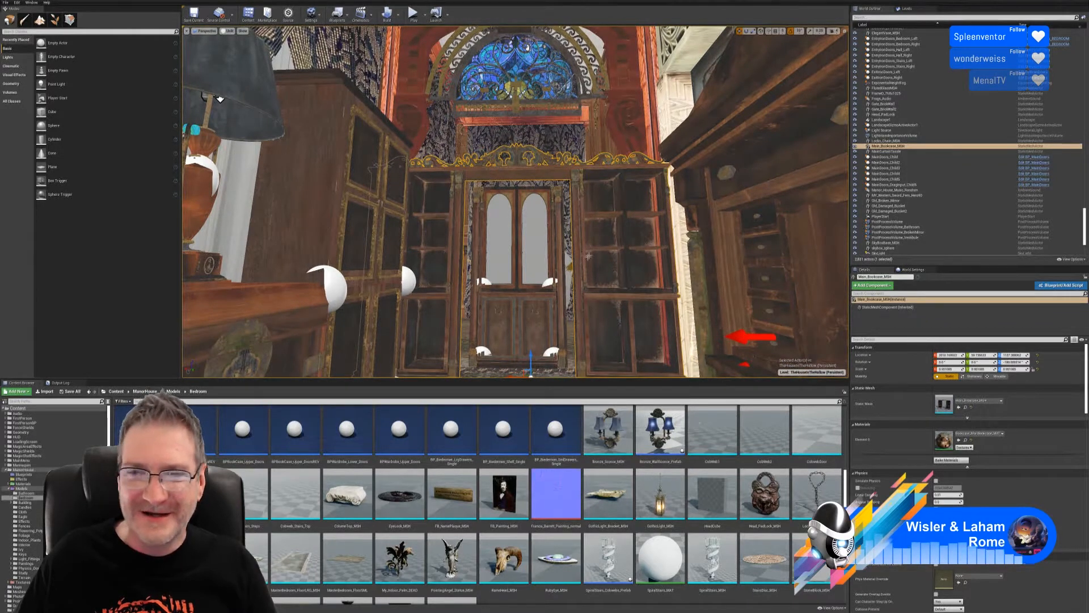
{"action": "right_click_drag", "start_coordinate": [584, 311], "coordinate": [566, 346]}
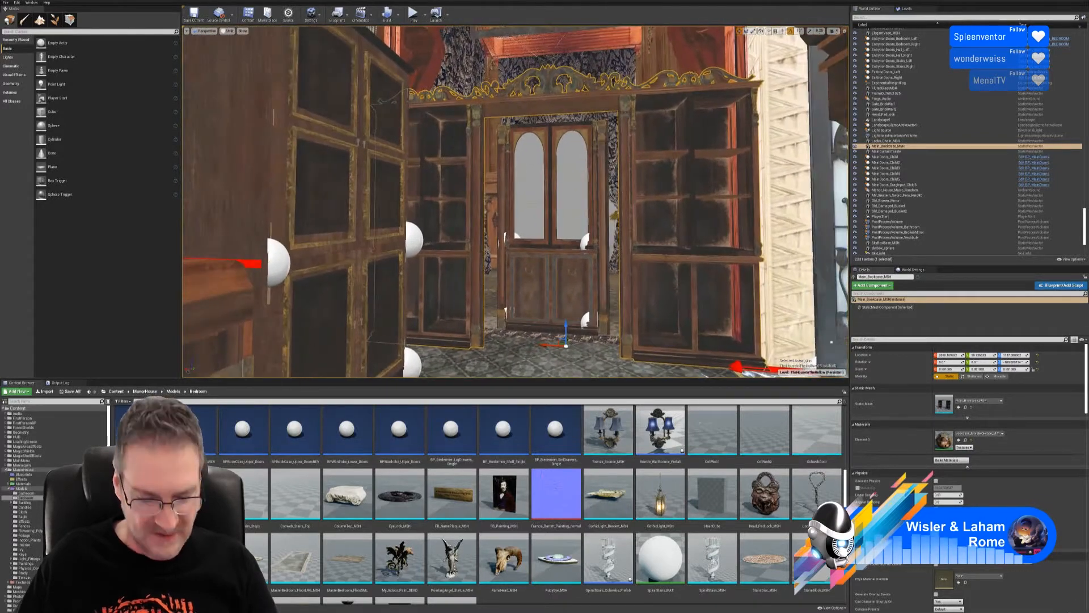
{"action": "key", "text": "ctrl+z"}
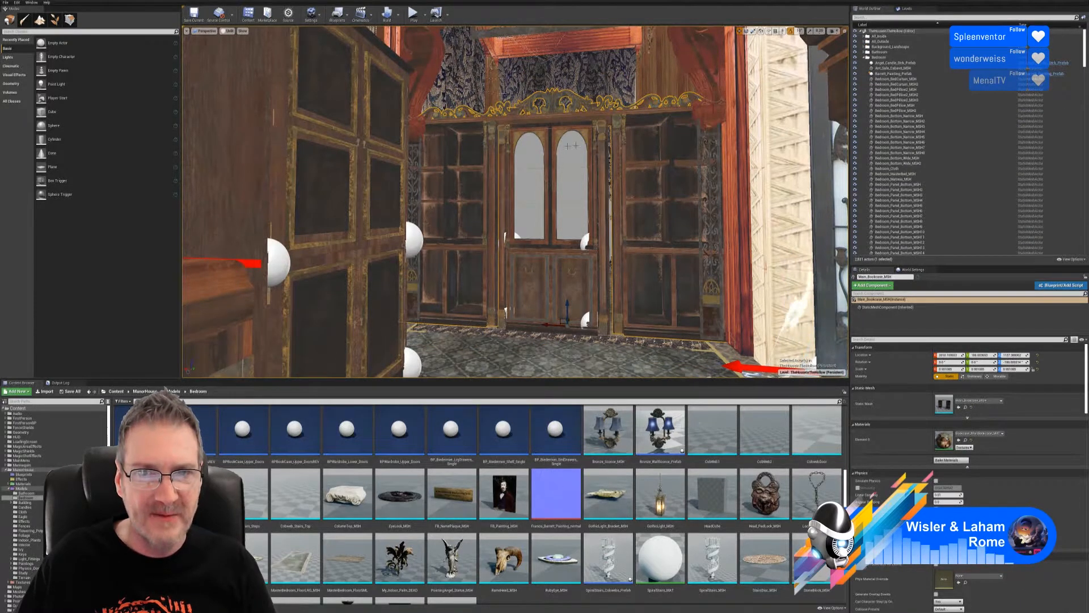
- Scale the bookcase down slightly along its width only, pulling both shelf sides in from the archway columns
{"action": "right_click_drag", "start_coordinate": [566, 345], "coordinate": [590, 335]}
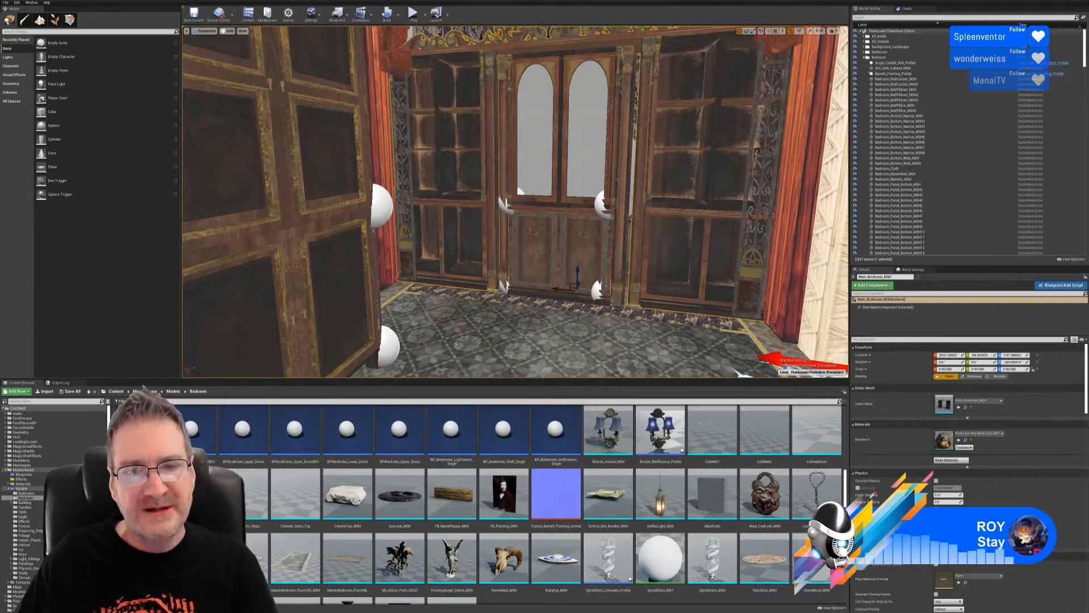
{"action": "right_click_drag", "start_coordinate": [559, 342], "coordinate": [604, 317]}
{"action": "key", "text": "w"}
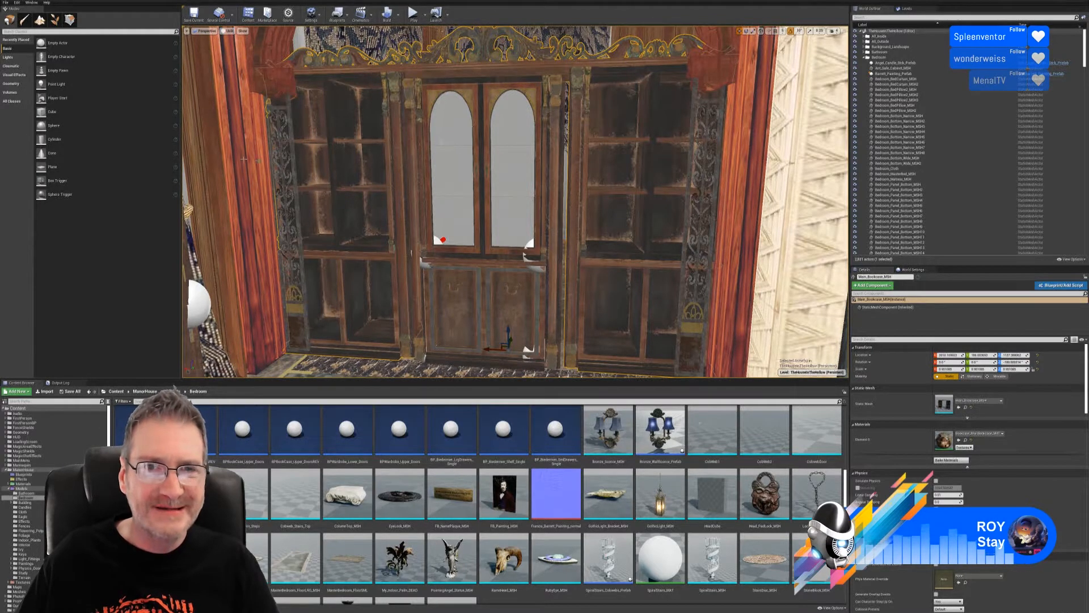
{"action": "mouse_move", "coordinate": [696, 216]}
{"action": "right_mouse_down"}
{"action": "mouse_move", "coordinate": [687, 201]}
{"action": "mouse_move", "coordinate": [683, 220]}
{"action": "right_mouse_up"}
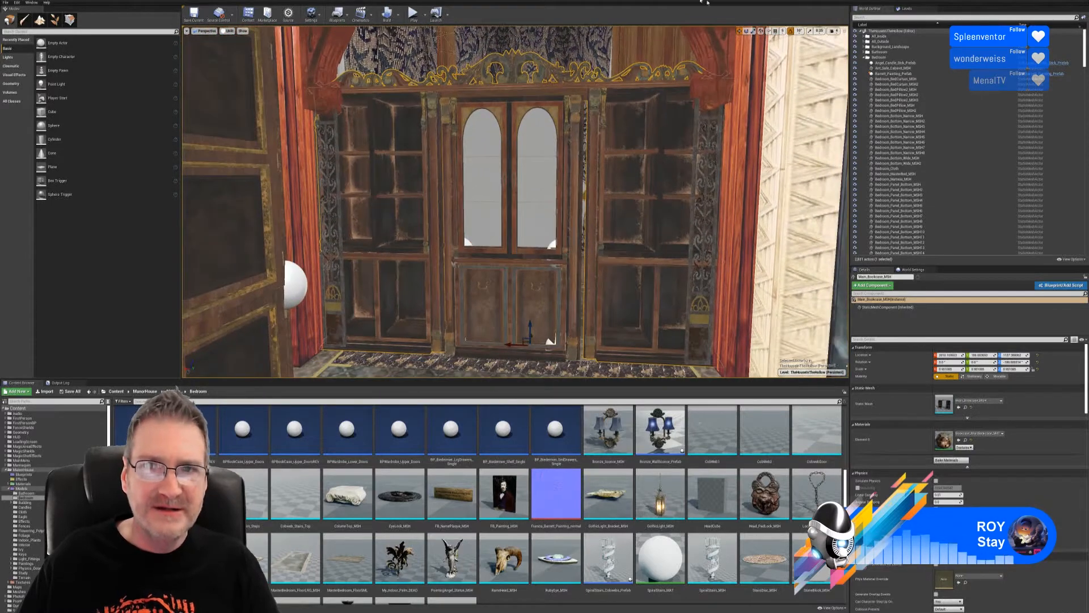
{"action": "left_click", "coordinate": [754, 32]}
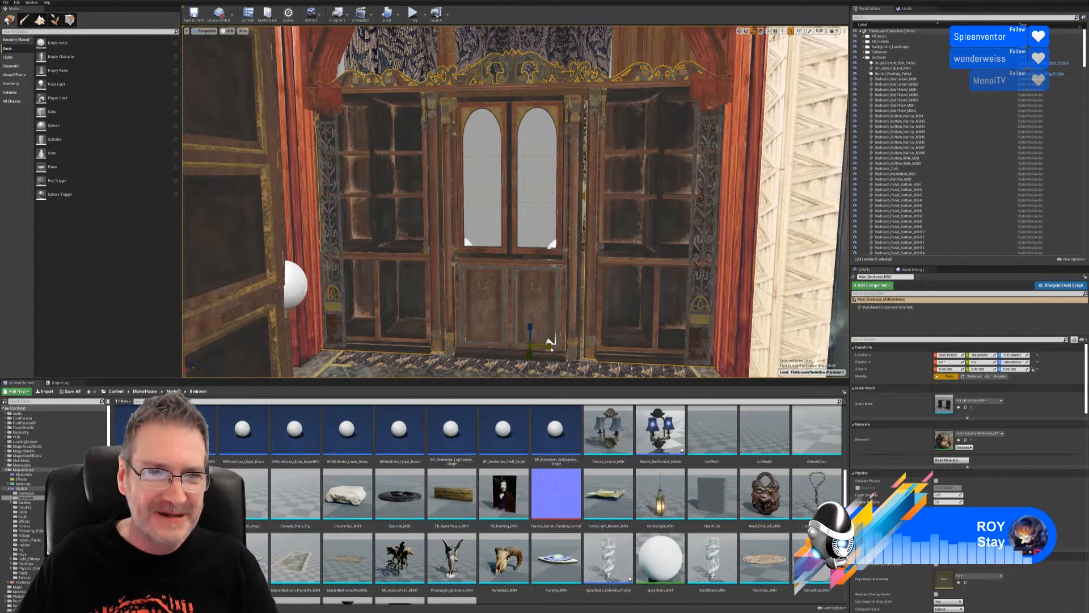
{"action": "left_click_drag", "start_coordinate": [551, 349], "coordinate": [549, 342]}
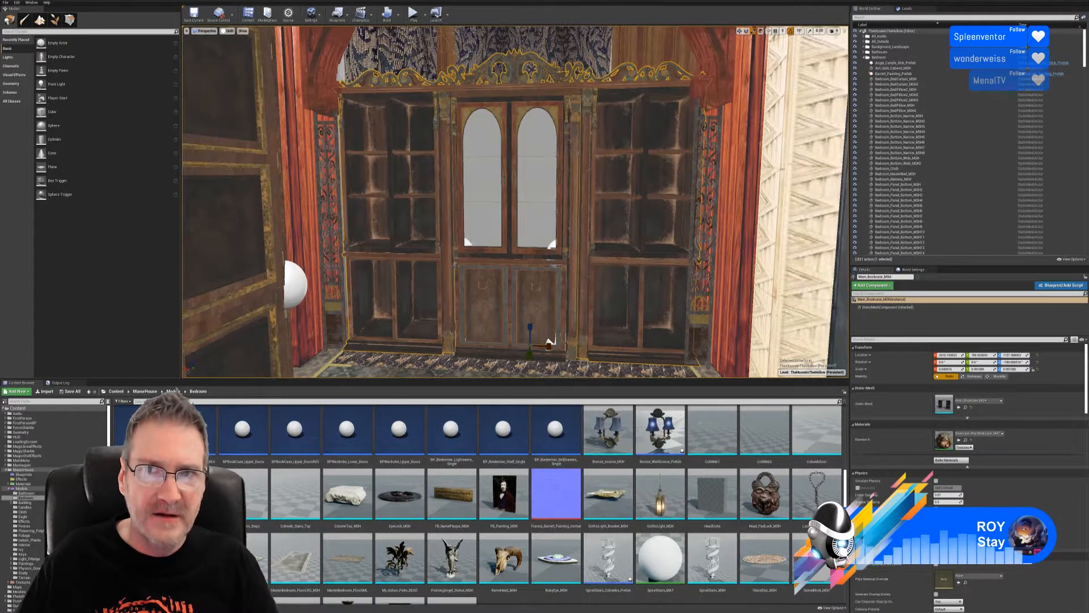
- Shift the narrowed bookcase slightly sideways along its width to adjust its position between the archway columns
{"action": "left_click", "coordinate": [739, 31]}
{"action": "right_click_drag", "start_coordinate": [684, 206], "coordinate": [653, 238]}
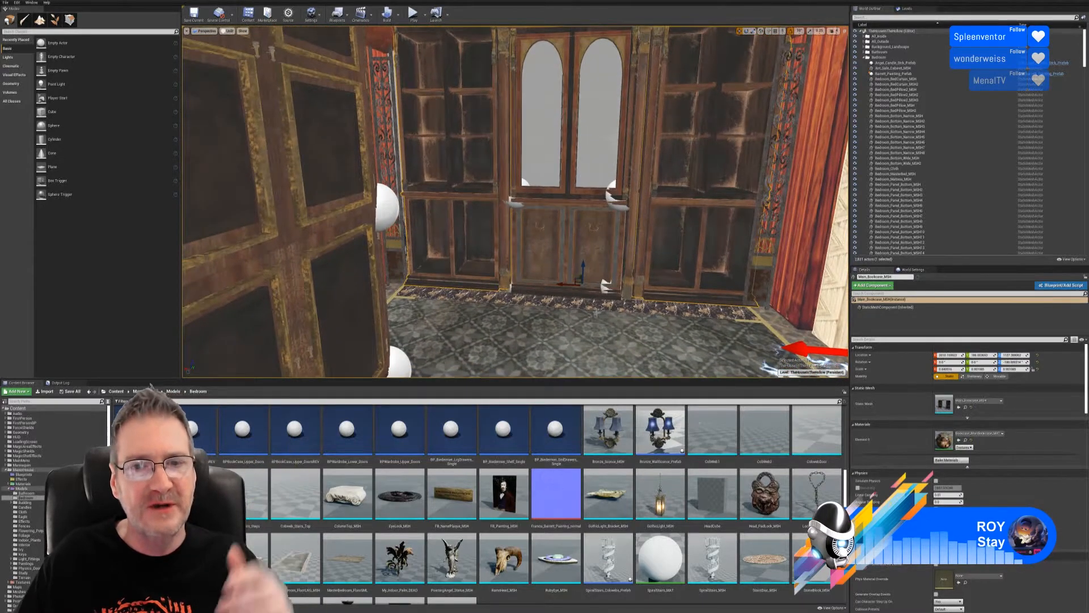
{"action": "left_click_drag", "start_coordinate": [562, 282], "coordinate": [557, 282]}
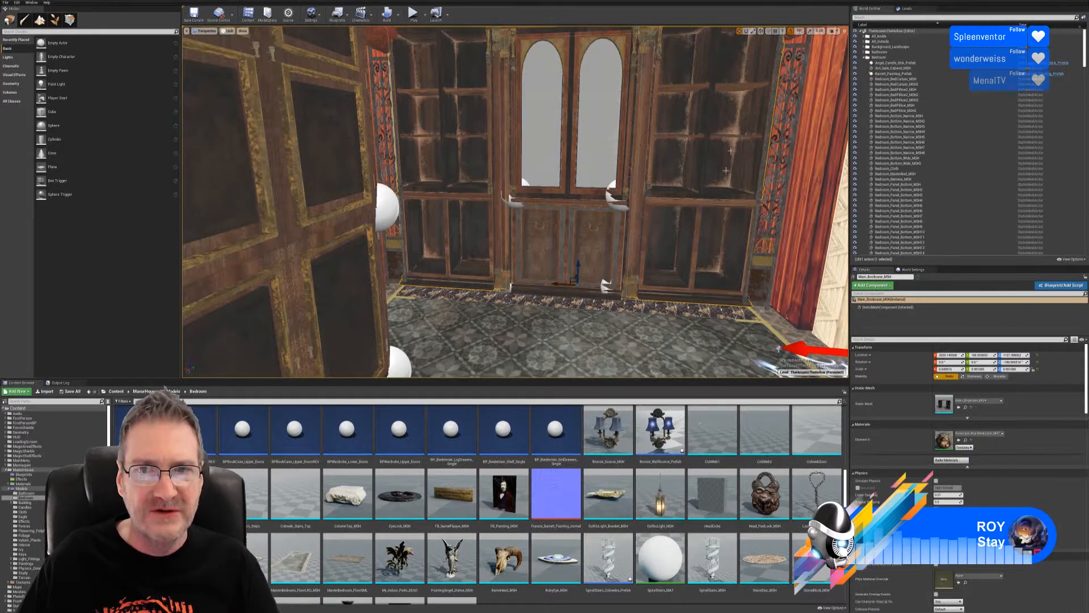
{"action": "right_click_drag", "start_coordinate": [730, 150], "coordinate": [667, 303]}
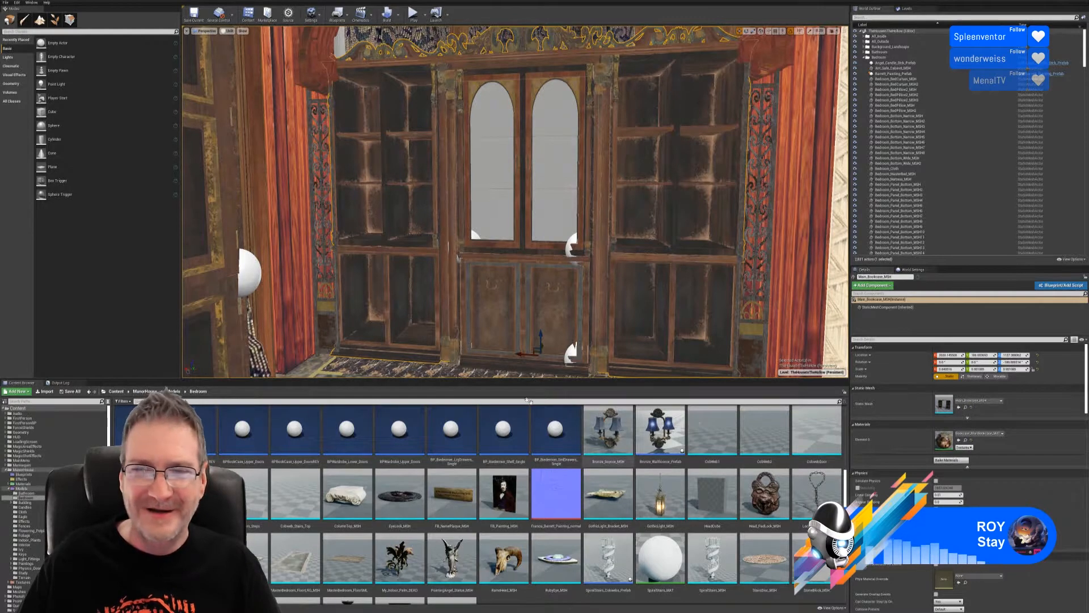
- Examine the narrowed bookcase's front, base and floor trim against the archway columns and the central door handles
{"action": "key", "text": "f"}
{"action": "right_click_drag", "start_coordinate": [515, 201], "coordinate": [497, 176]}
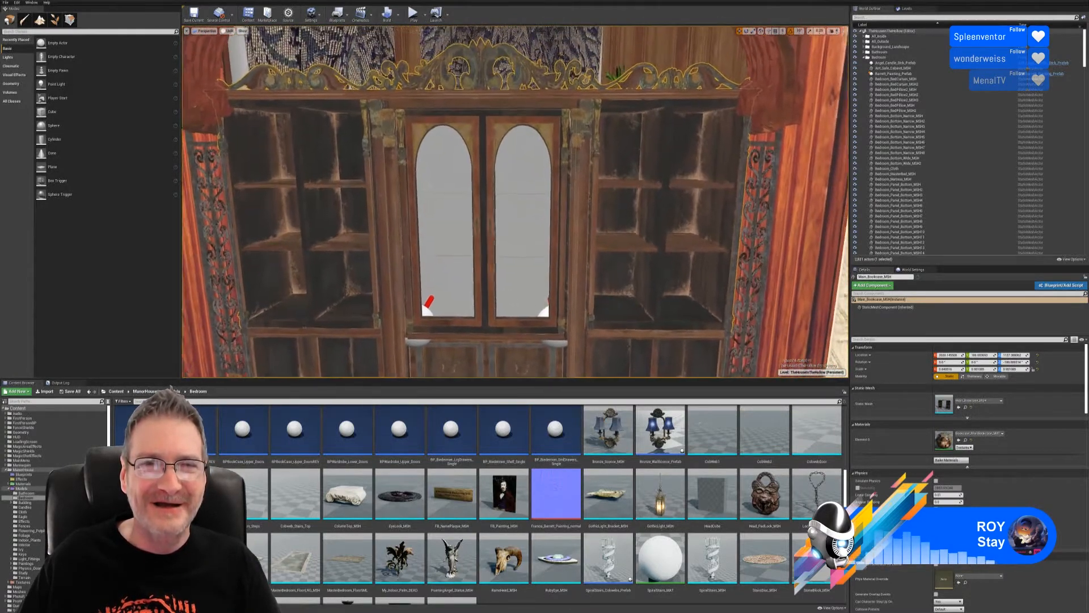
{"action": "mouse_move", "coordinate": [496, 176]}
{"action": "left_mouse_down"}
{"action": "mouse_move", "coordinate": [496, 144]}
{"action": "mouse_move", "coordinate": [508, 145]}
{"action": "mouse_move", "coordinate": [508, 184]}
{"action": "left_mouse_up"}
{"action": "middle_click_drag", "start_coordinate": [508, 185], "coordinate": [488, 245]}
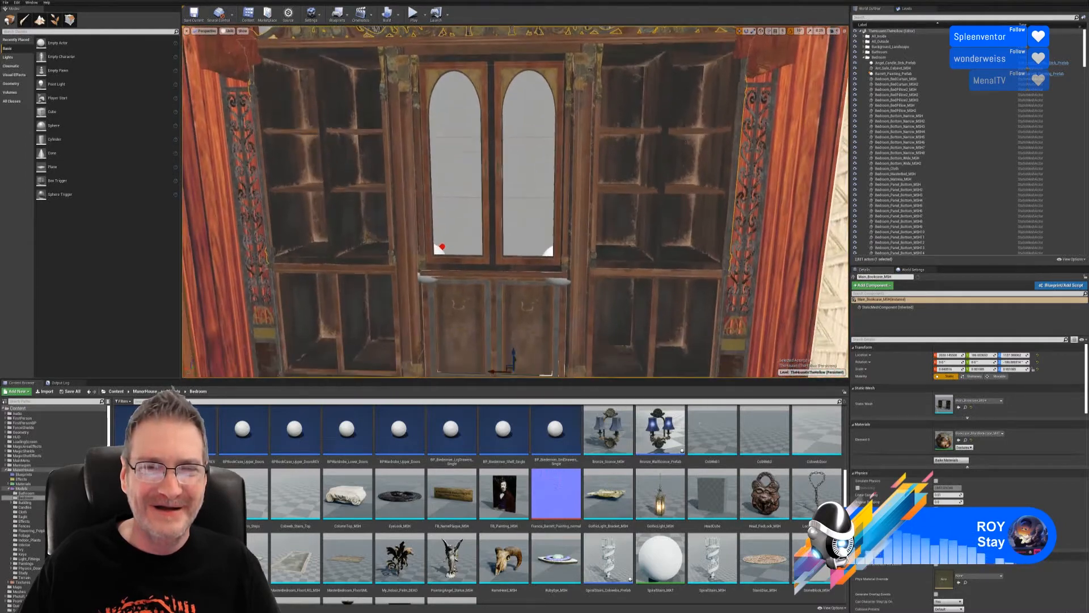
{"action": "right_click_drag", "start_coordinate": [634, 333], "coordinate": [670, 369]}
{"action": "right_click_drag", "start_coordinate": [515, 202], "coordinate": [579, 256]}
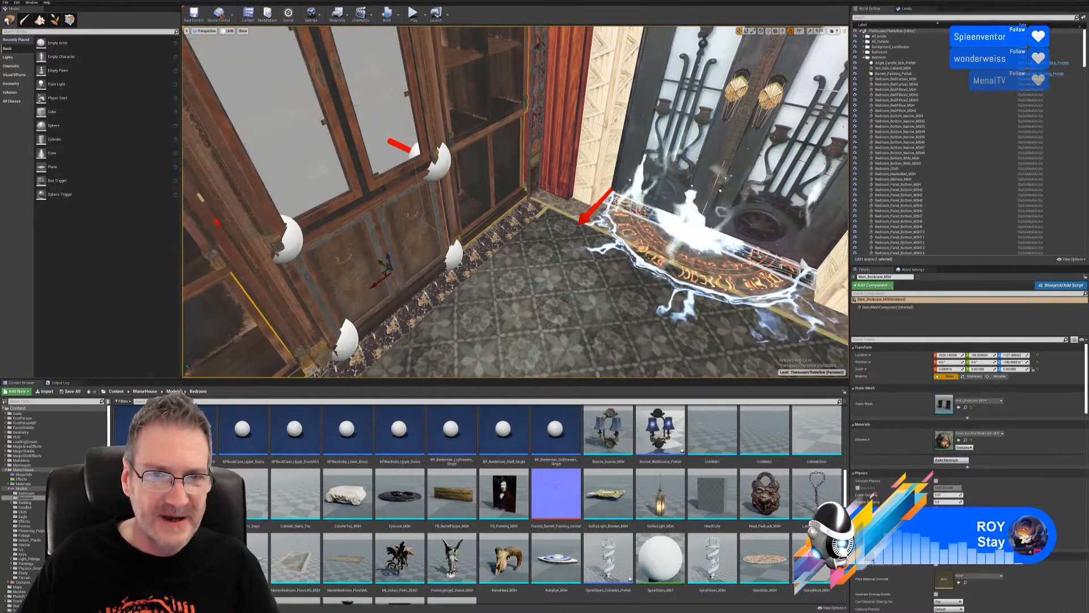
{"action": "right_click_drag", "start_coordinate": [539, 227], "coordinate": [505, 224]}
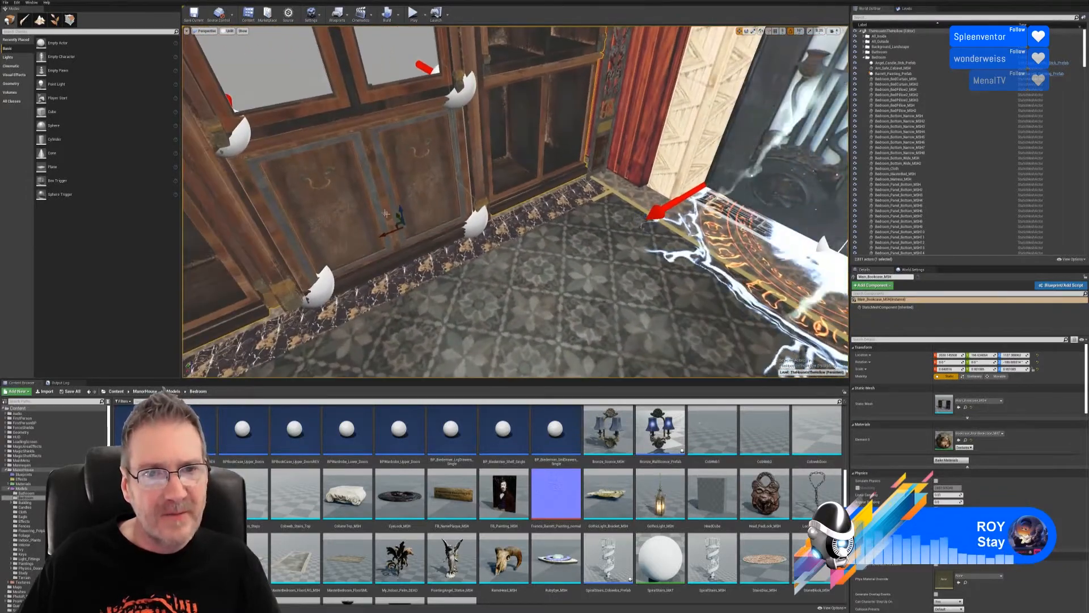
{"action": "right_click_drag", "start_coordinate": [386, 214], "coordinate": [406, 217]}
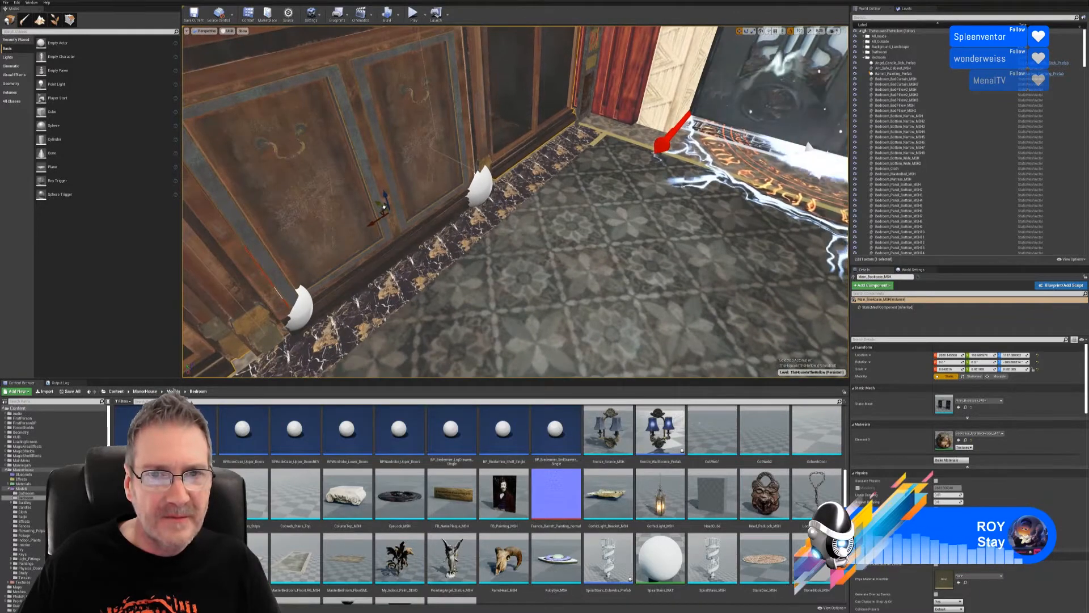
{"action": "right_click_drag", "start_coordinate": [511, 227], "coordinate": [485, 202]}
{"action": "right_click_drag", "start_coordinate": [494, 256], "coordinate": [487, 256]}
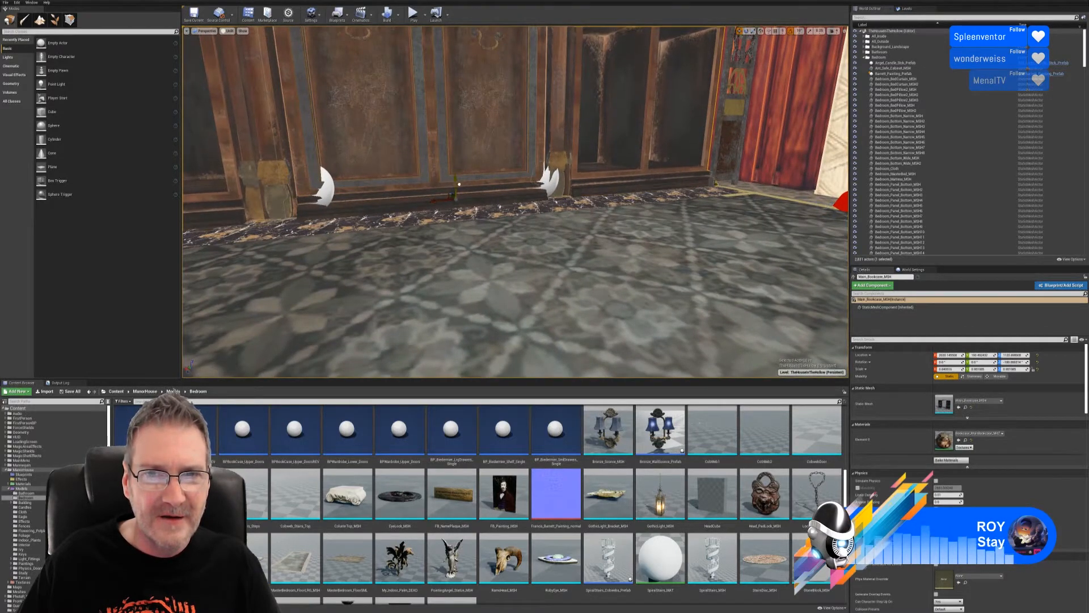
{"action": "right_click_drag", "start_coordinate": [486, 256], "coordinate": [451, 193]}
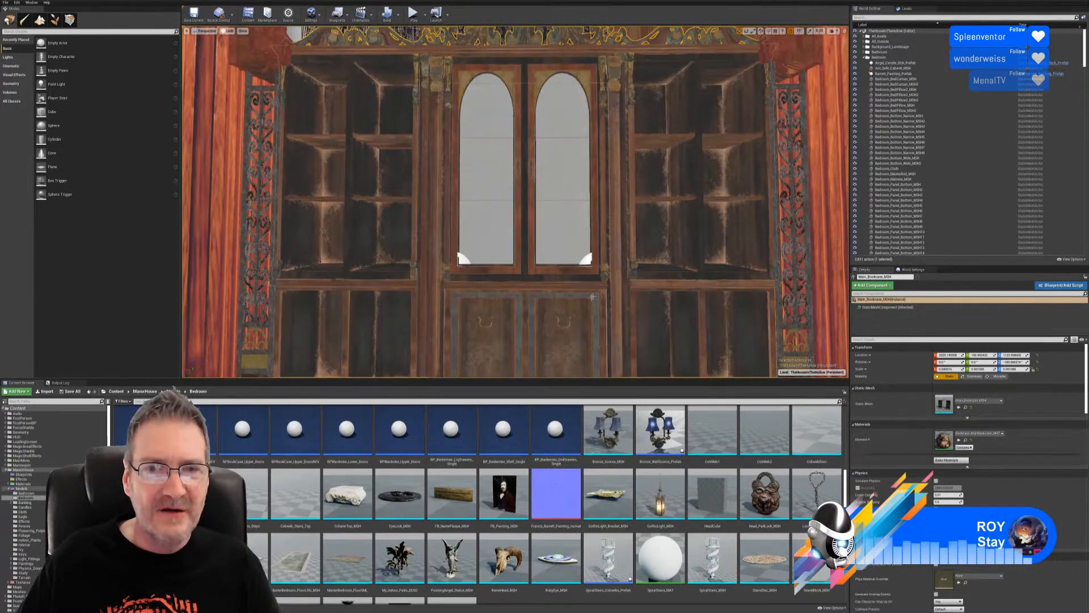
- Select the BookCase_MainDoor_DragInput assembly and examine how its upper and lower doors fit the bookcase's central opening
{"action": "left_click", "coordinate": [557, 285]}
{"action": "key", "text": "f"}
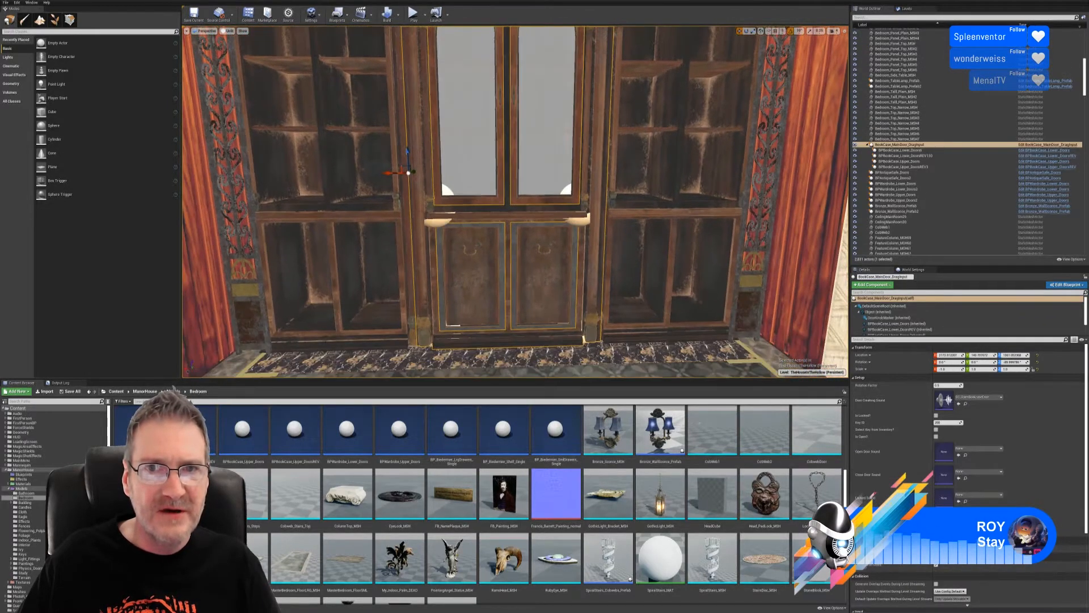
{"action": "right_click_drag", "start_coordinate": [558, 286], "coordinate": [629, 375]}
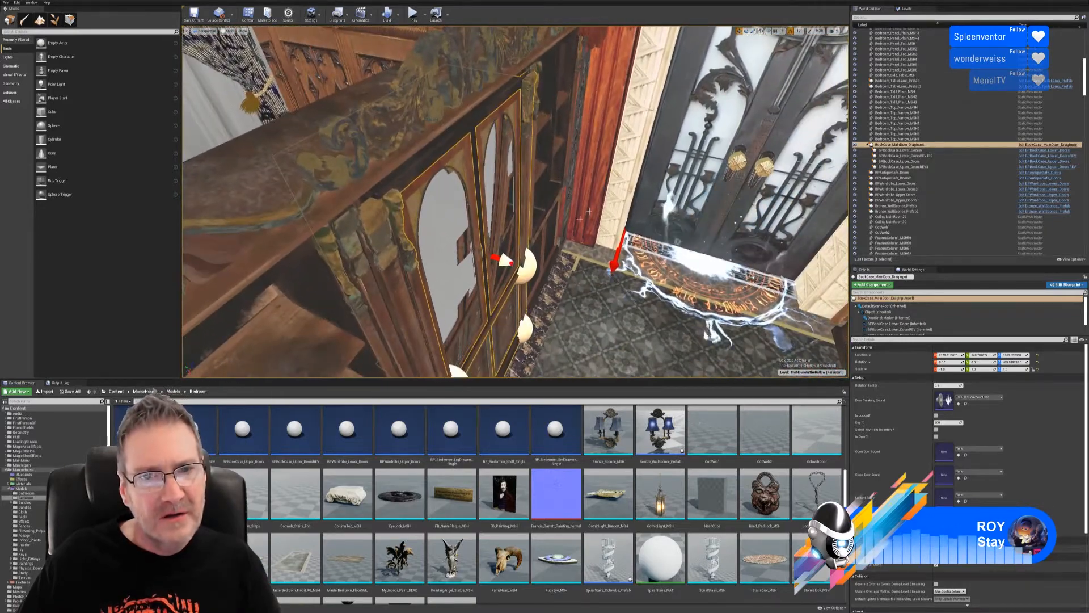
{"action": "right_click_drag", "start_coordinate": [515, 202], "coordinate": [553, 255]}
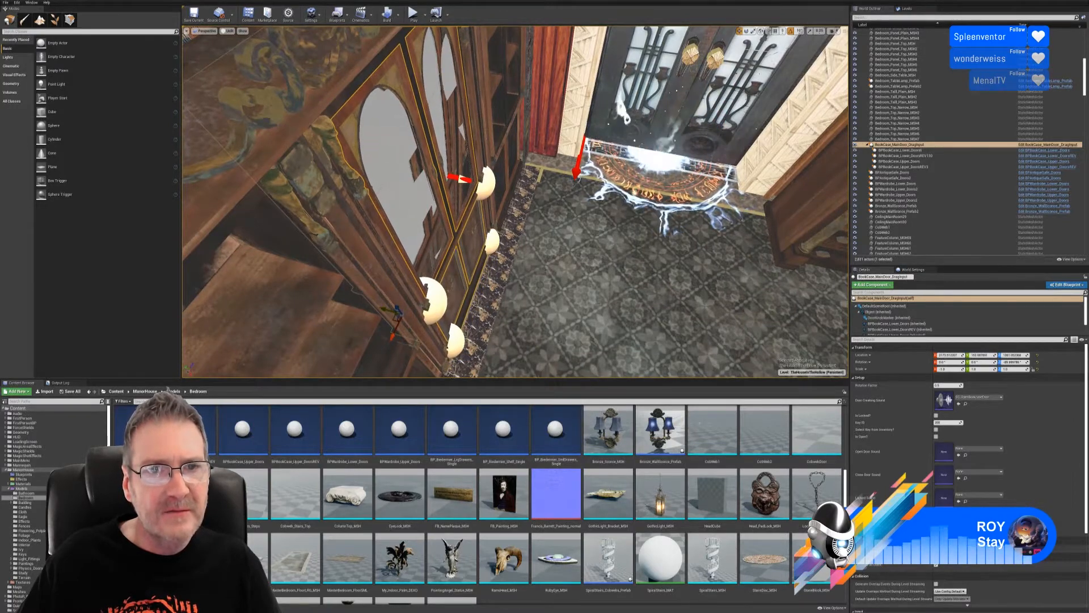
{"action": "right_click_drag", "start_coordinate": [515, 202], "coordinate": [420, 173]}
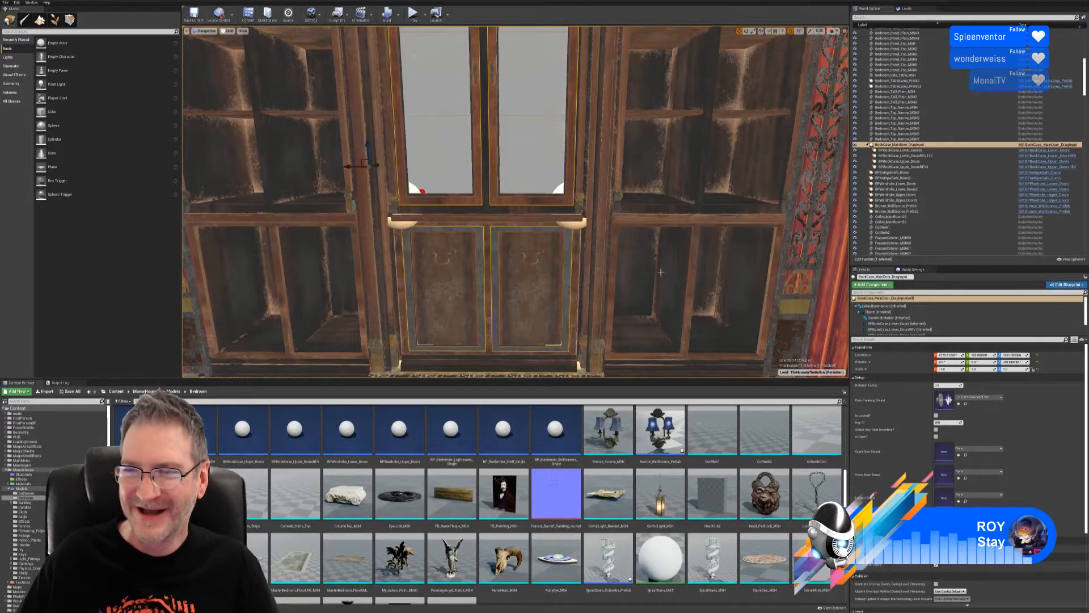
{"action": "middle_click_drag", "start_coordinate": [515, 202], "coordinate": [509, 187]}
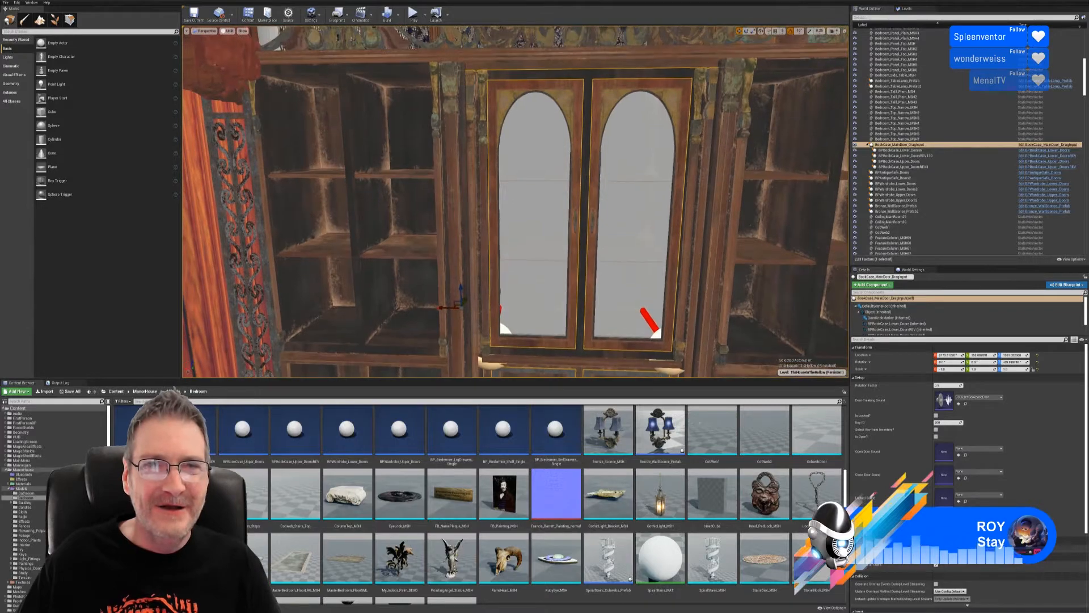
{"action": "middle_click_drag", "start_coordinate": [515, 201], "coordinate": [515, 298]}
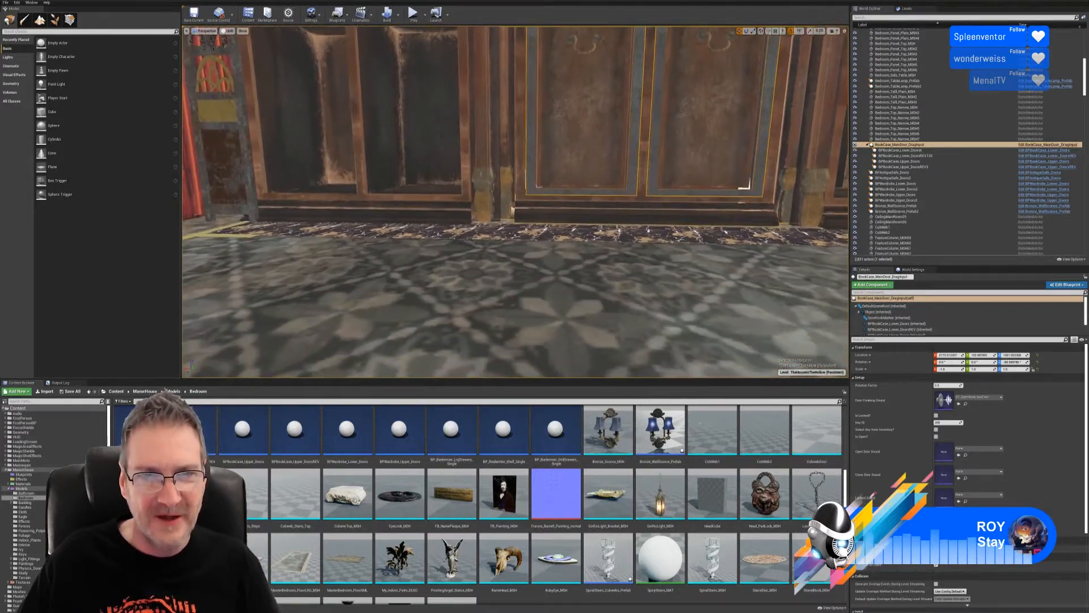
{"action": "left_click_drag", "start_coordinate": [515, 202], "coordinate": [515, 144]}
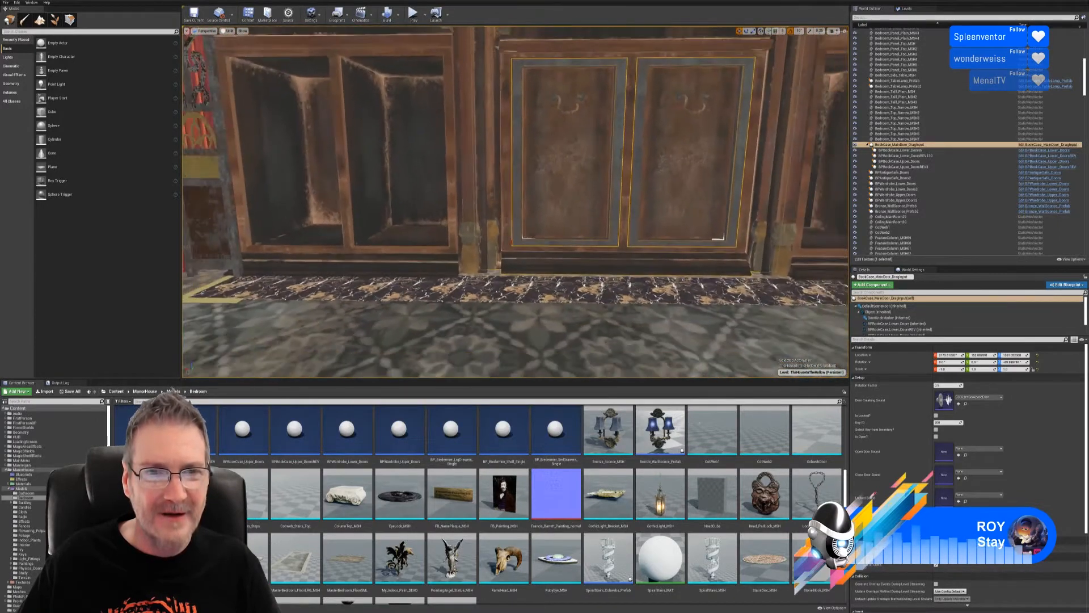
{"action": "middle_click_drag", "start_coordinate": [515, 201], "coordinate": [484, 139]}
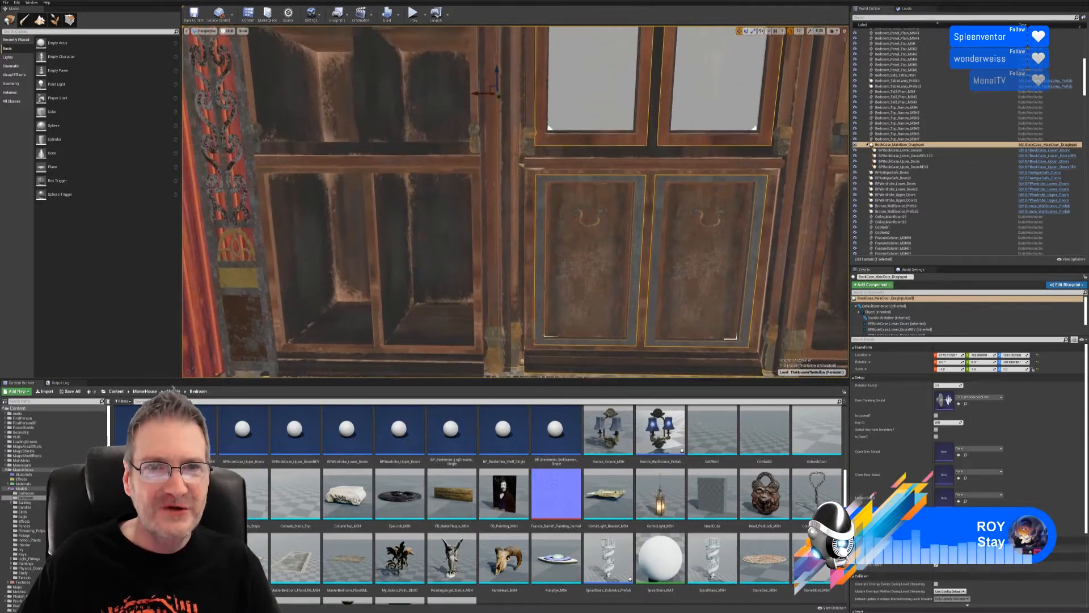
{"action": "middle_click_drag", "start_coordinate": [515, 202], "coordinate": [742, 226]}
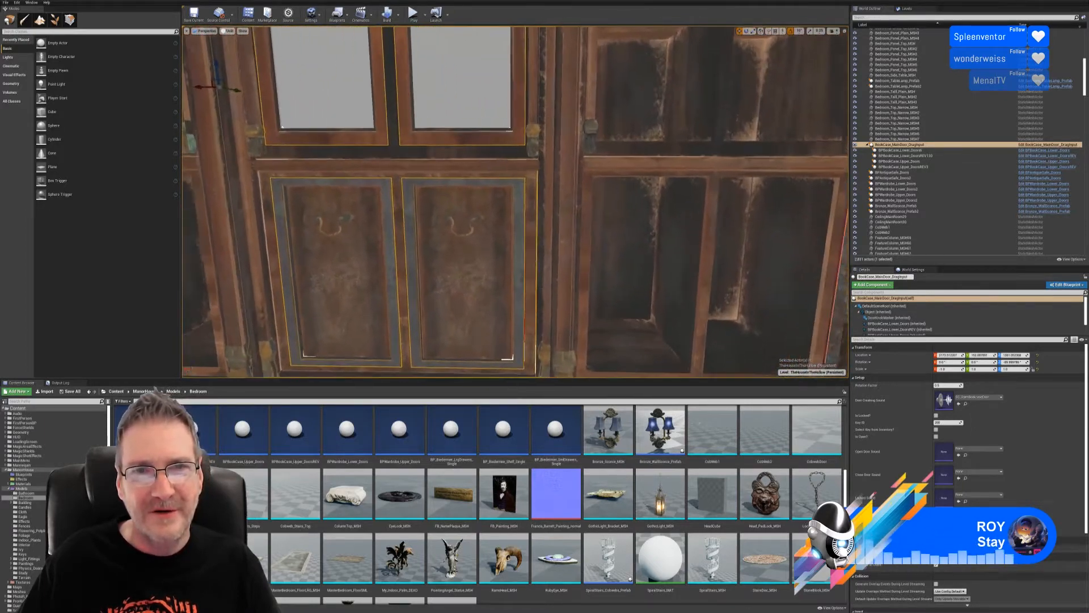
{"action": "middle_click_drag", "start_coordinate": [515, 201], "coordinate": [500, 68]}
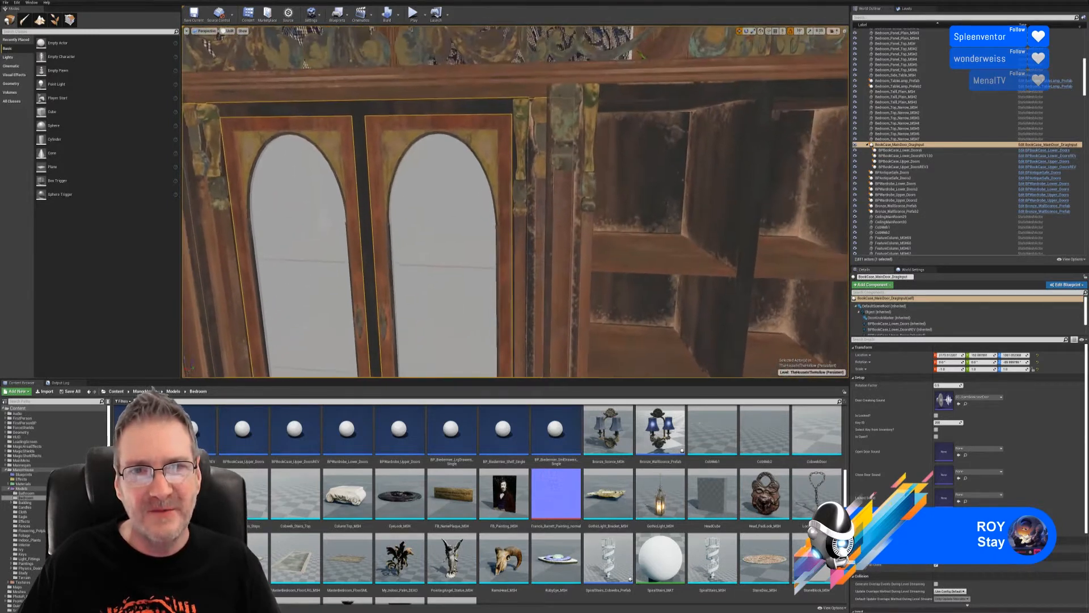
{"action": "middle_click_drag", "start_coordinate": [516, 202], "coordinate": [532, 172]}
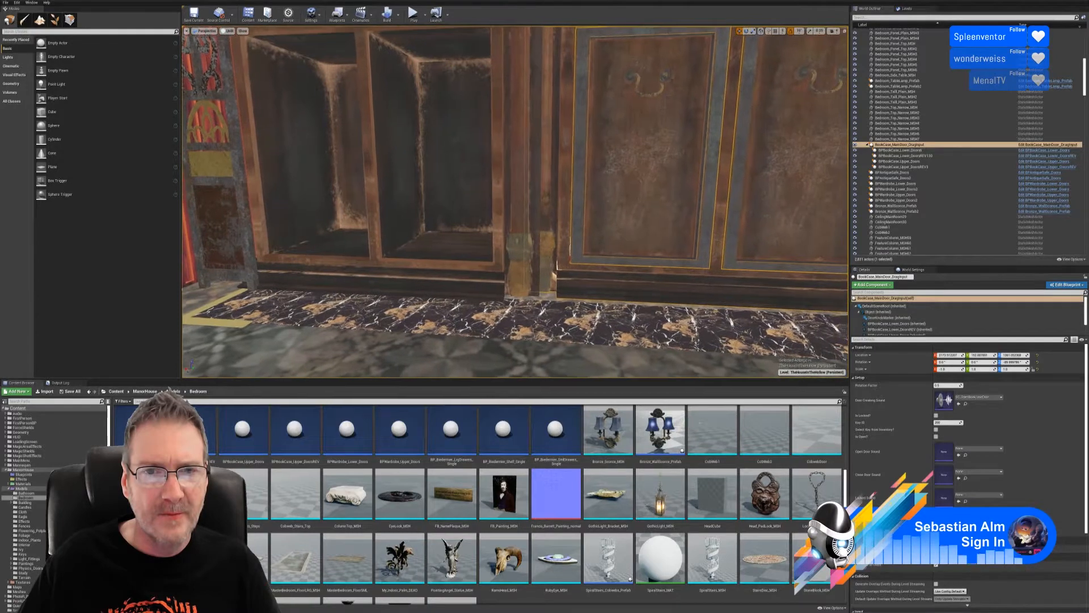
- Shift the main door assembly sideways along its width to line its left edge up with the opening's left column
{"action": "right_click_drag", "start_coordinate": [516, 201], "coordinate": [549, 119]}
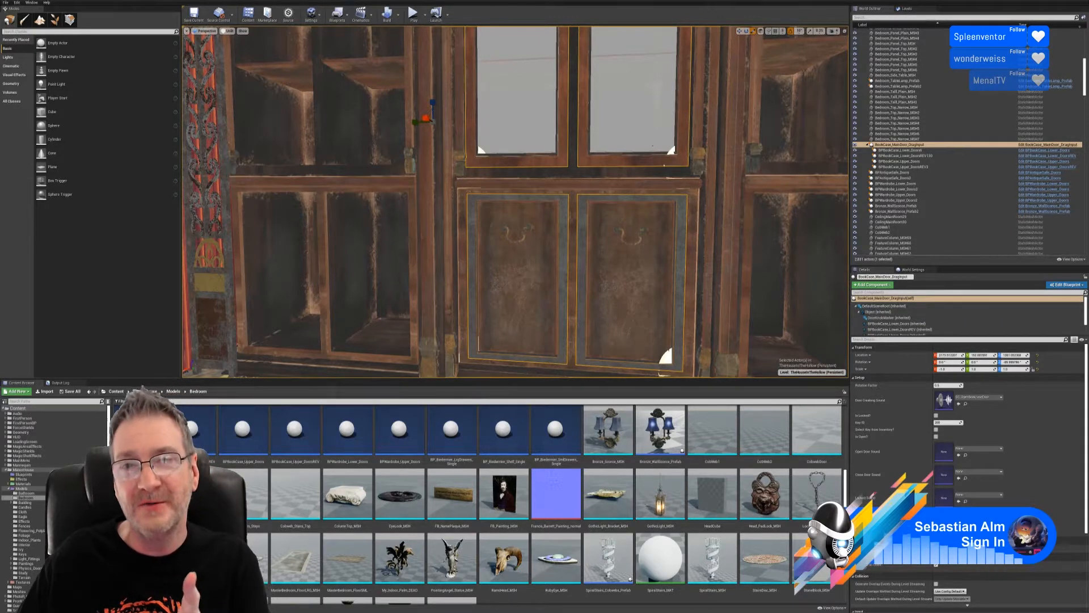
{"action": "right_click_drag", "start_coordinate": [515, 201], "coordinate": [539, 189]}
{"action": "right_click_drag", "start_coordinate": [378, 164], "coordinate": [370, 157]}
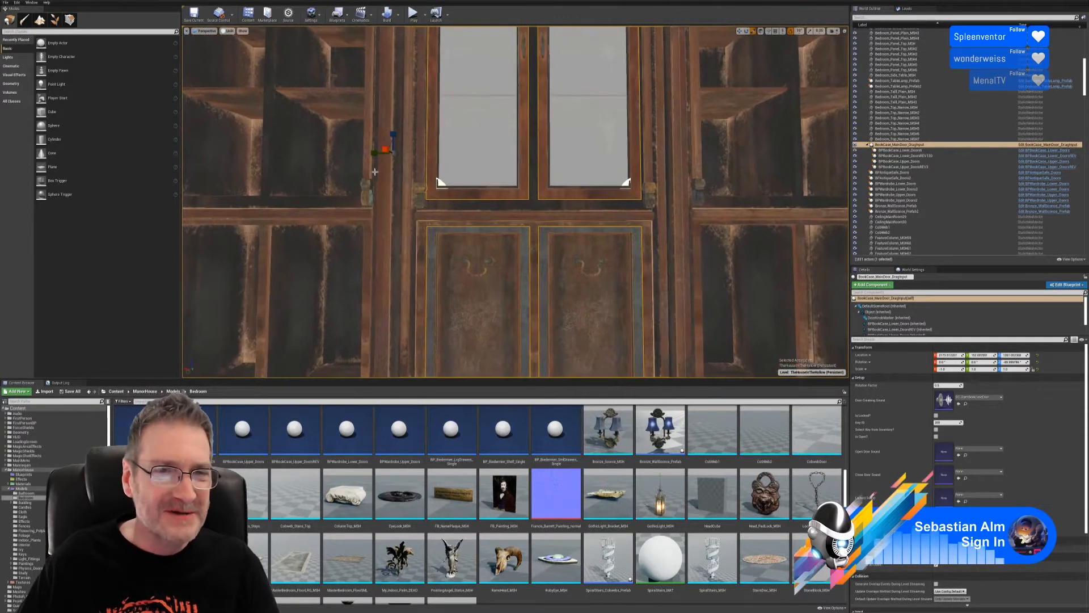
{"action": "left_click", "coordinate": [739, 30]}
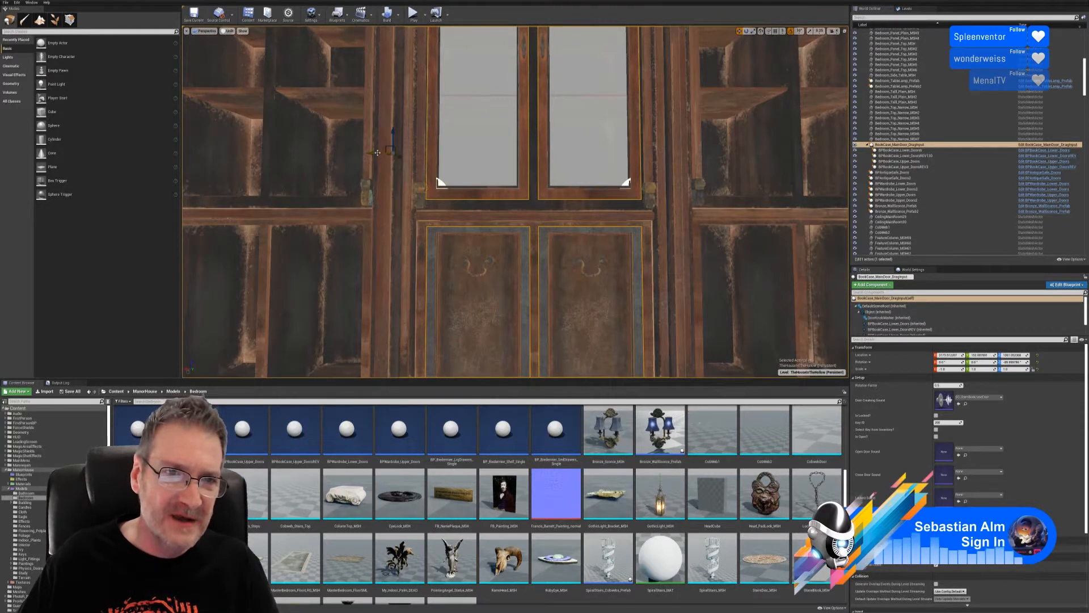
{"action": "left_click_drag", "start_coordinate": [379, 153], "coordinate": [390, 183]}
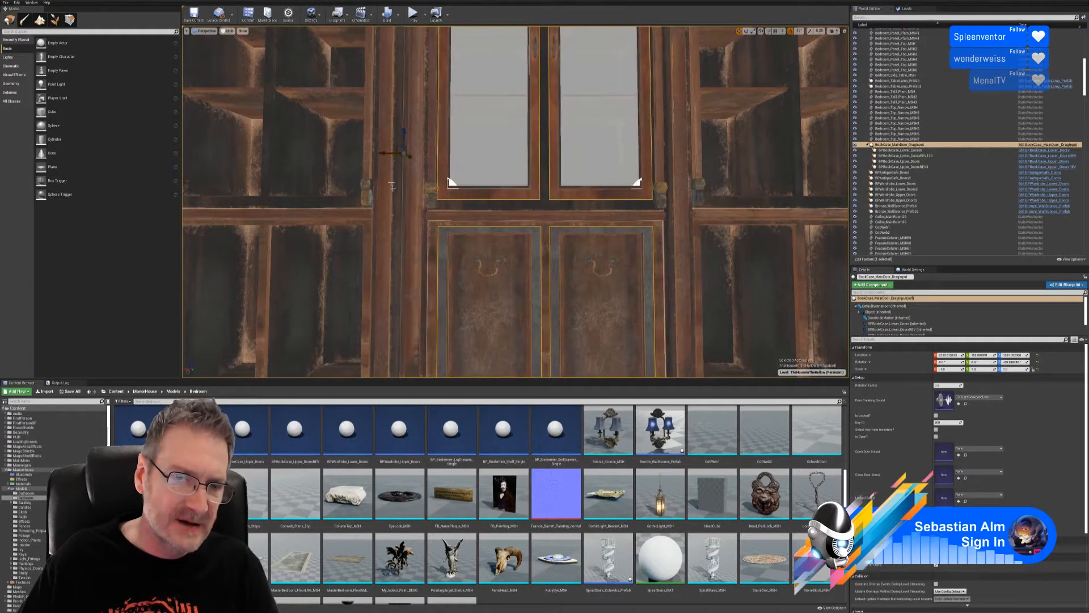
{"action": "right_click_drag", "start_coordinate": [390, 183], "coordinate": [309, 233]}
{"action": "key", "text": "w"}
{"action": "key", "text": "w"}
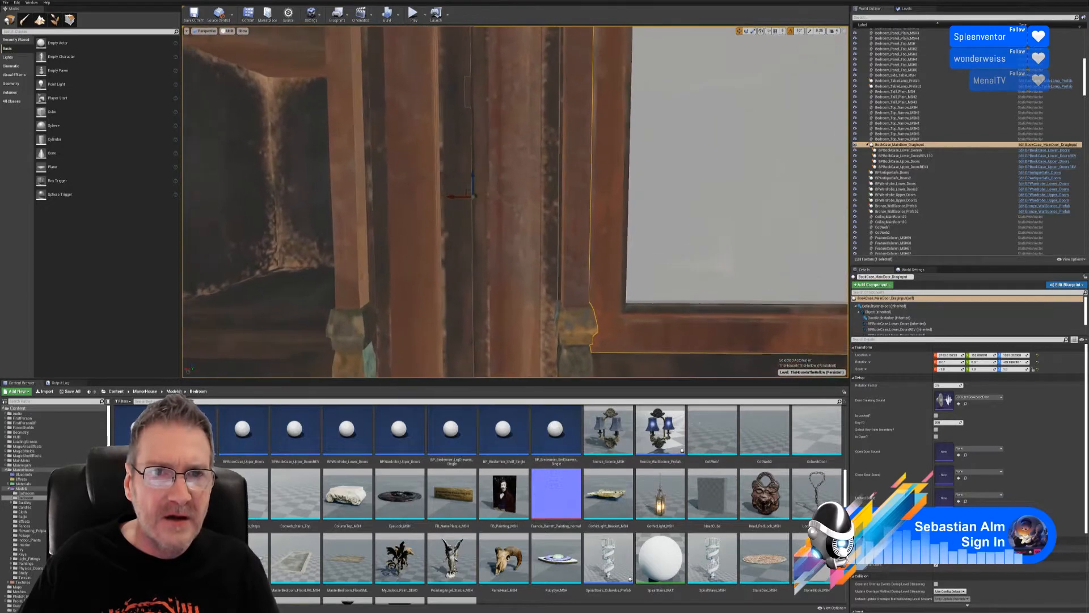
{"action": "left_click_drag", "start_coordinate": [456, 199], "coordinate": [460, 295]}
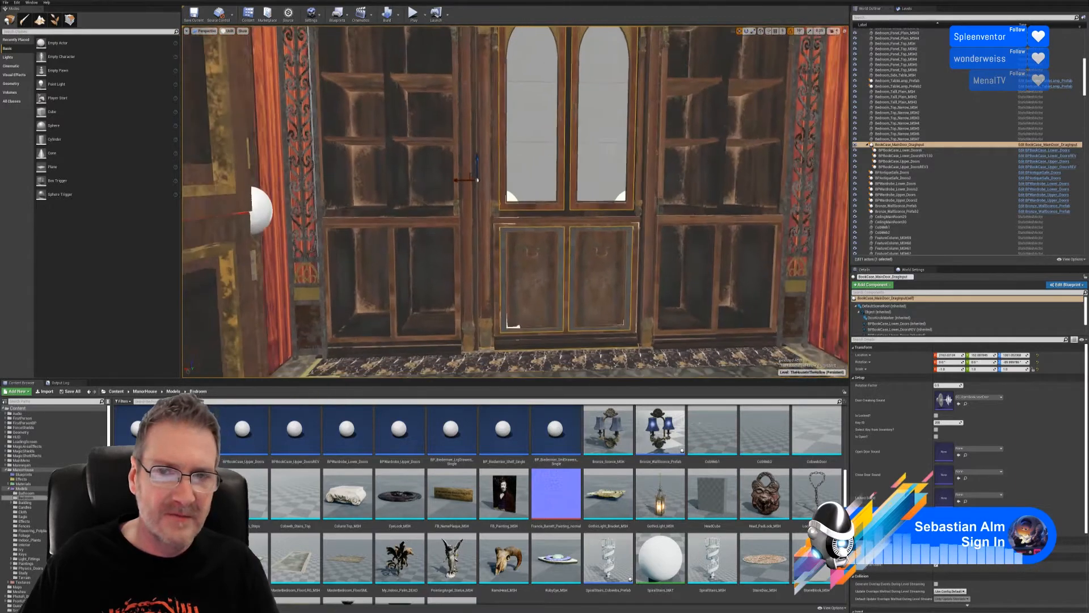
- Scale the main door assembly down along its width only, pulling its right edge in from the opening's right column
{"action": "mouse_move", "coordinate": [618, 117]}
{"action": "middle_mouse_down"}
{"action": "mouse_move", "coordinate": [671, 106]}
{"action": "mouse_move", "coordinate": [609, 117]}
{"action": "middle_mouse_up"}
{"action": "scroll", "coordinate": [618, 117], "scroll_direction": "up", "scroll_amount": 1}
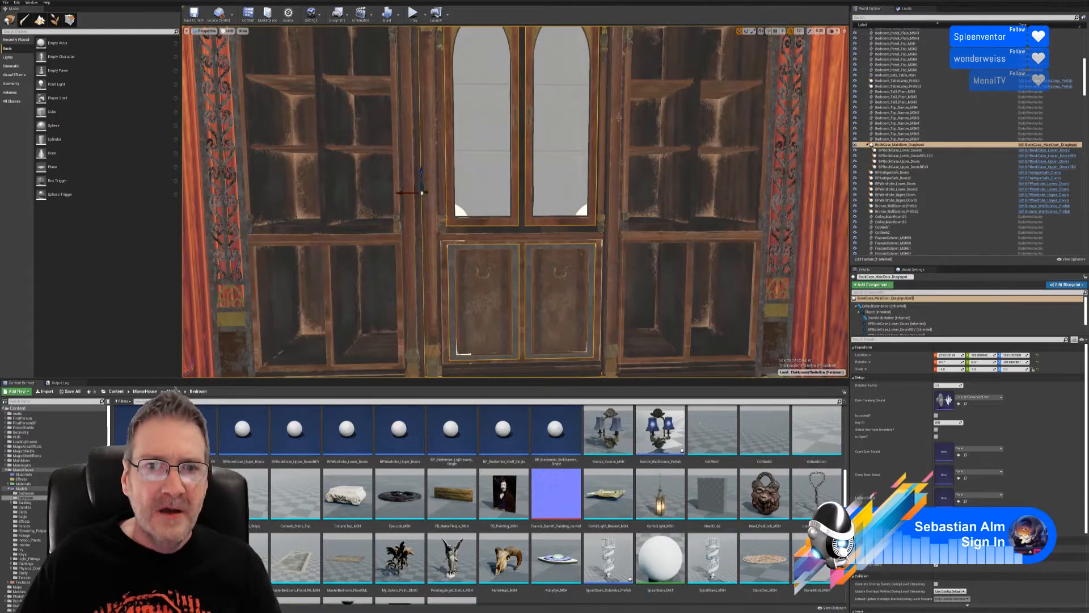
{"action": "mouse_move", "coordinate": [693, 156]}
{"action": "right_mouse_down"}
{"action": "mouse_move", "coordinate": [679, 176]}
{"action": "mouse_move", "coordinate": [704, 171]}
{"action": "right_mouse_up"}
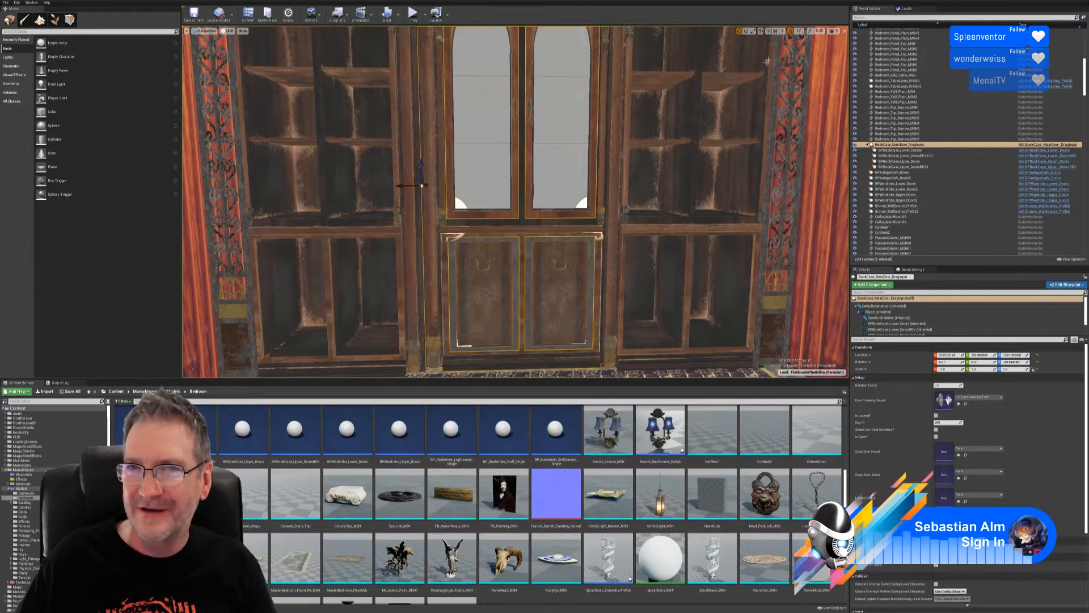
{"action": "left_click", "coordinate": [753, 30]}
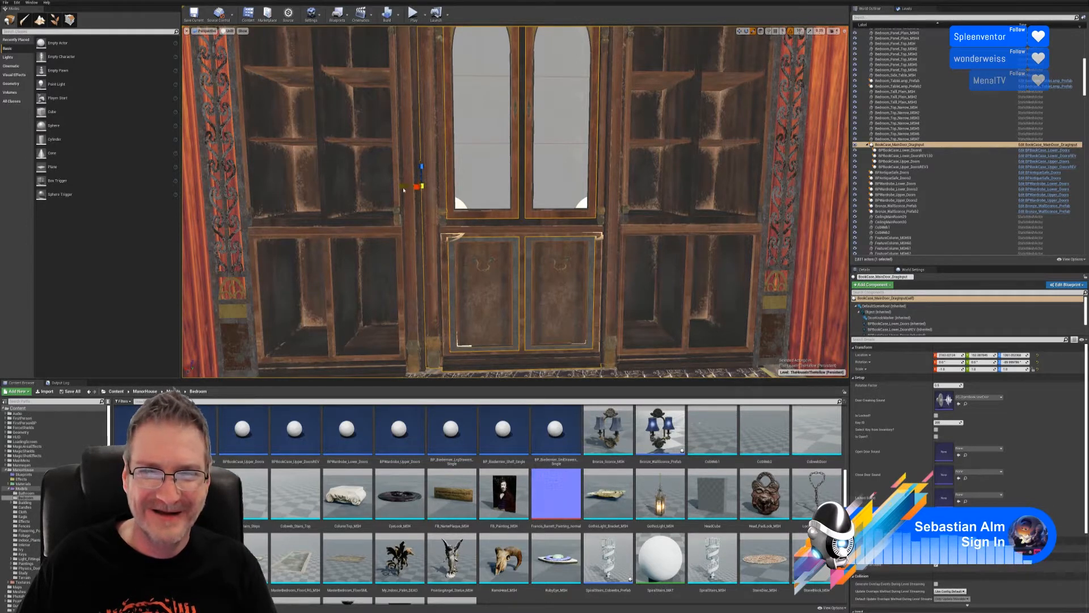
{"action": "left_click_drag", "start_coordinate": [404, 190], "coordinate": [378, 193]}
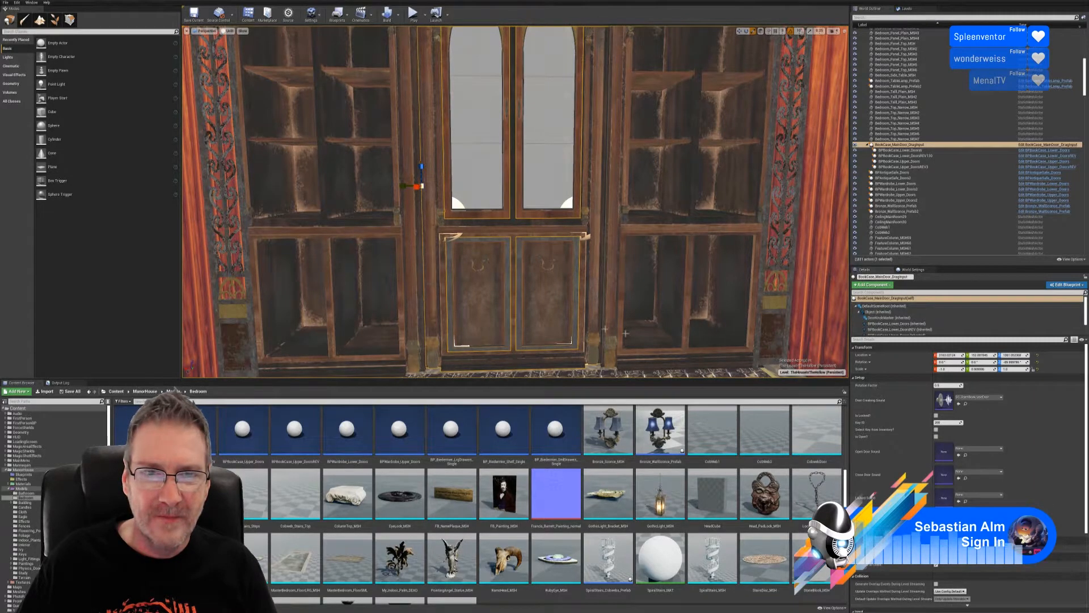
- Scale the narrowed door assembly up slightly along its height, extending the upper doors toward the bookcase's cornice
{"action": "right_click_drag", "start_coordinate": [639, 294], "coordinate": [664, 352]}
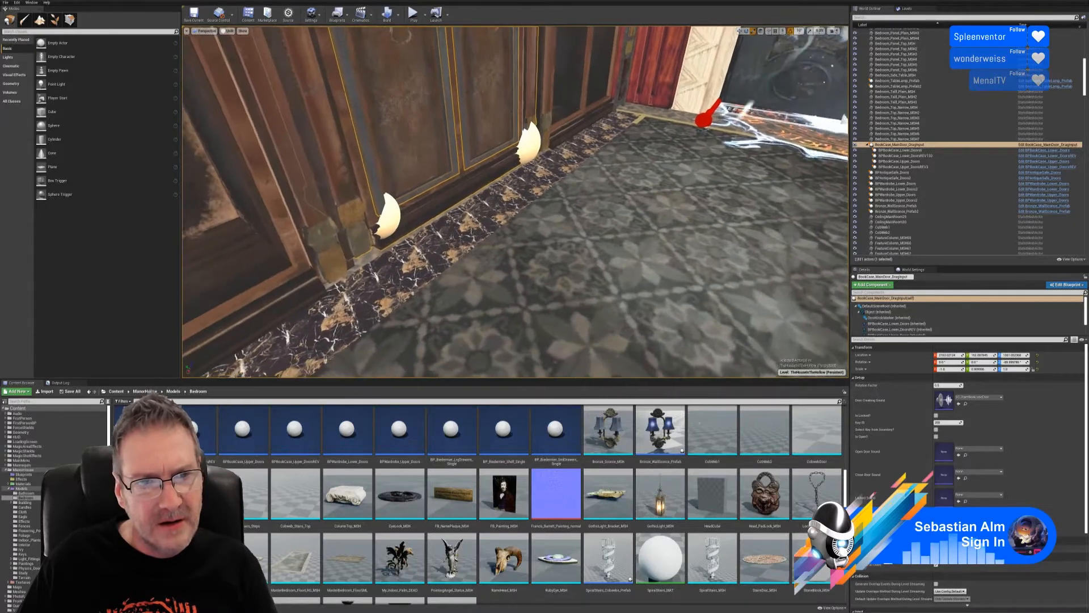
{"action": "right_click_drag", "start_coordinate": [663, 352], "coordinate": [556, 307]}
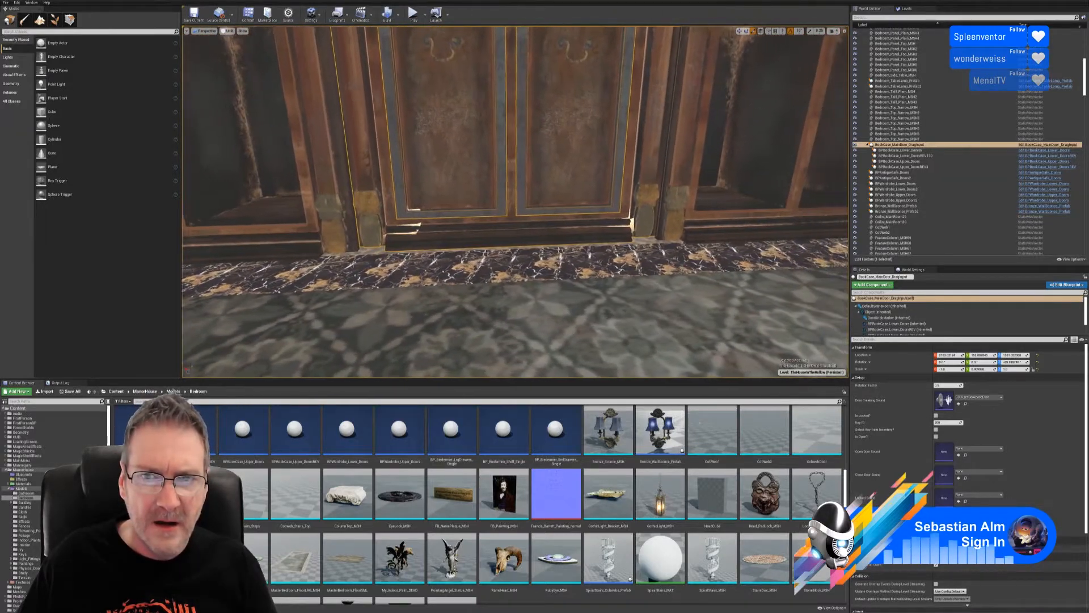
{"action": "right_click_drag", "start_coordinate": [556, 307], "coordinate": [493, 331]}
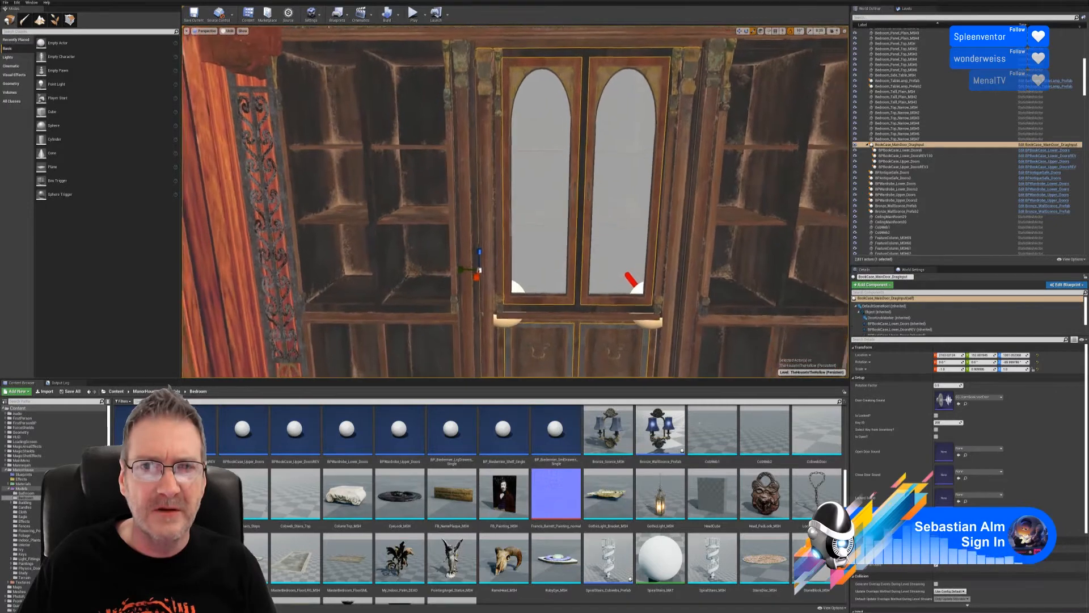
{"action": "right_click_drag", "start_coordinate": [493, 331], "coordinate": [545, 352]}
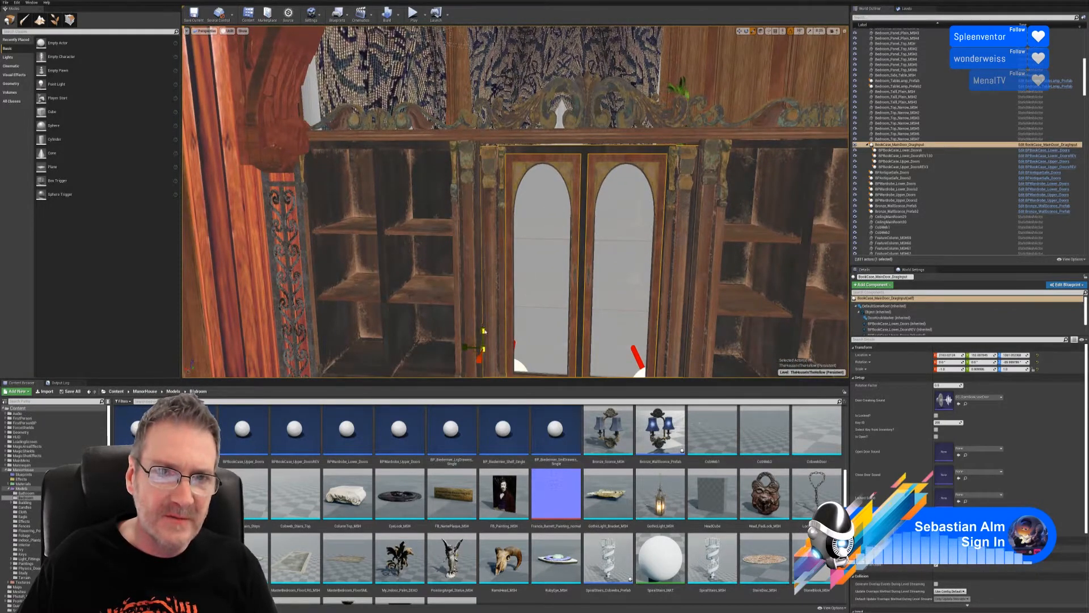
{"action": "left_click_drag", "start_coordinate": [484, 330], "coordinate": [487, 331]}
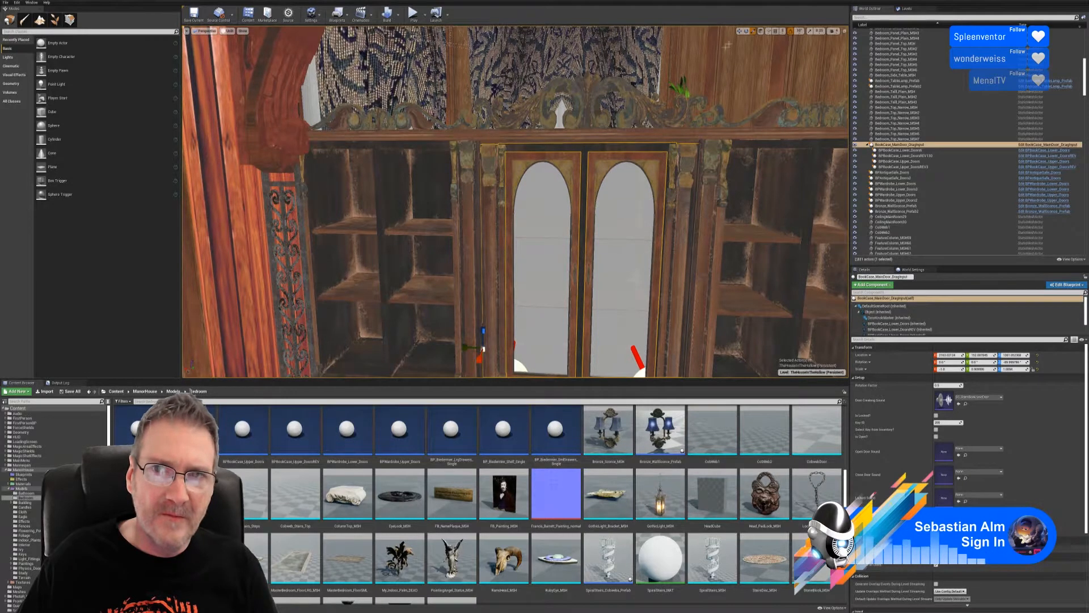
- Move the main door assembly along its depth, seating its upper and lower doors within the bookcase's central opening
{"action": "left_click", "coordinate": [739, 30]}
{"action": "middle_click_drag", "start_coordinate": [515, 170], "coordinate": [515, 307]}
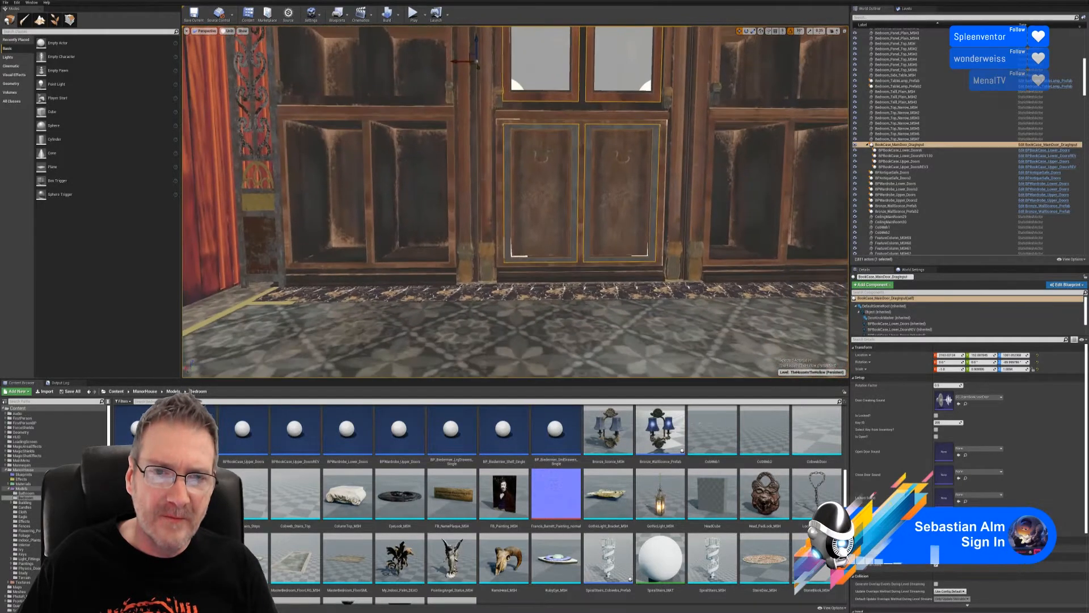
{"action": "right_click_drag", "start_coordinate": [646, 227], "coordinate": [639, 225]}
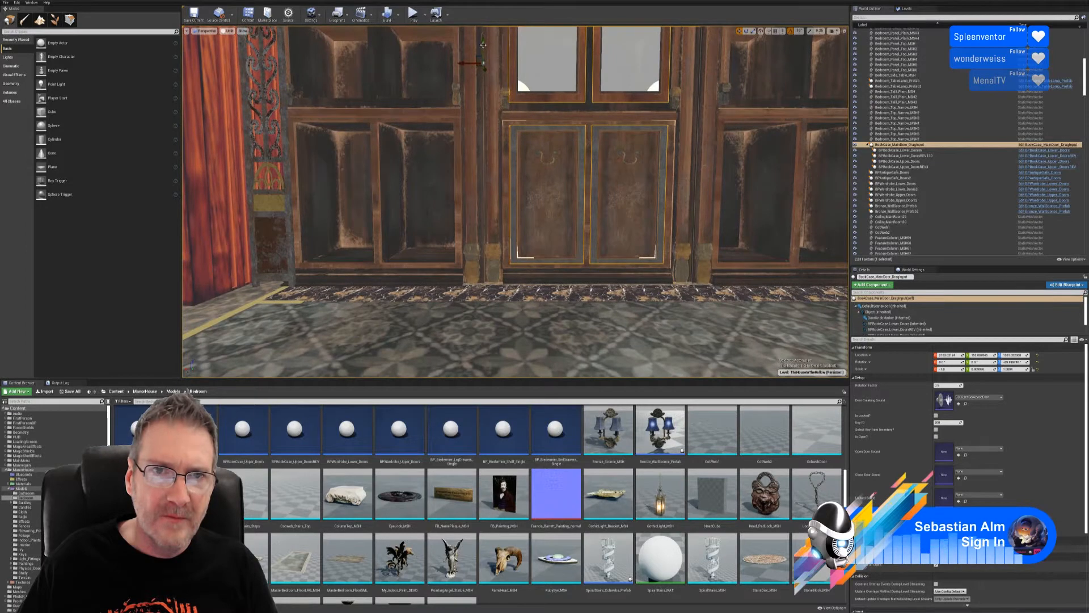
{"action": "left_click_drag", "start_coordinate": [483, 44], "coordinate": [494, 43]}
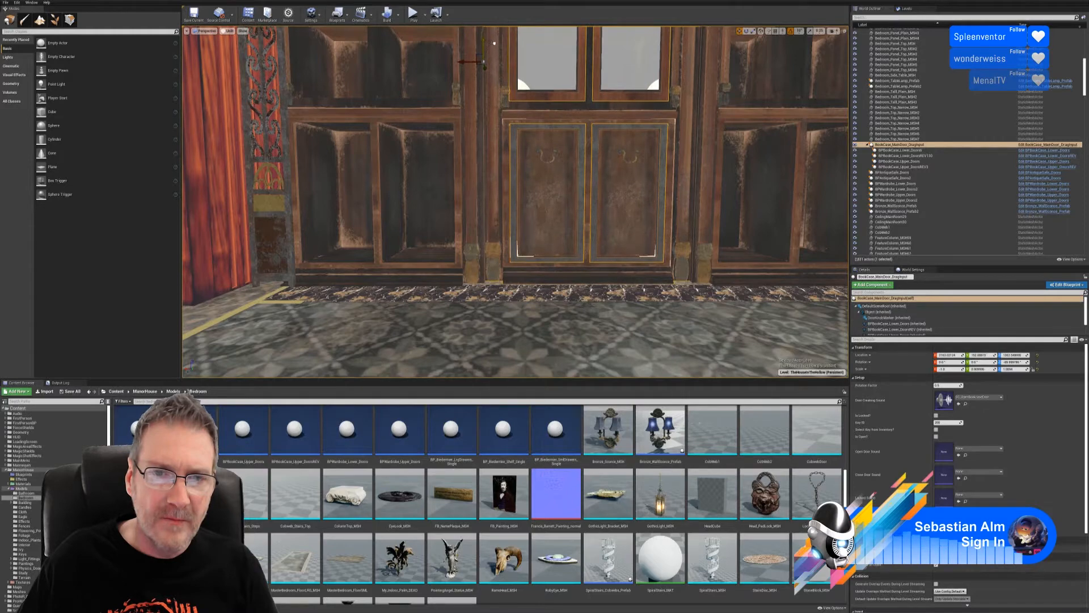
{"action": "right_click_drag", "start_coordinate": [515, 201], "coordinate": [590, 337]}
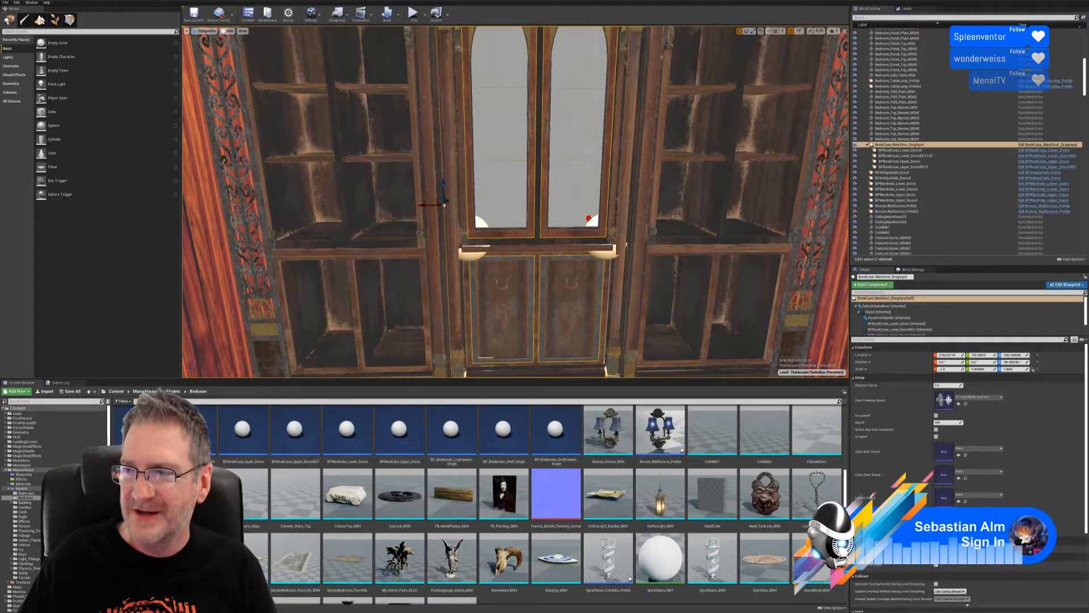
{"action": "mouse_move", "coordinate": [590, 338]}
{"action": "right_mouse_down"}
{"action": "mouse_move", "coordinate": [604, 352]}
{"action": "mouse_move", "coordinate": [573, 337]}
{"action": "right_mouse_up"}
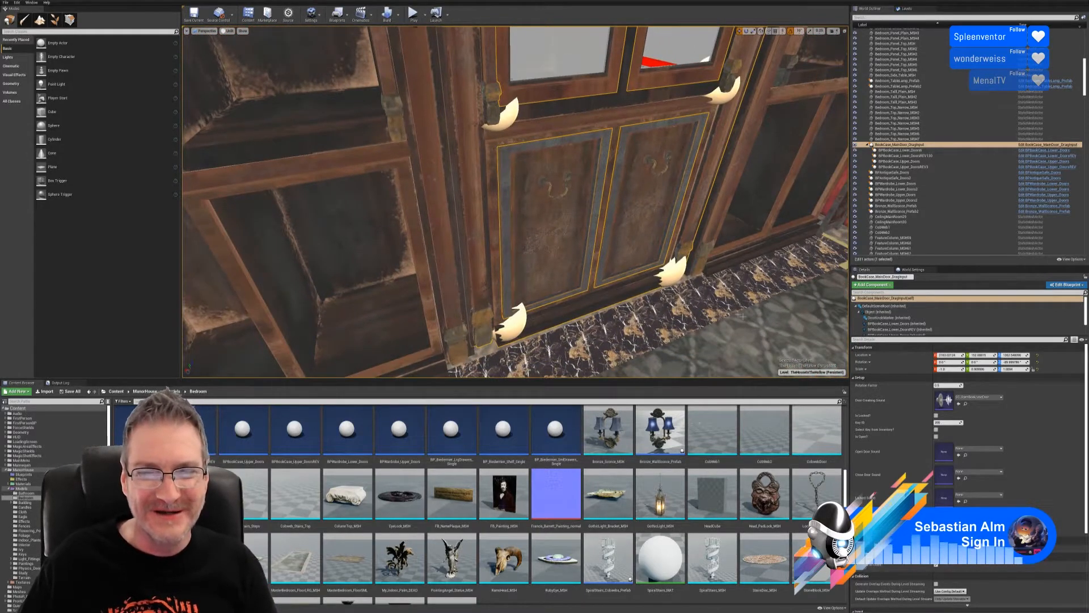
{"action": "right_click_drag", "start_coordinate": [671, 267], "coordinate": [698, 349]}
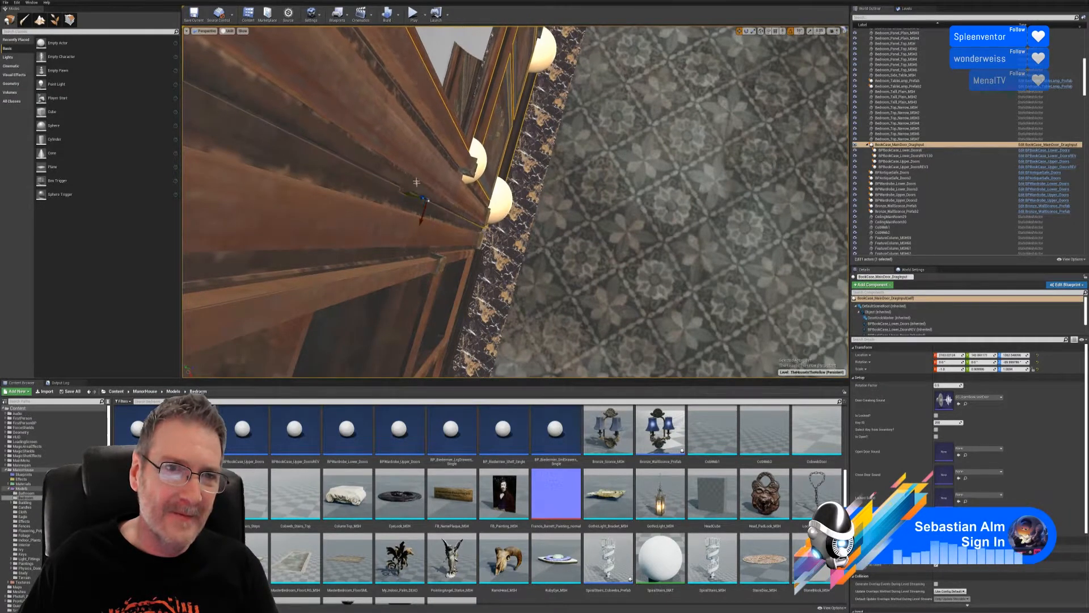
{"action": "right_click_drag", "start_coordinate": [416, 182], "coordinate": [230, 185]}
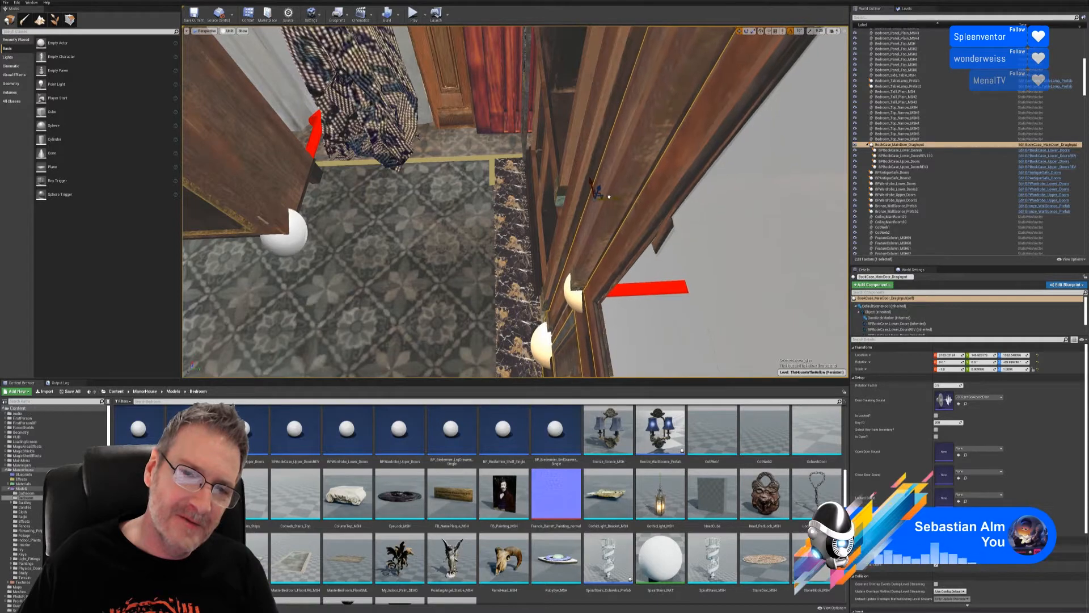
{"action": "right_click_drag", "start_coordinate": [595, 219], "coordinate": [653, 227]}
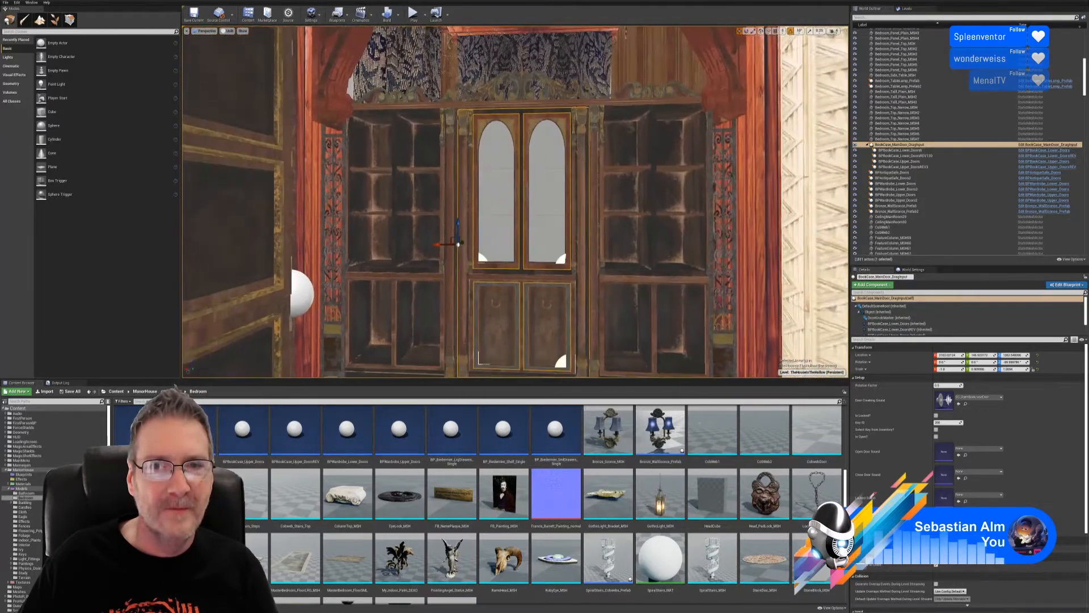
- Examine how the main doors fit the bookcase's central opening, from the cornice down to the floor
{"action": "right_click_drag", "start_coordinate": [516, 201], "coordinate": [570, 145]}
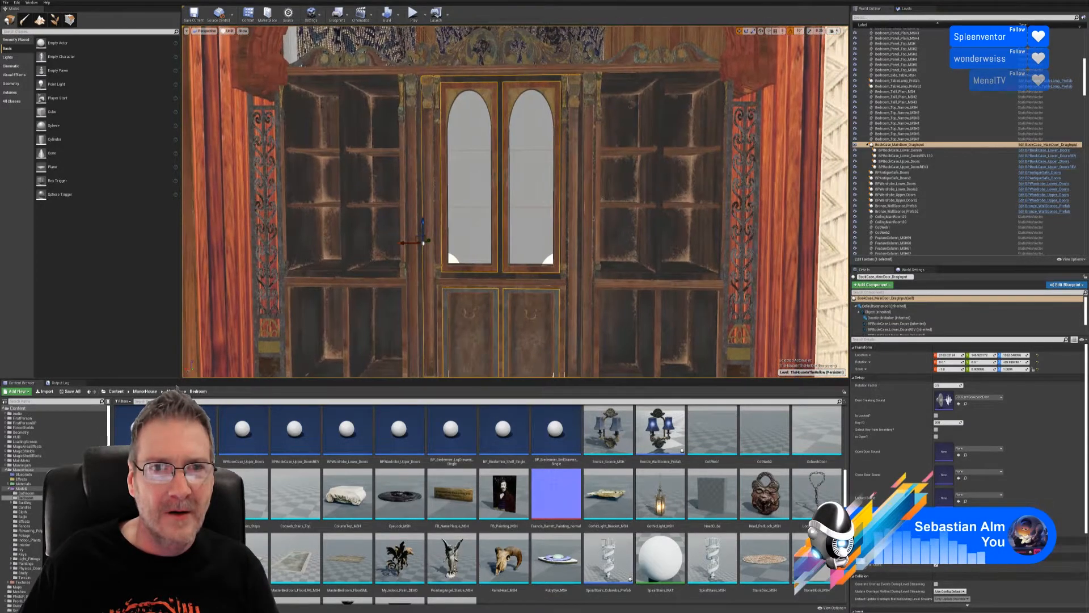
{"action": "right_click_drag", "start_coordinate": [570, 144], "coordinate": [563, 122]}
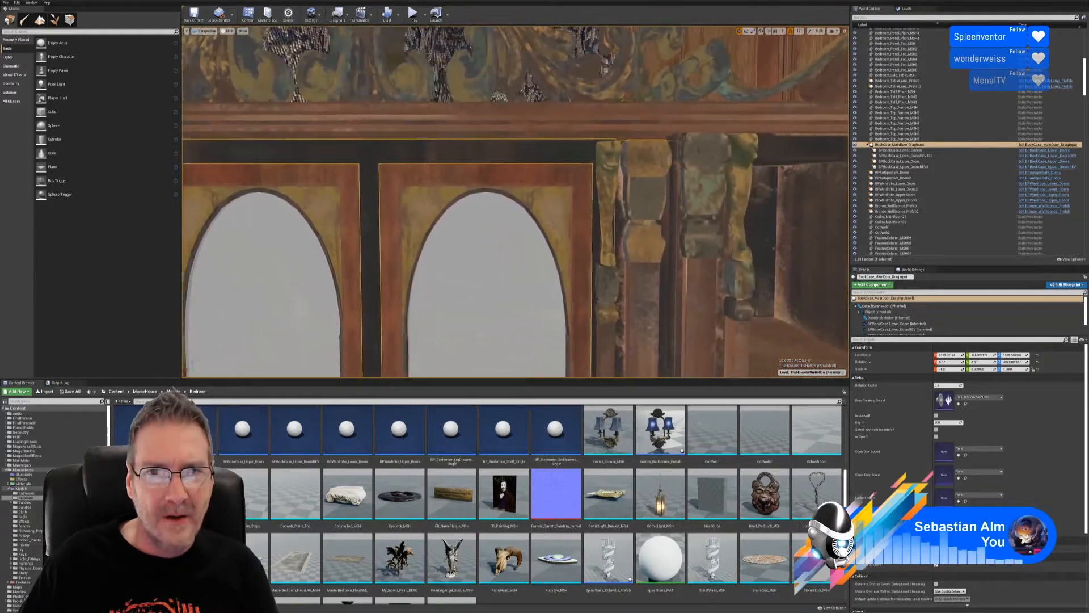
{"action": "key", "text": "s"}
{"action": "right_click_drag", "start_coordinate": [563, 122], "coordinate": [542, 151]}
{"action": "key", "text": "s"}
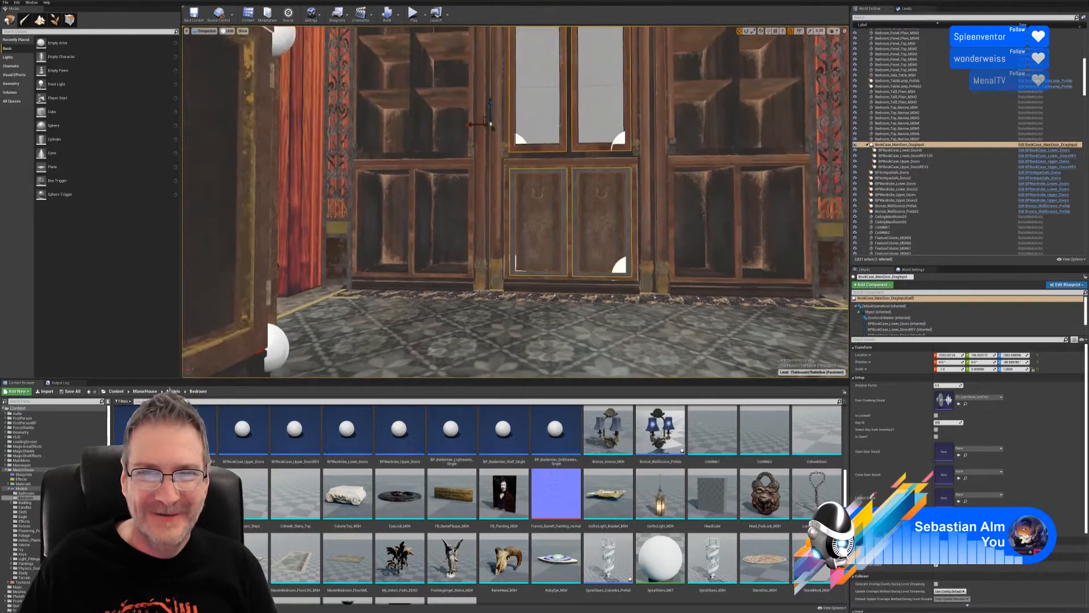
{"action": "right_click_drag", "start_coordinate": [515, 201], "coordinate": [579, 141]}
{"action": "key", "text": "w"}
{"action": "middle_click_drag", "start_coordinate": [515, 201], "coordinate": [488, 48]}
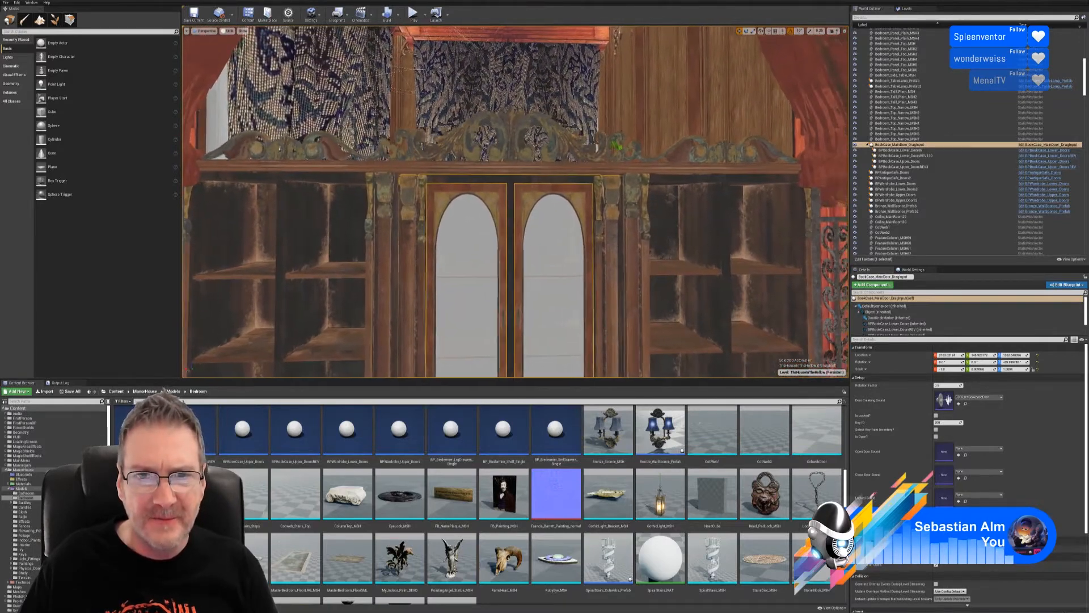
{"action": "right_click_drag", "start_coordinate": [489, 48], "coordinate": [490, 74]}
{"action": "middle_click_drag", "start_coordinate": [490, 74], "coordinate": [486, 79]}
{"action": "left_click_drag", "start_coordinate": [486, 79], "coordinate": [489, 53]}
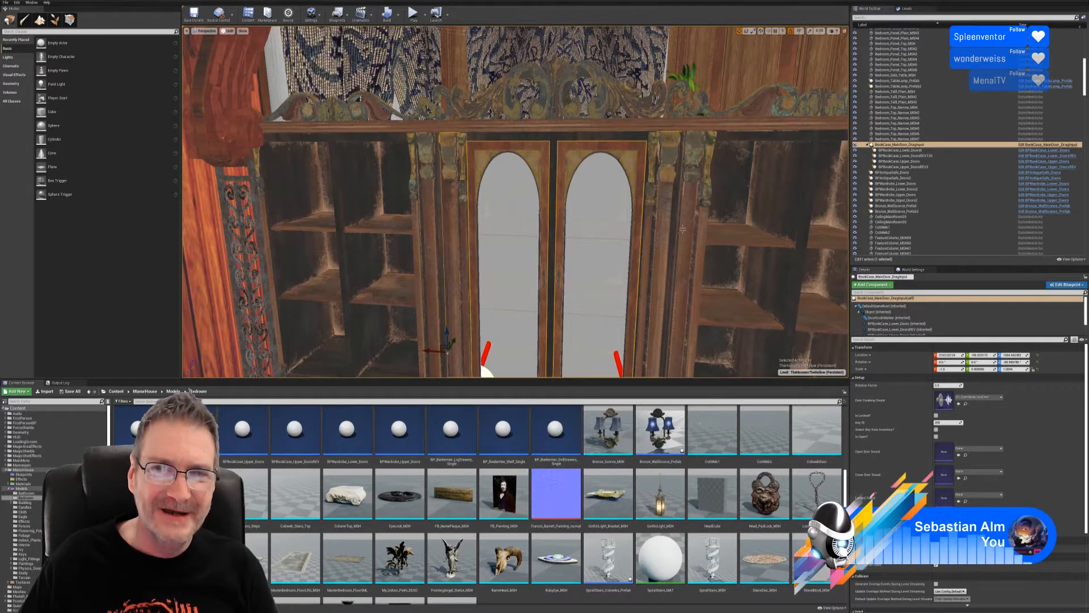
- Deselect the main door assembly and review the whole bookcase with its doors in the archway
{"action": "mouse_move", "coordinate": [683, 230]}
{"action": "right_mouse_down"}
{"action": "mouse_move", "coordinate": [647, 272]}
{"action": "mouse_move", "coordinate": [681, 239]}
{"action": "mouse_move", "coordinate": [726, 221]}
{"action": "mouse_move", "coordinate": [731, 244]}
{"action": "mouse_move", "coordinate": [758, 243]}
{"action": "mouse_move", "coordinate": [756, 233]}
{"action": "mouse_move", "coordinate": [766, 262]}
{"action": "mouse_move", "coordinate": [758, 275]}
{"action": "mouse_move", "coordinate": [758, 263]}
{"action": "mouse_move", "coordinate": [661, 227]}
{"action": "right_mouse_up"}
{"action": "key", "text": "Escape"}
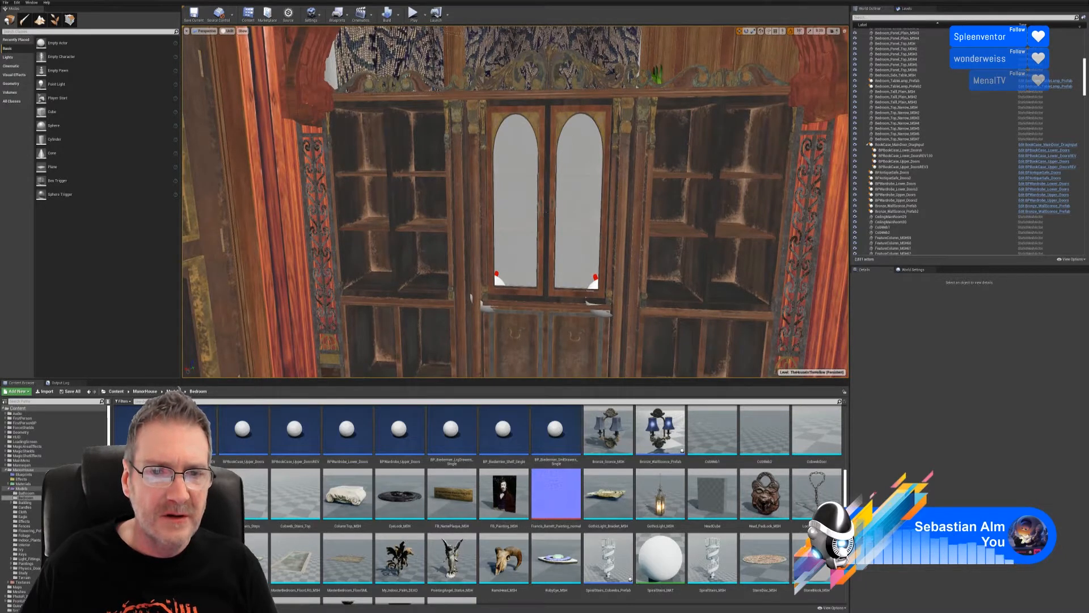
{"action": "left_click", "coordinate": [467, 263]}
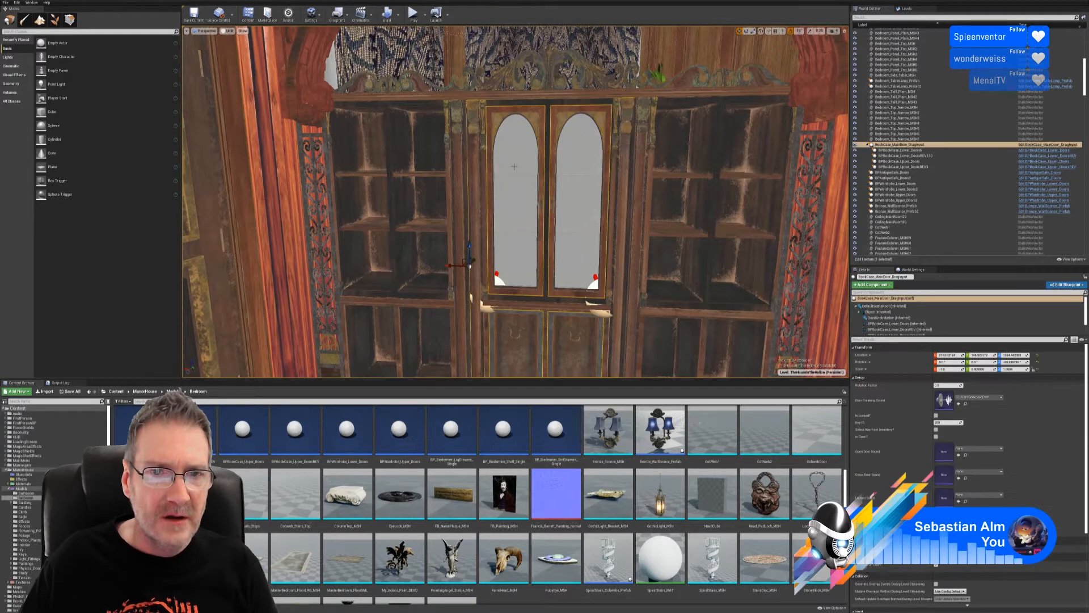
{"action": "key", "text": "Escape"}
{"action": "right_click_drag", "start_coordinate": [414, 229], "coordinate": [391, 224]}
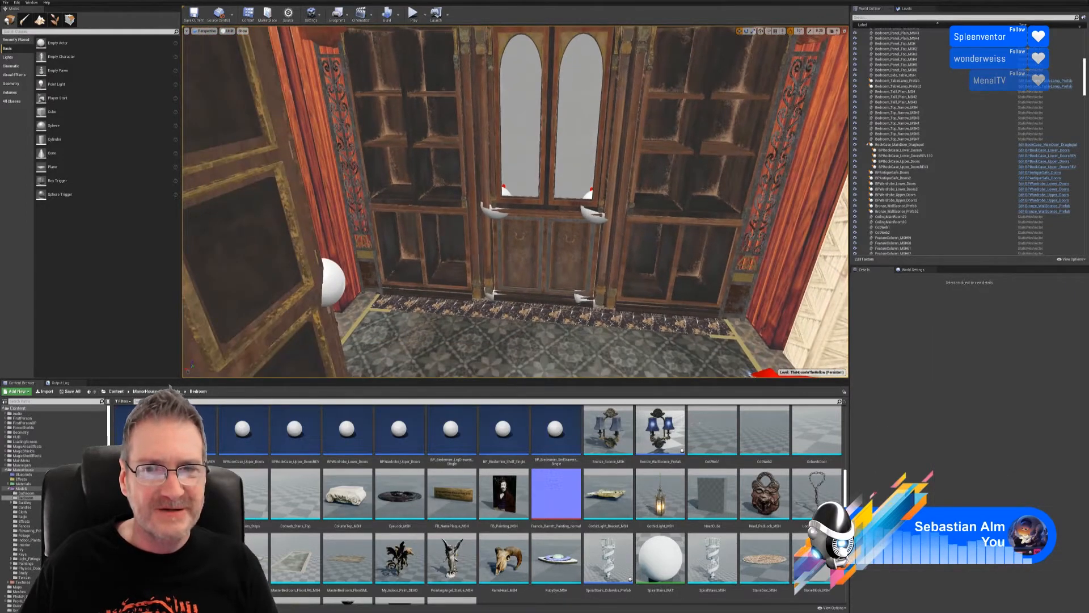
{"action": "right_click_drag", "start_coordinate": [544, 311], "coordinate": [576, 287]}
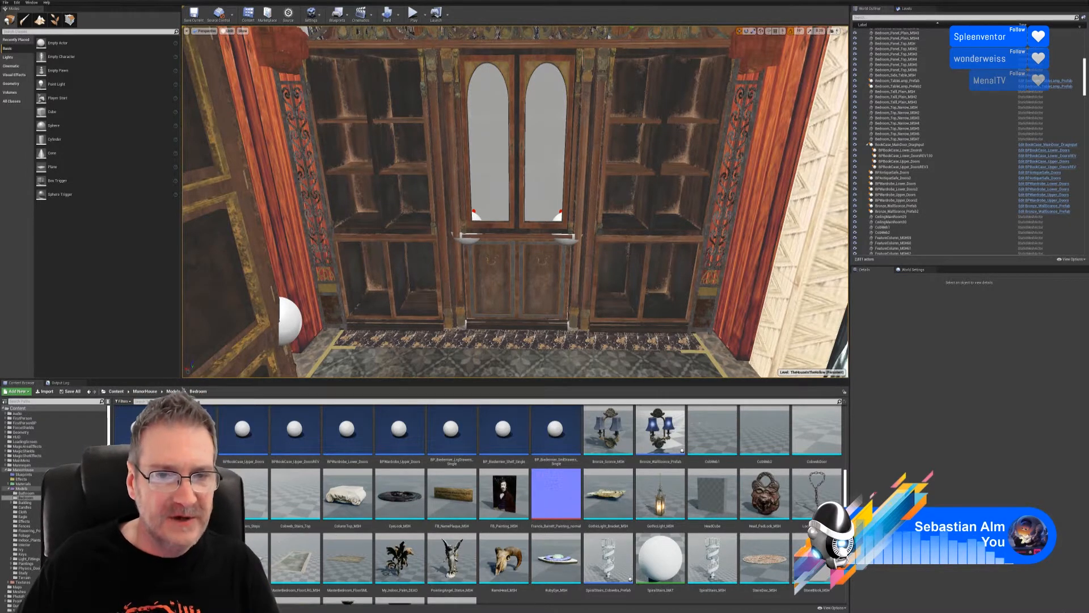
- Place a BPBookCase_Lower_Doors actor on the floor in front of the bookcase and select it
{"action": "right_click_drag", "start_coordinate": [515, 201], "coordinate": [486, 225]}
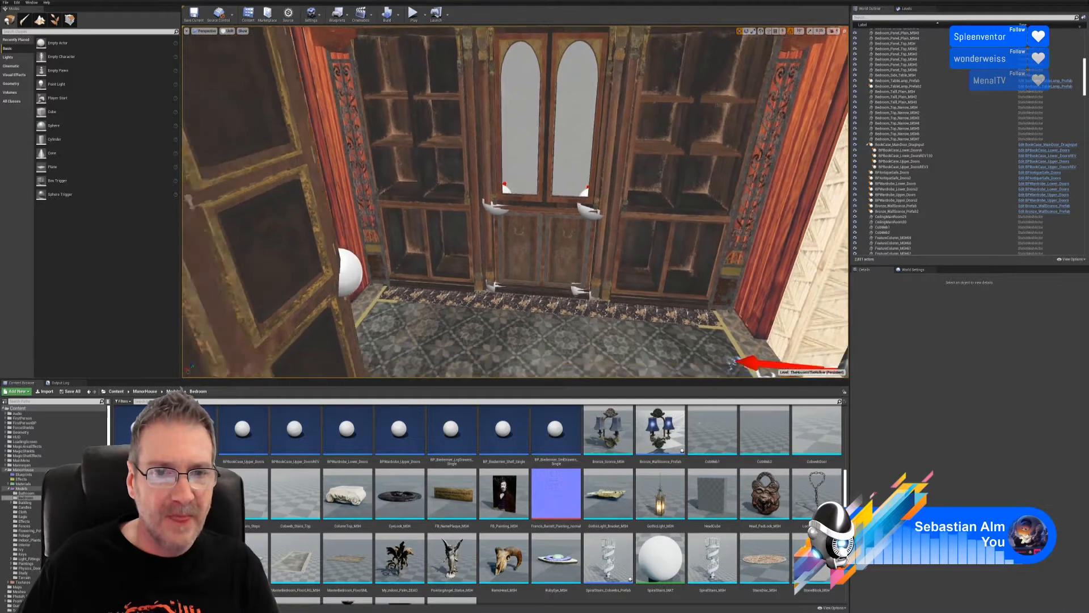
{"action": "left_click_drag", "start_coordinate": [486, 225], "coordinate": [486, 243]}
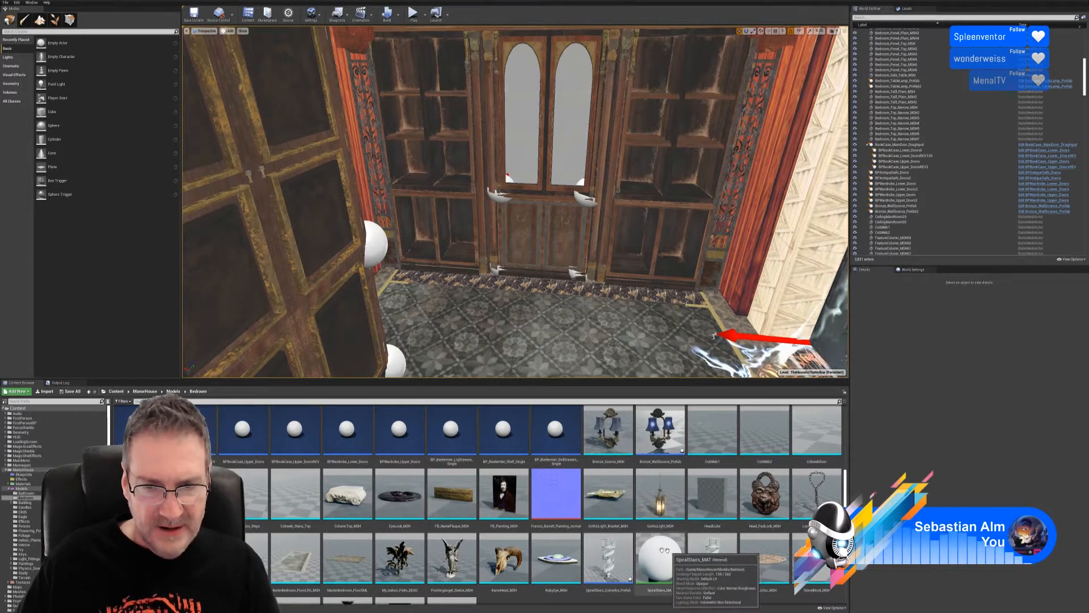
{"action": "scroll", "coordinate": [664, 550], "scroll_direction": "up", "scroll_amount": 2}
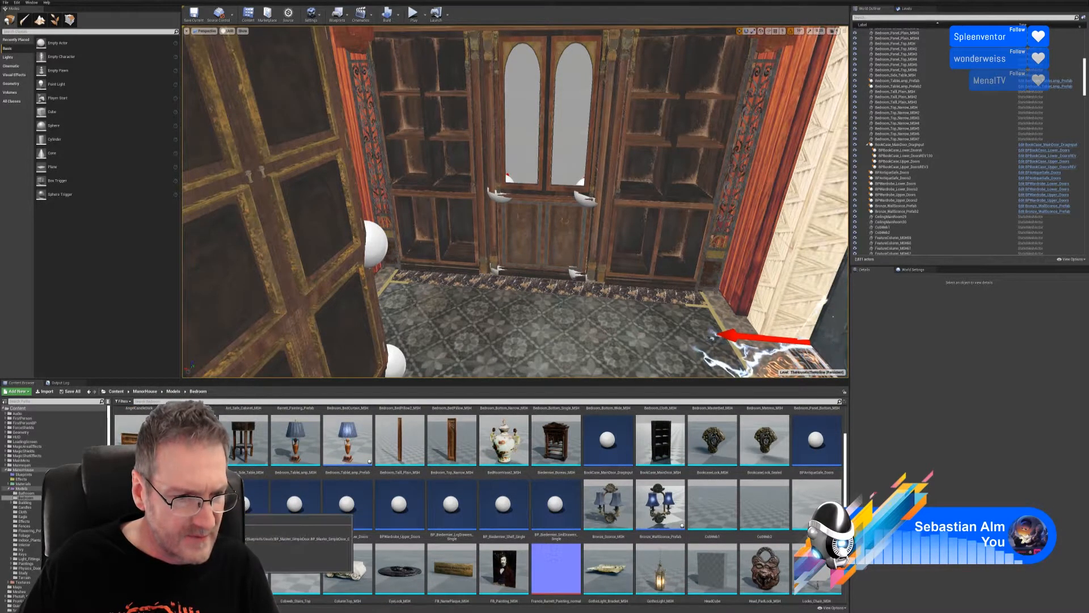
{"action": "left_click_drag", "start_coordinate": [249, 504], "coordinate": [478, 315]}
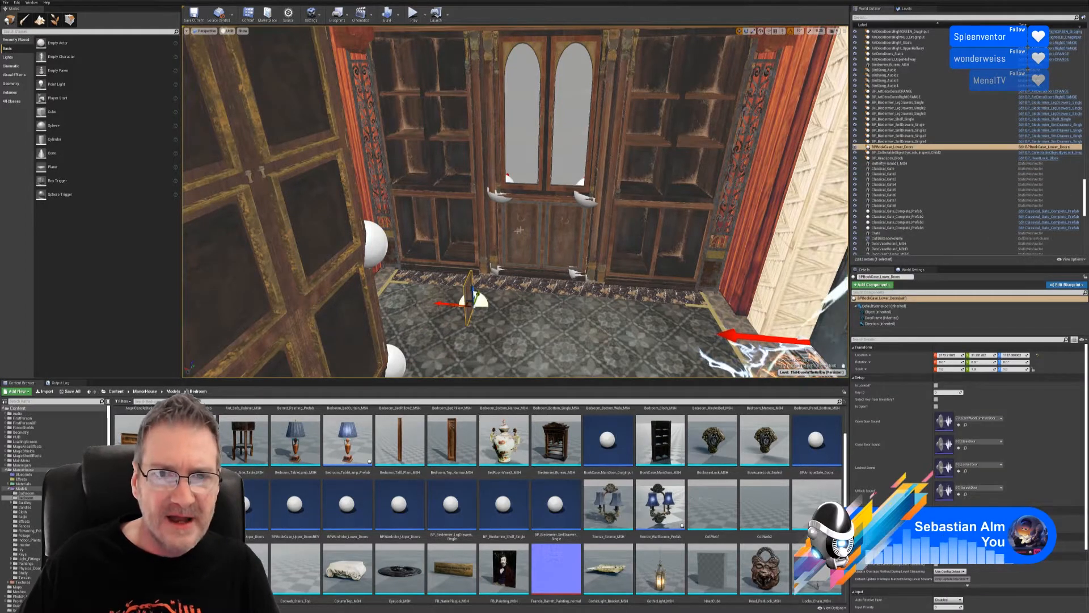
{"action": "left_click", "coordinate": [534, 214]}
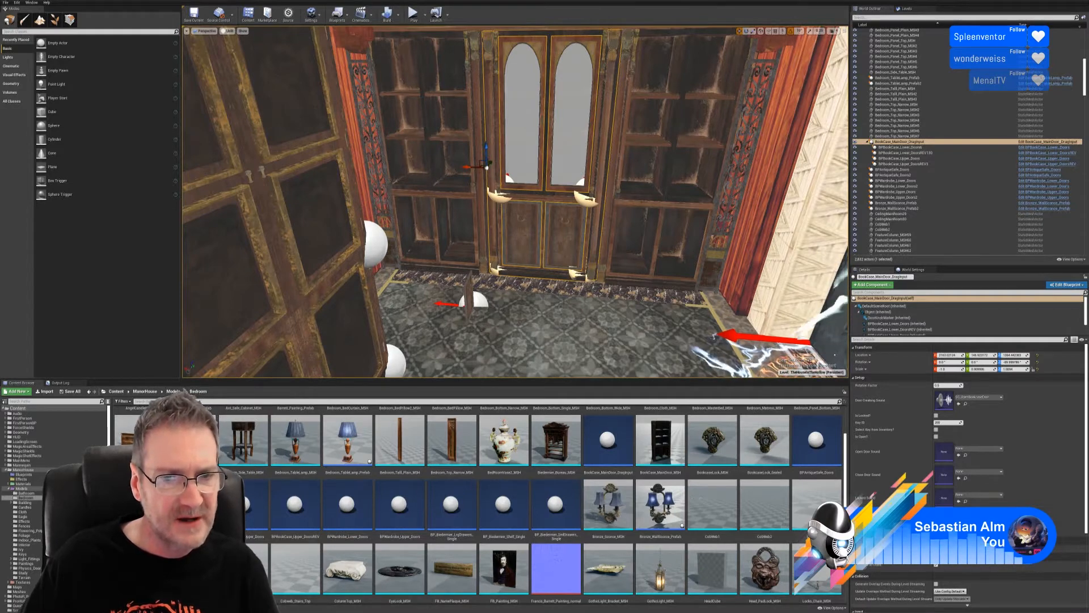
{"action": "left_click", "coordinate": [475, 298]}
- Rotate the new lower door about a quarter turn around its vertical axis so it runs parallel to the bookcase front
{"action": "right_click_drag", "start_coordinate": [535, 234], "coordinate": [499, 266]}
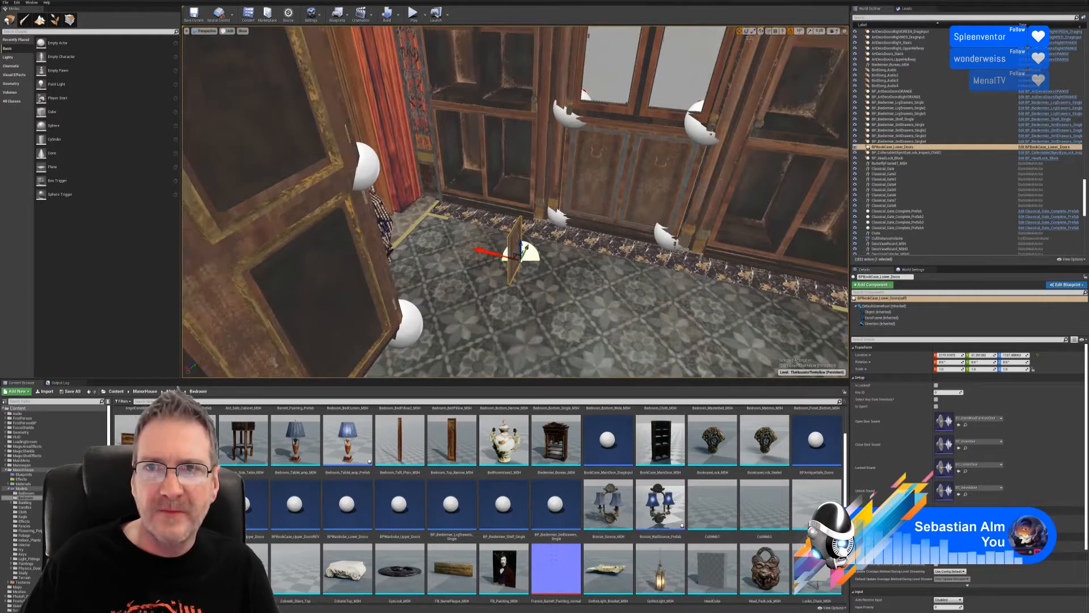
{"action": "left_click", "coordinate": [747, 31]}
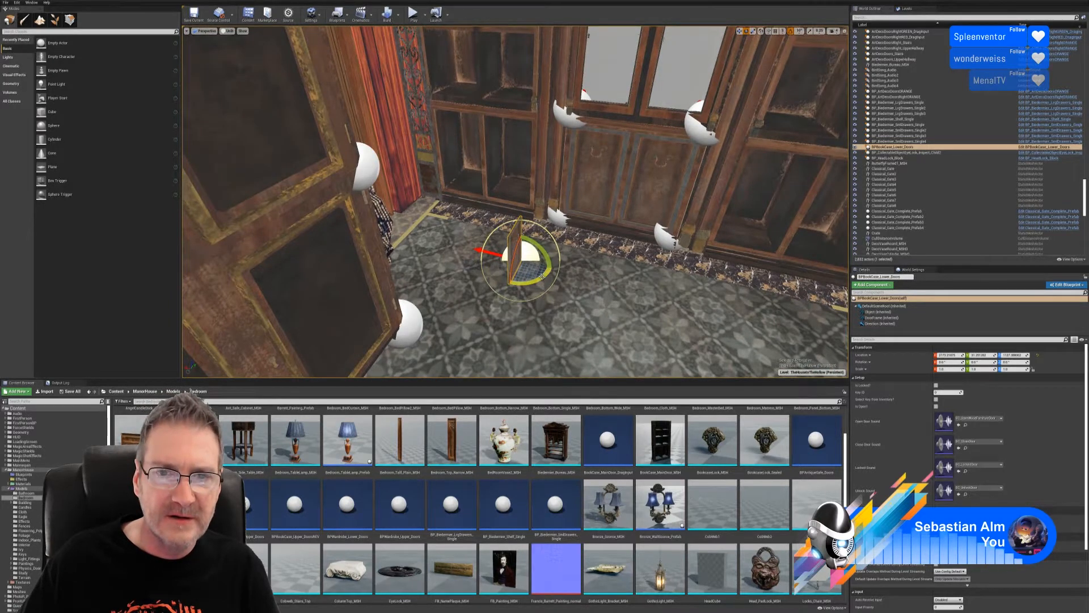
{"action": "left_click_drag", "start_coordinate": [542, 276], "coordinate": [454, 262]}
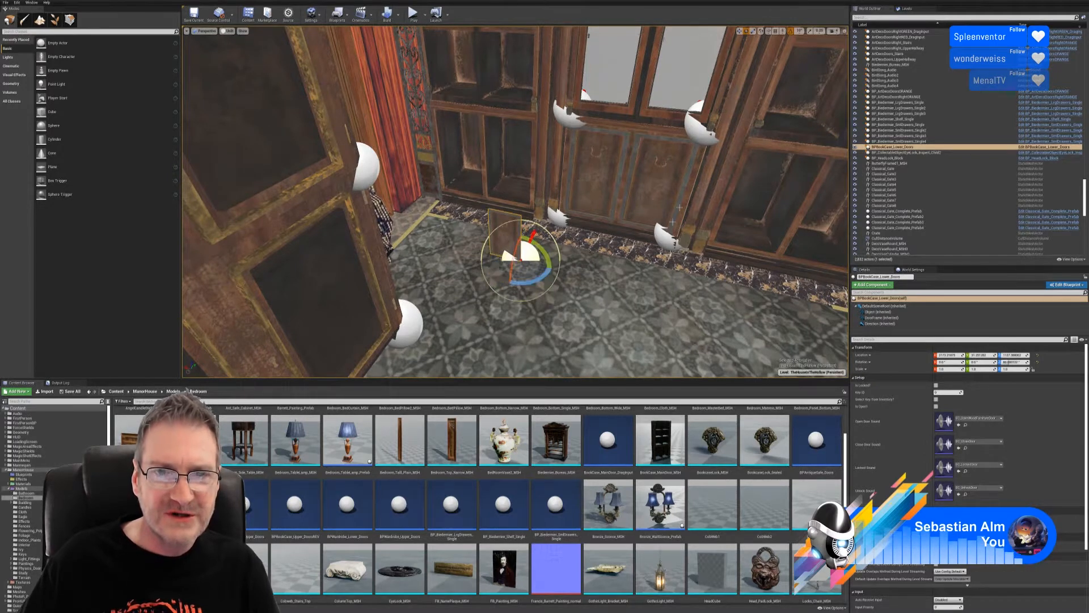
- Move the lower door up to the bookcase's left lower compartment and raise it onto the base ledge
{"action": "left_click", "coordinate": [740, 31]}
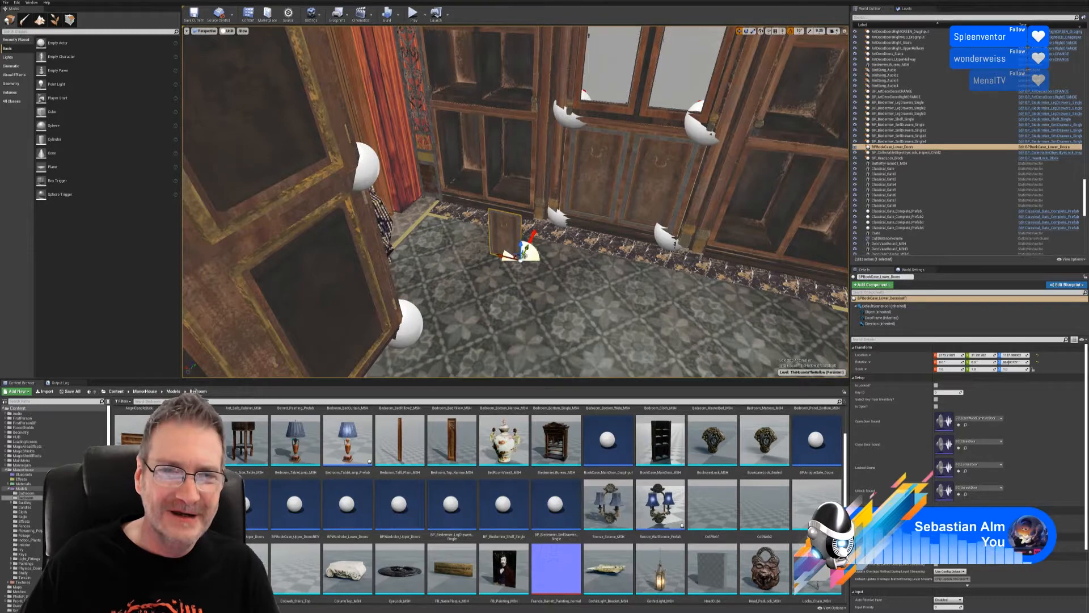
{"action": "left_click_drag", "start_coordinate": [525, 250], "coordinate": [527, 209]}
{"action": "mouse_move", "coordinate": [522, 270]}
{"action": "right_mouse_down"}
{"action": "mouse_move", "coordinate": [523, 260]}
{"action": "mouse_move", "coordinate": [523, 286]}
{"action": "mouse_move", "coordinate": [520, 270]}
{"action": "mouse_move", "coordinate": [528, 278]}
{"action": "right_mouse_up"}
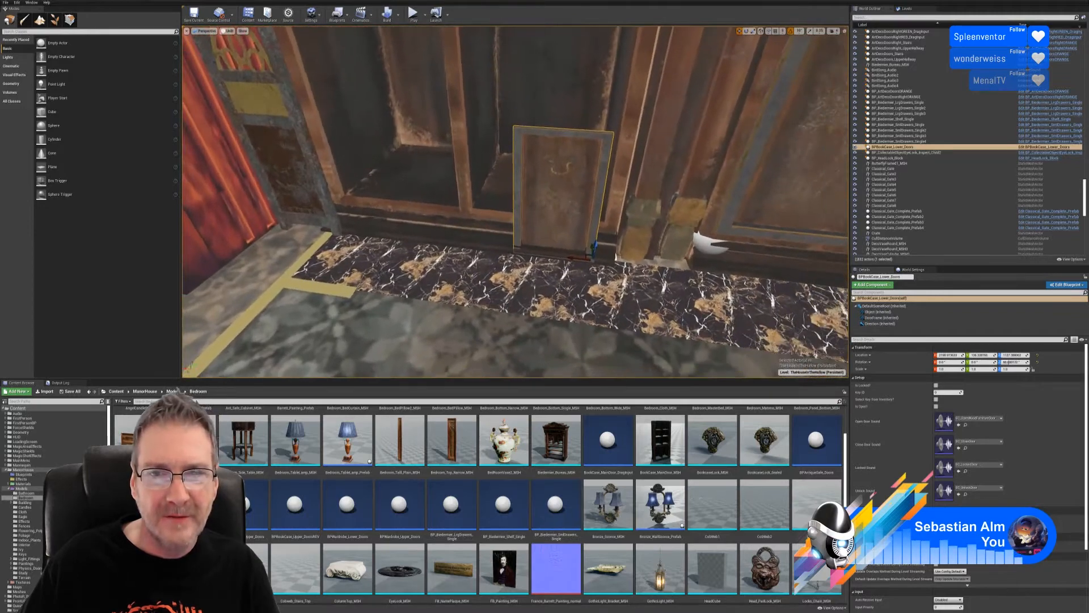
{"action": "left_click_drag", "start_coordinate": [597, 245], "coordinate": [603, 208]}
{"action": "right_click_drag", "start_coordinate": [603, 208], "coordinate": [551, 226]}
{"action": "left_click_drag", "start_coordinate": [551, 226], "coordinate": [540, 214]}
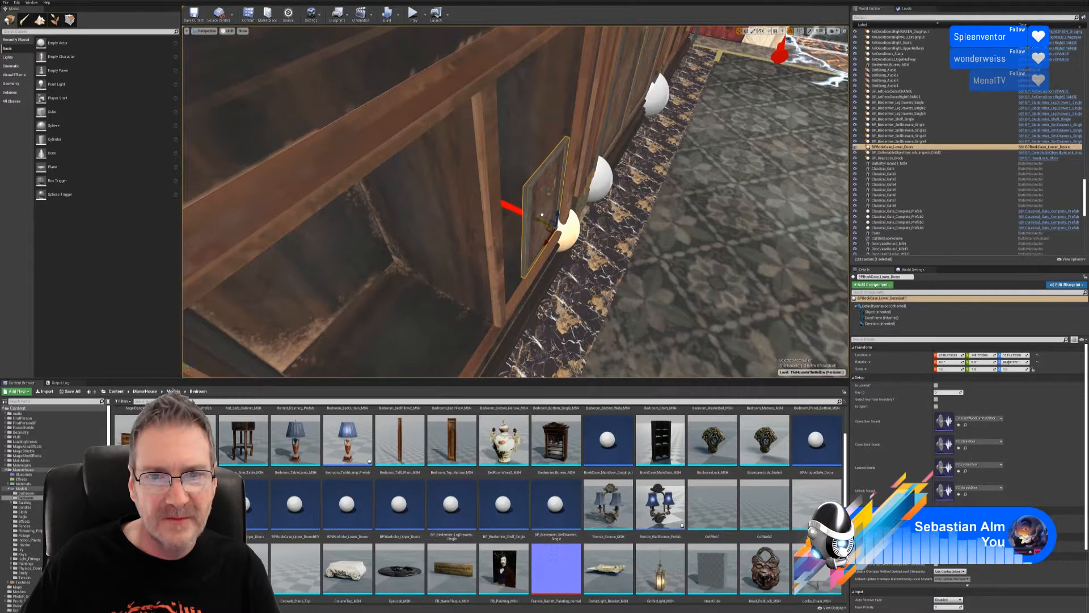
- Nudge the lower door sideways and in depth, fitting its hinged bottom corner against the compartment's right post and base ledge
{"action": "right_click_drag", "start_coordinate": [539, 214], "coordinate": [526, 166]}
{"action": "left_click_drag", "start_coordinate": [525, 162], "coordinate": [529, 186]}
{"action": "right_click_drag", "start_coordinate": [530, 186], "coordinate": [517, 263]}
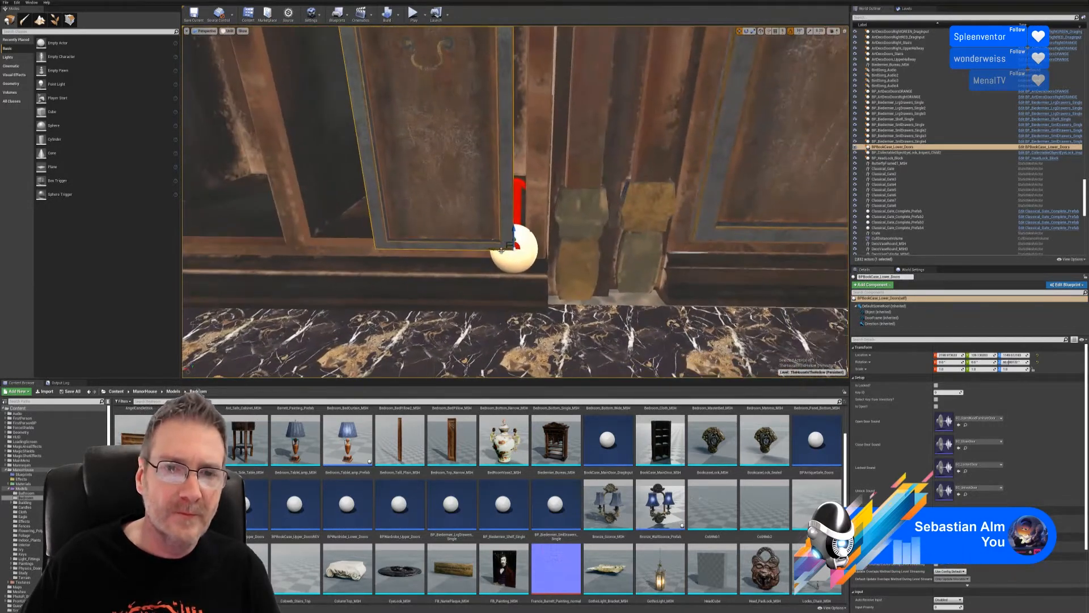
{"action": "left_click_drag", "start_coordinate": [501, 249], "coordinate": [512, 247]}
{"action": "right_click_drag", "start_coordinate": [513, 247], "coordinate": [530, 274]}
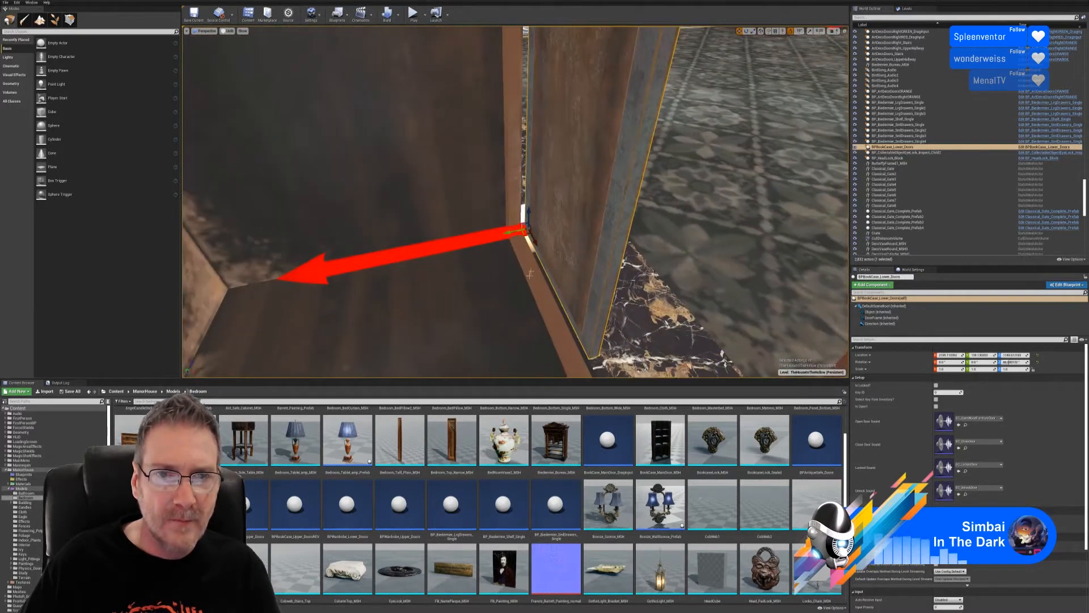
{"action": "left_click_drag", "start_coordinate": [516, 231], "coordinate": [503, 233]}
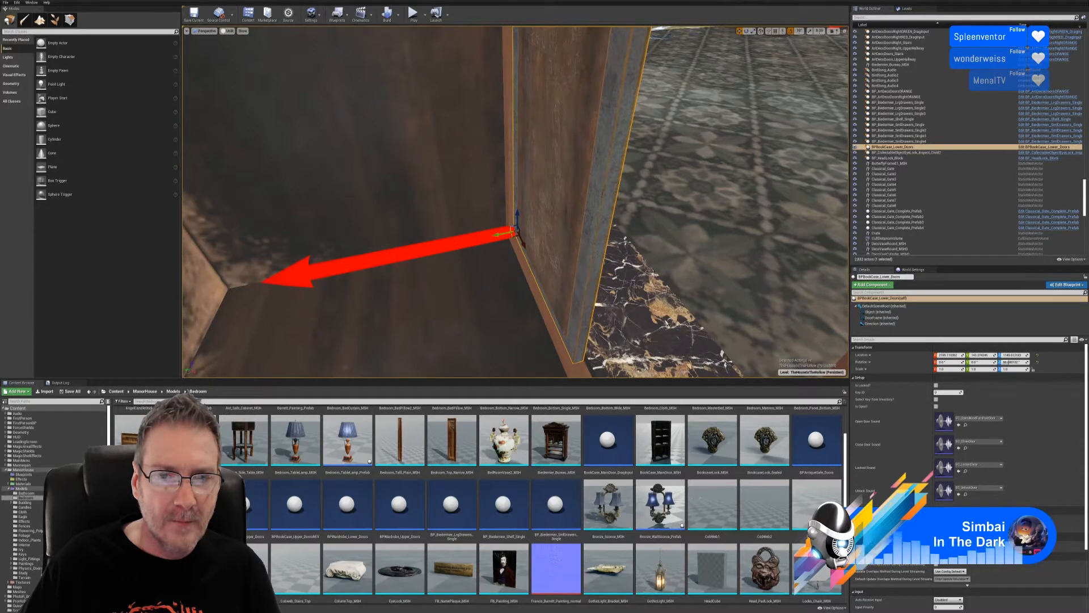
{"action": "right_click_drag", "start_coordinate": [512, 233], "coordinate": [463, 175]}
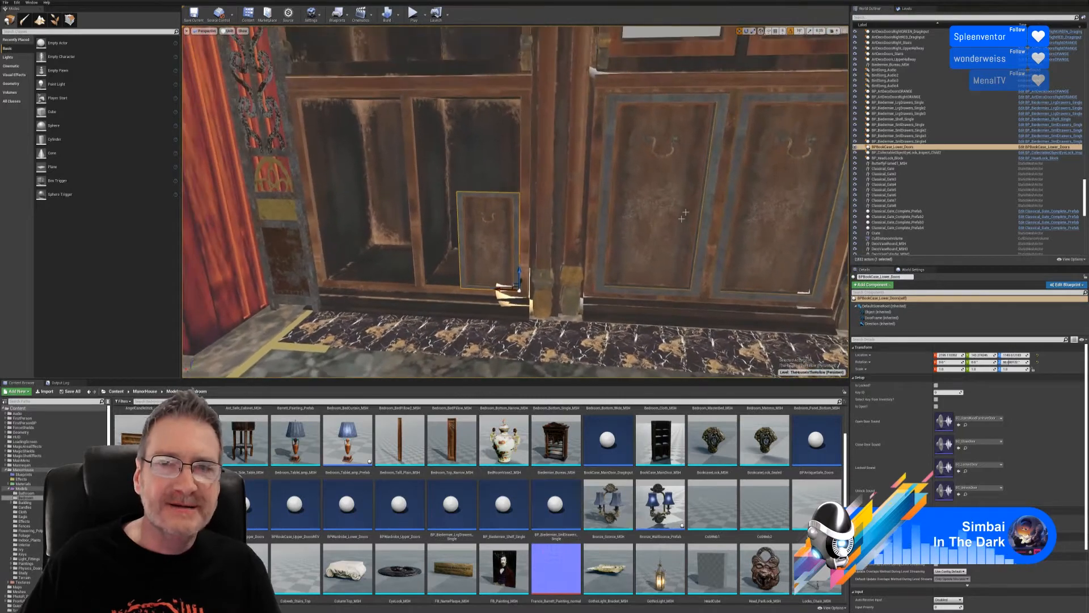
- Scale the lower door up uniformly until it spans the full height of the left lower compartment
{"action": "left_click", "coordinate": [752, 32]}
{"action": "left_click_drag", "start_coordinate": [520, 290], "coordinate": [520, 239]}
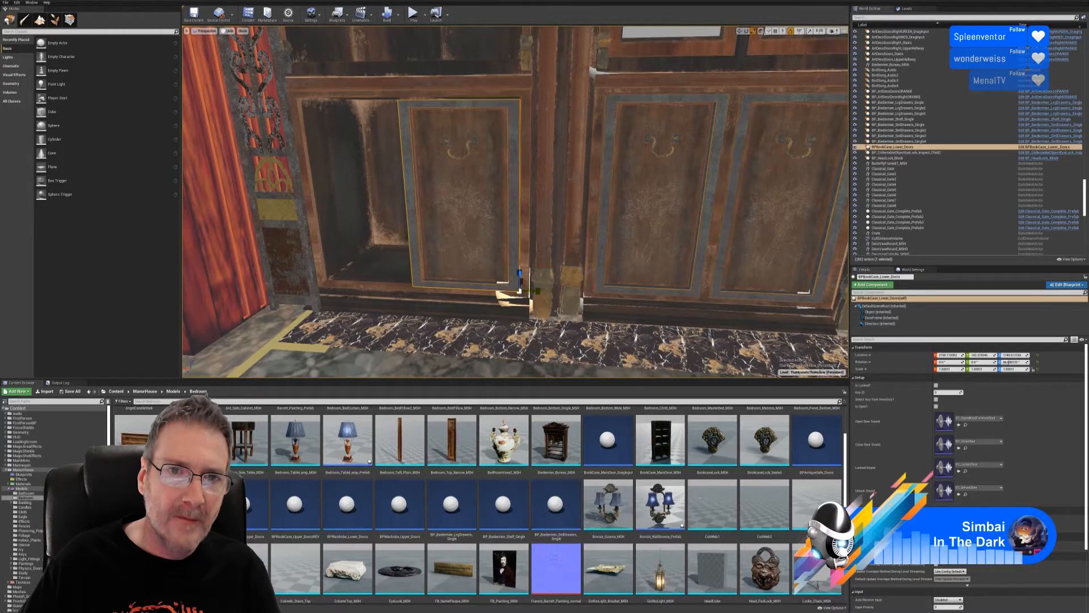
{"action": "right_click_drag", "start_coordinate": [559, 311], "coordinate": [558, 294]}
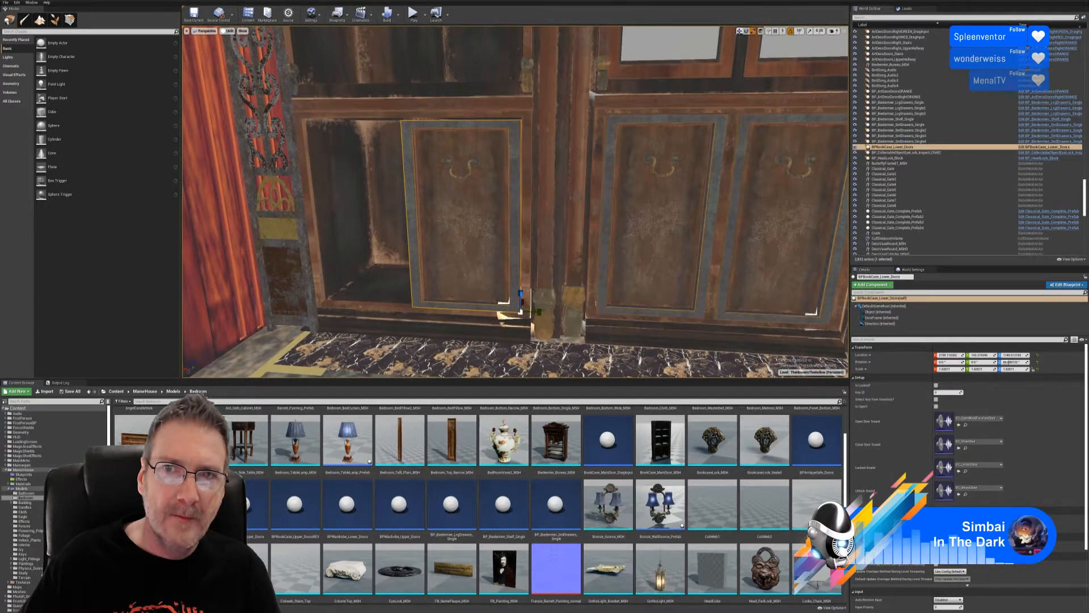
{"action": "left_click", "coordinate": [740, 31]}
{"action": "mouse_move", "coordinate": [560, 250]}
{"action": "right_mouse_down"}
{"action": "mouse_move", "coordinate": [555, 227]}
{"action": "mouse_move", "coordinate": [559, 250]}
{"action": "mouse_move", "coordinate": [561, 240]}
{"action": "right_mouse_up"}
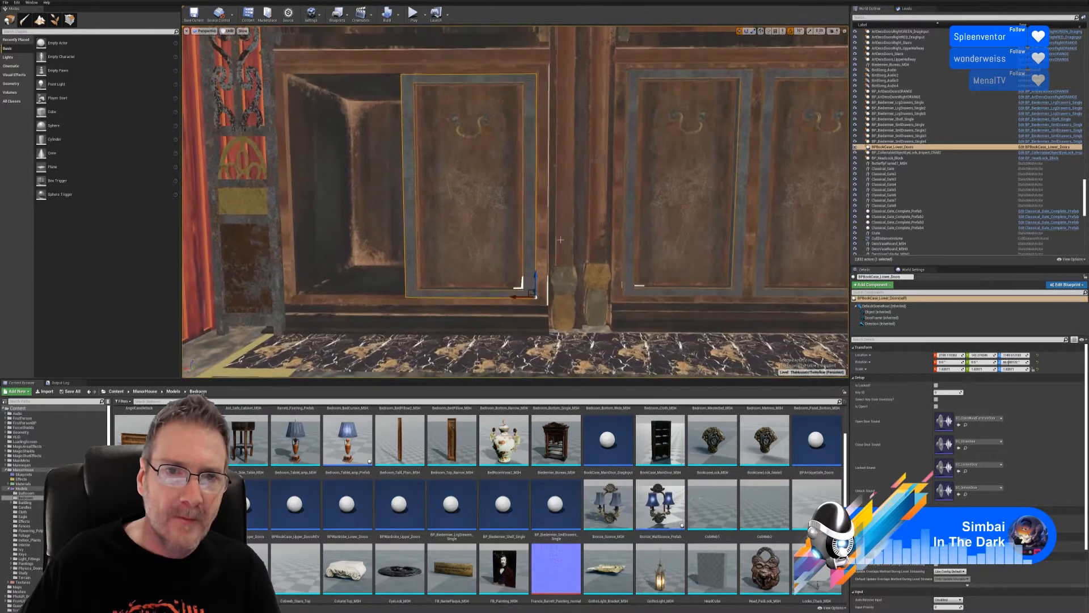
- Fine-tune the lower door's overall scale and narrow it to cover just the right half of the bookcase's left lower compartment
{"action": "left_click_drag", "start_coordinate": [537, 278], "coordinate": [537, 278]}
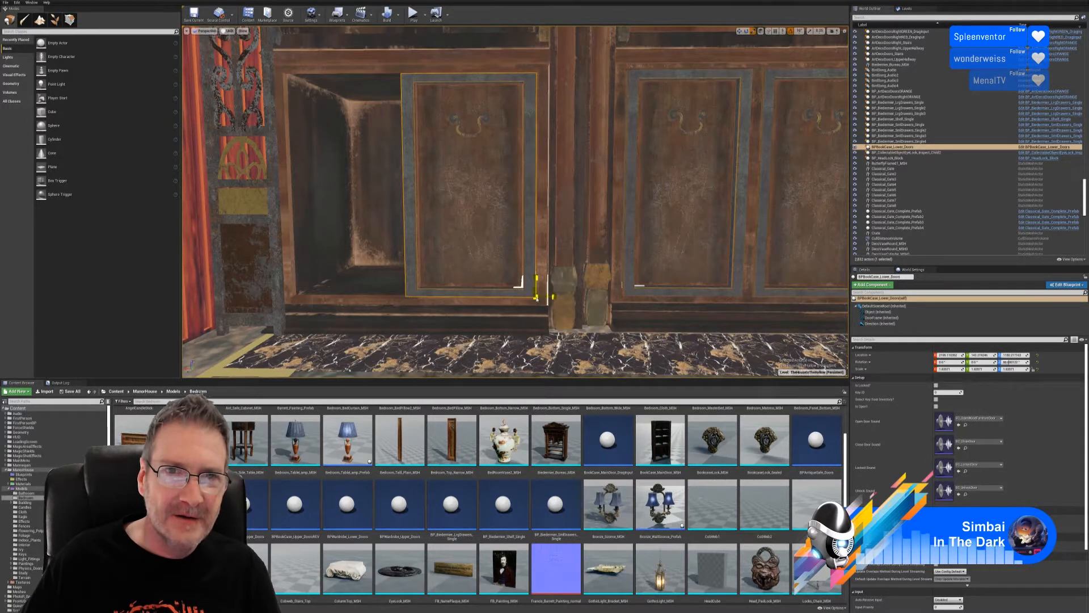
{"action": "left_click_drag", "start_coordinate": [536, 298], "coordinate": [535, 296]}
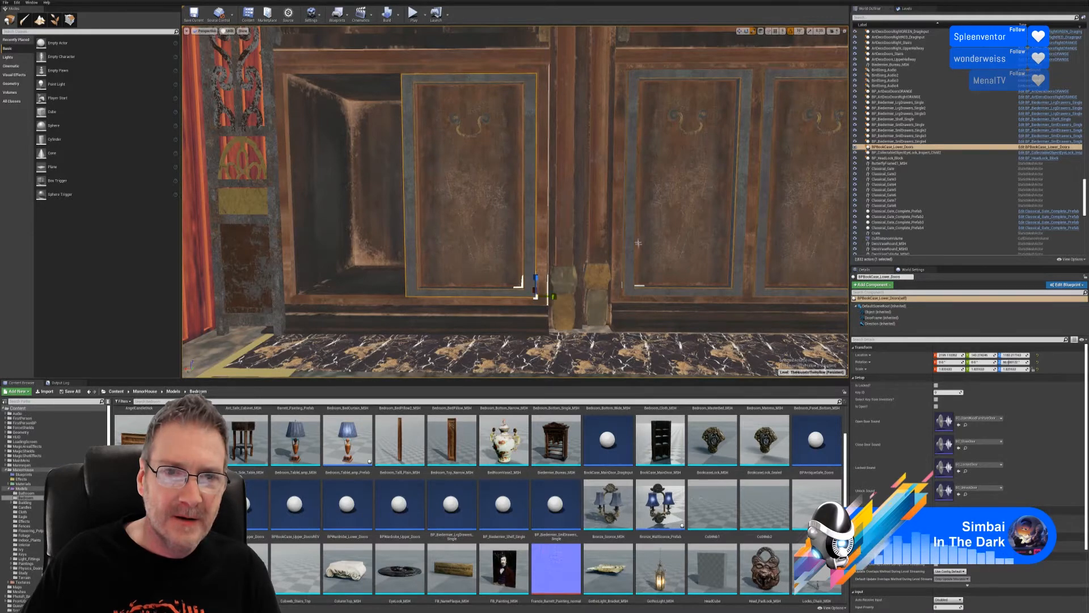
{"action": "right_click_drag", "start_coordinate": [639, 242], "coordinate": [499, 163]}
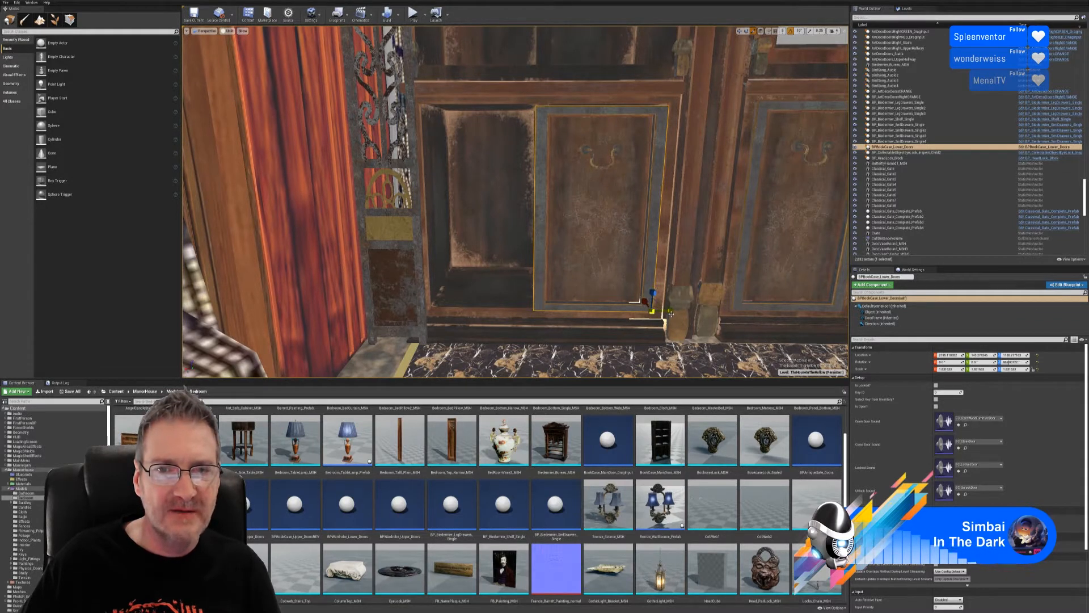
{"action": "left_click_drag", "start_coordinate": [672, 312], "coordinate": [660, 313]}
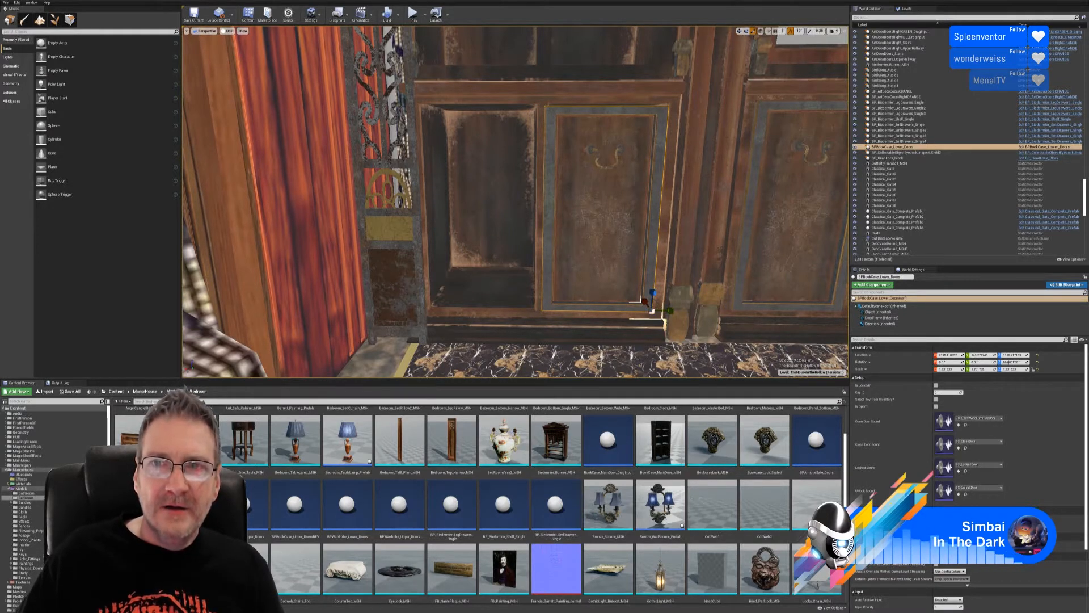
{"action": "left_click", "coordinate": [743, 105]}
{"action": "left_click", "coordinate": [628, 235]}
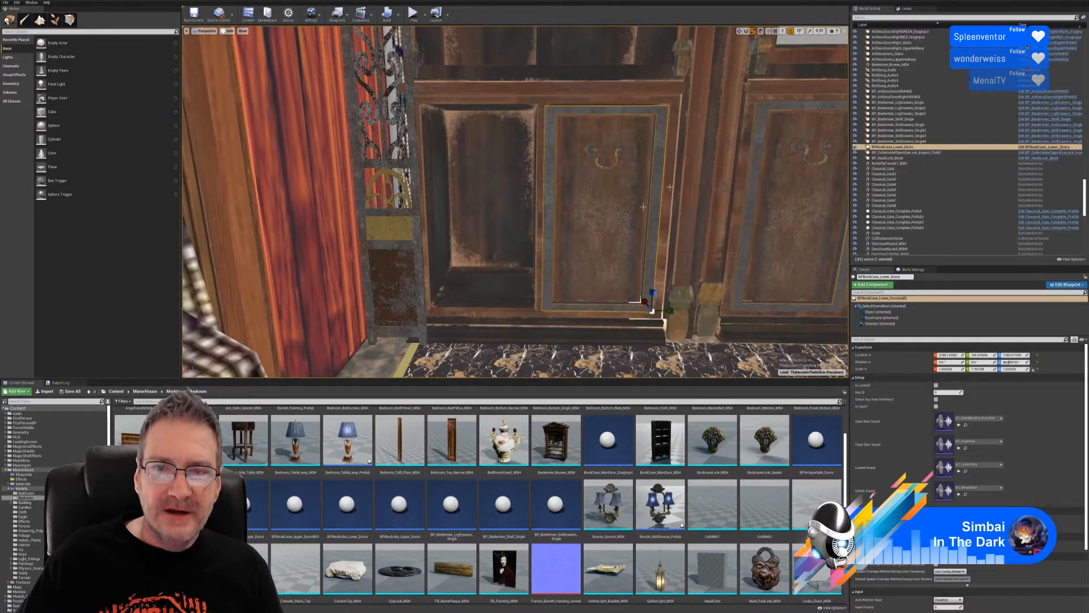
- Duplicate the lower door and slide the copy sideways towards the empty left half of the compartment
{"action": "right_click", "coordinate": [608, 211]}
{"action": "mouse_move", "coordinate": [616, 303]}
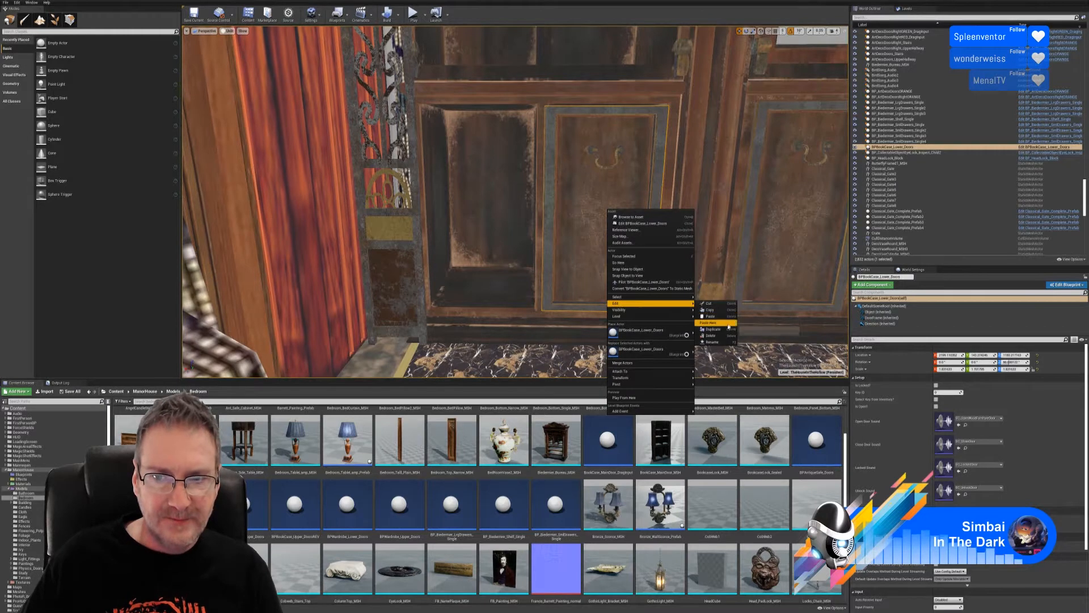
{"action": "left_click", "coordinate": [715, 330]}
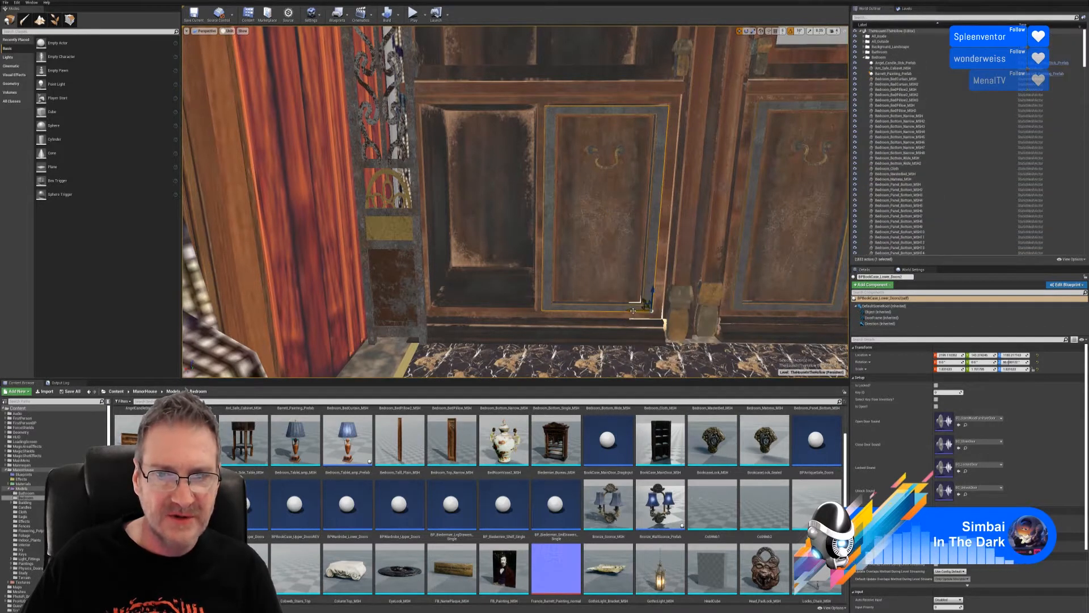
{"action": "left_click_drag", "start_coordinate": [633, 309], "coordinate": [555, 301]}
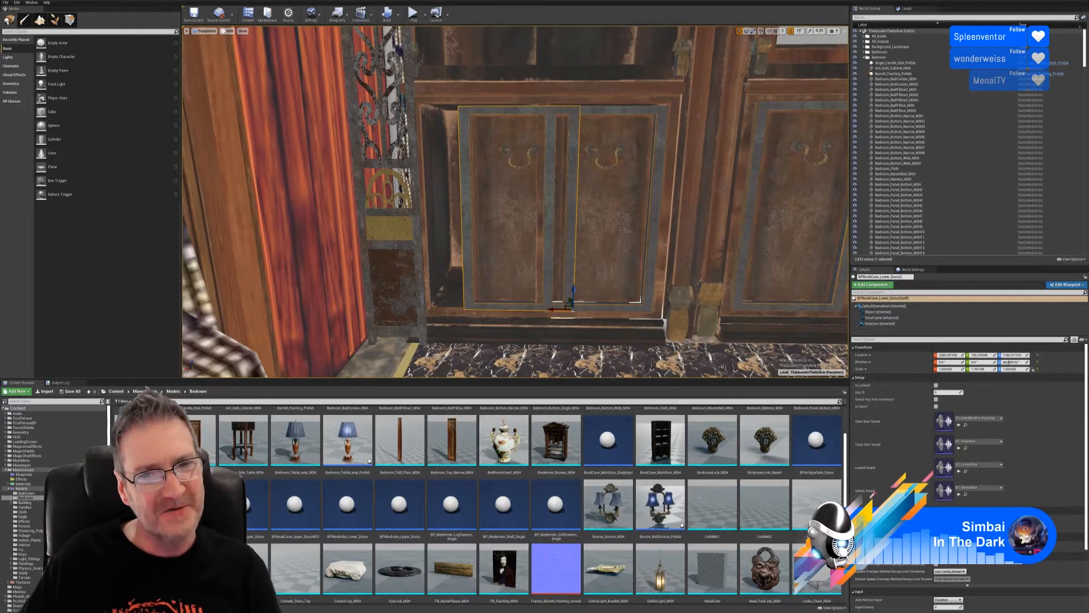
- Try to mirror the duplicated lower door, and undo the mirroring
{"action": "right_click", "coordinate": [521, 200]}
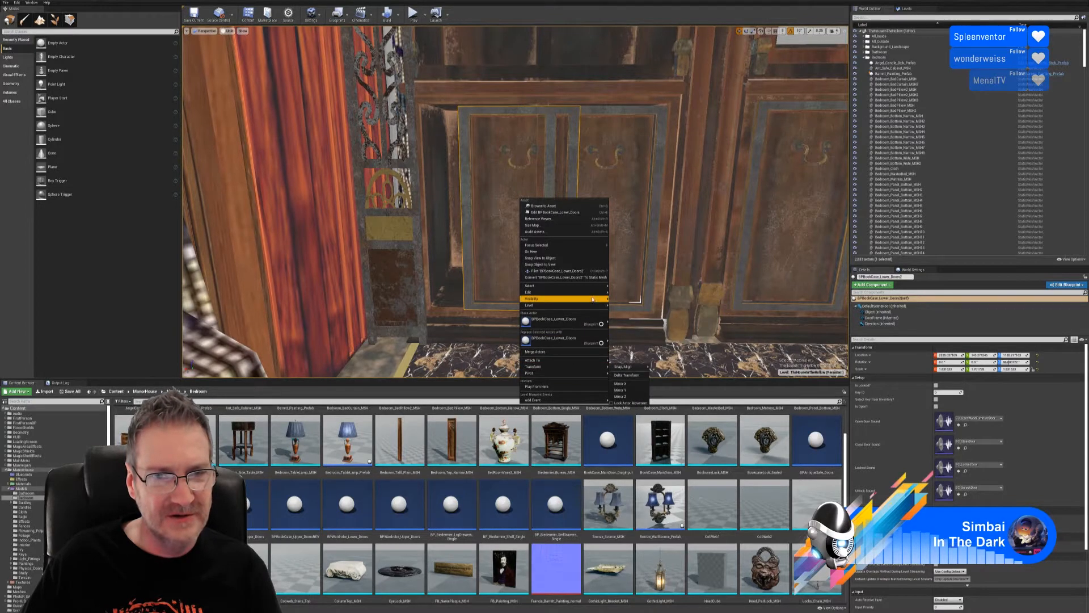
{"action": "mouse_move", "coordinate": [593, 295]}
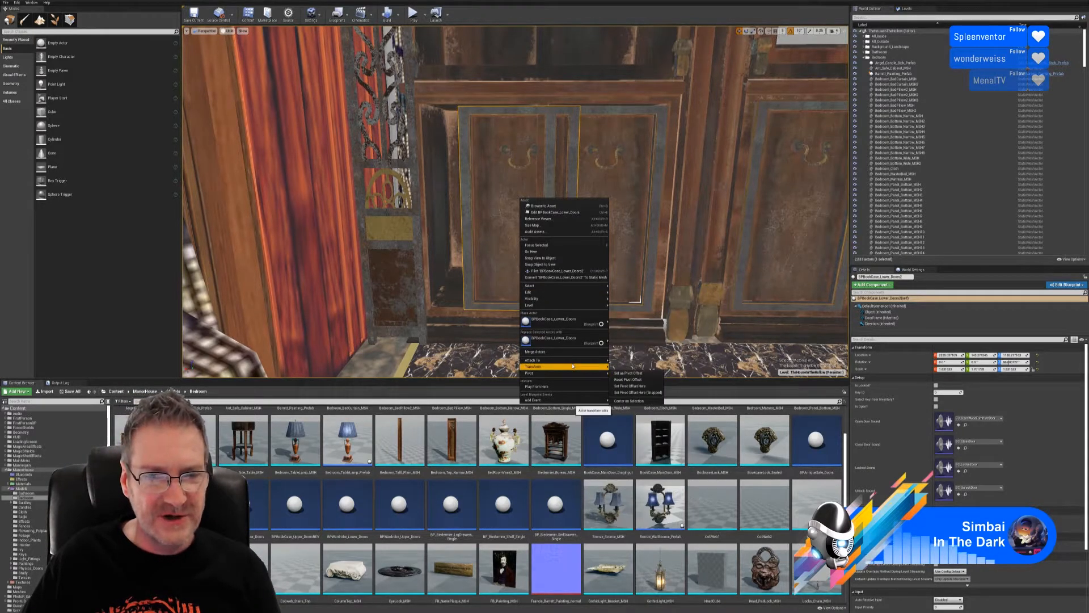
{"action": "mouse_move", "coordinate": [589, 366]}
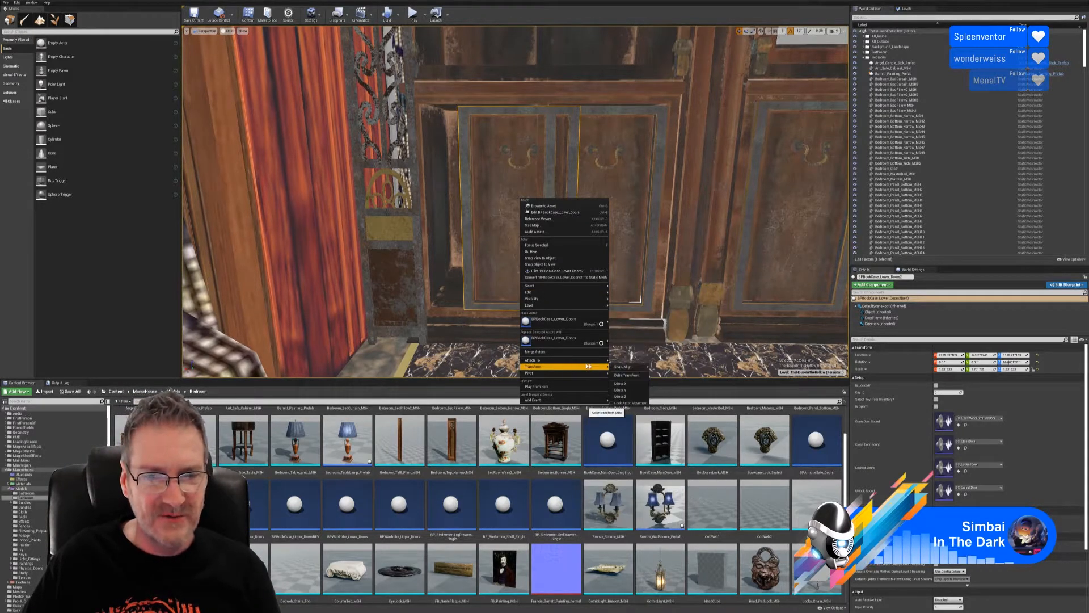
{"action": "left_click", "coordinate": [624, 384]}
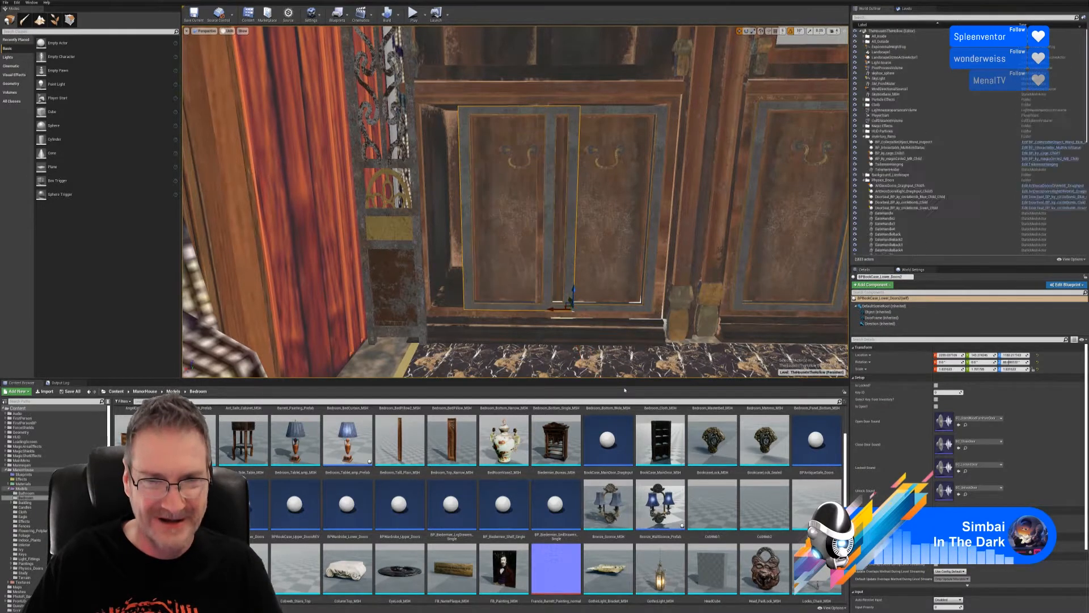
{"action": "key", "text": "ctrl+z"}
- Mirror the duplicated lower door along X and move it against the compartment's left post, closing the left half
{"action": "right_click", "coordinate": [497, 227]}
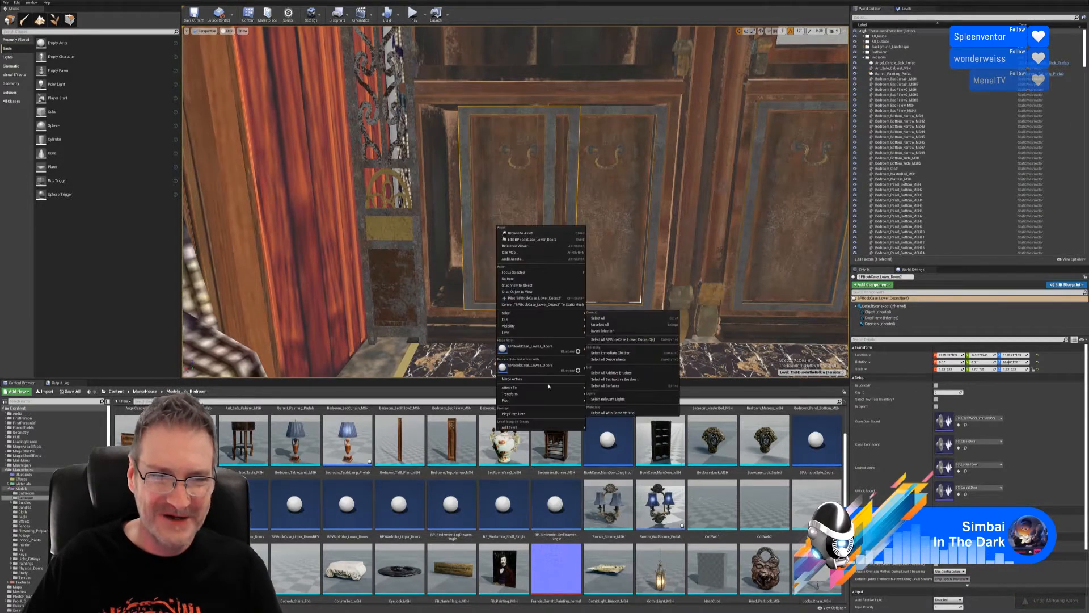
{"action": "mouse_move", "coordinate": [545, 393]}
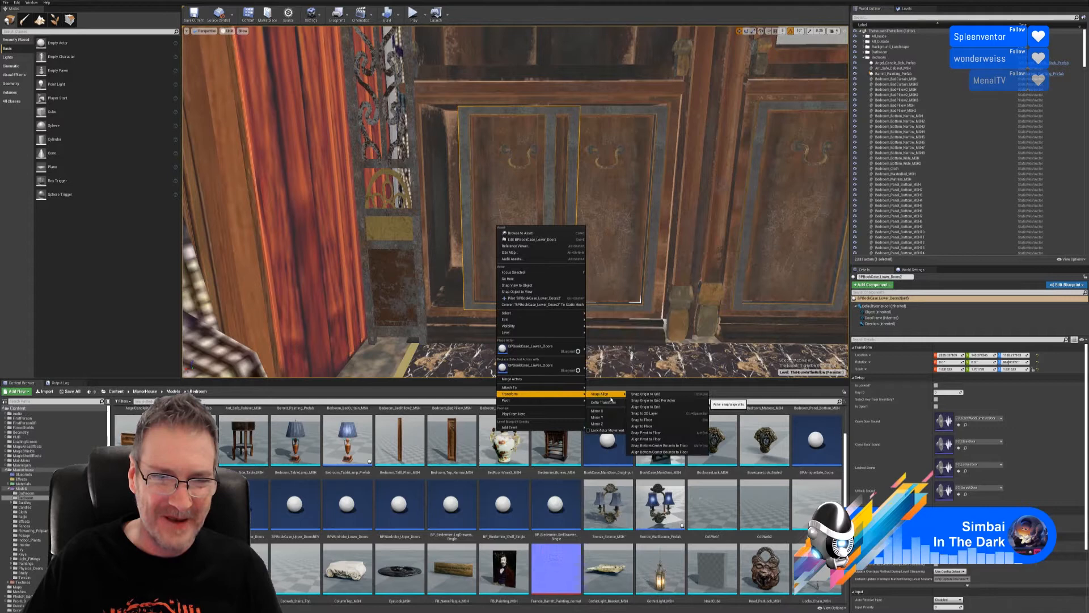
{"action": "left_click", "coordinate": [597, 411]}
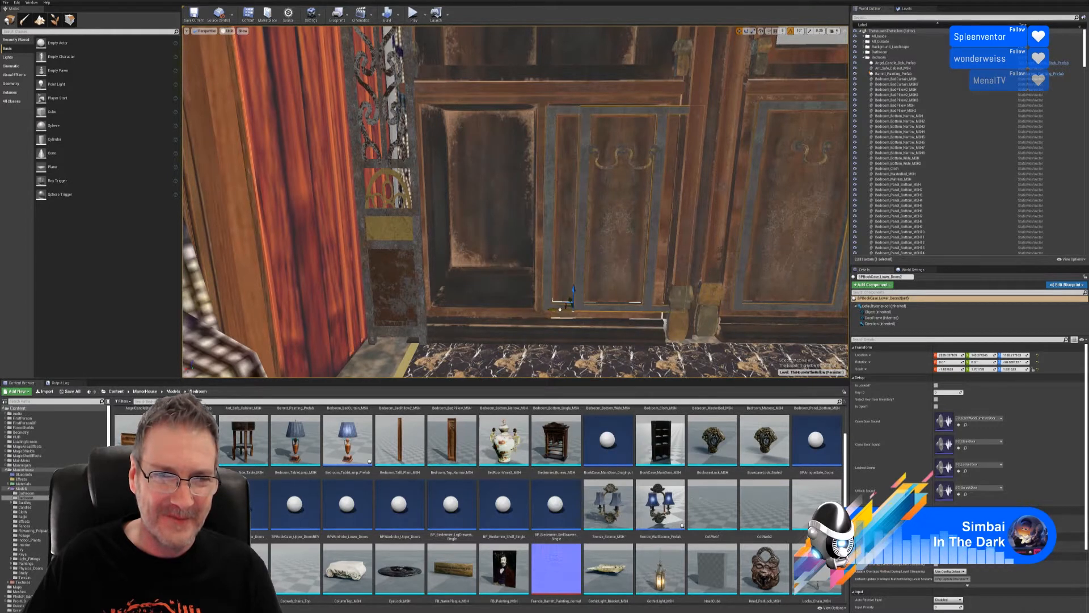
{"action": "left_click_drag", "start_coordinate": [560, 309], "coordinate": [416, 314]}
{"action": "right_click_drag", "start_coordinate": [615, 332], "coordinate": [533, 397]}
{"action": "key", "text": "w"}
{"action": "key", "text": "s"}
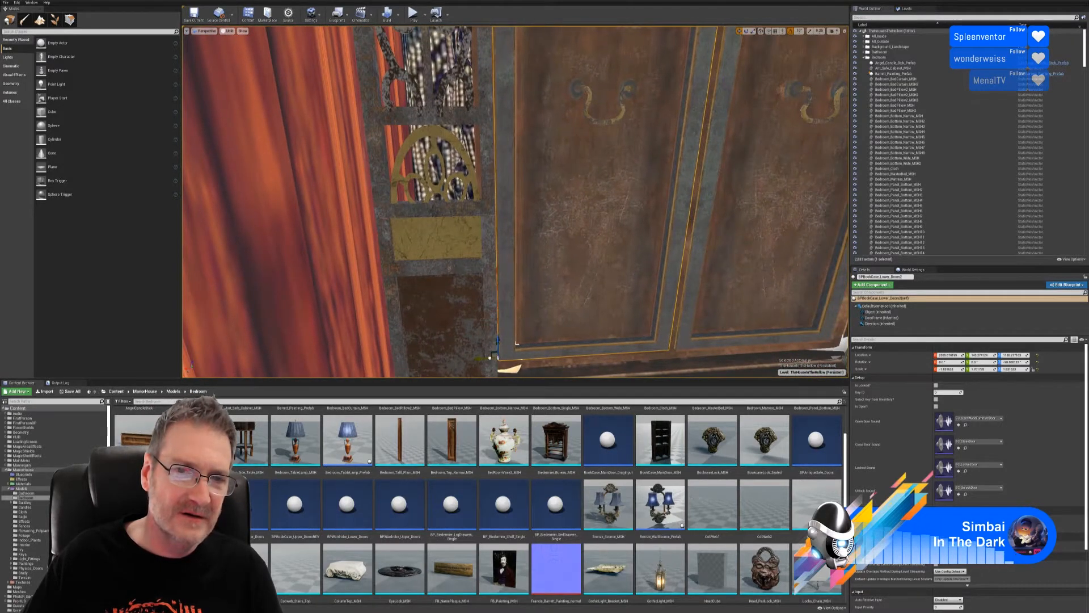
{"action": "left_click", "coordinate": [491, 356]}
{"action": "left_click", "coordinate": [603, 236]}
{"action": "right_click_drag", "start_coordinate": [602, 237], "coordinate": [596, 210]}
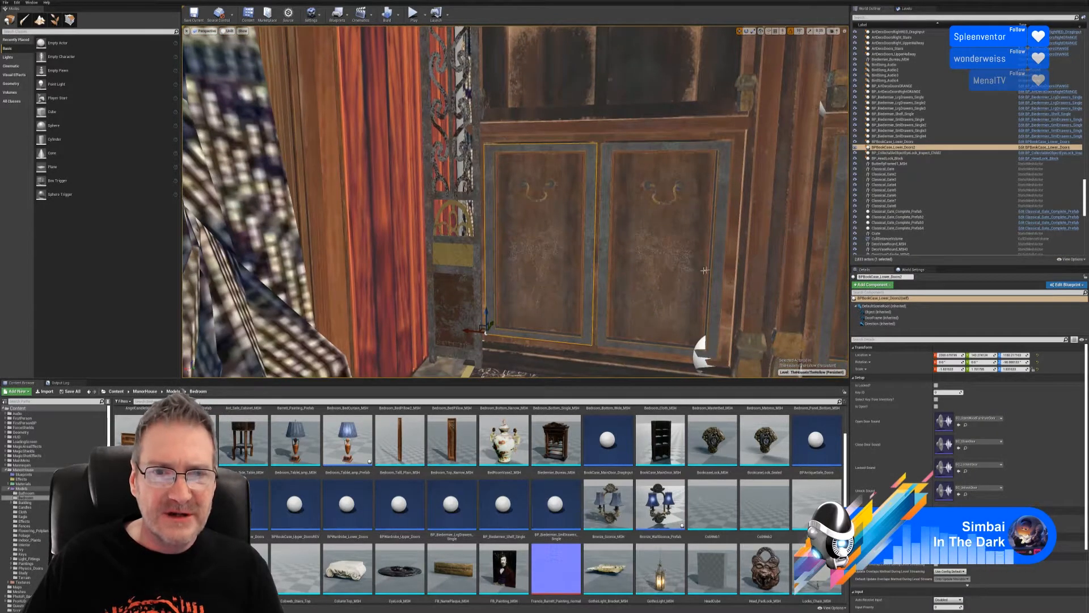
- Inspect the pair of lower doors and briefly play-test the level in front of the bookcase
{"action": "left_click", "coordinate": [667, 268], "text": "ctrl"}
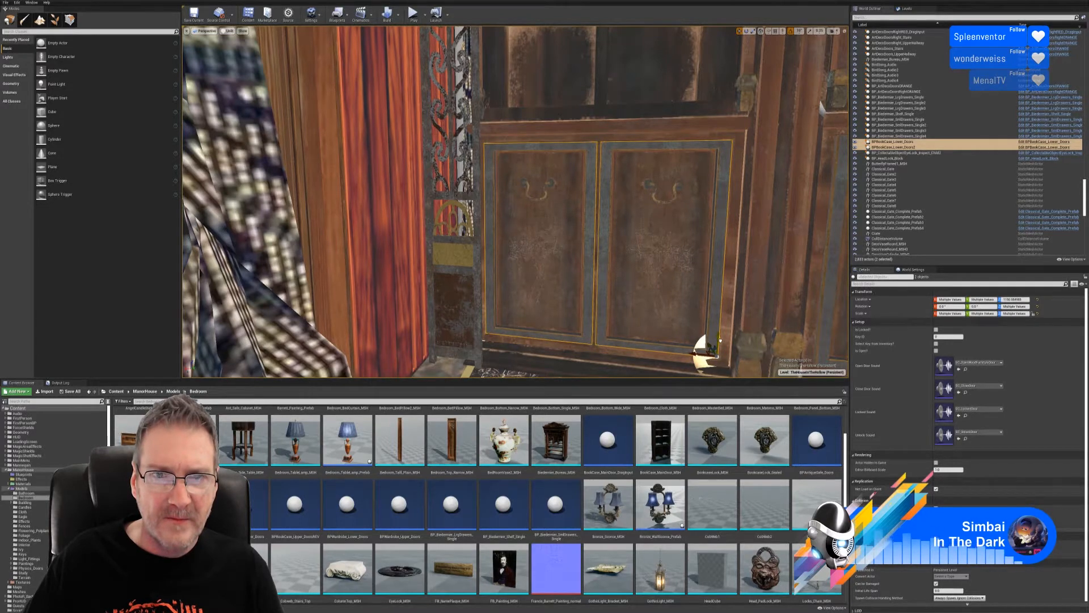
{"action": "left_click", "coordinate": [674, 362]}
{"action": "left_click", "coordinate": [651, 291]}
{"action": "right_click_drag", "start_coordinate": [730, 249], "coordinate": [772, 202]}
{"action": "key", "text": "w"}
{"action": "key", "text": "w"}
{"action": "key", "text": "s"}
{"action": "key", "text": "s"}
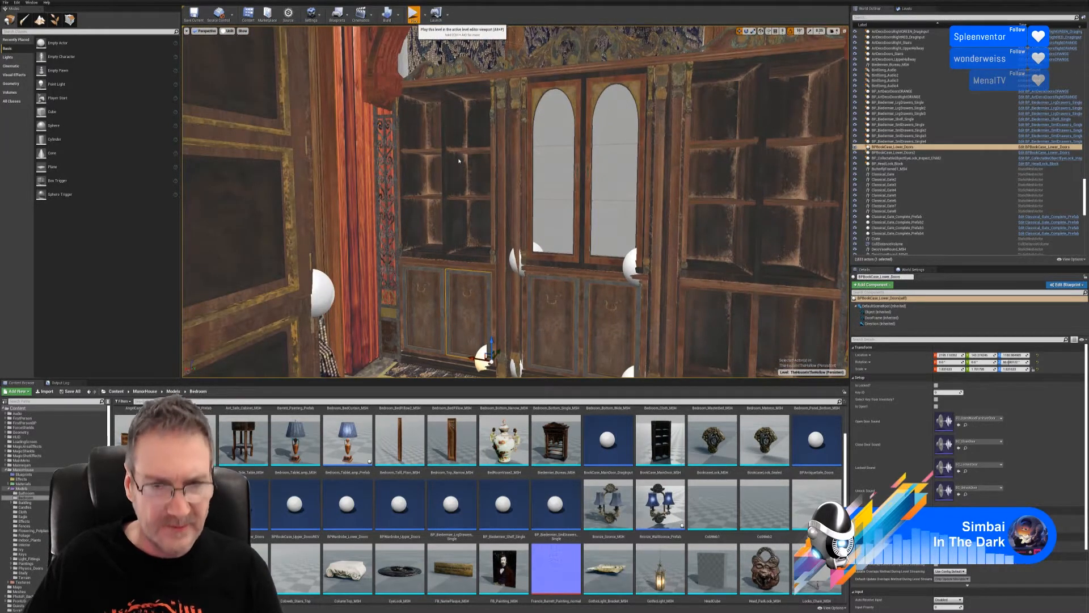
{"action": "key", "text": "alt+p"}
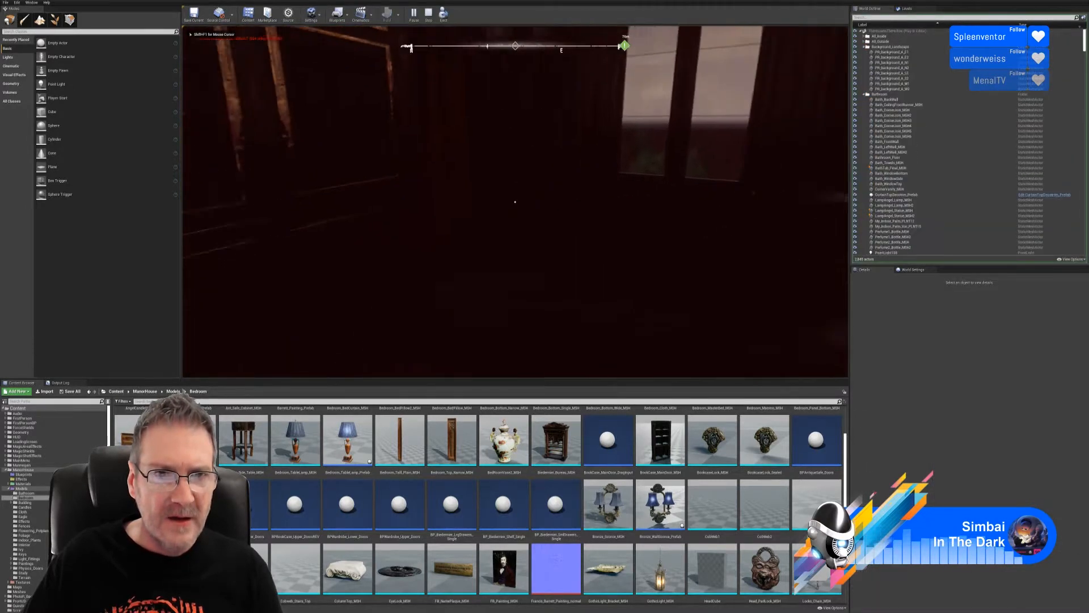
{"action": "key", "text": "w"}
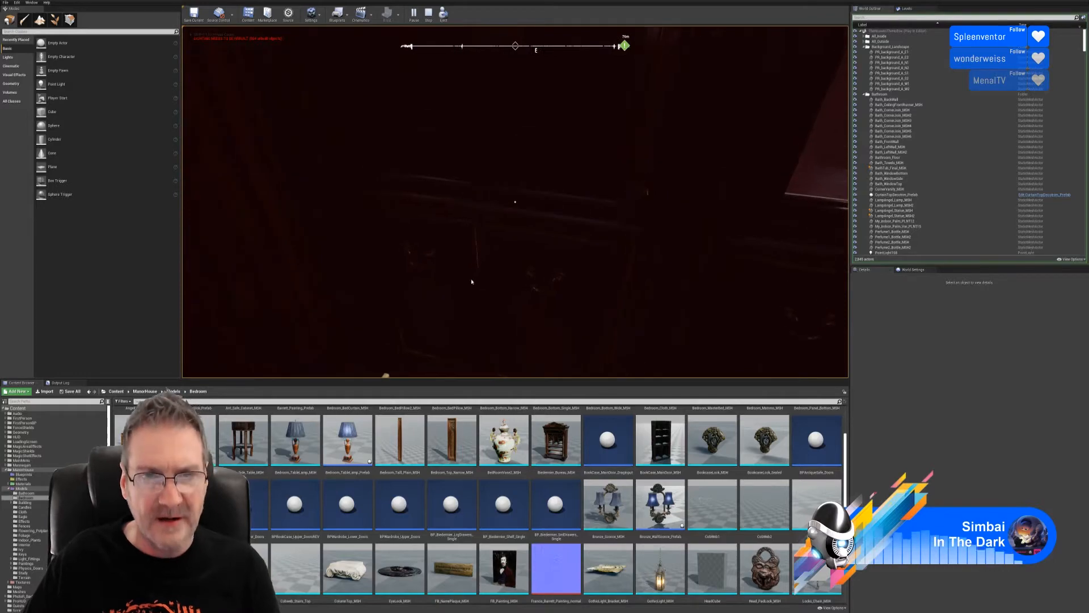
{"action": "key", "text": "Escape"}
- Select the main bookcase mesh, open it in the static mesh editor and shrink that window beside the level view
{"action": "mouse_move", "coordinate": [457, 101]}
{"action": "right_mouse_down"}
{"action": "mouse_move", "coordinate": [500, 91]}
{"action": "mouse_move", "coordinate": [457, 101]}
{"action": "right_mouse_up"}
{"action": "left_click", "coordinate": [463, 101]}
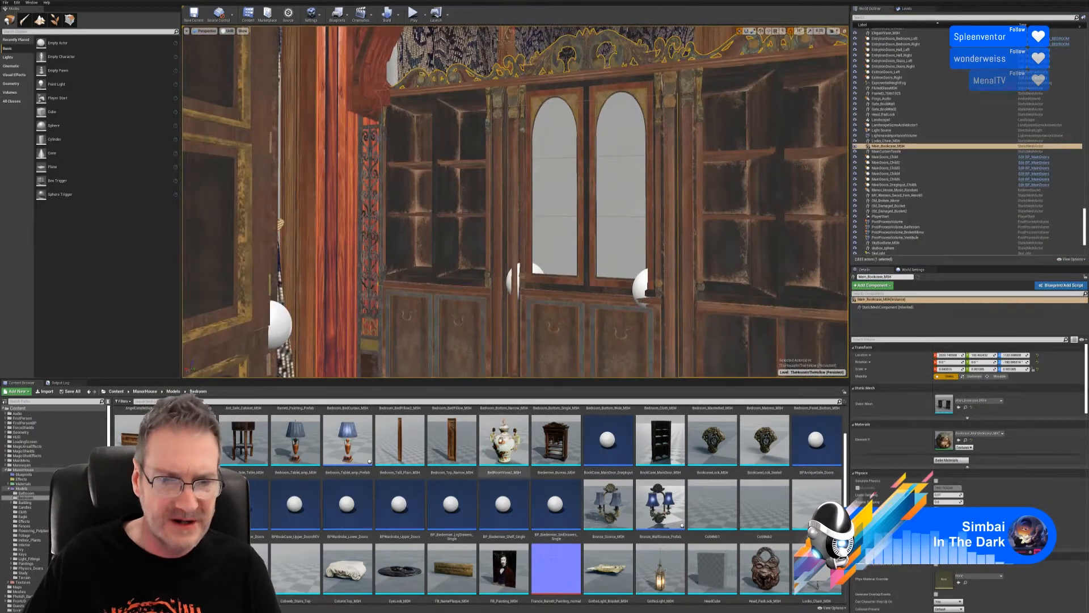
{"action": "scroll", "coordinate": [698, 509], "scroll_direction": "down", "scroll_amount": 1}
{"action": "scroll", "coordinate": [698, 509], "scroll_direction": "down", "scroll_amount": 1}
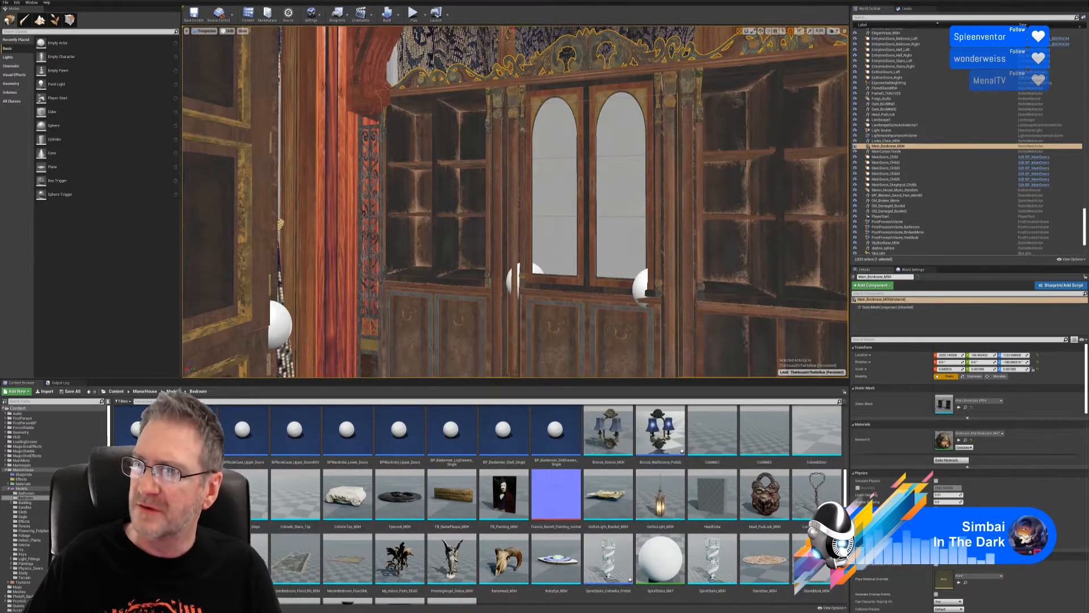
{"action": "left_click_drag", "start_coordinate": [373, 74], "coordinate": [179, 1]}
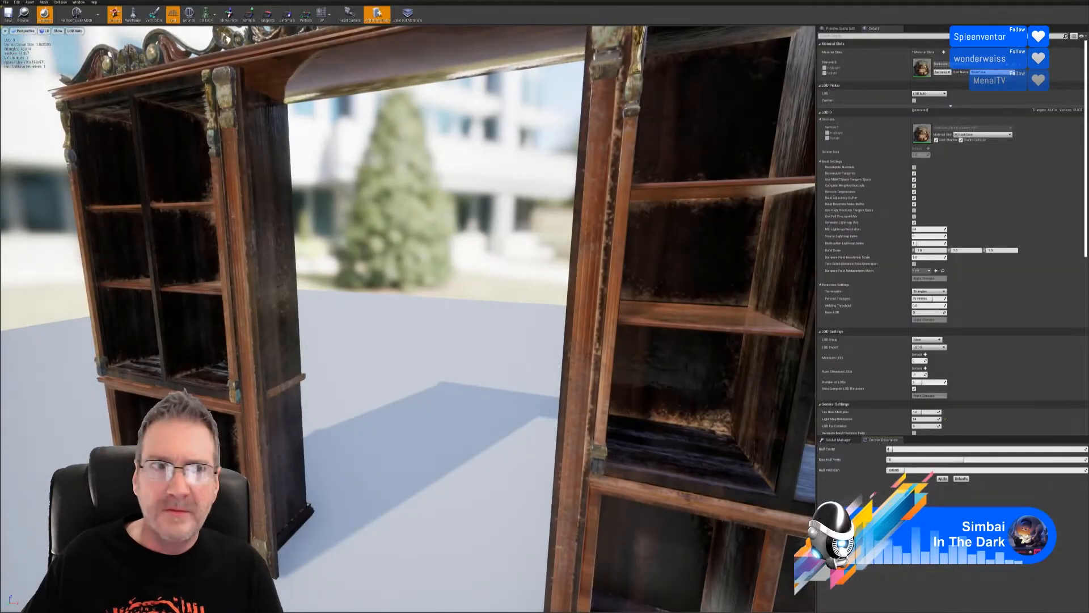
{"action": "left_click_drag", "start_coordinate": [340, 1], "coordinate": [304, 28]}
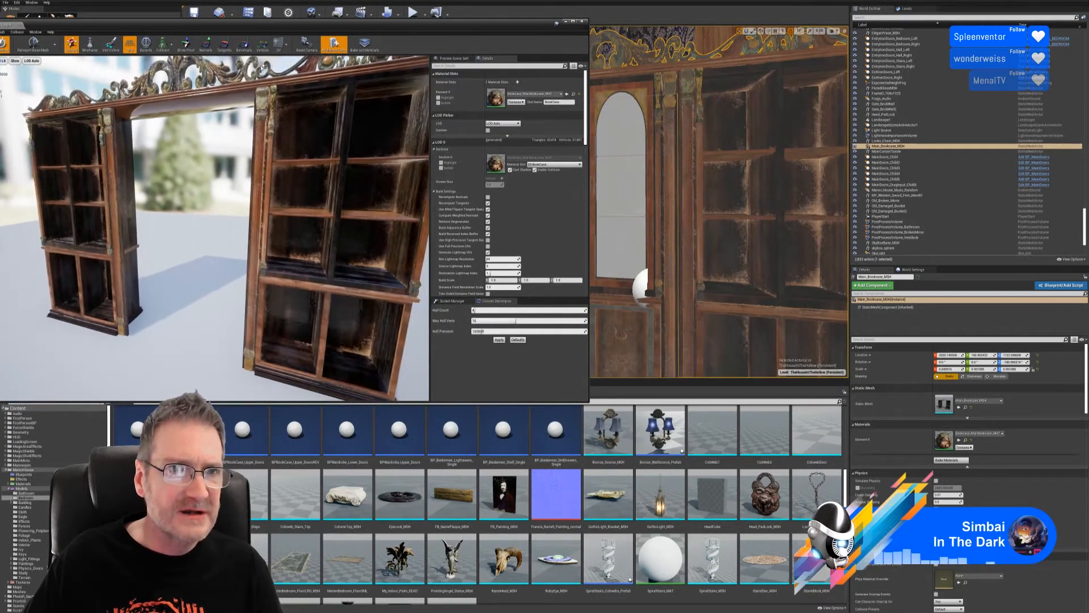
- Display the bookcase mesh's simple collision and remove it
{"action": "left_click", "coordinate": [164, 44]}
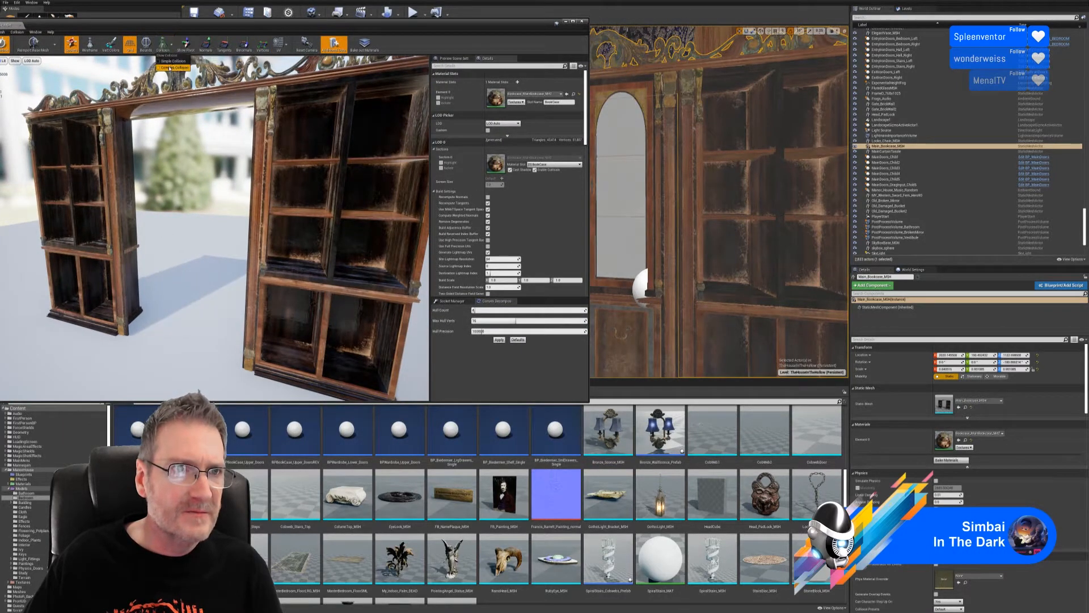
{"action": "left_click", "coordinate": [173, 61]}
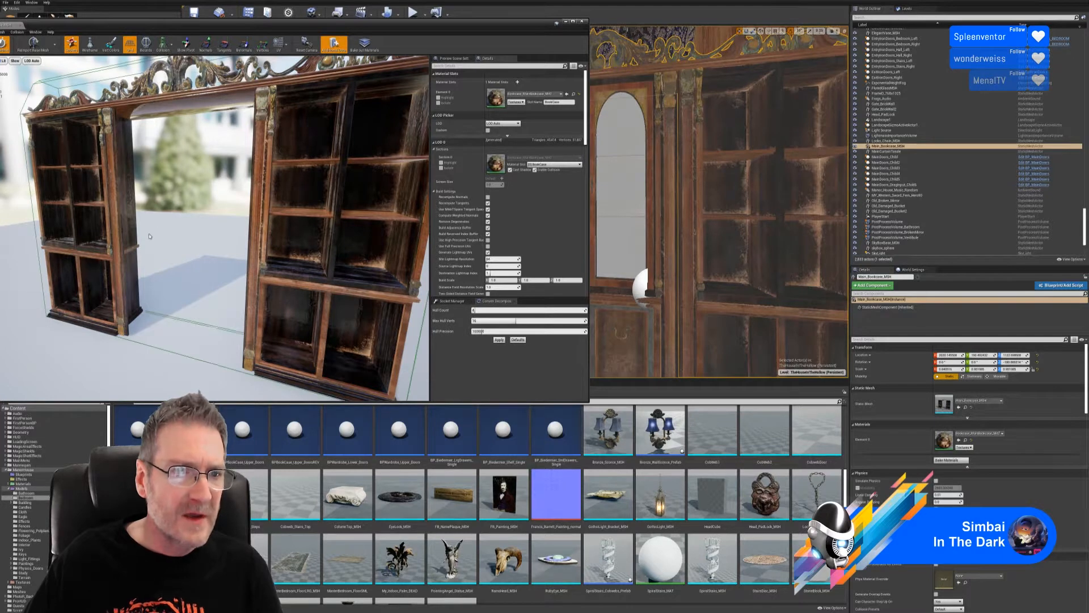
{"action": "left_click_drag", "start_coordinate": [149, 236], "coordinate": [150, 237]}
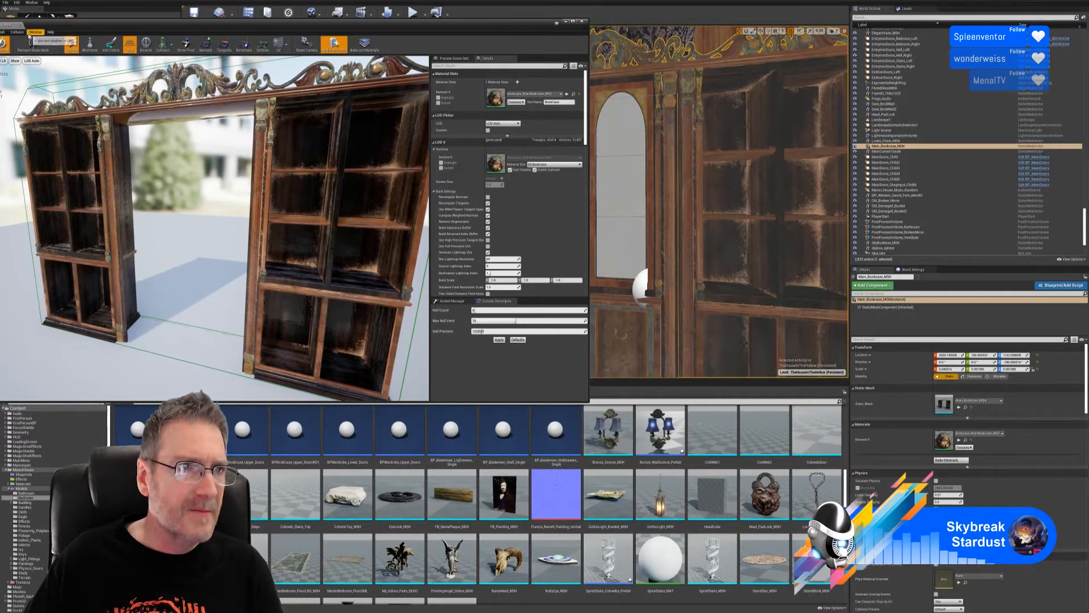
{"action": "left_click", "coordinate": [30, 35]}
{"action": "left_click", "coordinate": [37, 101]}
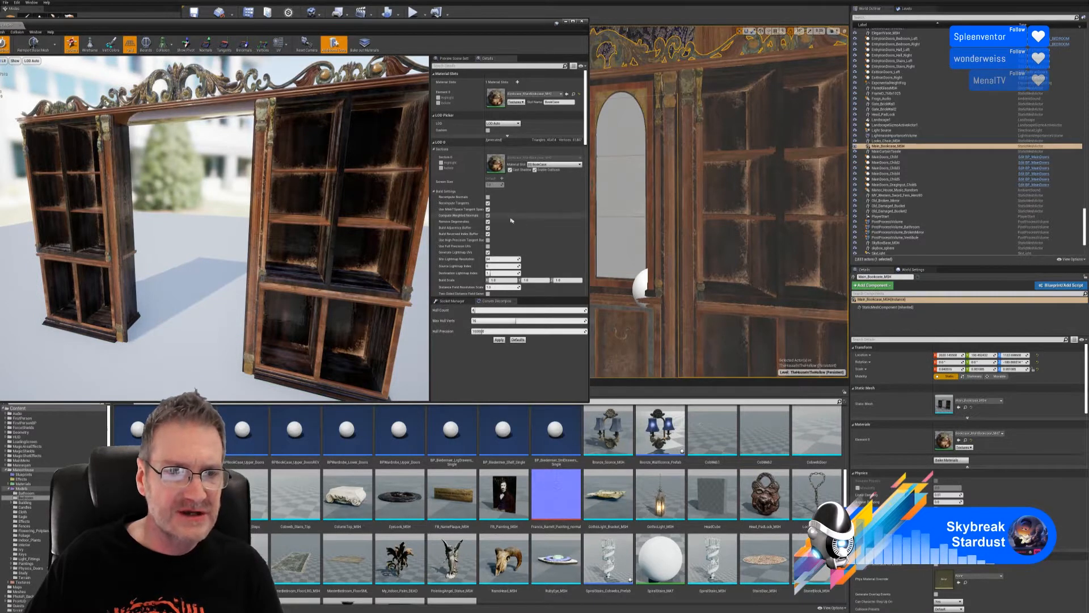
{"action": "scroll", "coordinate": [512, 220], "scroll_direction": "down", "scroll_amount": 5}
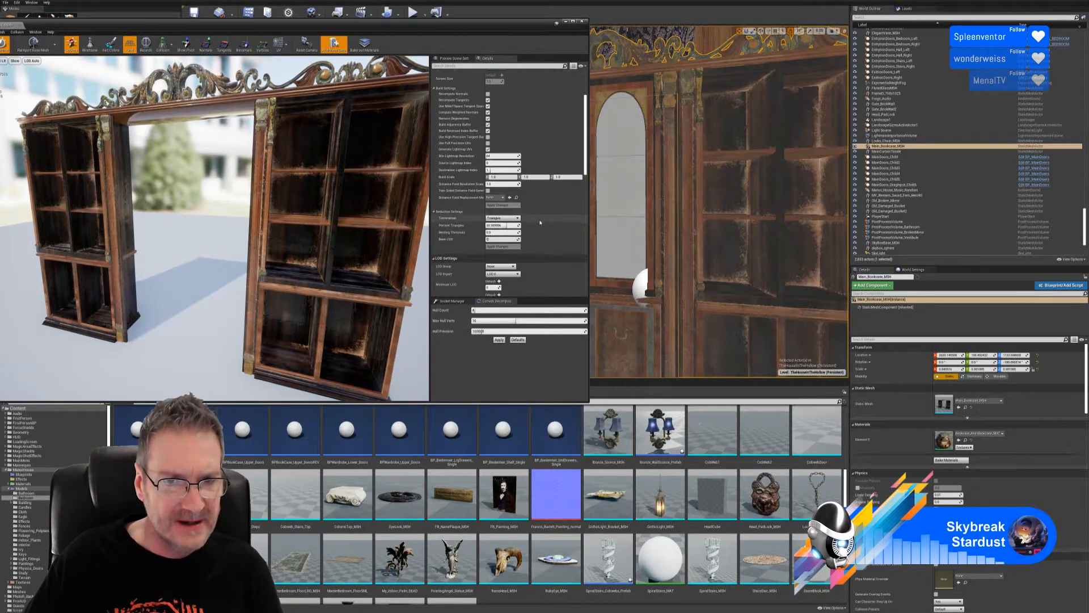
{"action": "scroll", "coordinate": [540, 222], "scroll_direction": "down", "scroll_amount": 4}
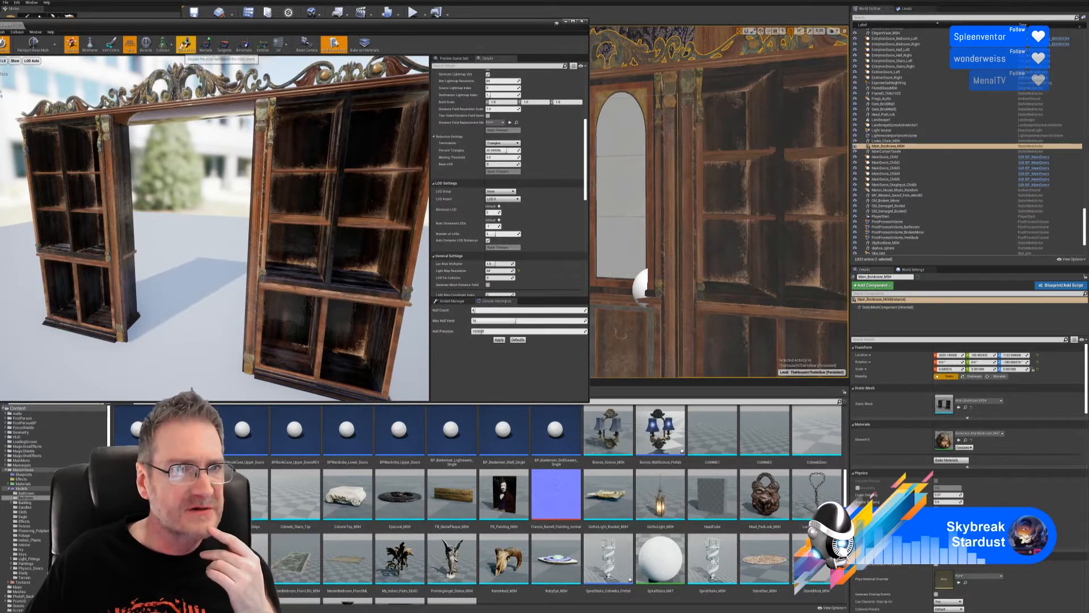
{"action": "left_click", "coordinate": [162, 44]}
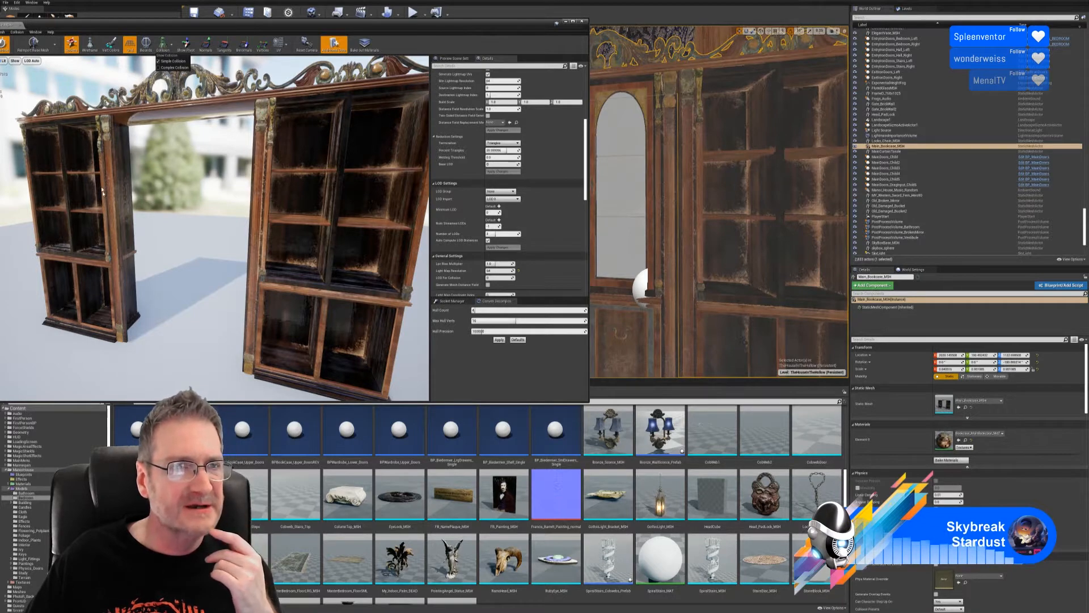
{"action": "left_click", "coordinate": [215, 163]}
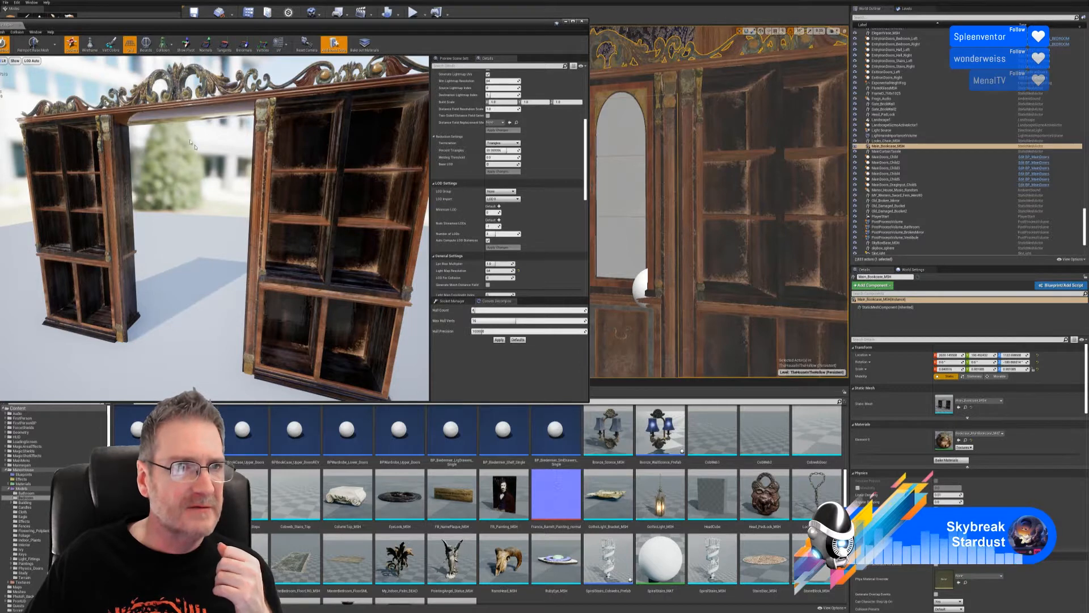
{"action": "left_click", "coordinate": [162, 54]}
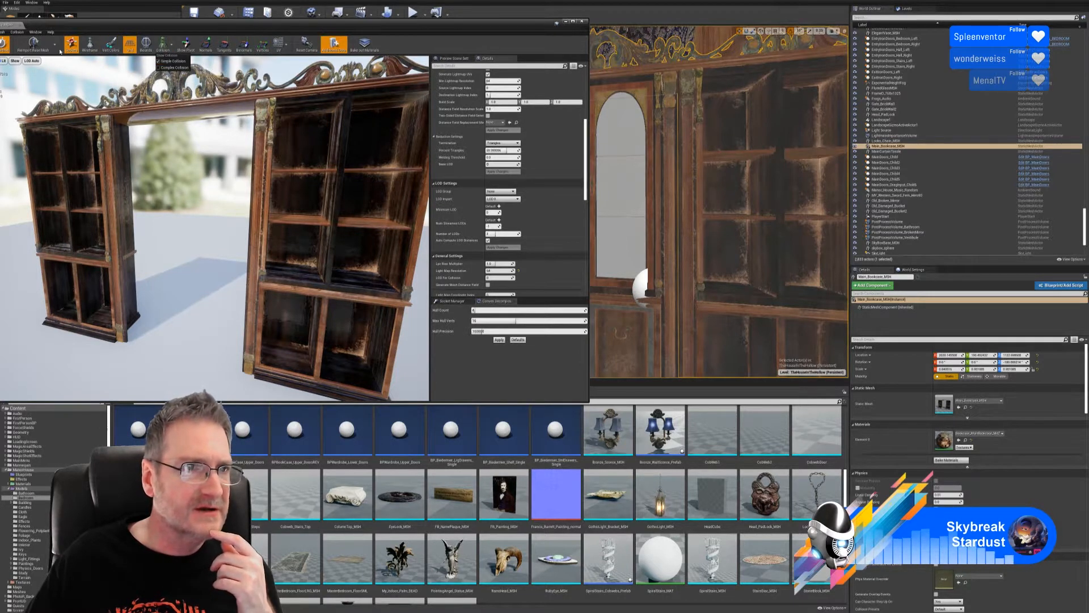
- Add a box simplified collision to the bookcase mesh and scale it along X to roughly the width of one shelf section
{"action": "left_click", "coordinate": [17, 32]}
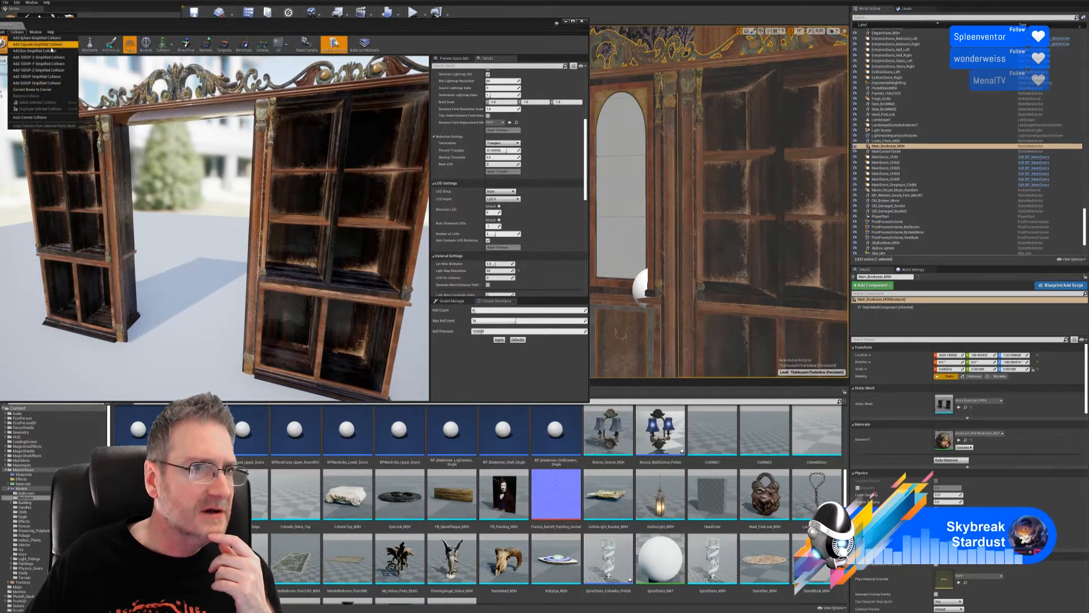
{"action": "left_click", "coordinate": [51, 51]}
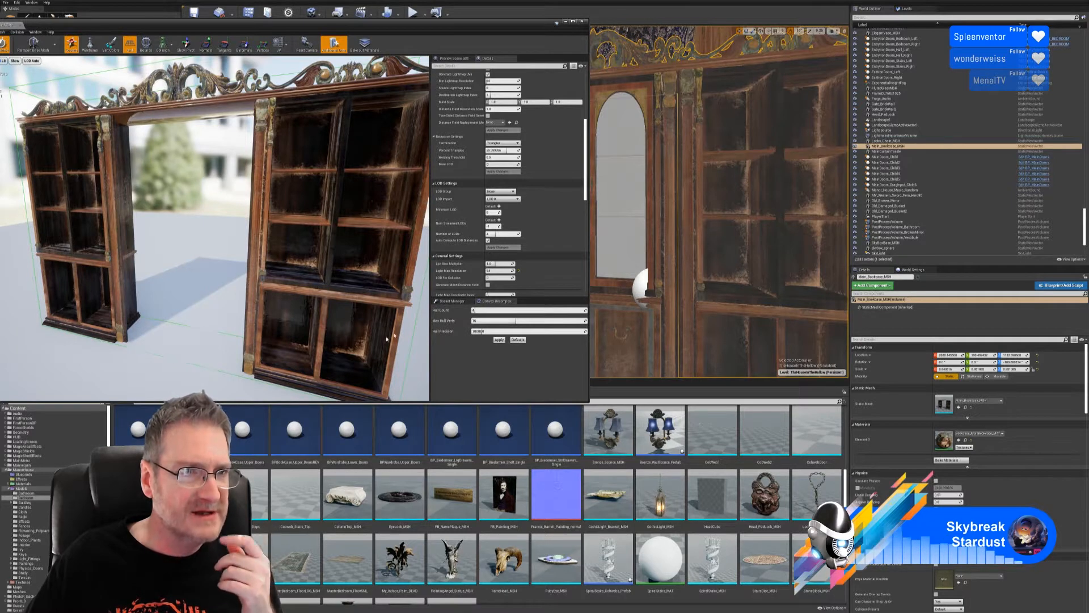
{"action": "left_click", "coordinate": [98, 75]}
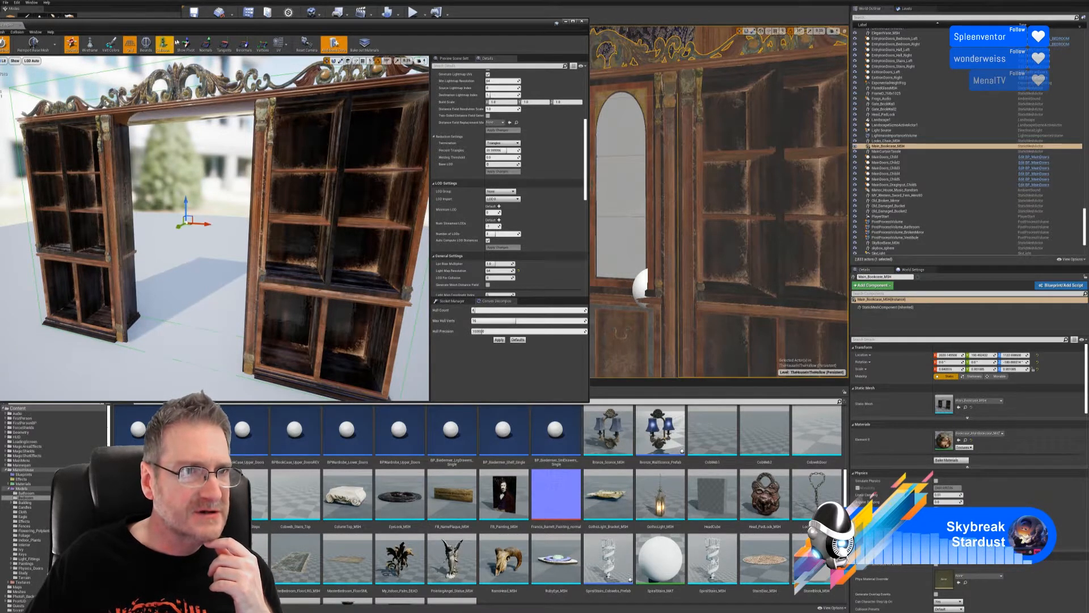
{"action": "right_click_drag", "start_coordinate": [214, 227], "coordinate": [229, 199]}
{"action": "left_click", "coordinate": [340, 61]}
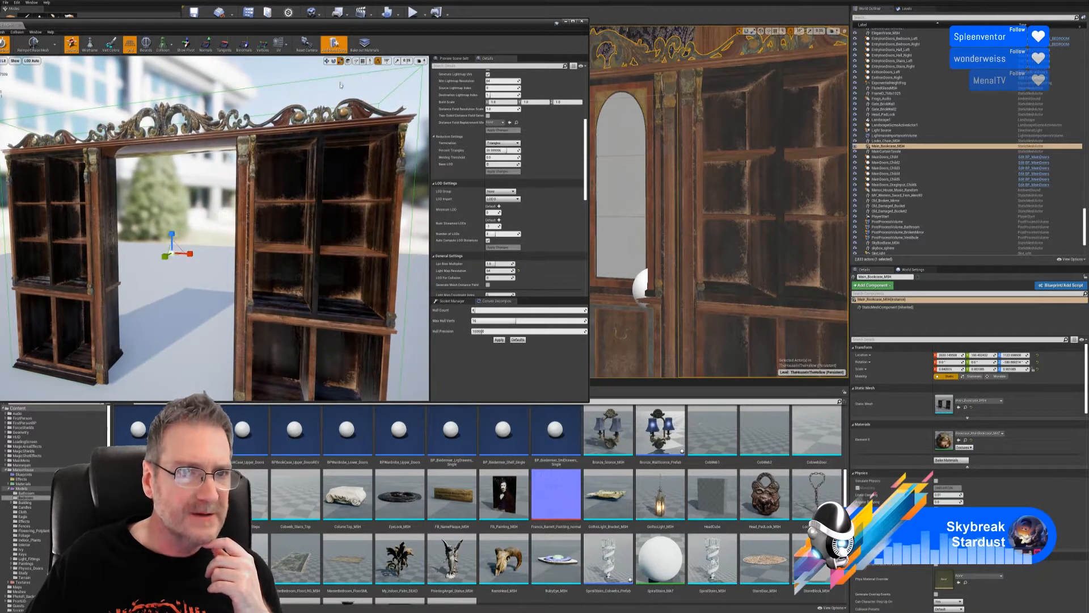
{"action": "left_click_drag", "start_coordinate": [189, 253], "coordinate": [164, 261]}
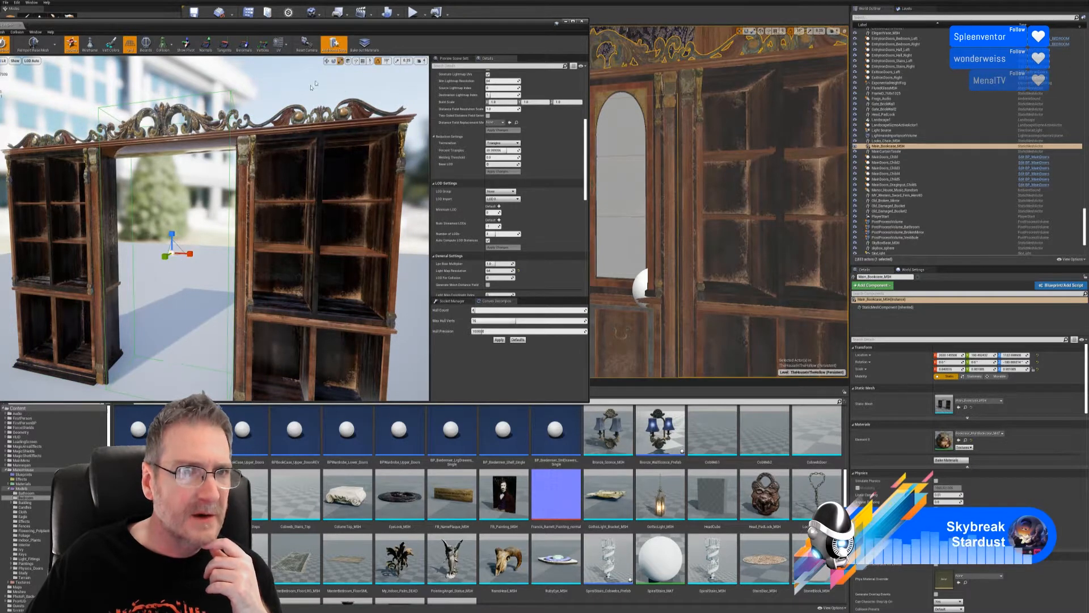
- Move the collision box over the left shelf section and shift it in depth to line up with the shelving
{"action": "left_click", "coordinate": [326, 62]}
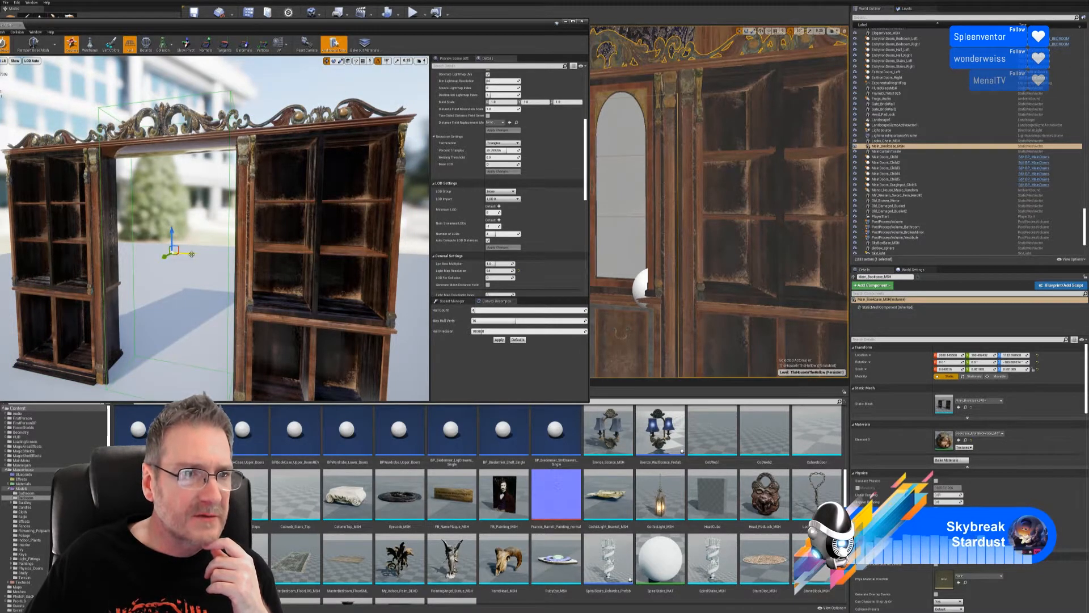
{"action": "left_click_drag", "start_coordinate": [187, 253], "coordinate": [86, 244]}
{"action": "right_click_drag", "start_coordinate": [86, 244], "coordinate": [137, 243]}
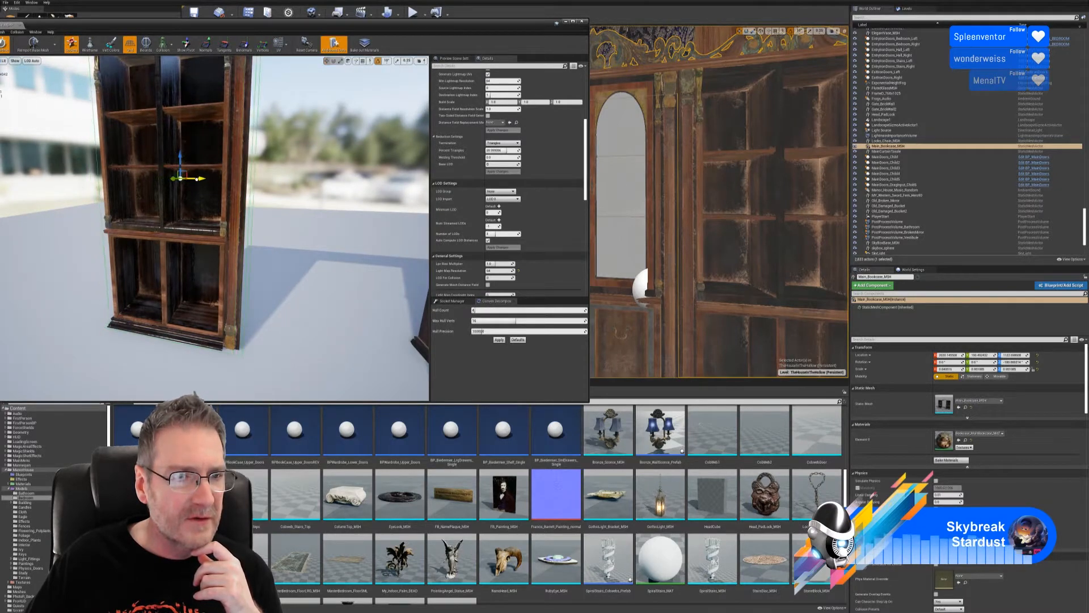
{"action": "left_click_drag", "start_coordinate": [197, 179], "coordinate": [194, 181]}
{"action": "right_click_drag", "start_coordinate": [221, 238], "coordinate": [240, 227]}
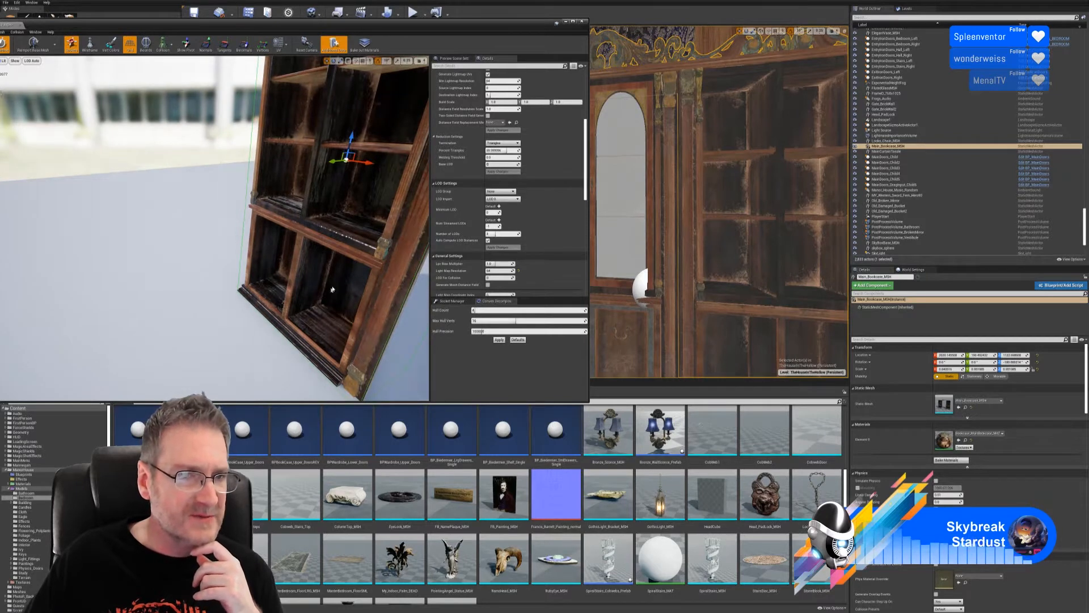
{"action": "right_click_drag", "start_coordinate": [283, 303], "coordinate": [243, 348]}
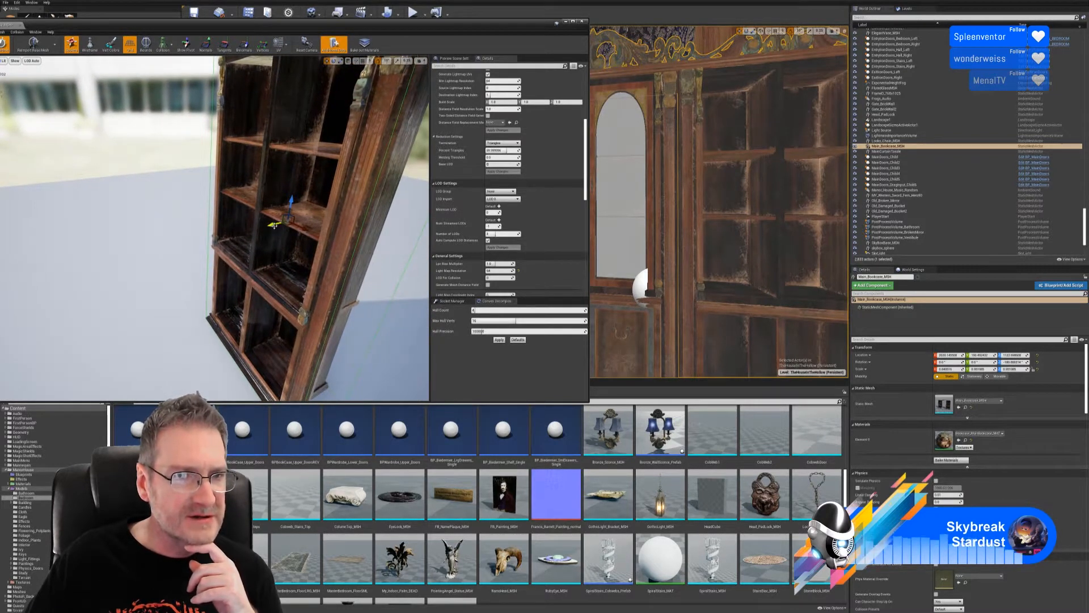
{"action": "left_click_drag", "start_coordinate": [275, 224], "coordinate": [291, 222]}
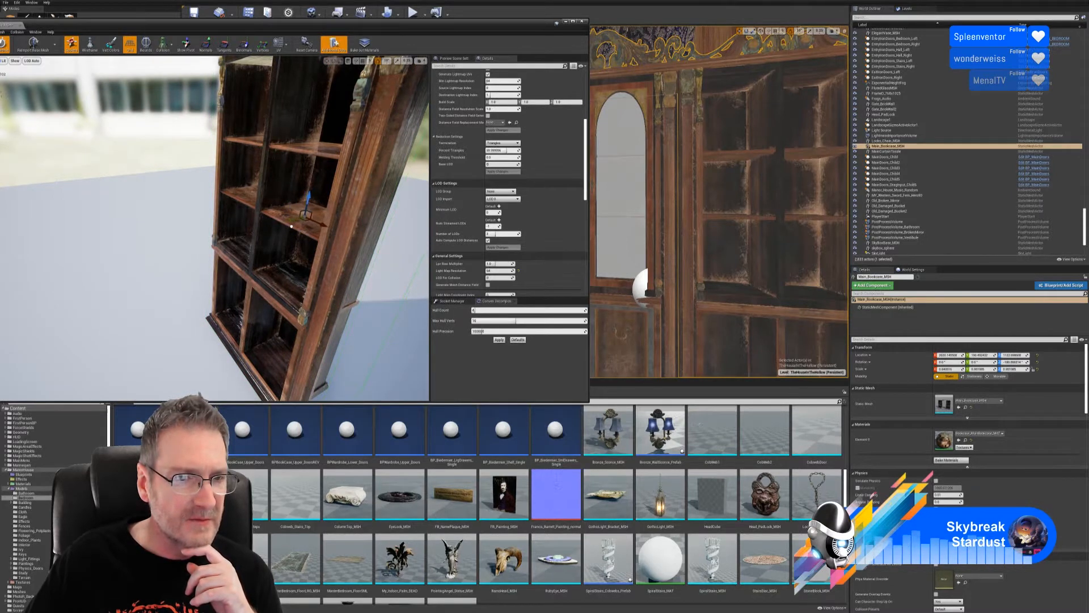
- Lower the left section's collision box to line up with the height of the shelving
{"action": "right_click_drag", "start_coordinate": [291, 226], "coordinate": [202, 279]}
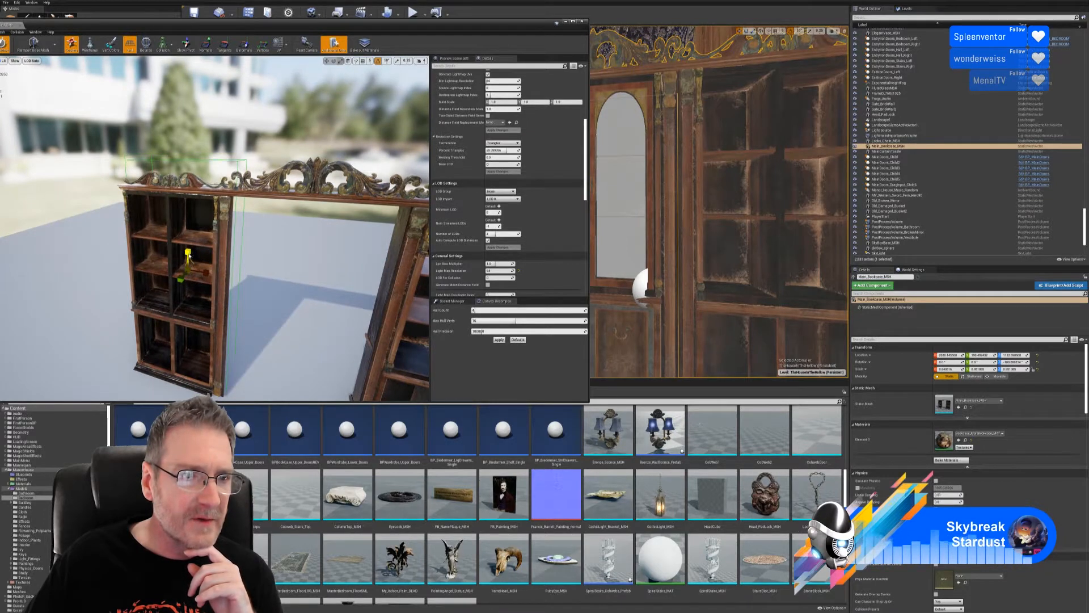
{"action": "left_click", "coordinate": [327, 61]}
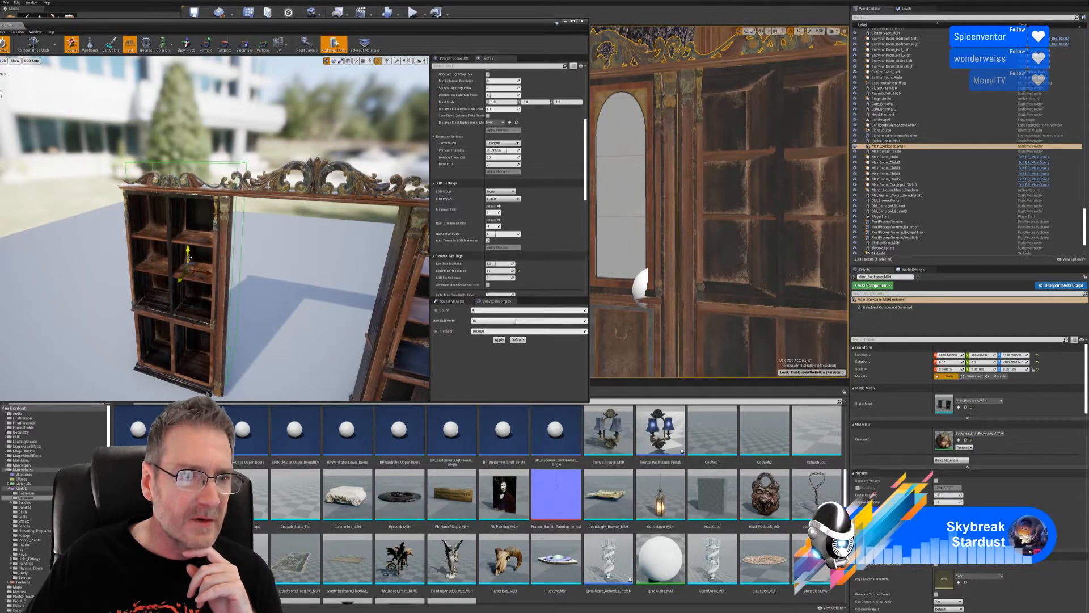
{"action": "left_click_drag", "start_coordinate": [188, 254], "coordinate": [188, 264]}
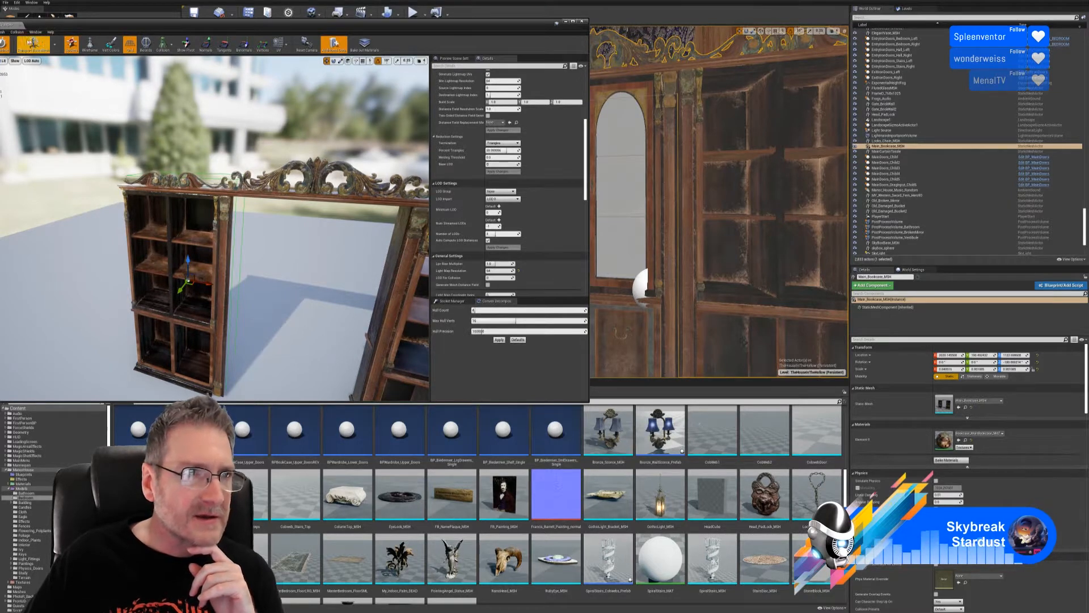
- Duplicate the selected collision box and move the copy across the doorway onto the right shelf section
{"action": "left_click", "coordinate": [17, 32]}
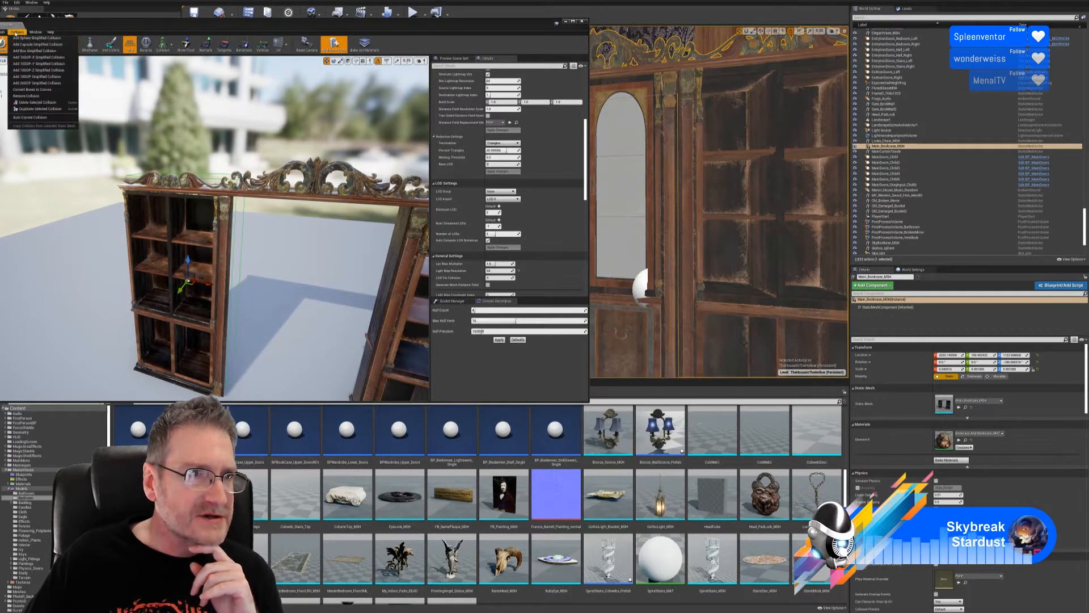
{"action": "left_click", "coordinate": [42, 110]}
{"action": "right_click_drag", "start_coordinate": [274, 290], "coordinate": [309, 304]}
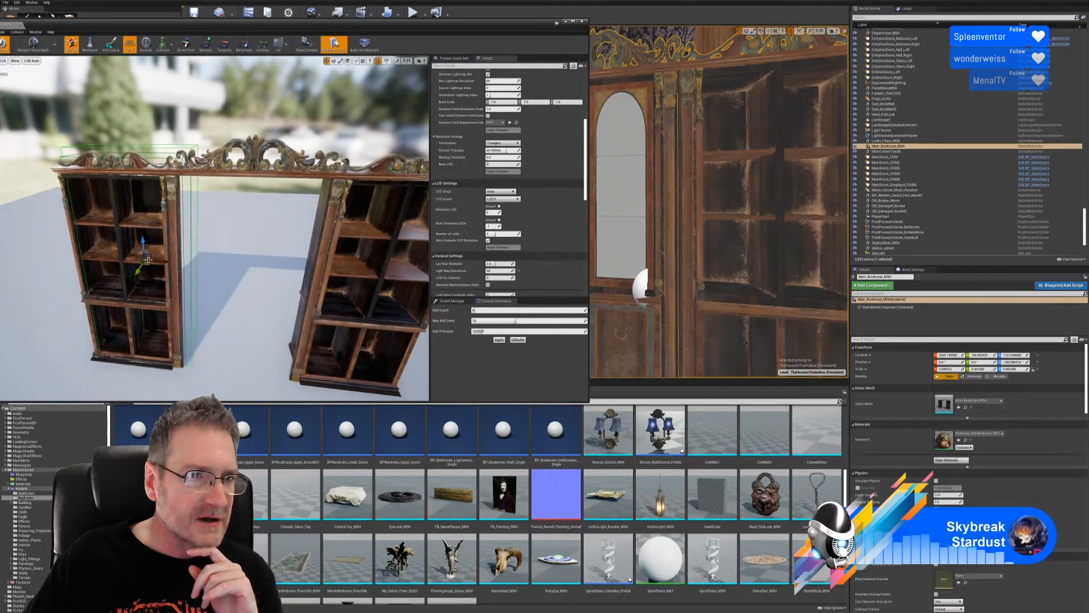
{"action": "left_click_drag", "start_coordinate": [139, 271], "coordinate": [385, 288]}
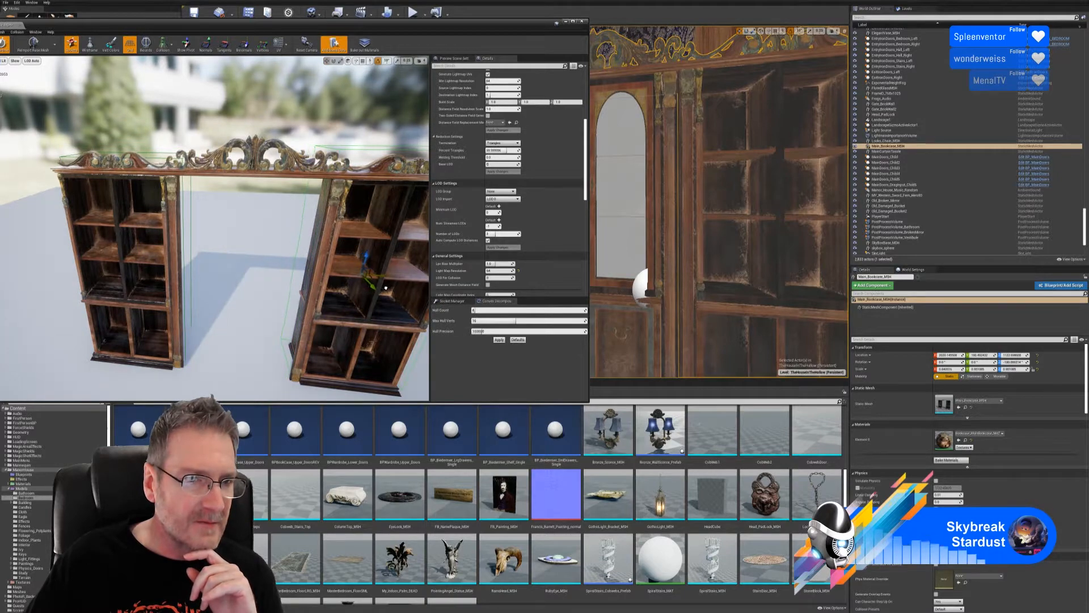
- Nudge the duplicated collision box sideways and in depth to line it up with the right shelf section
{"action": "right_click_drag", "start_coordinate": [385, 288], "coordinate": [404, 310]}
{"action": "right_click_drag", "start_coordinate": [214, 203], "coordinate": [225, 214]}
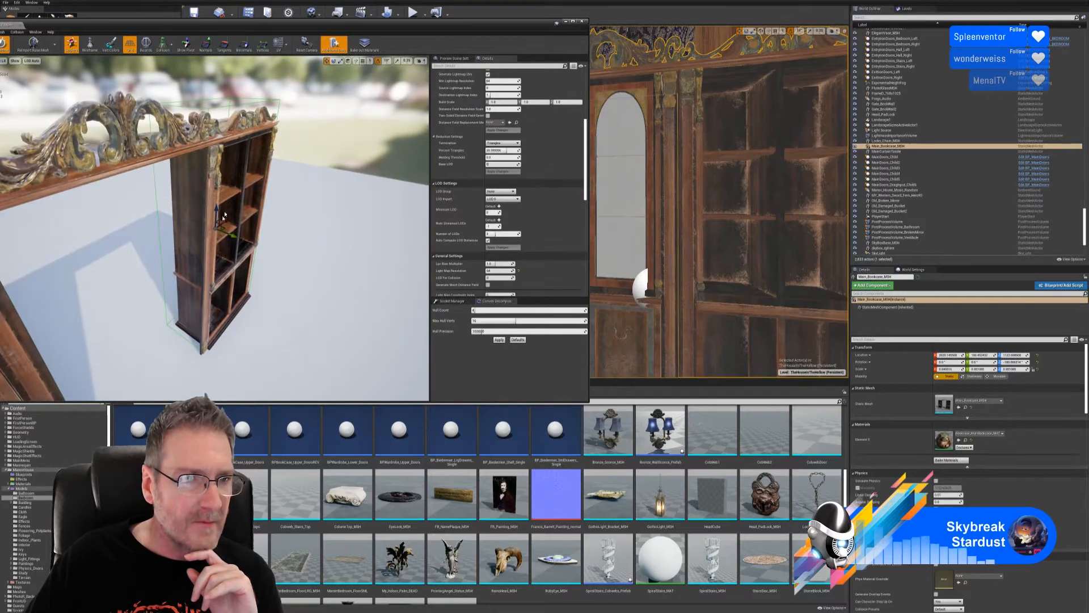
{"action": "left_click_drag", "start_coordinate": [216, 218], "coordinate": [215, 220]}
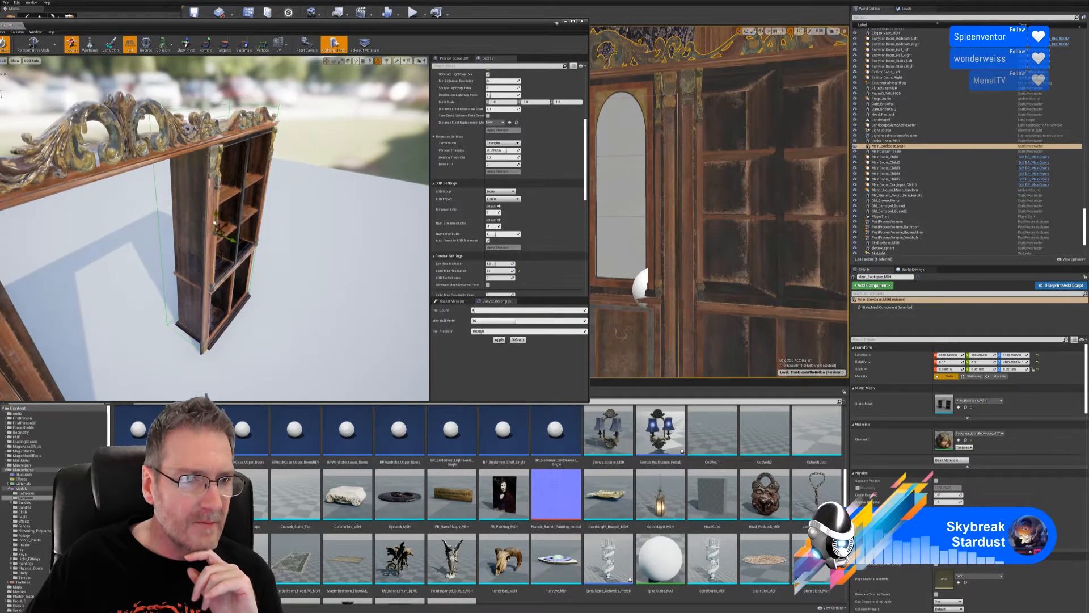
{"action": "right_click_drag", "start_coordinate": [215, 223], "coordinate": [230, 198]}
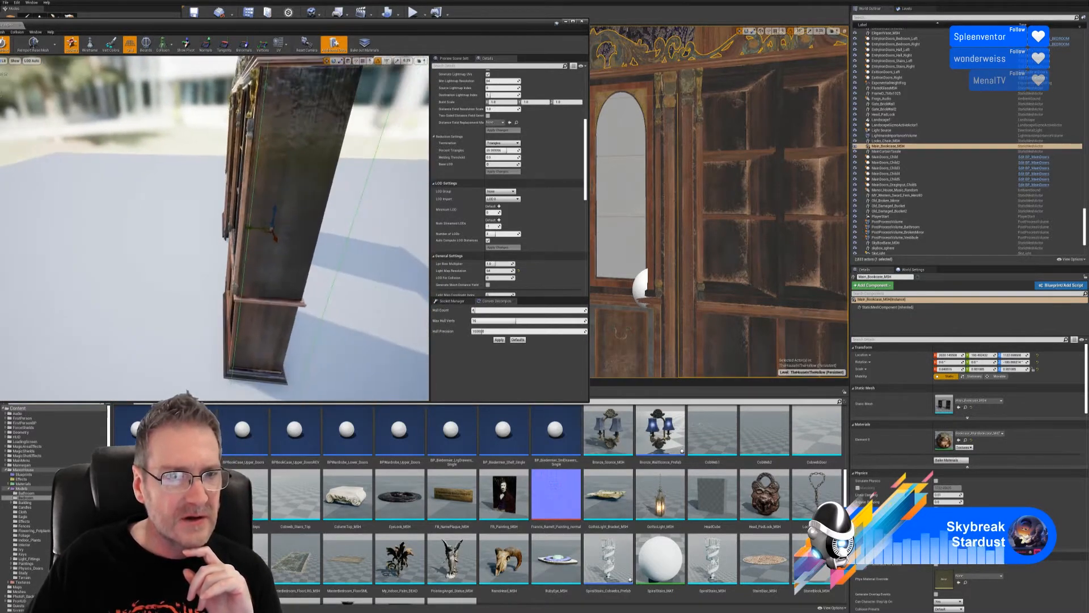
{"action": "left_click_drag", "start_coordinate": [253, 227], "coordinate": [261, 228]}
{"action": "right_click_drag", "start_coordinate": [340, 208], "coordinate": [355, 81]}
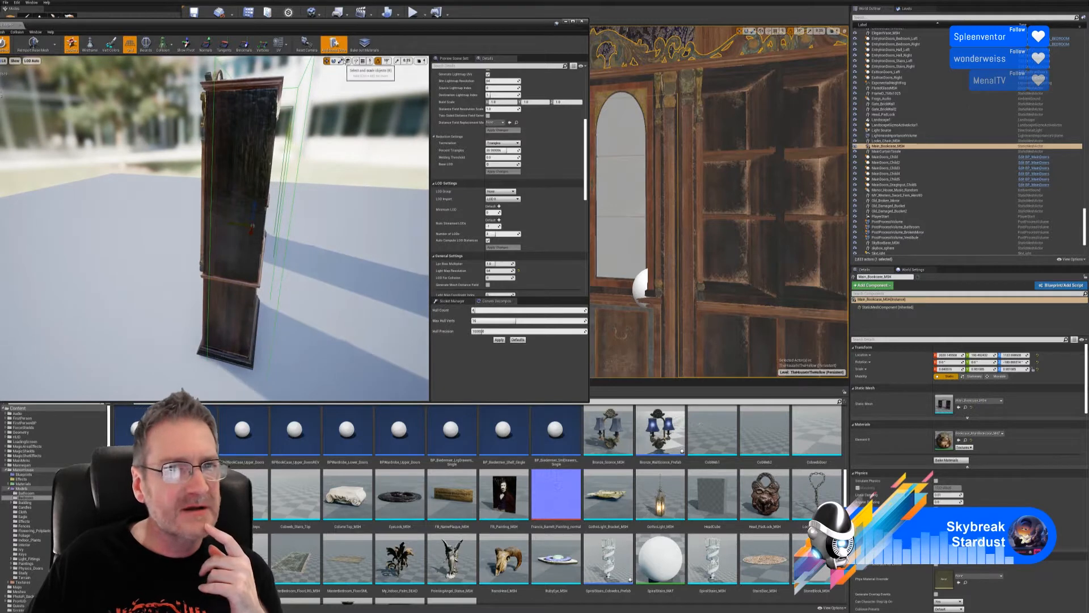
{"action": "mouse_move", "coordinate": [231, 224]}
{"action": "left_mouse_down"}
{"action": "mouse_move", "coordinate": [258, 226]}
{"action": "mouse_move", "coordinate": [237, 224]}
{"action": "left_mouse_up"}
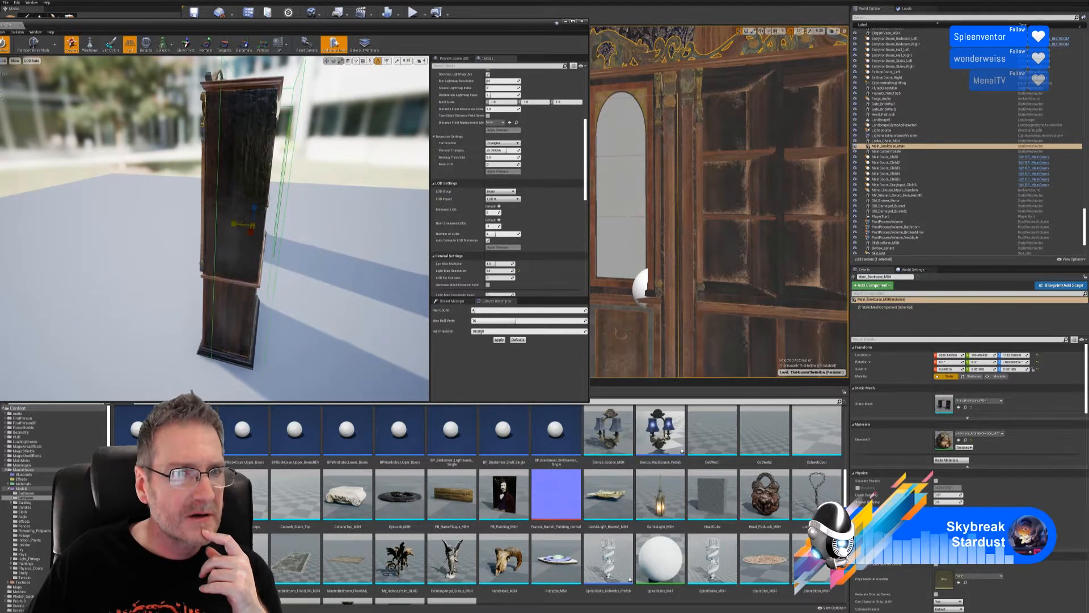
- Reselect the right section's collision box and scale down its depth to suit the bookcase's side profile
{"action": "left_click", "coordinate": [345, 65]}
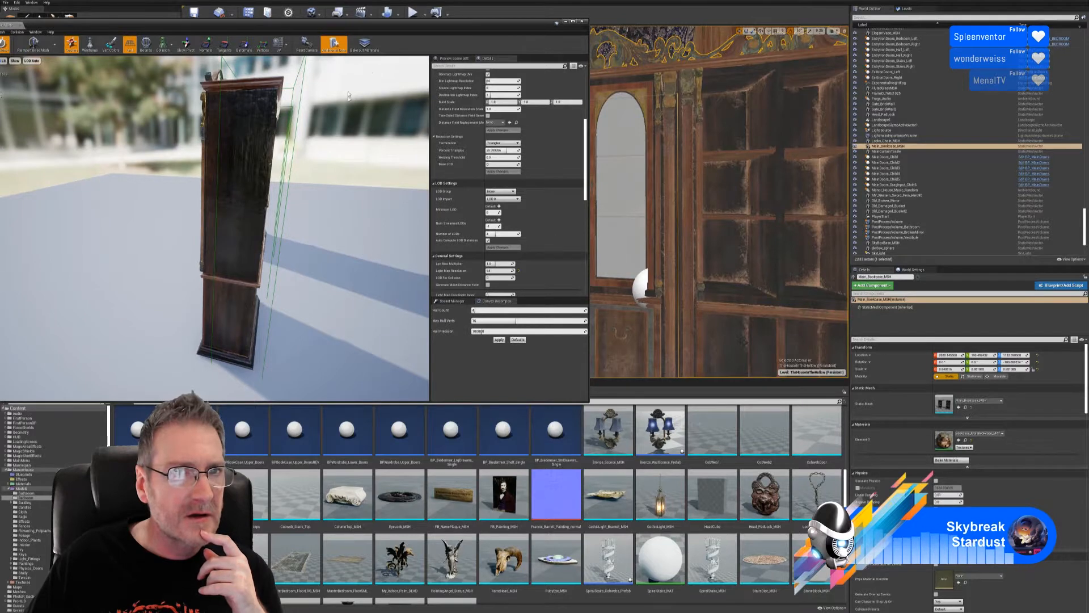
{"action": "right_click_drag", "start_coordinate": [282, 115], "coordinate": [287, 84]}
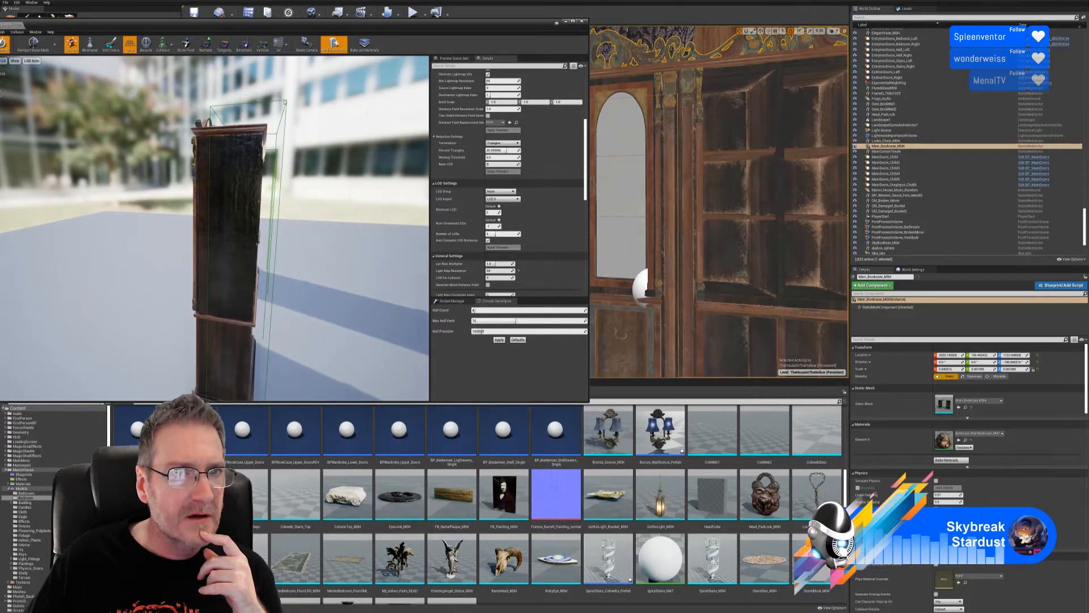
{"action": "left_click", "coordinate": [285, 103]}
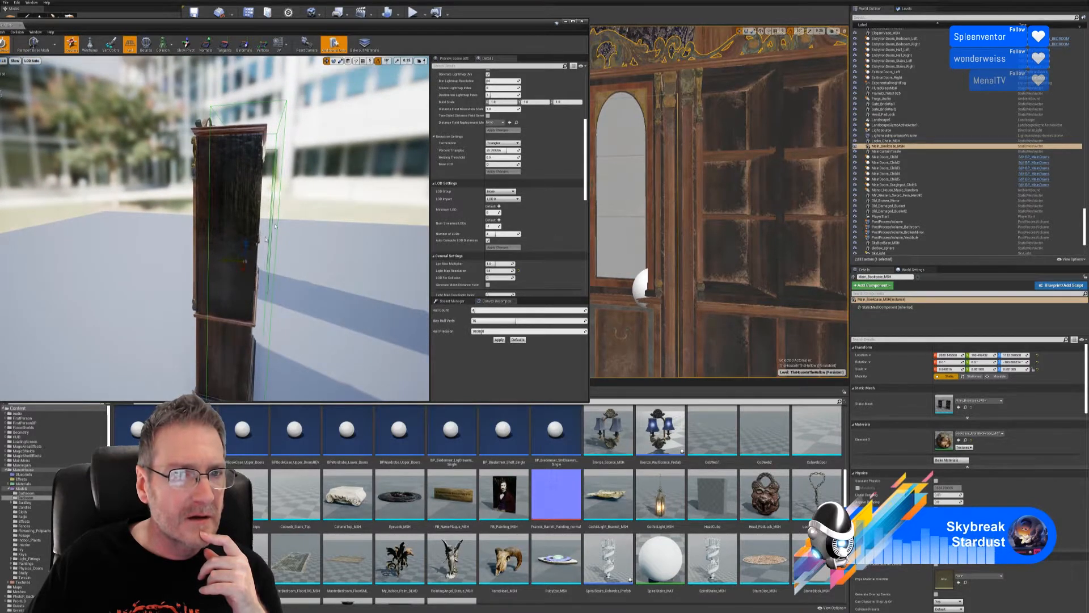
{"action": "middle_click_drag", "start_coordinate": [288, 199], "coordinate": [289, 287]}
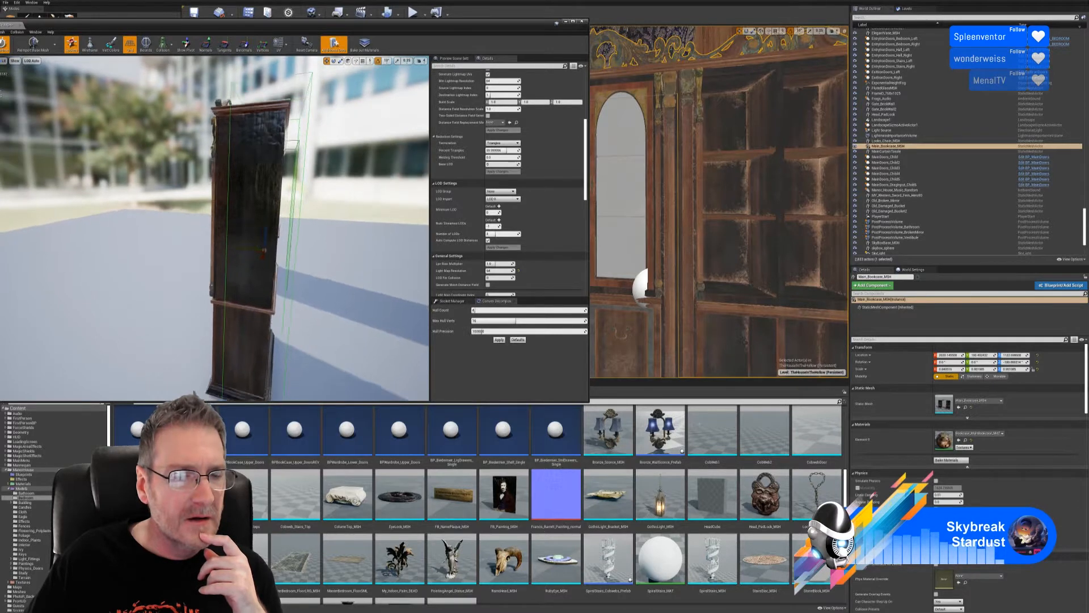
{"action": "right_click_drag", "start_coordinate": [289, 286], "coordinate": [302, 266]}
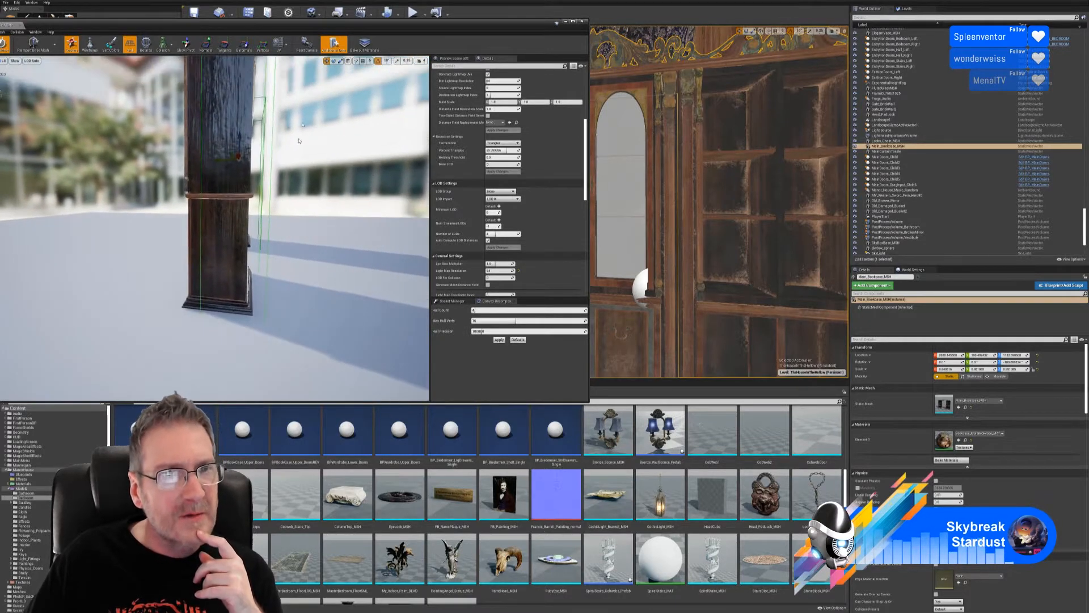
{"action": "left_click", "coordinate": [341, 60]}
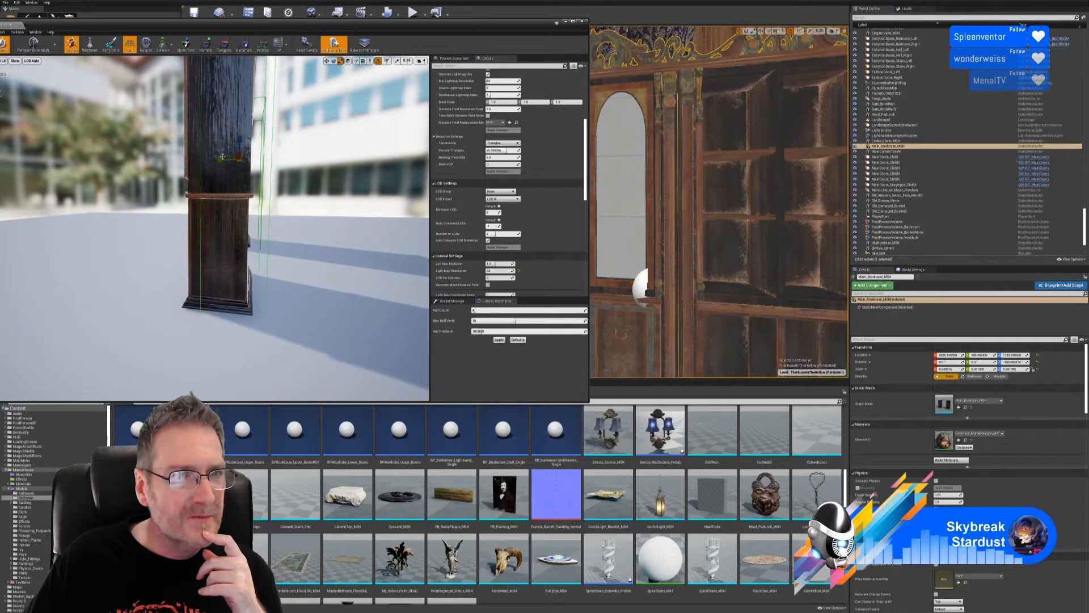
{"action": "left_click_drag", "start_coordinate": [222, 160], "coordinate": [221, 161]}
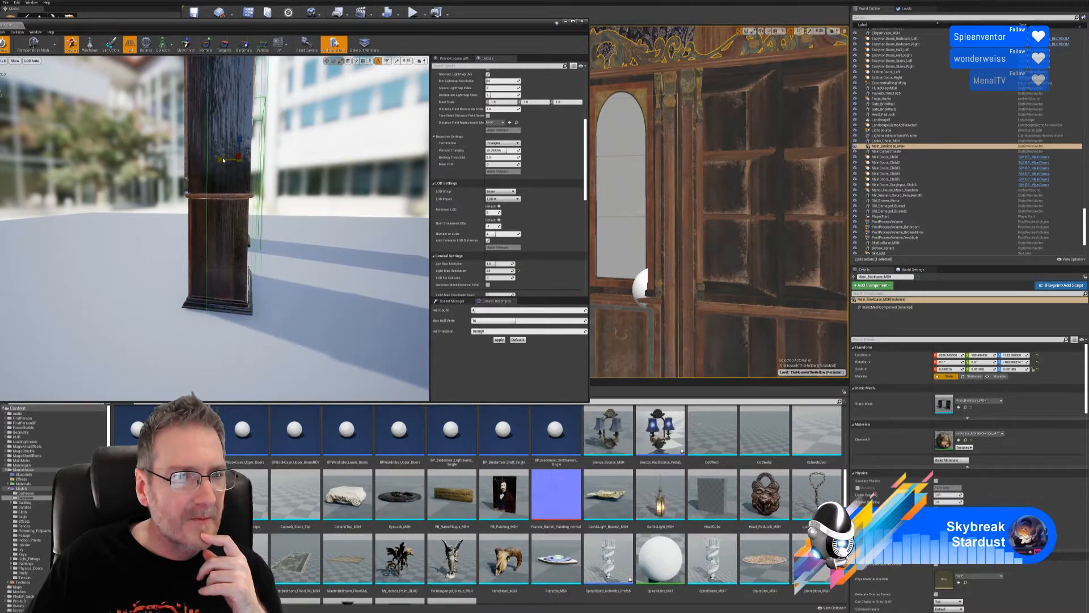
- Reselect the collision box and shift it slightly in depth to line it up with the bookcase's side profile
{"action": "left_click", "coordinate": [233, 165]}
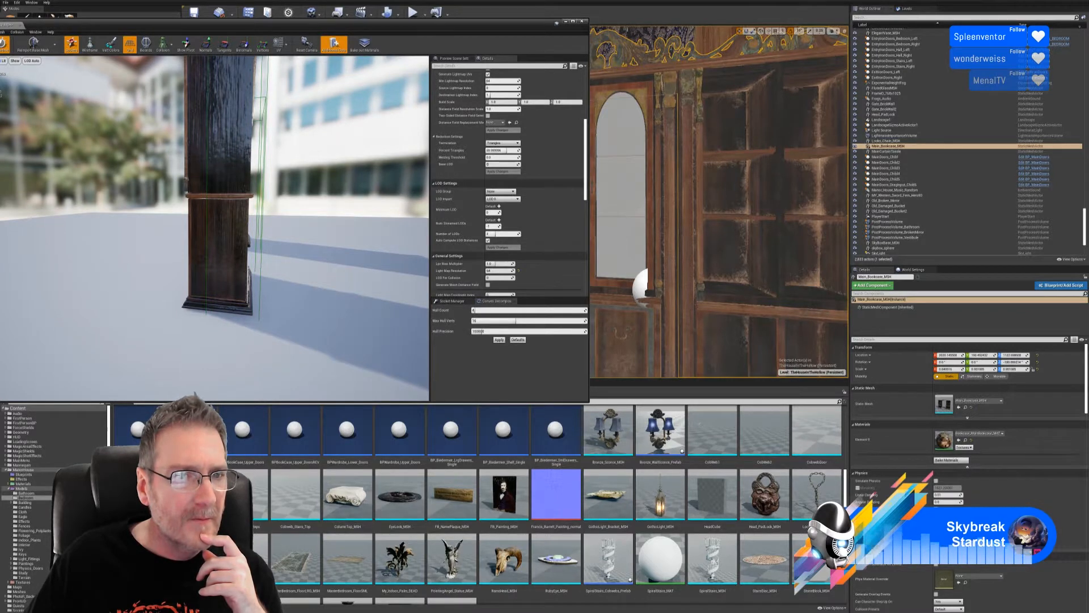
{"action": "left_click", "coordinate": [261, 100]}
{"action": "left_click", "coordinate": [328, 61]}
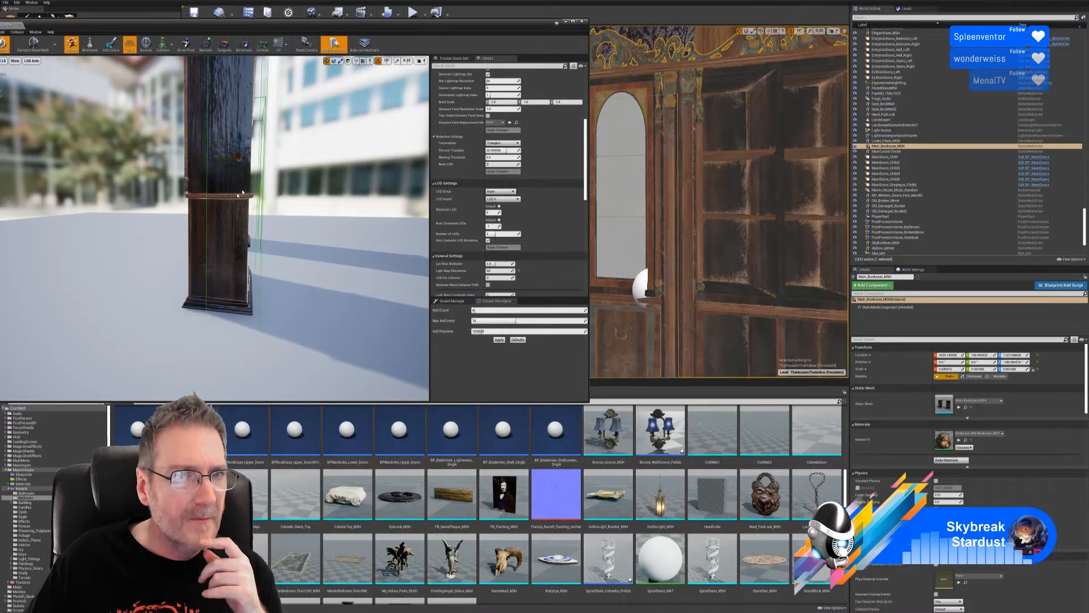
{"action": "left_click_drag", "start_coordinate": [217, 161], "coordinate": [213, 162]}
{"action": "scroll", "coordinate": [213, 163], "scroll_direction": "down", "scroll_amount": 8}
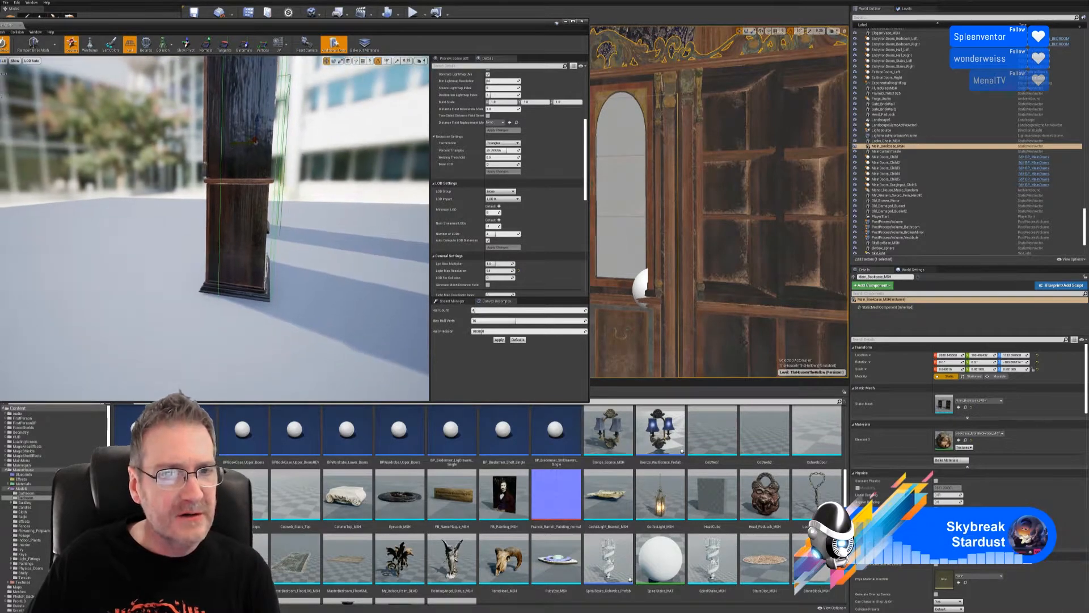
- Viewing from the bookcase's opposite end, nudge the selected collision box in depth to cover that end's side profile
{"action": "right_click_drag", "start_coordinate": [214, 269], "coordinate": [272, 269]}
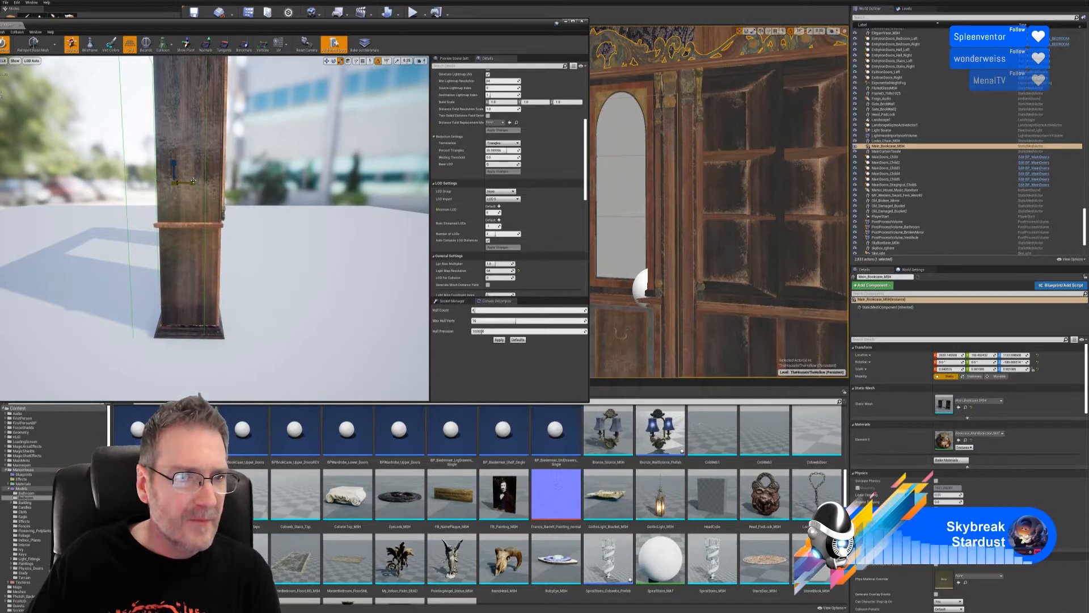
{"action": "left_click_drag", "start_coordinate": [193, 180], "coordinate": [189, 183]}
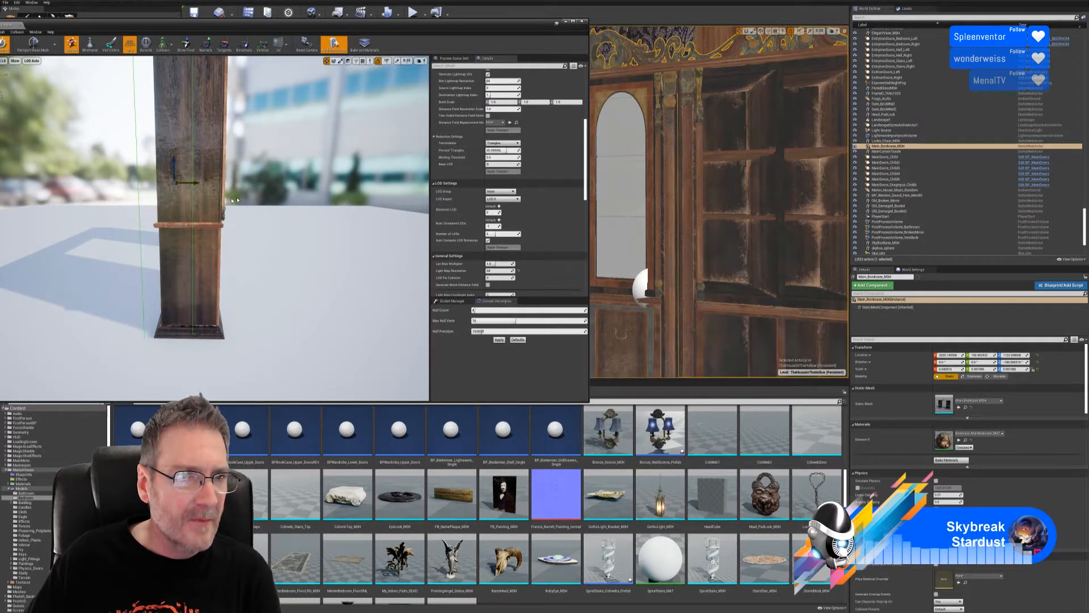
{"action": "left_click_drag", "start_coordinate": [193, 182], "coordinate": [203, 182]}
{"action": "right_click_drag", "start_coordinate": [288, 247], "coordinate": [234, 215]}
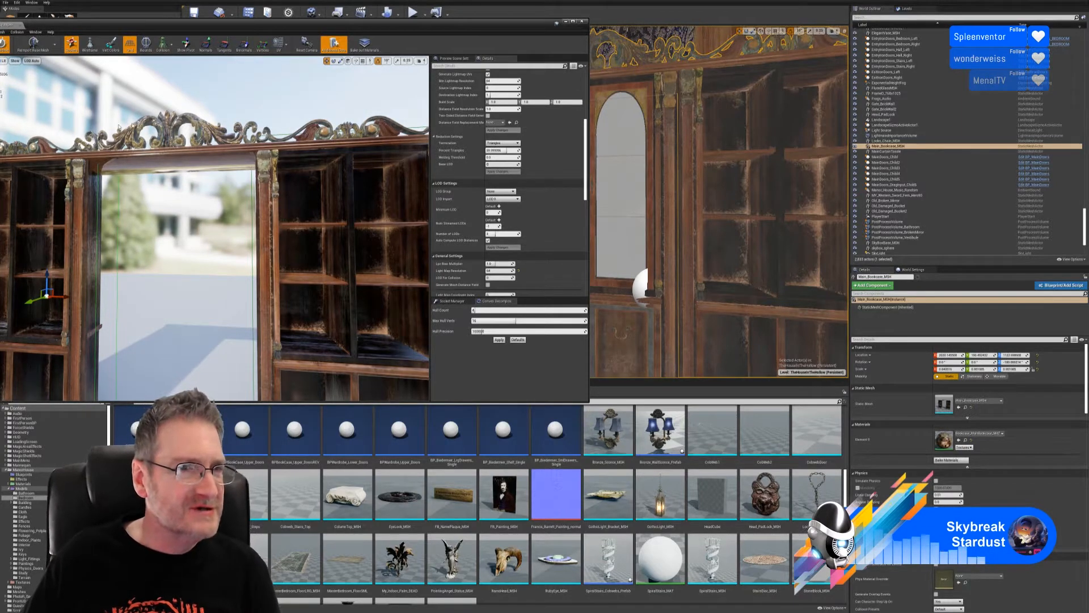
- Check the collision boxes on both shelf sections and around the open doorway, and close the bookcase's mesh editor
{"action": "right_click_drag", "start_coordinate": [214, 276], "coordinate": [238, 270]}
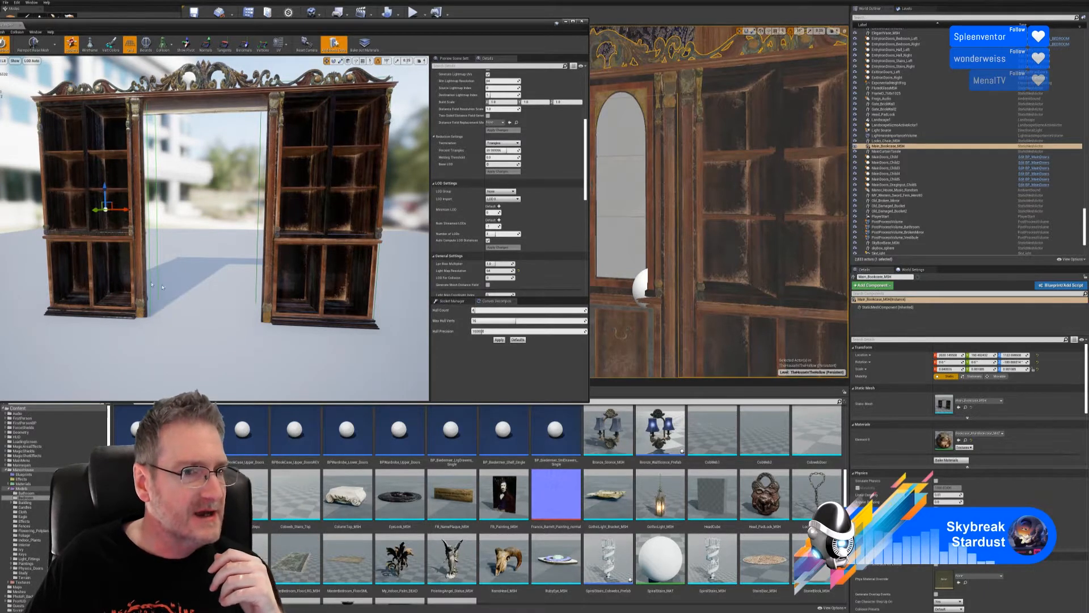
{"action": "right_click_drag", "start_coordinate": [162, 285], "coordinate": [223, 297]}
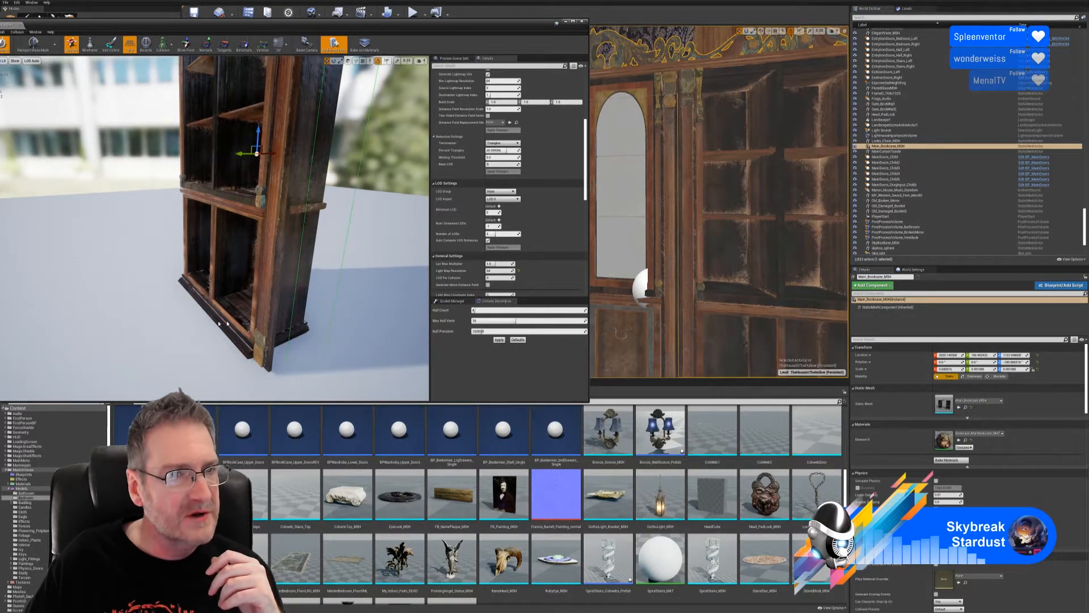
{"action": "right_click_drag", "start_coordinate": [375, 324], "coordinate": [341, 318]}
{"action": "right_click_drag", "start_coordinate": [272, 218], "coordinate": [272, 218]}
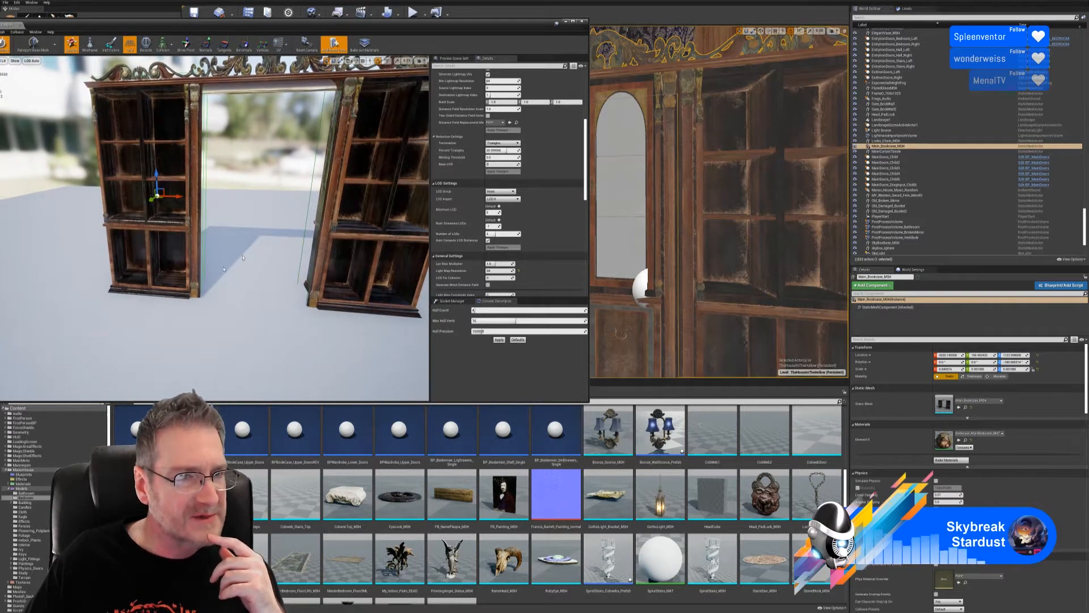
{"action": "right_click_drag", "start_coordinate": [245, 277], "coordinate": [234, 276]}
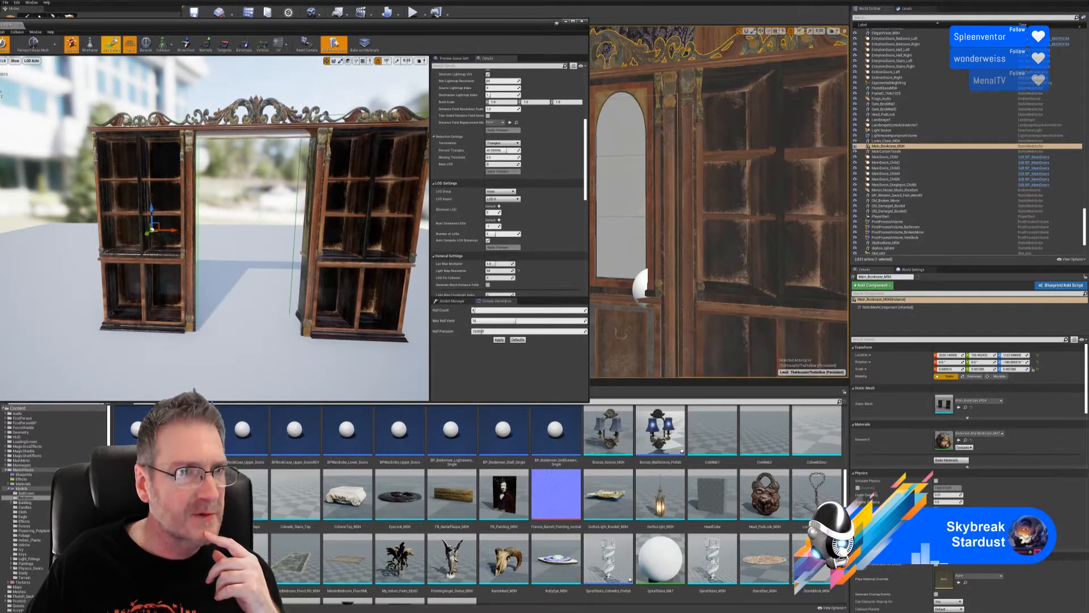
{"action": "left_click_drag", "start_coordinate": [222, 27], "coordinate": [419, 63]}
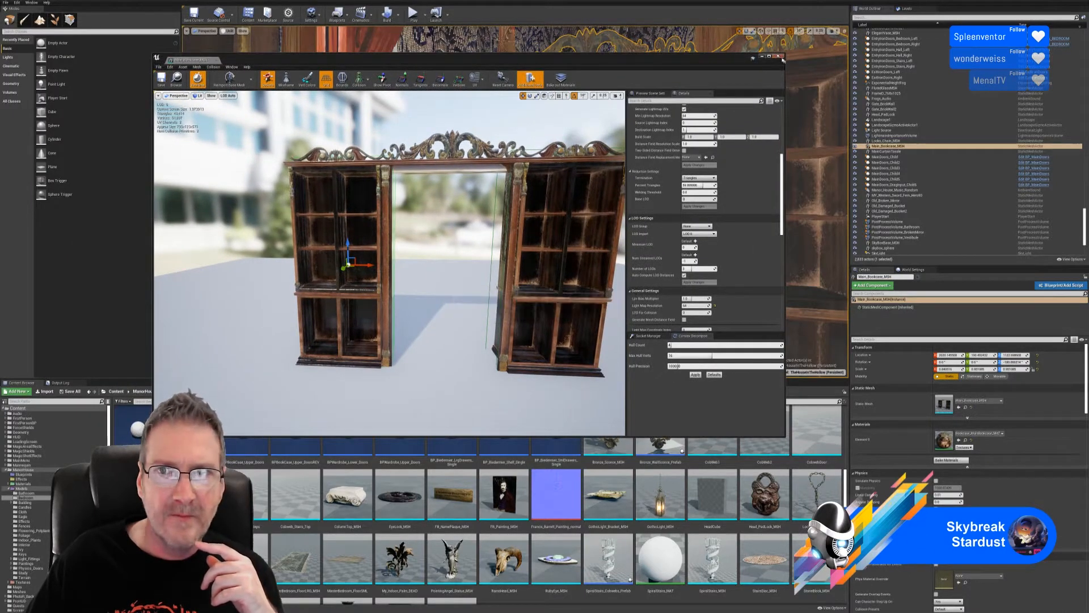
{"action": "left_click", "coordinate": [779, 57]}
- Play-test the level in front of the bookcase and stop the session
{"action": "mouse_move", "coordinate": [504, 245]}
{"action": "right_mouse_down"}
{"action": "mouse_move", "coordinate": [533, 255]}
{"action": "mouse_move", "coordinate": [516, 258]}
{"action": "right_mouse_up"}
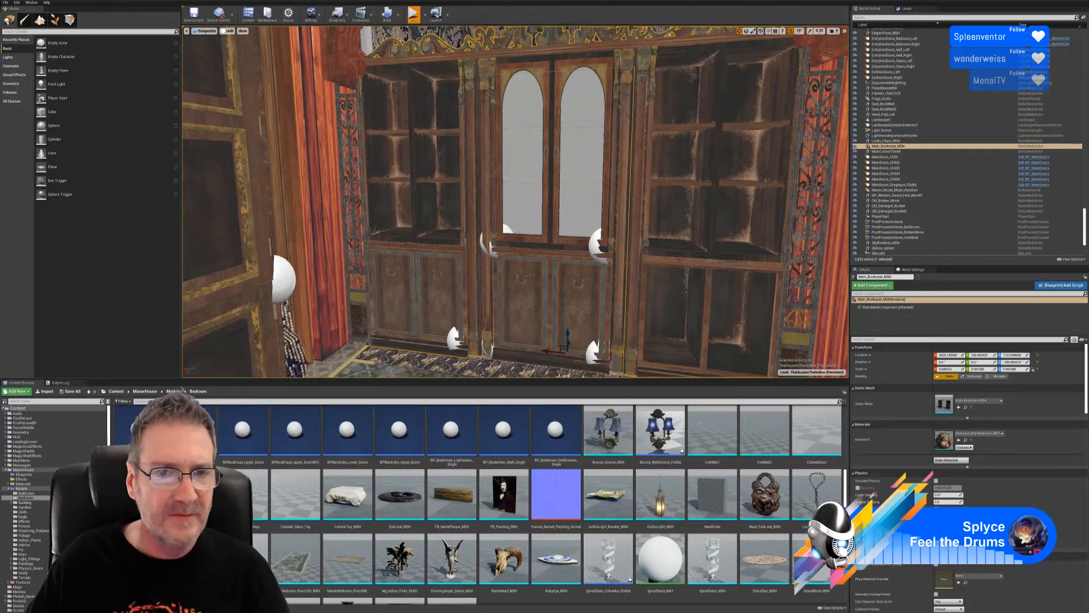
{"action": "key", "text": "alt+p"}
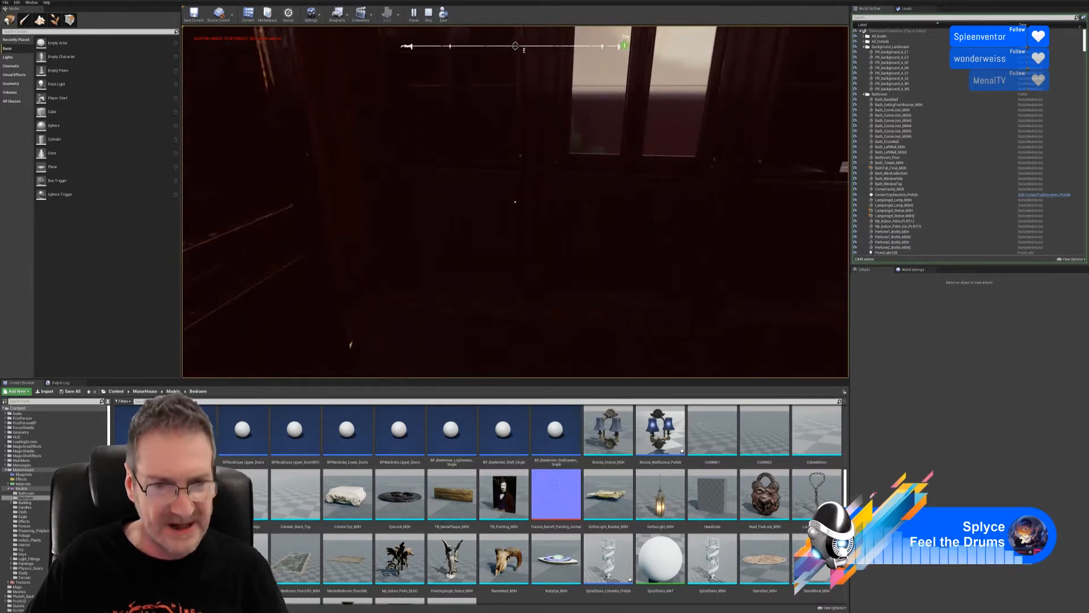
{"action": "key", "text": "Escape"}
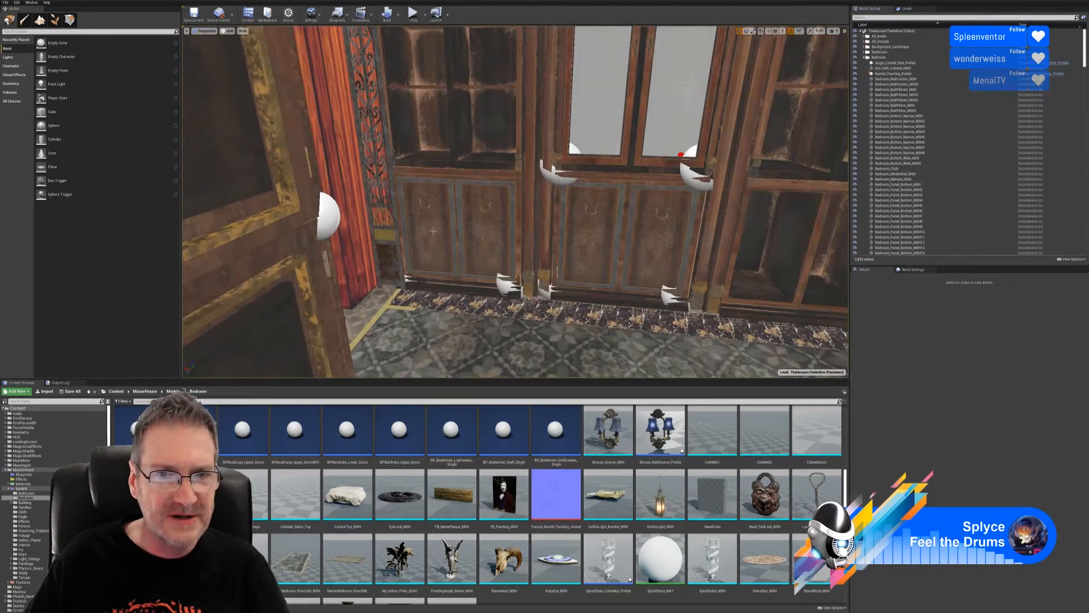
- Select both lower cupboard doors of the bookcase's left section and duplicate them
{"action": "left_click", "coordinate": [434, 230]}
{"action": "left_click", "coordinate": [470, 236], "text": "ctrl"}
{"action": "right_click", "coordinate": [486, 226]}
{"action": "mouse_move", "coordinate": [518, 311]}
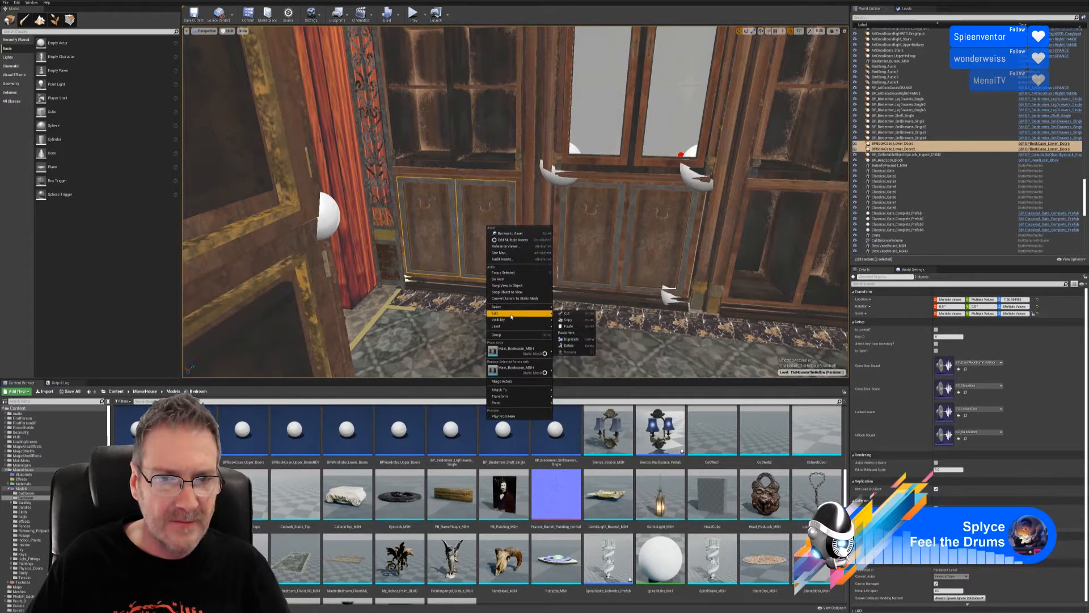
{"action": "left_click", "coordinate": [585, 339]}
- Move the duplicated doors across the doorway onto the right section's lower shelves and nudge them sideways to fit the opening
{"action": "right_click_drag", "start_coordinate": [585, 338], "coordinate": [630, 328]}
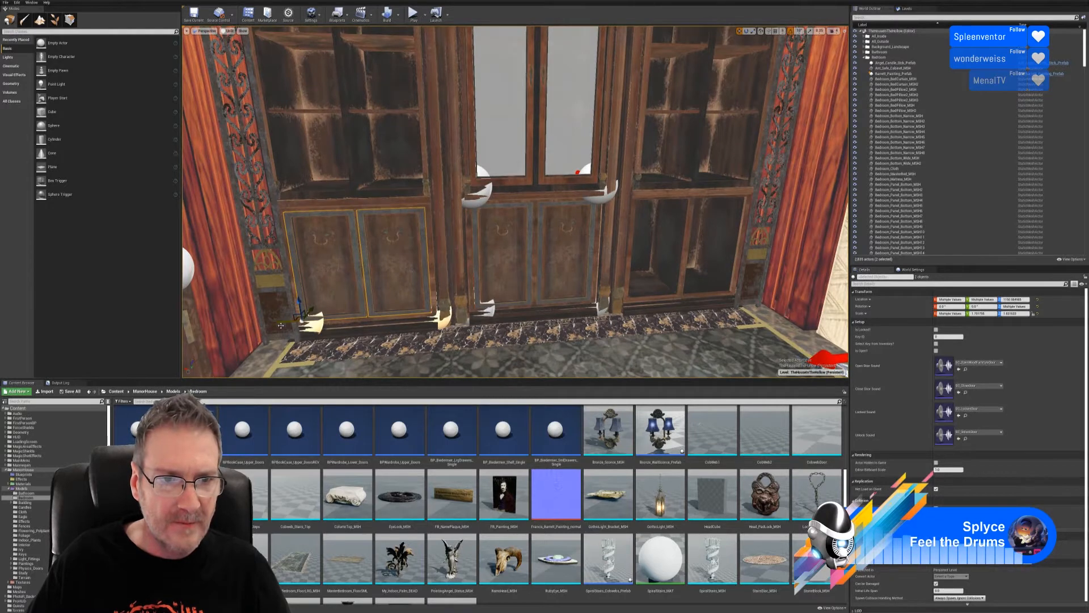
{"action": "left_click_drag", "start_coordinate": [282, 324], "coordinate": [609, 324]}
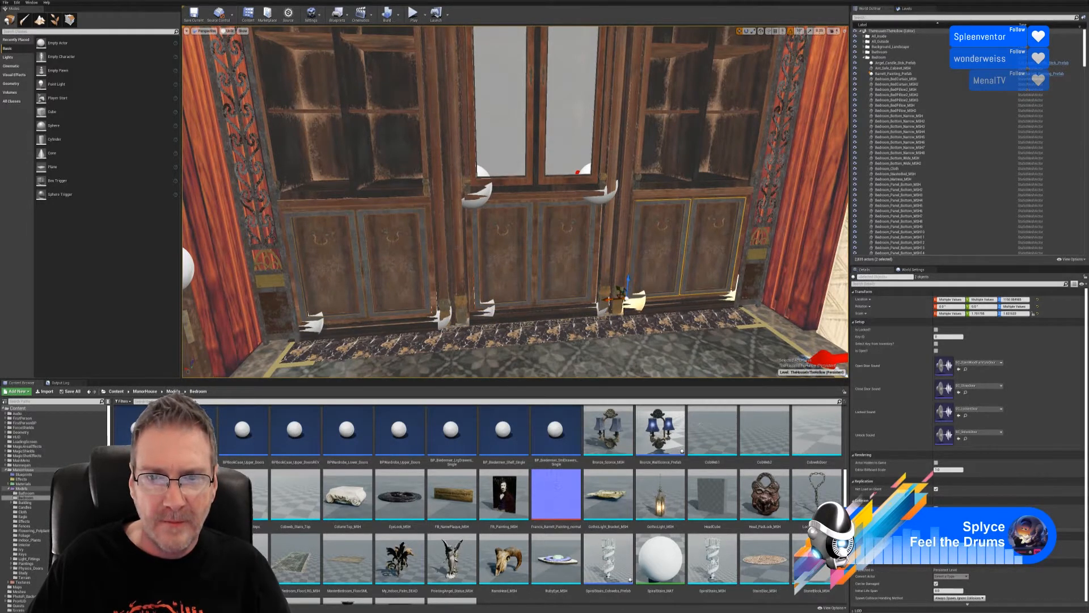
{"action": "right_click_drag", "start_coordinate": [609, 323], "coordinate": [688, 370]}
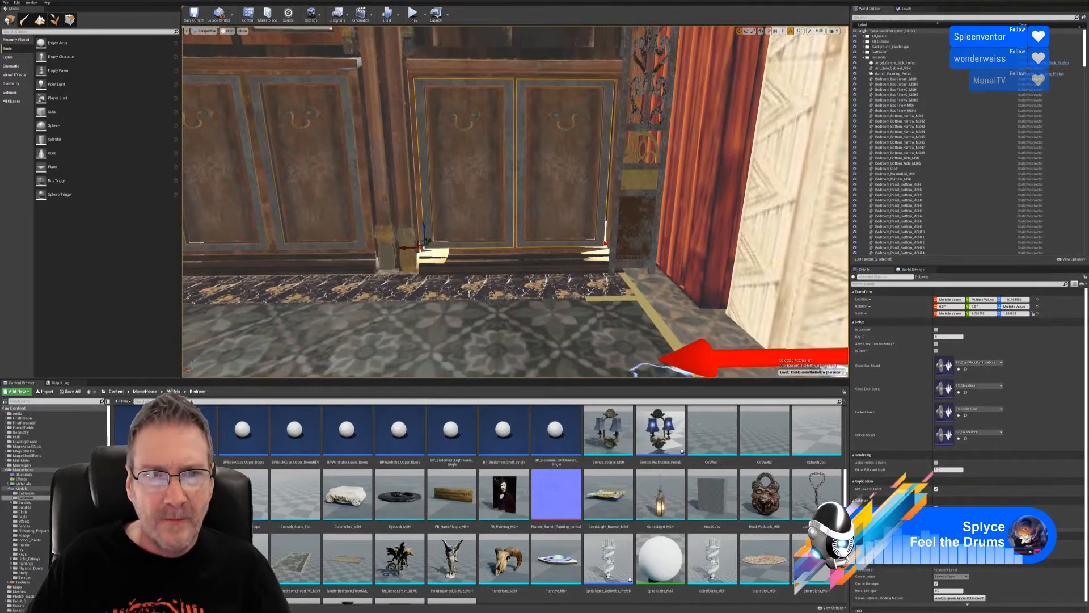
{"action": "left_click_drag", "start_coordinate": [410, 249], "coordinate": [409, 248]}
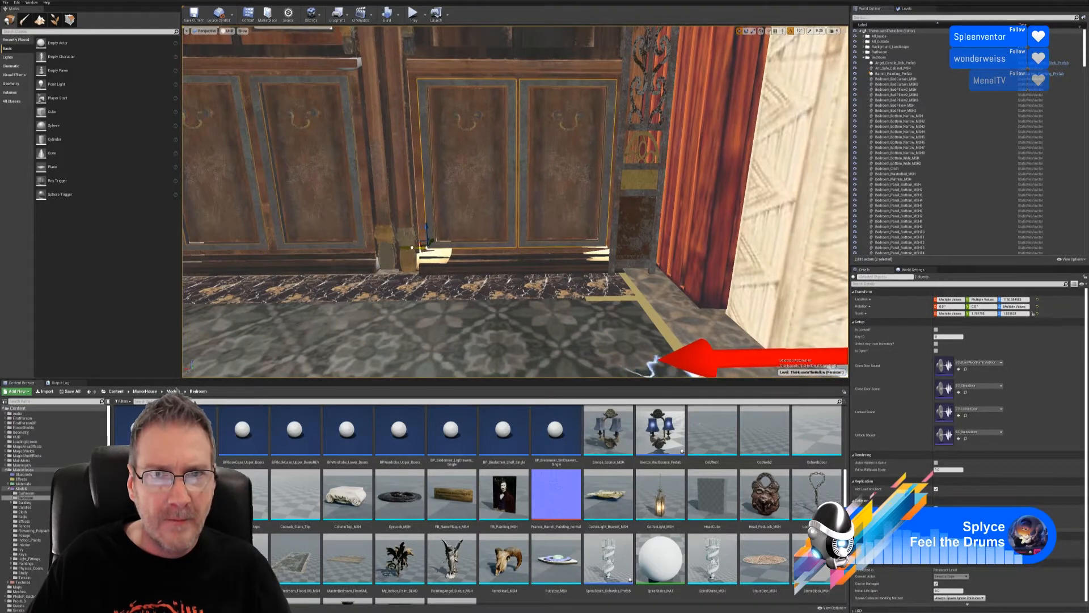
- Examine the lower doors' fit up close and across the whole bookcase, clearing the selection
{"action": "right_click_drag", "start_coordinate": [403, 280], "coordinate": [255, 187]}
{"action": "key", "text": "w"}
{"action": "key", "text": "s"}
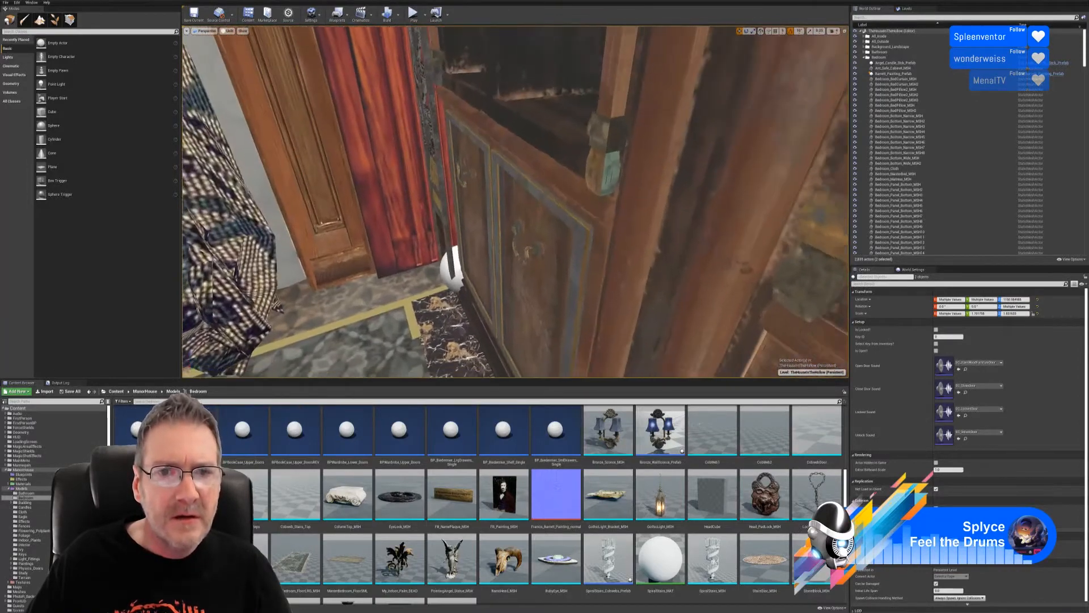
{"action": "right_click_drag", "start_coordinate": [516, 202], "coordinate": [664, 210]}
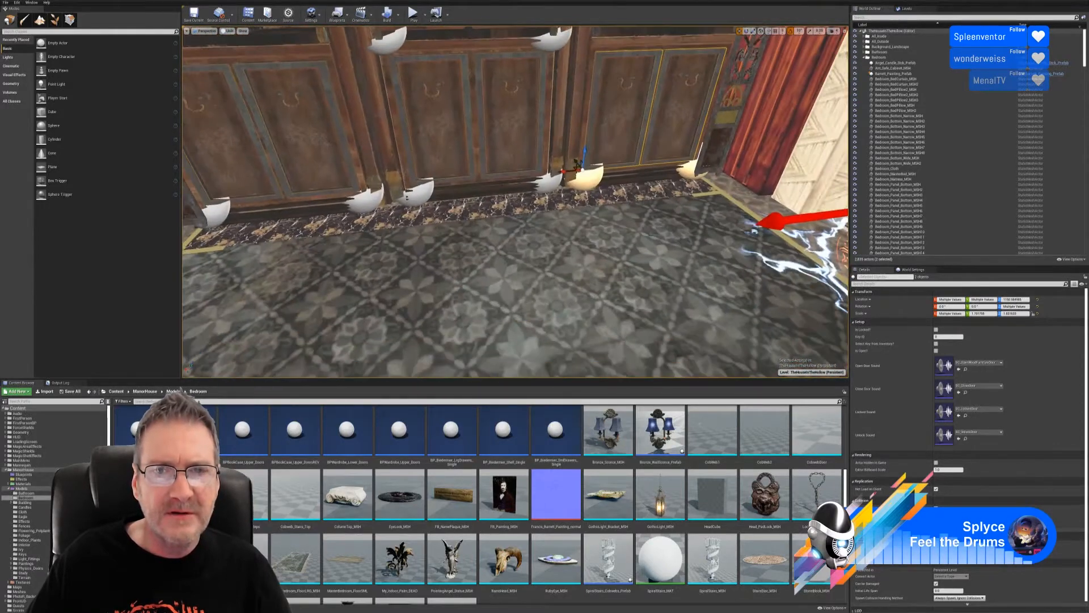
{"action": "right_click_drag", "start_coordinate": [448, 316], "coordinate": [440, 247]}
{"action": "key", "text": "Escape"}
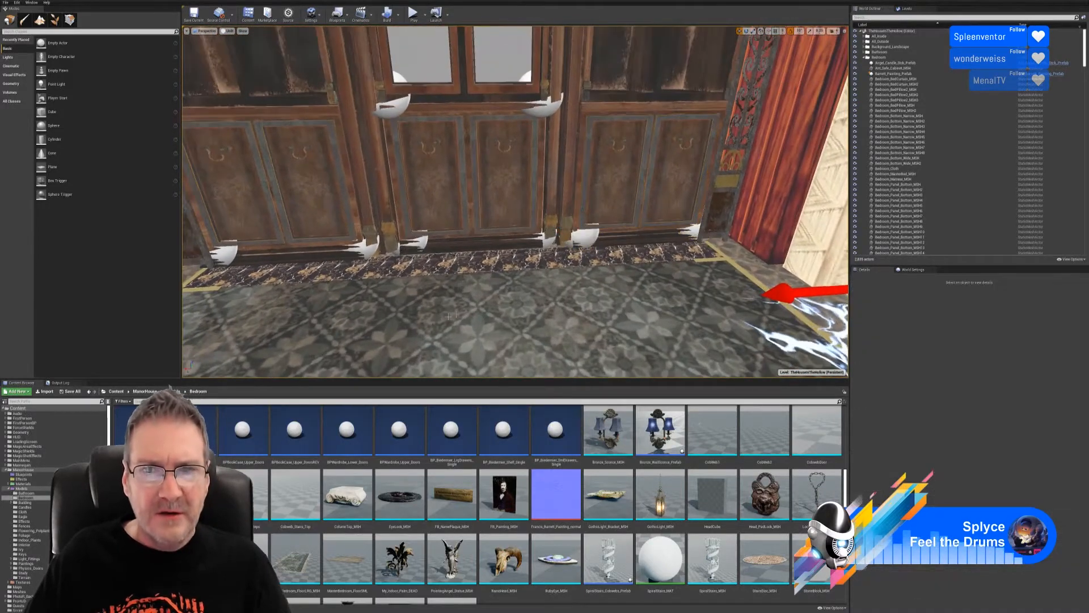
{"action": "right_click_drag", "start_coordinate": [448, 316], "coordinate": [412, 278]}
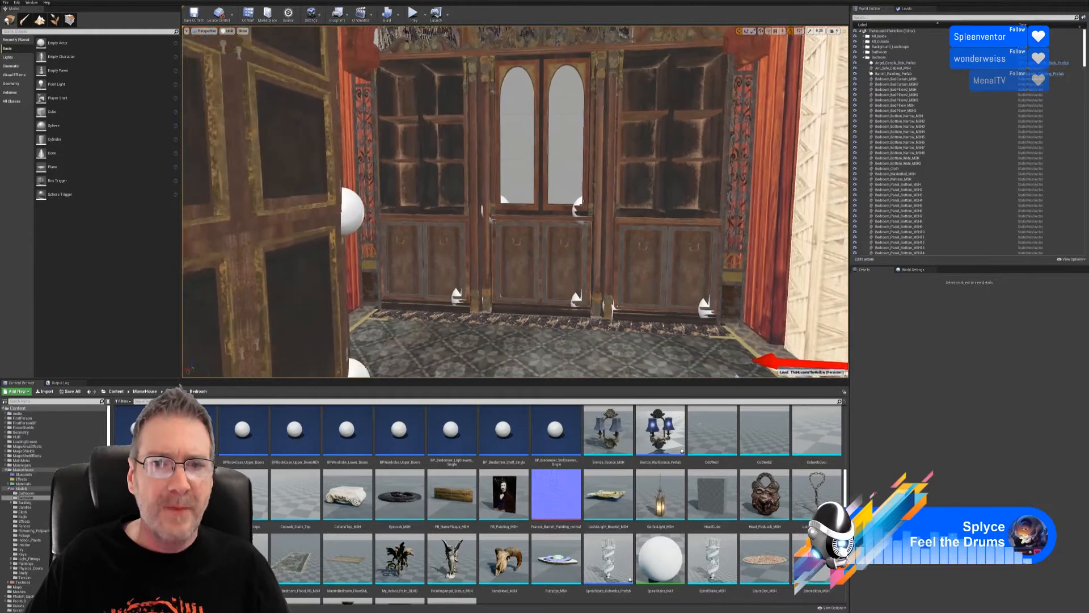
- Place a BPBookCase_Upper_Doors actor in the empty bookcase section beside the red curtain and rotate it to face the room
{"action": "right_click_drag", "start_coordinate": [511, 278], "coordinate": [485, 261]}
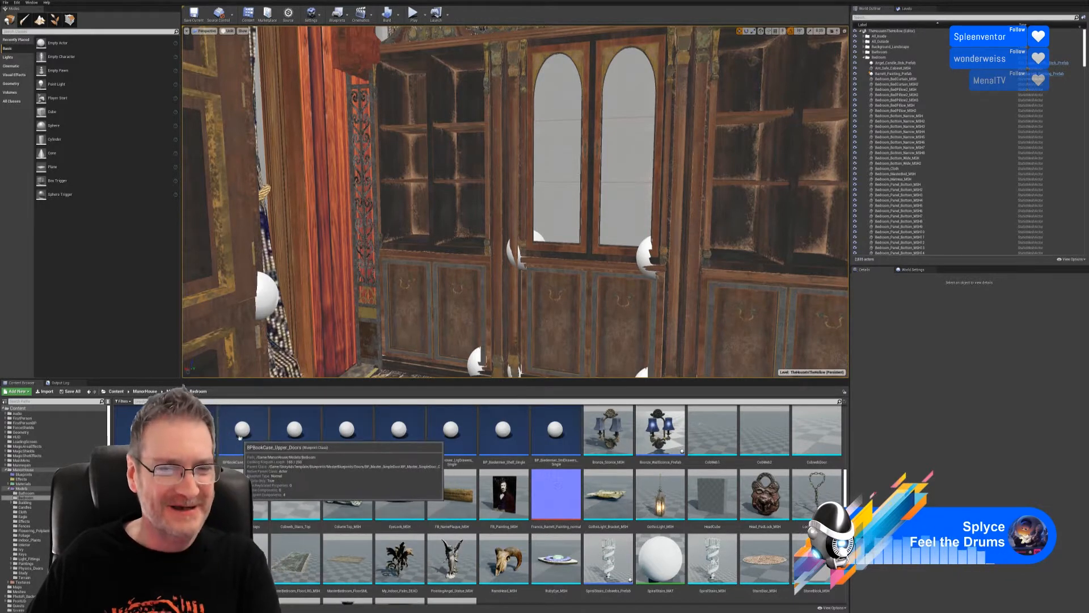
{"action": "left_click_drag", "start_coordinate": [244, 429], "coordinate": [445, 219]}
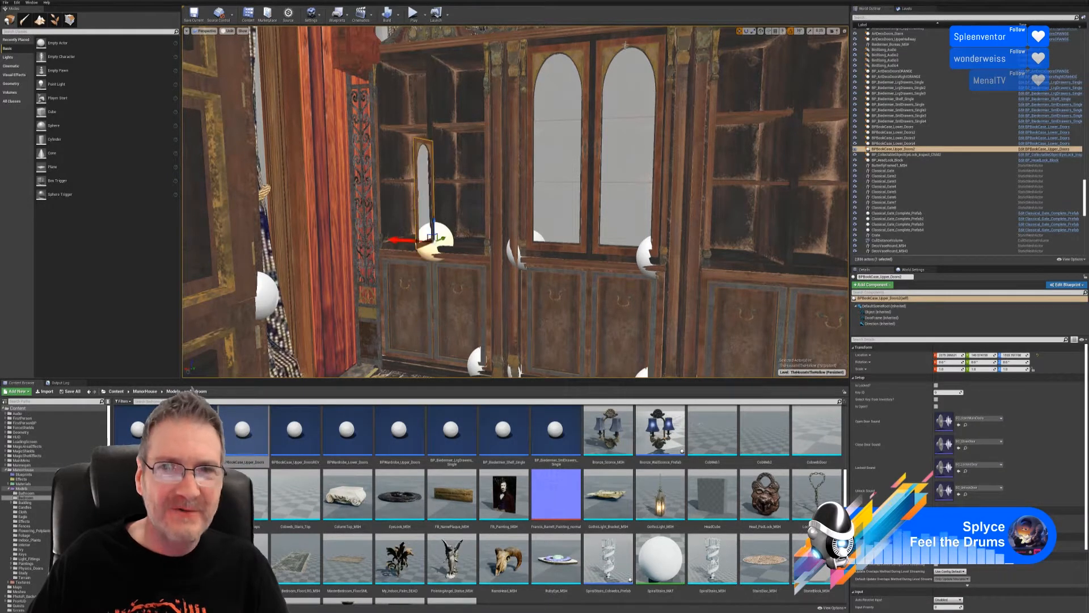
{"action": "left_click", "coordinate": [746, 31]}
{"action": "left_click_drag", "start_coordinate": [449, 246], "coordinate": [444, 234]}
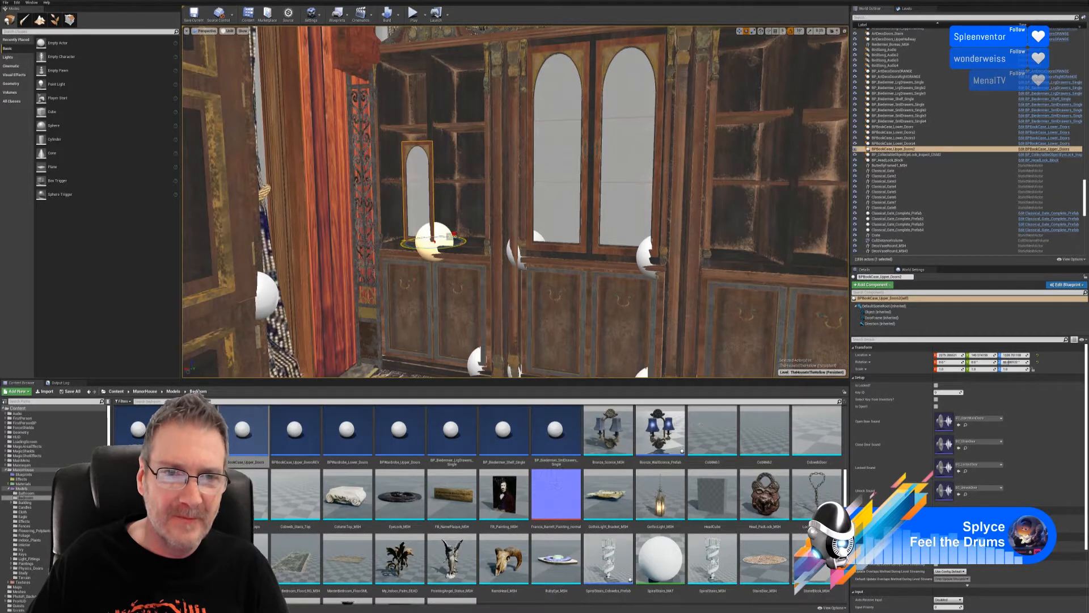
- Move the new door against the post beside the central bookcase doors and line its lower corner up with the hinge
{"action": "left_click", "coordinate": [740, 31]}
{"action": "left_click_drag", "start_coordinate": [437, 238], "coordinate": [485, 241]}
{"action": "mouse_move", "coordinate": [483, 248]}
{"action": "right_mouse_down"}
{"action": "mouse_move", "coordinate": [544, 236]}
{"action": "mouse_move", "coordinate": [477, 295]}
{"action": "mouse_move", "coordinate": [534, 284]}
{"action": "mouse_move", "coordinate": [484, 248]}
{"action": "mouse_move", "coordinate": [482, 231]}
{"action": "right_mouse_up"}
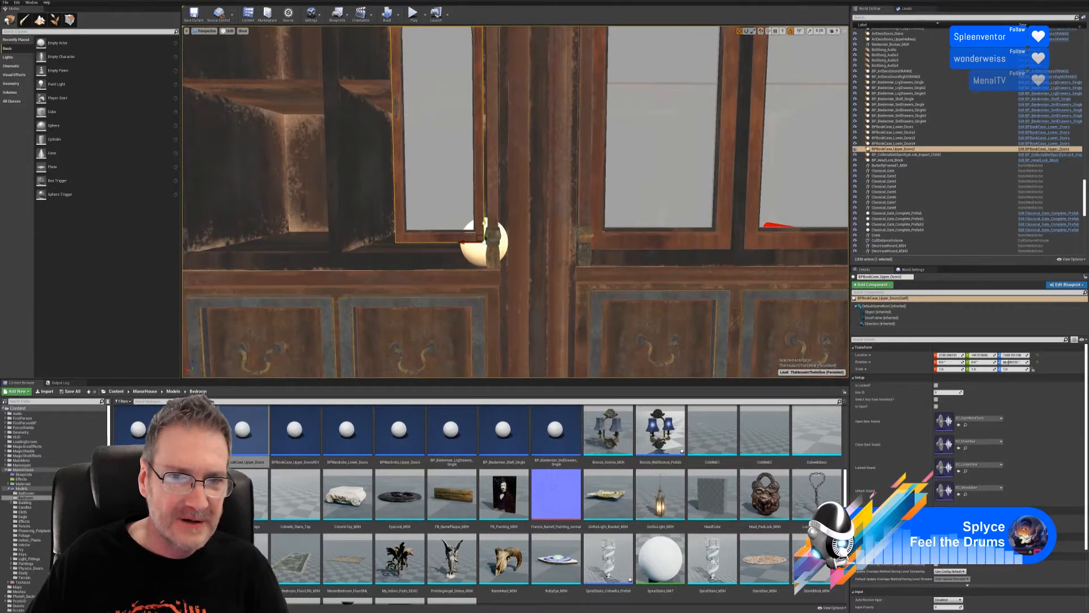
{"action": "left_click_drag", "start_coordinate": [484, 224], "coordinate": [492, 233]}
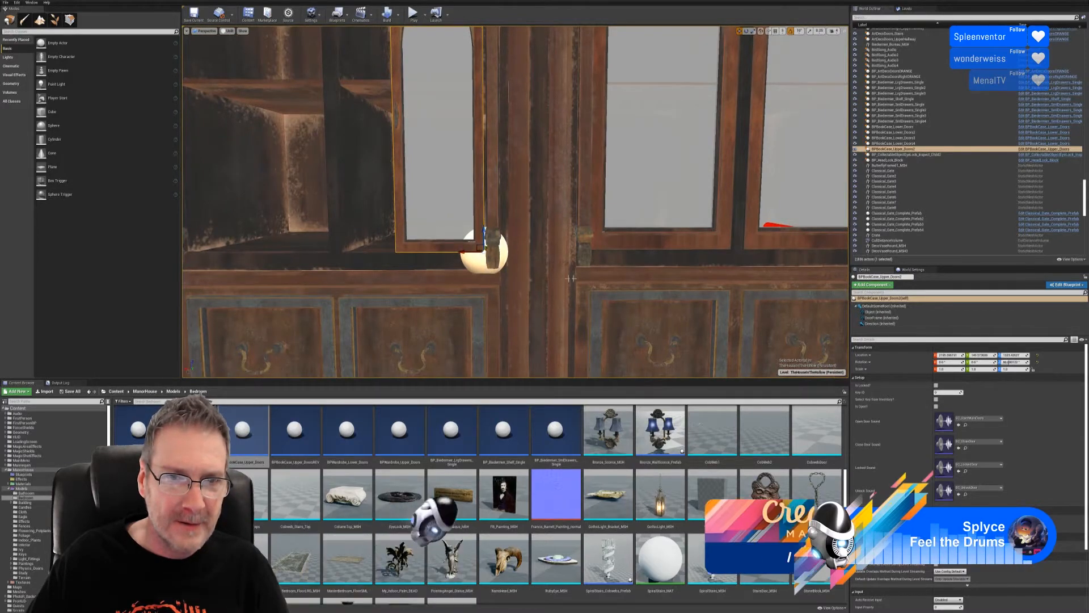
{"action": "right_click_drag", "start_coordinate": [493, 234], "coordinate": [555, 228]}
{"action": "left_click_drag", "start_coordinate": [475, 229], "coordinate": [462, 229]}
{"action": "right_click_drag", "start_coordinate": [463, 228], "coordinate": [532, 324]}
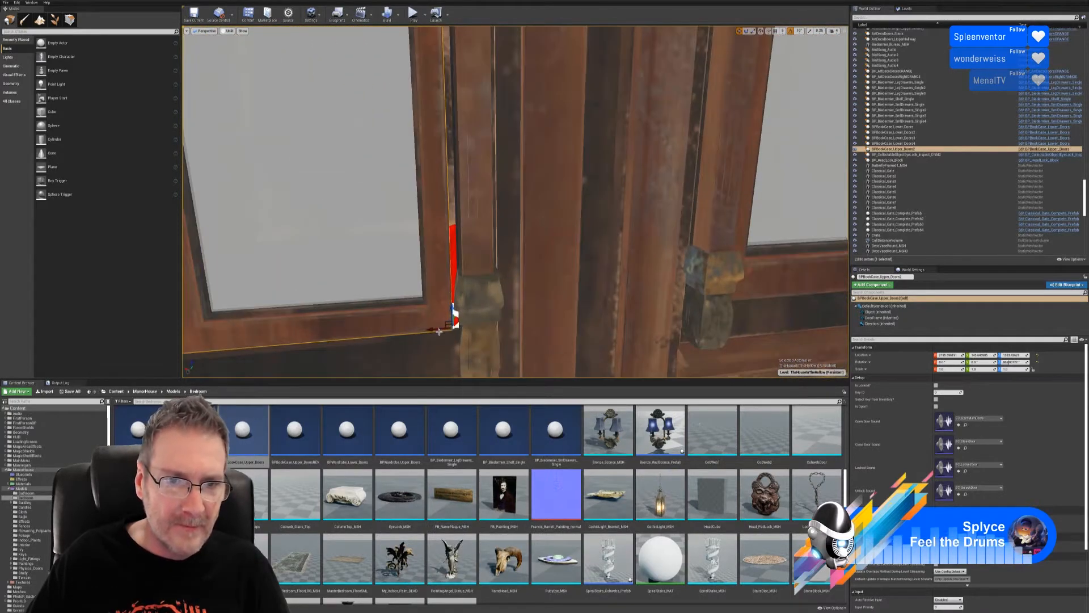
{"action": "left_click_drag", "start_coordinate": [438, 328], "coordinate": [444, 328]}
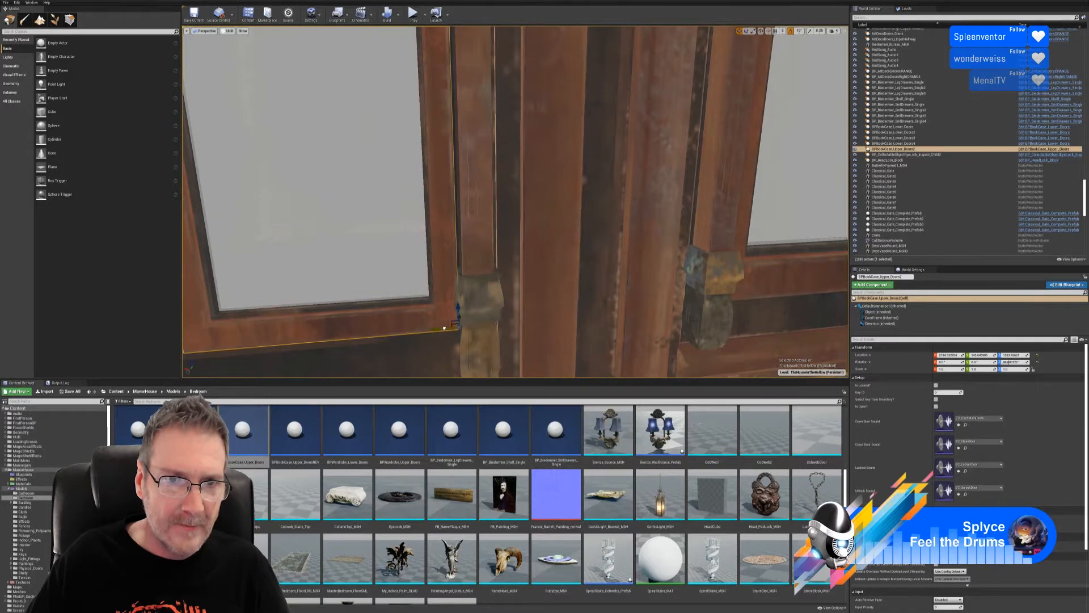
{"action": "mouse_move", "coordinate": [444, 328]}
{"action": "right_mouse_down"}
{"action": "mouse_move", "coordinate": [449, 369]}
{"action": "mouse_move", "coordinate": [437, 374]}
{"action": "mouse_move", "coordinate": [445, 300]}
{"action": "mouse_move", "coordinate": [414, 298]}
{"action": "mouse_move", "coordinate": [433, 332]}
{"action": "right_mouse_up"}
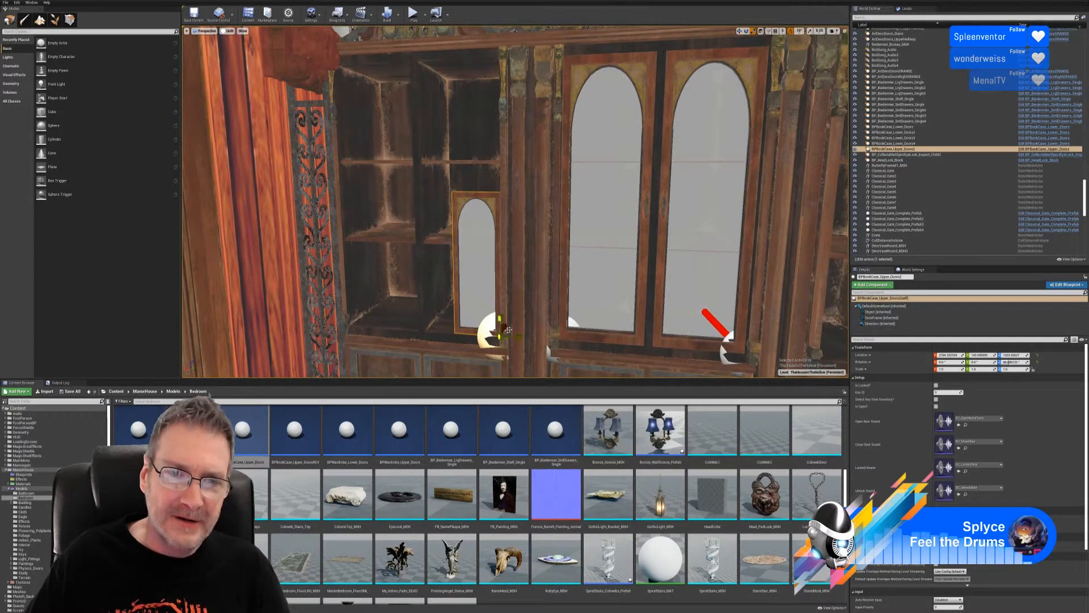
- Scale the door up uniformly until it fills the height of the bookcase opening
{"action": "left_click_drag", "start_coordinate": [502, 339], "coordinate": [502, 218]}
{"action": "right_click_drag", "start_coordinate": [530, 333], "coordinate": [514, 244]}
{"action": "key", "text": "w"}
{"action": "key", "text": "s"}
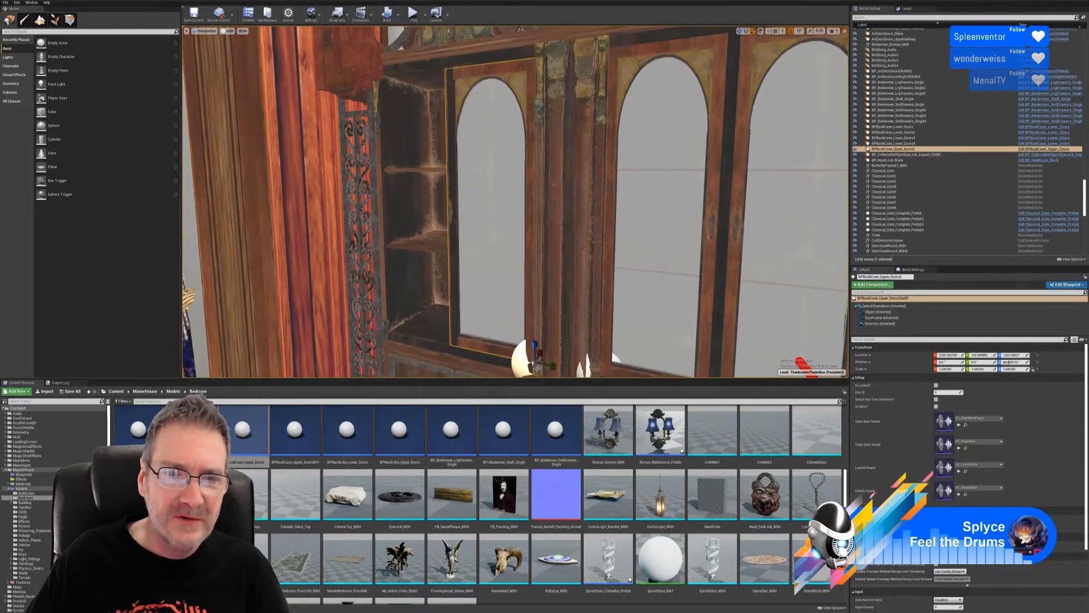
- Reselect the new upper door and stretch it along its Y axis only to fit the bookcase frame
{"action": "left_click", "coordinate": [556, 341]}
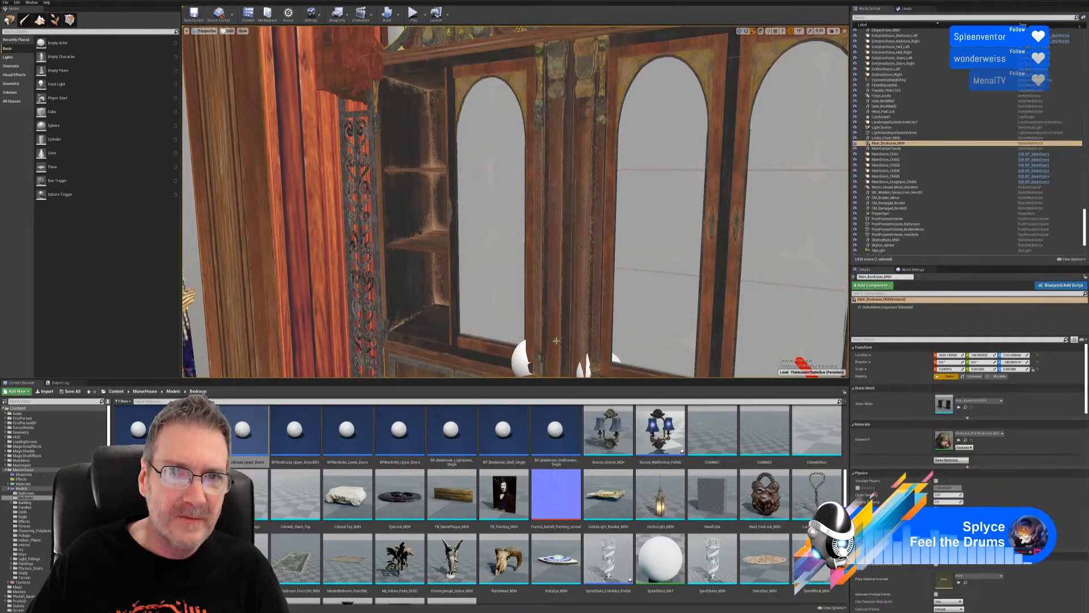
{"action": "left_click", "coordinate": [597, 217]}
{"action": "mouse_move", "coordinate": [515, 201]}
{"action": "right_mouse_down"}
{"action": "mouse_move", "coordinate": [544, 201]}
{"action": "mouse_move", "coordinate": [499, 201]}
{"action": "right_mouse_up"}
{"action": "mouse_move", "coordinate": [610, 241]}
{"action": "right_mouse_down"}
{"action": "mouse_move", "coordinate": [616, 233]}
{"action": "mouse_move", "coordinate": [615, 250]}
{"action": "right_mouse_up"}
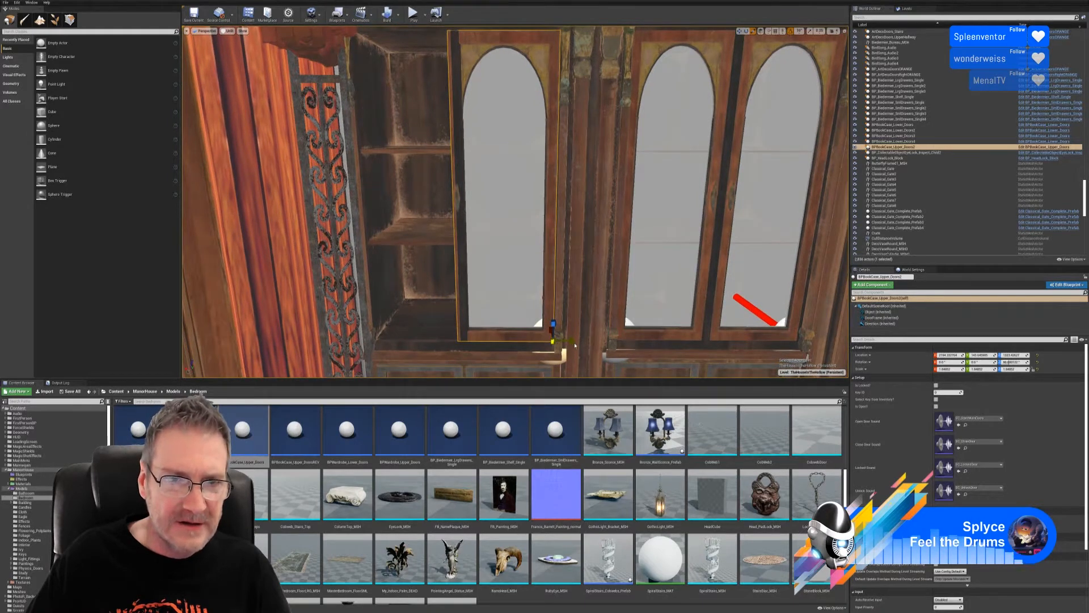
{"action": "left_click_drag", "start_coordinate": [575, 345], "coordinate": [566, 345]}
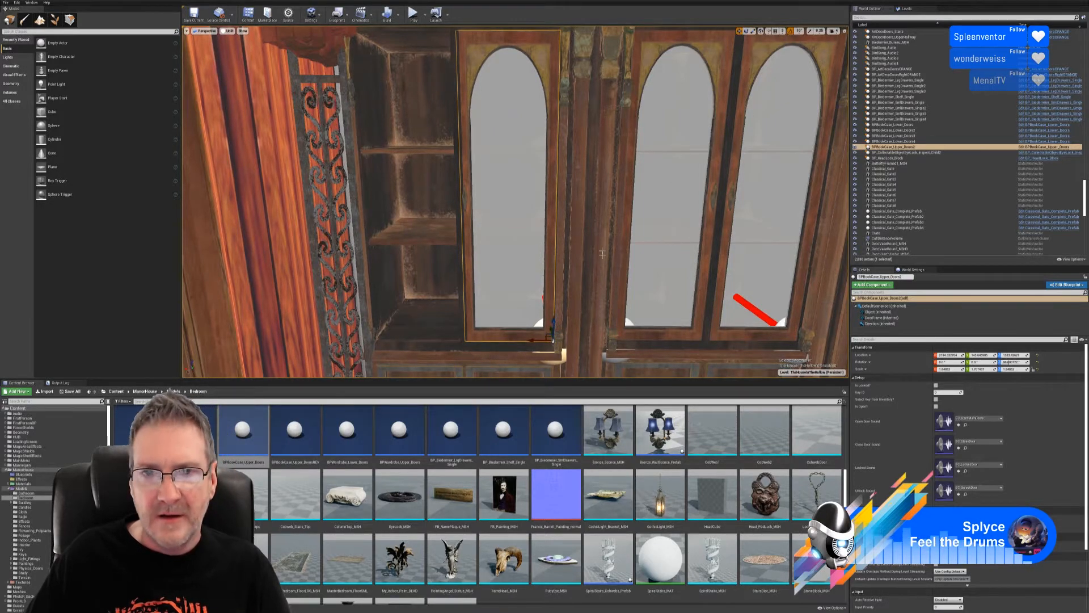
- Shift the door in depth so that it sits flush with the front of the bookcase
{"action": "right_click_drag", "start_coordinate": [602, 253], "coordinate": [709, 346]}
{"action": "key", "text": "w"}
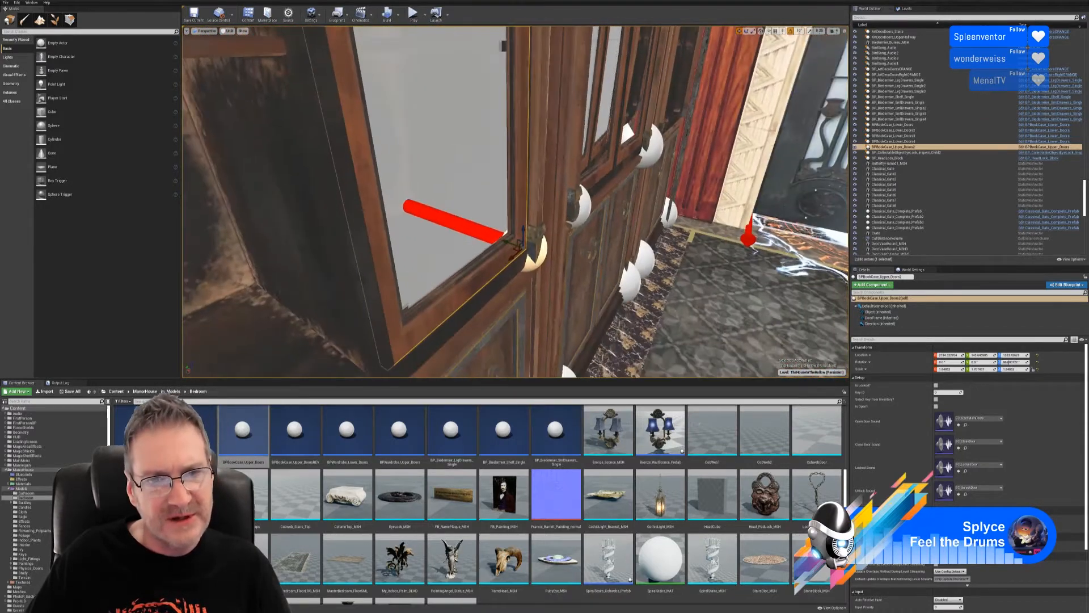
{"action": "right_click_drag", "start_coordinate": [562, 248], "coordinate": [553, 249]}
{"action": "left_click_drag", "start_coordinate": [518, 244], "coordinate": [527, 245]}
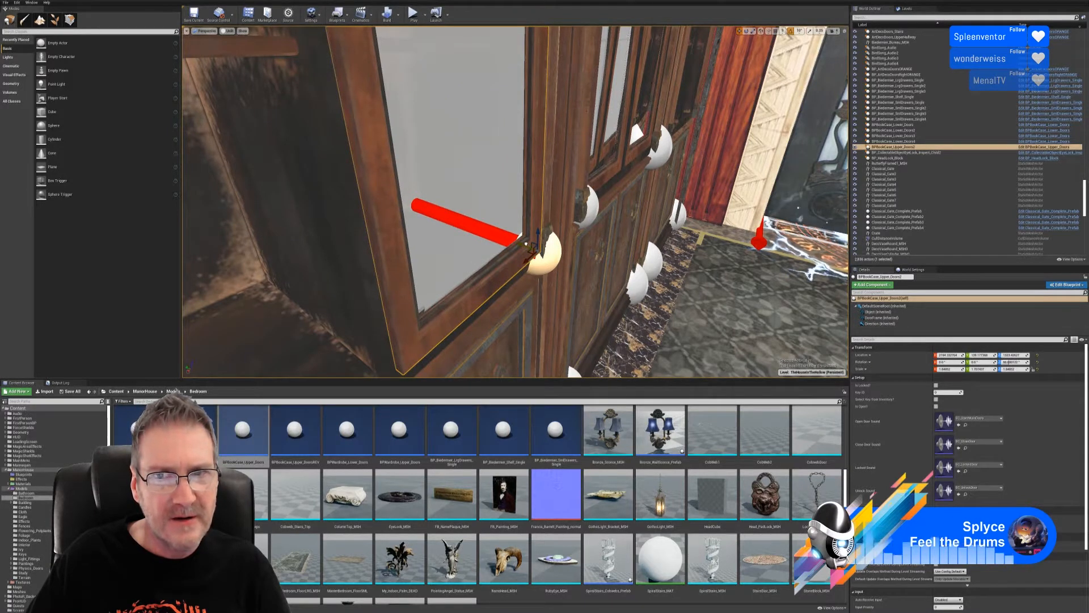
{"action": "left_click_drag", "start_coordinate": [527, 244], "coordinate": [525, 244]}
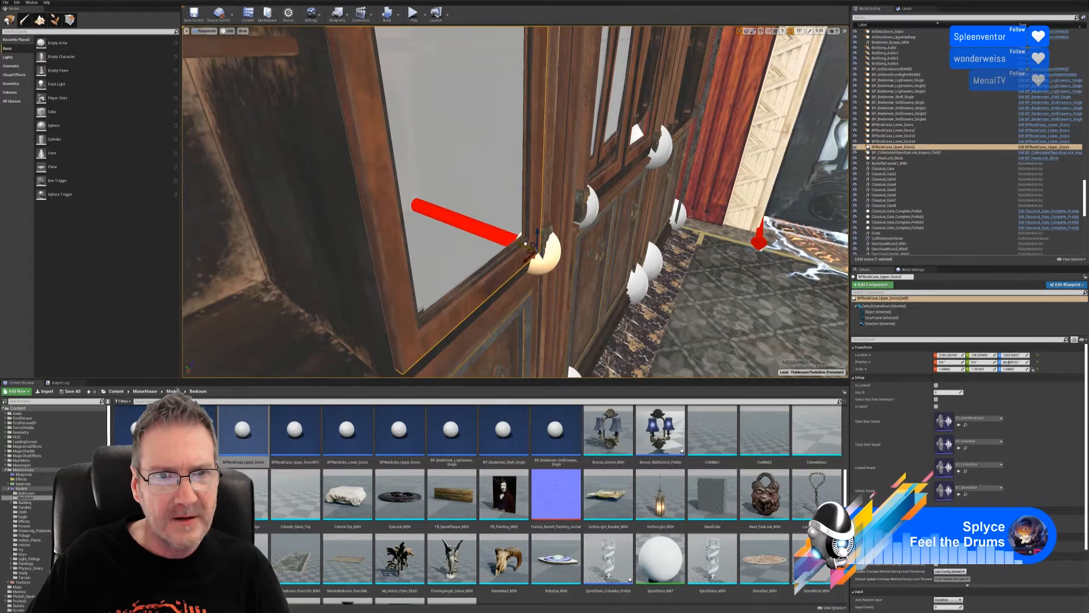
{"action": "right_click_drag", "start_coordinate": [583, 287], "coordinate": [499, 277]}
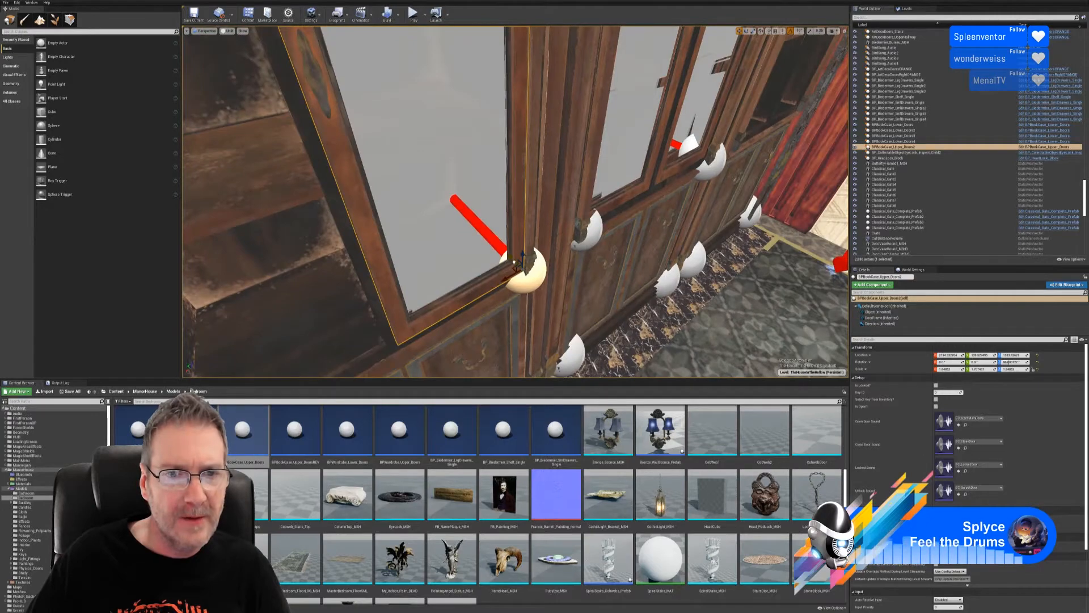
{"action": "left_click_drag", "start_coordinate": [521, 260], "coordinate": [516, 256]}
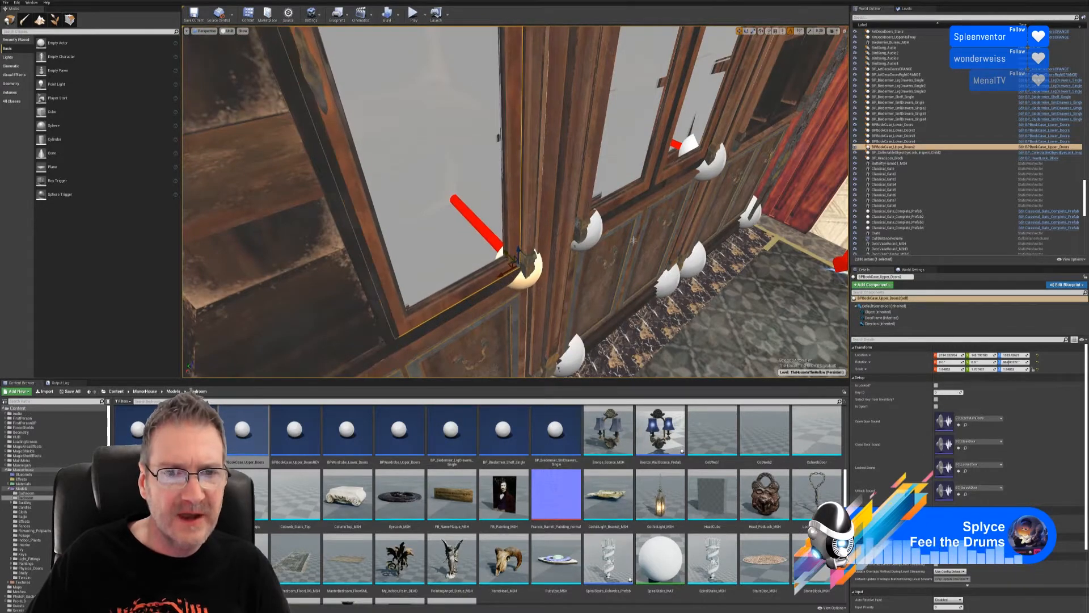
- Reduce the door's Y scale slightly and fine-tune its depth against the bookcase frame and hinge
{"action": "right_click_drag", "start_coordinate": [633, 240], "coordinate": [616, 222]}
{"action": "right_click_drag", "start_coordinate": [736, 221], "coordinate": [734, 127]}
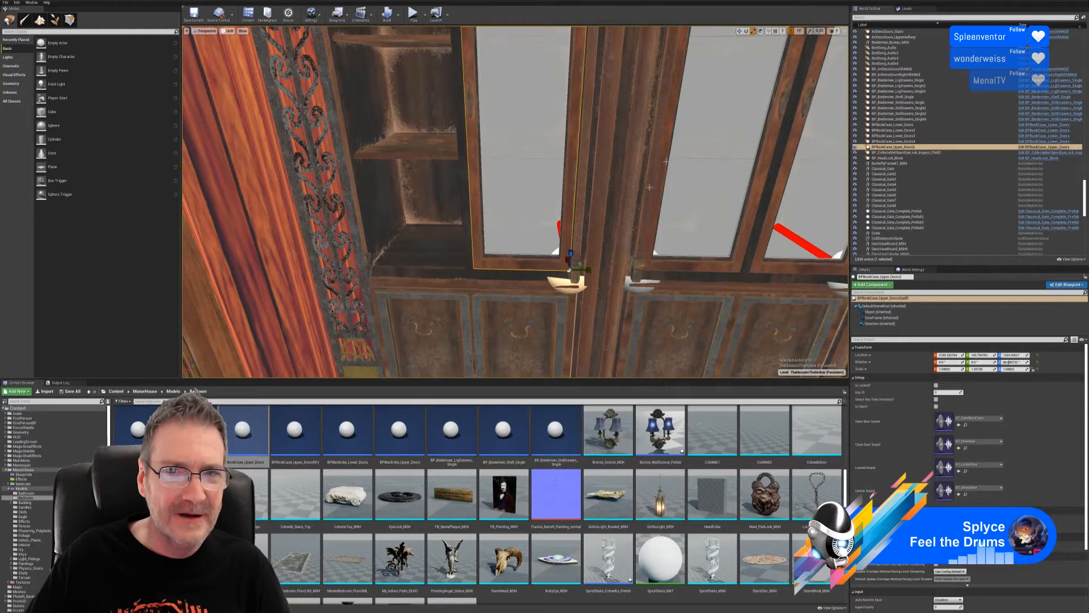
{"action": "right_click_drag", "start_coordinate": [734, 51], "coordinate": [744, 152]}
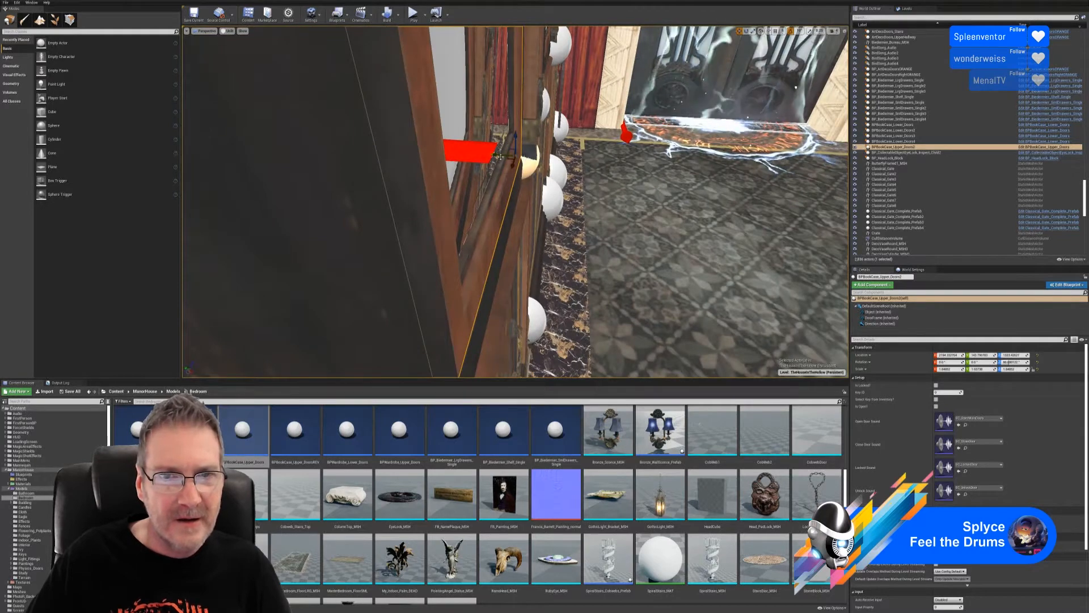
{"action": "mouse_move", "coordinate": [499, 155]}
{"action": "left_mouse_down"}
{"action": "mouse_move", "coordinate": [489, 156]}
{"action": "mouse_move", "coordinate": [499, 155]}
{"action": "left_mouse_up"}
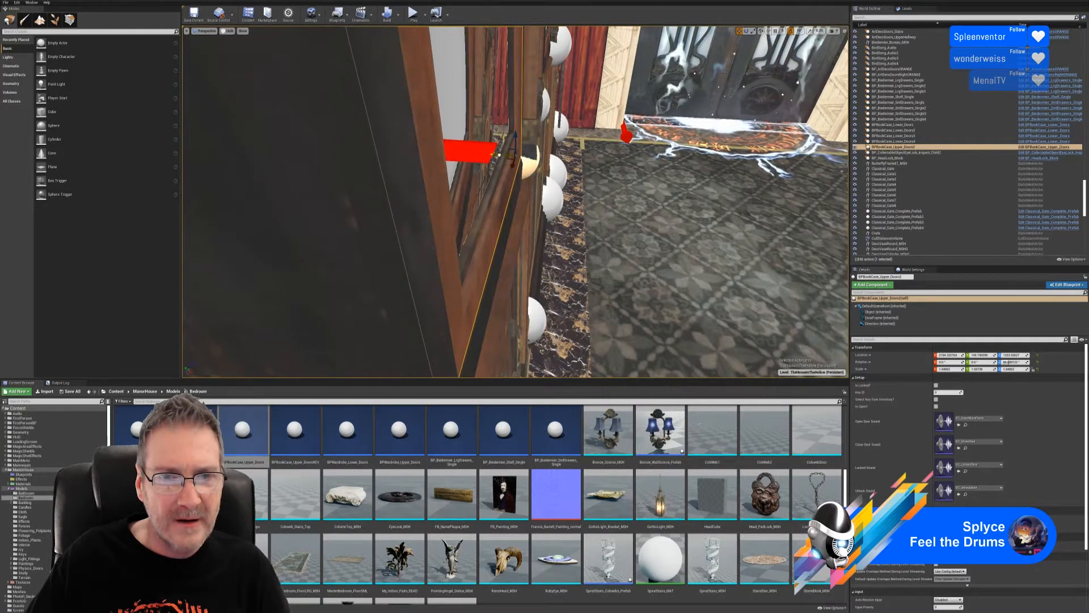
{"action": "right_click_drag", "start_coordinate": [500, 155], "coordinate": [306, 154]}
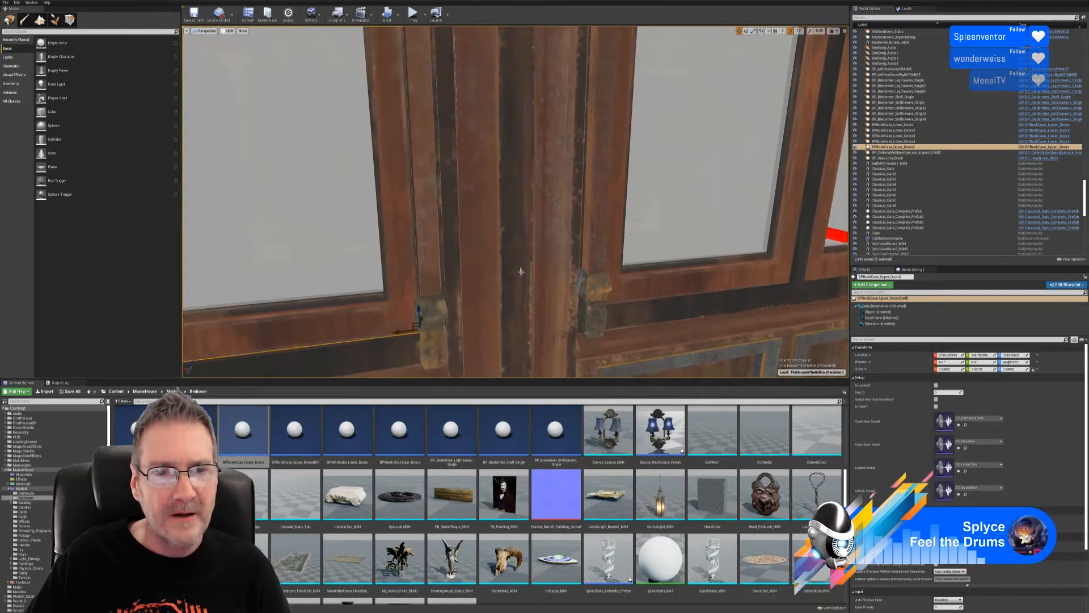
{"action": "mouse_move", "coordinate": [521, 272]}
{"action": "right_mouse_down"}
{"action": "mouse_move", "coordinate": [527, 292]}
{"action": "mouse_move", "coordinate": [521, 221]}
{"action": "mouse_move", "coordinate": [522, 253]}
{"action": "mouse_move", "coordinate": [536, 264]}
{"action": "mouse_move", "coordinate": [522, 253]}
{"action": "right_mouse_up"}
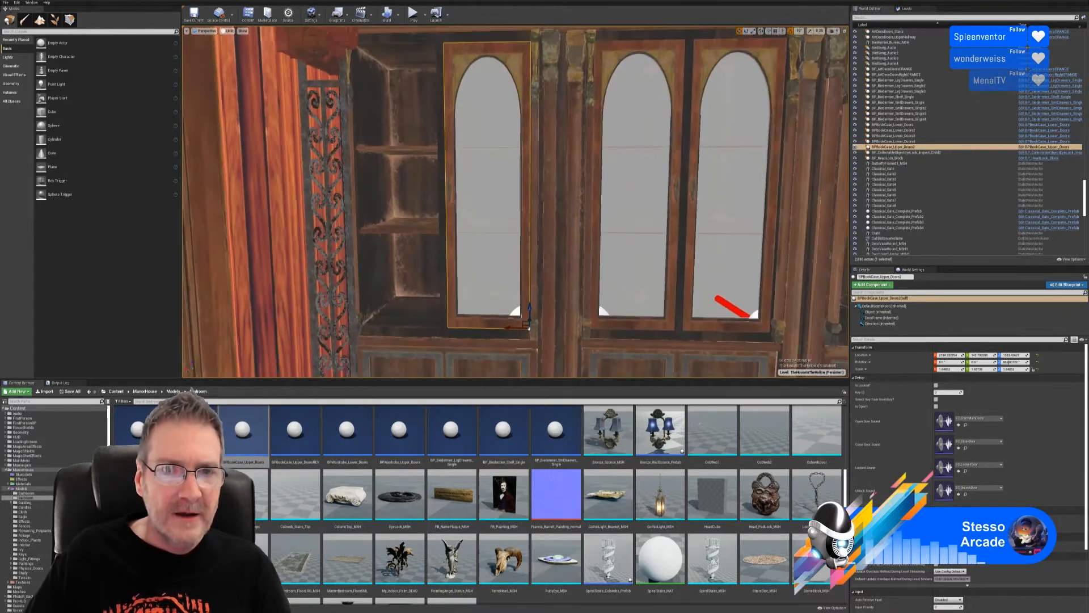
- Duplicate the fitted upper door and move the copy sideways towards the curtain side of the opening
{"action": "right_click", "coordinate": [486, 193]}
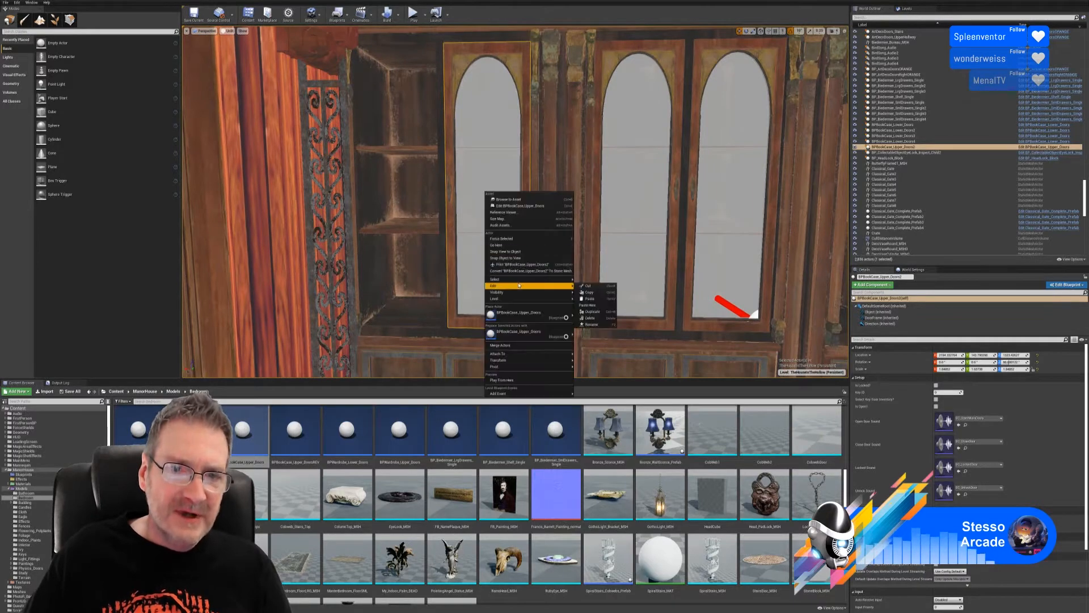
{"action": "left_click", "coordinate": [590, 312]}
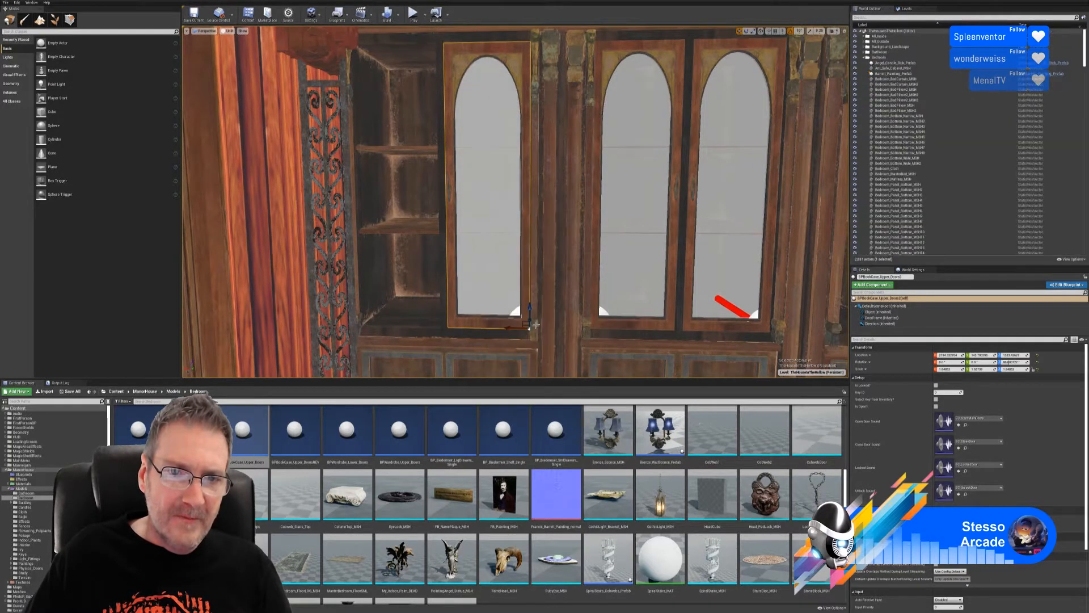
{"action": "left_click_drag", "start_coordinate": [512, 329], "coordinate": [442, 330]}
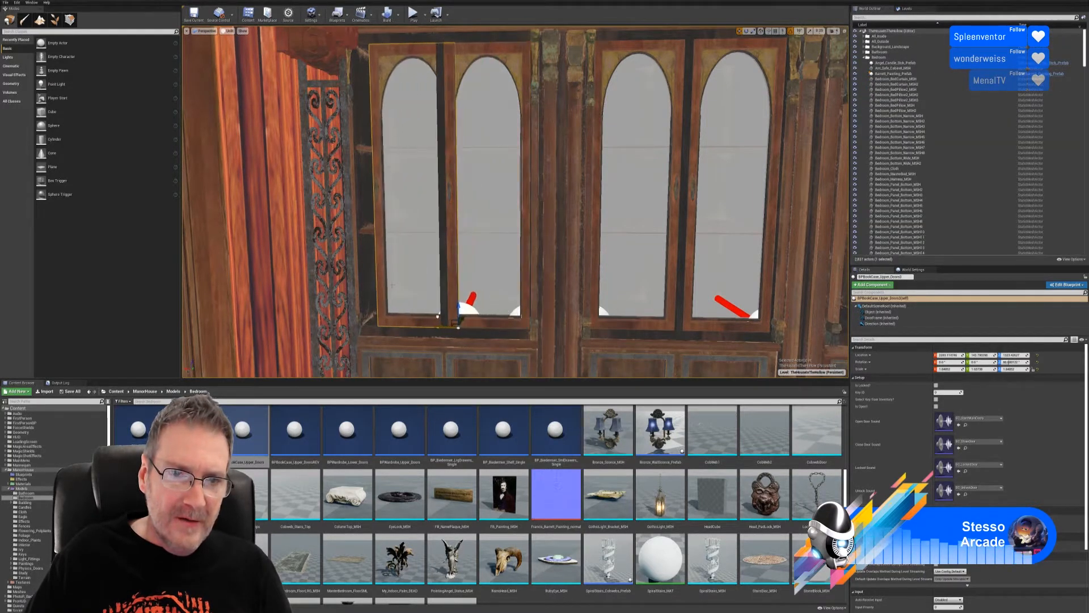
- Mirror the copied door along the X axis and move it against the curtain-side post to complete the pair
{"action": "right_click", "coordinate": [409, 271]}
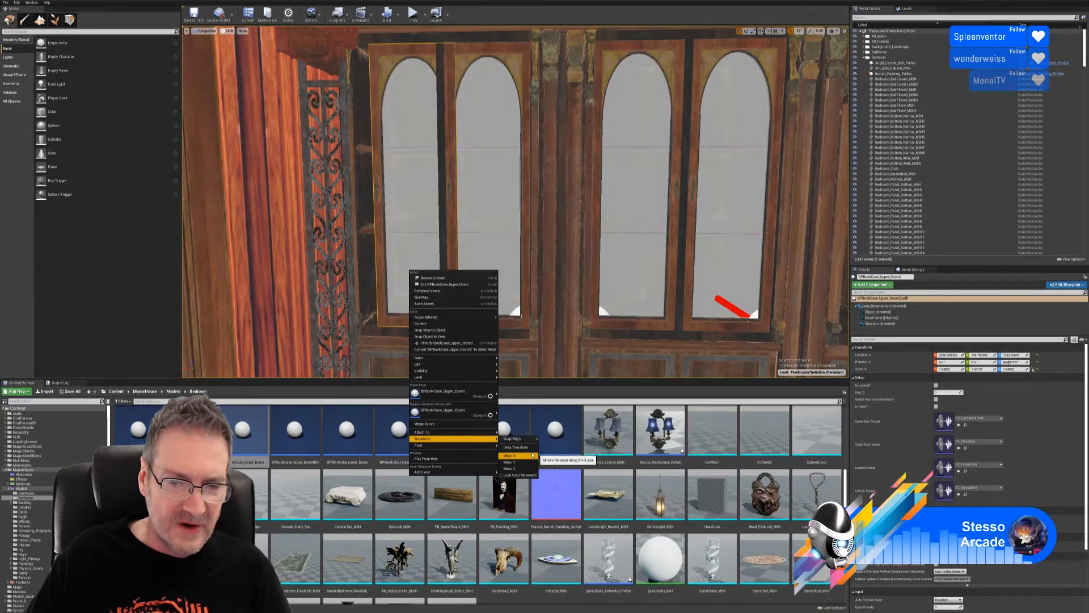
{"action": "left_click", "coordinate": [530, 455]}
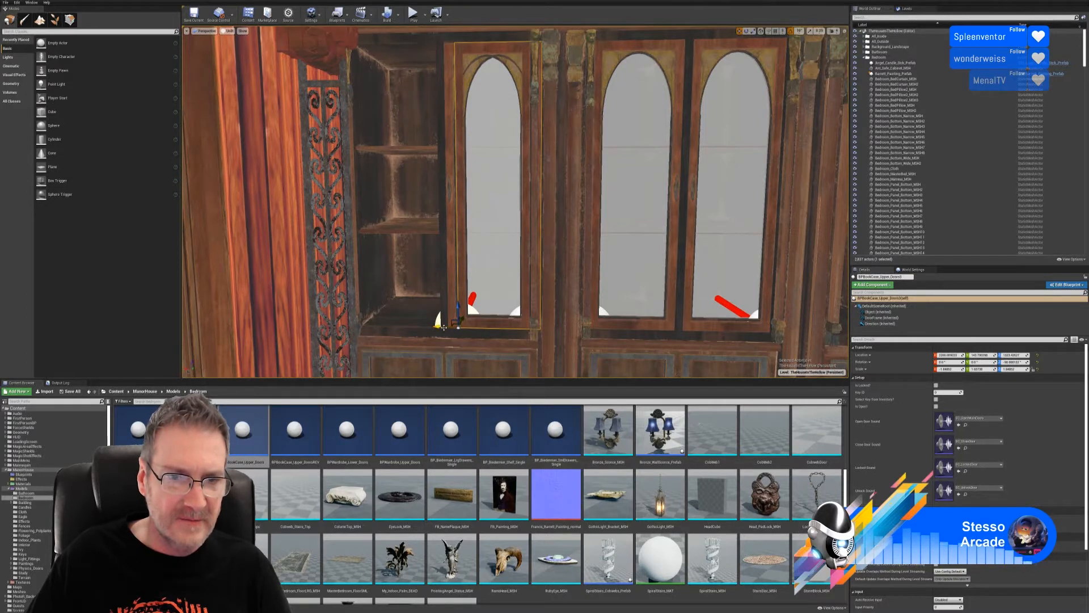
{"action": "left_click_drag", "start_coordinate": [444, 327], "coordinate": [341, 323]}
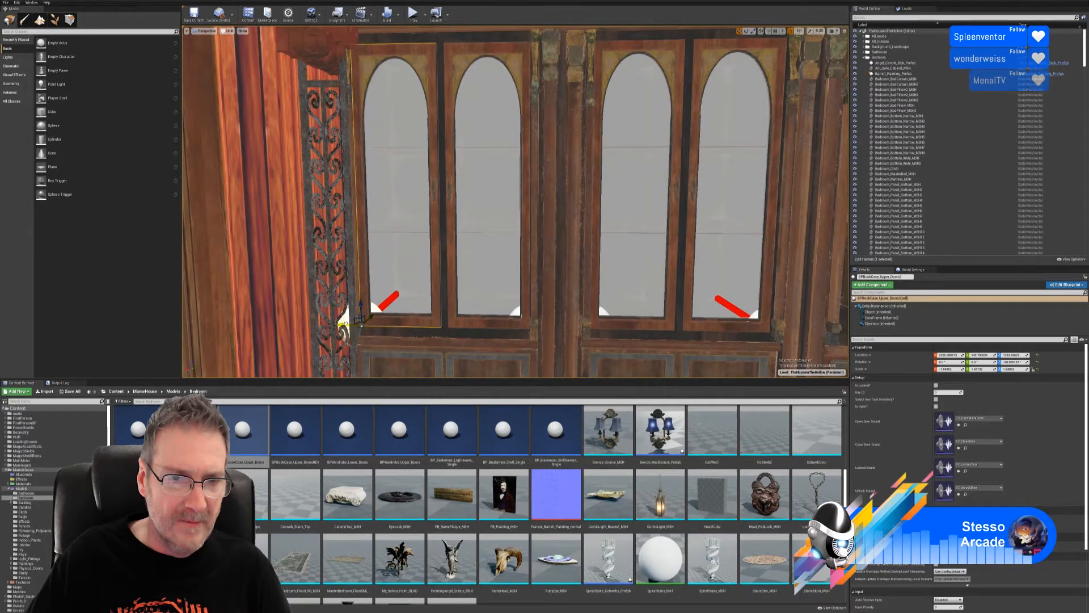
{"action": "right_click_drag", "start_coordinate": [574, 296], "coordinate": [510, 303]}
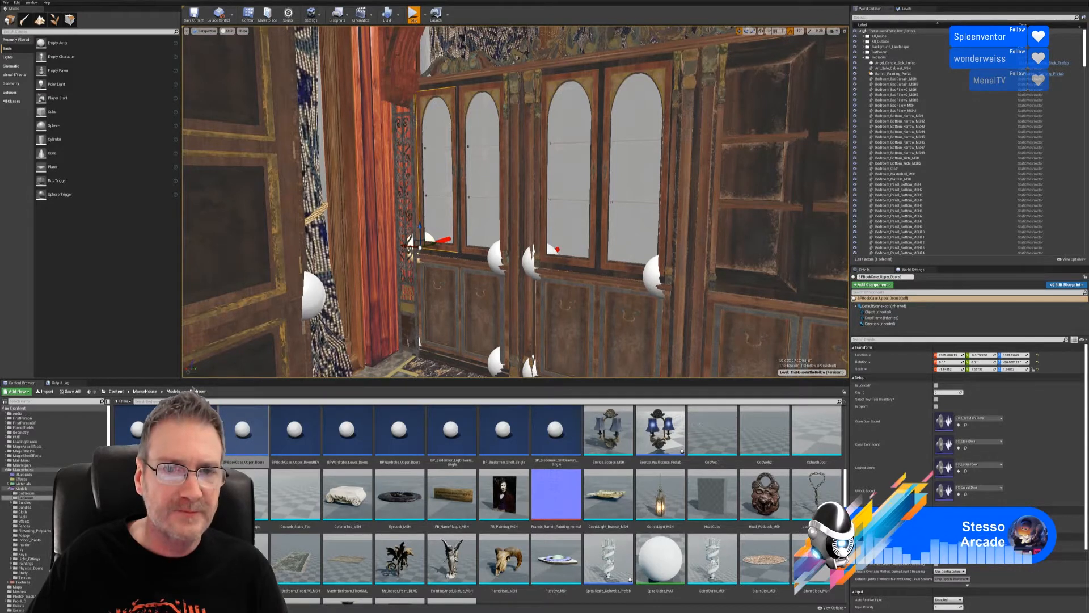
- Playtest the level from the bookcase area, look around at the glass doors, and end the play session
{"action": "left_click", "coordinate": [414, 14]}
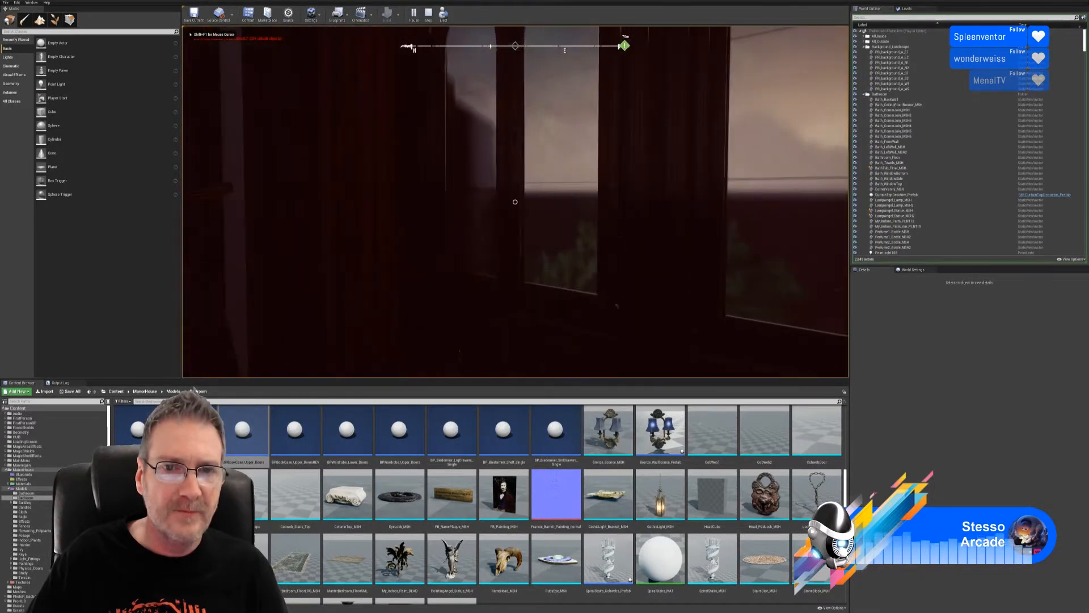
{"action": "key", "text": "d"}
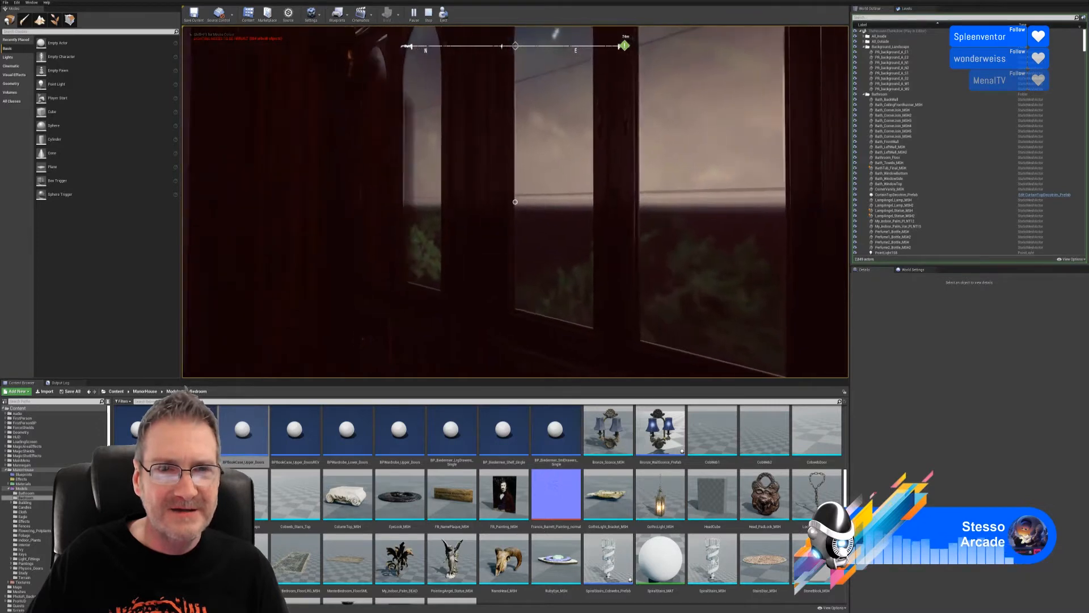
{"action": "key", "text": "a"}
{"action": "key", "text": "d"}
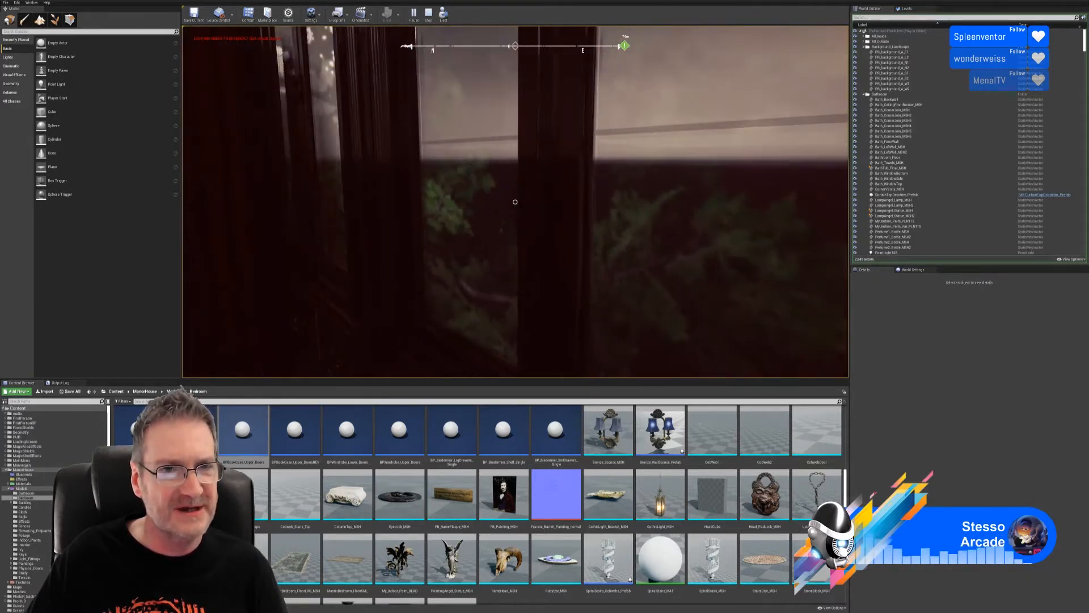
{"action": "key", "text": "a"}
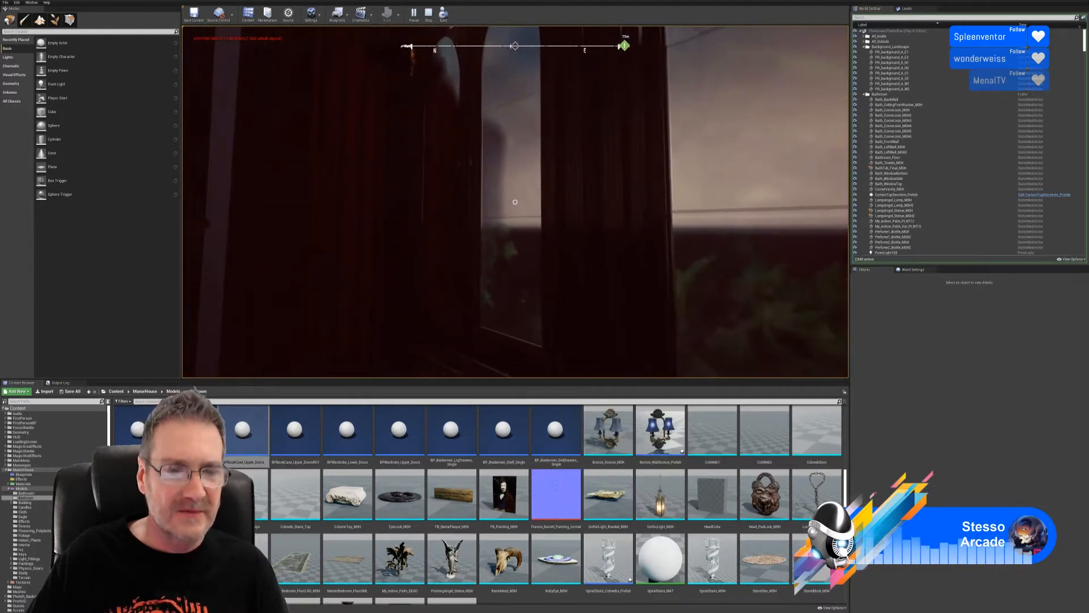
{"action": "key", "text": "a"}
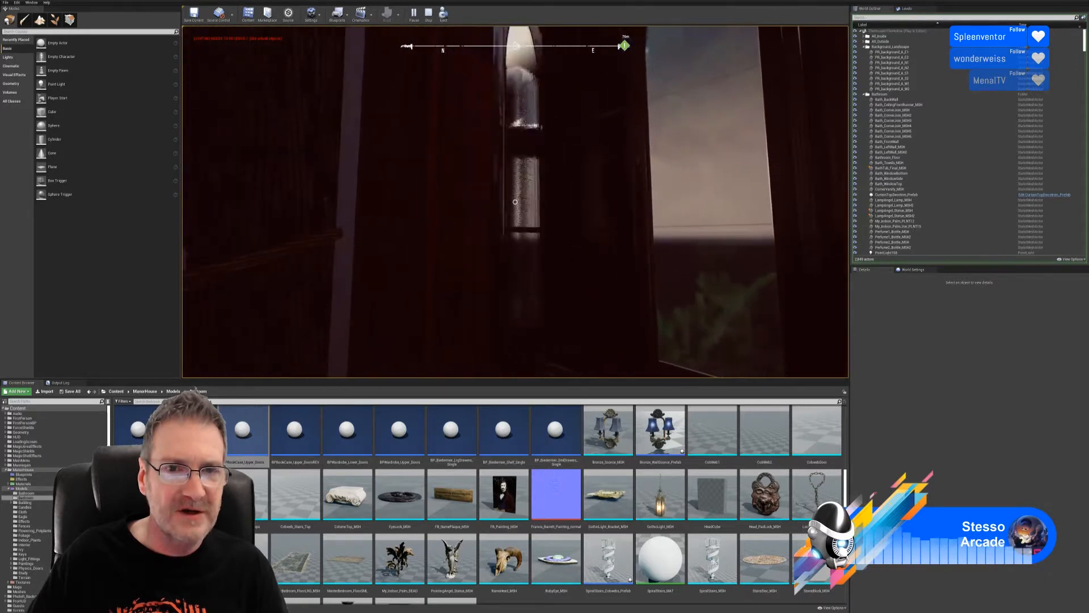
{"action": "key", "text": "Escape"}
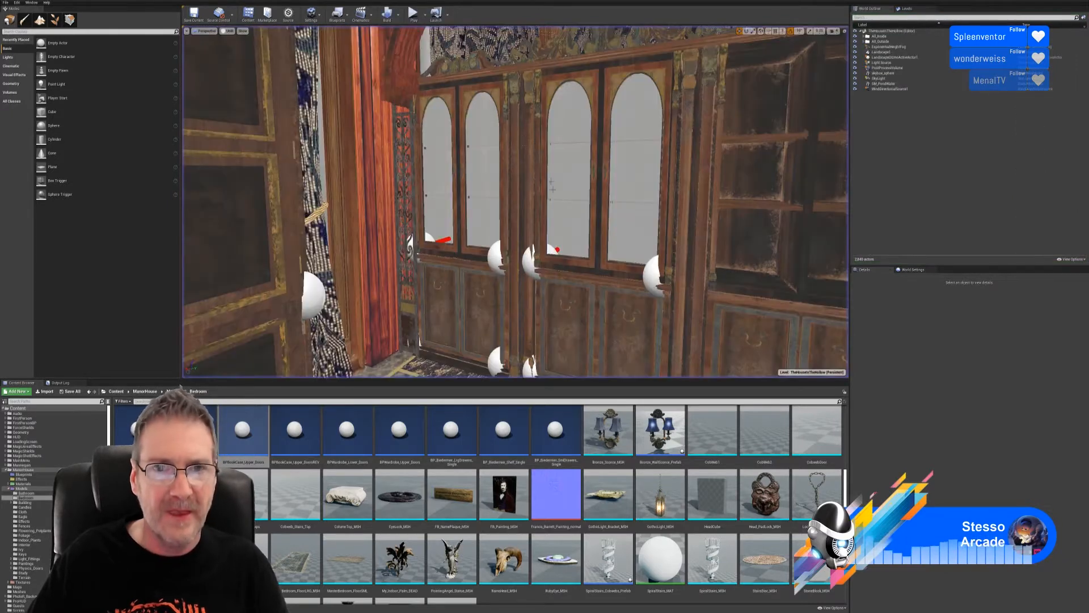
- Duplicate the curtain-side pair of upper glass doors and move the copies across to the open third bay of the bookcase
{"action": "key", "text": "w"}
{"action": "right_click_drag", "start_coordinate": [552, 185], "coordinate": [470, 199]}
{"action": "key", "text": "s"}
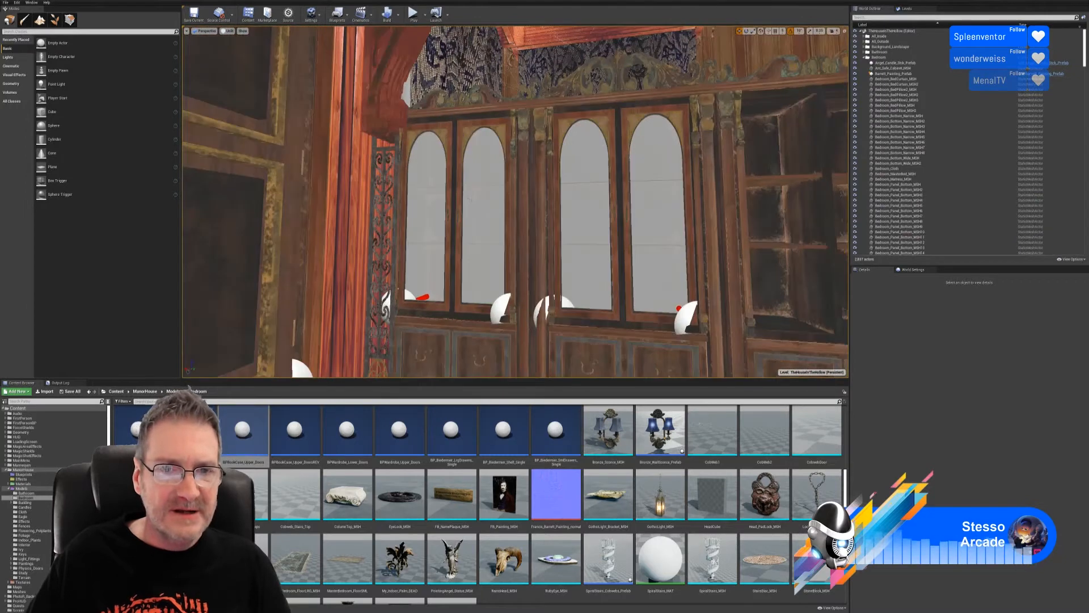
{"action": "left_click", "coordinate": [435, 191]}
{"action": "left_click", "coordinate": [480, 224], "text": "ctrl"}
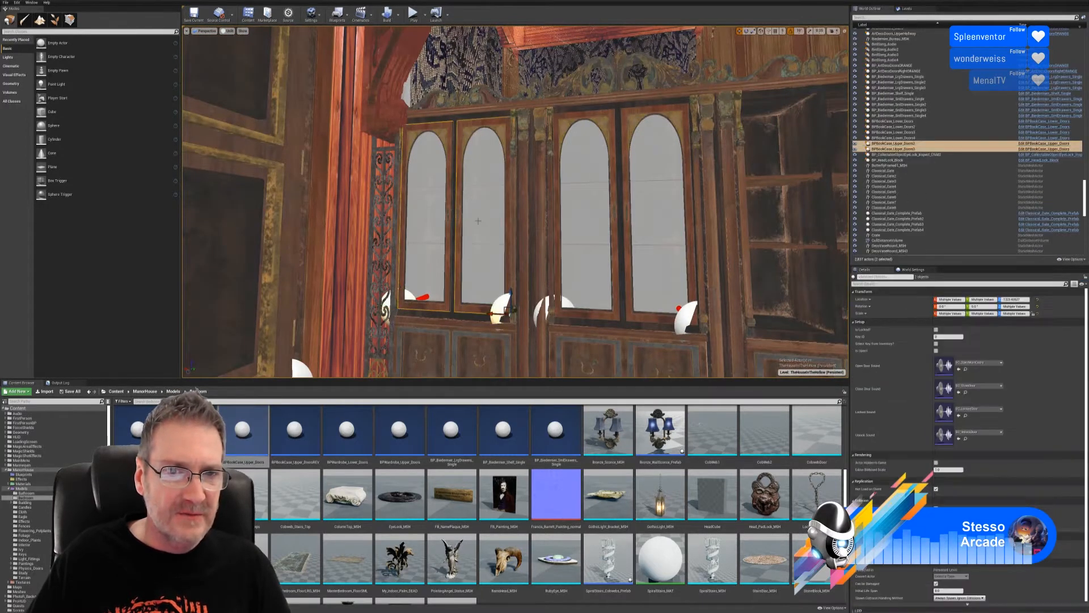
{"action": "right_click", "coordinate": [479, 223]}
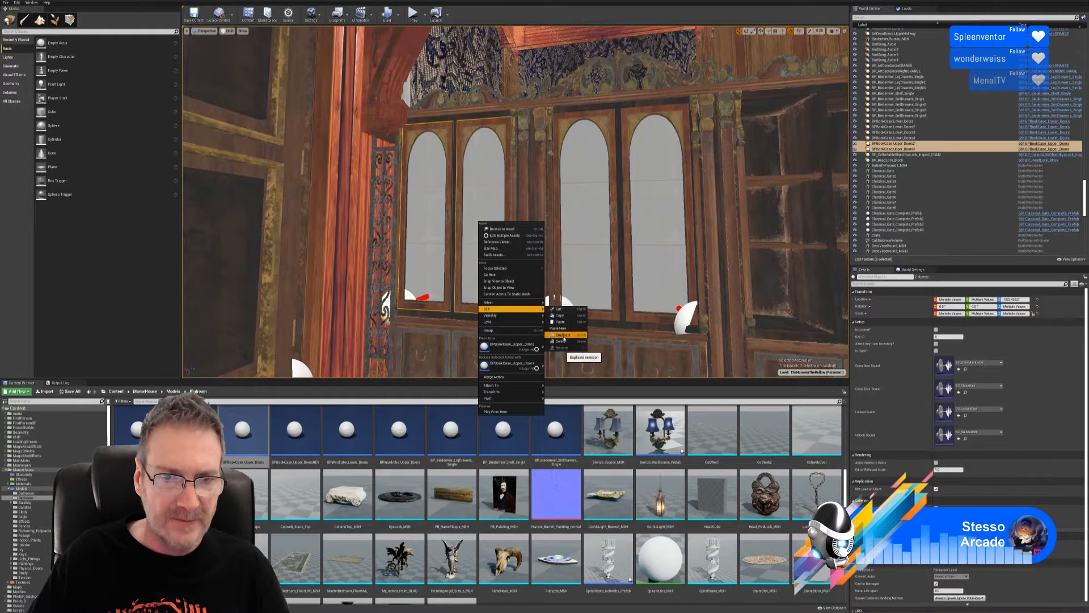
{"action": "left_click", "coordinate": [564, 339]}
{"action": "right_click_drag", "start_coordinate": [499, 335], "coordinate": [494, 340]}
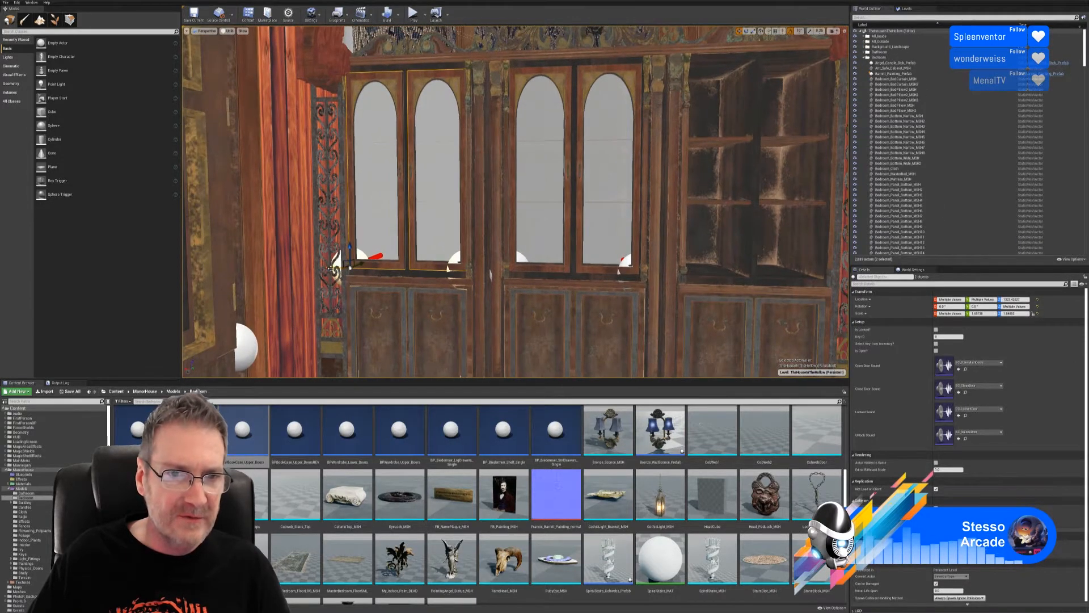
{"action": "left_click_drag", "start_coordinate": [332, 268], "coordinate": [667, 282]}
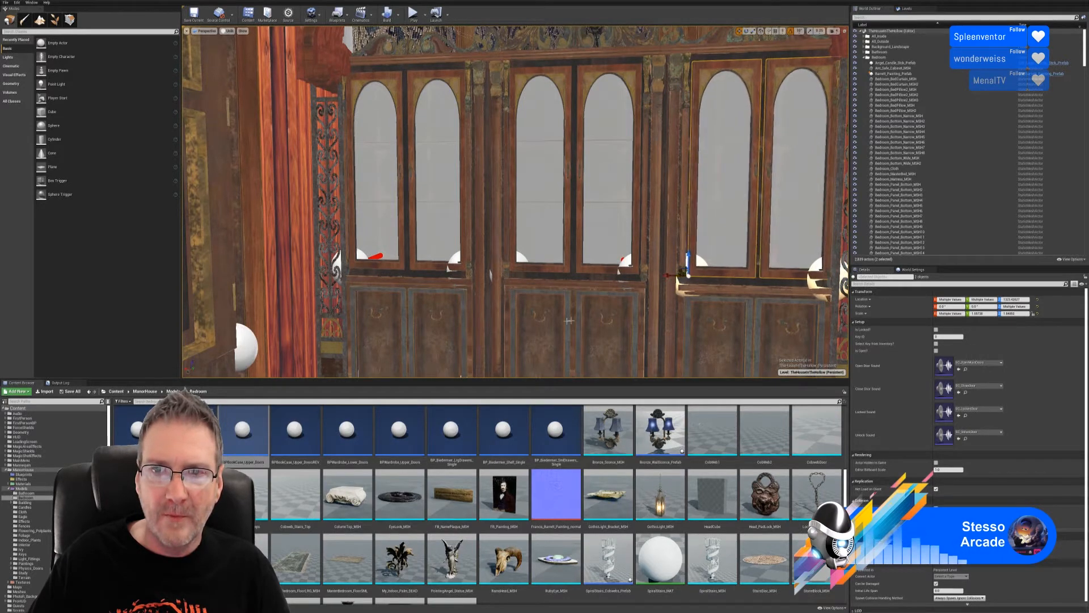
- Nudge the copied door pair sideways to fit the third bay's frame and deselect the doors
{"action": "right_click_drag", "start_coordinate": [569, 321], "coordinate": [673, 332]}
{"action": "key", "text": "w"}
{"action": "key", "text": "s"}
{"action": "left_click_drag", "start_coordinate": [455, 305], "coordinate": [447, 306]}
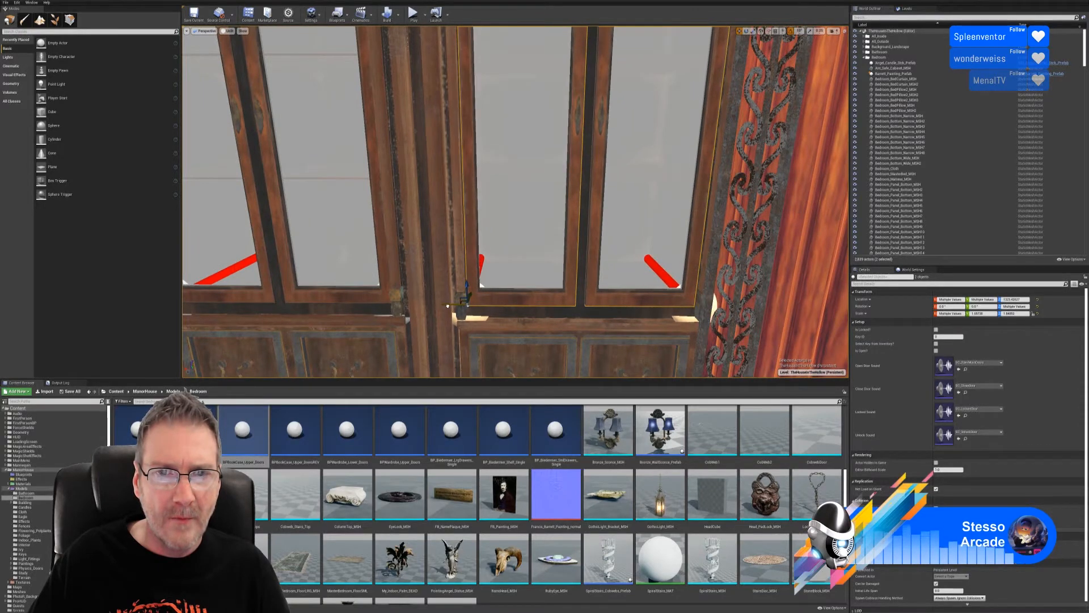
{"action": "right_click_drag", "start_coordinate": [524, 340], "coordinate": [500, 363]}
{"action": "key", "text": "Escape"}
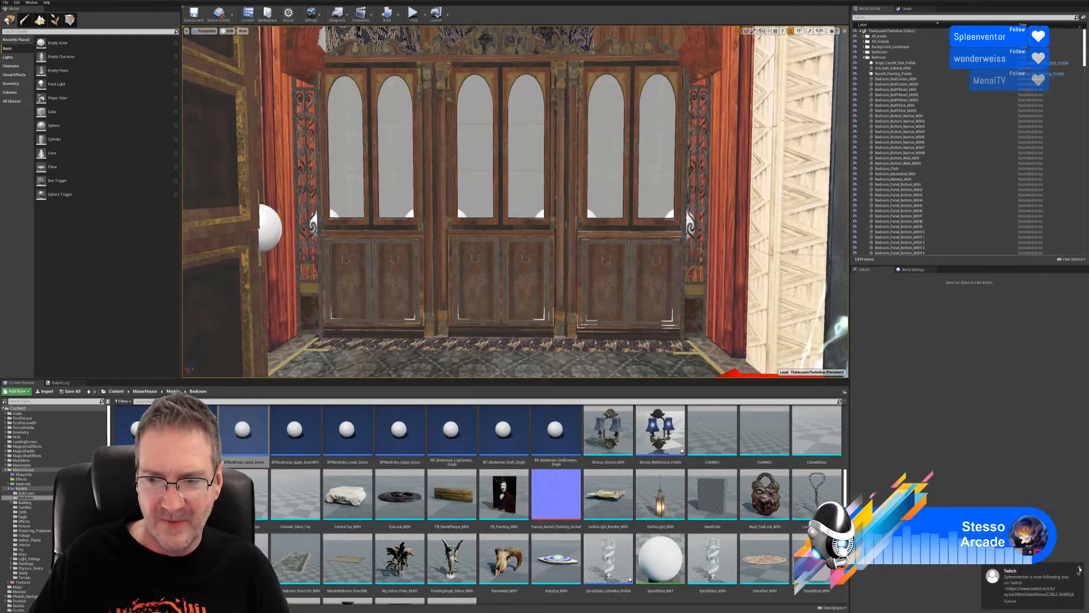
- Playtest the level at the bookcase, try opening and closing the upper glass doors, and end the play session
{"action": "mouse_move", "coordinate": [515, 201]}
{"action": "right_mouse_down"}
{"action": "mouse_move", "coordinate": [494, 194]}
{"action": "mouse_move", "coordinate": [508, 200]}
{"action": "right_mouse_up"}
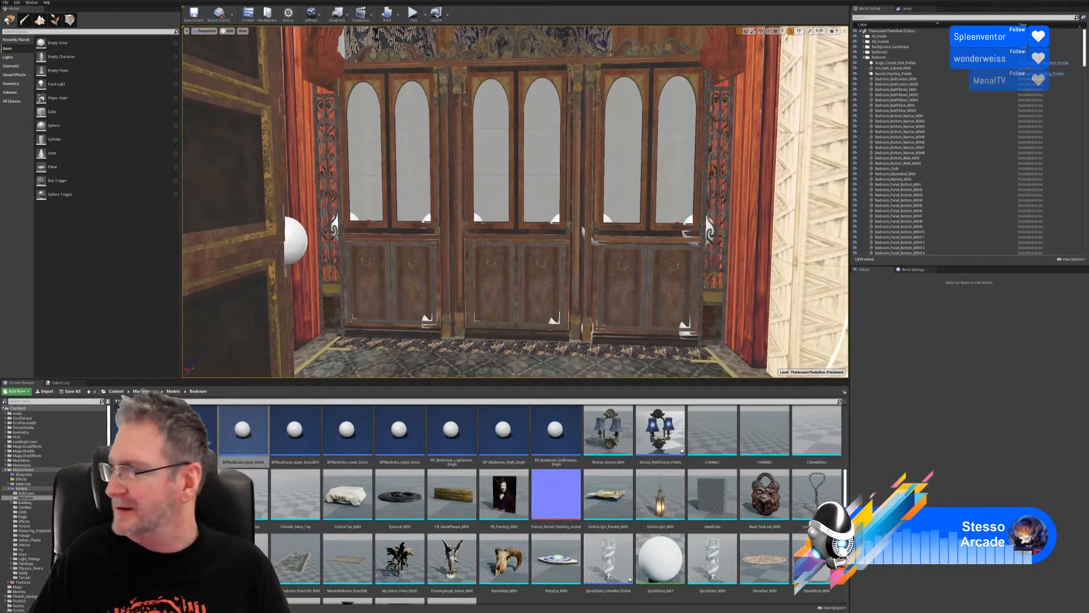
{"action": "mouse_move", "coordinate": [523, 258]}
{"action": "right_mouse_down"}
{"action": "mouse_move", "coordinate": [510, 242]}
{"action": "mouse_move", "coordinate": [527, 245]}
{"action": "right_mouse_up"}
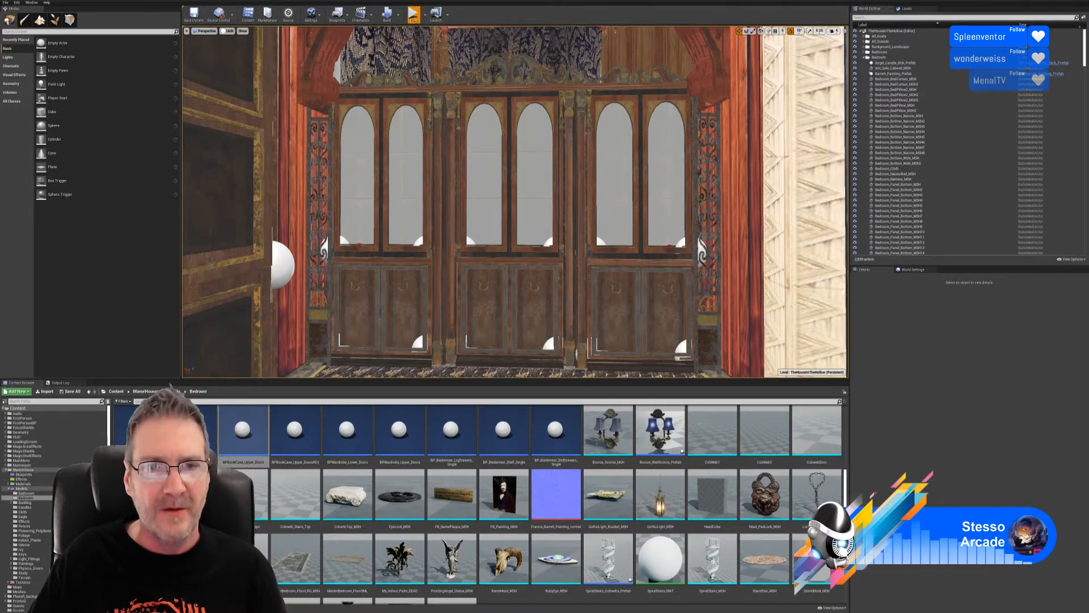
{"action": "left_click", "coordinate": [414, 14]}
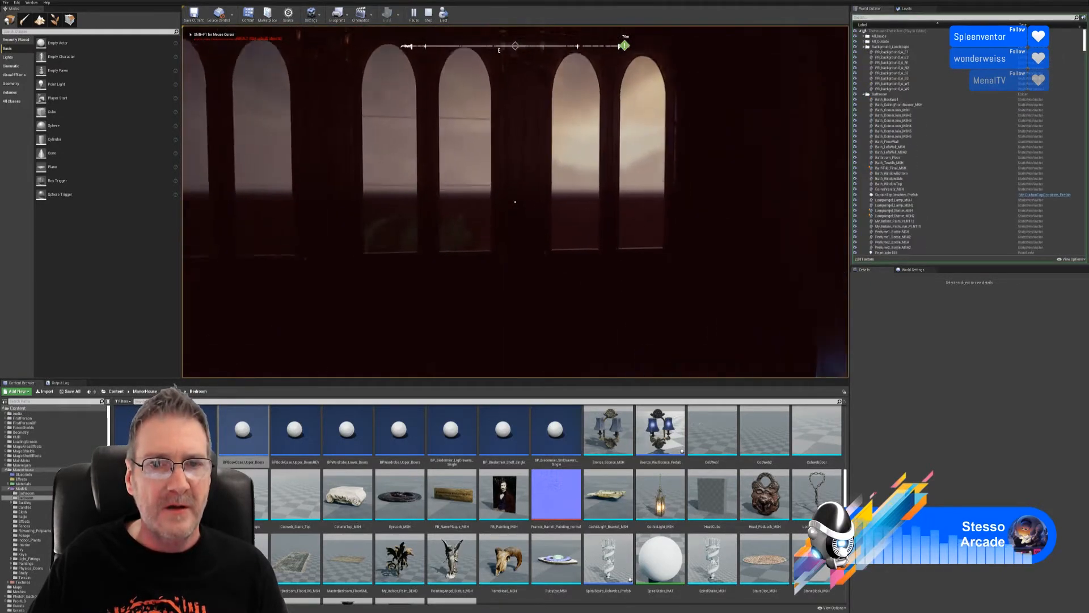
{"action": "key", "text": "w"}
{"action": "key", "text": "e"}
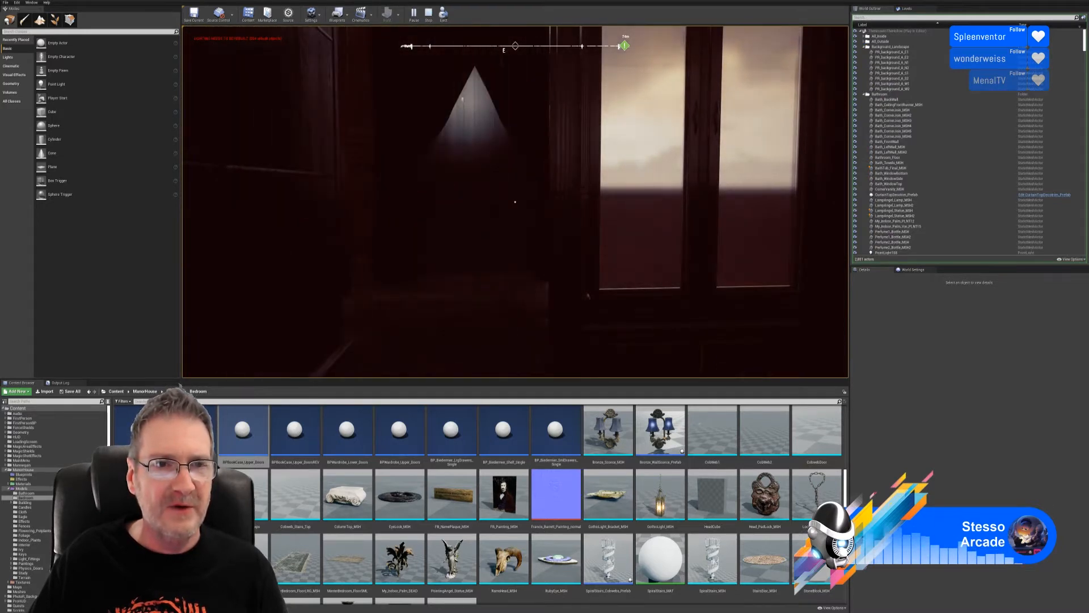
{"action": "key", "text": "e"}
{"action": "key", "text": "e"}
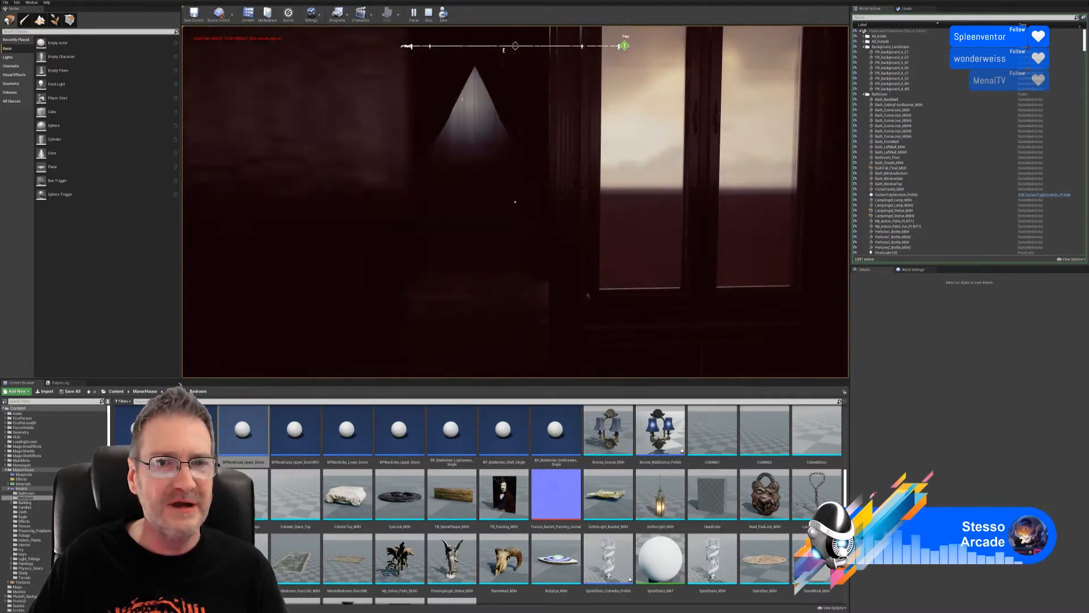
{"action": "key", "text": "e"}
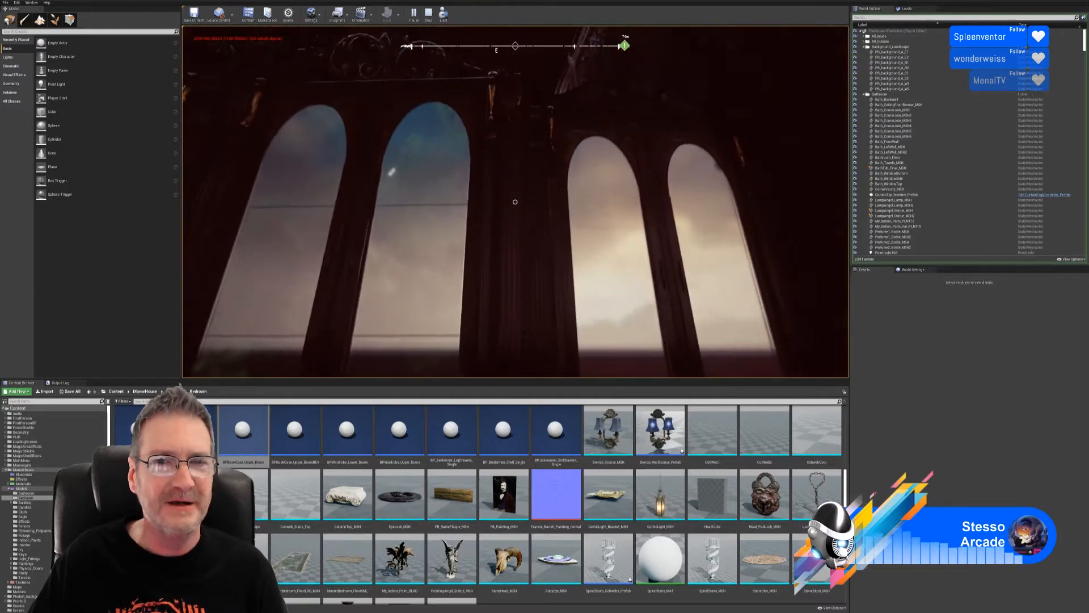
{"action": "key", "text": "e"}
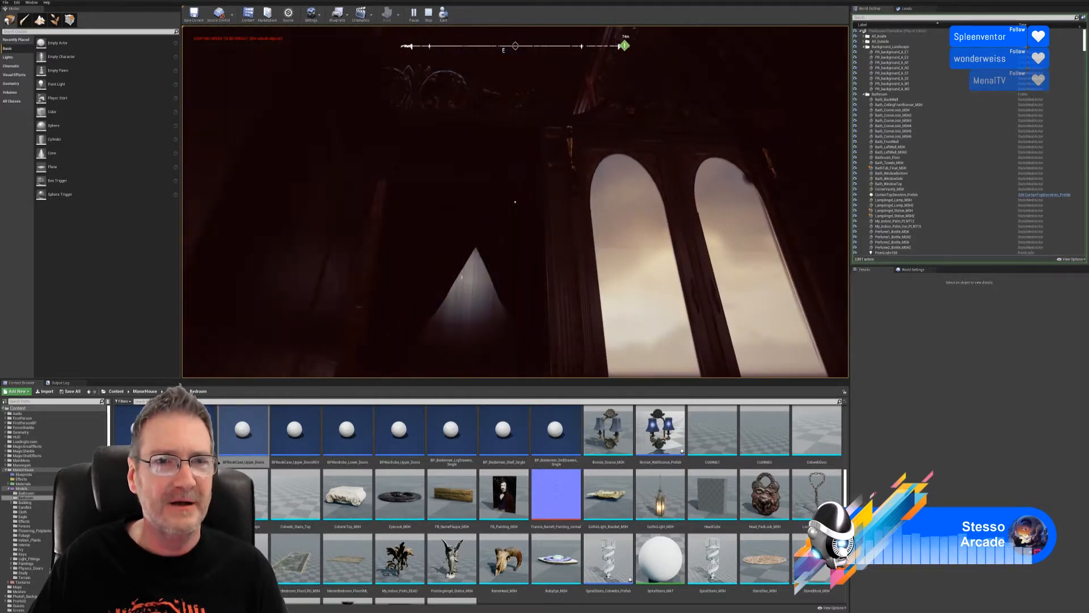
{"action": "key", "text": "w"}
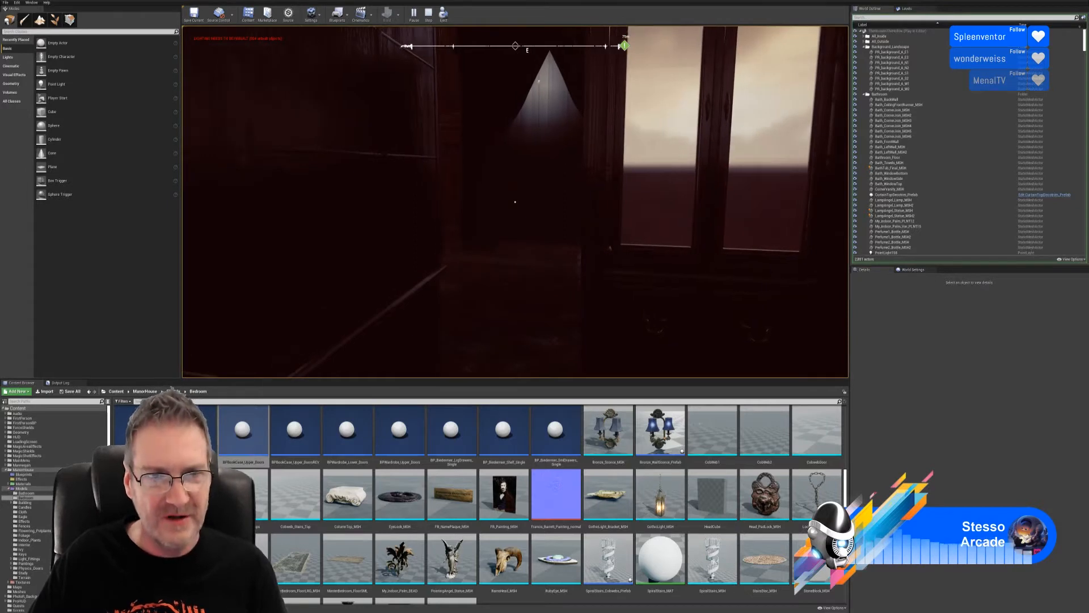
{"action": "key", "text": "Escape"}
{"action": "left_click_drag", "start_coordinate": [545, 265], "coordinate": [539, 344]}
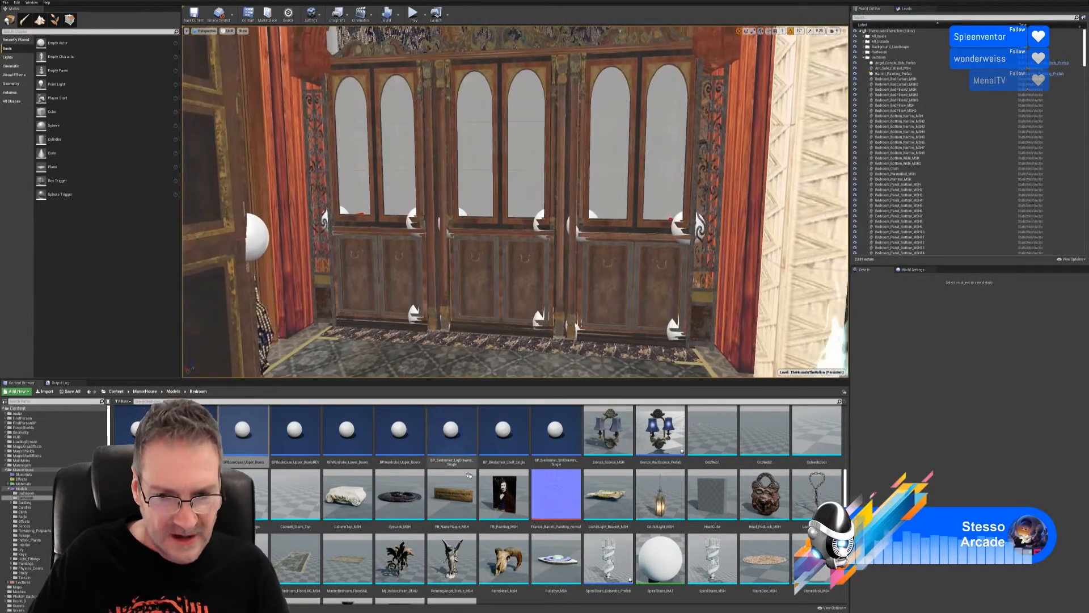
- Open the main bookcase static mesh from the Bedroom models folder and display its simple collision
{"action": "scroll", "coordinate": [595, 559], "scroll_direction": "down", "scroll_amount": 2}
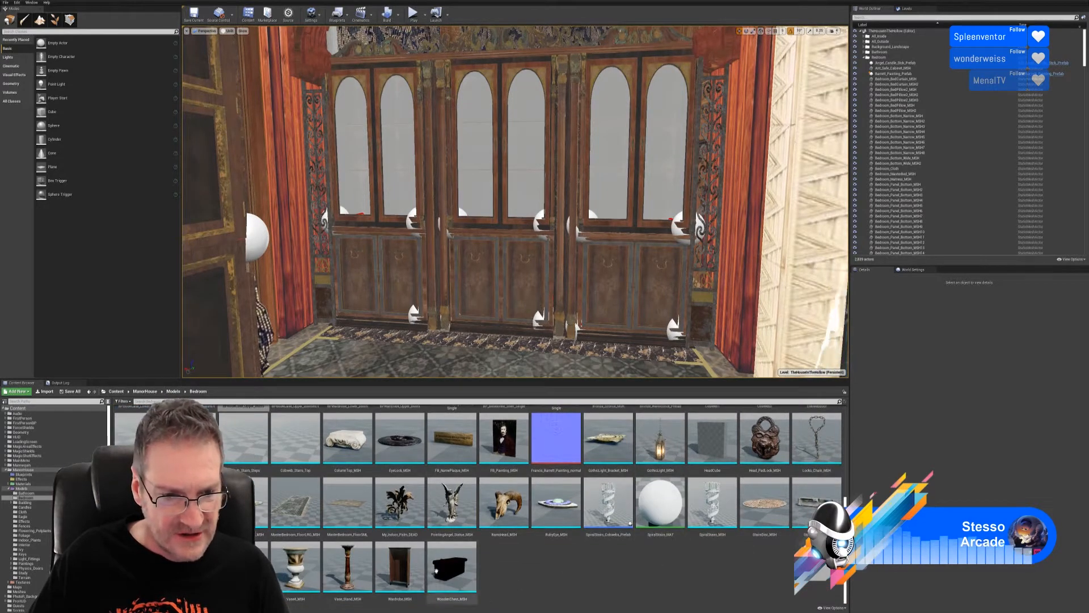
{"action": "scroll", "coordinate": [437, 570], "scroll_direction": "up", "scroll_amount": 5}
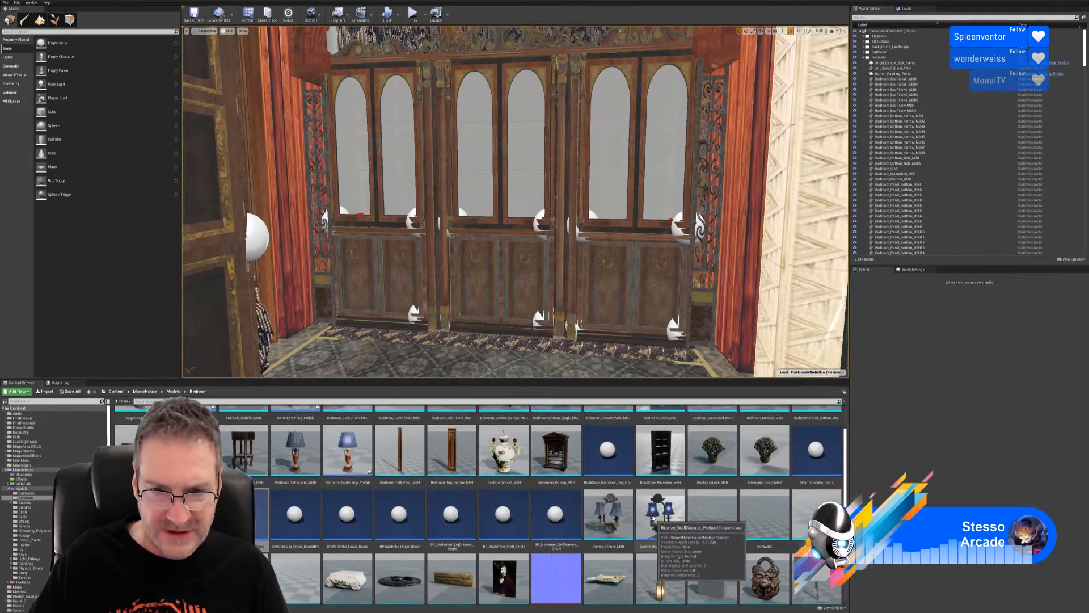
{"action": "left_click", "coordinate": [667, 444]}
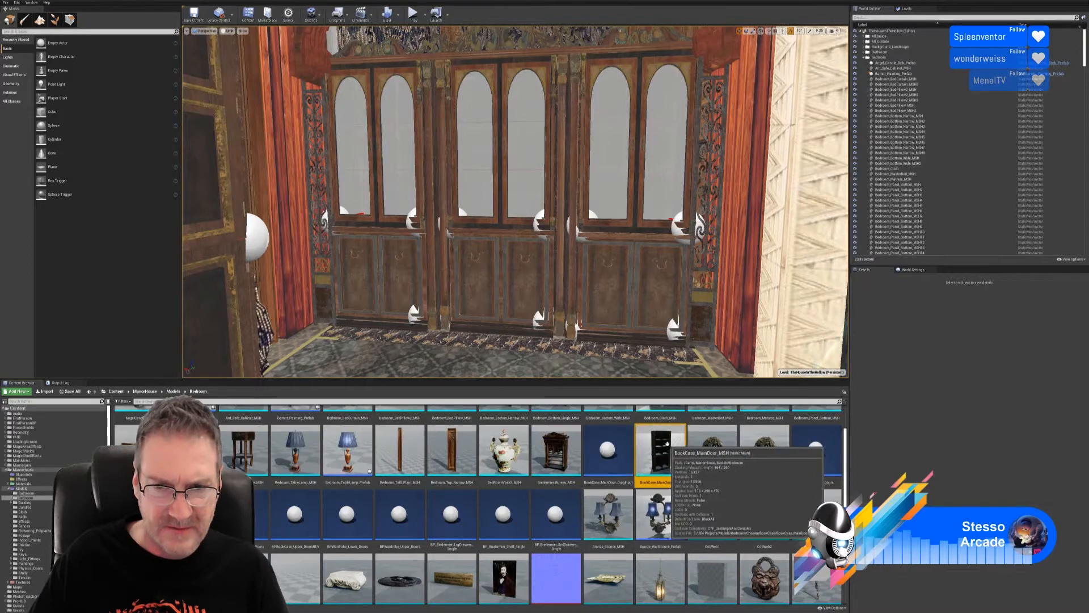
{"action": "double_click", "coordinate": [668, 444]}
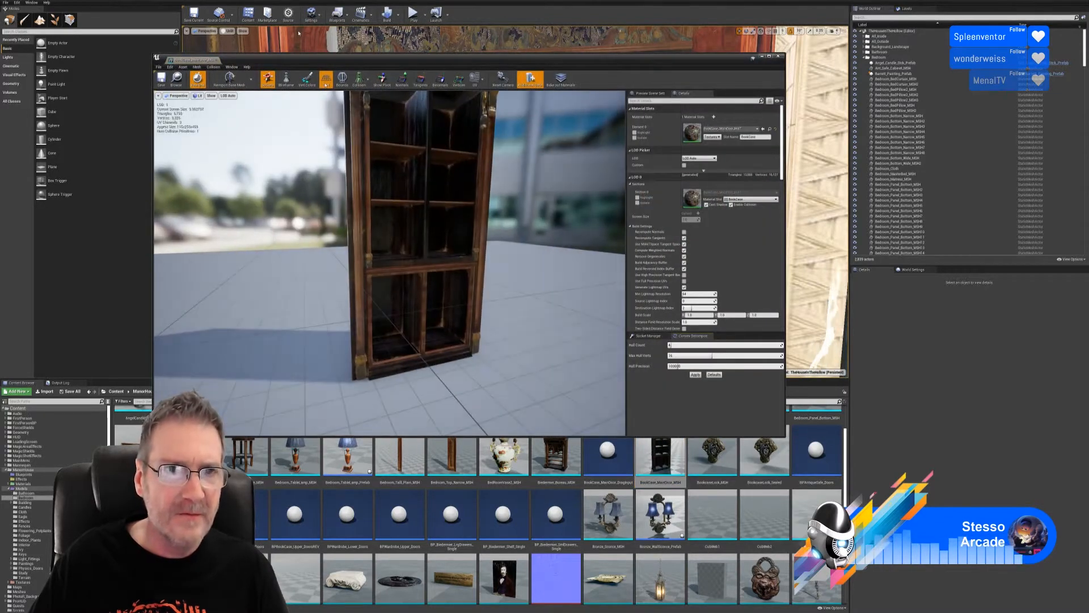
{"action": "left_click_drag", "start_coordinate": [301, 58], "coordinate": [115, 5]}
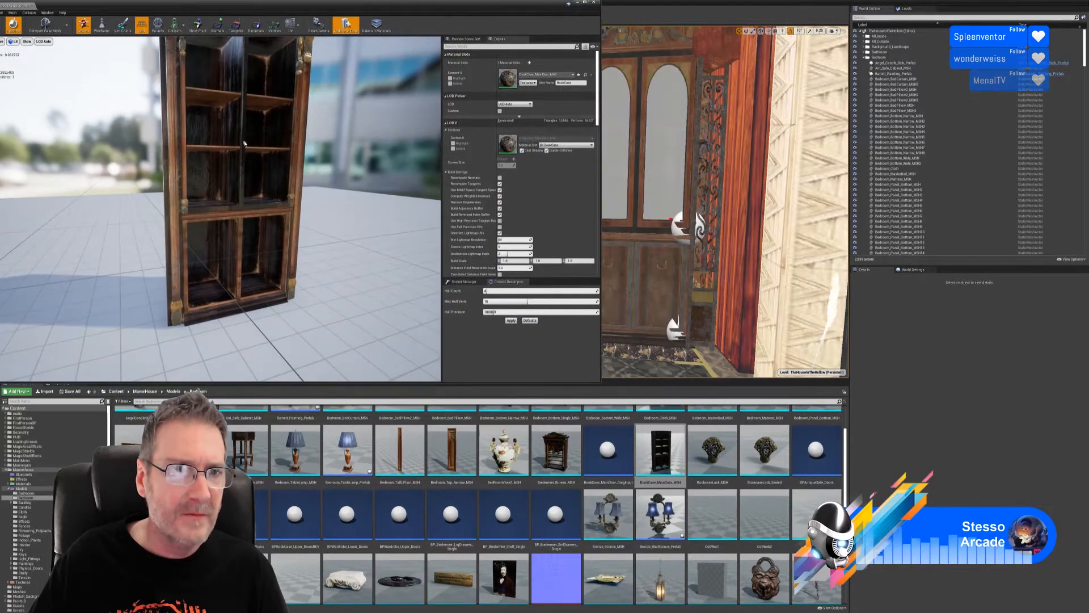
{"action": "left_click_drag", "start_coordinate": [245, 143], "coordinate": [168, 123]}
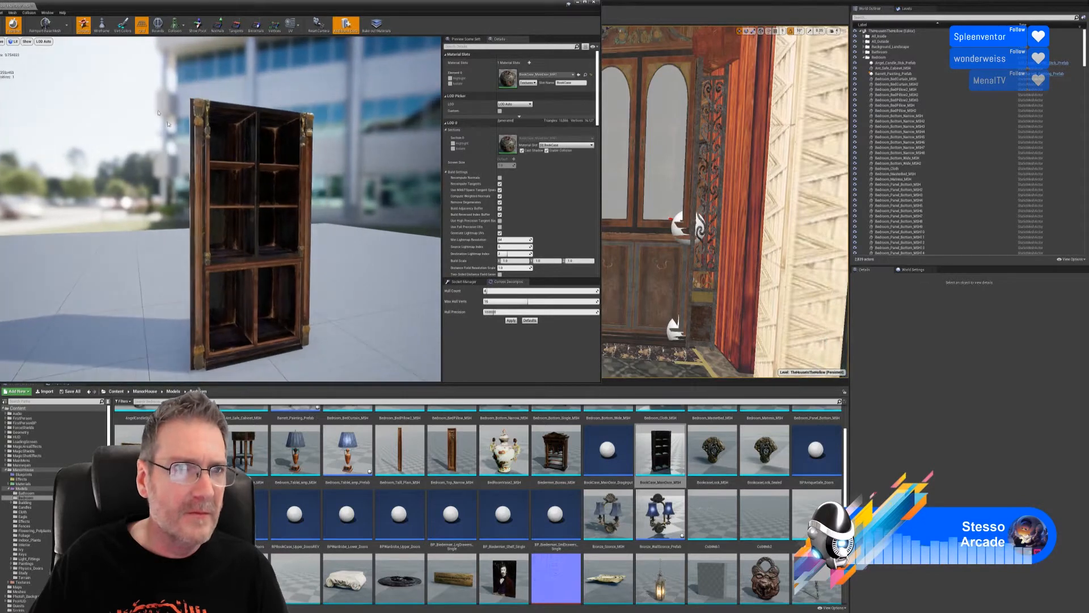
{"action": "left_click", "coordinate": [181, 28]}
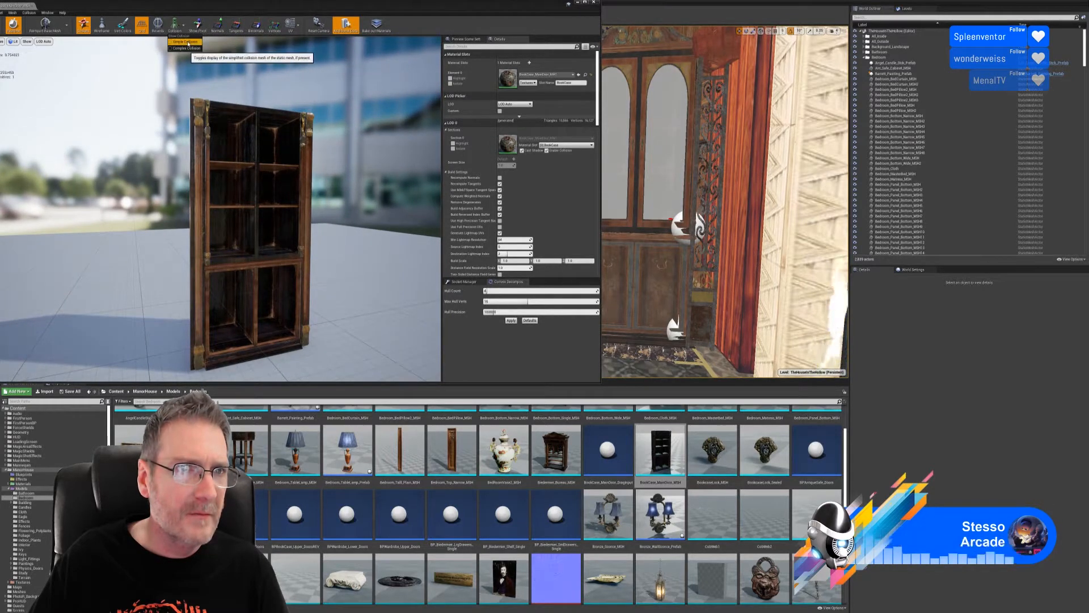
{"action": "left_click", "coordinate": [188, 44]}
- Select the bookcase mesh's simple collision box and scale it to fit the cabinet body
{"action": "left_click_drag", "start_coordinate": [187, 43], "coordinate": [252, 146]}
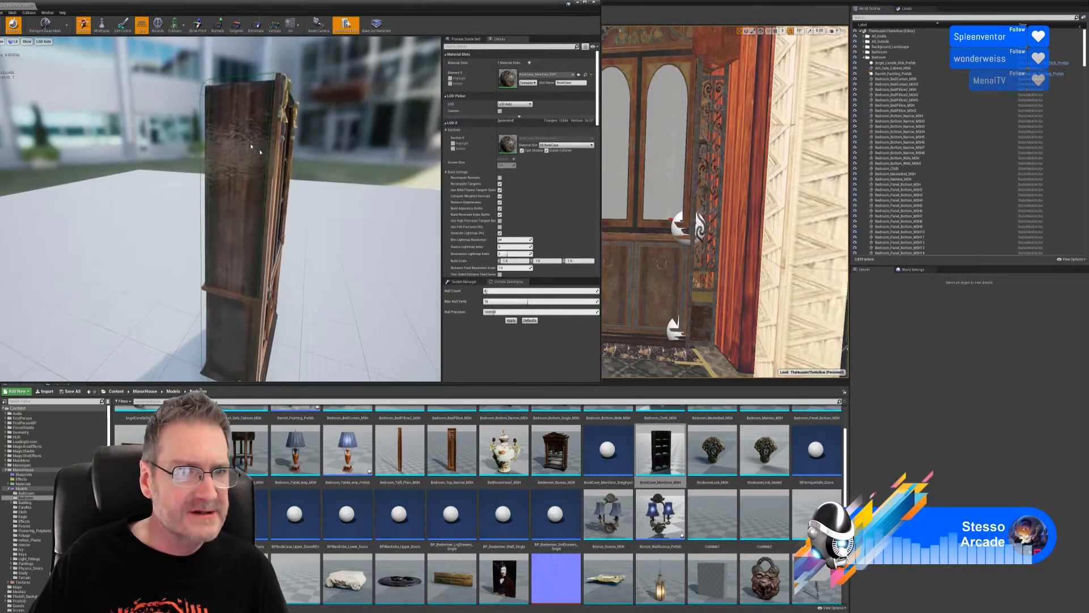
{"action": "left_click", "coordinate": [237, 78]}
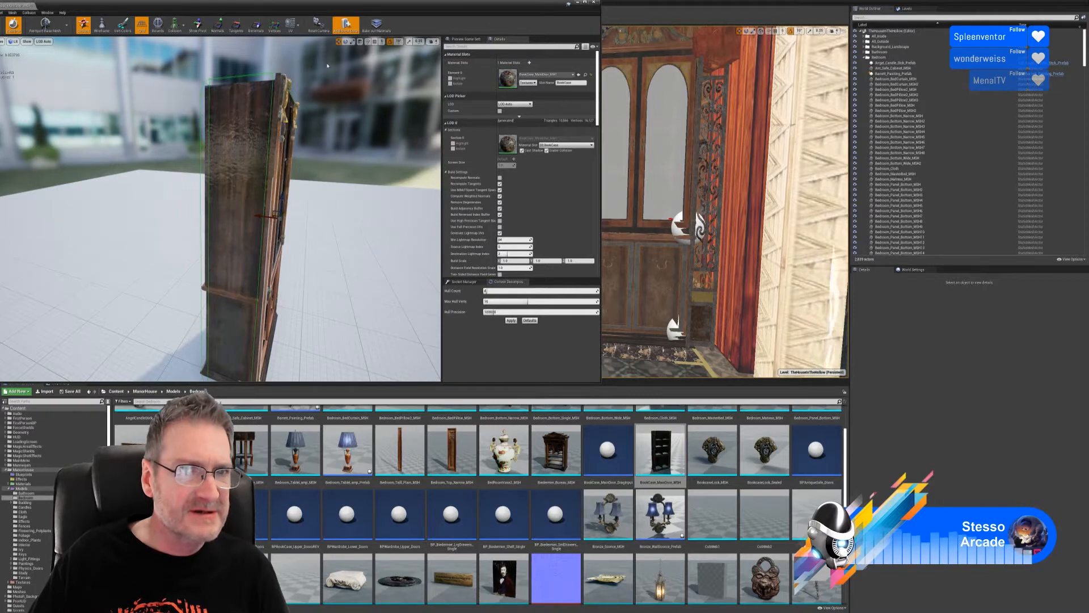
{"action": "left_click", "coordinate": [352, 42]}
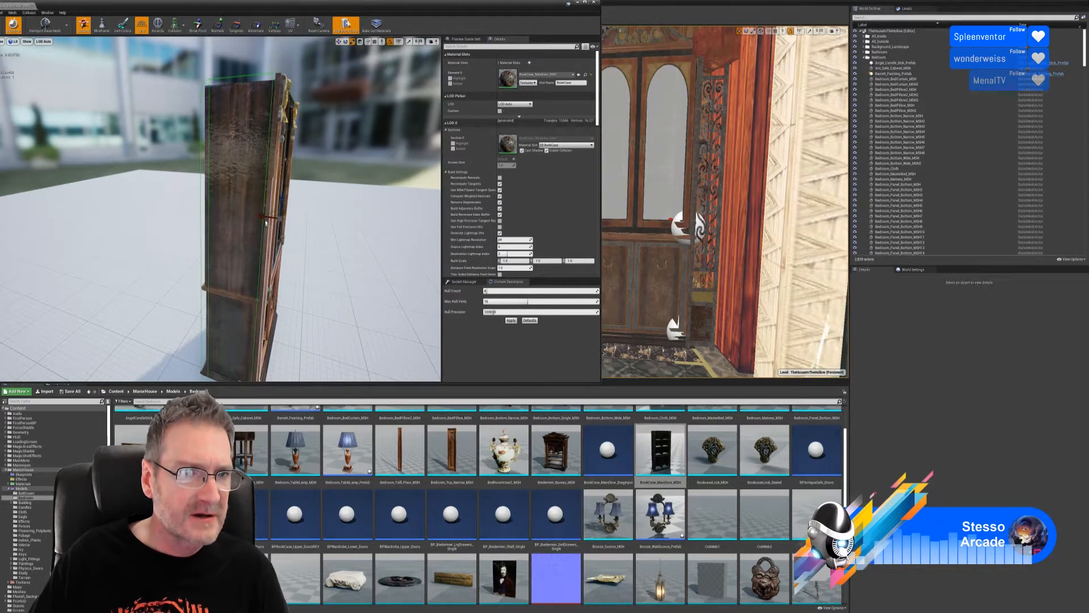
{"action": "left_click_drag", "start_coordinate": [263, 220], "coordinate": [281, 215]}
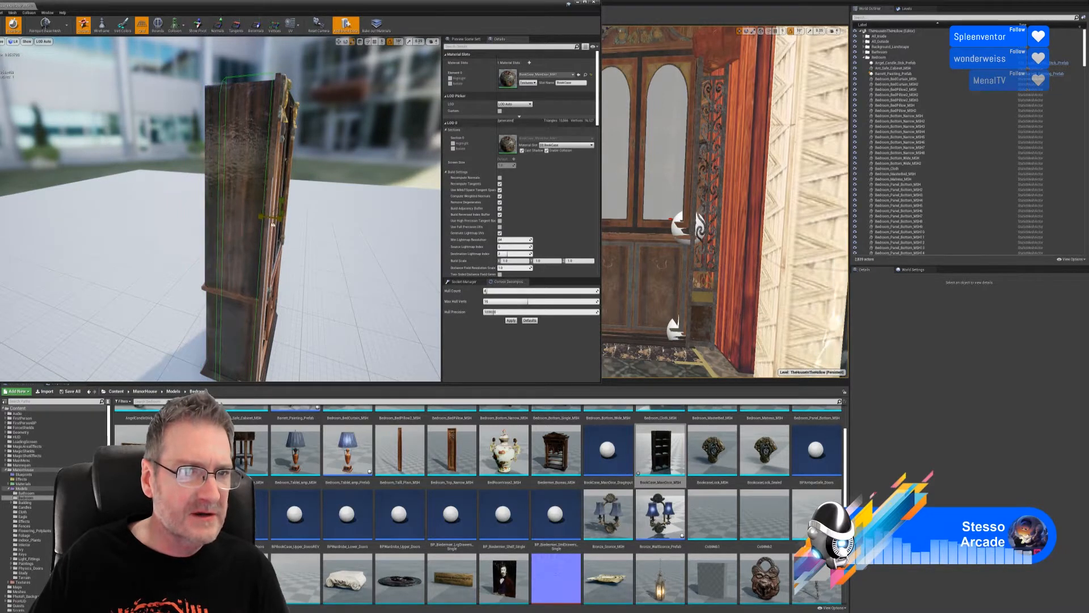
{"action": "right_click_drag", "start_coordinate": [281, 215], "coordinate": [303, 223]}
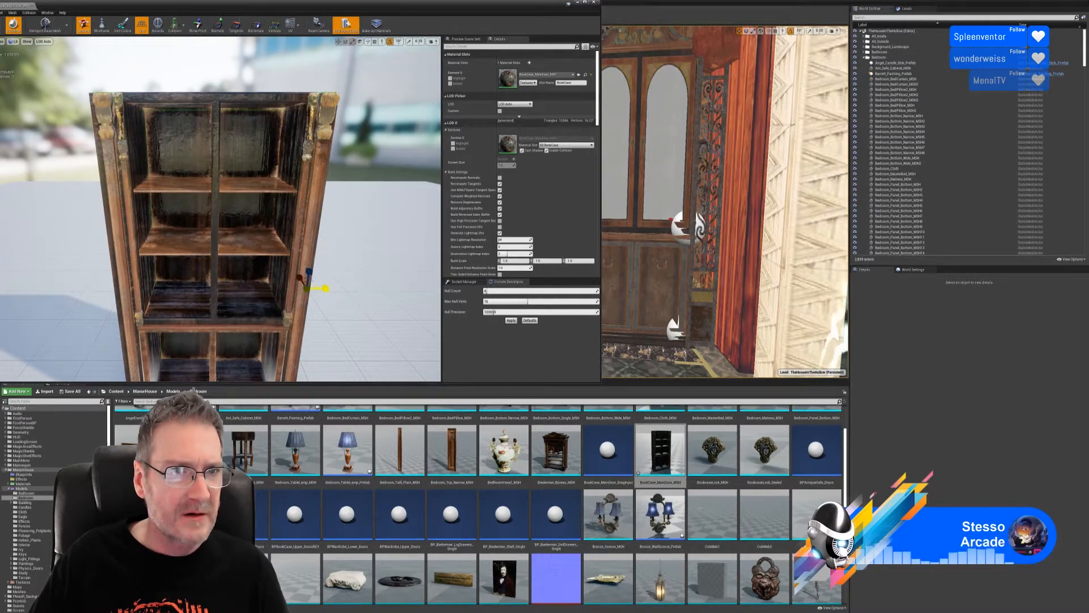
{"action": "right_click_drag", "start_coordinate": [303, 223], "coordinate": [347, 250]}
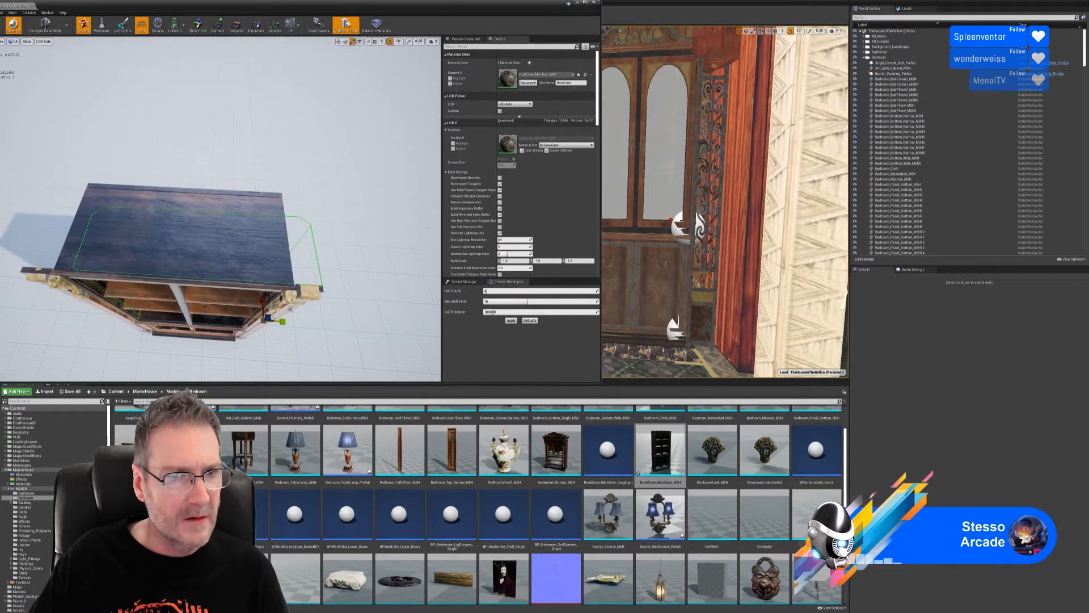
- Move the collision box into line with the cabinet's sides and back, and close the mesh editor to return to the level
{"action": "key", "text": "w"}
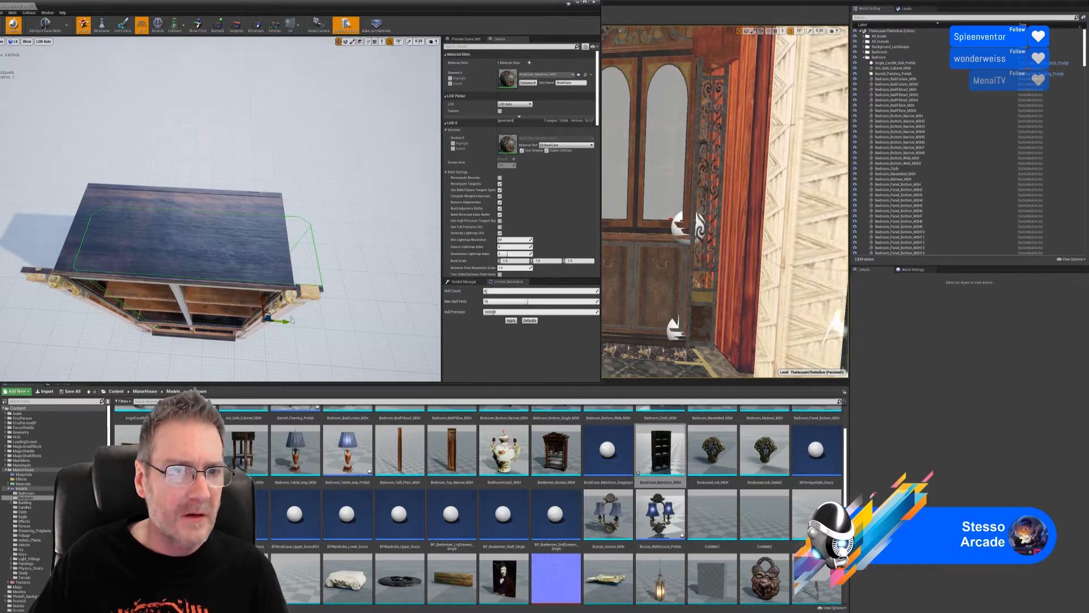
{"action": "left_click_drag", "start_coordinate": [283, 322], "coordinate": [276, 322]}
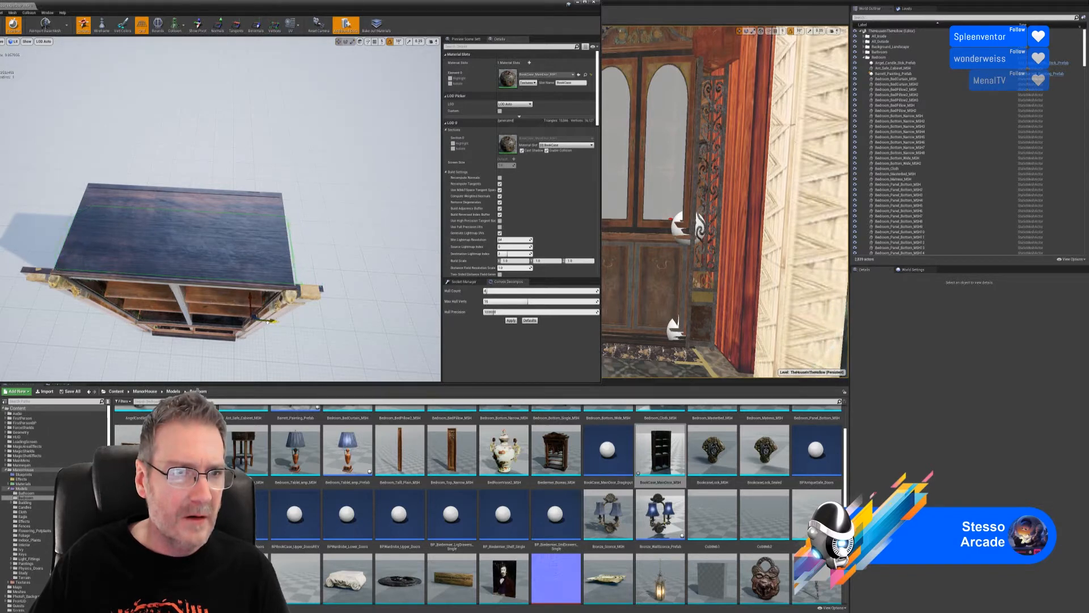
{"action": "right_click_drag", "start_coordinate": [267, 321], "coordinate": [296, 340]}
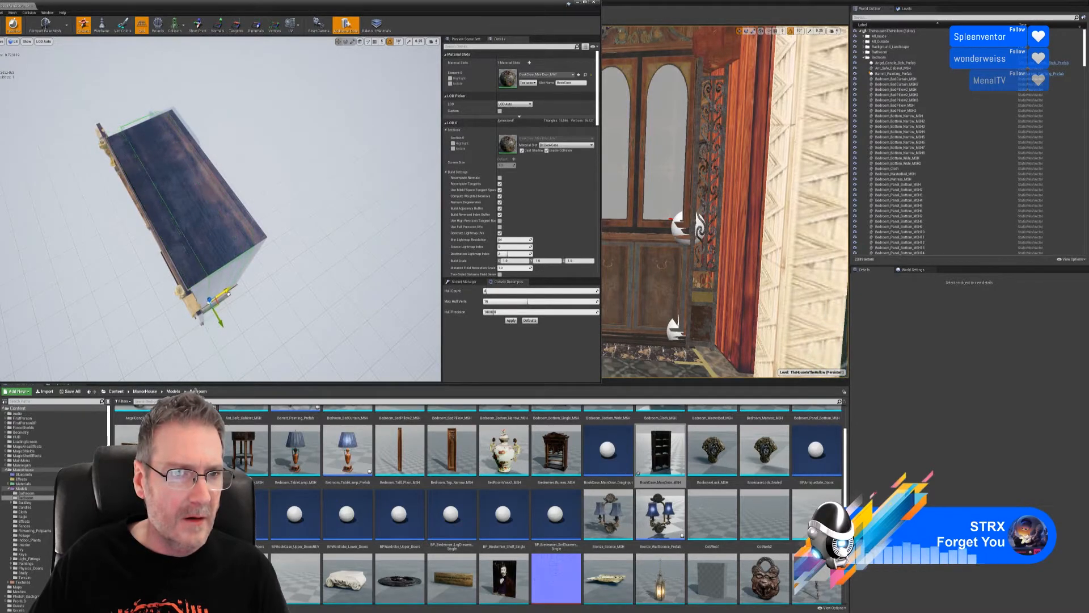
{"action": "right_click_drag", "start_coordinate": [271, 313], "coordinate": [112, 120]}
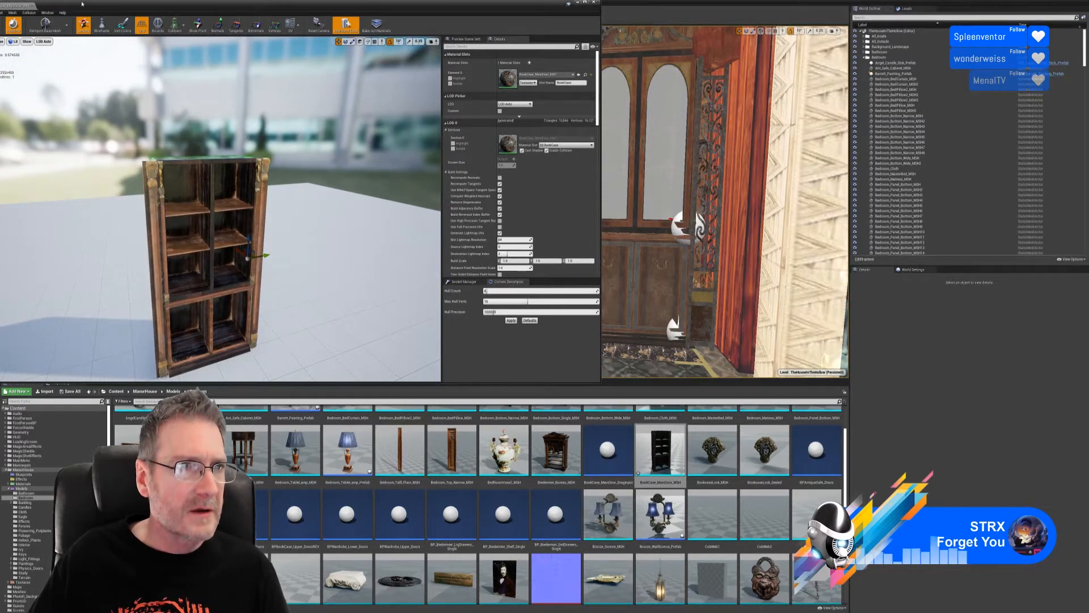
{"action": "left_click_drag", "start_coordinate": [82, 4], "coordinate": [209, 49]}
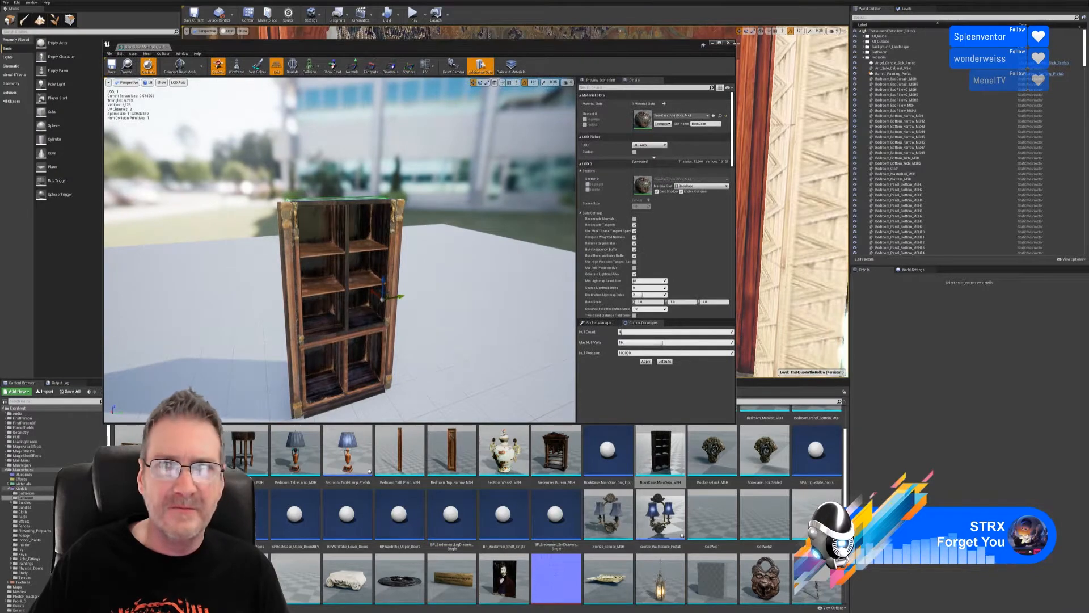
{"action": "left_click", "coordinate": [729, 44]}
{"action": "right_click_drag", "start_coordinate": [477, 244], "coordinate": [547, 221]}
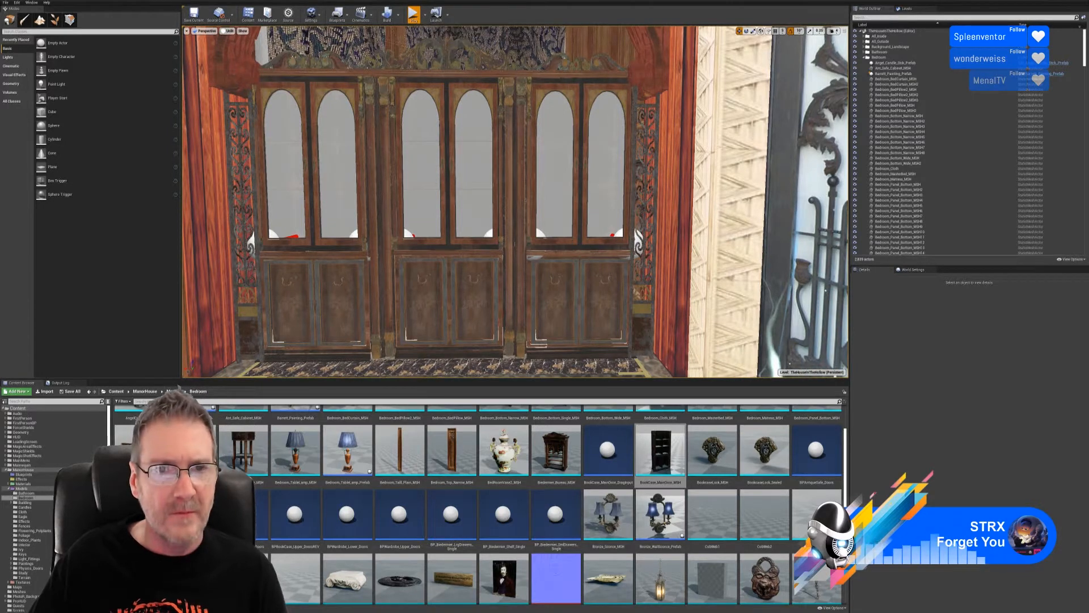
- Playtest the level around the bedroom bookcase, walk past it and through the room, and end the play session
{"action": "key", "text": "alt+p"}
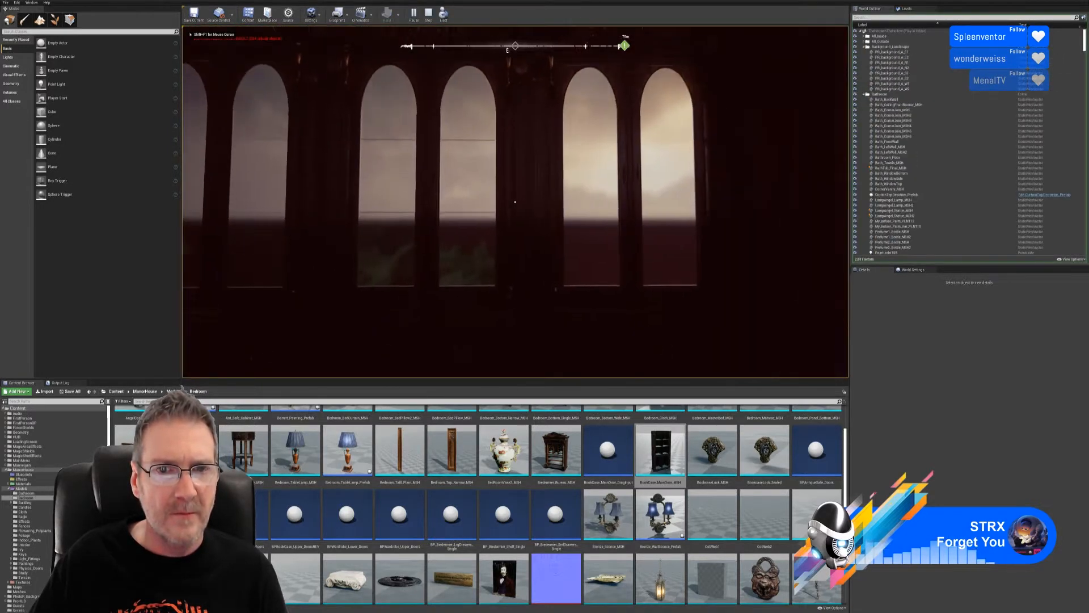
{"action": "key", "text": "e"}
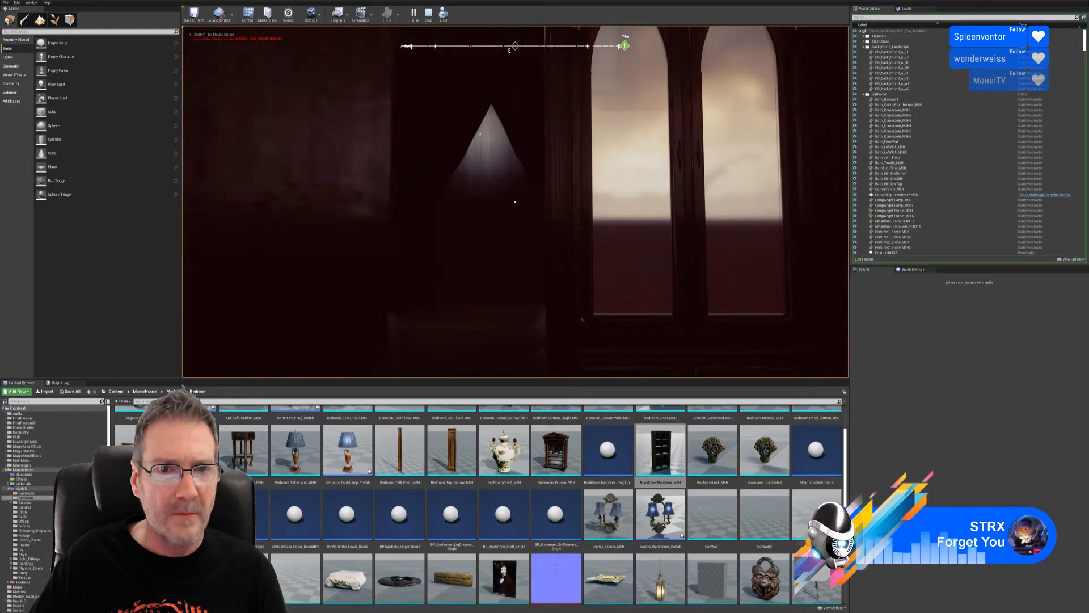
{"action": "key", "text": "w"}
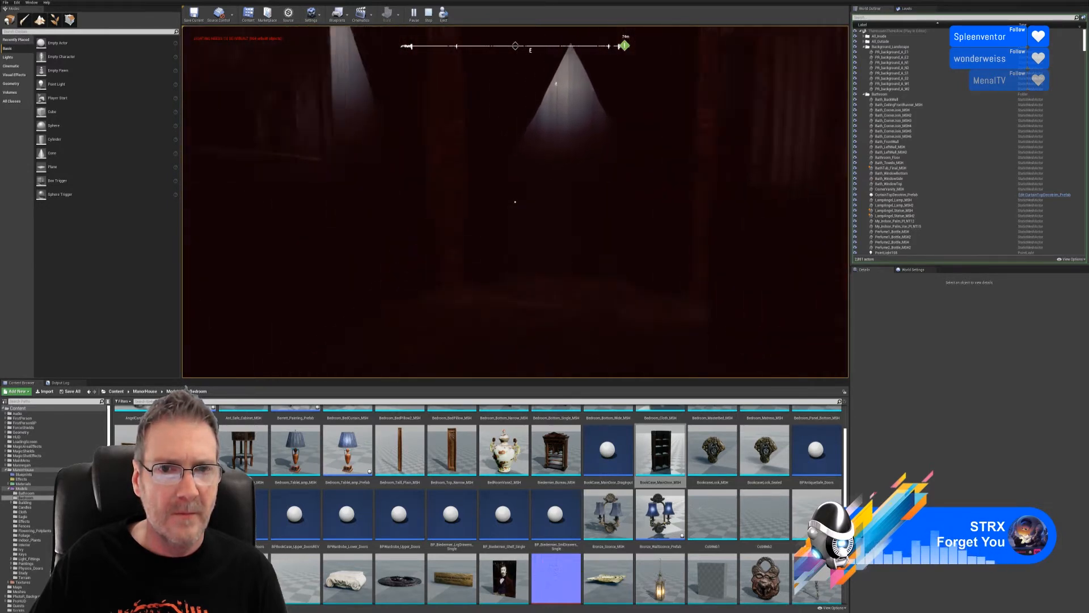
{"action": "key", "text": "w"}
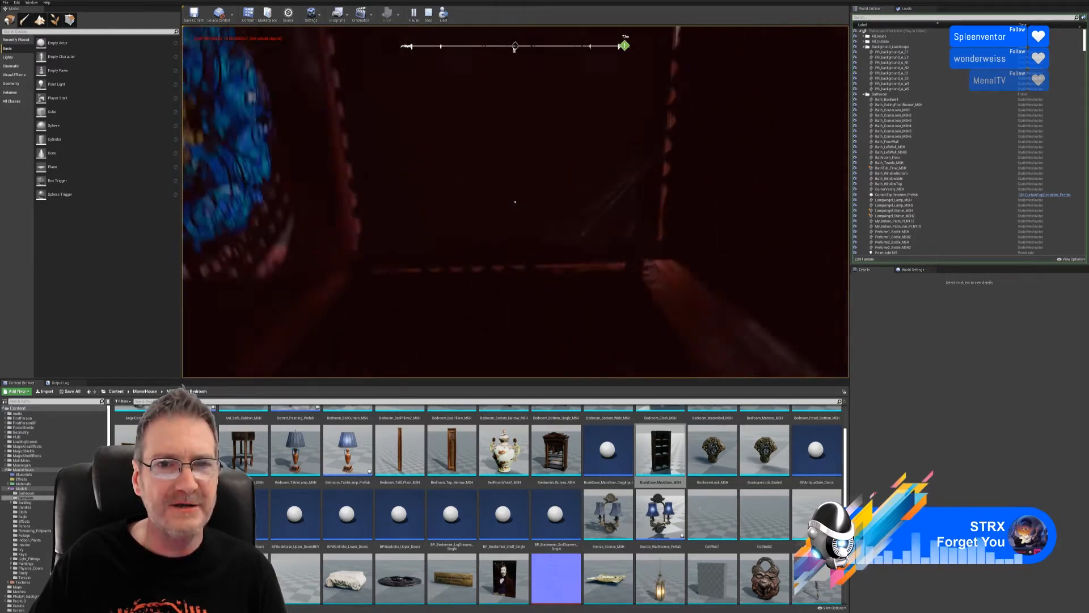
{"action": "key", "text": "w"}
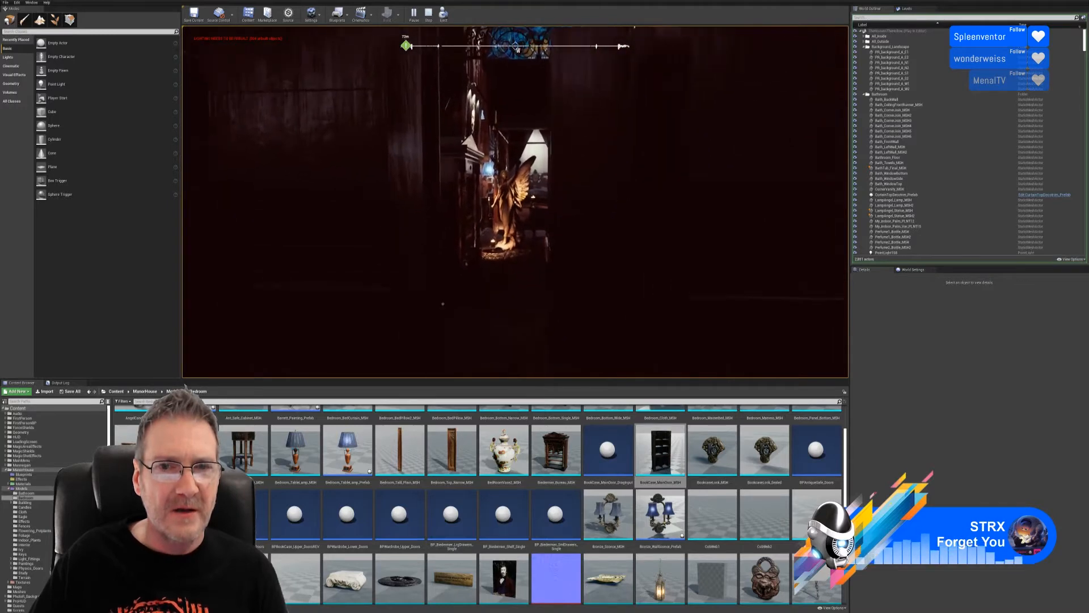
{"action": "key", "text": "w"}
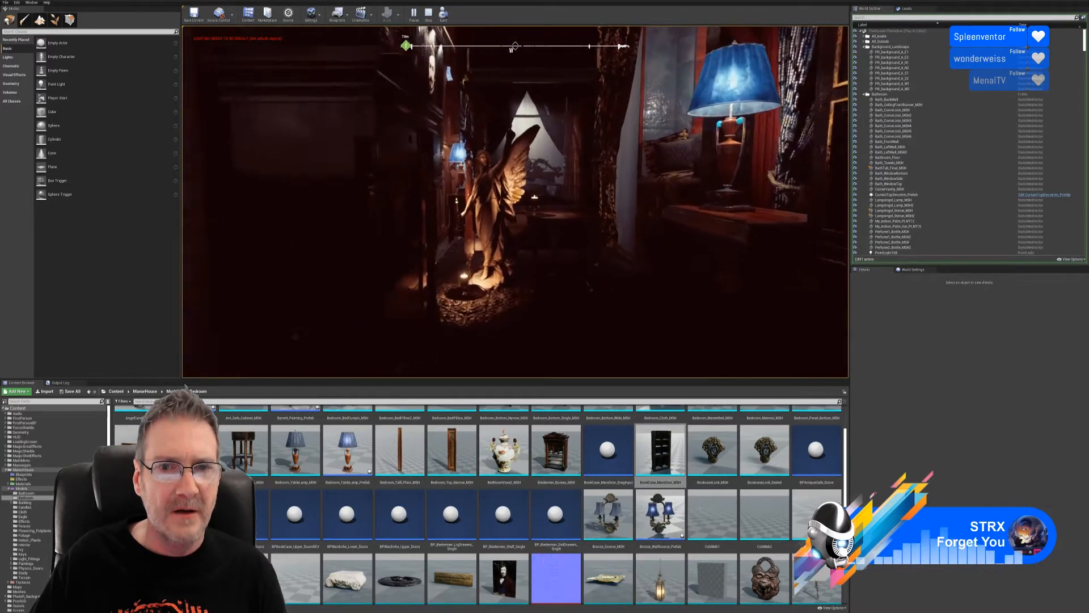
{"action": "key", "text": "w"}
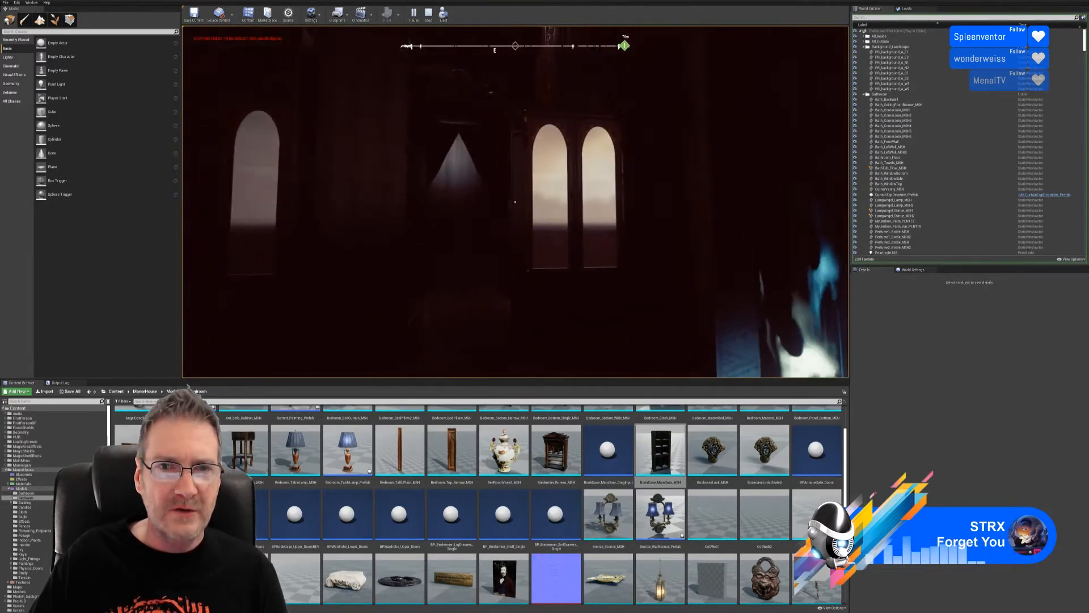
{"action": "key", "text": "Escape"}
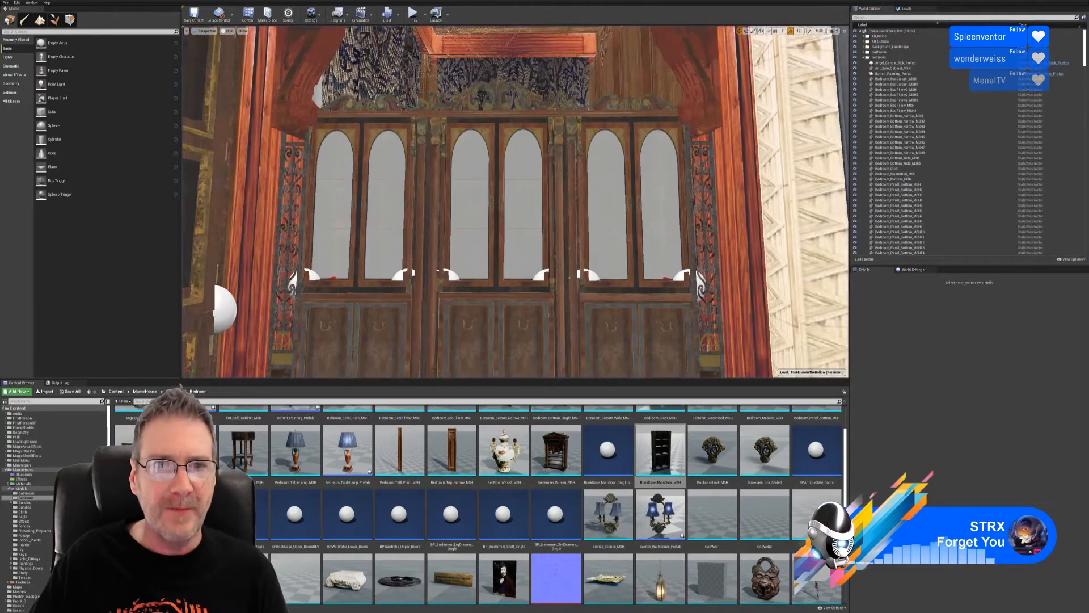
- Examine the open space behind and above the bookcase and the wood panelling on the adjoining wall
{"action": "right_click_drag", "start_coordinate": [530, 295], "coordinate": [530, 273]}
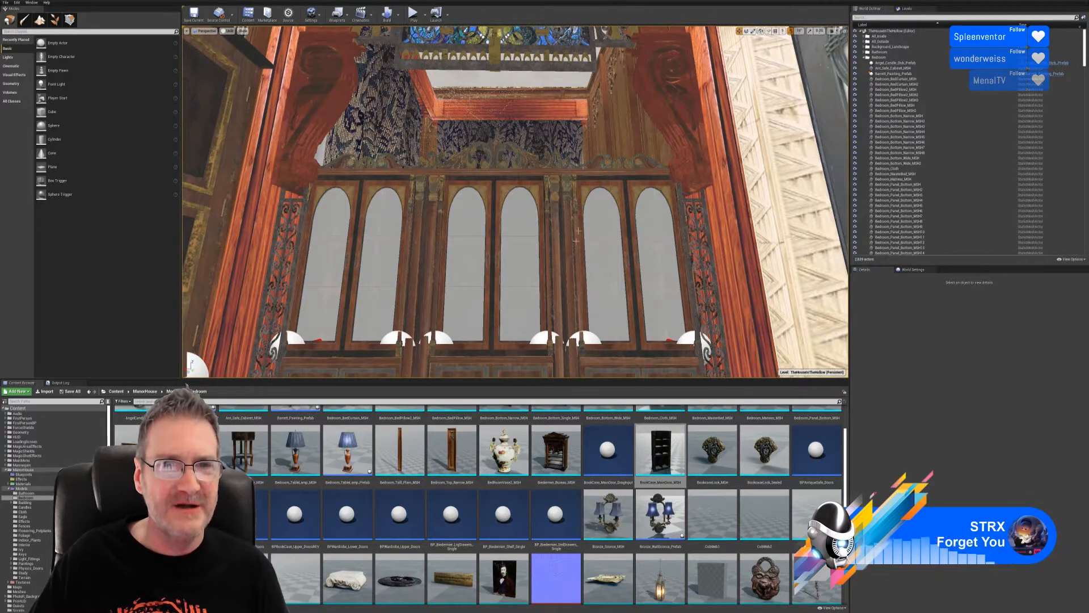
{"action": "right_click_drag", "start_coordinate": [578, 231], "coordinate": [565, 207]}
{"action": "key", "text": "s"}
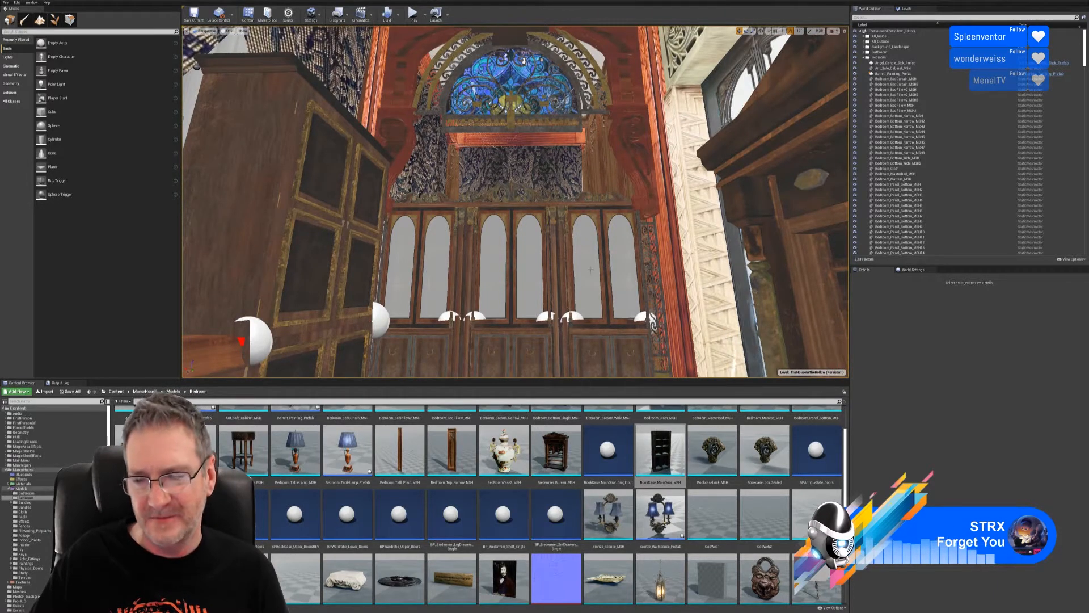
{"action": "right_click_drag", "start_coordinate": [564, 208], "coordinate": [584, 244]}
{"action": "key", "text": "w"}
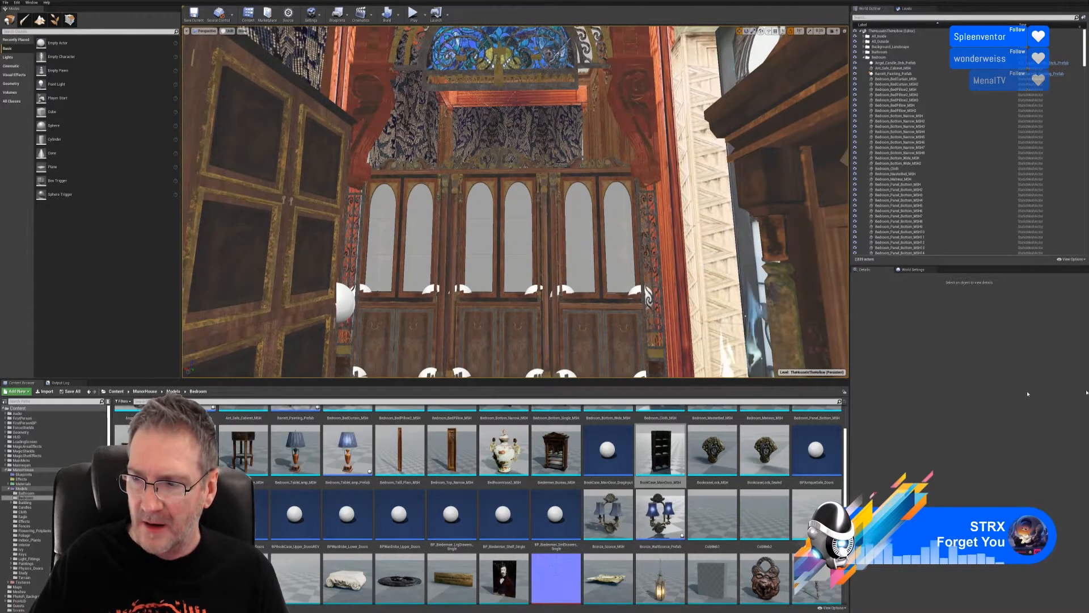
{"action": "right_click_drag", "start_coordinate": [584, 244], "coordinate": [409, 315]}
{"action": "key", "text": "e"}
{"action": "key", "text": "w"}
{"action": "key", "text": "s"}
{"action": "left_click", "coordinate": [369, 171]}
{"action": "left_click", "coordinate": [387, 328], "text": "ctrl"}
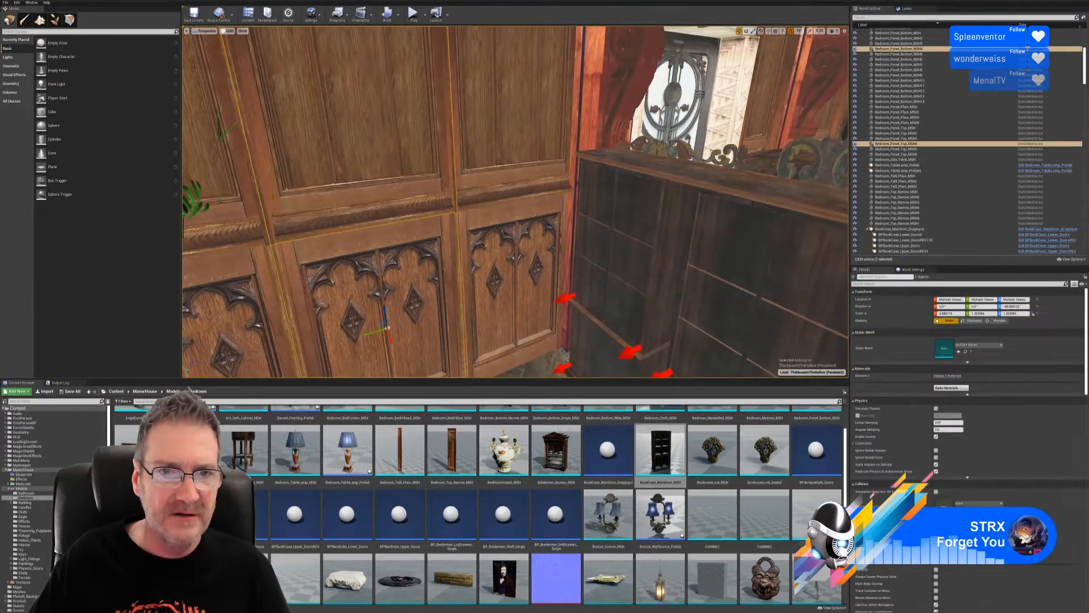
{"action": "left_click", "coordinate": [499, 159], "text": "ctrl"}
{"action": "left_click", "coordinate": [493, 255], "text": "ctrl"}
{"action": "right_click_drag", "start_coordinate": [469, 213], "coordinate": [436, 120]}
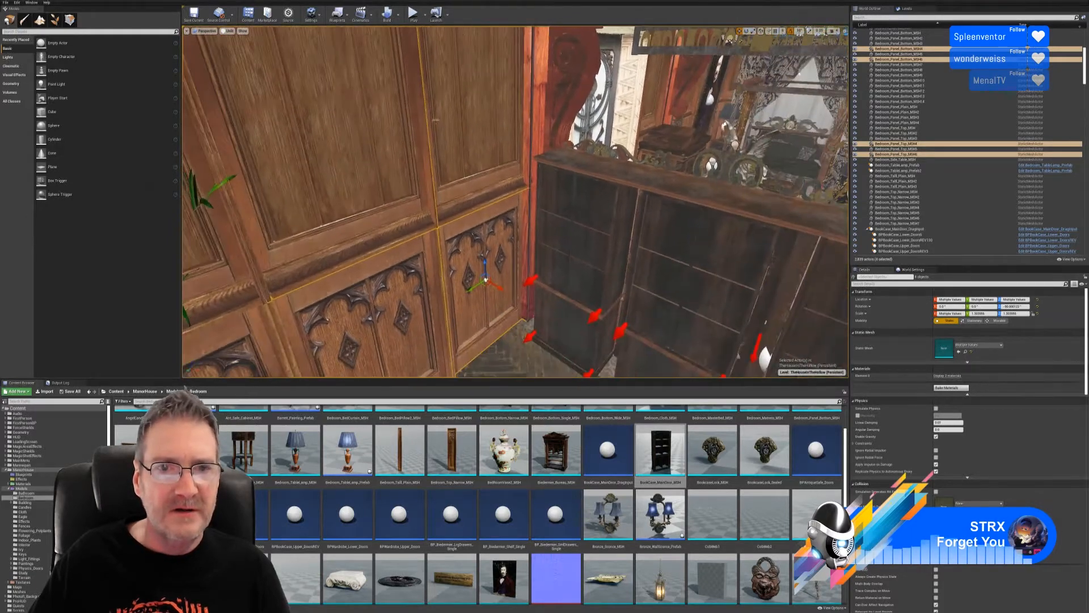
{"action": "right_click", "coordinate": [466, 118]}
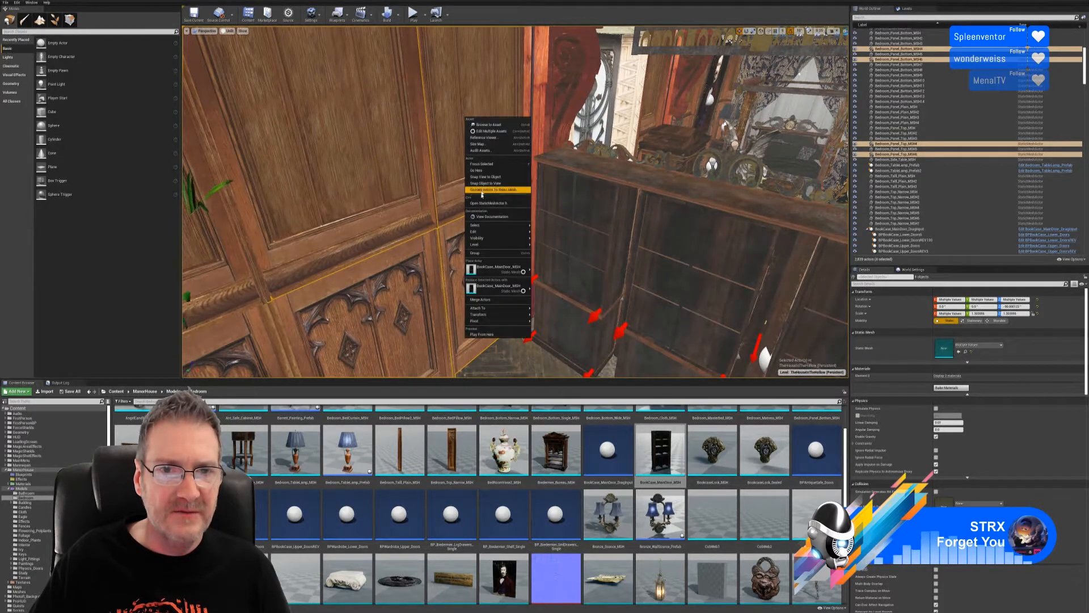
{"action": "mouse_move", "coordinate": [481, 232]}
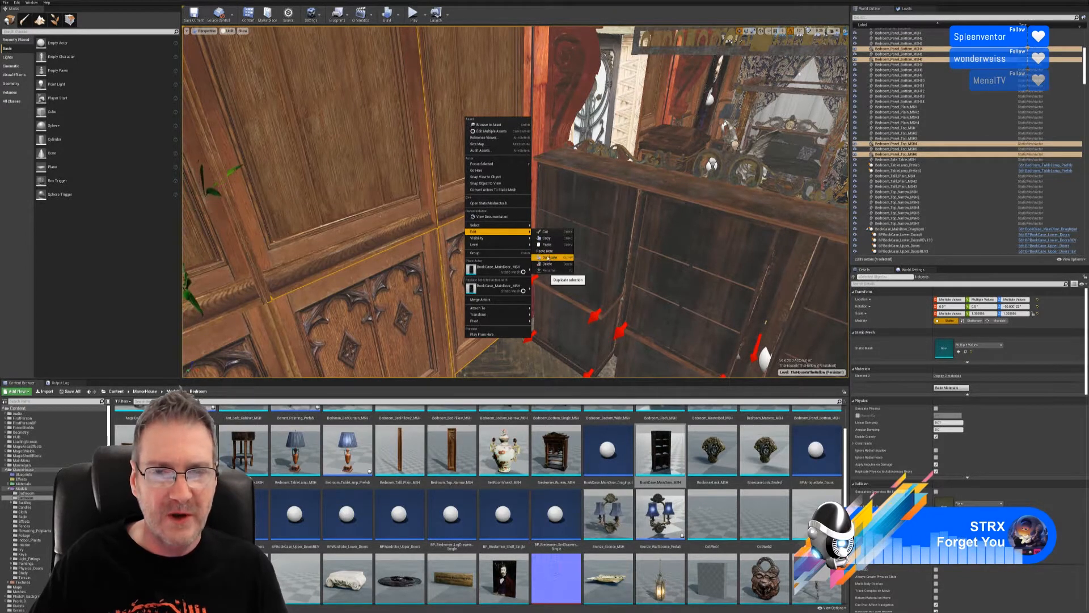
- Duplicate the top and bottom wall panels nearest to the bookcase
{"action": "left_click", "coordinate": [461, 166]}
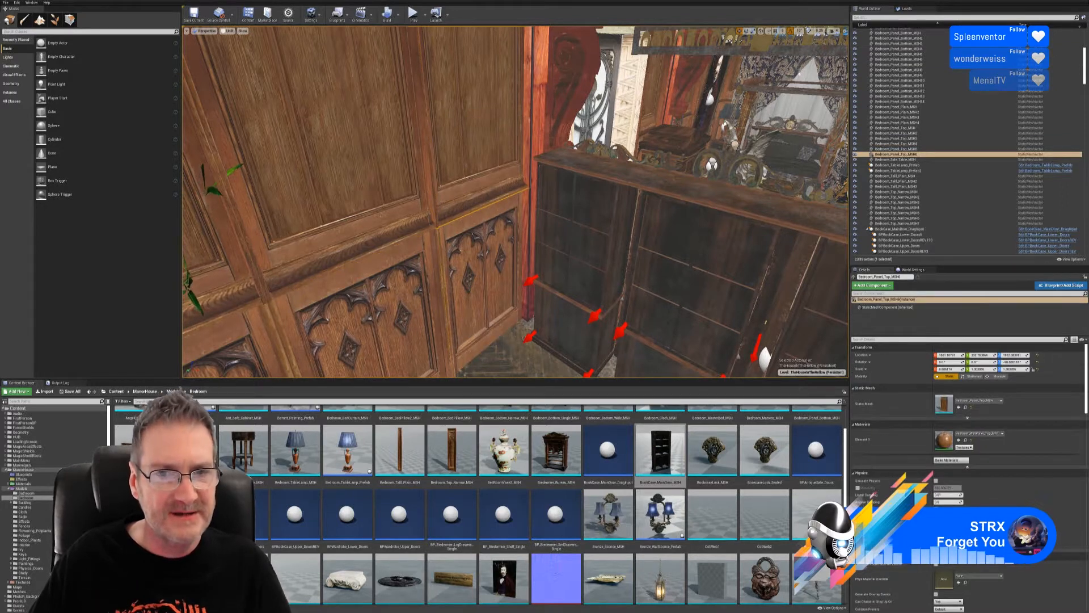
{"action": "left_click", "coordinate": [485, 278], "text": "ctrl"}
{"action": "right_click", "coordinate": [479, 150]}
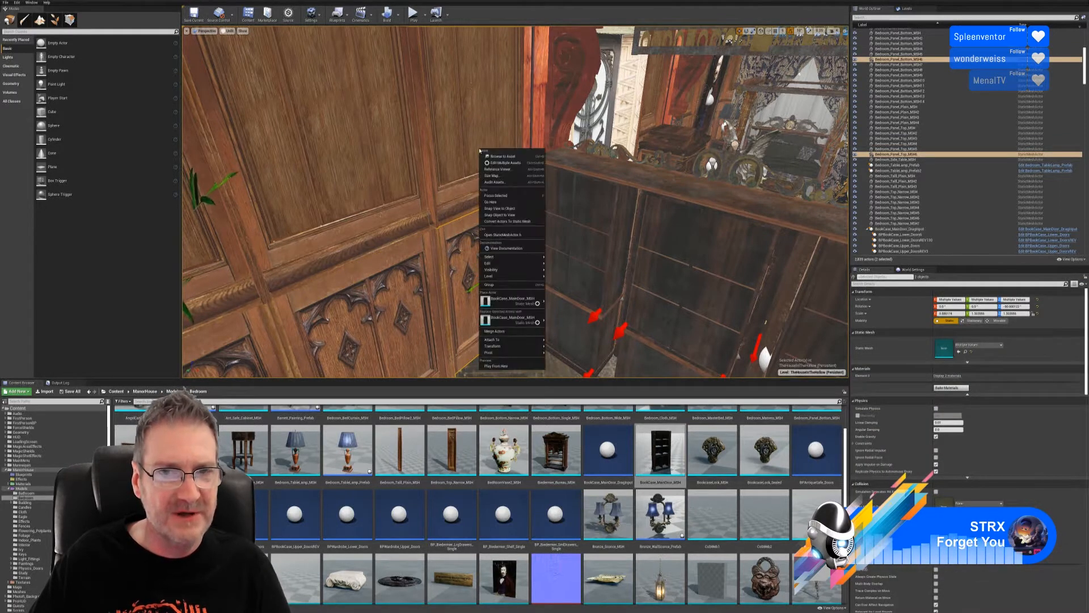
{"action": "mouse_move", "coordinate": [511, 265]}
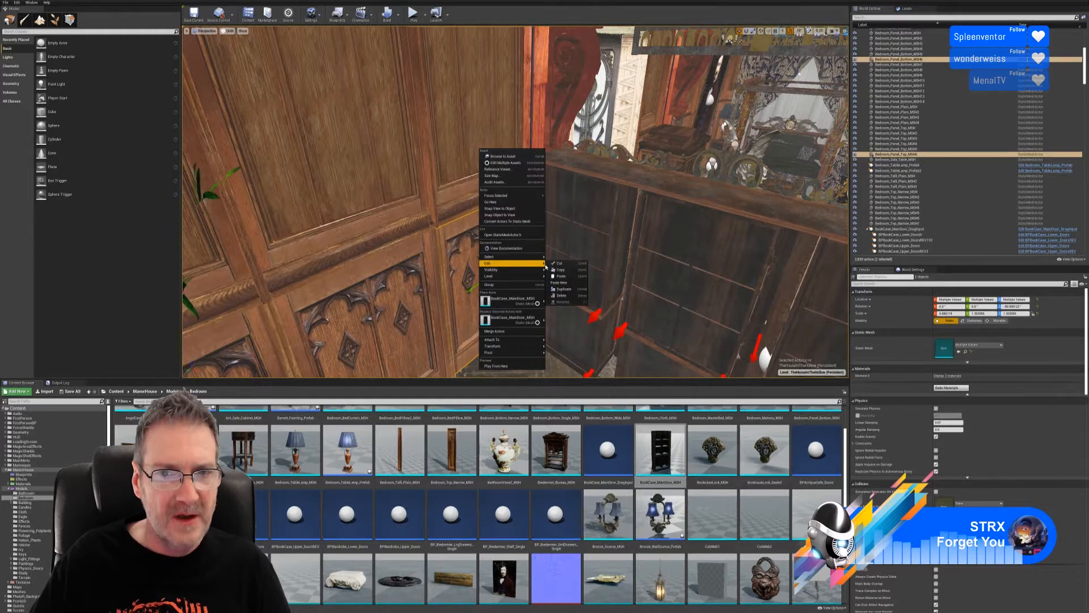
{"action": "left_click", "coordinate": [568, 296]}
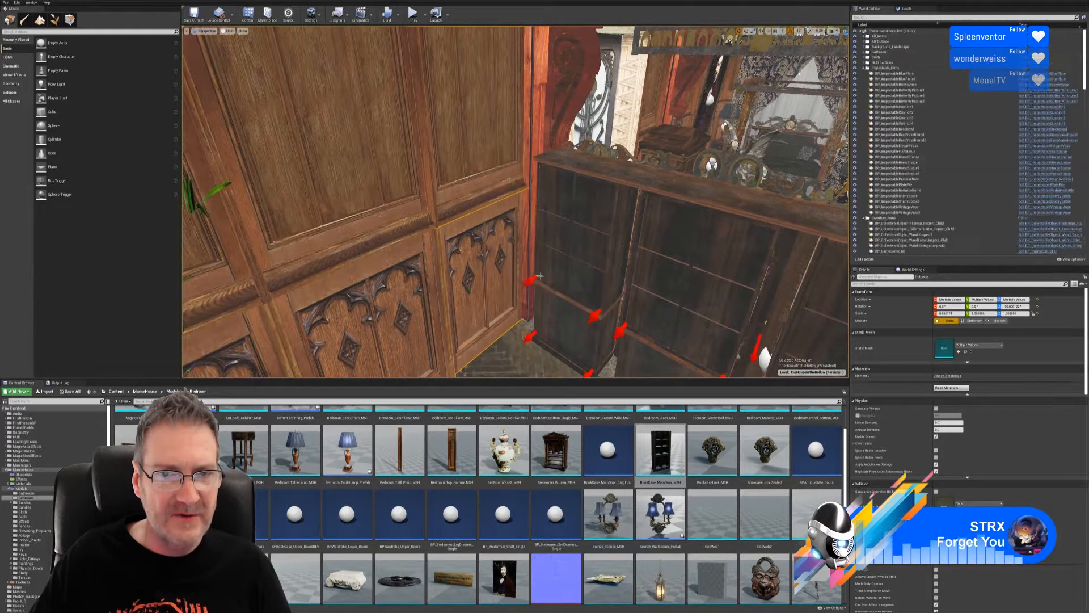
- Move the duplicated panel pair out along the wall and rotate it a quarter turn to stand parallel to the bookcase's back
{"action": "right_click_drag", "start_coordinate": [506, 145], "coordinate": [500, 60]}
{"action": "left_click_drag", "start_coordinate": [508, 140], "coordinate": [586, 134]}
{"action": "key", "text": "e"}
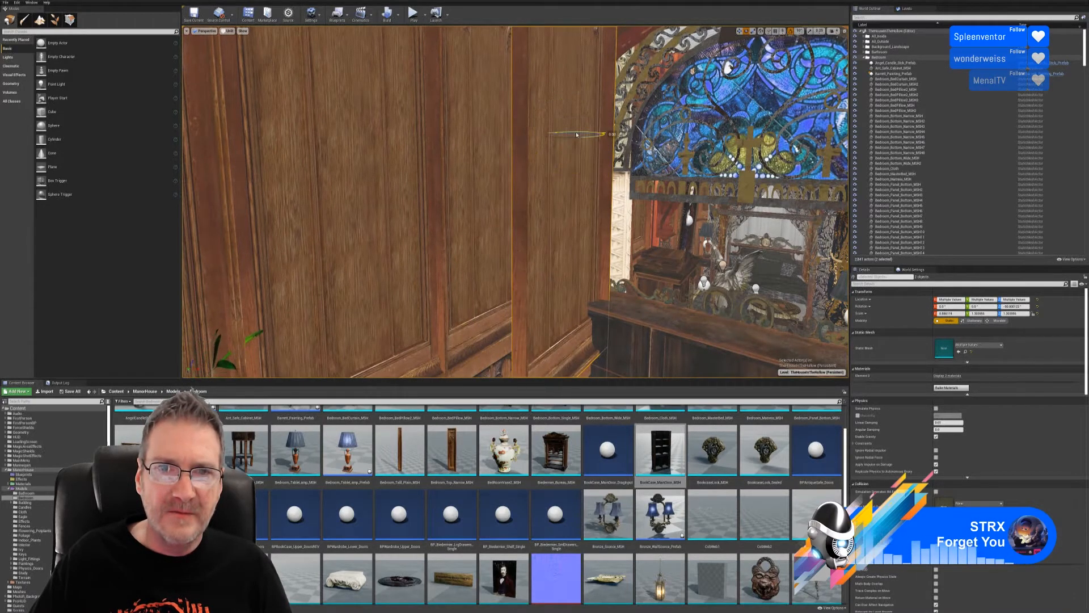
{"action": "left_click_drag", "start_coordinate": [577, 134], "coordinate": [618, 136]}
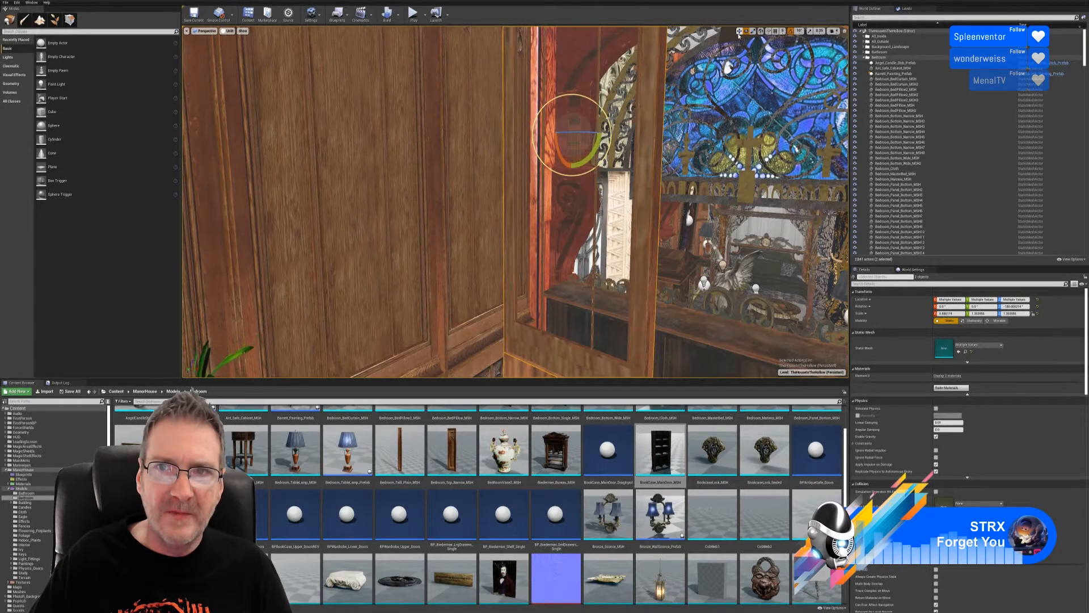
- Move the rotated panel pair up against the back of the bookcase so it closes off the opening above
{"action": "left_click", "coordinate": [740, 30]}
{"action": "right_click_drag", "start_coordinate": [681, 171], "coordinate": [509, 130]}
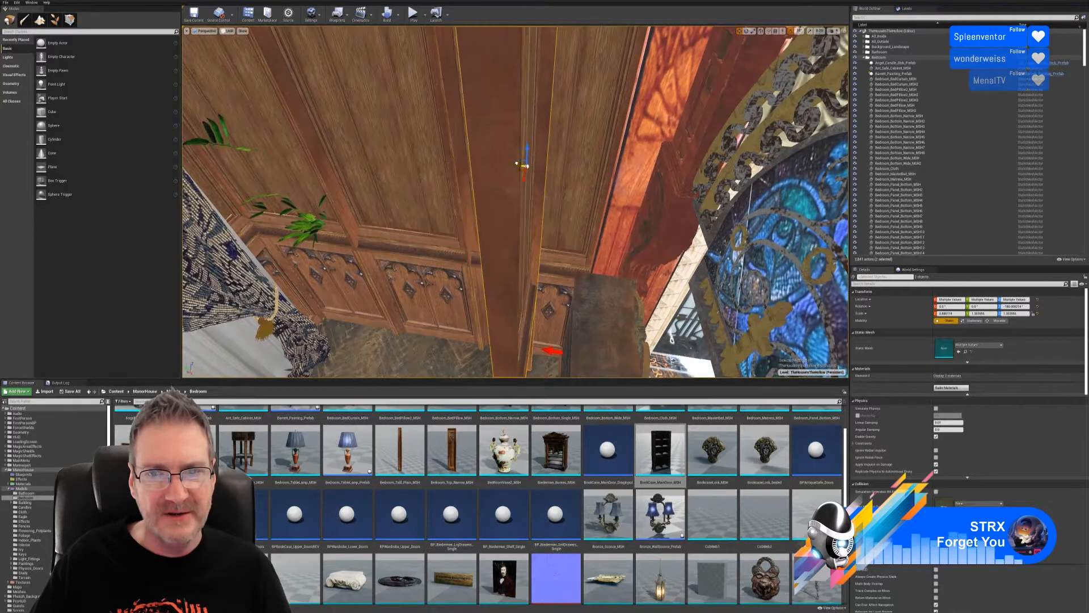
{"action": "left_click_drag", "start_coordinate": [516, 164], "coordinate": [563, 162]}
{"action": "right_click_drag", "start_coordinate": [498, 204], "coordinate": [477, 125]}
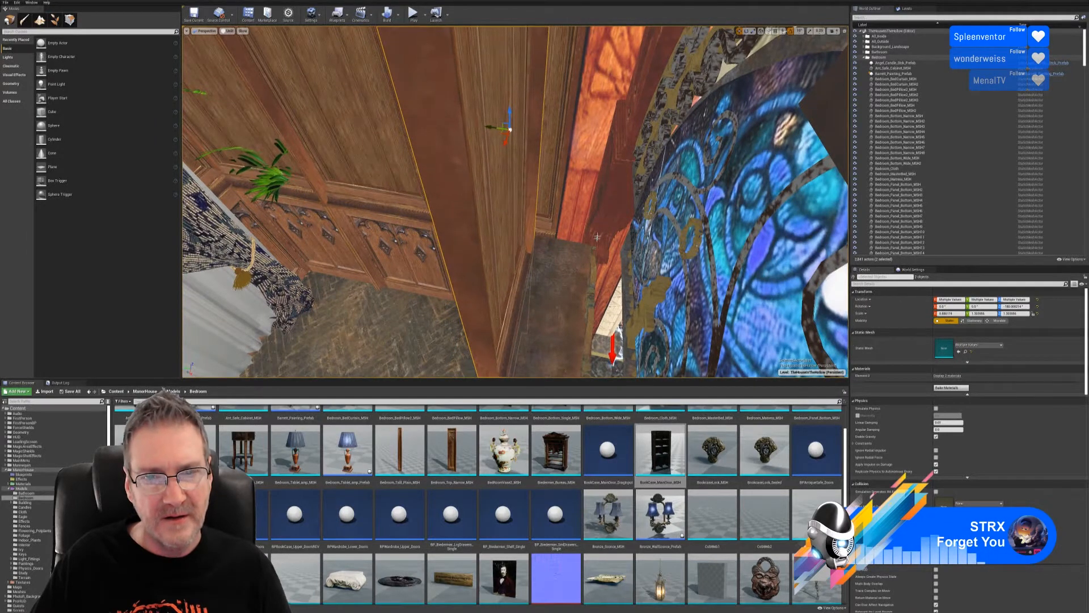
{"action": "right_click_drag", "start_coordinate": [598, 237], "coordinate": [539, 295]}
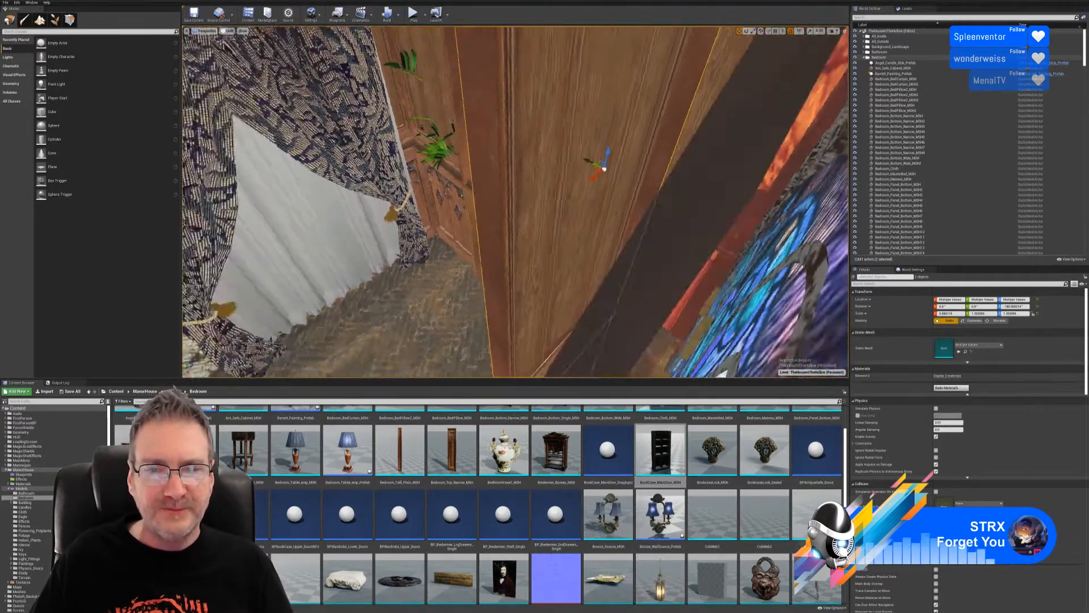
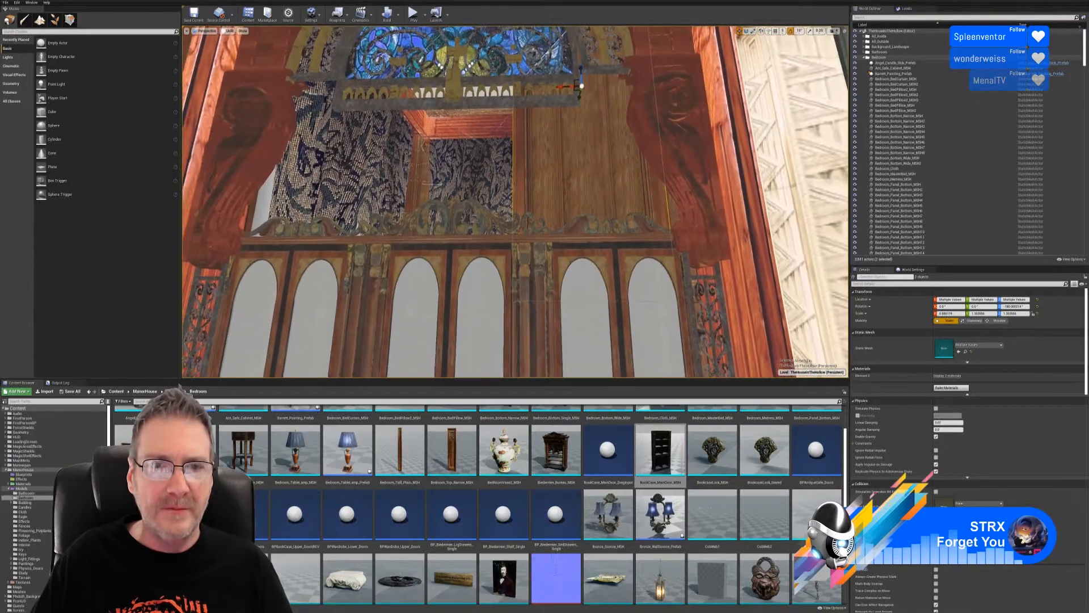
- Adjust the width scale of the panel pair behind the bookcase, viewed from the bookcase's front
{"action": "right_click_drag", "start_coordinate": [515, 201], "coordinate": [515, 170]}
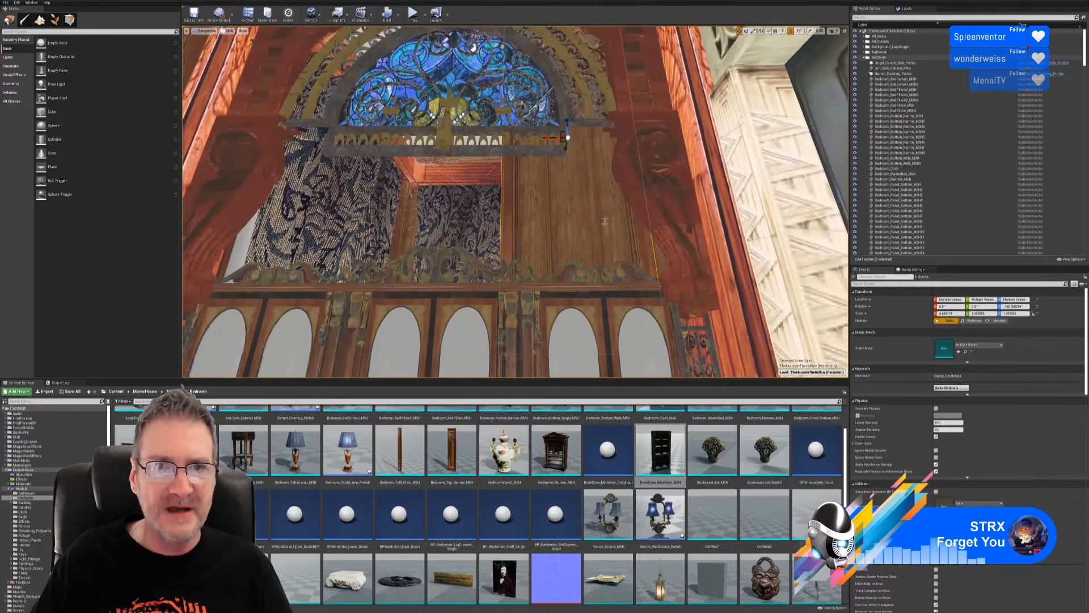
{"action": "left_click", "coordinate": [753, 30]}
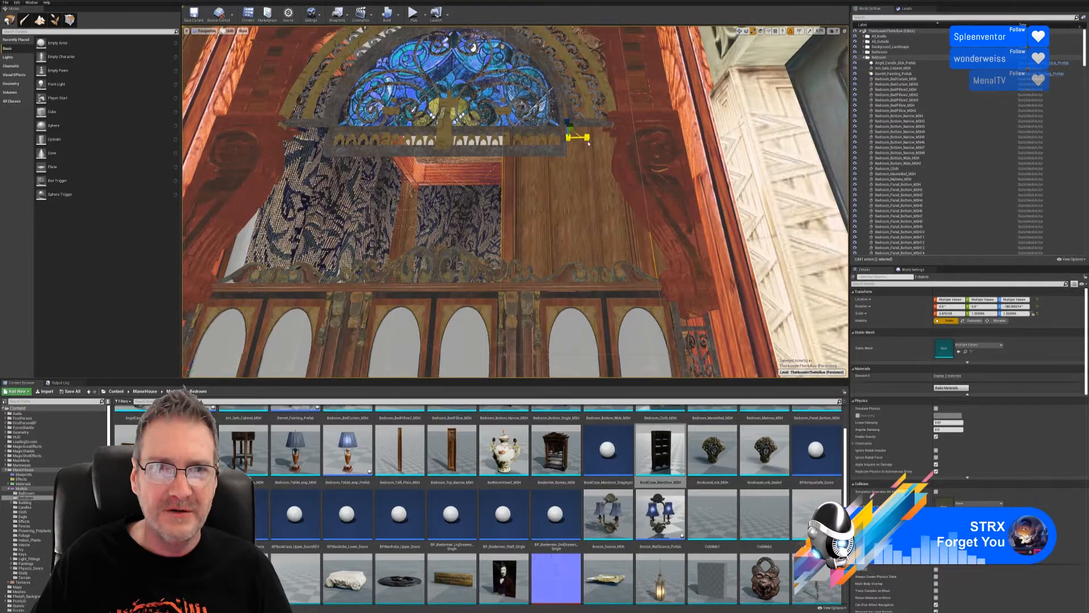
{"action": "left_click", "coordinate": [589, 143]}
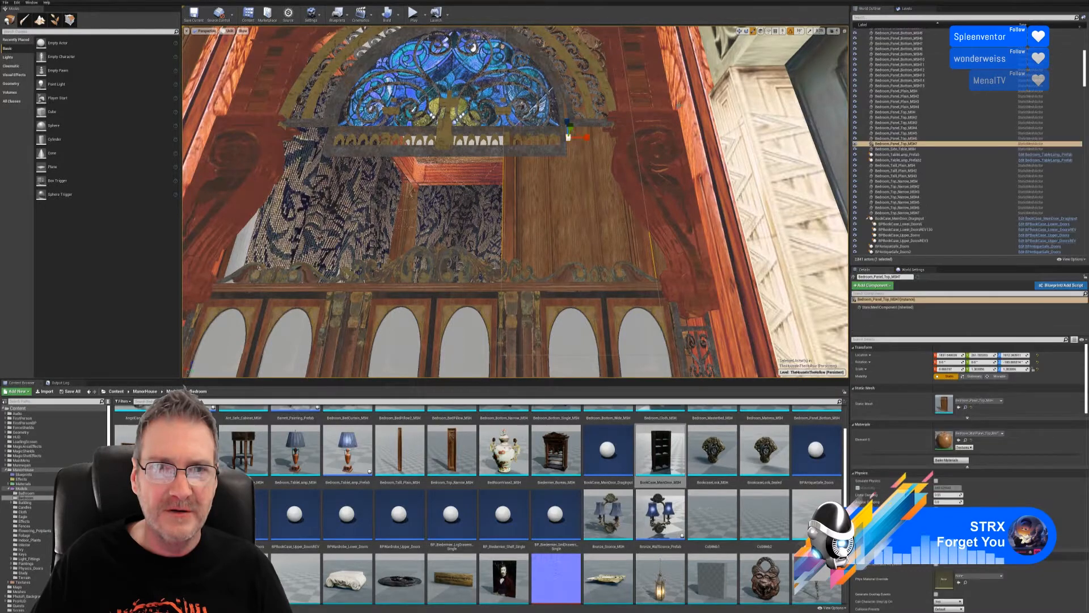
- Undo the sideways move of the top panel alone and shift both back panels together toward the side wall
{"action": "left_click", "coordinate": [740, 31]}
{"action": "right_click_drag", "start_coordinate": [567, 138], "coordinate": [523, 306]}
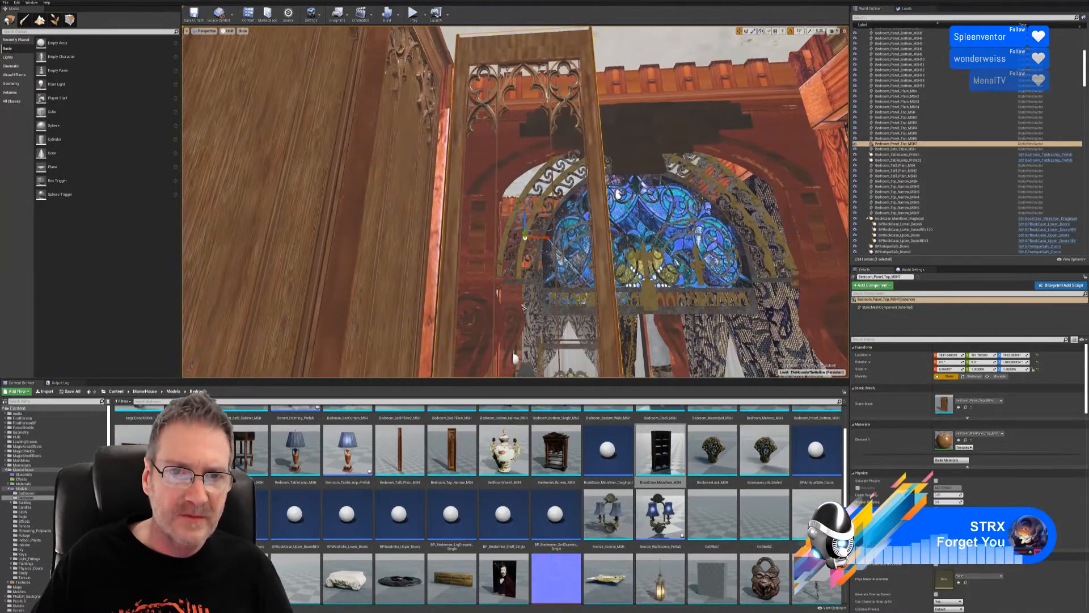
{"action": "left_click_drag", "start_coordinate": [546, 237], "coordinate": [522, 246]}
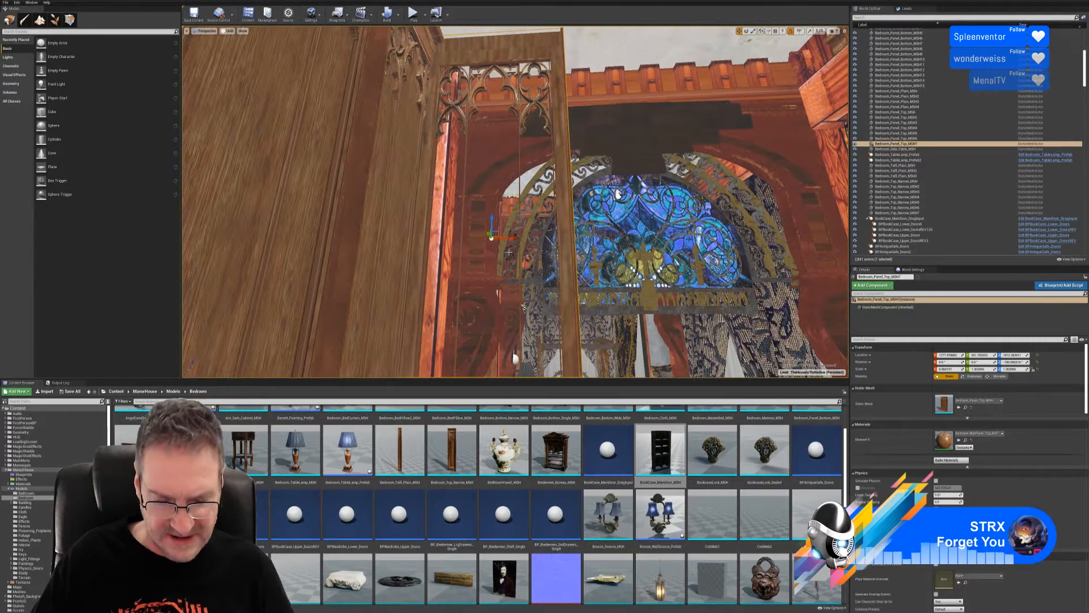
{"action": "key", "text": "ctrl+z"}
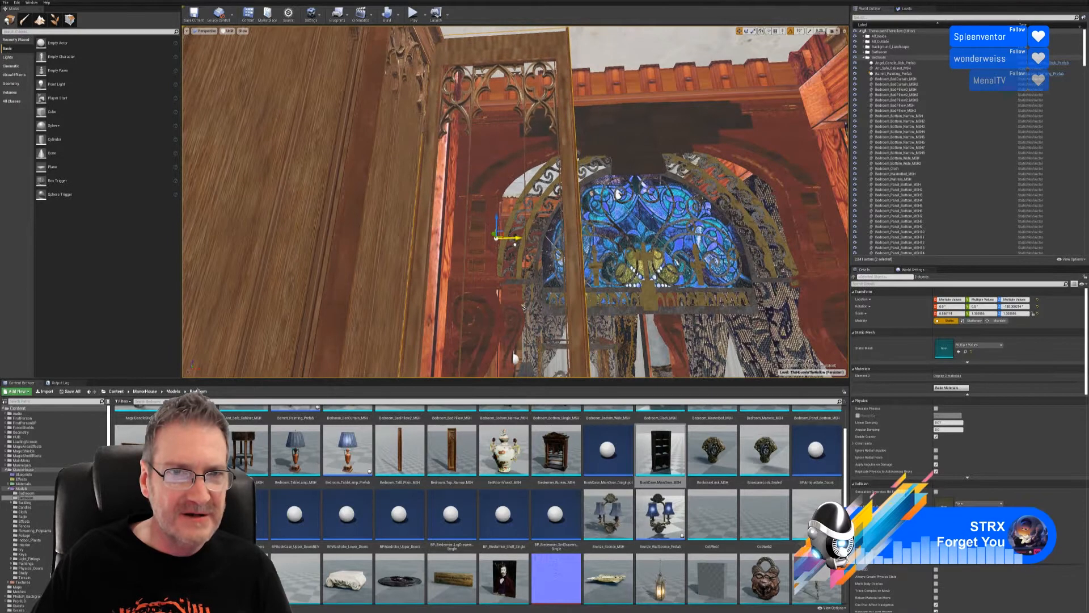
- Scale both back panels slightly wider to cover more of the opening behind the bookcase
{"action": "right_click_drag", "start_coordinate": [524, 307], "coordinate": [540, 199]}
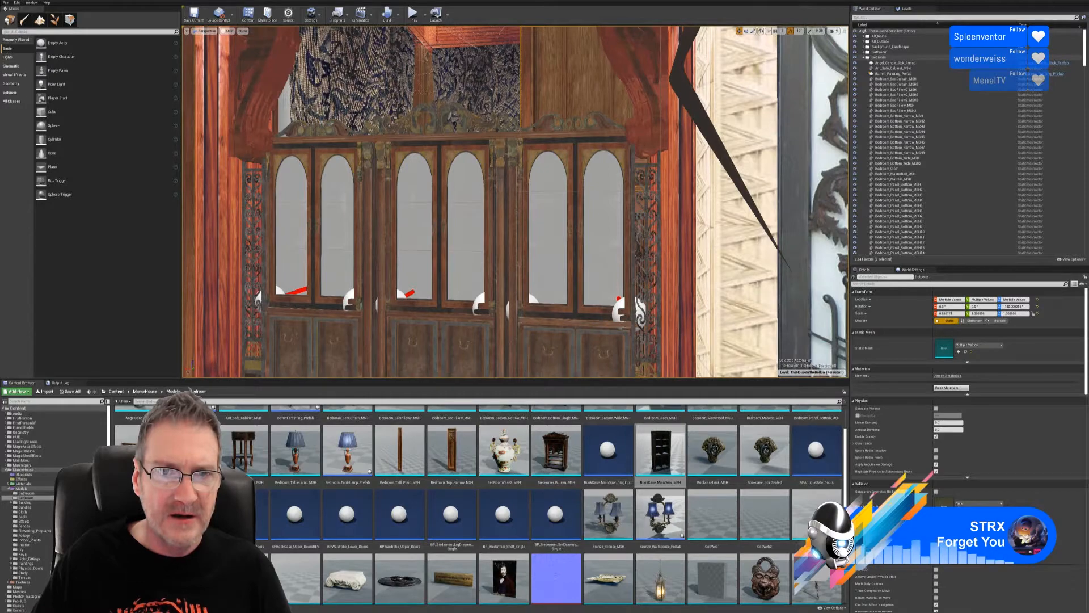
{"action": "right_click_drag", "start_coordinate": [504, 250], "coordinate": [503, 210]}
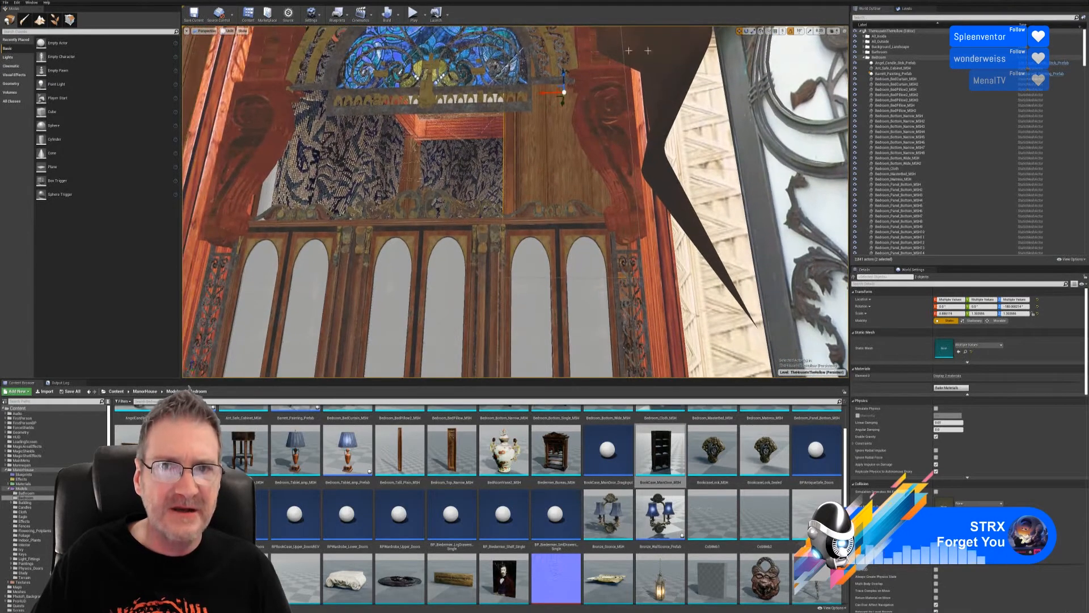
{"action": "left_click", "coordinate": [753, 31]}
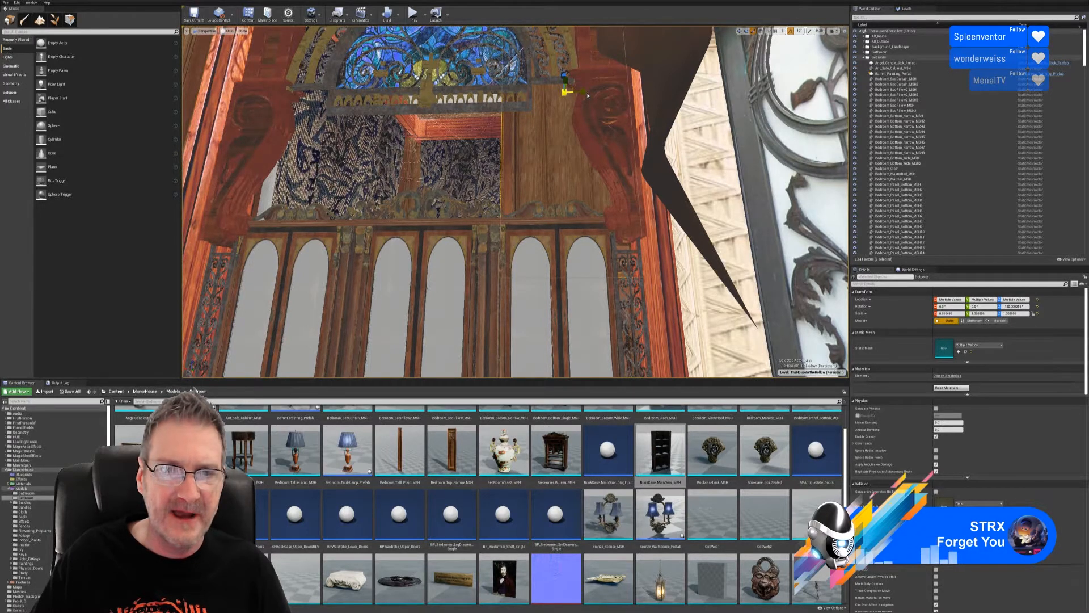
{"action": "left_click_drag", "start_coordinate": [587, 95], "coordinate": [594, 96]}
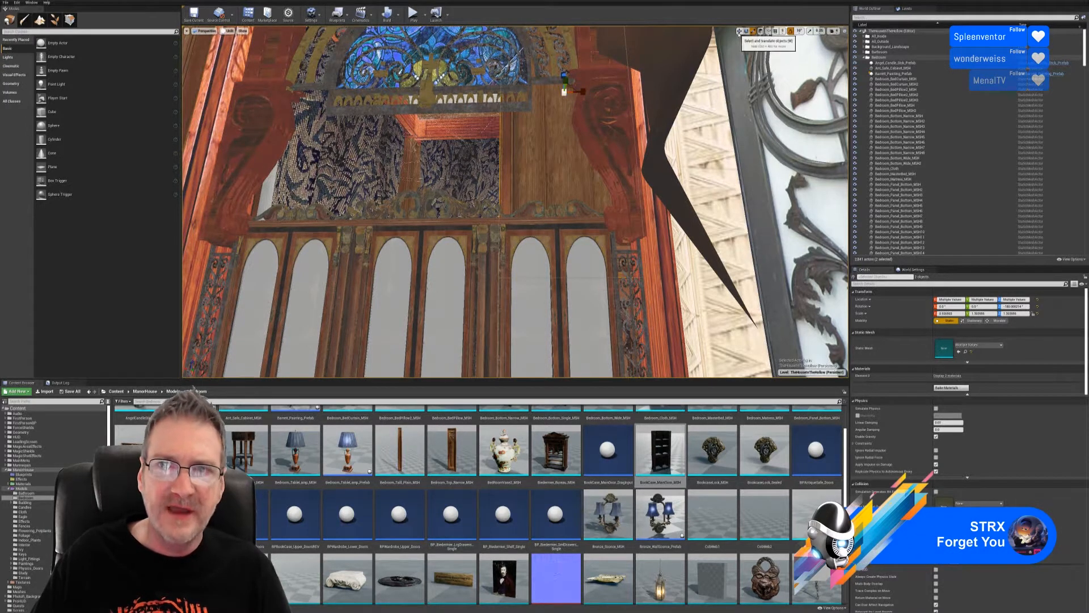
- Nudge both back panels slightly sideways behind the bookcase and check their alignment with the opening
{"action": "left_click", "coordinate": [739, 32]}
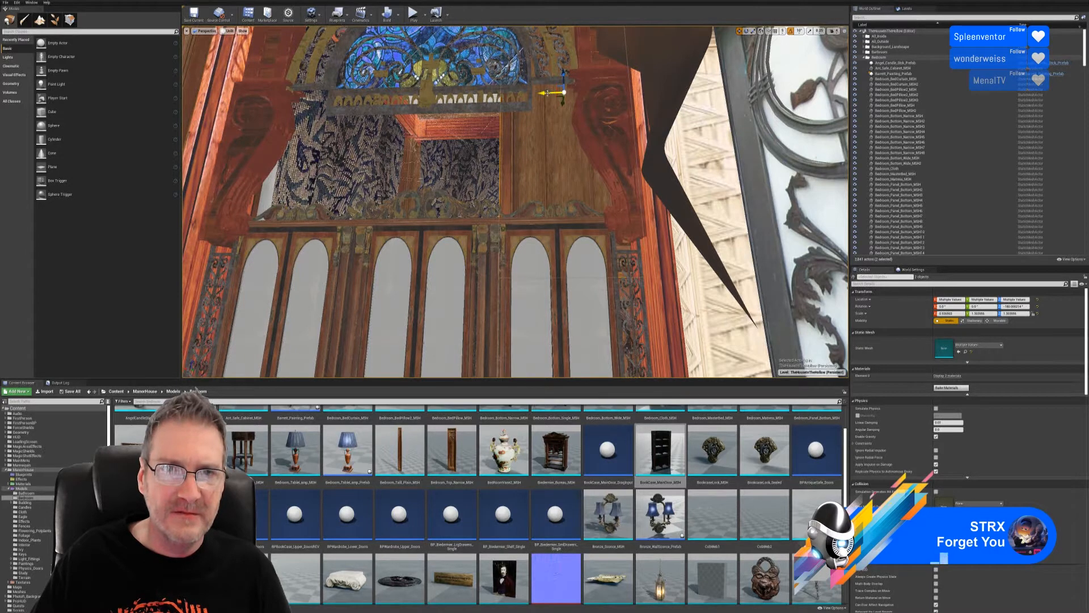
{"action": "left_click_drag", "start_coordinate": [543, 93], "coordinate": [541, 92]}
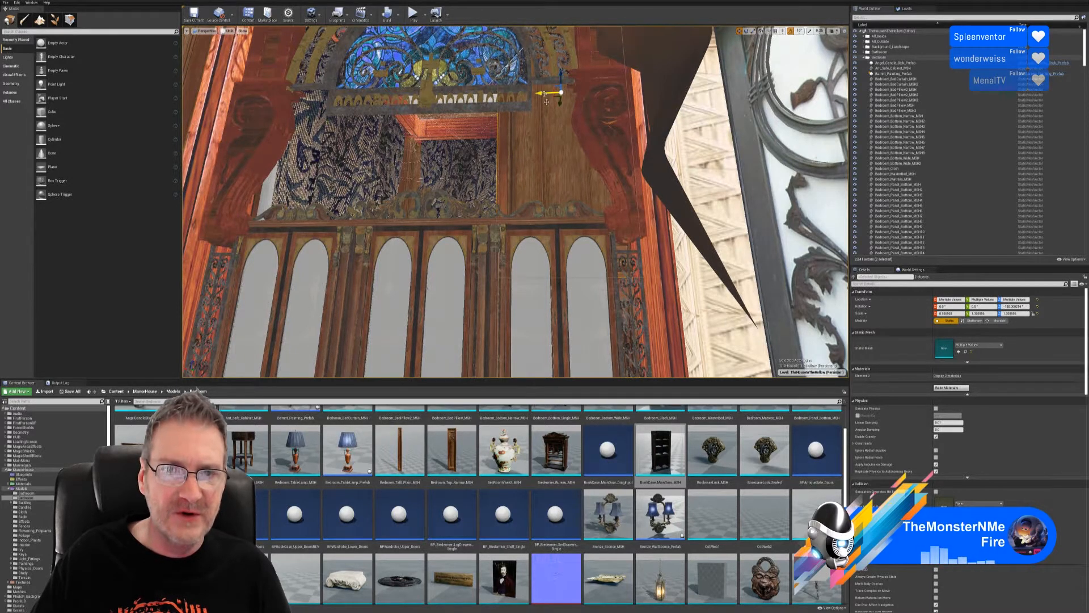
{"action": "right_click_drag", "start_coordinate": [638, 201], "coordinate": [689, 213]}
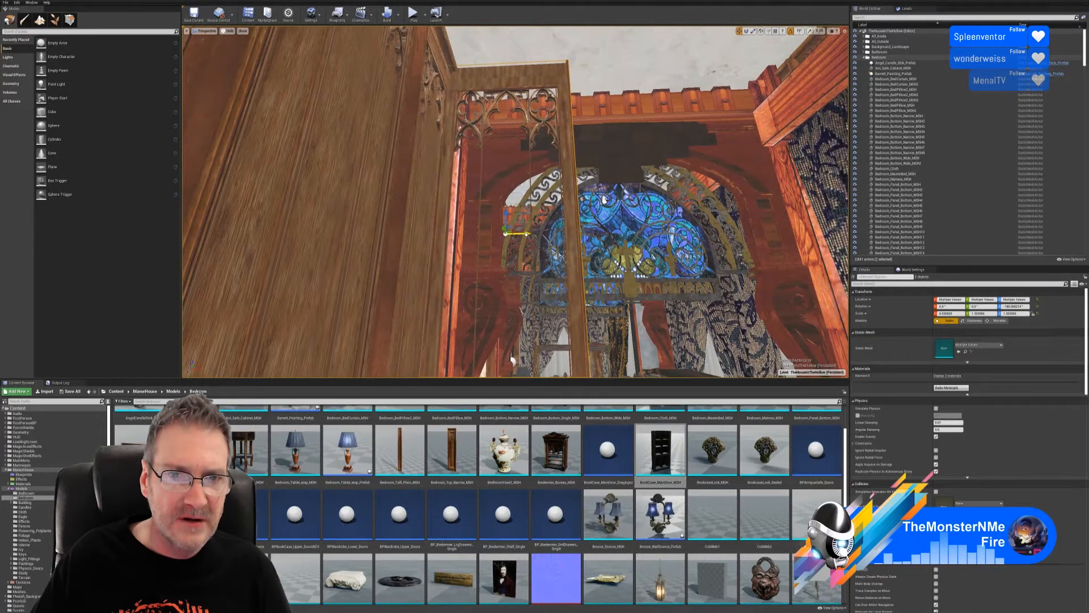
{"action": "mouse_move", "coordinate": [604, 199]}
{"action": "right_mouse_down"}
{"action": "mouse_move", "coordinate": [607, 258]}
{"action": "mouse_move", "coordinate": [641, 252]}
{"action": "mouse_move", "coordinate": [632, 270]}
{"action": "mouse_move", "coordinate": [698, 273]}
{"action": "mouse_move", "coordinate": [664, 276]}
{"action": "mouse_move", "coordinate": [674, 270]}
{"action": "mouse_move", "coordinate": [636, 193]}
{"action": "mouse_move", "coordinate": [617, 194]}
{"action": "right_mouse_up"}
- Undo the last move and duplicate the back panel pair across to the opposite side of the bookcase opening
{"action": "mouse_move", "coordinate": [638, 310]}
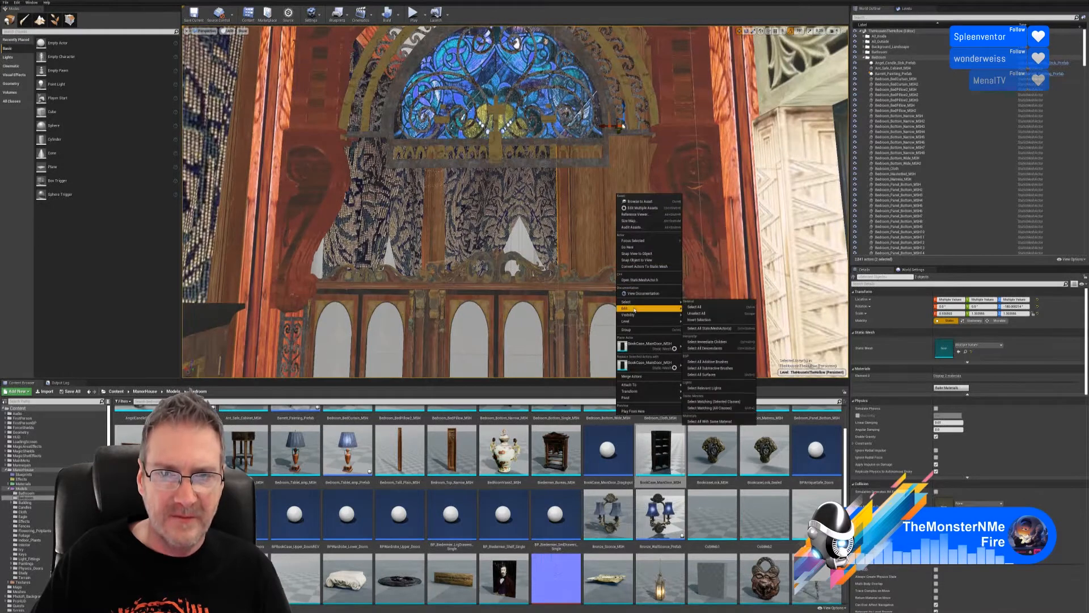
{"action": "left_click", "coordinate": [700, 335]}
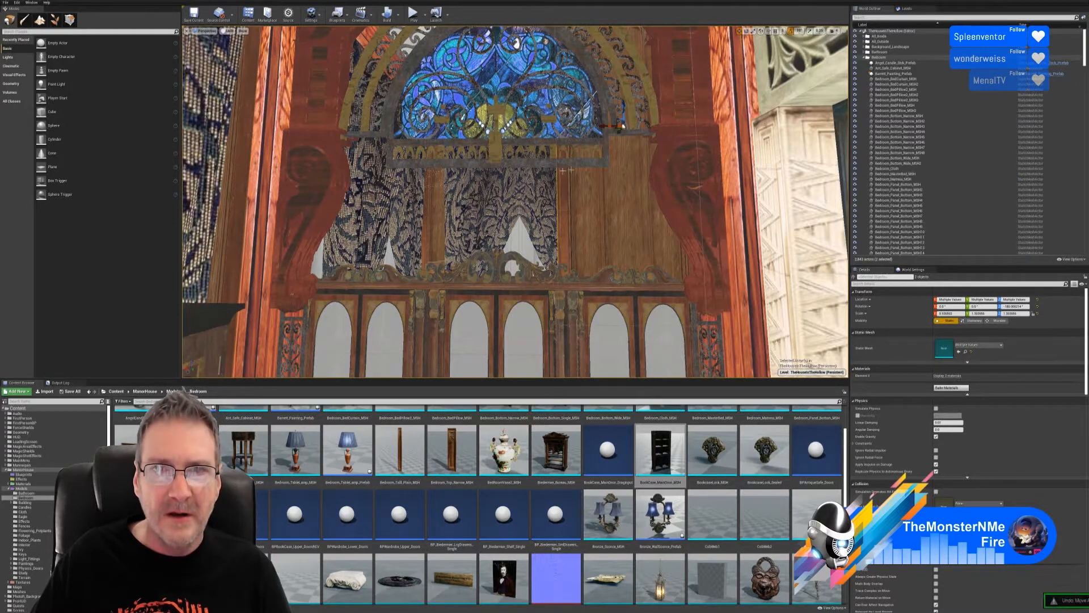
{"action": "key", "text": "ctrl+z"}
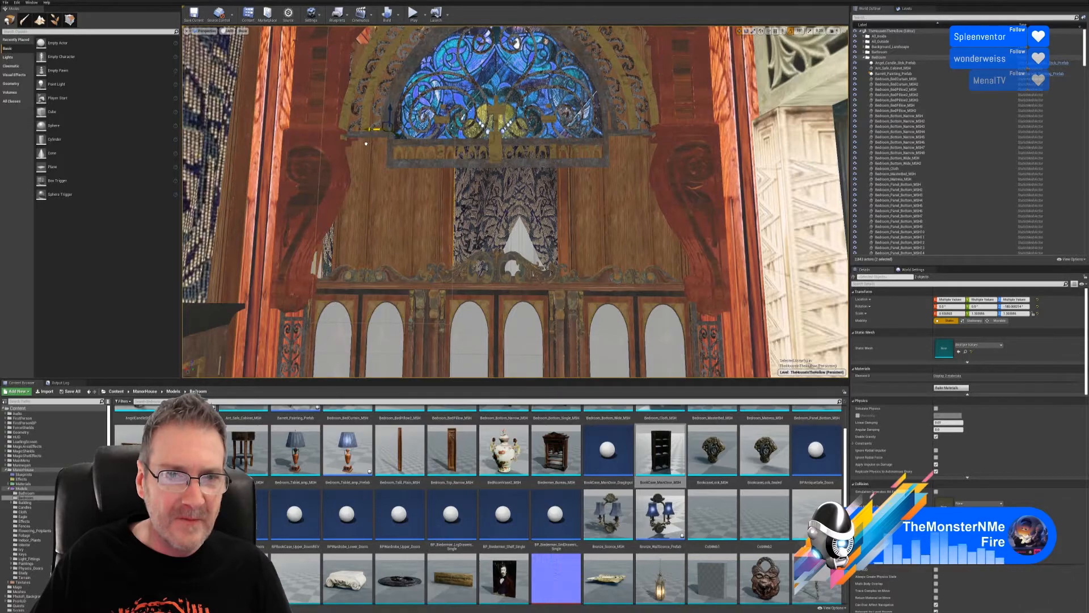
- Position the duplicated panel pair against the back of the bookcase beside the adjacent side wall
{"action": "right_click_drag", "start_coordinate": [399, 174], "coordinate": [400, 241]}
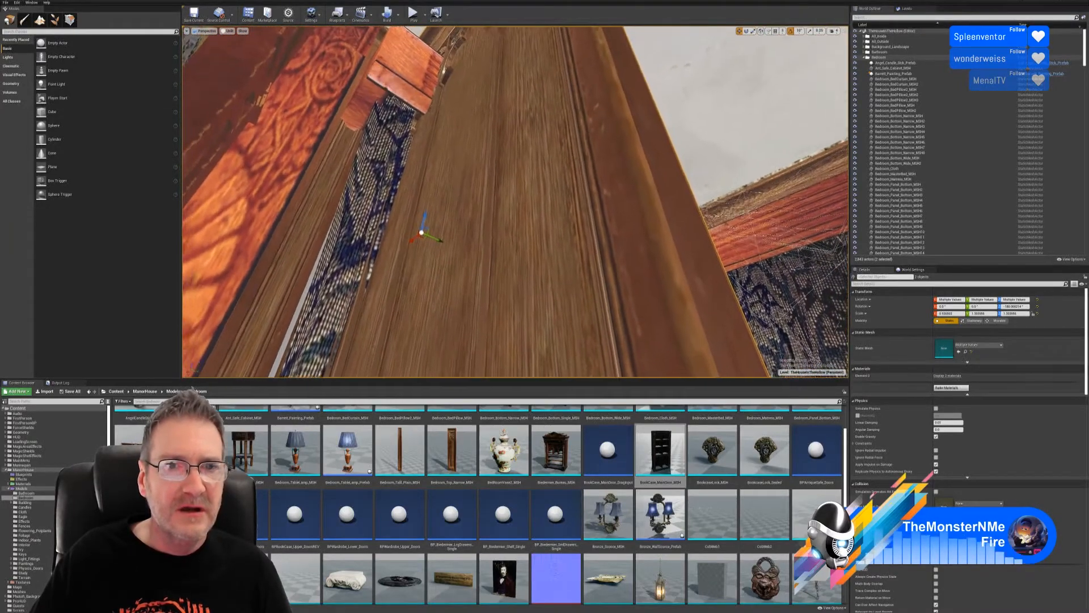
{"action": "right_click_drag", "start_coordinate": [400, 242], "coordinate": [400, 253]}
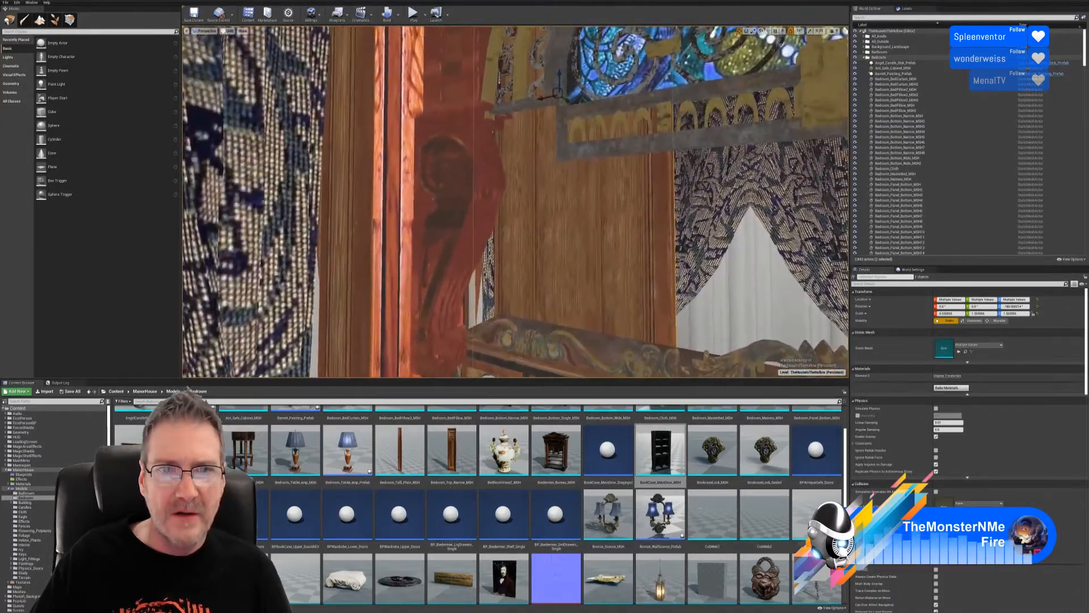
{"action": "mouse_move", "coordinate": [515, 201]}
{"action": "right_mouse_down"}
{"action": "mouse_move", "coordinate": [558, 205]}
{"action": "mouse_move", "coordinate": [532, 197]}
{"action": "right_mouse_up"}
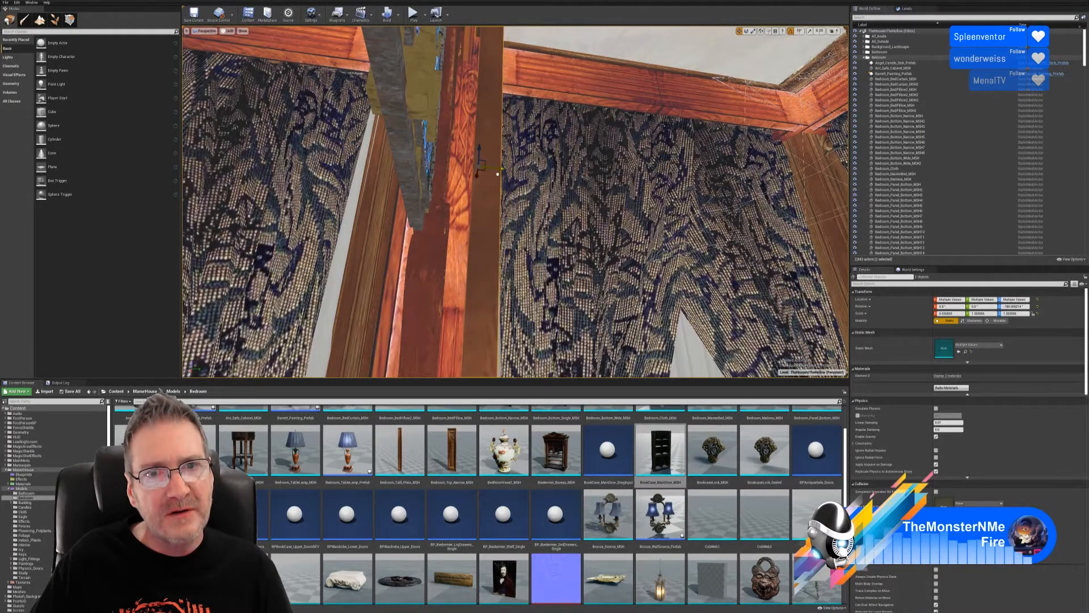
{"action": "right_click_drag", "start_coordinate": [533, 197], "coordinate": [515, 217]}
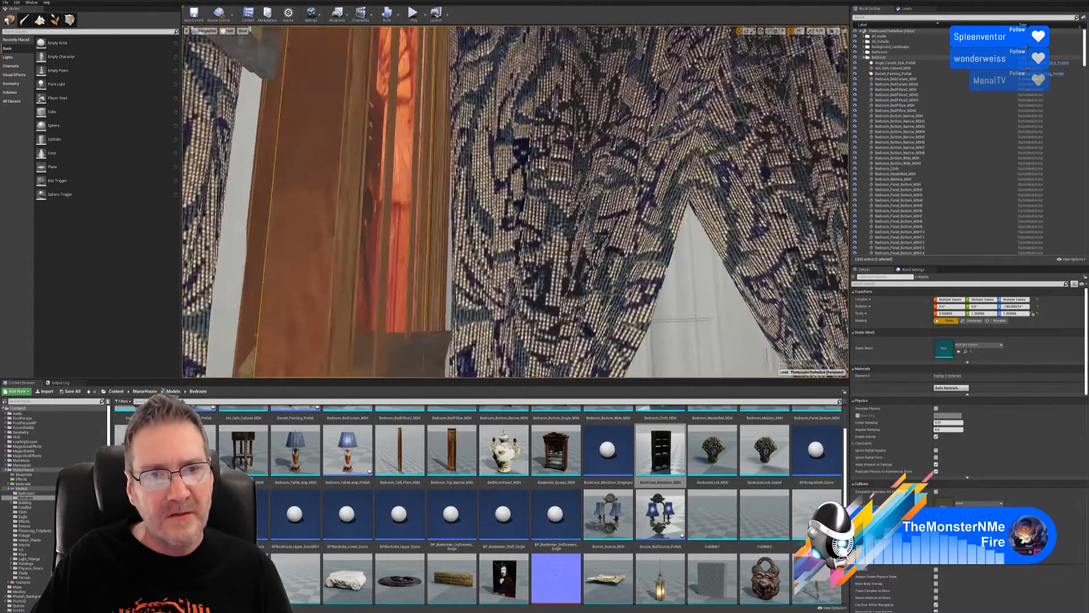
{"action": "right_click_drag", "start_coordinate": [515, 216], "coordinate": [437, 164]}
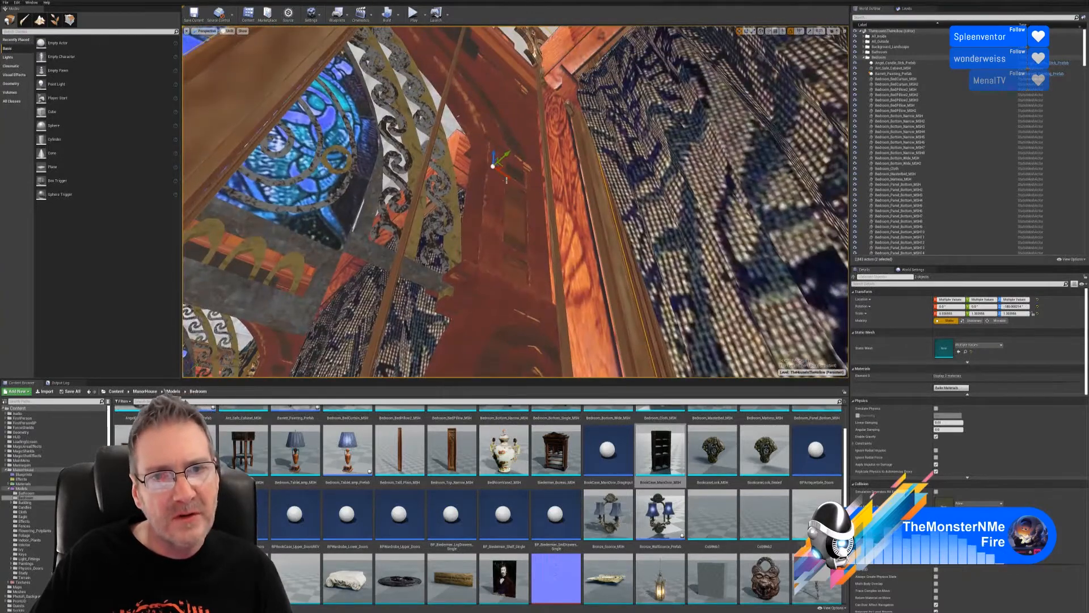
{"action": "left_click_drag", "start_coordinate": [508, 178], "coordinate": [527, 186]}
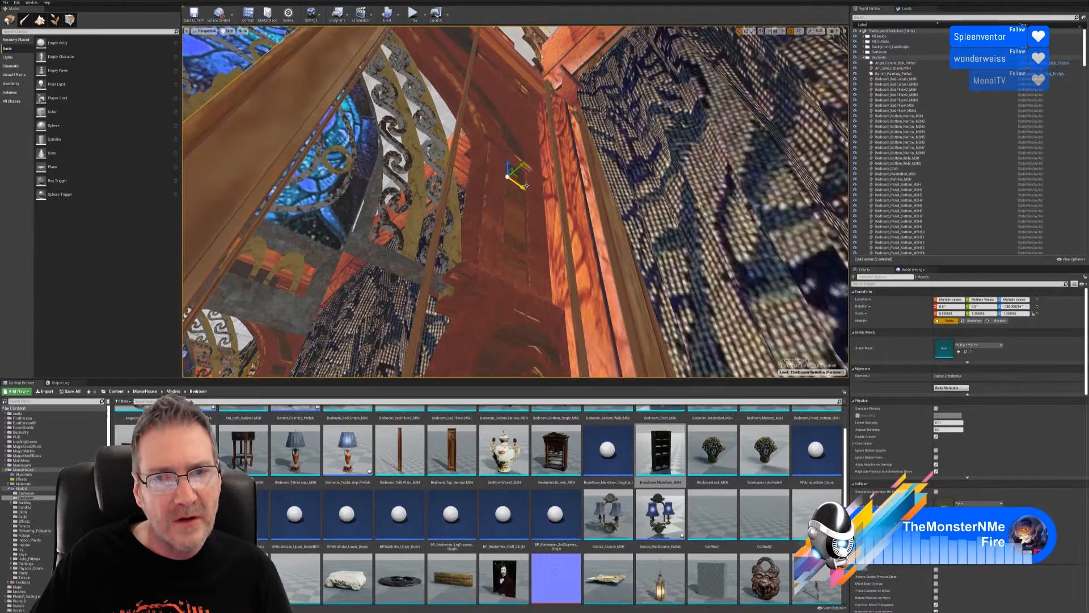
{"action": "right_click_drag", "start_coordinate": [526, 185], "coordinate": [488, 363]}
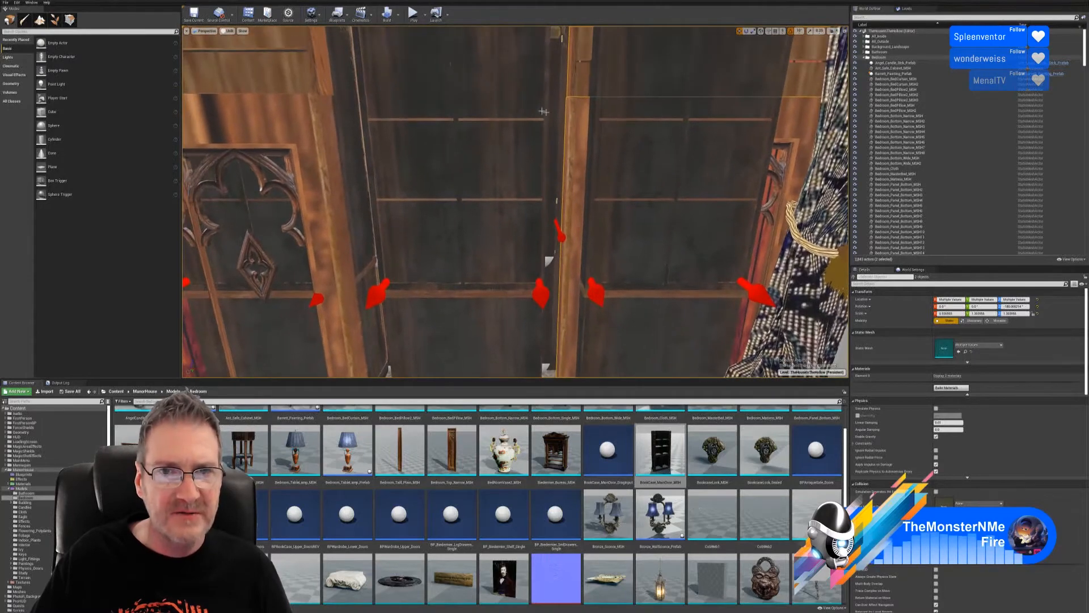
- Select the original top and bottom back panels and move them flush against the back of the bookcase
{"action": "right_click_drag", "start_coordinate": [547, 163], "coordinate": [562, 139]}
{"action": "right_click_drag", "start_coordinate": [454, 35], "coordinate": [418, 14]}
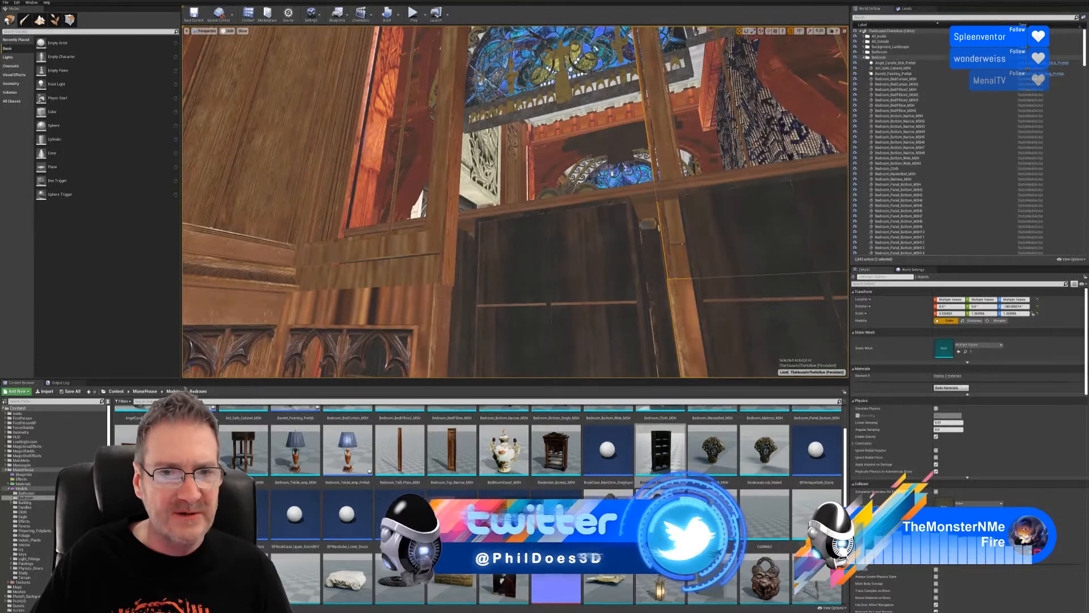
{"action": "left_click", "coordinate": [366, 309]}
{"action": "left_click", "coordinate": [386, 255], "text": "ctrl"}
{"action": "right_click_drag", "start_coordinate": [386, 255], "coordinate": [363, 284]}
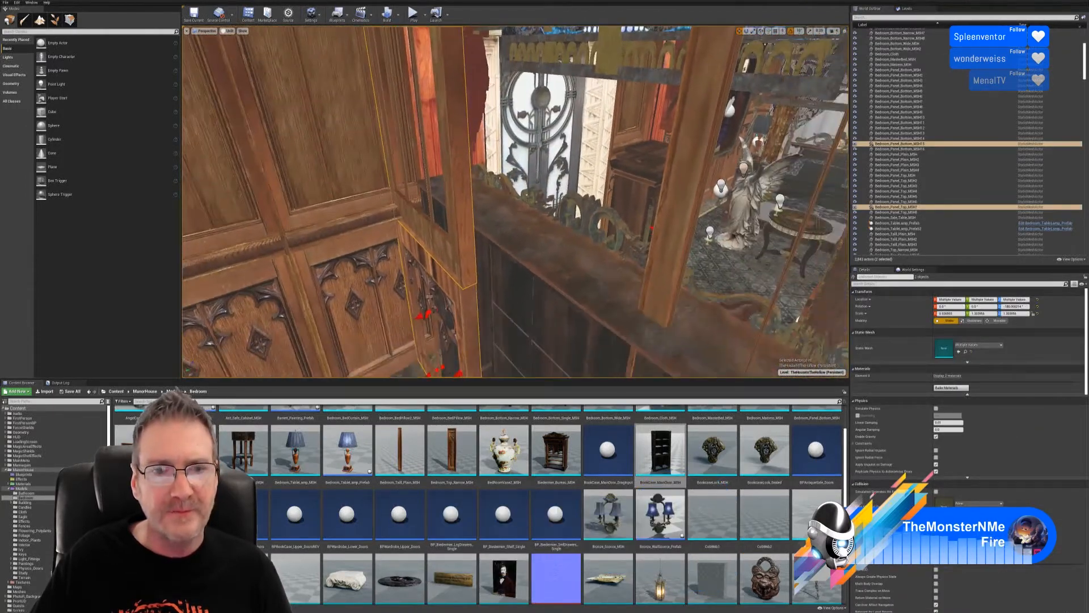
{"action": "right_click_drag", "start_coordinate": [363, 284], "coordinate": [374, 306]}
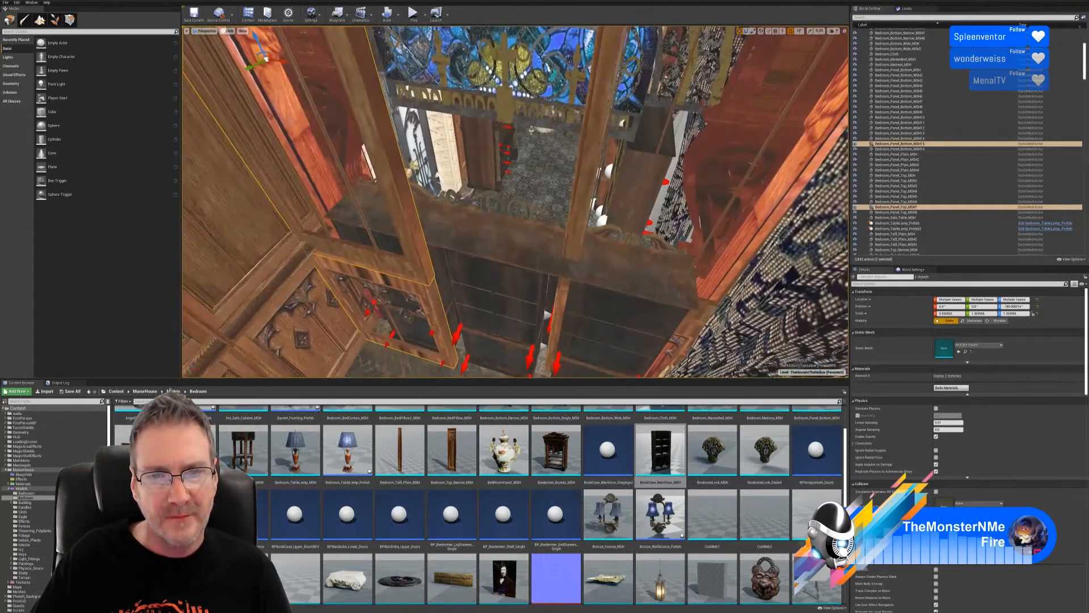
{"action": "right_click_drag", "start_coordinate": [348, 149], "coordinate": [341, 142]}
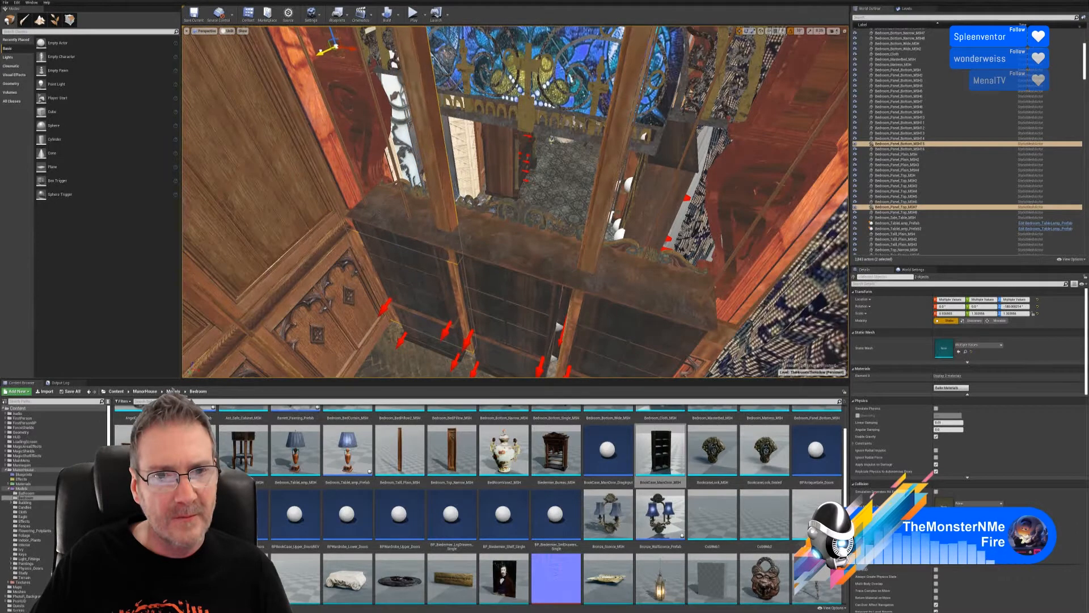
{"action": "mouse_move", "coordinate": [330, 81]}
{"action": "right_mouse_down"}
{"action": "mouse_move", "coordinate": [309, 62]}
{"action": "mouse_move", "coordinate": [312, 70]}
{"action": "right_mouse_up"}
- Select both bottom panels behind the bookcase and move them out from its back until they stand clear
{"action": "right_click_drag", "start_coordinate": [603, 129], "coordinate": [609, 202]}
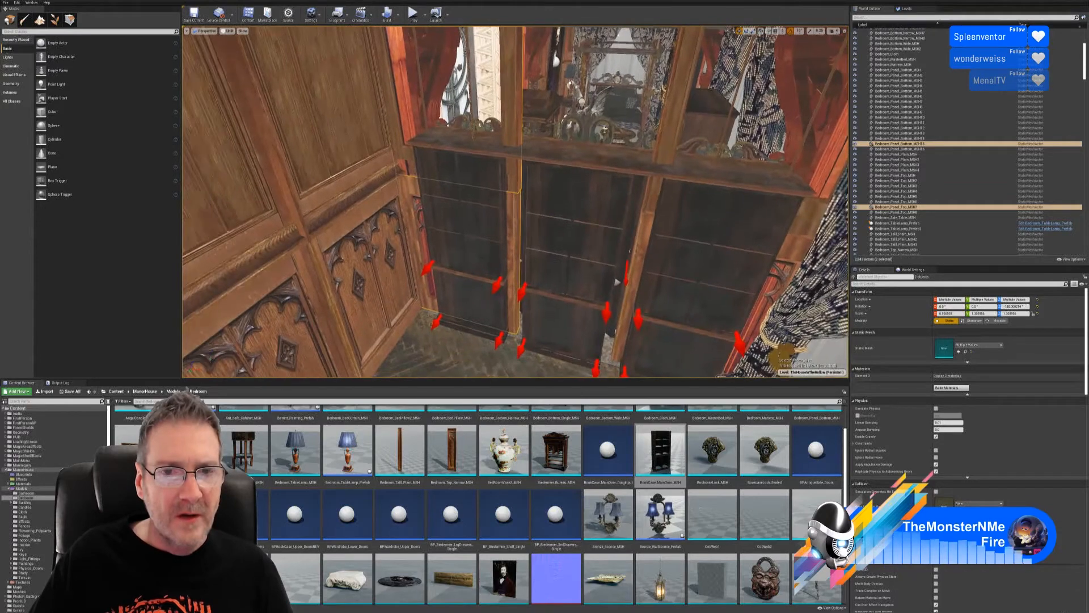
{"action": "right_click_drag", "start_coordinate": [616, 282], "coordinate": [604, 219]}
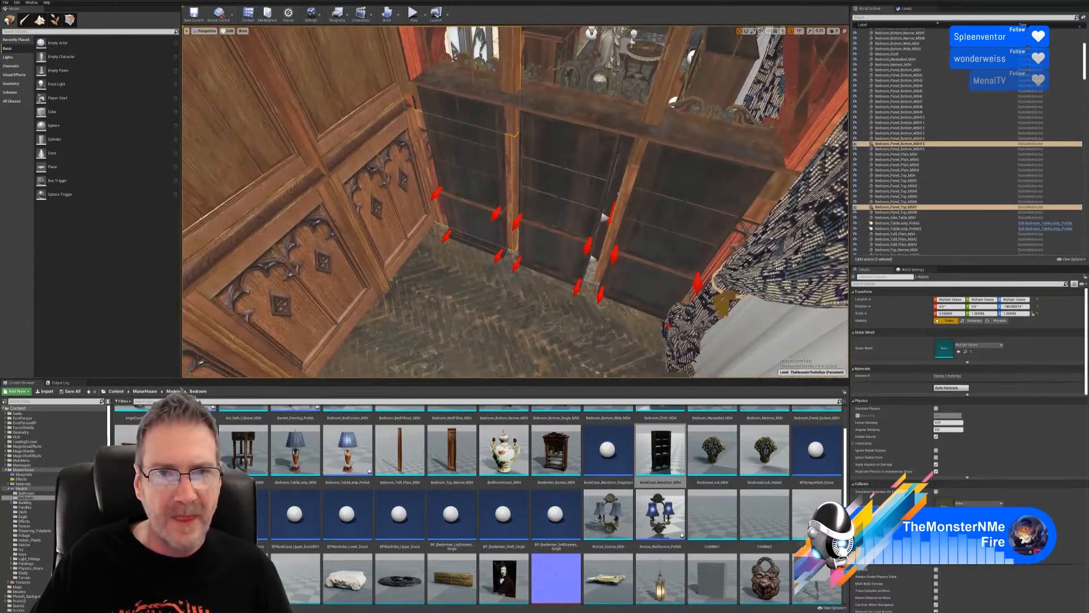
{"action": "left_click", "coordinate": [605, 217]}
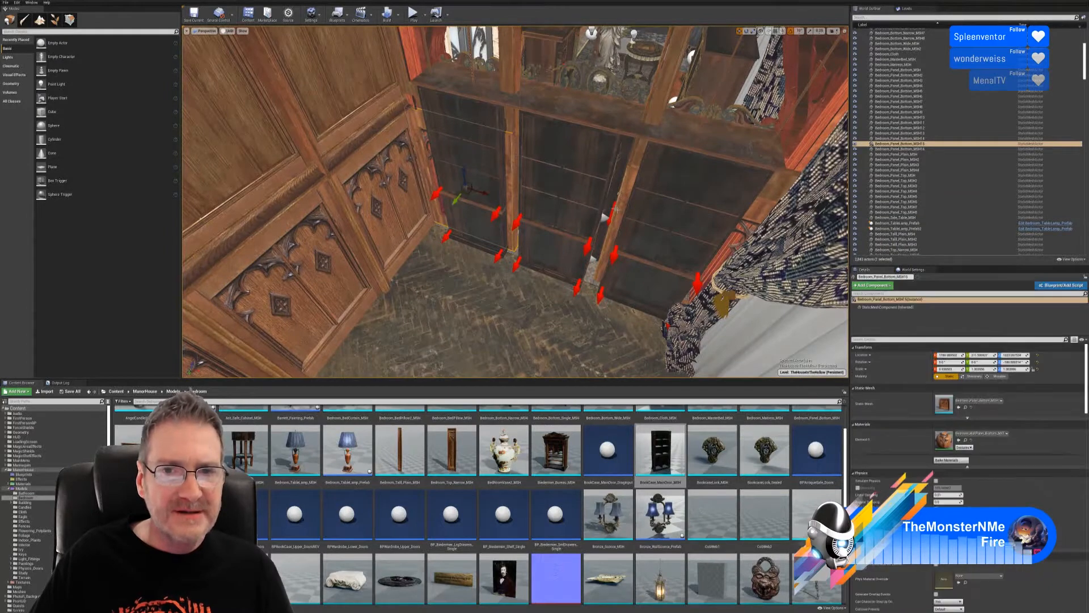
{"action": "left_click", "coordinate": [624, 211], "text": "ctrl"}
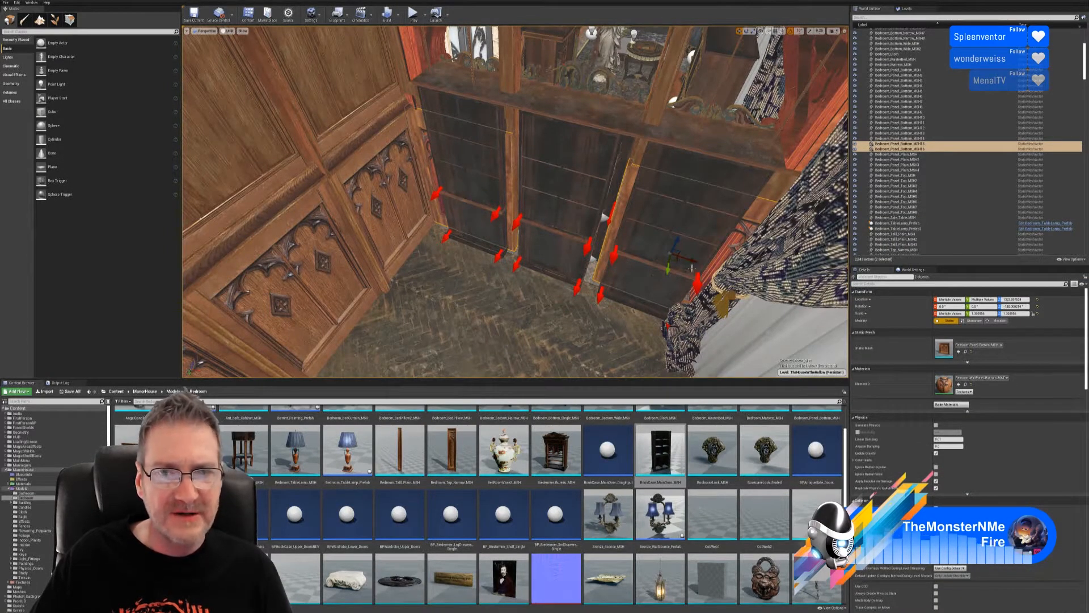
{"action": "left_click_drag", "start_coordinate": [668, 269], "coordinate": [651, 282]}
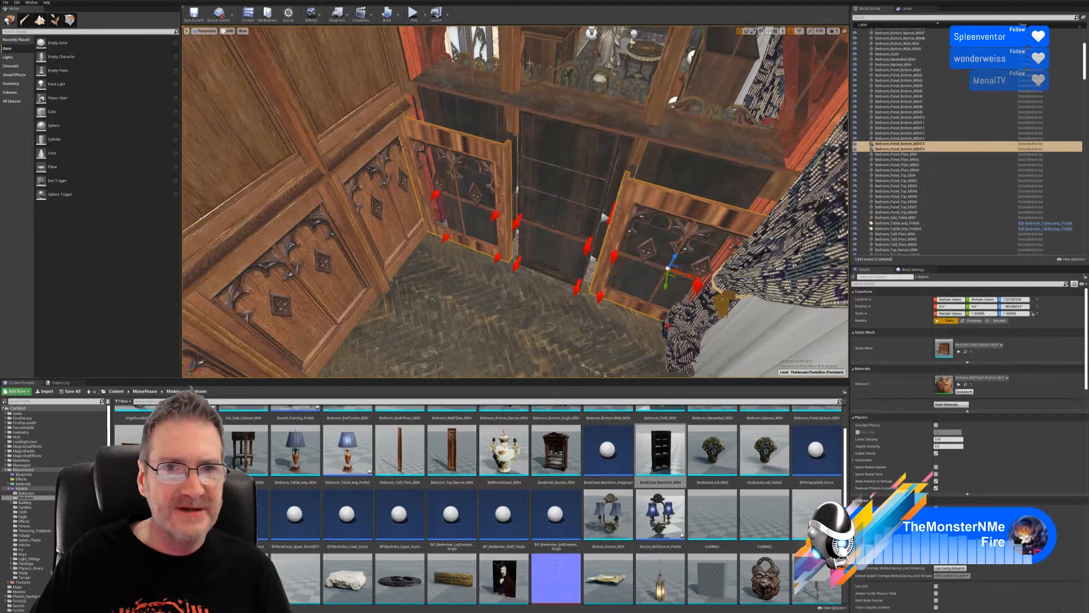
- Rotate both bottom panels half a turn so their carved fronts face the space behind the bookcase
{"action": "left_click", "coordinate": [747, 31]}
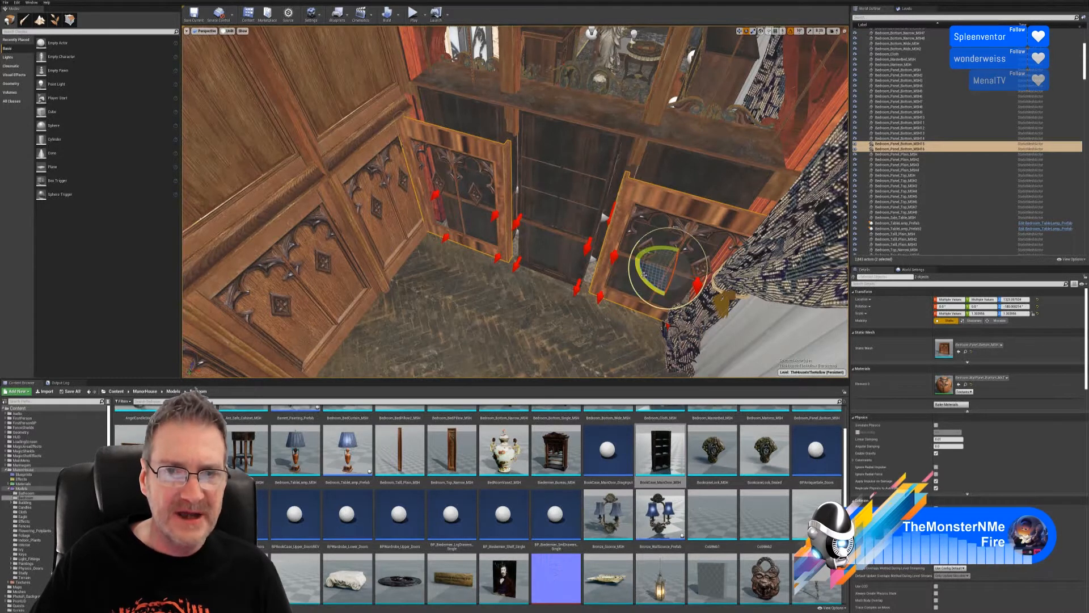
{"action": "left_click_drag", "start_coordinate": [647, 272], "coordinate": [474, 205]}
{"action": "left_click", "coordinate": [740, 31]}
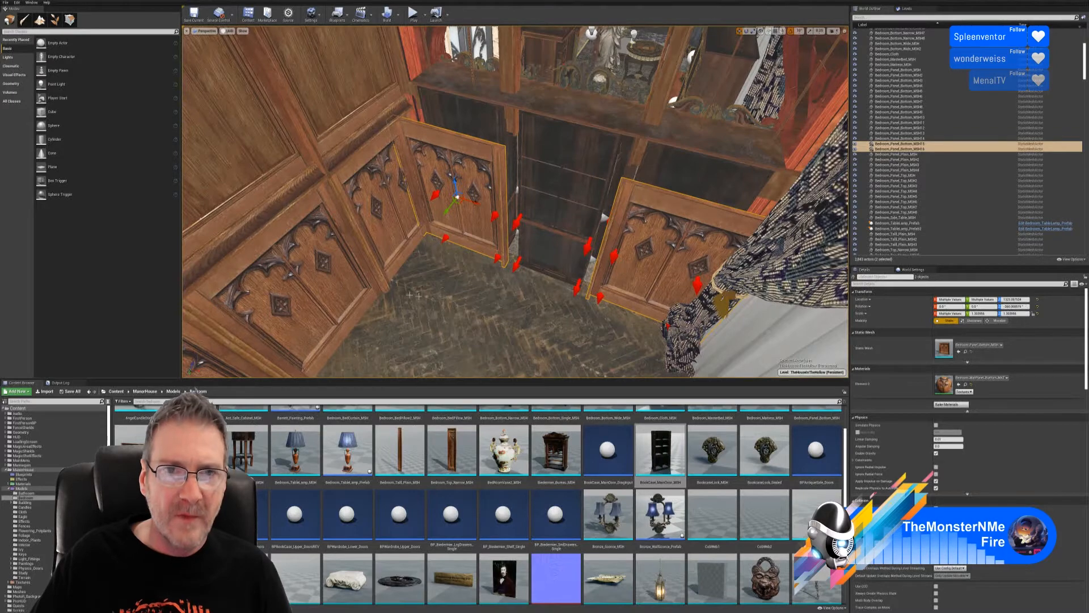
- Select both top back panels and scale them slightly shorter in height
{"action": "right_click_drag", "start_coordinate": [415, 295], "coordinate": [417, 205]}
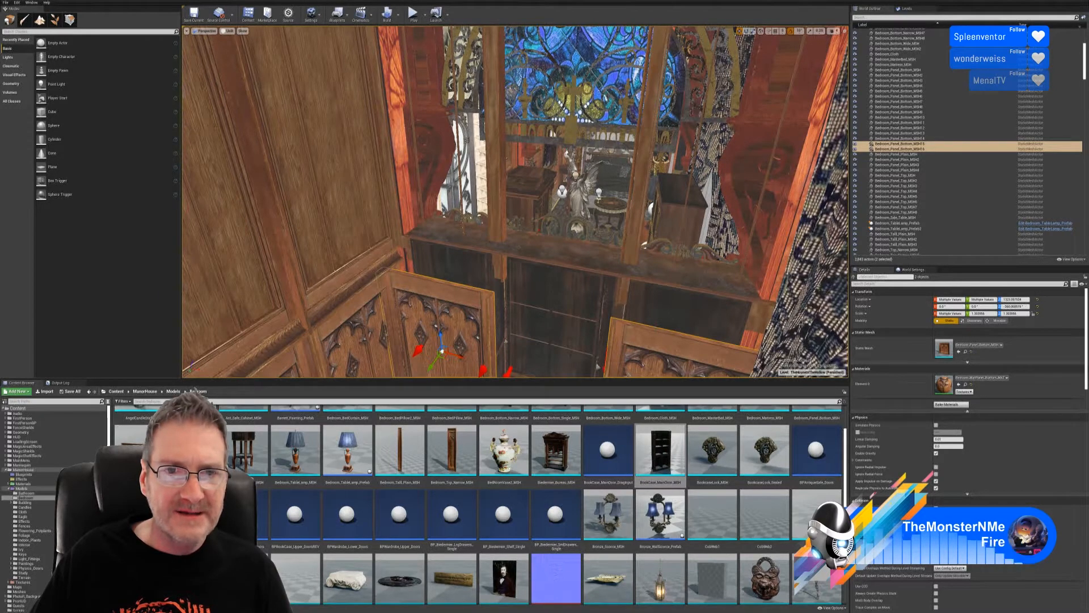
{"action": "left_click", "coordinate": [495, 249]}
{"action": "left_click", "coordinate": [631, 249], "text": "ctrl"}
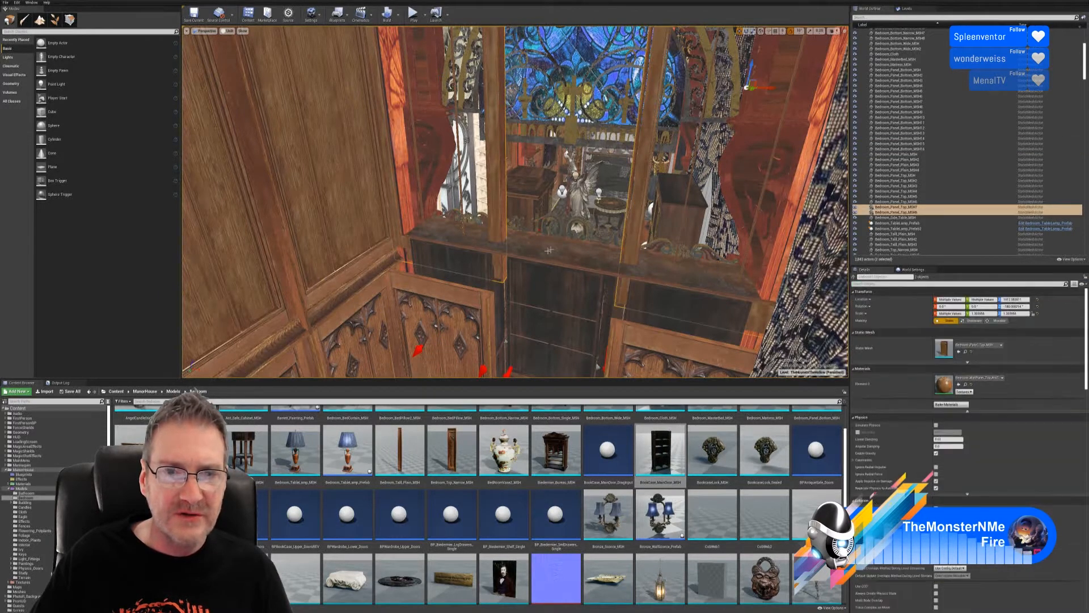
{"action": "right_click_drag", "start_coordinate": [549, 250], "coordinate": [587, 211]}
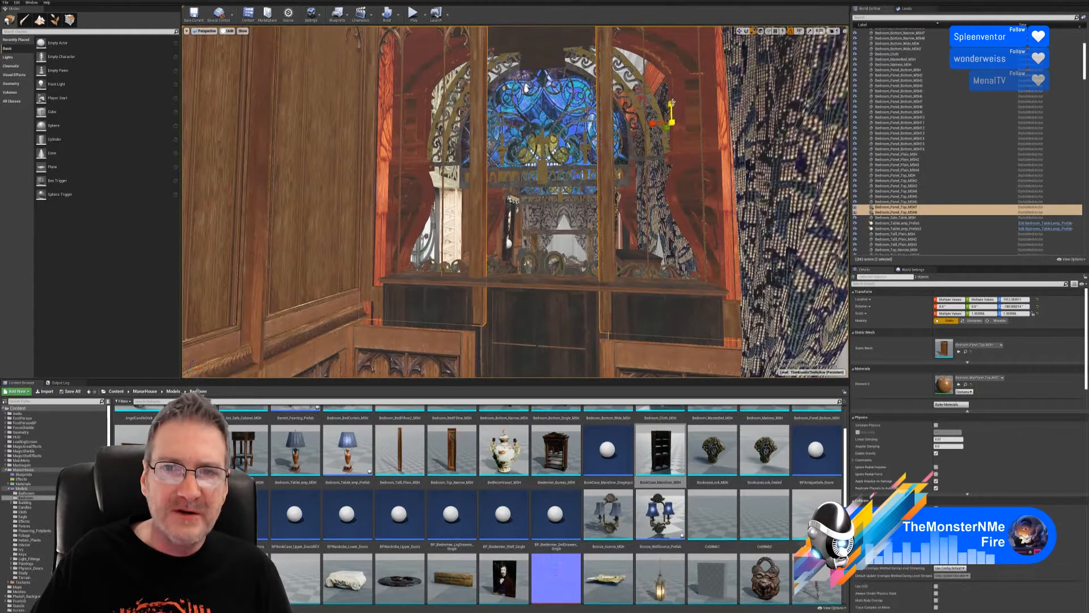
{"action": "left_click_drag", "start_coordinate": [672, 105], "coordinate": [672, 118]}
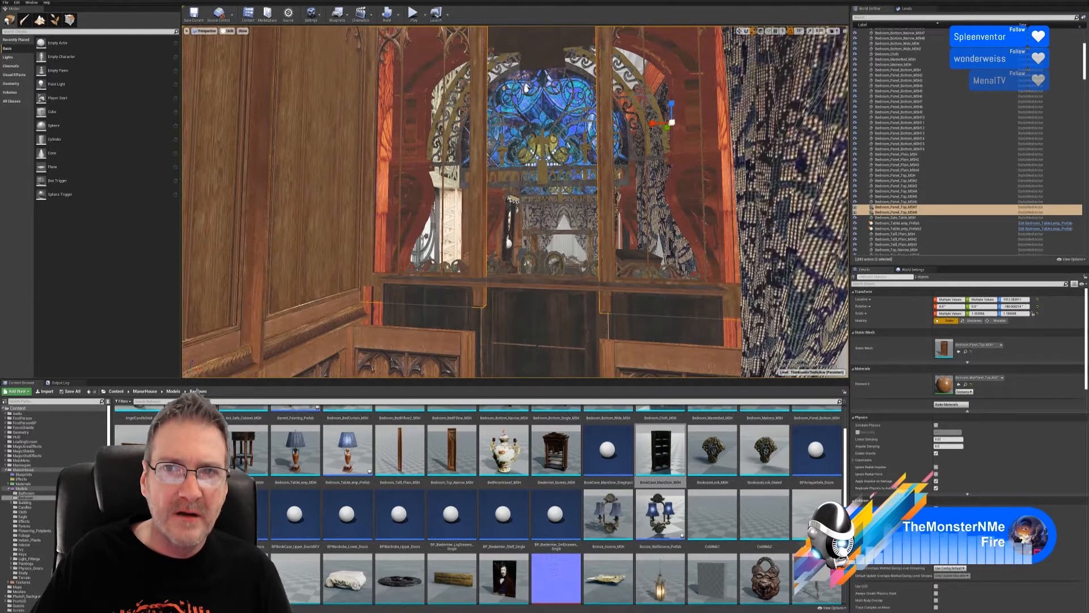
- Raise both top back panels so their lower frames sit above the bottom panels
{"action": "left_click", "coordinate": [740, 31]}
{"action": "right_click_drag", "start_coordinate": [692, 177], "coordinate": [692, 103]}
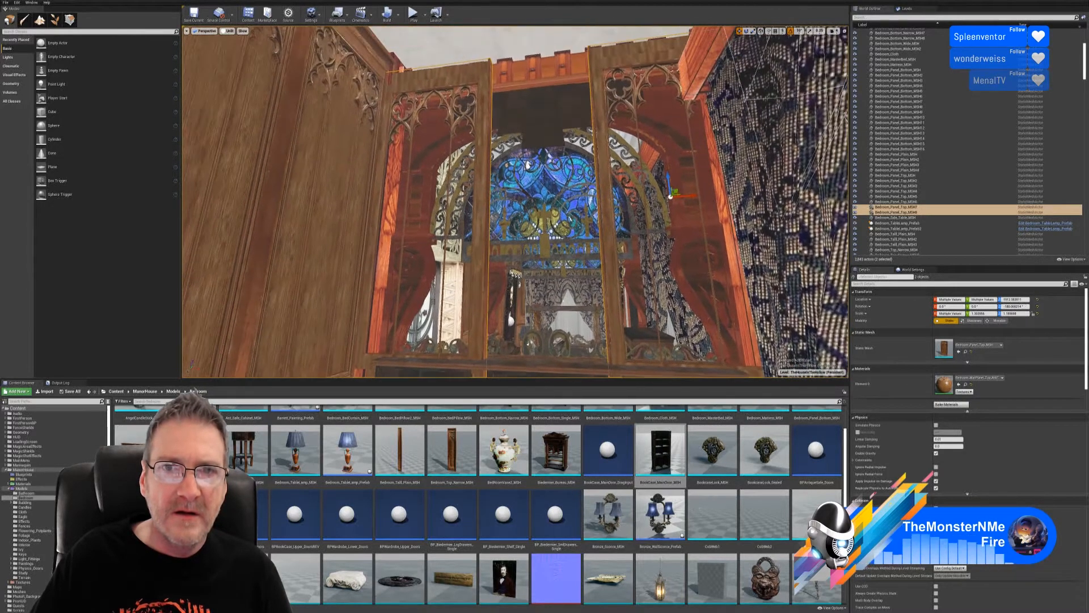
{"action": "left_click_drag", "start_coordinate": [692, 177], "coordinate": [689, 152]}
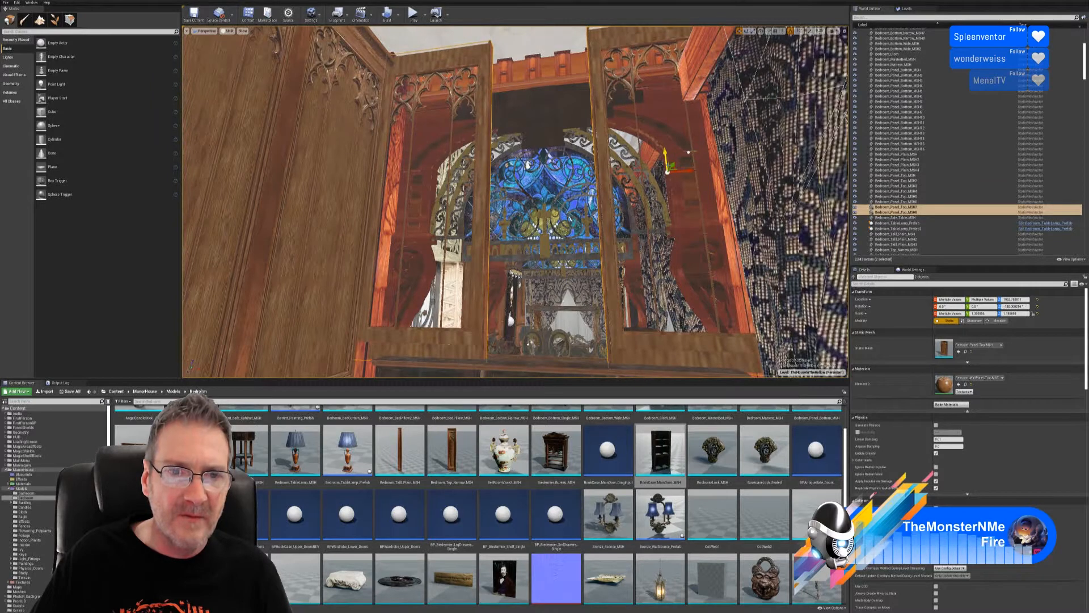
- Scale both top back panels behind the bookcase slightly taller
{"action": "left_click", "coordinate": [754, 32]}
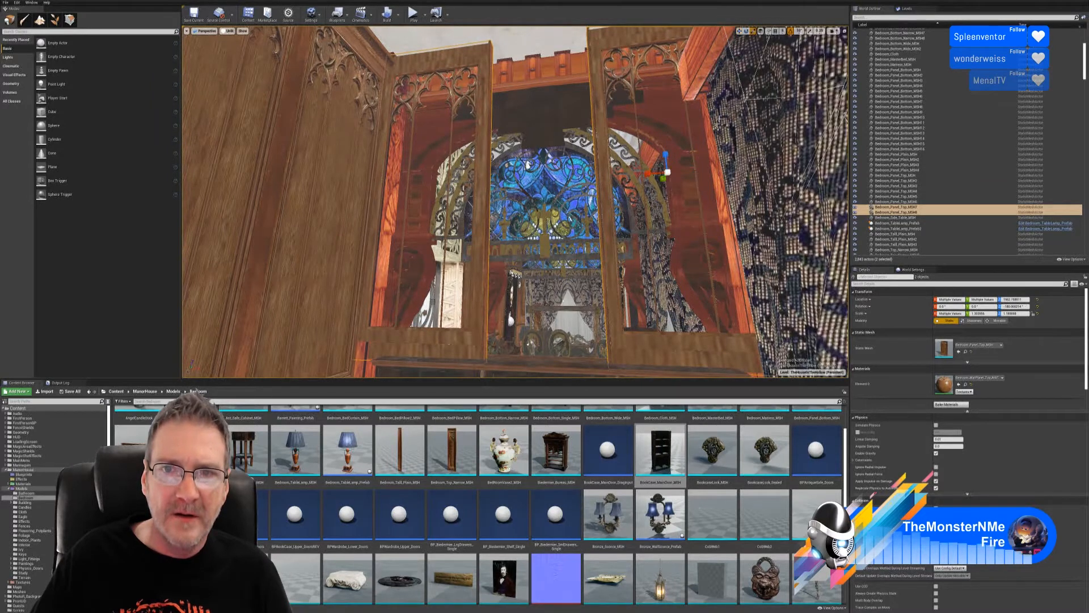
{"action": "left_click_drag", "start_coordinate": [671, 156], "coordinate": [672, 152]}
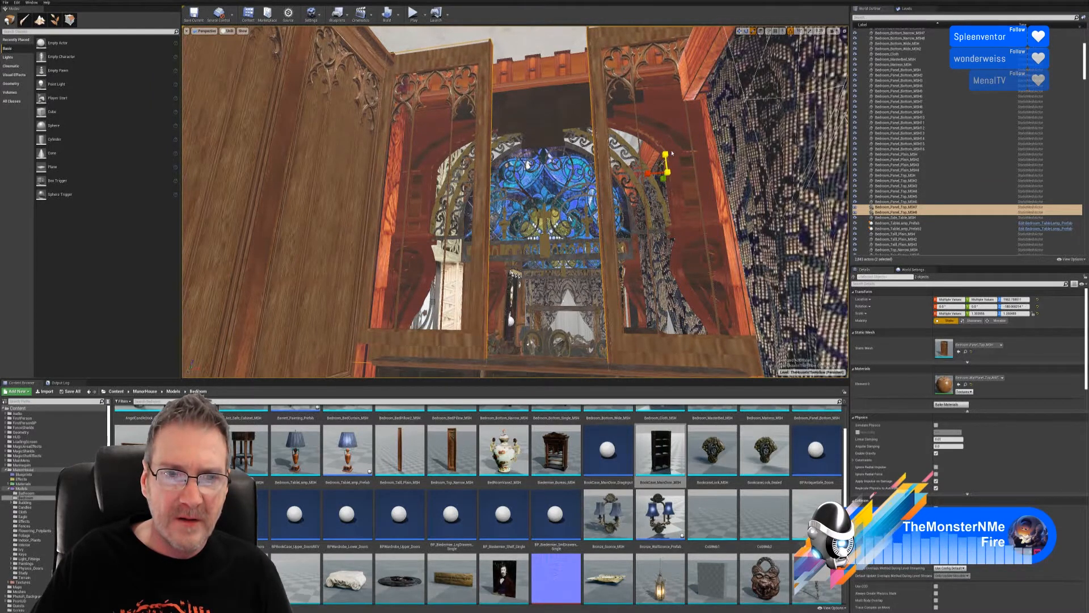
{"action": "left_click", "coordinate": [669, 151]}
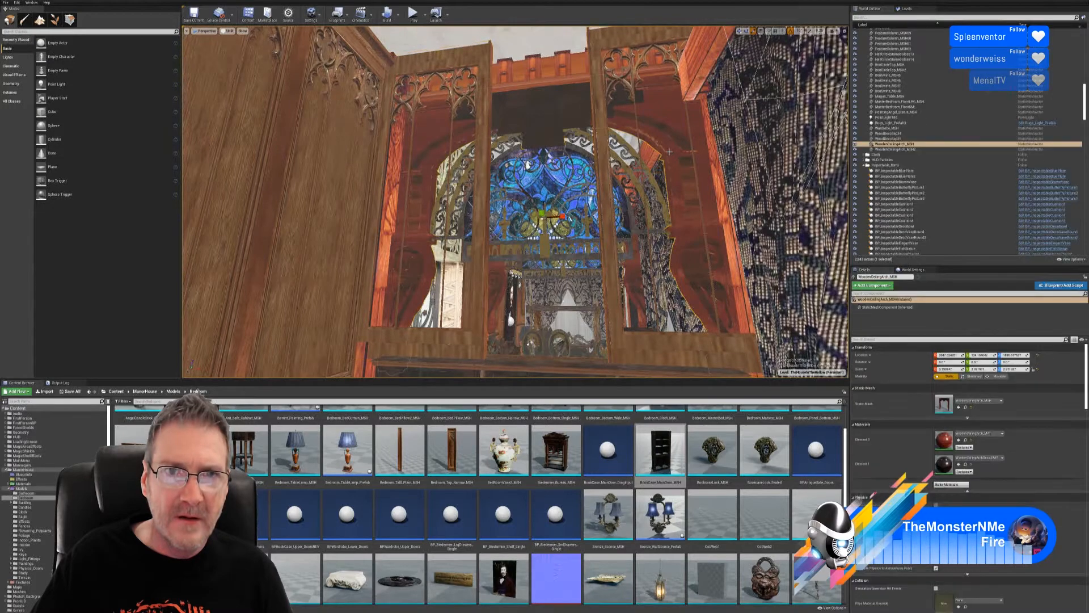
{"action": "left_click", "coordinate": [469, 315]}
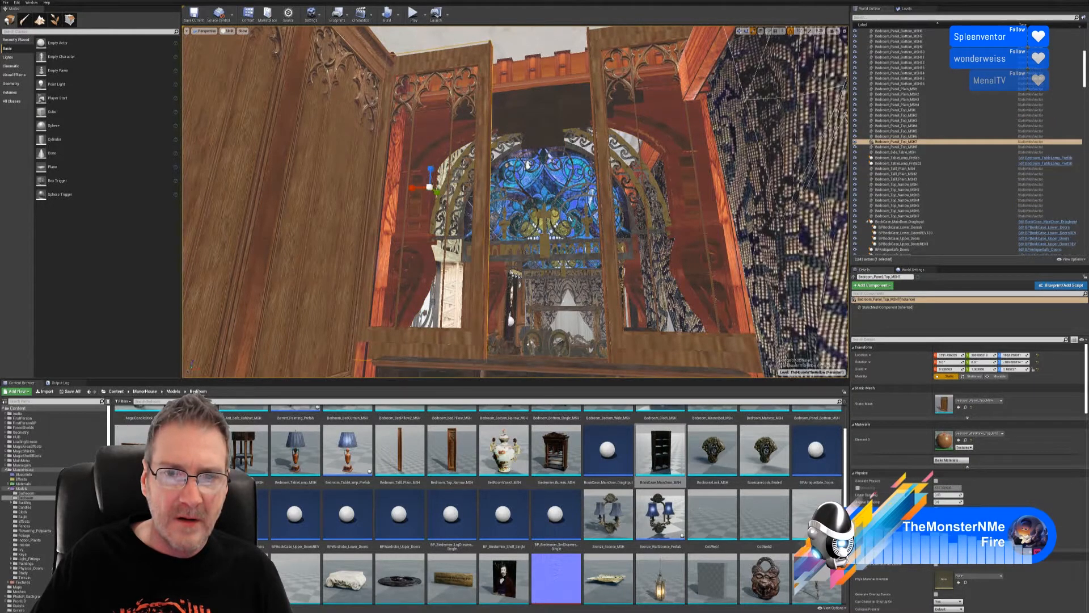
{"action": "left_click", "coordinate": [627, 328], "text": "ctrl"}
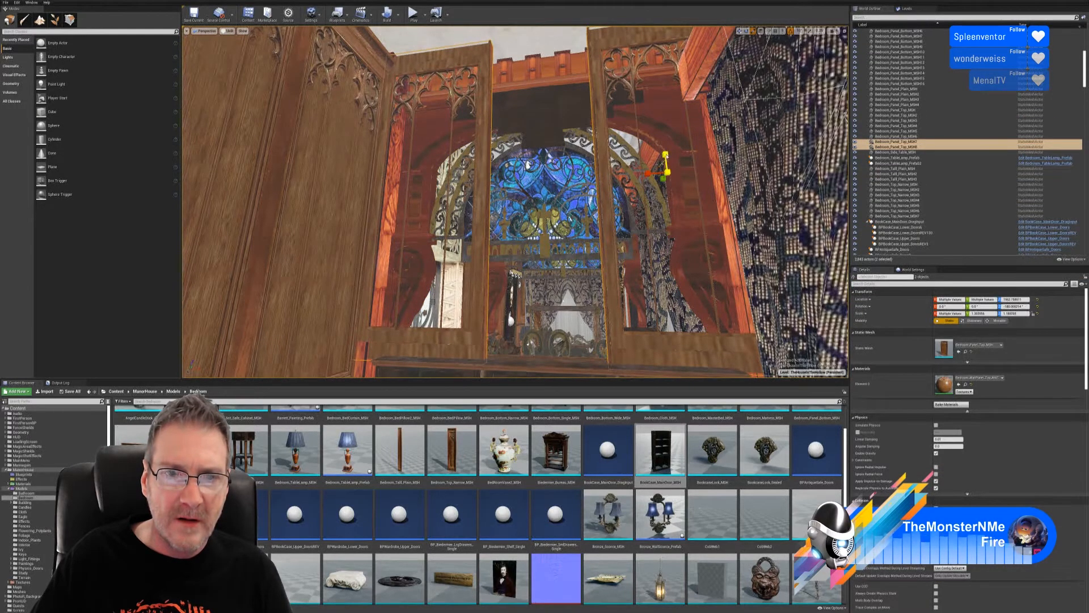
{"action": "left_click_drag", "start_coordinate": [667, 170], "coordinate": [670, 154]}
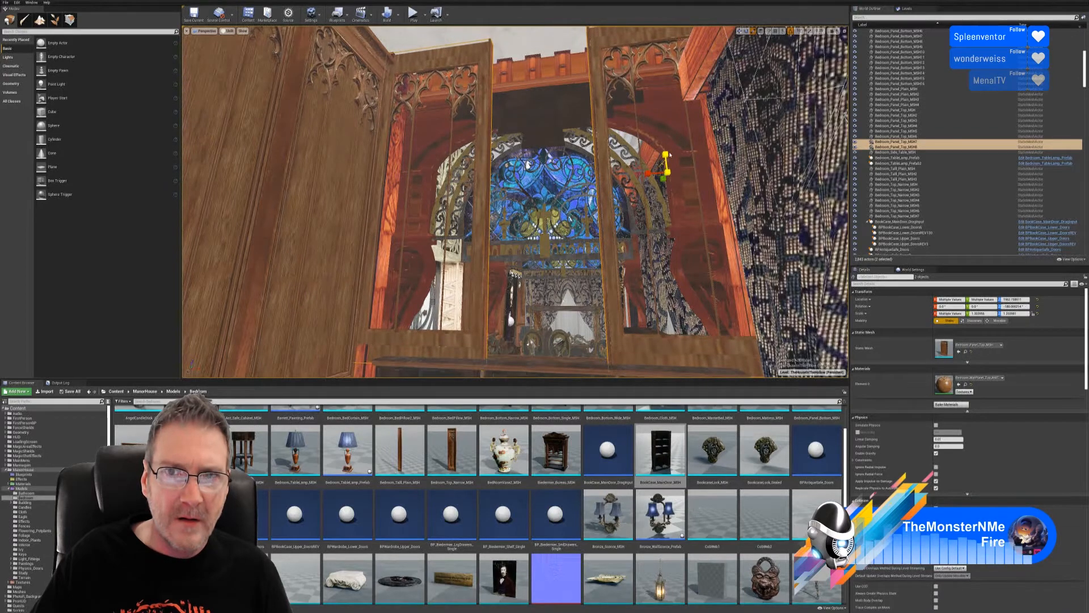
- Raise both top back panels slightly so their lower frames sit higher above the bookcase's lower section
{"action": "left_click", "coordinate": [739, 31]}
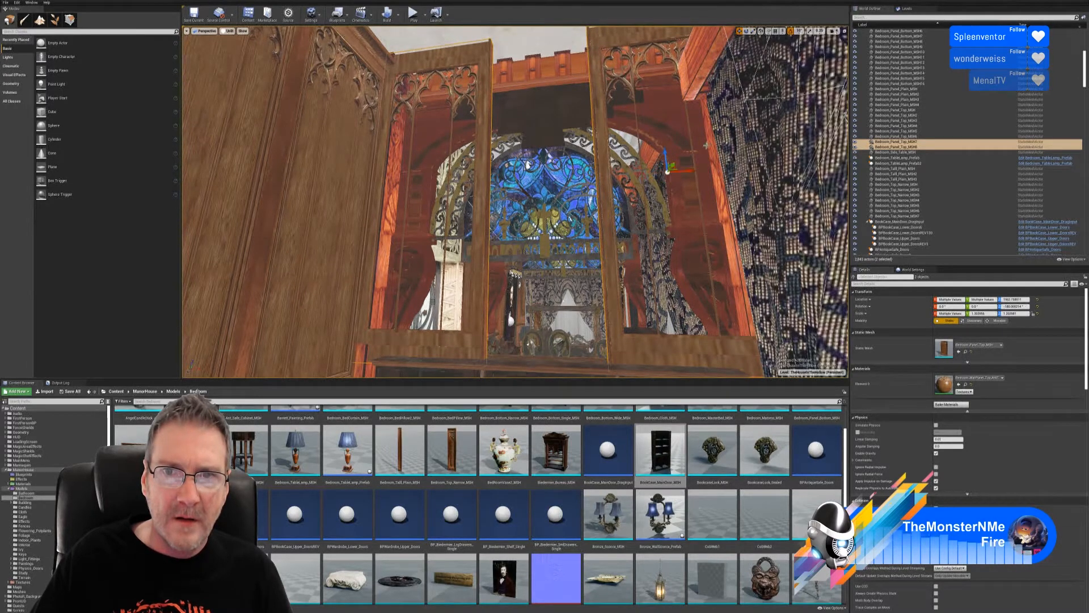
{"action": "left_click_drag", "start_coordinate": [674, 153], "coordinate": [680, 148]}
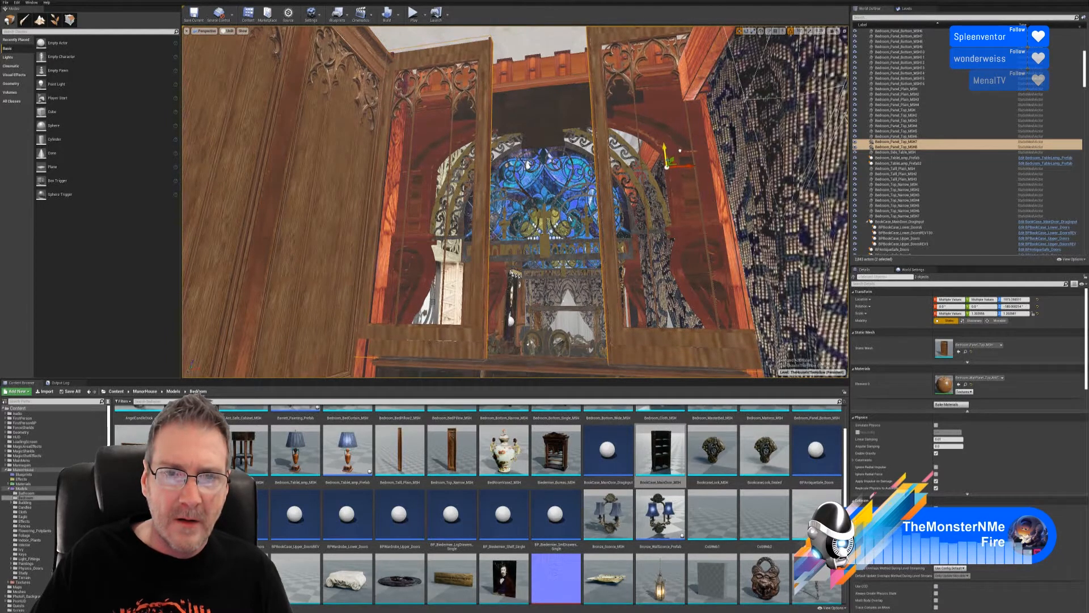
{"action": "right_click_drag", "start_coordinate": [527, 162], "coordinate": [555, 220]}
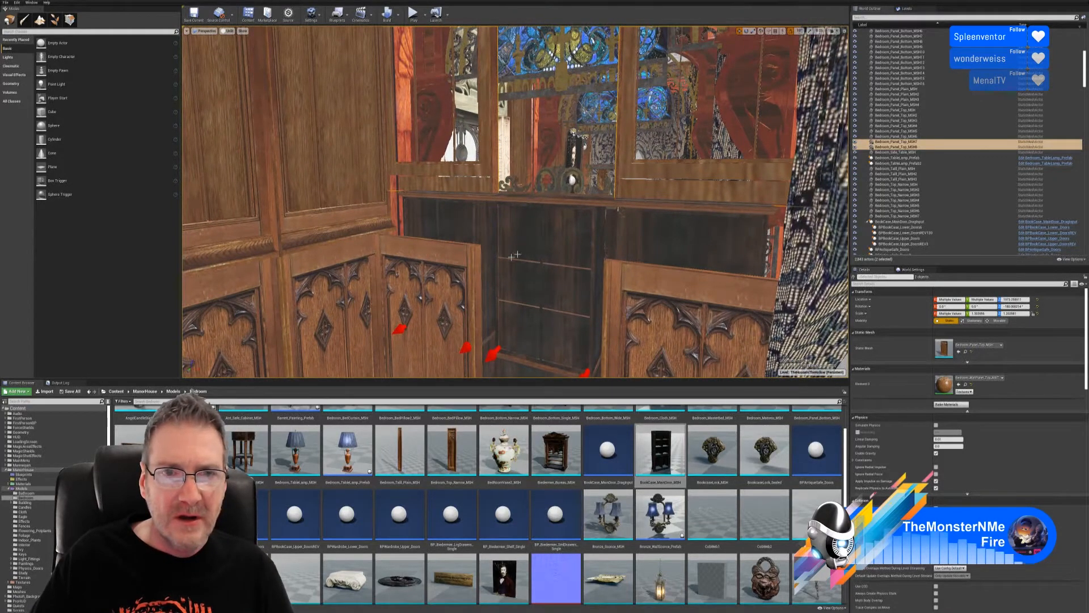
{"action": "right_click_drag", "start_coordinate": [555, 220], "coordinate": [548, 190]}
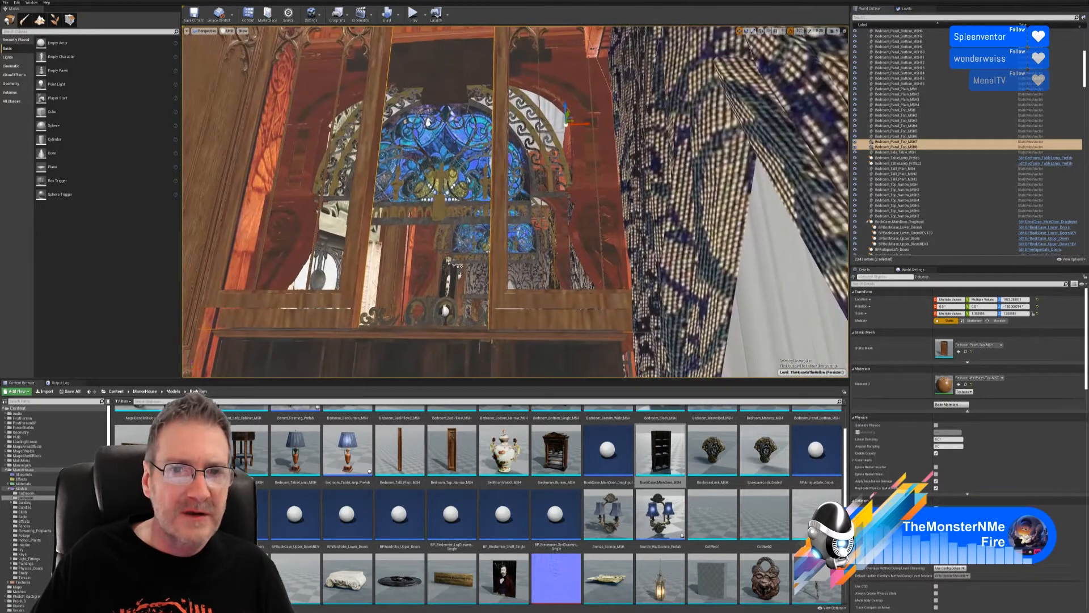
- Duplicate one of the top back panels and move the copy into the gap between the two outer panels
{"action": "left_click", "coordinate": [500, 261]}
{"action": "right_click", "coordinate": [500, 261]}
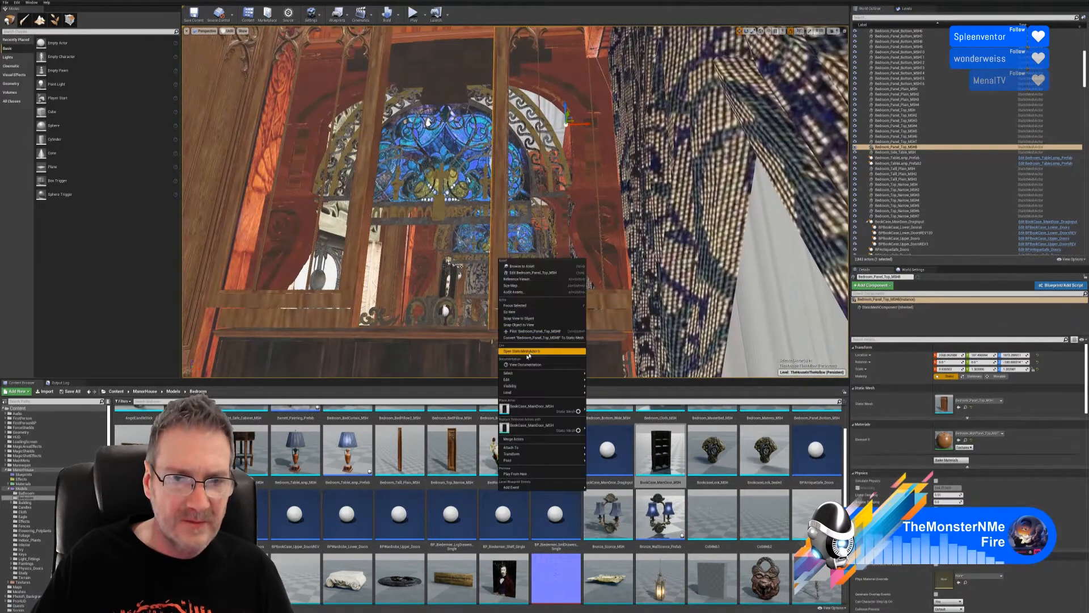
{"action": "mouse_move", "coordinate": [539, 384]}
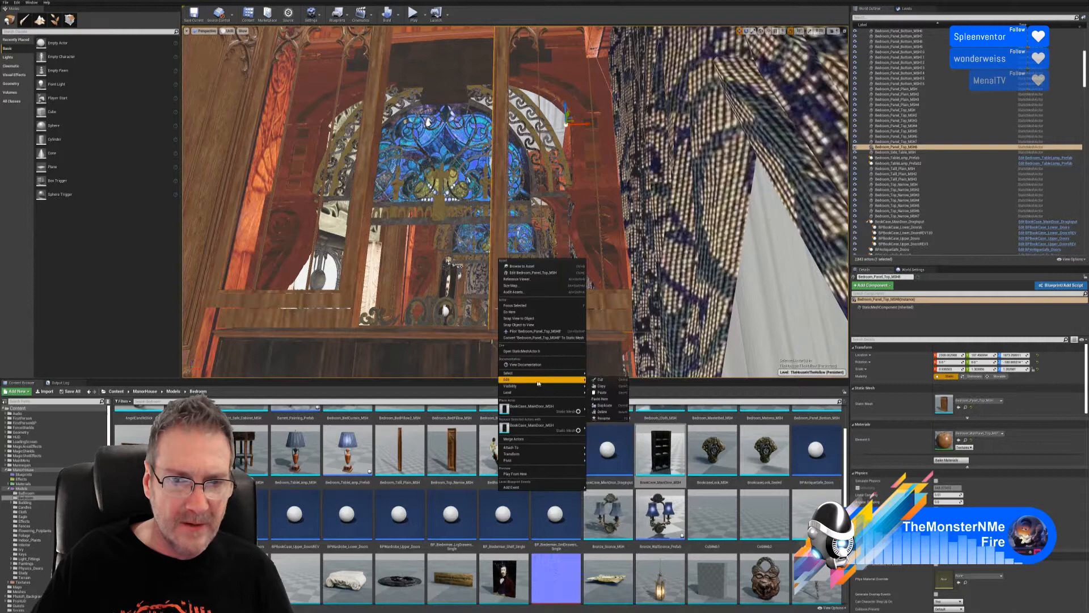
{"action": "left_click", "coordinate": [600, 405]}
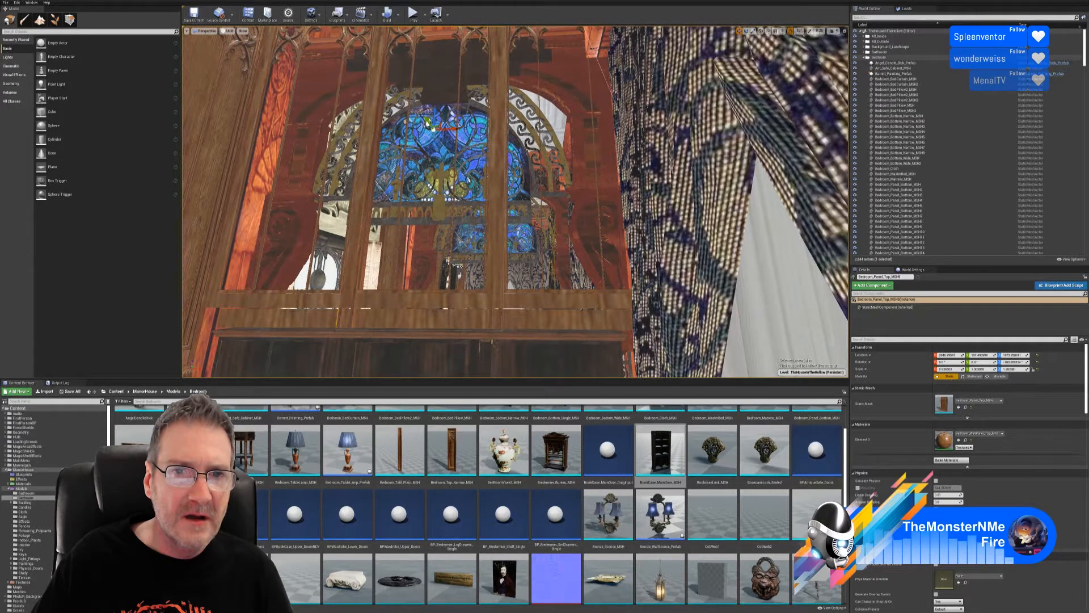
{"action": "right_click_drag", "start_coordinate": [515, 201], "coordinate": [644, 273]}
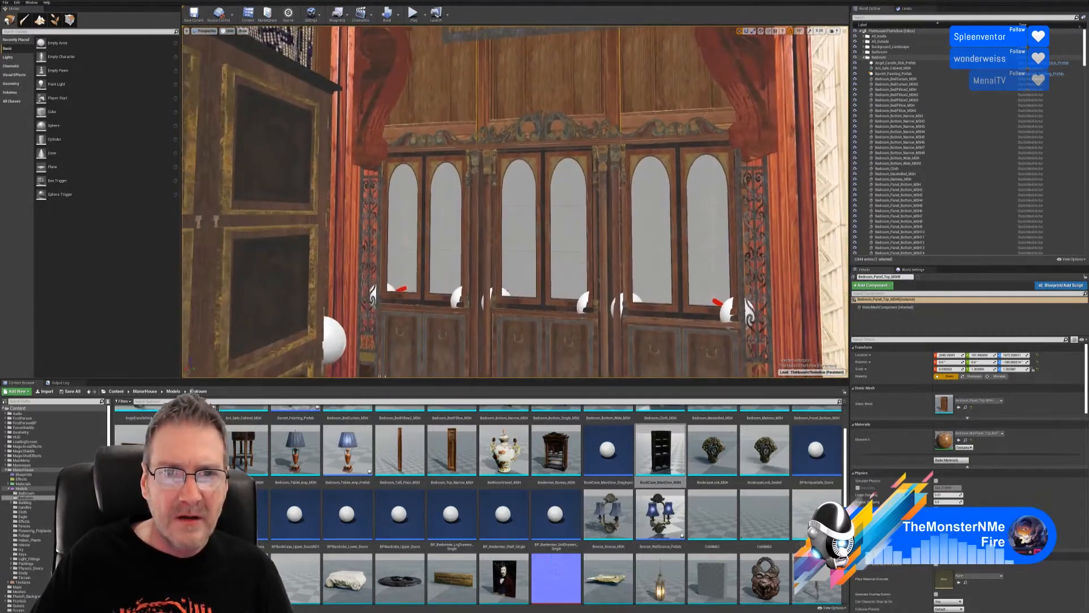
{"action": "right_click_drag", "start_coordinate": [522, 238], "coordinate": [513, 217]}
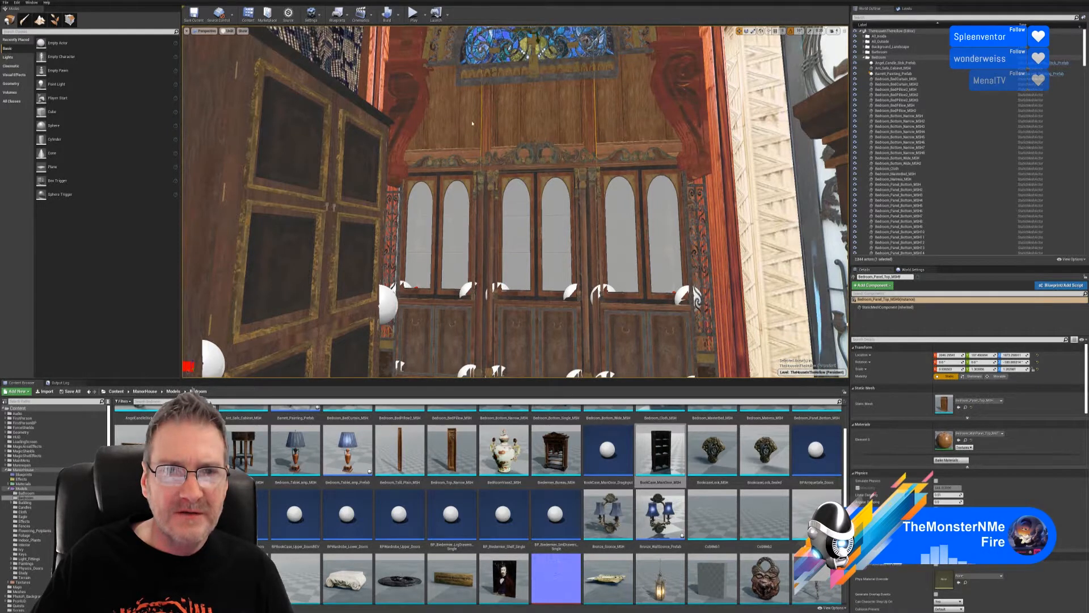
- Select the middle top back panel with one neighbour and nudge them sideways to line up with the other panel
{"action": "left_click", "coordinate": [683, 91], "text": "ctrl"}
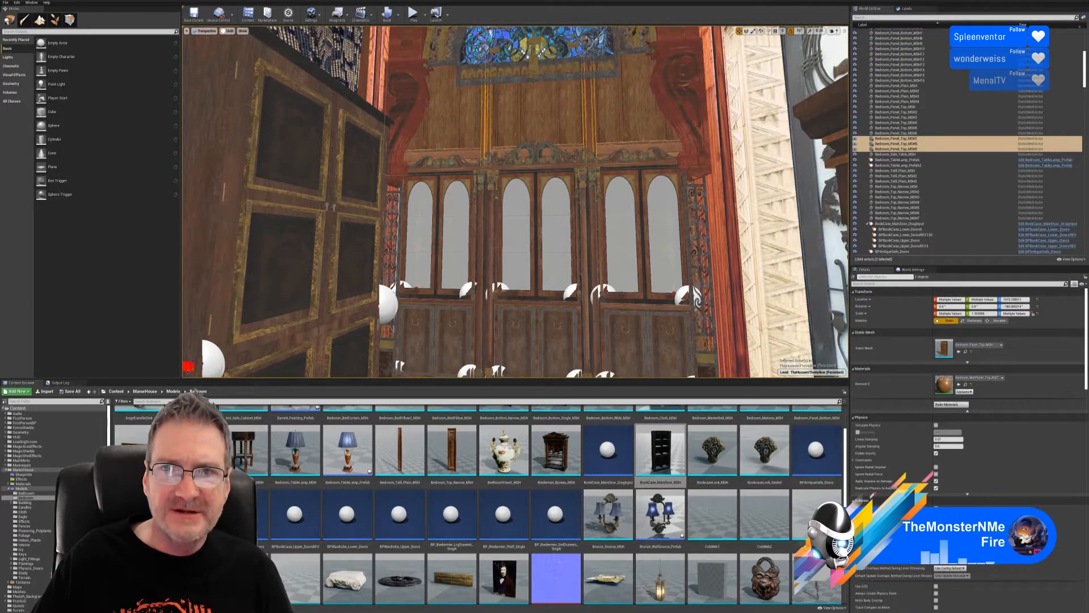
{"action": "key", "text": "f"}
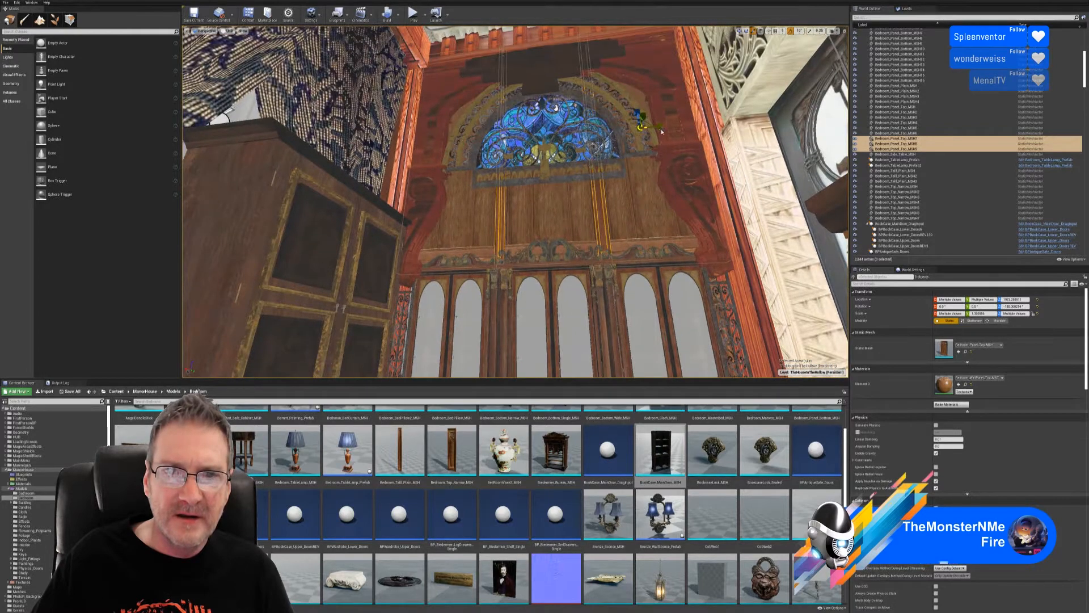
{"action": "left_click", "coordinate": [695, 104]}
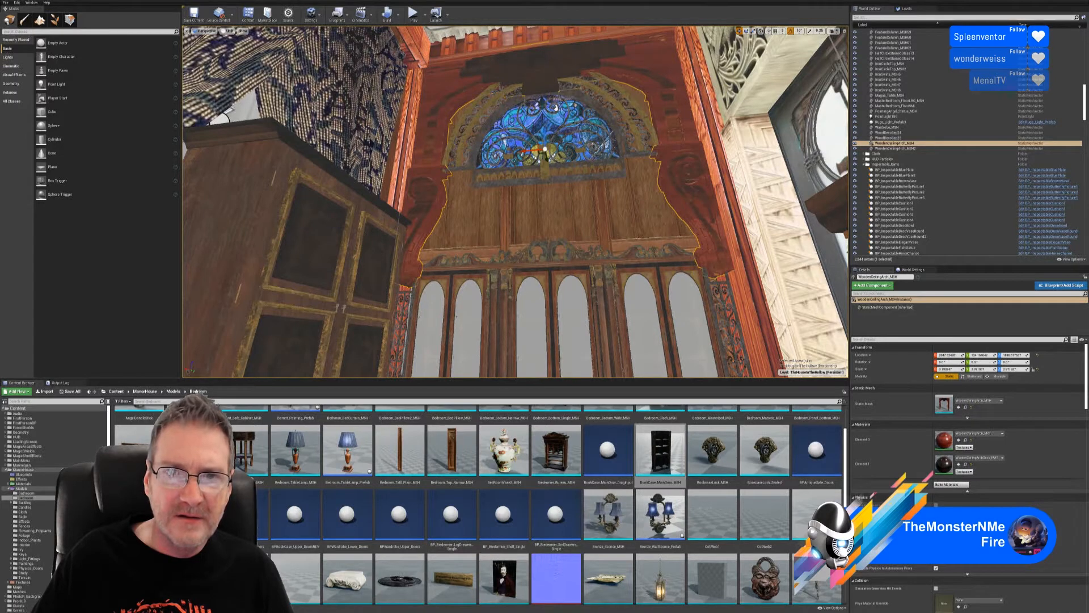
{"action": "key", "text": "ctrl+z"}
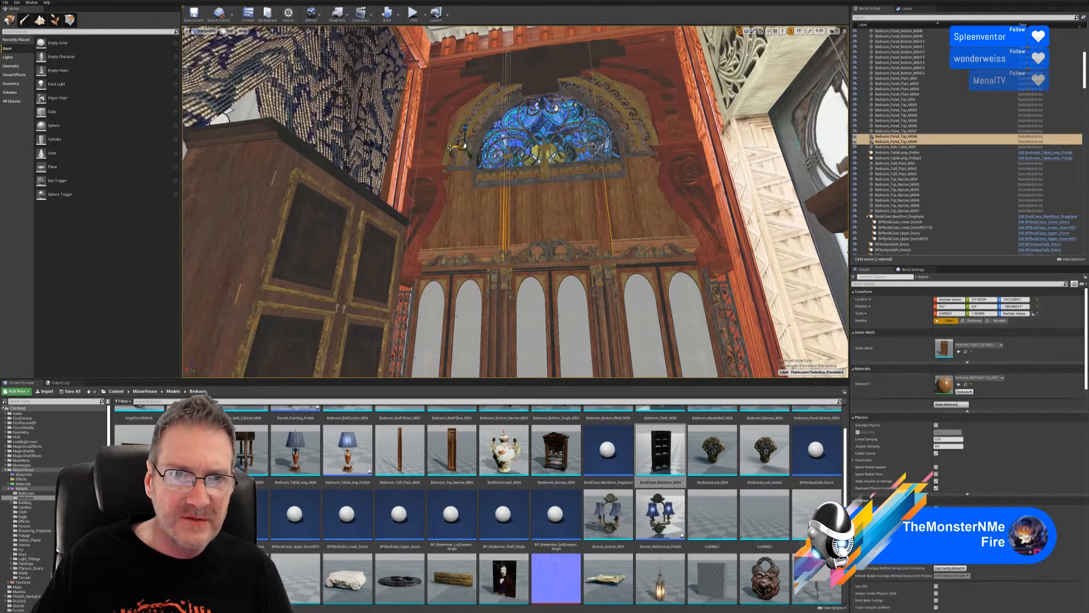
{"action": "left_click_drag", "start_coordinate": [454, 148], "coordinate": [432, 150]}
{"action": "left_click", "coordinate": [439, 149]}
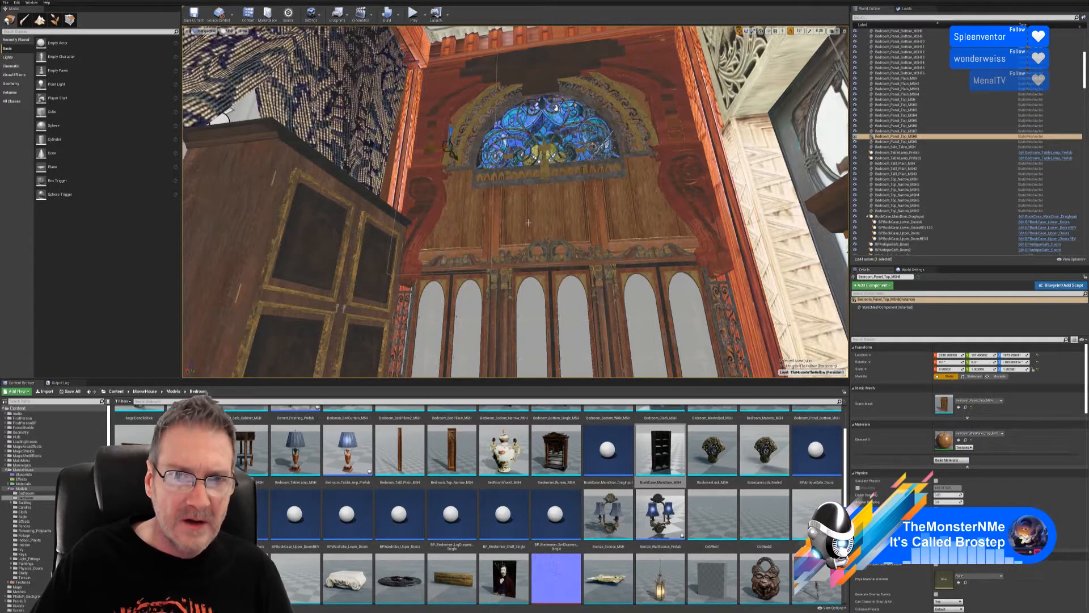
- Select all three top back panels and scale them slightly narrower in width
{"action": "left_click", "coordinate": [662, 185], "text": "ctrl"}
{"action": "right_click_drag", "start_coordinate": [515, 201], "coordinate": [381, 155]}
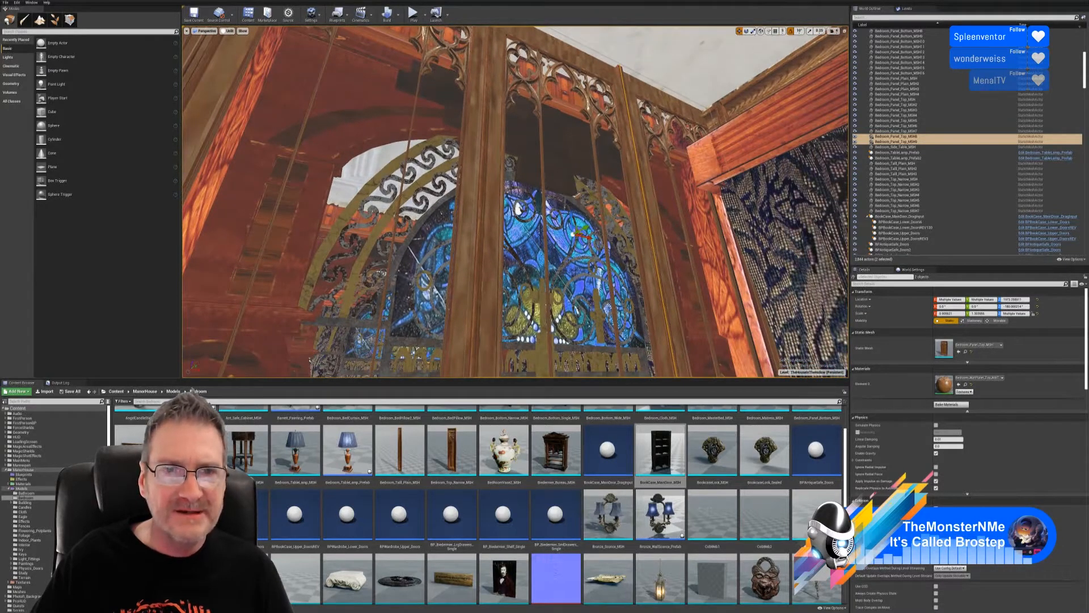
{"action": "right_click_drag", "start_coordinate": [381, 154], "coordinate": [350, 110]}
{"action": "left_click", "coordinate": [539, 244], "text": "ctrl"}
{"action": "right_click_drag", "start_coordinate": [539, 244], "coordinate": [570, 352]}
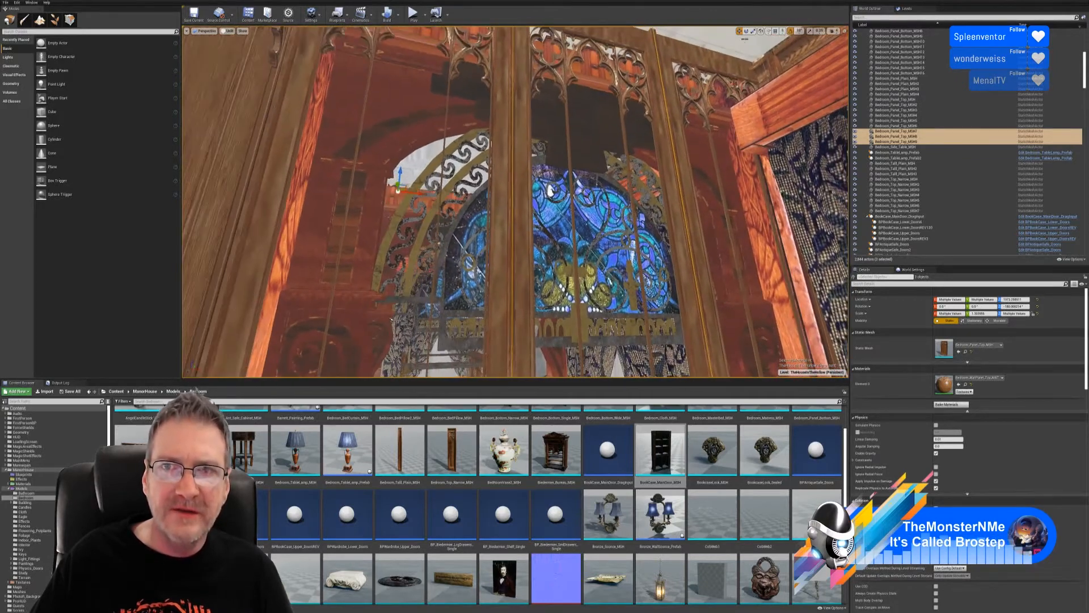
{"action": "left_click", "coordinate": [753, 30]}
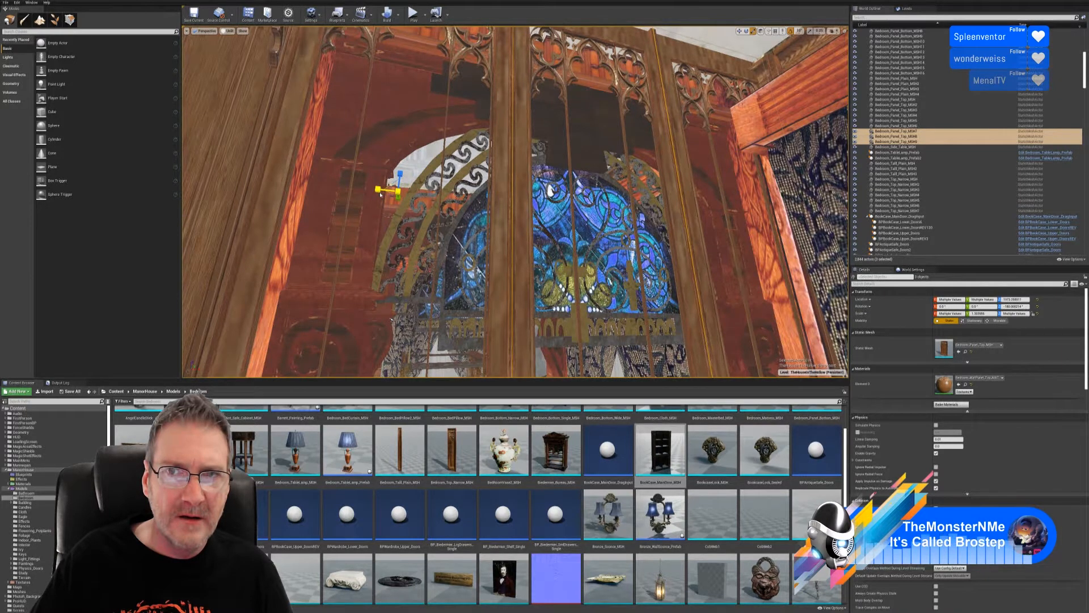
{"action": "left_click_drag", "start_coordinate": [380, 194], "coordinate": [384, 194]}
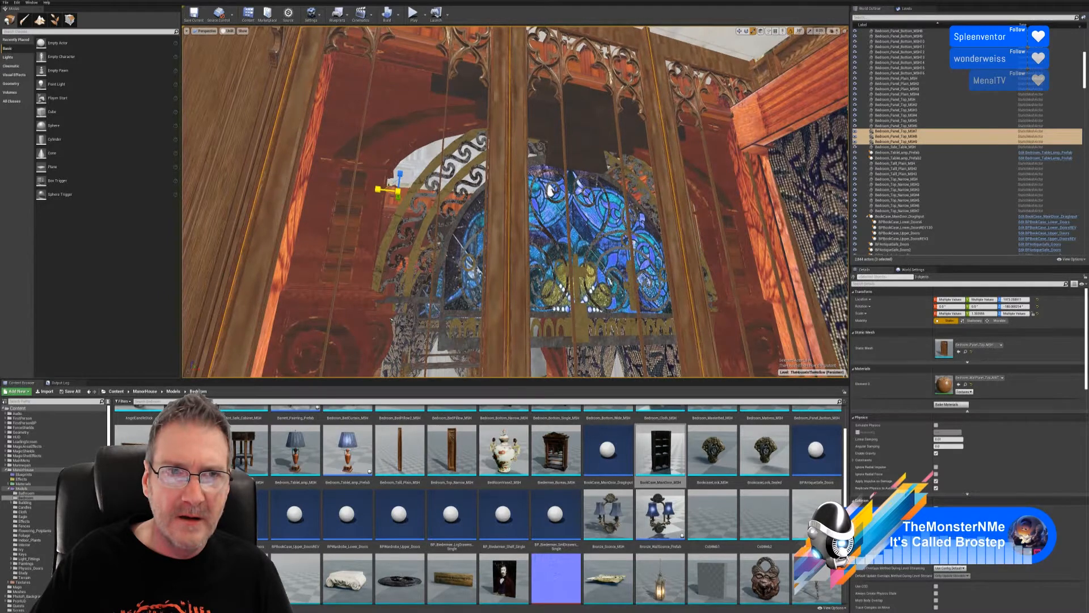
- Reselect all three top back panels, shift them slightly sideways to fit the opening, and clear the selection
{"action": "left_click", "coordinate": [391, 320]}
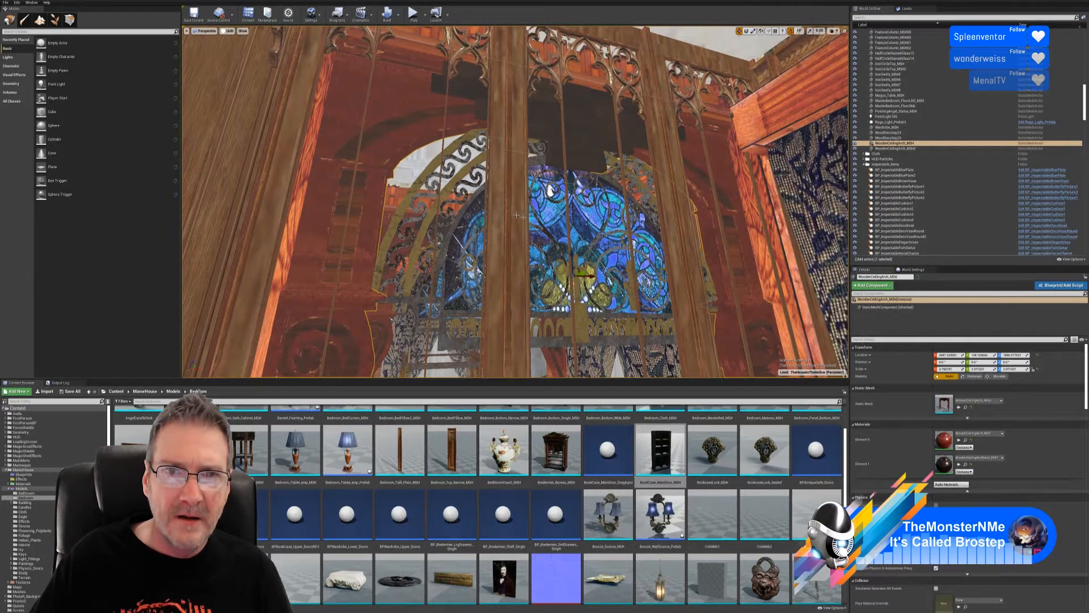
{"action": "right_click_drag", "start_coordinate": [747, 312], "coordinate": [736, 275]}
{"action": "right_click_drag", "start_coordinate": [529, 192], "coordinate": [544, 247]}
{"action": "left_click", "coordinate": [502, 69]}
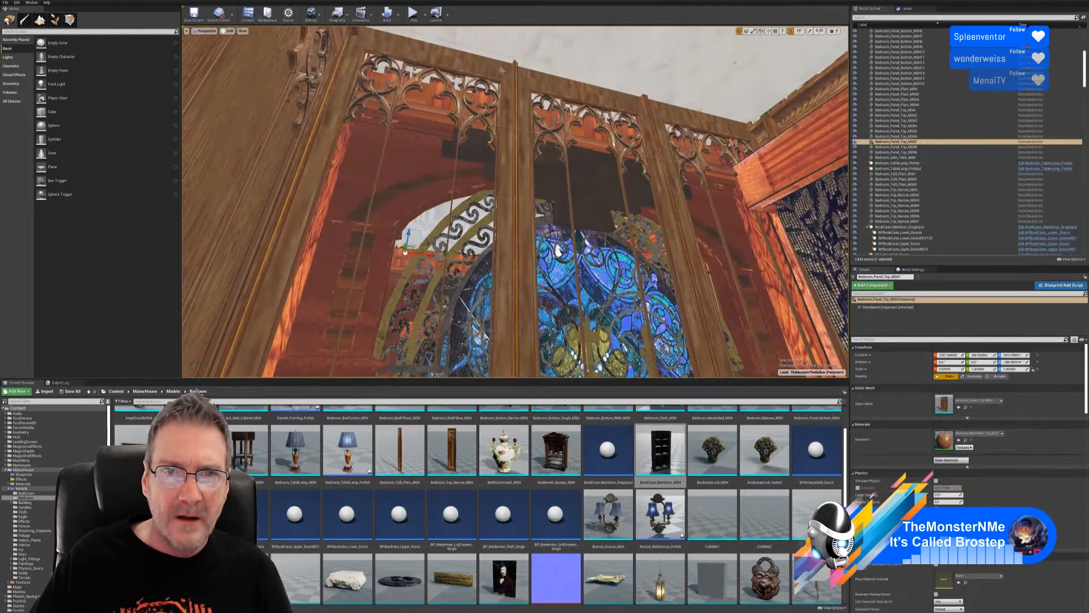
{"action": "left_click", "coordinate": [576, 89], "text": "ctrl"}
{"action": "left_click", "coordinate": [673, 256], "text": "ctrl"}
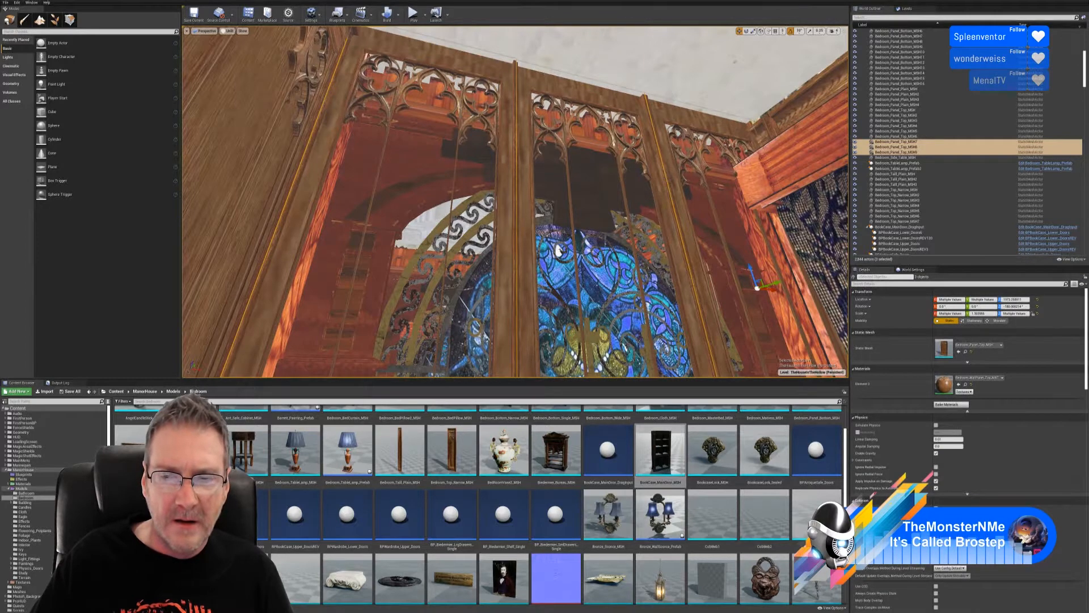
{"action": "right_click_drag", "start_coordinate": [779, 290], "coordinate": [793, 323]}
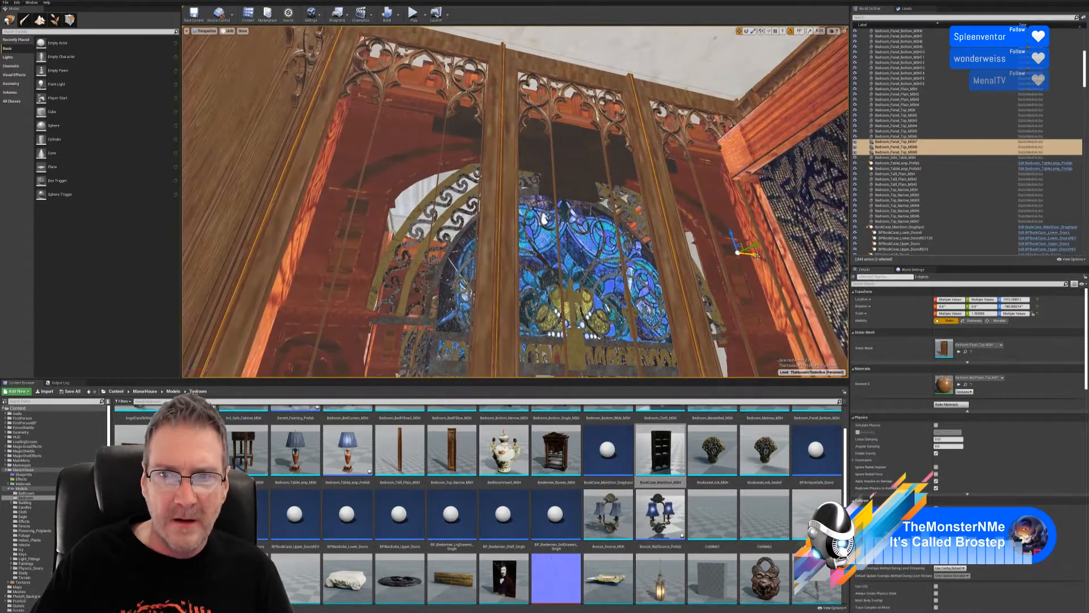
{"action": "left_click_drag", "start_coordinate": [757, 256], "coordinate": [757, 257]}
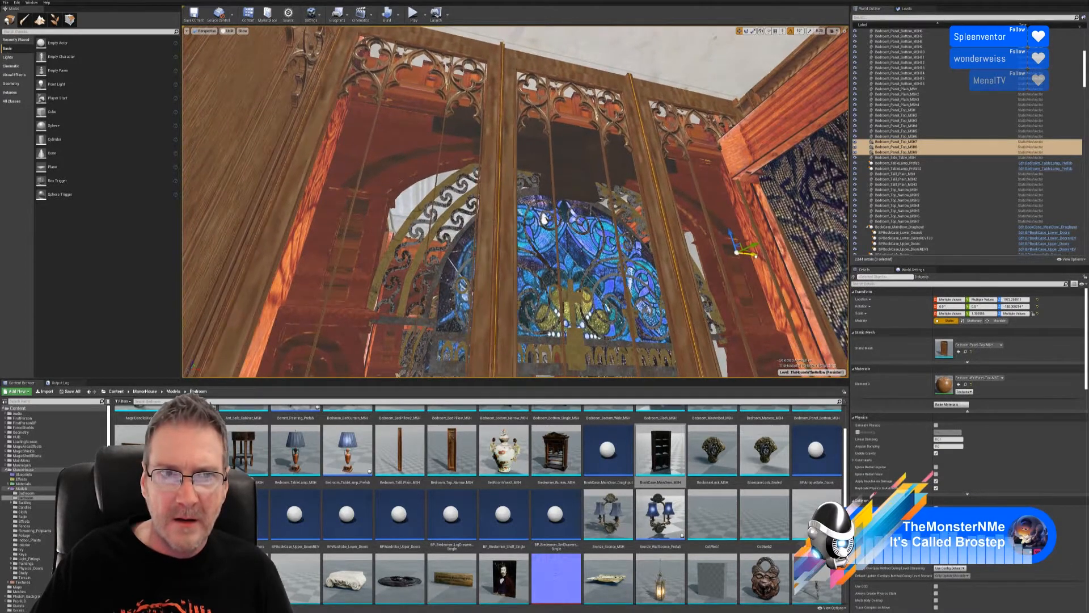
{"action": "right_click_drag", "start_coordinate": [757, 257], "coordinate": [722, 318]}
{"action": "key", "text": "Escape"}
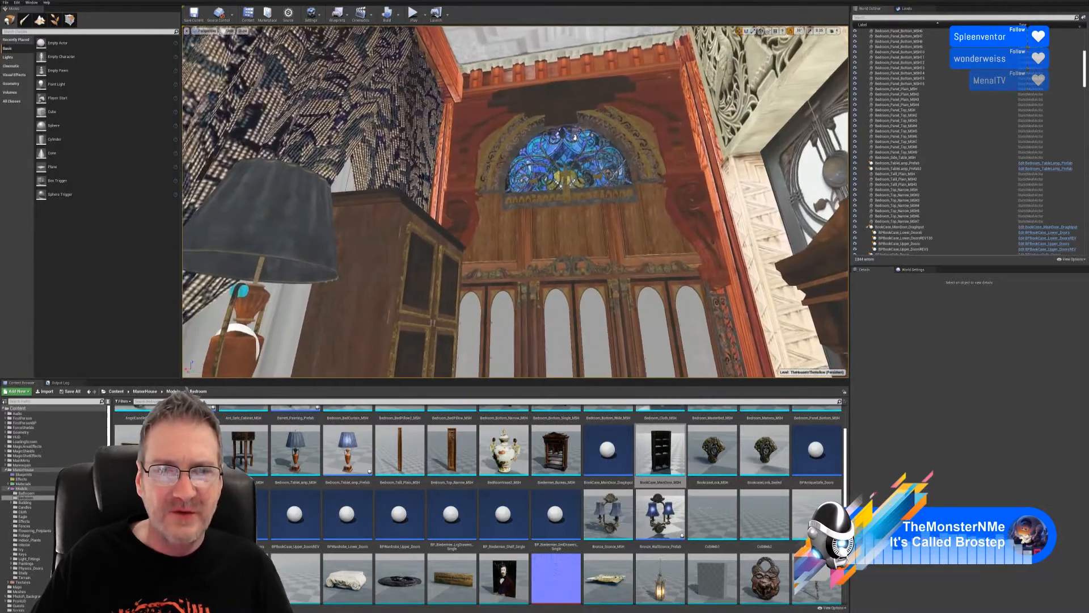
- Duplicate the three top back panels behind the bookcase and rotate the copies to face the space behind it
{"action": "mouse_move", "coordinate": [319, 218]}
{"action": "right_mouse_down"}
{"action": "mouse_move", "coordinate": [358, 215]}
{"action": "mouse_move", "coordinate": [320, 217]}
{"action": "right_mouse_up"}
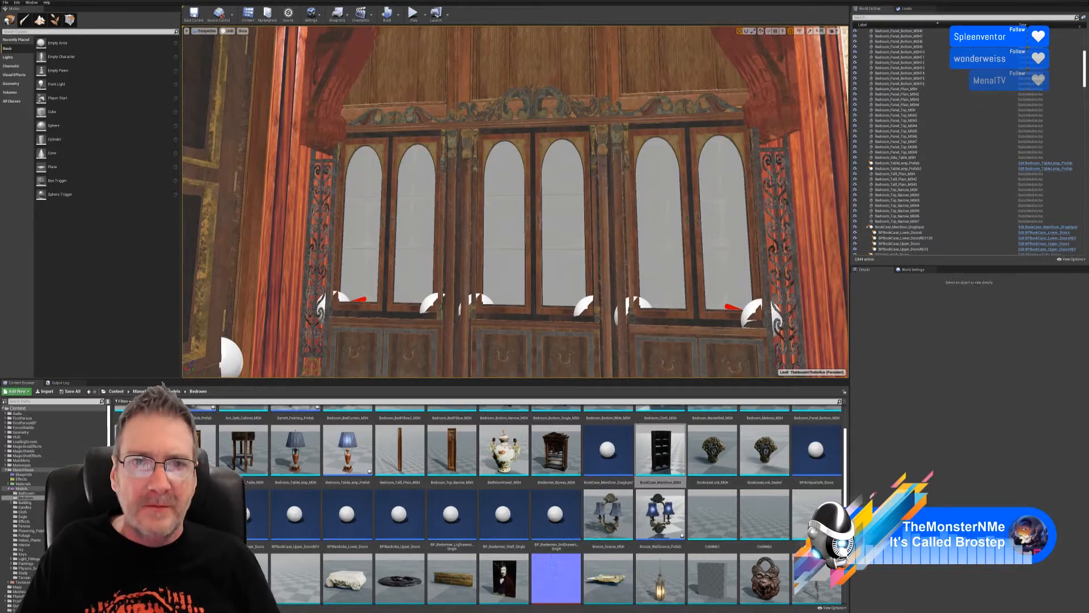
{"action": "right_click_drag", "start_coordinate": [516, 201], "coordinate": [580, 281]}
{"action": "key", "text": "w"}
{"action": "key", "text": "s"}
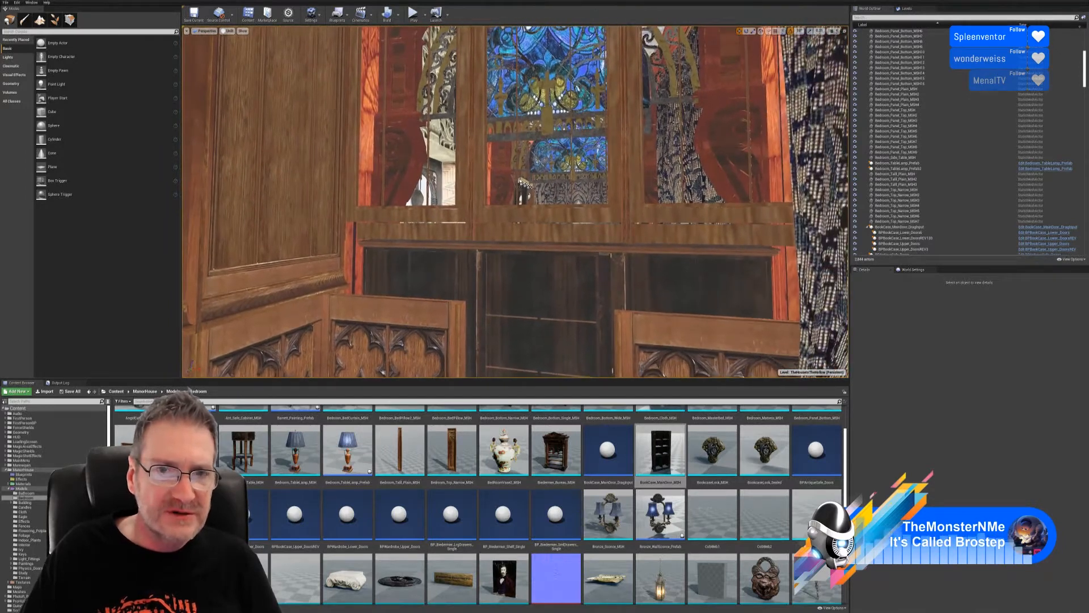
{"action": "left_click", "coordinate": [461, 215]}
{"action": "left_click", "coordinate": [651, 229], "text": "ctrl"}
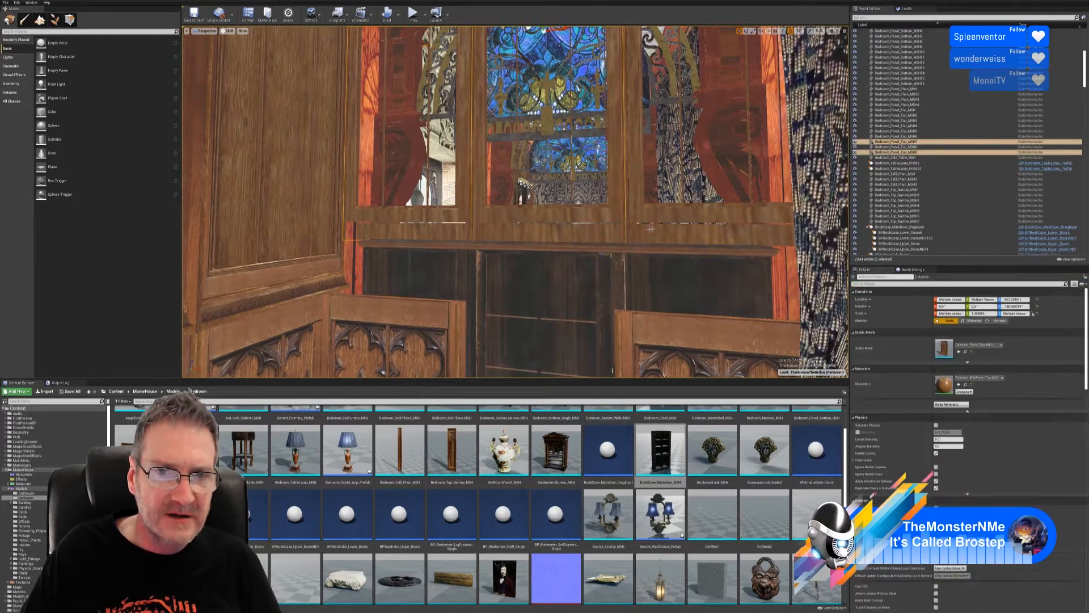
{"action": "left_click", "coordinate": [667, 215], "text": "ctrl"}
{"action": "mouse_move", "coordinate": [654, 234]}
{"action": "right_mouse_down"}
{"action": "mouse_move", "coordinate": [631, 227]}
{"action": "mouse_move", "coordinate": [646, 228]}
{"action": "right_mouse_up"}
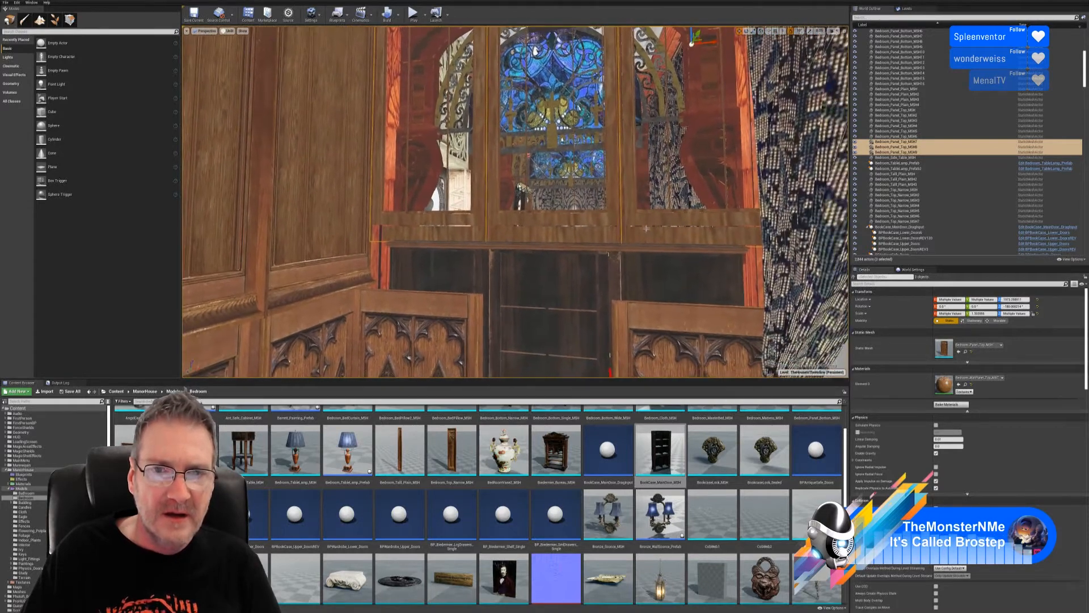
{"action": "right_click", "coordinate": [651, 224]}
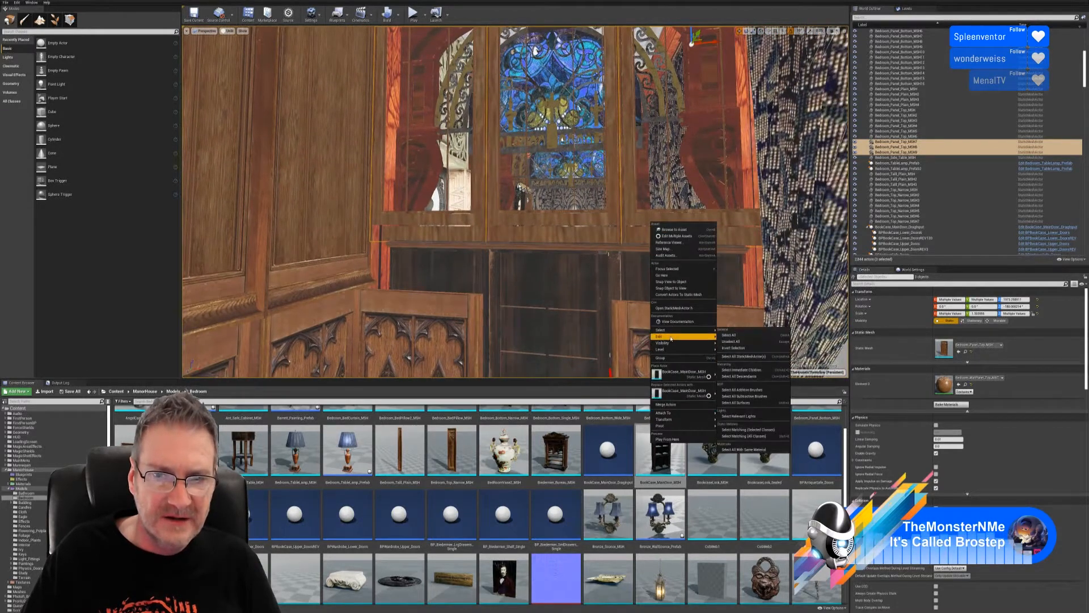
{"action": "mouse_move", "coordinate": [681, 337]}
{"action": "left_click", "coordinate": [746, 366]}
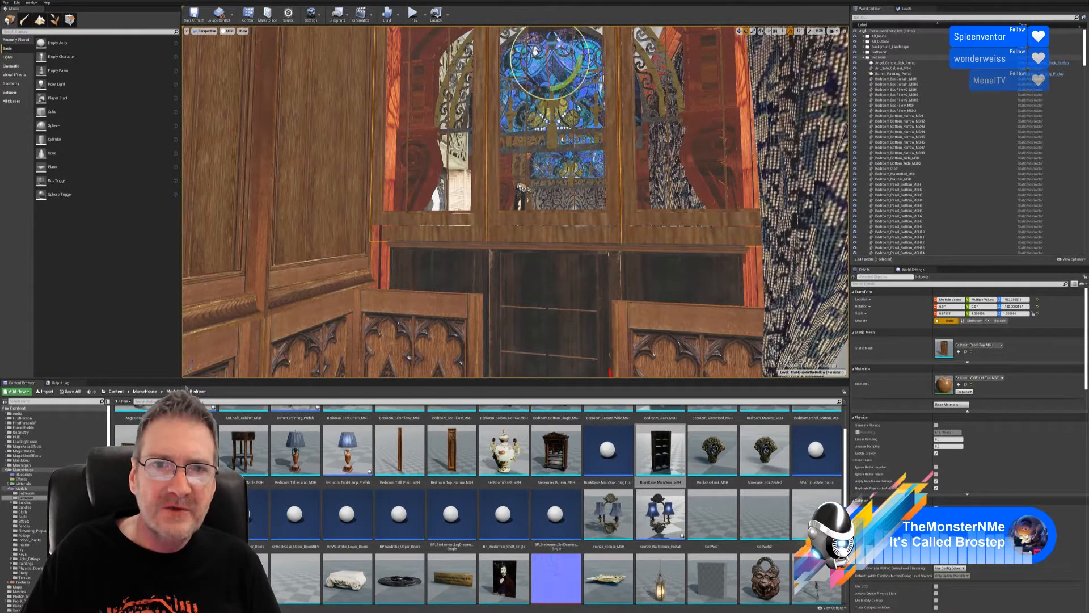
{"action": "left_click_drag", "start_coordinate": [555, 51], "coordinate": [584, 56]}
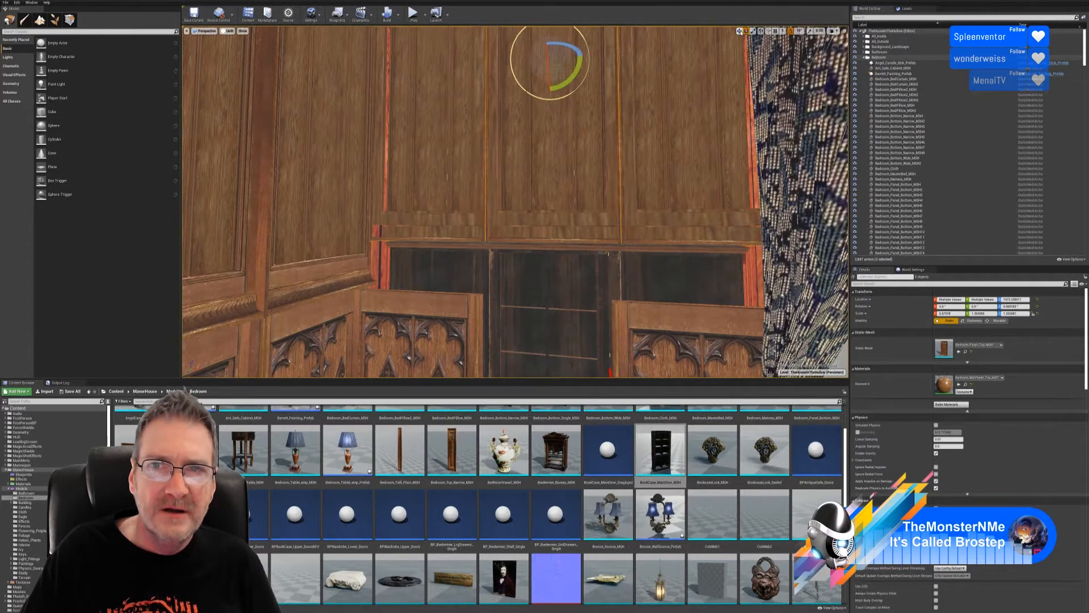
- Move the rotated panel copies up towards the ceiling and stretch their height to cover the wall
{"action": "right_click_drag", "start_coordinate": [688, 203], "coordinate": [715, 199]}
{"action": "mouse_move", "coordinate": [672, 143]}
{"action": "right_mouse_down"}
{"action": "mouse_move", "coordinate": [716, 170]}
{"action": "mouse_move", "coordinate": [761, 253]}
{"action": "mouse_move", "coordinate": [690, 176]}
{"action": "mouse_move", "coordinate": [686, 190]}
{"action": "mouse_move", "coordinate": [680, 129]}
{"action": "right_mouse_up"}
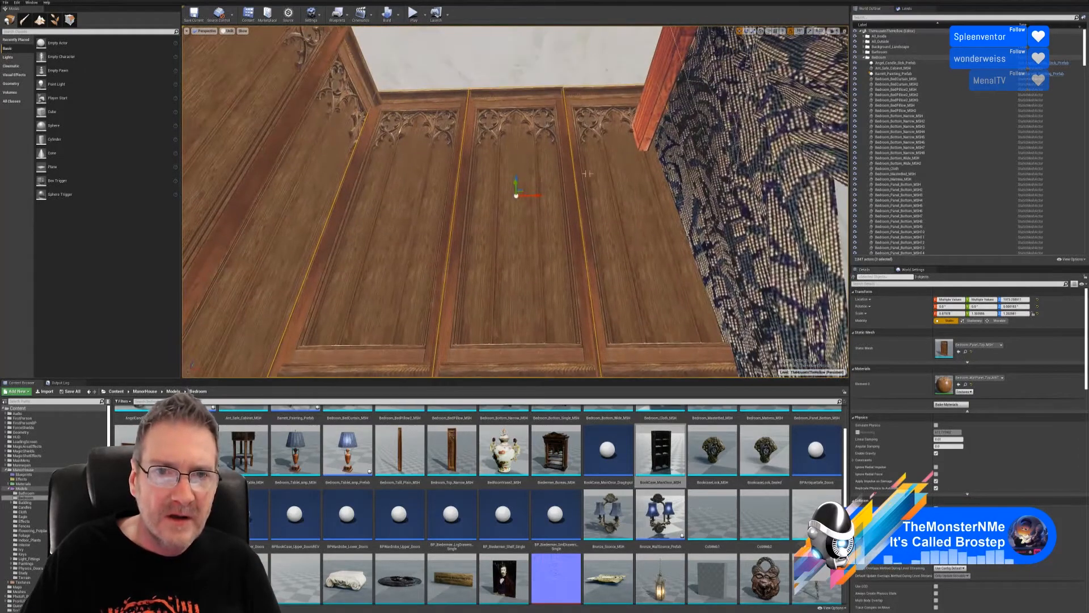
{"action": "right_click_drag", "start_coordinate": [588, 174], "coordinate": [617, 178]}
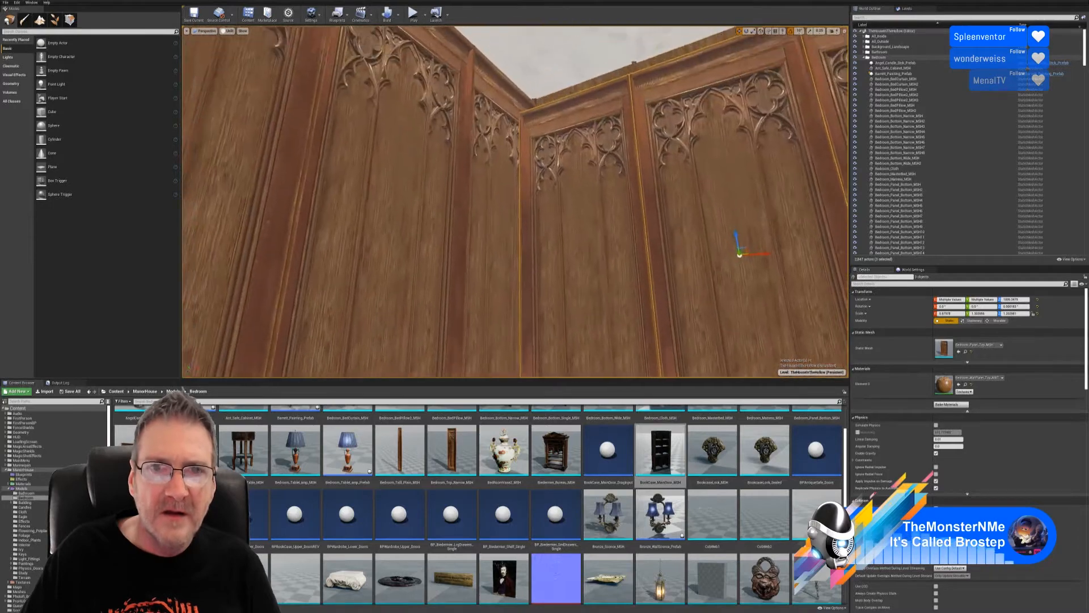
{"action": "right_click_drag", "start_coordinate": [617, 178], "coordinate": [707, 223]}
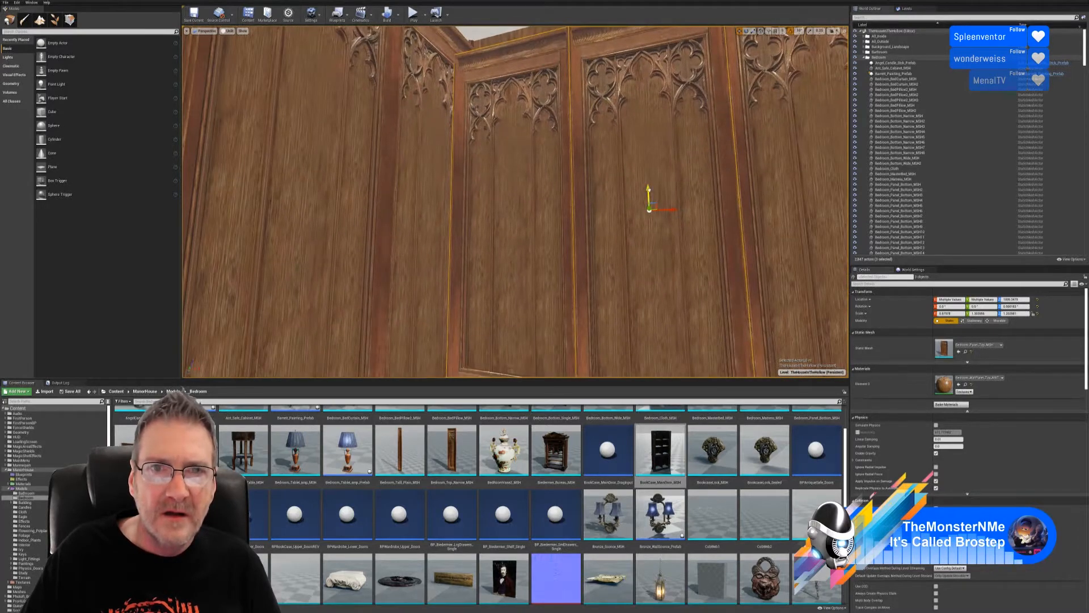
{"action": "right_click_drag", "start_coordinate": [657, 186], "coordinate": [704, 202]}
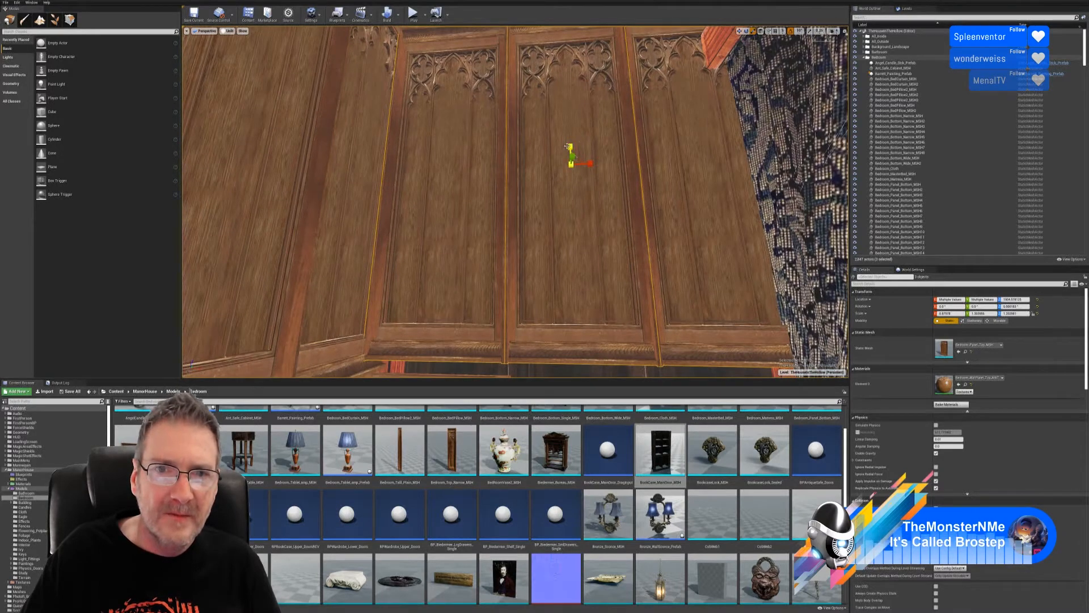
{"action": "left_click_drag", "start_coordinate": [570, 147], "coordinate": [569, 126]}
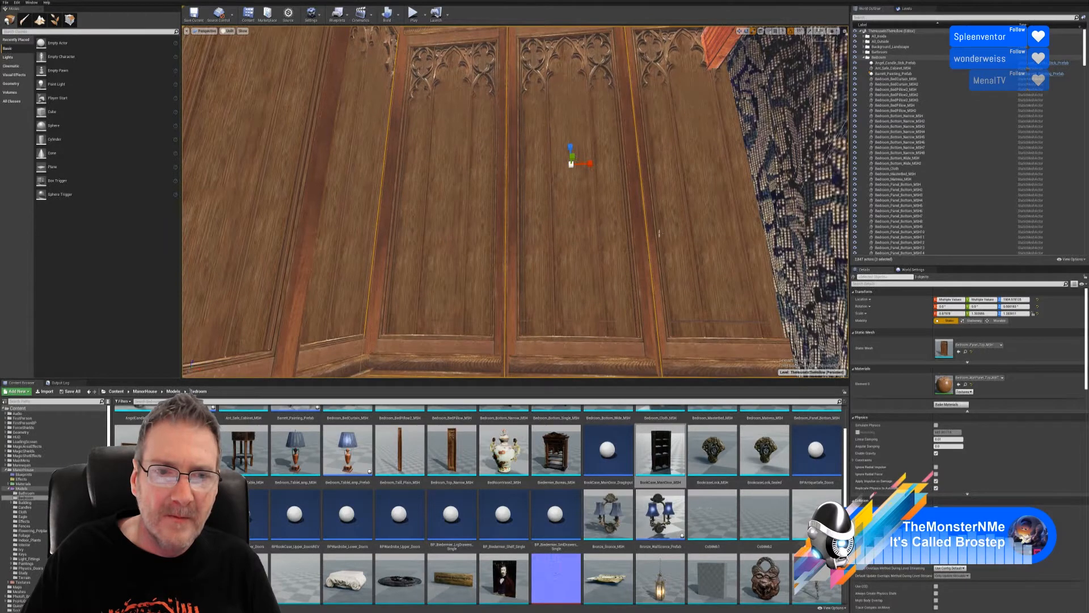
{"action": "right_click_drag", "start_coordinate": [660, 234], "coordinate": [722, 180]}
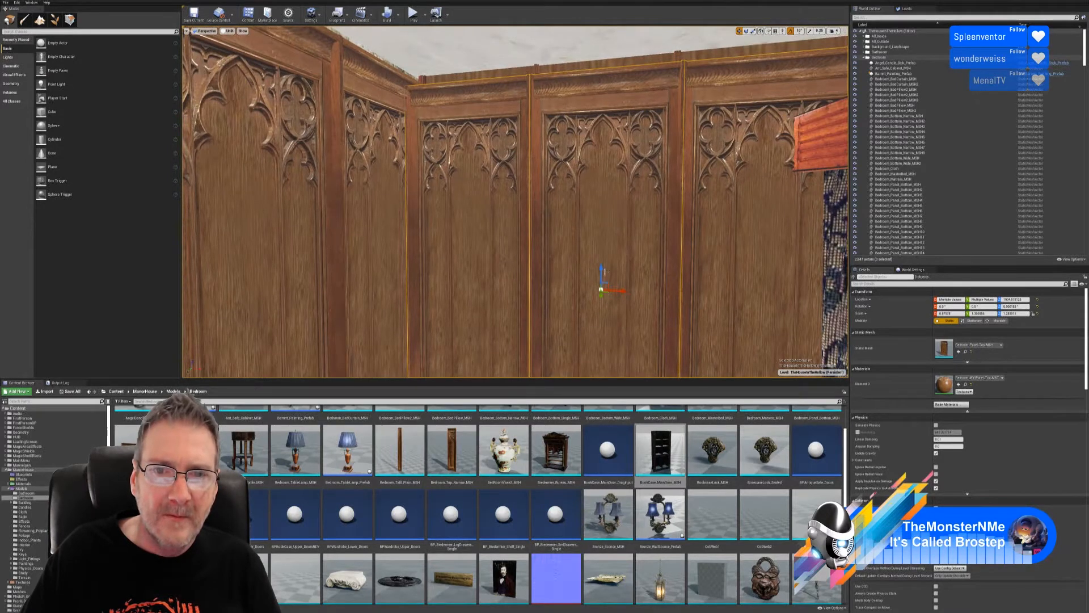
{"action": "left_click_drag", "start_coordinate": [603, 273], "coordinate": [614, 265]}
- Fine-tune the three panel copies' height and lower them slightly to meet the bottom panels
{"action": "right_click_drag", "start_coordinate": [629, 314], "coordinate": [631, 397]}
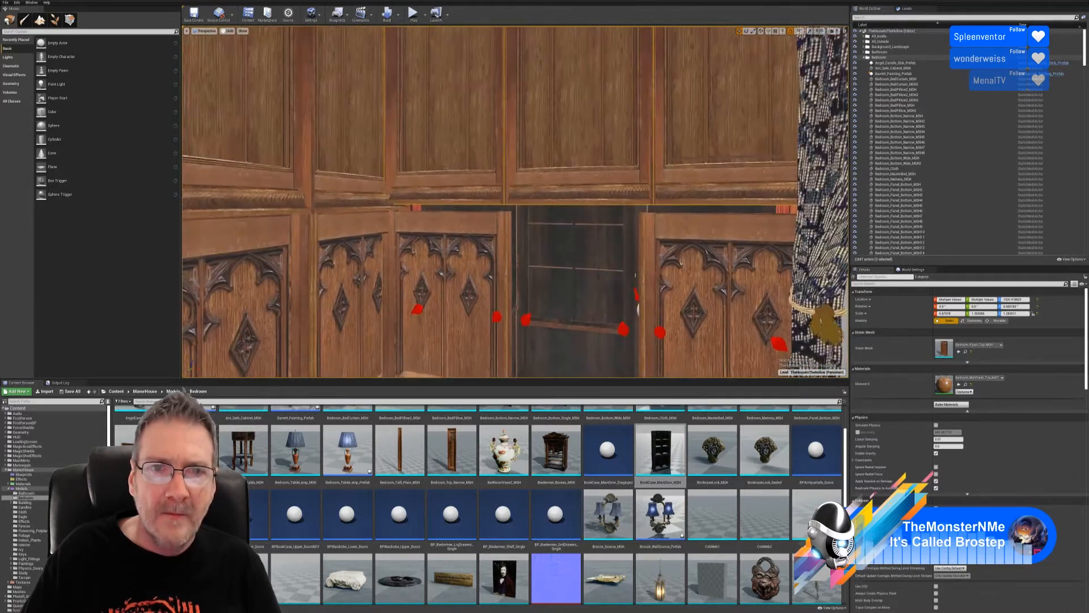
{"action": "left_click", "coordinate": [753, 32]}
{"action": "right_click_drag", "start_coordinate": [626, 111], "coordinate": [626, 55]}
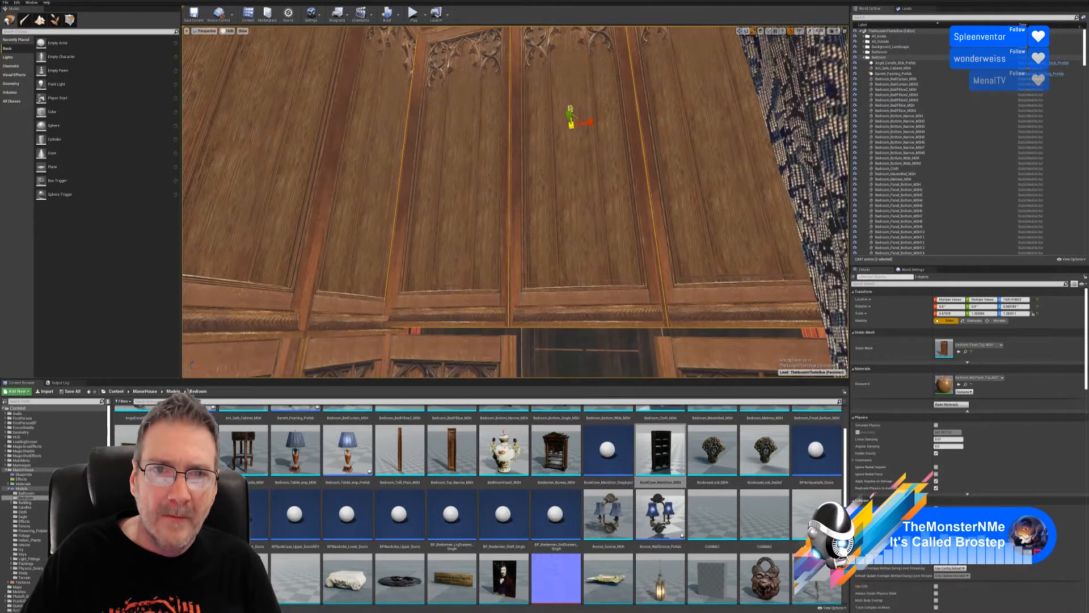
{"action": "left_click_drag", "start_coordinate": [572, 110], "coordinate": [572, 106]}
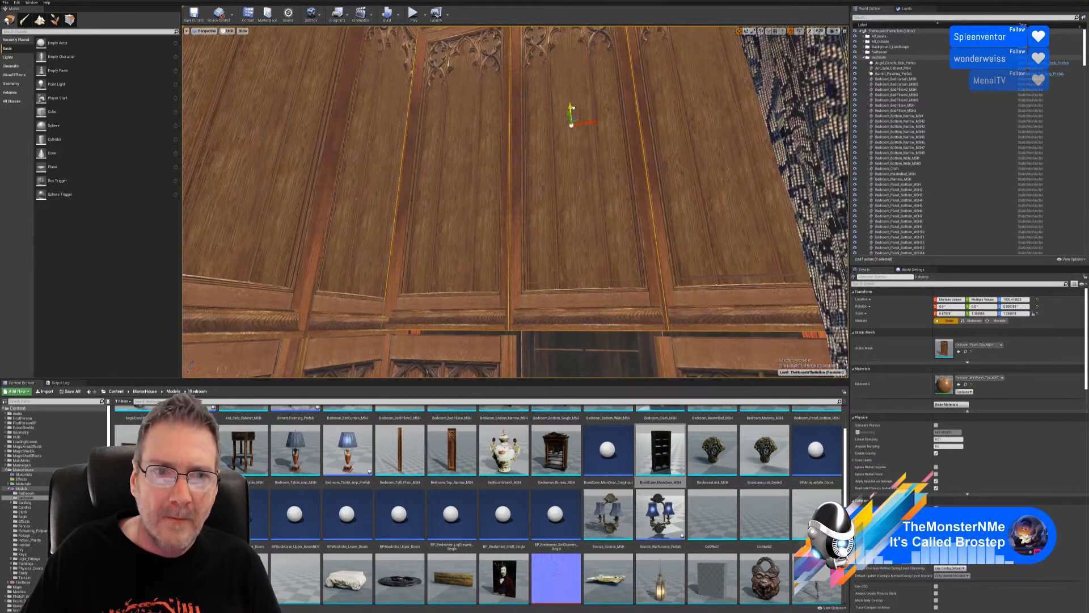
{"action": "left_click_drag", "start_coordinate": [572, 108], "coordinate": [572, 114]}
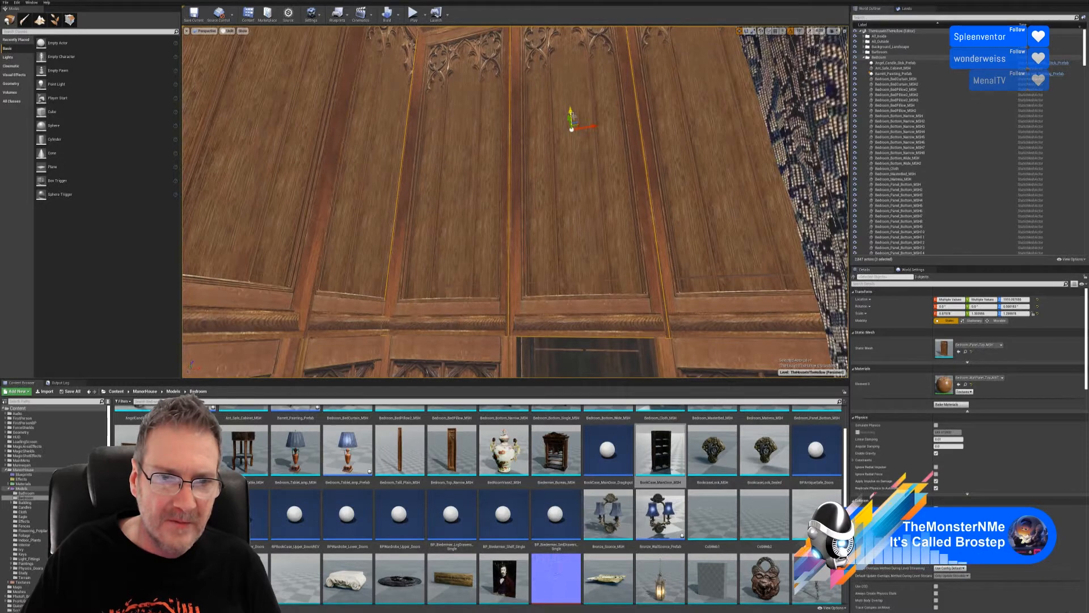
{"action": "right_click_drag", "start_coordinate": [572, 130], "coordinate": [545, 88]}
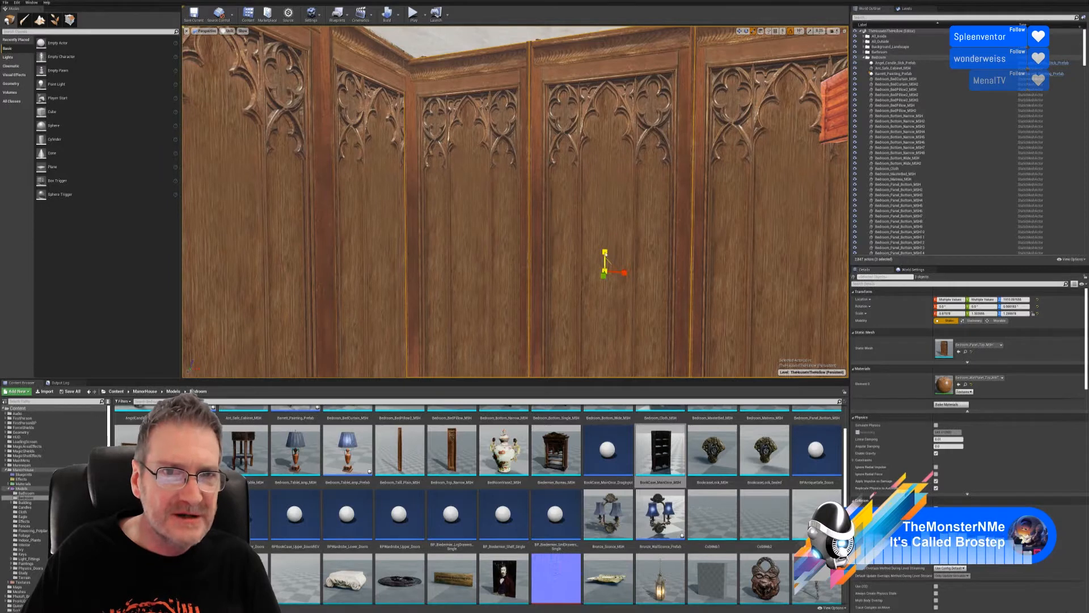
- Reselect the three rotated top panels, nudge them vertically to align with the adjoining panels, and clear the selection
{"action": "left_click", "coordinate": [638, 195]}
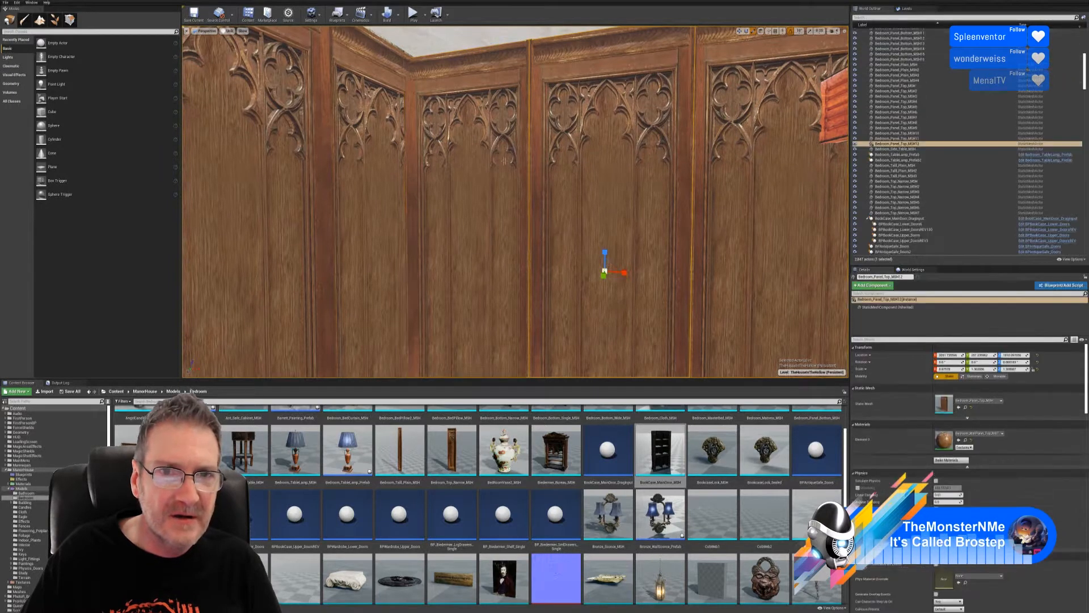
{"action": "left_click", "coordinate": [519, 175]}
{"action": "left_click", "coordinate": [646, 209], "text": "ctrl"}
{"action": "left_click", "coordinate": [732, 201], "text": "ctrl"}
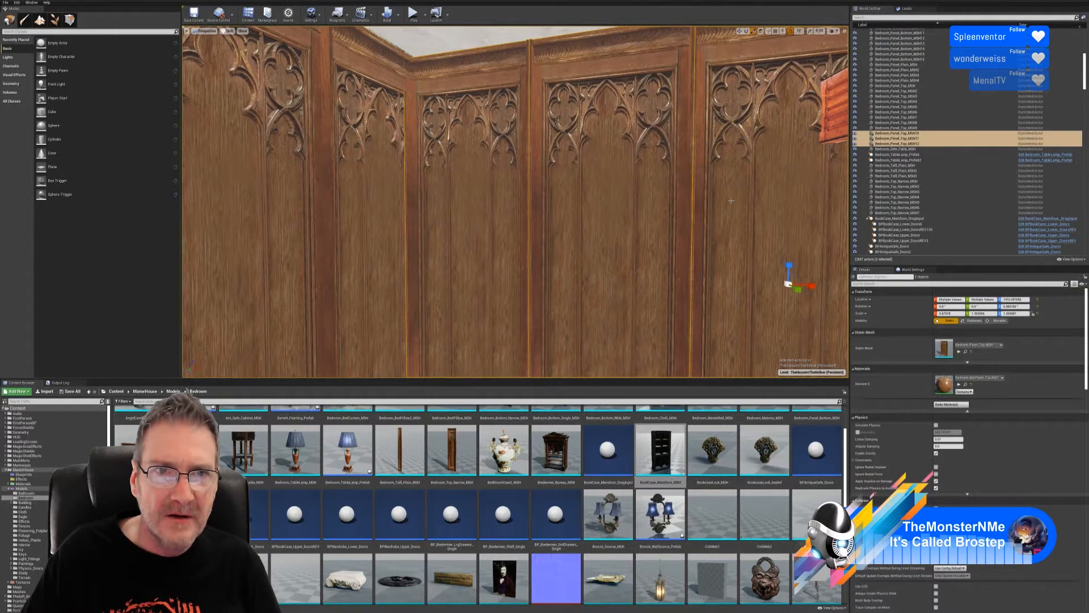
{"action": "right_click_drag", "start_coordinate": [624, 201], "coordinate": [646, 244]}
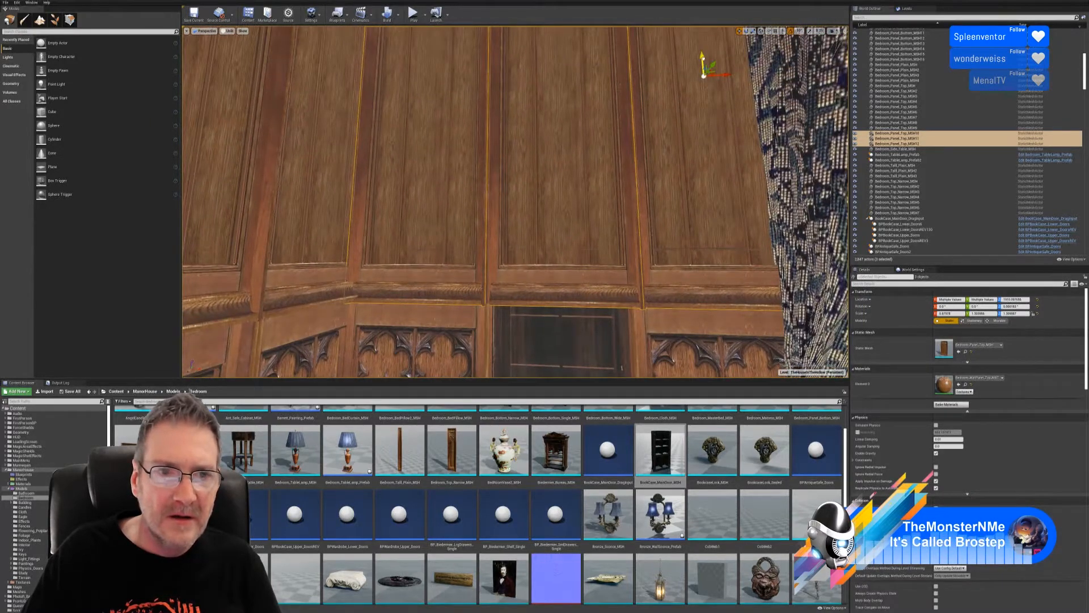
{"action": "left_click_drag", "start_coordinate": [704, 59], "coordinate": [710, 55]}
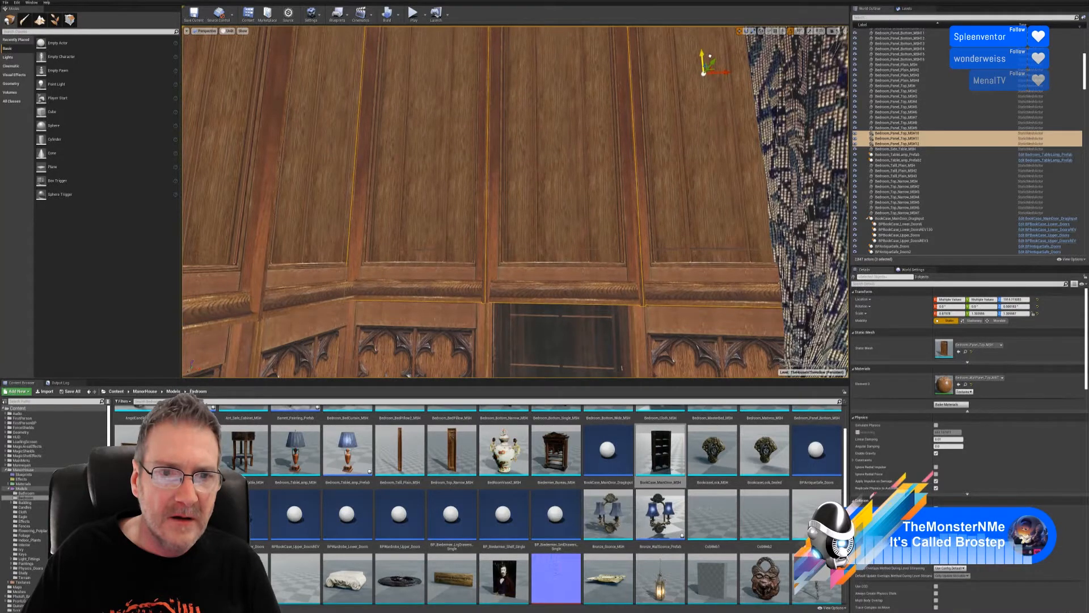
{"action": "right_click_drag", "start_coordinate": [624, 239], "coordinate": [611, 136]}
{"action": "key", "text": "Escape"}
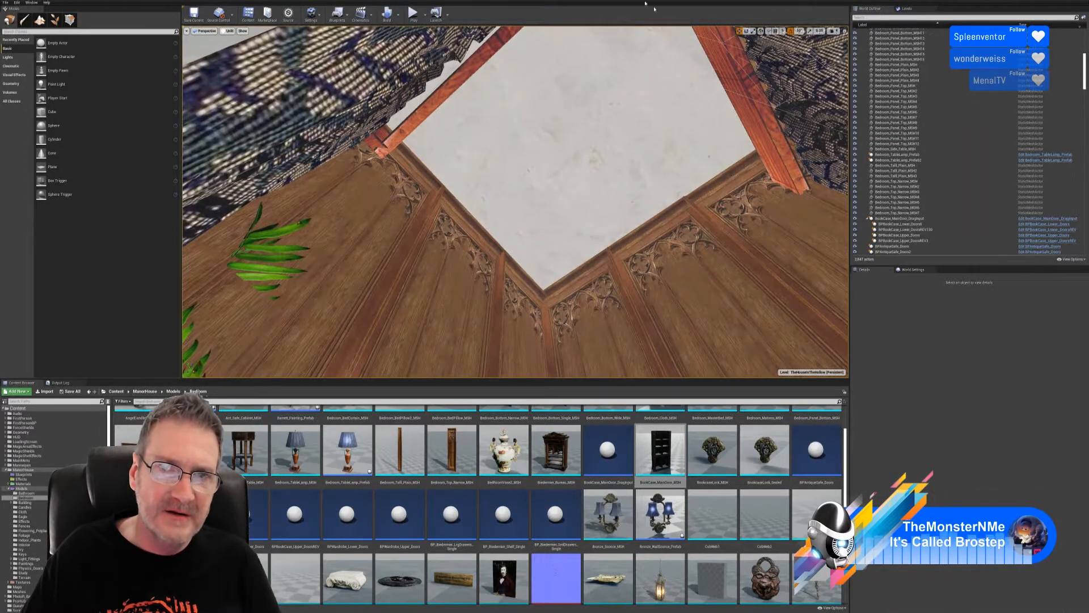
- Inspect the panelled space behind the bookcase from ceiling to floor and save the changes
{"action": "mouse_move", "coordinate": [635, 185]}
{"action": "right_mouse_down"}
{"action": "mouse_move", "coordinate": [618, 193]}
{"action": "mouse_move", "coordinate": [613, 221]}
{"action": "mouse_move", "coordinate": [605, 363]}
{"action": "mouse_move", "coordinate": [590, 349]}
{"action": "mouse_move", "coordinate": [619, 335]}
{"action": "mouse_move", "coordinate": [618, 319]}
{"action": "mouse_move", "coordinate": [595, 334]}
{"action": "mouse_move", "coordinate": [610, 336]}
{"action": "mouse_move", "coordinate": [601, 309]}
{"action": "mouse_move", "coordinate": [566, 301]}
{"action": "mouse_move", "coordinate": [627, 312]}
{"action": "mouse_move", "coordinate": [631, 162]}
{"action": "mouse_move", "coordinate": [631, 175]}
{"action": "right_mouse_up"}
{"action": "key", "text": "w"}
{"action": "key", "text": "q"}
{"action": "key", "text": "w"}
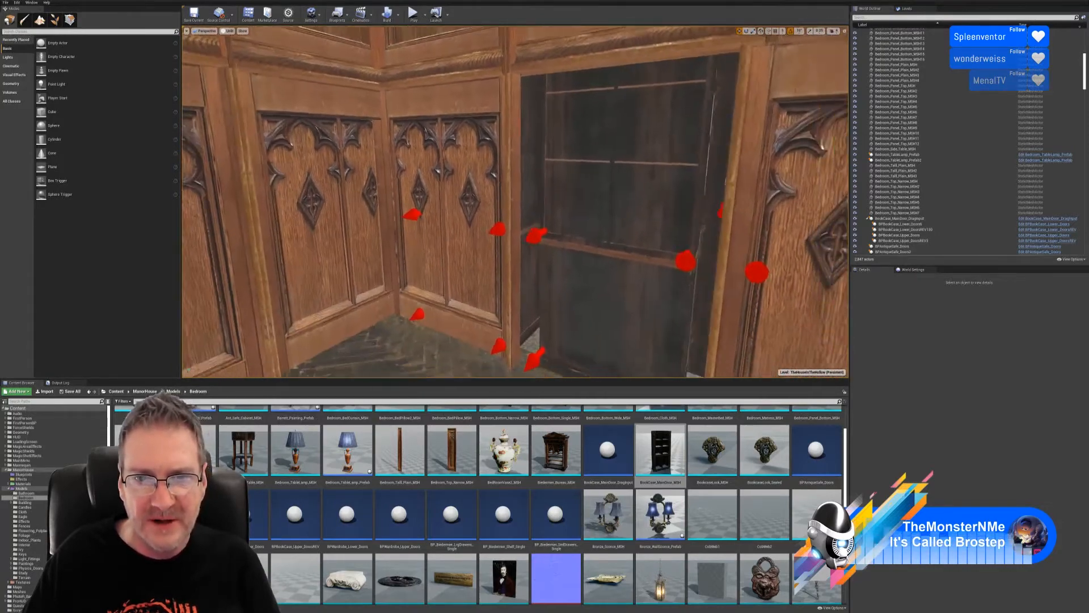
{"action": "key", "text": "w"}
{"action": "key", "text": "a"}
{"action": "key", "text": "w"}
{"action": "key", "text": "w"}
{"action": "key", "text": "s"}
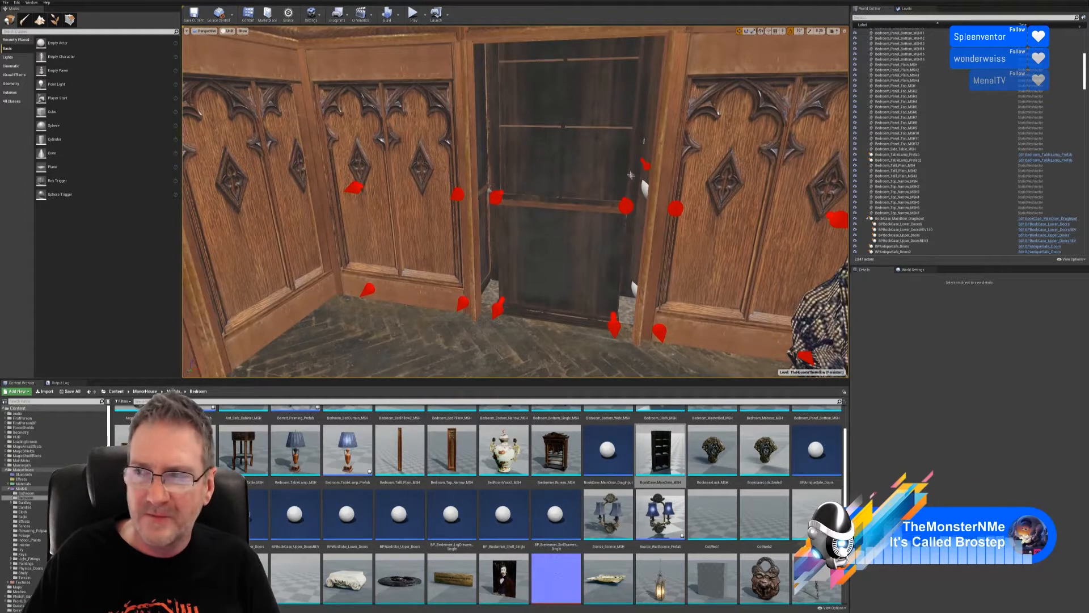
{"action": "left_click", "coordinate": [5, 3]}
{"action": "left_click", "coordinate": [24, 53]}
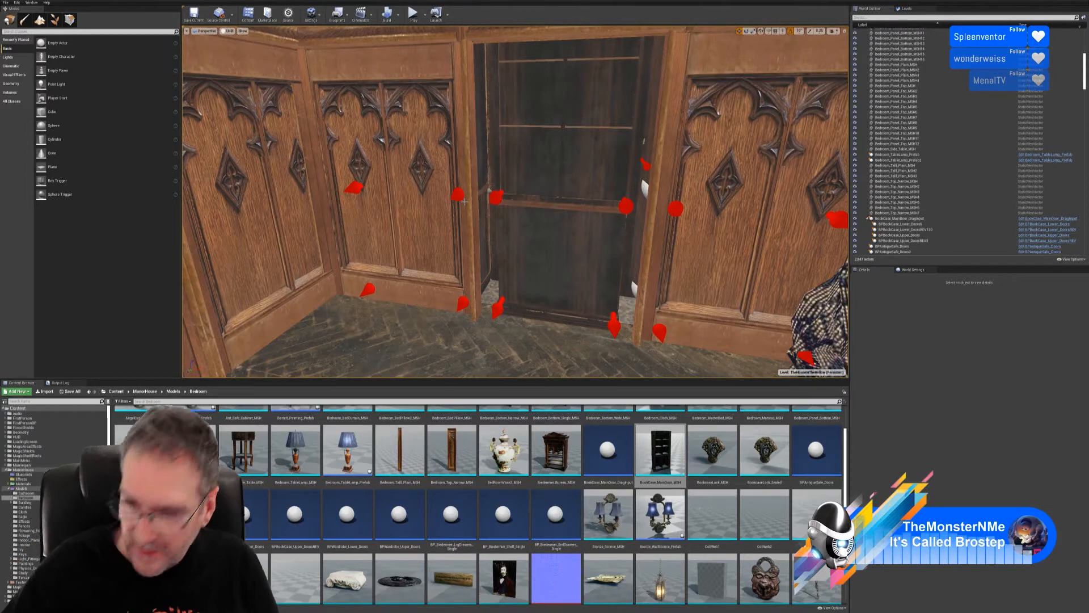
- Place the StoneColumn_MSH asset on the floor beside the opening at the back of the bookcase
{"action": "scroll", "coordinate": [727, 515], "scroll_direction": "down", "scroll_amount": 5}
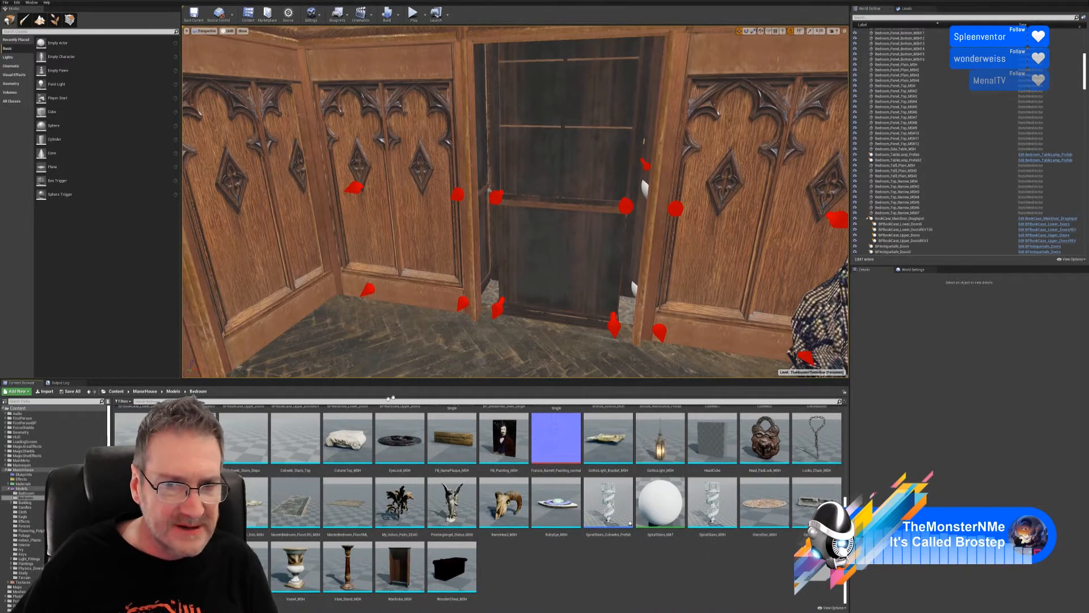
{"action": "left_click_drag", "start_coordinate": [390, 398], "coordinate": [485, 317]}
{"action": "right_click_drag", "start_coordinate": [485, 317], "coordinate": [438, 343]}
{"action": "key", "text": "w"}
{"action": "key", "text": "e"}
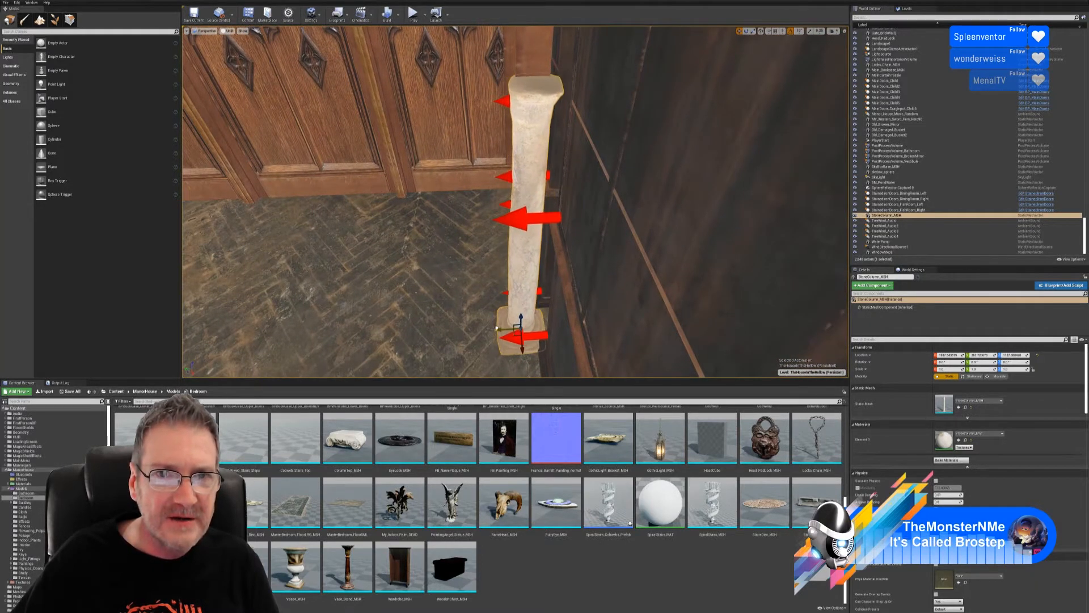
{"action": "right_click_drag", "start_coordinate": [494, 328], "coordinate": [499, 326]}
{"action": "key", "text": "d"}
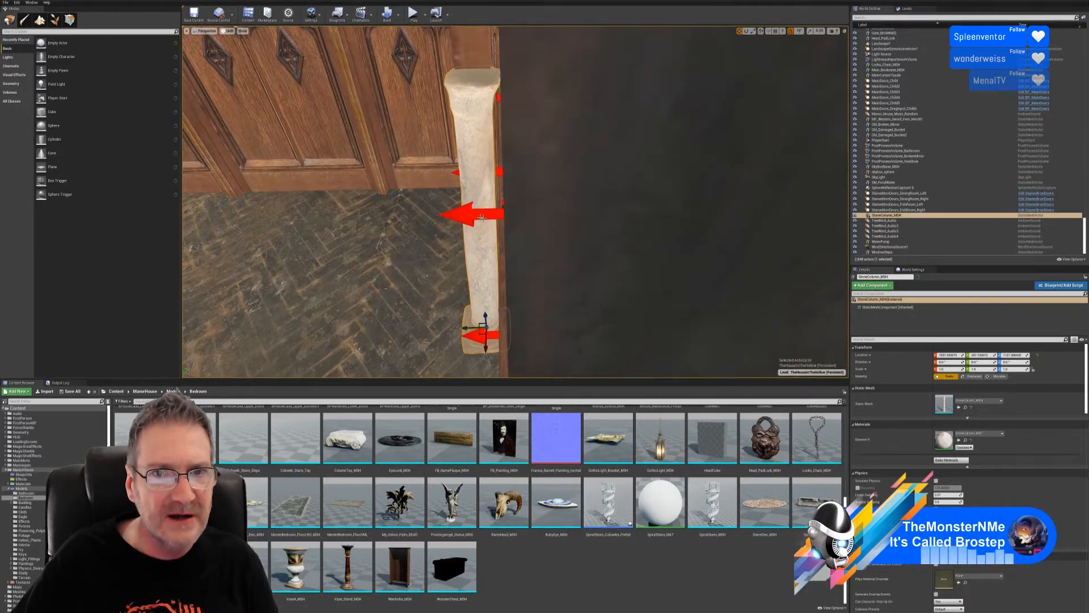
- Examine the stone column's size and position against the bookcase opening and surrounding wall panels
{"action": "right_click_drag", "start_coordinate": [481, 217], "coordinate": [718, 145]}
{"action": "key", "text": "a"}
{"action": "key", "text": "w"}
{"action": "key", "text": "w"}
{"action": "key", "text": "s"}
{"action": "key", "text": "w"}
{"action": "key", "text": "s"}
{"action": "key", "text": "s"}
{"action": "key", "text": "w"}
{"action": "key", "text": "w"}
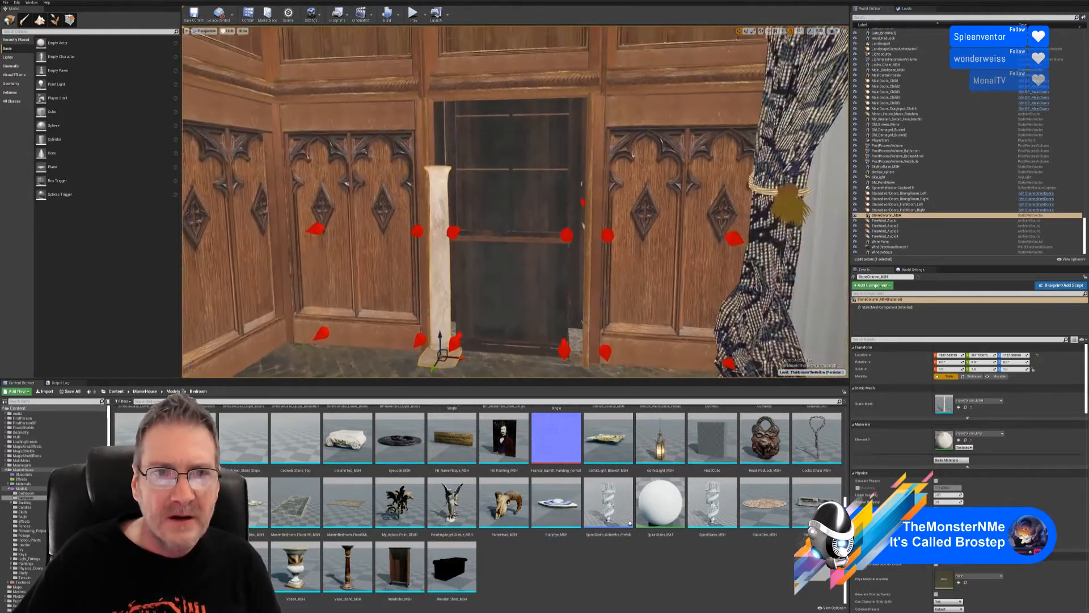
{"action": "right_click_drag", "start_coordinate": [527, 221], "coordinate": [506, 213]}
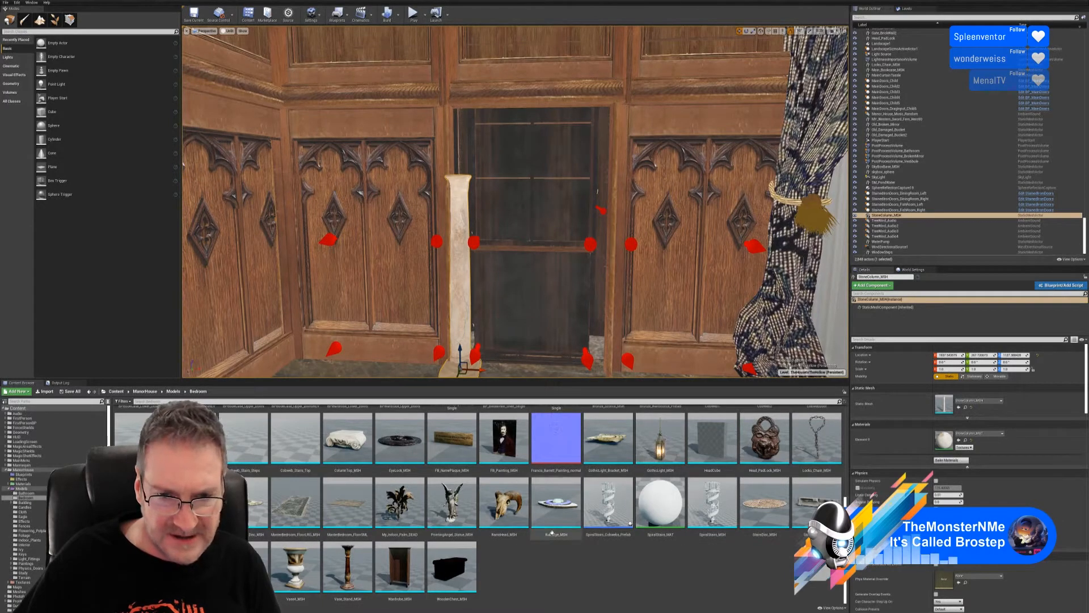
- Add the ColumnTop_MSH asset at the stone column and raise it to the top of the shaft
{"action": "scroll", "coordinate": [552, 532], "scroll_direction": "up", "scroll_amount": 2}
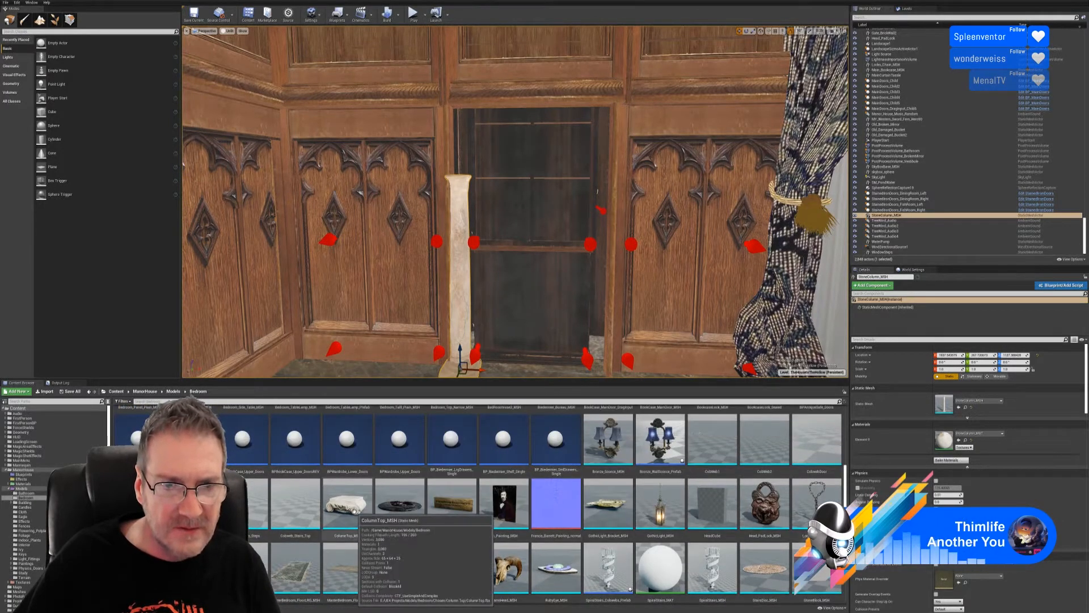
{"action": "left_click_drag", "start_coordinate": [353, 511], "coordinate": [451, 328]}
{"action": "left_click", "coordinate": [464, 308]}
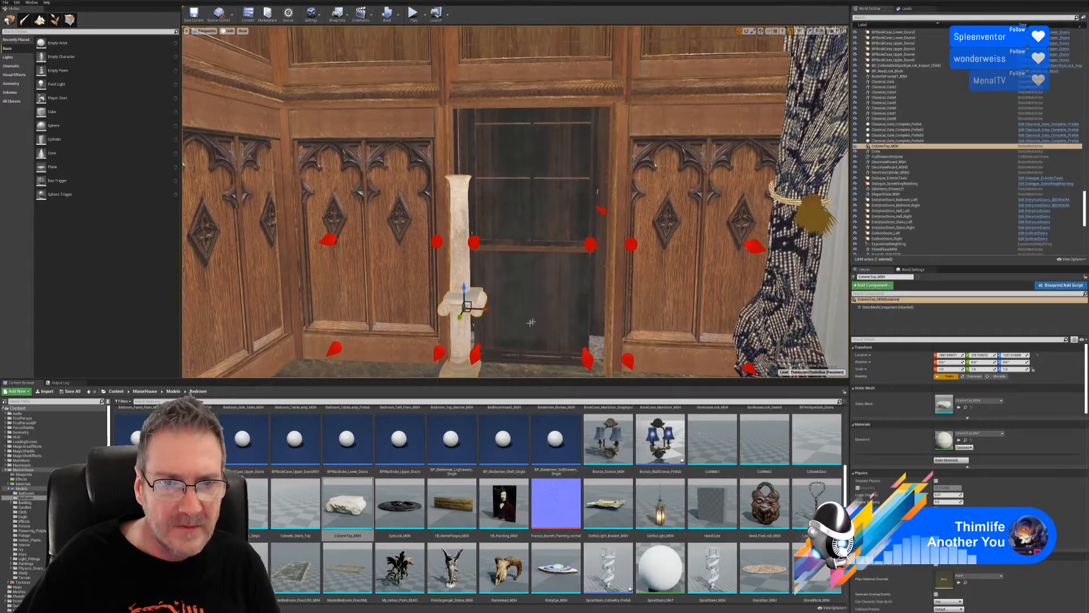
{"action": "left_click_drag", "start_coordinate": [464, 289], "coordinate": [464, 160]}
- Shift the column top horizontally to centre it over the stone shaft
{"action": "right_click_drag", "start_coordinate": [487, 201], "coordinate": [443, 199]}
{"action": "right_click_drag", "start_coordinate": [511, 279], "coordinate": [486, 279]}
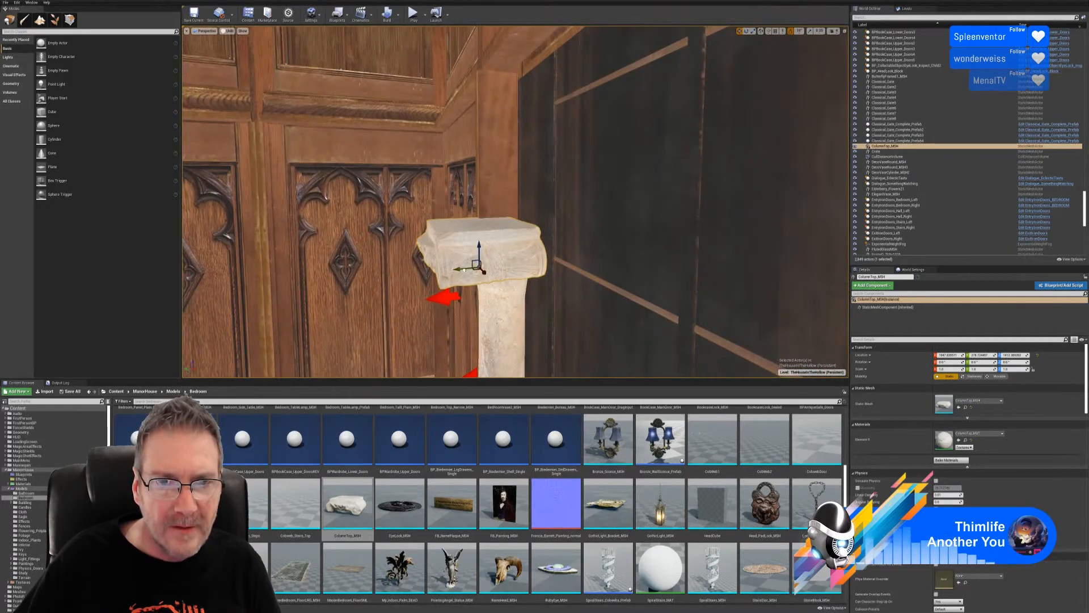
{"action": "left_click_drag", "start_coordinate": [465, 269], "coordinate": [488, 262]}
{"action": "right_click_drag", "start_coordinate": [529, 317], "coordinate": [507, 225]}
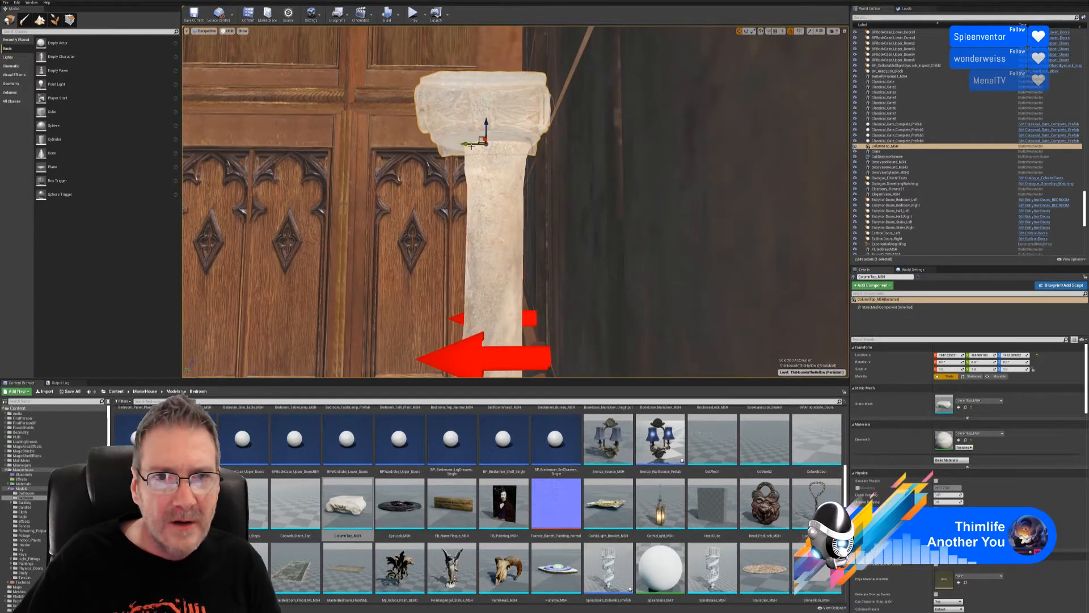
- Nudge the column top along both horizontal axes so it sits centred over the stone shaft
{"action": "left_click_drag", "start_coordinate": [467, 144], "coordinate": [480, 149]}
{"action": "right_click_drag", "start_coordinate": [480, 149], "coordinate": [499, 237]}
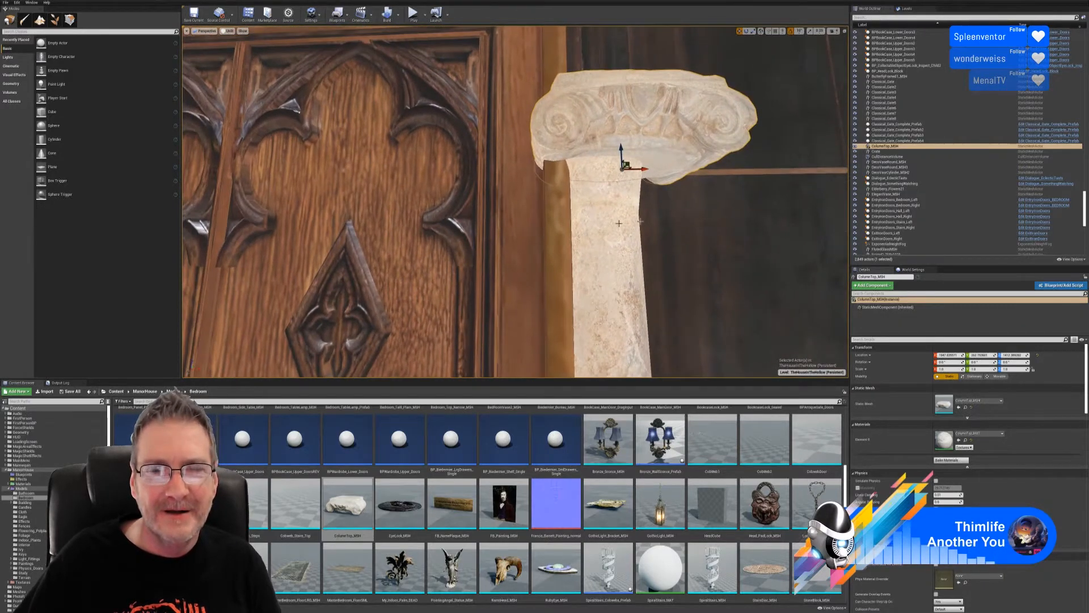
{"action": "left_click_drag", "start_coordinate": [638, 168], "coordinate": [613, 169]}
- Scale the column top down uniformly so its width better fits the stone shaft
{"action": "right_click_drag", "start_coordinate": [611, 201], "coordinate": [622, 230]}
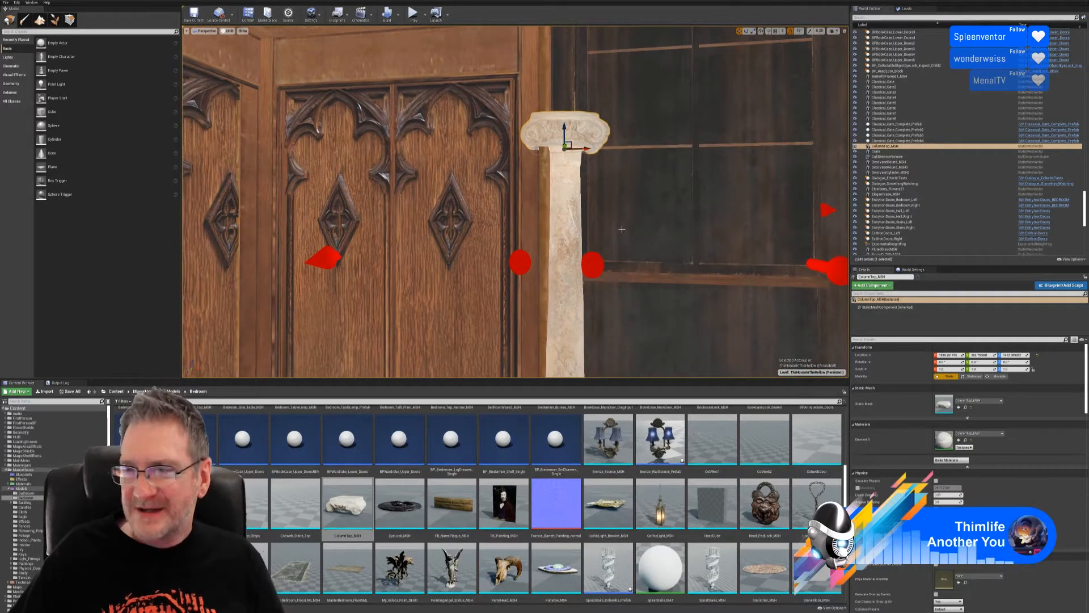
{"action": "mouse_move", "coordinate": [637, 165]}
{"action": "right_mouse_down"}
{"action": "mouse_move", "coordinate": [664, 165]}
{"action": "mouse_move", "coordinate": [630, 159]}
{"action": "right_mouse_up"}
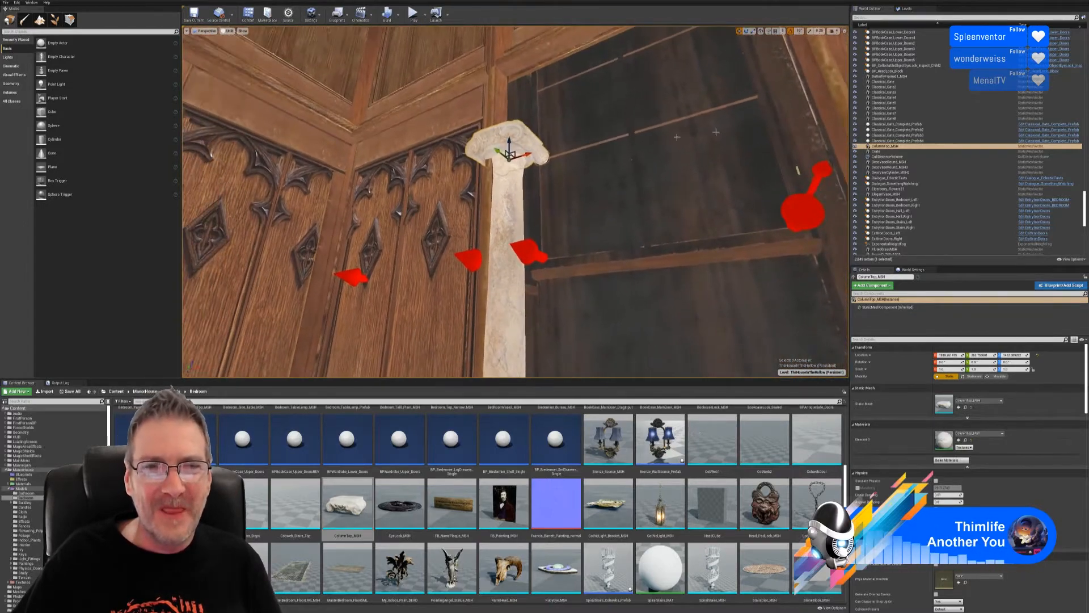
{"action": "left_click", "coordinate": [754, 31]}
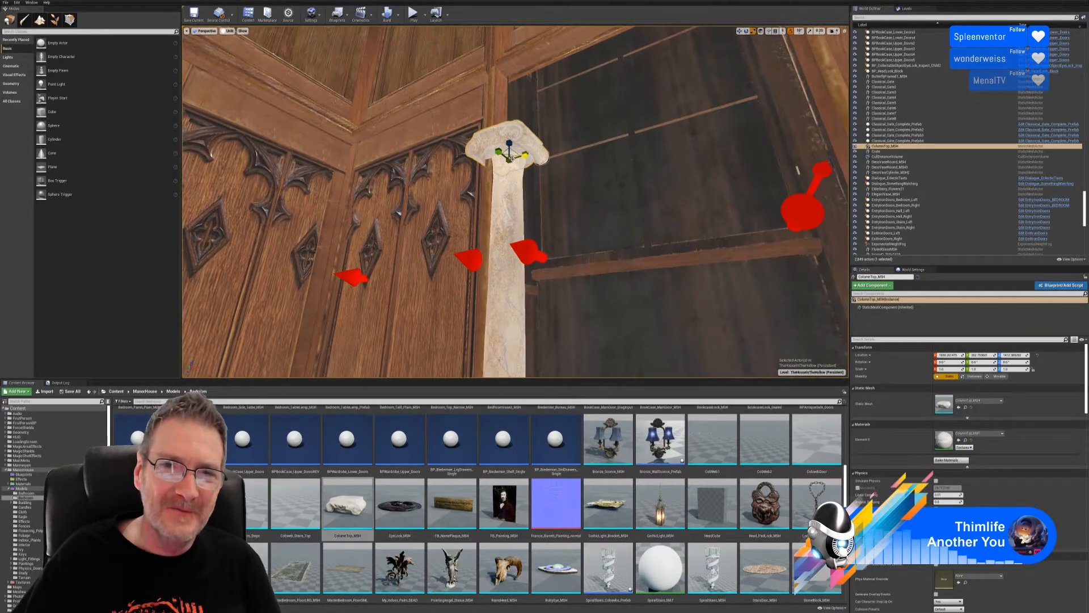
{"action": "left_click_drag", "start_coordinate": [509, 158], "coordinate": [510, 164]}
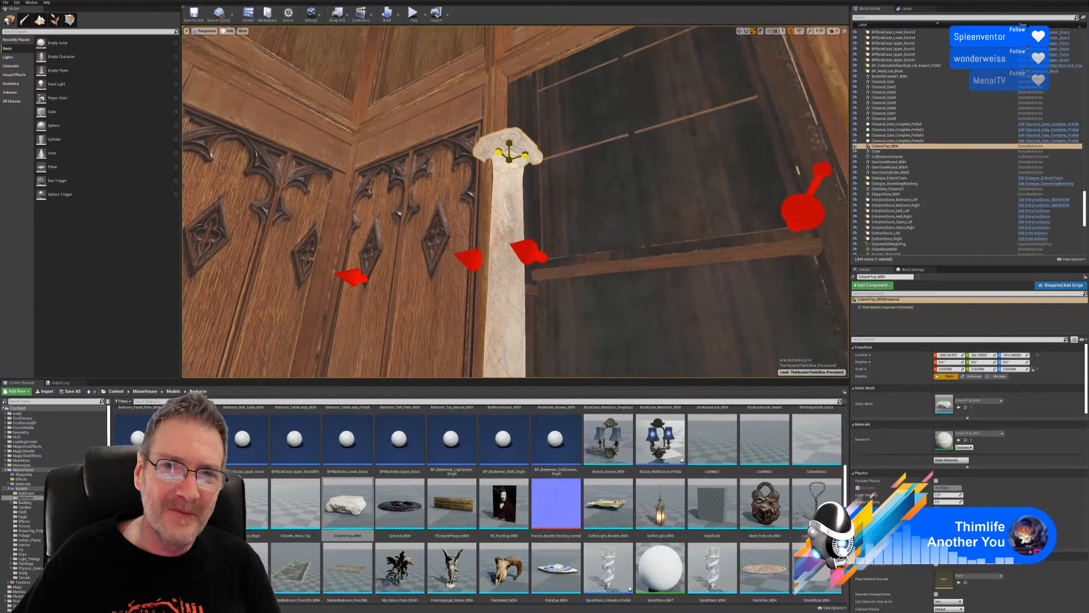
{"action": "left_click", "coordinate": [739, 31]}
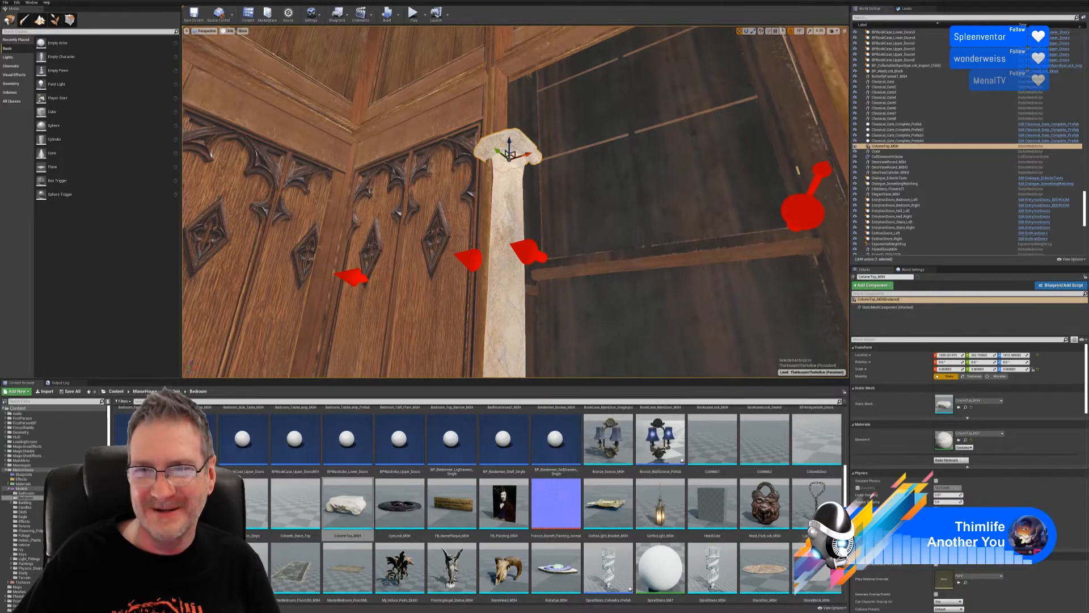
- Shift the resized column top slightly sideways to realign it with the shaft
{"action": "right_click_drag", "start_coordinate": [515, 201], "coordinate": [602, 200]}
{"action": "key", "text": "w"}
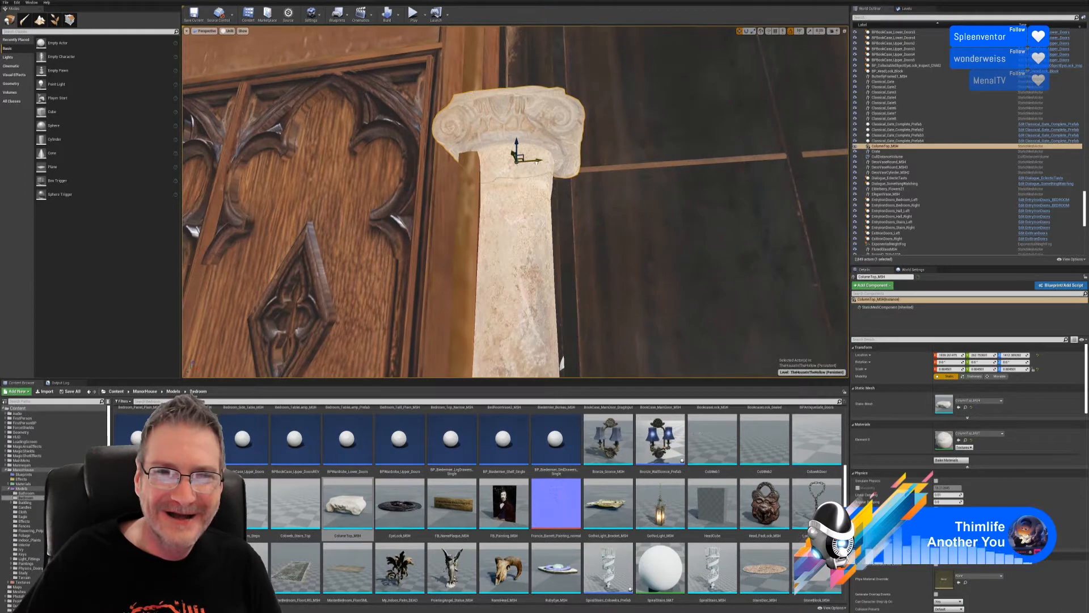
{"action": "left_click_drag", "start_coordinate": [536, 162], "coordinate": [539, 161]}
- Select the column top and stone shaft together and stretch them vertically towards the top of the opening
{"action": "key", "text": "d"}
{"action": "right_click_drag", "start_coordinate": [539, 161], "coordinate": [513, 239]}
{"action": "key", "text": "w"}
{"action": "key", "text": "s"}
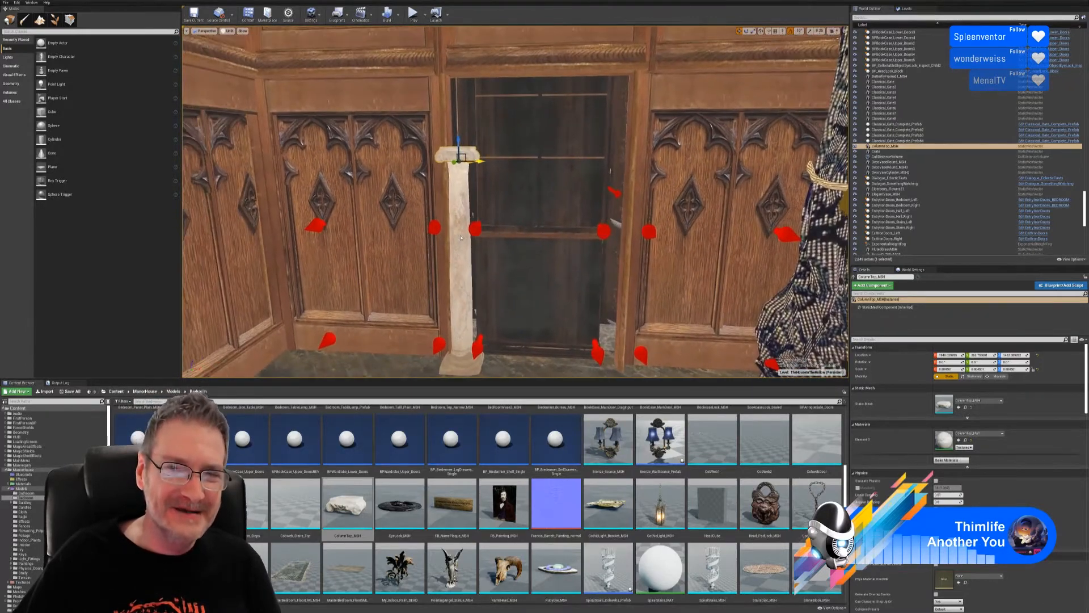
{"action": "left_click", "coordinate": [460, 238], "text": "ctrl"}
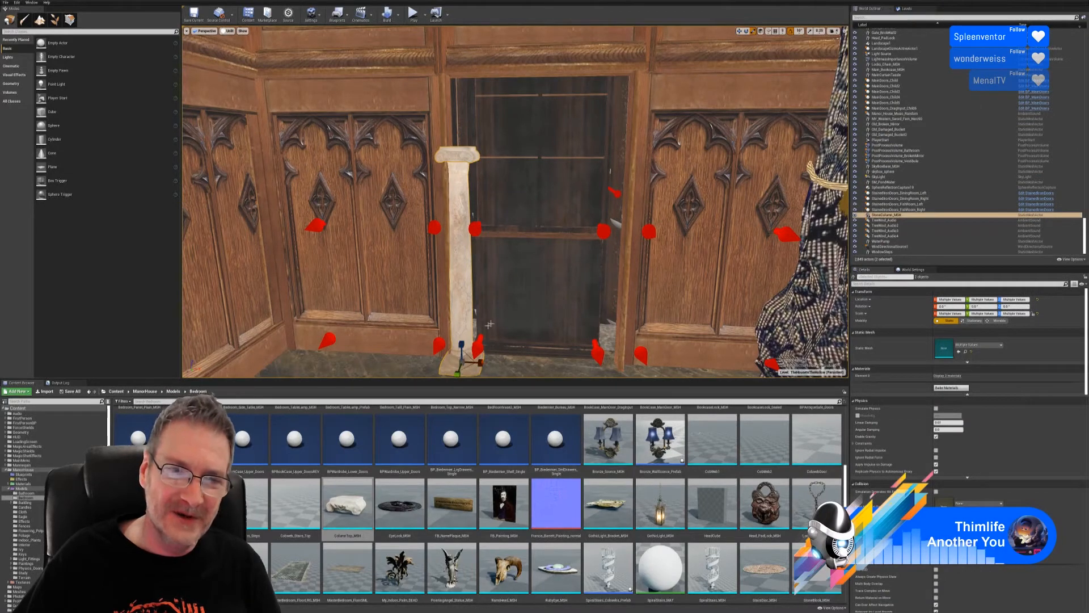
{"action": "left_click_drag", "start_coordinate": [465, 343], "coordinate": [465, 326]}
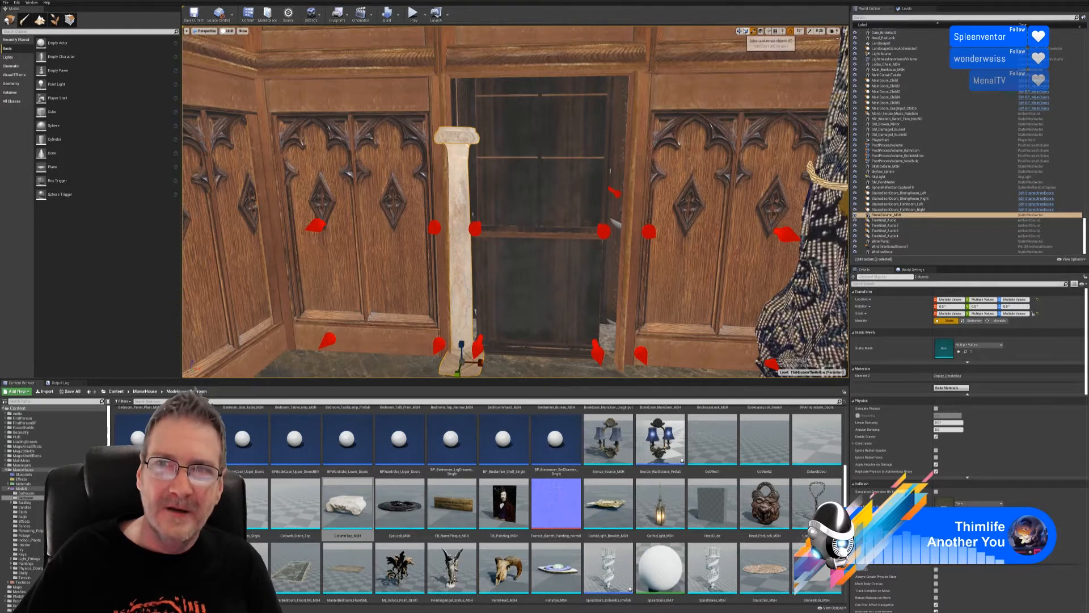
{"action": "left_click", "coordinate": [739, 31]}
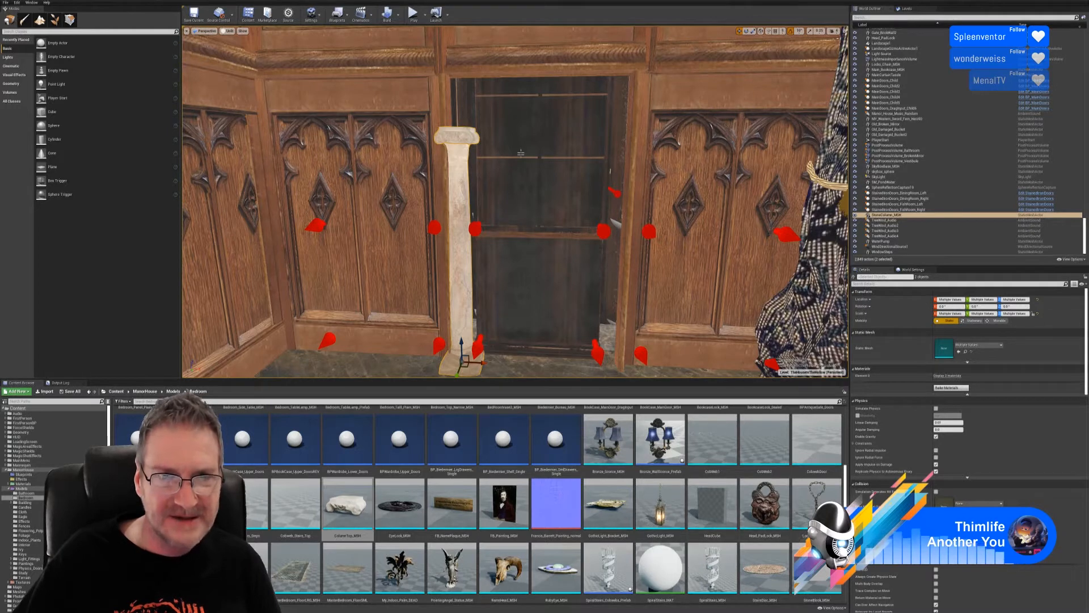
- Place the StoneBlock_MSH asset in the opening and scale it down uniformly to roughly the opening's width
{"action": "left_click_drag", "start_coordinate": [817, 567], "coordinate": [544, 307]}
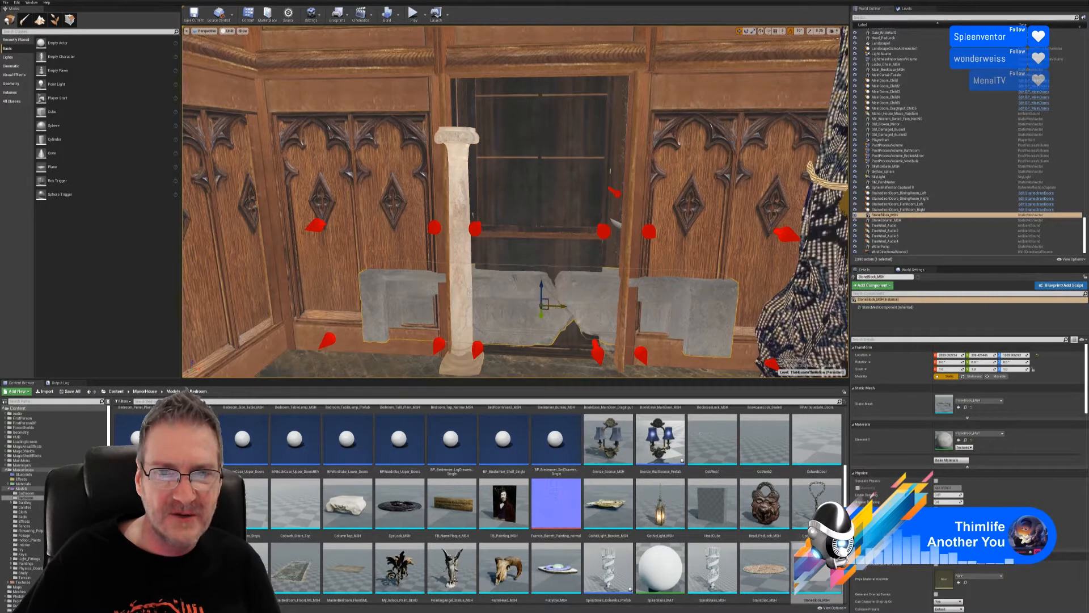
{"action": "left_click", "coordinate": [753, 31]}
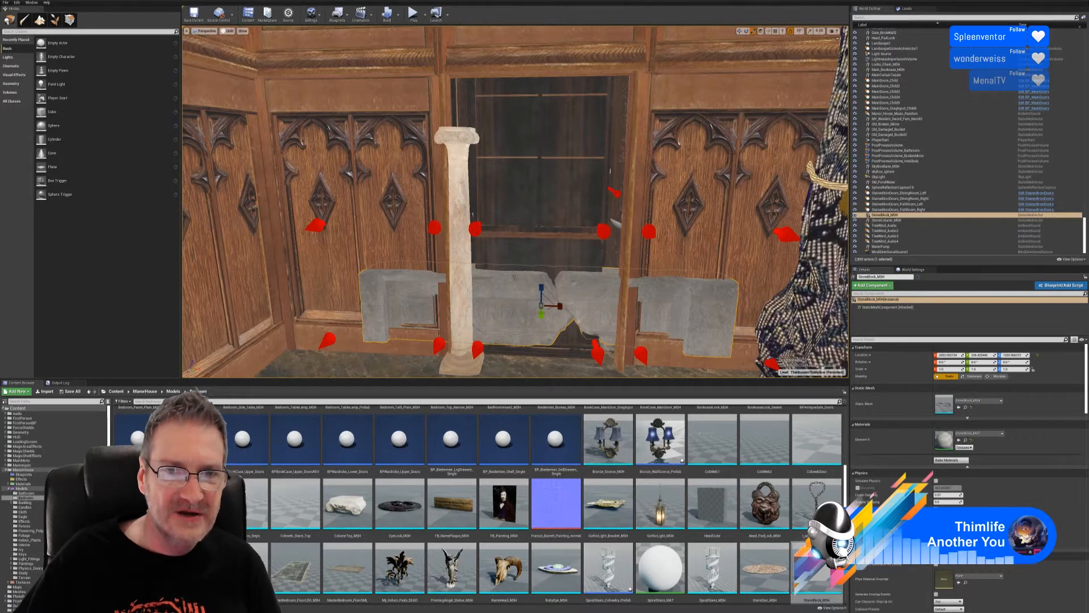
{"action": "left_click_drag", "start_coordinate": [543, 307], "coordinate": [492, 338]}
{"action": "key", "text": "w"}
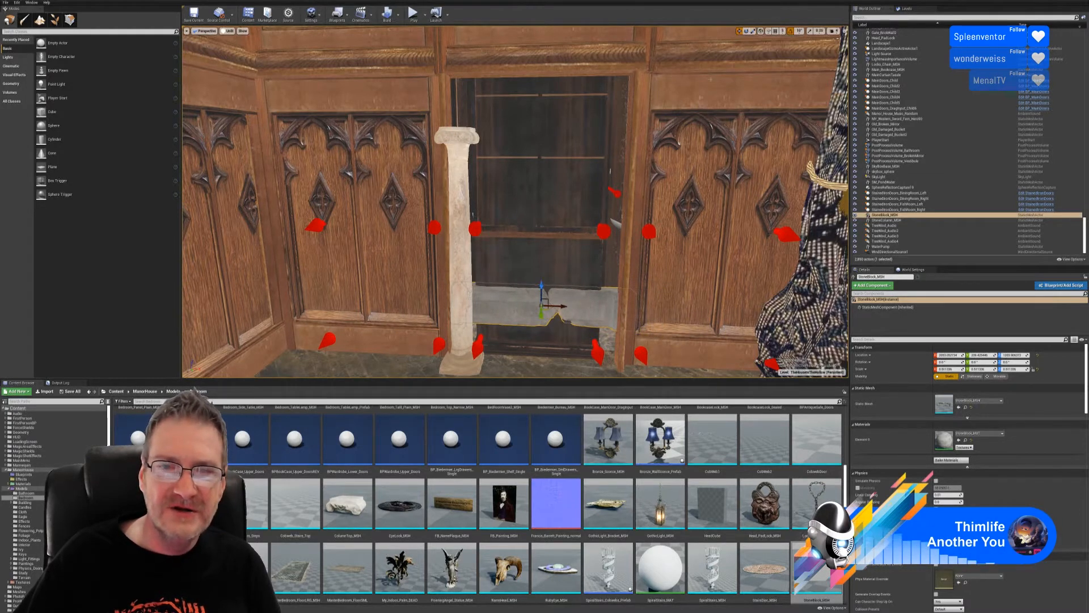
- Raise the stone block to the top of the opening and bring it forward out of the wall above the column
{"action": "left_click_drag", "start_coordinate": [541, 287], "coordinate": [543, 79]}
{"action": "right_click_drag", "start_coordinate": [543, 79], "coordinate": [499, 48]}
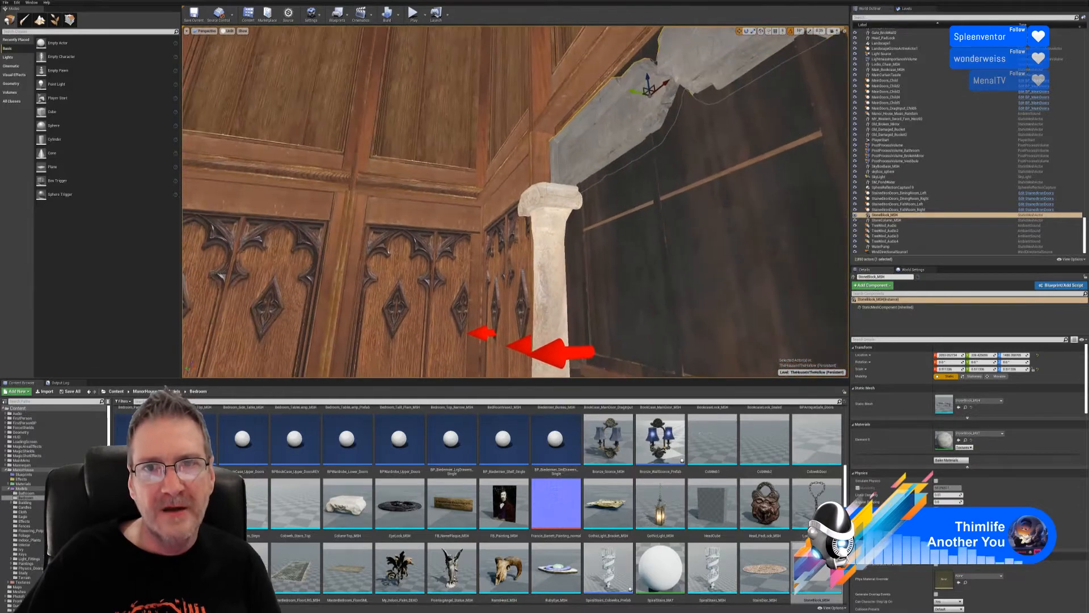
{"action": "left_click_drag", "start_coordinate": [632, 92], "coordinate": [602, 83]}
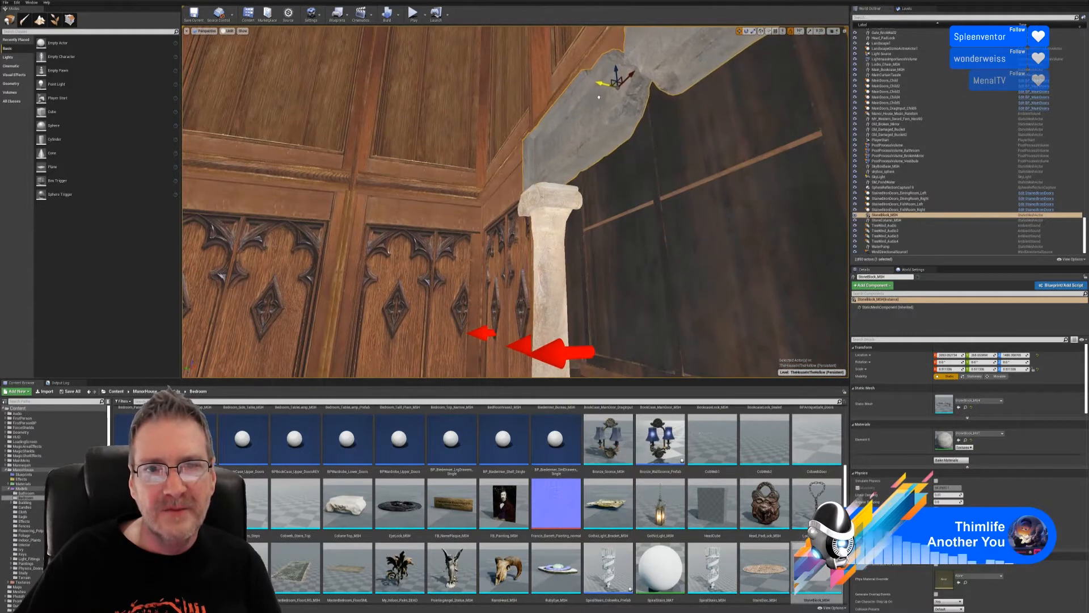
- Push the stone block back towards the wall to line up its depth with the column top beneath it
{"action": "right_click_drag", "start_coordinate": [601, 83], "coordinate": [672, 103]}
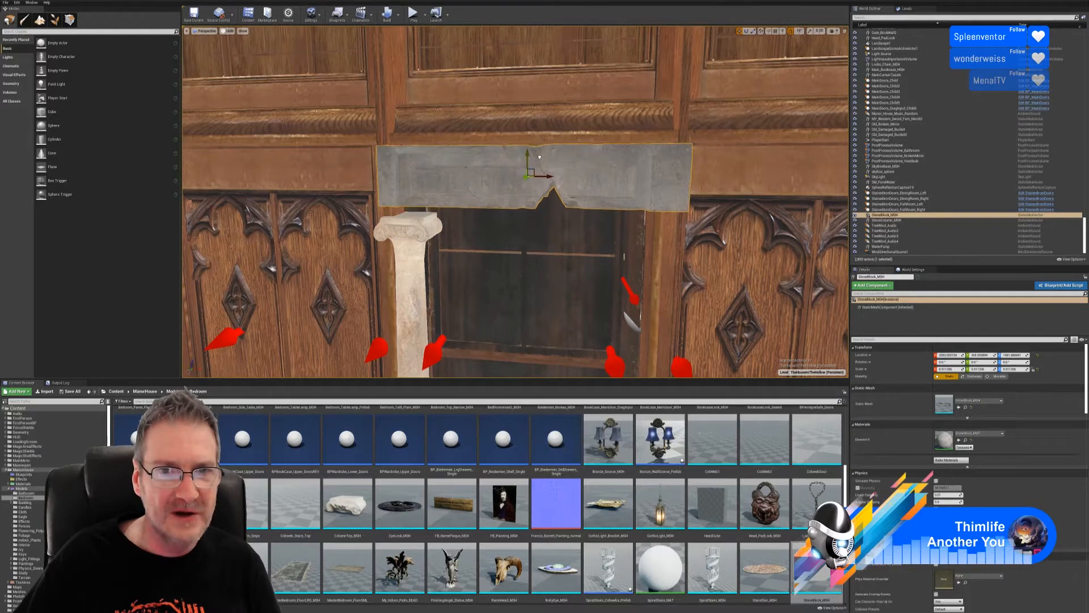
{"action": "right_click_drag", "start_coordinate": [515, 202], "coordinate": [640, 144]}
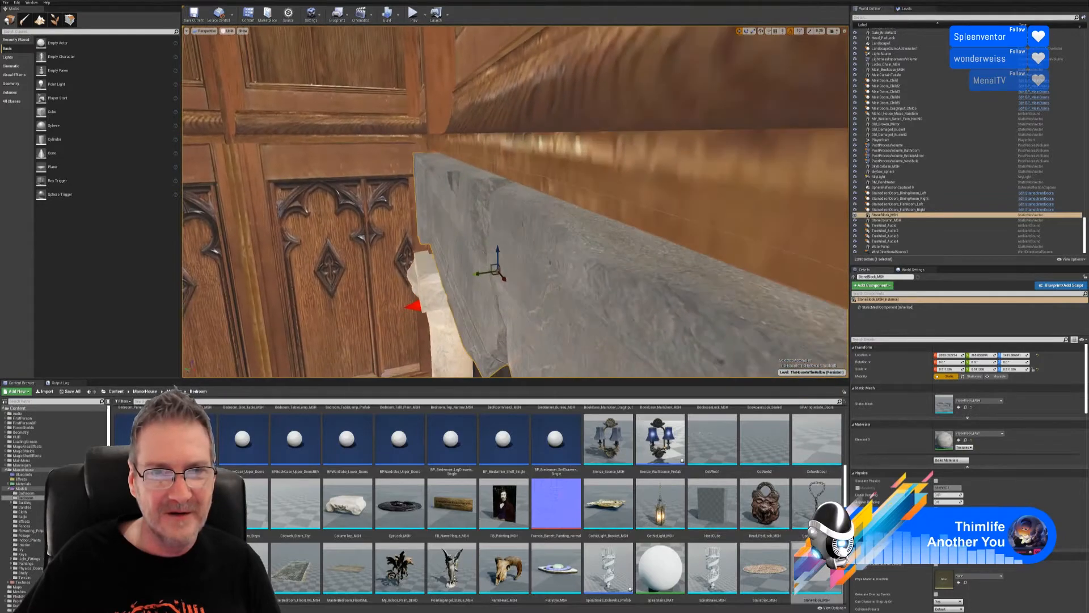
{"action": "right_click_drag", "start_coordinate": [515, 201], "coordinate": [595, 92]}
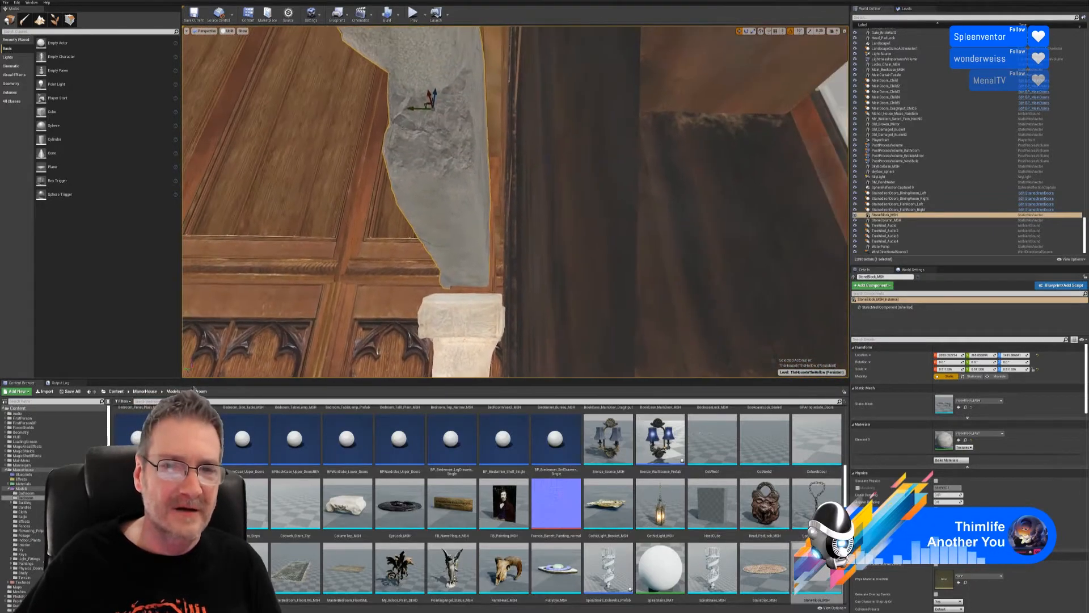
{"action": "left_click_drag", "start_coordinate": [420, 110], "coordinate": [444, 106]}
- Narrow the stone block and slide it sideways so it fits between the wooden posts above the opening
{"action": "right_click_drag", "start_coordinate": [445, 107], "coordinate": [434, 86]}
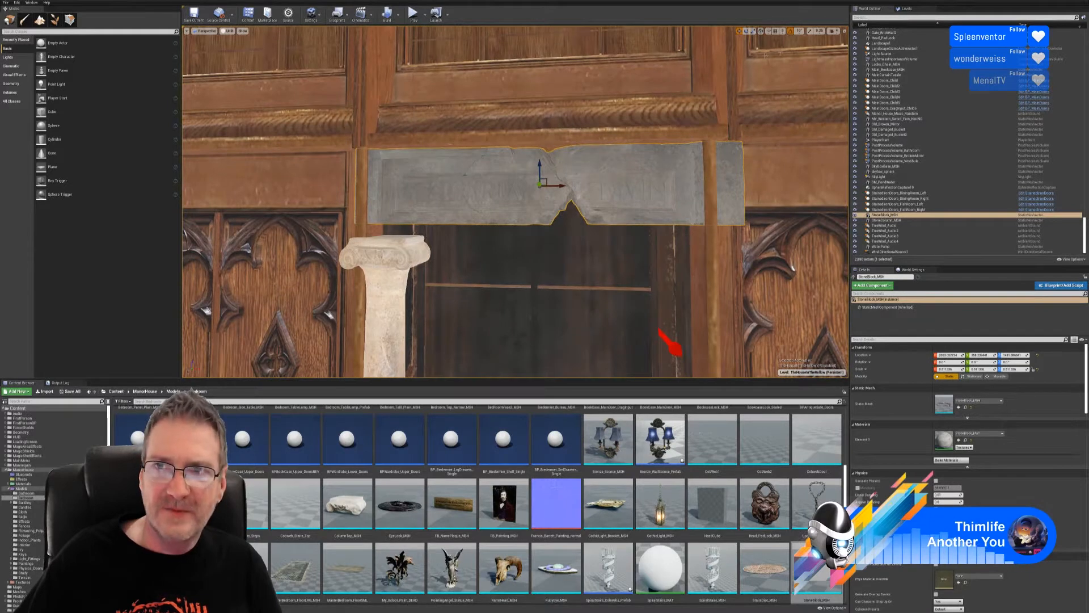
{"action": "key", "text": "r"}
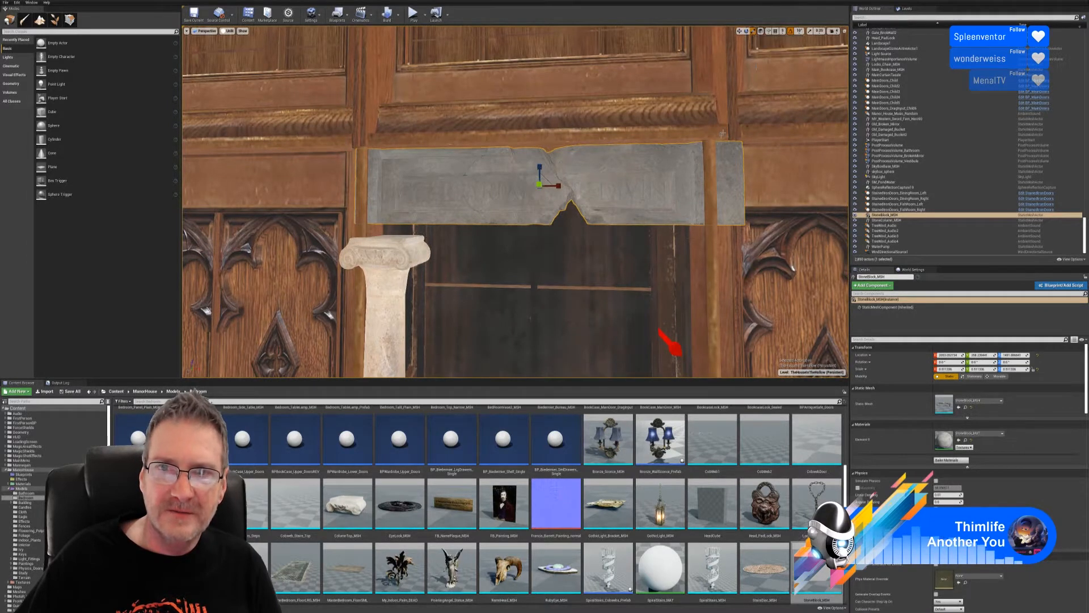
{"action": "left_click_drag", "start_coordinate": [559, 185], "coordinate": [533, 186]}
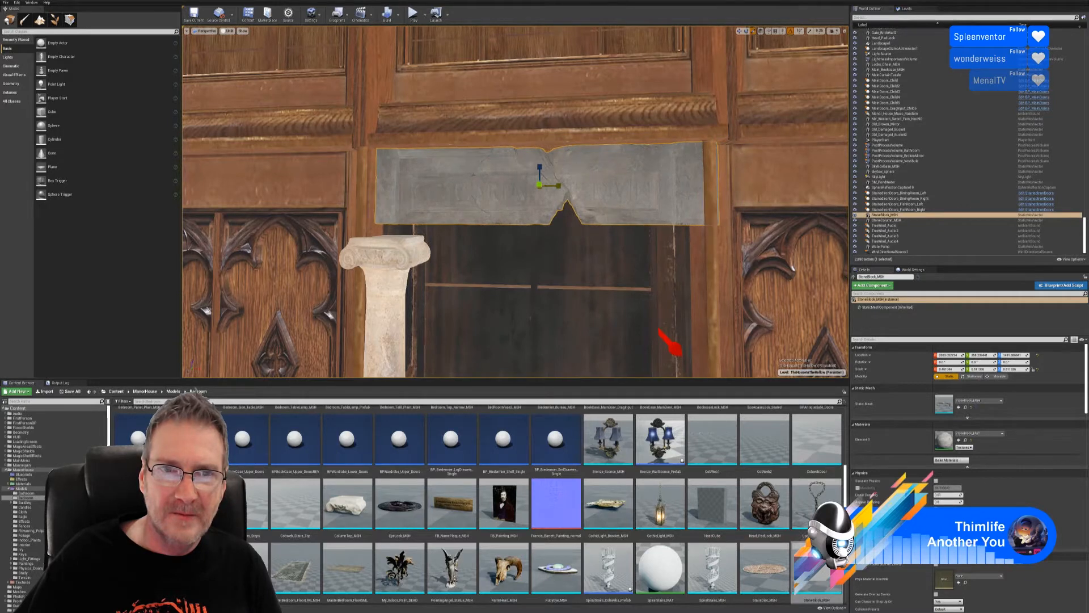
{"action": "left_click", "coordinate": [739, 31]}
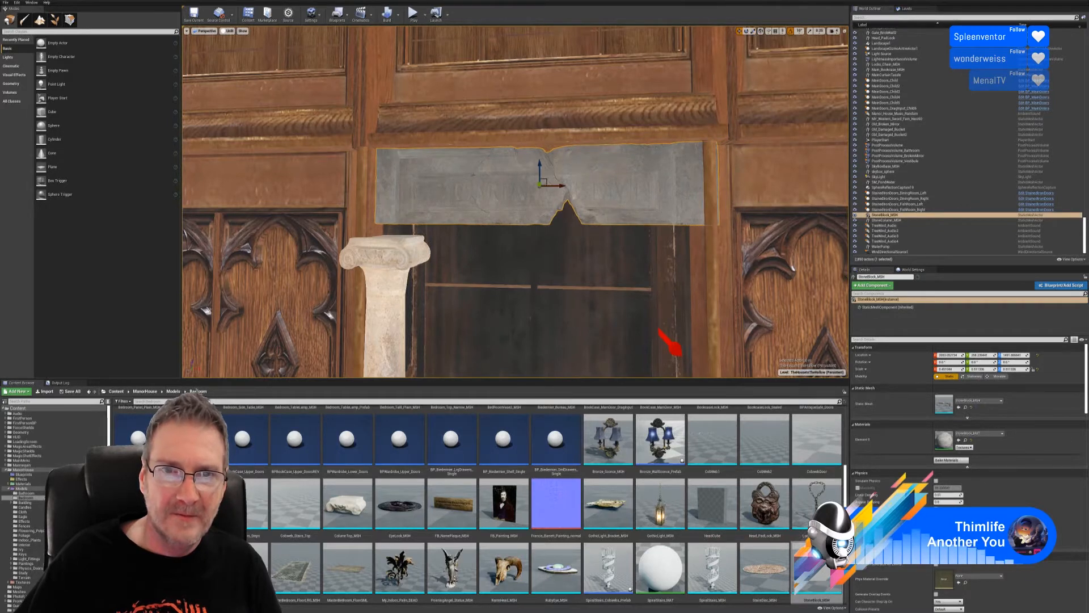
{"action": "left_click_drag", "start_coordinate": [560, 187], "coordinate": [548, 188]}
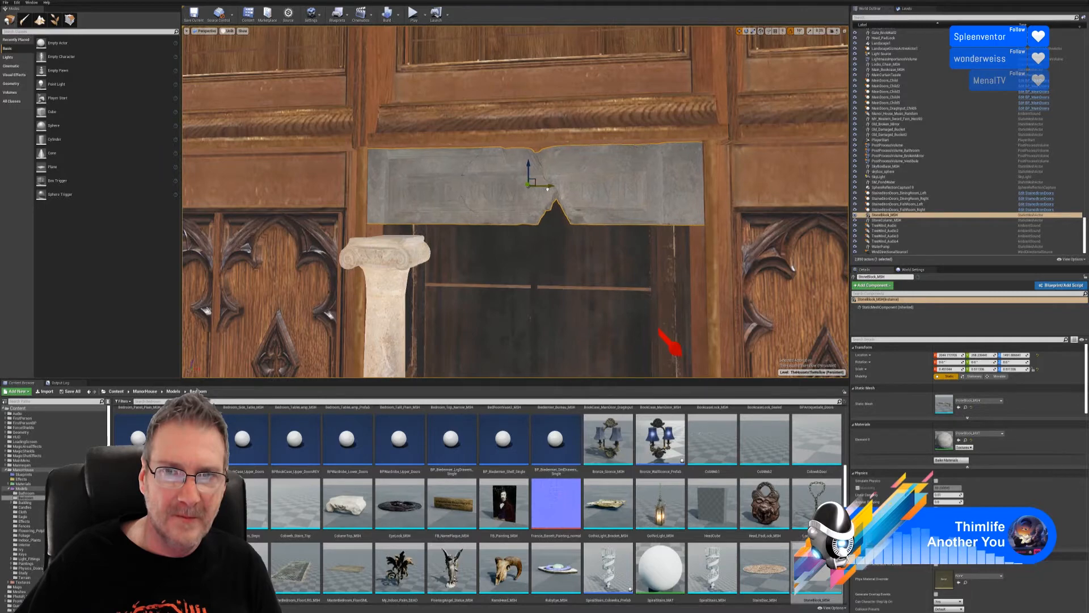
- Select the stone shaft and column top together and raise them until the top meets the stone block's underside
{"action": "right_click_drag", "start_coordinate": [515, 202], "coordinate": [415, 145]}
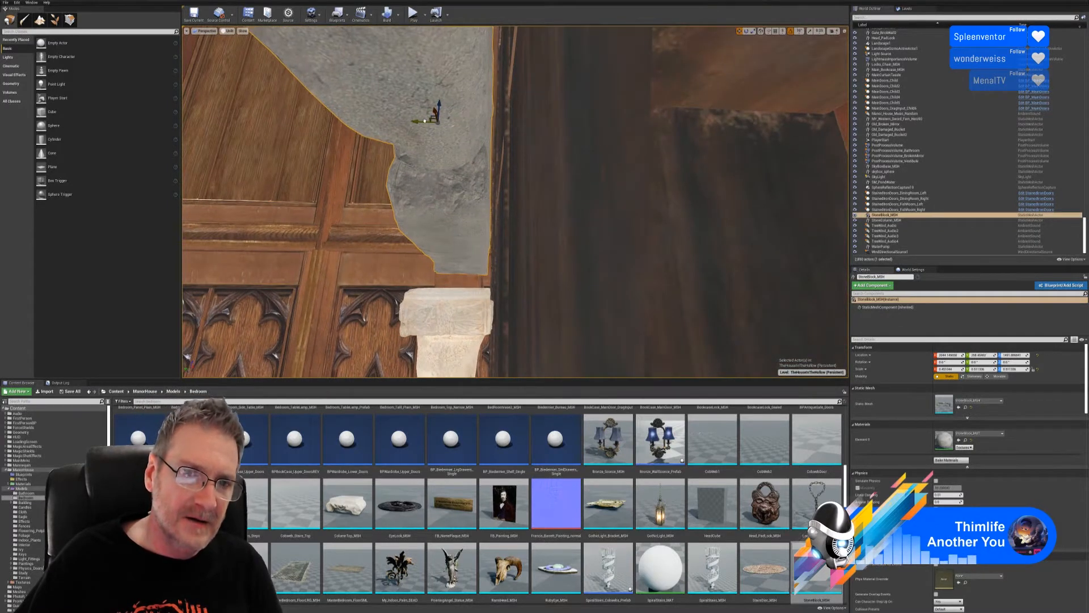
{"action": "right_click_drag", "start_coordinate": [418, 122], "coordinate": [341, 255]}
{"action": "left_click", "coordinate": [533, 172]}
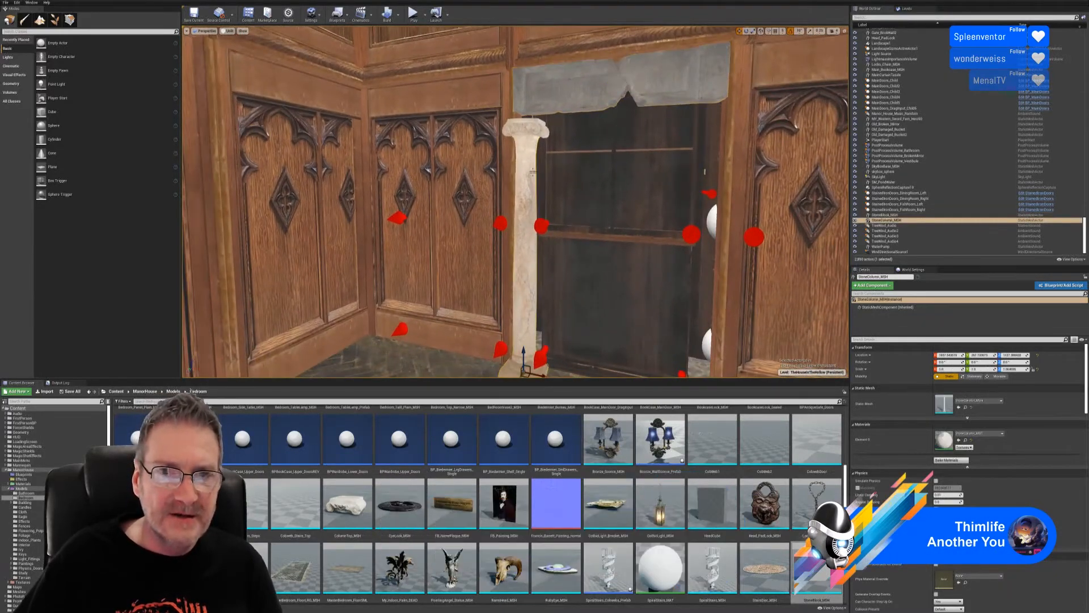
{"action": "left_click", "coordinate": [530, 129], "text": "ctrl"}
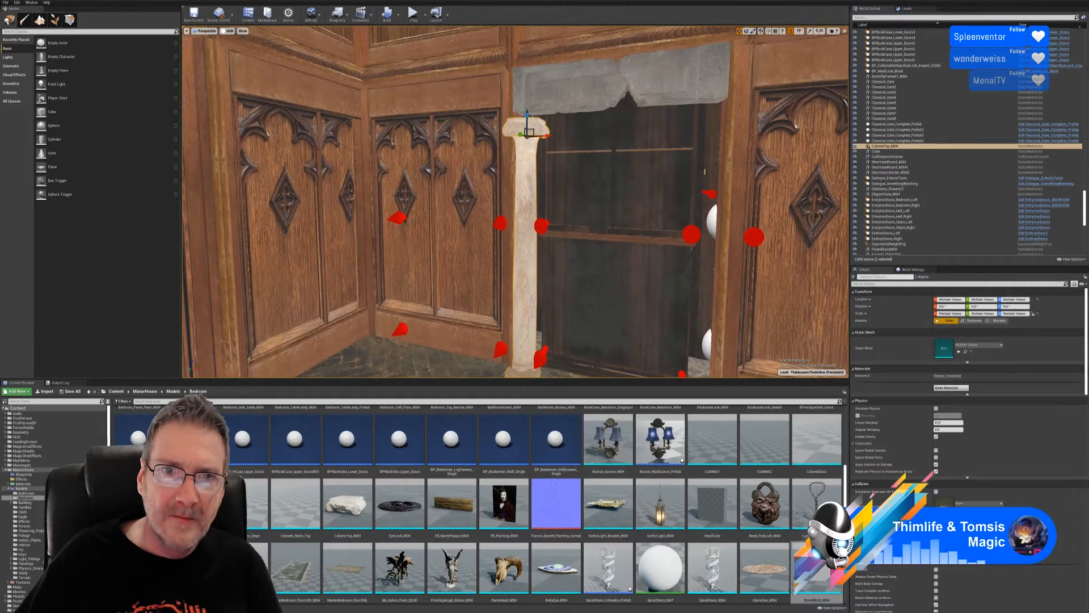
{"action": "left_click_drag", "start_coordinate": [527, 116], "coordinate": [527, 109]}
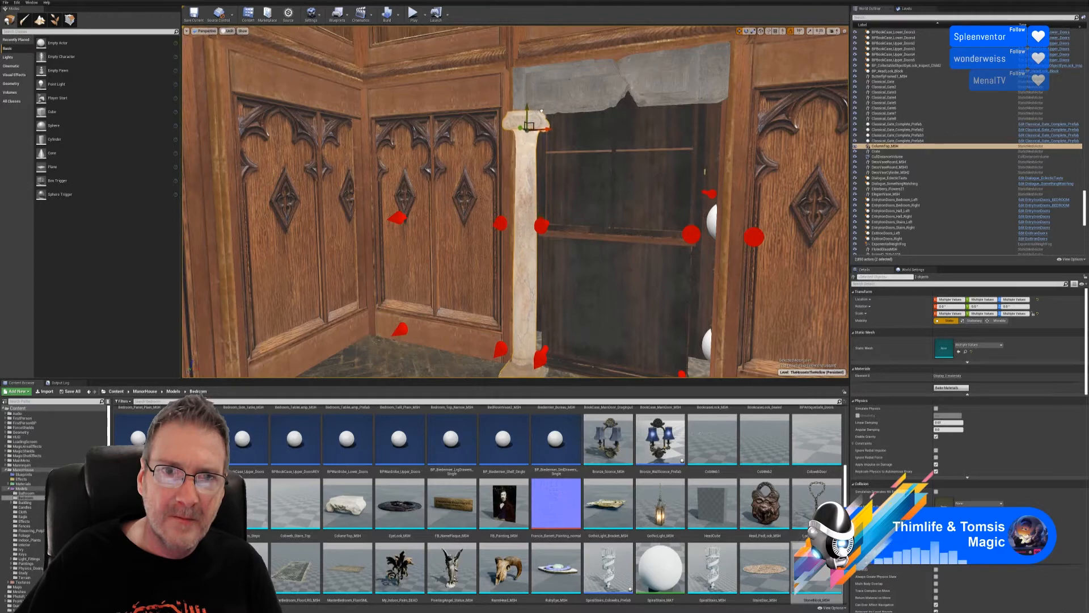
{"action": "right_click_drag", "start_coordinate": [580, 145], "coordinate": [582, 46]}
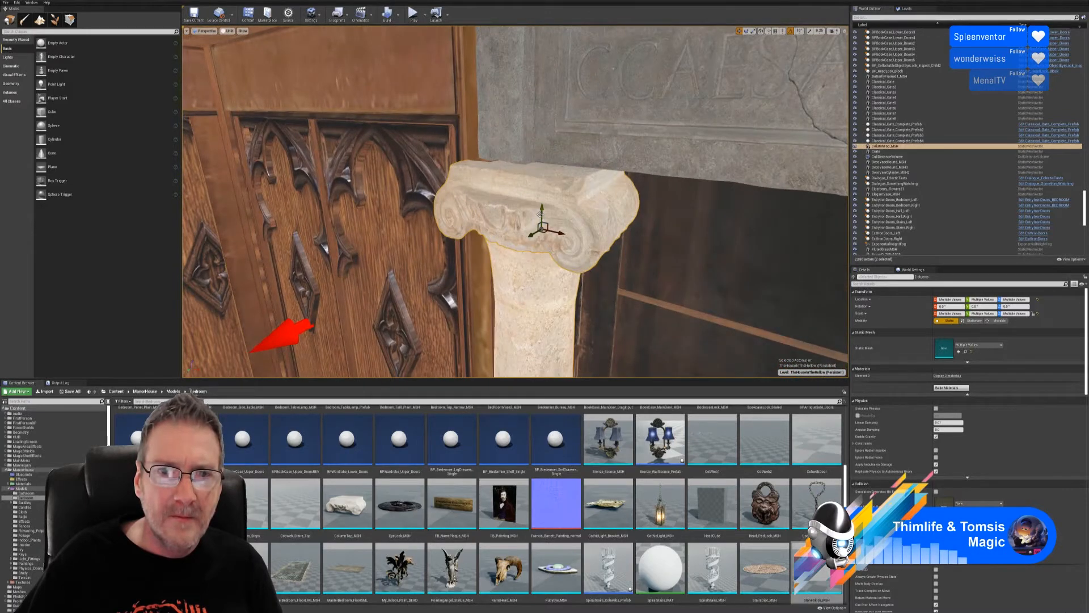
{"action": "left_click_drag", "start_coordinate": [544, 217], "coordinate": [547, 211]}
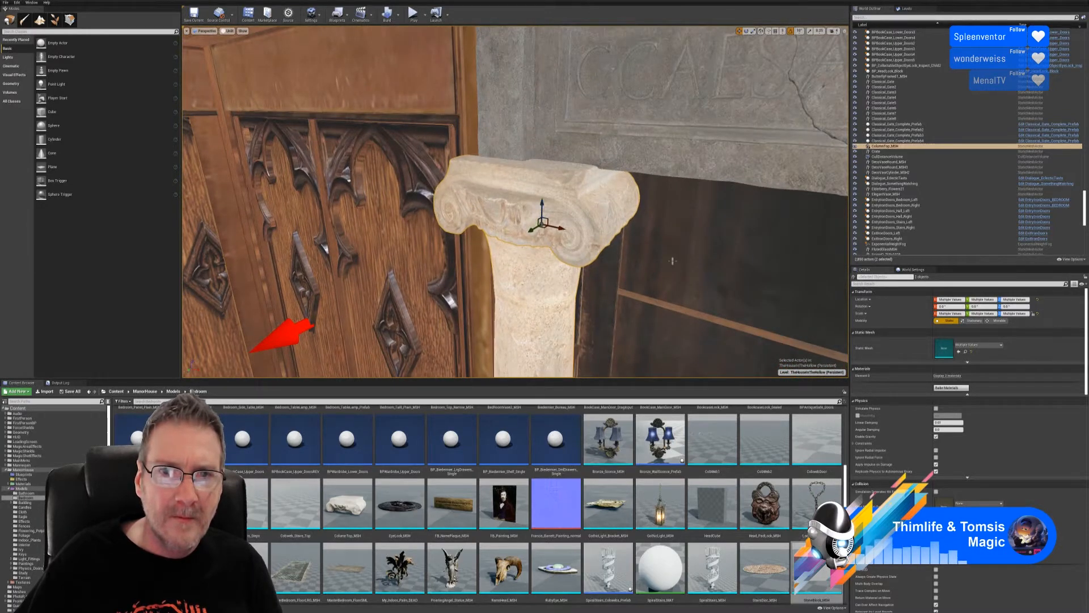
- Duplicate the stone shaft and column top together and move the copy across to the other side of the opening
{"action": "right_click_drag", "start_coordinate": [672, 261], "coordinate": [729, 91]}
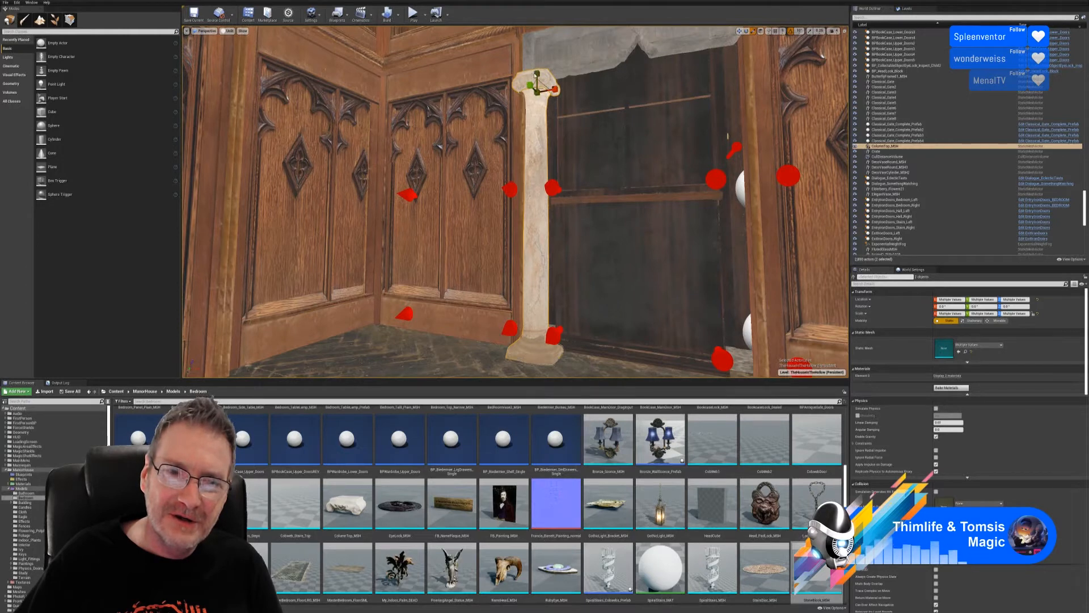
{"action": "left_click", "coordinate": [739, 31]}
{"action": "left_click", "coordinate": [536, 143], "text": "ctrl"}
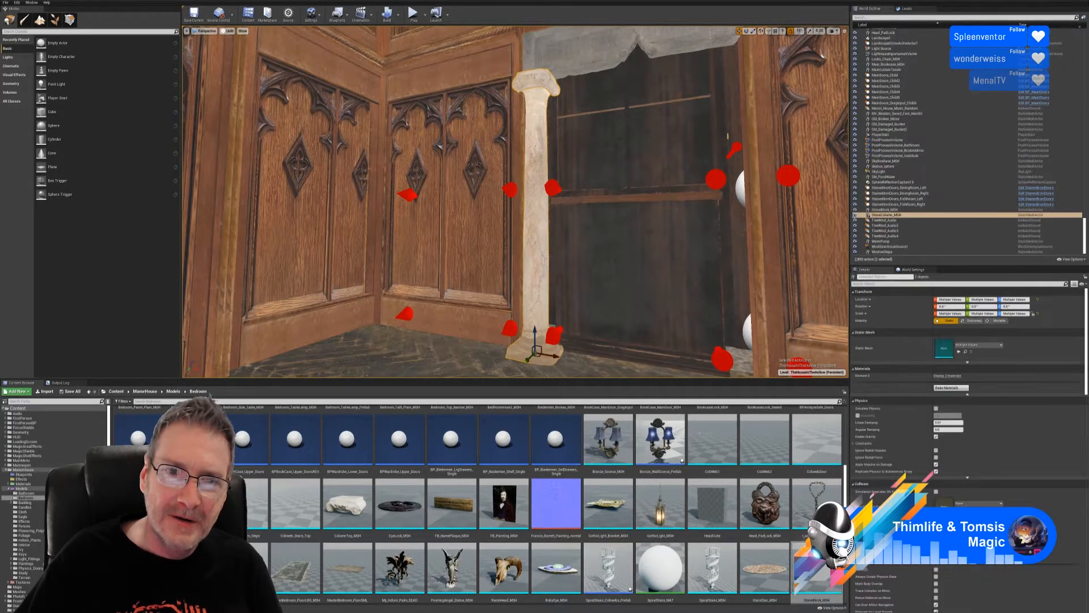
{"action": "right_click_drag", "start_coordinate": [535, 142], "coordinate": [508, 170]}
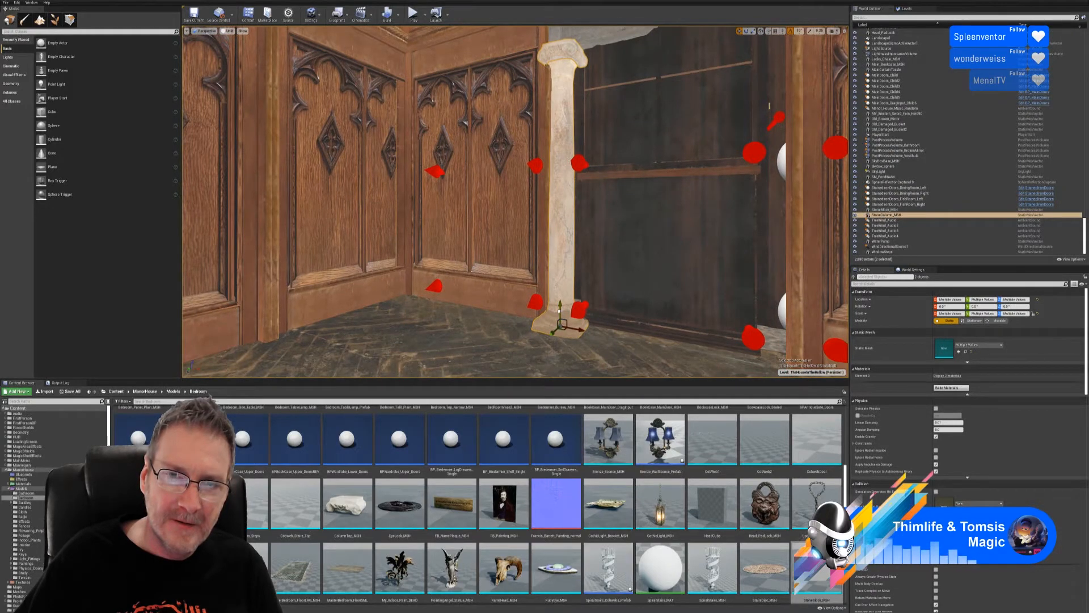
{"action": "left_click", "coordinate": [559, 310]}
{"action": "right_click_drag", "start_coordinate": [559, 311], "coordinate": [658, 222]}
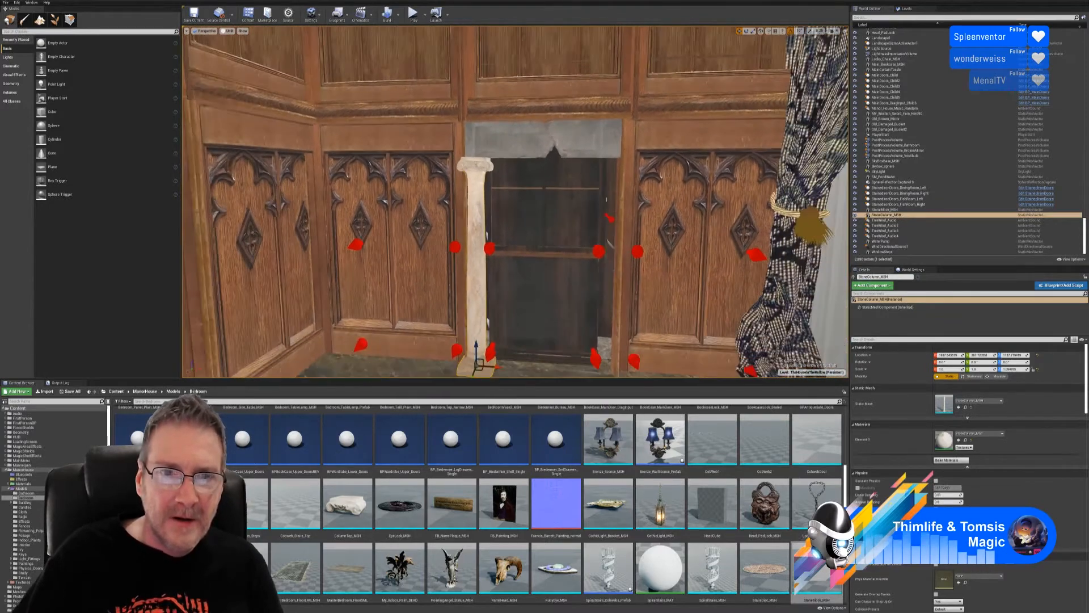
{"action": "right_click_drag", "start_coordinate": [589, 263], "coordinate": [594, 271]}
{"action": "left_click", "coordinate": [475, 159], "text": "ctrl"}
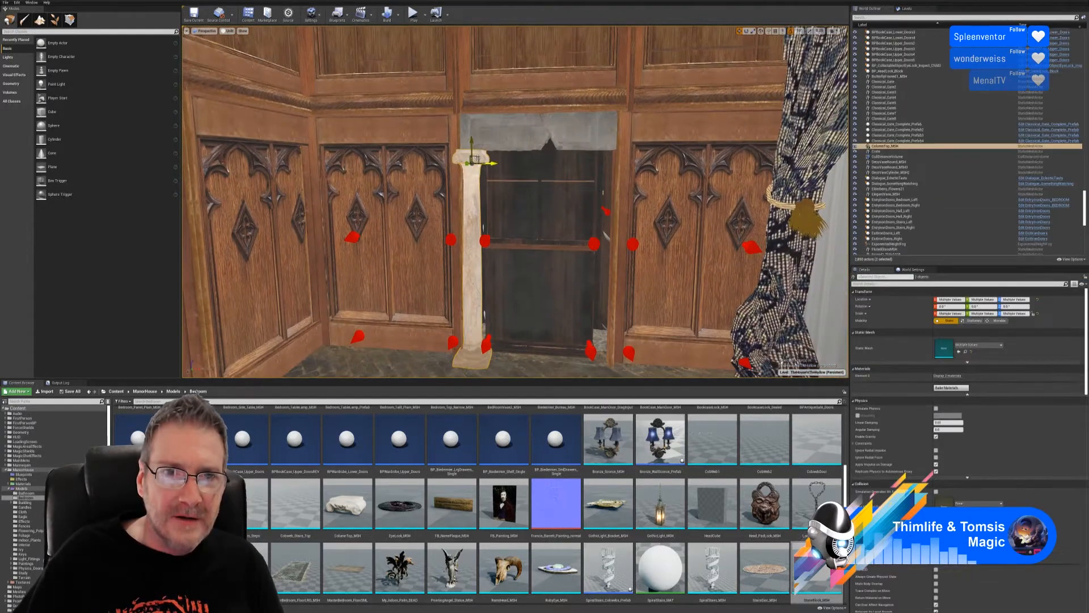
{"action": "left_click", "coordinate": [478, 295]}
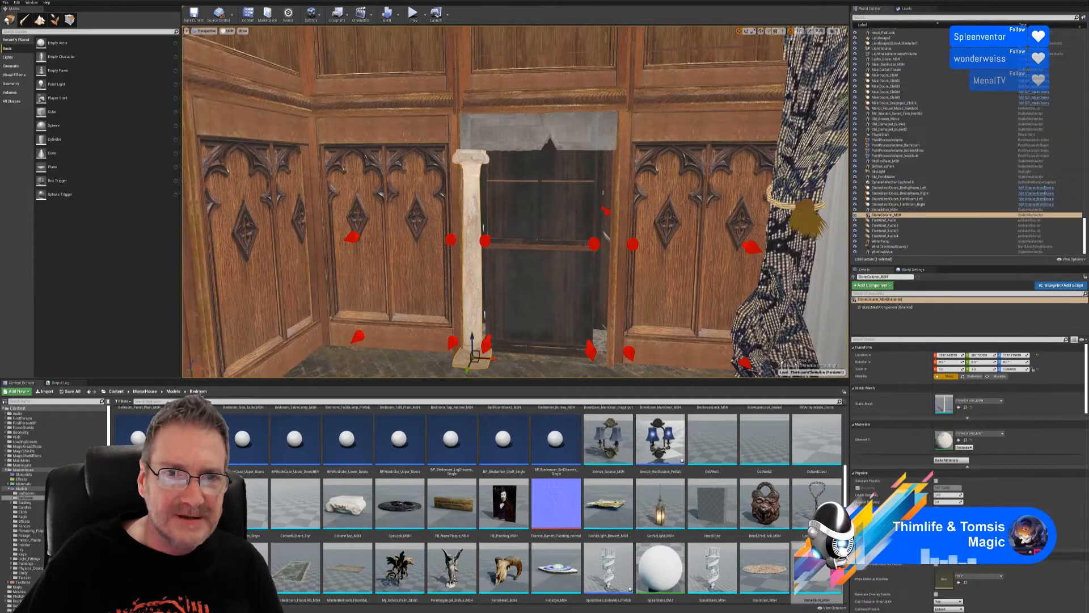
{"action": "left_click", "coordinate": [468, 156], "text": "ctrl"}
{"action": "right_click", "coordinate": [469, 157]}
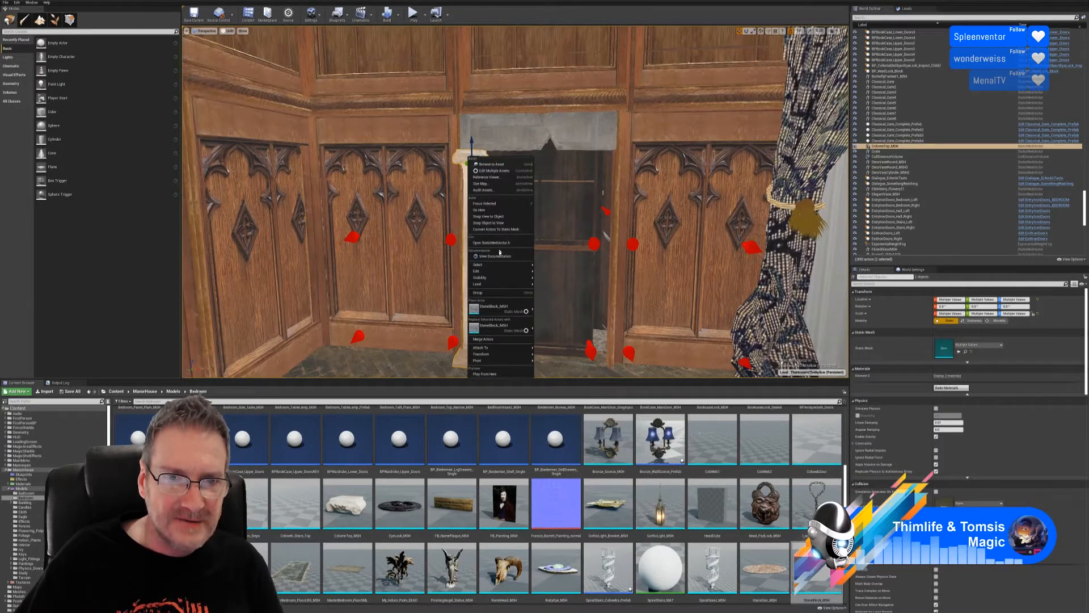
{"action": "mouse_move", "coordinate": [533, 272]}
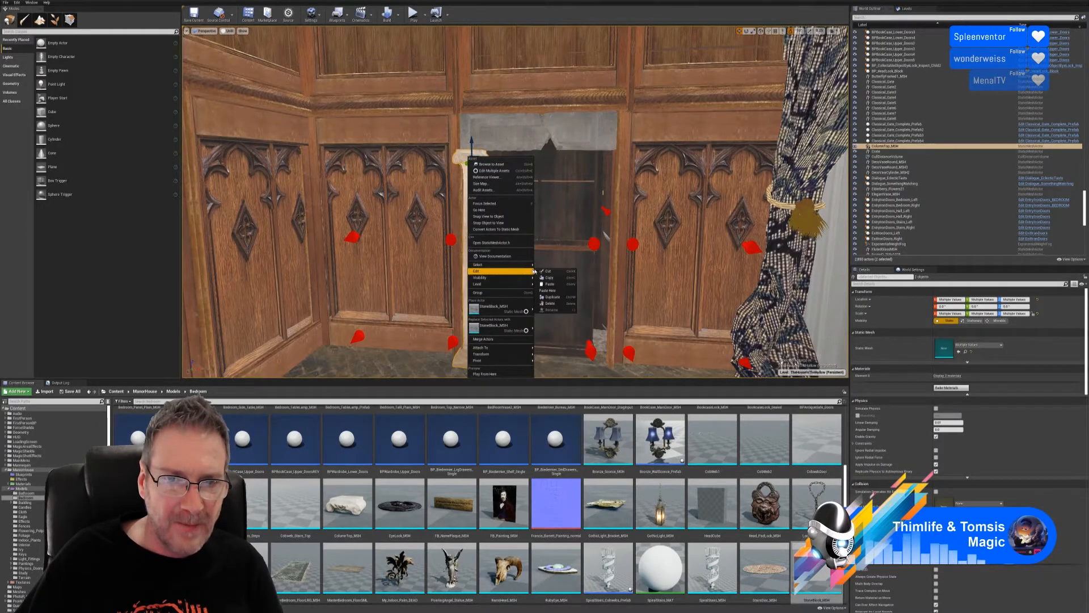
{"action": "left_click", "coordinate": [551, 297]}
{"action": "left_click_drag", "start_coordinate": [491, 164], "coordinate": [629, 181]}
- Nudge the duplicated column into place beneath the far end of the stone block and clear the selection
{"action": "right_click_drag", "start_coordinate": [560, 280], "coordinate": [540, 201]}
{"action": "key", "text": "w"}
{"action": "left_click_drag", "start_coordinate": [529, 191], "coordinate": [527, 192]}
{"action": "right_click_drag", "start_coordinate": [570, 252], "coordinate": [650, 290]}
{"action": "key", "text": "w"}
{"action": "key", "text": "s"}
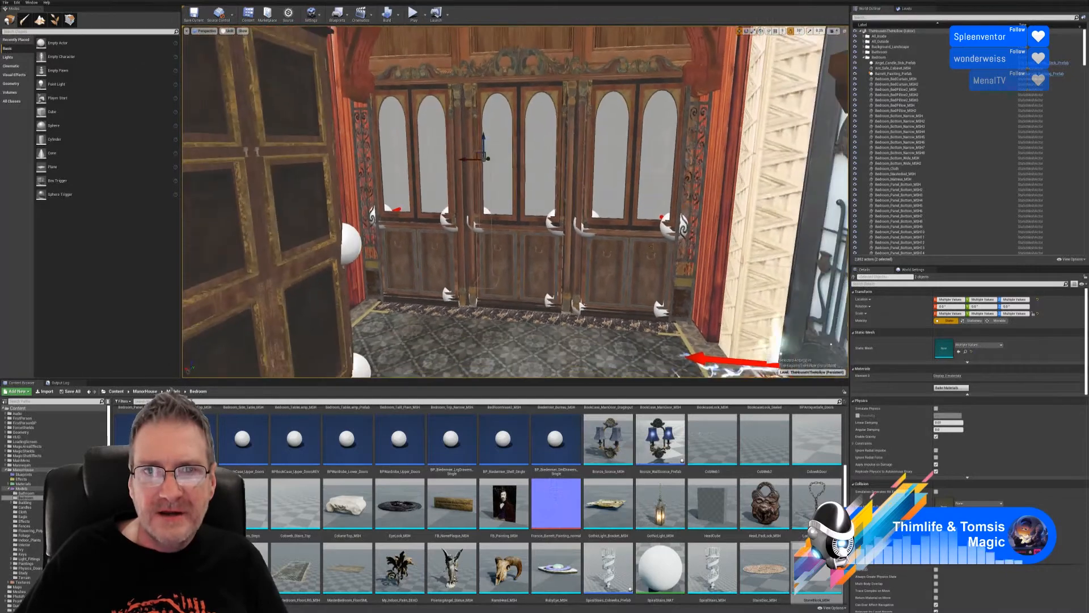
{"action": "key", "text": "Escape"}
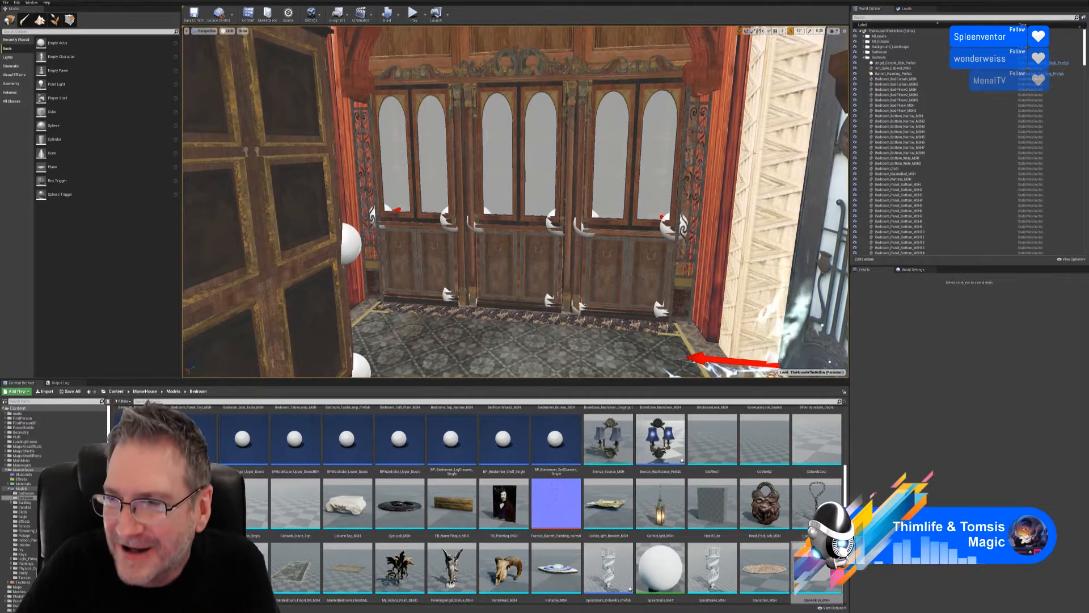
- Play-test the level by walking towards and through the column-framed opening to check whether the player fits, and end the test
{"action": "left_click", "coordinate": [413, 13]}
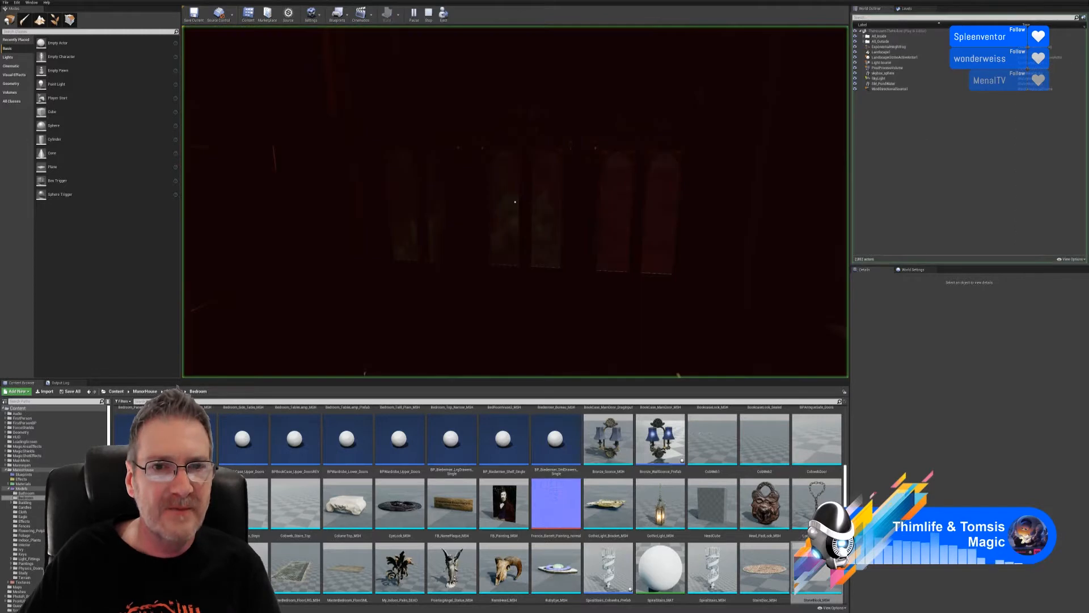
{"action": "key", "text": "w"}
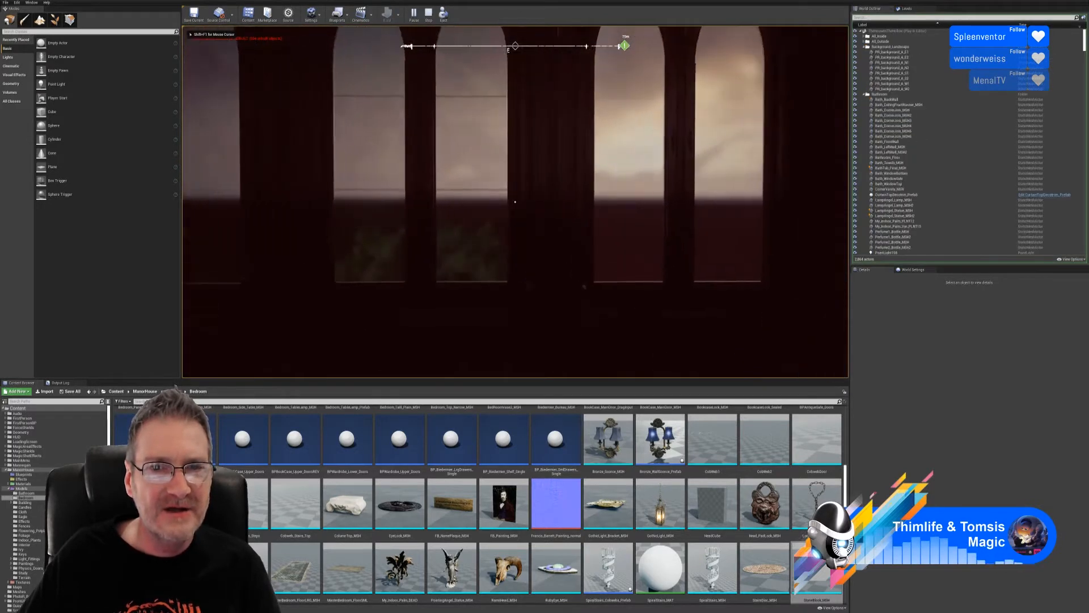
{"action": "key", "text": "w"}
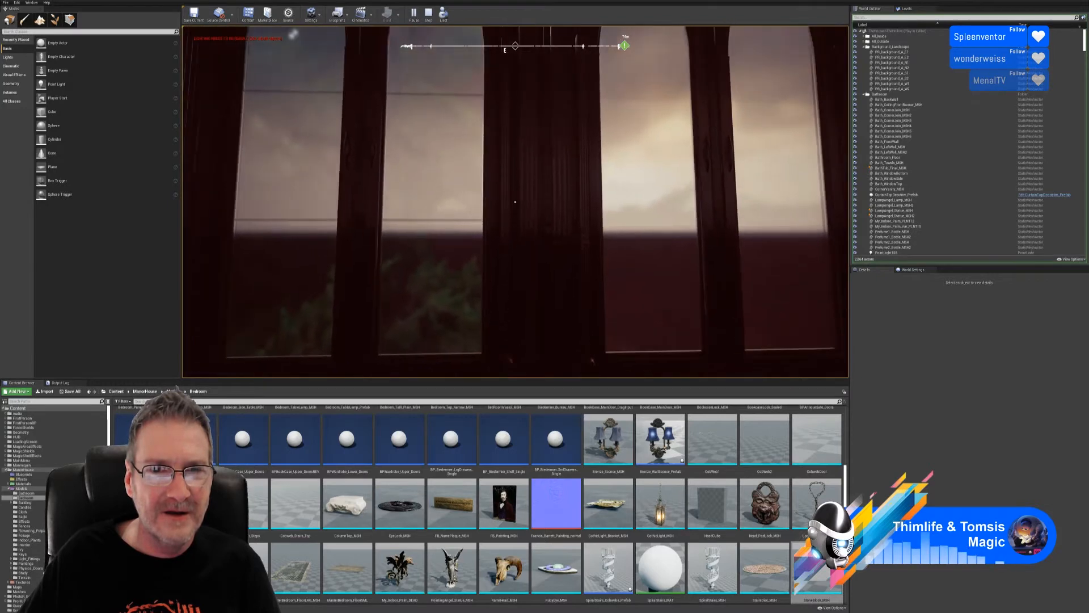
{"action": "key", "text": "a"}
{"action": "key", "text": "w"}
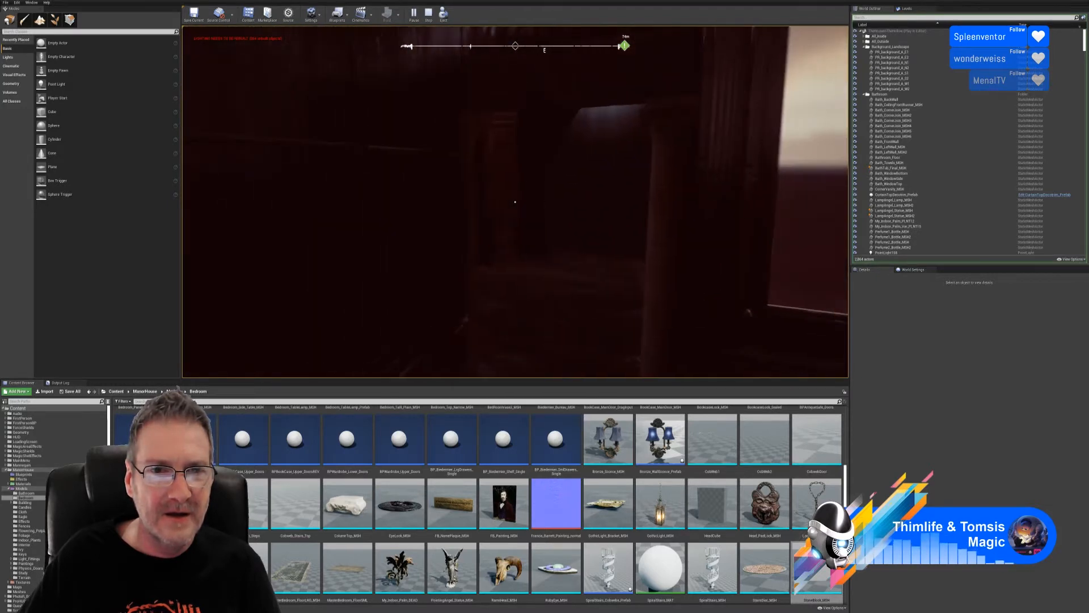
{"action": "key", "text": "w"}
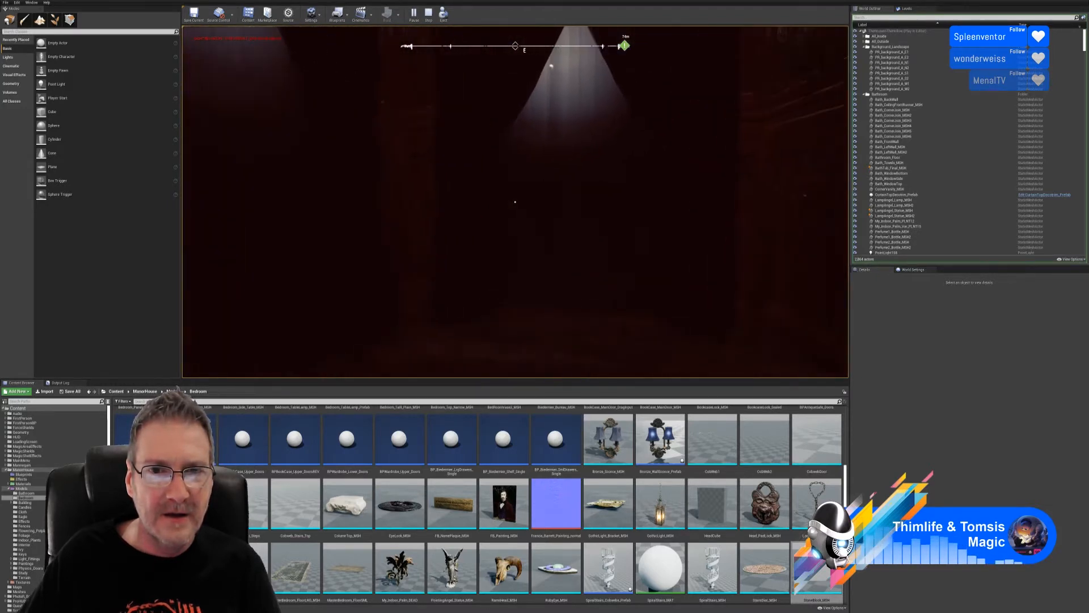
{"action": "key", "text": "w"}
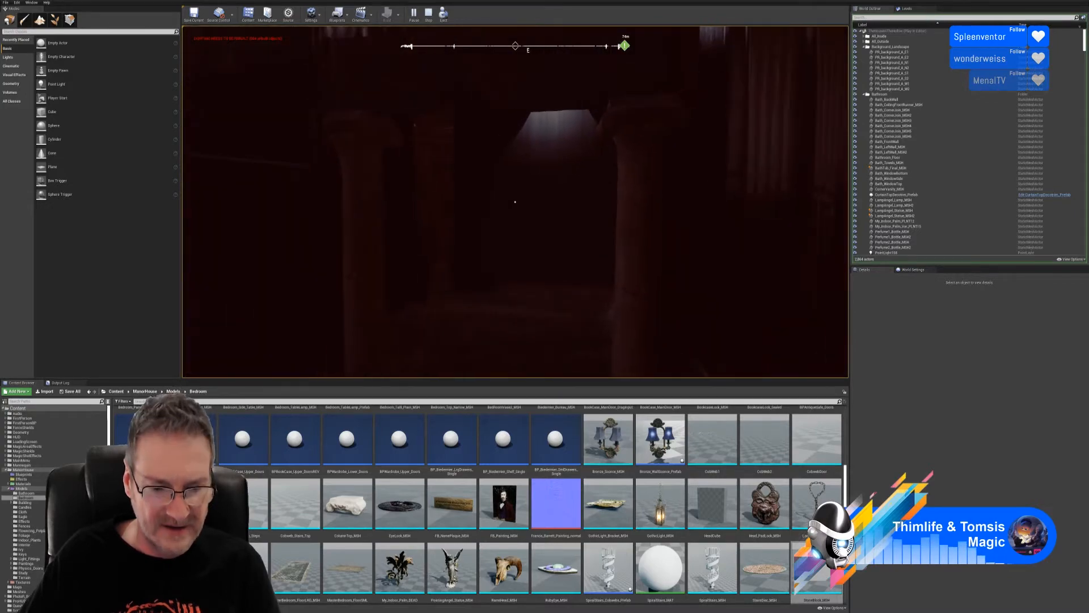
{"action": "key", "text": "Escape"}
- Open the stone column shaft's mesh asset, display its simple collision and inspect how it surrounds the shaft
{"action": "right_click_drag", "start_coordinate": [764, 42], "coordinate": [709, 43]}
{"action": "right_click_drag", "start_coordinate": [570, 224], "coordinate": [744, 210]}
{"action": "key", "text": "w"}
{"action": "key", "text": "s"}
{"action": "left_click", "coordinate": [496, 210]}
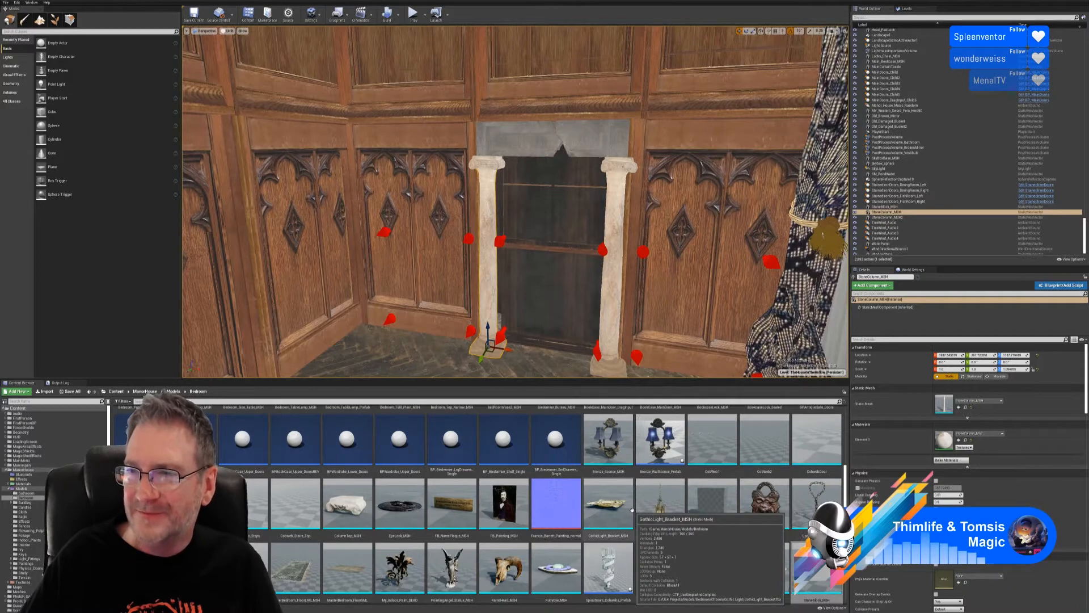
{"action": "scroll", "coordinate": [632, 509], "scroll_direction": "down", "scroll_amount": 3}
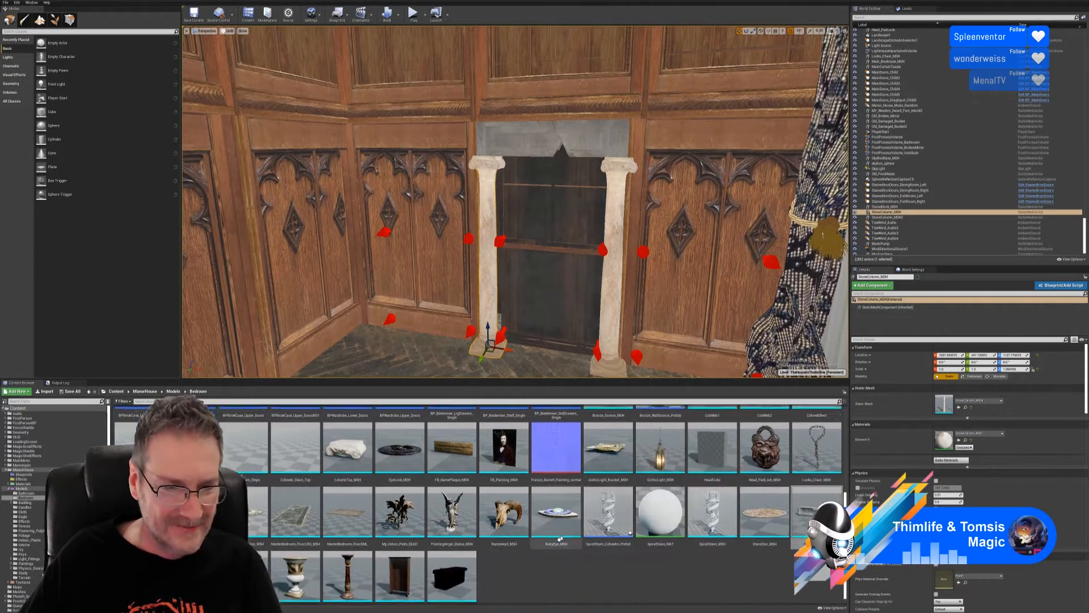
{"action": "double_click", "coordinate": [139, 564]}
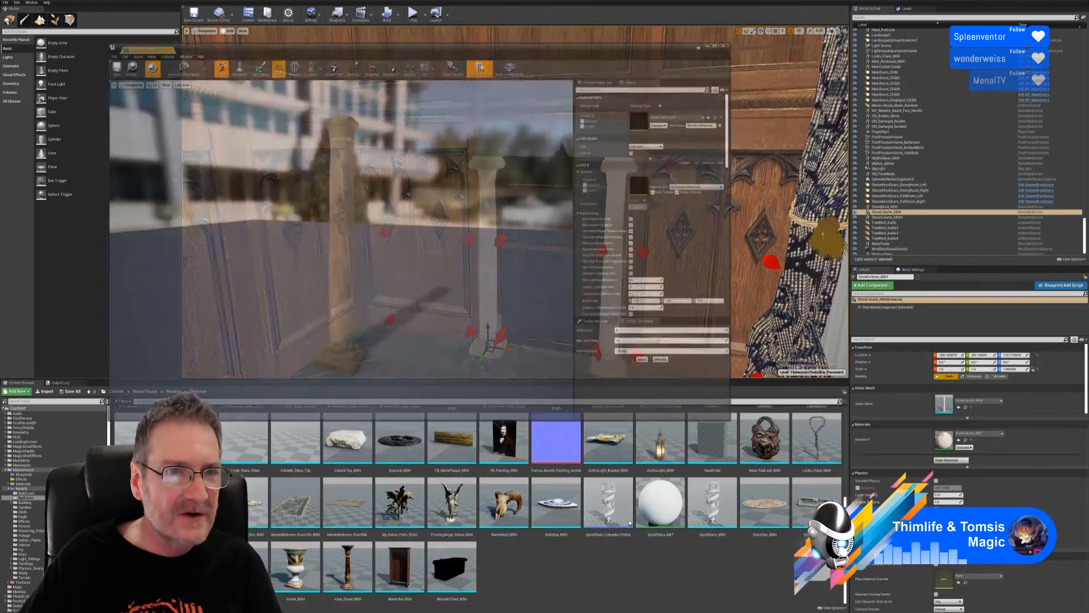
{"action": "left_click", "coordinate": [311, 74]}
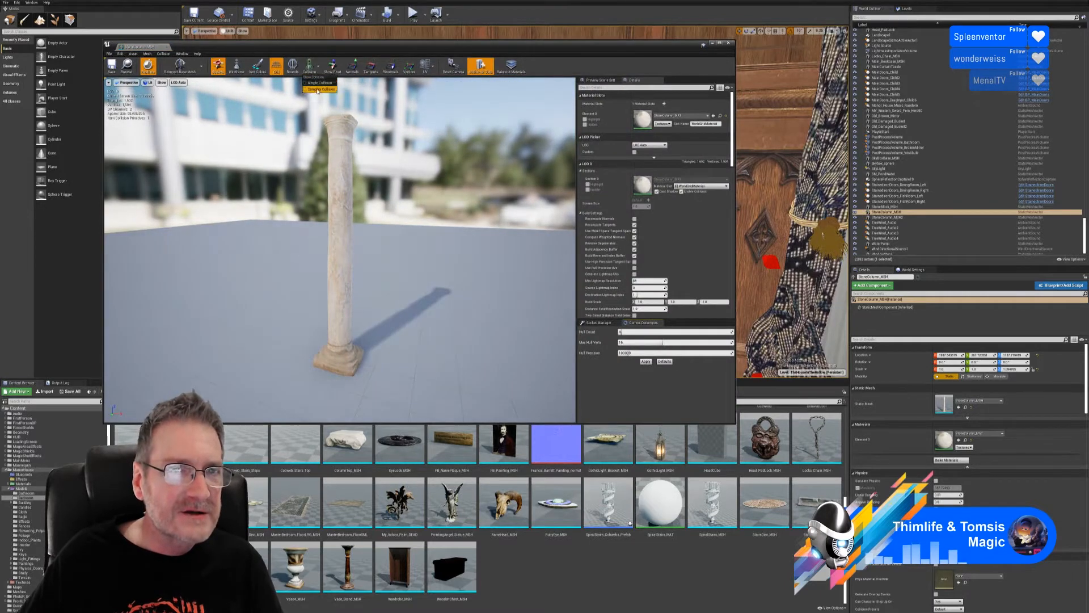
{"action": "left_click", "coordinate": [316, 84]}
{"action": "mouse_move", "coordinate": [340, 227]}
{"action": "right_mouse_down"}
{"action": "mouse_move", "coordinate": [340, 278]}
{"action": "mouse_move", "coordinate": [340, 227]}
{"action": "right_mouse_up"}
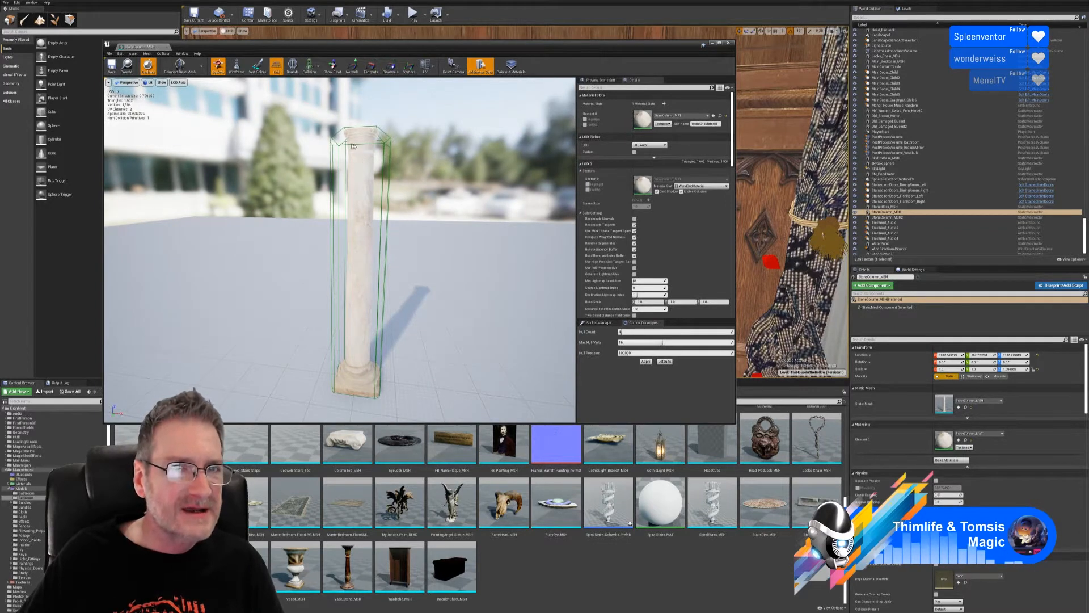
{"action": "right_click_drag", "start_coordinate": [389, 140], "coordinate": [230, 171]}
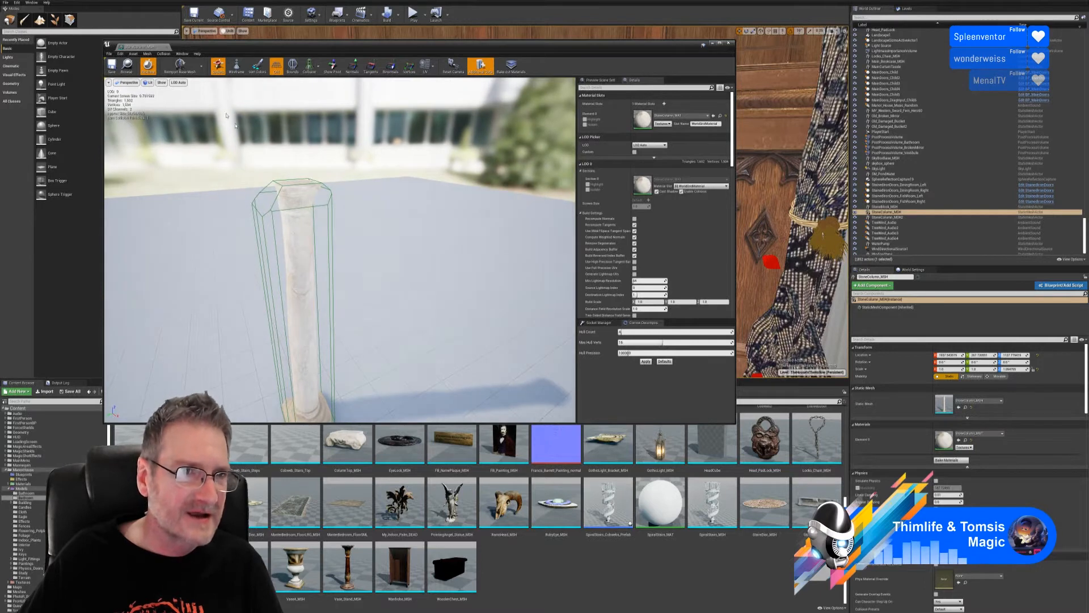
- Remove the column mesh's existing collision and add a box simplified collision in its place
{"action": "left_click", "coordinate": [162, 55]}
{"action": "left_click", "coordinate": [179, 118]}
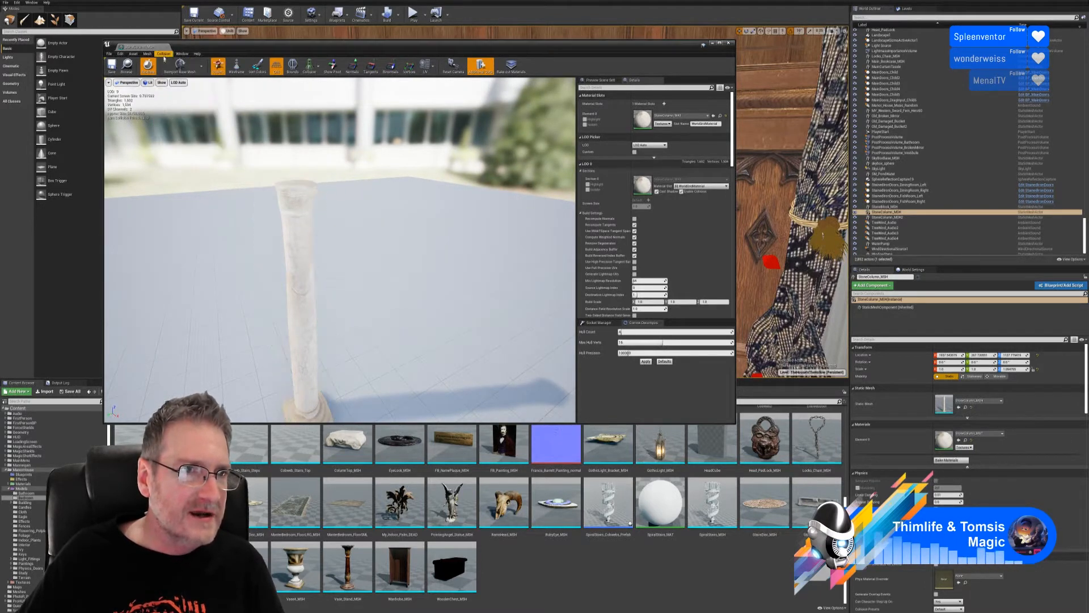
{"action": "left_click", "coordinate": [164, 56]}
{"action": "left_click", "coordinate": [177, 73]}
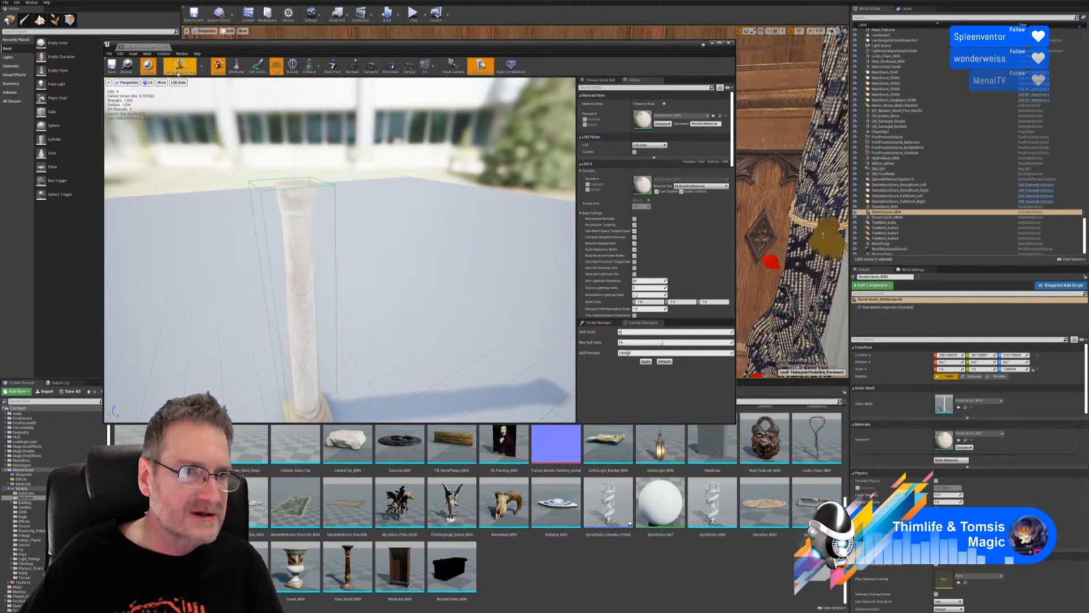
- Select the collision box and scale it down closer to the width of the column shaft
{"action": "left_click", "coordinate": [332, 186]}
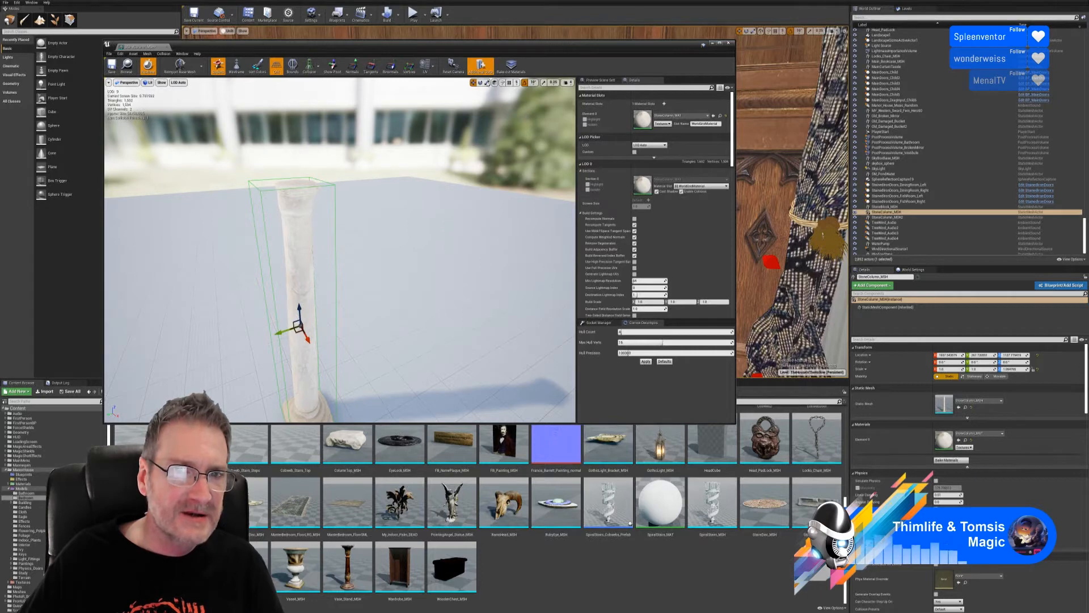
{"action": "key", "text": "r"}
{"action": "left_click_drag", "start_coordinate": [283, 328], "coordinate": [493, 392]}
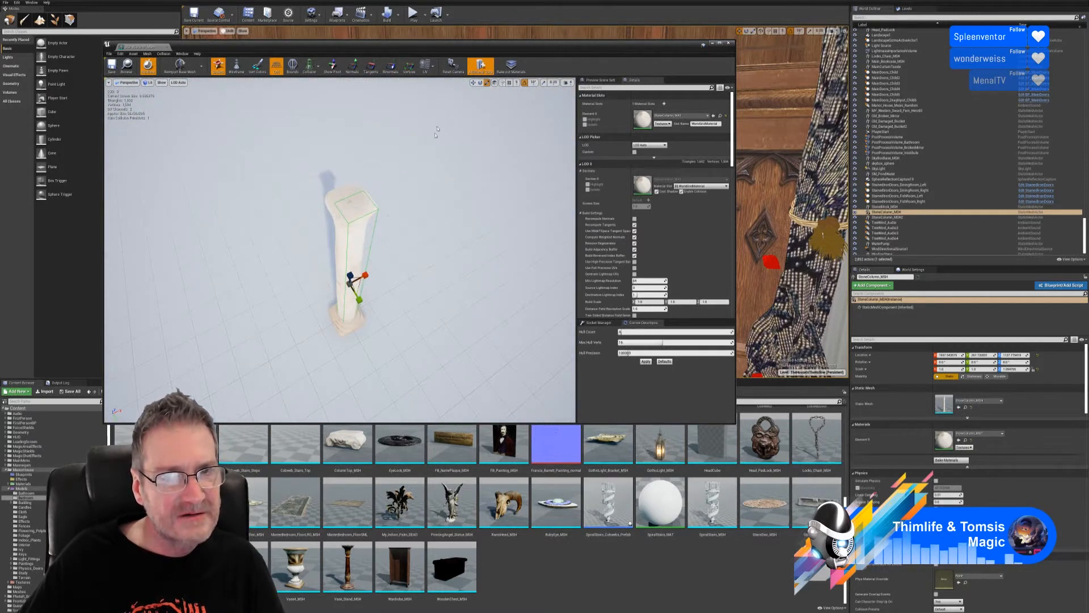
- Move the collision box sideways along both horizontal axes to centre it on the column shaft
{"action": "left_click", "coordinate": [473, 83]}
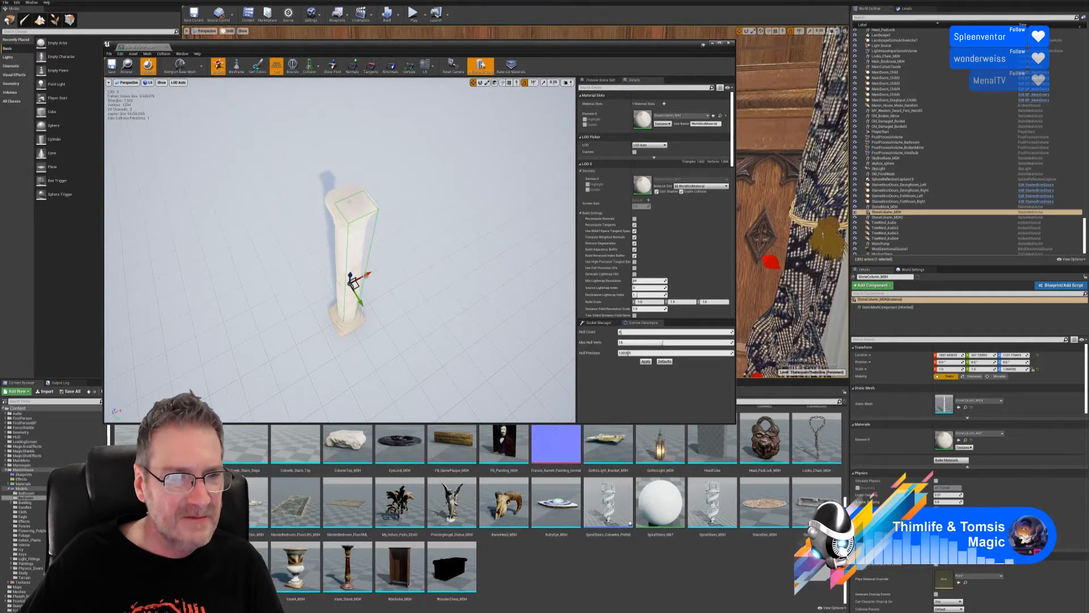
{"action": "left_click_drag", "start_coordinate": [367, 275], "coordinate": [430, 368]}
{"action": "key", "text": "ctrl+z"}
{"action": "right_click_drag", "start_coordinate": [430, 369], "coordinate": [454, 386]}
{"action": "right_click_drag", "start_coordinate": [398, 329], "coordinate": [388, 284]}
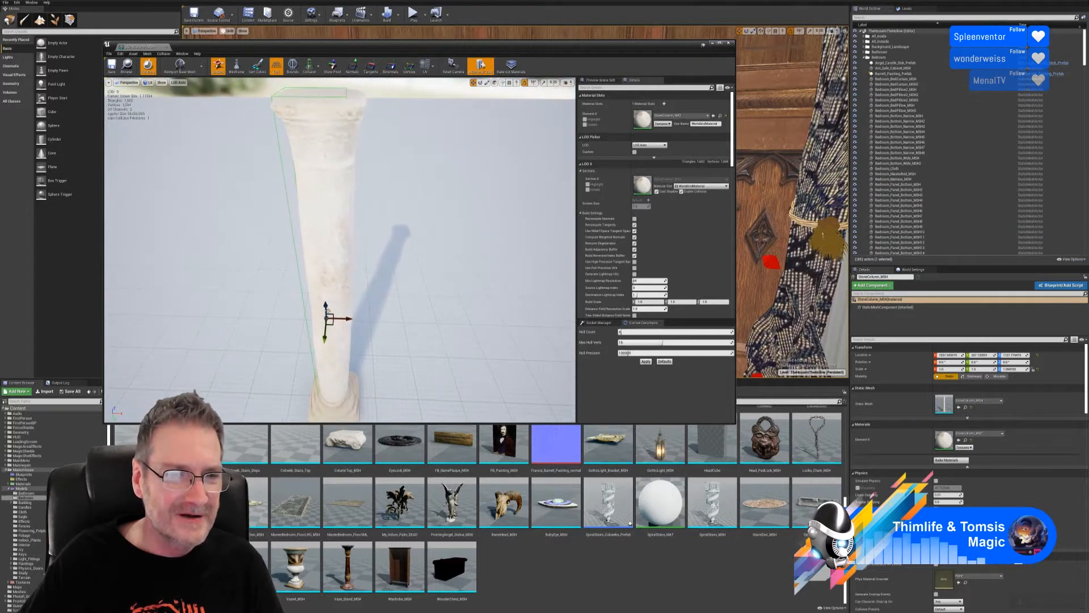
{"action": "left_click_drag", "start_coordinate": [348, 319], "coordinate": [353, 319]}
{"action": "mouse_move", "coordinate": [362, 334]}
{"action": "right_mouse_down"}
{"action": "mouse_move", "coordinate": [335, 363]}
{"action": "mouse_move", "coordinate": [397, 369]}
{"action": "mouse_move", "coordinate": [357, 318]}
{"action": "mouse_move", "coordinate": [363, 309]}
{"action": "mouse_move", "coordinate": [365, 348]}
{"action": "right_mouse_up"}
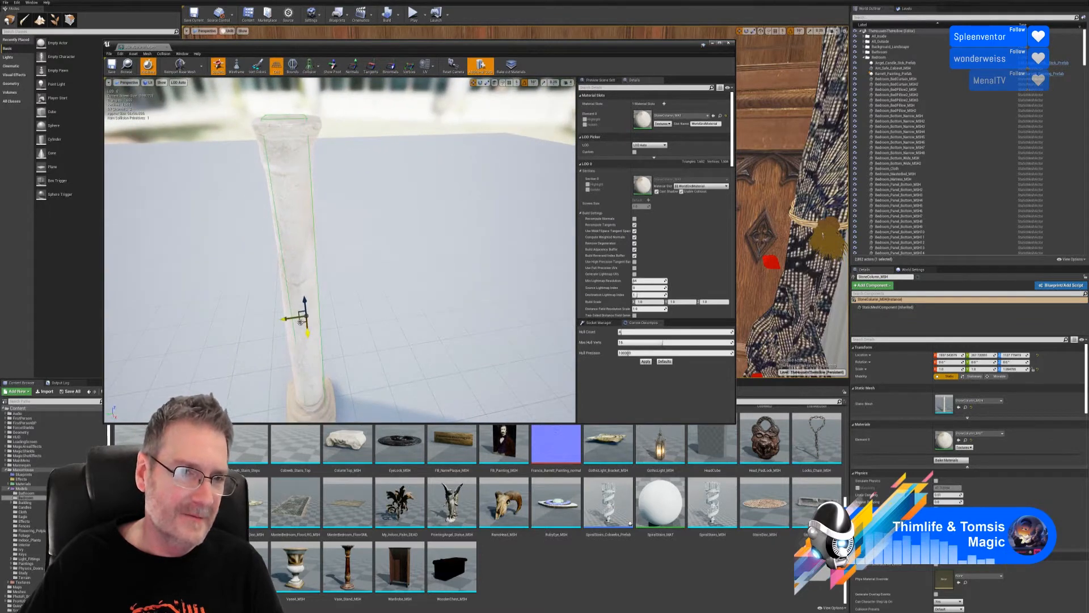
{"action": "right_click_drag", "start_coordinate": [291, 317], "coordinate": [289, 317]}
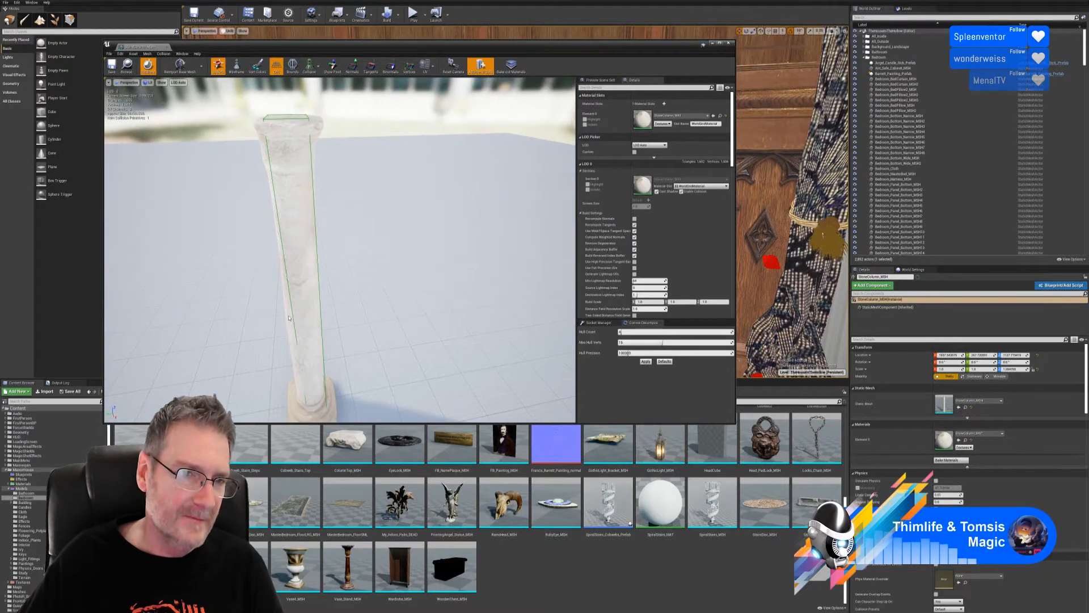
{"action": "left_click", "coordinate": [308, 120]}
{"action": "left_click_drag", "start_coordinate": [286, 318], "coordinate": [280, 318]}
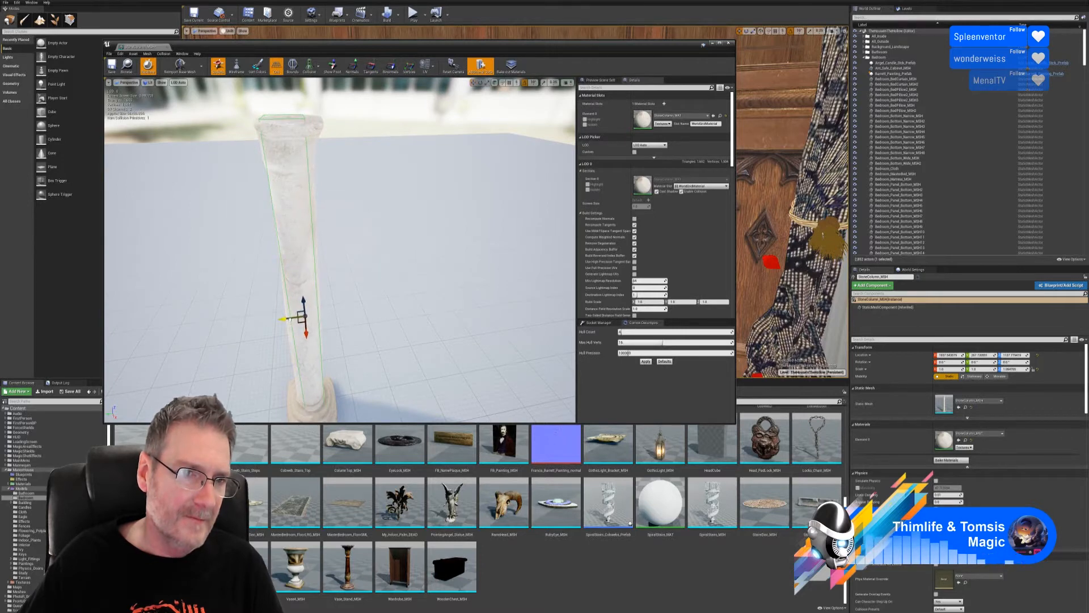
- Scale the collision box along one horizontal axis to fit the shaft and close the column mesh editor
{"action": "left_click", "coordinate": [487, 82]}
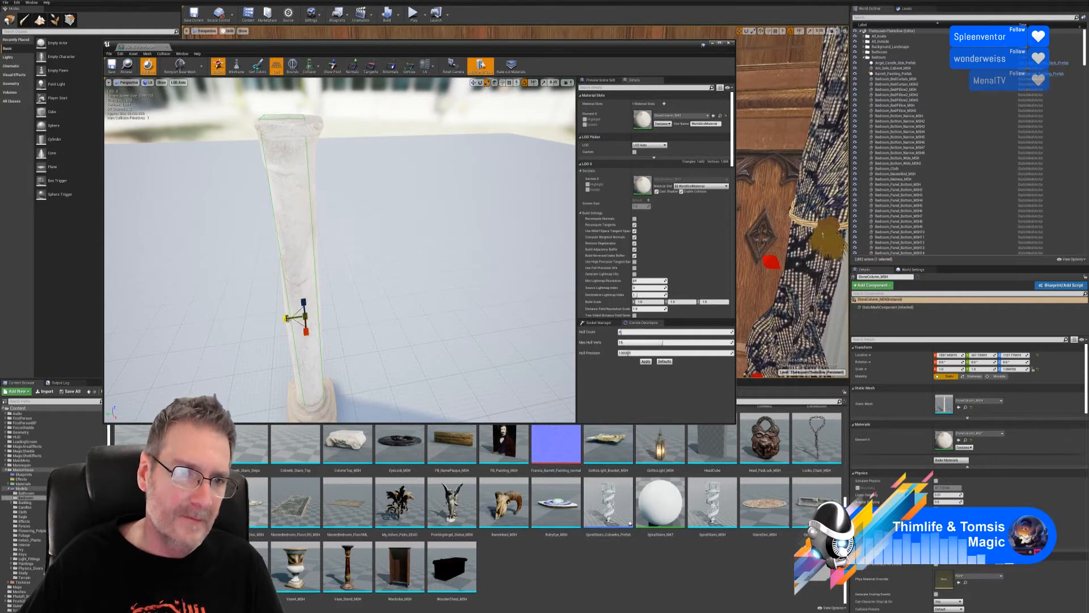
{"action": "left_click_drag", "start_coordinate": [287, 320], "coordinate": [282, 320]}
{"action": "left_click", "coordinate": [376, 309]}
{"action": "mouse_move", "coordinate": [382, 302]}
{"action": "right_mouse_down"}
{"action": "mouse_move", "coordinate": [391, 290]}
{"action": "mouse_move", "coordinate": [347, 307]}
{"action": "mouse_move", "coordinate": [318, 295]}
{"action": "mouse_move", "coordinate": [375, 283]}
{"action": "mouse_move", "coordinate": [363, 287]}
{"action": "mouse_move", "coordinate": [363, 244]}
{"action": "mouse_move", "coordinate": [391, 238]}
{"action": "mouse_move", "coordinate": [377, 238]}
{"action": "mouse_move", "coordinate": [379, 281]}
{"action": "right_mouse_up"}
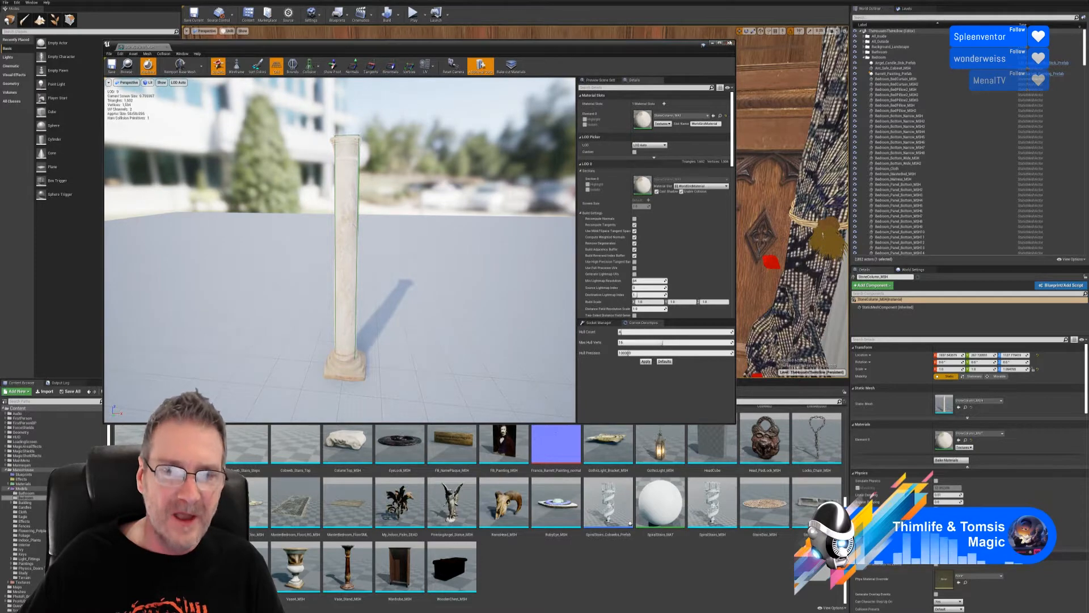
{"action": "left_click", "coordinate": [729, 43]}
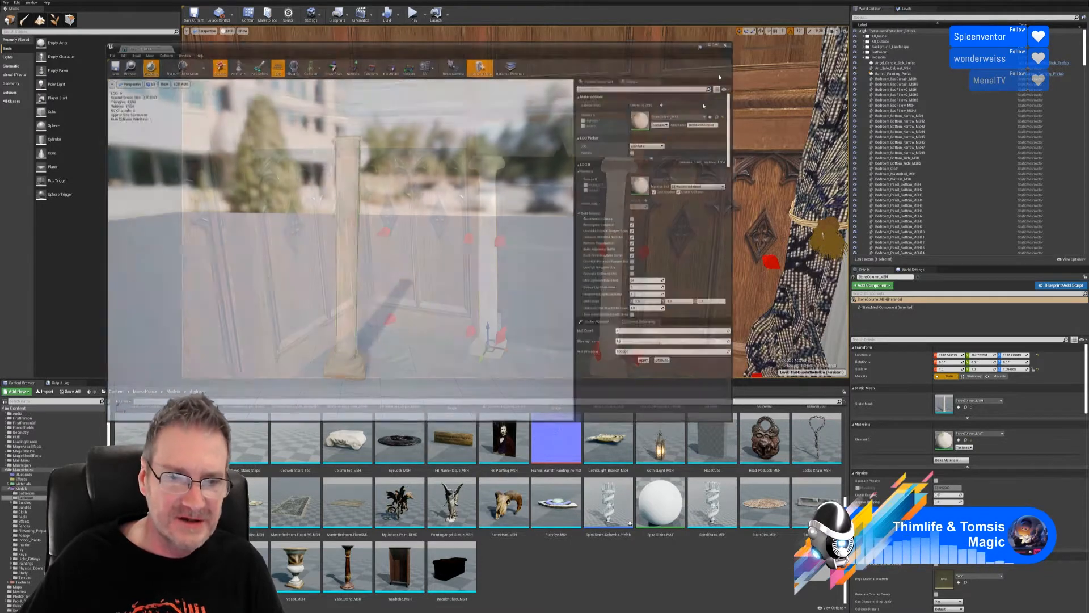
- Open the carved stone column-top mesh, display its simple collision to inspect the hull around it, and close the mesh editor
{"action": "double_click", "coordinate": [354, 441]}
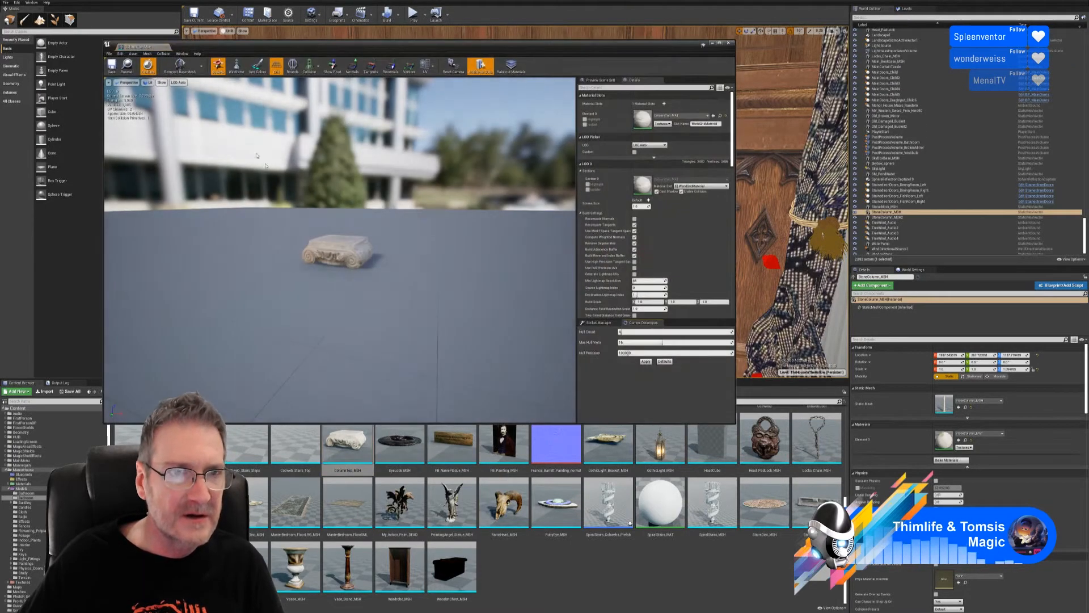
{"action": "left_click", "coordinate": [310, 66]}
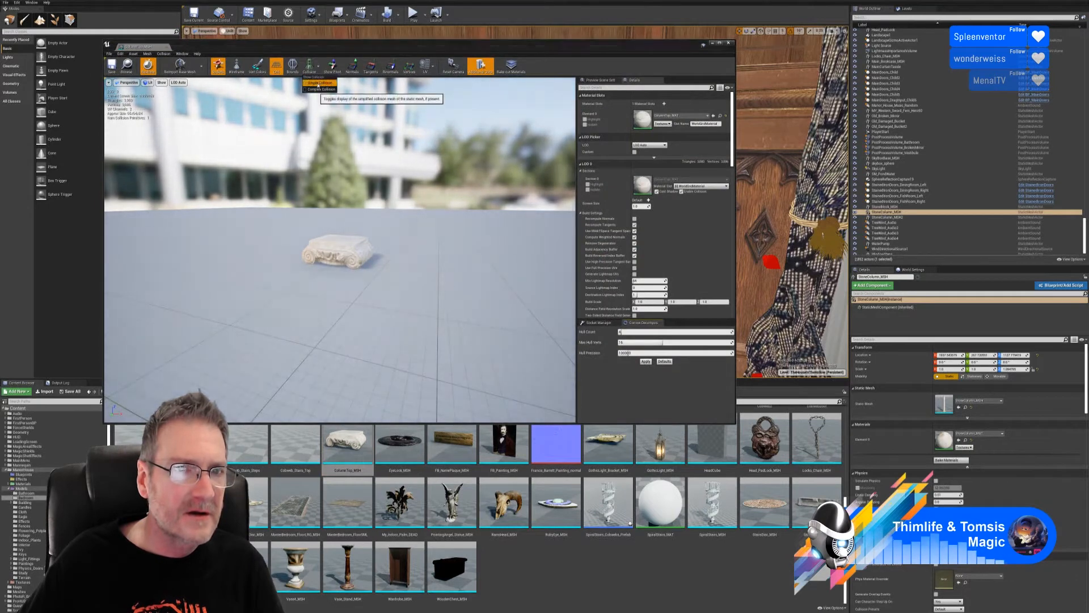
{"action": "left_click", "coordinate": [319, 83]}
{"action": "right_click_drag", "start_coordinate": [335, 170], "coordinate": [297, 187]}
{"action": "left_click_drag", "start_coordinate": [372, 317], "coordinate": [372, 279]}
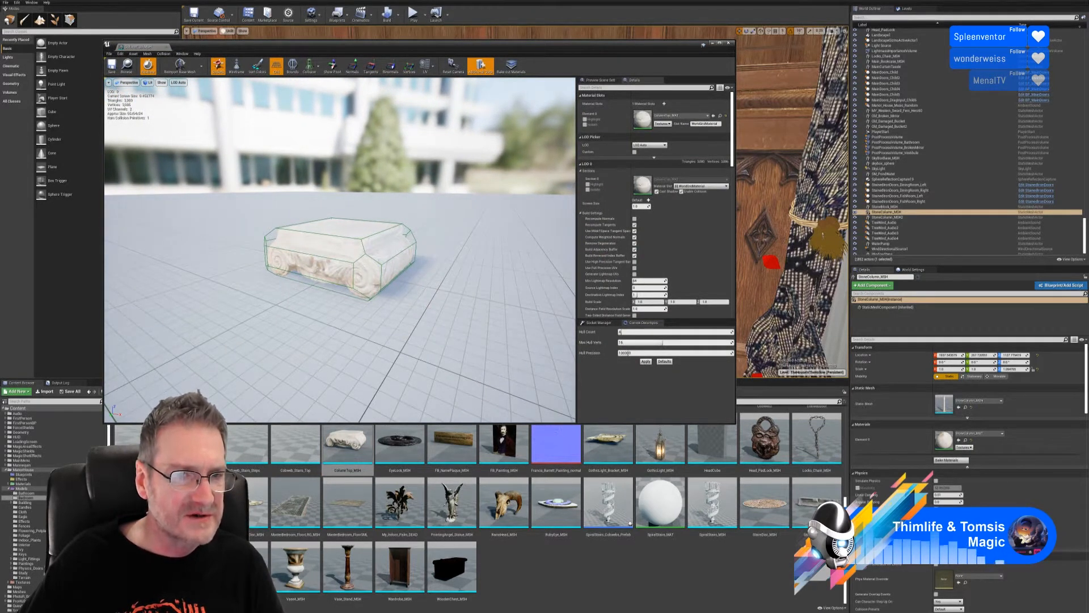
{"action": "mouse_move", "coordinate": [406, 234]}
{"action": "right_mouse_down"}
{"action": "mouse_move", "coordinate": [407, 205]}
{"action": "mouse_move", "coordinate": [406, 226]}
{"action": "mouse_move", "coordinate": [407, 215]}
{"action": "right_mouse_up"}
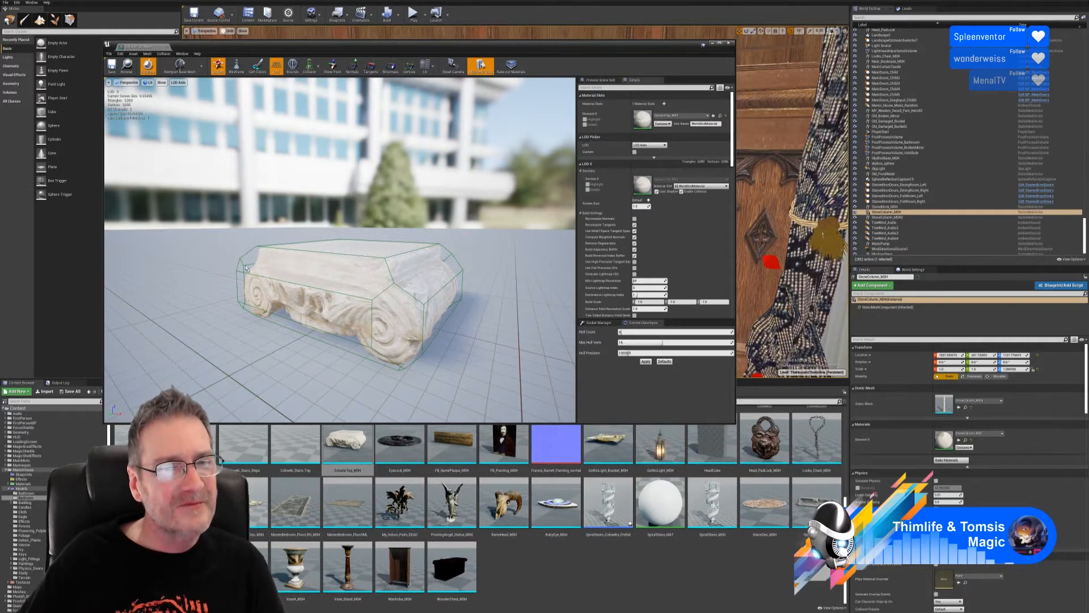
{"action": "left_click", "coordinate": [728, 43]}
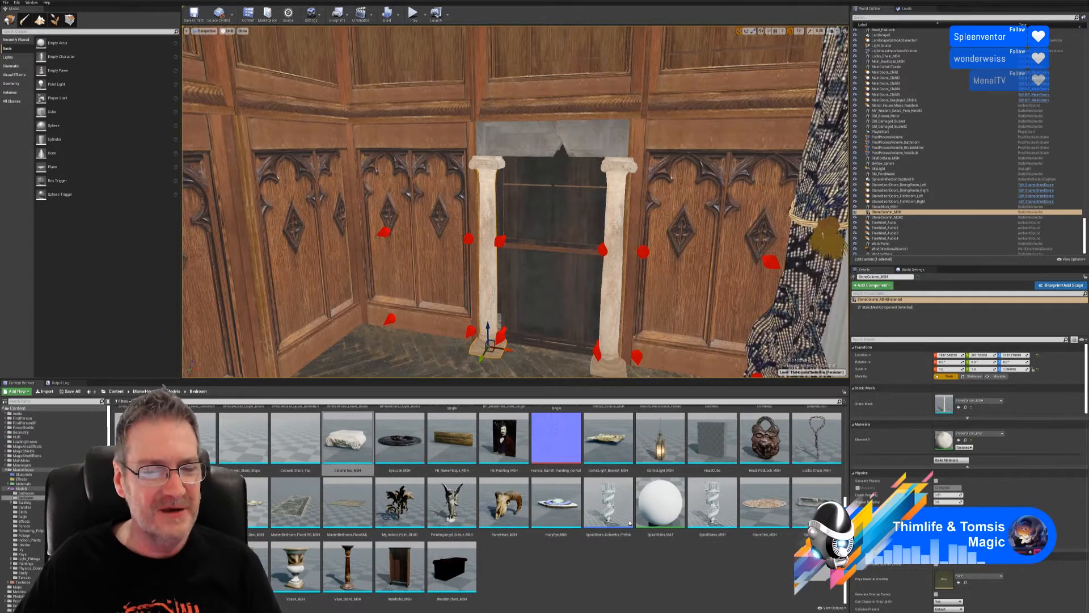
- Switch to the browser, look through the PhilDoes3D home page down to its social media links, and return to Unreal Editor
{"action": "key", "text": "alt+Tab"}
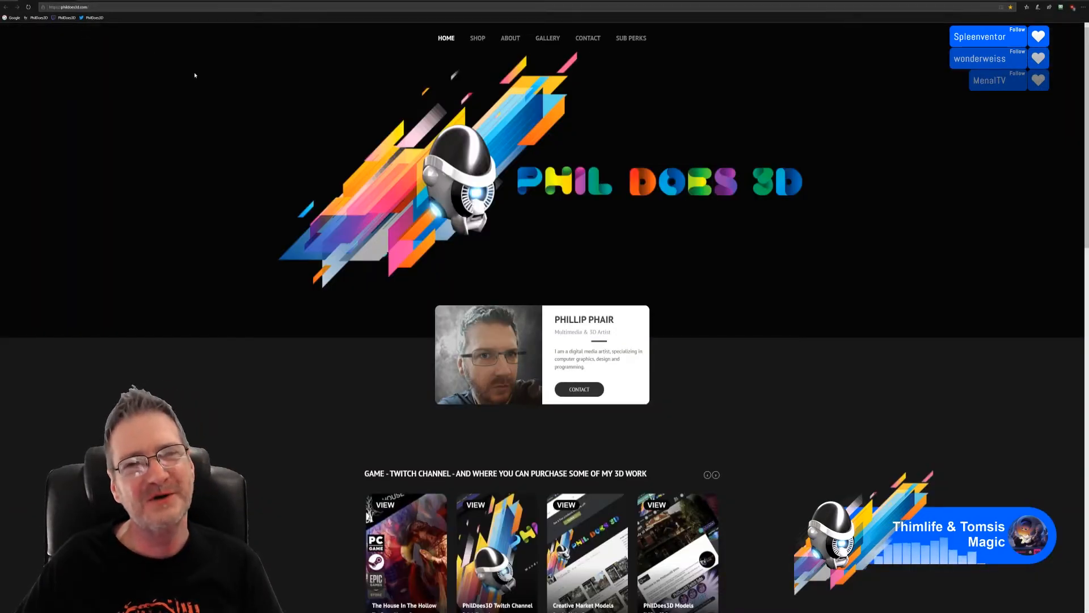
{"action": "scroll", "coordinate": [568, 498], "scroll_direction": "down", "scroll_amount": 15}
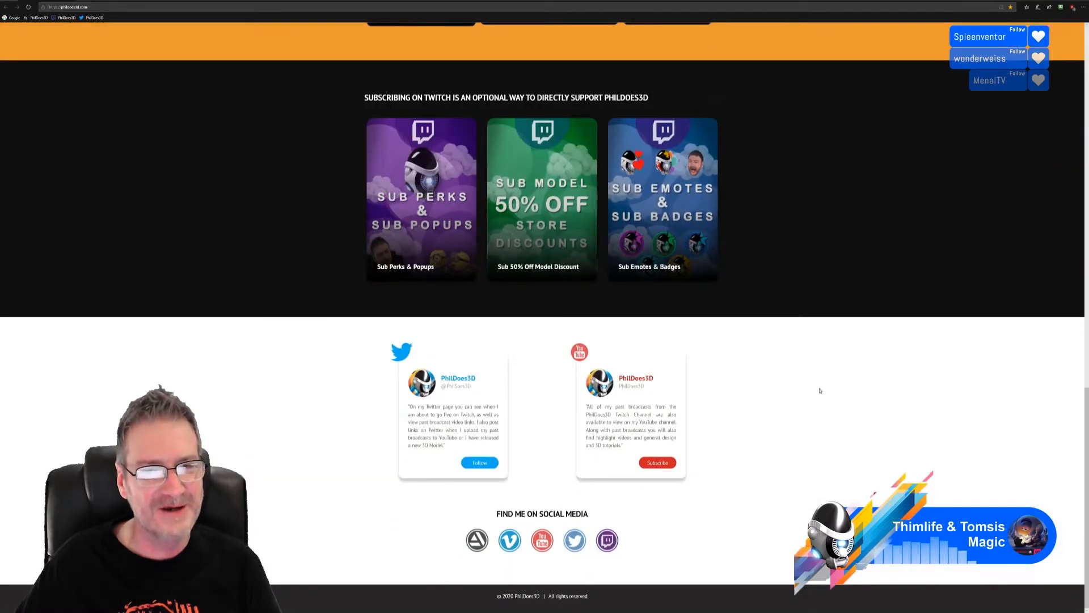
{"action": "scroll", "coordinate": [820, 390], "scroll_direction": "up", "scroll_amount": 15}
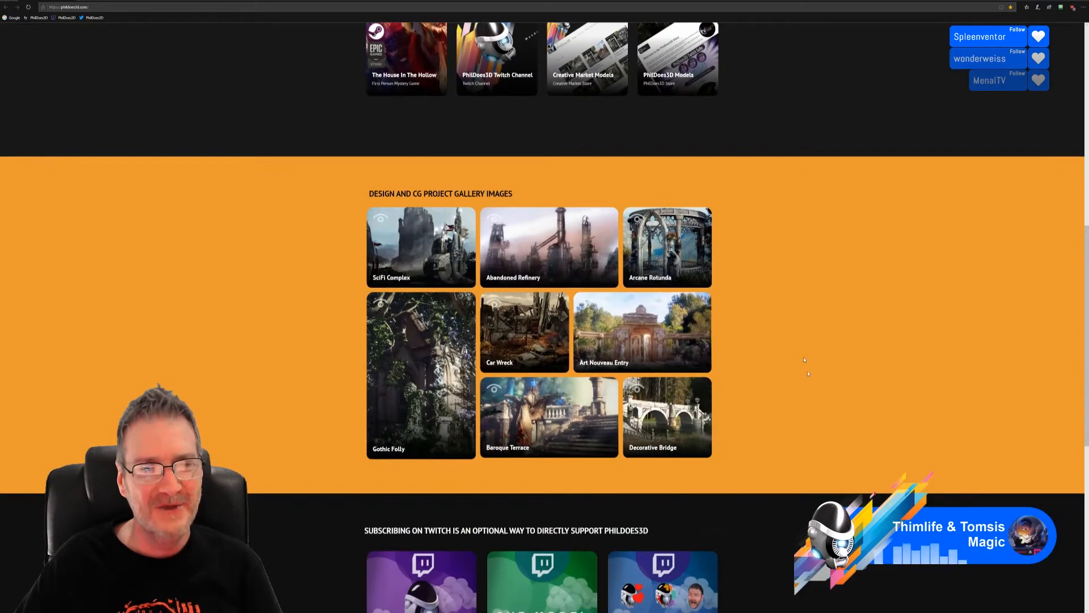
{"action": "scroll", "coordinate": [843, 390], "scroll_direction": "down", "scroll_amount": 7}
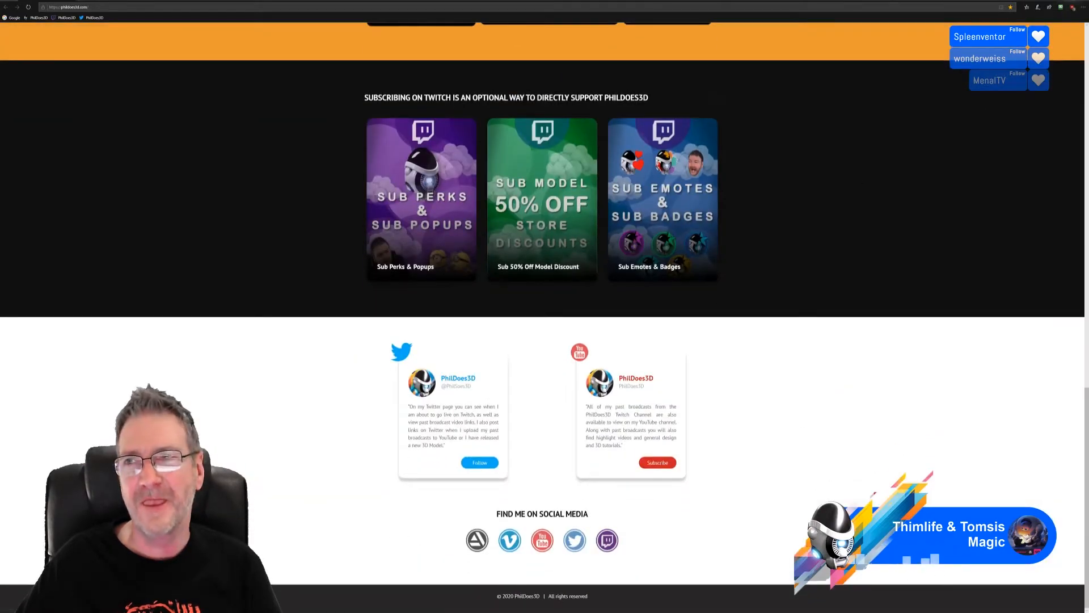
{"action": "key", "text": "alt+Tab"}
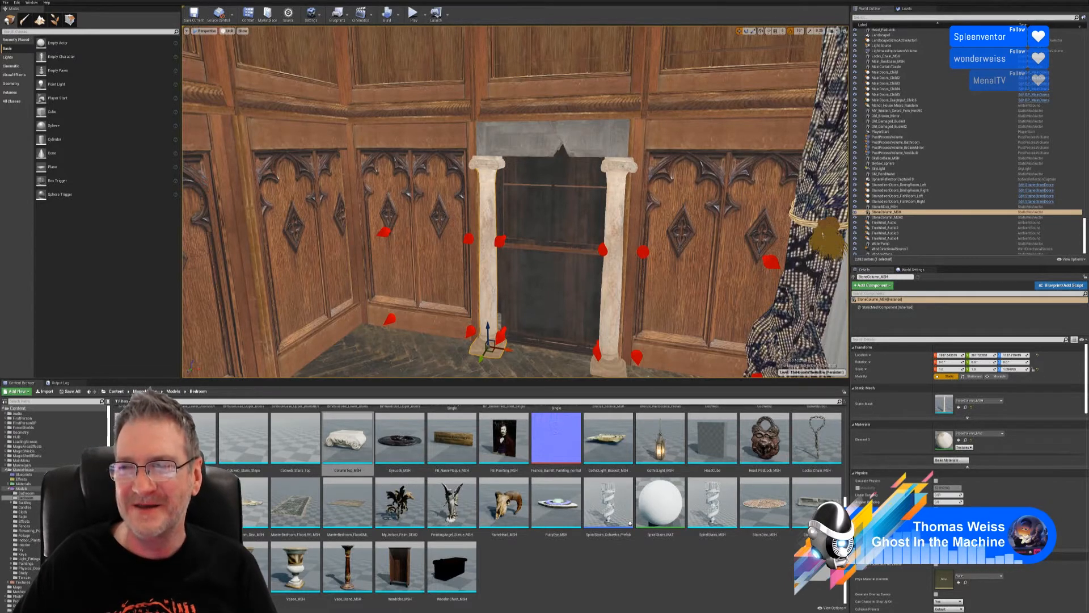
- Play the level from inside the bedroom, walk around to test the player's movement, and end the play session
{"action": "right_click_drag", "start_coordinate": [643, 251], "coordinate": [524, 240]}
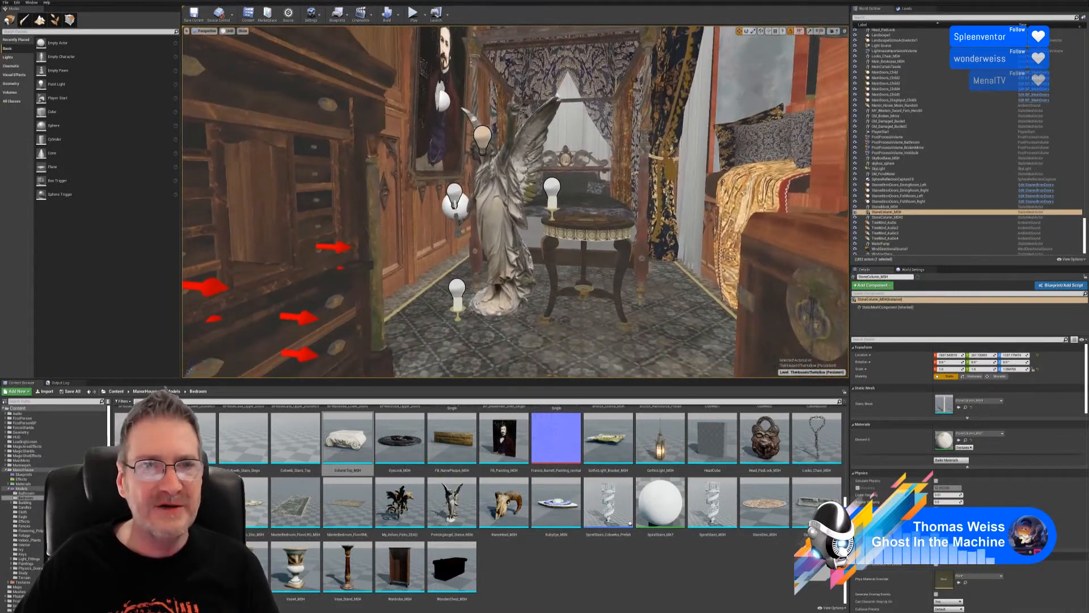
{"action": "left_click", "coordinate": [413, 14]}
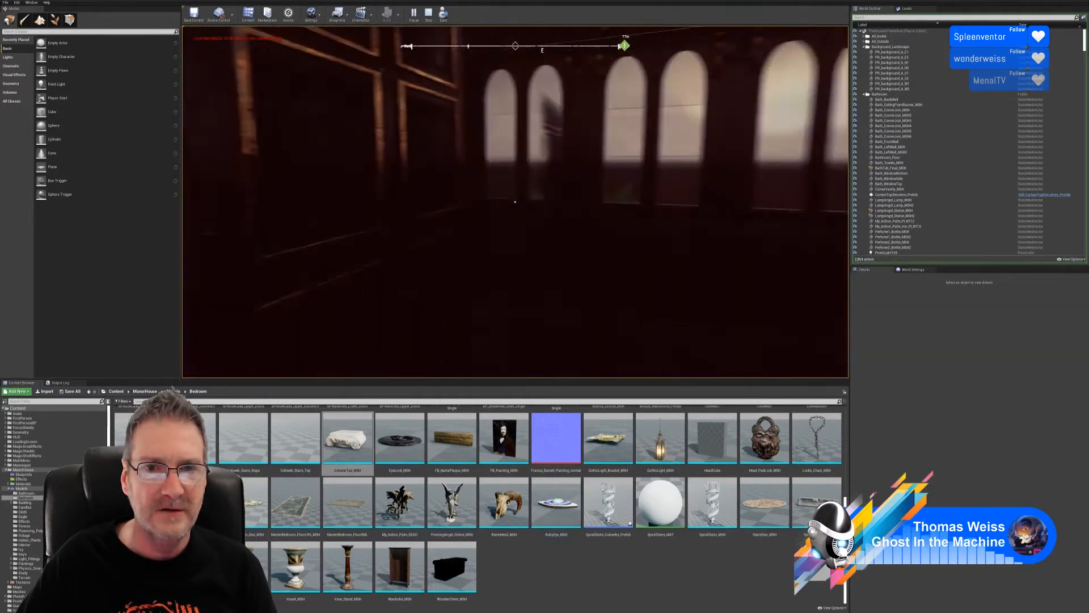
{"action": "key", "text": "w"}
{"action": "key", "text": "w"}
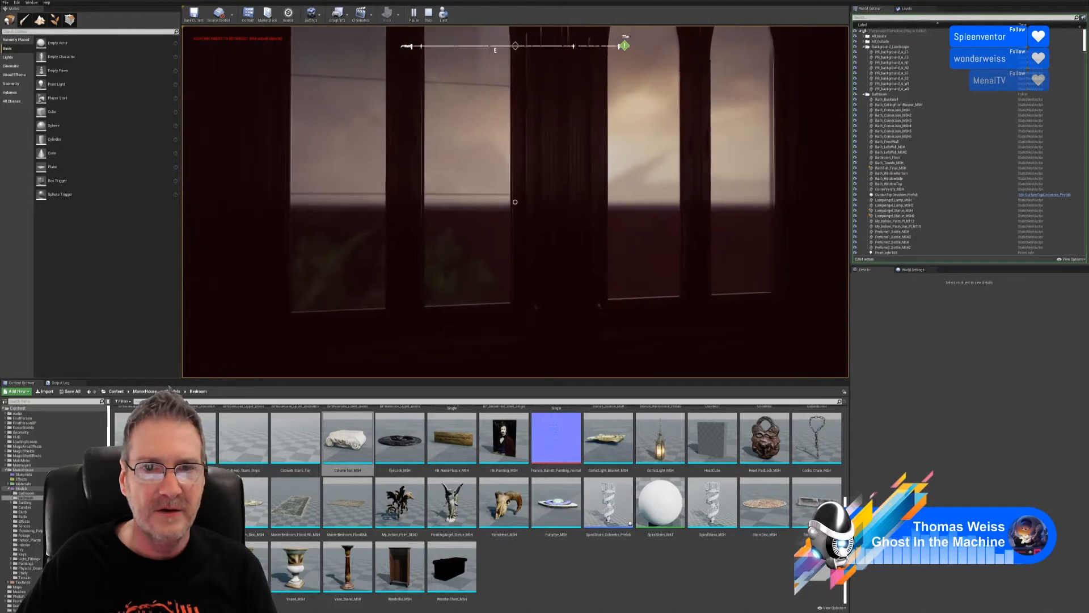
{"action": "key", "text": "s"}
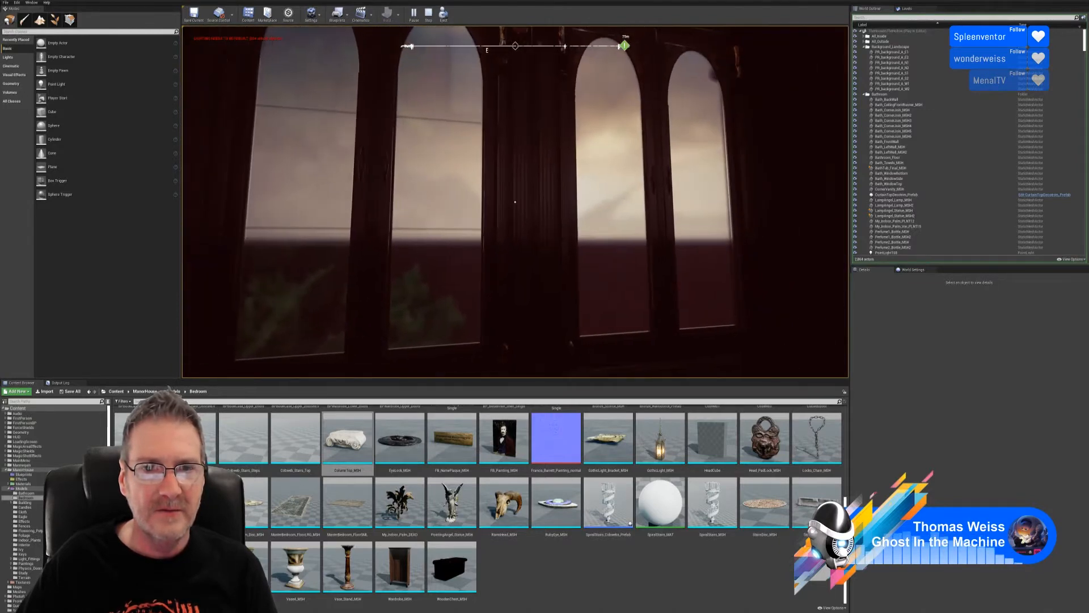
{"action": "key", "text": "w"}
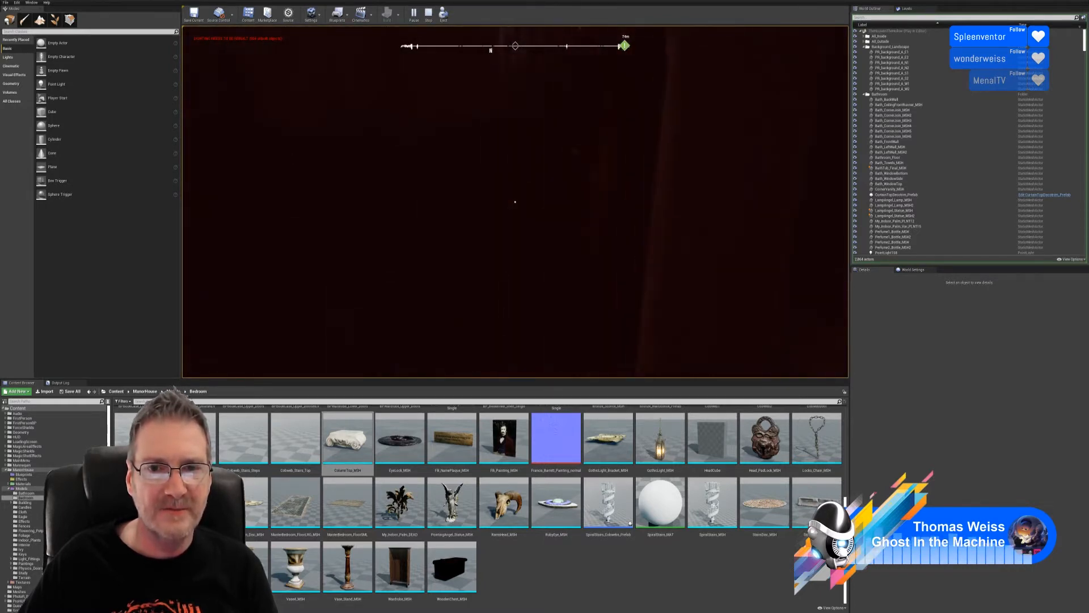
{"action": "key", "text": "Escape"}
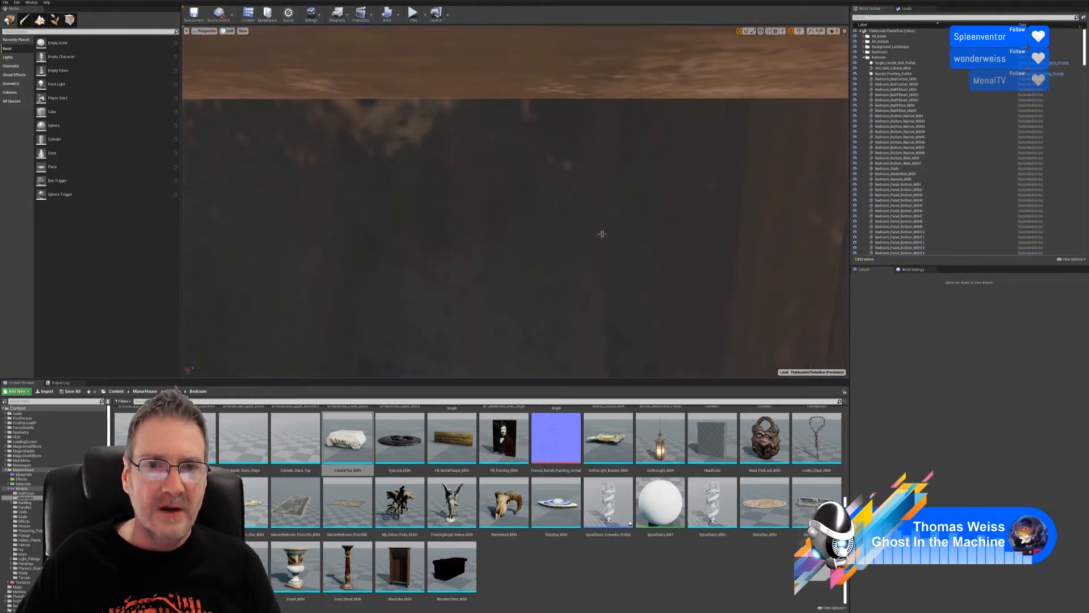
- Select the bookcase door in the hidden opening and examine how it sits between the two columns, from the lintel to the column bases
{"action": "right_click_drag", "start_coordinate": [603, 233], "coordinate": [676, 269]}
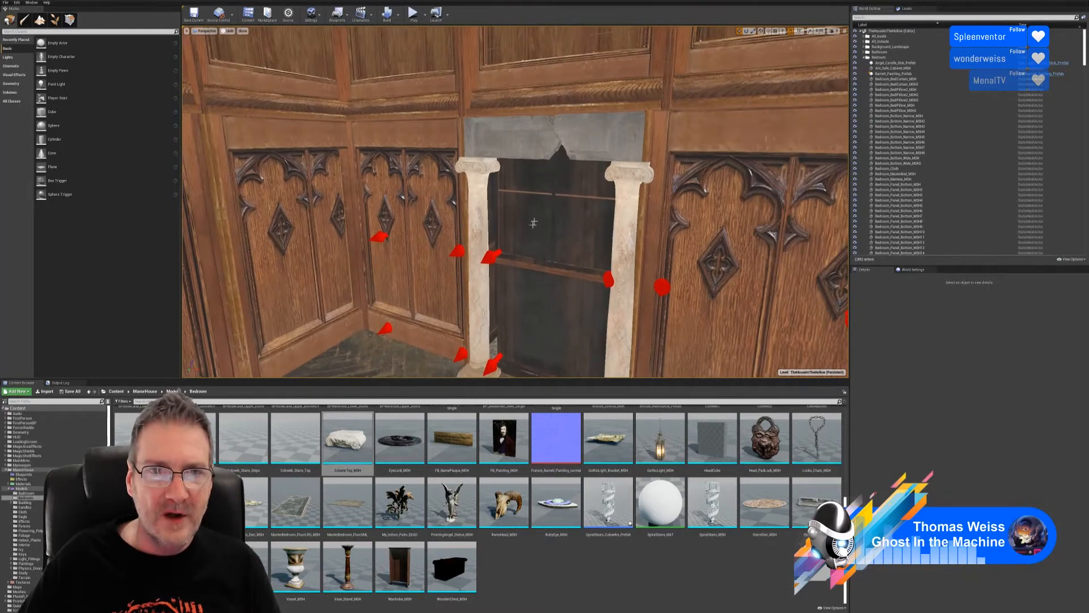
{"action": "mouse_move", "coordinate": [534, 223]}
{"action": "right_mouse_down"}
{"action": "mouse_move", "coordinate": [499, 227]}
{"action": "mouse_move", "coordinate": [518, 225]}
{"action": "right_mouse_up"}
{"action": "left_click", "coordinate": [584, 138]}
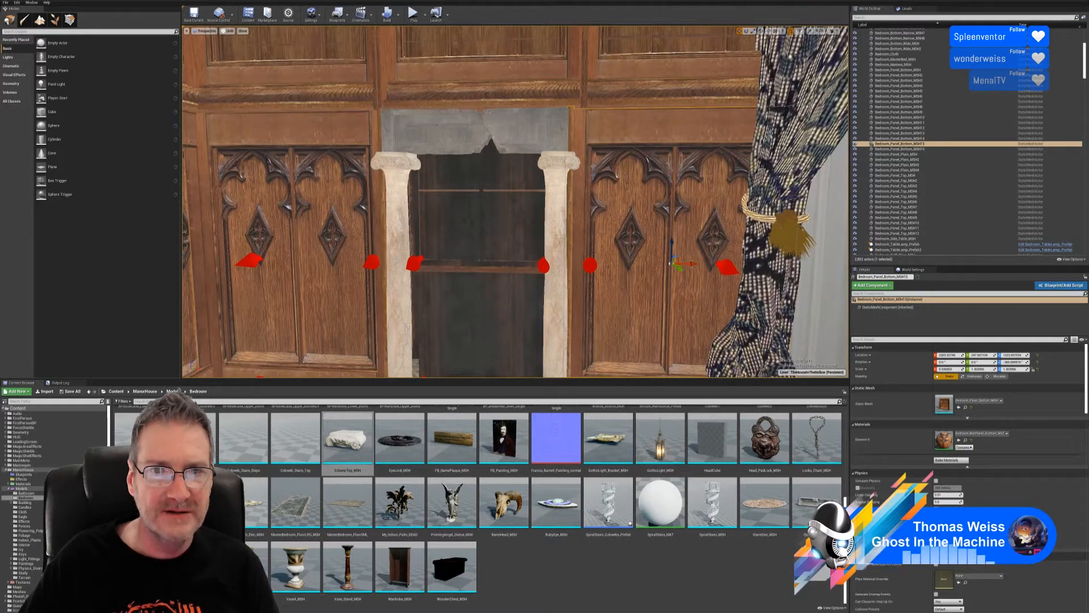
{"action": "mouse_move", "coordinate": [236, 72]}
{"action": "right_mouse_down"}
{"action": "mouse_move", "coordinate": [213, 86]}
{"action": "mouse_move", "coordinate": [223, 84]}
{"action": "right_mouse_up"}
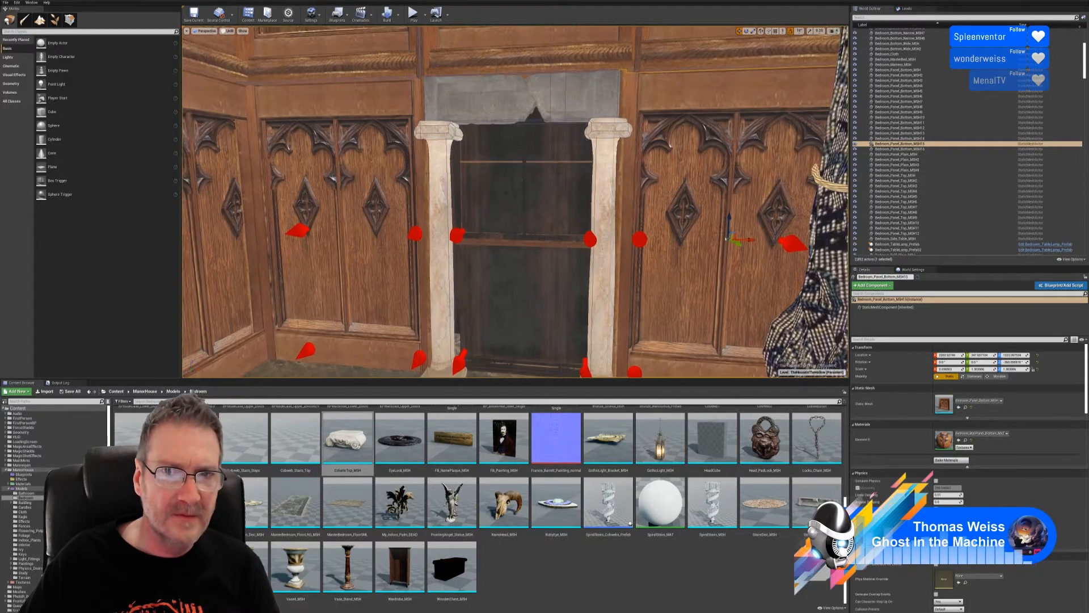
{"action": "middle_click_drag", "start_coordinate": [515, 202], "coordinate": [497, 229]}
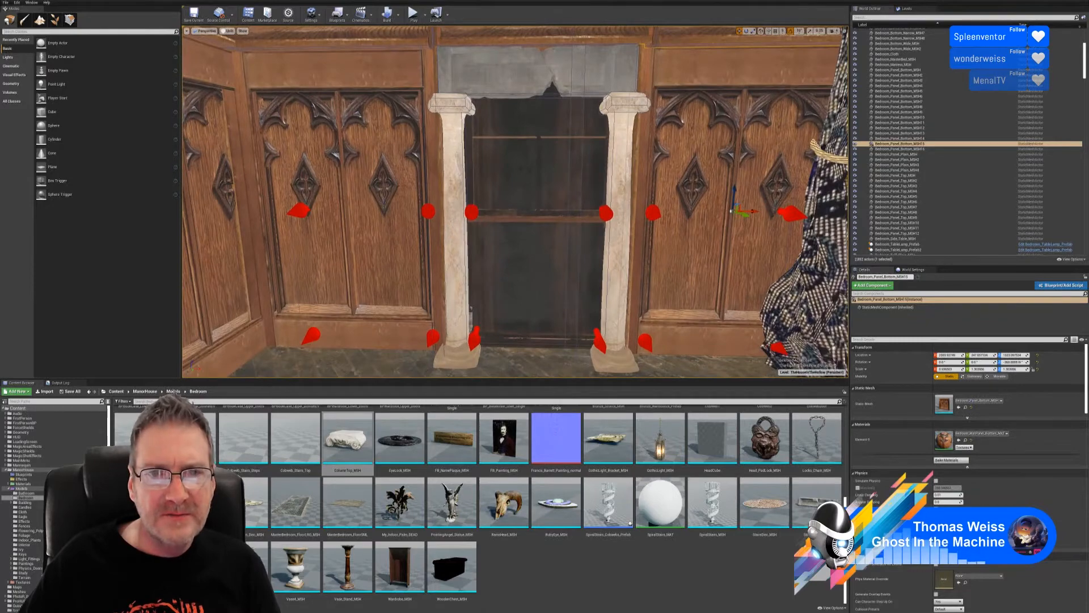
{"action": "left_click", "coordinate": [582, 181]}
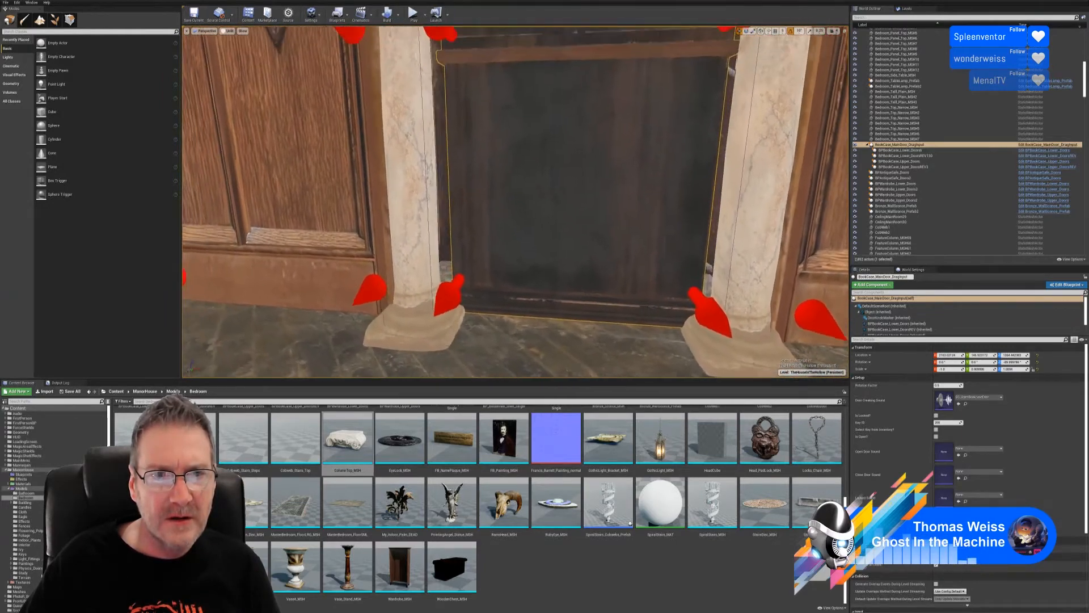
{"action": "right_click_drag", "start_coordinate": [516, 202], "coordinate": [590, 150]}
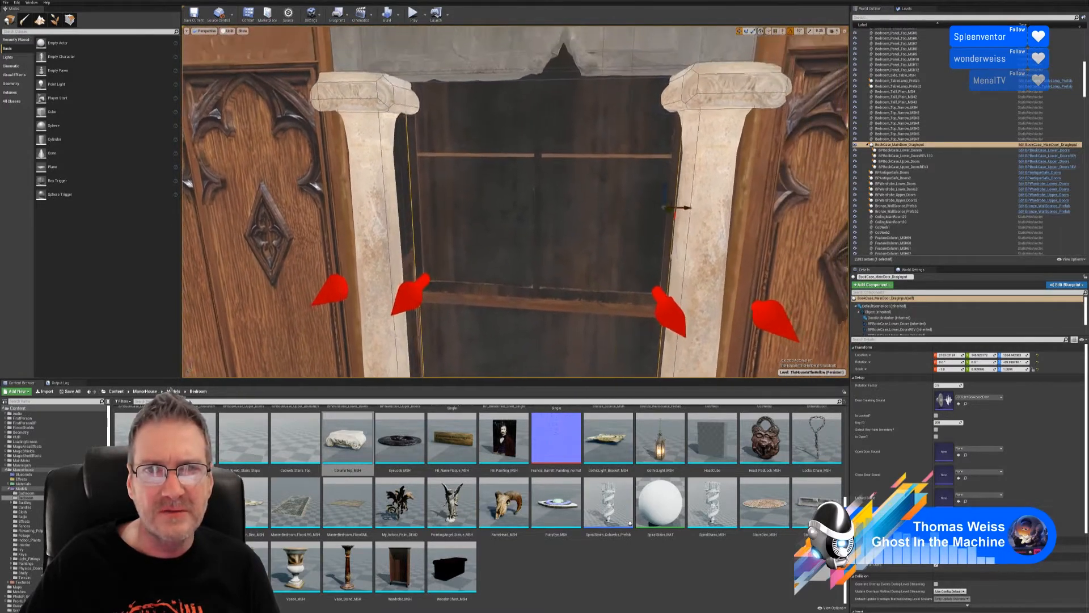
{"action": "right_click_drag", "start_coordinate": [515, 201], "coordinate": [587, 181]}
{"action": "key", "text": "s"}
{"action": "key", "text": "w"}
{"action": "key", "text": "w"}
{"action": "key", "text": "s"}
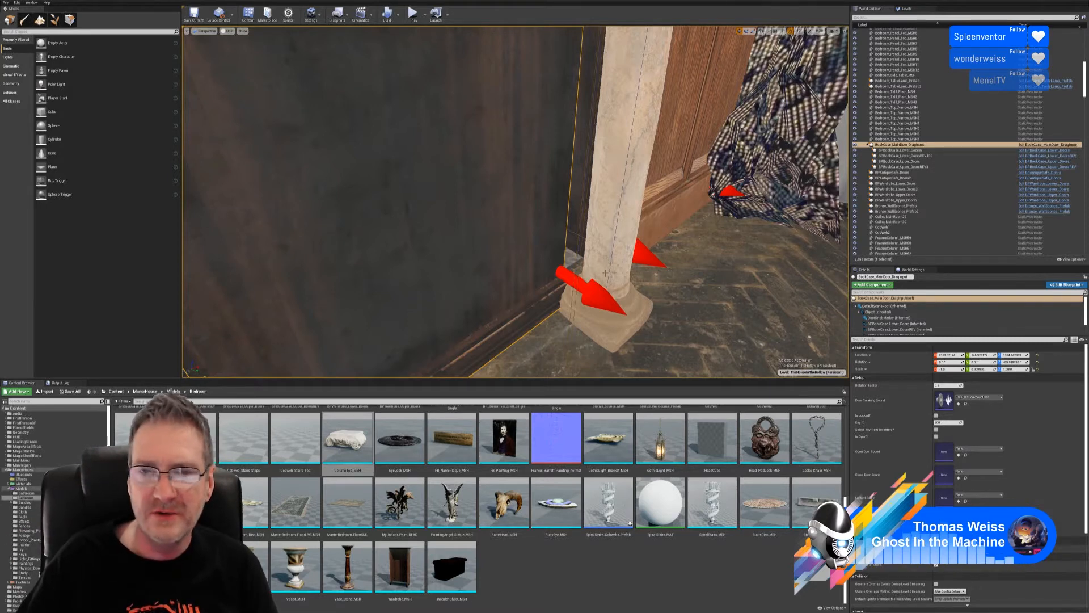
{"action": "mouse_move", "coordinate": [688, 229]}
{"action": "right_mouse_down"}
{"action": "mouse_move", "coordinate": [666, 258]}
{"action": "mouse_move", "coordinate": [615, 263]}
{"action": "mouse_move", "coordinate": [643, 255]}
{"action": "mouse_move", "coordinate": [632, 227]}
{"action": "mouse_move", "coordinate": [682, 272]}
{"action": "mouse_move", "coordinate": [666, 278]}
{"action": "mouse_move", "coordinate": [668, 227]}
{"action": "mouse_move", "coordinate": [694, 192]}
{"action": "mouse_move", "coordinate": [685, 170]}
{"action": "mouse_move", "coordinate": [660, 210]}
{"action": "mouse_move", "coordinate": [558, 188]}
{"action": "mouse_move", "coordinate": [541, 198]}
{"action": "mouse_move", "coordinate": [592, 204]}
{"action": "mouse_move", "coordinate": [557, 192]}
{"action": "mouse_move", "coordinate": [564, 223]}
{"action": "mouse_move", "coordinate": [551, 247]}
{"action": "mouse_move", "coordinate": [559, 213]}
{"action": "mouse_move", "coordinate": [540, 234]}
{"action": "mouse_move", "coordinate": [674, 230]}
{"action": "right_mouse_up"}
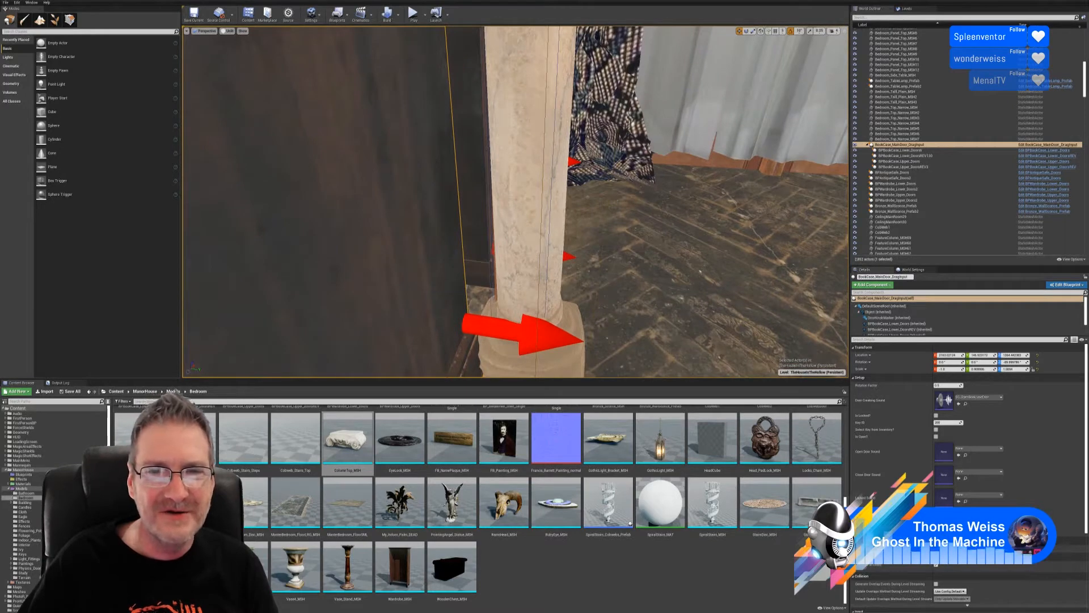
- Select the column nearest the curtain and examine it together with the lintel, the area behind the panelling and the floor of the opening
{"action": "left_click", "coordinate": [542, 191]}
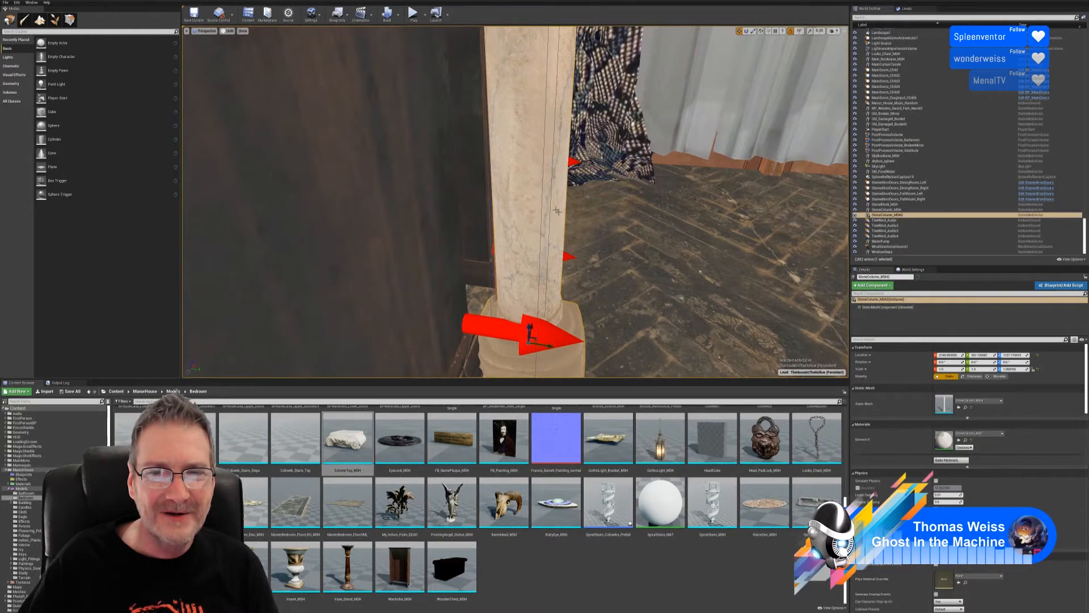
{"action": "right_click_drag", "start_coordinate": [557, 211], "coordinate": [539, 128]}
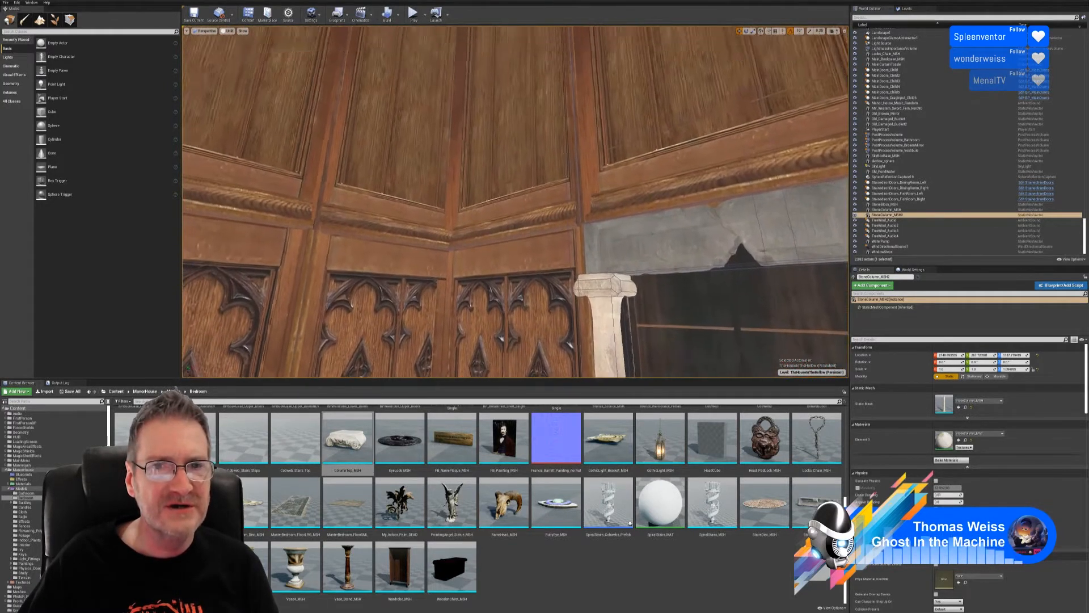
{"action": "right_click_drag", "start_coordinate": [515, 201], "coordinate": [539, 164]}
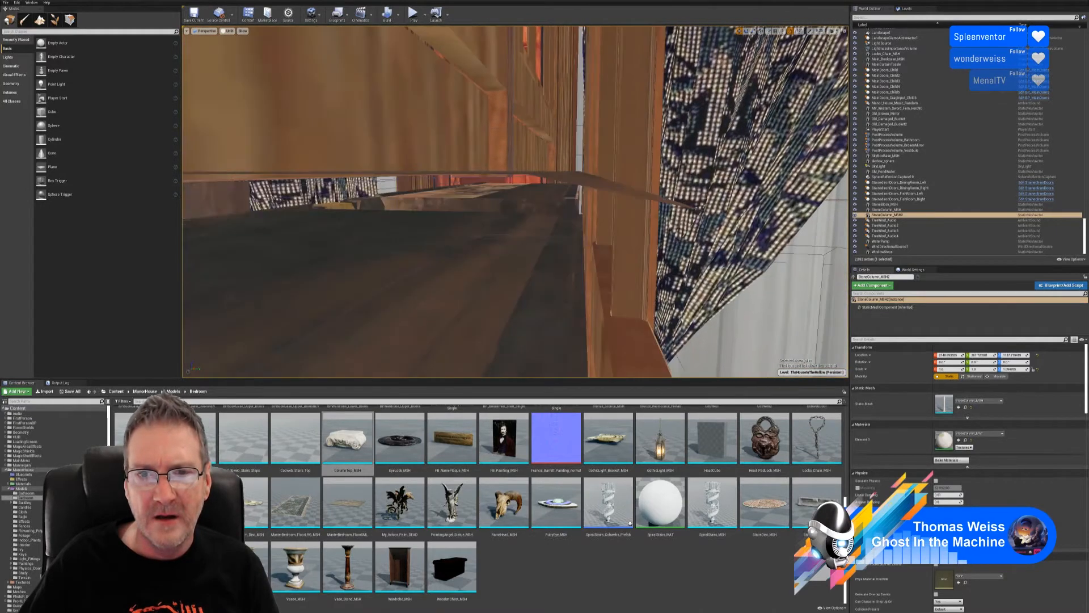
{"action": "right_click_drag", "start_coordinate": [516, 201], "coordinate": [397, 202]}
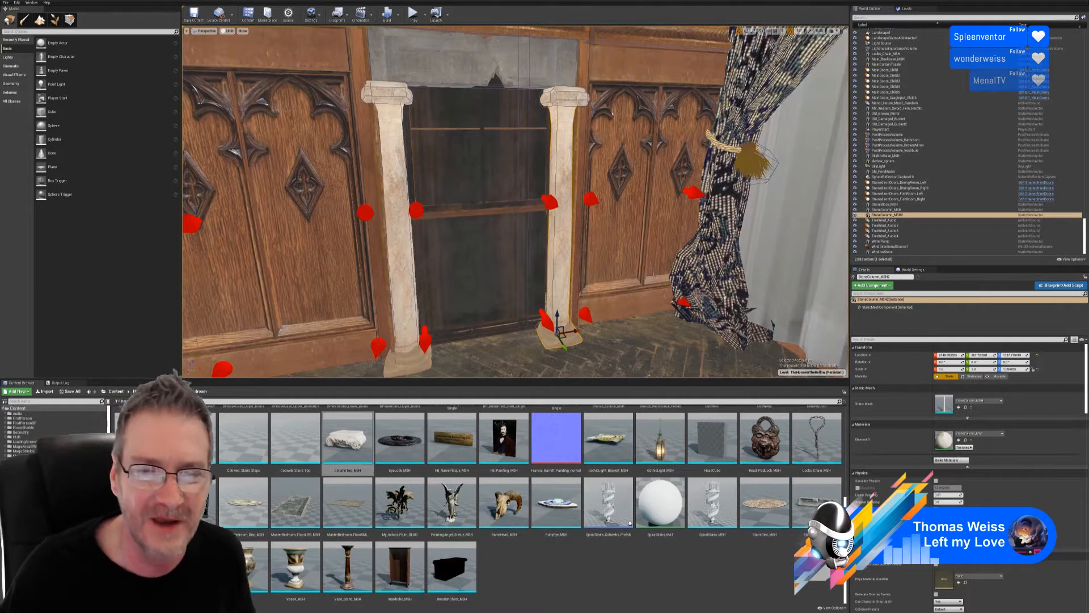
{"action": "right_click_drag", "start_coordinate": [679, 278], "coordinate": [593, 343]}
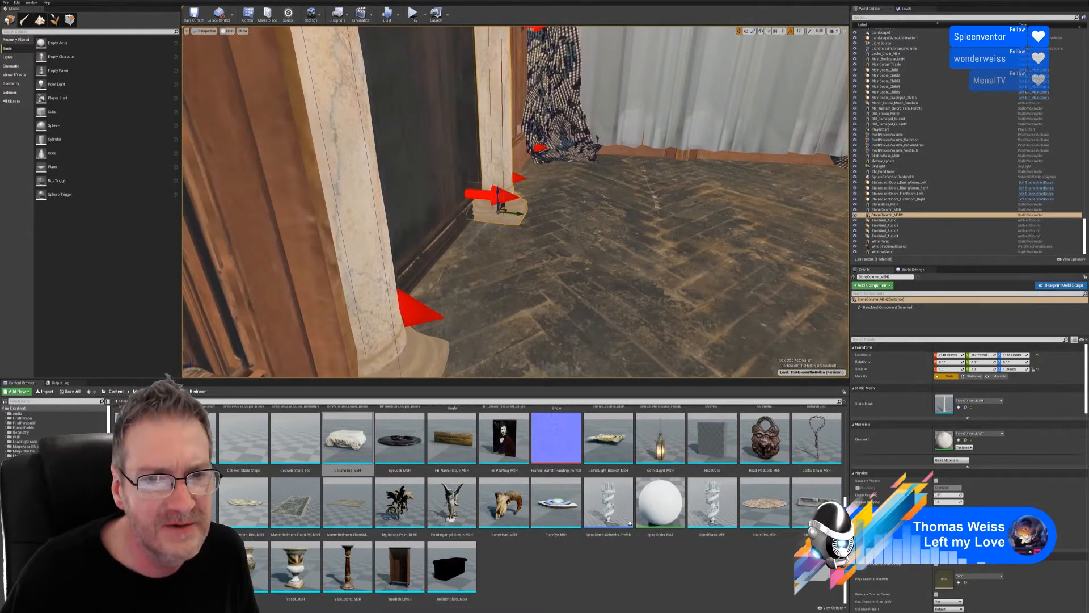
- Open the BookCase_MainDoor_MSH mesh, check its simple collision and its back, and close the mesh editor
{"action": "left_click", "coordinate": [443, 216]}
{"action": "scroll", "coordinate": [546, 502], "scroll_direction": "up", "scroll_amount": 1}
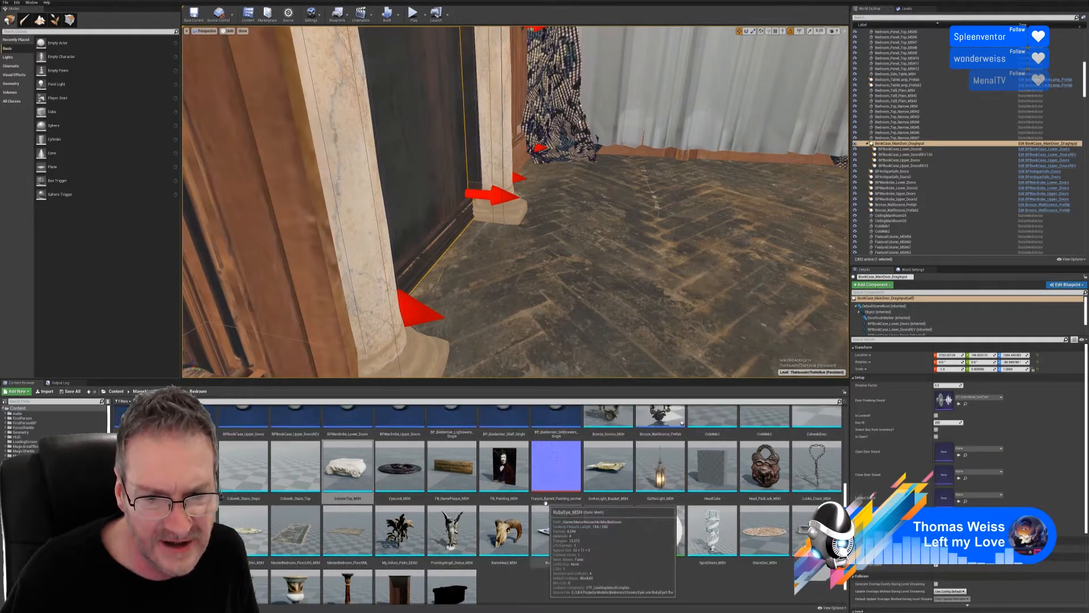
{"action": "scroll", "coordinate": [546, 503], "scroll_direction": "up", "scroll_amount": 2}
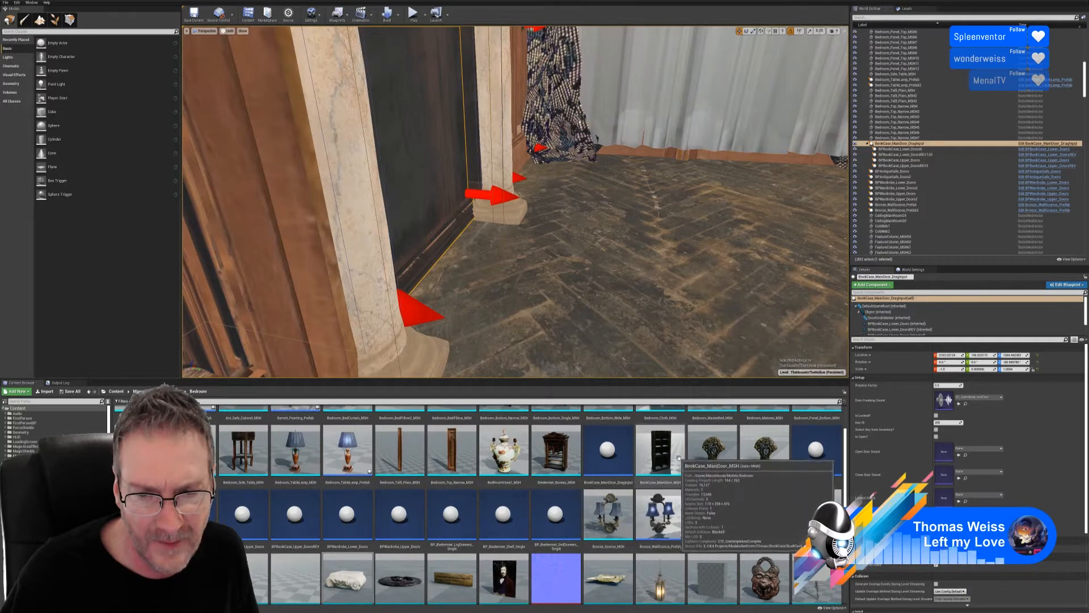
{"action": "double_click", "coordinate": [661, 454]}
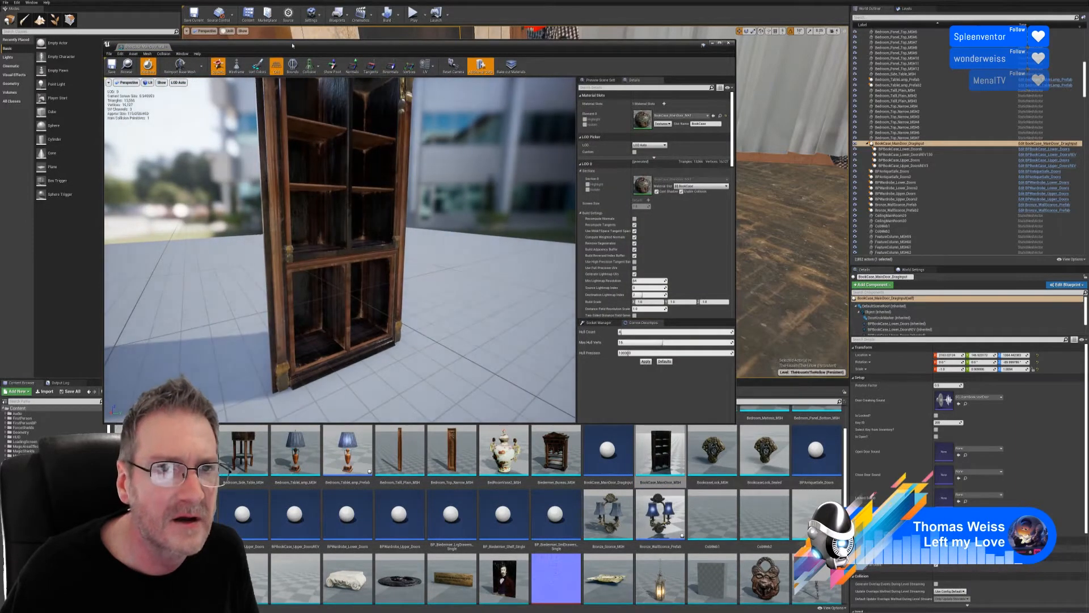
{"action": "left_click_drag", "start_coordinate": [284, 48], "coordinate": [151, 1]}
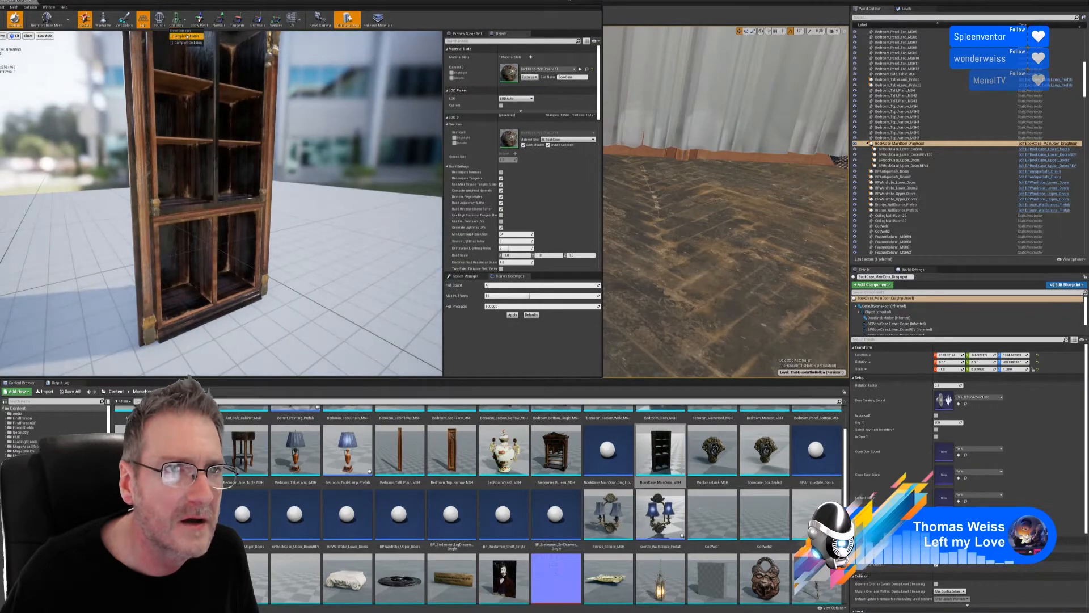
{"action": "right_click_drag", "start_coordinate": [247, 123], "coordinate": [241, 199]}
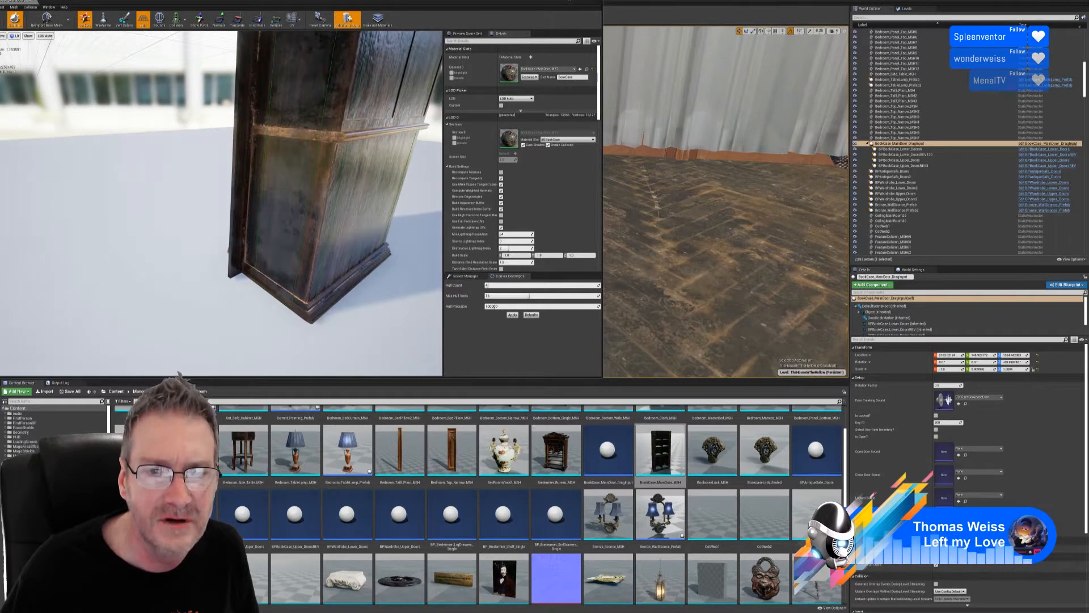
{"action": "left_click", "coordinate": [569, 1]}
{"action": "right_click_drag", "start_coordinate": [685, 64], "coordinate": [719, 82]}
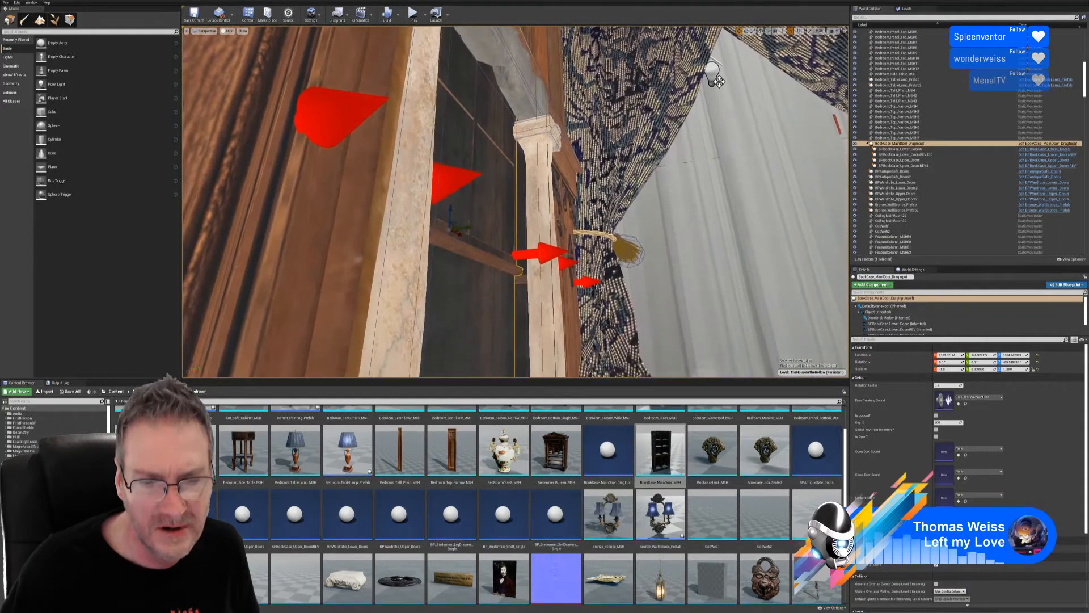
- Open the main bookcase mesh, examine the door opening and its collision from both sides, and close the mesh editor
{"action": "scroll", "coordinate": [229, 511], "scroll_direction": "down", "scroll_amount": 4}
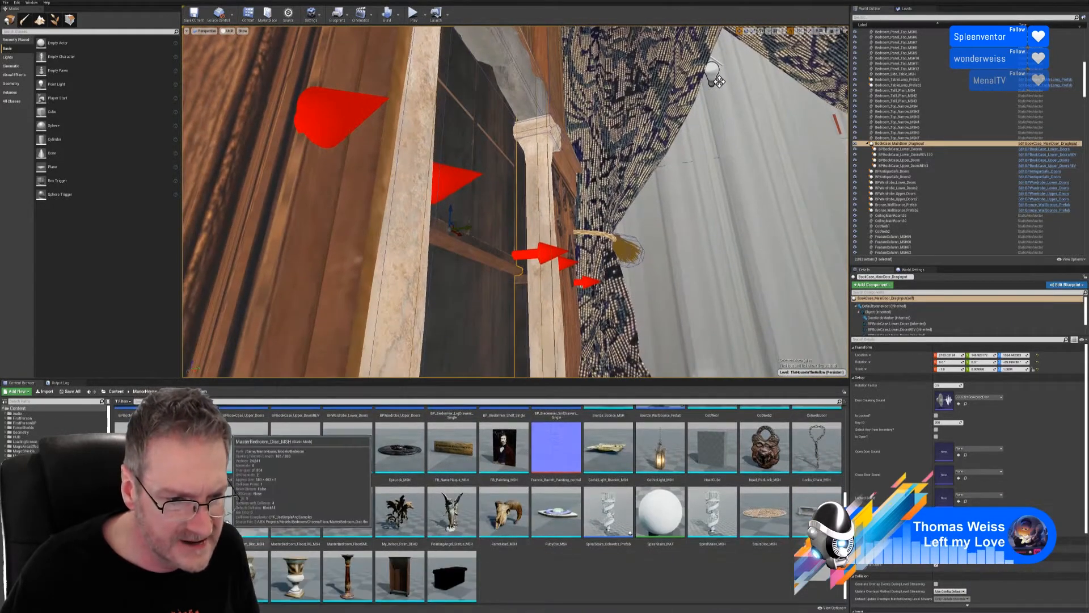
{"action": "double_click", "coordinate": [200, 506]}
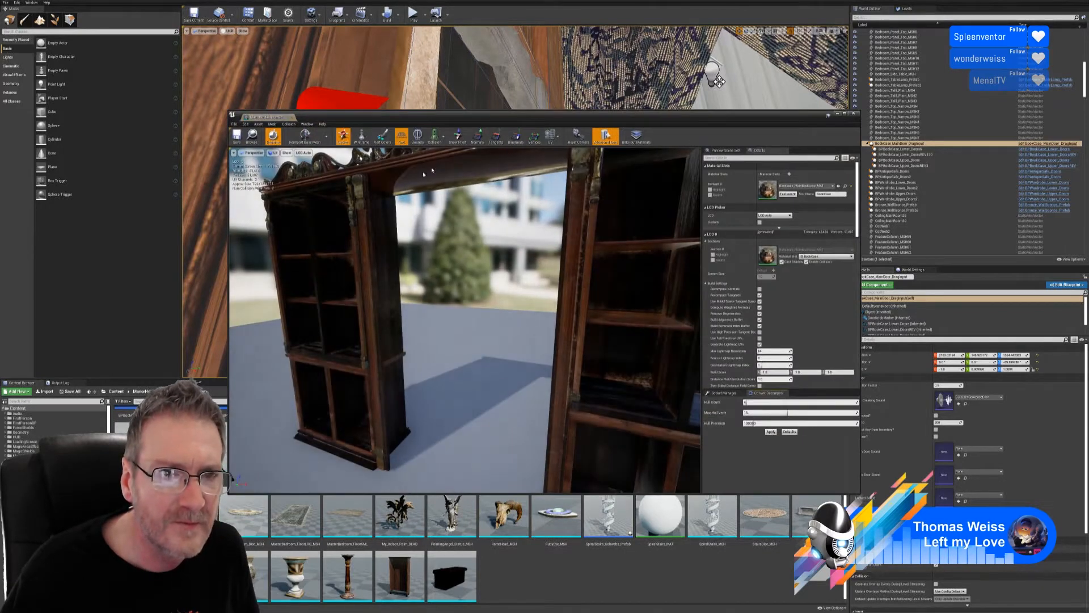
{"action": "left_click_drag", "start_coordinate": [431, 116], "coordinate": [177, 22]}
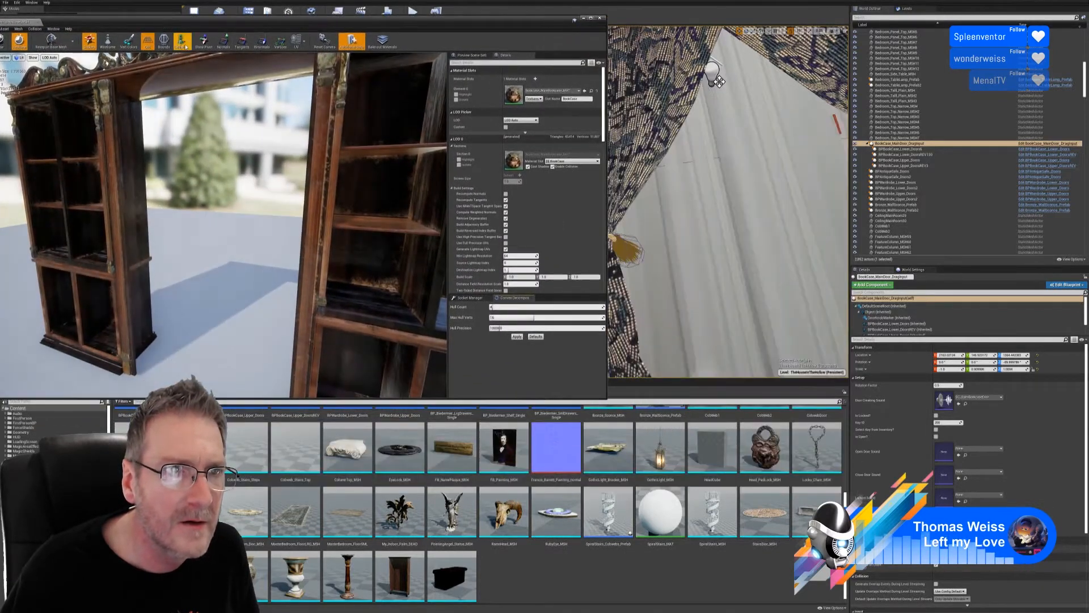
{"action": "mouse_move", "coordinate": [195, 63]}
{"action": "right_mouse_down"}
{"action": "mouse_move", "coordinate": [171, 68]}
{"action": "mouse_move", "coordinate": [261, 80]}
{"action": "mouse_move", "coordinate": [278, 99]}
{"action": "mouse_move", "coordinate": [159, 105]}
{"action": "mouse_move", "coordinate": [176, 102]}
{"action": "mouse_move", "coordinate": [175, 57]}
{"action": "right_mouse_up"}
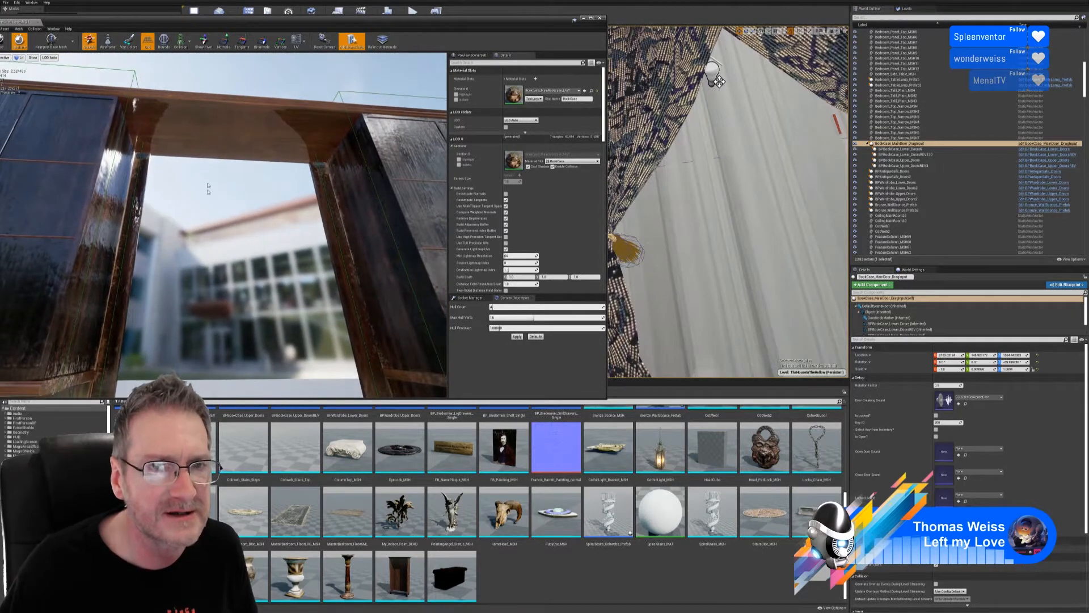
{"action": "left_click", "coordinate": [600, 20]}
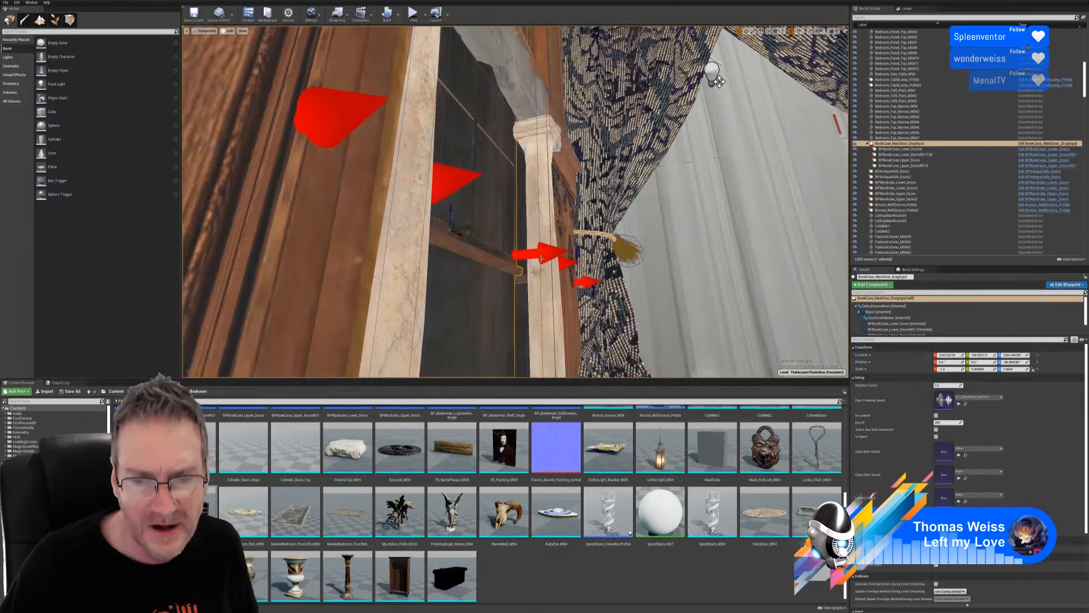
- Examine the bookcase door against the column bases, then select StoneColumn_MSH2 and inspect its capital and the cracked lintel
{"action": "right_click_drag", "start_coordinate": [591, 124], "coordinate": [630, 215]}
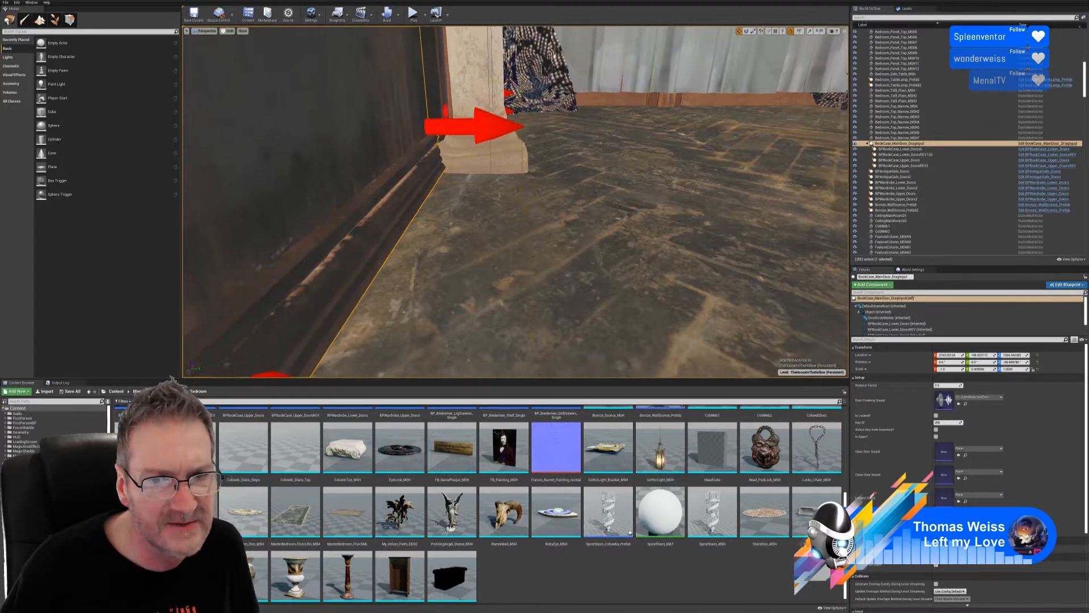
{"action": "right_click_drag", "start_coordinate": [631, 215], "coordinate": [613, 201]}
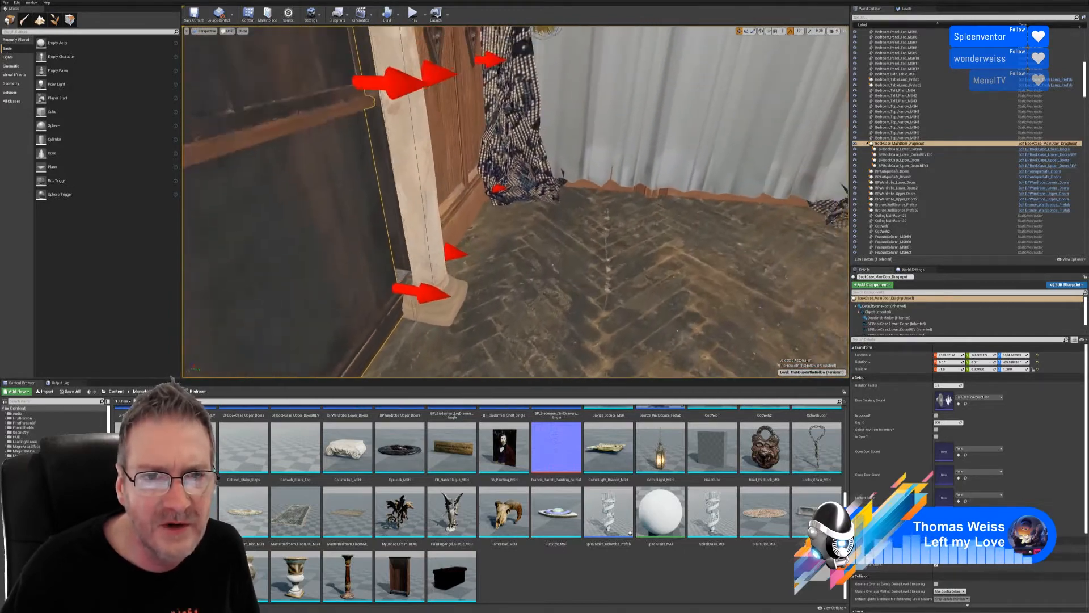
{"action": "left_click", "coordinate": [490, 125]}
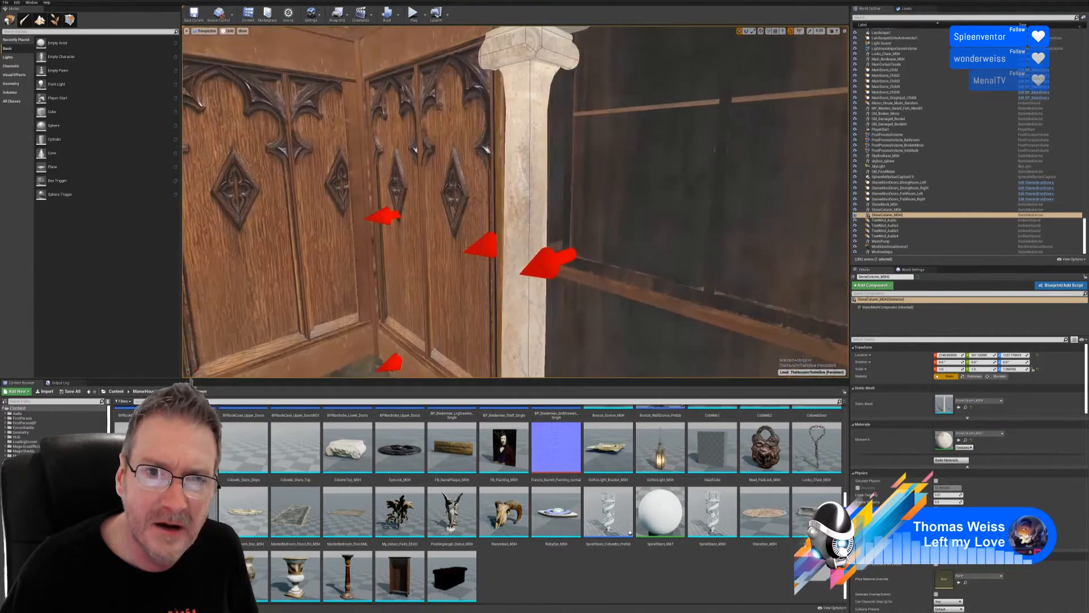
{"action": "right_click_drag", "start_coordinate": [515, 201], "coordinate": [590, 79]}
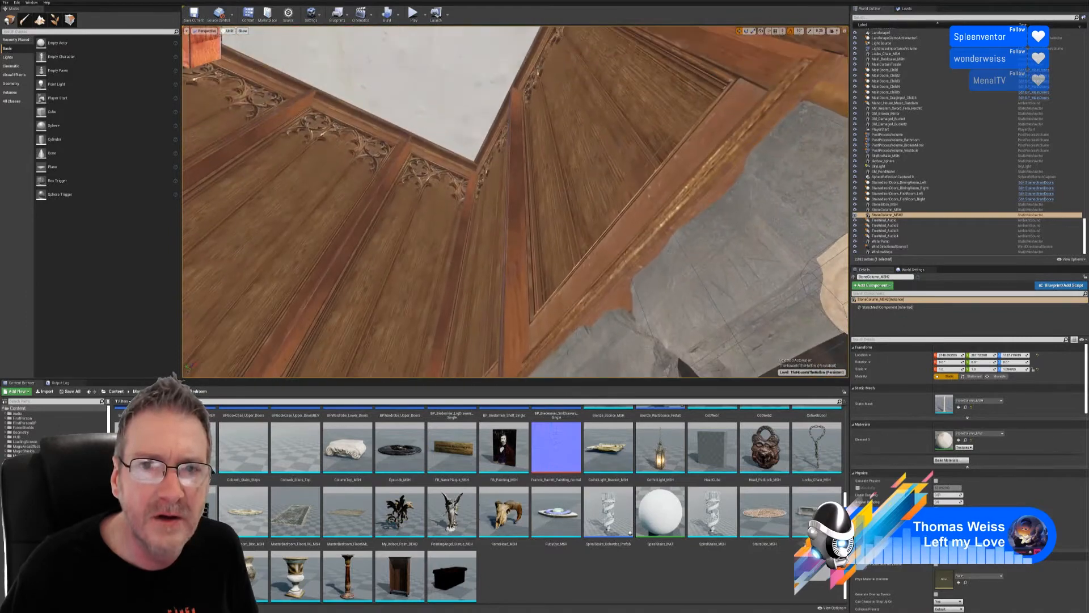
{"action": "right_click_drag", "start_coordinate": [516, 201], "coordinate": [493, 264]}
{"action": "key", "text": "w"}
{"action": "key", "text": "w"}
{"action": "key", "text": "s"}
{"action": "key", "text": "s"}
{"action": "key", "text": "e"}
{"action": "key", "text": "d"}
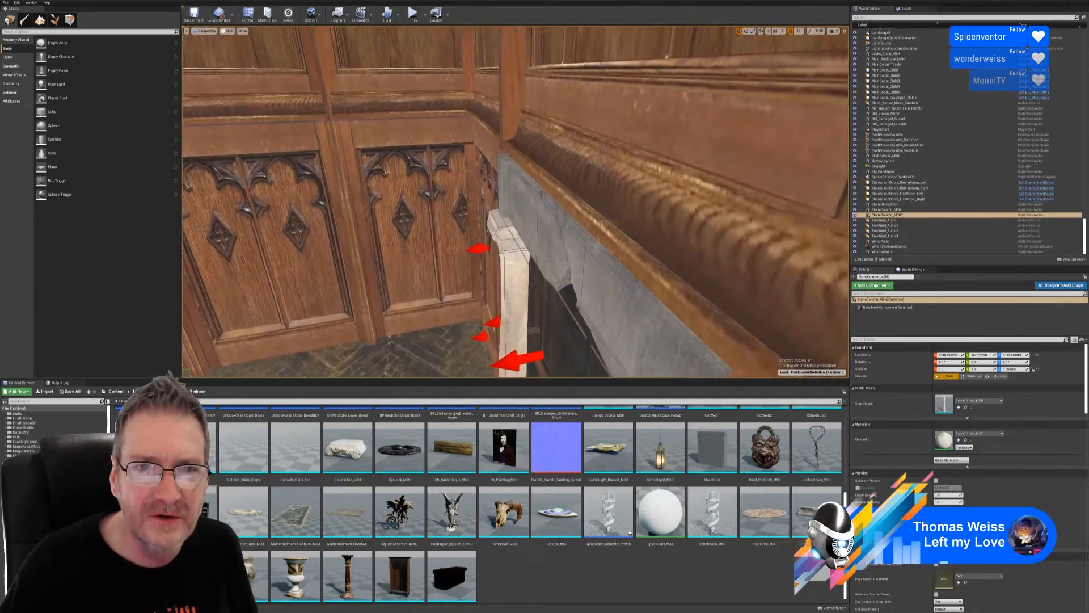
- Select the bookcase door in the opening and examine its clearance between the two columns from above and from the front
{"action": "key", "text": "e"}
{"action": "right_click_drag", "start_coordinate": [619, 245], "coordinate": [618, 198]}
{"action": "key", "text": "q"}
{"action": "key", "text": "d"}
{"action": "key", "text": "e"}
{"action": "key", "text": "d"}
{"action": "key", "text": "a"}
{"action": "left_click", "coordinate": [611, 193]}
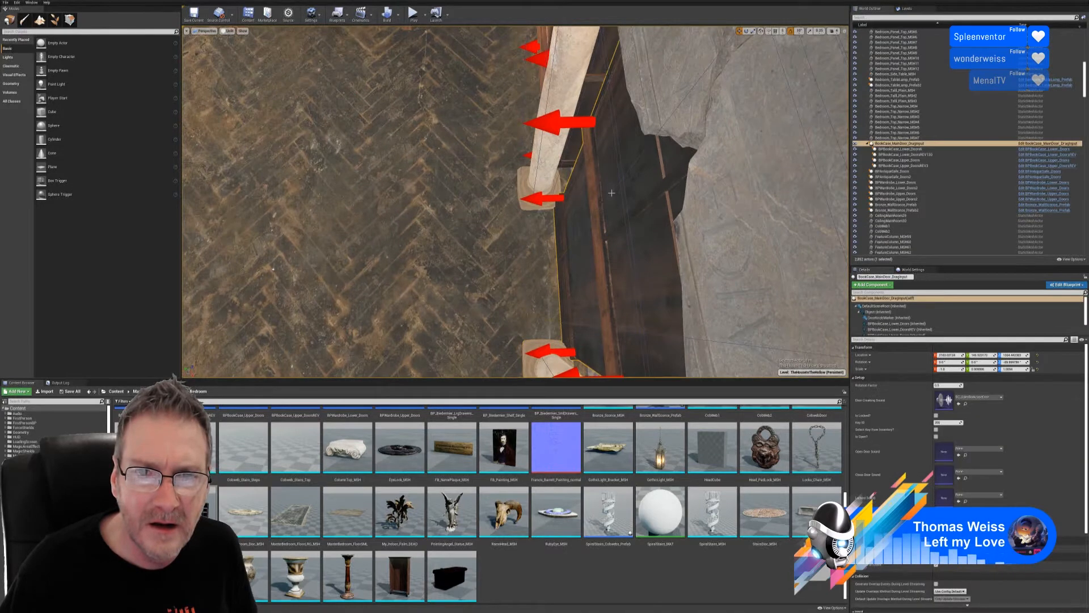
{"action": "right_click_drag", "start_coordinate": [611, 193], "coordinate": [513, 96]}
{"action": "right_click_drag", "start_coordinate": [514, 187], "coordinate": [498, 259]}
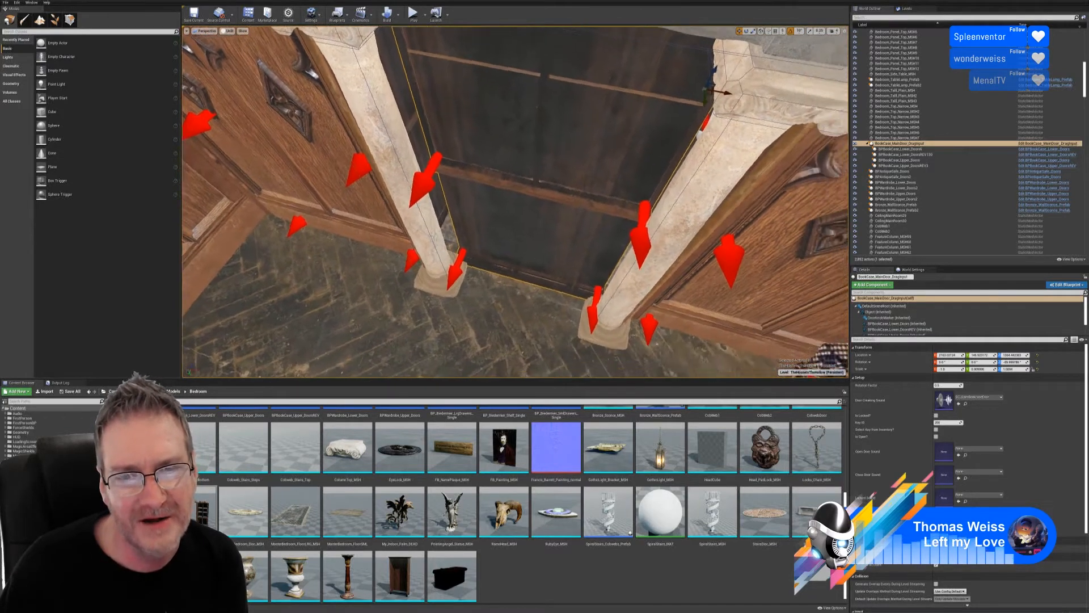
{"action": "right_click_drag", "start_coordinate": [515, 201], "coordinate": [720, 197]}
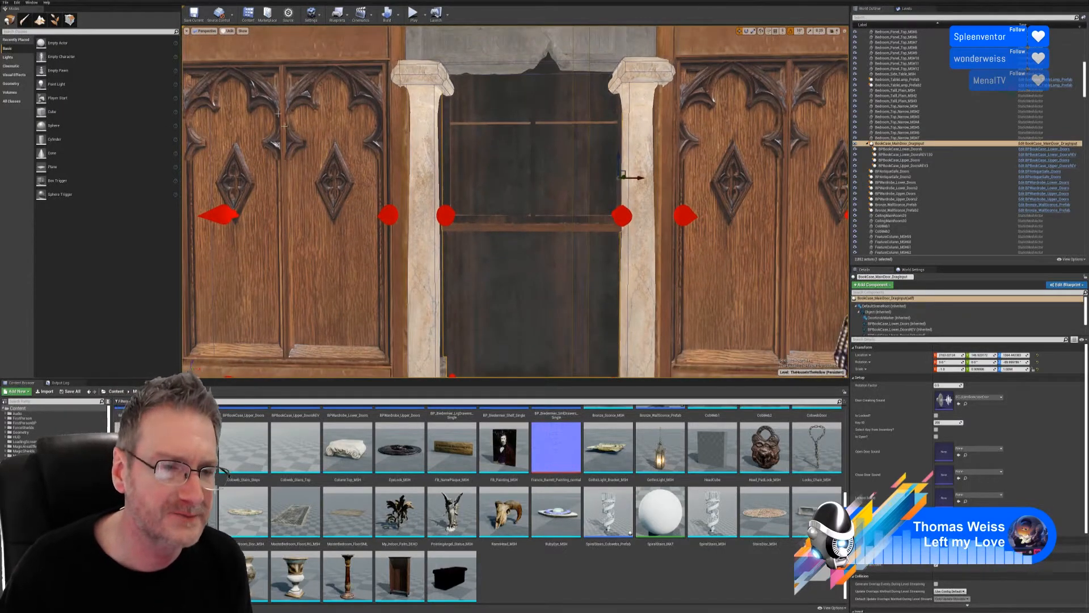
{"action": "right_click_drag", "start_coordinate": [515, 201], "coordinate": [507, 145]}
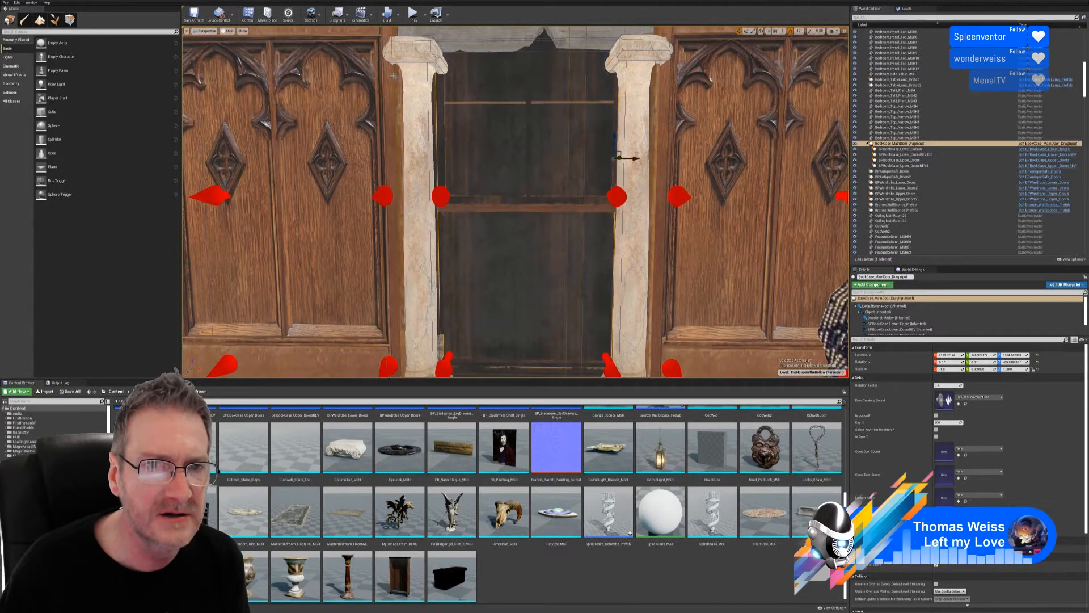
- Move both stone columns slightly outward, away from the bookcase door, to widen the opening
{"action": "left_click", "coordinate": [426, 138]}
{"action": "right_click_drag", "start_coordinate": [439, 195], "coordinate": [441, 244]}
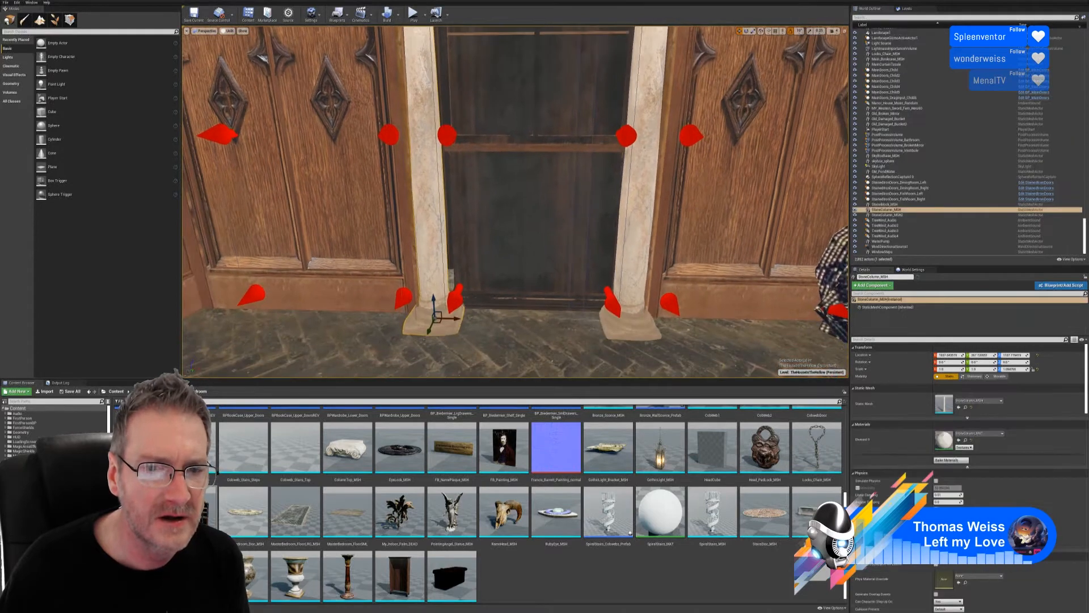
{"action": "mouse_move", "coordinate": [458, 320]}
{"action": "left_mouse_down"}
{"action": "mouse_move", "coordinate": [437, 319]}
{"action": "mouse_move", "coordinate": [446, 316]}
{"action": "left_mouse_up"}
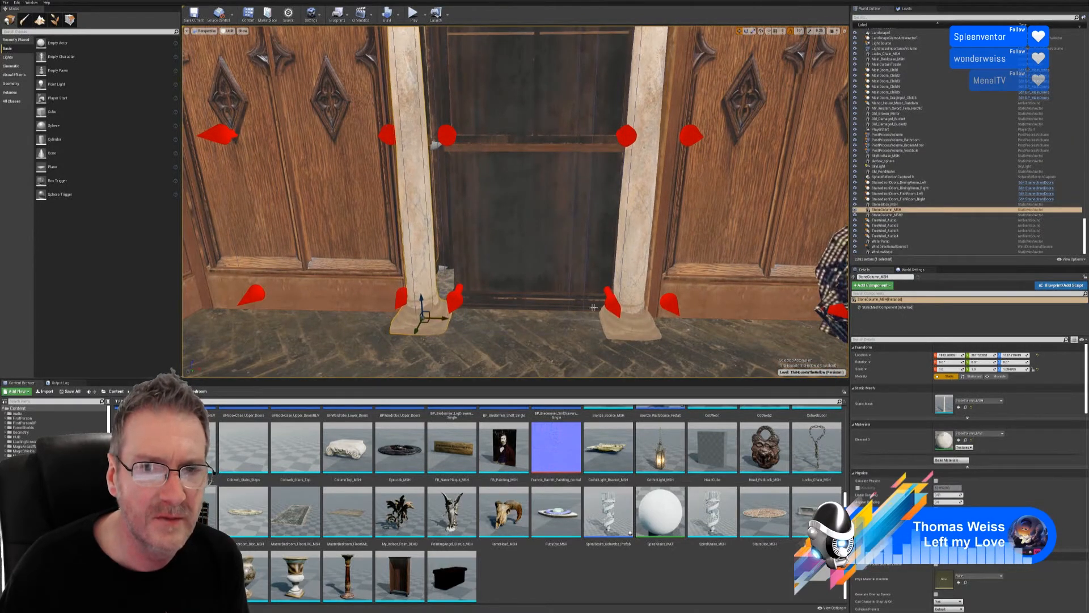
{"action": "left_click", "coordinate": [640, 323]}
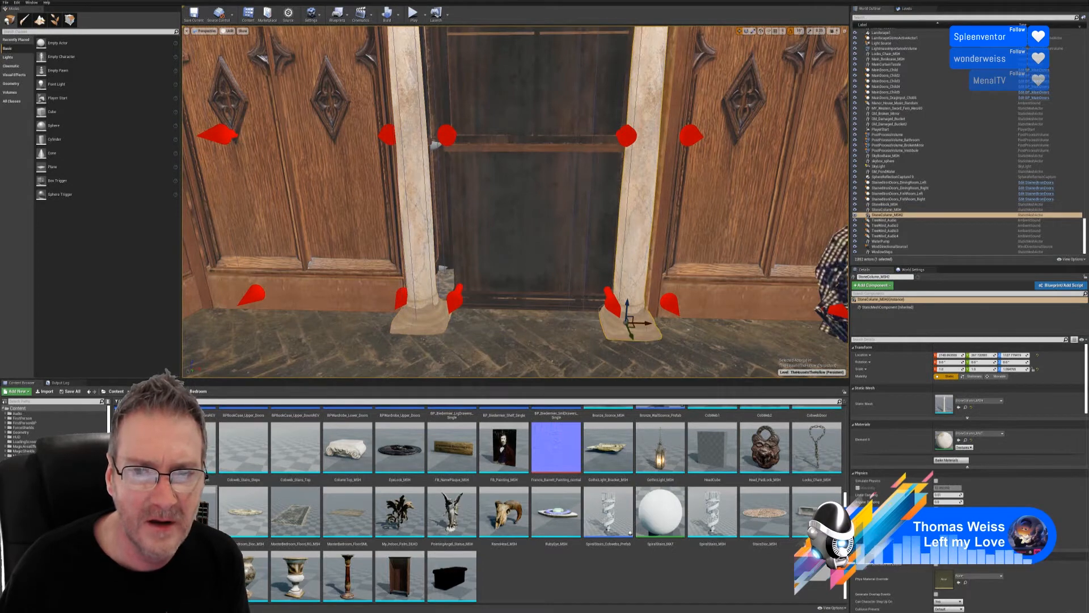
{"action": "left_click_drag", "start_coordinate": [645, 323], "coordinate": [658, 323]}
- Play the level from inside the bedroom, walk around the dark room to test the column opening, and end the play session
{"action": "right_click_drag", "start_coordinate": [515, 227], "coordinate": [635, 204]}
{"action": "key", "text": "w"}
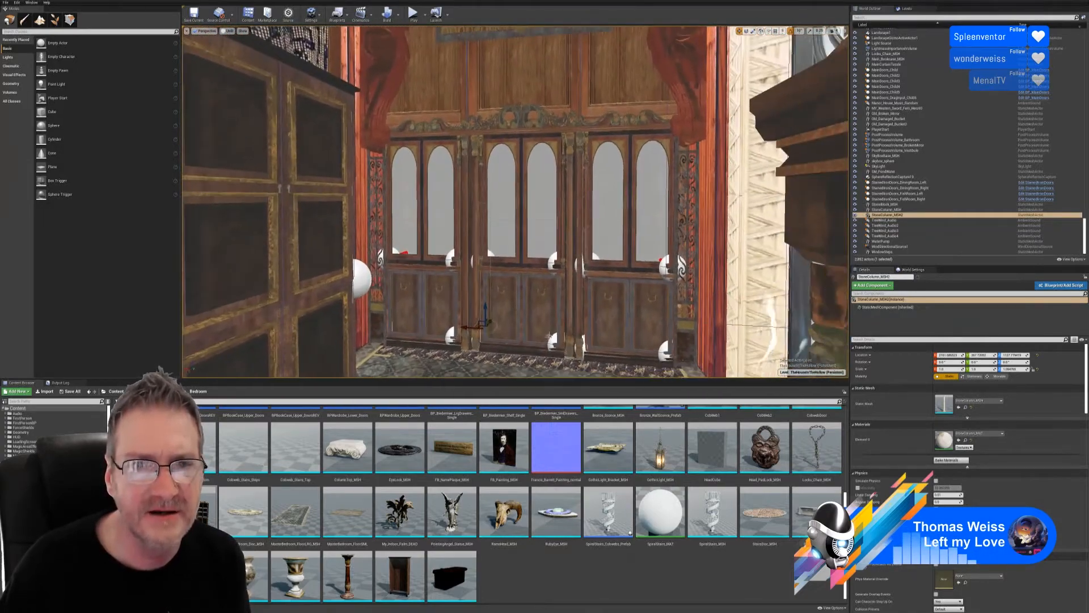
{"action": "left_click", "coordinate": [413, 14]}
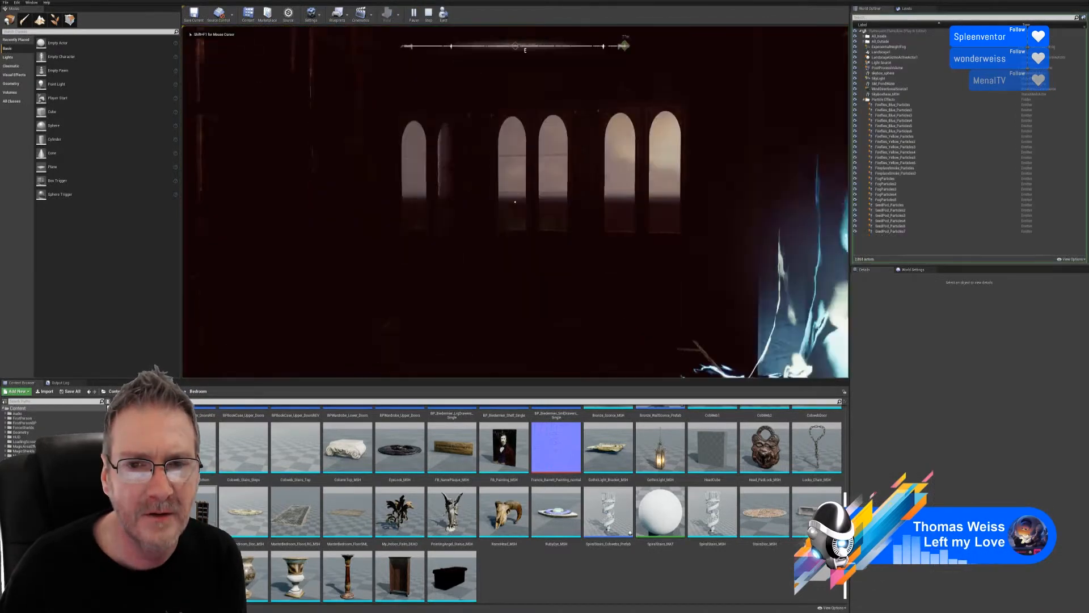
{"action": "key", "text": "w"}
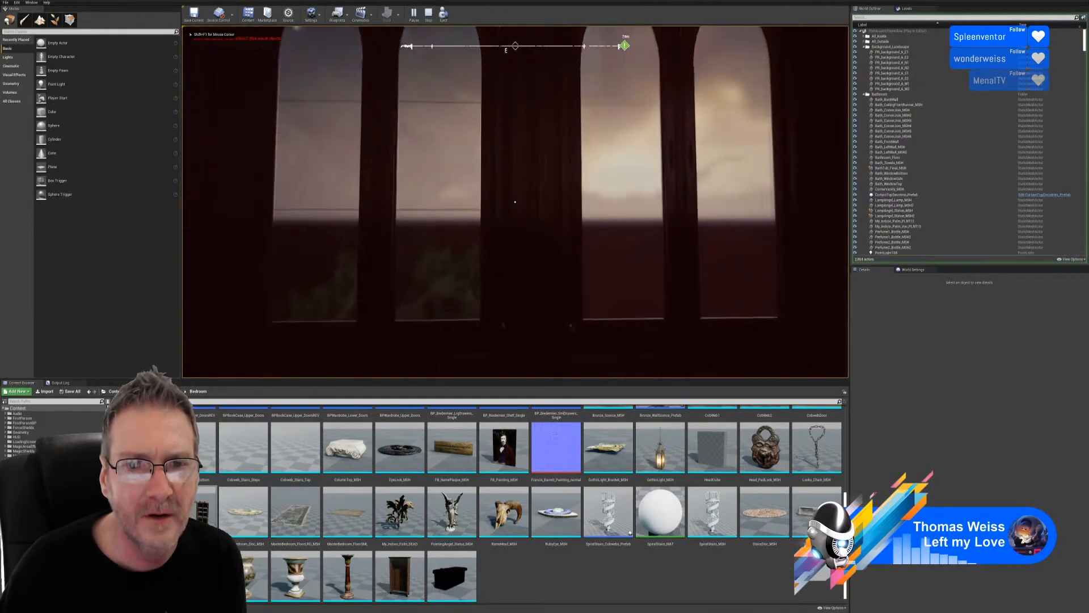
{"action": "key", "text": "w"}
{"action": "key", "text": "w"}
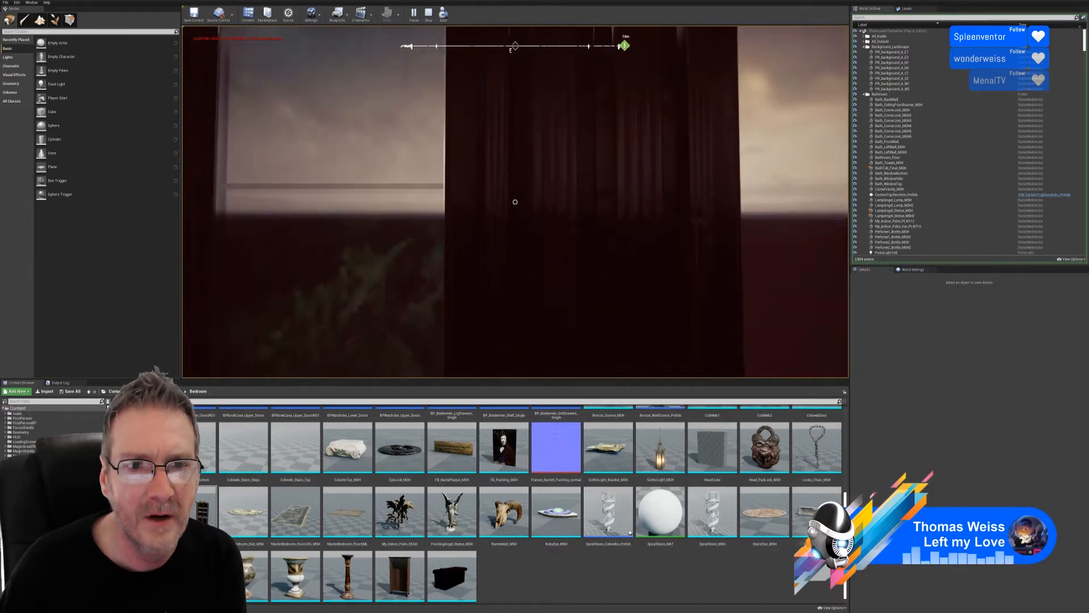
{"action": "key", "text": "w"}
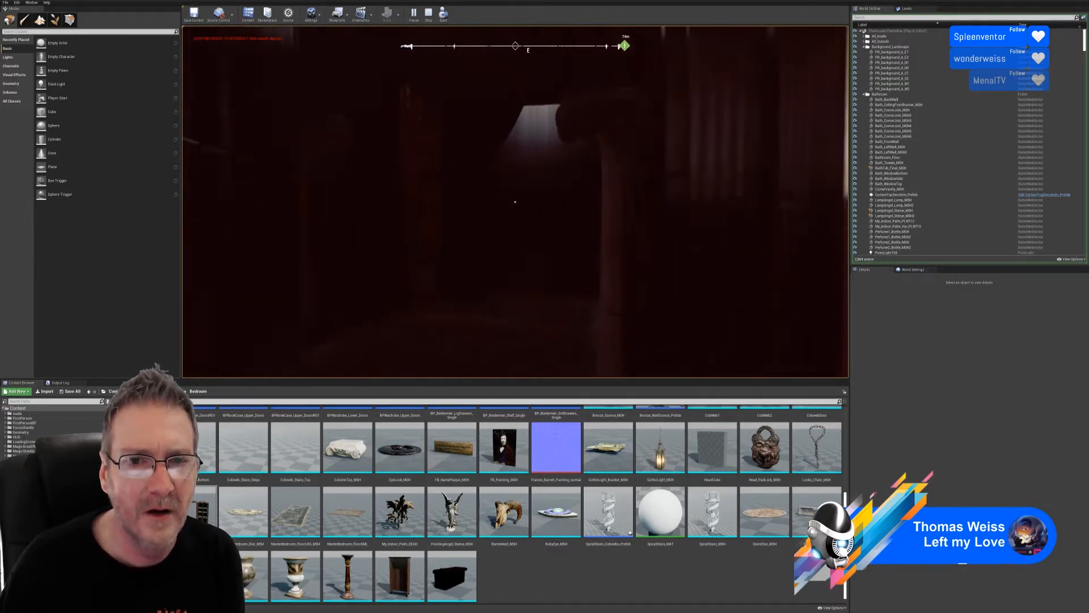
{"action": "key", "text": "w"}
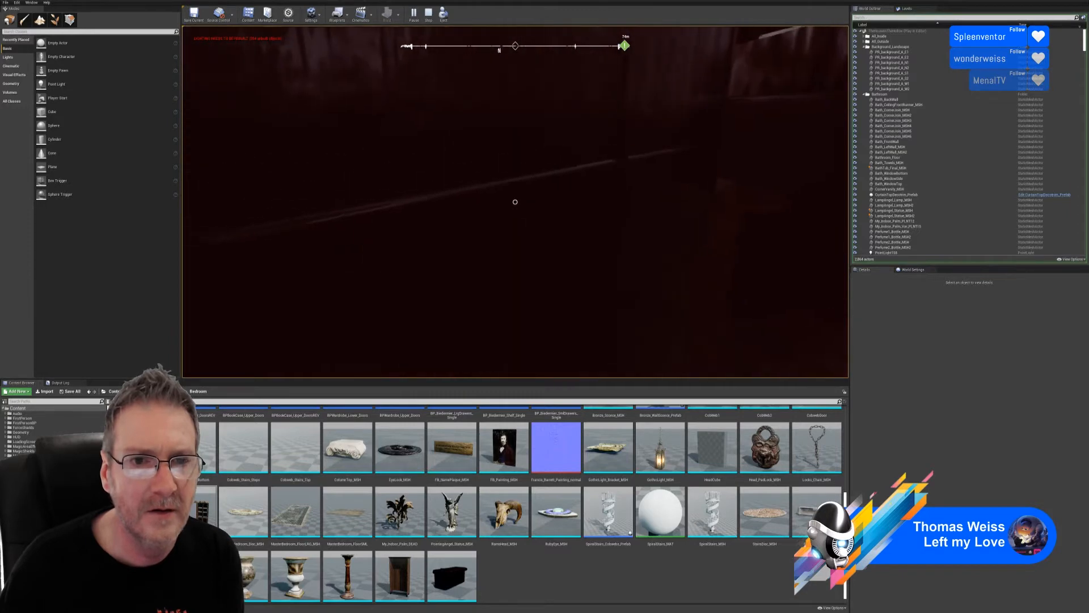
{"action": "key", "text": "w"}
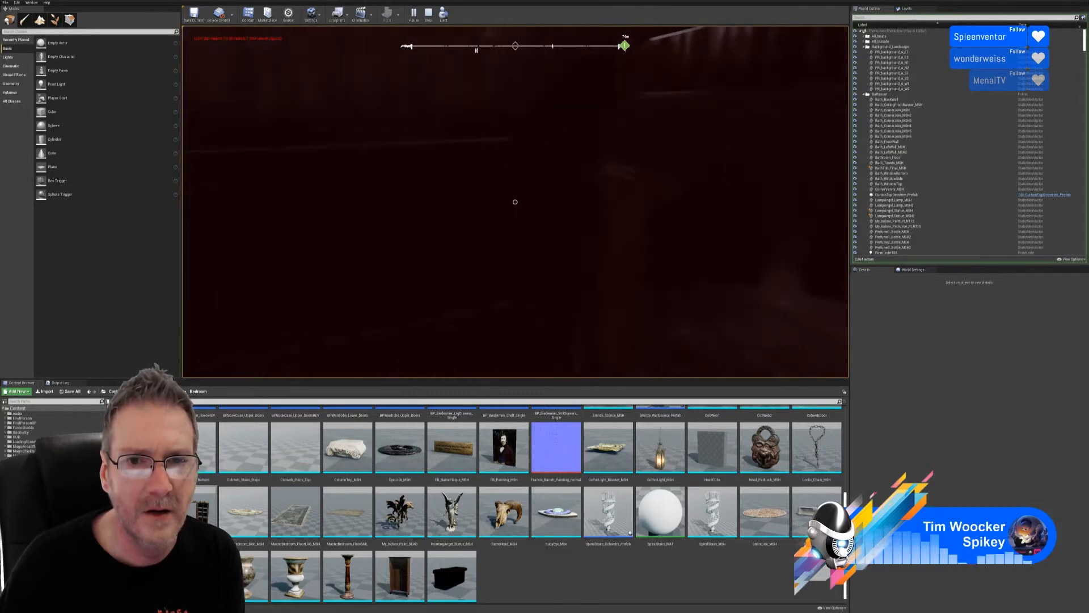
{"action": "key", "text": "w"}
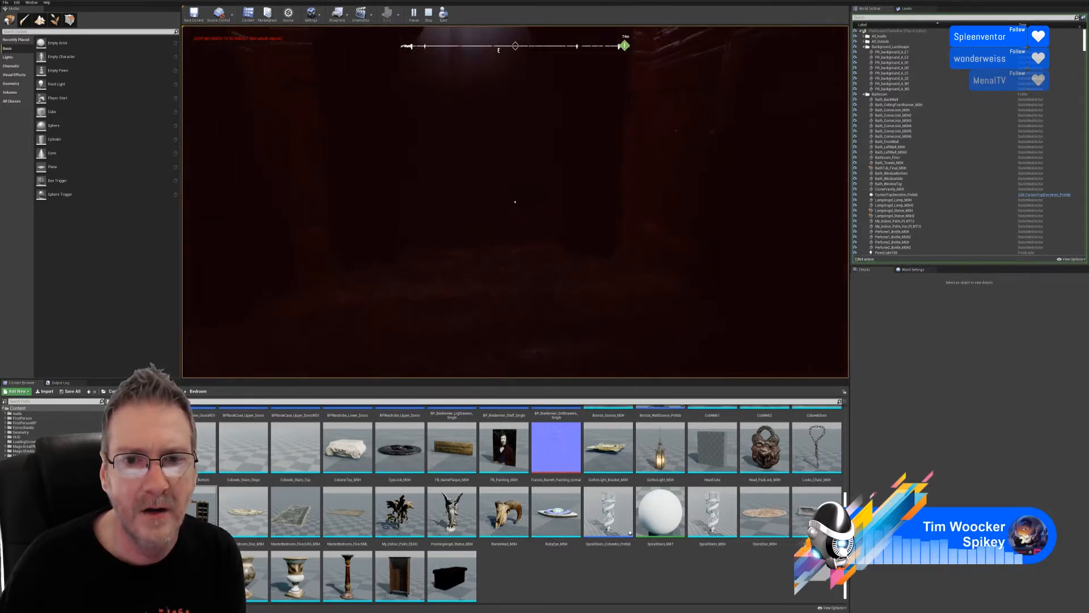
{"action": "key", "text": "w"}
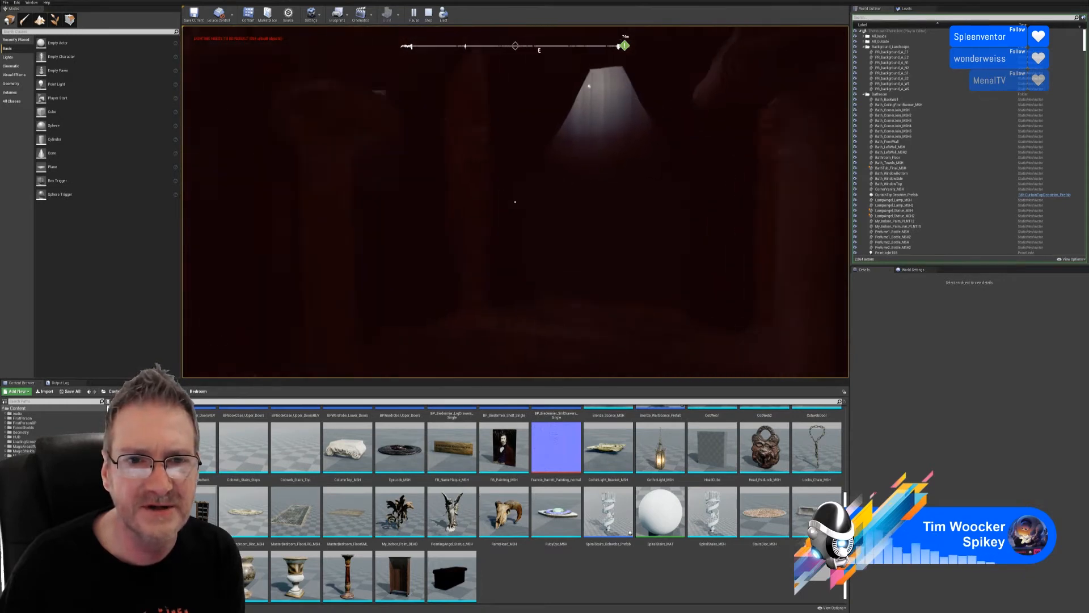
{"action": "key", "text": "w"}
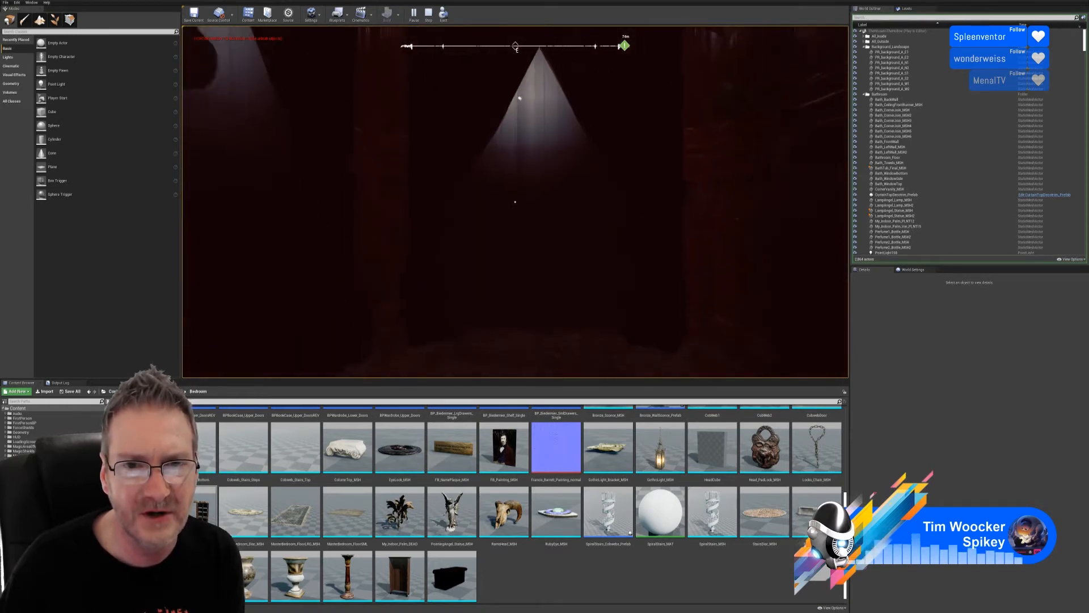
{"action": "key", "text": "Escape"}
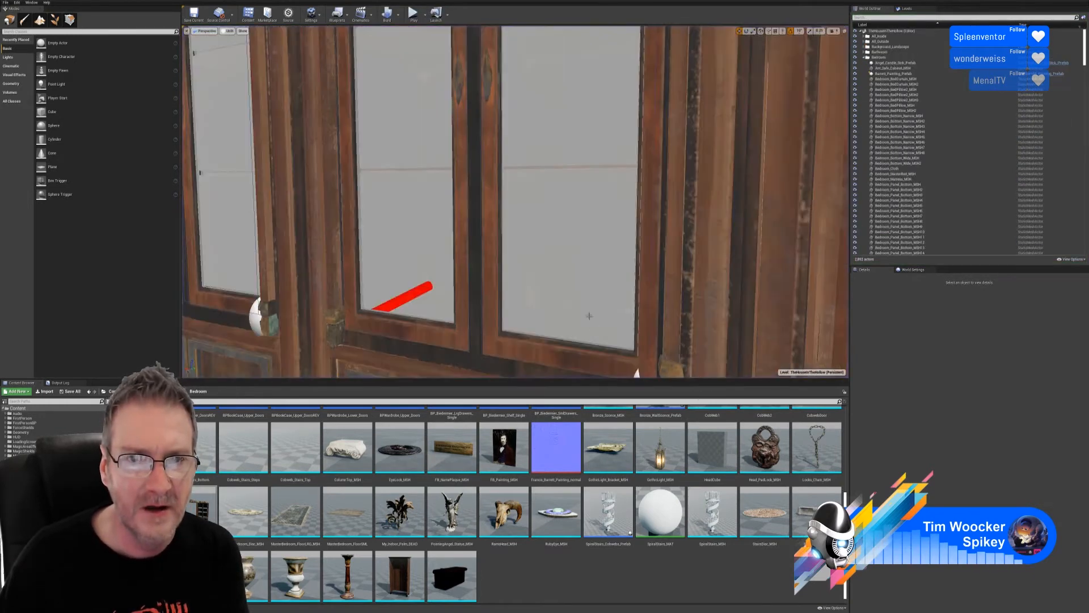
- Undo the outward moves of both stone columns
{"action": "right_click_drag", "start_coordinate": [579, 267], "coordinate": [579, 268]}
{"action": "key", "text": "ctrl+z"}
{"action": "key", "text": "ctrl+z"}
{"action": "key", "text": "ctrl+z"}
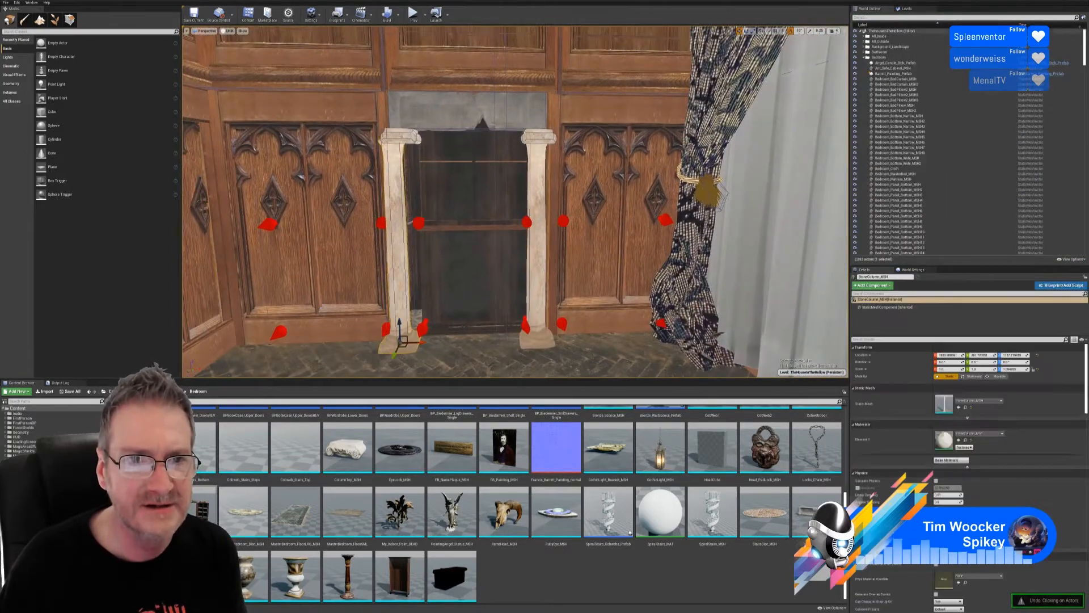
- Select the lower wall panels on both sides of the opening and examine how they meet the columns and lintel
{"action": "right_click_drag", "start_coordinate": [640, 262], "coordinate": [639, 262]}
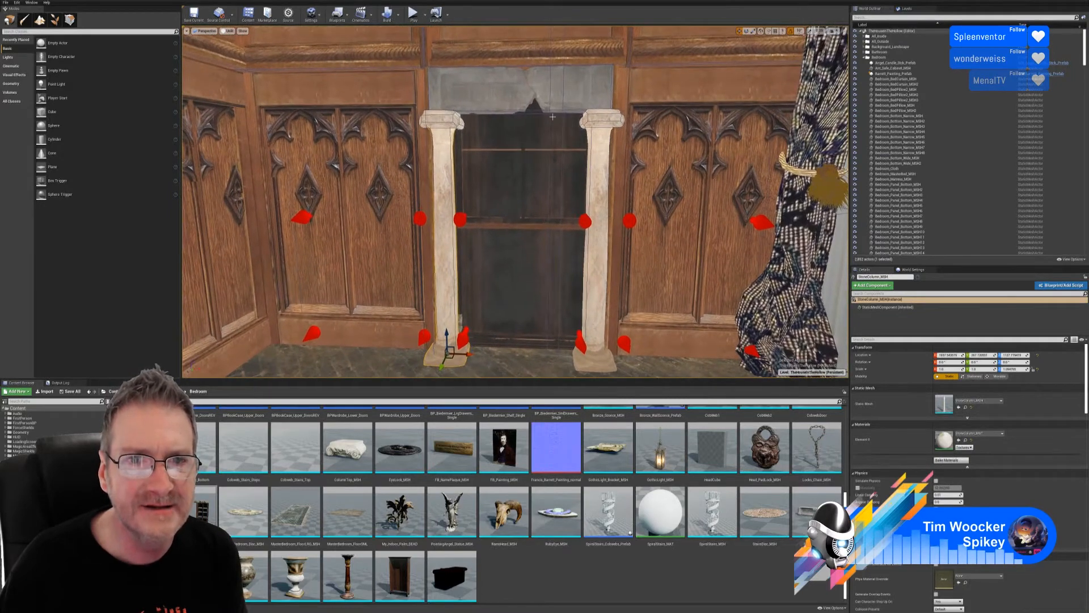
{"action": "right_click_drag", "start_coordinate": [553, 117], "coordinate": [553, 117]}
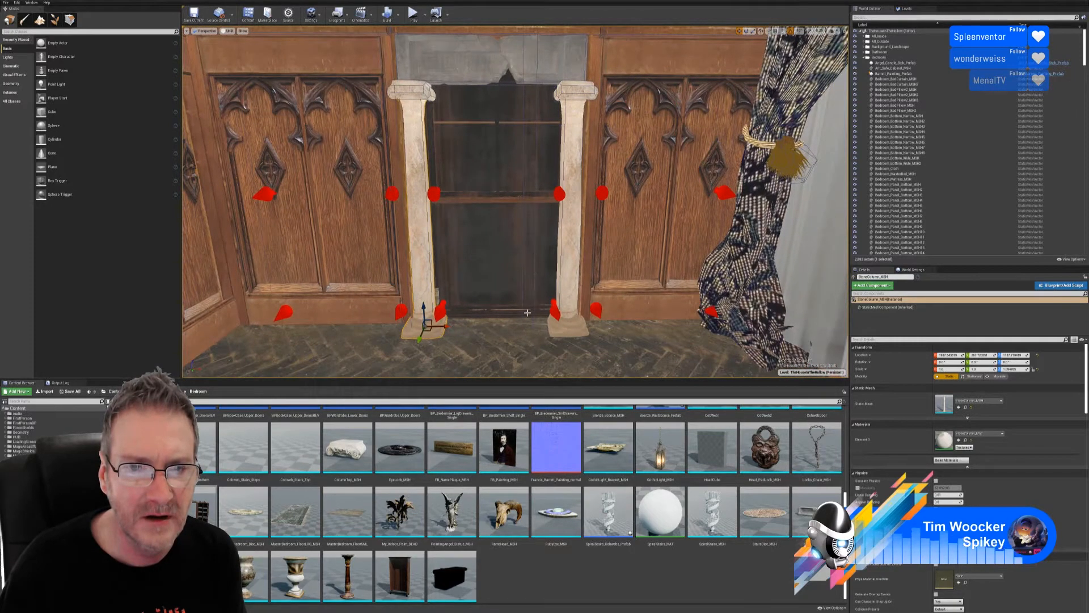
{"action": "left_click", "coordinate": [328, 157]}
{"action": "left_click", "coordinate": [645, 171]}
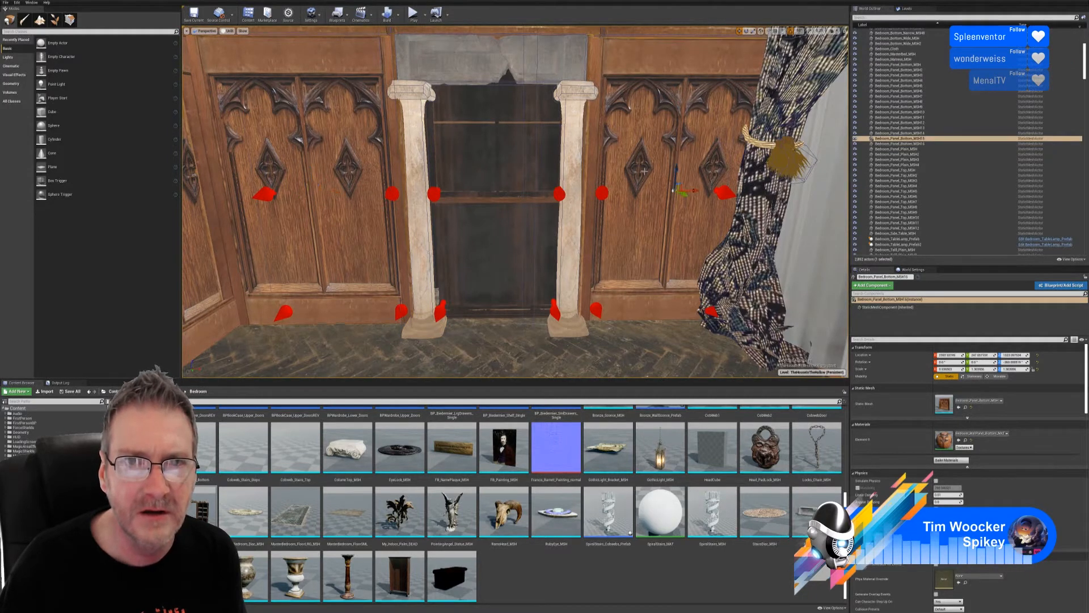
{"action": "left_click", "coordinate": [341, 157]}
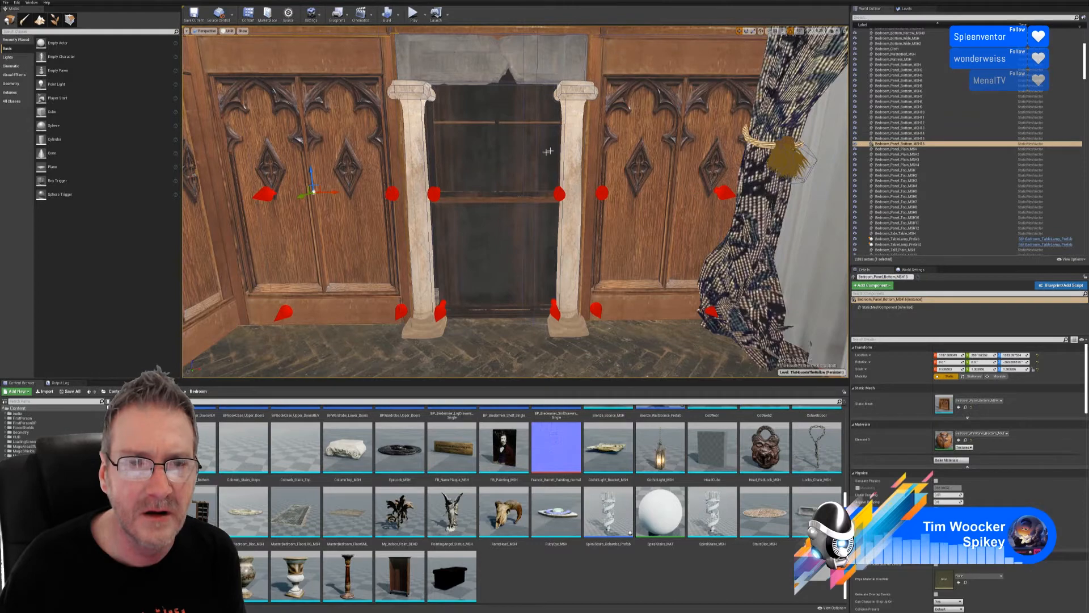
{"action": "right_click_drag", "start_coordinate": [549, 152], "coordinate": [543, 56]}
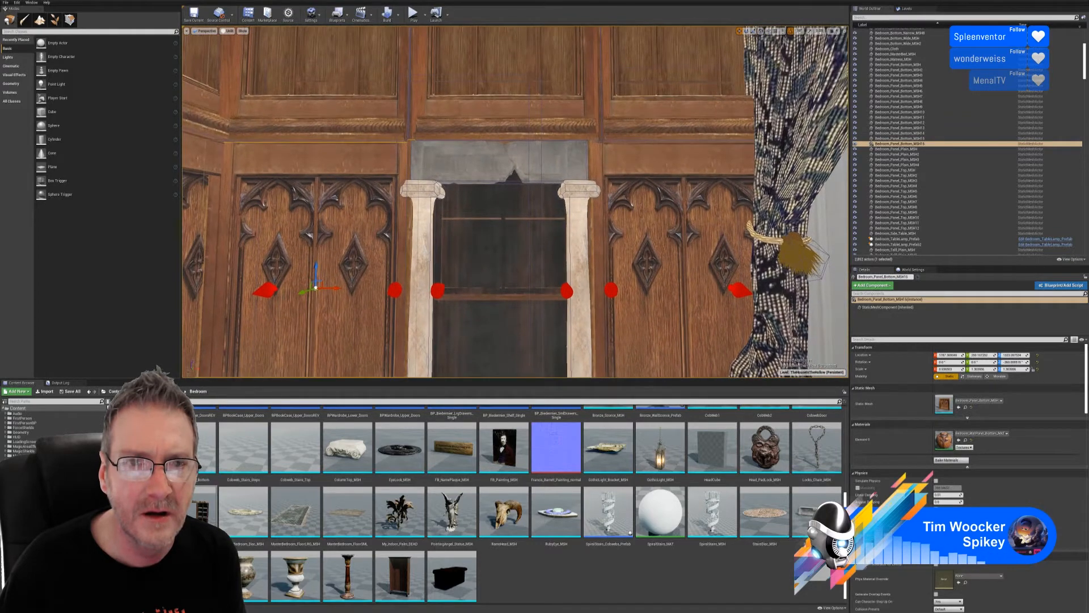
{"action": "right_click_drag", "start_coordinate": [515, 201], "coordinate": [503, 255]}
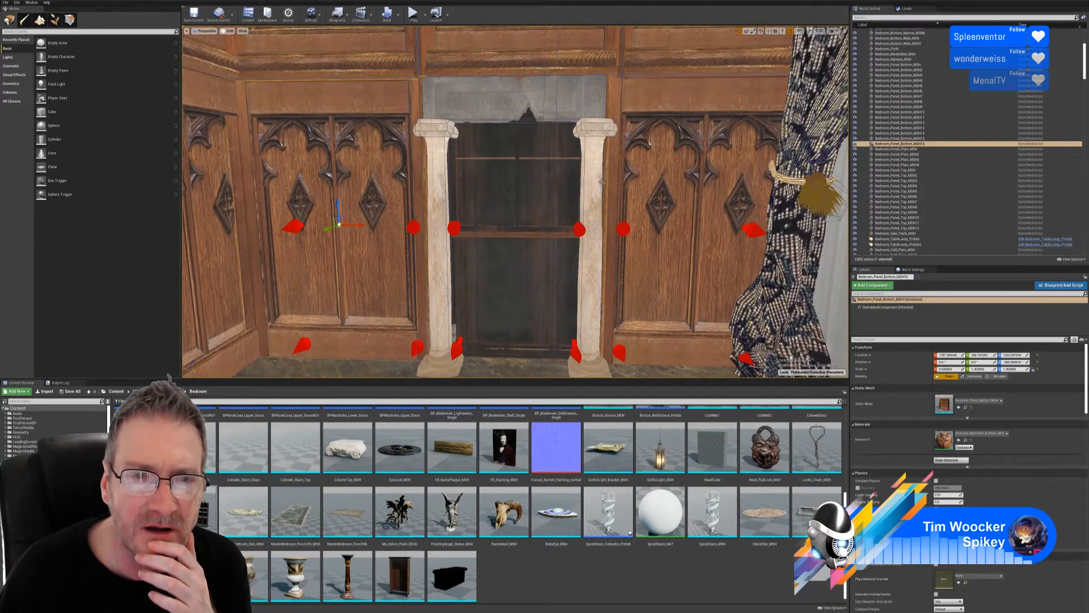
- Open the mesh of the top wall panel above the opening, show its simple collision, inspect it from the side and close the editor
{"action": "right_click_drag", "start_coordinate": [587, 180], "coordinate": [588, 151]}
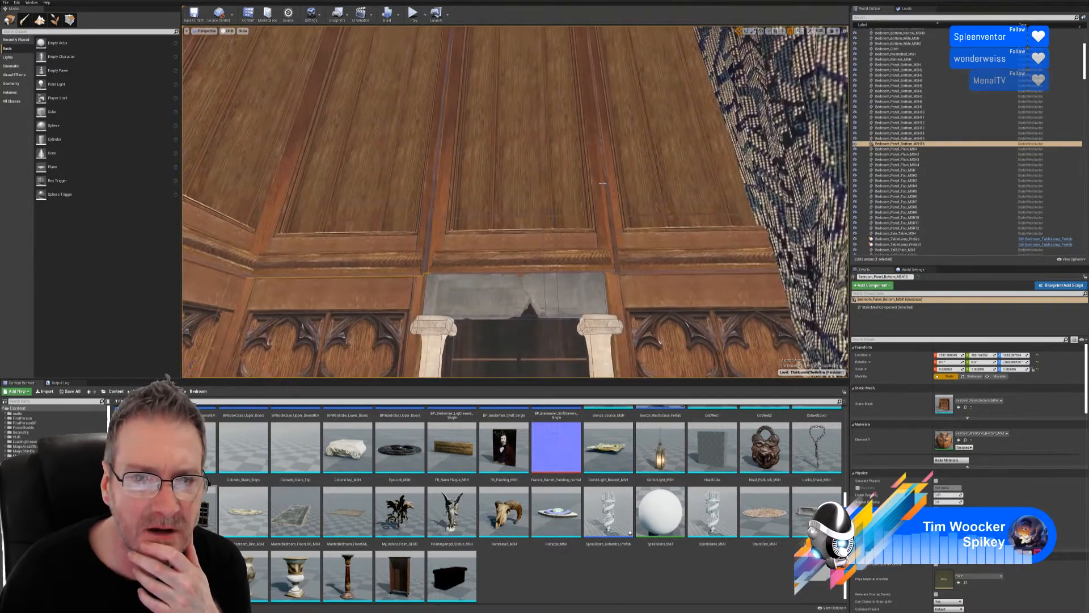
{"action": "left_click", "coordinate": [542, 169]}
{"action": "right_click_drag", "start_coordinate": [583, 262], "coordinate": [591, 311]}
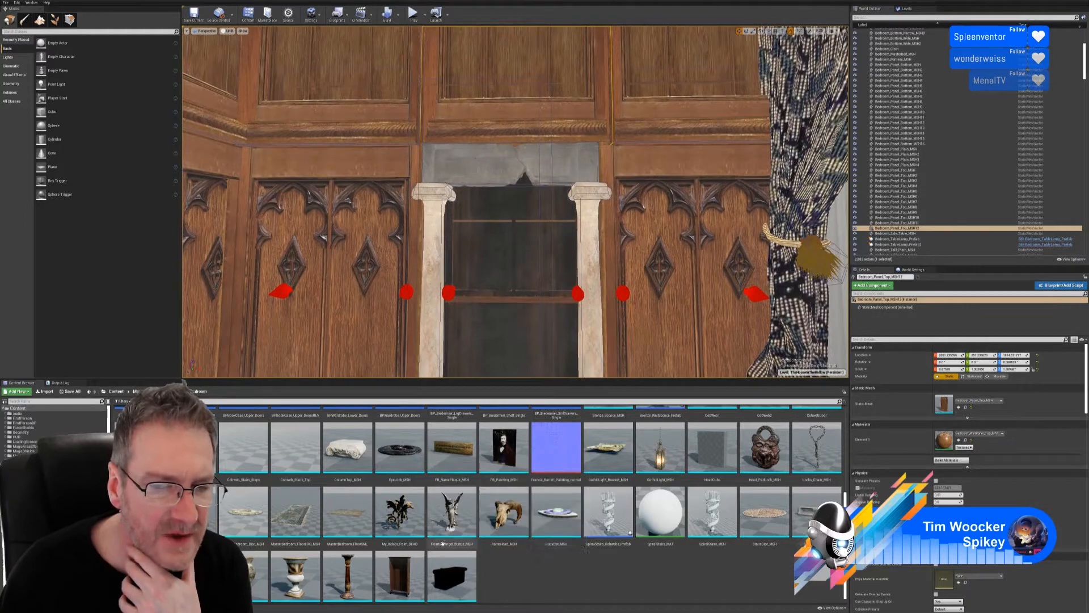
{"action": "scroll", "coordinate": [596, 518], "scroll_direction": "up", "scroll_amount": 3}
{"action": "scroll", "coordinate": [597, 518], "scroll_direction": "up", "scroll_amount": 1}
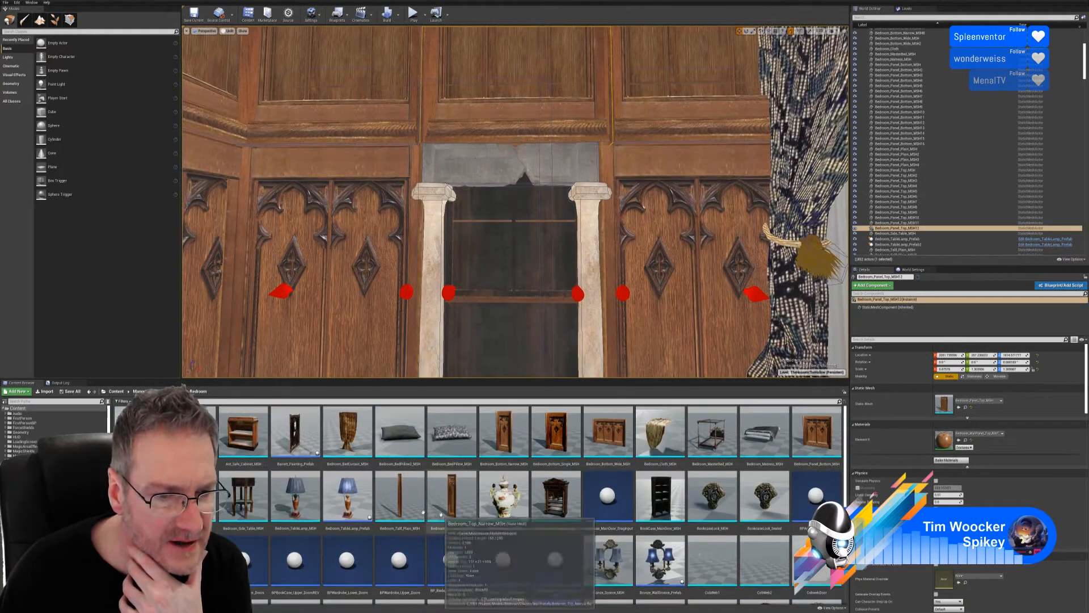
{"action": "double_click", "coordinate": [199, 495]}
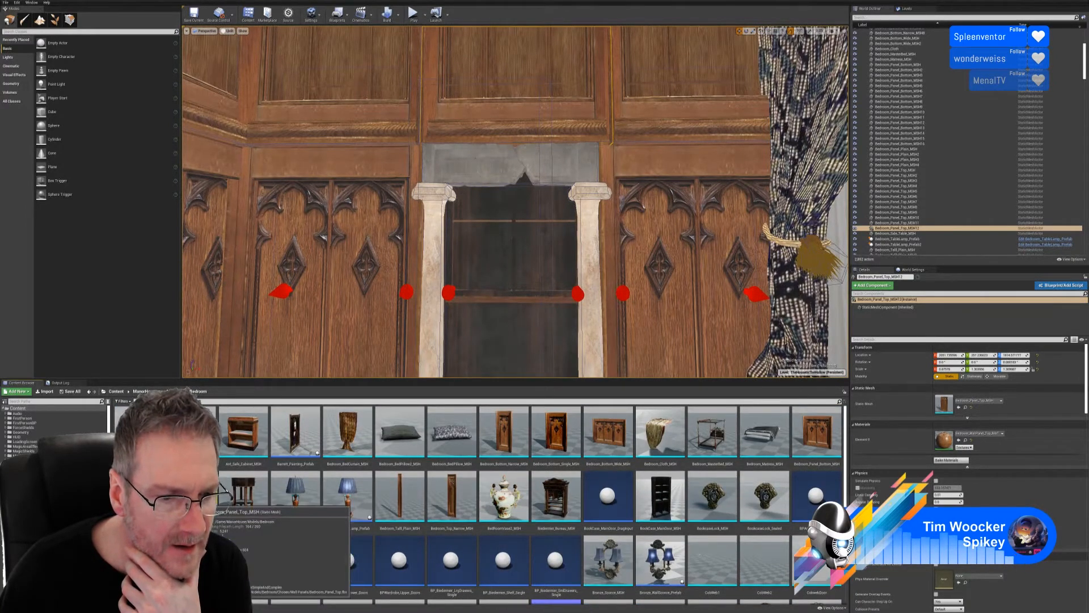
{"action": "left_click_drag", "start_coordinate": [413, 126], "coordinate": [141, 49]}
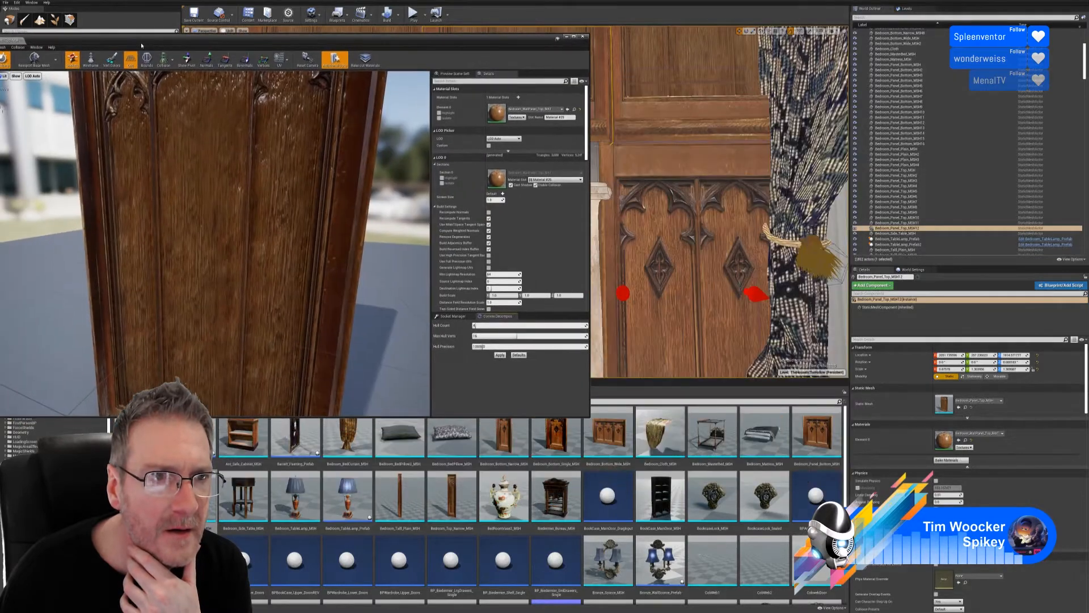
{"action": "right_click_drag", "start_coordinate": [187, 116], "coordinate": [176, 65]}
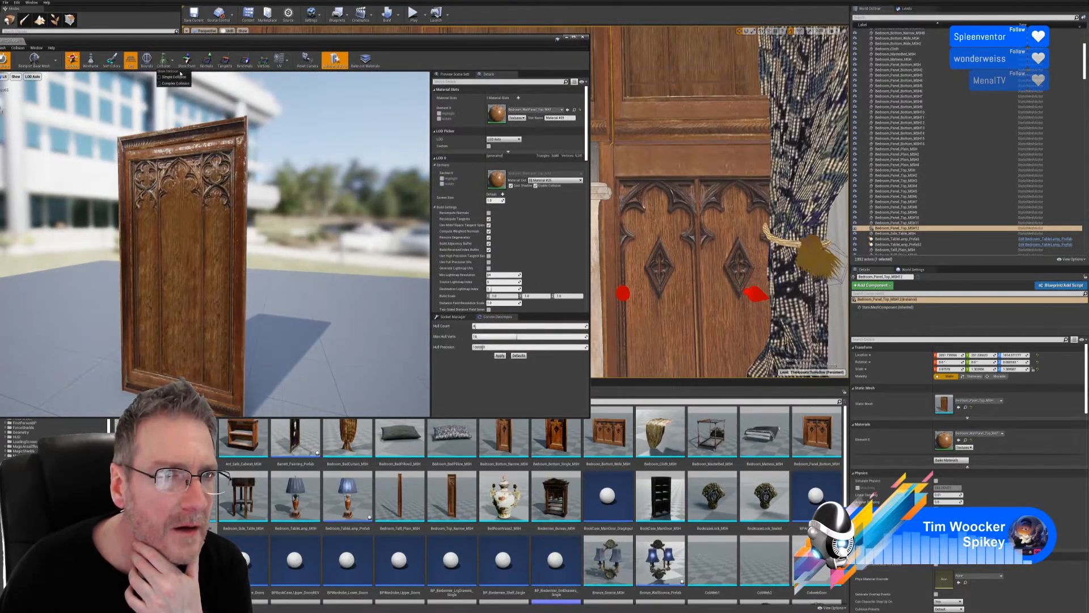
{"action": "left_click_drag", "start_coordinate": [176, 77], "coordinate": [211, 52]}
{"action": "left_click_drag", "start_coordinate": [211, 227], "coordinate": [230, 122]}
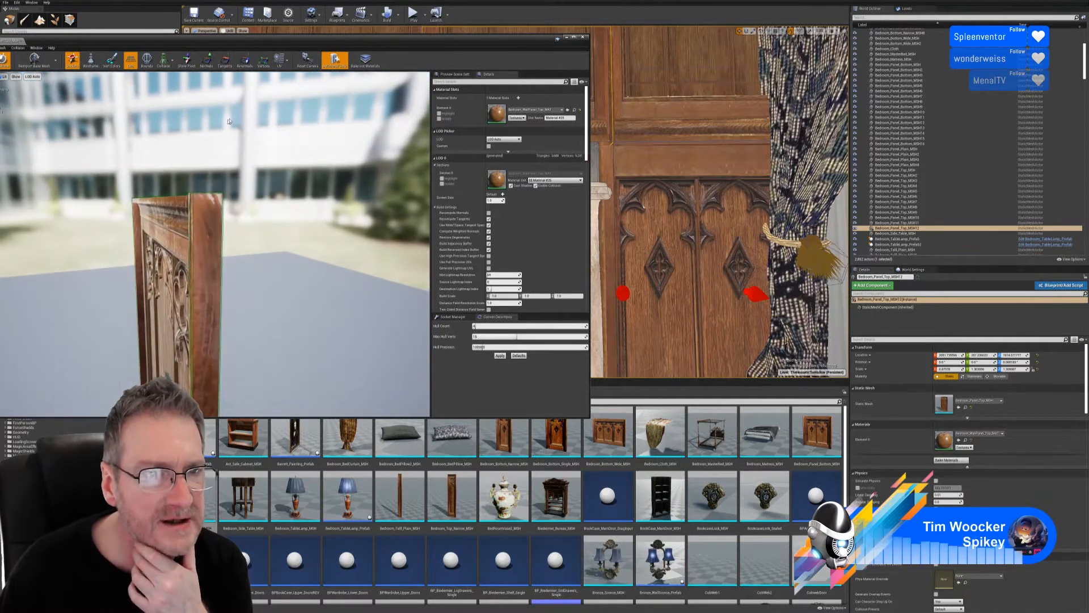
{"action": "left_click", "coordinate": [583, 38]}
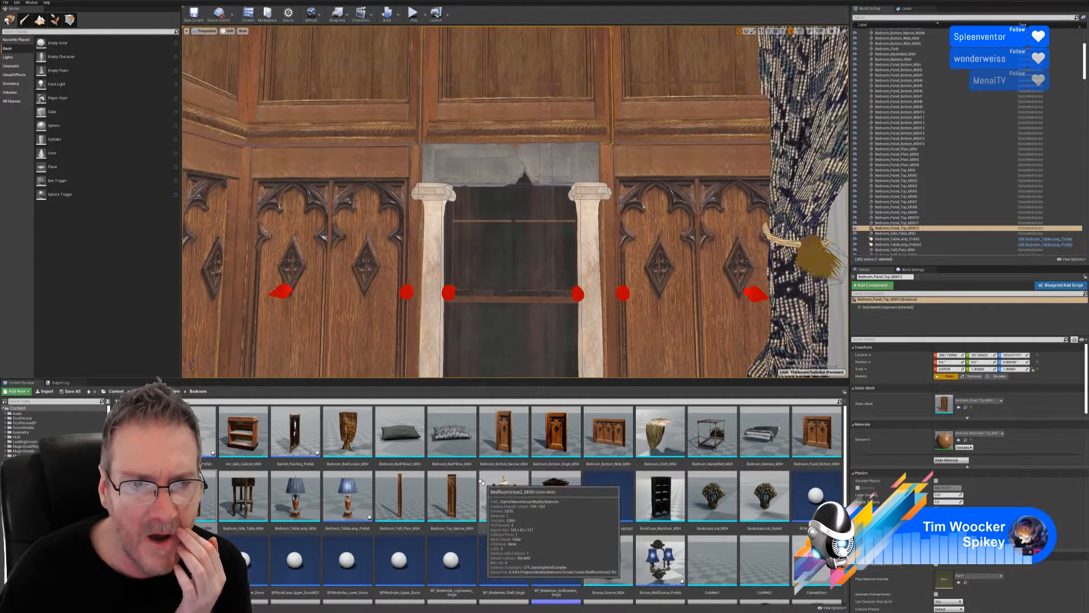
- Select the red wooden ceiling arch, open its static mesh to check for collision, and close the mesh editor
{"action": "right_click_drag", "start_coordinate": [515, 202], "coordinate": [582, 278]}
{"action": "key", "text": "s"}
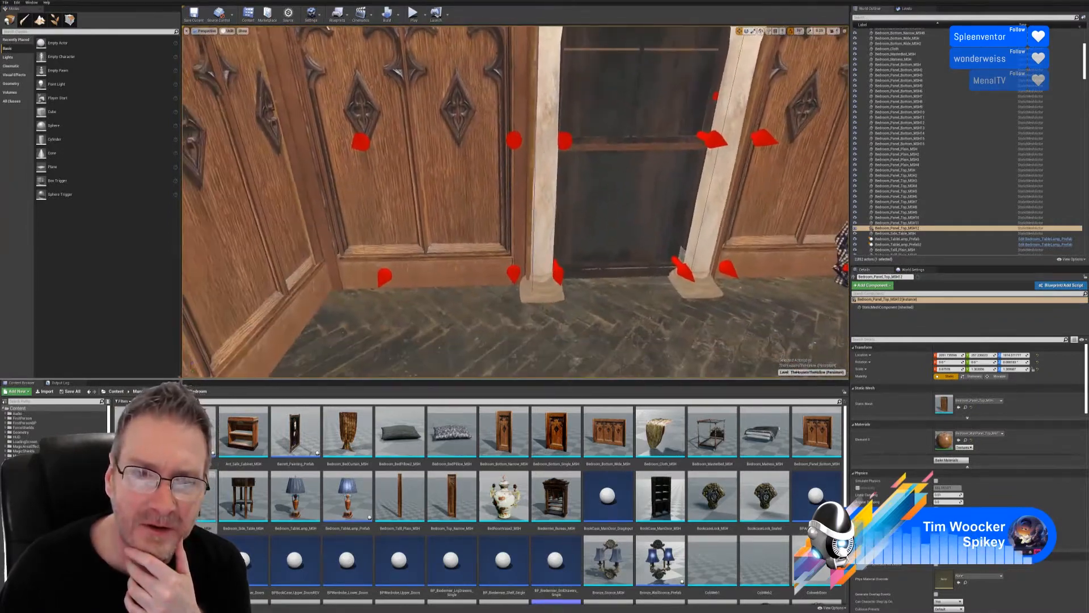
{"action": "right_click_drag", "start_coordinate": [515, 201], "coordinate": [527, 106]}
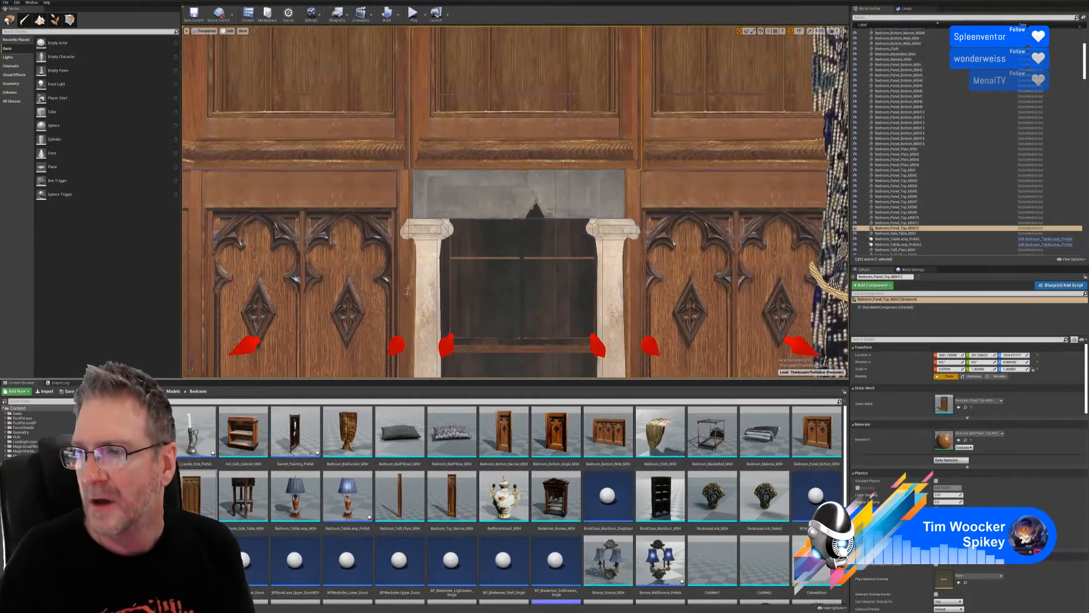
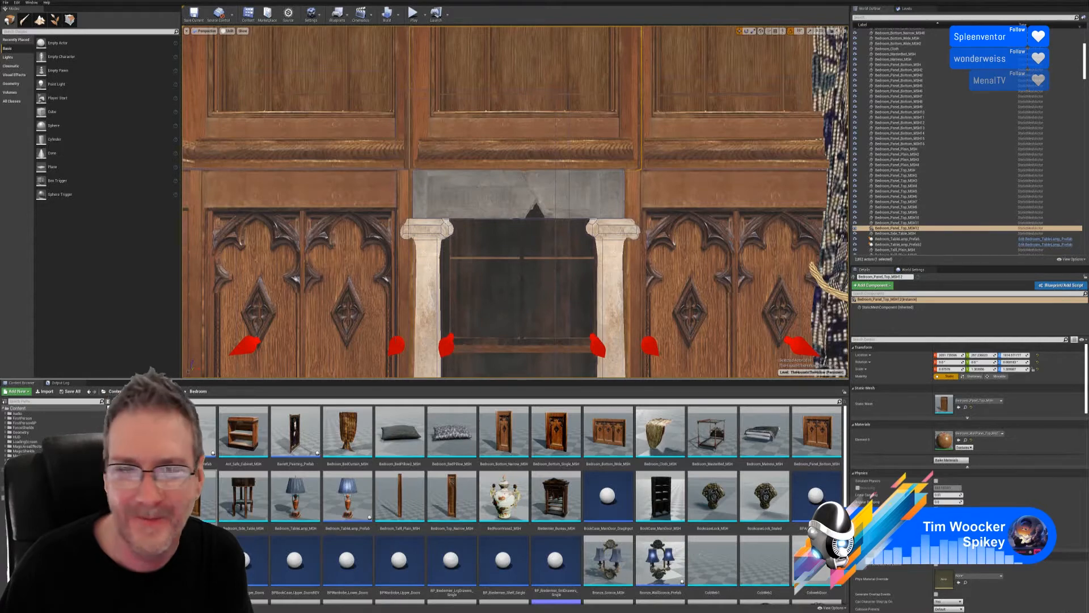
{"action": "right_click_drag", "start_coordinate": [452, 284], "coordinate": [374, 250]}
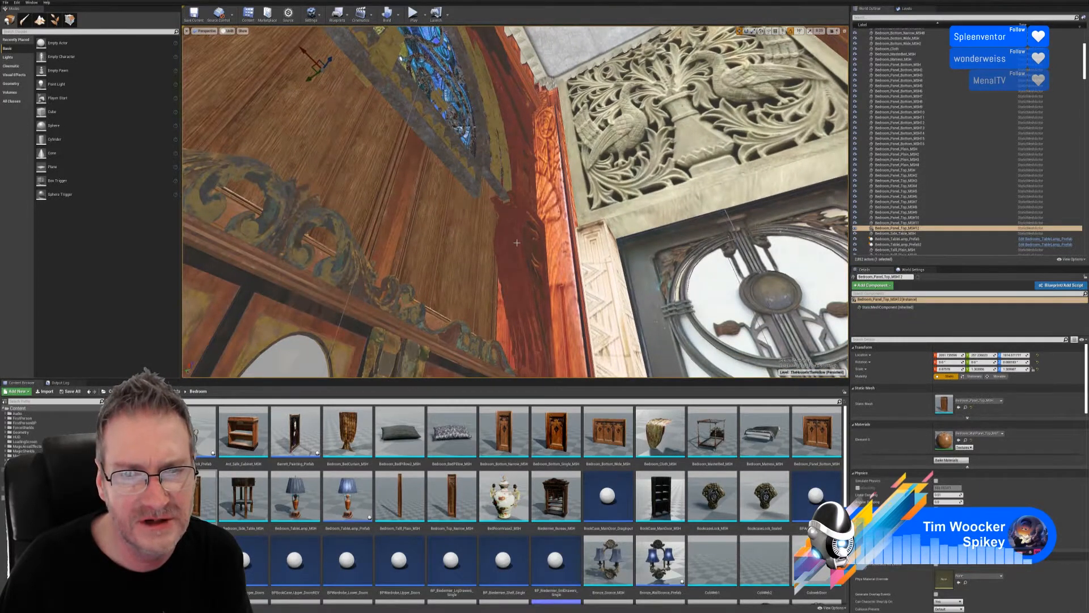
{"action": "left_click", "coordinate": [517, 242]}
{"action": "double_click", "coordinate": [950, 406]}
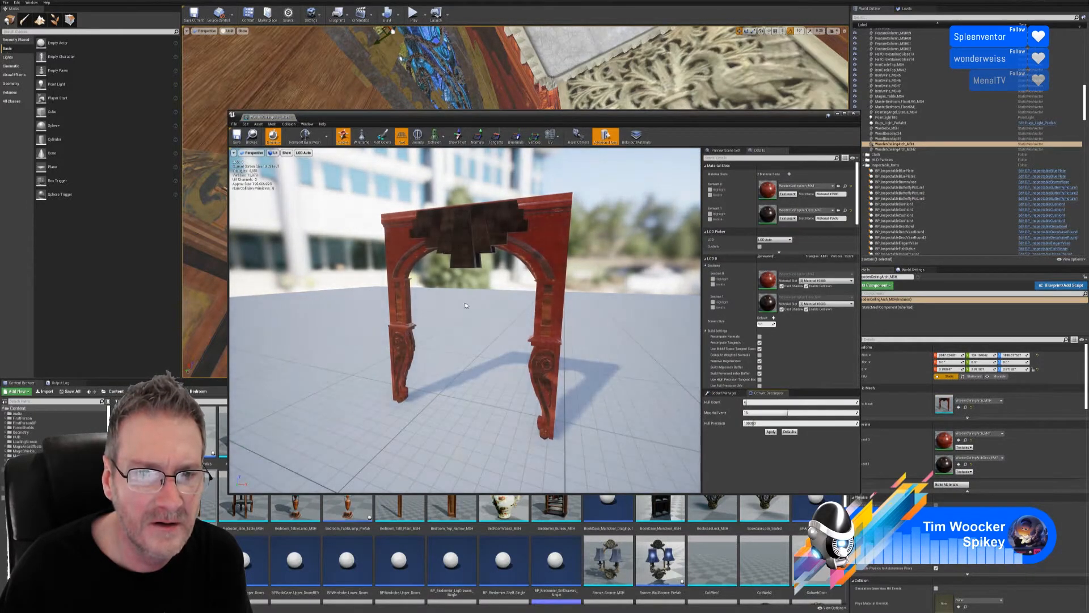
{"action": "left_click", "coordinate": [442, 138]}
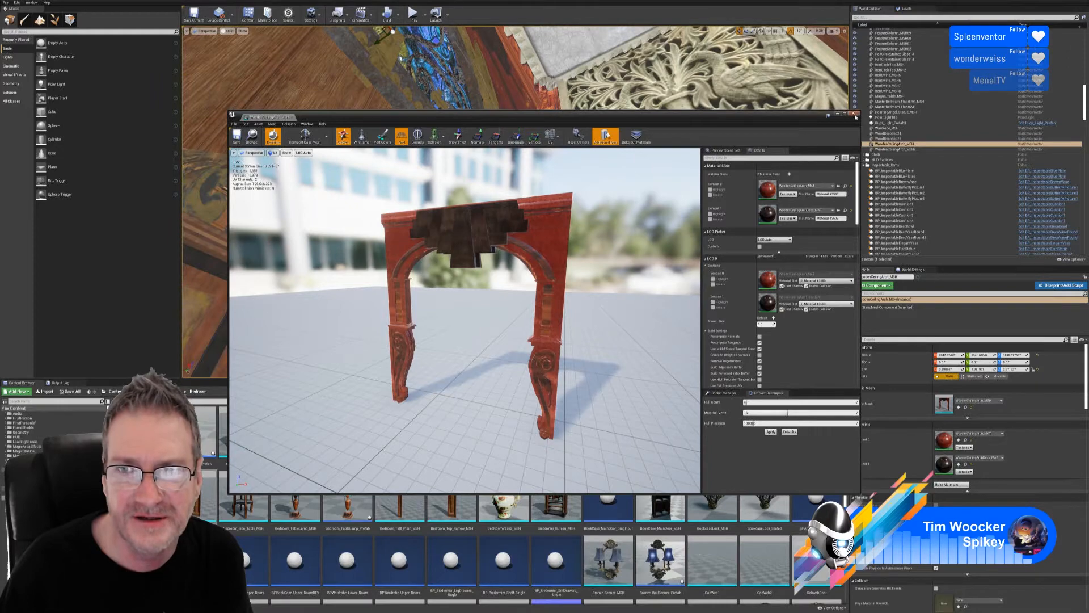
{"action": "left_click", "coordinate": [855, 116]}
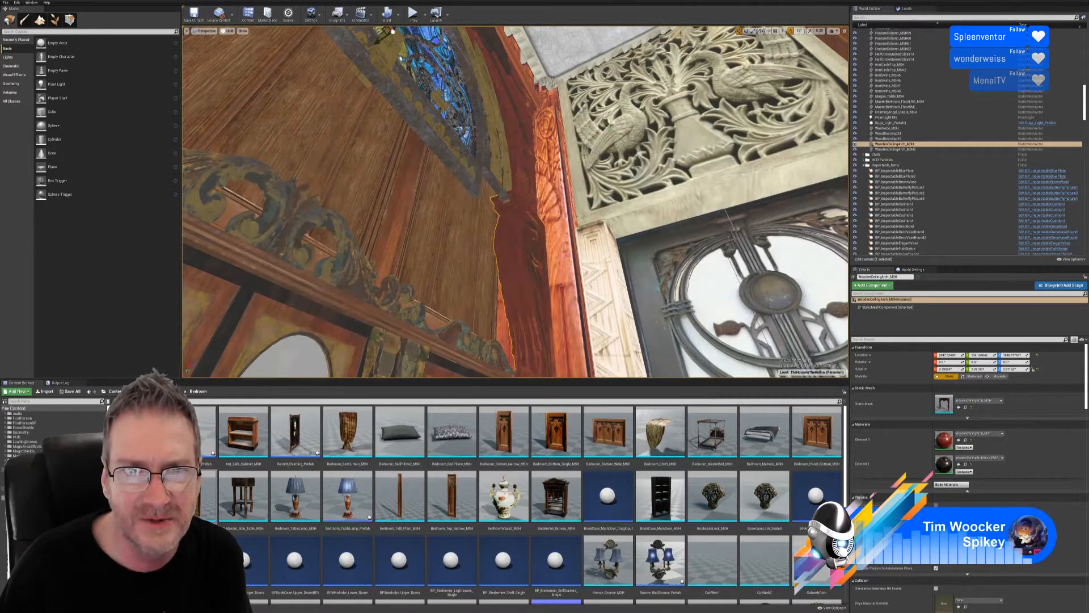
- Open the static mesh of the ironwork arch around the stained glass, check its collision, close the editor and clear the selection
{"action": "left_click", "coordinate": [392, 31]}
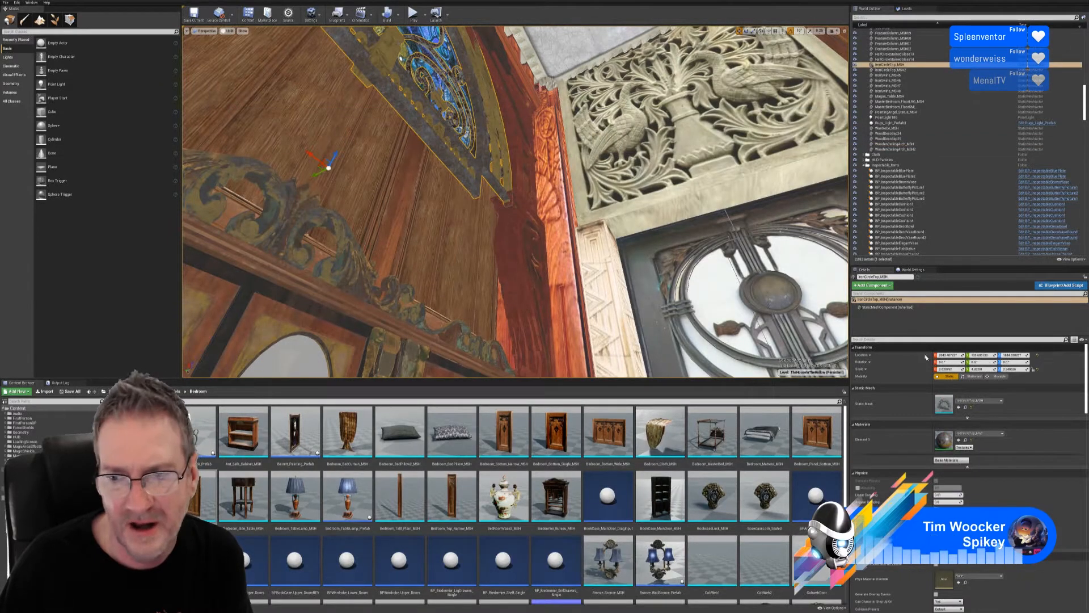
{"action": "double_click", "coordinate": [948, 404]}
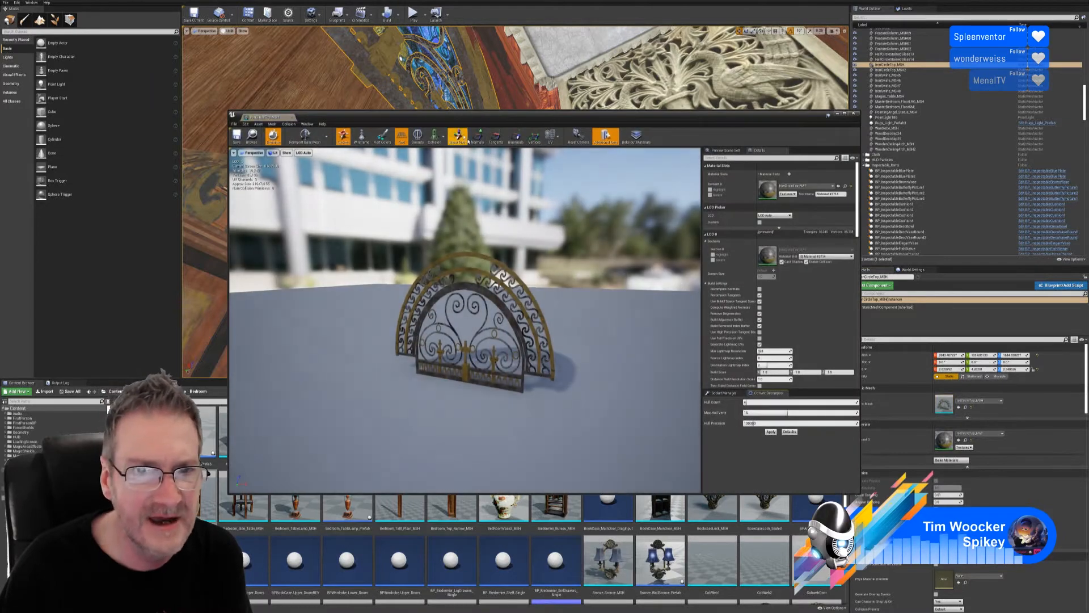
{"action": "left_click", "coordinate": [436, 136]}
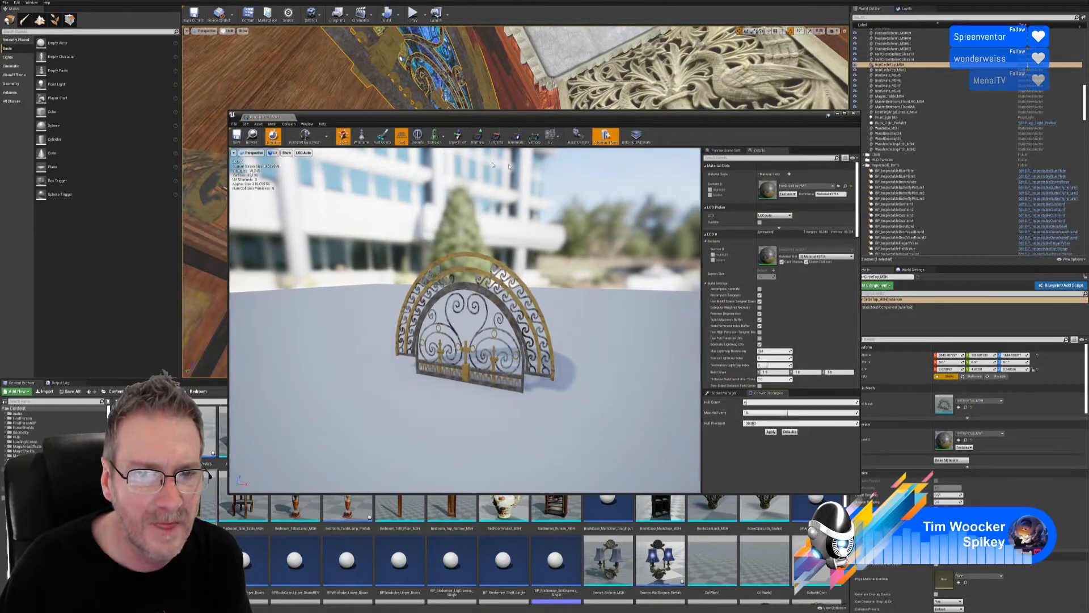
{"action": "left_click", "coordinate": [852, 114]}
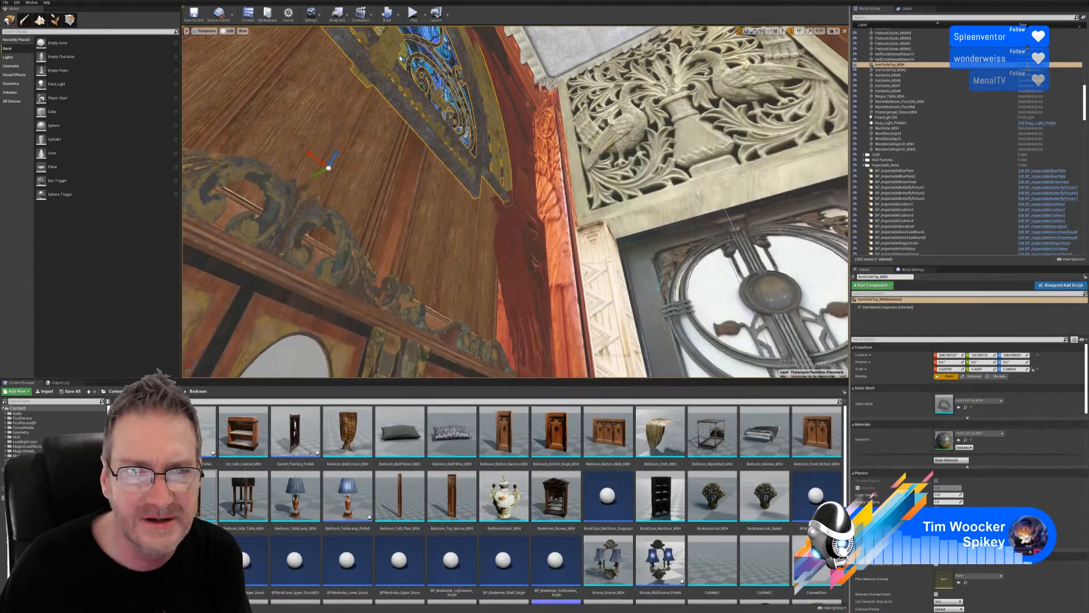
{"action": "key", "text": "Escape"}
- Open the mesh of the stone lintel above the bookcase opening, show its simple collision, inspect it and close the editor
{"action": "right_click_drag", "start_coordinate": [619, 193], "coordinate": [504, 249]}
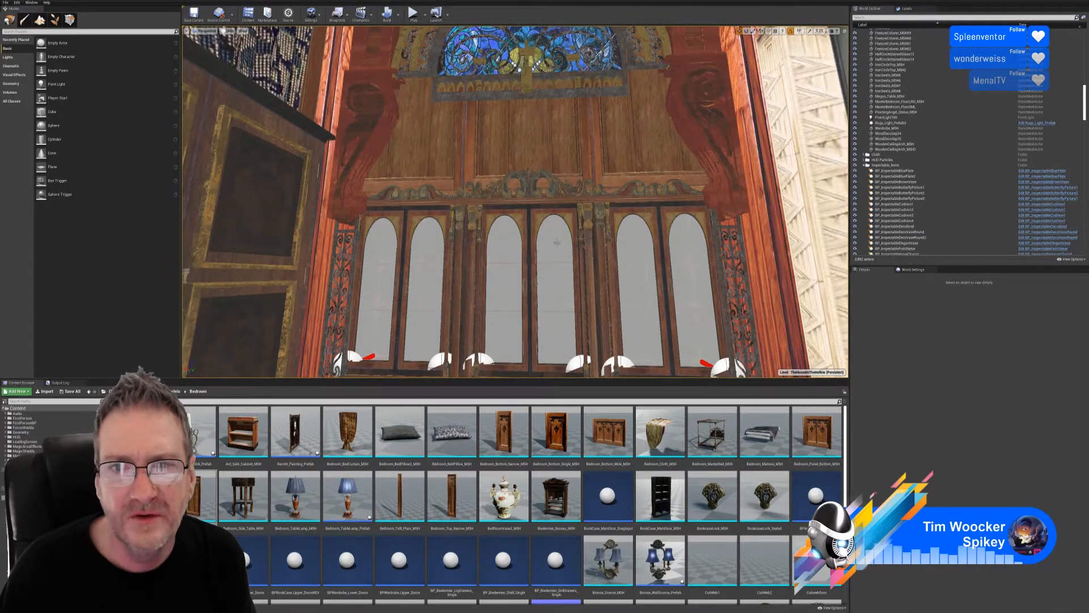
{"action": "right_click_drag", "start_coordinate": [557, 243], "coordinate": [543, 186]}
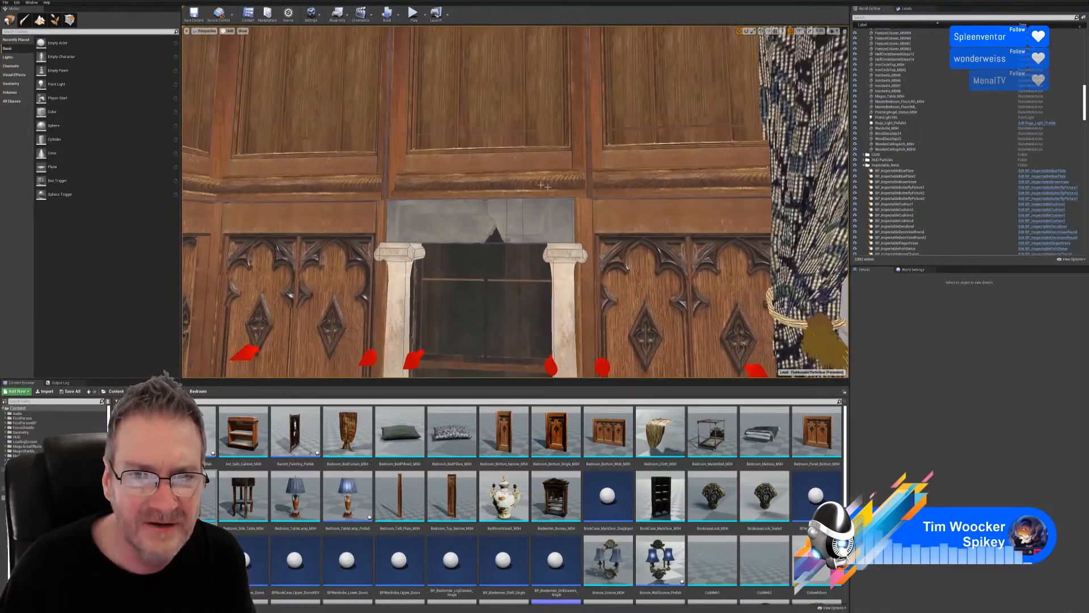
{"action": "left_click", "coordinate": [539, 218]}
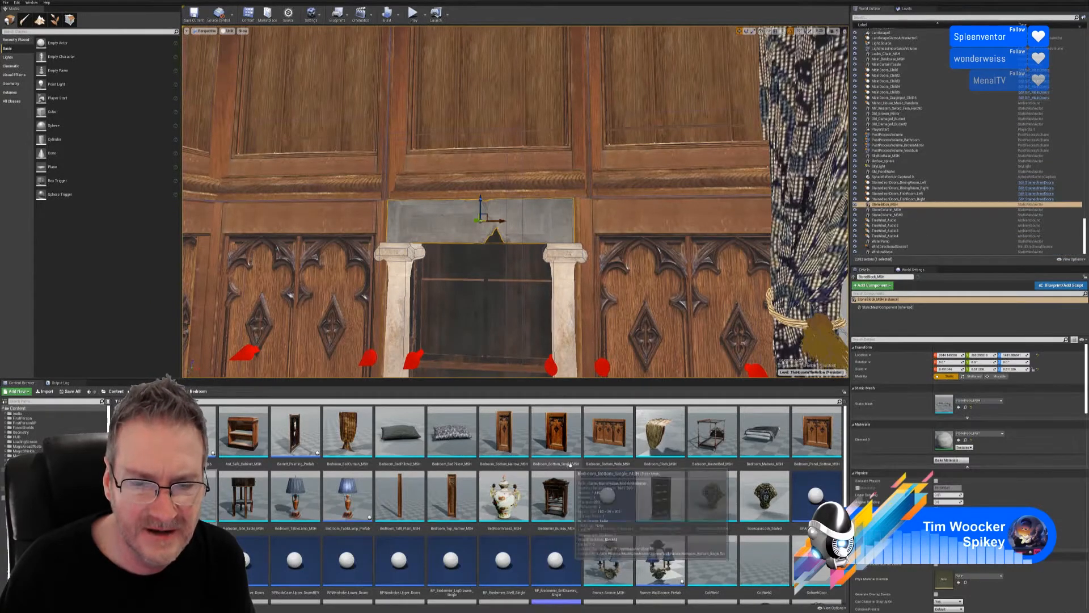
{"action": "double_click", "coordinate": [942, 403]}
{"action": "left_click", "coordinate": [435, 136]}
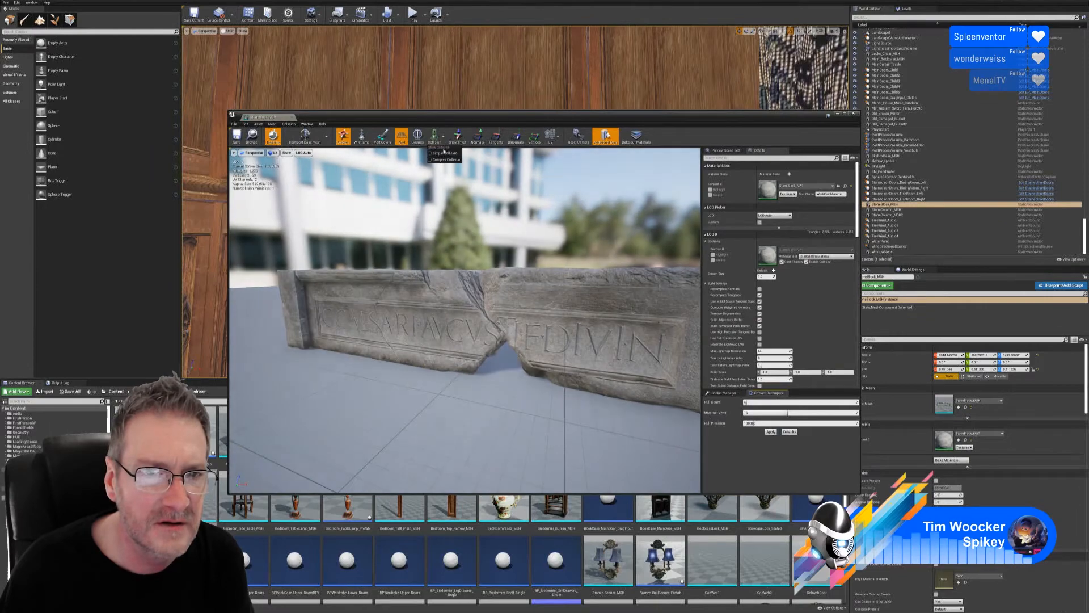
{"action": "left_click", "coordinate": [444, 154]}
{"action": "left_click_drag", "start_coordinate": [448, 239], "coordinate": [494, 262]}
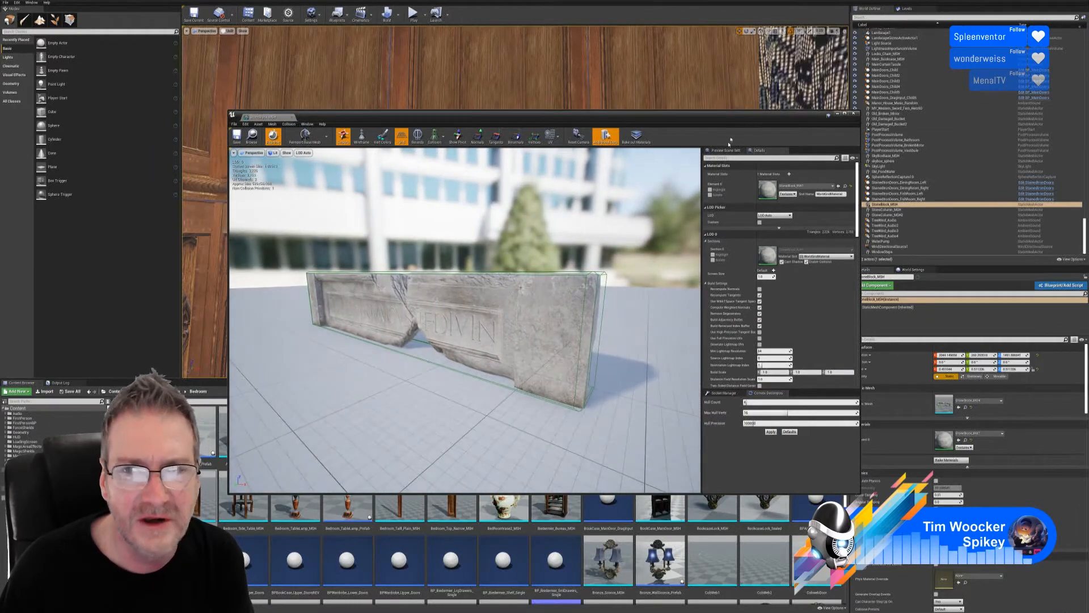
{"action": "left_click", "coordinate": [854, 113]}
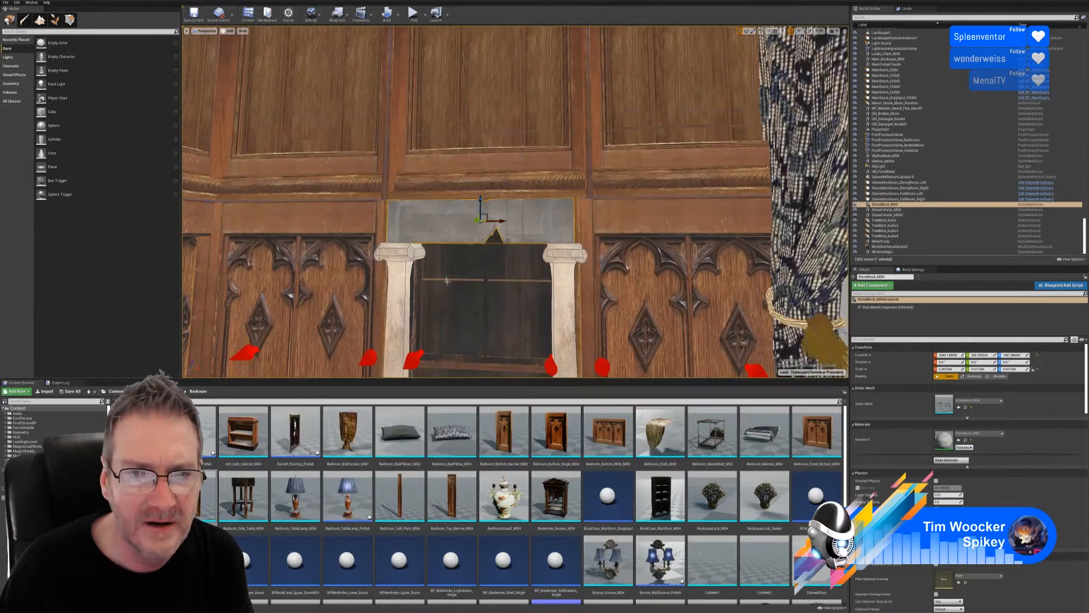
- Check the separate pieces around the opening by selecting the bookcase door, adjacent wall panel, stone column and column capital, and clear the selection
{"action": "right_click_drag", "start_coordinate": [452, 285], "coordinate": [483, 346]}
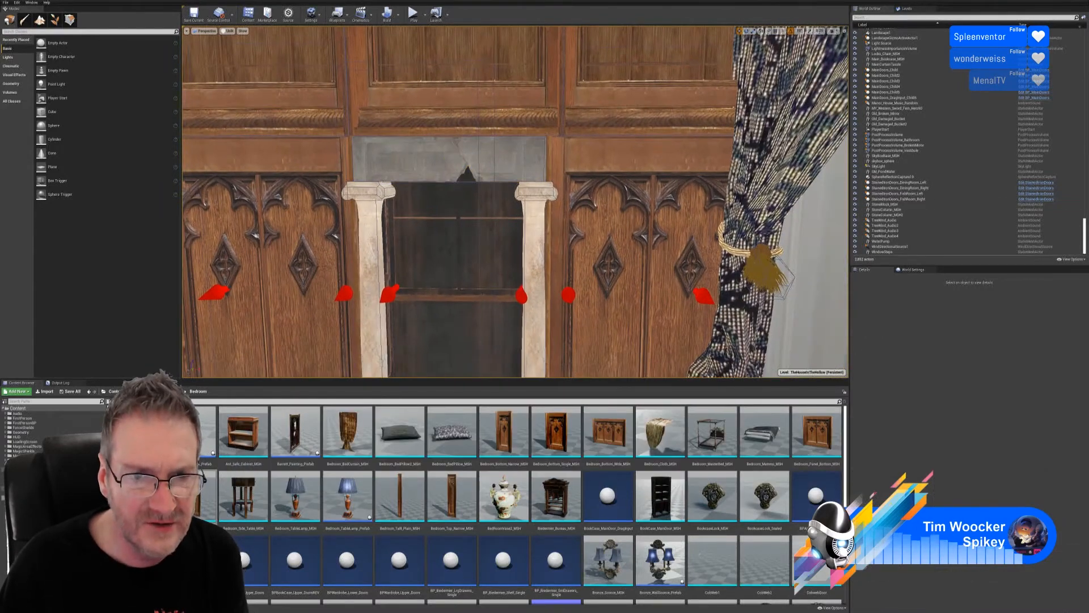
{"action": "left_click", "coordinate": [431, 265]}
{"action": "key", "text": "Escape"}
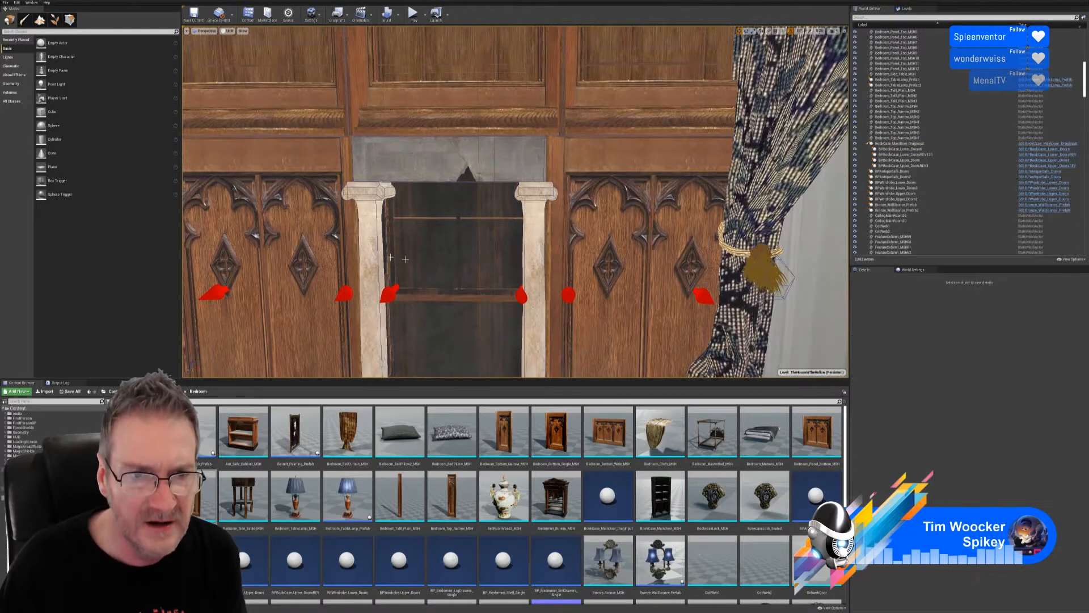
{"action": "left_click", "coordinate": [332, 251]}
{"action": "key", "text": "Escape"}
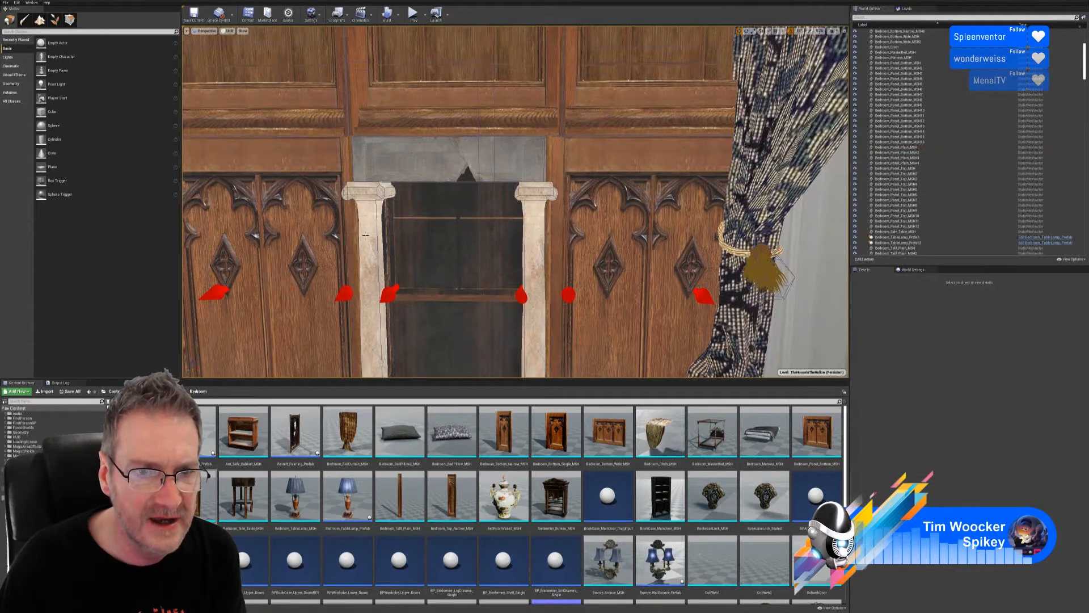
{"action": "left_click", "coordinate": [370, 231]}
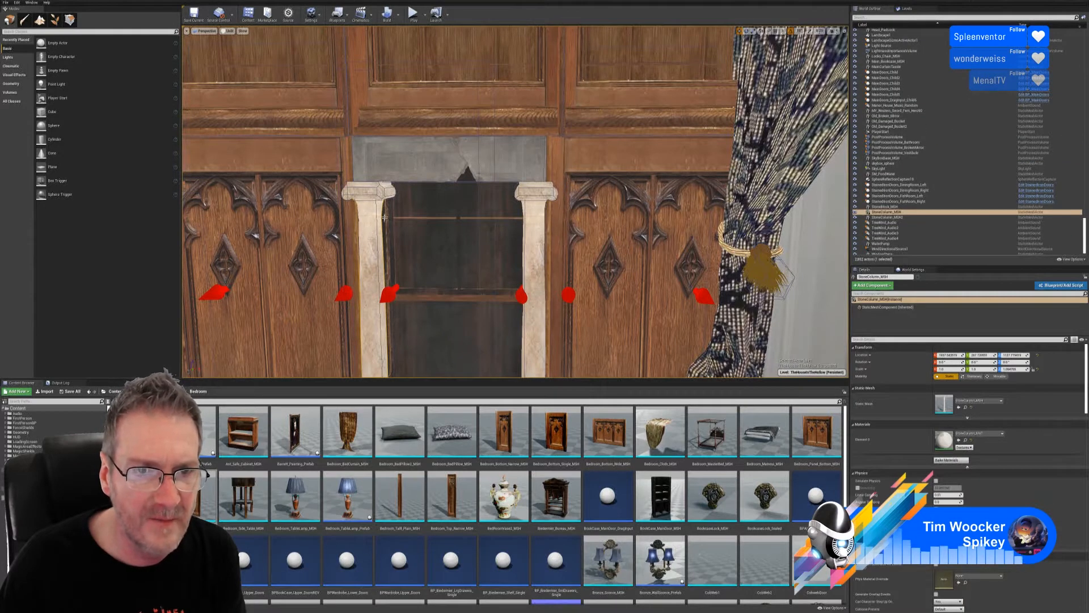
{"action": "left_click", "coordinate": [369, 192]}
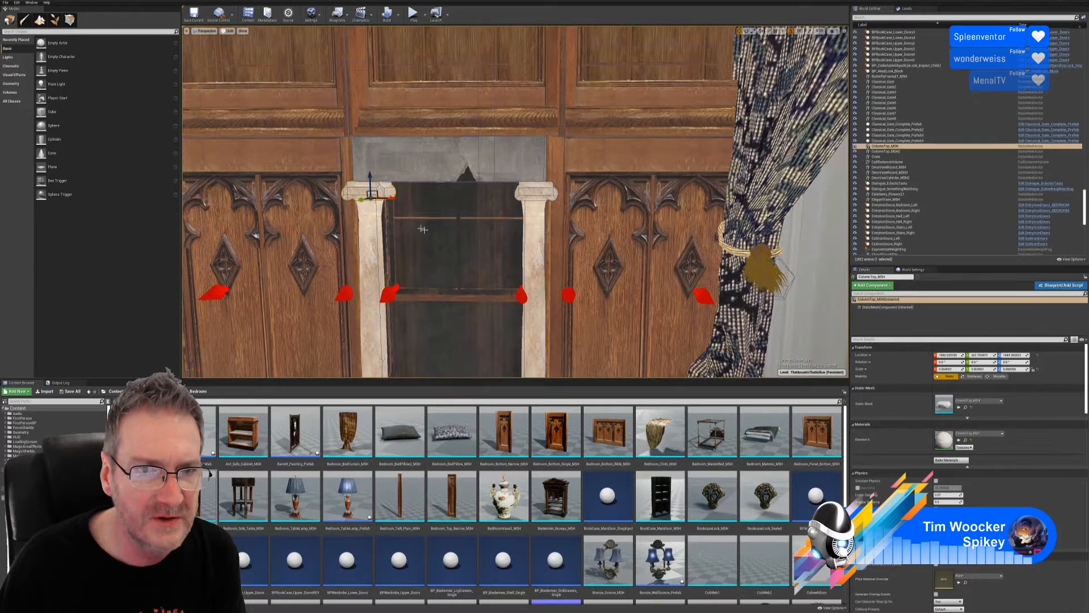
{"action": "key", "text": "Escape"}
- Examine how both stone column bases meet the floor, wall and bookcase door, selecting the column and floor to identify them
{"action": "right_click_drag", "start_coordinate": [369, 191], "coordinate": [319, 209]}
{"action": "right_click_drag", "start_coordinate": [401, 232], "coordinate": [488, 341]}
{"action": "key", "text": "w"}
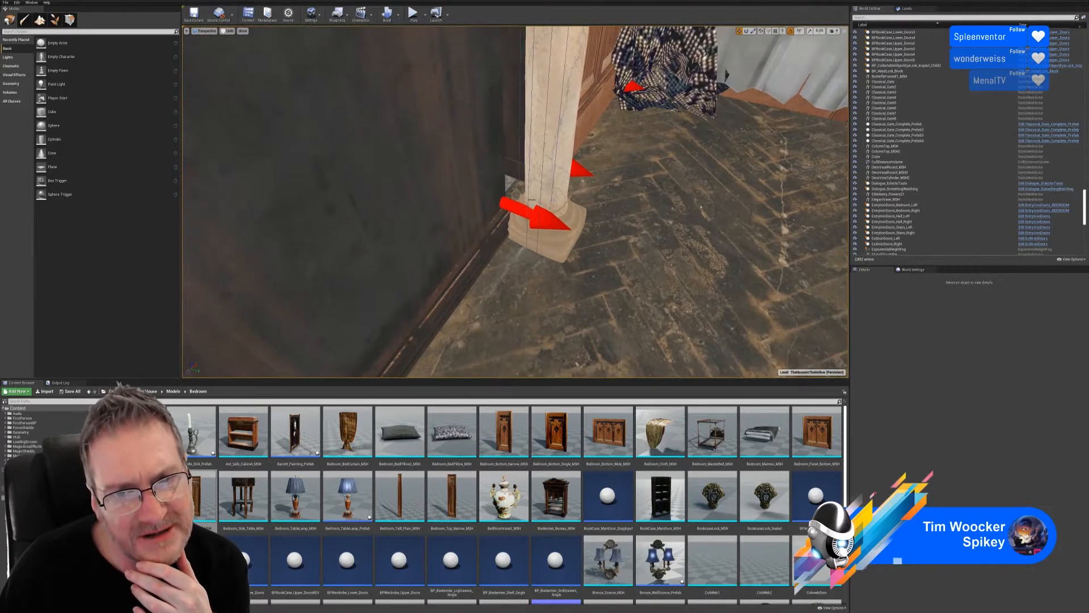
{"action": "left_click", "coordinate": [529, 197]}
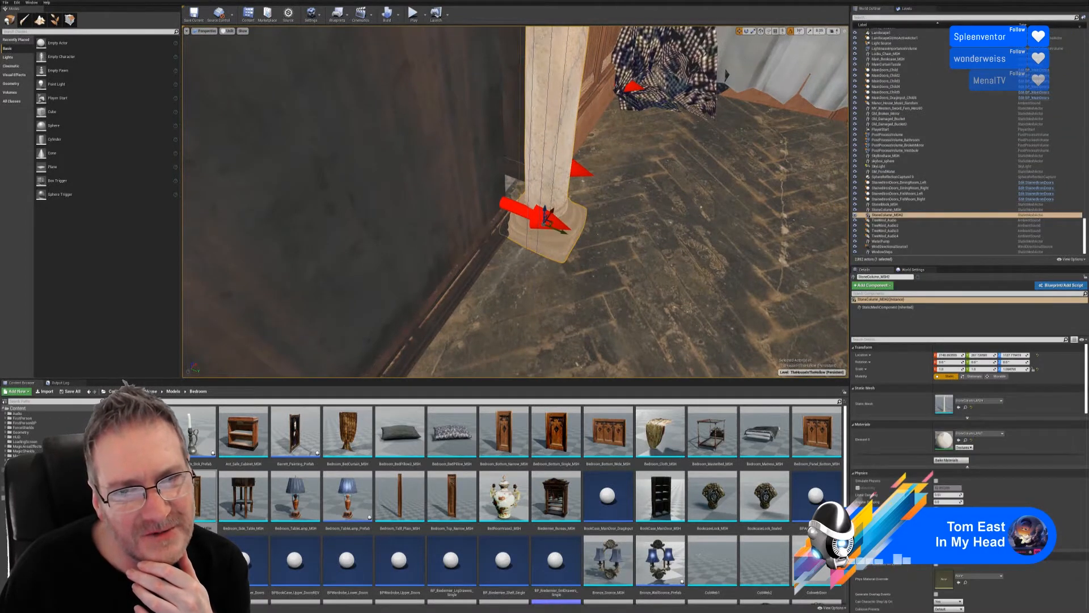
{"action": "left_click", "coordinate": [520, 183]}
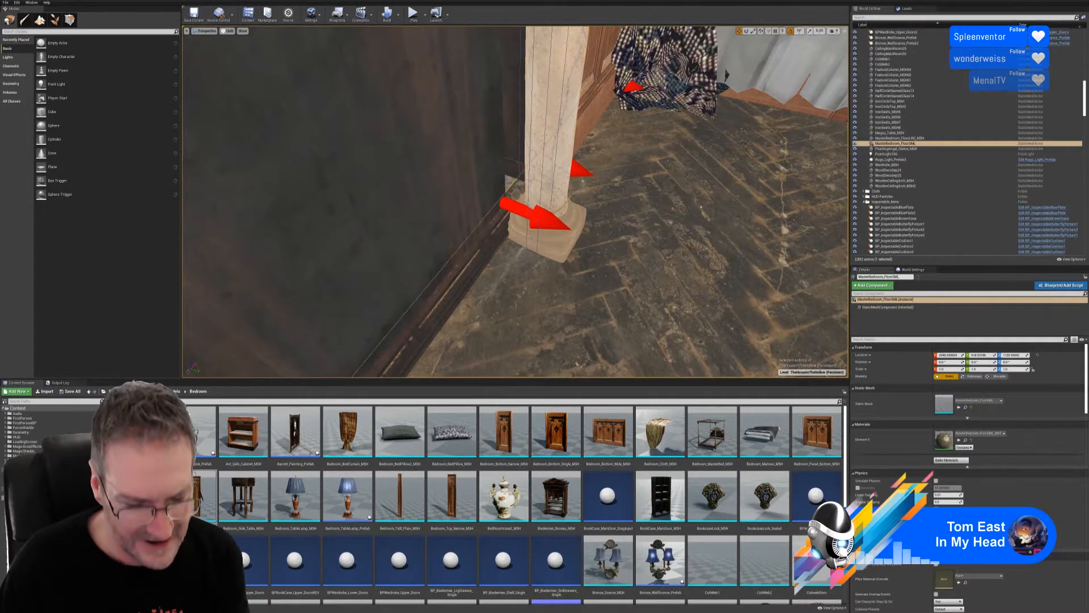
{"action": "key", "text": "Escape"}
{"action": "right_click_drag", "start_coordinate": [520, 183], "coordinate": [397, 211]}
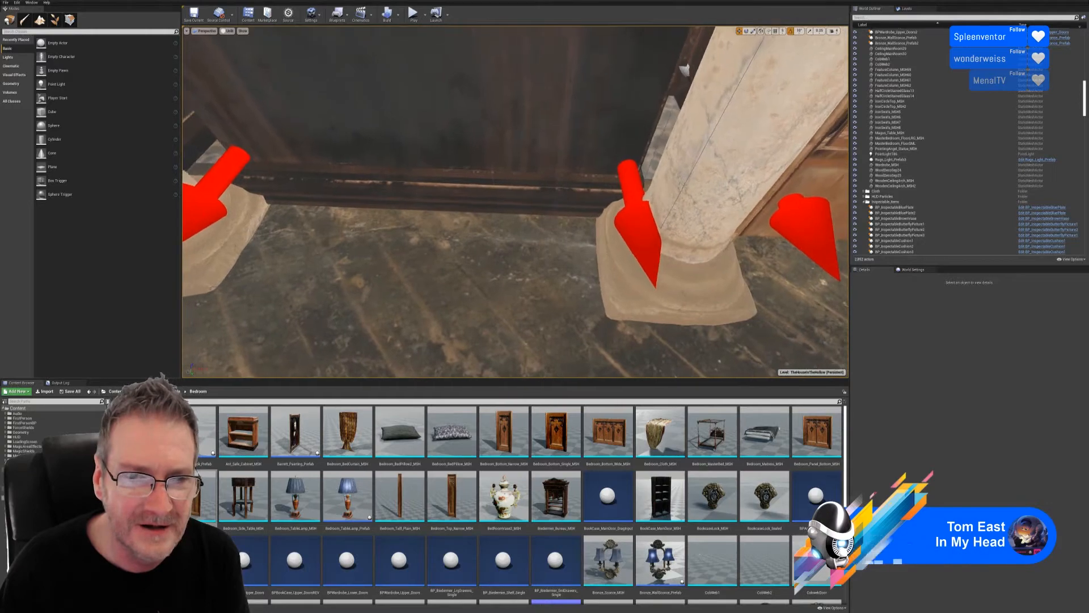
{"action": "right_click_drag", "start_coordinate": [397, 212], "coordinate": [239, 205]}
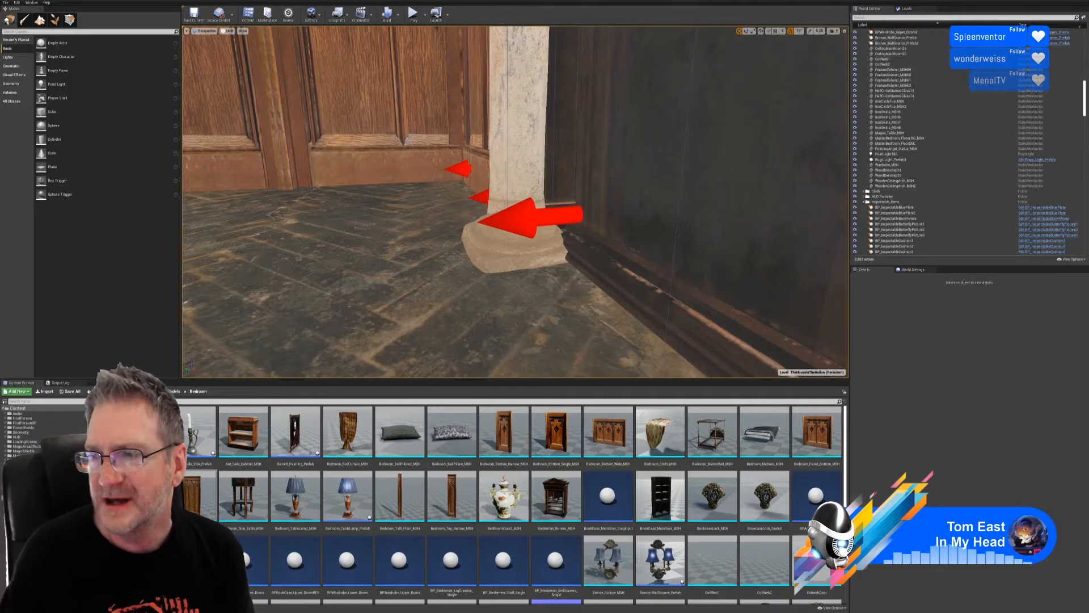
- Compare the bookcase opening with and without its stone pieces by repeatedly hiding and restoring one column, then hiding and restoring the lintel
{"action": "mouse_move", "coordinate": [515, 202]}
{"action": "right_mouse_down"}
{"action": "mouse_move", "coordinate": [553, 222]}
{"action": "mouse_move", "coordinate": [442, 159]}
{"action": "mouse_move", "coordinate": [511, 181]}
{"action": "right_mouse_up"}
{"action": "right_click_drag", "start_coordinate": [432, 203], "coordinate": [470, 178]}
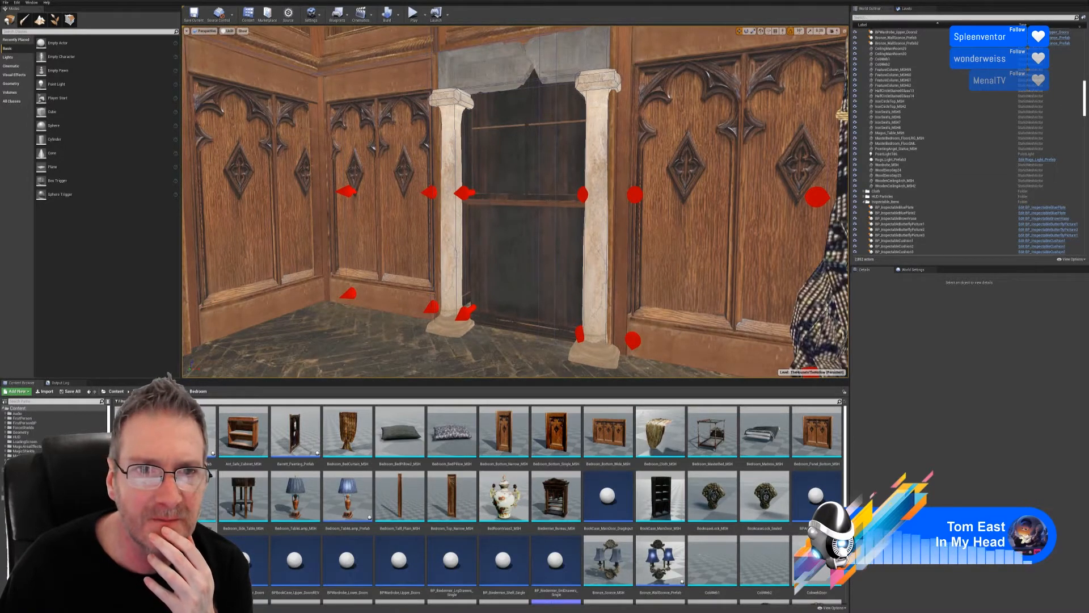
{"action": "left_click", "coordinate": [453, 136]}
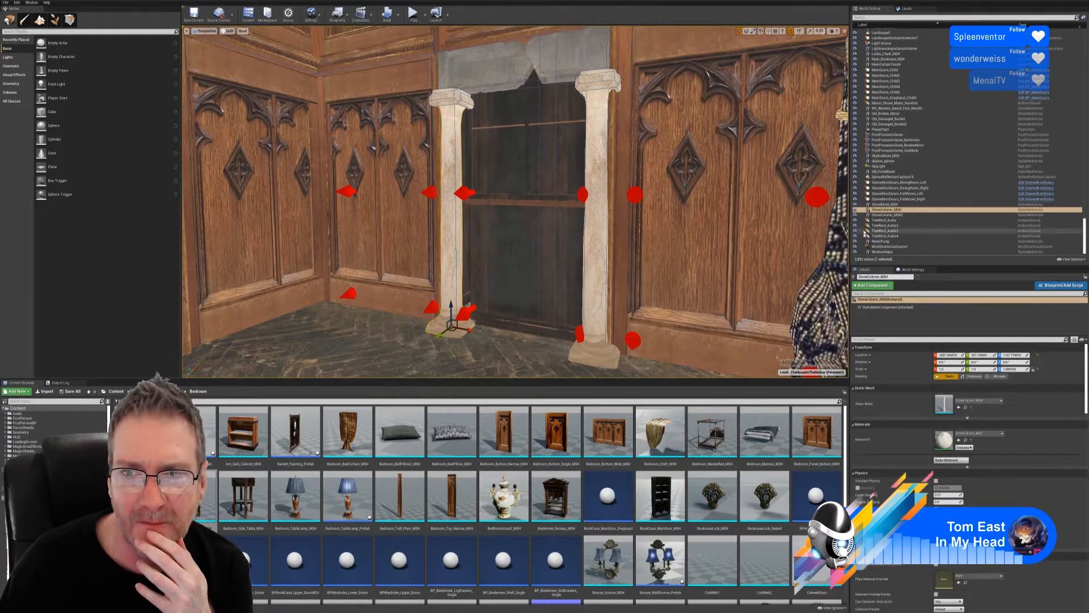
{"action": "left_click", "coordinate": [855, 210]}
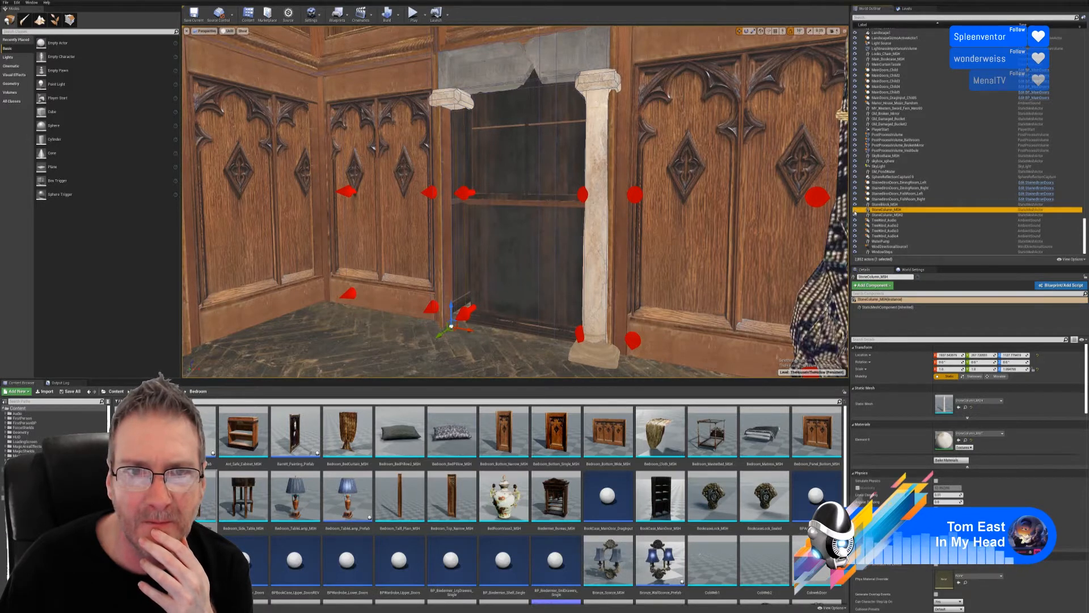
{"action": "left_click", "coordinate": [854, 210]}
{"action": "left_click", "coordinate": [854, 210]}
{"action": "left_click", "coordinate": [854, 210]}
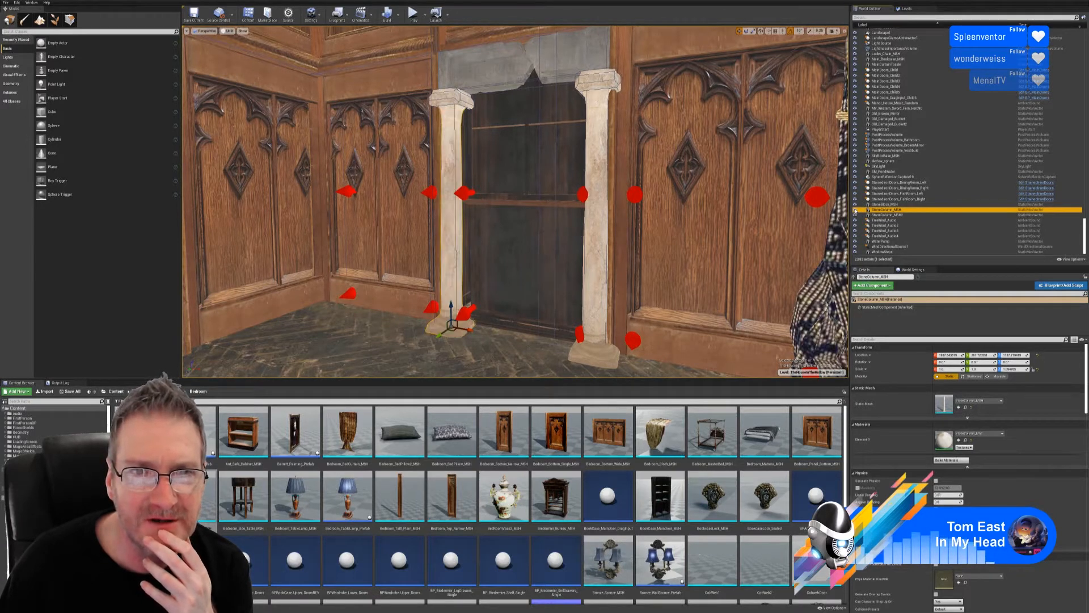
{"action": "left_click", "coordinate": [855, 210]}
{"action": "left_click", "coordinate": [855, 210]}
{"action": "left_click", "coordinate": [856, 210]}
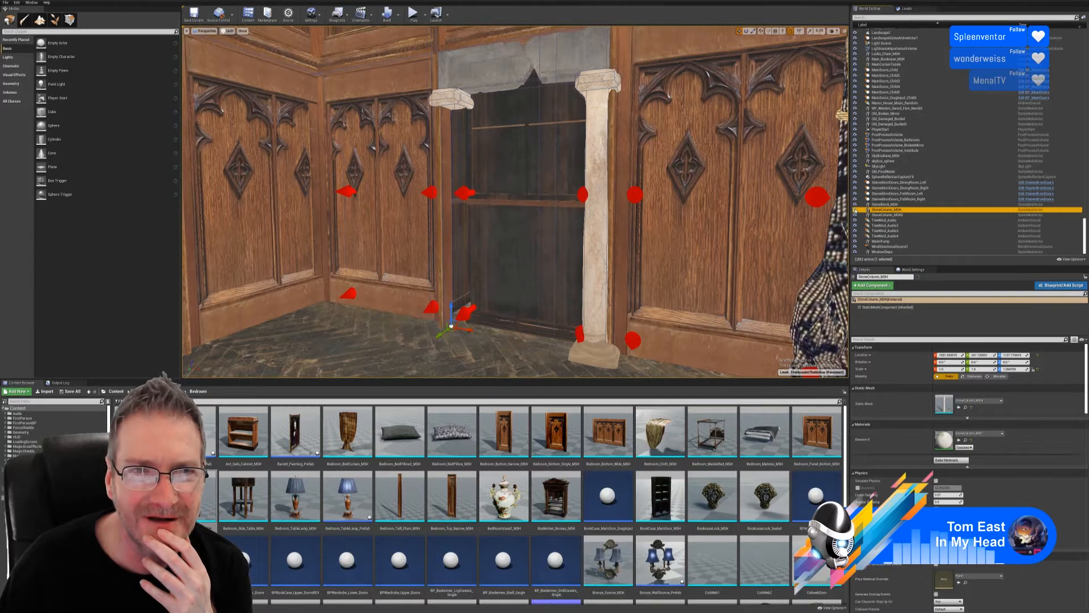
{"action": "left_click", "coordinate": [855, 210]}
{"action": "left_click", "coordinate": [855, 209]}
{"action": "left_click", "coordinate": [855, 210]}
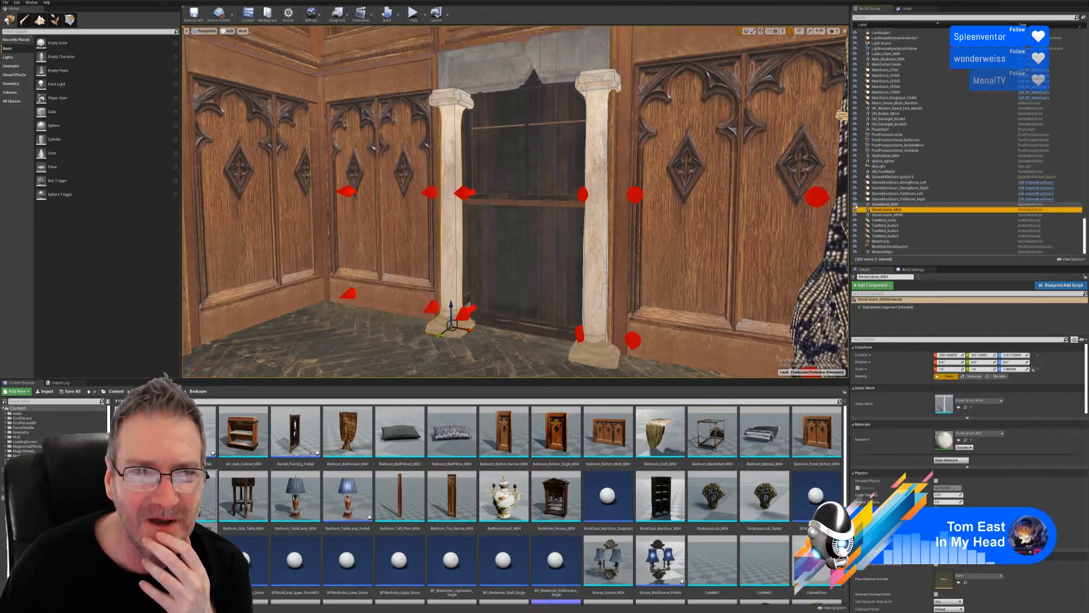
{"action": "left_click", "coordinate": [855, 205]}
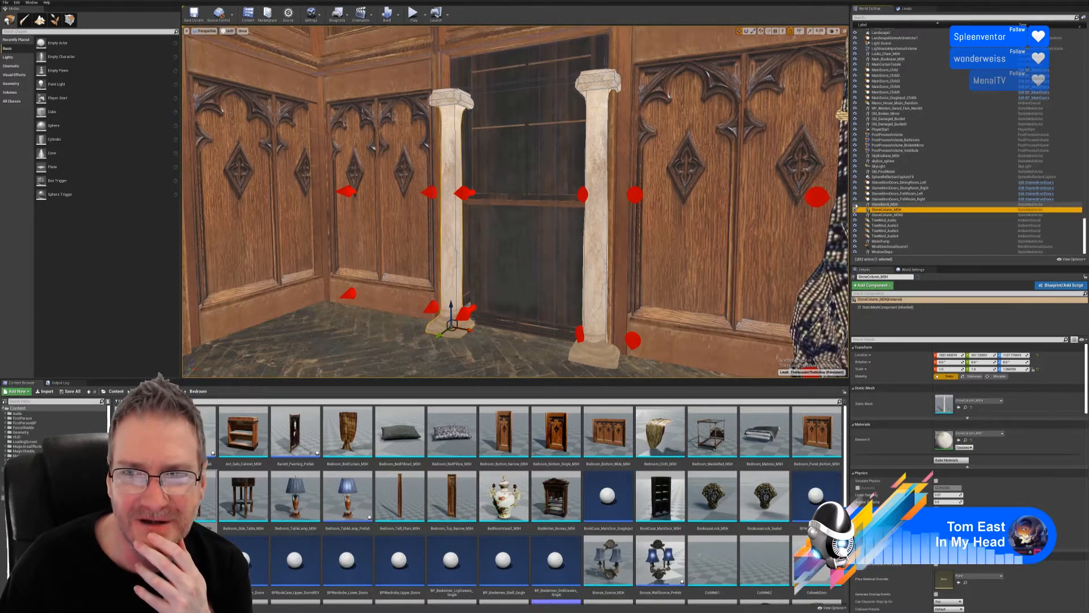
{"action": "left_click", "coordinate": [855, 205]}
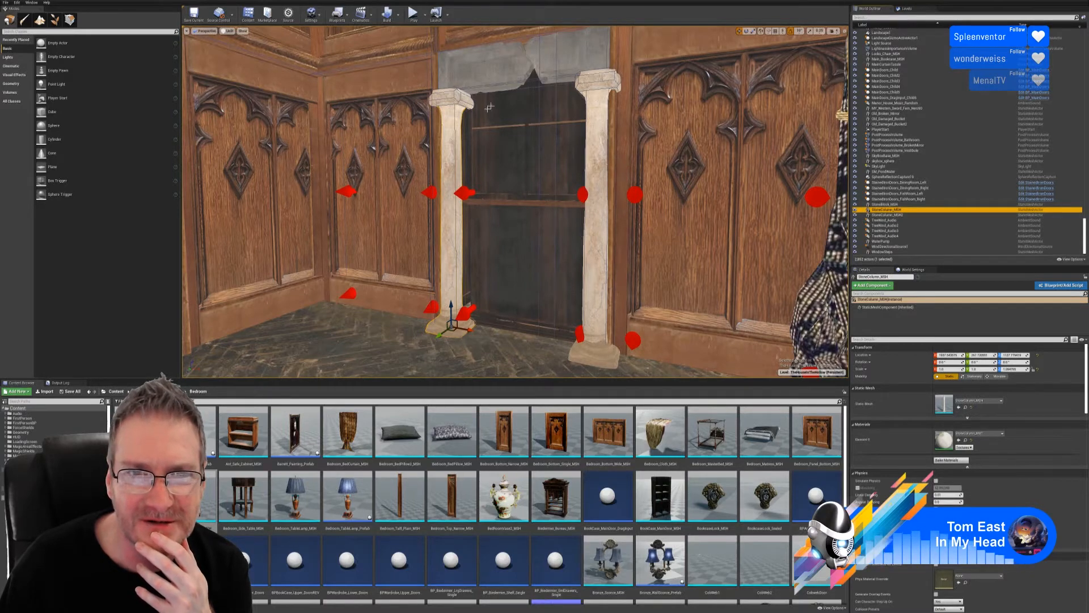
- Examine the depth of the columns, lintel and bookcase door from above and behind the opening, selecting the door to identify it and clearing the selection
{"action": "mouse_move", "coordinate": [561, 274]}
{"action": "right_mouse_down"}
{"action": "mouse_move", "coordinate": [561, 392]}
{"action": "mouse_move", "coordinate": [578, 363]}
{"action": "mouse_move", "coordinate": [545, 283]}
{"action": "mouse_move", "coordinate": [564, 303]}
{"action": "mouse_move", "coordinate": [551, 372]}
{"action": "mouse_move", "coordinate": [522, 369]}
{"action": "mouse_move", "coordinate": [573, 363]}
{"action": "mouse_move", "coordinate": [500, 366]}
{"action": "mouse_move", "coordinate": [590, 363]}
{"action": "mouse_move", "coordinate": [533, 354]}
{"action": "mouse_move", "coordinate": [559, 354]}
{"action": "mouse_move", "coordinate": [551, 312]}
{"action": "mouse_move", "coordinate": [562, 281]}
{"action": "right_mouse_up"}
{"action": "key", "text": "w"}
{"action": "key", "text": "Escape"}
{"action": "key", "text": "a"}
{"action": "key", "text": "e"}
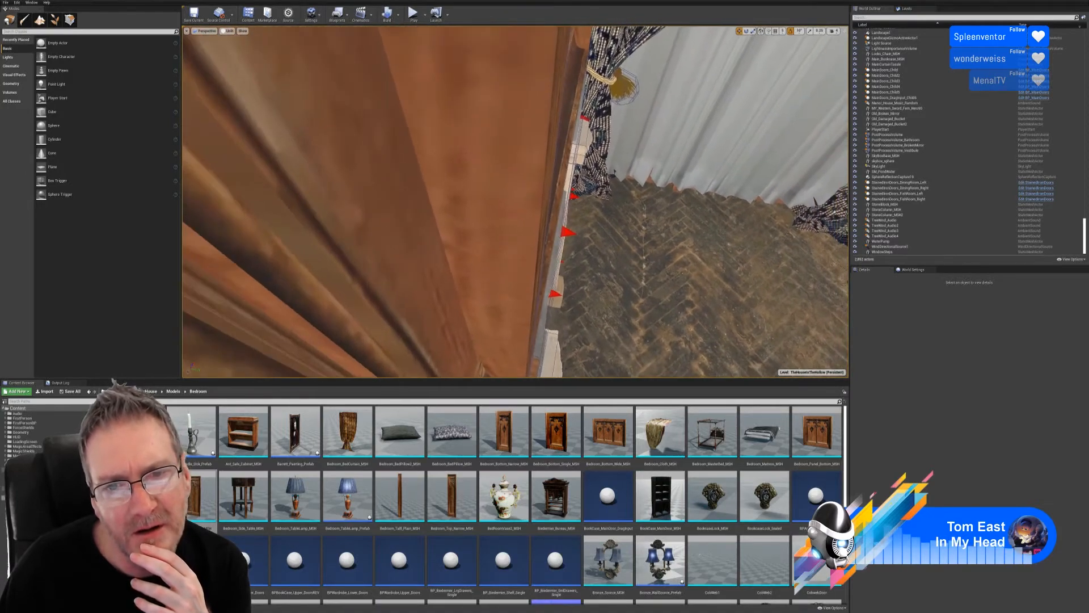
{"action": "right_click_drag", "start_coordinate": [515, 202], "coordinate": [411, 192]}
{"action": "left_click", "coordinate": [568, 251]}
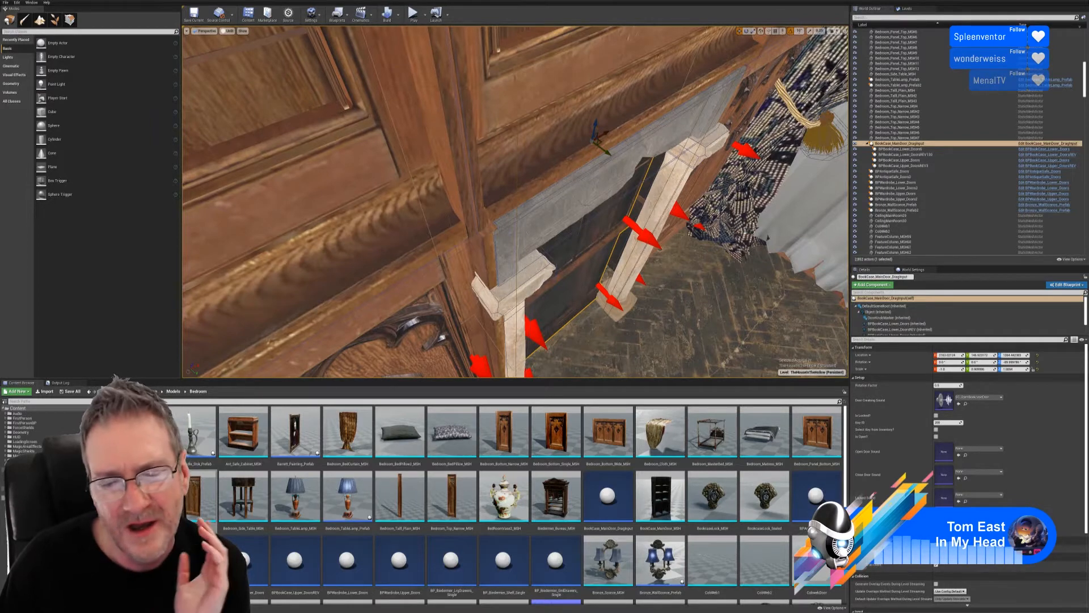
{"action": "key", "text": "Escape"}
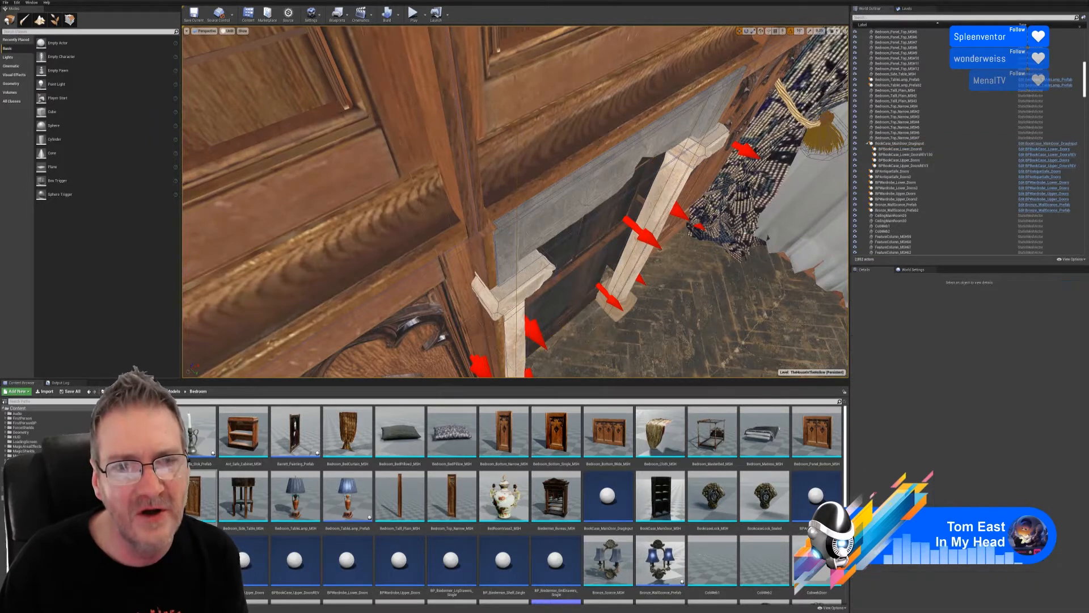
{"action": "mouse_move", "coordinate": [516, 202]}
{"action": "right_mouse_down"}
{"action": "mouse_move", "coordinate": [448, 202]}
{"action": "mouse_move", "coordinate": [432, 176]}
{"action": "mouse_move", "coordinate": [426, 198]}
{"action": "mouse_move", "coordinate": [445, 189]}
{"action": "mouse_move", "coordinate": [447, 166]}
{"action": "right_mouse_up"}
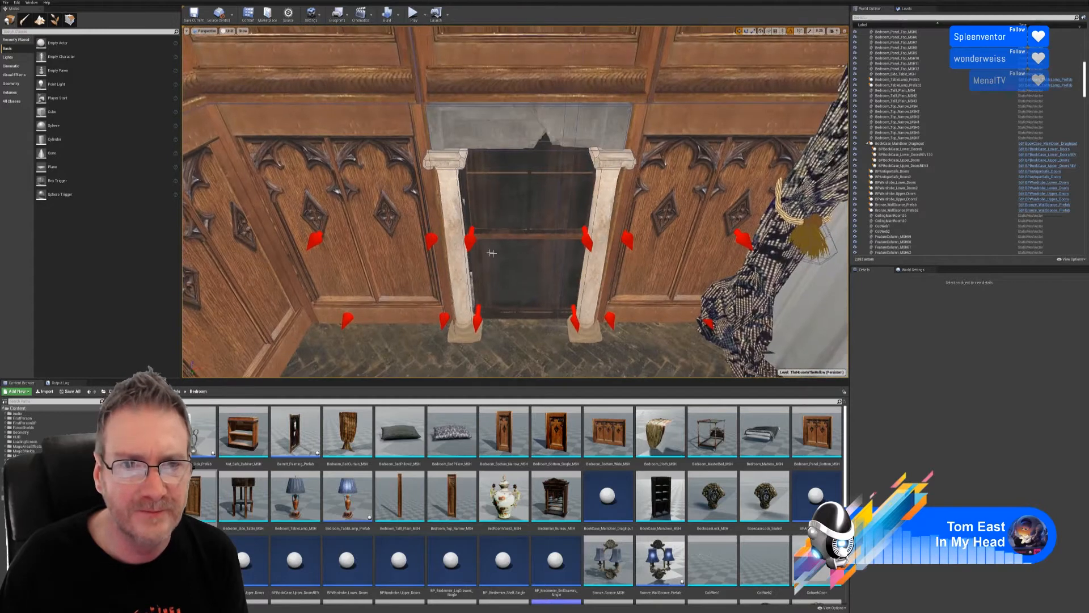
- Widen the framed opening by moving each stone column together with its capital outward, away from the bookcase door
{"action": "left_click", "coordinate": [454, 223]}
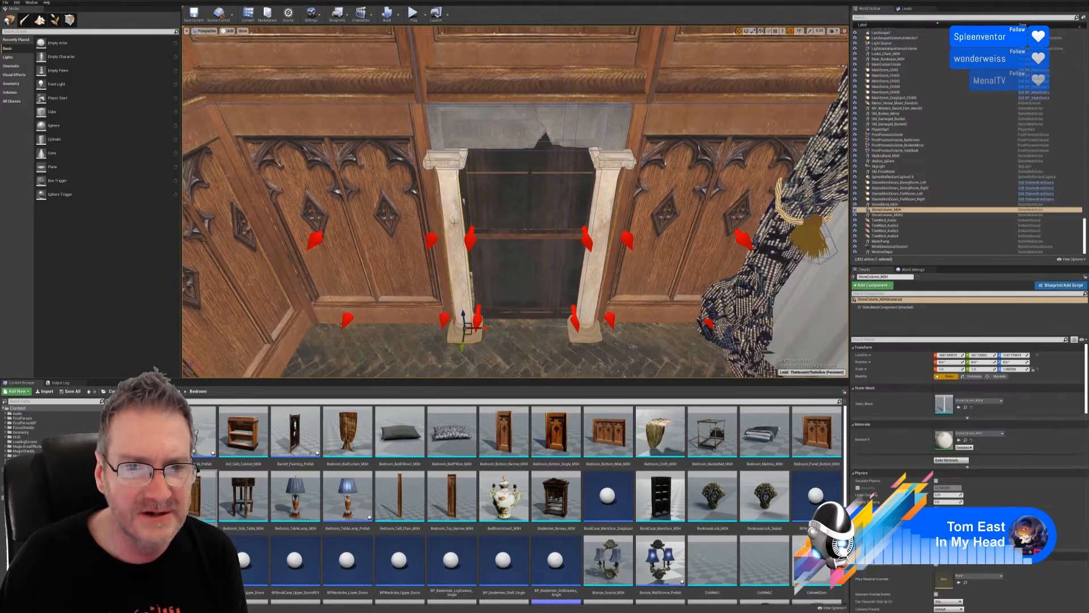
{"action": "left_click", "coordinate": [455, 162], "text": "ctrl"}
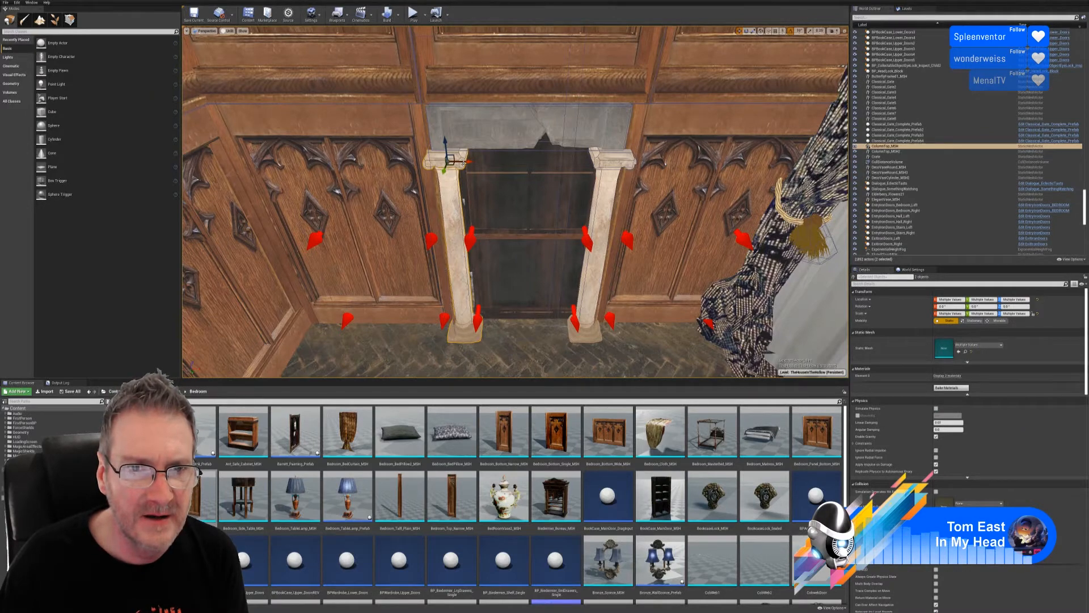
{"action": "left_click_drag", "start_coordinate": [461, 163], "coordinate": [435, 164]}
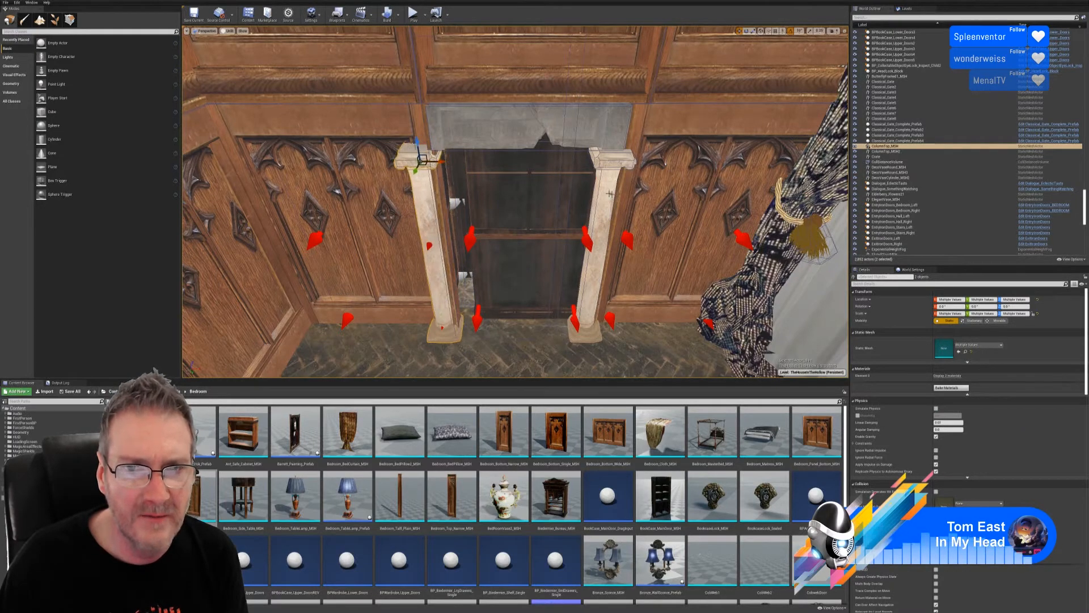
{"action": "left_click", "coordinate": [599, 211]}
{"action": "left_click", "coordinate": [614, 162], "text": "ctrl"}
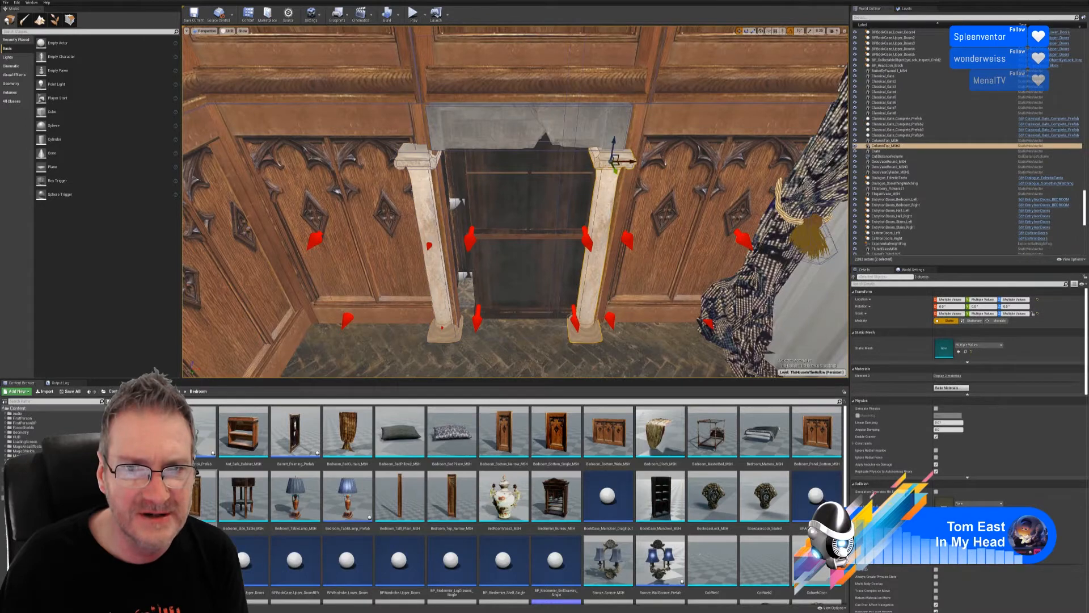
{"action": "left_click_drag", "start_coordinate": [630, 161], "coordinate": [658, 163]}
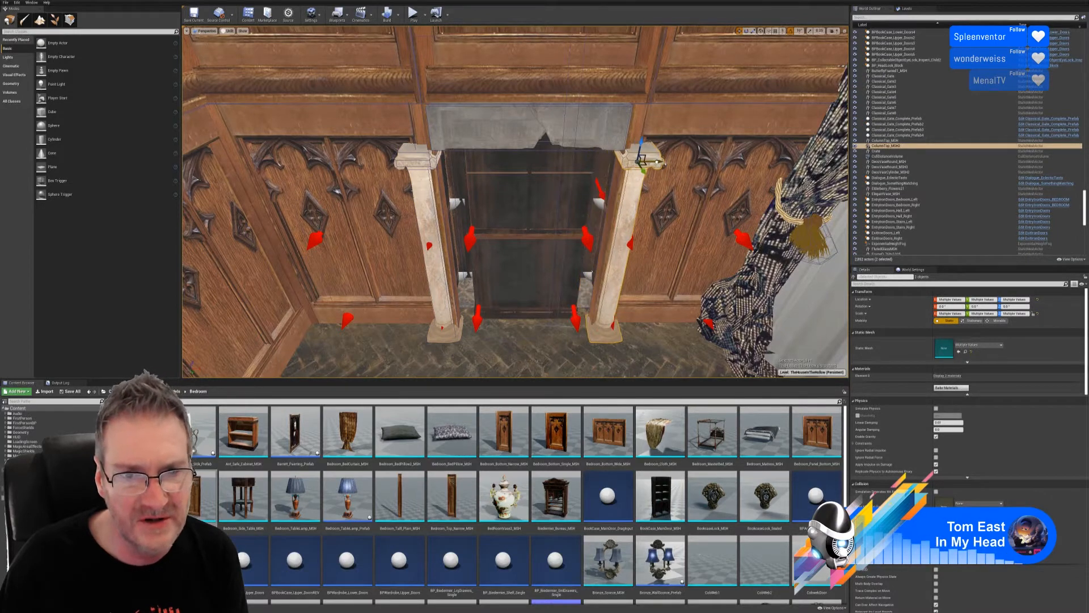
- Raise the stone lintel above the bookcase opening
{"action": "right_click_drag", "start_coordinate": [538, 270], "coordinate": [531, 226]}
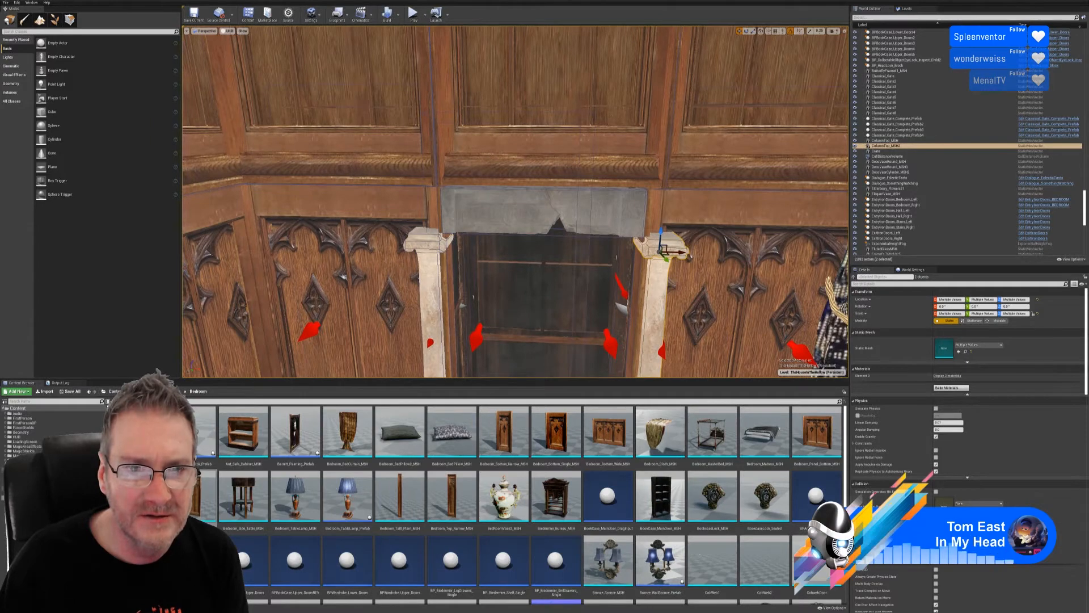
{"action": "left_click", "coordinate": [542, 211]}
{"action": "left_click_drag", "start_coordinate": [542, 193], "coordinate": [559, 148]}
- Play-test the level from the adjoining room, walking up to the arched glass-paned doors and opening one of them
{"action": "key", "text": "w"}
{"action": "right_click_drag", "start_coordinate": [545, 262], "coordinate": [692, 204]}
{"action": "key", "text": "s"}
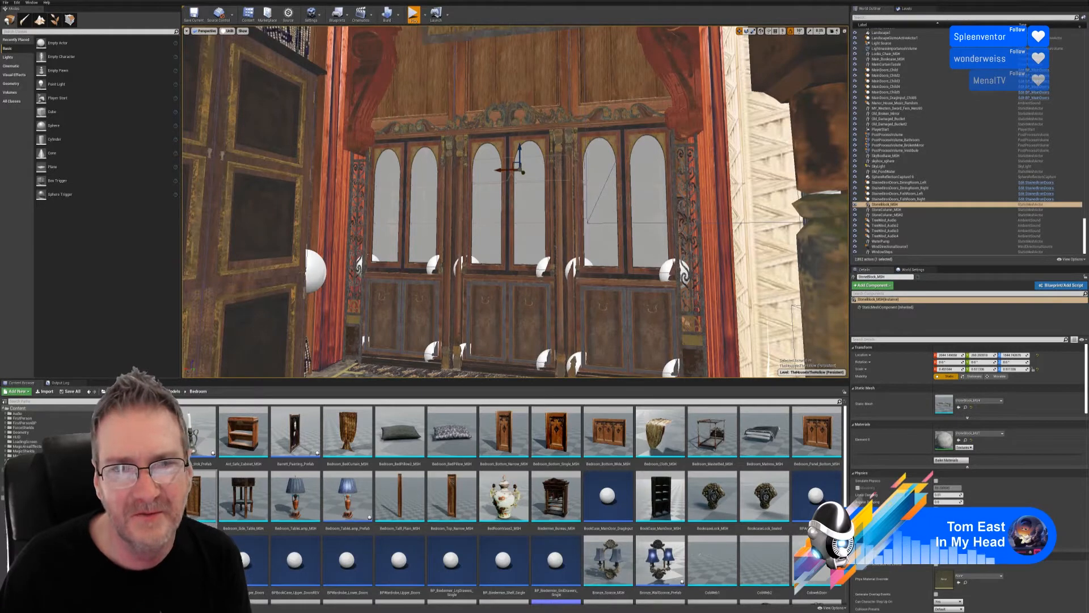
{"action": "key", "text": "w"}
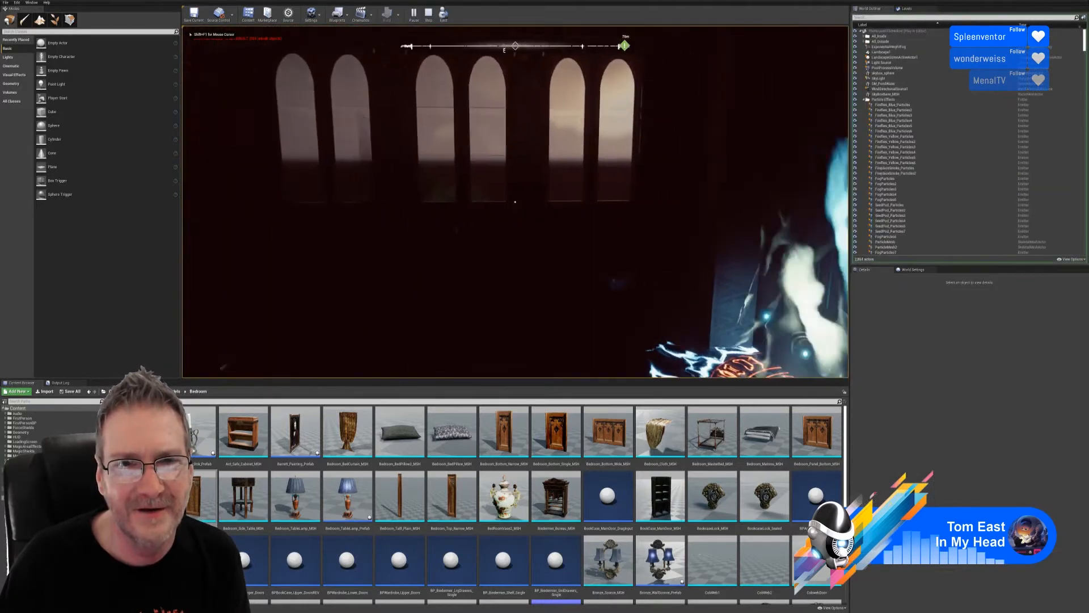
{"action": "key", "text": "w"}
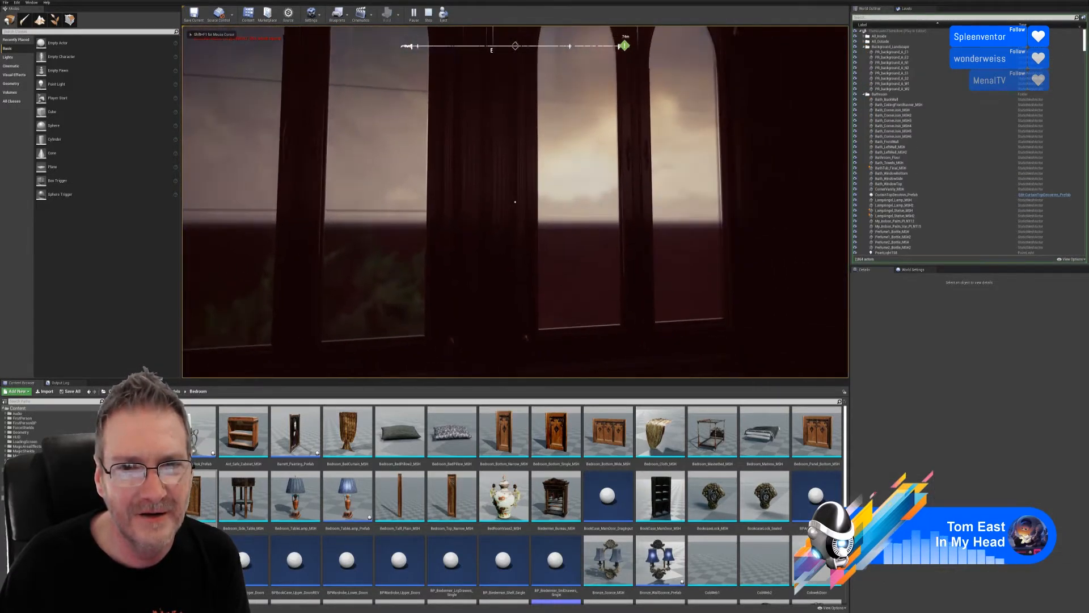
{"action": "key", "text": "a"}
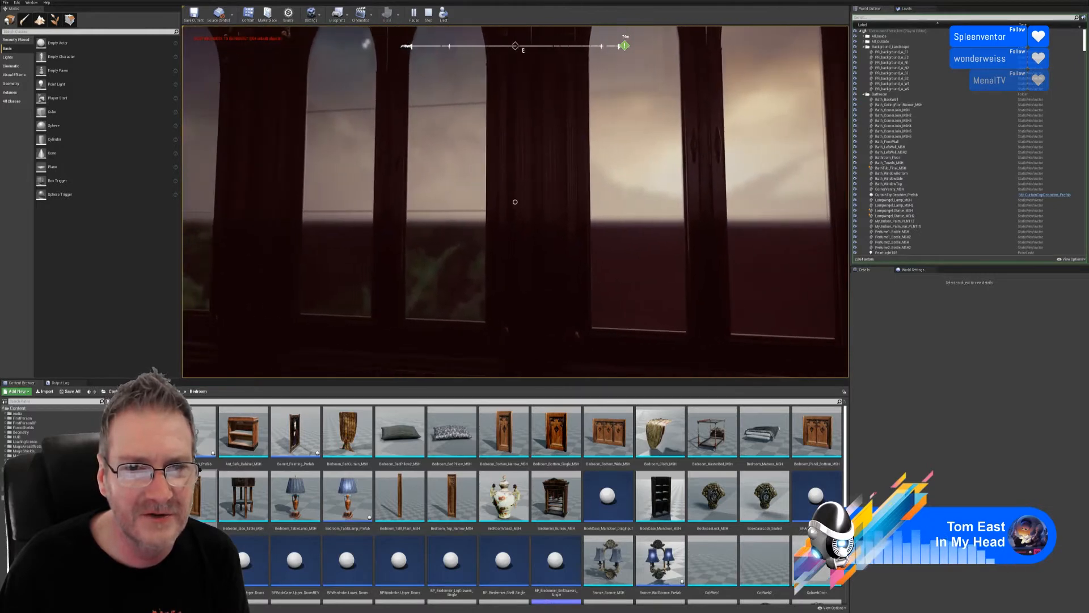
{"action": "key", "text": "e"}
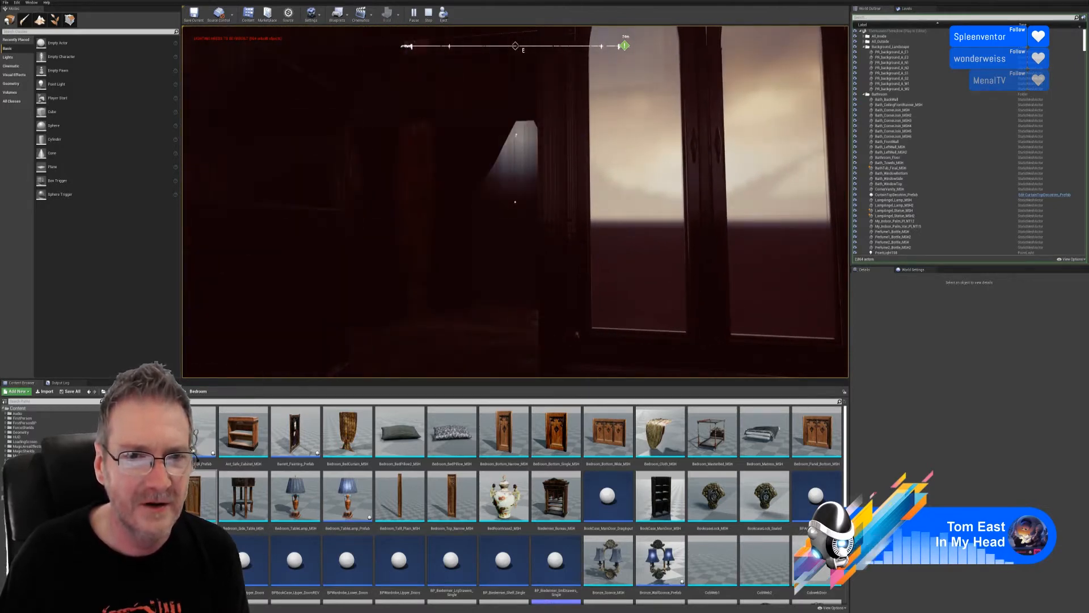
- Walk through the dark room to test the passage between the stone columns, and end the play session
{"action": "key", "text": "w"}
{"action": "key", "text": "w"}
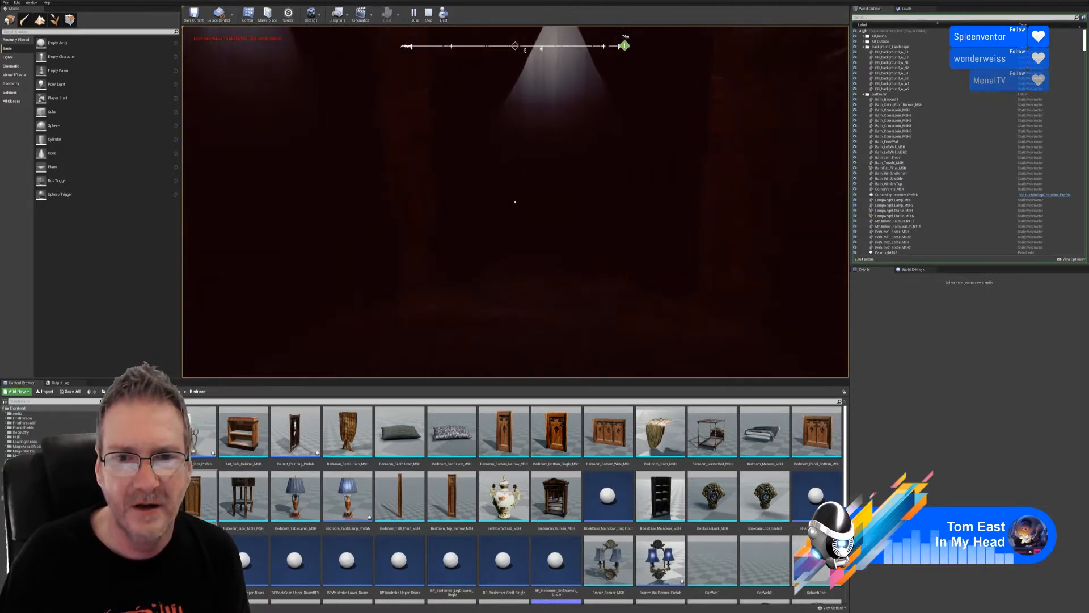
{"action": "key", "text": "w"}
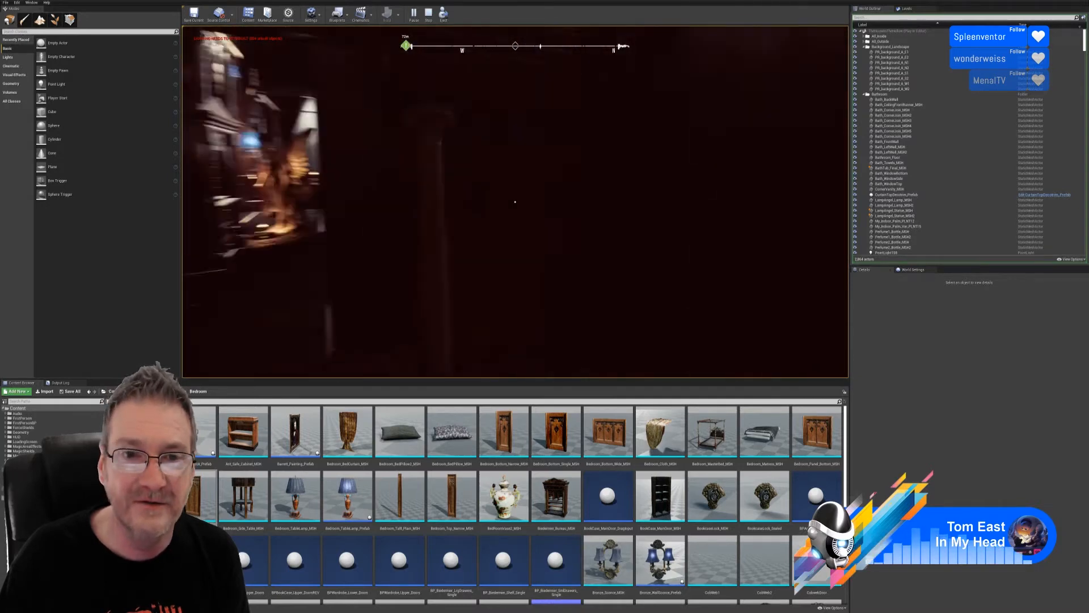
{"action": "key", "text": "w"}
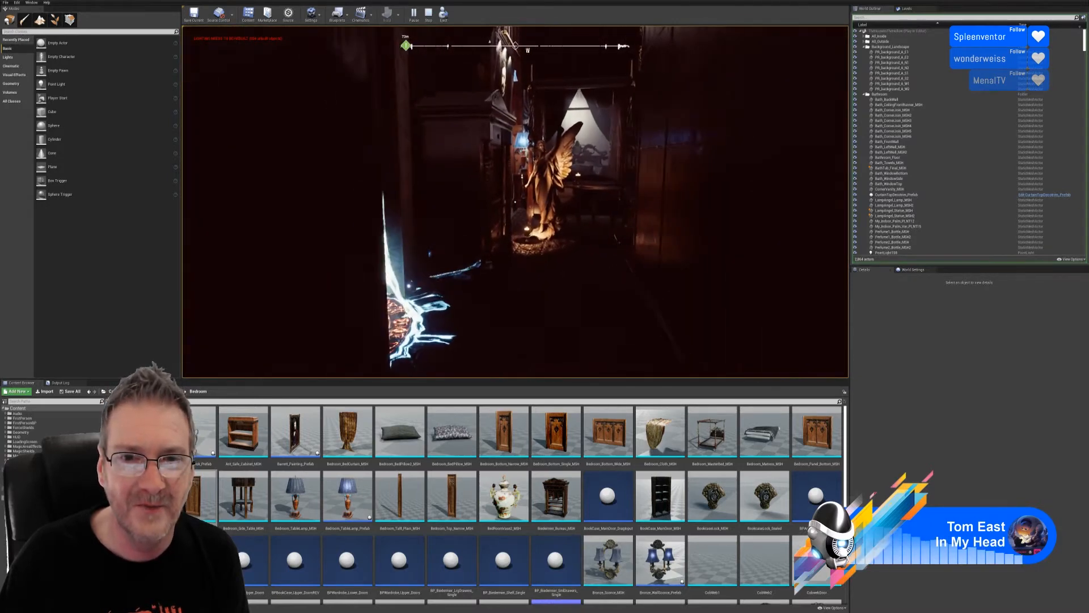
{"action": "key", "text": "w"}
{"action": "key", "text": "w"}
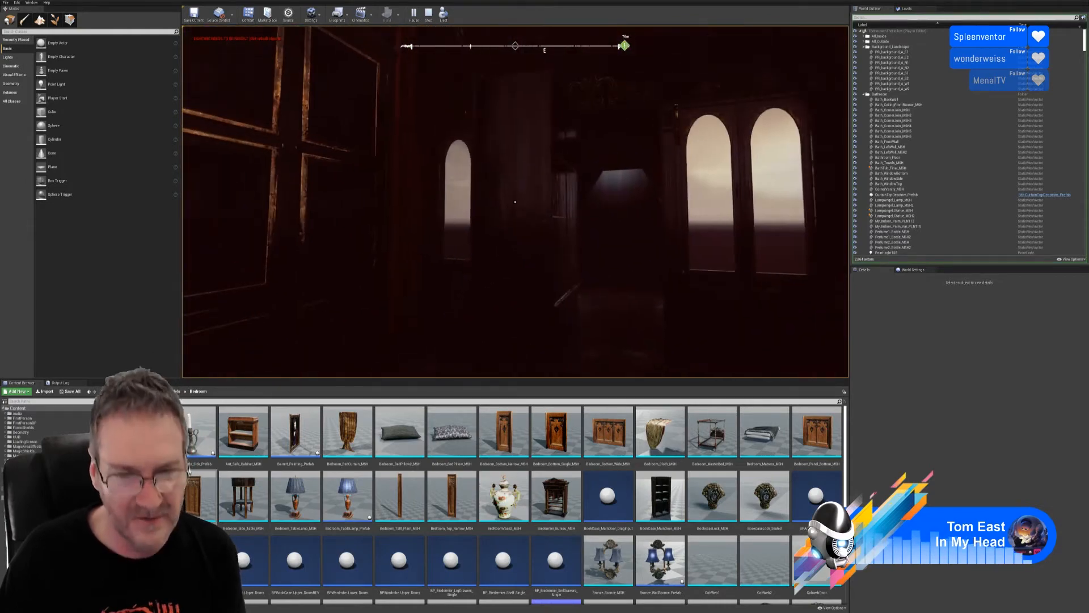
{"action": "key", "text": "Escape"}
- Undo the latest actor moves on the stone doorway's columns and block
{"action": "right_click_drag", "start_coordinate": [786, 117], "coordinate": [846, 116]}
{"action": "right_click_drag", "start_coordinate": [709, 142], "coordinate": [589, 244]}
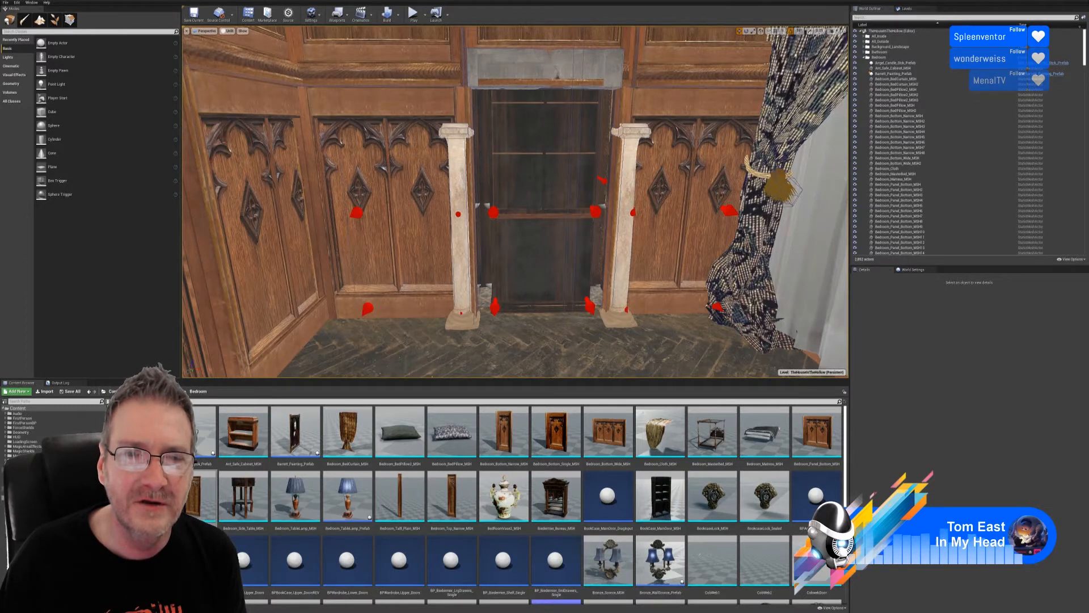
{"action": "key", "text": "ctrl+z"}
{"action": "key", "text": "ctrl+z"}
{"action": "key", "text": "ctrl+z"}
{"action": "key", "text": "ctrl+z"}
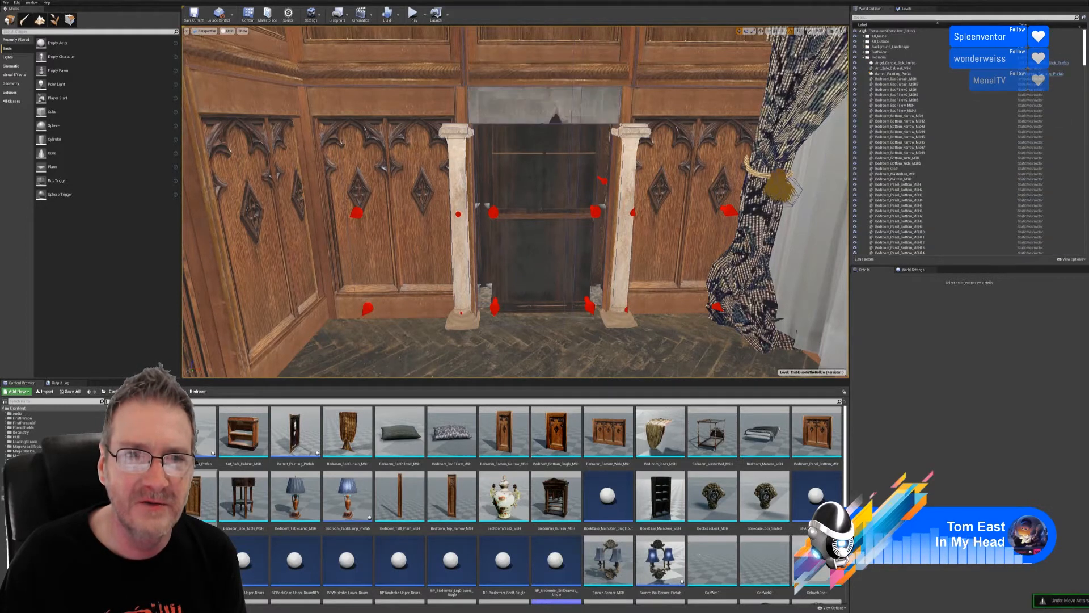
{"action": "key", "text": "ctrl+z"}
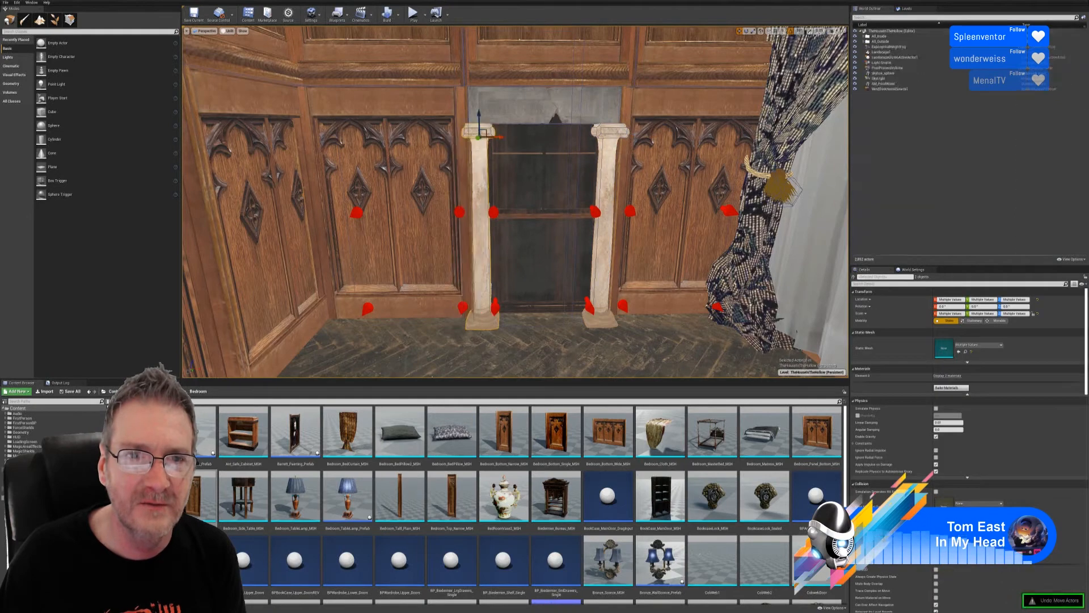
- Select the doorway's left stone column and toggle the collision display in the viewport
{"action": "right_click_drag", "start_coordinate": [613, 274], "coordinate": [687, 319]}
{"action": "right_click_drag", "start_coordinate": [545, 307], "coordinate": [530, 310]}
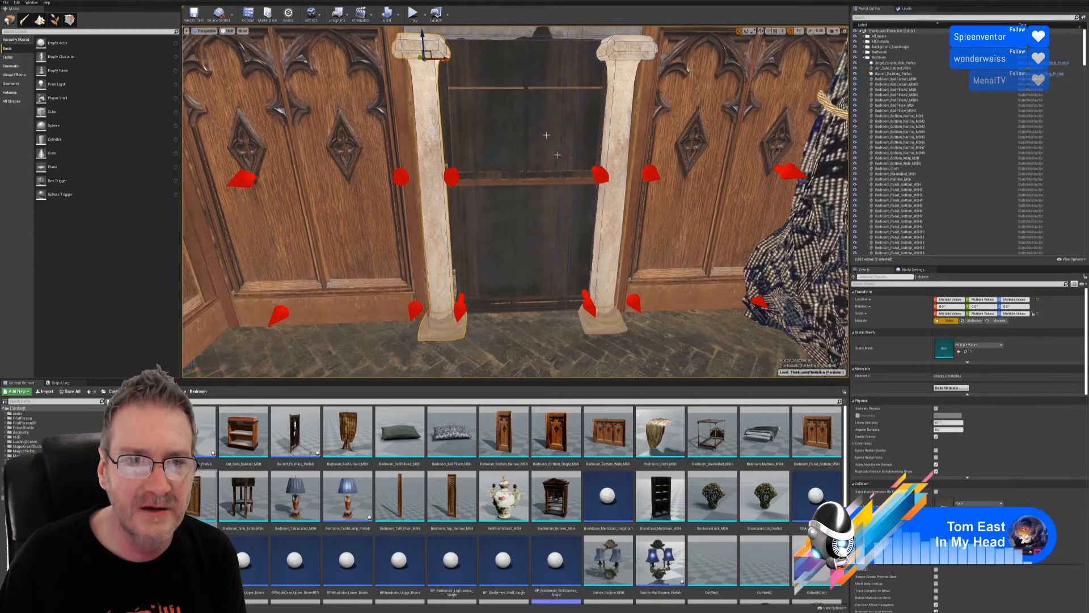
{"action": "left_click", "coordinate": [444, 234]}
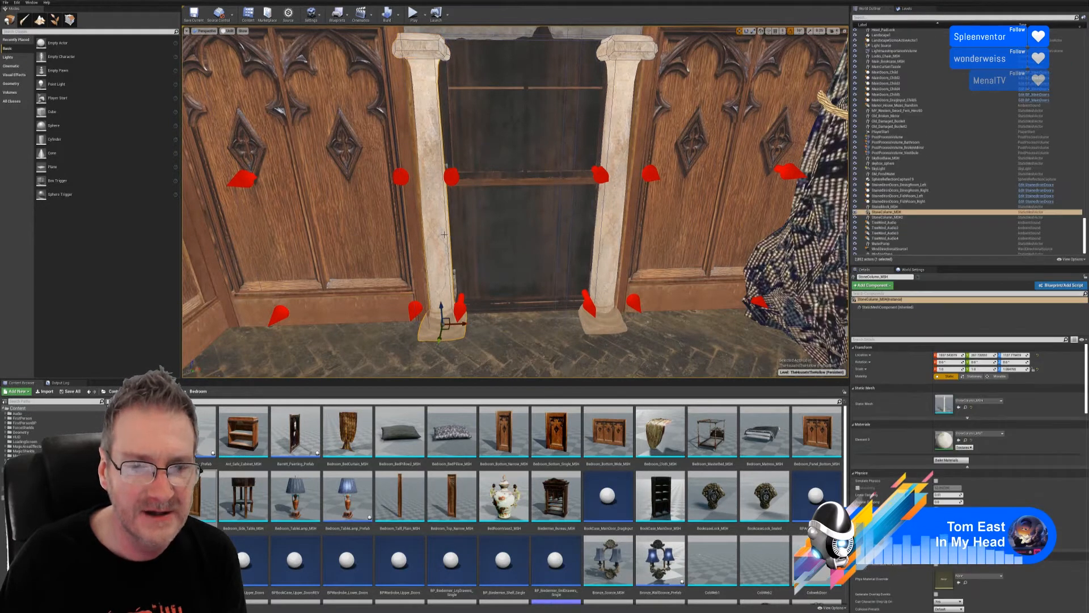
{"action": "scroll", "coordinate": [596, 482], "scroll_direction": "down", "scroll_amount": 1}
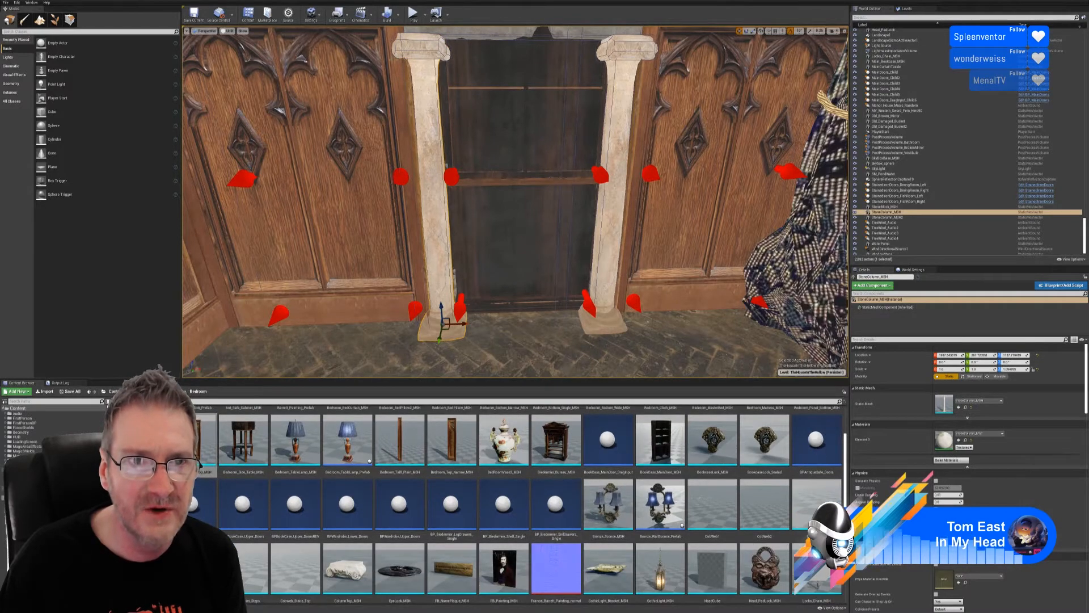
{"action": "mouse_move", "coordinate": [505, 219]}
{"action": "right_mouse_down"}
{"action": "mouse_move", "coordinate": [488, 217]}
{"action": "mouse_move", "coordinate": [497, 202]}
{"action": "right_mouse_up"}
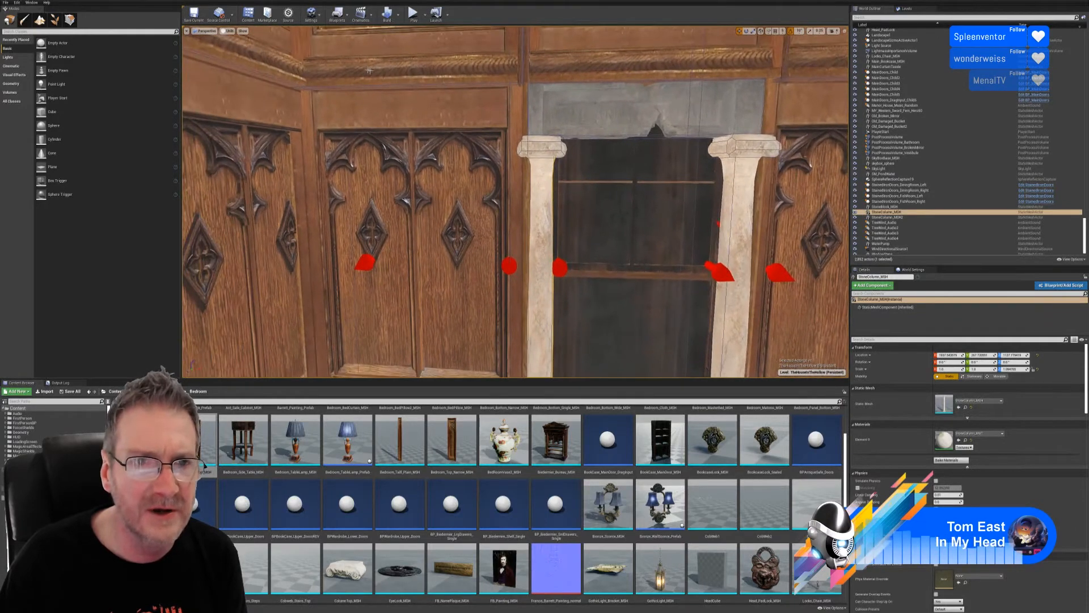
{"action": "left_click", "coordinate": [243, 31]}
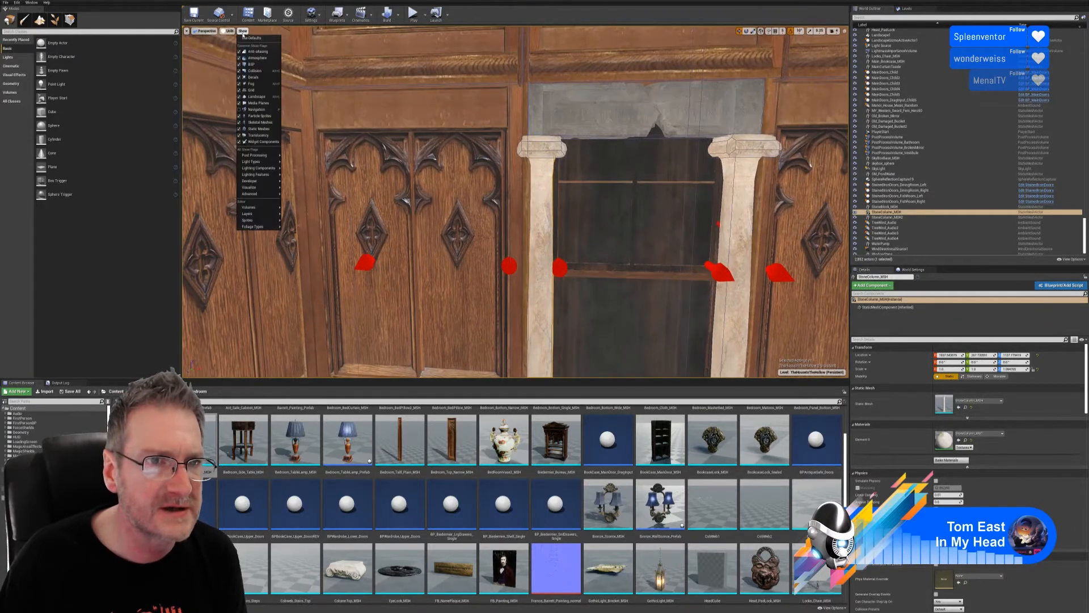
{"action": "left_click", "coordinate": [254, 71]}
- Shift each stone column together with its column top slightly outward to widen the doorway
{"action": "left_click", "coordinate": [546, 151], "text": "ctrl"}
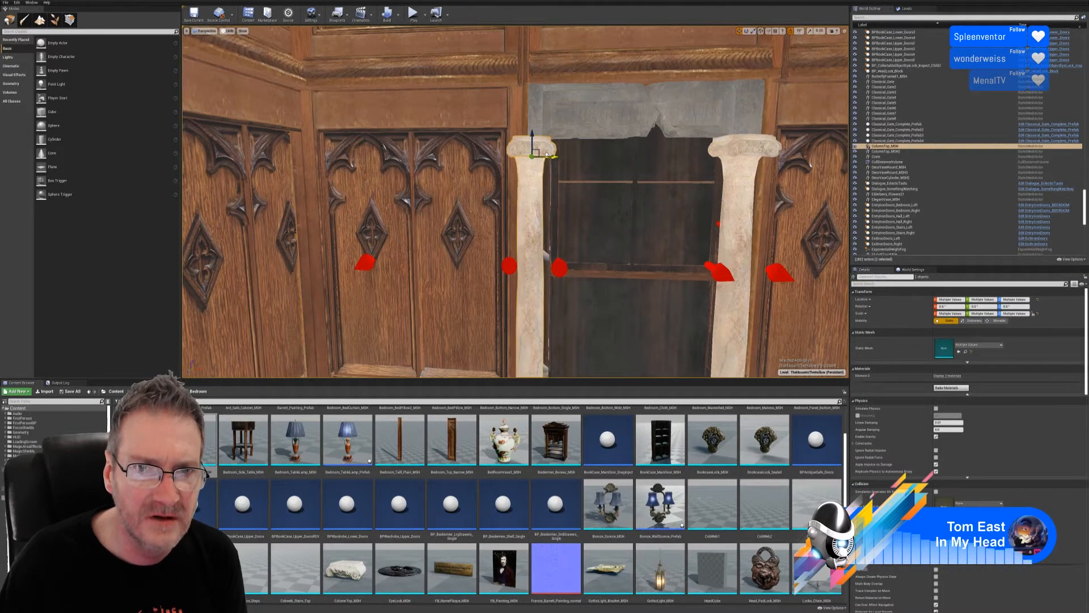
{"action": "right_click_drag", "start_coordinate": [515, 202], "coordinate": [659, 273]}
{"action": "left_click", "coordinate": [585, 155]}
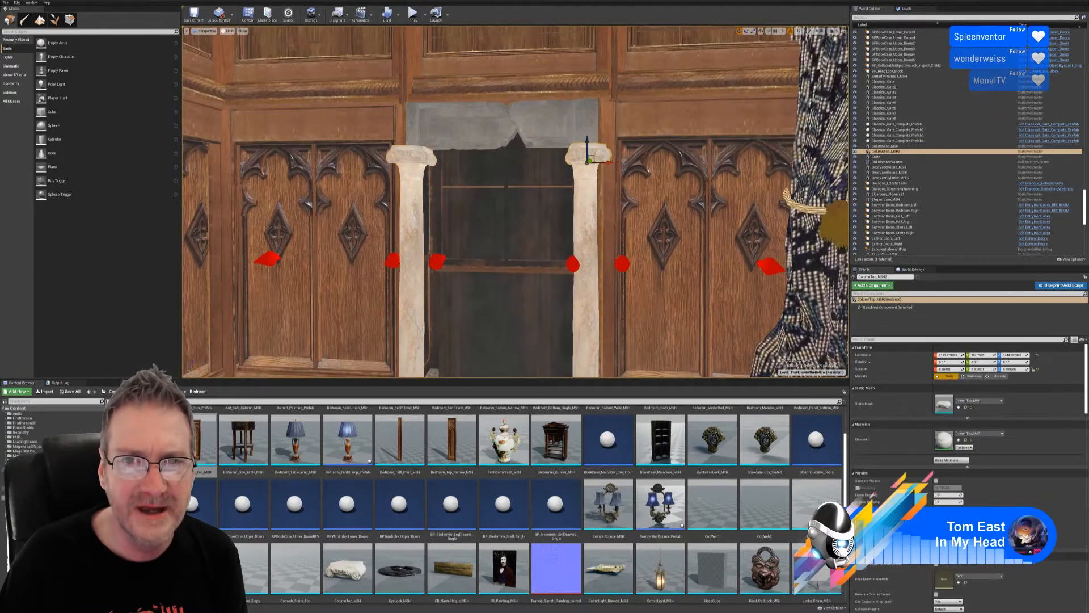
{"action": "left_click", "coordinate": [586, 187], "text": "ctrl"}
{"action": "right_click_drag", "start_coordinate": [598, 186], "coordinate": [602, 244]}
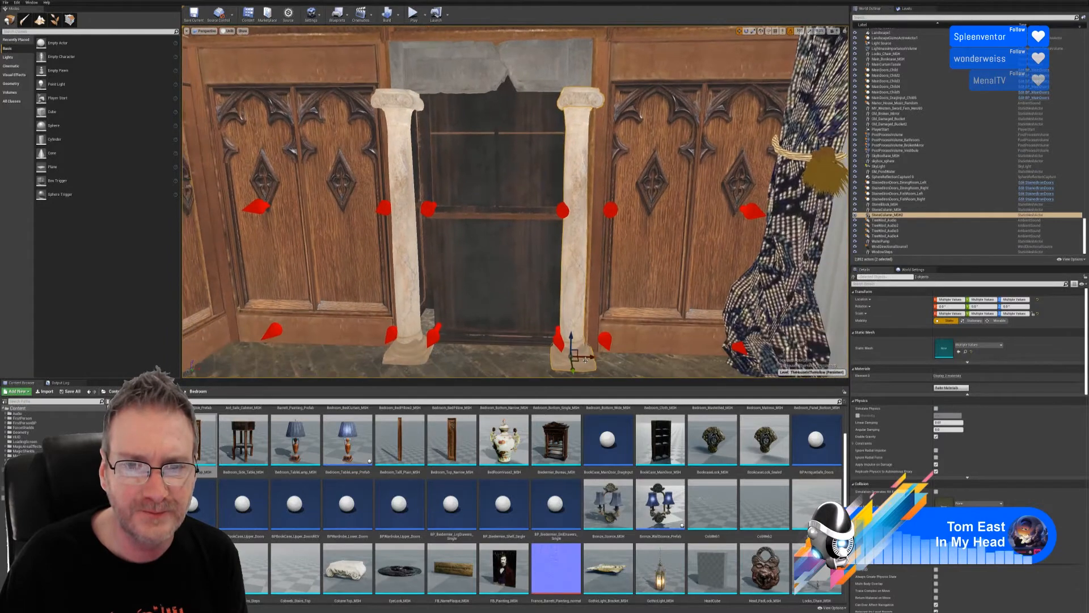
{"action": "left_click_drag", "start_coordinate": [591, 356], "coordinate": [597, 357]}
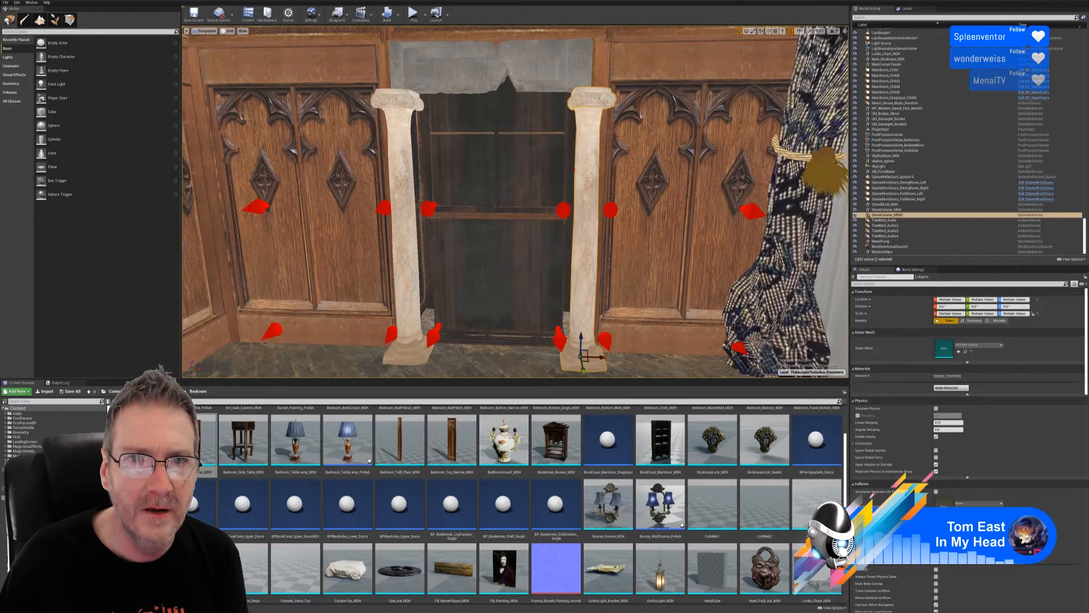
- Widen the stone block above the doorway so it spans both columns, and adjust its fit from below
{"action": "left_click", "coordinate": [549, 63]}
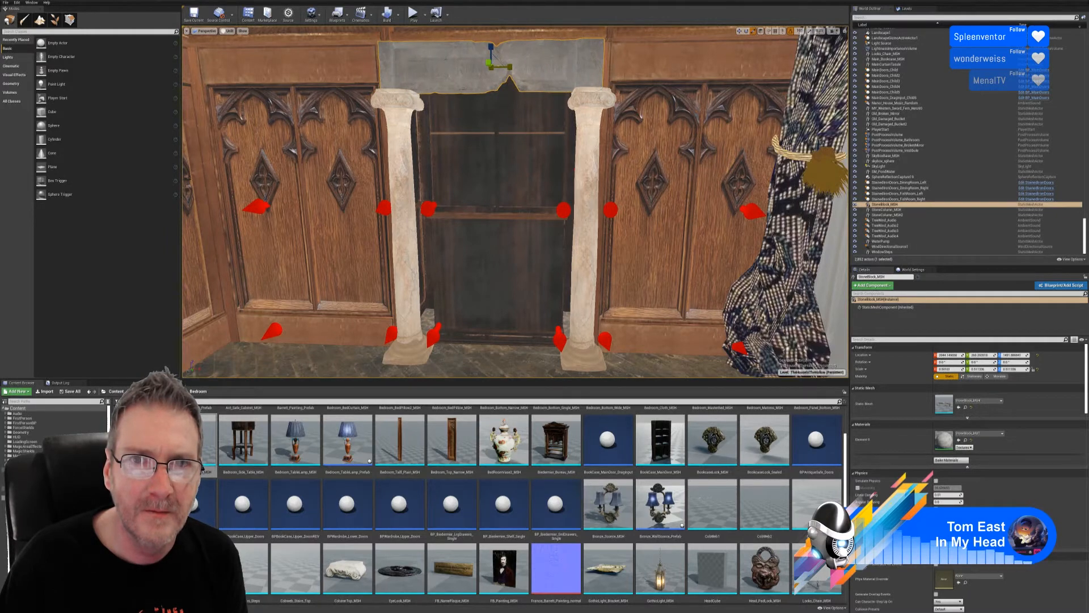
{"action": "right_click_drag", "start_coordinate": [627, 99], "coordinate": [584, 51]}
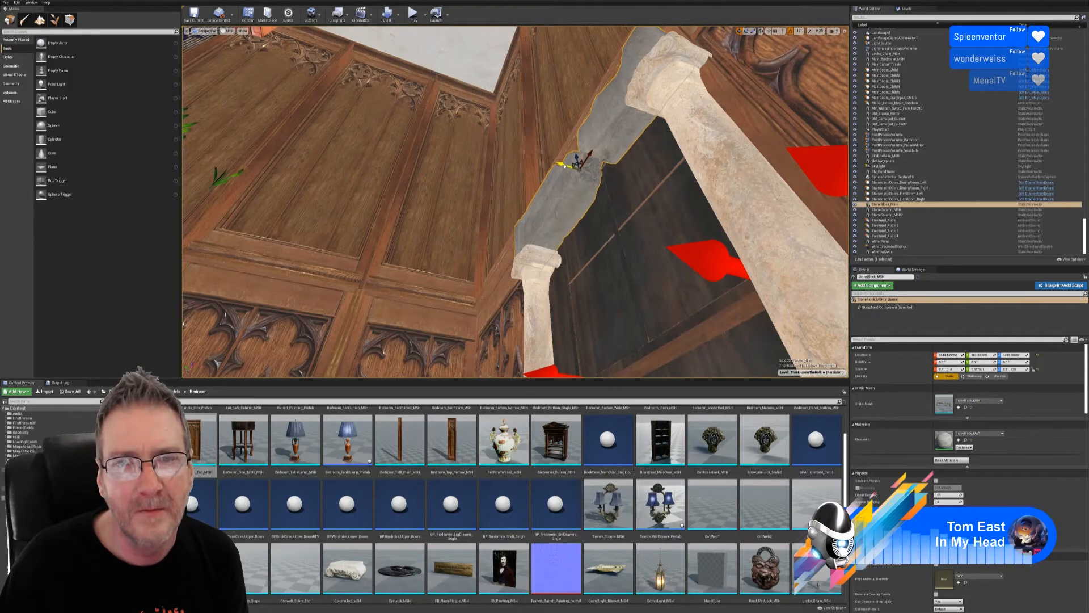
{"action": "right_click_drag", "start_coordinate": [585, 51], "coordinate": [654, 131]}
{"action": "right_click_drag", "start_coordinate": [613, 213], "coordinate": [610, 213]}
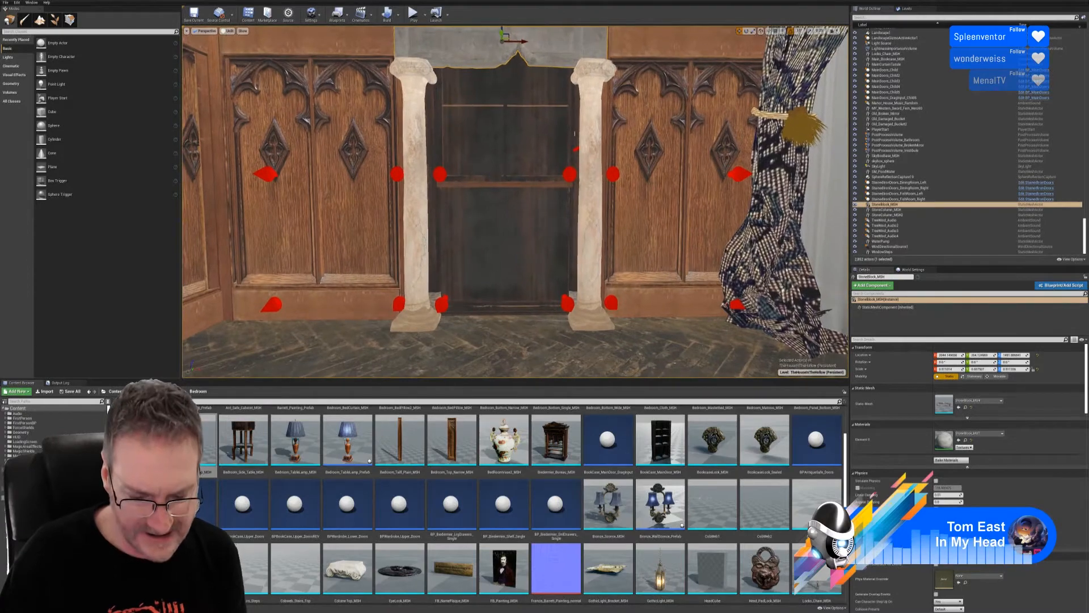
- Playtest the level from near the arched windows, walk through the widened stone doorway, and end the session
{"action": "right_click_drag", "start_coordinate": [588, 295], "coordinate": [835, 301]}
{"action": "right_click_drag", "start_coordinate": [515, 202], "coordinate": [653, 210]}
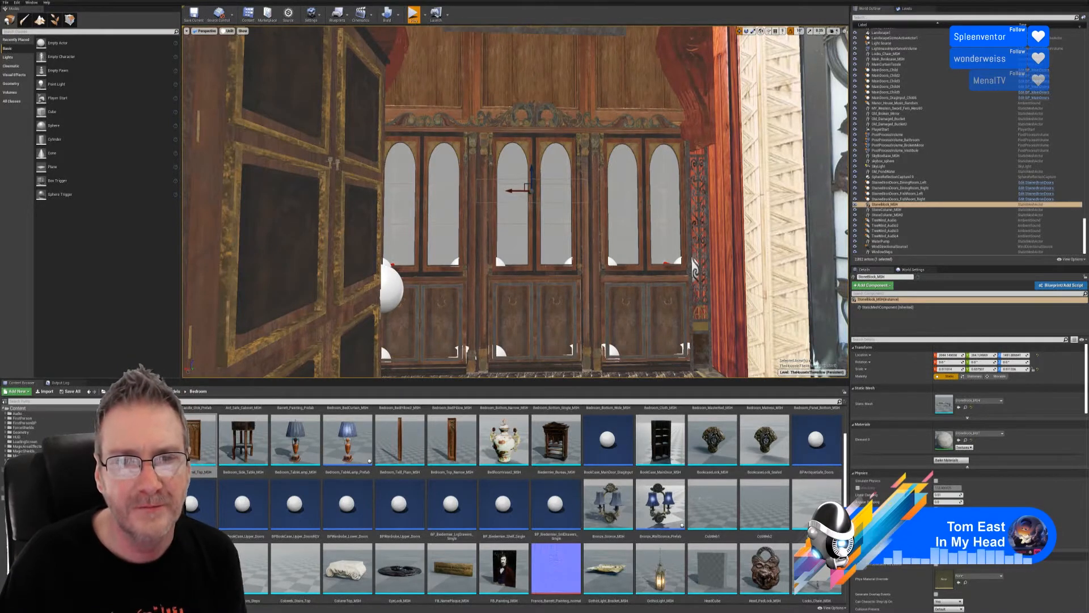
{"action": "left_click", "coordinate": [414, 14]}
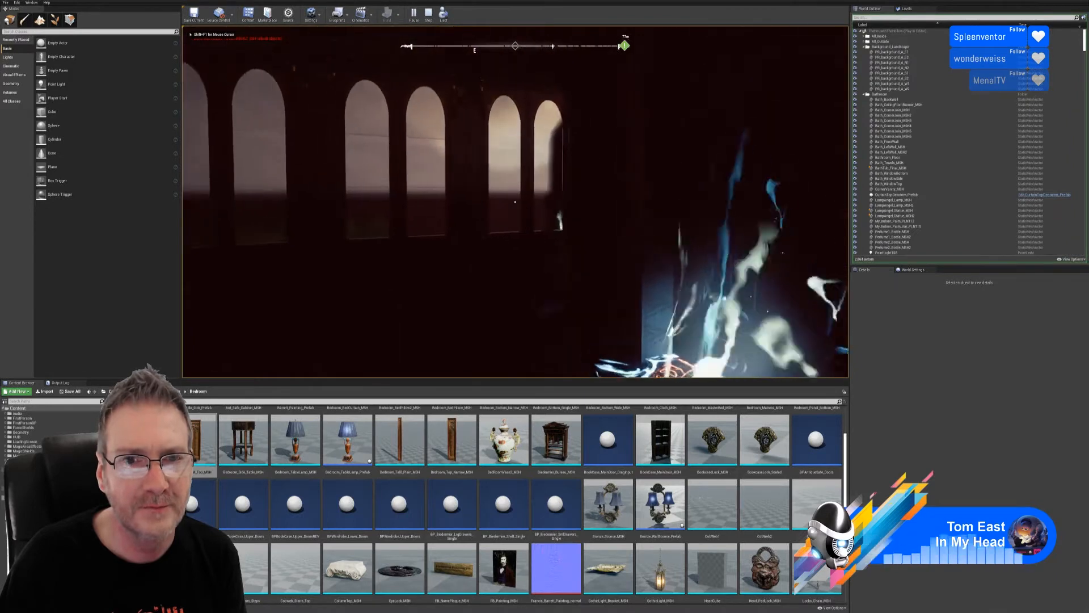
{"action": "key", "text": "w"}
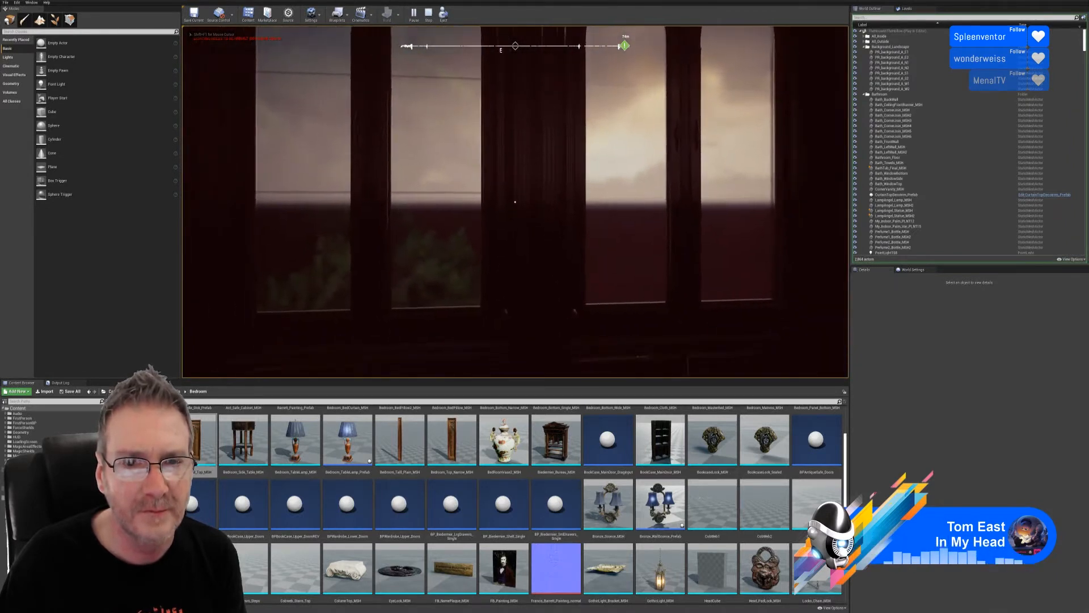
{"action": "key", "text": "w"}
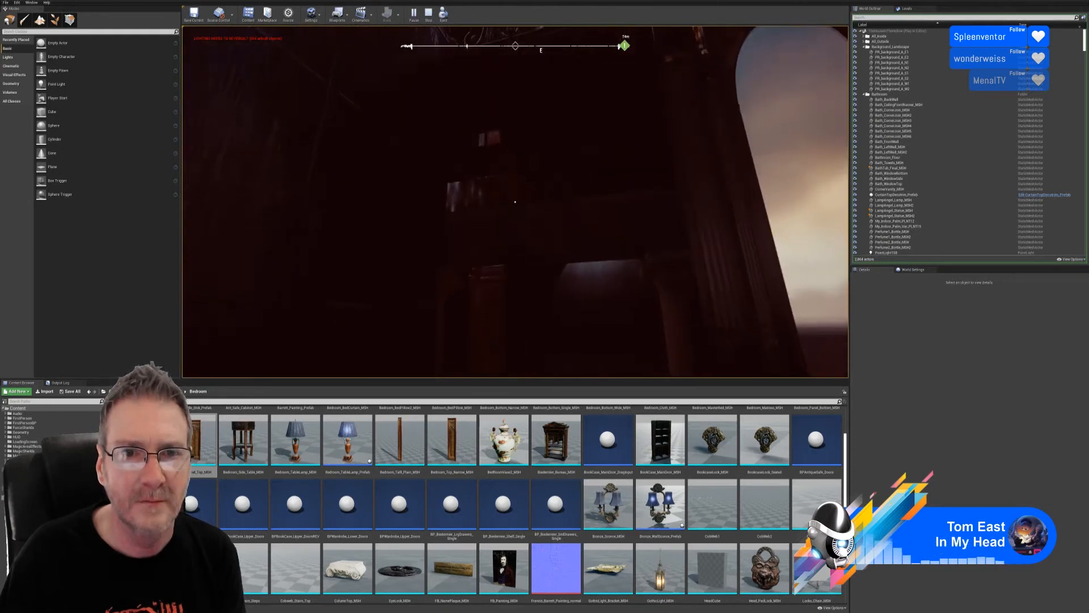
{"action": "key", "text": "w"}
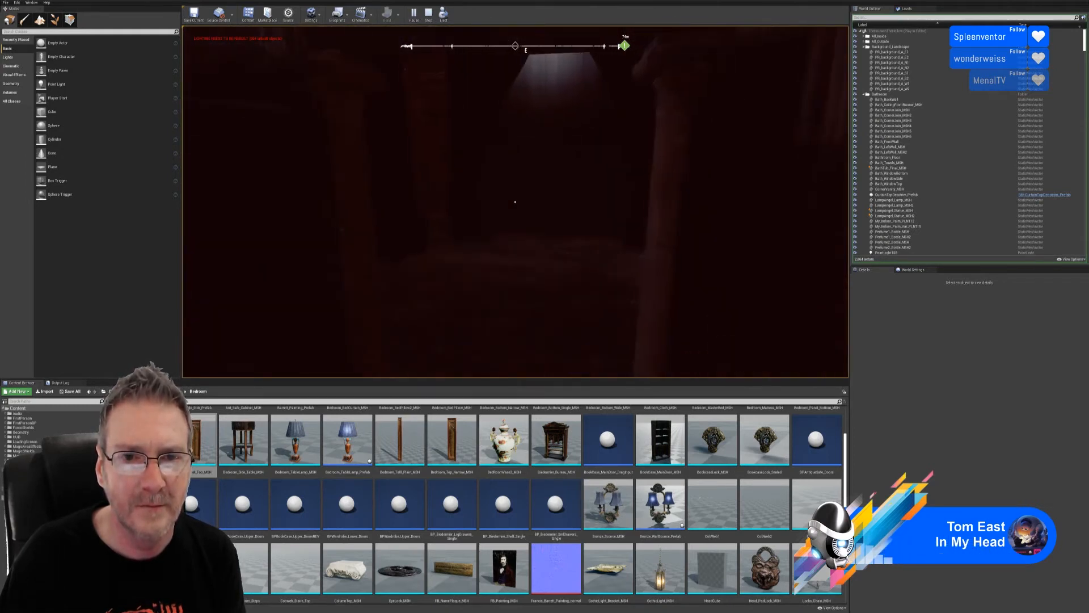
{"action": "key", "text": "w"}
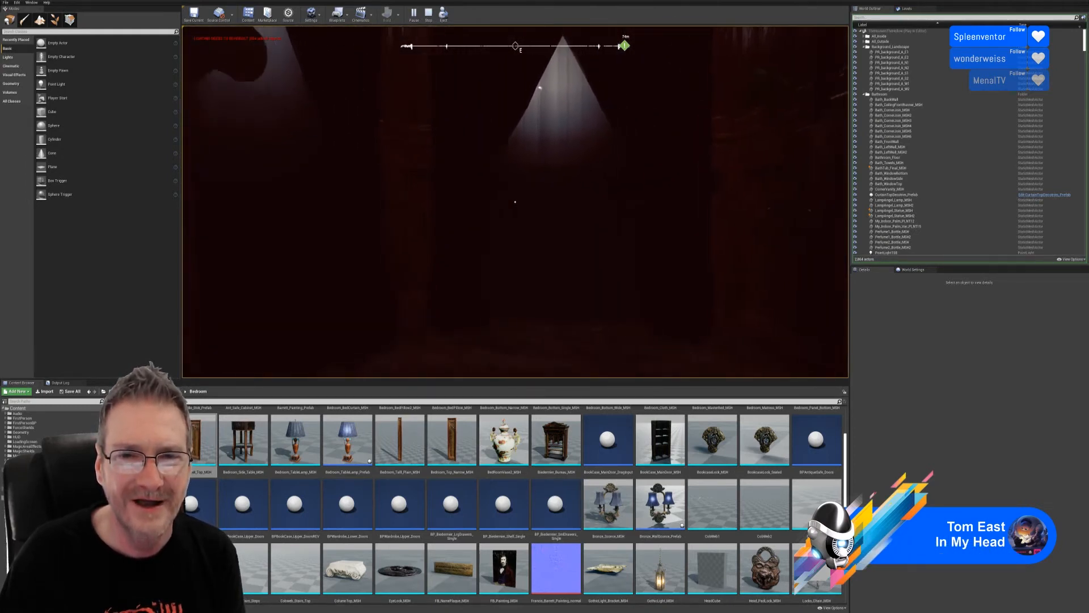
{"action": "key", "text": "w"}
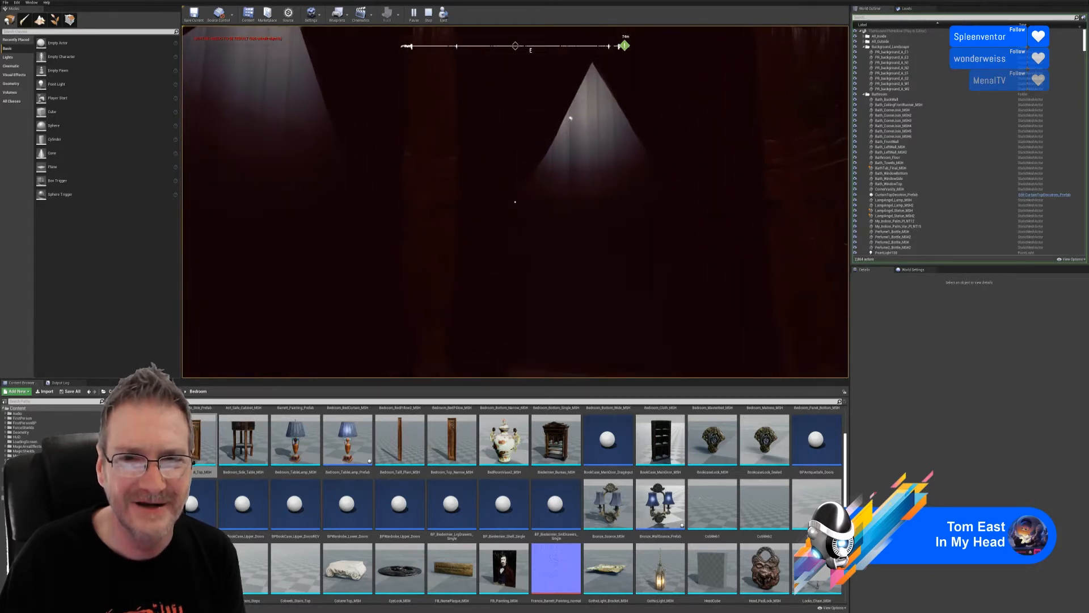
{"action": "key", "text": "w"}
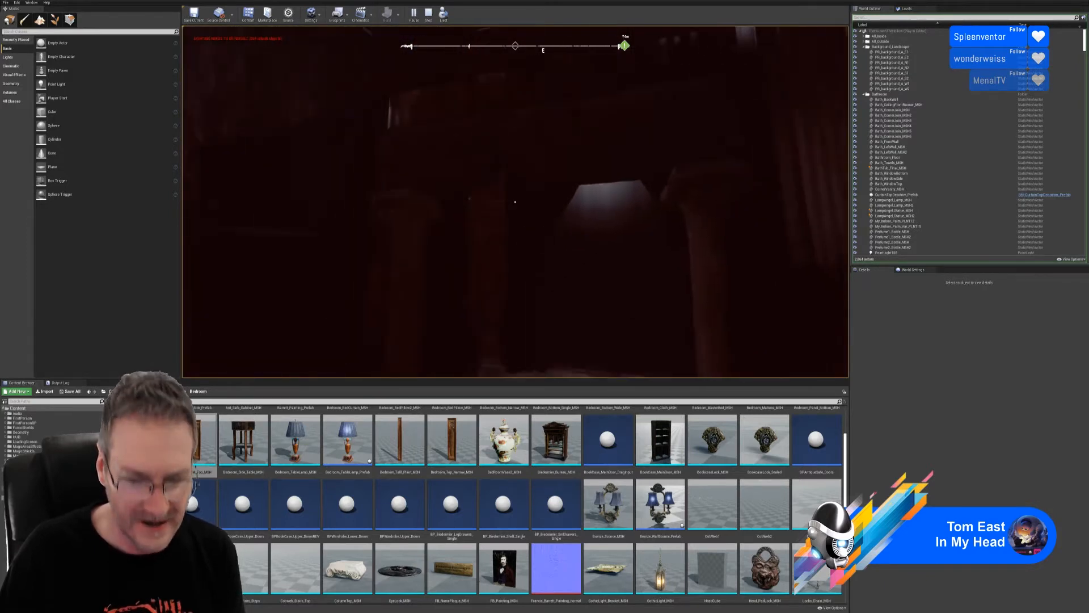
{"action": "key", "text": "Escape"}
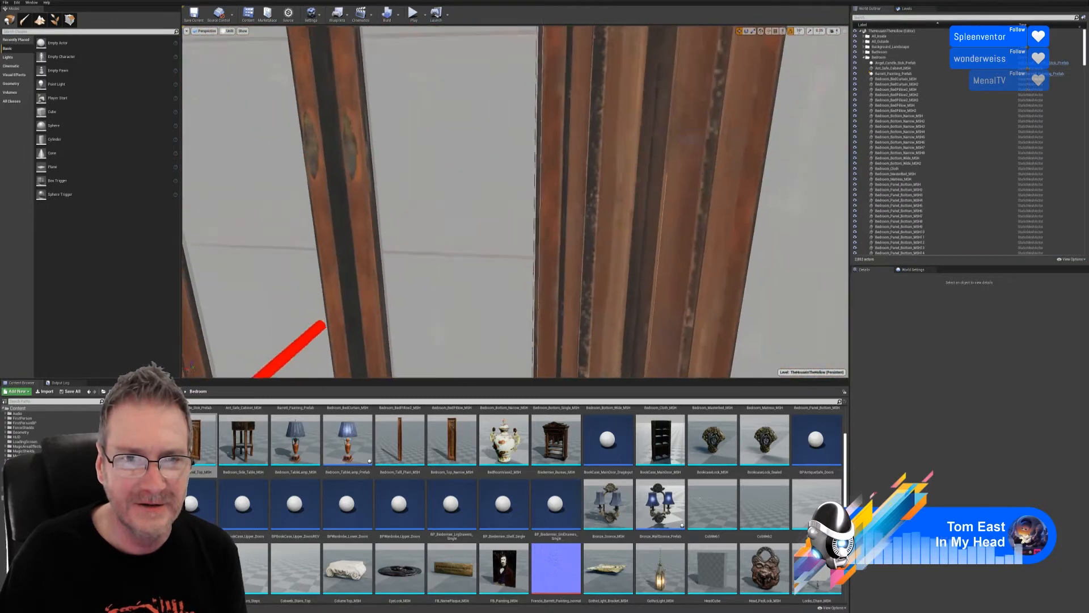
- Open the stone column mesh, display its simple collision, remove the collision, and save and close the mesh
{"action": "right_click_drag", "start_coordinate": [515, 202], "coordinate": [334, 193]}
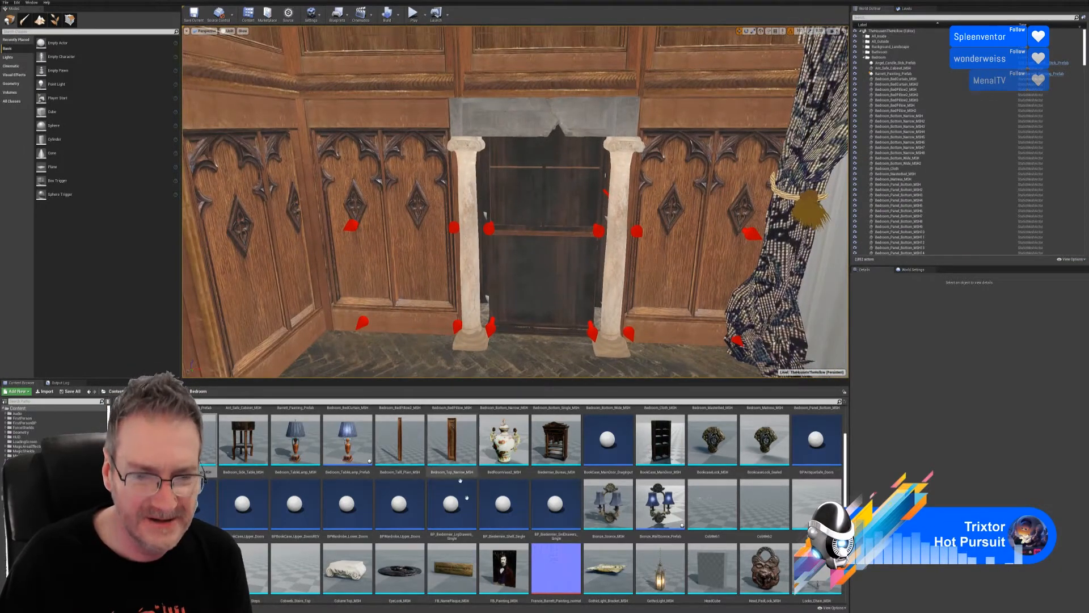
{"action": "scroll", "coordinate": [466, 497], "scroll_direction": "down", "scroll_amount": 3}
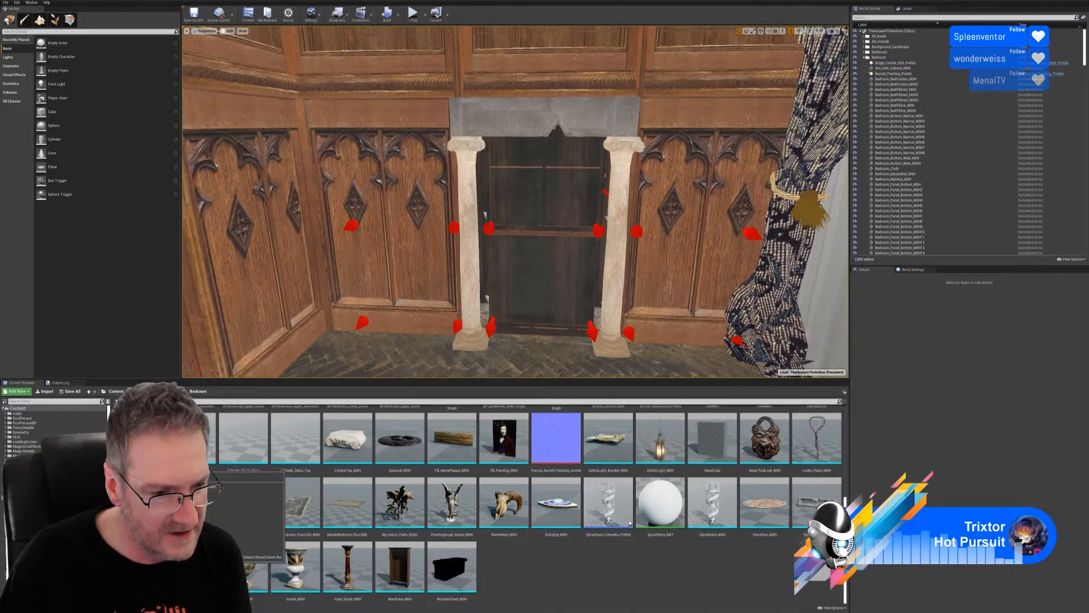
{"action": "double_click", "coordinate": [191, 568]}
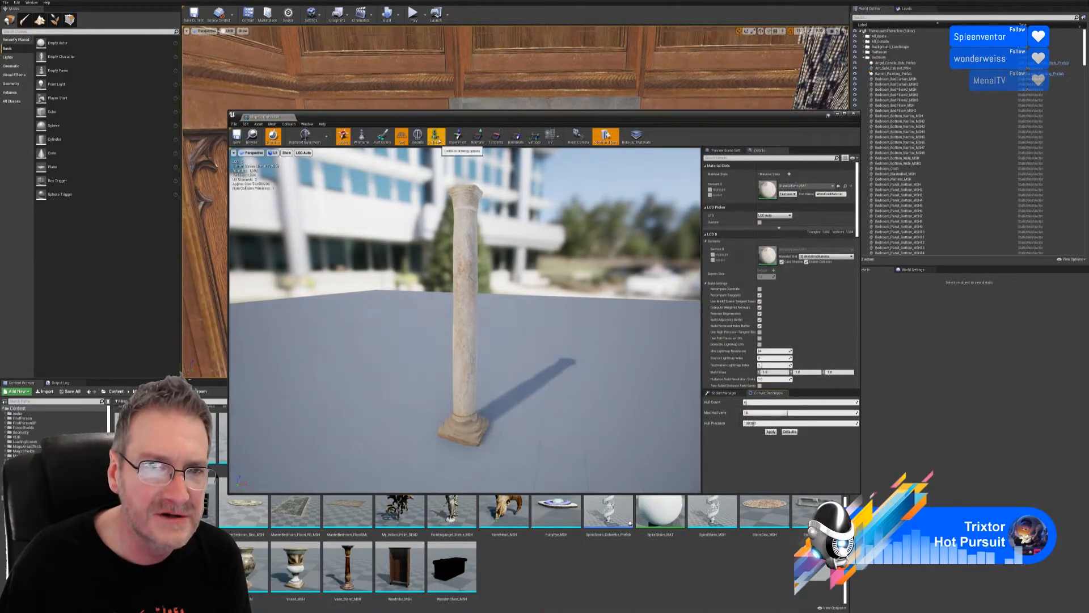
{"action": "left_click", "coordinate": [444, 153]}
{"action": "right_click_drag", "start_coordinate": [454, 239], "coordinate": [514, 226]}
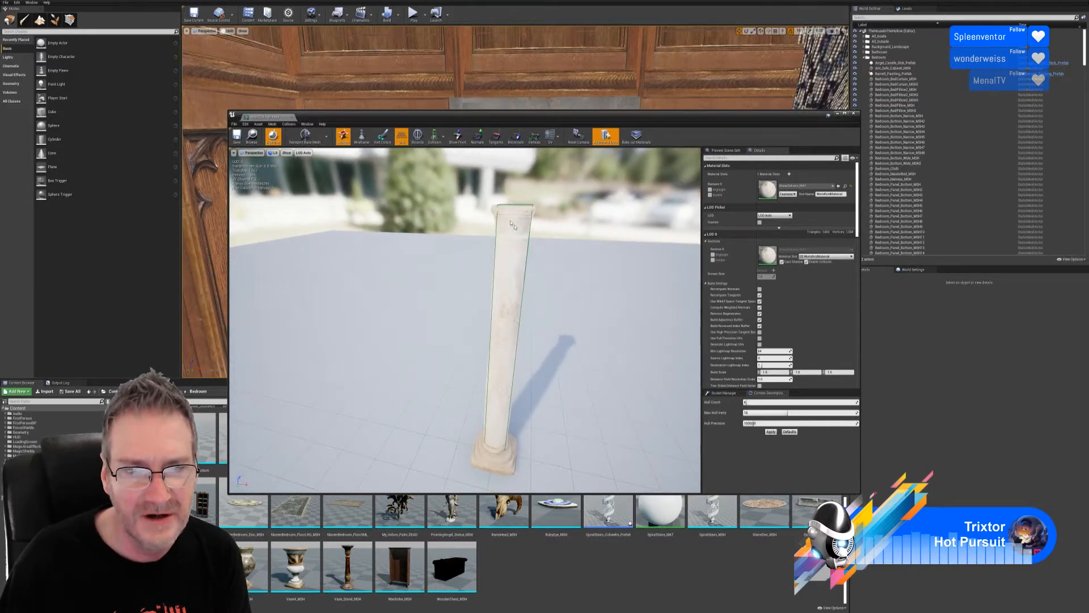
{"action": "left_click", "coordinate": [287, 126]}
{"action": "left_click", "coordinate": [306, 187]}
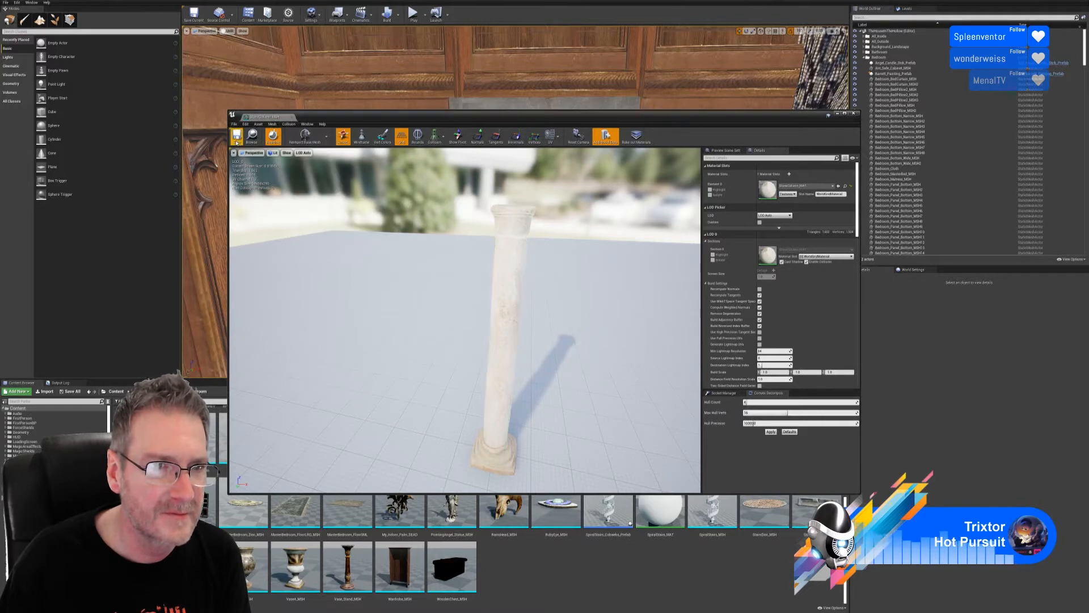
{"action": "left_click", "coordinate": [853, 113]}
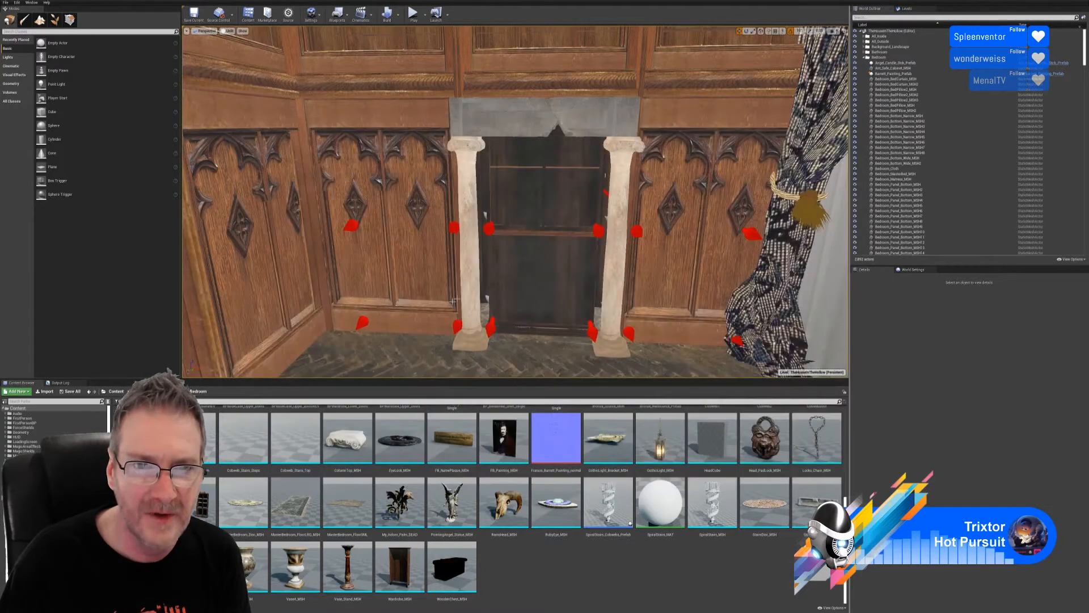
- Playtest the level from near the arched windows, try walking through the stone-column doorway, and end the session
{"action": "right_click_drag", "start_coordinate": [515, 201], "coordinate": [486, 332]}
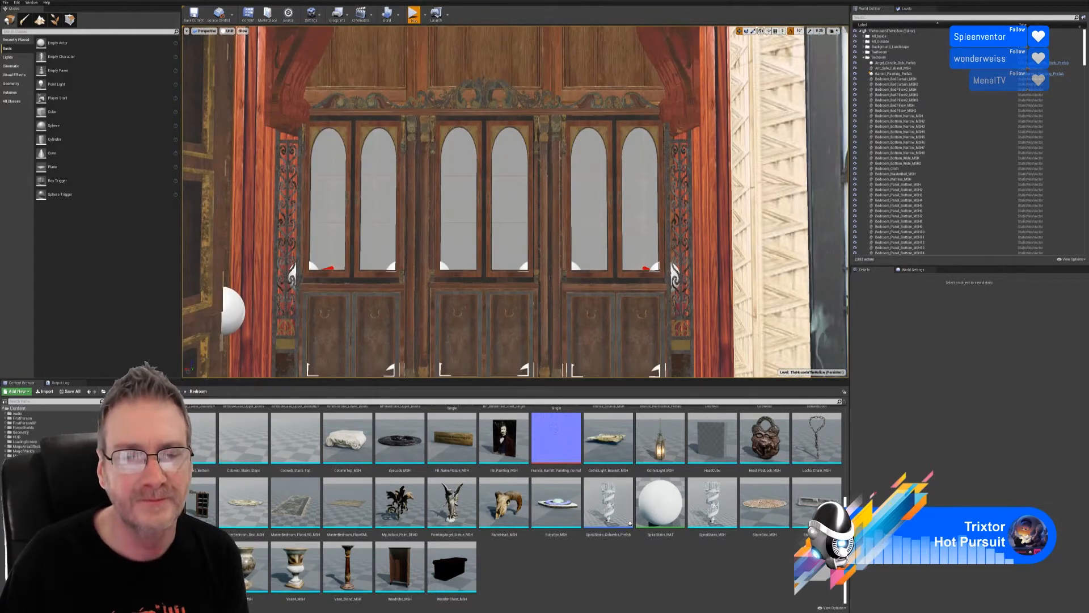
{"action": "left_click", "coordinate": [413, 15]}
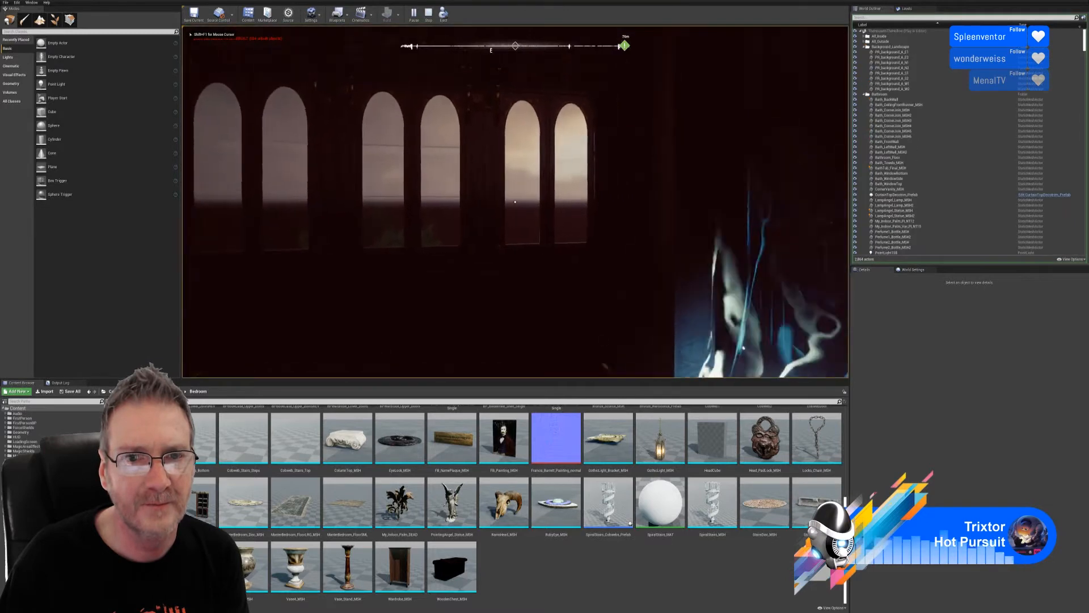
{"action": "key", "text": "w"}
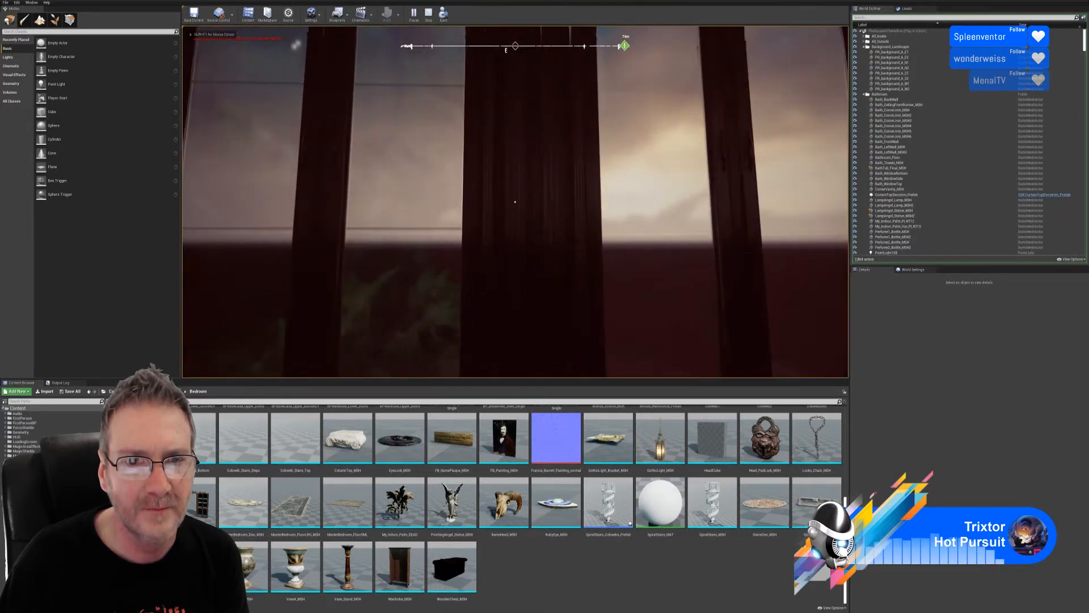
{"action": "key", "text": "d"}
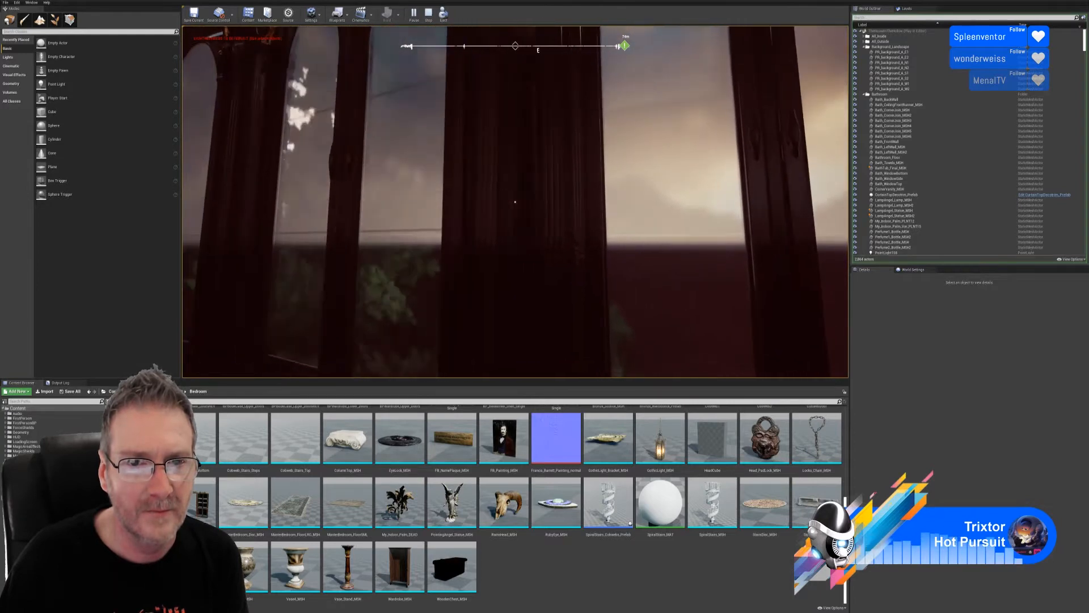
{"action": "key", "text": "w"}
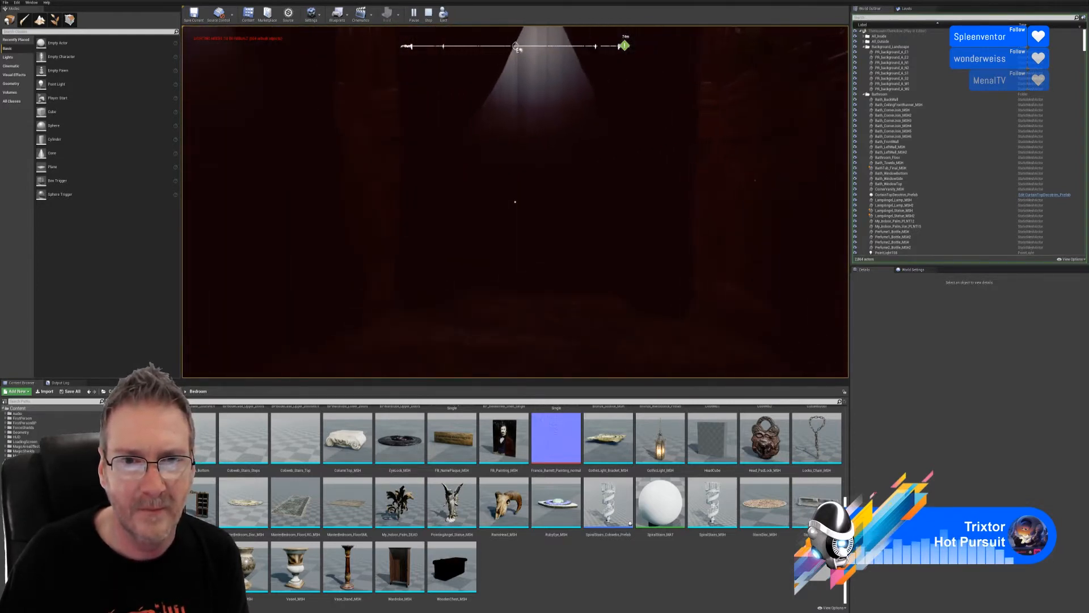
{"action": "key", "text": "w"}
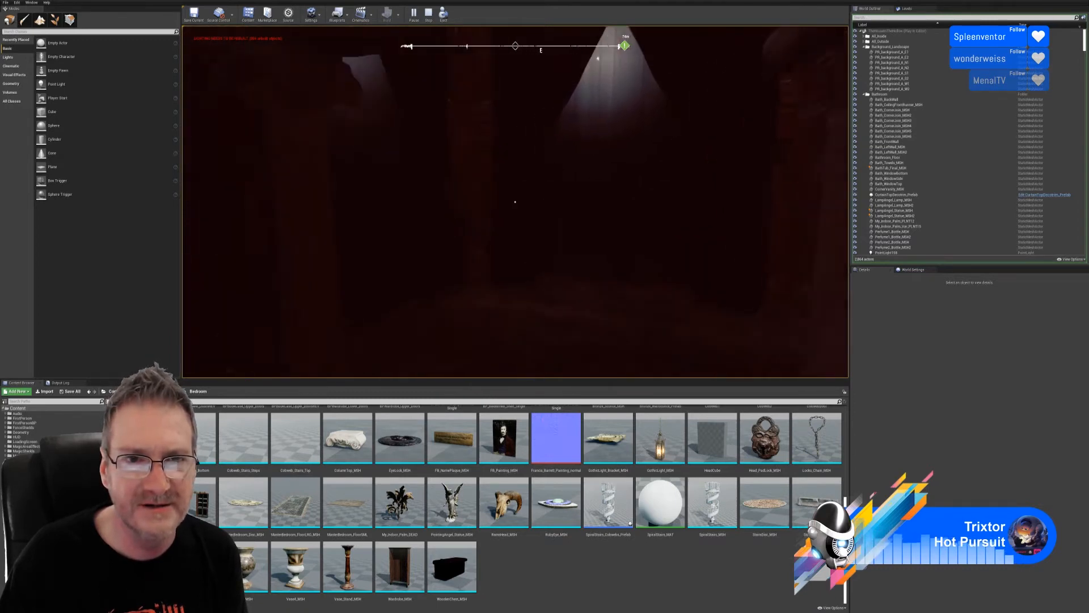
{"action": "key", "text": "s"}
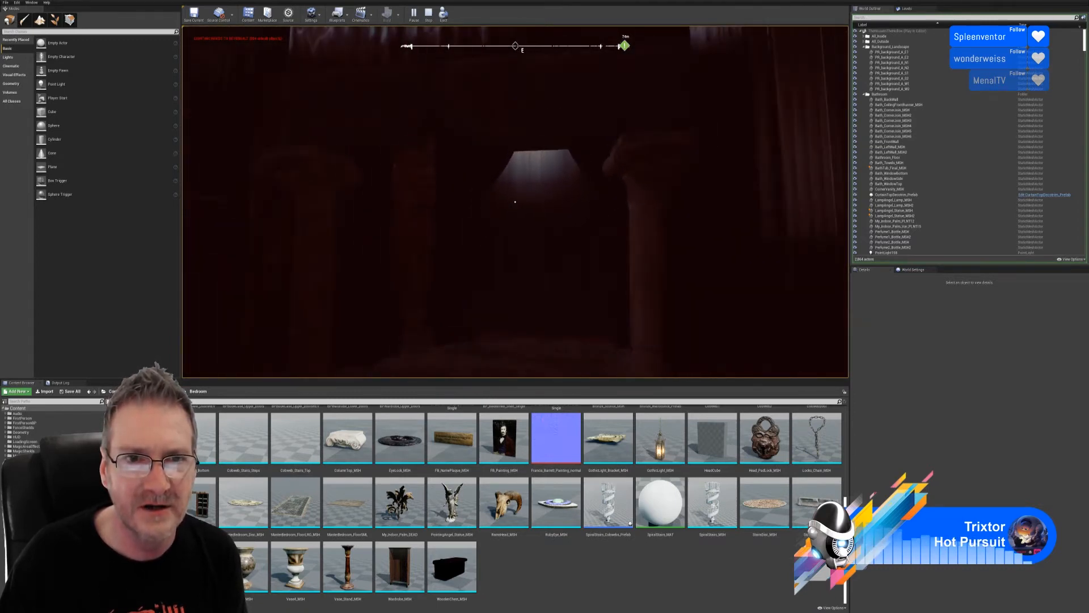
{"action": "key", "text": "Escape"}
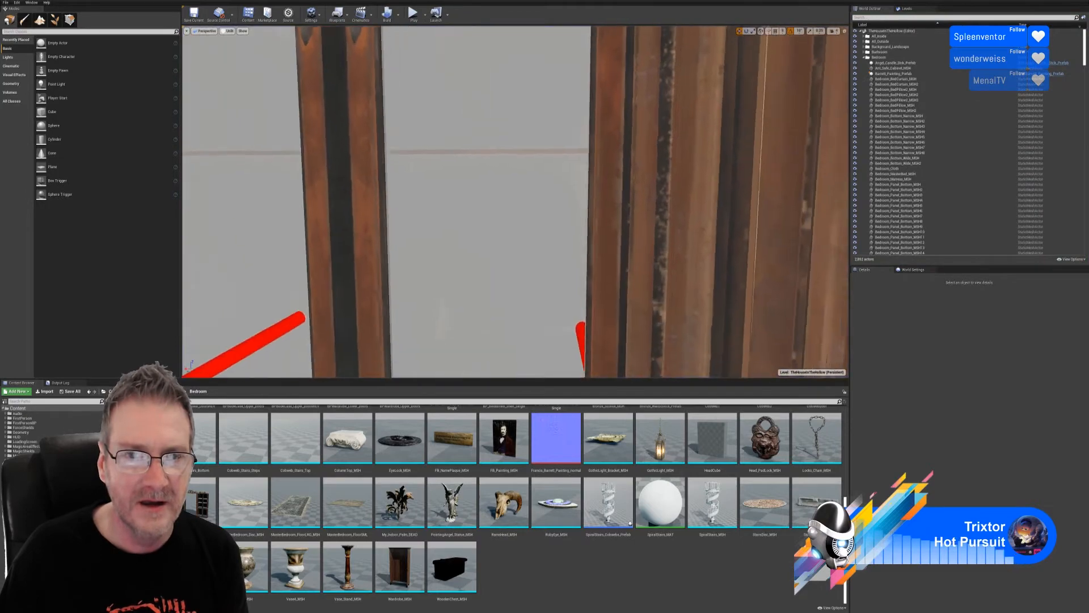
- Open the mesh of the stone block above the doorway, display its simple collision, remove the collision, and save and close the mesh
{"action": "mouse_move", "coordinate": [529, 191]}
{"action": "right_mouse_down"}
{"action": "mouse_move", "coordinate": [431, 187]}
{"action": "mouse_move", "coordinate": [521, 182]}
{"action": "right_mouse_up"}
{"action": "left_click", "coordinate": [513, 156]}
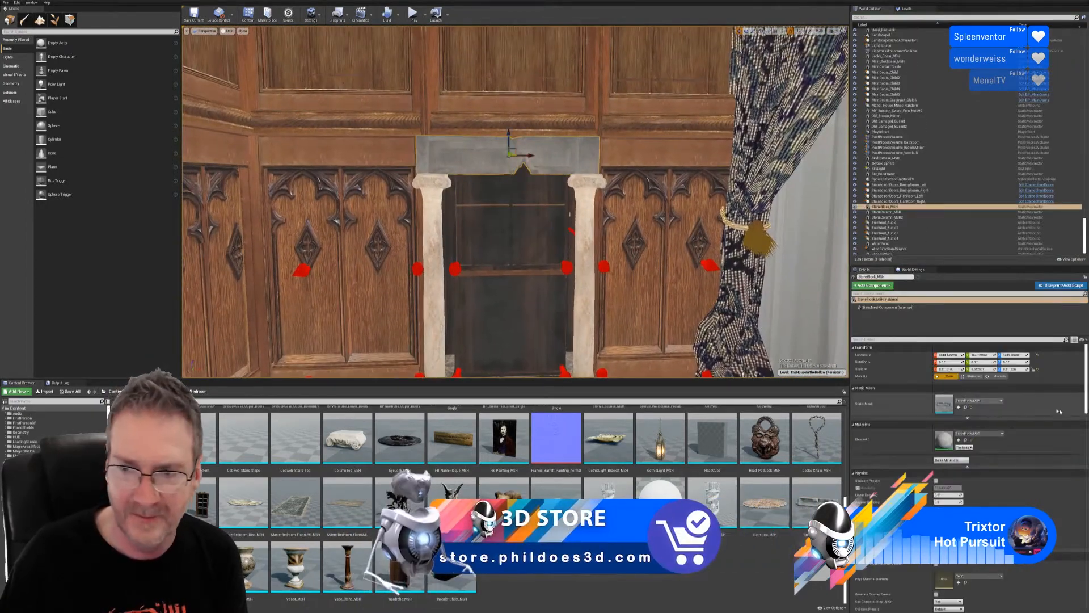
{"action": "double_click", "coordinate": [945, 404]}
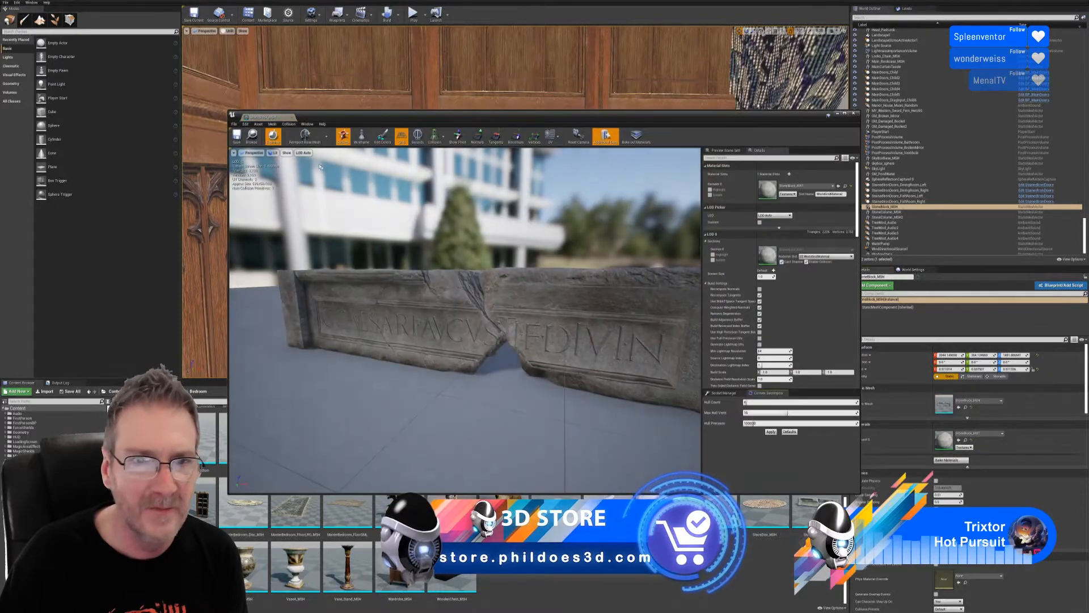
{"action": "left_click", "coordinate": [434, 136]}
{"action": "left_click", "coordinate": [443, 153]}
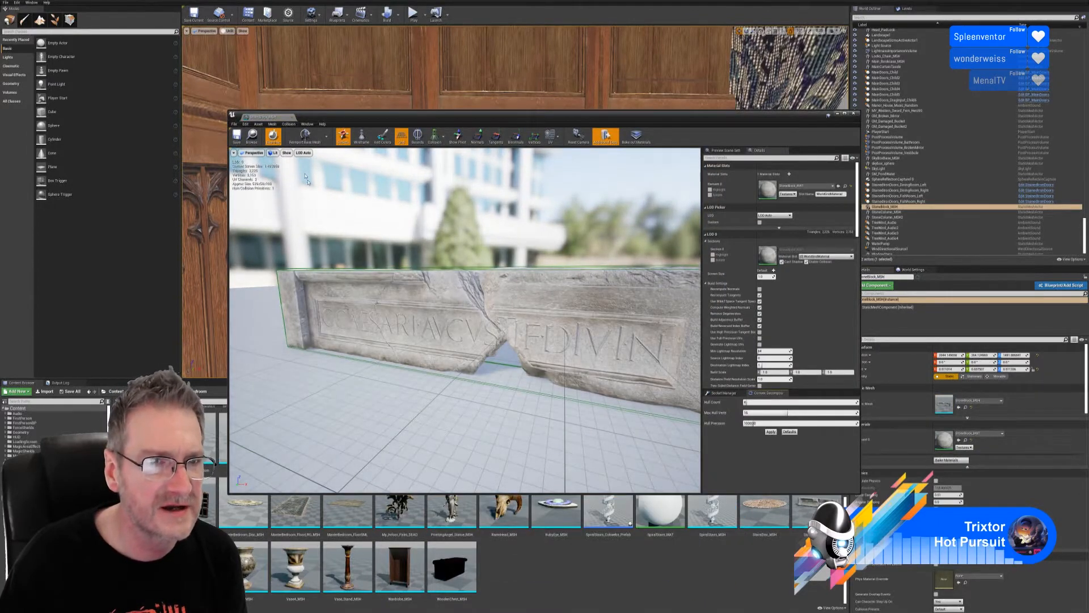
{"action": "left_click", "coordinate": [286, 125]}
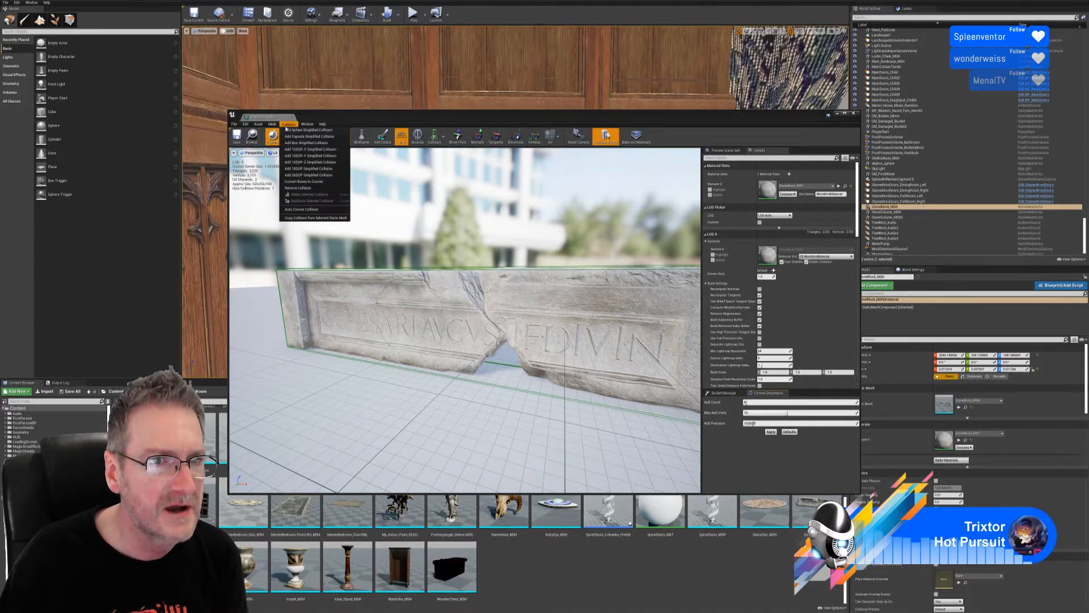
{"action": "left_click", "coordinate": [300, 187]}
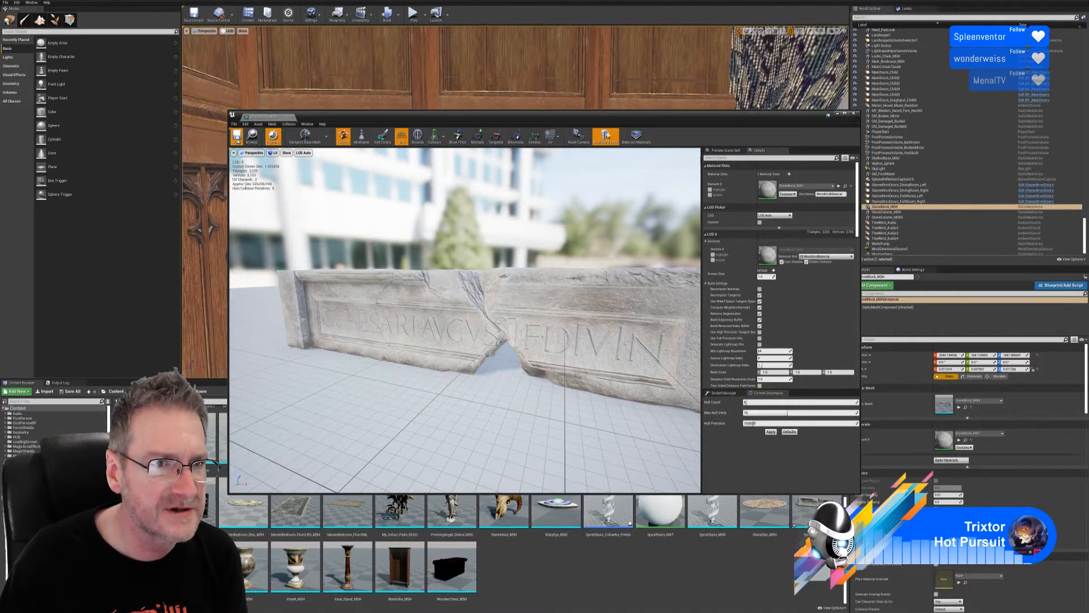
{"action": "left_click", "coordinate": [854, 114]}
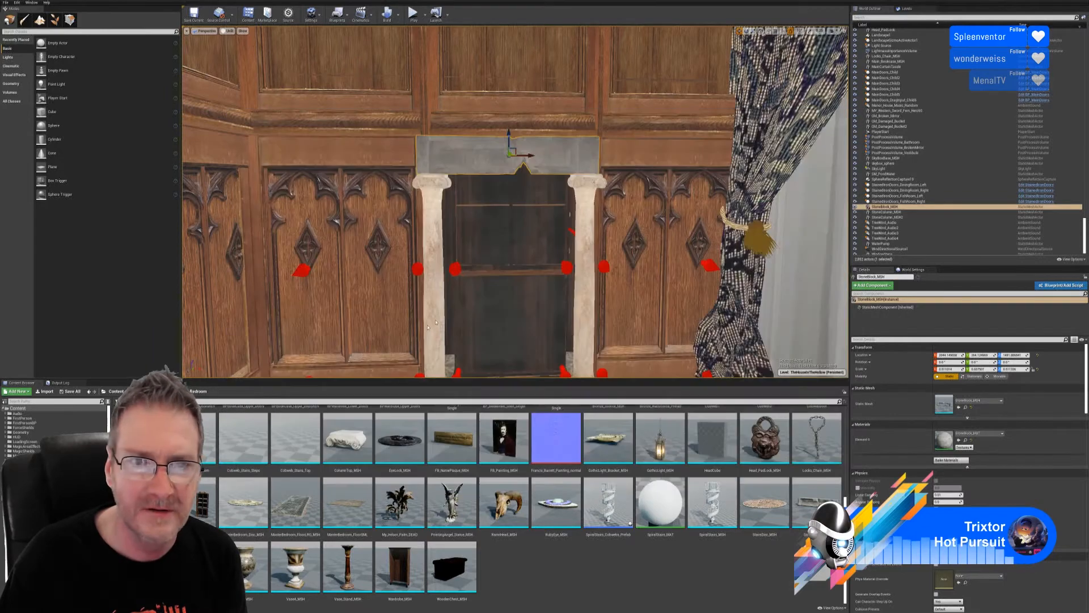
- Playtest the level again, walk back and forth through the stone doorway to check for collisions, and end the session
{"action": "key", "text": "w"}
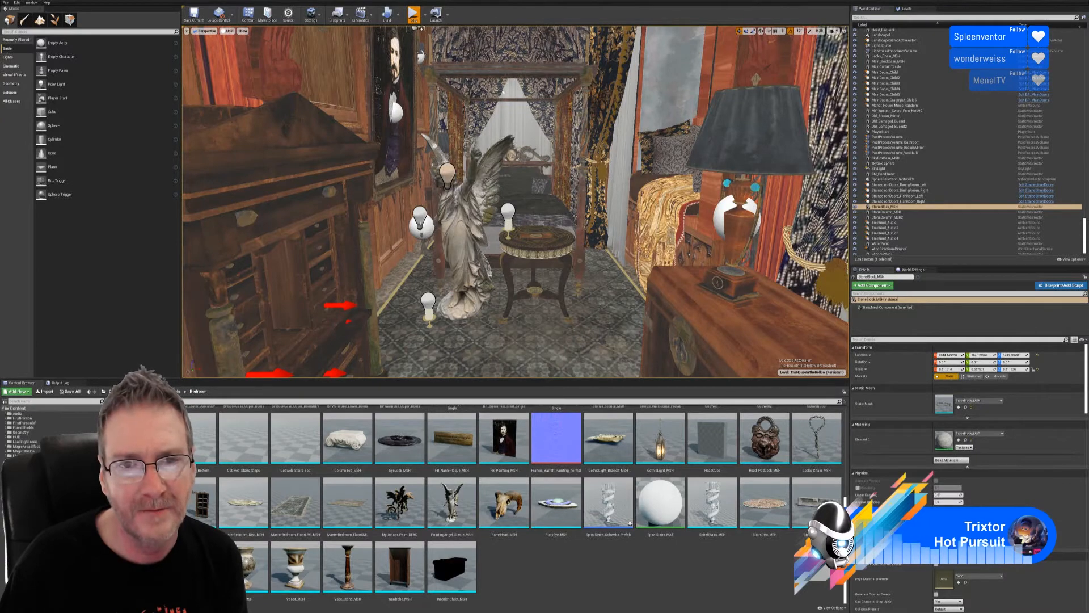
{"action": "left_click", "coordinate": [413, 14]}
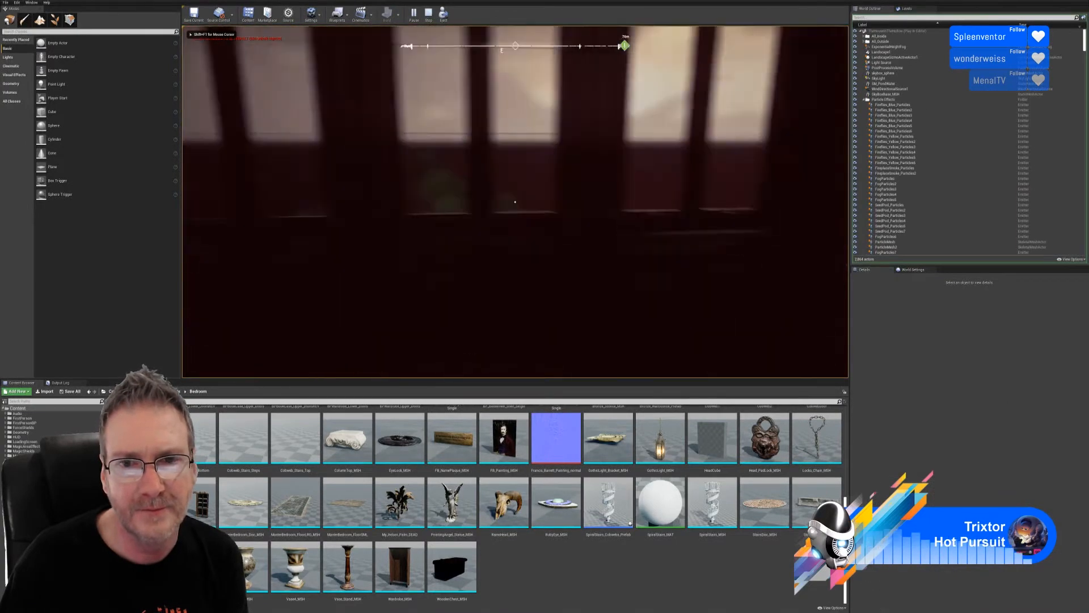
{"action": "key", "text": "w"}
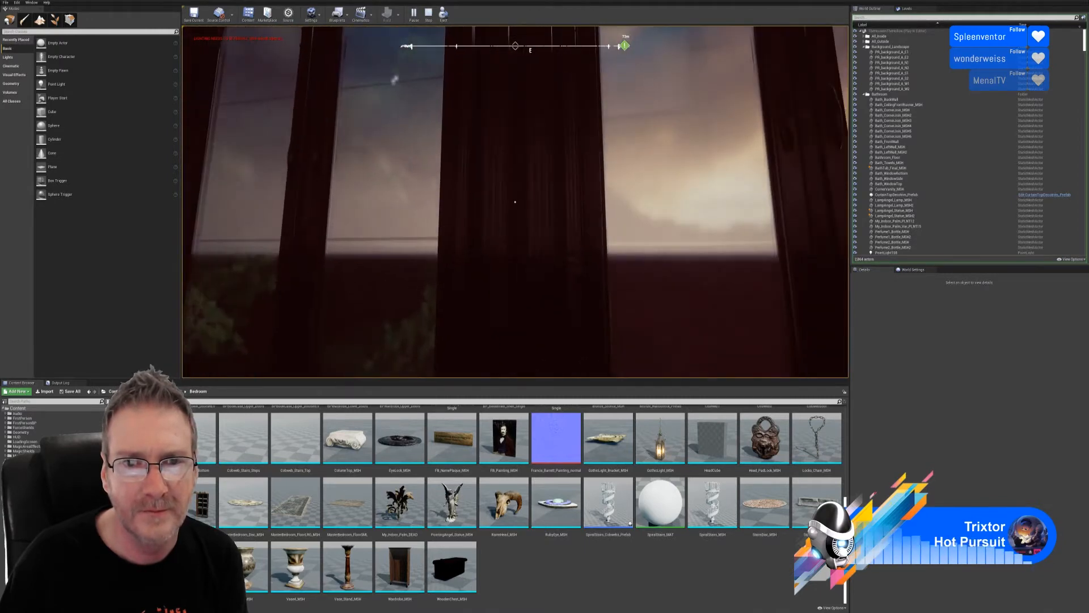
{"action": "key", "text": "s"}
{"action": "key", "text": "w"}
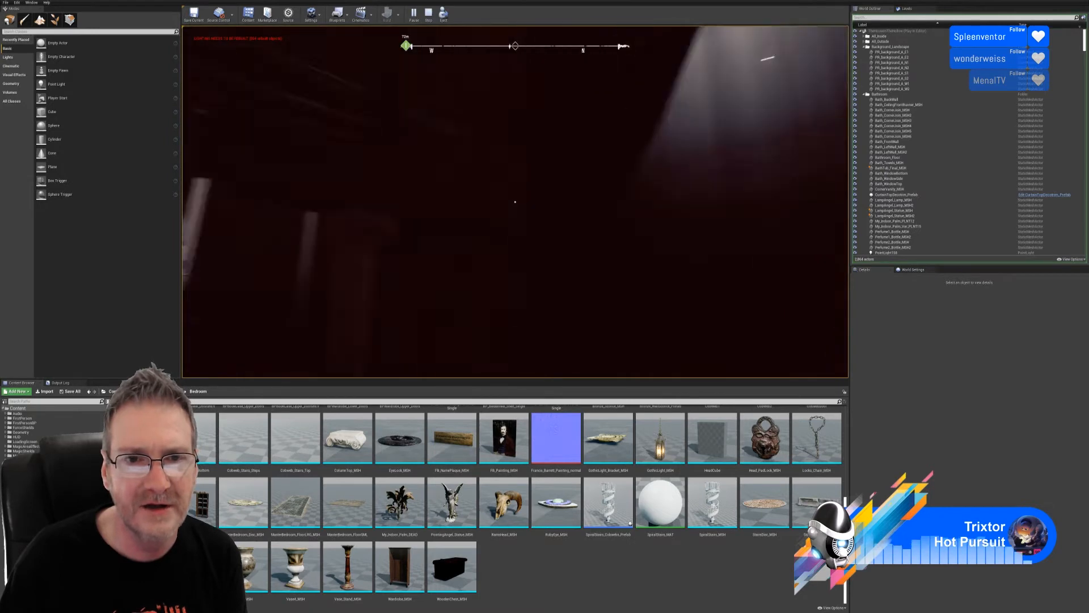
{"action": "key", "text": "w"}
{"action": "key", "text": "w"}
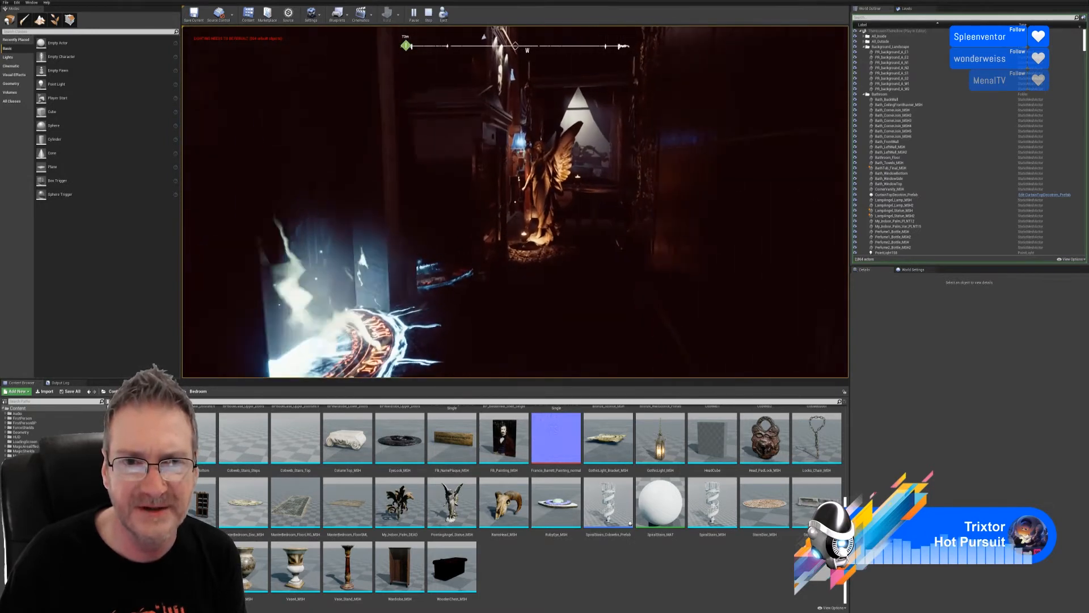
{"action": "key", "text": "w"}
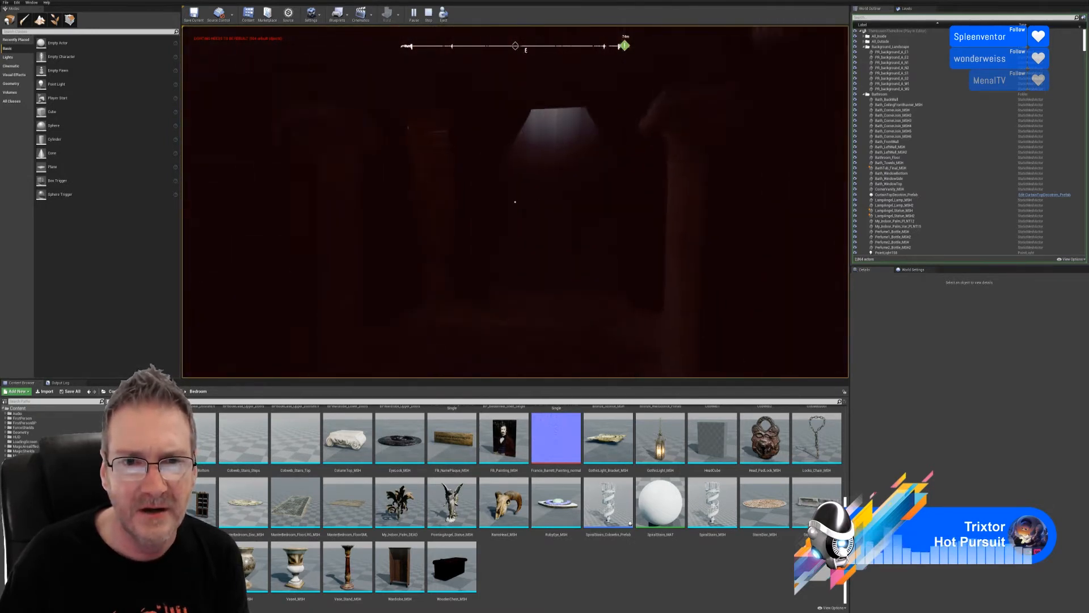
{"action": "key", "text": "w"}
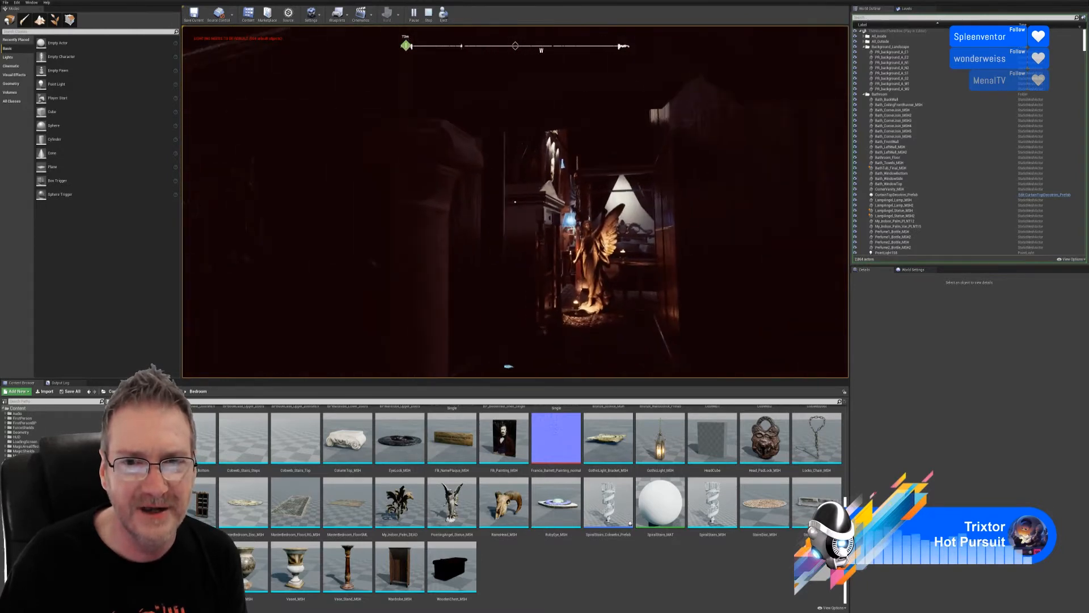
{"action": "key", "text": "Escape"}
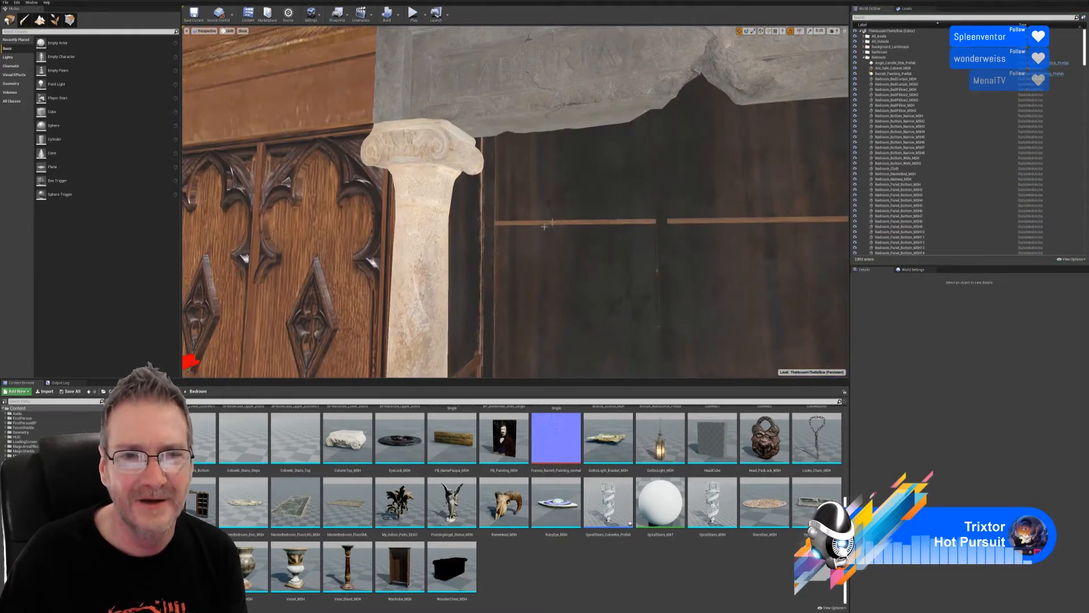
- Examine the stone columns and the block above the doorway from several distances and angles
{"action": "right_click_drag", "start_coordinate": [515, 202], "coordinate": [567, 198]}
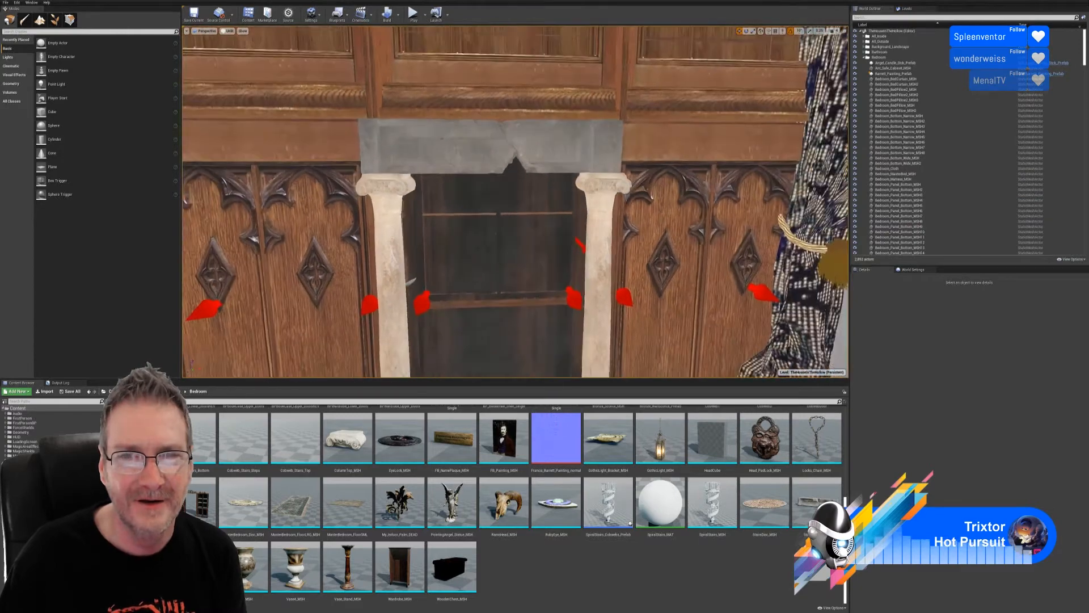
{"action": "middle_click_drag", "start_coordinate": [515, 202], "coordinate": [461, 332]}
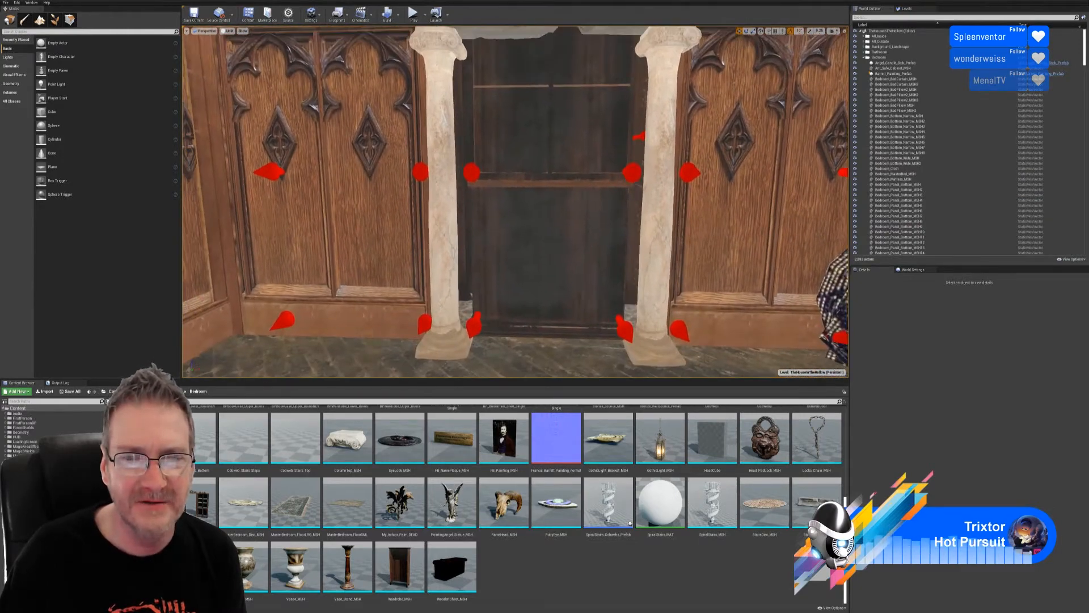
{"action": "middle_click_drag", "start_coordinate": [565, 194], "coordinate": [430, 247]}
{"action": "scroll", "coordinate": [501, 235], "scroll_direction": "down", "scroll_amount": 2}
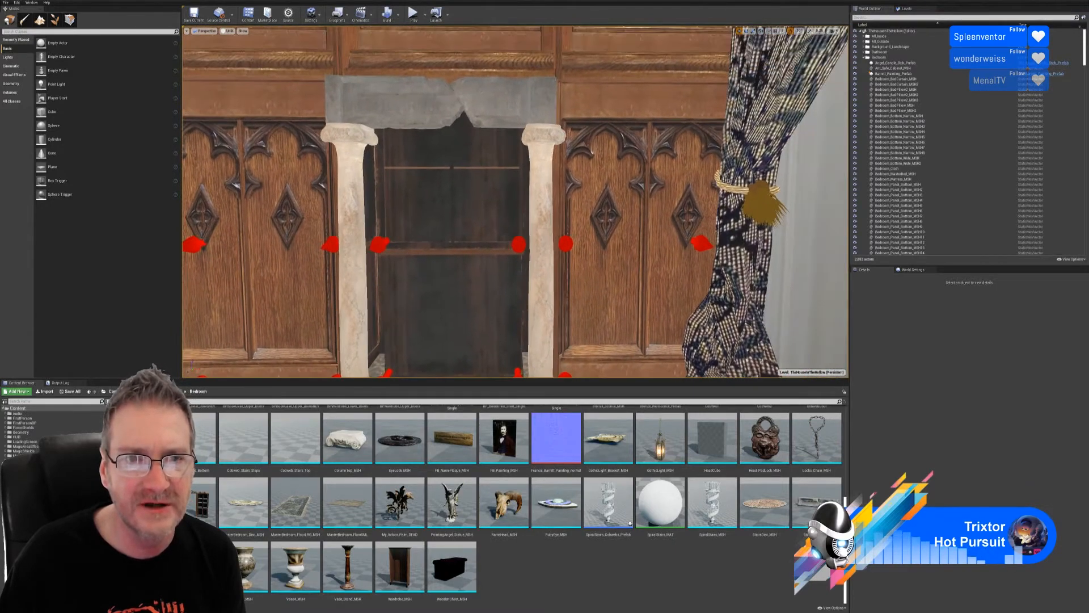
{"action": "right_click_drag", "start_coordinate": [430, 247], "coordinate": [387, 233]}
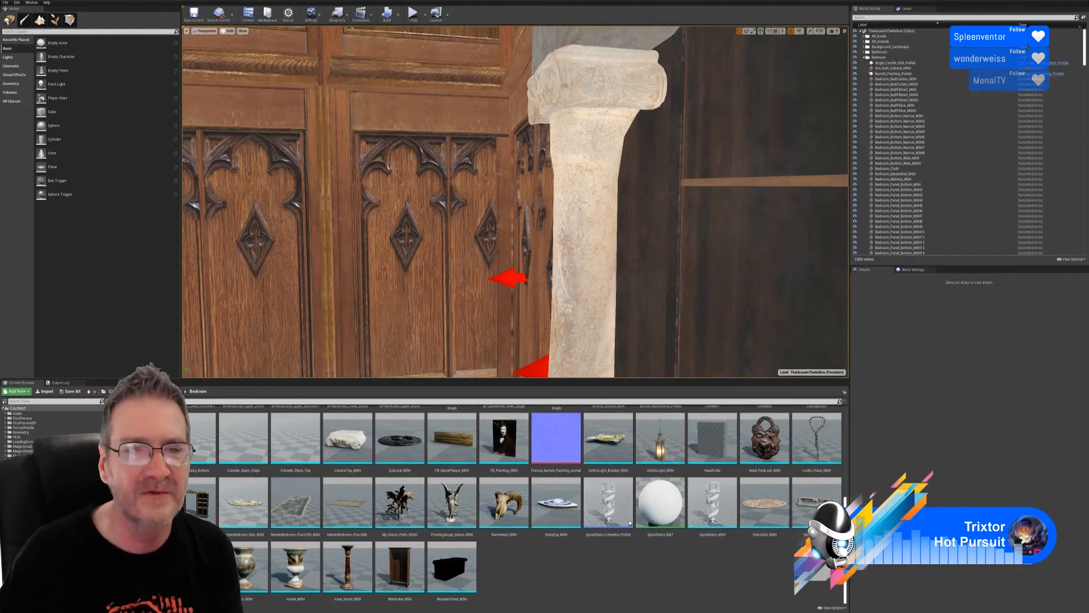
{"action": "right_click_drag", "start_coordinate": [515, 202], "coordinate": [698, 230]}
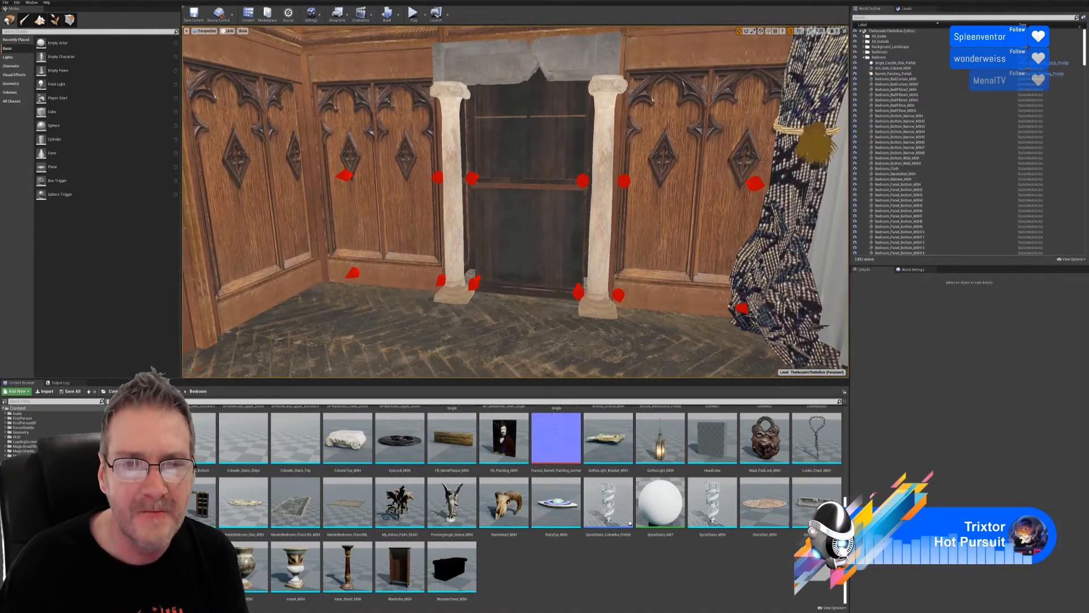
{"action": "right_click_drag", "start_coordinate": [515, 201], "coordinate": [413, 67]}
{"action": "key", "text": "w"}
{"action": "key", "text": "s"}
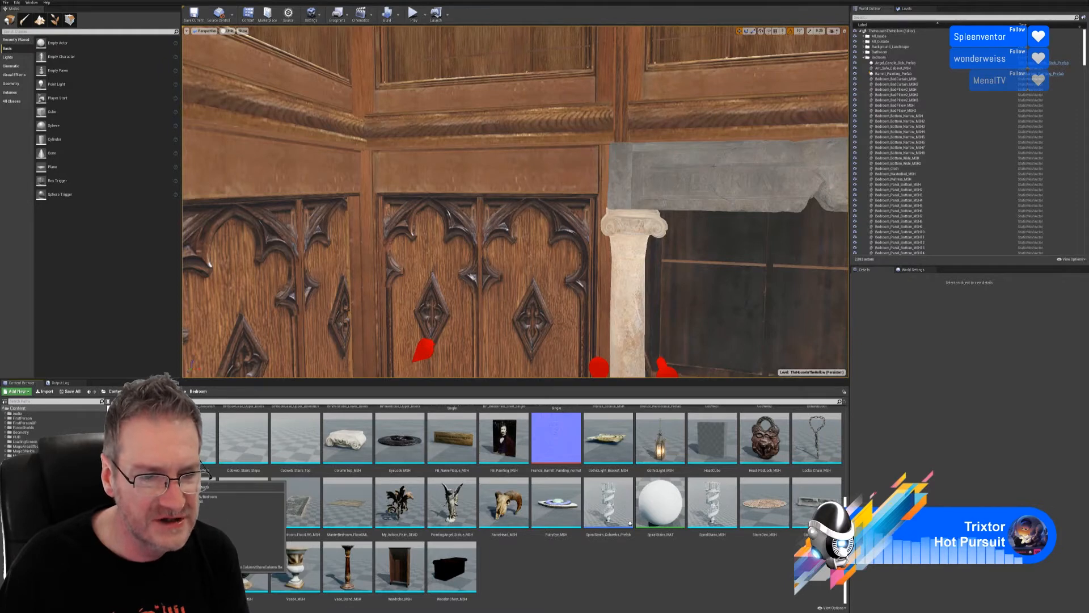
- Open the stone column mesh from the bedroom assets, inspect its base, and close the mesh
{"action": "double_click", "coordinate": [140, 567]}
{"action": "right_click_drag", "start_coordinate": [518, 369], "coordinate": [518, 337]}
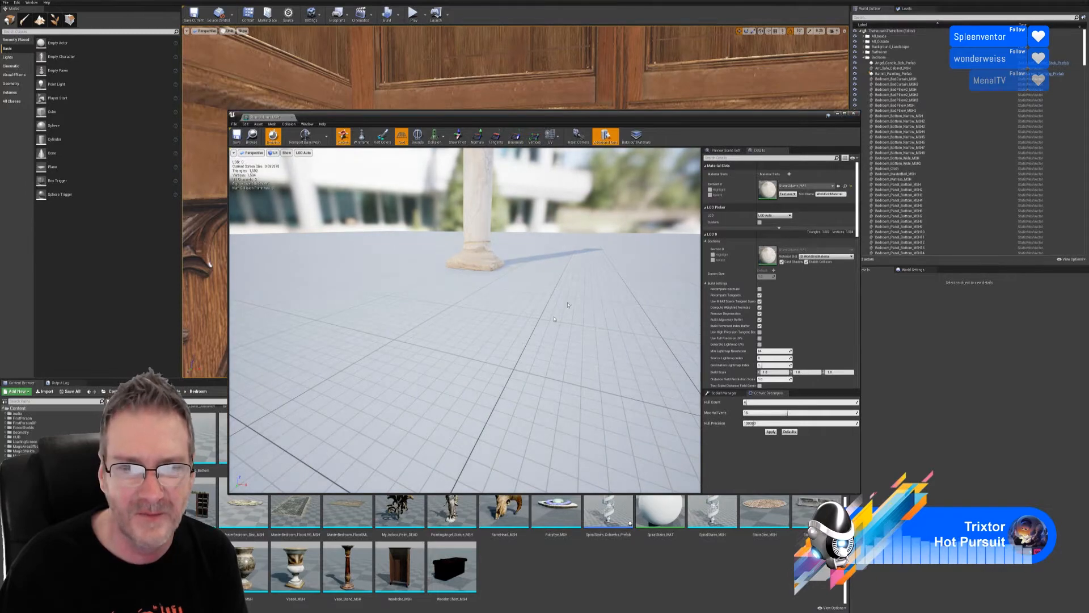
{"action": "left_click", "coordinate": [854, 115]}
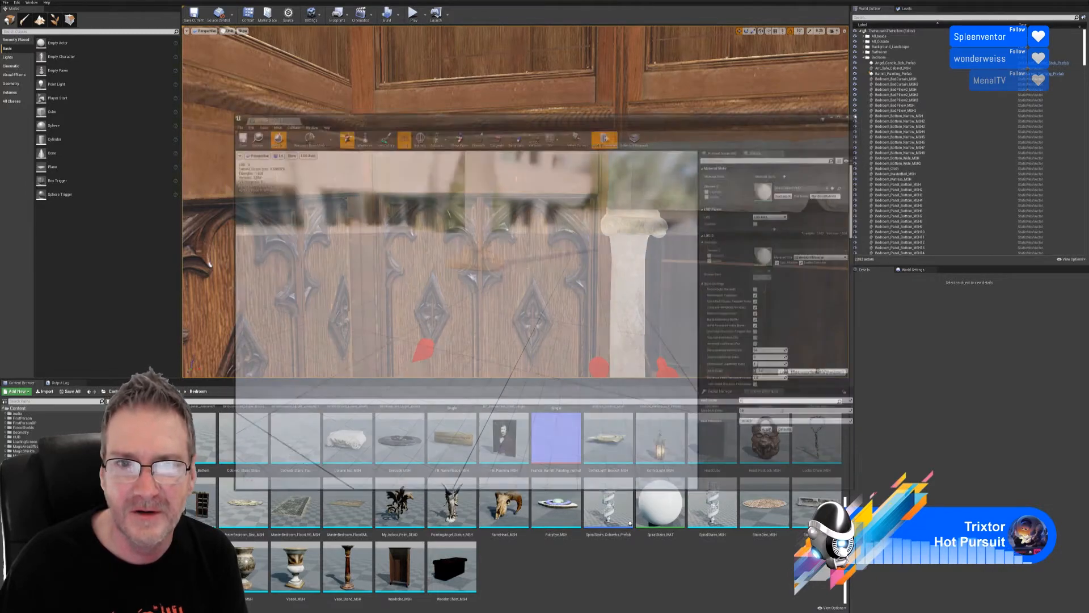
- Place the RamsHead_MSH skull from the bedroom assets on the middle of the stone block above the doorway
{"action": "right_click_drag", "start_coordinate": [568, 227], "coordinate": [670, 219]}
{"action": "right_click_drag", "start_coordinate": [504, 274], "coordinate": [485, 332]}
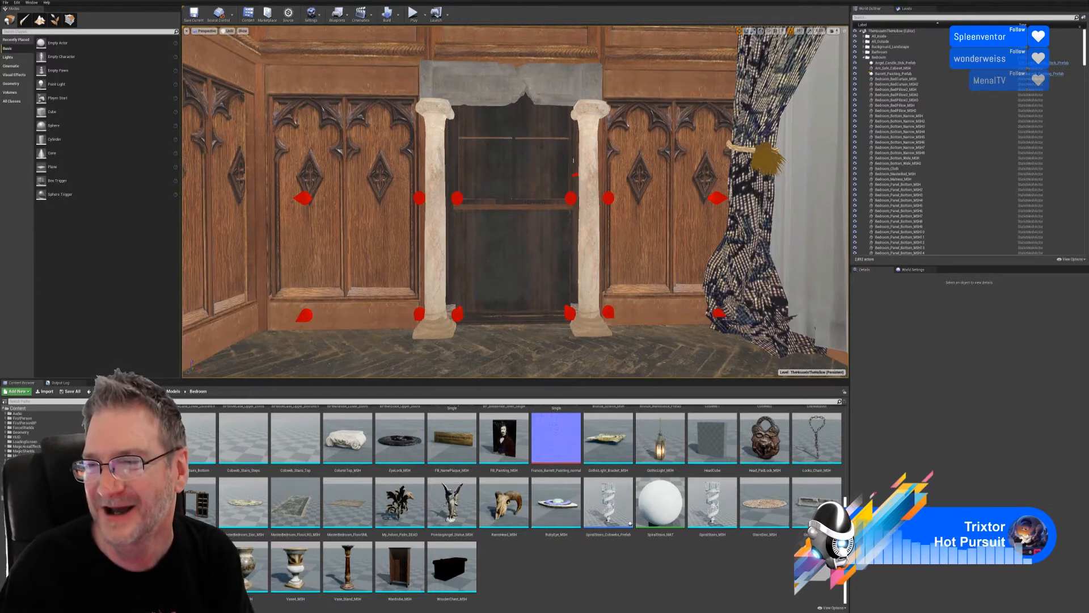
{"action": "right_click_drag", "start_coordinate": [495, 173], "coordinate": [493, 138]}
{"action": "key", "text": "w"}
{"action": "key", "text": "s"}
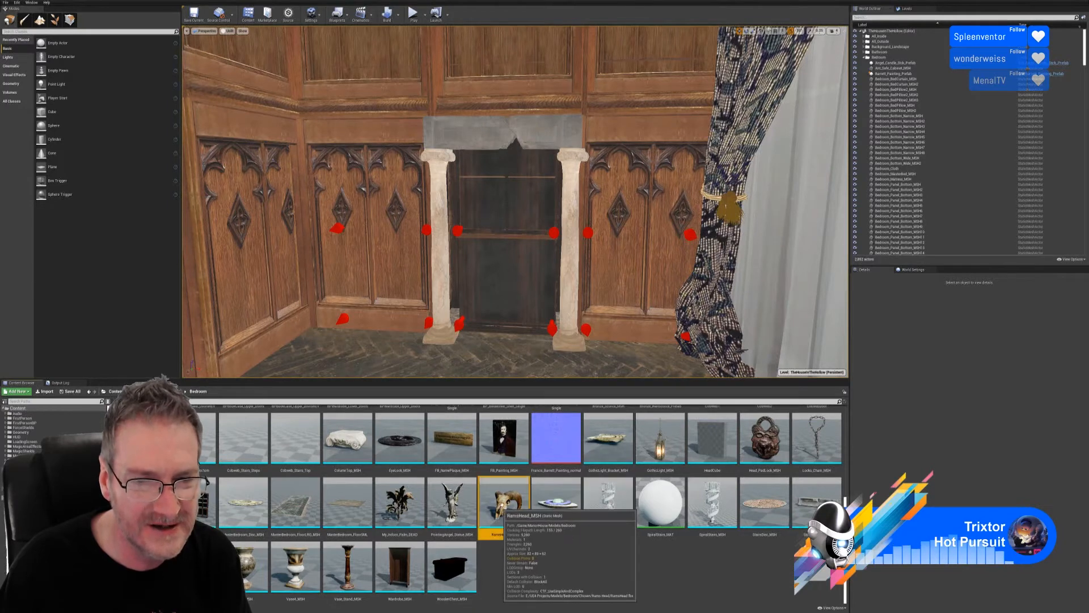
{"action": "left_click_drag", "start_coordinate": [496, 514], "coordinate": [501, 121]}
- Rotate the ram's skull on the stone block so its snout hangs straight down over the doorway
{"action": "right_click_drag", "start_coordinate": [501, 121], "coordinate": [432, 88]}
{"action": "key", "text": "w"}
{"action": "key", "text": "d"}
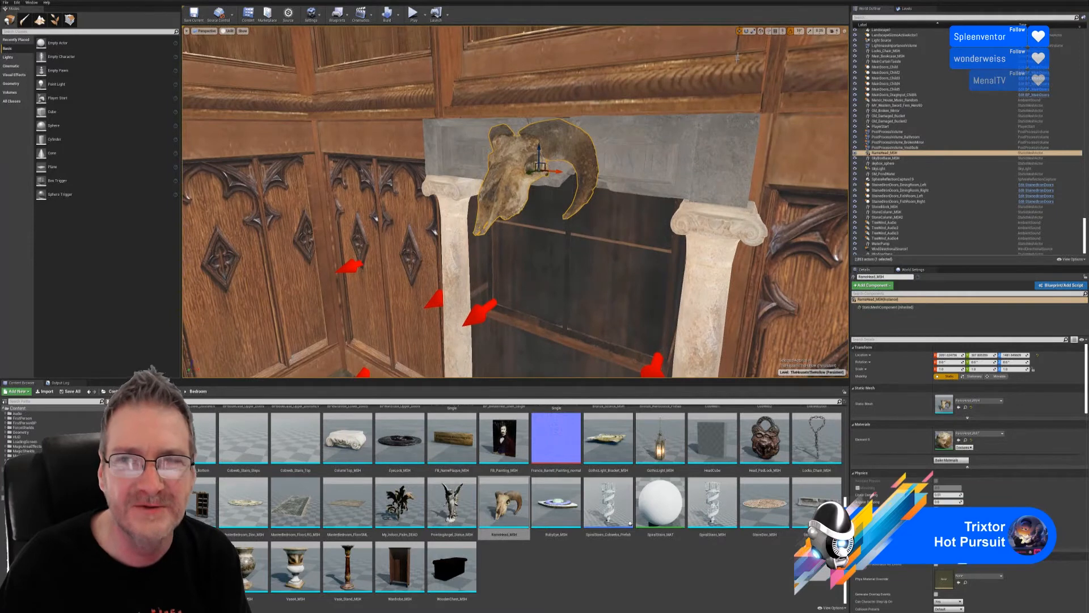
{"action": "left_click", "coordinate": [746, 31]}
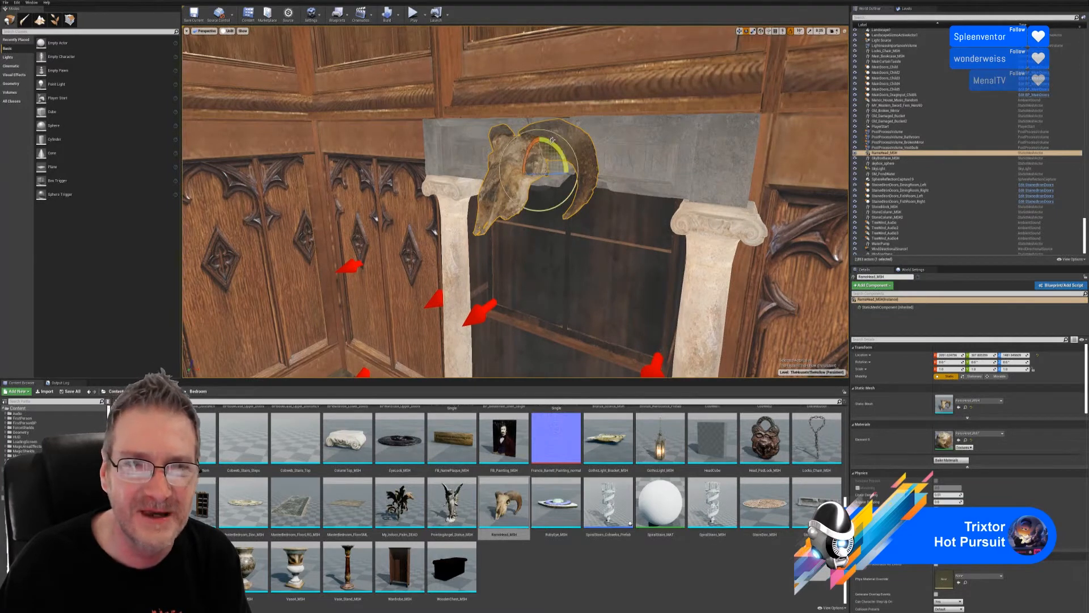
{"action": "left_click_drag", "start_coordinate": [528, 156], "coordinate": [537, 136]}
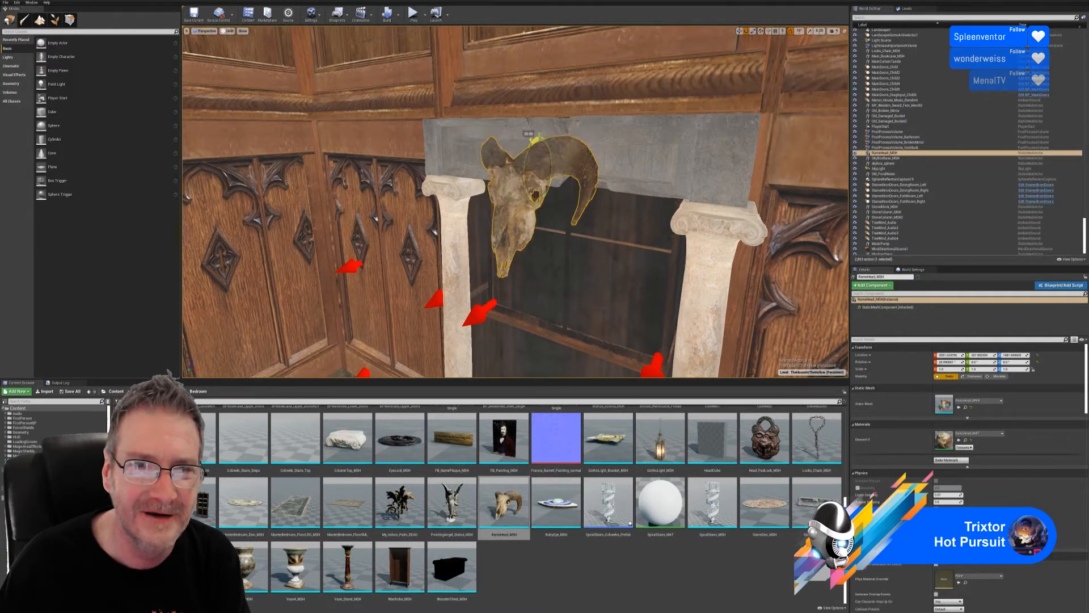
- Raise the ram's skull onto the face of the stone block and adjust its depth against the block
{"action": "left_click", "coordinate": [738, 31]}
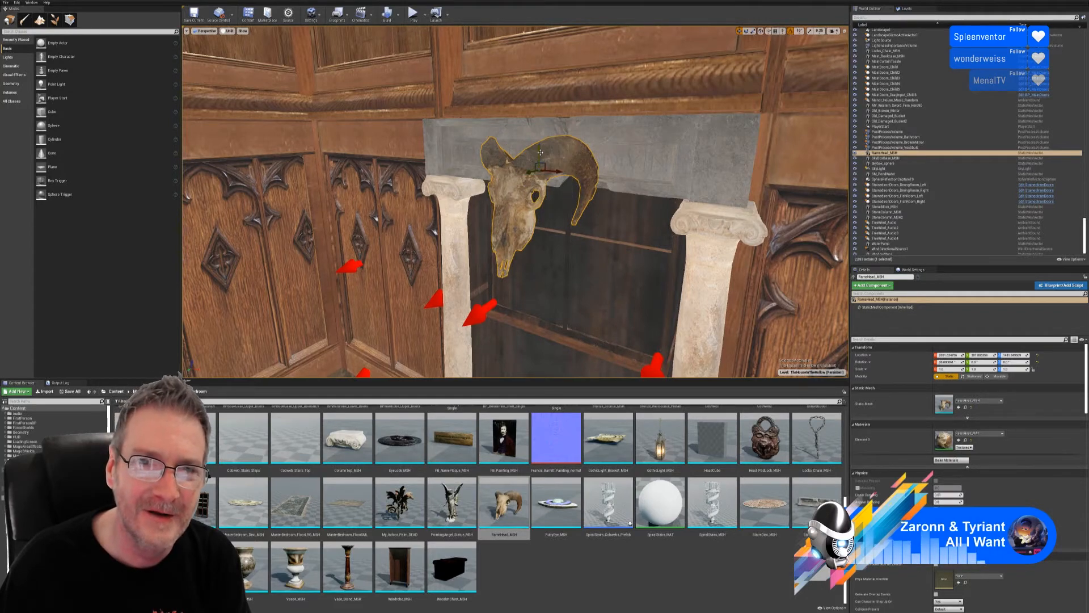
{"action": "left_click_drag", "start_coordinate": [540, 152], "coordinate": [550, 118]}
{"action": "right_click_drag", "start_coordinate": [552, 111], "coordinate": [618, 107]}
{"action": "key", "text": "a"}
{"action": "key", "text": "a"}
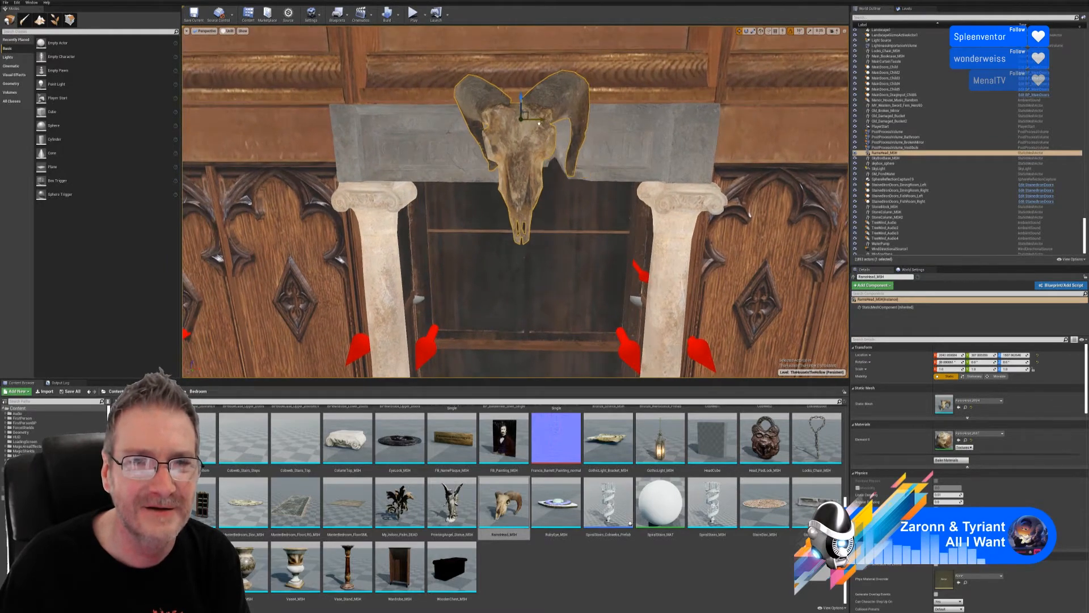
{"action": "right_click_drag", "start_coordinate": [555, 119], "coordinate": [610, 125]}
{"action": "key", "text": "a"}
{"action": "left_click_drag", "start_coordinate": [551, 132], "coordinate": [526, 132]}
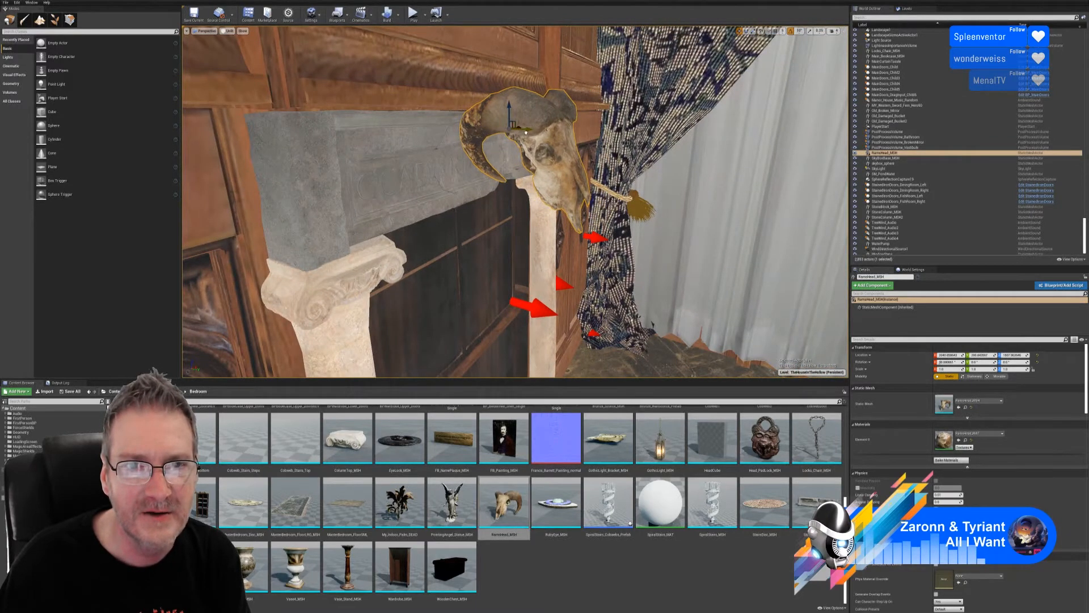
- Check the skull from different angles and lift it slightly so its horns reach above the stone block
{"action": "right_click_drag", "start_coordinate": [526, 132], "coordinate": [505, 170]}
{"action": "key", "text": "w"}
{"action": "key", "text": "s"}
{"action": "key", "text": "d"}
{"action": "key", "text": "s"}
{"action": "key", "text": "a"}
{"action": "key", "text": "d"}
{"action": "left_click", "coordinate": [746, 31]}
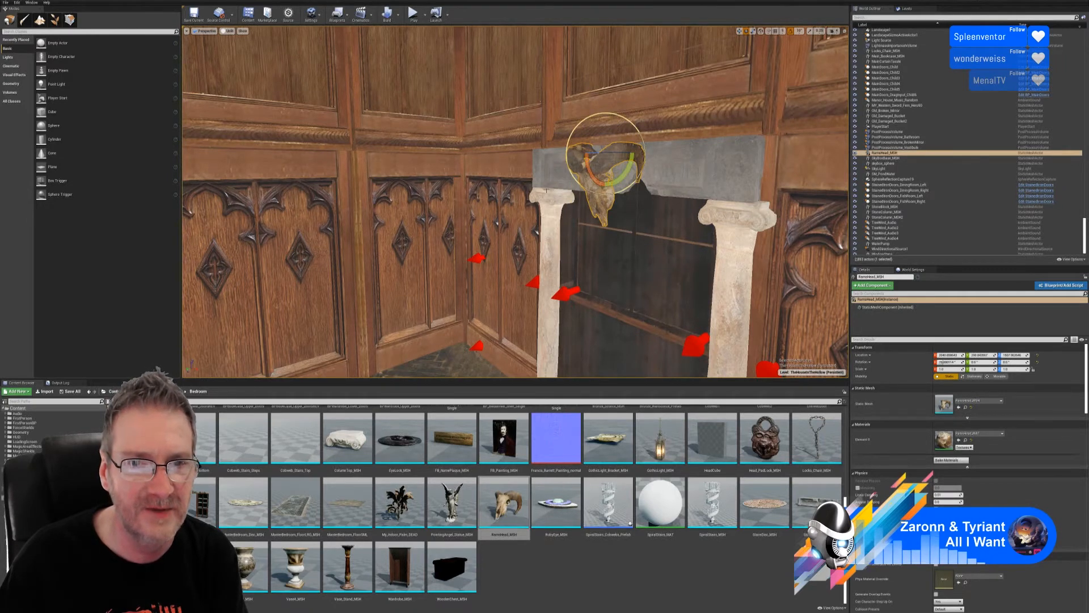
{"action": "left_click", "coordinate": [739, 32]}
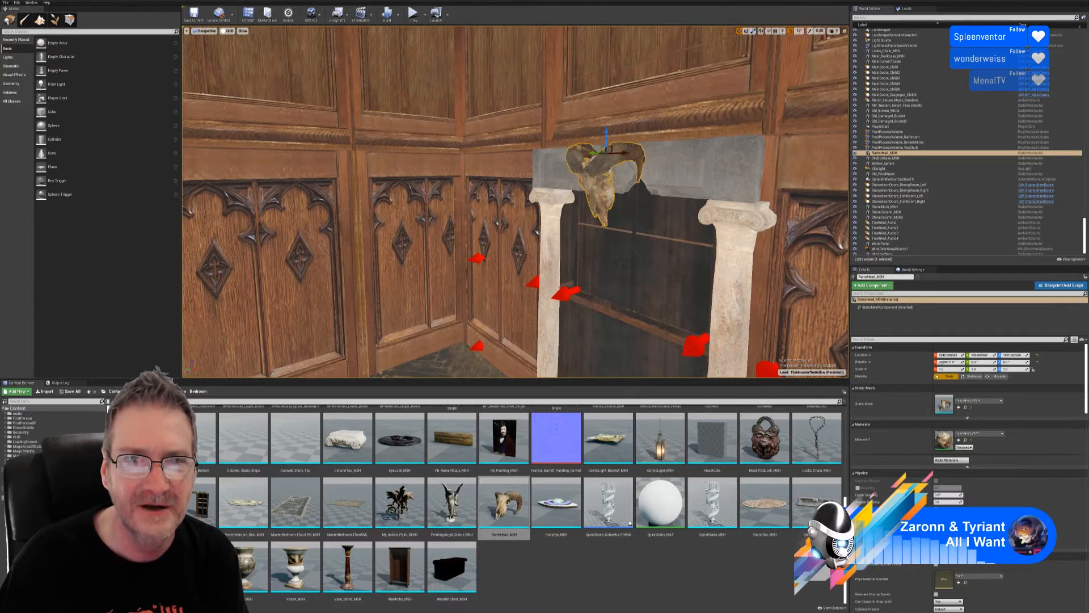
{"action": "left_click_drag", "start_coordinate": [605, 140], "coordinate": [618, 128]}
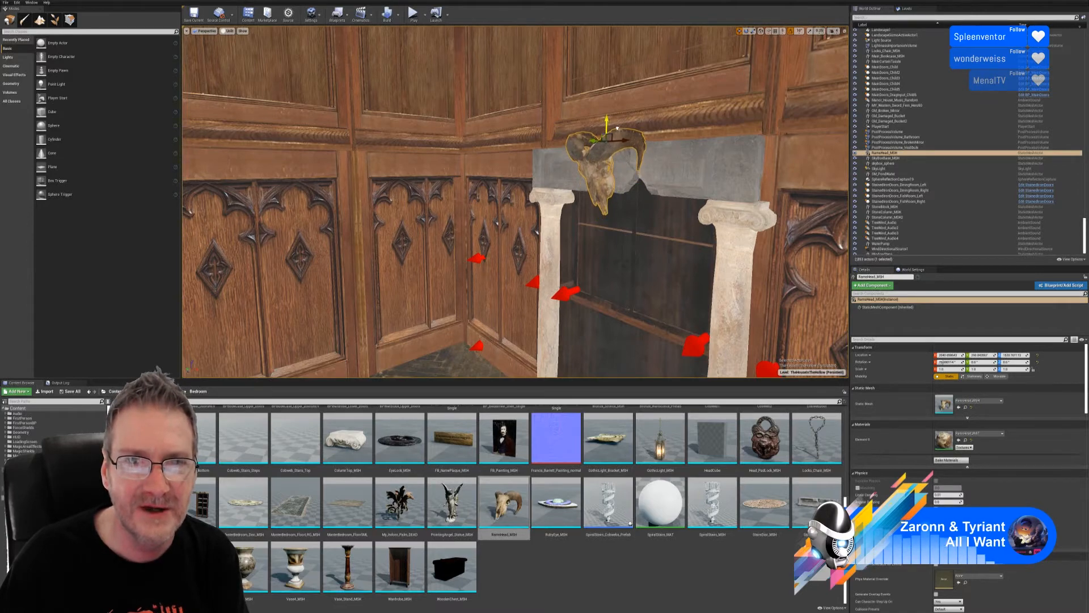
- Nudge the raised skull into line on the stone block, checking its placement from close up and farther back
{"action": "right_click_drag", "start_coordinate": [625, 139], "coordinate": [633, 225]}
{"action": "left_click_drag", "start_coordinate": [570, 123], "coordinate": [568, 123]}
{"action": "right_click_drag", "start_coordinate": [565, 125], "coordinate": [506, 109]}
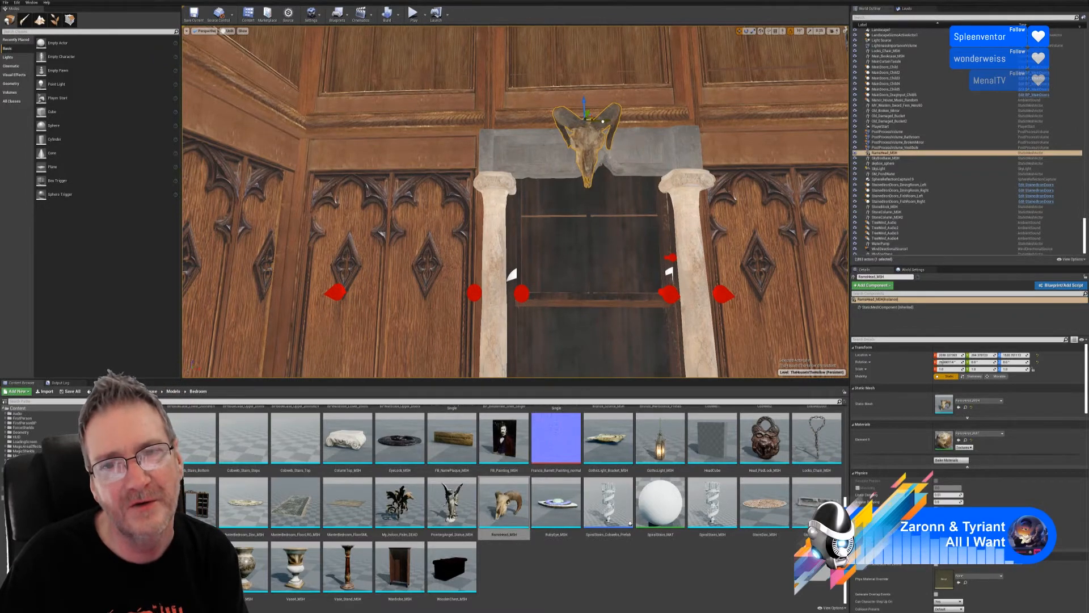
{"action": "right_click_drag", "start_coordinate": [507, 109], "coordinate": [440, 134]}
{"action": "key", "text": "s"}
{"action": "key", "text": "d"}
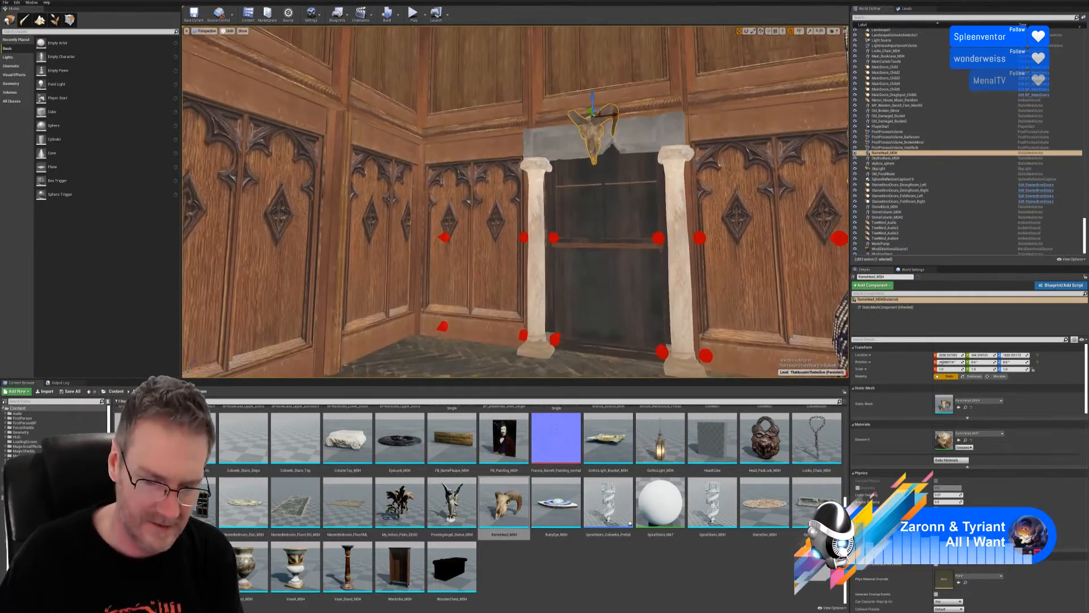
- Deselect the skull and examine the doorway, its columns and the surrounding bedroom walls from several angles
{"action": "key", "text": "Escape"}
{"action": "right_click_drag", "start_coordinate": [629, 179], "coordinate": [704, 160]}
{"action": "key", "text": "a"}
{"action": "key", "text": "w"}
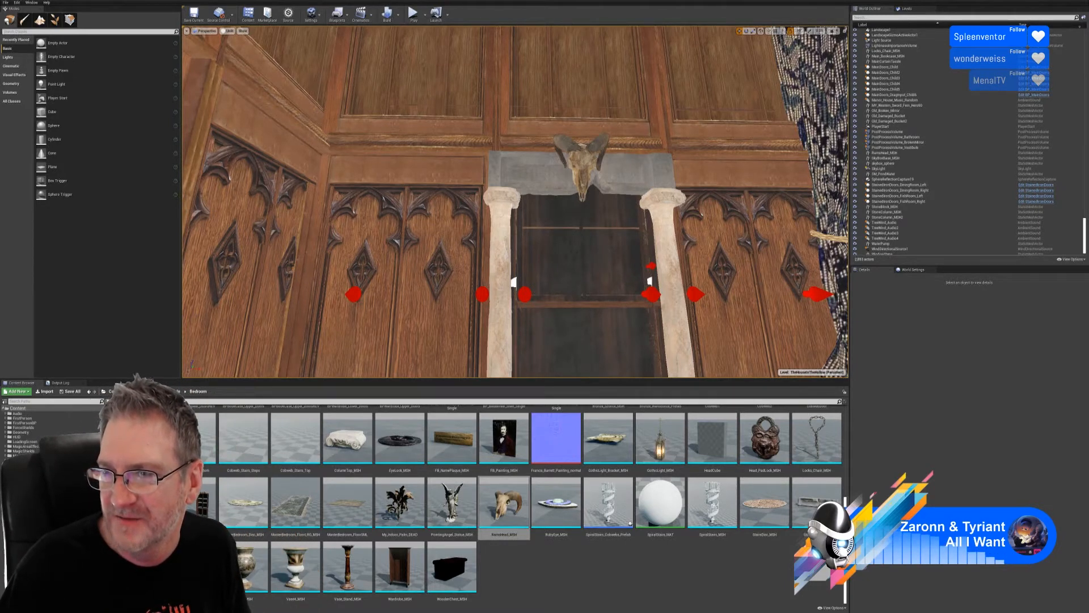
{"action": "right_click_drag", "start_coordinate": [615, 259], "coordinate": [624, 317]}
{"action": "right_click_drag", "start_coordinate": [515, 201], "coordinate": [480, 97]}
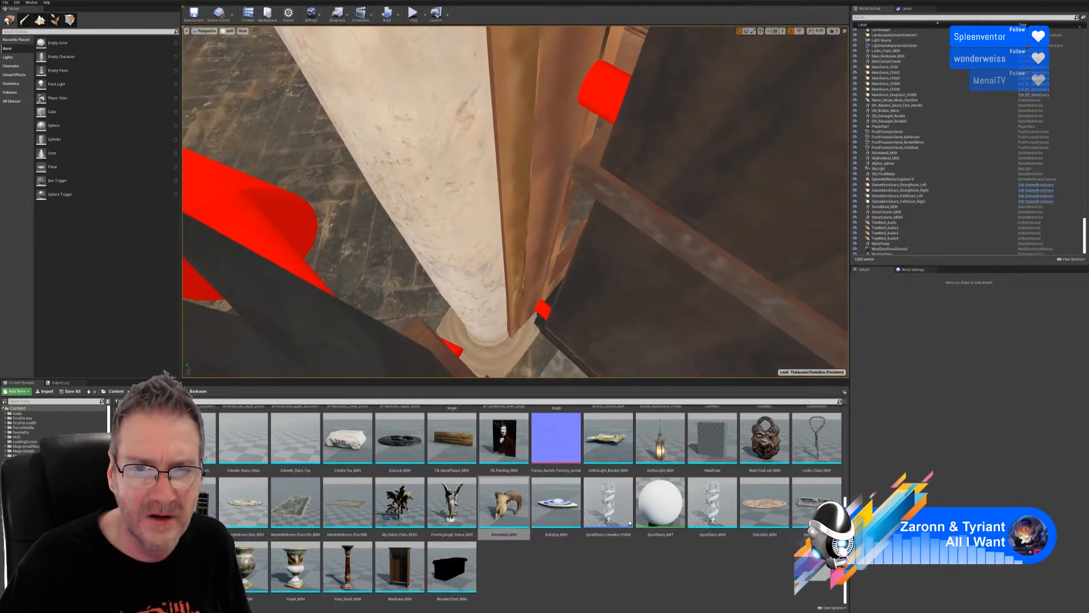
{"action": "right_click_drag", "start_coordinate": [515, 201], "coordinate": [398, 190]}
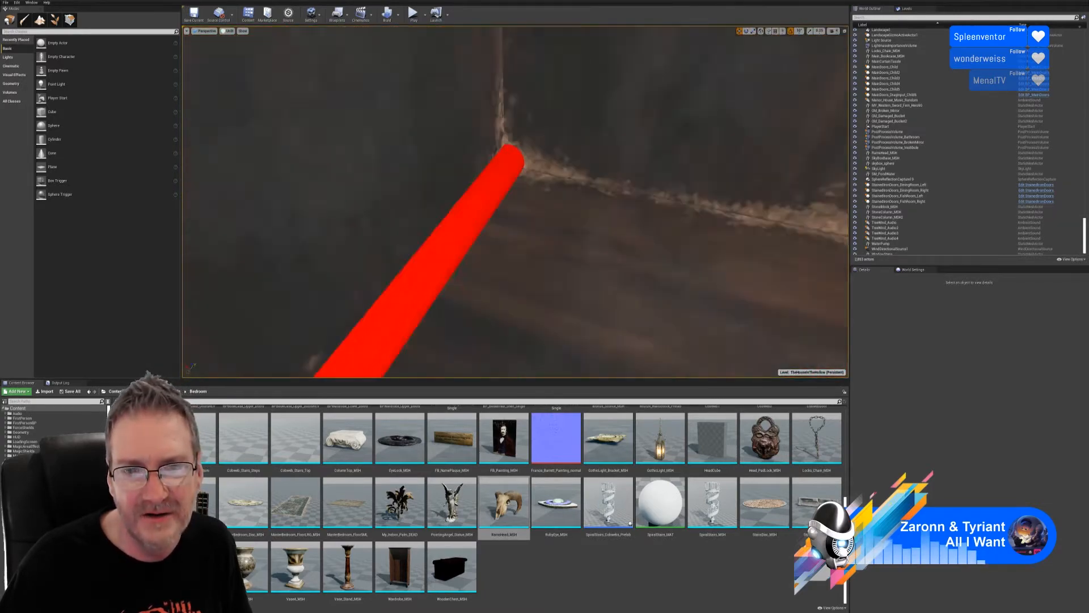
{"action": "right_click_drag", "start_coordinate": [516, 201], "coordinate": [397, 202]}
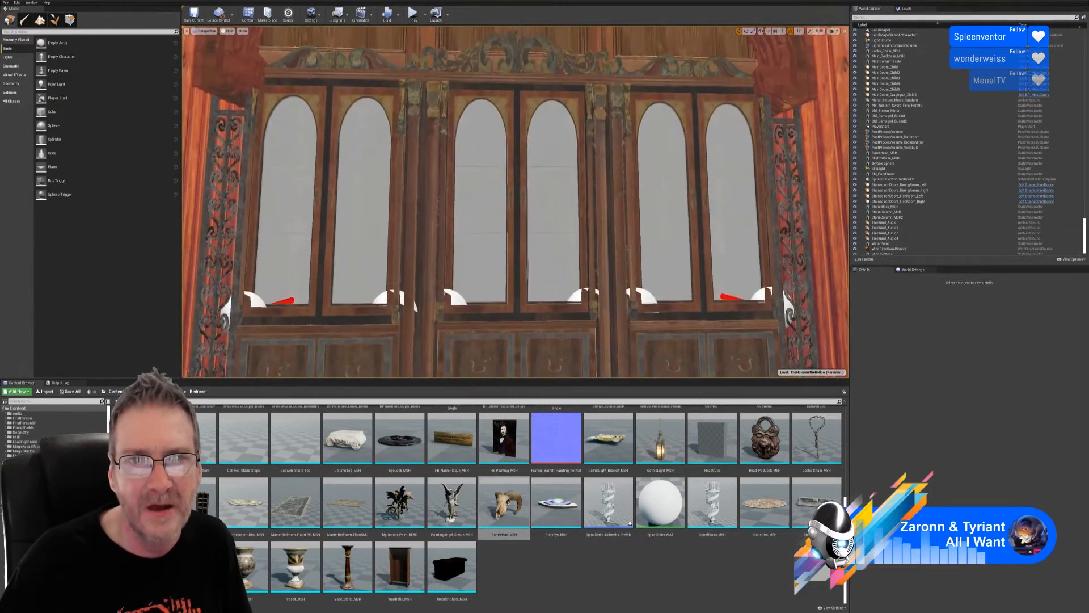
{"action": "right_click_drag", "start_coordinate": [515, 201], "coordinate": [515, 188]}
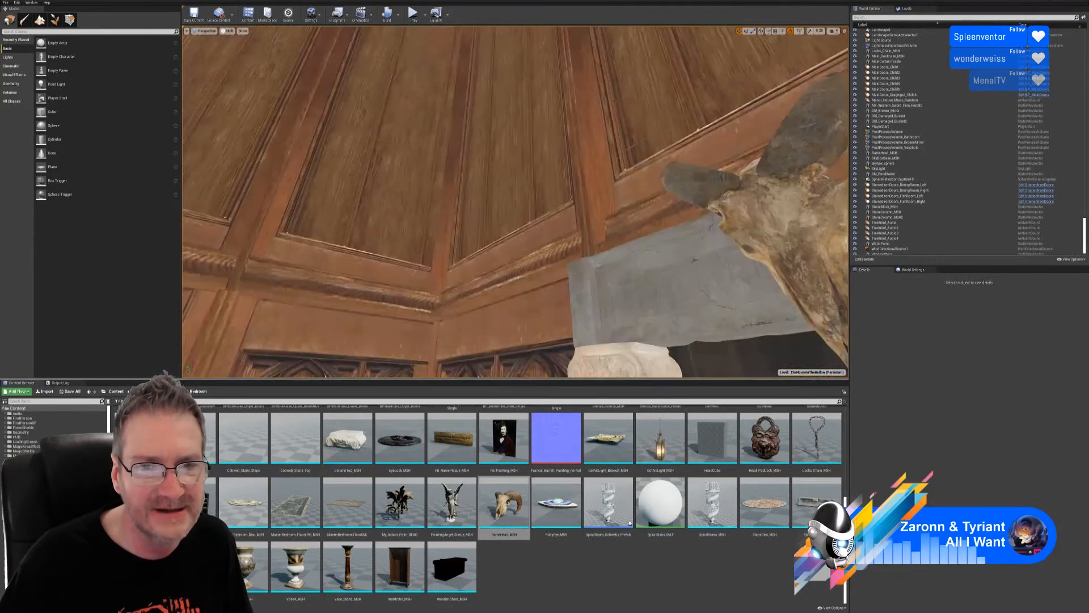
{"action": "left_click_drag", "start_coordinate": [515, 202], "coordinate": [515, 248]}
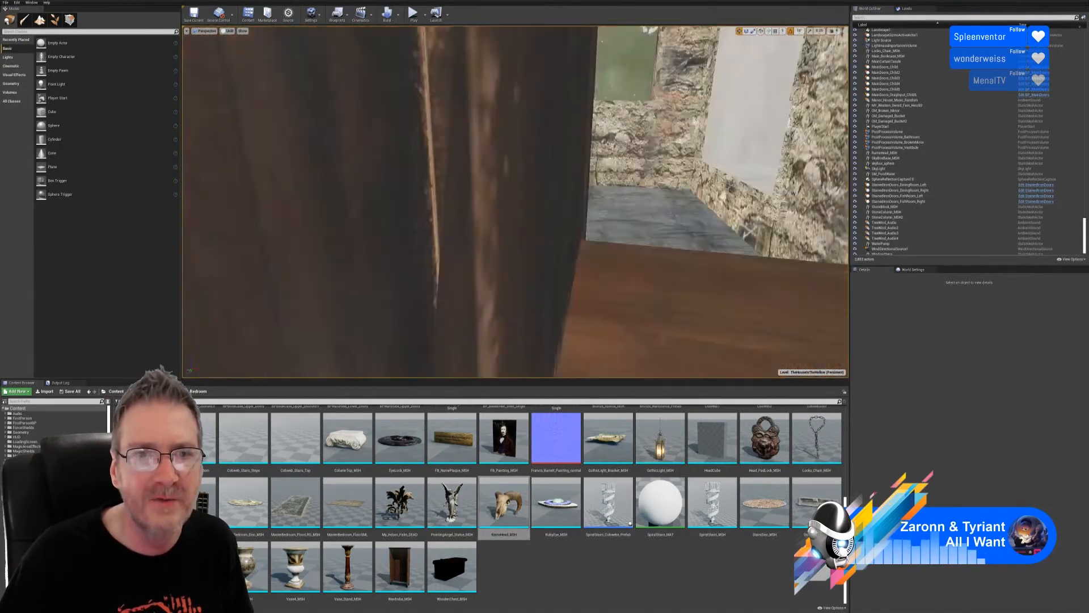
- Duplicate the bronze wall sconce mounted beside the portrait painting
{"action": "right_click_drag", "start_coordinate": [515, 202], "coordinate": [380, 207]}
{"action": "left_click", "coordinate": [501, 225]}
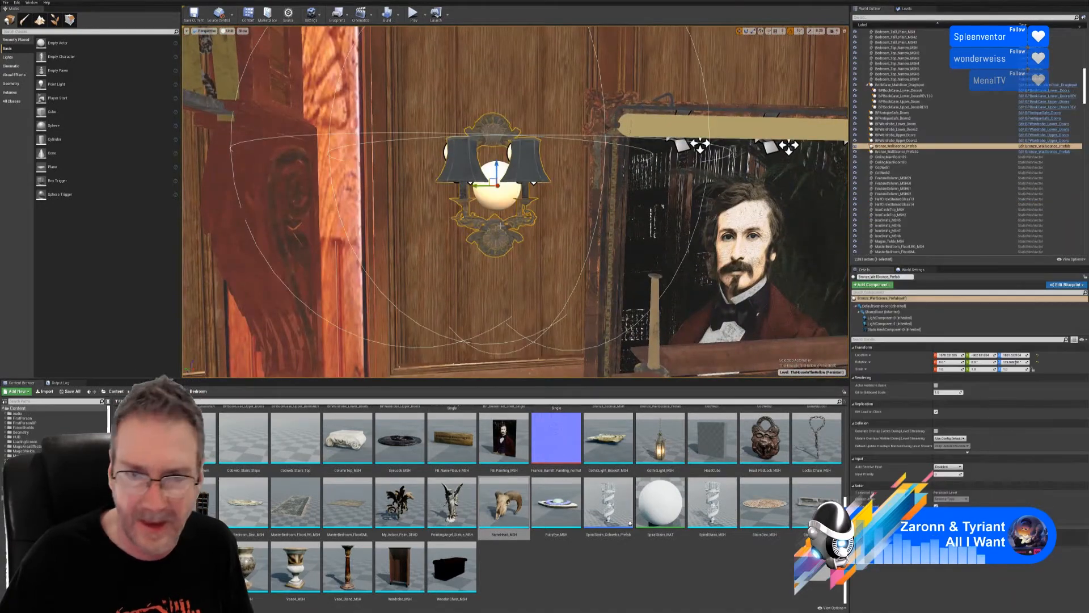
{"action": "right_click", "coordinate": [501, 226]}
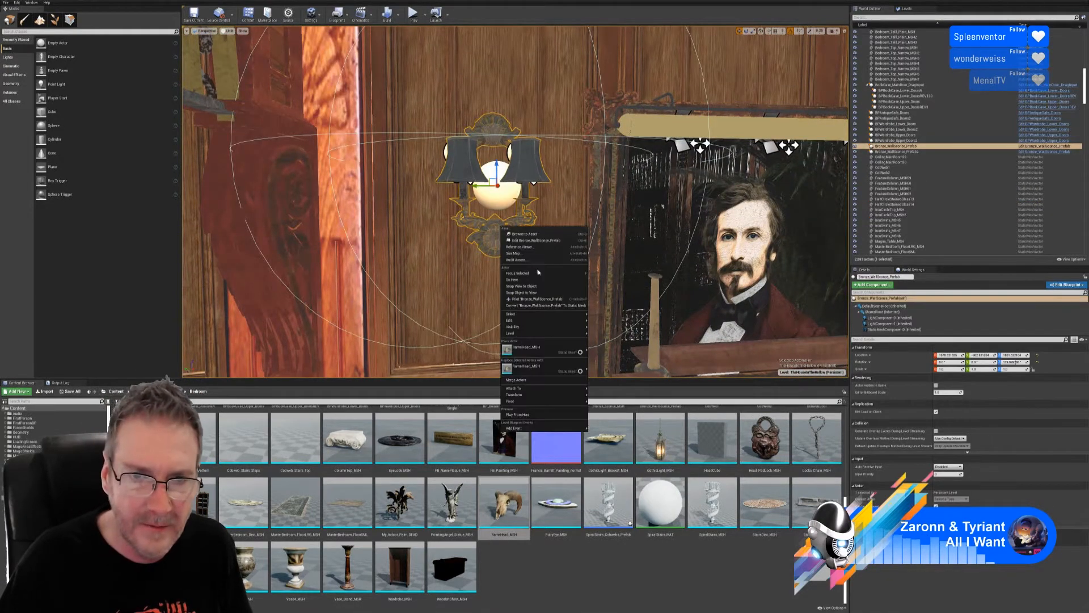
{"action": "mouse_move", "coordinate": [527, 318]}
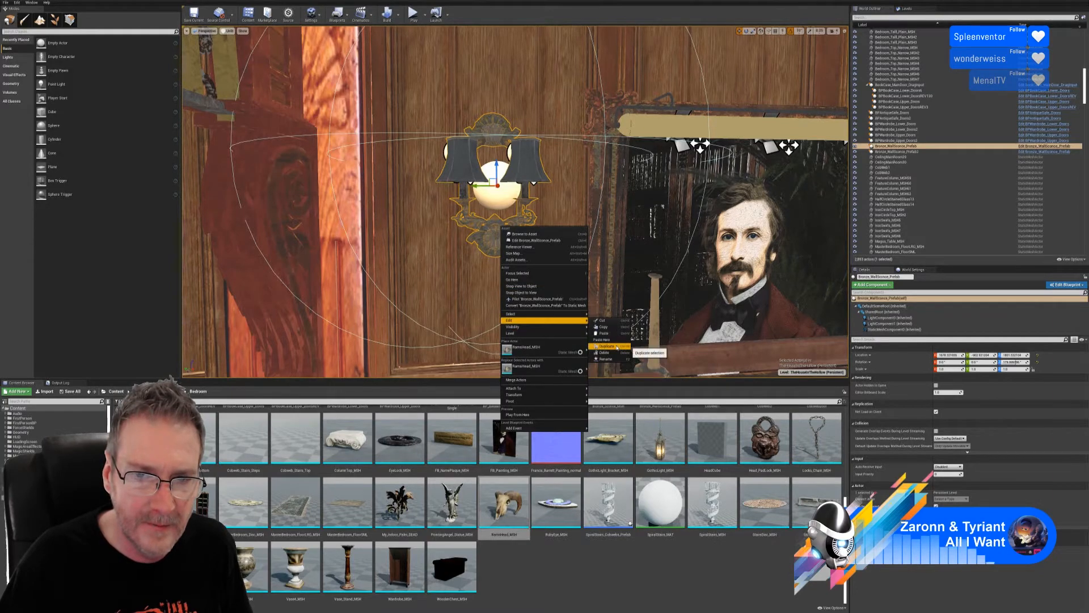
{"action": "left_click", "coordinate": [617, 347]}
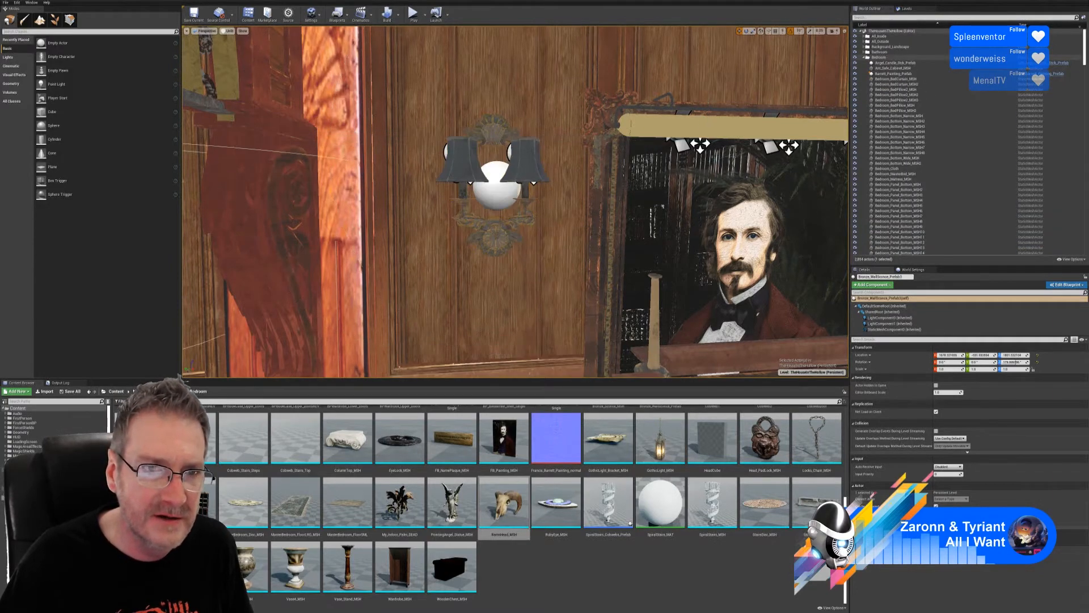
- Move the duplicated sconce across the room onto the upper wall panel near the stone doorway's corner
{"action": "right_click_drag", "start_coordinate": [510, 211], "coordinate": [610, 192]}
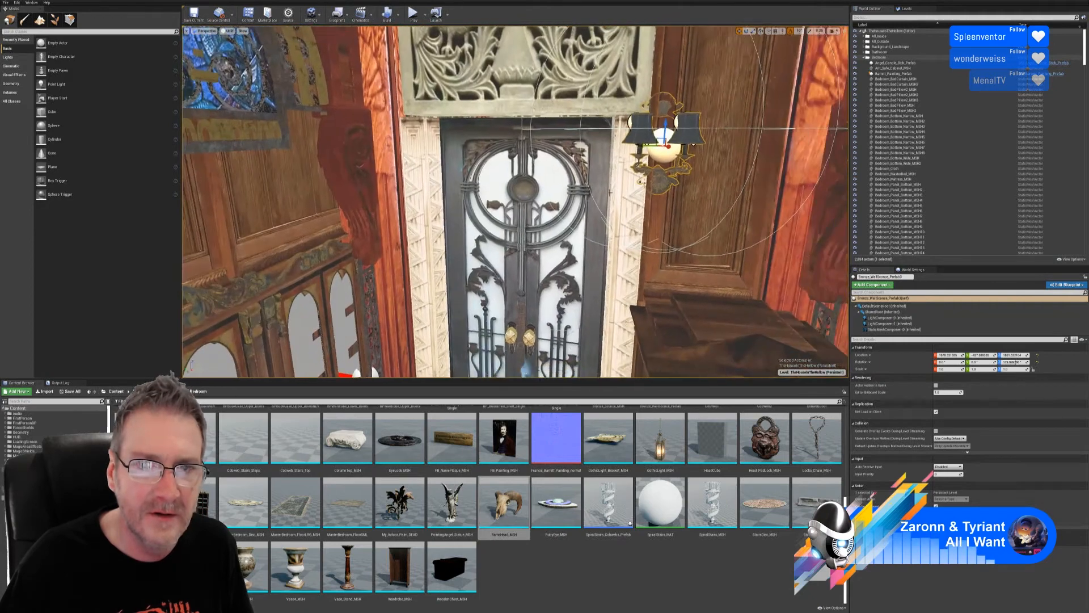
{"action": "left_click_drag", "start_coordinate": [651, 146], "coordinate": [256, 162]}
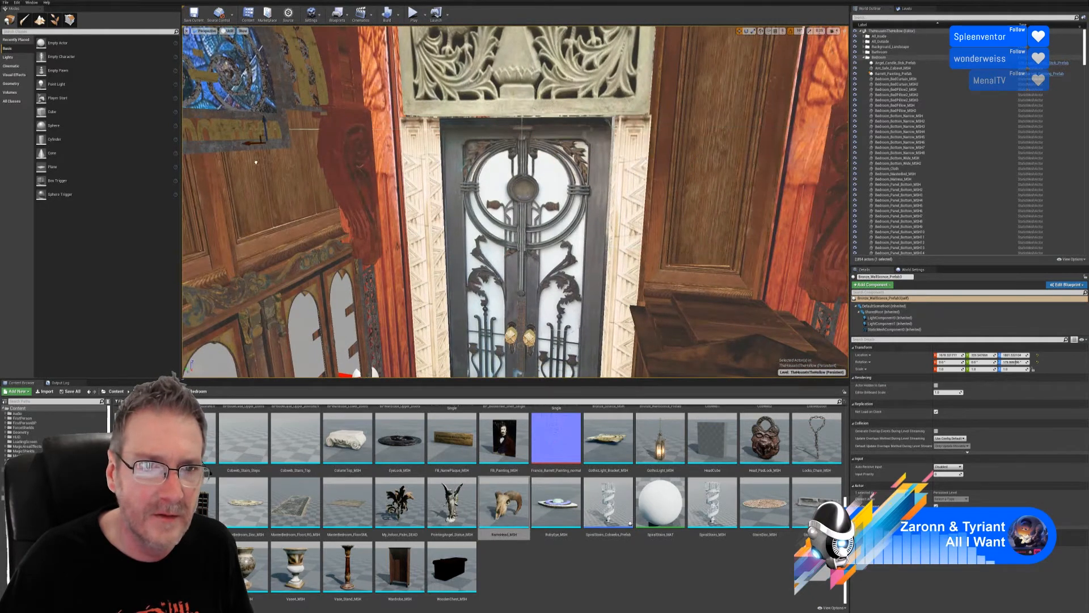
{"action": "right_click_drag", "start_coordinate": [515, 201], "coordinate": [340, 179]}
{"action": "left_click_drag", "start_coordinate": [509, 168], "coordinate": [431, 171]}
{"action": "right_click_drag", "start_coordinate": [432, 172], "coordinate": [190, 227]}
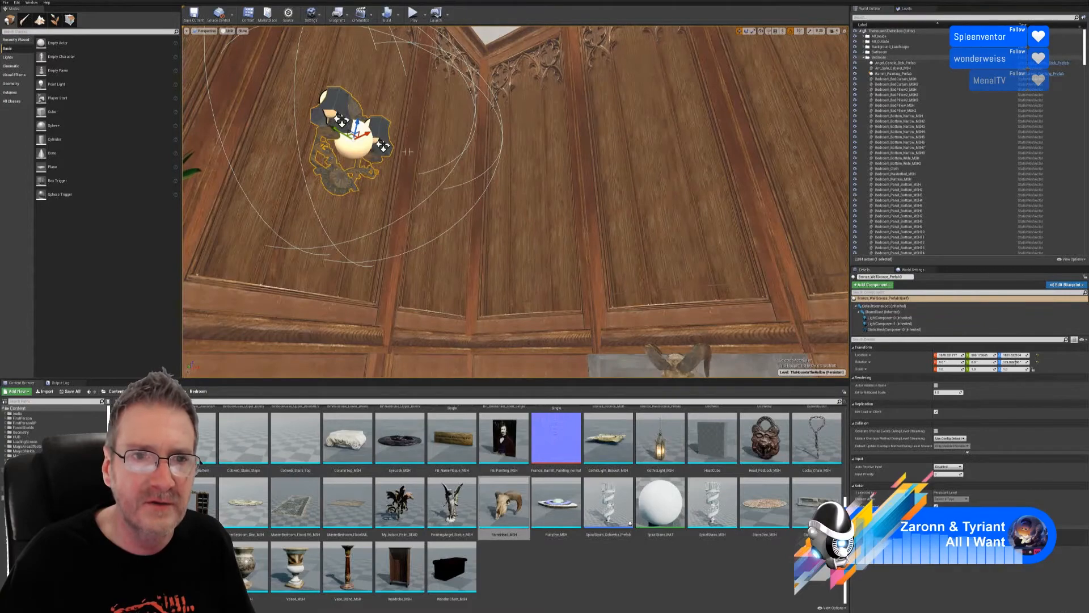
- Duplicate the relocated sconce, shift the copy toward the doorway wall and rotate it to face out from that wall
{"action": "right_click_drag", "start_coordinate": [609, 176], "coordinate": [622, 144]}
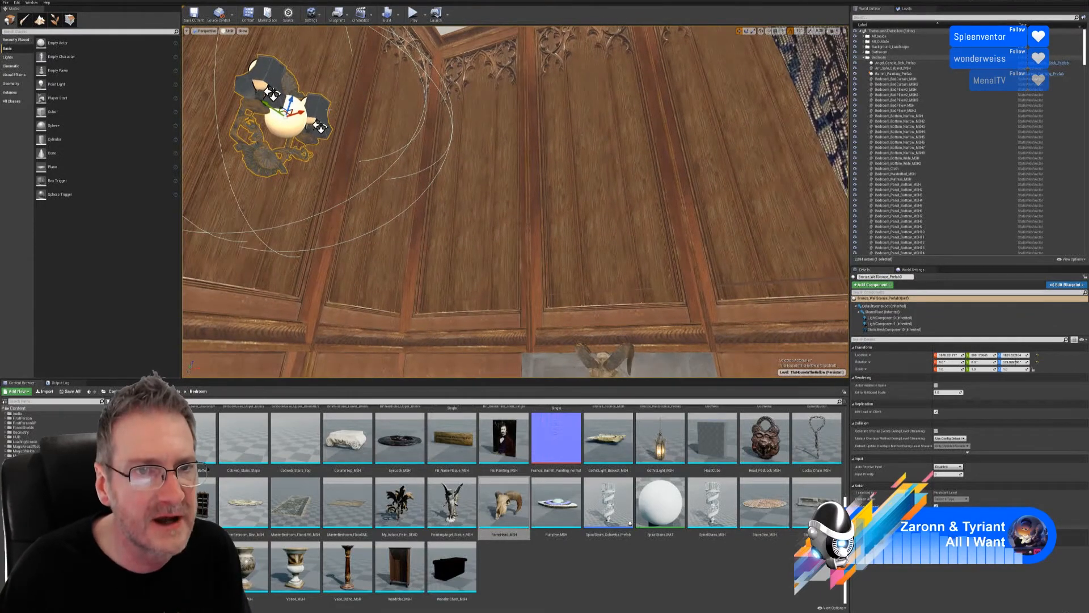
{"action": "right_click", "coordinate": [322, 110]}
{"action": "mouse_move", "coordinate": [362, 204]}
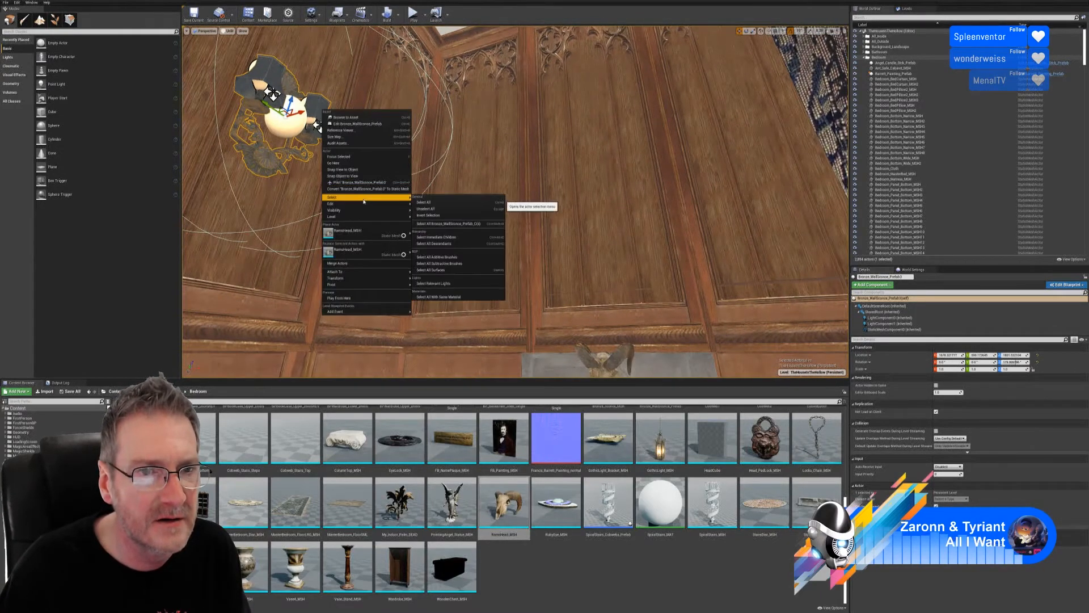
{"action": "left_click", "coordinate": [430, 229]}
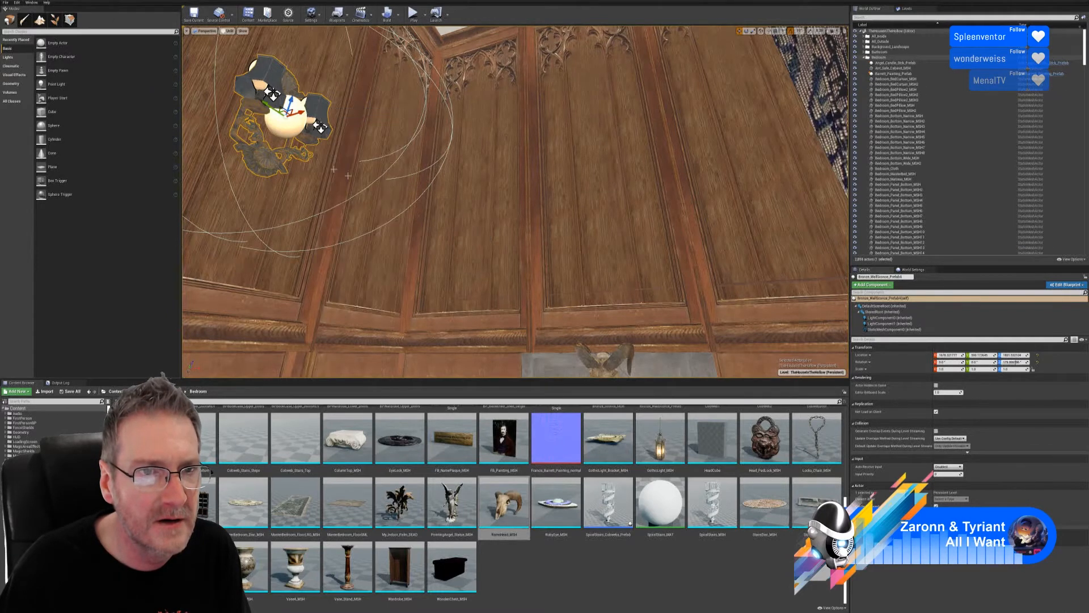
{"action": "left_click_drag", "start_coordinate": [287, 107], "coordinate": [431, 39]}
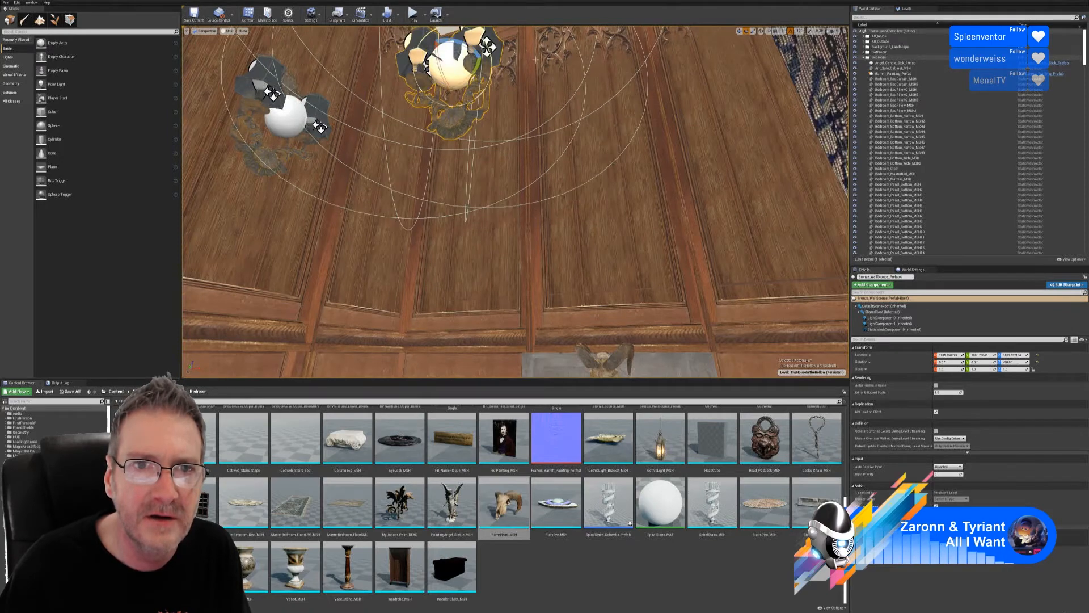
- Move the new sconce onto the wall panel above the stone doorway and adjust its position along the wall
{"action": "left_click", "coordinate": [740, 31]}
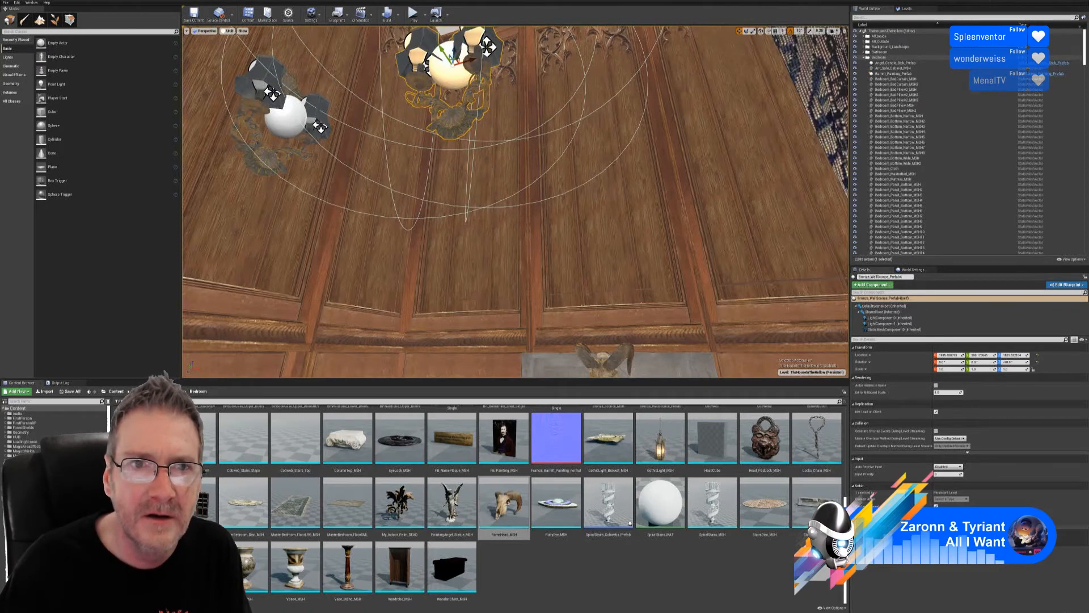
{"action": "right_click_drag", "start_coordinate": [485, 116], "coordinate": [466, 68]}
{"action": "left_click_drag", "start_coordinate": [465, 112], "coordinate": [610, 208]}
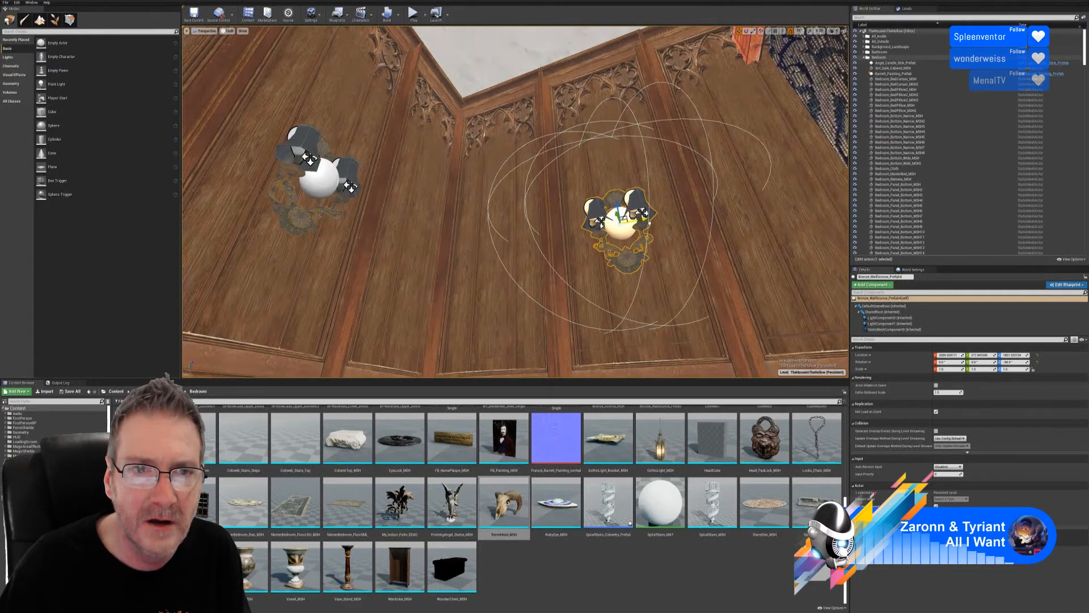
{"action": "right_click_drag", "start_coordinate": [451, 247], "coordinate": [619, 315]}
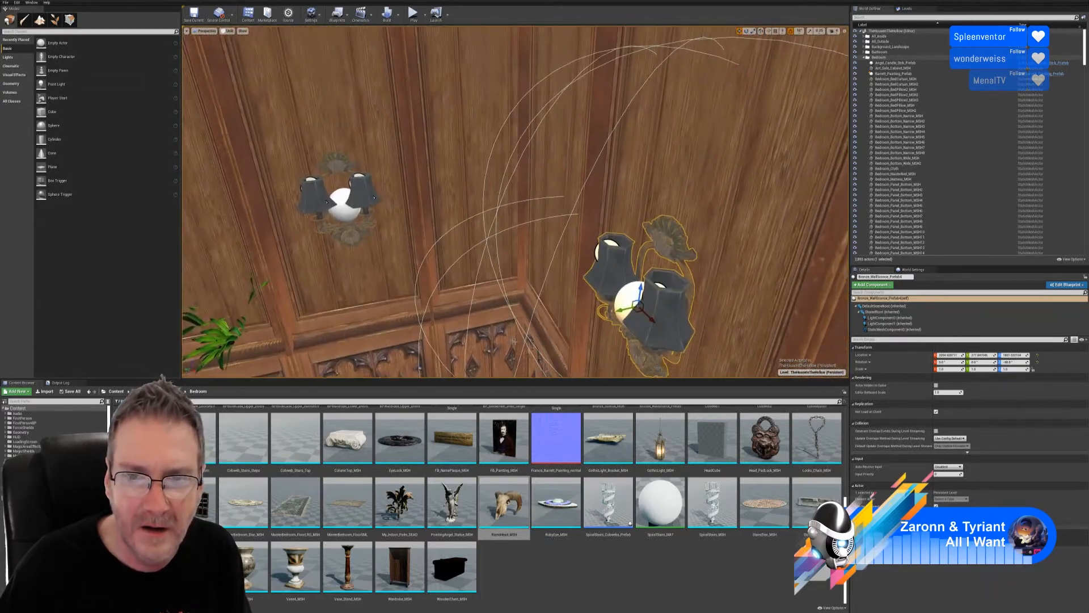
{"action": "left_click_drag", "start_coordinate": [619, 315], "coordinate": [626, 308]}
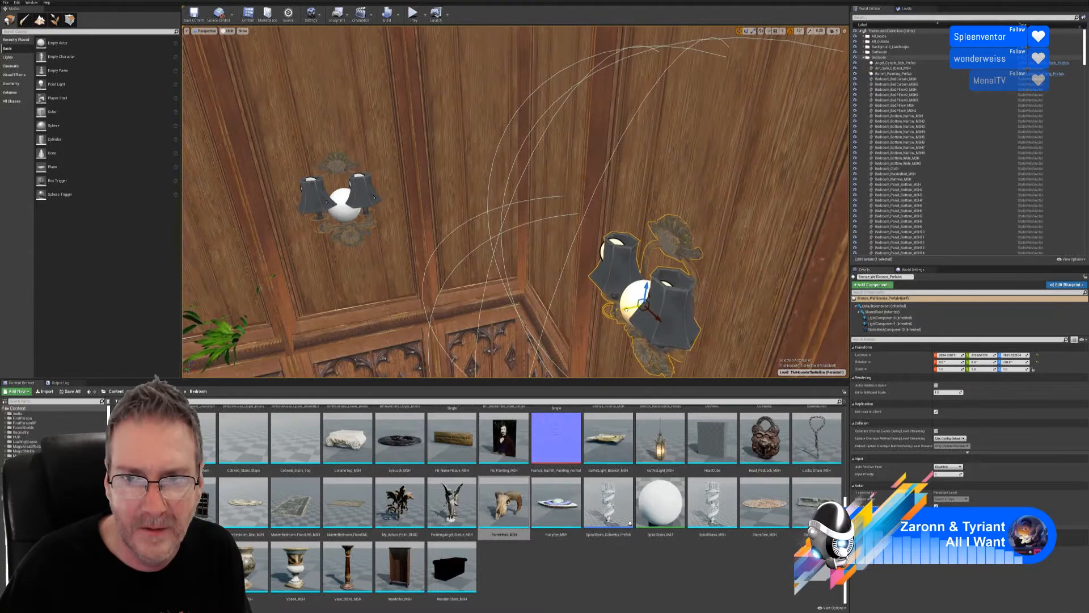
- Fine-tune the sconce's placement on the panel above the doorway, then deselect it and check it against the skull
{"action": "key", "text": "f"}
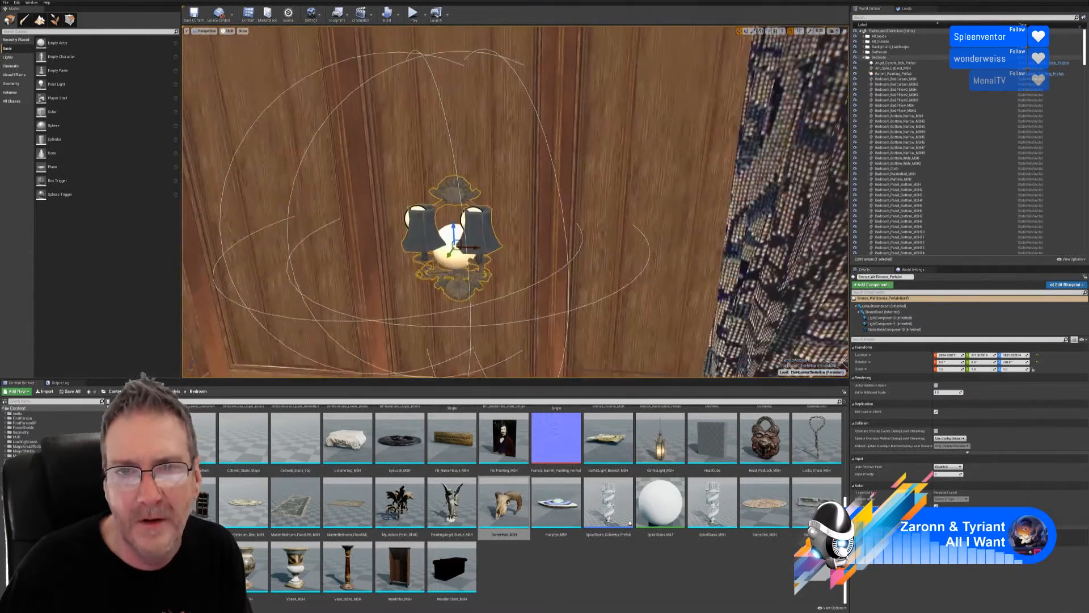
{"action": "right_click_drag", "start_coordinate": [515, 201], "coordinate": [469, 236]}
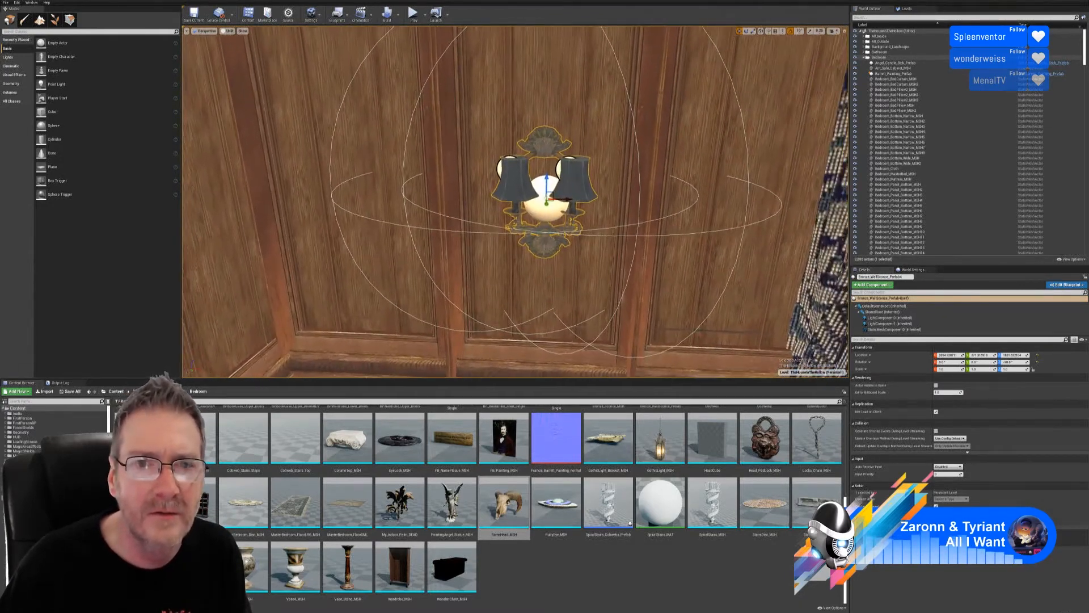
{"action": "left_click_drag", "start_coordinate": [571, 198], "coordinate": [574, 201]}
{"action": "mouse_move", "coordinate": [672, 269]}
{"action": "right_mouse_down"}
{"action": "mouse_move", "coordinate": [671, 363]}
{"action": "mouse_move", "coordinate": [672, 269]}
{"action": "right_mouse_up"}
{"action": "key", "text": "Escape"}
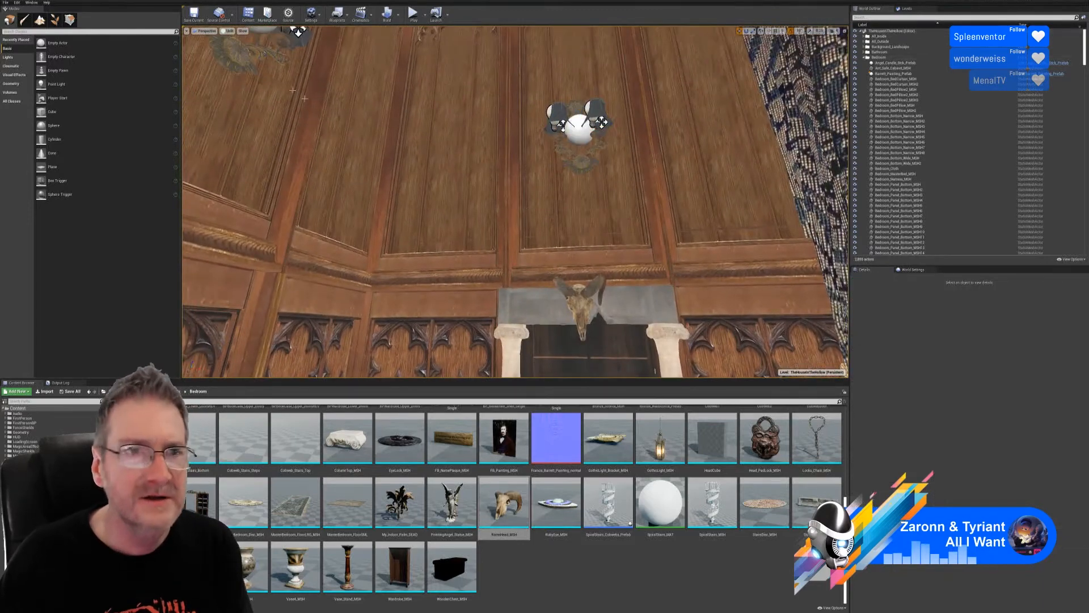
- Check the sconces above the doorway in Lit view mode and return the viewport to Unlit
{"action": "left_click", "coordinate": [229, 32]}
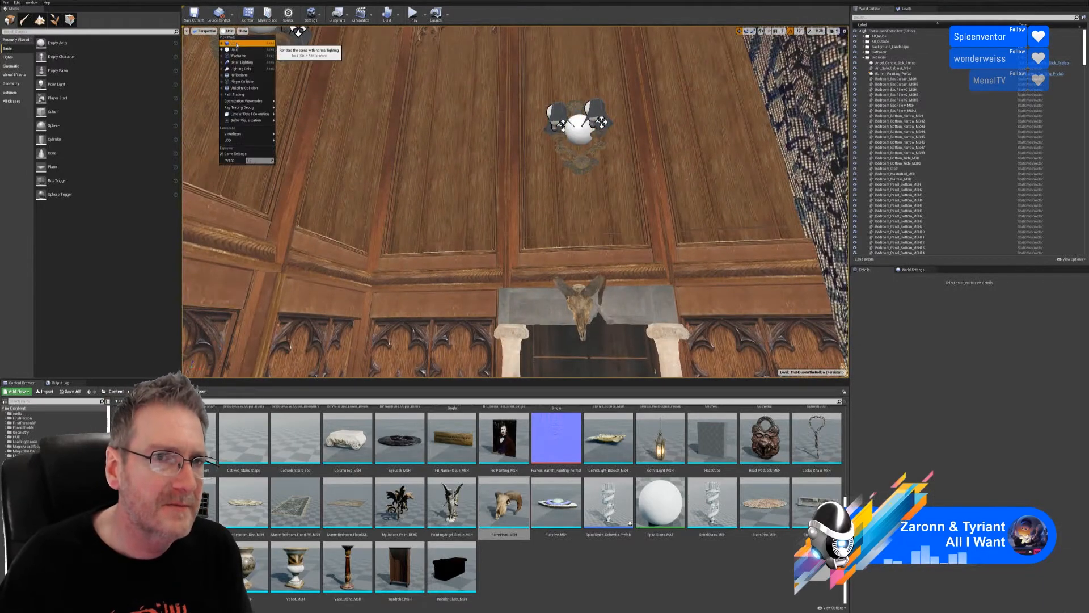
{"action": "left_click", "coordinate": [250, 44]}
{"action": "right_click_drag", "start_coordinate": [515, 201], "coordinate": [568, 236]}
{"action": "key", "text": "w"}
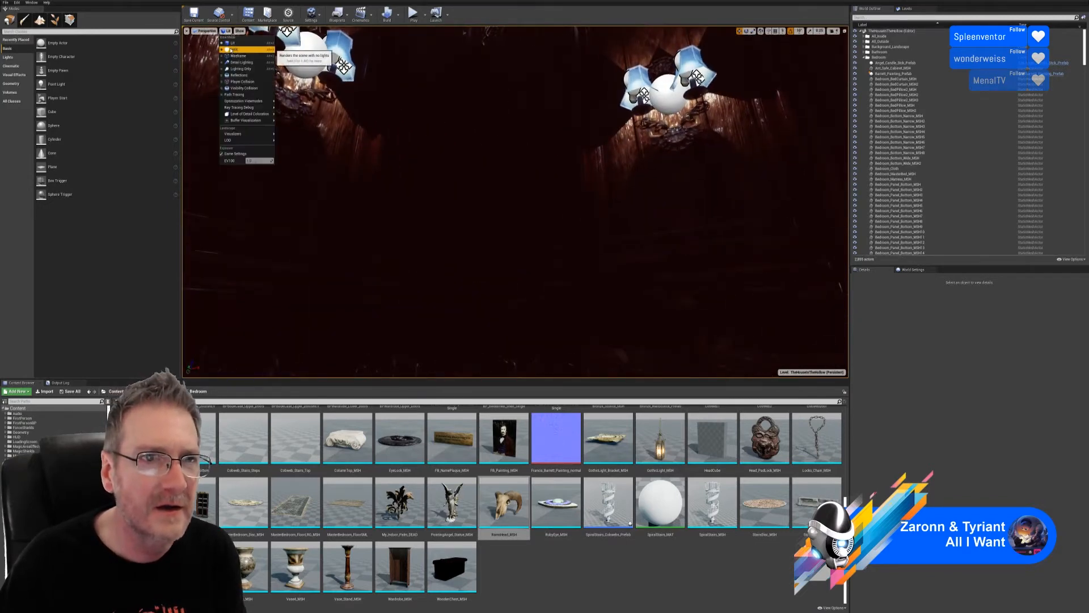
{"action": "left_click", "coordinate": [231, 50]}
- Inspect the existing potted palm beside the curtained window, selecting its pot and foliage, and clear the selection facing the curtained panelled corner
{"action": "right_click_drag", "start_coordinate": [454, 170], "coordinate": [459, 216]}
{"action": "mouse_move", "coordinate": [552, 235]}
{"action": "right_mouse_down"}
{"action": "mouse_move", "coordinate": [454, 236]}
{"action": "mouse_move", "coordinate": [539, 239]}
{"action": "mouse_move", "coordinate": [465, 233]}
{"action": "mouse_move", "coordinate": [482, 236]}
{"action": "mouse_move", "coordinate": [494, 278]}
{"action": "mouse_move", "coordinate": [545, 301]}
{"action": "mouse_move", "coordinate": [516, 295]}
{"action": "right_mouse_up"}
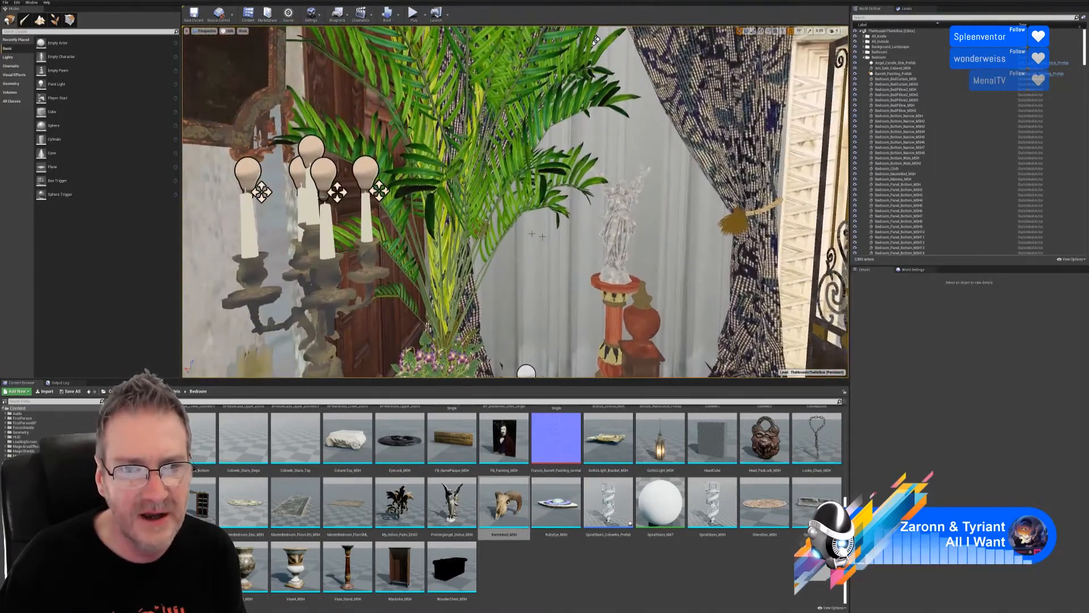
{"action": "right_click_drag", "start_coordinate": [510, 222], "coordinate": [735, 281]}
{"action": "left_click", "coordinate": [478, 284]}
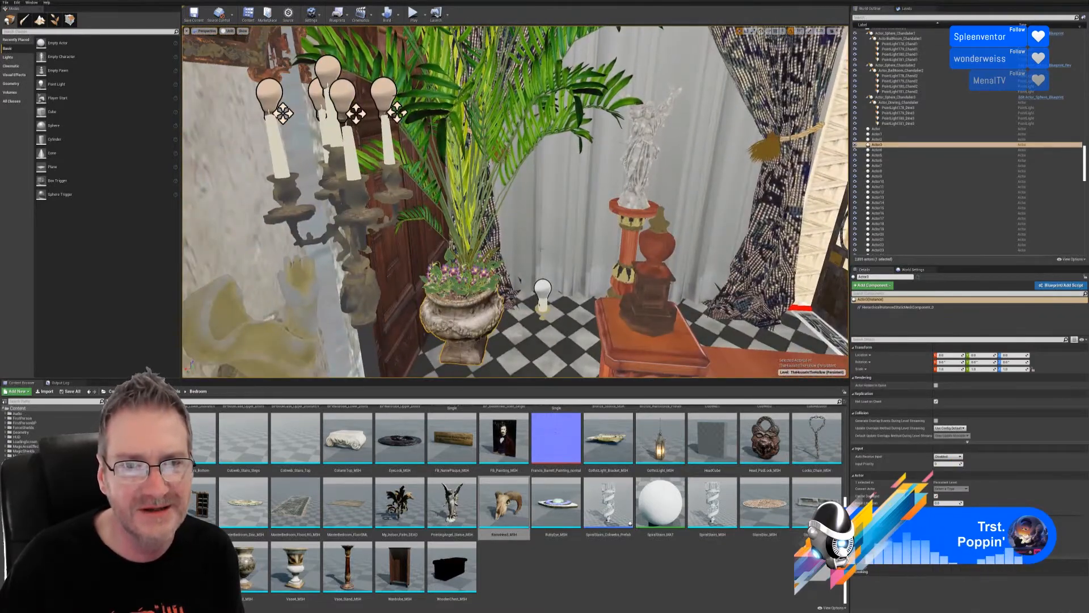
{"action": "left_click", "coordinate": [657, 53]}
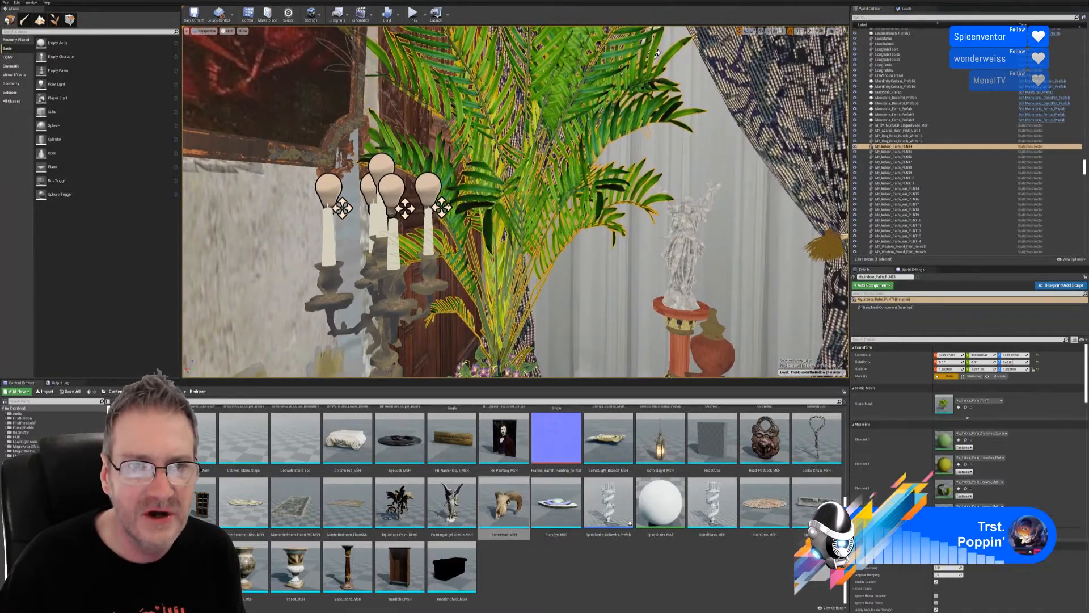
{"action": "right_click_drag", "start_coordinate": [595, 299], "coordinate": [658, 250]}
{"action": "right_click_drag", "start_coordinate": [372, 152], "coordinate": [241, 142]}
{"action": "key", "text": "Escape"}
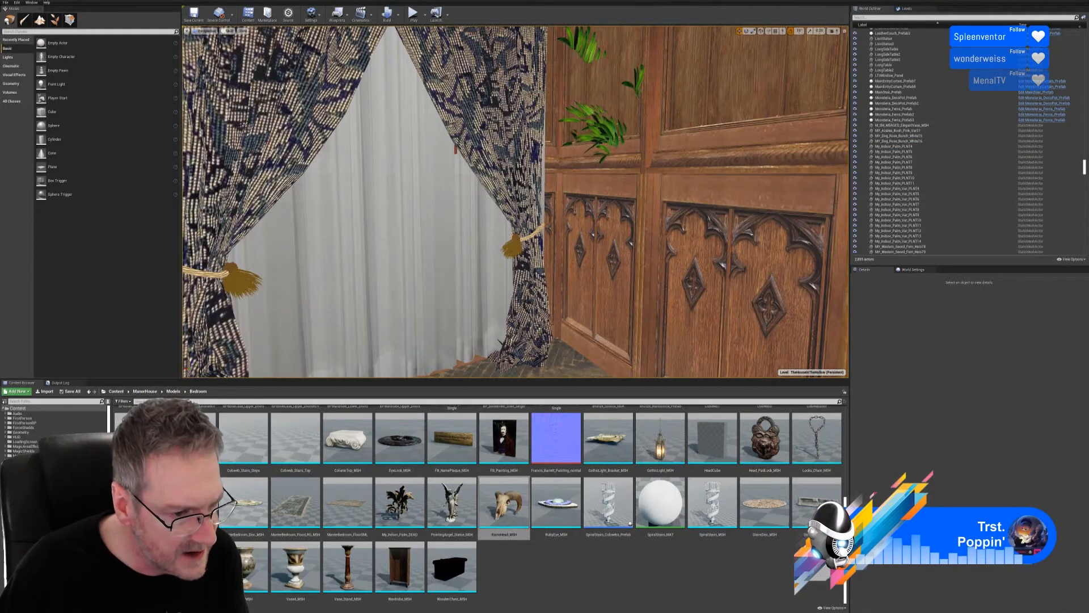
- Look through the Terrain and Foliage model folders for a suitable plant pot
{"action": "left_click", "coordinate": [28, 539]}
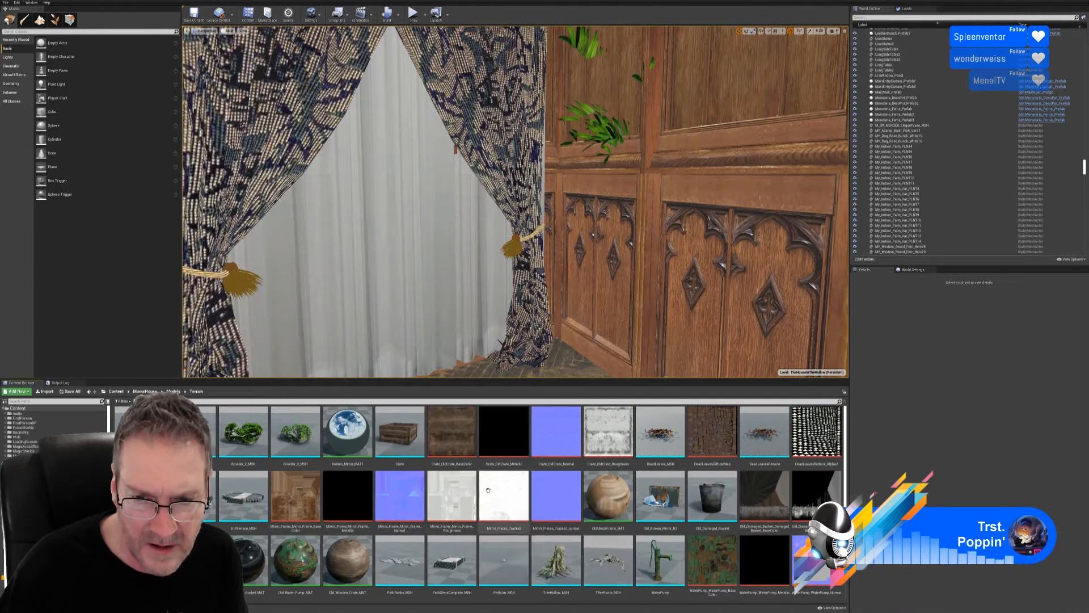
{"action": "scroll", "coordinate": [488, 489], "scroll_direction": "down", "scroll_amount": 2}
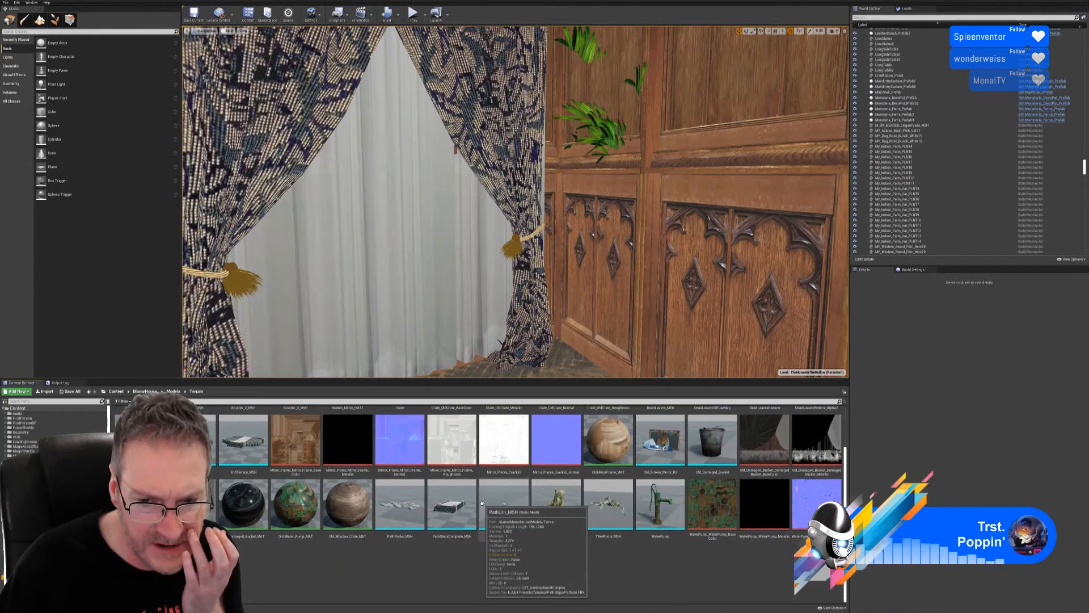
{"action": "scroll", "coordinate": [482, 503], "scroll_direction": "up", "scroll_amount": 2}
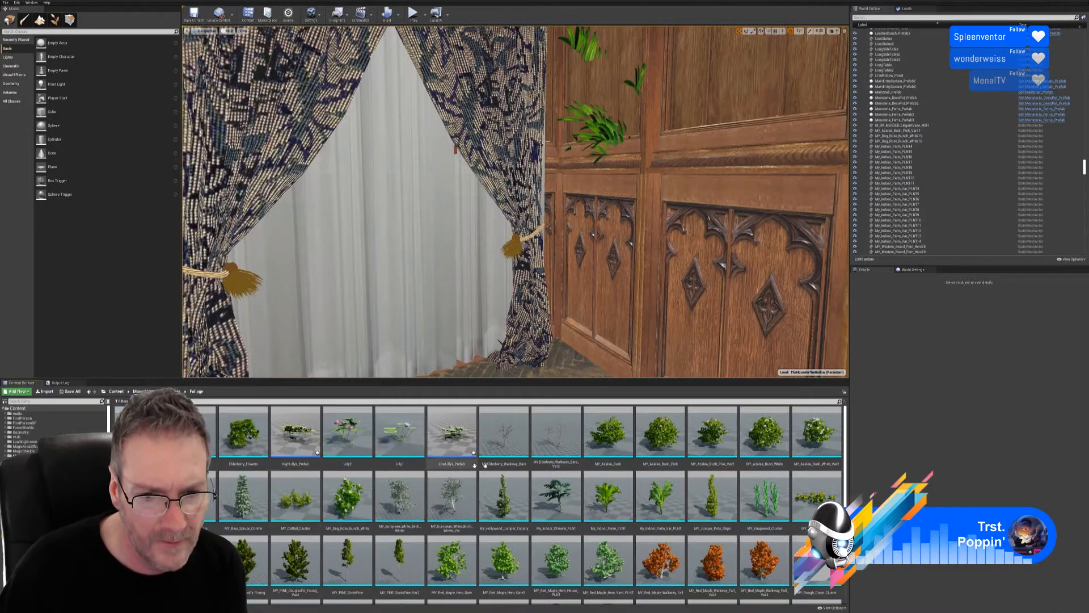
{"action": "scroll", "coordinate": [708, 472], "scroll_direction": "down", "scroll_amount": 1}
{"action": "scroll", "coordinate": [707, 472], "scroll_direction": "down", "scroll_amount": 1}
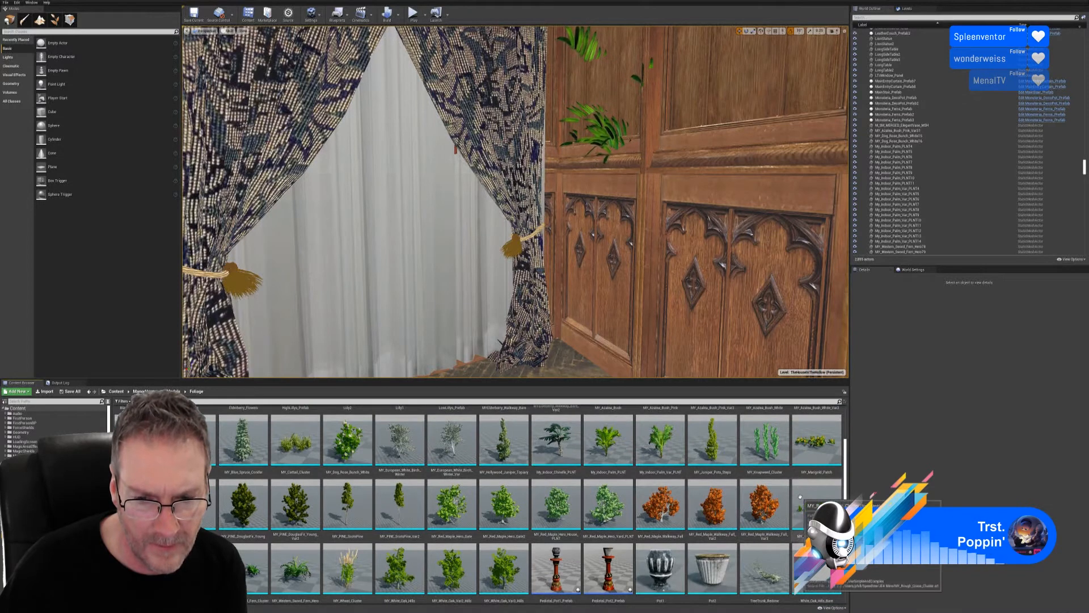
{"action": "scroll", "coordinate": [790, 496], "scroll_direction": "down", "scroll_amount": 1}
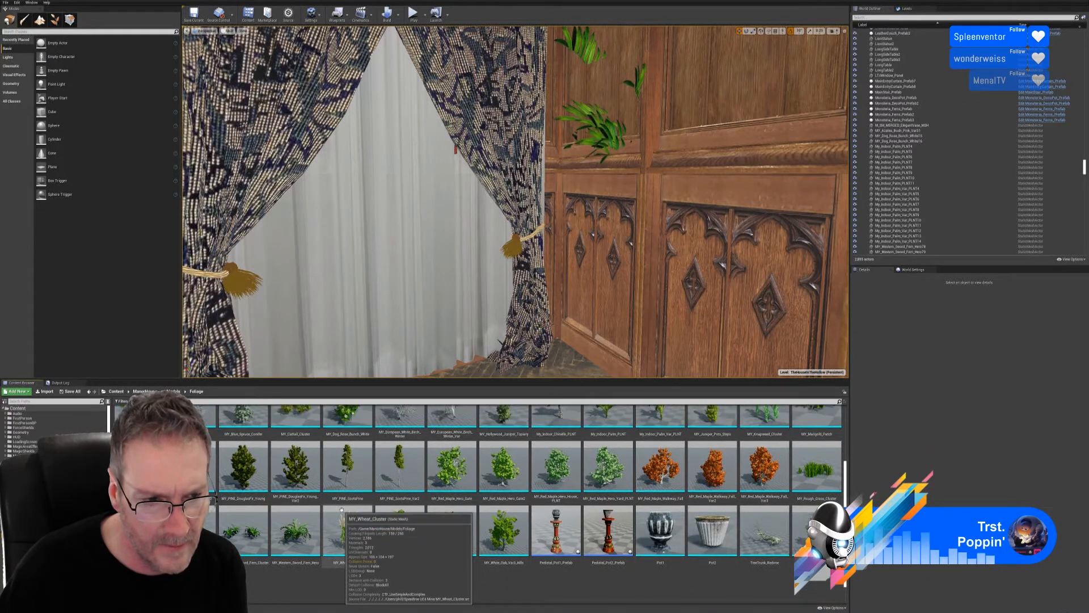
{"action": "scroll", "coordinate": [355, 516], "scroll_direction": "up", "scroll_amount": 1}
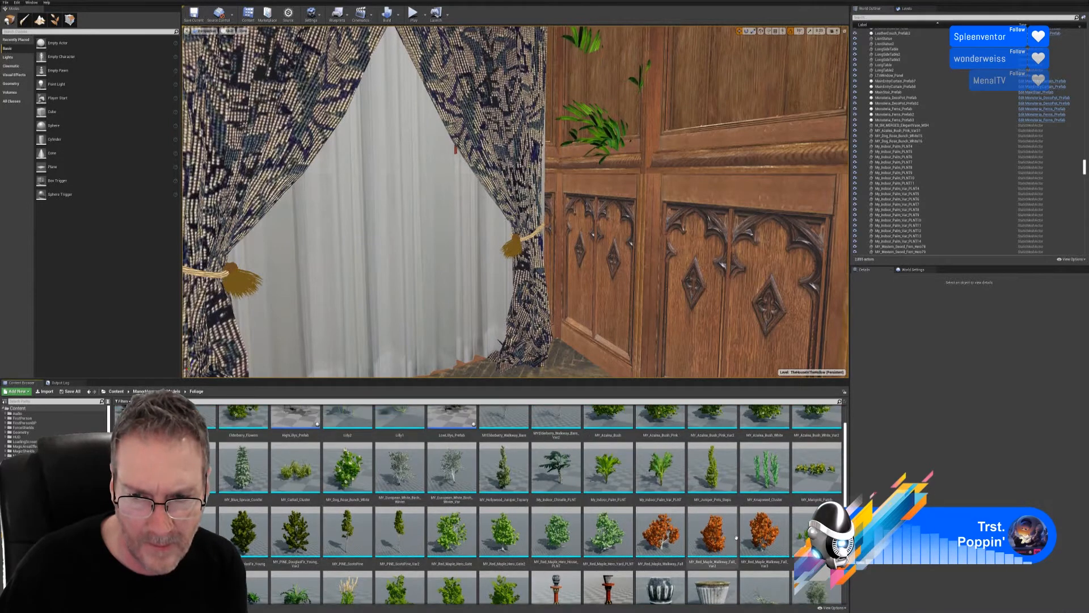
{"action": "scroll", "coordinate": [755, 530], "scroll_direction": "up", "scroll_amount": 1}
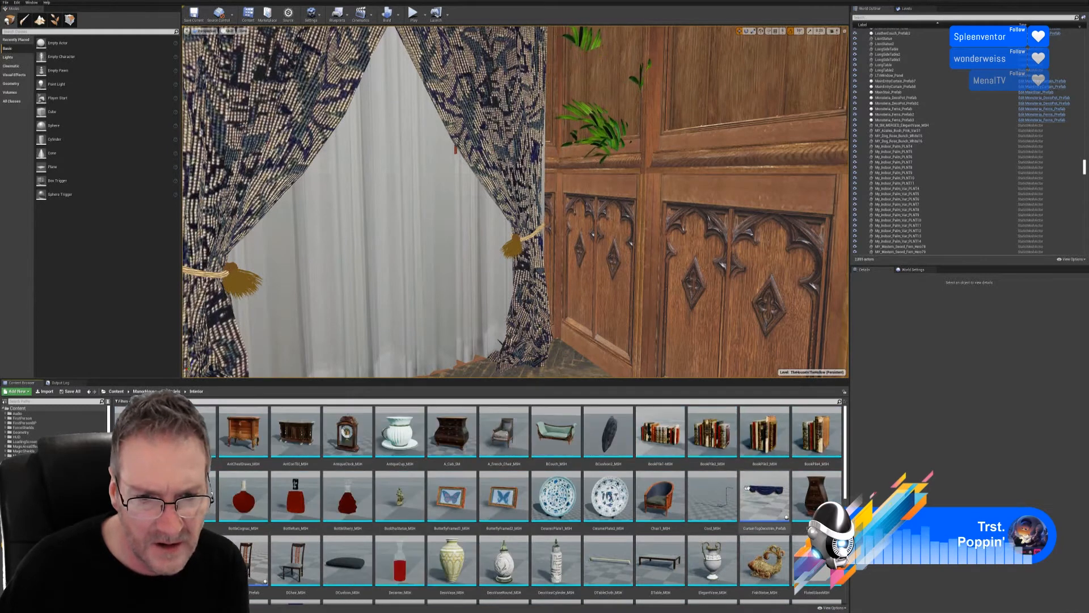
- Search the Interior models folder for a vase or pot for the bedroom corner
{"action": "scroll", "coordinate": [751, 497], "scroll_direction": "down", "scroll_amount": 1}
{"action": "scroll", "coordinate": [750, 497], "scroll_direction": "up", "scroll_amount": 1}
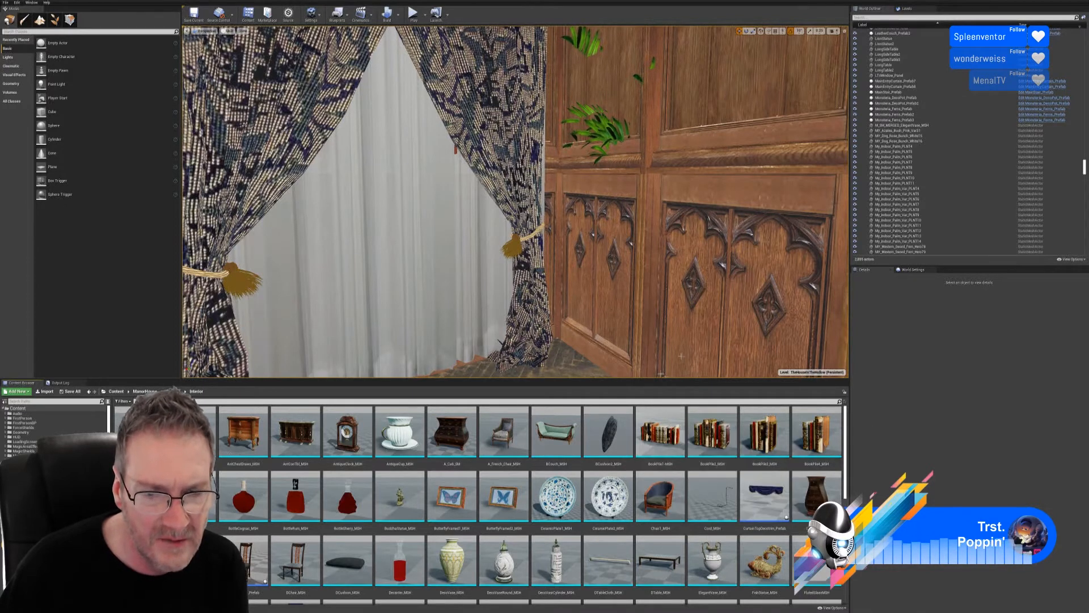
{"action": "scroll", "coordinate": [539, 490], "scroll_direction": "down", "scroll_amount": 5}
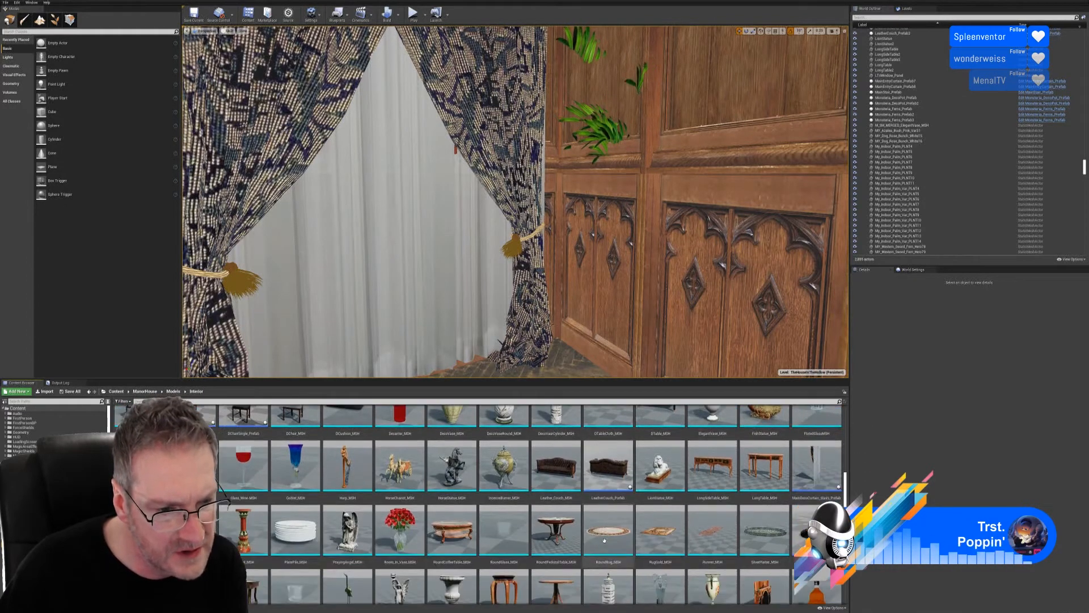
{"action": "scroll", "coordinate": [603, 540], "scroll_direction": "down", "scroll_amount": 1}
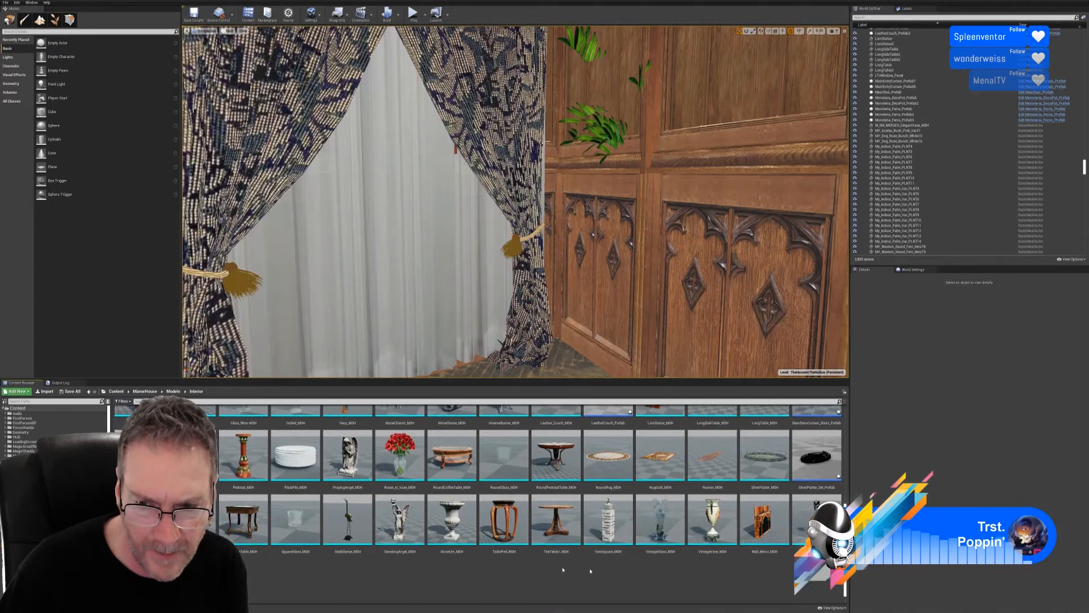
{"action": "scroll", "coordinate": [590, 571], "scroll_direction": "up", "scroll_amount": 4}
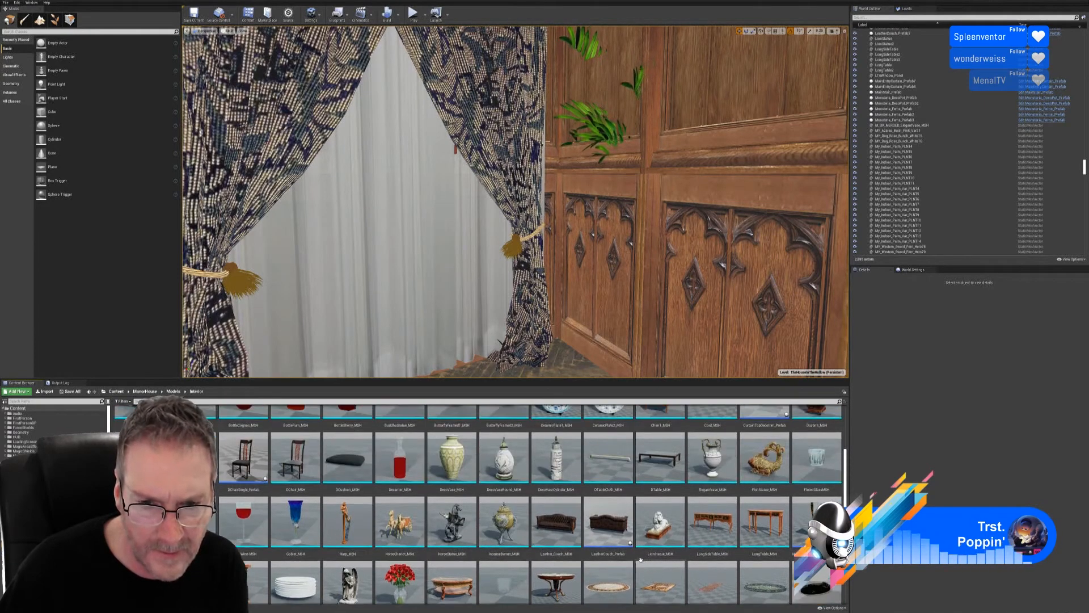
{"action": "scroll", "coordinate": [641, 560], "scroll_direction": "up", "scroll_amount": 3}
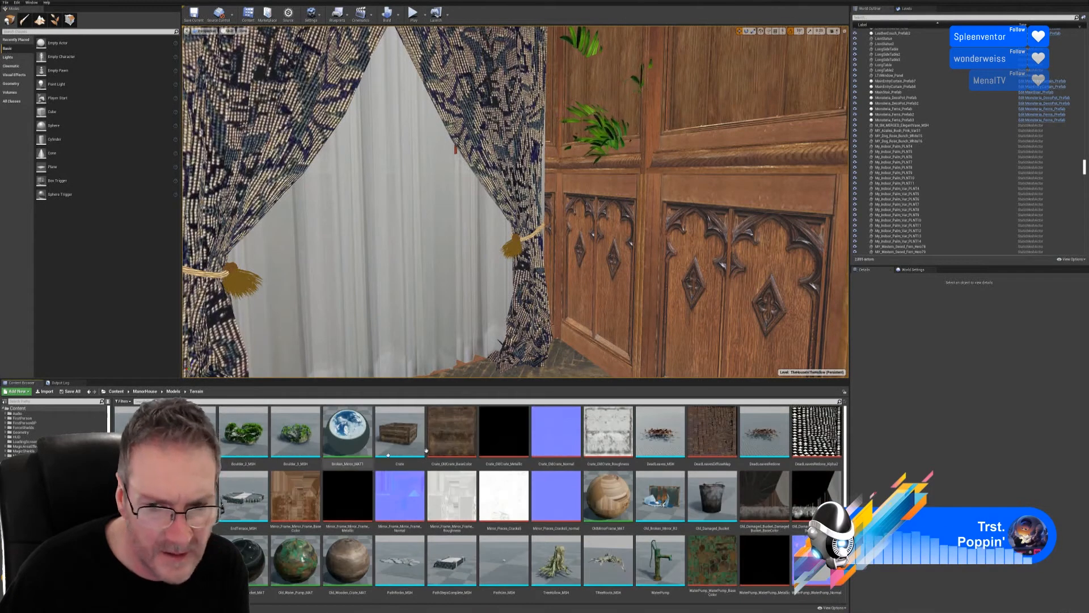
- Recheck the Terrain and Foliage folders and search through the Building models for a suitable pot
{"action": "scroll", "coordinate": [717, 546], "scroll_direction": "down", "scroll_amount": 2}
{"action": "scroll", "coordinate": [717, 546], "scroll_direction": "up", "scroll_amount": 2}
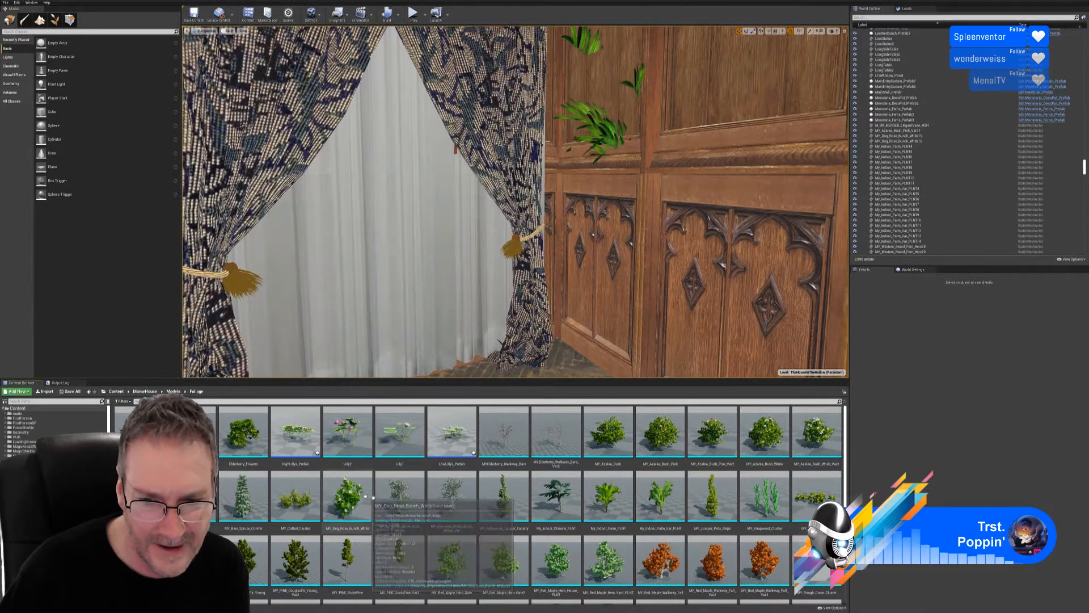
{"action": "scroll", "coordinate": [390, 515], "scroll_direction": "down", "scroll_amount": 3}
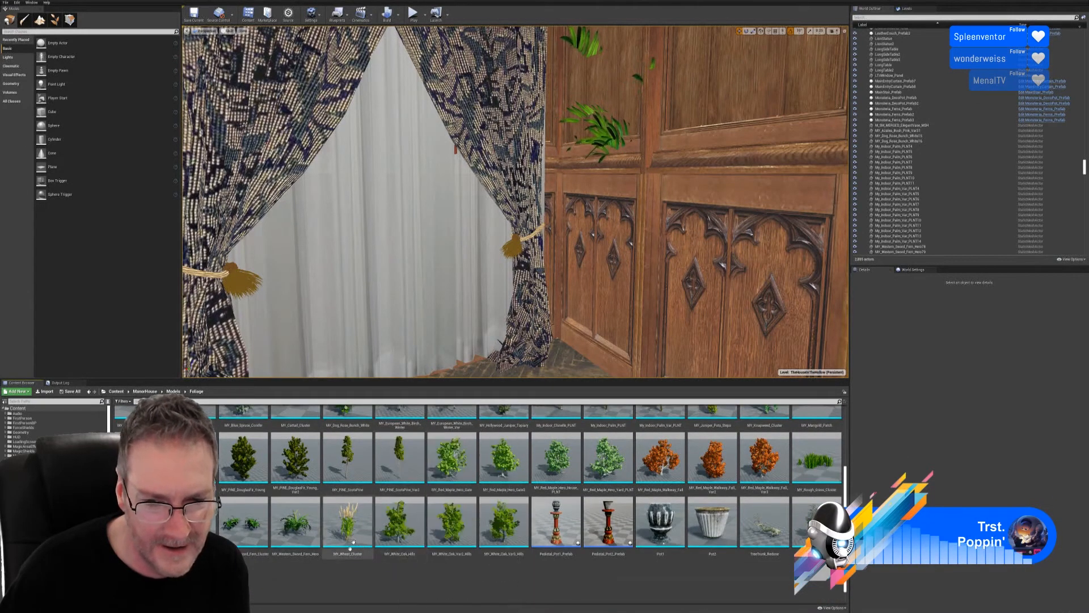
{"action": "scroll", "coordinate": [446, 526], "scroll_direction": "up", "scroll_amount": 3}
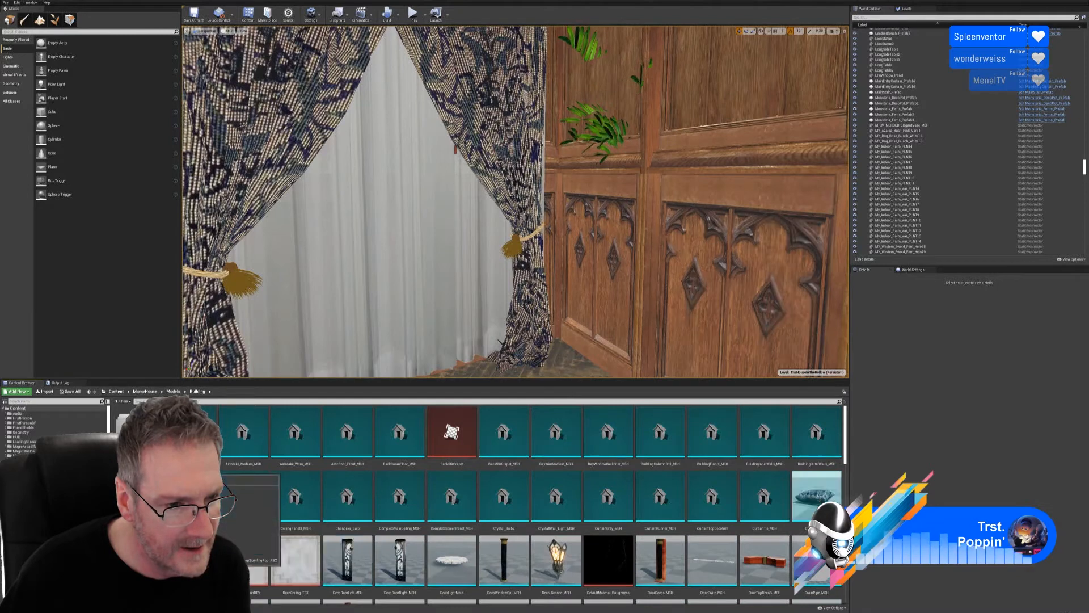
{"action": "scroll", "coordinate": [675, 453], "scroll_direction": "down", "scroll_amount": 5}
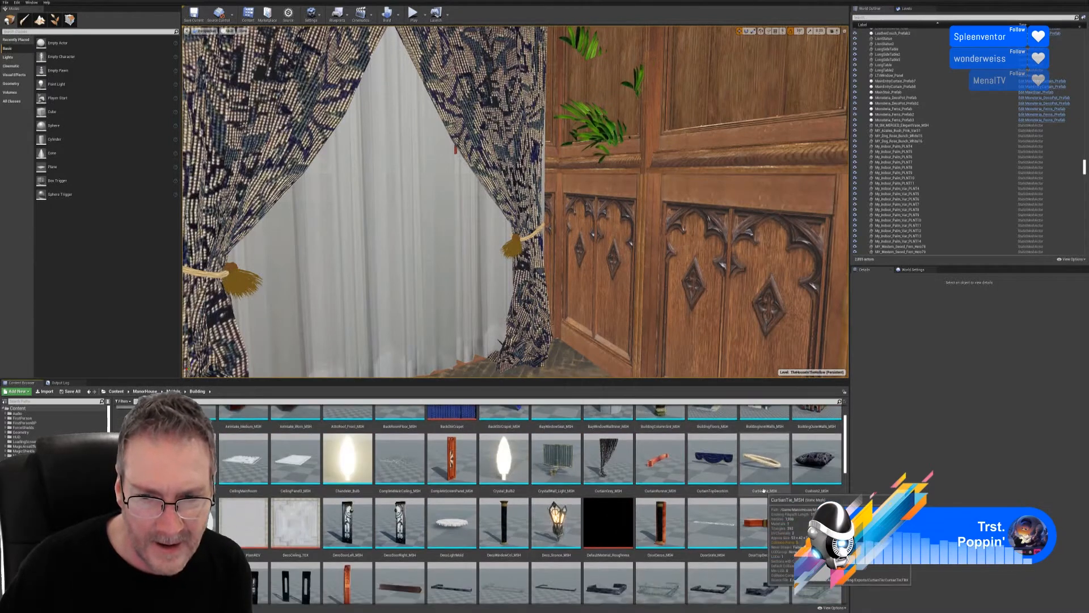
{"action": "scroll", "coordinate": [751, 507], "scroll_direction": "down", "scroll_amount": 2}
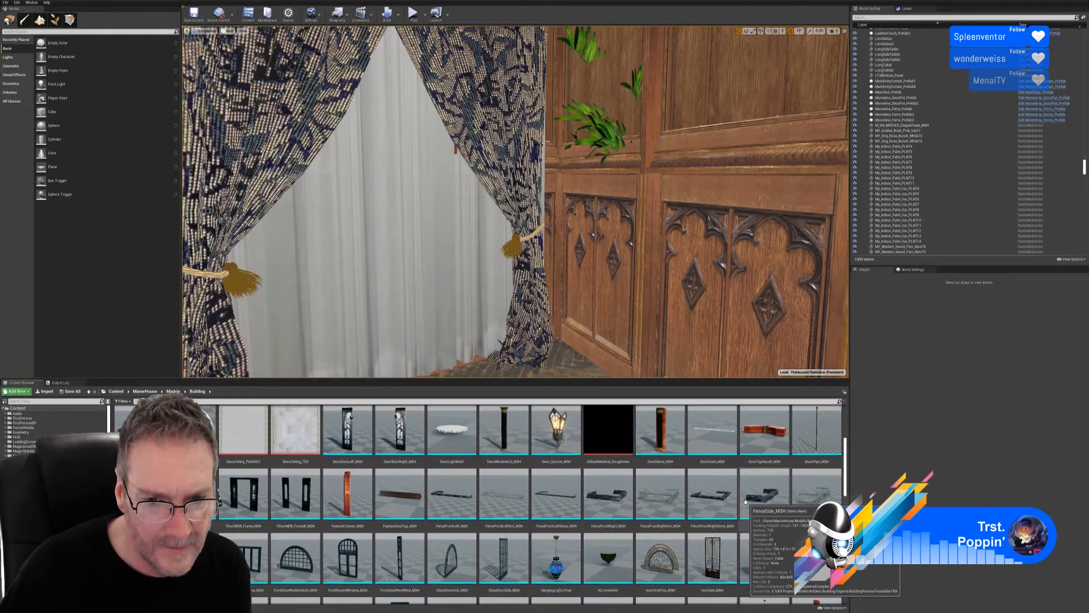
{"action": "scroll", "coordinate": [756, 515], "scroll_direction": "down", "scroll_amount": 5}
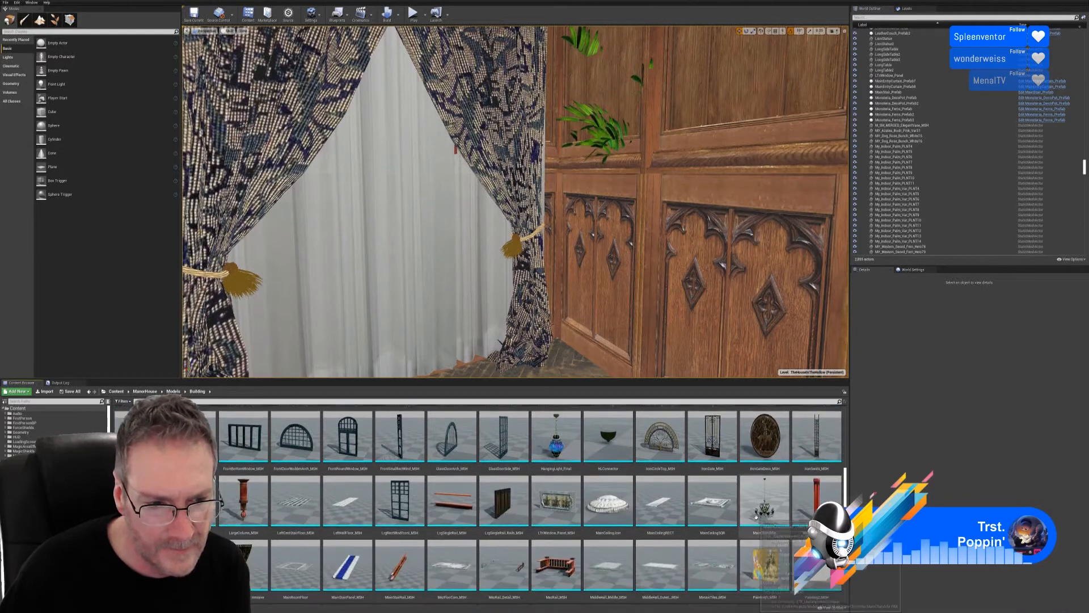
{"action": "scroll", "coordinate": [755, 529], "scroll_direction": "down", "scroll_amount": 6}
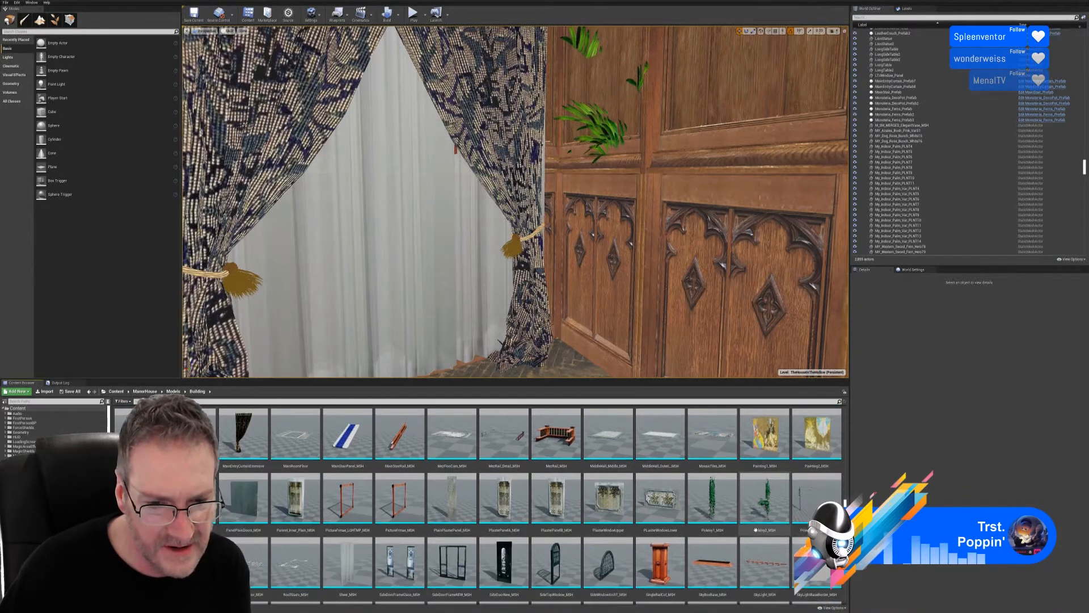
{"action": "scroll", "coordinate": [753, 536], "scroll_direction": "down", "scroll_amount": 1}
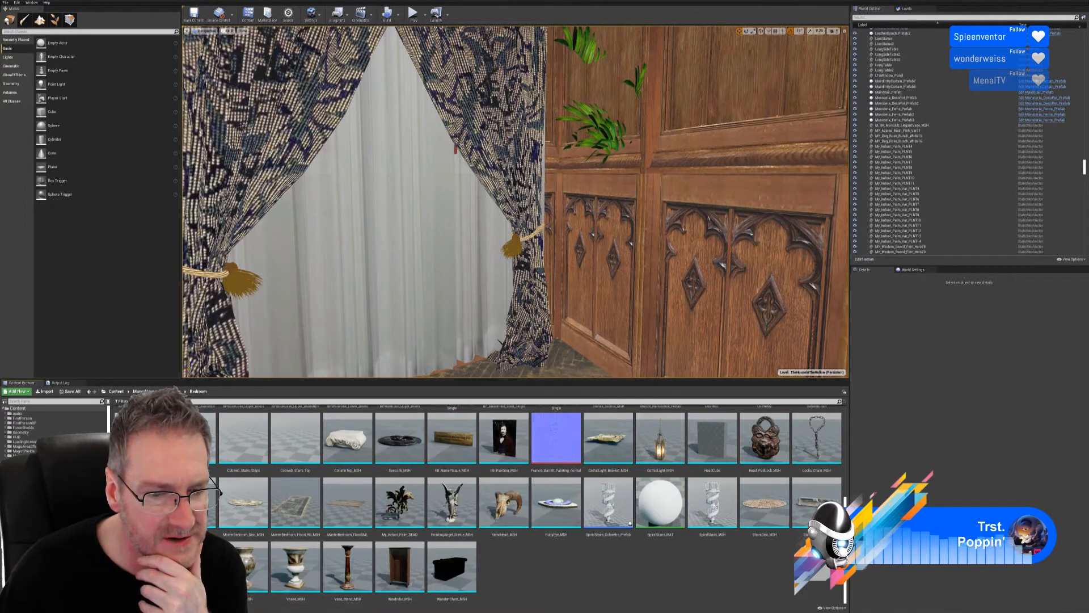
- Place the Vase4_MSH vase from the Bedroom models folder on the floor in the corner beside the curtain
{"action": "left_click_drag", "start_coordinate": [295, 568], "coordinate": [559, 368]}
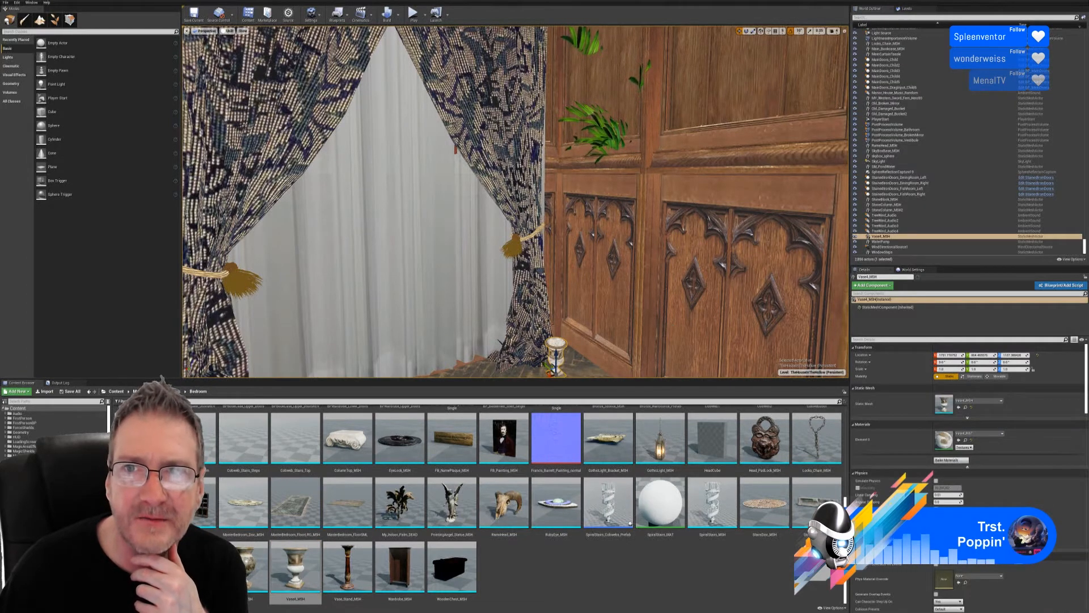
{"action": "right_click_drag", "start_coordinate": [578, 291], "coordinate": [579, 340]}
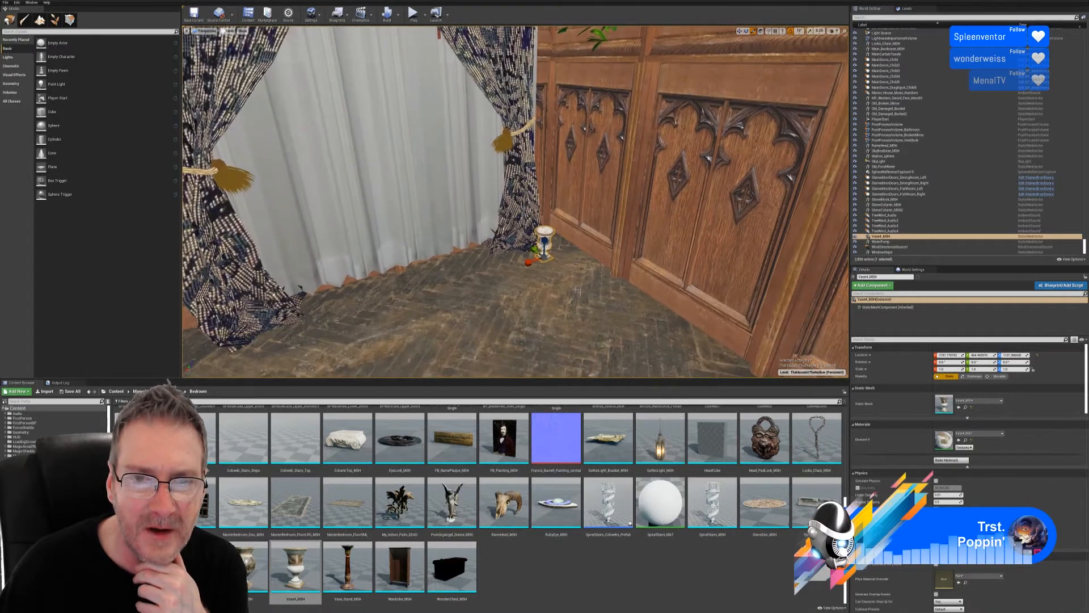
{"action": "right_click_drag", "start_coordinate": [578, 290], "coordinate": [619, 330]}
{"action": "key", "text": "d"}
{"action": "key", "text": "f"}
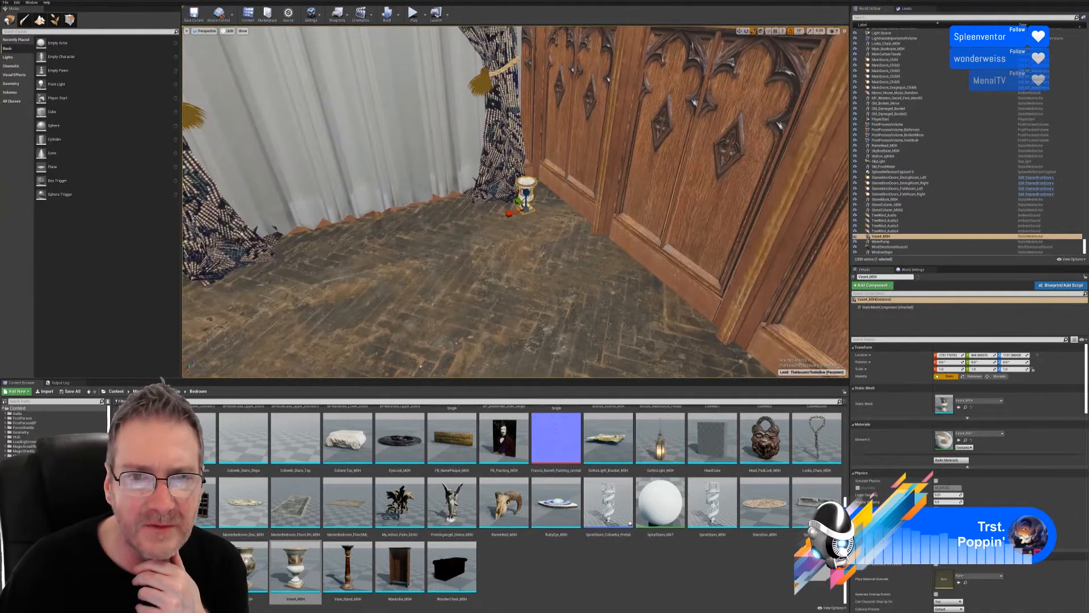
- Scale the vase up uniformly to a large floor urn, reducing it slightly to sit just above the curtain tie's height
{"action": "left_click_drag", "start_coordinate": [526, 209], "coordinate": [581, 132]}
{"action": "right_click_drag", "start_coordinate": [580, 131], "coordinate": [623, 232]}
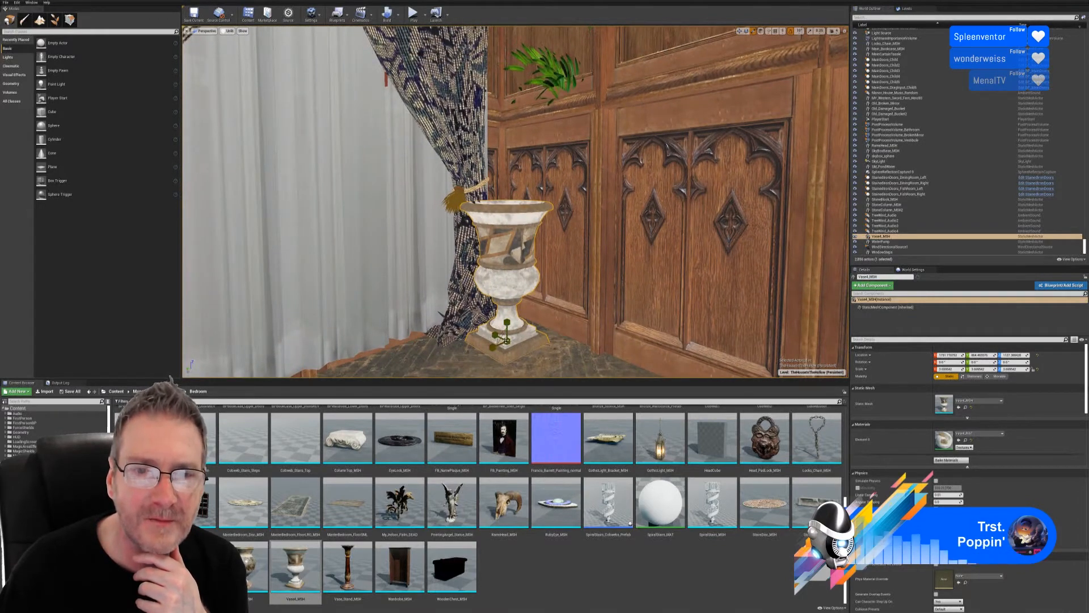
{"action": "left_click_drag", "start_coordinate": [507, 340], "coordinate": [492, 357]}
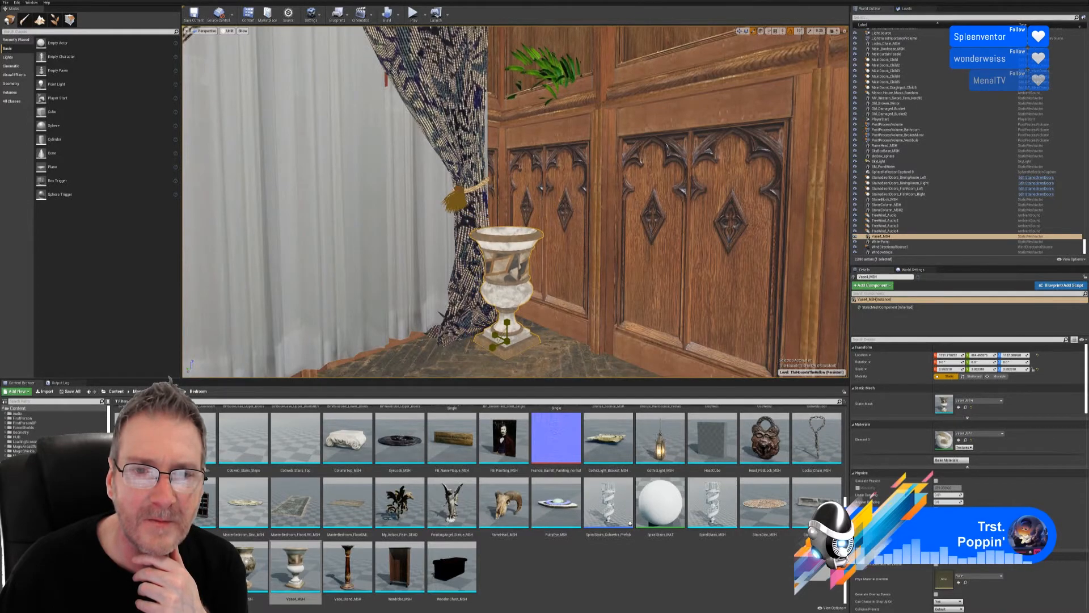
{"action": "mouse_move", "coordinate": [491, 356]}
{"action": "right_mouse_down"}
{"action": "mouse_move", "coordinate": [466, 353]}
{"action": "mouse_move", "coordinate": [573, 352]}
{"action": "mouse_move", "coordinate": [477, 354]}
{"action": "mouse_move", "coordinate": [493, 354]}
{"action": "right_mouse_up"}
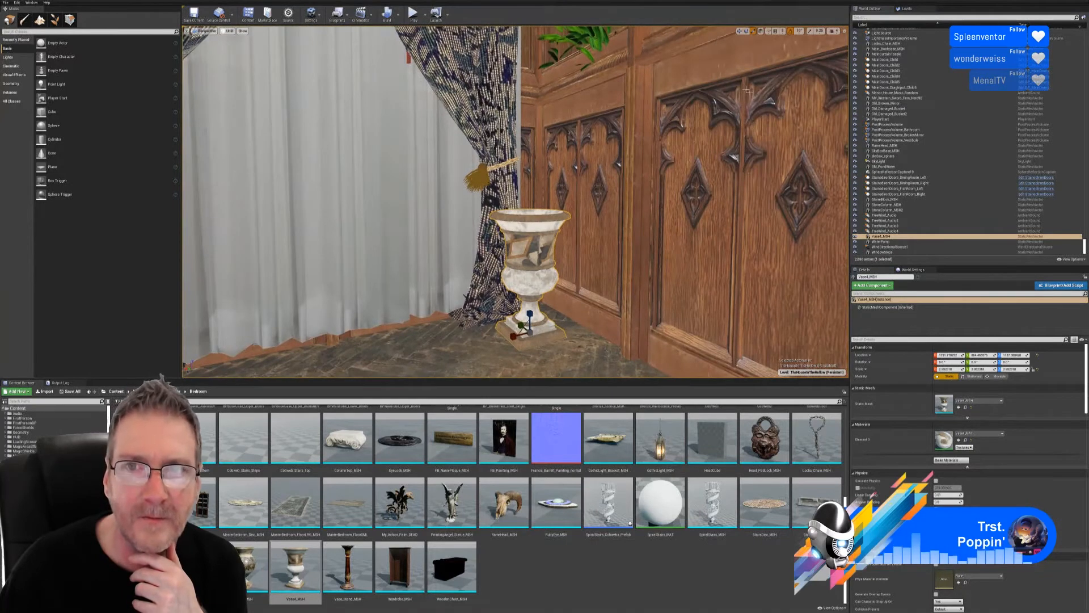
- Rotate the urn about its vertical axis so its square base sits diagonally to the corner, facing the room
{"action": "left_click", "coordinate": [746, 31]}
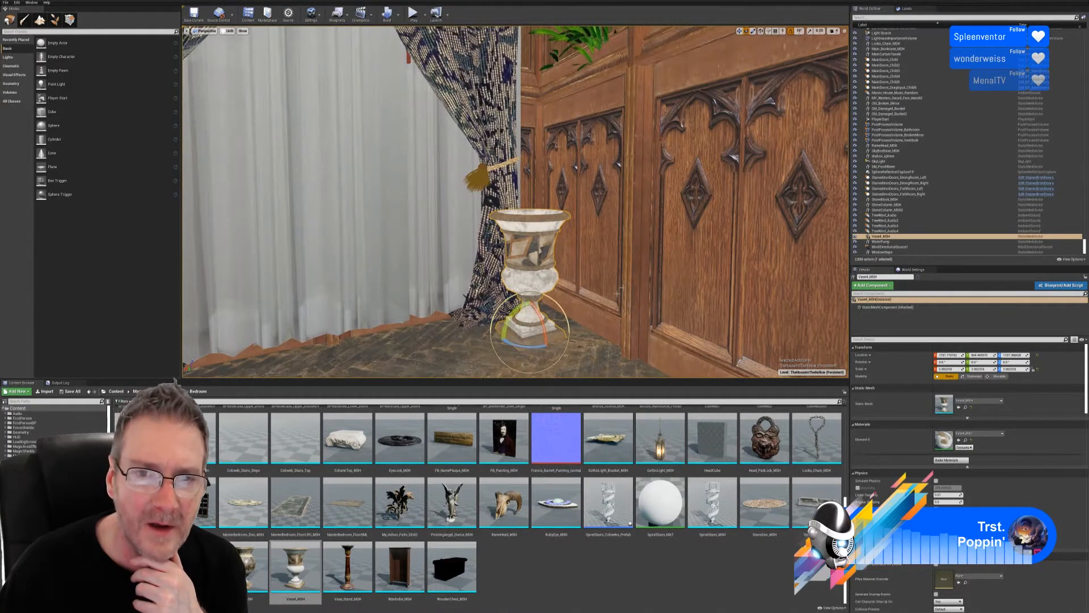
{"action": "left_click_drag", "start_coordinate": [530, 348], "coordinate": [500, 349]}
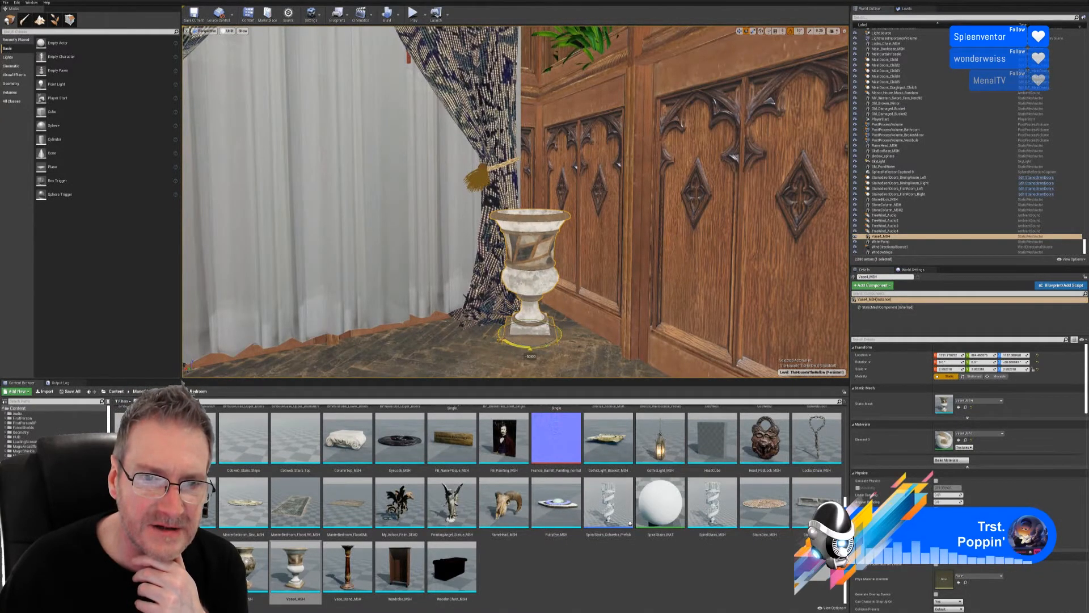
{"action": "mouse_move", "coordinate": [500, 349]}
{"action": "right_mouse_down"}
{"action": "mouse_move", "coordinate": [465, 374]}
{"action": "mouse_move", "coordinate": [457, 344]}
{"action": "mouse_move", "coordinate": [483, 358]}
{"action": "mouse_move", "coordinate": [505, 341]}
{"action": "right_mouse_up"}
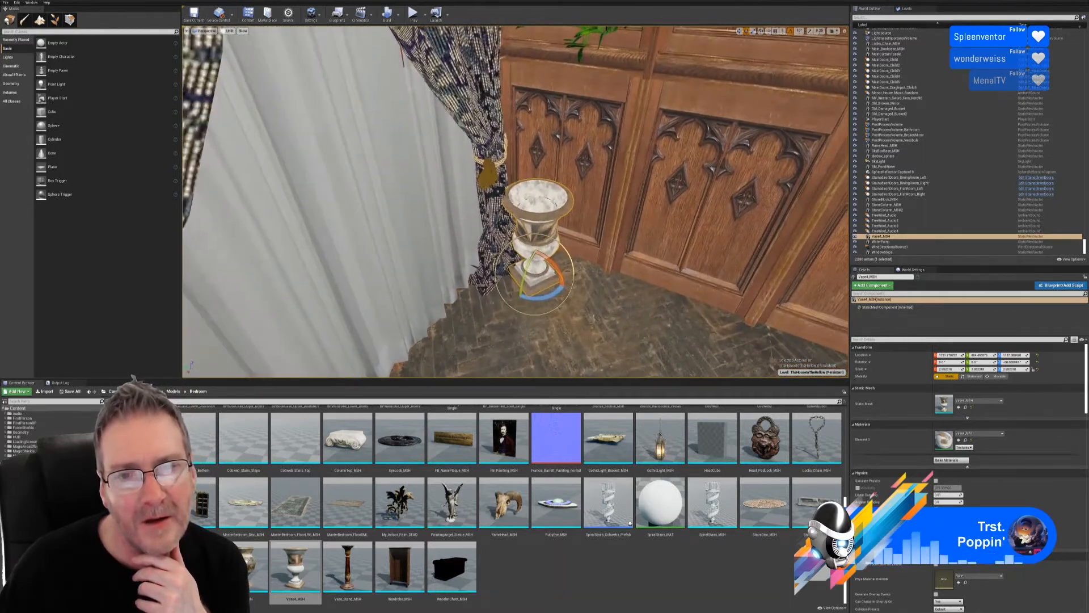
- Move the urn across the floor, out from the curtained corner and slightly into the room
{"action": "left_click", "coordinate": [739, 31]}
{"action": "left_click_drag", "start_coordinate": [523, 288], "coordinate": [543, 299]}
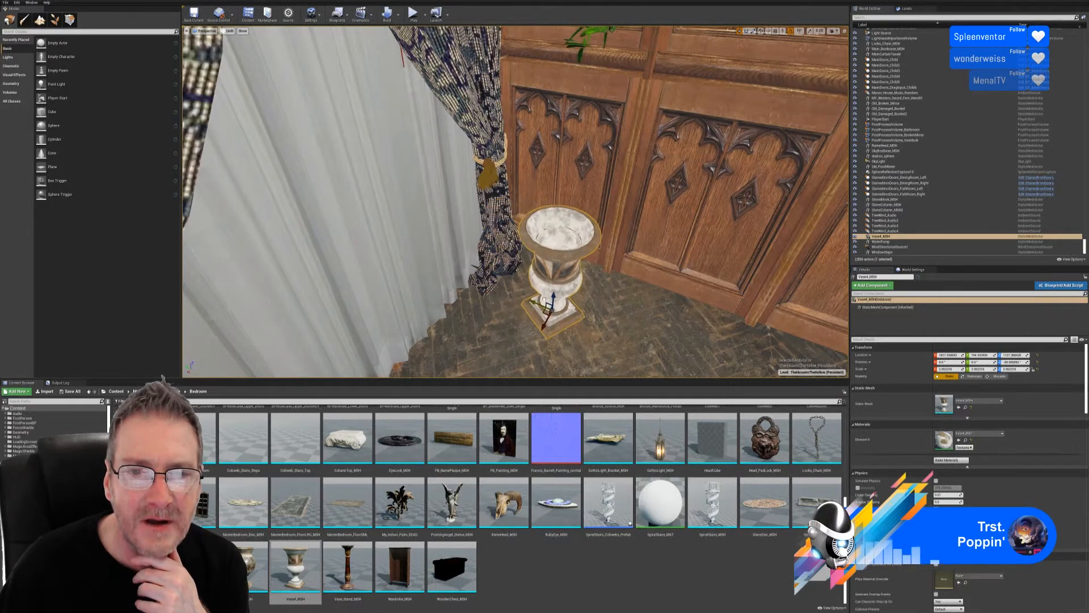
{"action": "right_click_drag", "start_coordinate": [540, 299], "coordinate": [528, 278]}
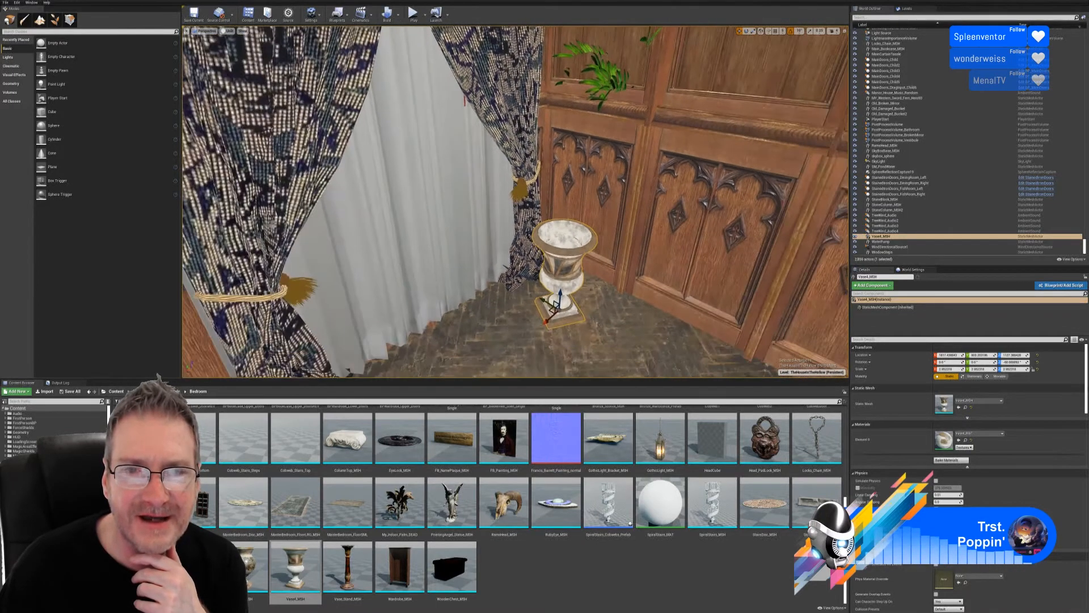
- Place the dead indoor palm from the Bedroom models folder in the urn and turn it about its vertical axis
{"action": "left_click_drag", "start_coordinate": [400, 502], "coordinate": [570, 257]}
{"action": "left_click", "coordinate": [570, 257]}
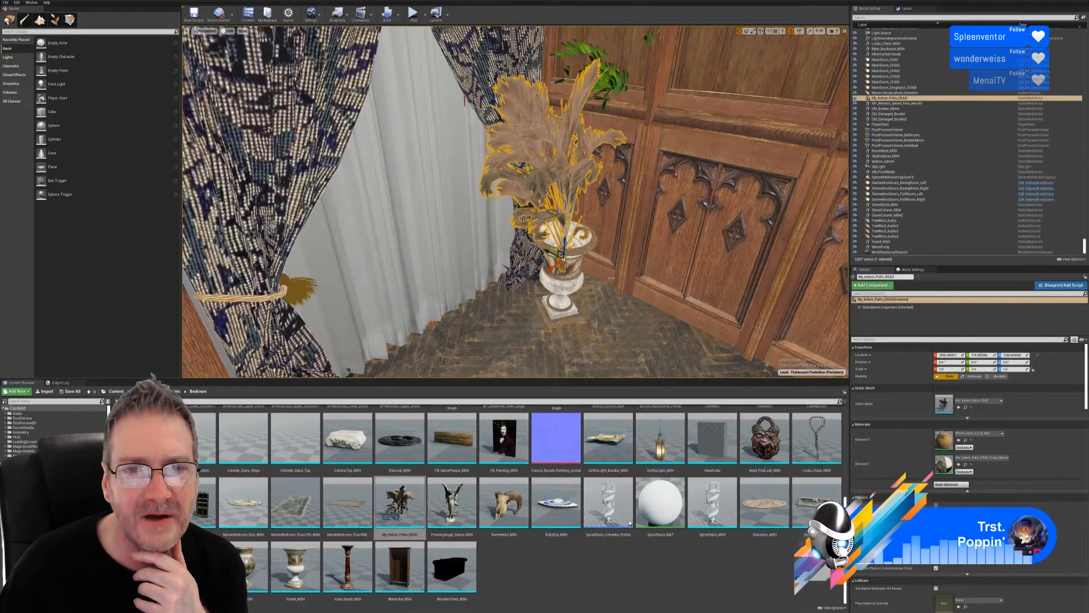
{"action": "key", "text": "f"}
{"action": "right_click_drag", "start_coordinate": [570, 257], "coordinate": [548, 289]}
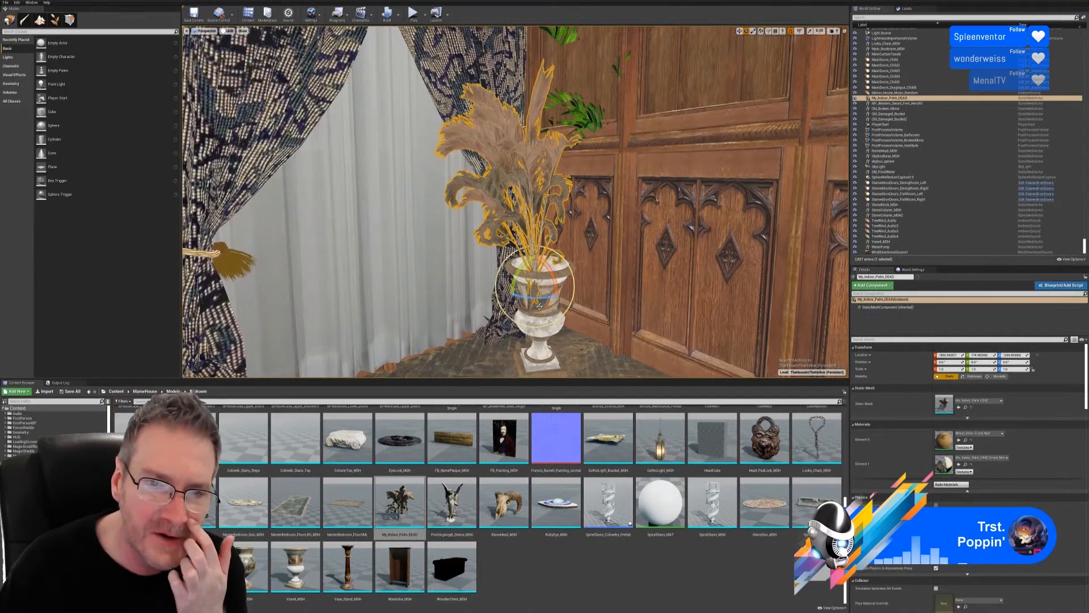
{"action": "left_click_drag", "start_coordinate": [529, 300], "coordinate": [567, 296]}
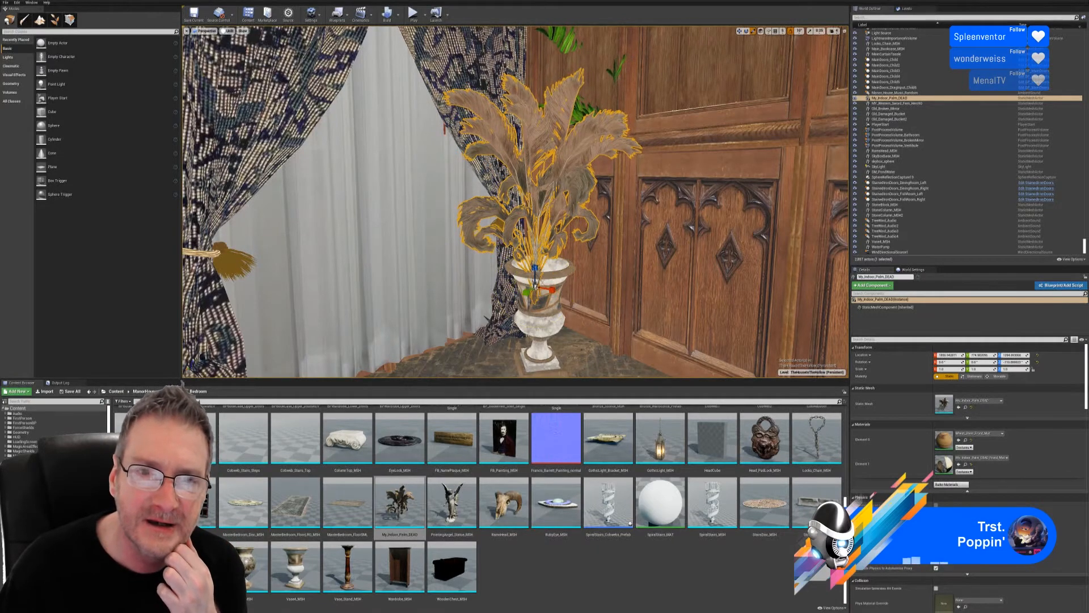
- Scale the dead palm up uniformly and move it so its stems sit centred in the urn's opening
{"action": "left_click_drag", "start_coordinate": [535, 289], "coordinate": [559, 266]}
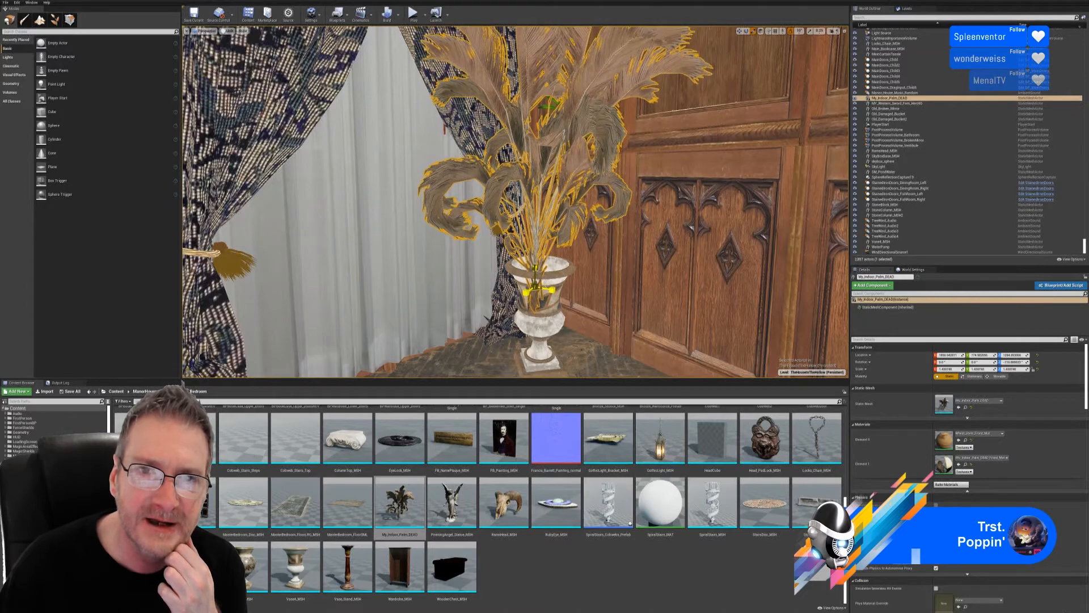
{"action": "right_click_drag", "start_coordinate": [560, 267], "coordinate": [511, 275]}
{"action": "mouse_move", "coordinate": [681, 234]}
{"action": "right_mouse_down"}
{"action": "mouse_move", "coordinate": [624, 237]}
{"action": "mouse_move", "coordinate": [691, 233]}
{"action": "right_mouse_up"}
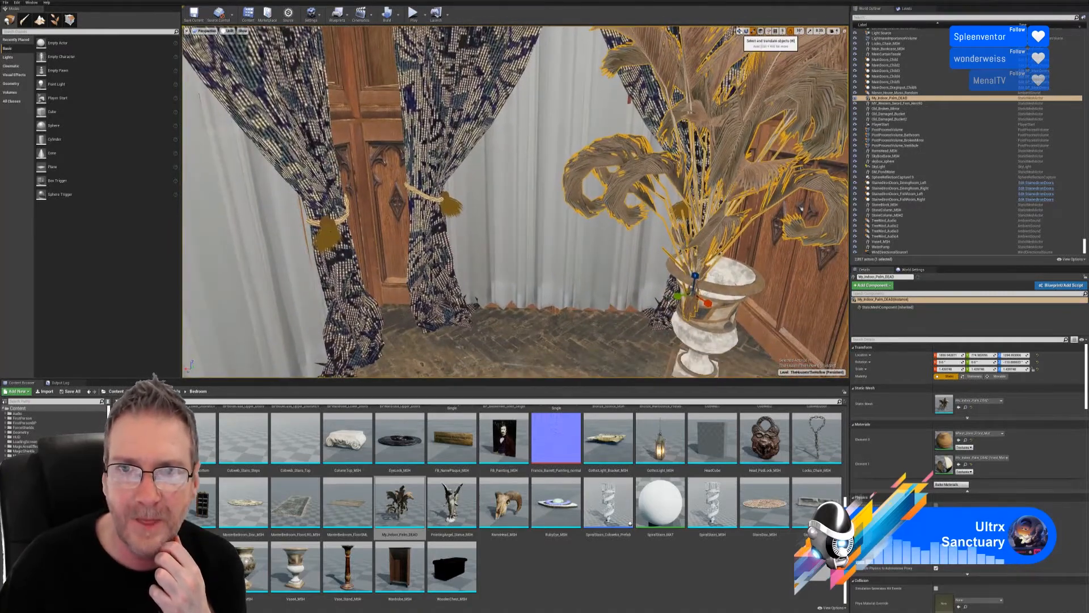
{"action": "left_click", "coordinate": [740, 31]}
{"action": "left_click_drag", "start_coordinate": [674, 292], "coordinate": [700, 290]}
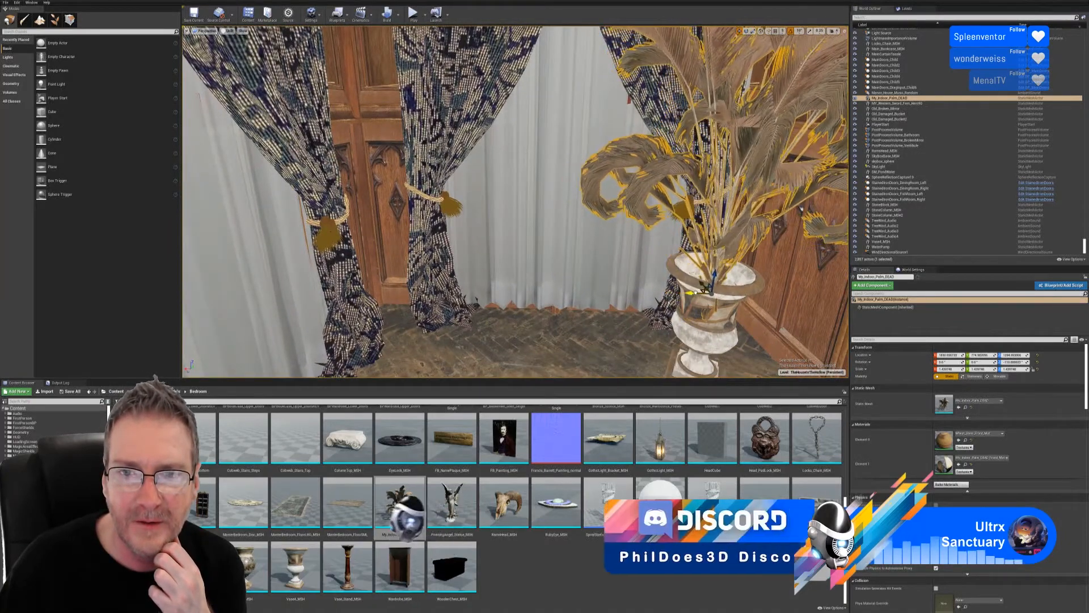
{"action": "right_click_drag", "start_coordinate": [687, 262], "coordinate": [705, 285]}
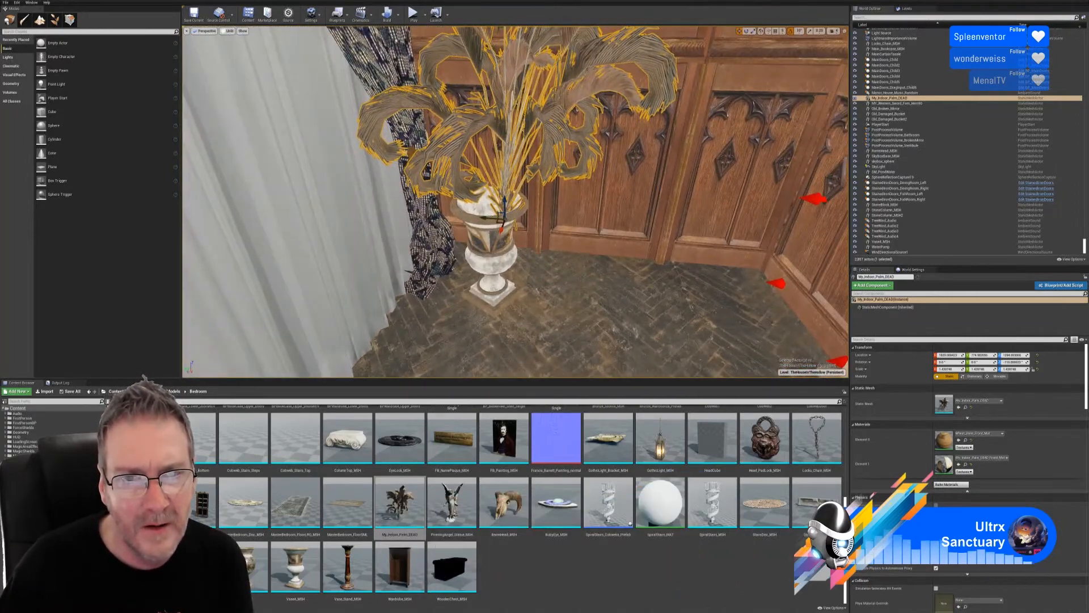
{"action": "right_click_drag", "start_coordinate": [527, 239], "coordinate": [550, 249]}
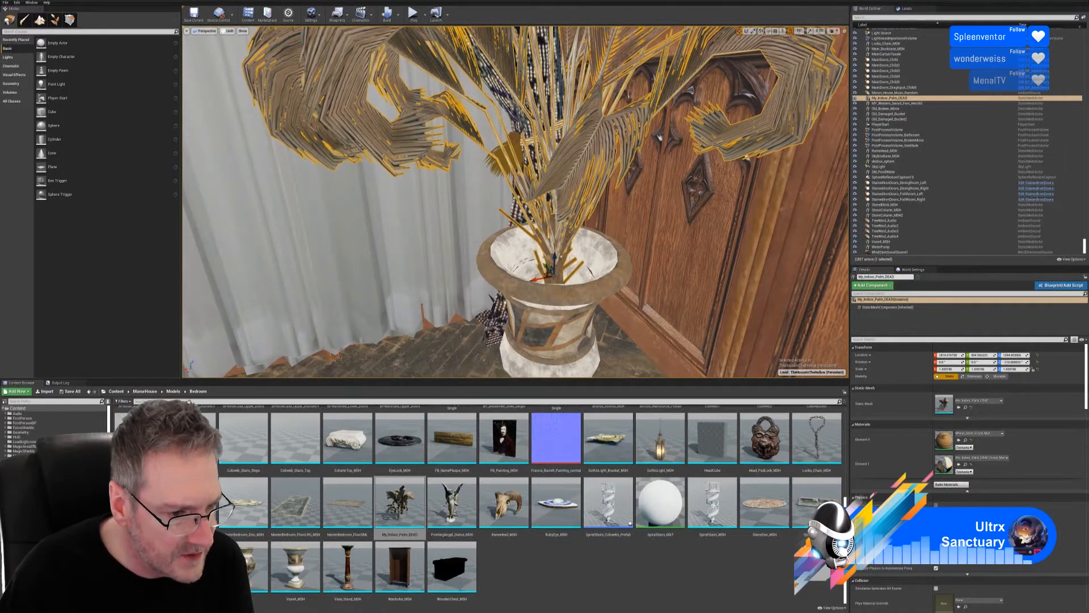
- Find the PotSoil2 bark mesh in the Indoor_Plants folder and place it in the urn at the palm's base
{"action": "left_click", "coordinate": [43, 511]}
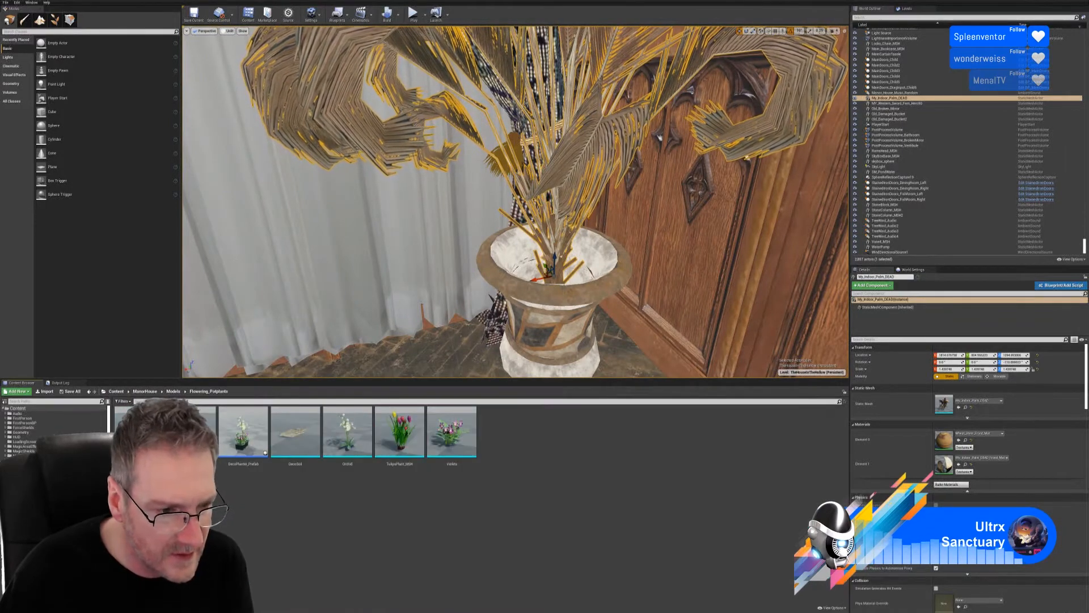
{"action": "left_click", "coordinate": [42, 516]}
{"action": "scroll", "coordinate": [507, 515], "scroll_direction": "down", "scroll_amount": 4}
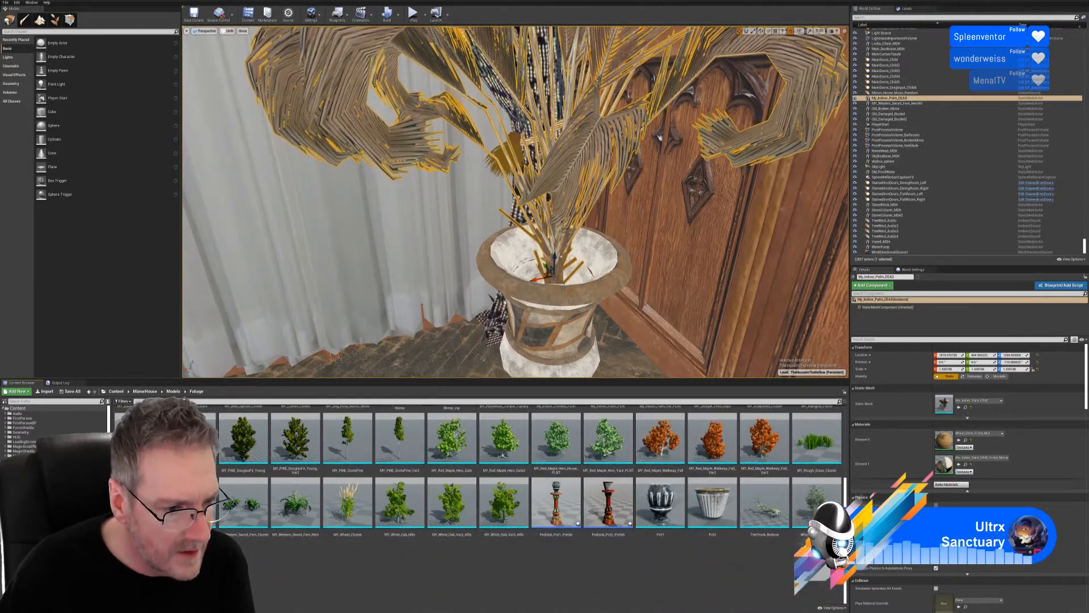
{"action": "left_click", "coordinate": [43, 533]}
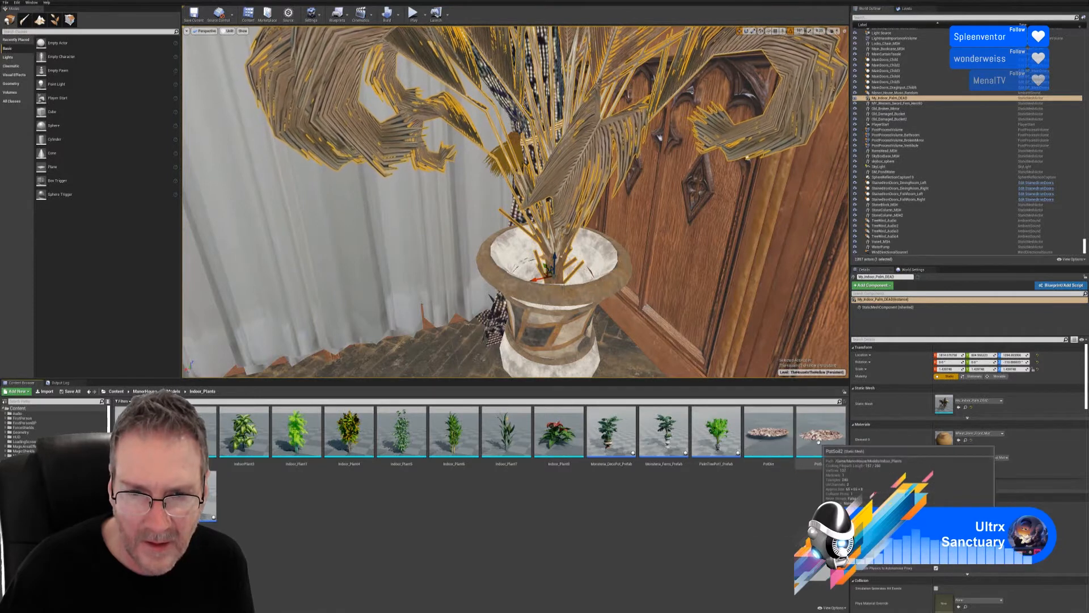
{"action": "left_click_drag", "start_coordinate": [821, 434], "coordinate": [555, 266]}
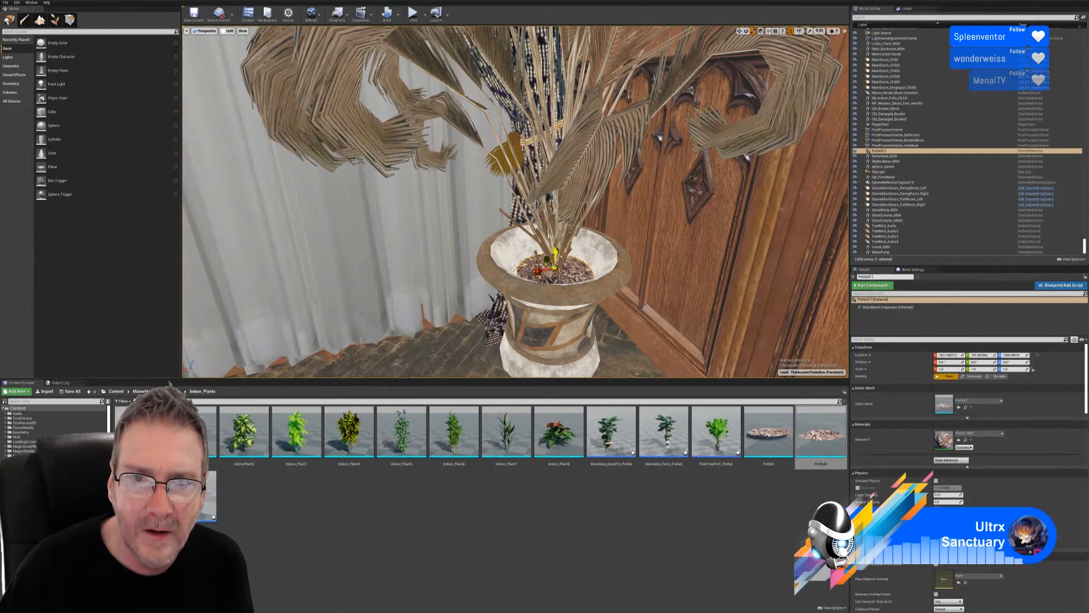
- Enlarge and position the bark soil so it fills the urn just below its rim around the palm stems
{"action": "left_click_drag", "start_coordinate": [550, 264], "coordinate": [568, 254]}
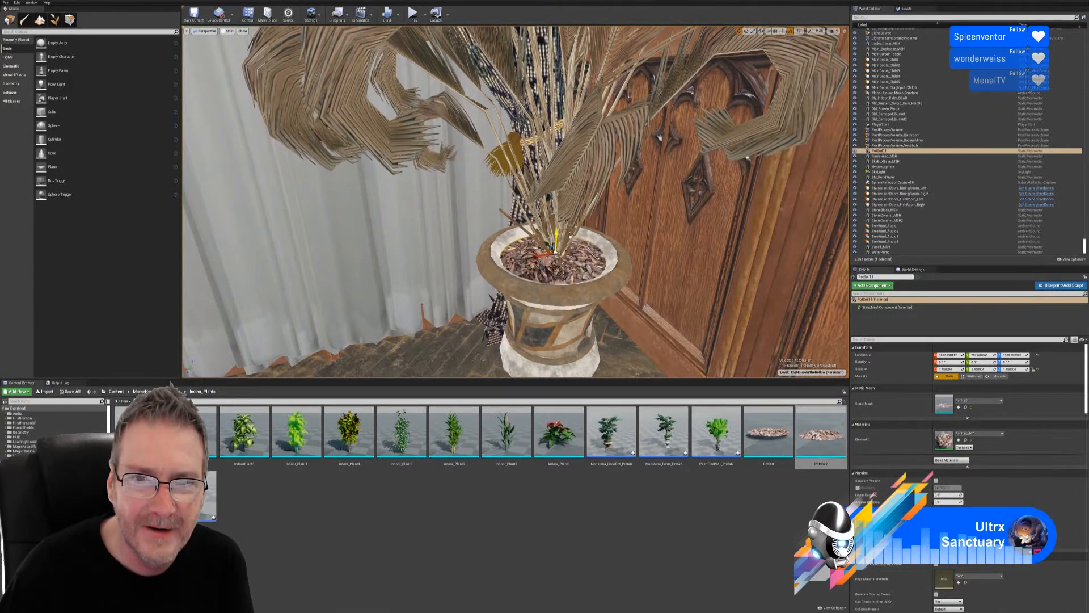
{"action": "mouse_move", "coordinate": [515, 201]}
{"action": "right_mouse_down"}
{"action": "mouse_move", "coordinate": [624, 221]}
{"action": "mouse_move", "coordinate": [515, 239]}
{"action": "mouse_move", "coordinate": [521, 218]}
{"action": "right_mouse_up"}
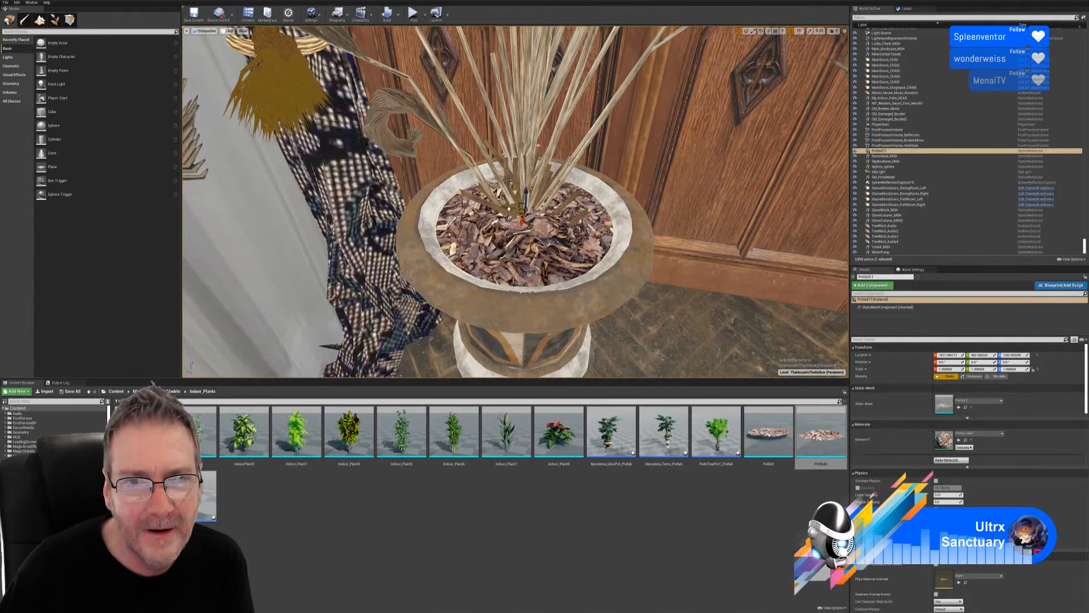
{"action": "right_click_drag", "start_coordinate": [509, 208], "coordinate": [471, 218]}
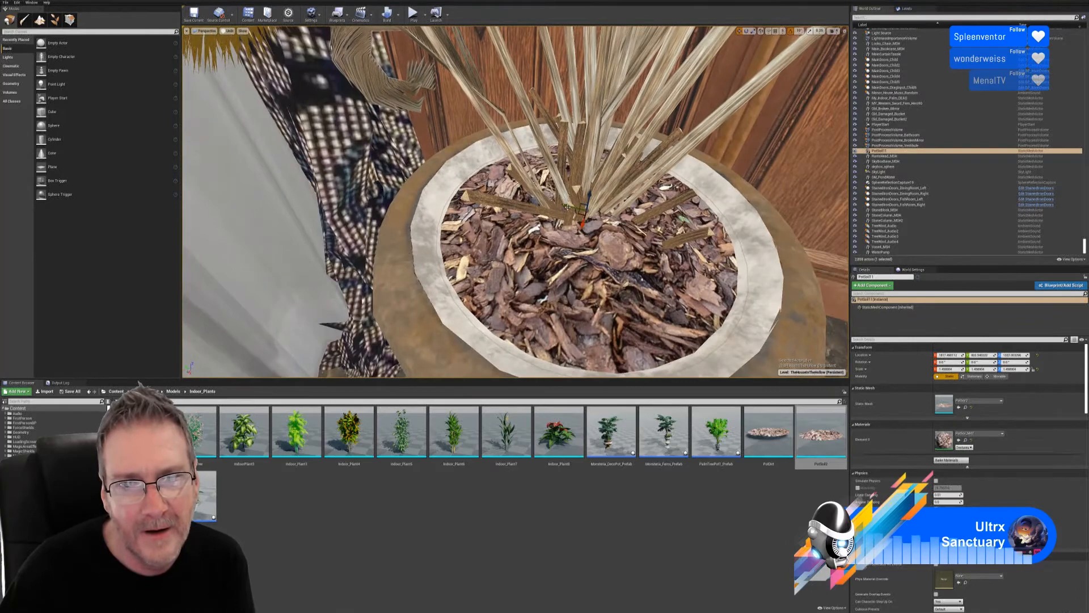
{"action": "left_click_drag", "start_coordinate": [566, 207], "coordinate": [558, 206]}
{"action": "right_click_drag", "start_coordinate": [557, 205], "coordinate": [598, 227]}
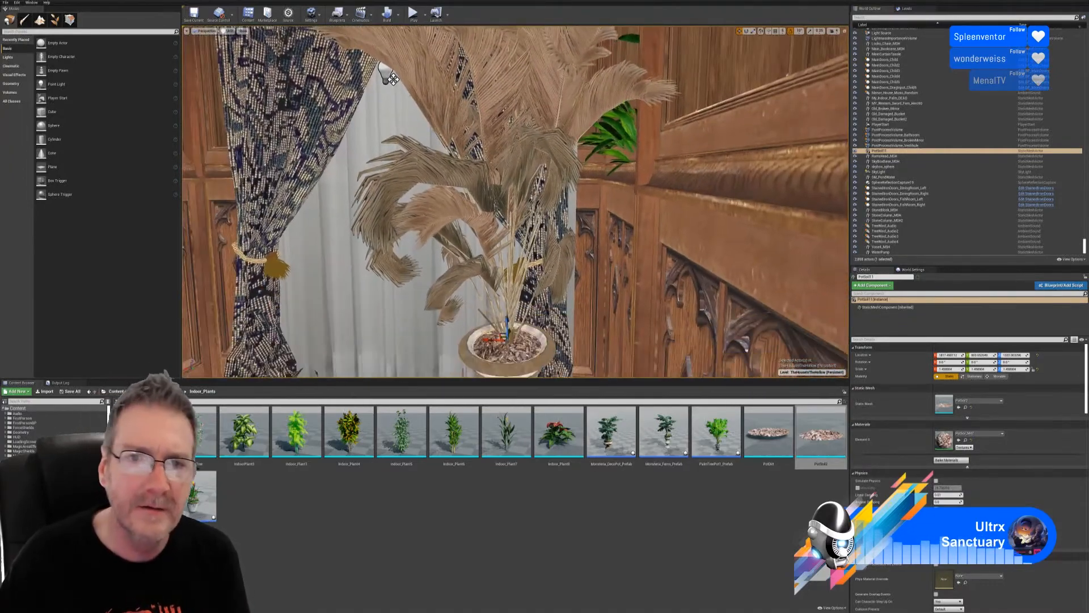
- Rotate the dead palm about its vertical axis so its fronds spread away from the panelled wall
{"action": "left_click", "coordinate": [678, 97]}
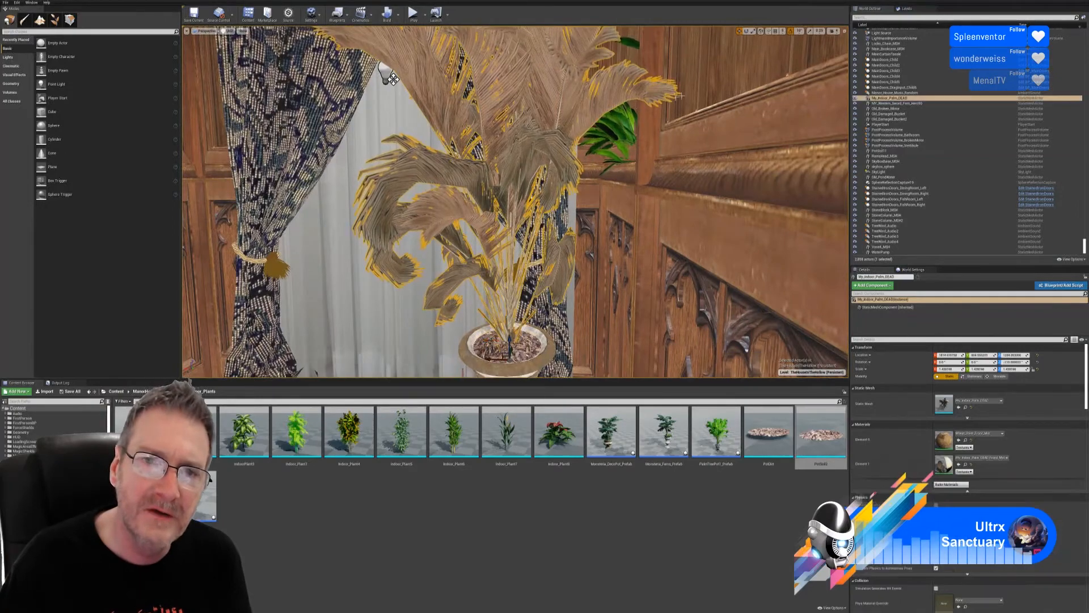
{"action": "left_click", "coordinate": [746, 30]}
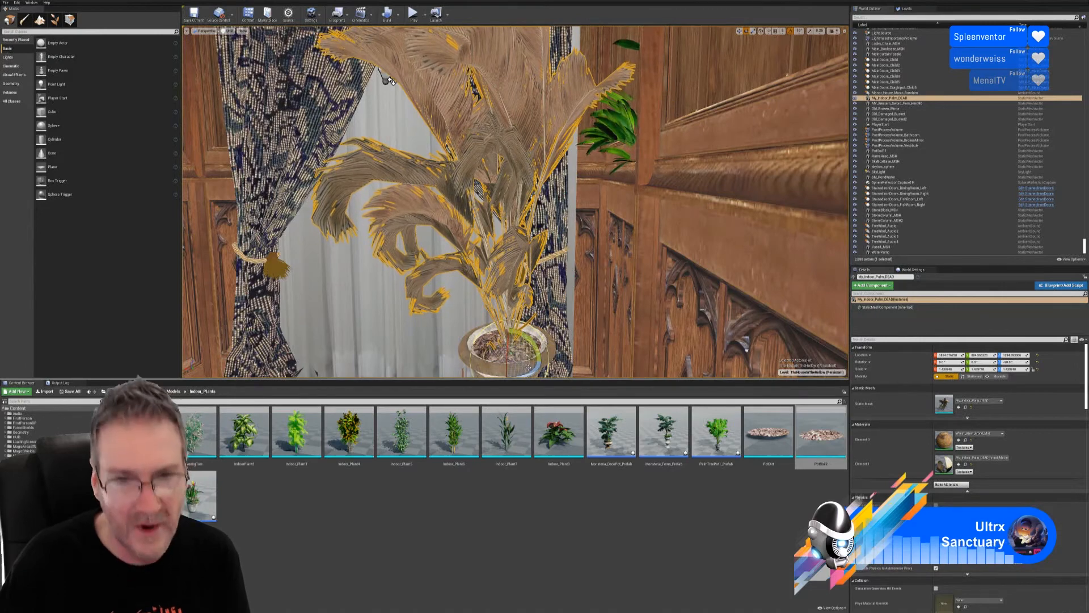
{"action": "key", "text": "ctrl+z"}
{"action": "right_click_drag", "start_coordinate": [529, 367], "coordinate": [514, 431]}
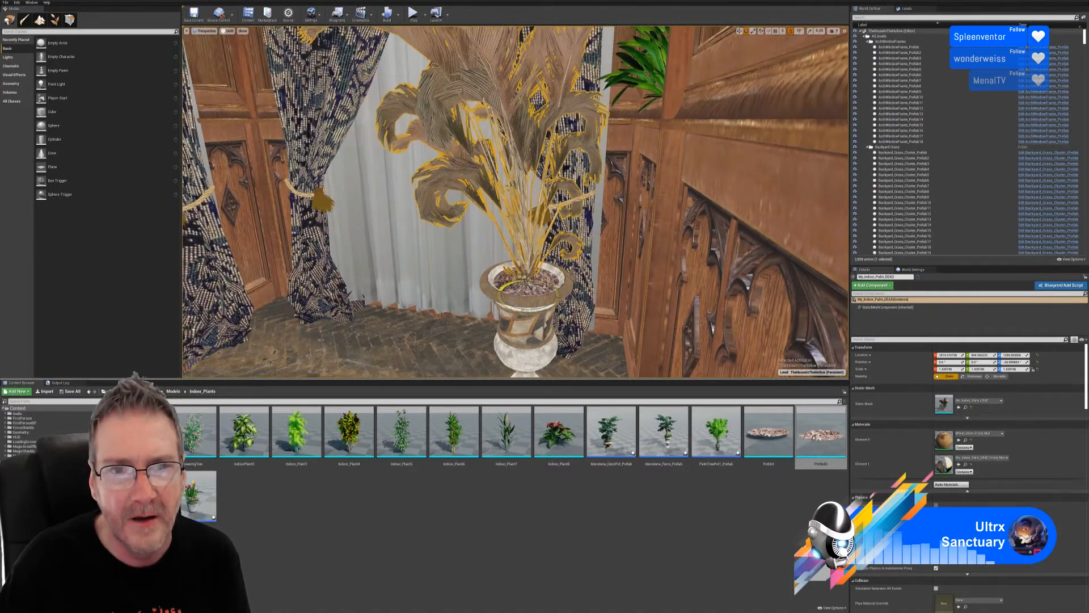
{"action": "left_click_drag", "start_coordinate": [505, 285], "coordinate": [500, 287]}
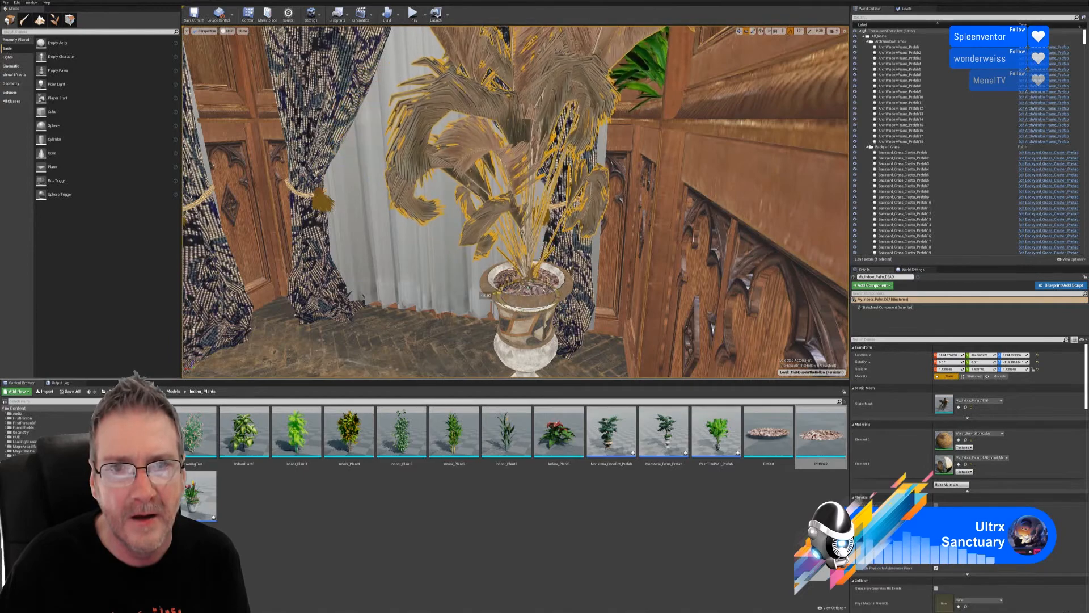
{"action": "right_click_drag", "start_coordinate": [552, 303], "coordinate": [342, 53]}
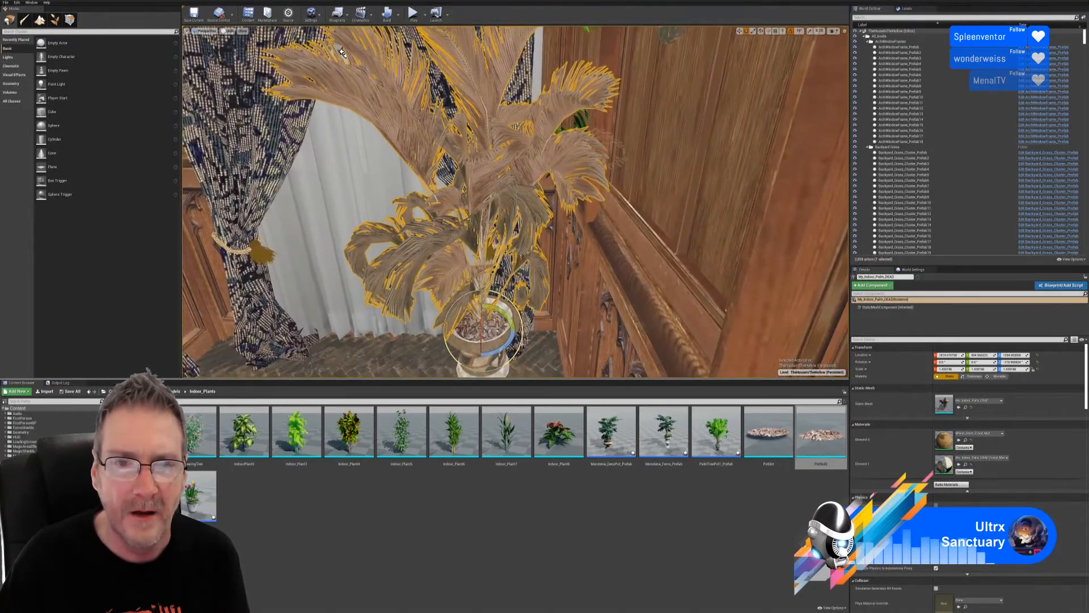
{"action": "left_click_drag", "start_coordinate": [502, 346], "coordinate": [460, 203]}
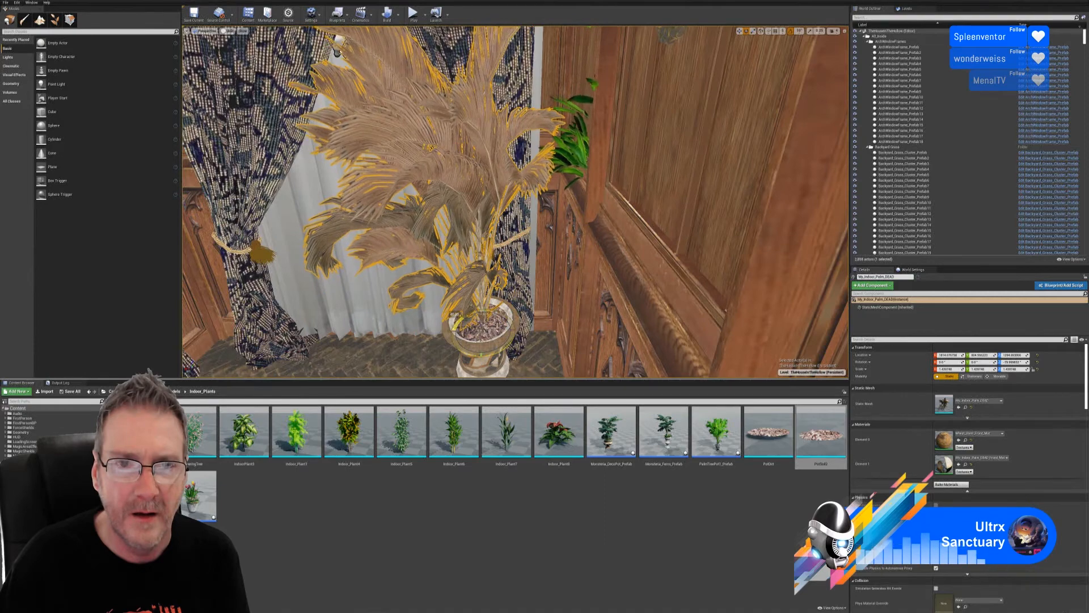
{"action": "left_click_drag", "start_coordinate": [337, 51], "coordinate": [341, 54]}
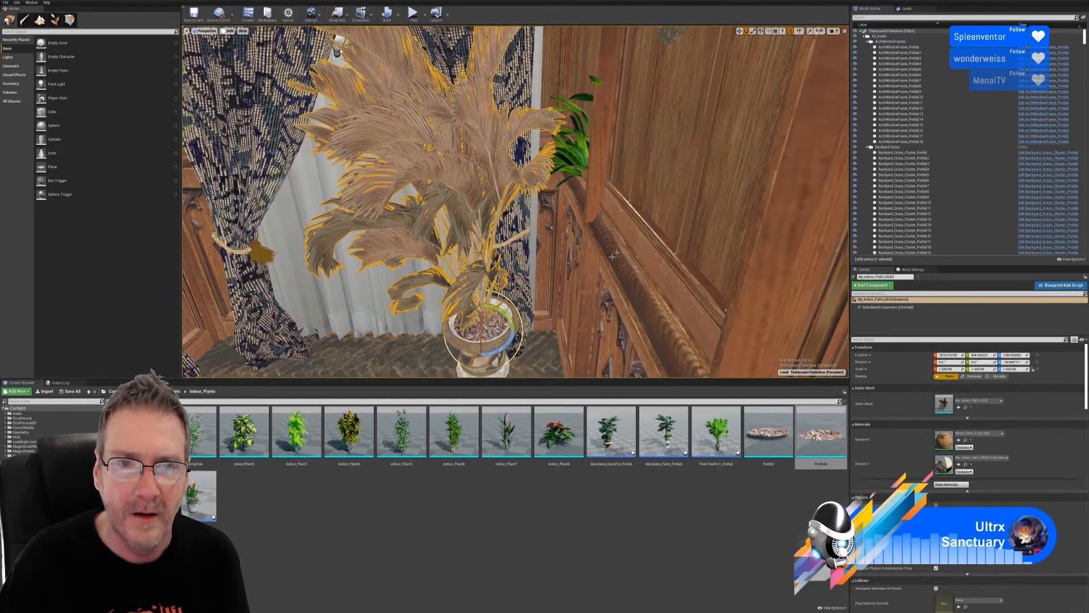
- Select the palm, urn and soil together, shift them closer to the panelled wall, and clear the selection
{"action": "left_click", "coordinate": [739, 31]}
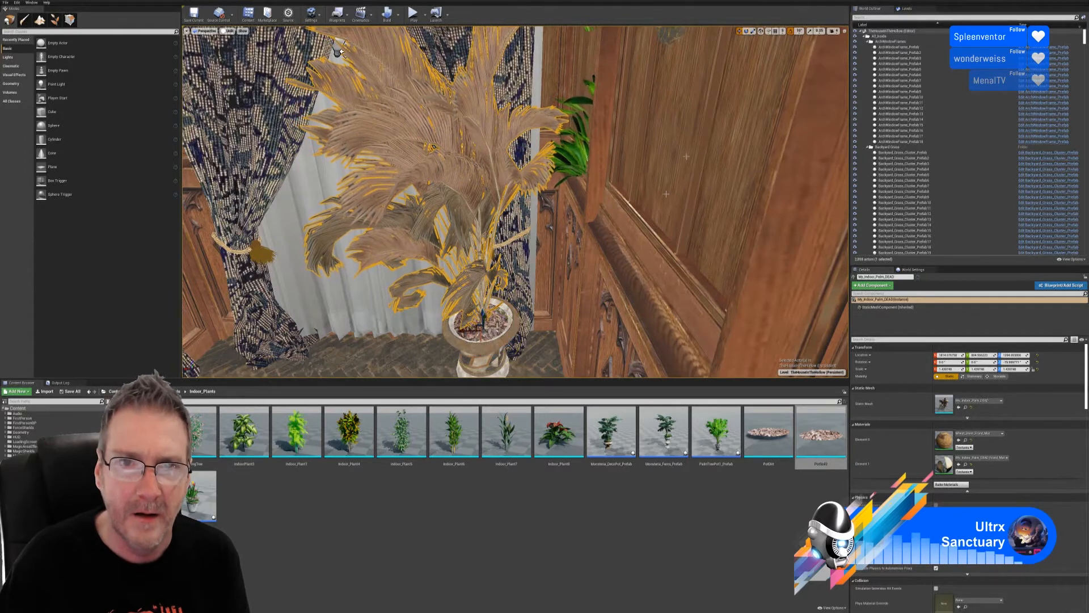
{"action": "left_click", "coordinate": [479, 354], "text": "ctrl"}
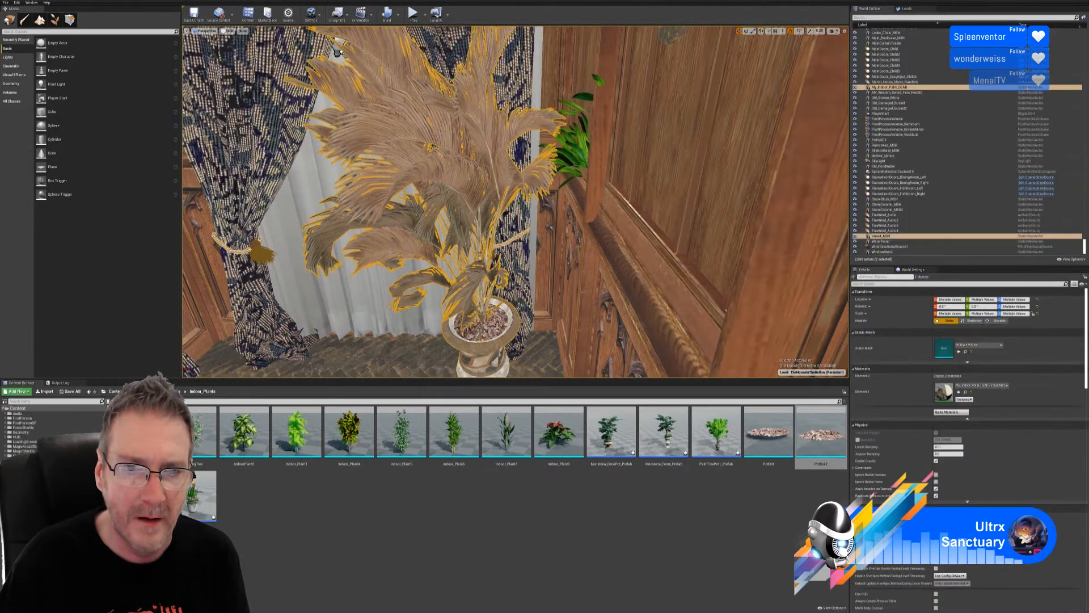
{"action": "left_click", "coordinate": [483, 327], "text": "ctrl"}
{"action": "left_click_drag", "start_coordinate": [460, 318], "coordinate": [517, 319]}
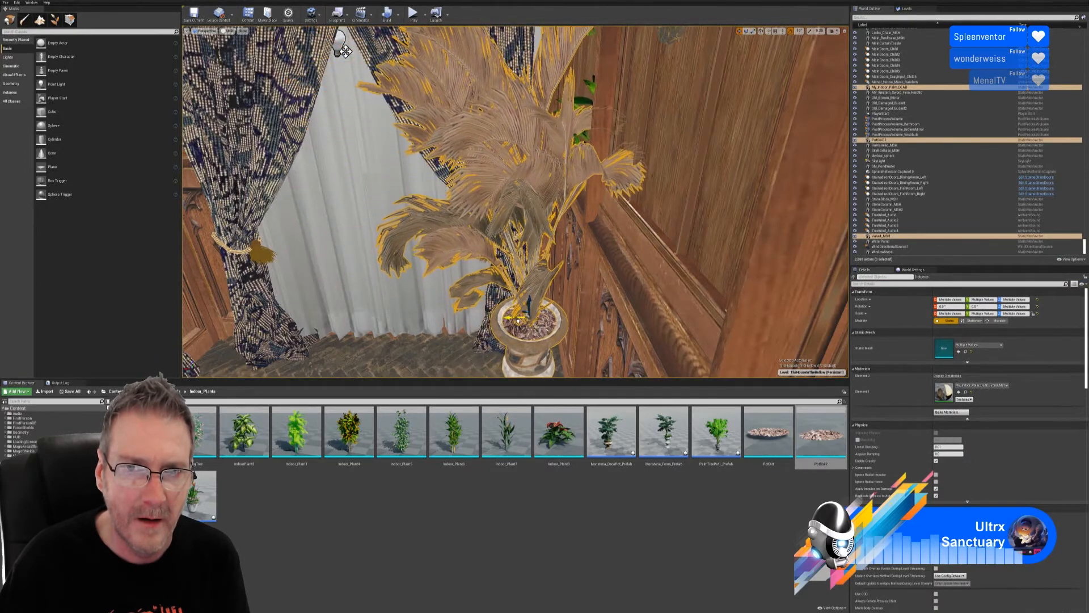
{"action": "right_click_drag", "start_coordinate": [517, 320], "coordinate": [522, 264]}
{"action": "key", "text": "s"}
{"action": "mouse_move", "coordinate": [454, 298]}
{"action": "left_mouse_down"}
{"action": "mouse_move", "coordinate": [429, 293]}
{"action": "mouse_move", "coordinate": [453, 289]}
{"action": "left_mouse_up"}
{"action": "right_click_drag", "start_coordinate": [564, 268], "coordinate": [505, 244]}
{"action": "key", "text": "Escape"}
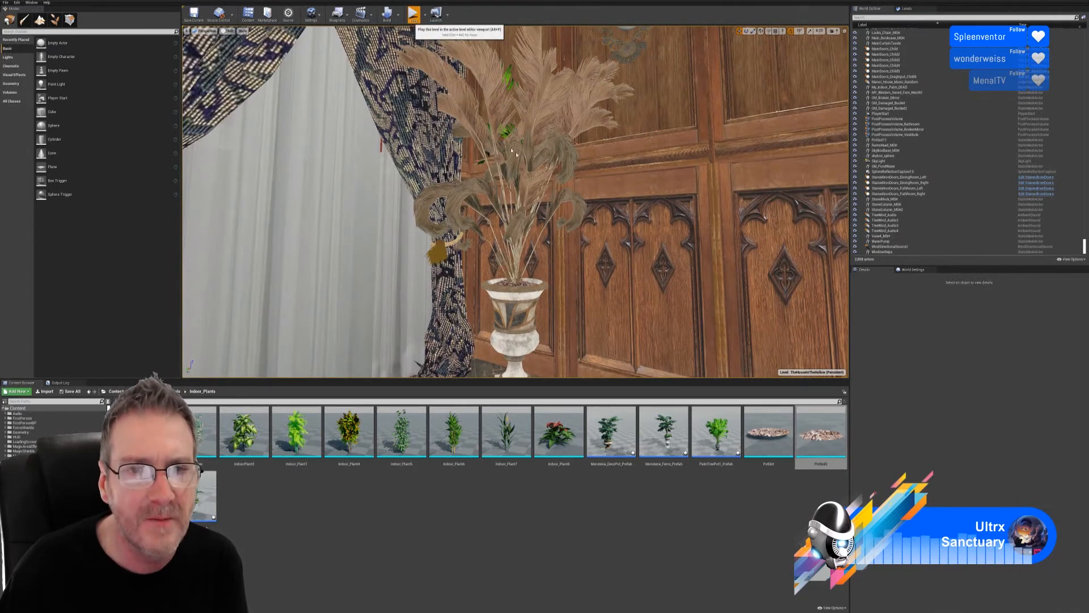
- Play-test the level beside the potted palm to inspect it in the game lighting, and return to editing
{"action": "key", "text": "alt+p"}
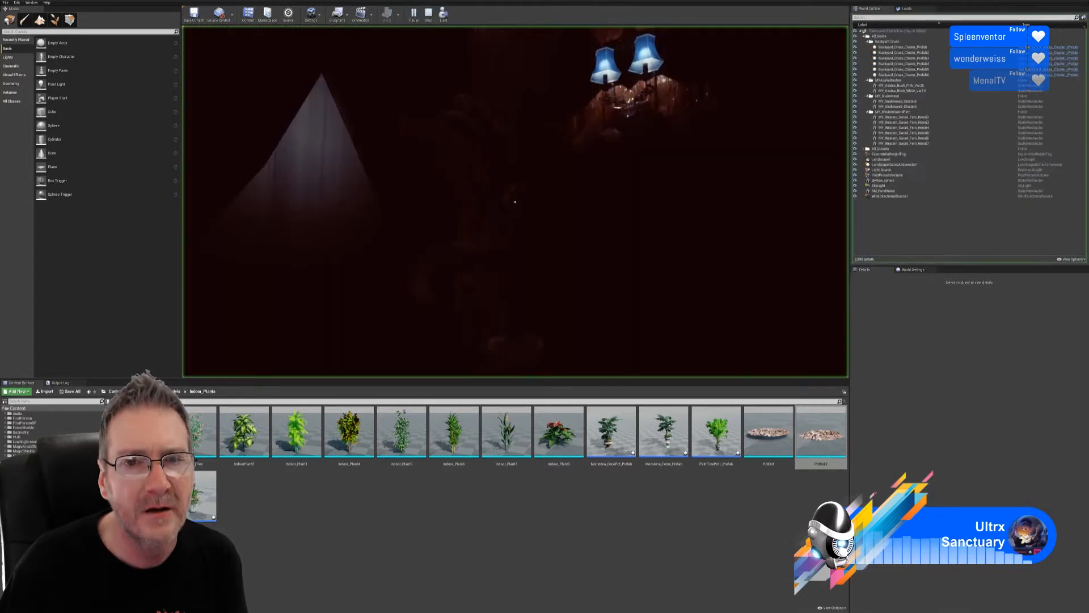
{"action": "key", "text": "w"}
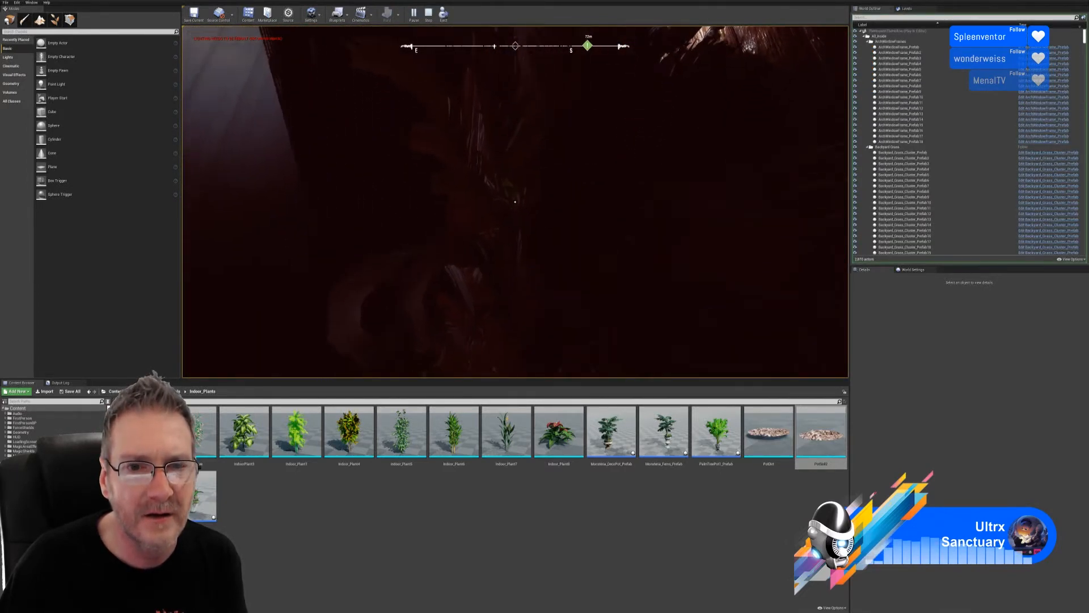
{"action": "key", "text": "s"}
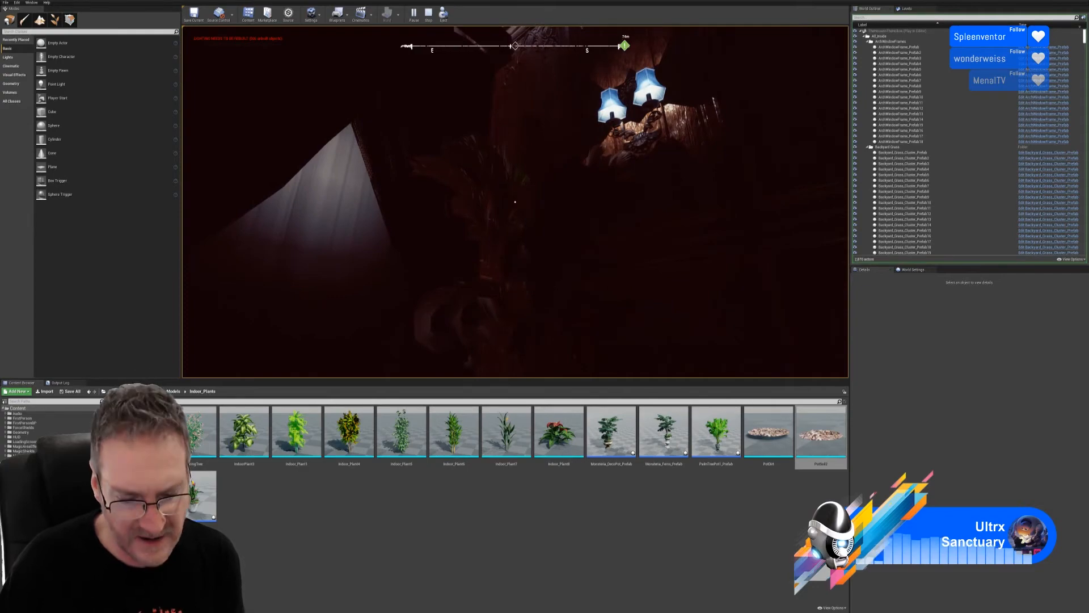
{"action": "key", "text": "Escape"}
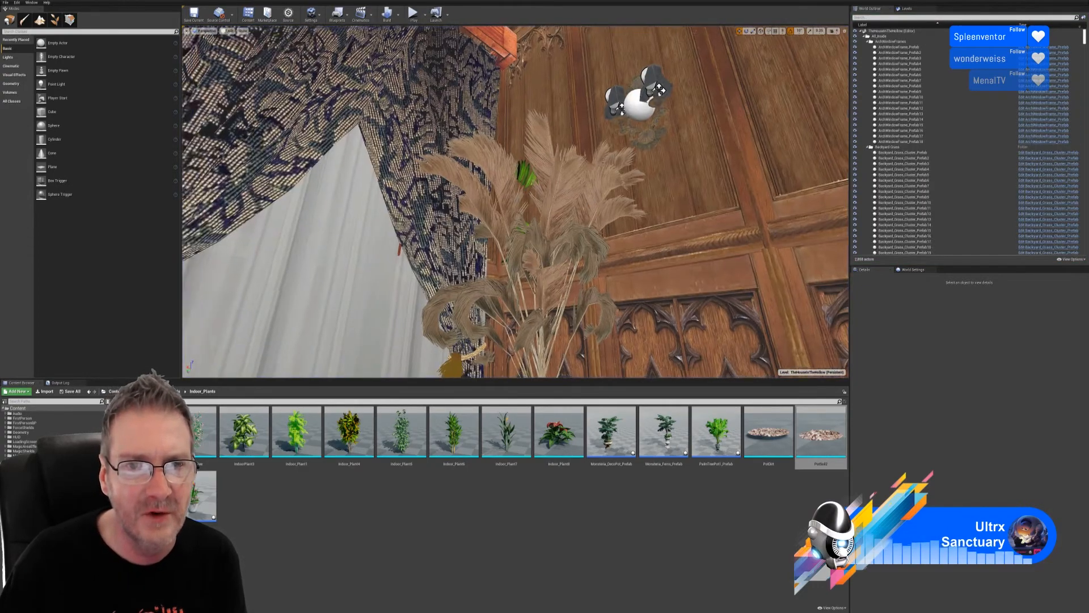
{"action": "right_click_drag", "start_coordinate": [515, 201], "coordinate": [515, 273]}
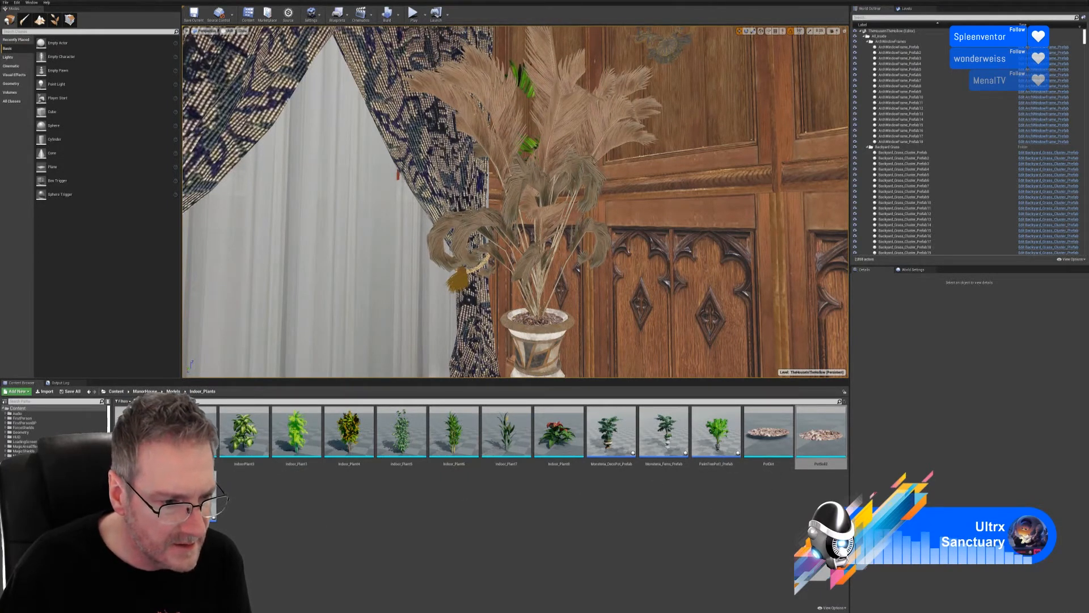
- Replace the dead palm in the urn with the green My_Indoor_Palm_Var_PLNT from the Foliage models, and clear the selection
{"action": "left_click", "coordinate": [45, 544]}
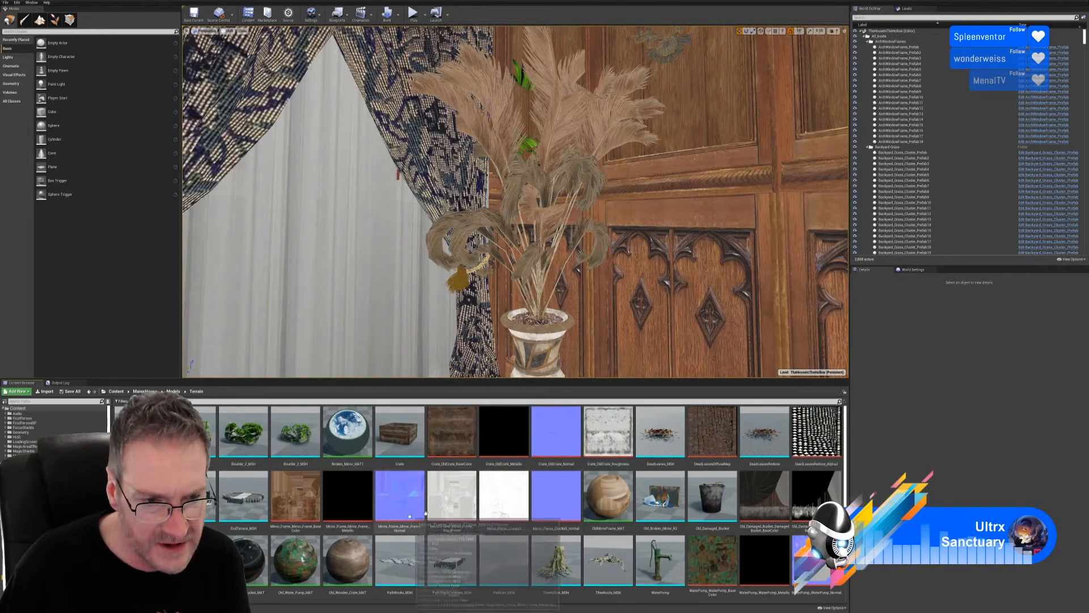
{"action": "scroll", "coordinate": [448, 528], "scroll_direction": "down", "scroll_amount": 1}
{"action": "scroll", "coordinate": [448, 528], "scroll_direction": "down", "scroll_amount": 1}
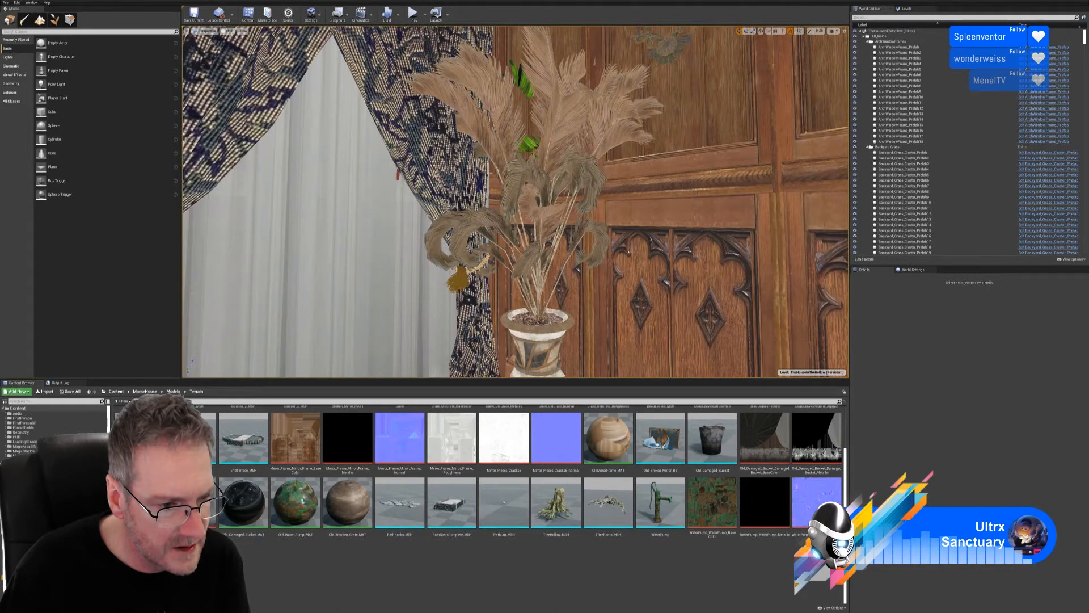
{"action": "left_click", "coordinate": [45, 510]}
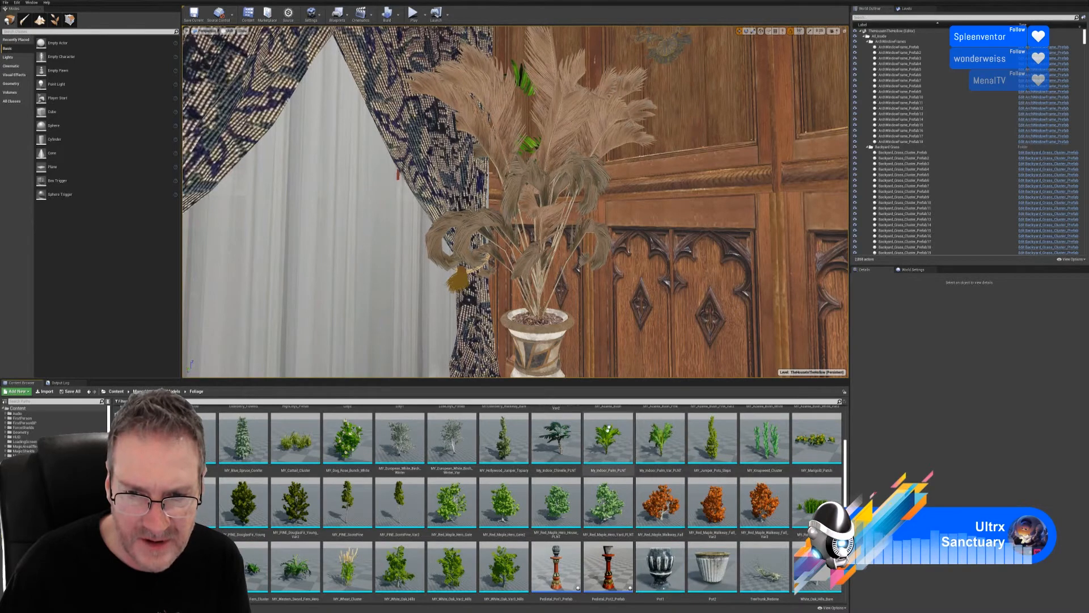
{"action": "left_click", "coordinate": [652, 444]}
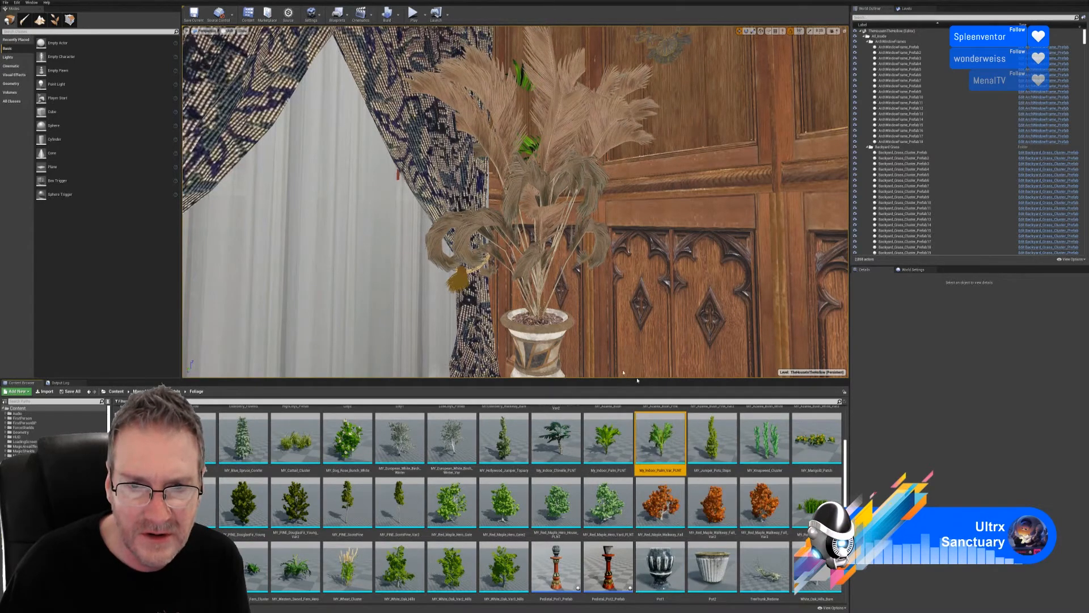
{"action": "left_click", "coordinate": [528, 257]}
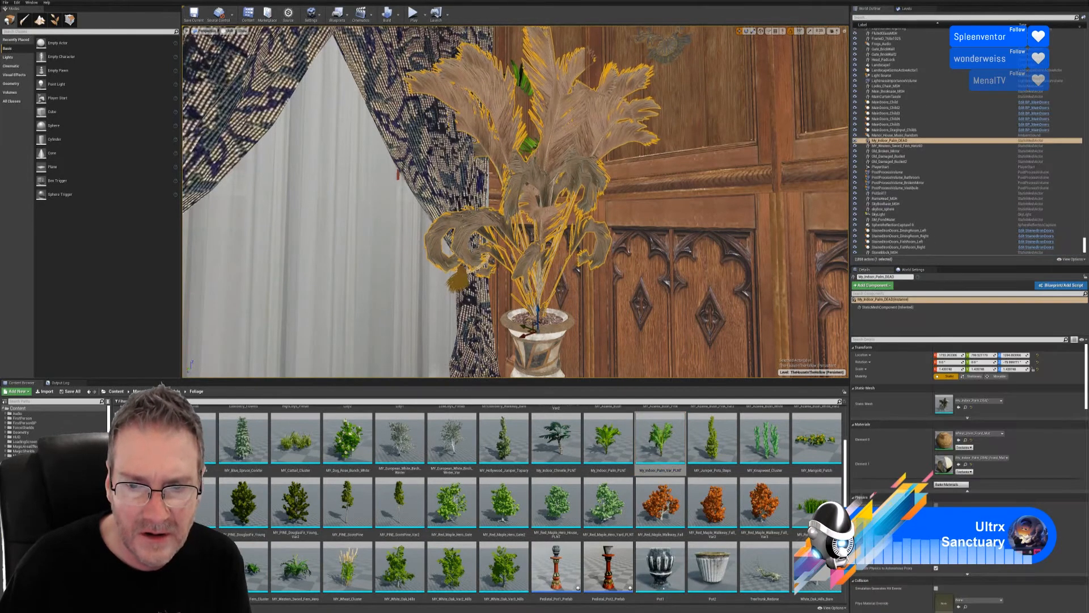
{"action": "right_click", "coordinate": [528, 258]}
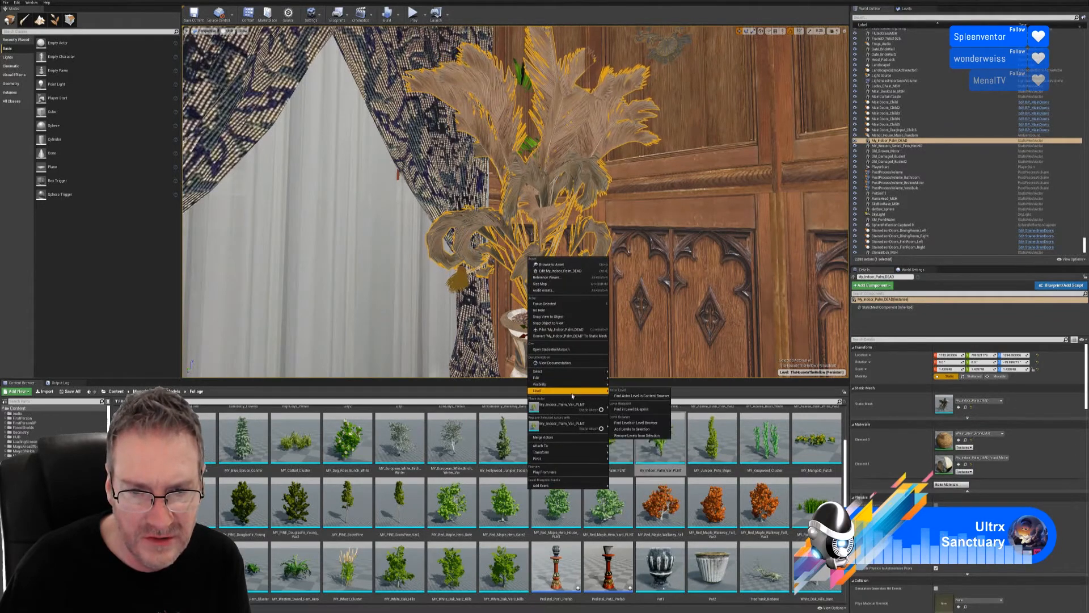
{"action": "mouse_move", "coordinate": [563, 410]}
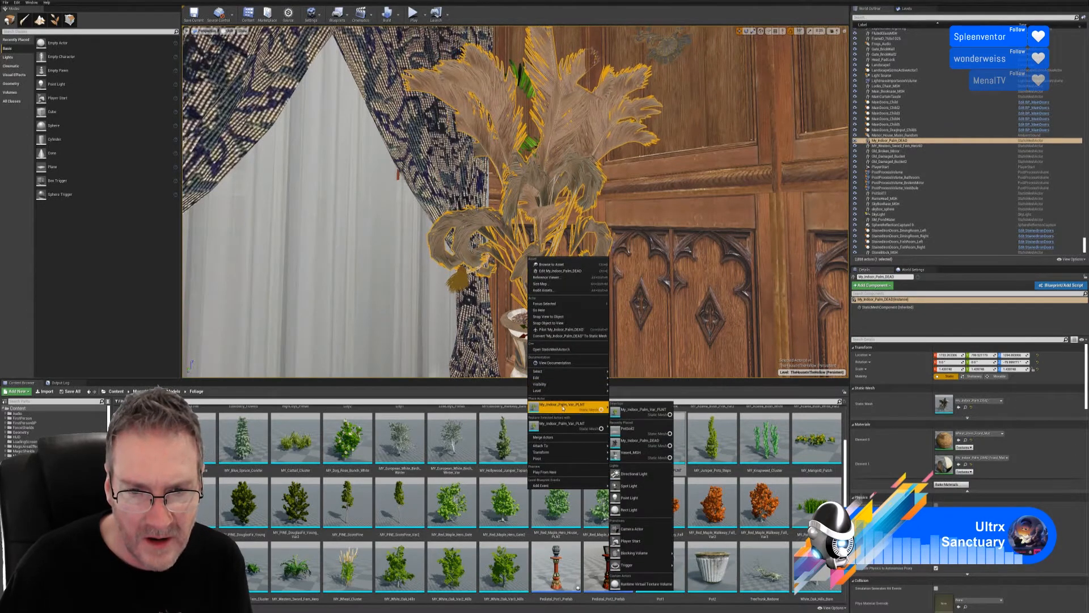
{"action": "left_click", "coordinate": [562, 424]}
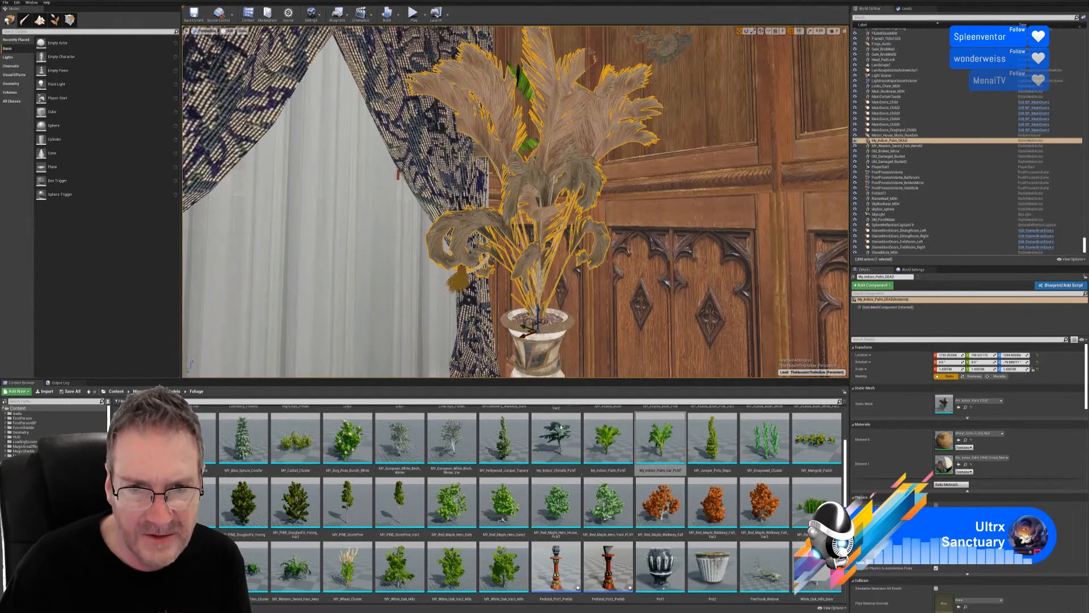
{"action": "right_click_drag", "start_coordinate": [624, 238], "coordinate": [709, 37]}
{"action": "right_click_drag", "start_coordinate": [606, 278], "coordinate": [454, 87]}
{"action": "key", "text": "Escape"}
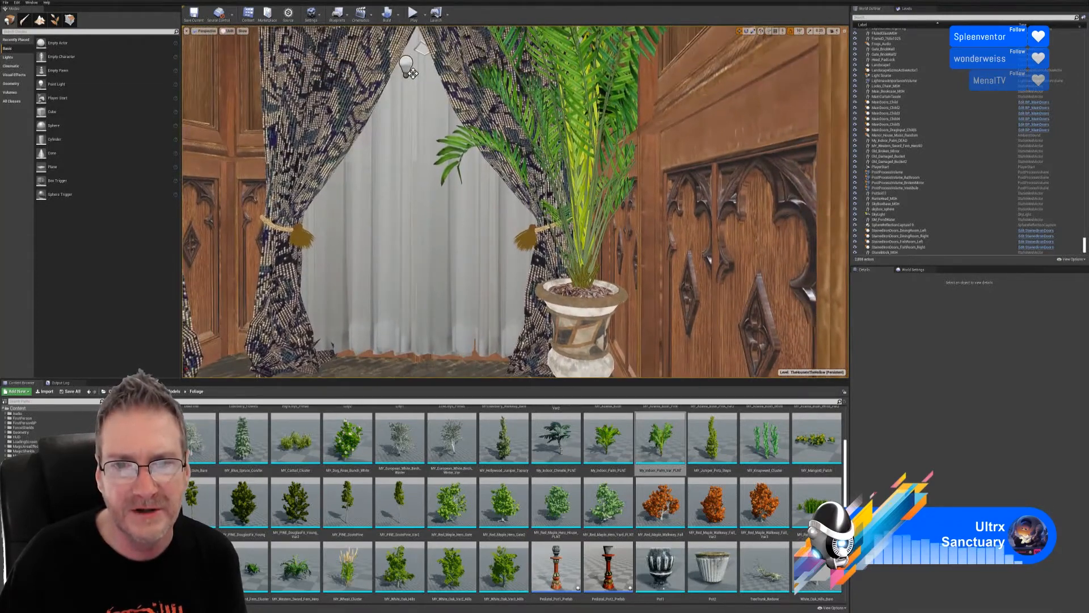
- Select the green palm, its soil and the urn together to inspect the arrangement, and clear the selection
{"action": "left_click", "coordinate": [581, 187]}
{"action": "left_click", "coordinate": [591, 314], "text": "ctrl"}
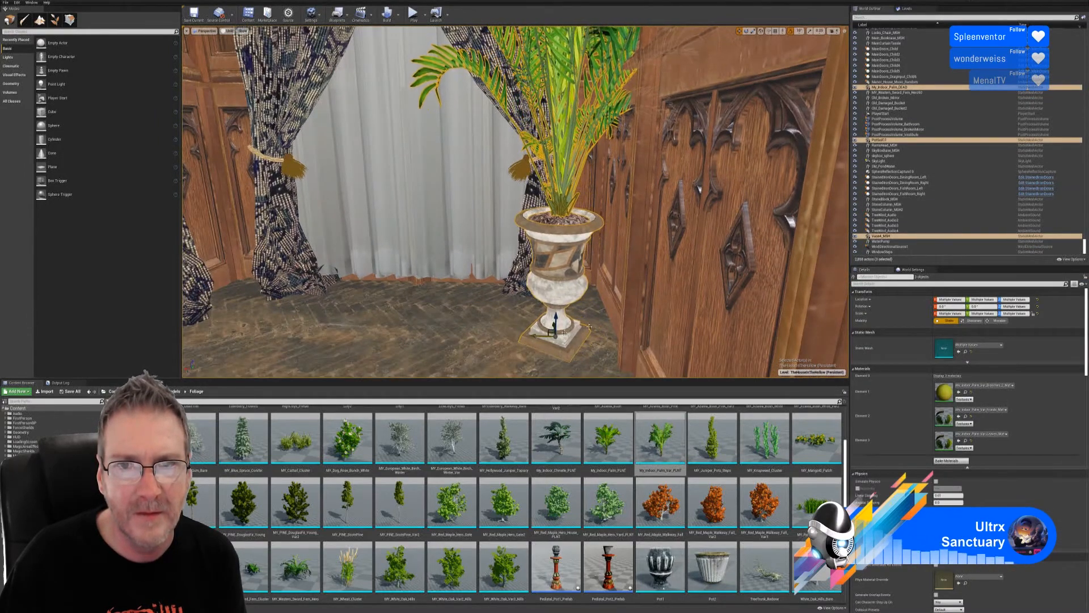
{"action": "mouse_move", "coordinate": [515, 202]}
{"action": "right_mouse_down"}
{"action": "mouse_move", "coordinate": [584, 204]}
{"action": "mouse_move", "coordinate": [584, 142]}
{"action": "mouse_move", "coordinate": [669, 142]}
{"action": "mouse_move", "coordinate": [652, 156]}
{"action": "mouse_move", "coordinate": [709, 162]}
{"action": "mouse_move", "coordinate": [641, 196]}
{"action": "mouse_move", "coordinate": [511, 204]}
{"action": "mouse_move", "coordinate": [590, 184]}
{"action": "mouse_move", "coordinate": [567, 201]}
{"action": "mouse_move", "coordinate": [539, 199]}
{"action": "mouse_move", "coordinate": [424, 156]}
{"action": "right_mouse_up"}
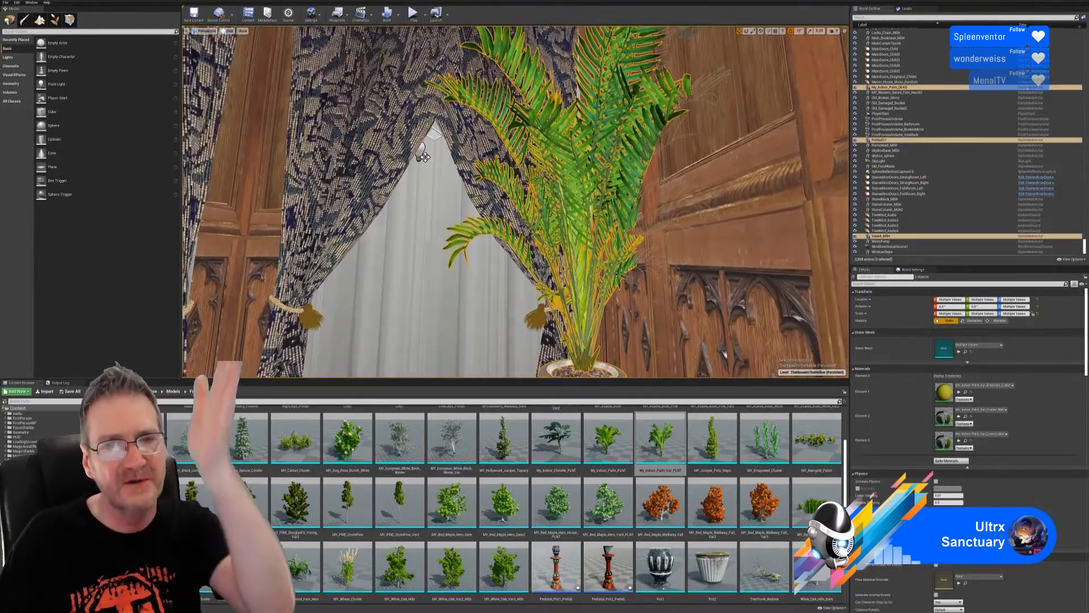
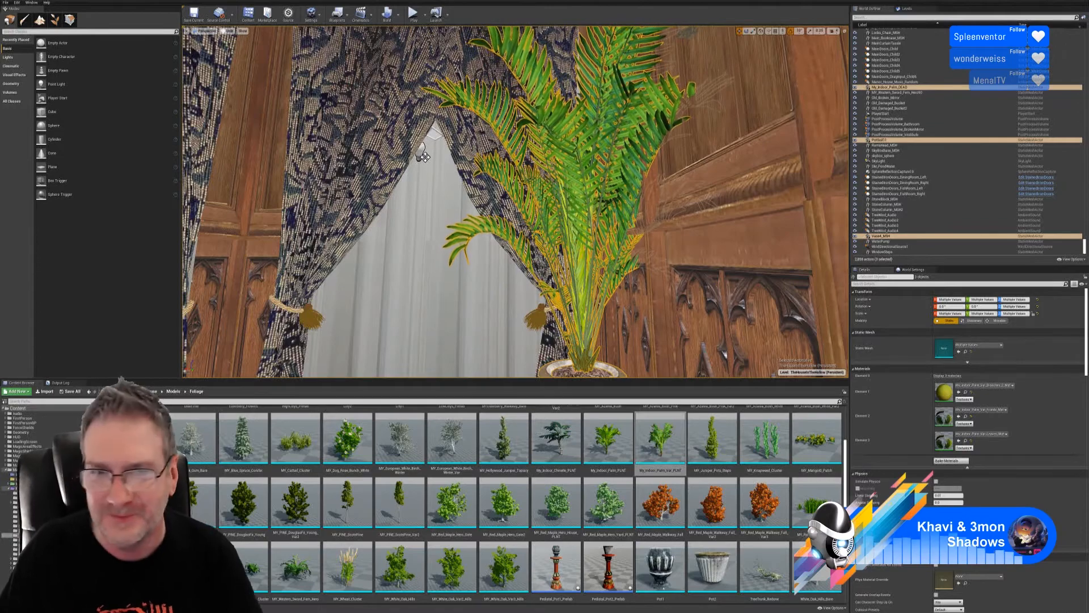
{"action": "right_click_drag", "start_coordinate": [433, 258], "coordinate": [481, 310]}
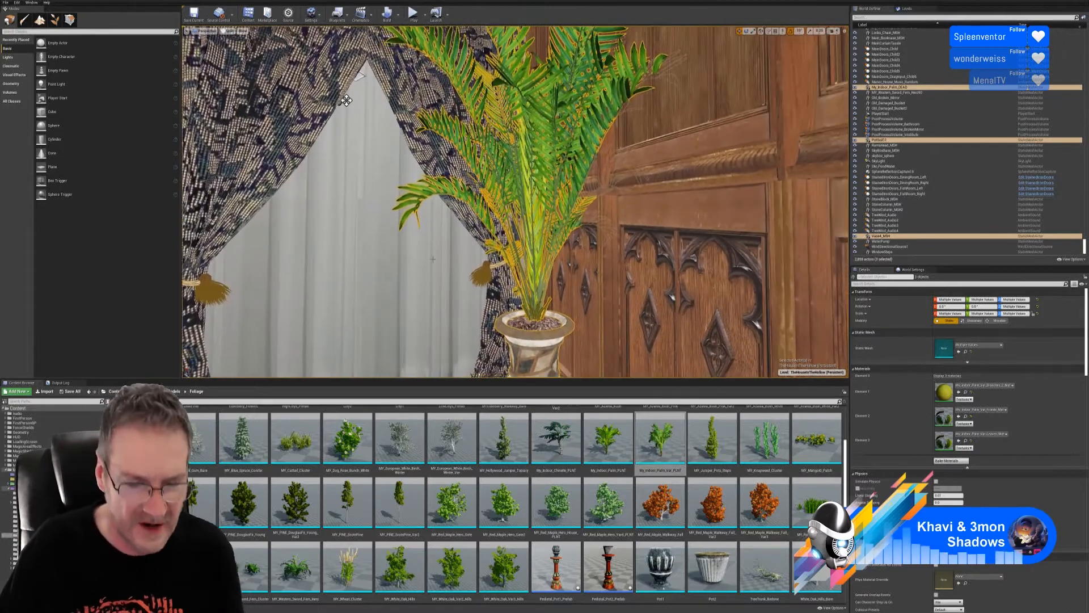
{"action": "key", "text": "Escape"}
- Examine the bedroom's wardrobes, iron doors and window seat for another spot to furnish, and review the available Foliage models
{"action": "right_click_drag", "start_coordinate": [346, 101], "coordinate": [349, 128]}
{"action": "key", "text": "s"}
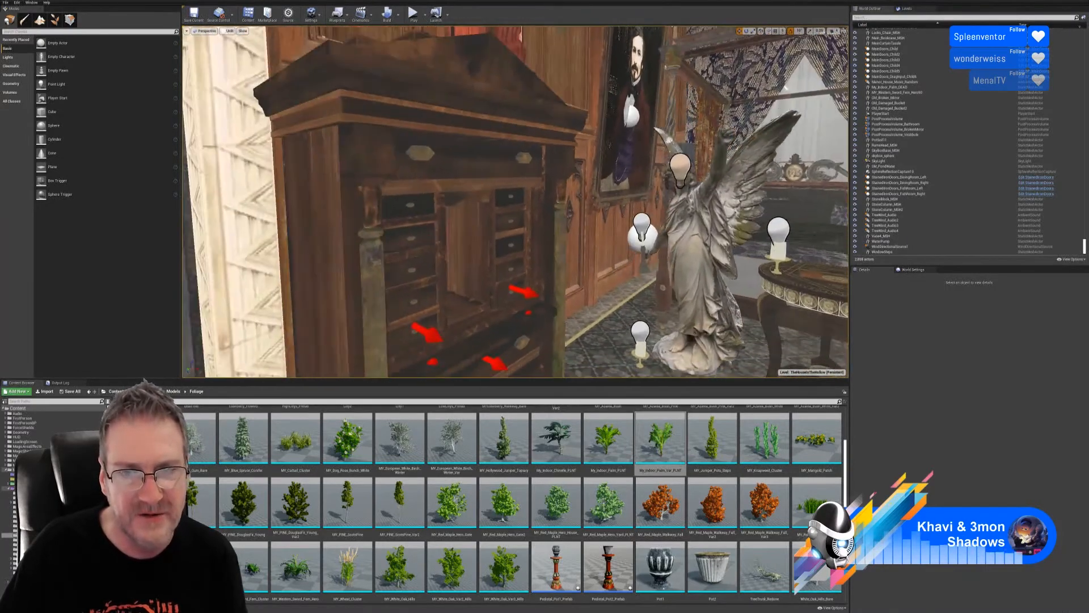
{"action": "right_click_drag", "start_coordinate": [515, 201], "coordinate": [295, 204]}
{"action": "right_click_drag", "start_coordinate": [738, 261], "coordinate": [466, 248]}
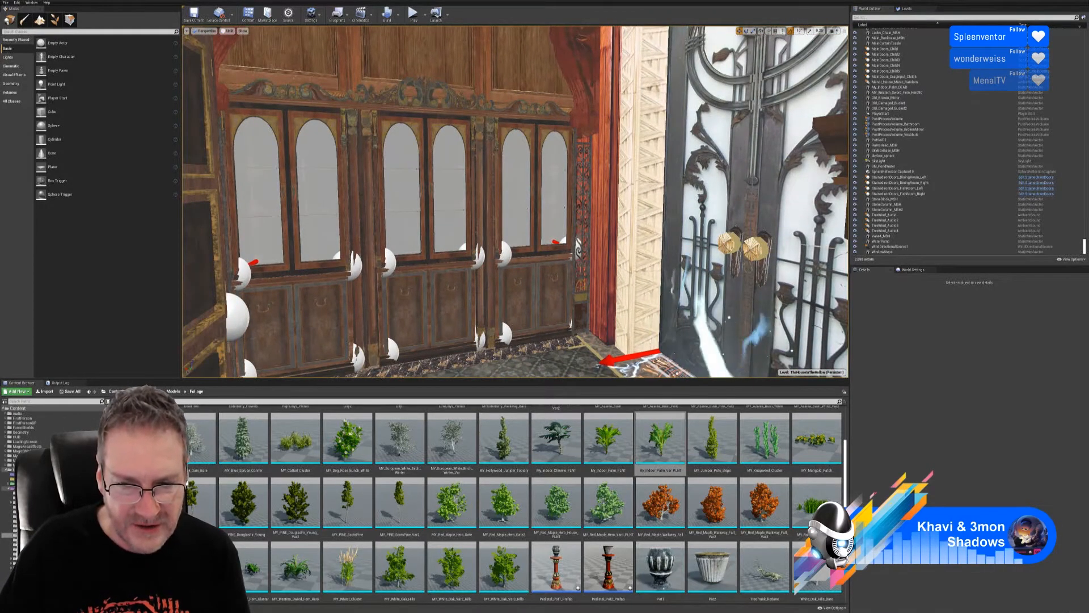
{"action": "scroll", "coordinate": [551, 469], "scroll_direction": "down", "scroll_amount": 2}
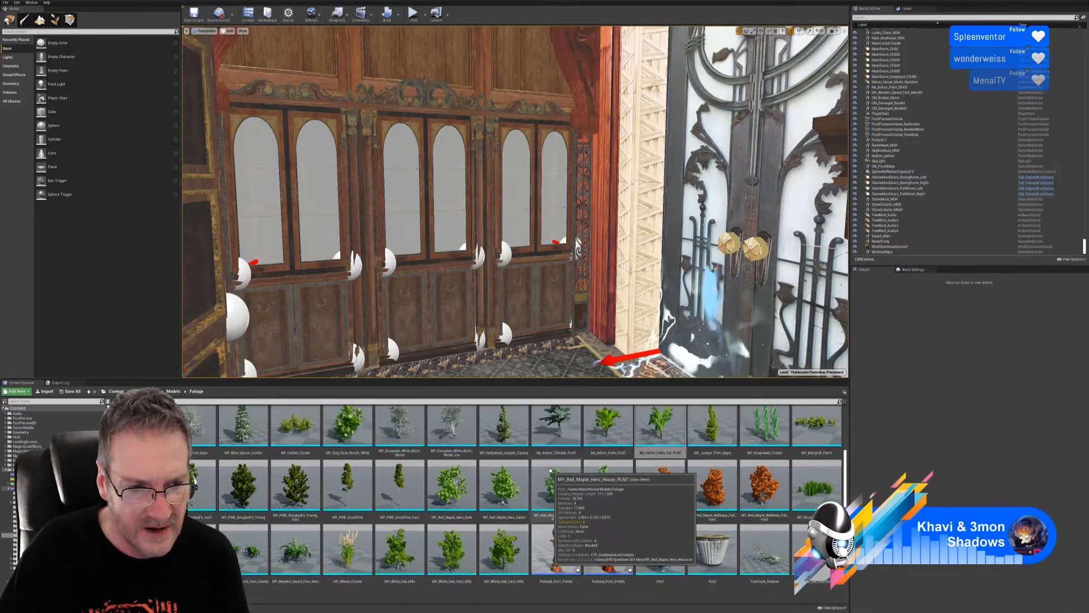
{"action": "scroll", "coordinate": [550, 470], "scroll_direction": "up", "scroll_amount": 4}
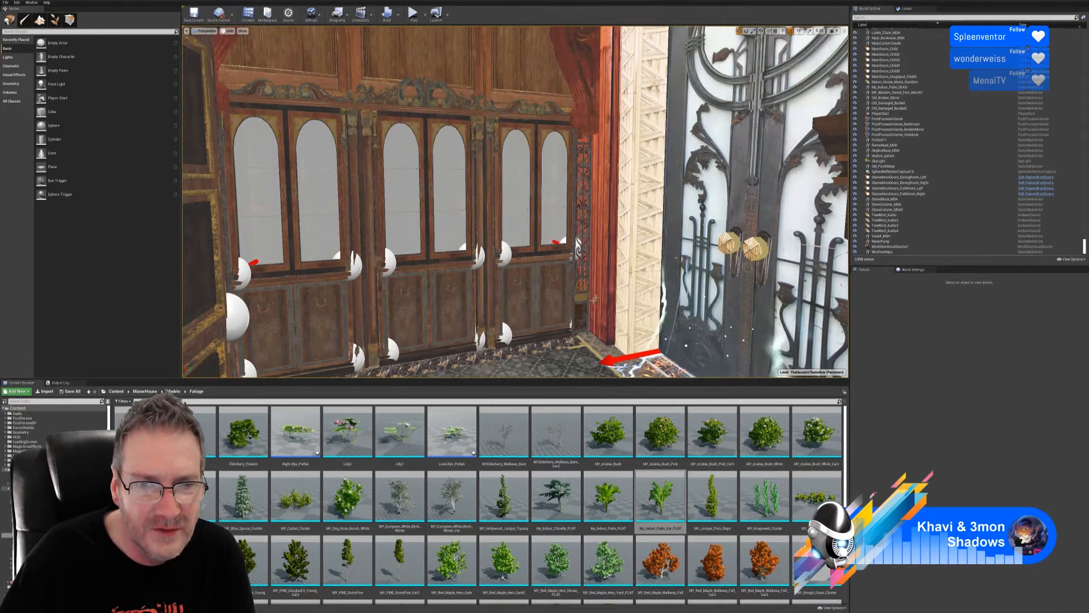
{"action": "right_click_drag", "start_coordinate": [595, 299], "coordinate": [800, 306]}
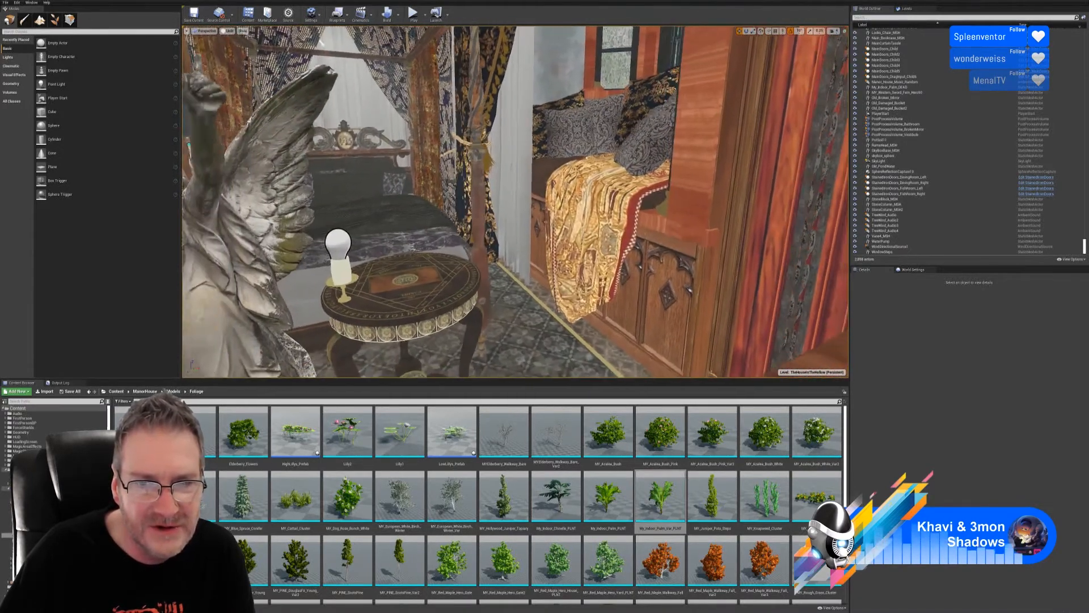
{"action": "key", "text": "s"}
{"action": "right_click_drag", "start_coordinate": [551, 244], "coordinate": [659, 230]}
{"action": "key", "text": "w"}
{"action": "key", "text": "s"}
{"action": "key", "text": "a"}
{"action": "key", "text": "w"}
{"action": "key", "text": "s"}
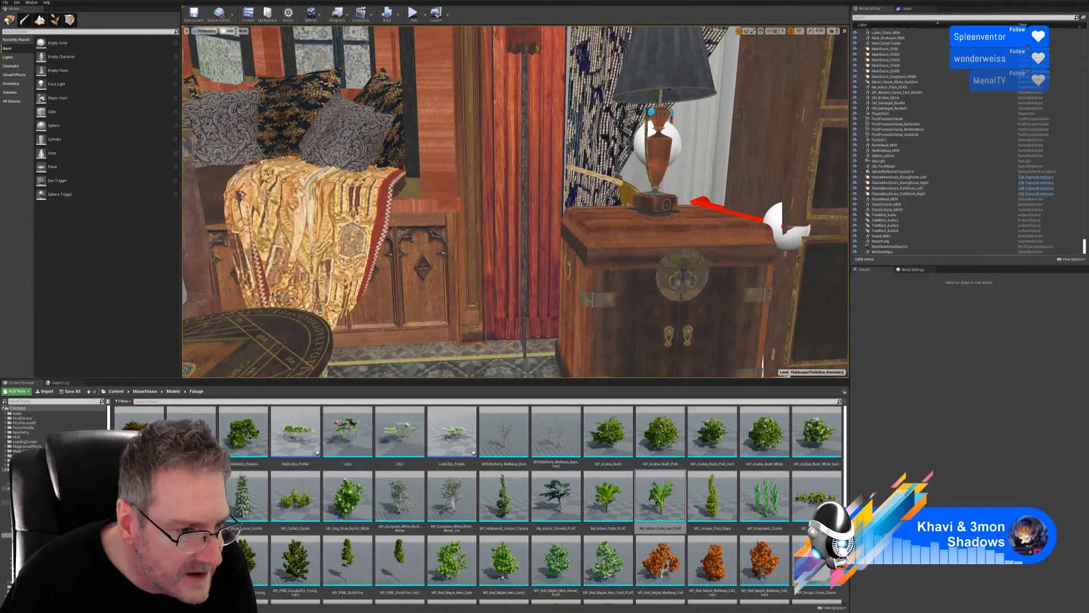
- Place the stone urn from the Building models on the floor beside the wooden lamp cabinet, and scale it down uniformly
{"action": "left_click", "coordinate": [23, 502]}
{"action": "scroll", "coordinate": [546, 476], "scroll_direction": "down", "scroll_amount": 2}
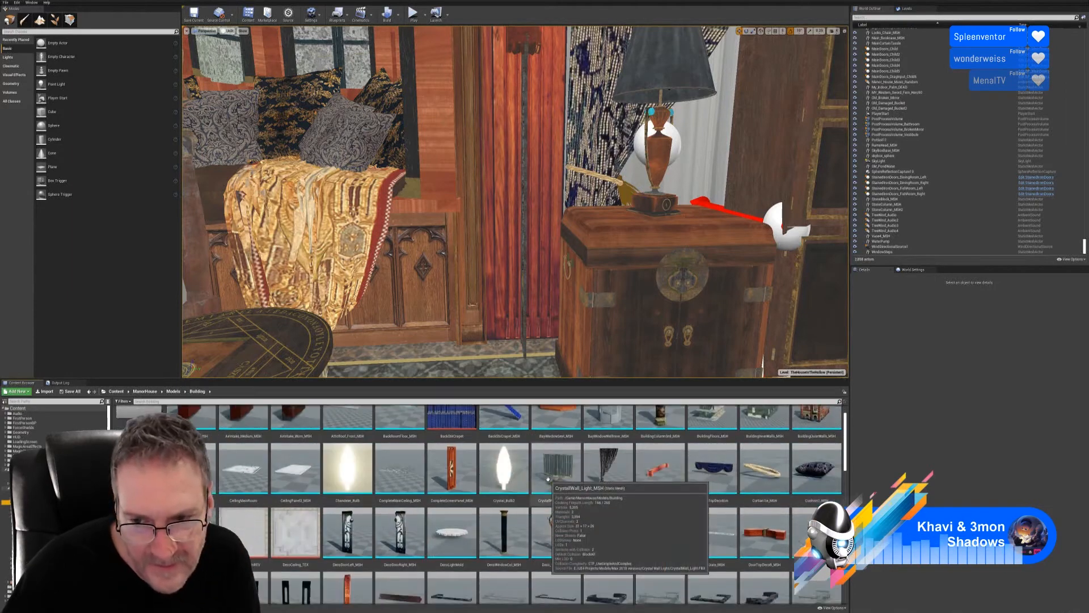
{"action": "scroll", "coordinate": [714, 518], "scroll_direction": "down", "scroll_amount": 4}
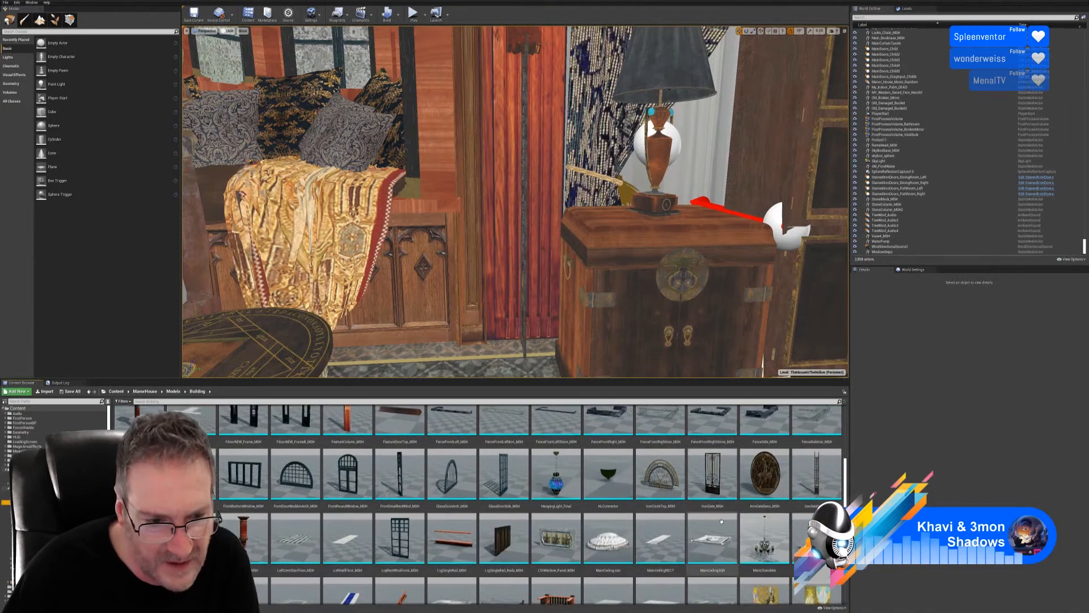
{"action": "scroll", "coordinate": [722, 521], "scroll_direction": "down", "scroll_amount": 5}
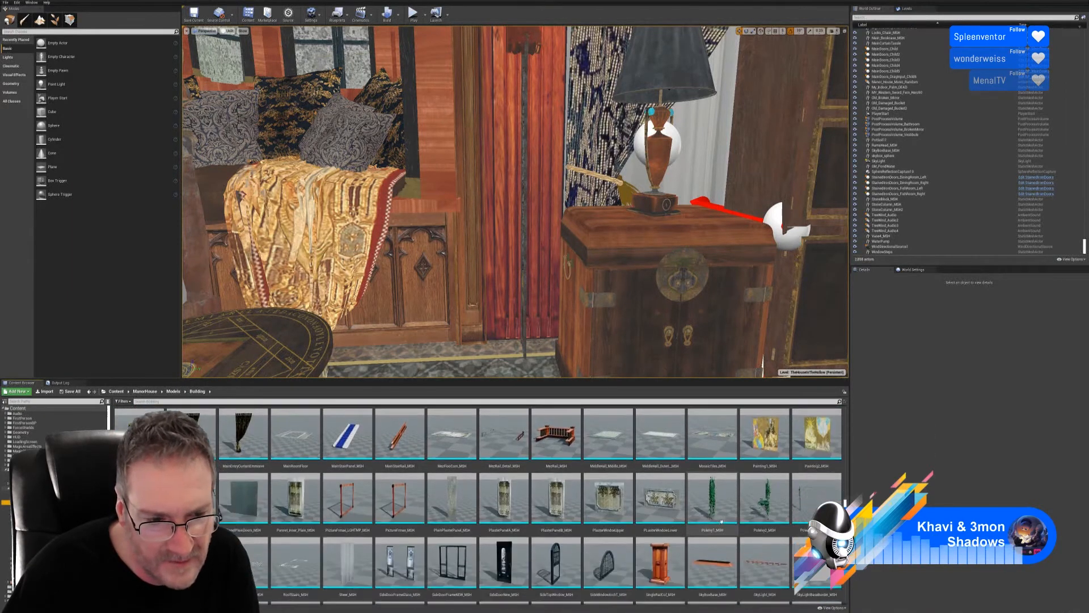
{"action": "scroll", "coordinate": [722, 522], "scroll_direction": "down", "scroll_amount": 3}
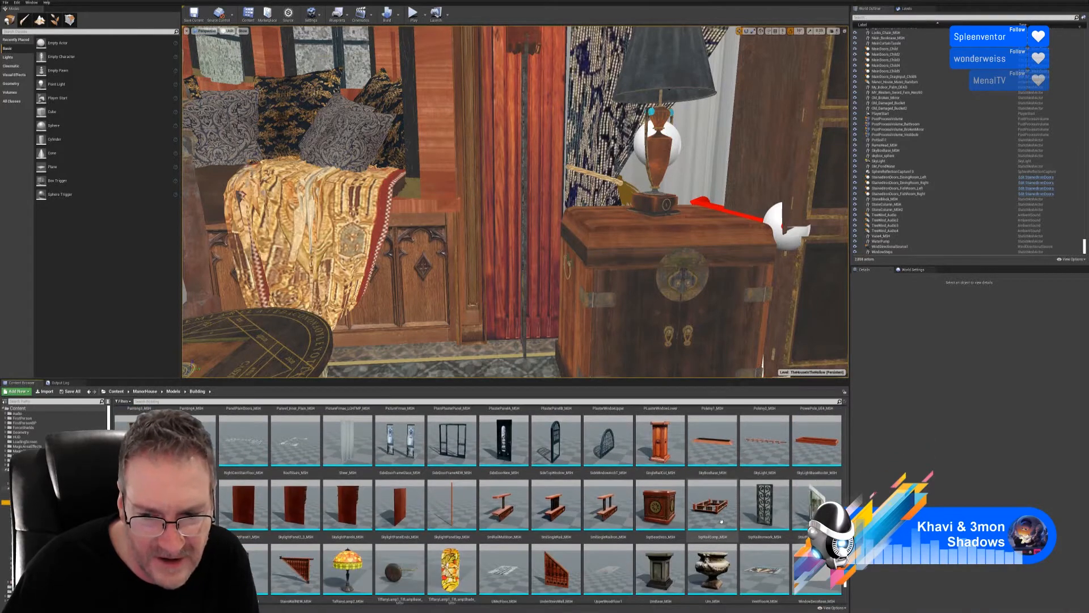
{"action": "left_click_drag", "start_coordinate": [713, 568], "coordinate": [528, 367]}
{"action": "left_click_drag", "start_coordinate": [590, 318], "coordinate": [593, 369]}
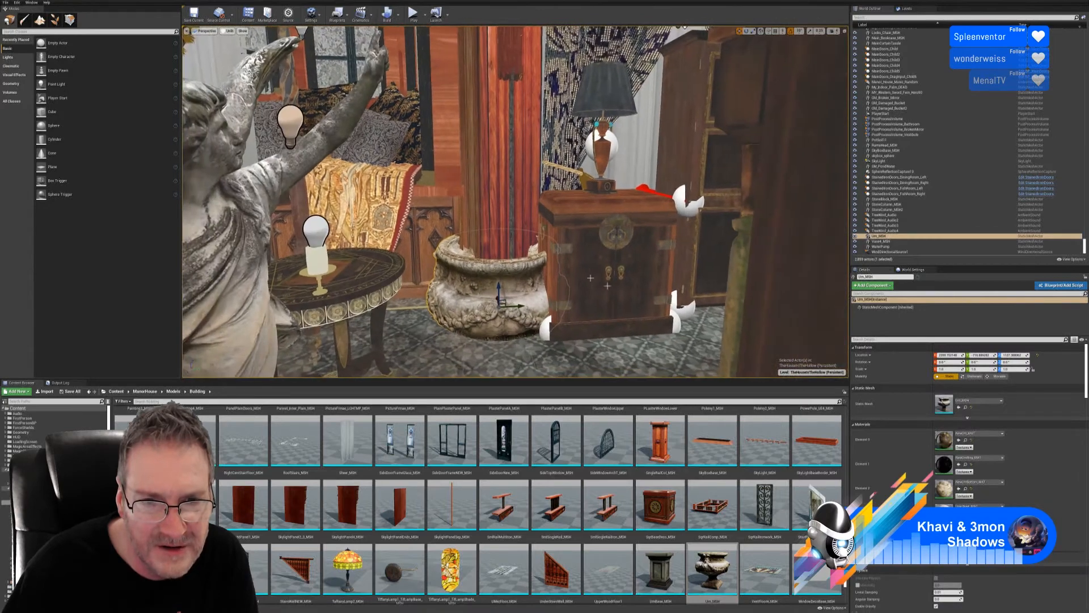
{"action": "left_click", "coordinate": [753, 33]}
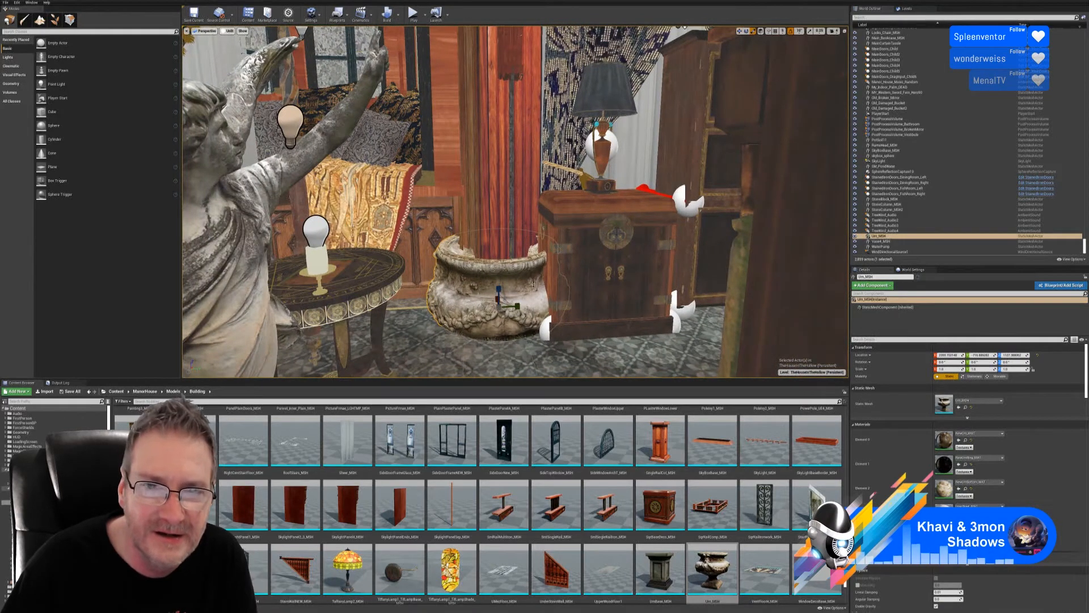
{"action": "left_click_drag", "start_coordinate": [502, 310], "coordinate": [481, 330]}
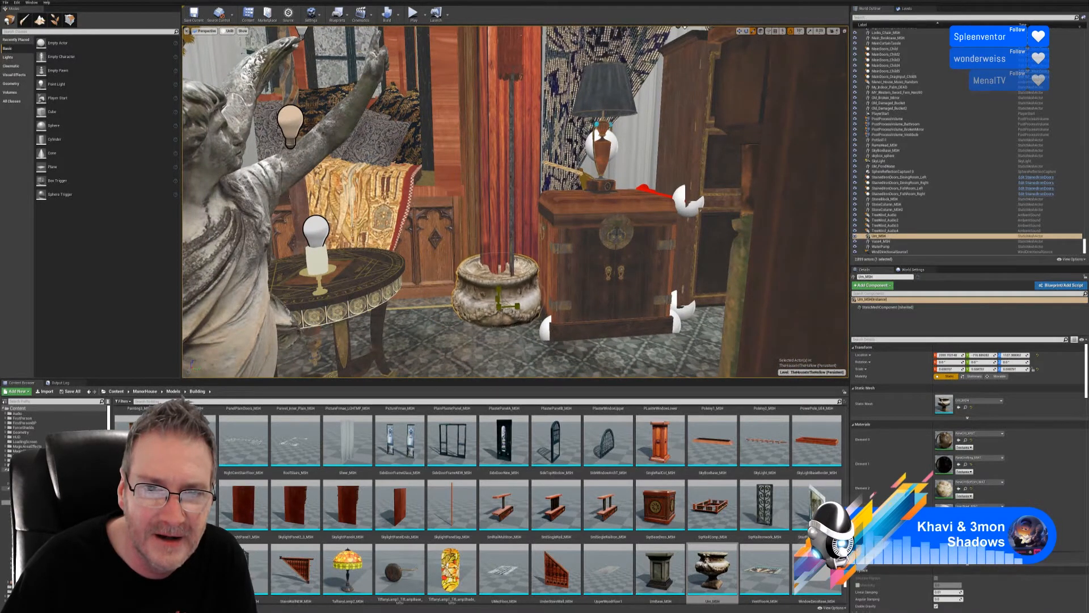
- Move the stone urn out of the bedroom onto the checkered landing, next to the existing planted urn
{"action": "left_click", "coordinate": [740, 31]}
{"action": "right_click_drag", "start_coordinate": [624, 170], "coordinate": [709, 233]}
{"action": "right_click_drag", "start_coordinate": [544, 193], "coordinate": [480, 181]}
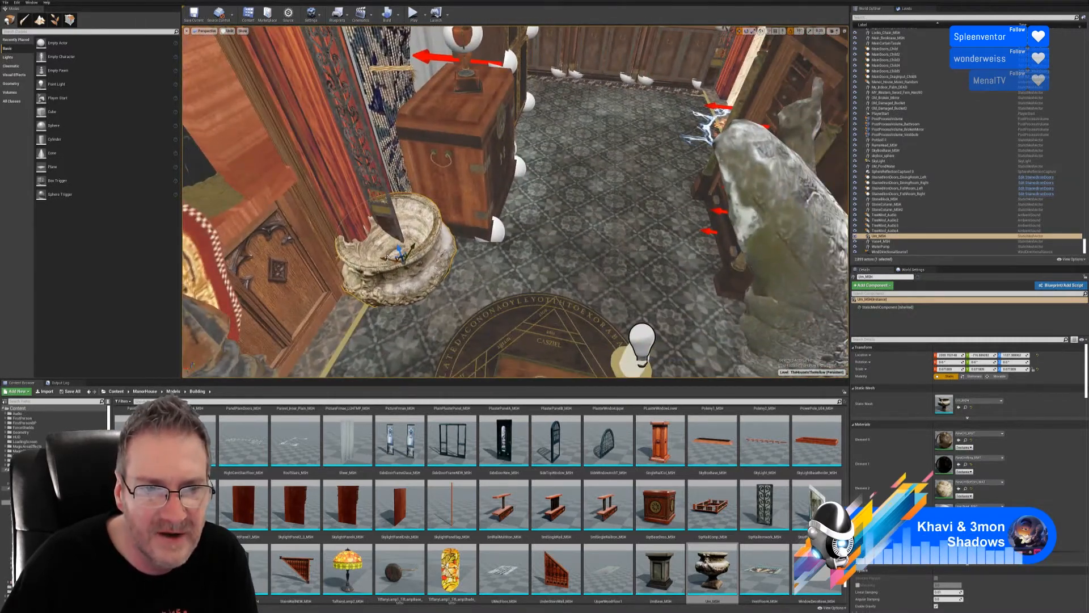
{"action": "left_click_drag", "start_coordinate": [387, 258], "coordinate": [823, 335]}
{"action": "right_click_drag", "start_coordinate": [785, 294], "coordinate": [840, 312]}
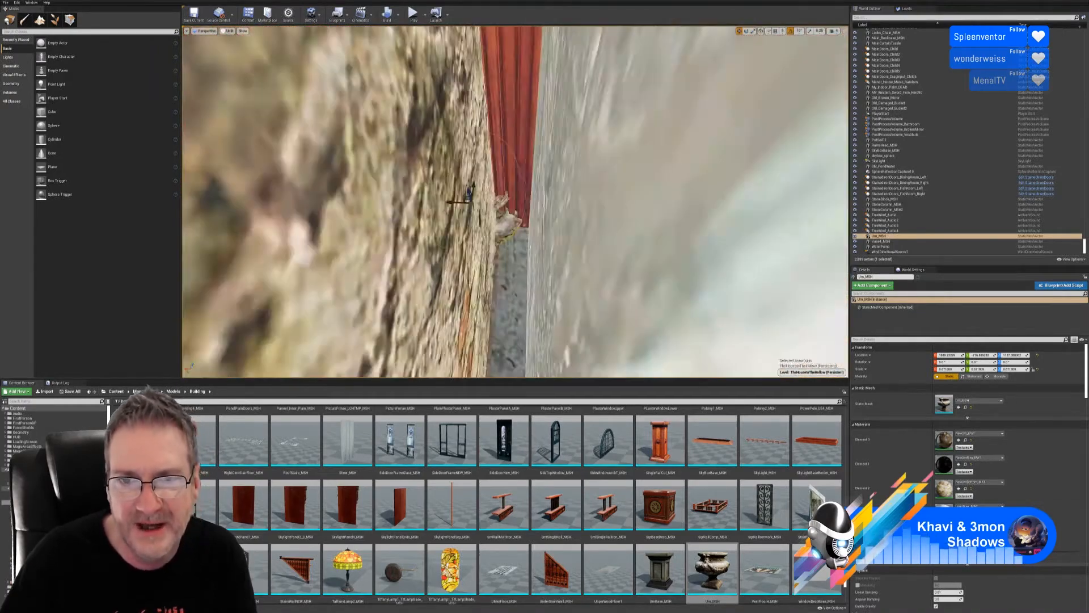
{"action": "right_click_drag", "start_coordinate": [515, 202], "coordinate": [498, 201]}
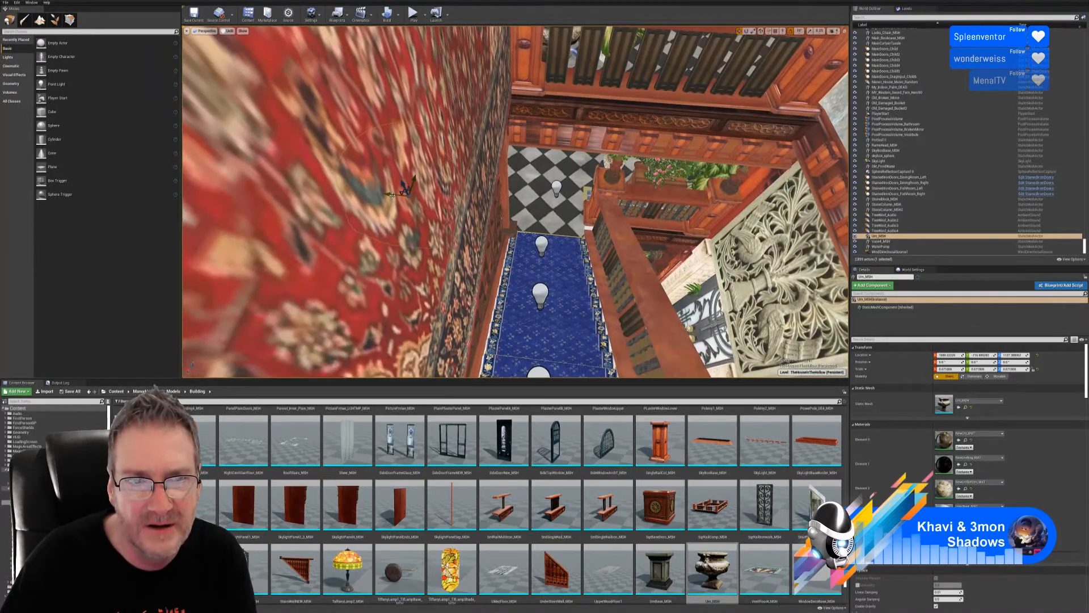
{"action": "left_click_drag", "start_coordinate": [391, 195], "coordinate": [576, 207]}
{"action": "right_click_drag", "start_coordinate": [576, 207], "coordinate": [619, 142]}
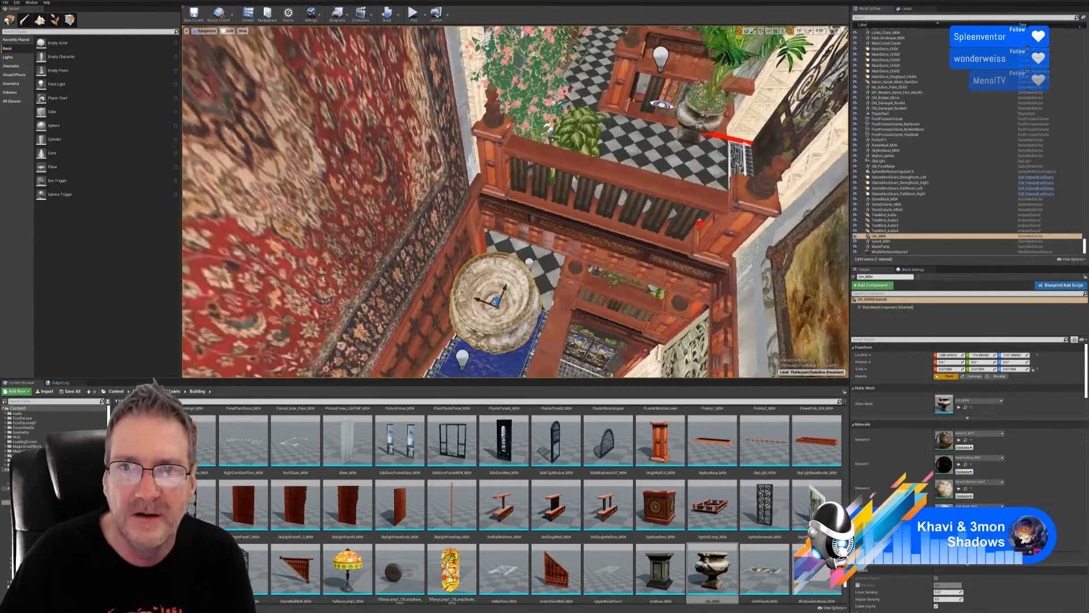
{"action": "right_click_drag", "start_coordinate": [647, 285], "coordinate": [596, 284]}
{"action": "left_click_drag", "start_coordinate": [523, 277], "coordinate": [714, 114]}
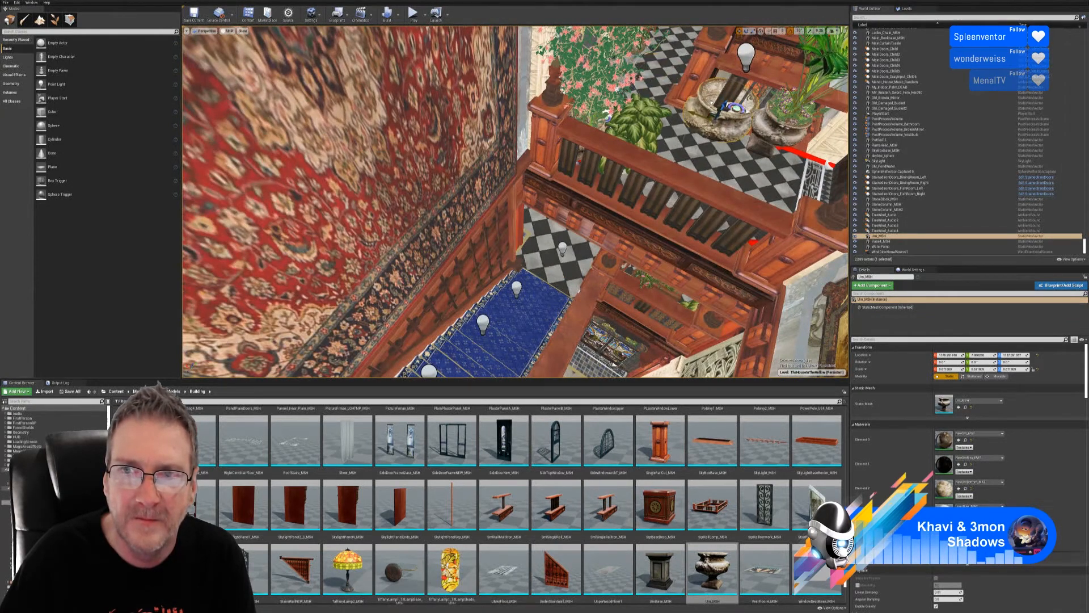
- Position the stone urn beside the planted urn on the checkered landing and scale it down uniformly towards the planted urn's size
{"action": "right_click_drag", "start_coordinate": [714, 115], "coordinate": [706, 145]}
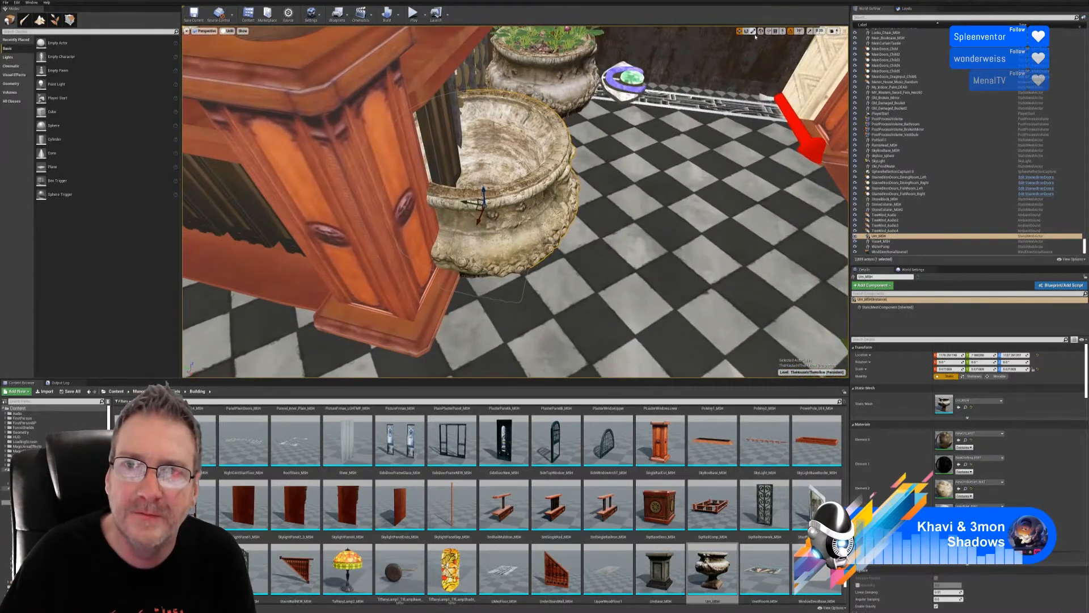
{"action": "mouse_move", "coordinate": [486, 205]}
{"action": "left_mouse_down"}
{"action": "mouse_move", "coordinate": [499, 192]}
{"action": "mouse_move", "coordinate": [472, 218]}
{"action": "left_mouse_up"}
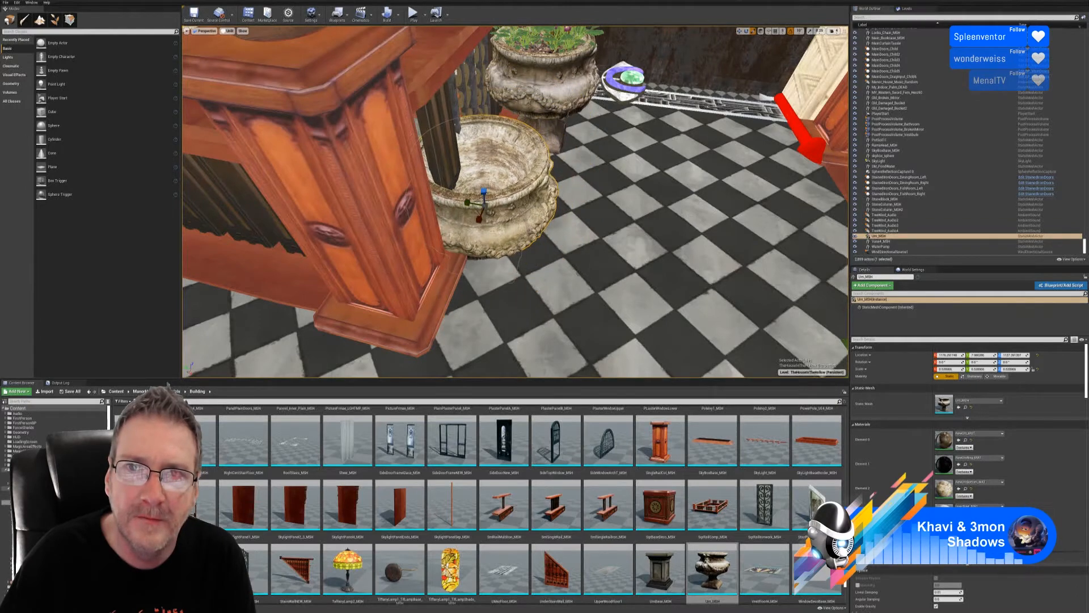
{"action": "key", "text": "w"}
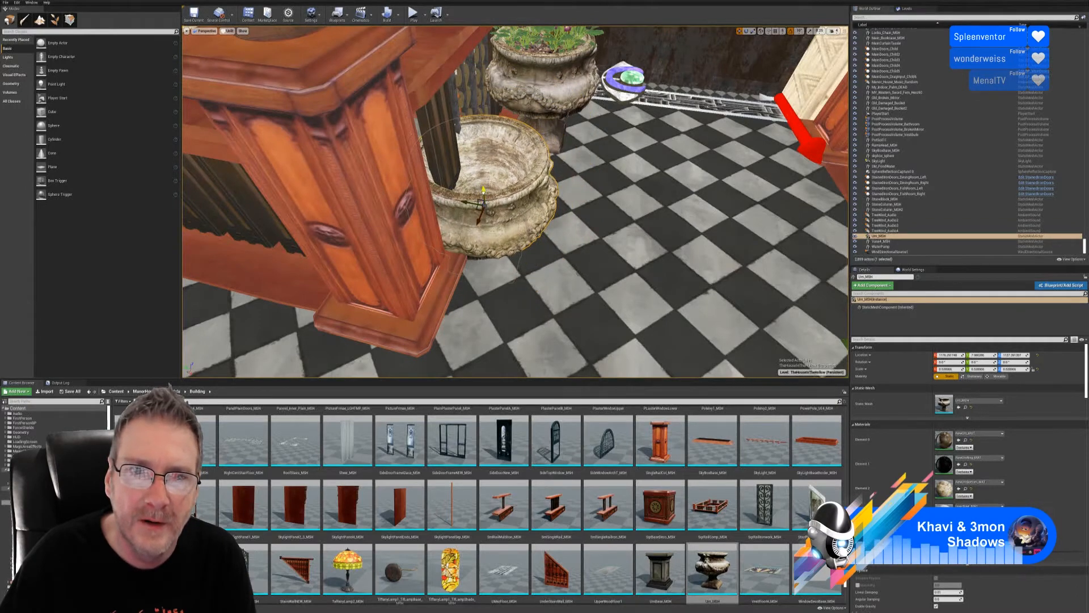
{"action": "left_click_drag", "start_coordinate": [483, 189], "coordinate": [534, 157]}
{"action": "right_click_drag", "start_coordinate": [535, 157], "coordinate": [426, 127]}
{"action": "left_click", "coordinate": [754, 31]}
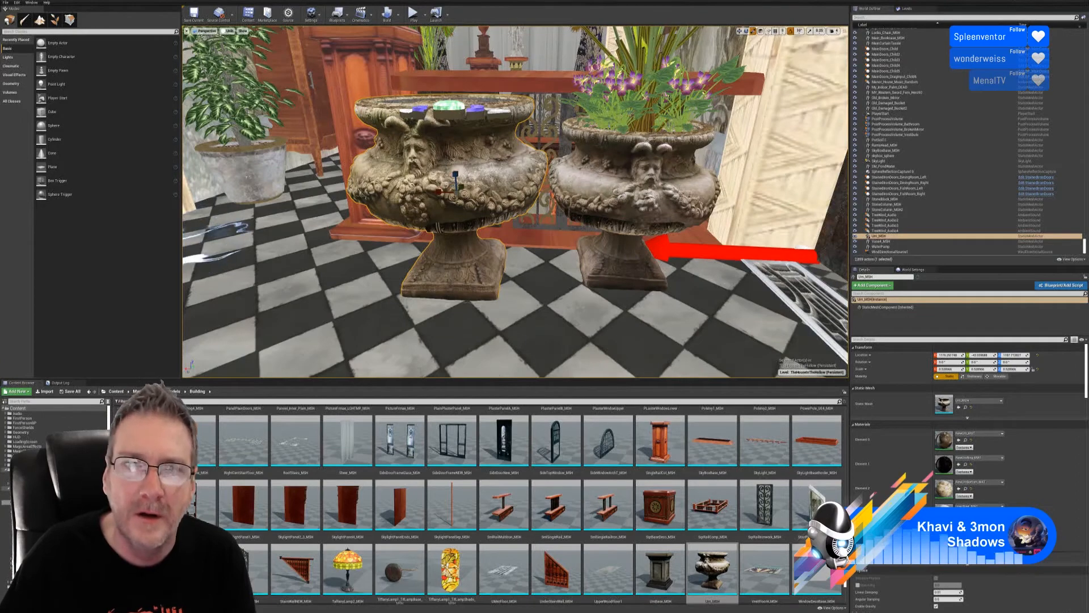
{"action": "mouse_move", "coordinate": [460, 193]}
{"action": "left_mouse_down"}
{"action": "mouse_move", "coordinate": [445, 201]}
{"action": "mouse_move", "coordinate": [454, 195]}
{"action": "left_mouse_up"}
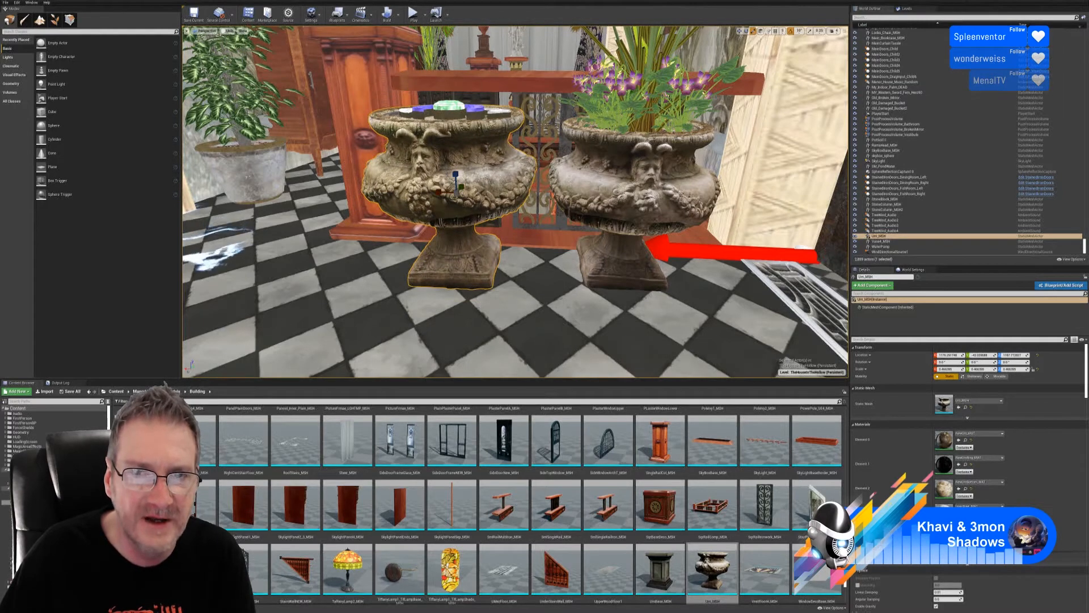
- Inspect the planted urn's instanced mesh component to check its transform settings
{"action": "left_click", "coordinate": [636, 187]}
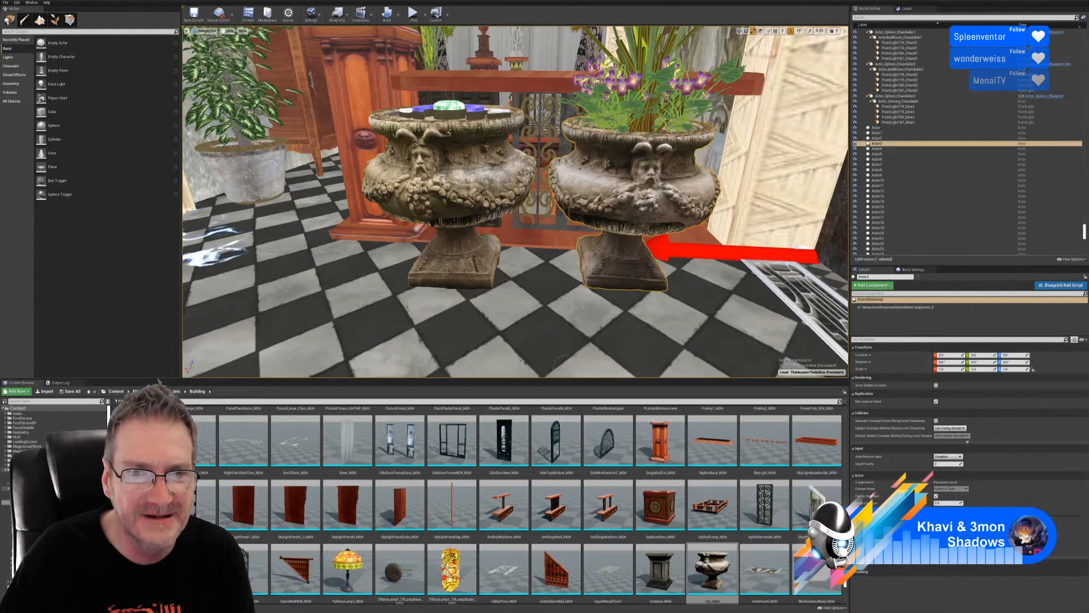
{"action": "right_click_drag", "start_coordinate": [635, 187], "coordinate": [575, 306]}
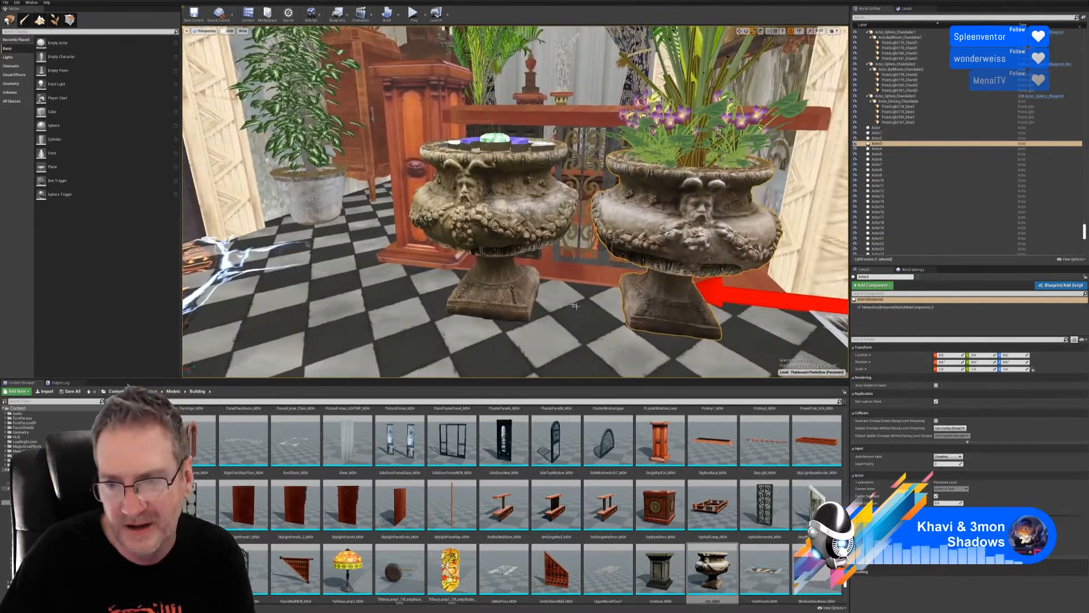
{"action": "left_click", "coordinate": [896, 307]}
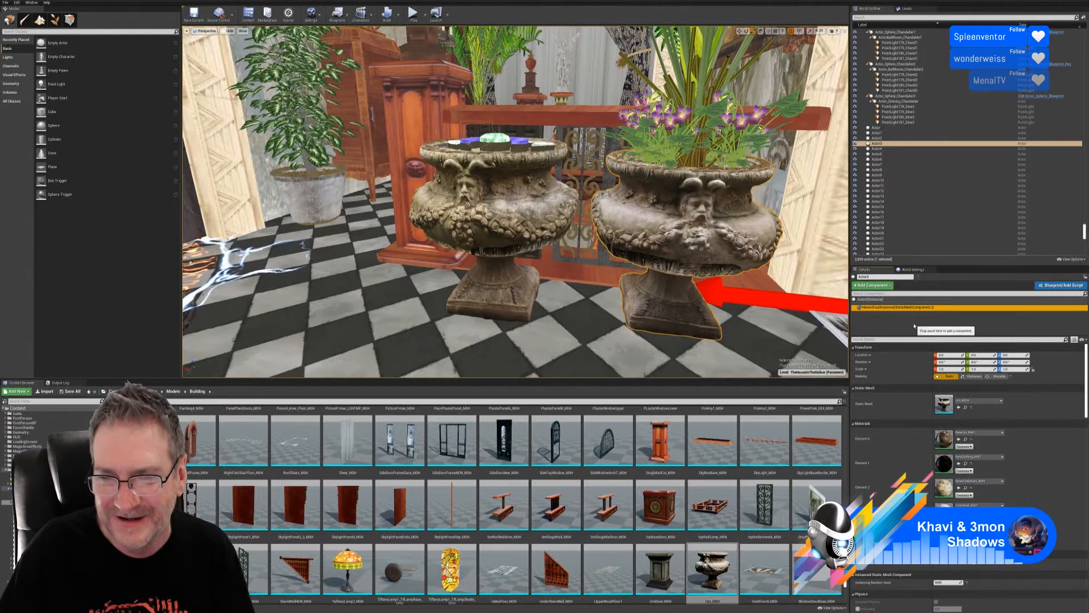
- Lower the new stone urn onto the landing floor and scale it down slightly more
{"action": "left_click", "coordinate": [481, 219]}
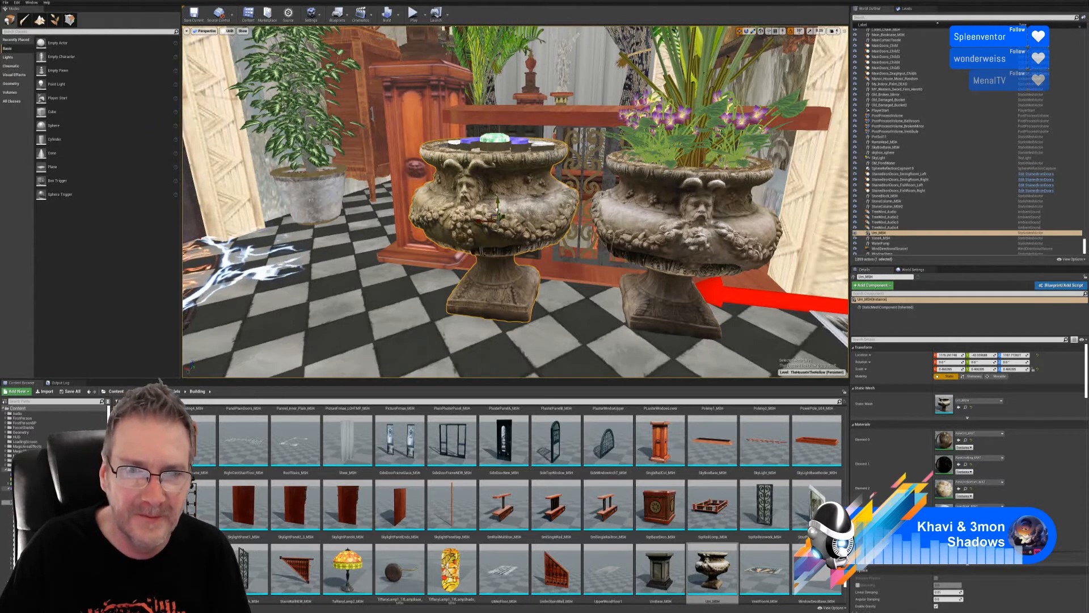
{"action": "left_click_drag", "start_coordinate": [497, 210], "coordinate": [497, 221]}
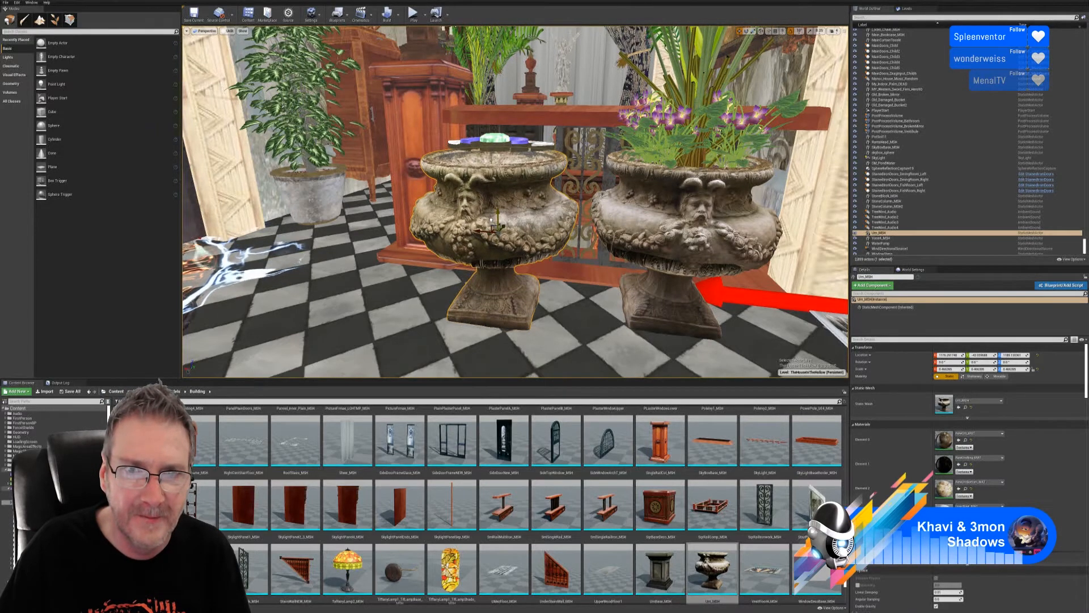
{"action": "right_click_drag", "start_coordinate": [538, 275], "coordinate": [573, 276]}
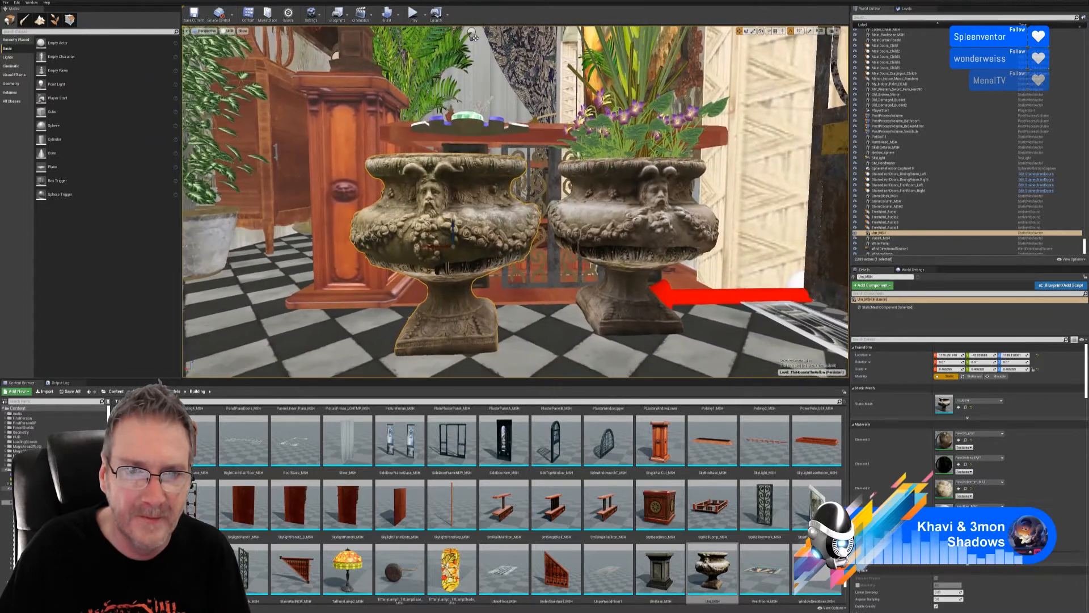
{"action": "left_click", "coordinate": [753, 32]}
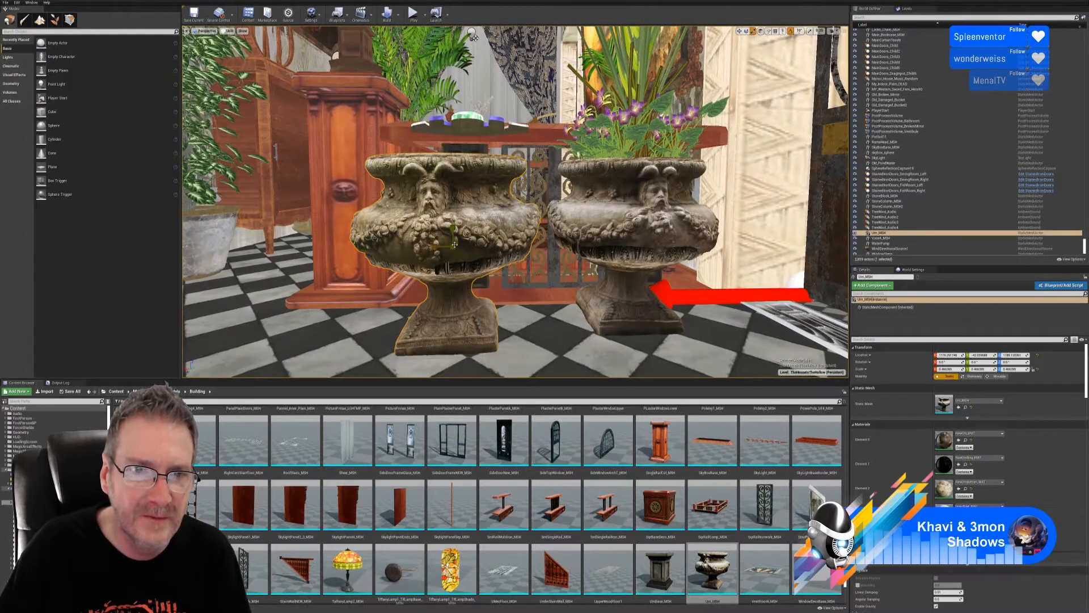
{"action": "mouse_move", "coordinate": [455, 247]}
{"action": "left_mouse_down"}
{"action": "mouse_move", "coordinate": [465, 238]}
{"action": "mouse_move", "coordinate": [449, 255]}
{"action": "left_mouse_up"}
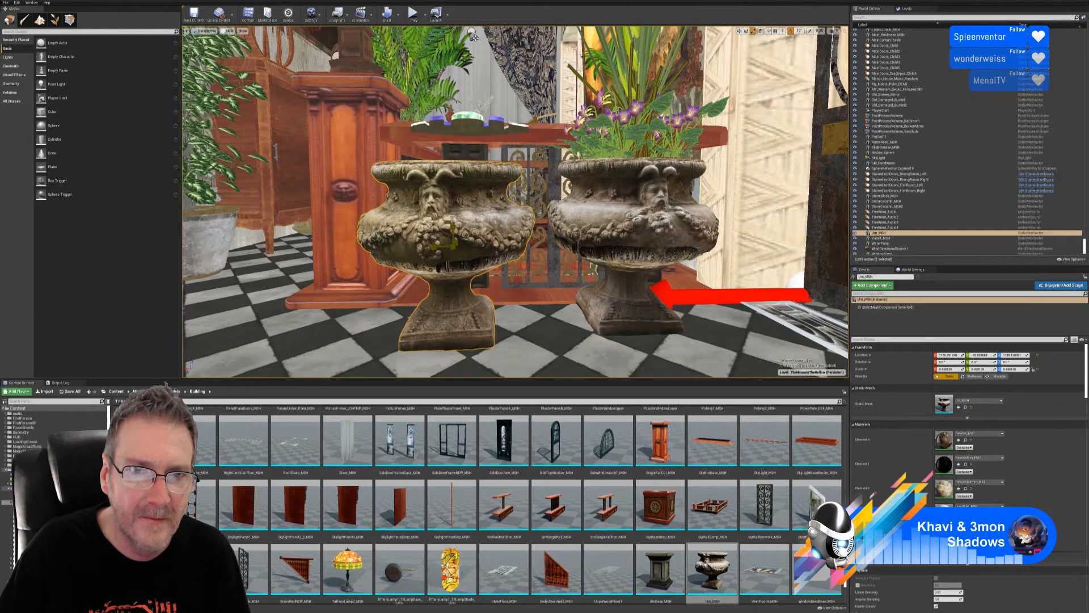
- Move the new urn closer to the planted urn and fine-tune its uniform scale and height to match it
{"action": "left_click", "coordinate": [740, 31]}
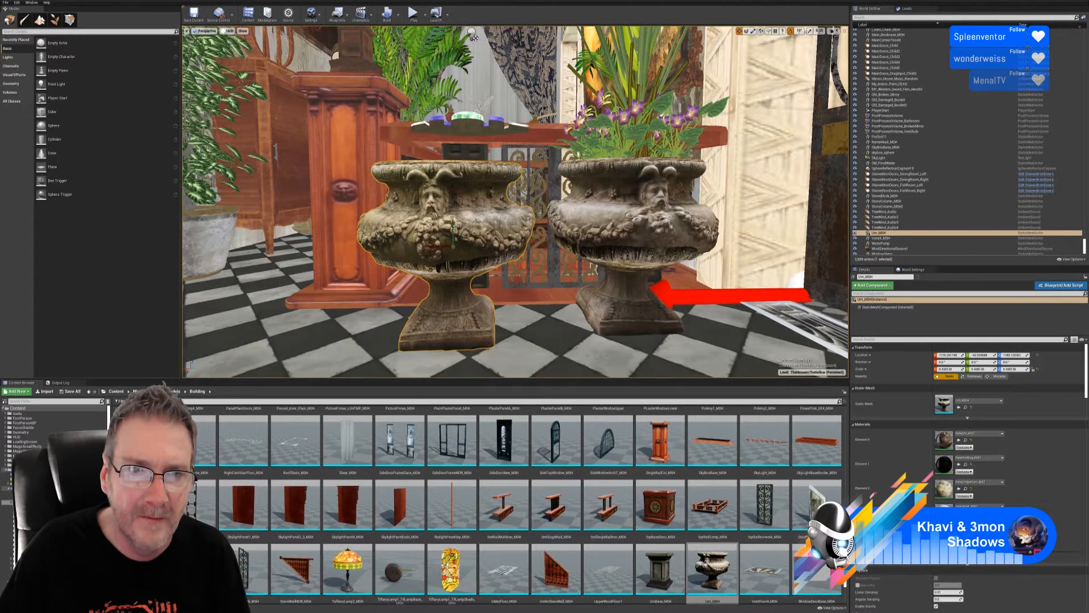
{"action": "left_click_drag", "start_coordinate": [454, 227], "coordinate": [470, 248]}
{"action": "right_click_drag", "start_coordinate": [470, 248], "coordinate": [459, 172]}
{"action": "left_click", "coordinate": [753, 31]}
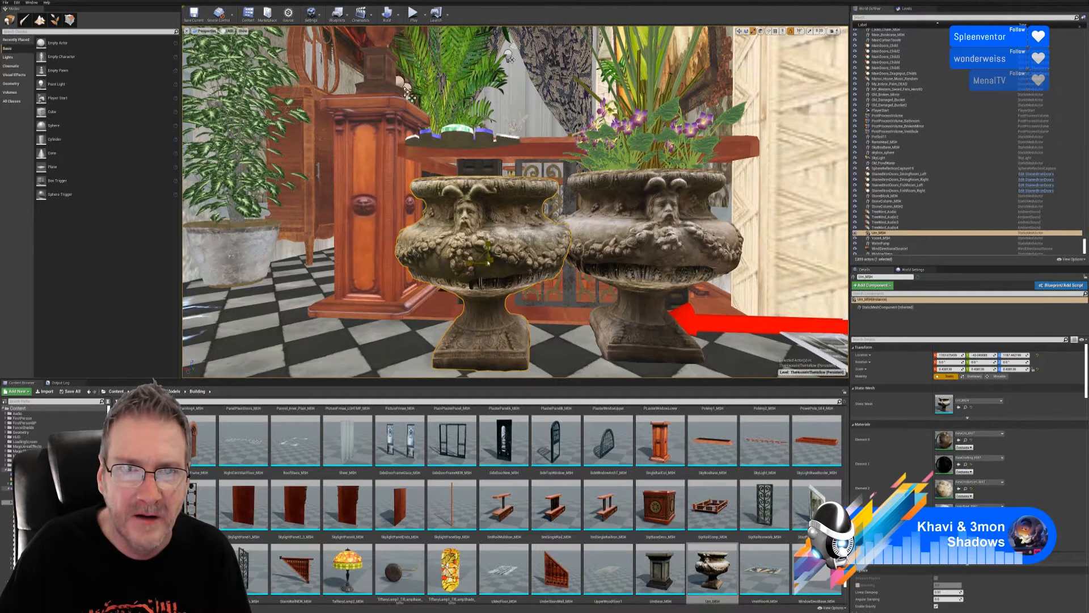
{"action": "left_click_drag", "start_coordinate": [488, 262], "coordinate": [493, 258]}
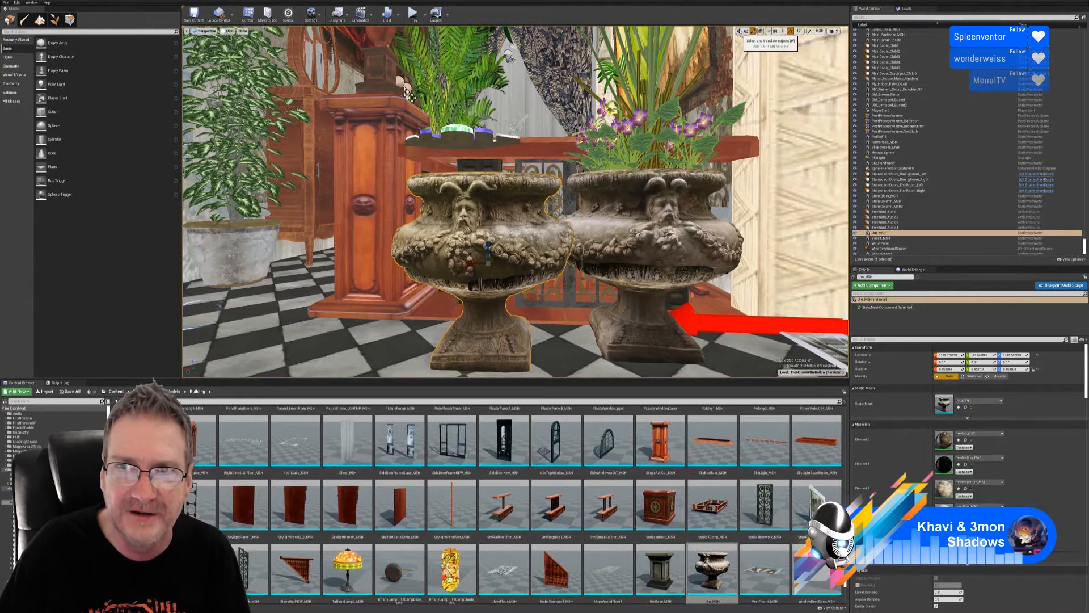
{"action": "left_click", "coordinate": [739, 30]}
{"action": "left_click_drag", "start_coordinate": [488, 241], "coordinate": [492, 239]}
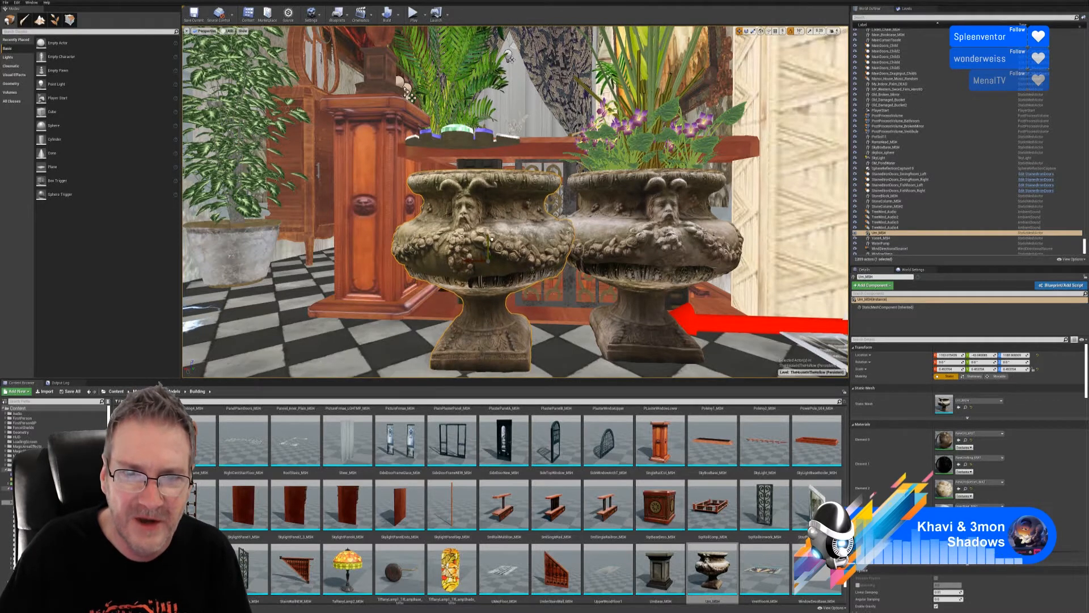
- Move the matched stone urn off the landing, through the portal doorway and across the tiled bedroom floor to beside the round table
{"action": "right_click_drag", "start_coordinate": [603, 255], "coordinate": [500, 374]}
{"action": "left_click_drag", "start_coordinate": [578, 225], "coordinate": [312, 57]}
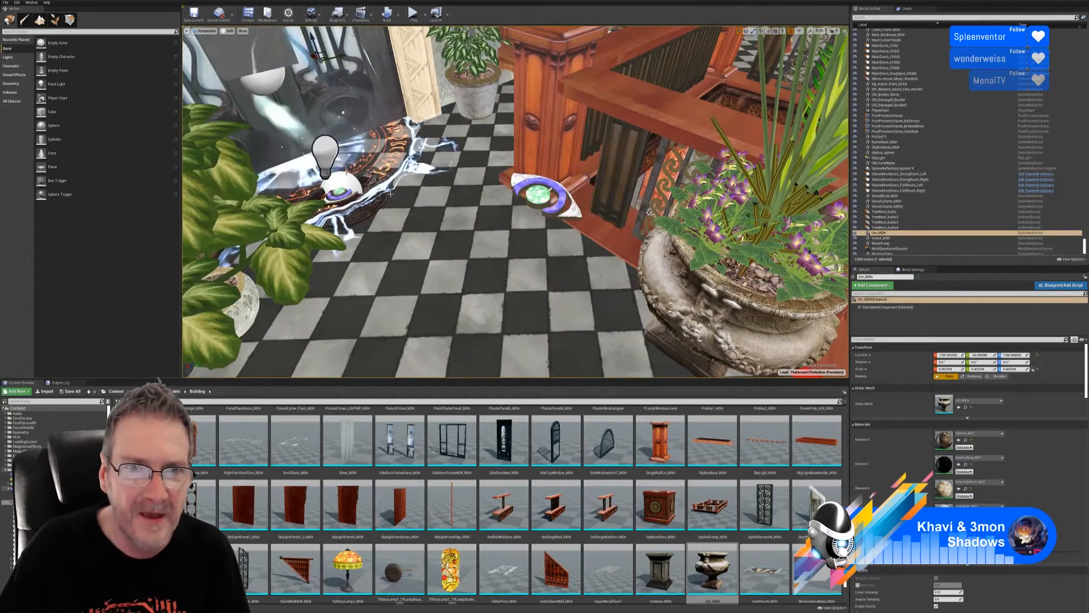
{"action": "left_click_drag", "start_coordinate": [503, 279], "coordinate": [454, 159]}
{"action": "left_click_drag", "start_coordinate": [541, 250], "coordinate": [618, 300]}
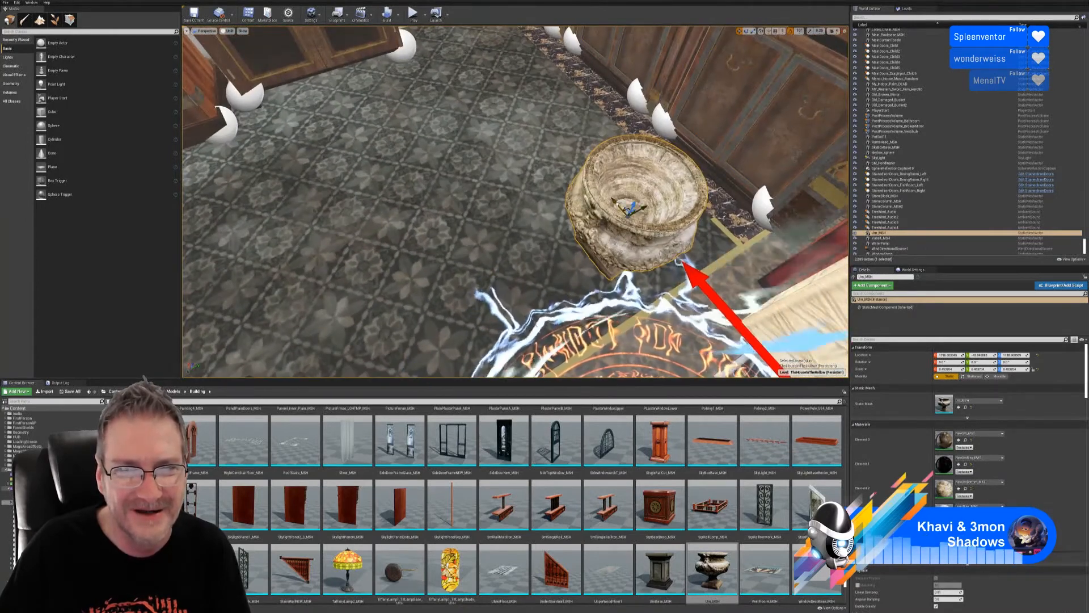
{"action": "left_click_drag", "start_coordinate": [616, 203], "coordinate": [531, 105]}
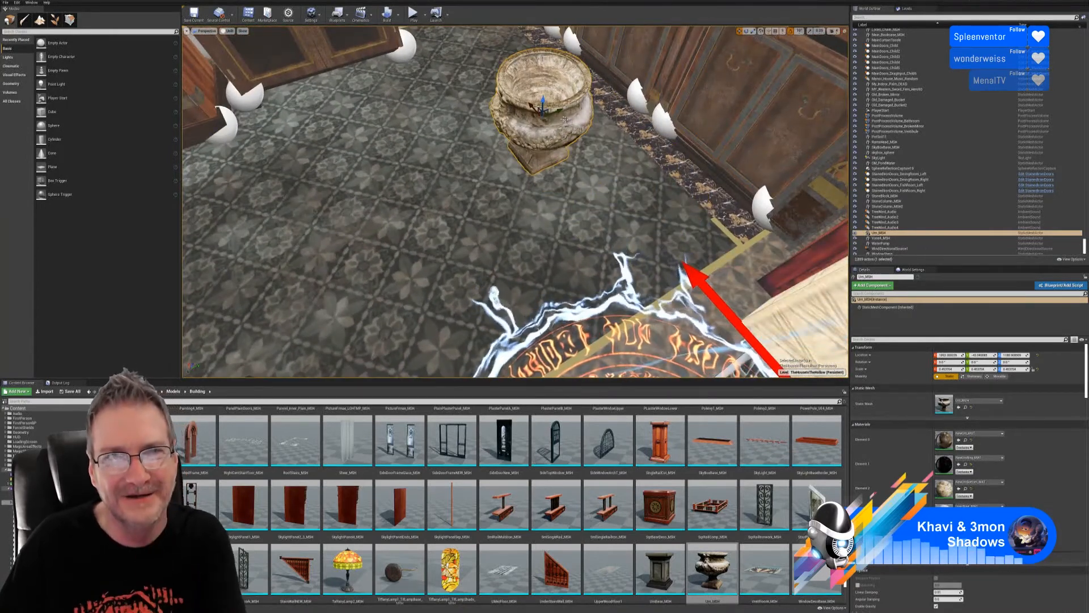
{"action": "left_click_drag", "start_coordinate": [560, 112], "coordinate": [230, 232]}
{"action": "right_click_drag", "start_coordinate": [230, 232], "coordinate": [295, 258]}
{"action": "left_click_drag", "start_coordinate": [689, 184], "coordinate": [466, 277]}
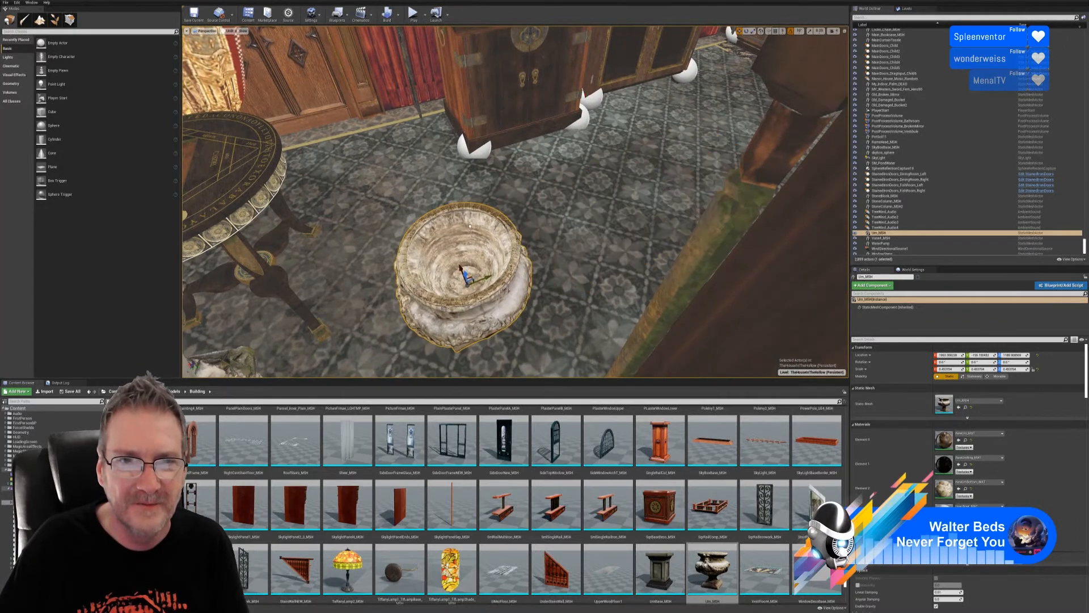
- Move the urn past the round table to the wall between the wood panelling and the wooden cabinet
{"action": "right_click_drag", "start_coordinate": [440, 276], "coordinate": [380, 307]}
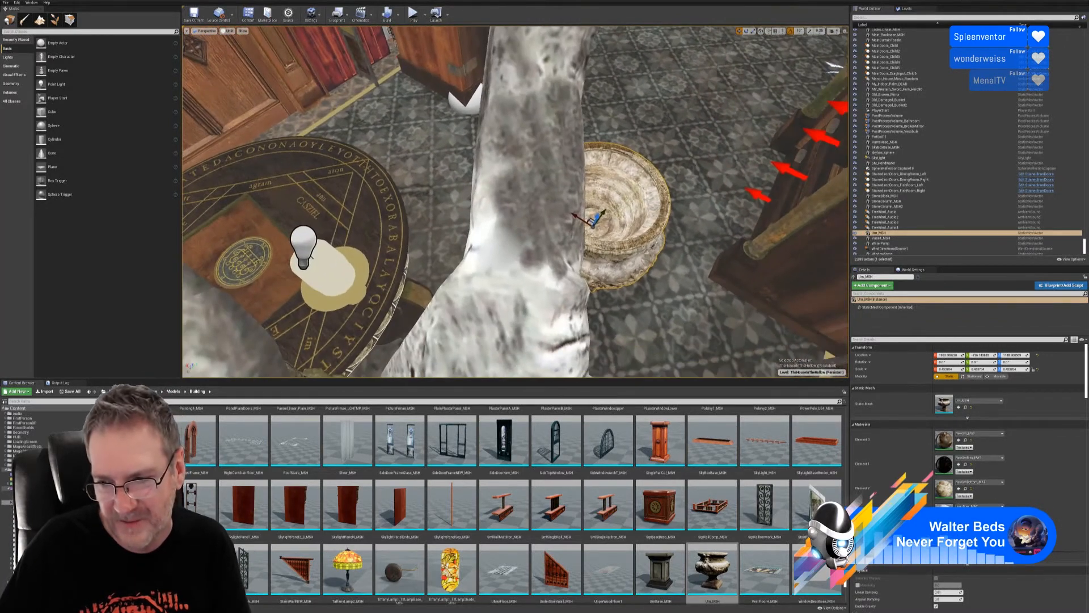
{"action": "left_click_drag", "start_coordinate": [574, 215], "coordinate": [366, 79]}
{"action": "right_click_drag", "start_coordinate": [366, 79], "coordinate": [542, 176]}
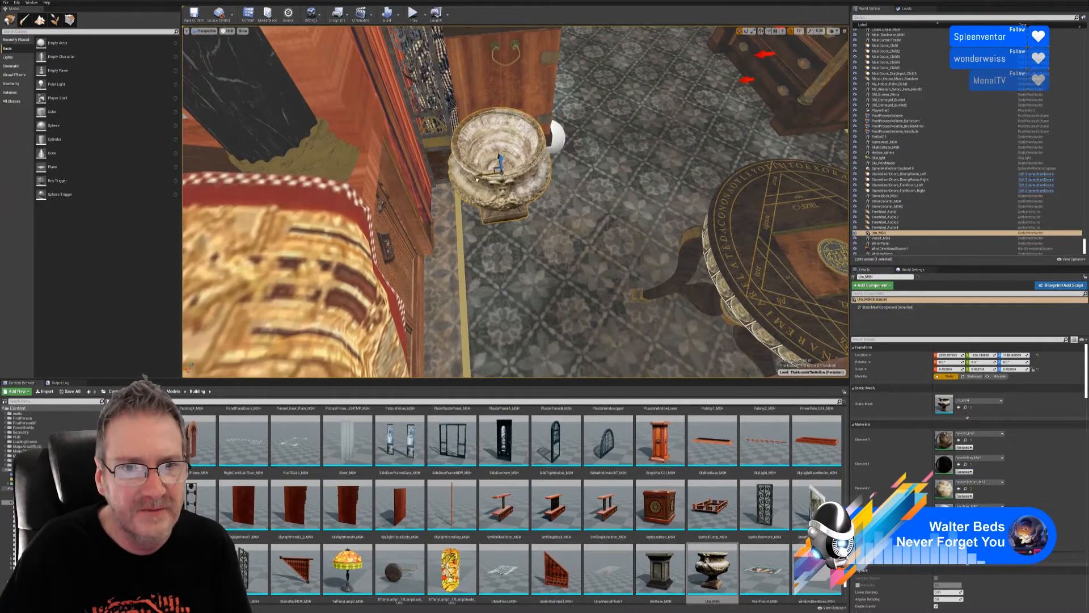
{"action": "right_click_drag", "start_coordinate": [541, 176], "coordinate": [511, 213]}
{"action": "right_click_drag", "start_coordinate": [579, 297], "coordinate": [493, 293]}
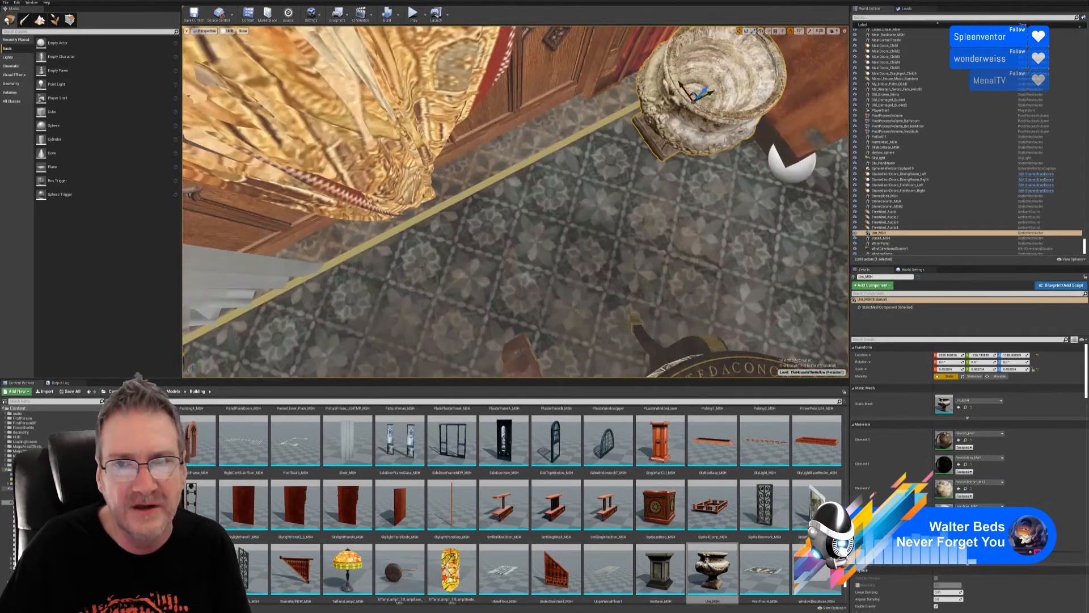
{"action": "right_click_drag", "start_coordinate": [510, 255], "coordinate": [548, 167]}
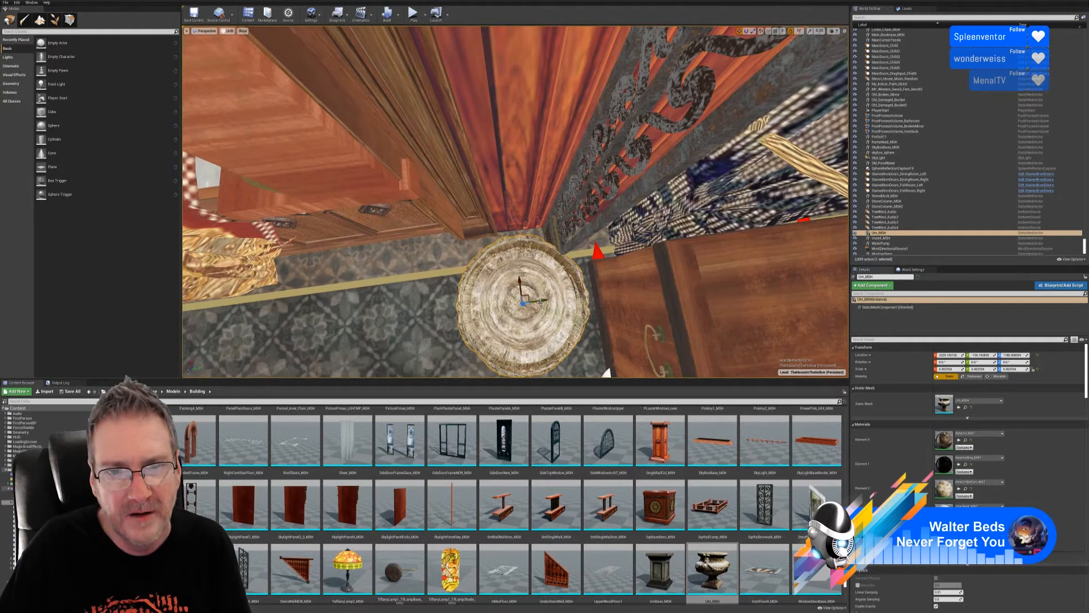
- Fine-tune the urn's floor position in front of the red curtain so it stands clear of the cabinet's side
{"action": "left_click_drag", "start_coordinate": [542, 301], "coordinate": [518, 293]}
{"action": "mouse_move", "coordinate": [517, 293]}
{"action": "right_mouse_down"}
{"action": "mouse_move", "coordinate": [504, 358]}
{"action": "mouse_move", "coordinate": [505, 284]}
{"action": "mouse_move", "coordinate": [511, 301]}
{"action": "mouse_move", "coordinate": [491, 318]}
{"action": "mouse_move", "coordinate": [531, 296]}
{"action": "right_mouse_up"}
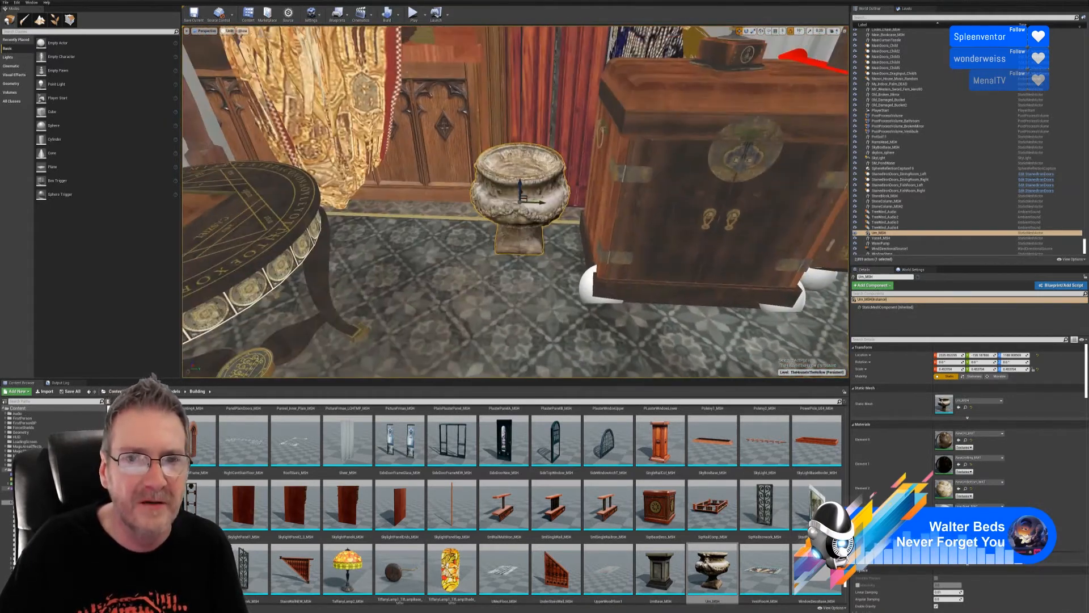
{"action": "mouse_move", "coordinate": [541, 202]}
{"action": "left_mouse_down"}
{"action": "mouse_move", "coordinate": [557, 203]}
{"action": "mouse_move", "coordinate": [544, 203]}
{"action": "left_mouse_up"}
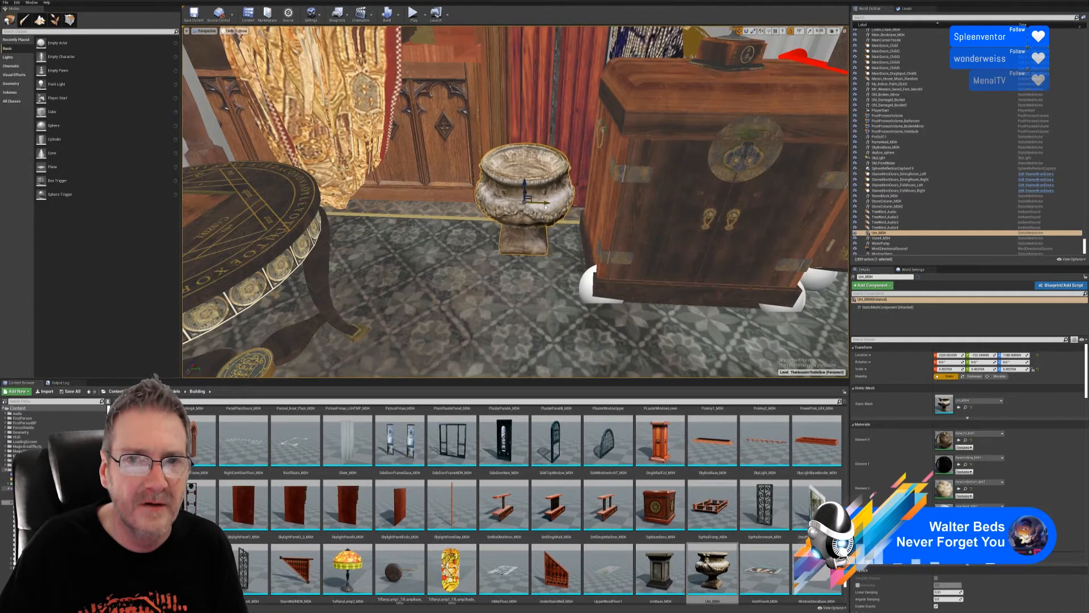
{"action": "mouse_move", "coordinate": [544, 202]}
{"action": "right_mouse_down"}
{"action": "mouse_move", "coordinate": [560, 202]}
{"action": "mouse_move", "coordinate": [547, 188]}
{"action": "right_mouse_up"}
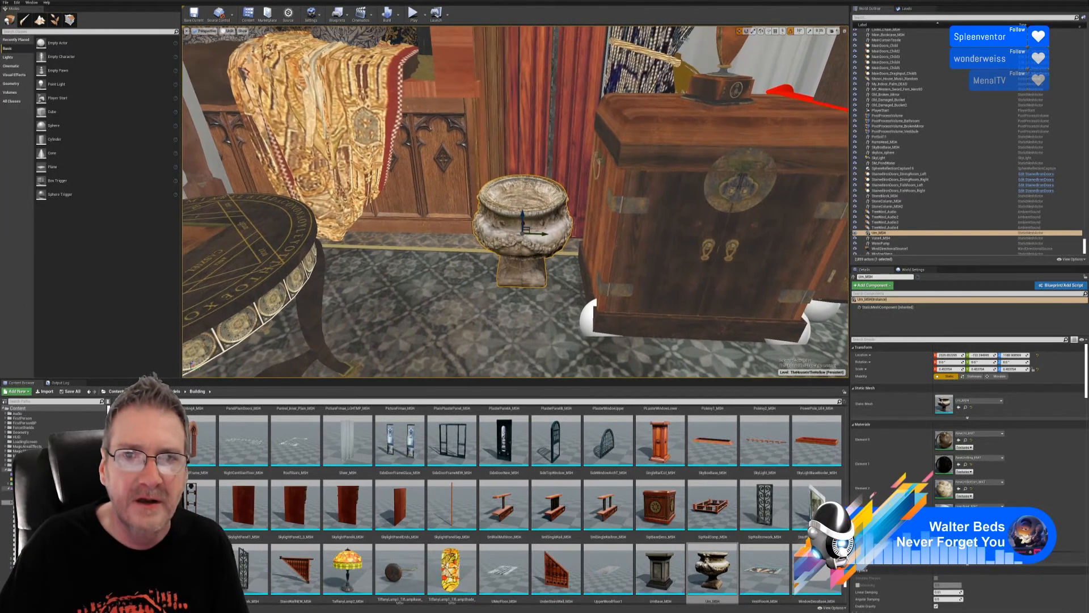
- Rotate the urn about its vertical axis so its carved face looks out into the room
{"action": "left_click", "coordinate": [747, 31]}
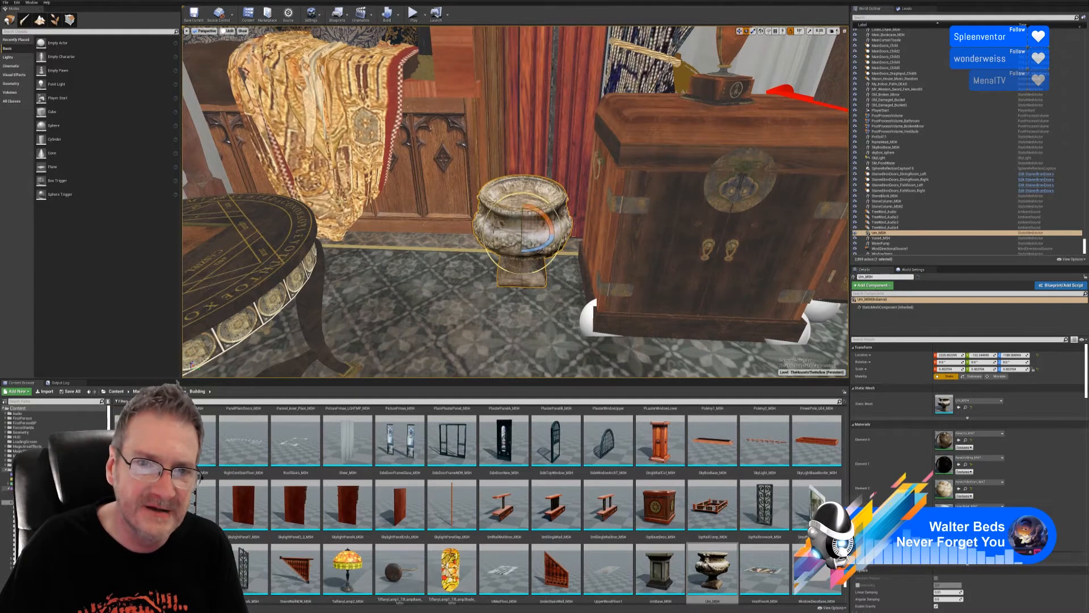
{"action": "left_click_drag", "start_coordinate": [542, 246], "coordinate": [505, 253]}
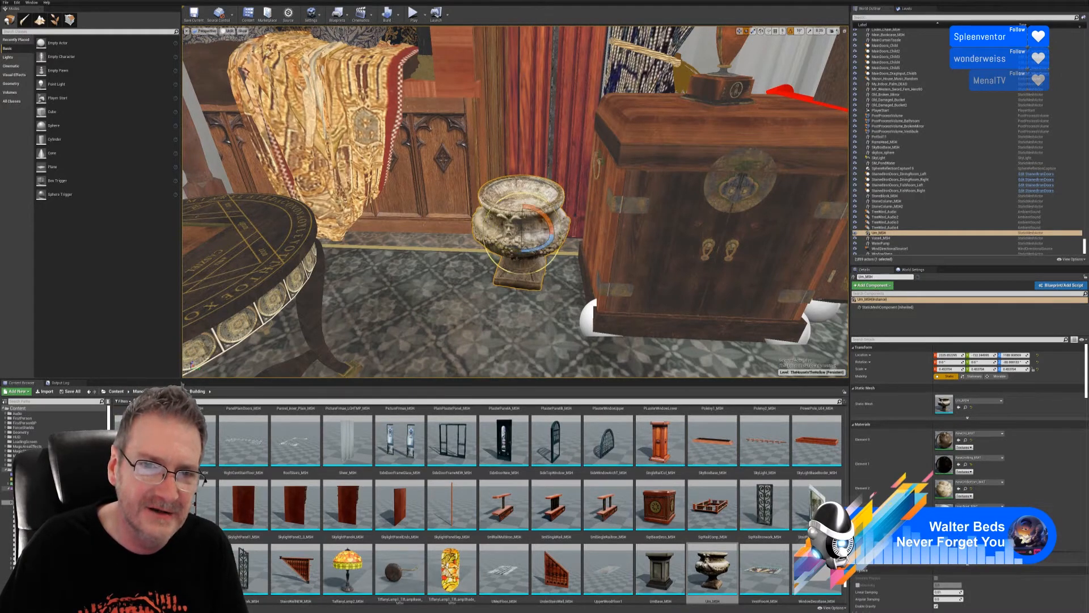
{"action": "left_click", "coordinate": [739, 31]}
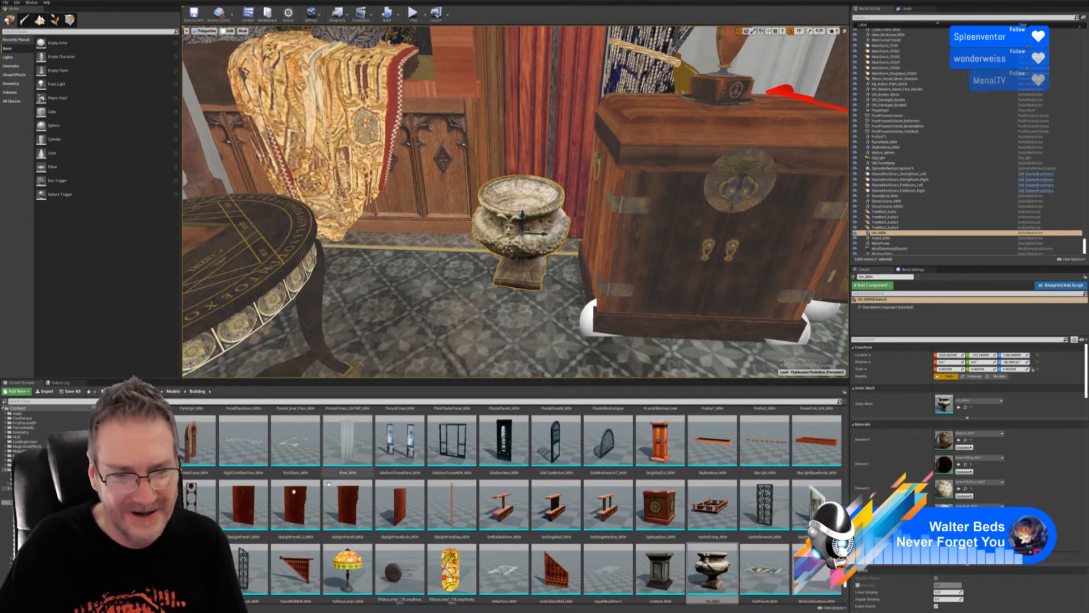
- Place the PotSoil mesh from the Indoor_Plants folder in the bedroom urn and centre it inside the bowl
{"action": "scroll", "coordinate": [34, 437], "scroll_direction": "down", "scroll_amount": 2}
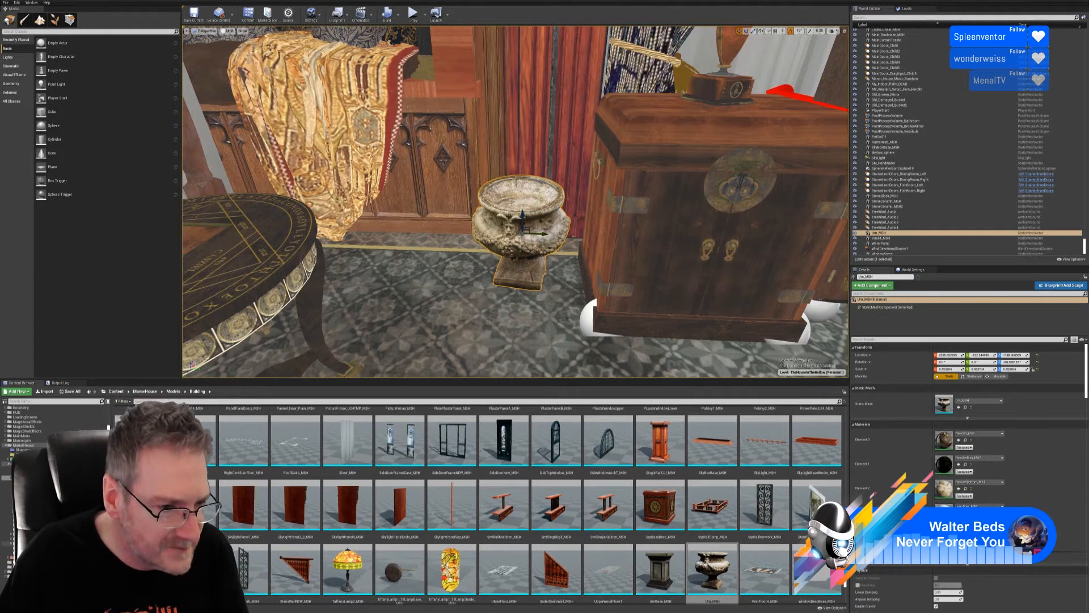
{"action": "left_click", "coordinate": [22, 516]}
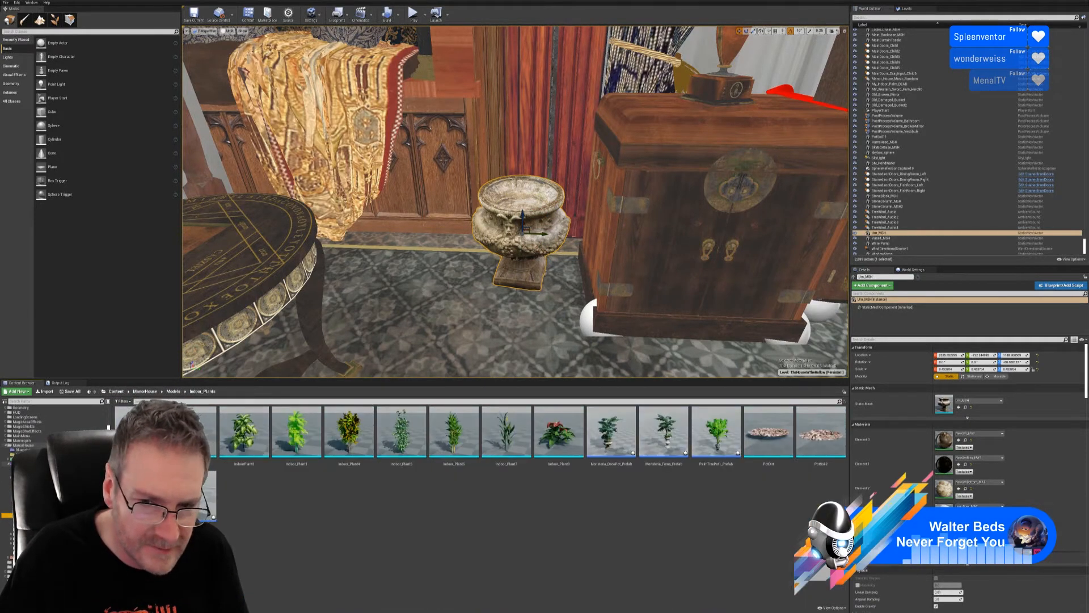
{"action": "left_click_drag", "start_coordinate": [769, 432], "coordinate": [526, 201]}
{"action": "key", "text": "f"}
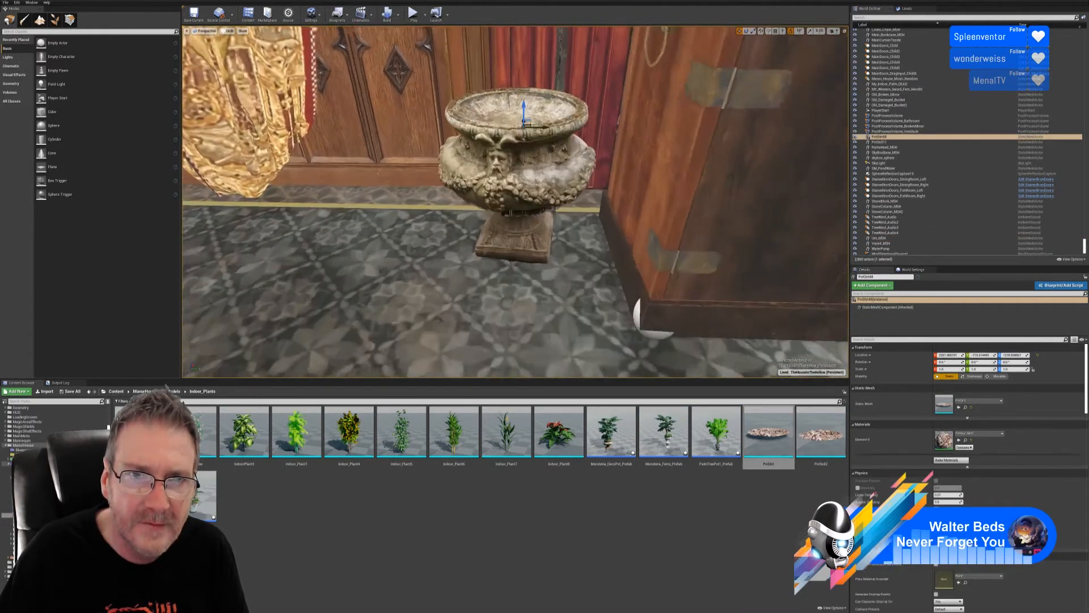
{"action": "right_click_drag", "start_coordinate": [515, 202], "coordinate": [630, 266]}
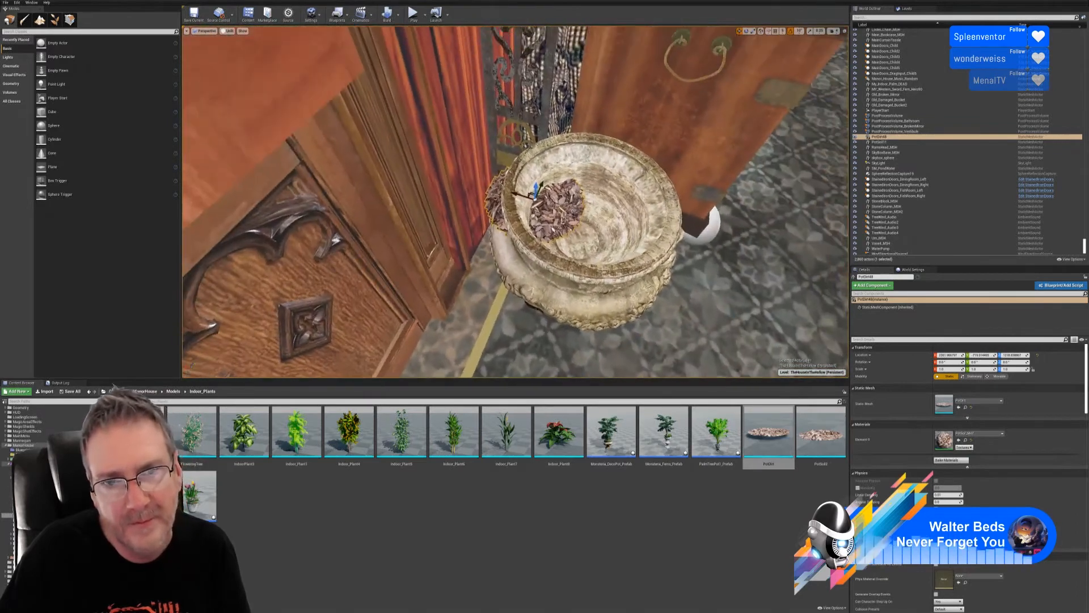
{"action": "left_click_drag", "start_coordinate": [520, 197], "coordinate": [571, 214]}
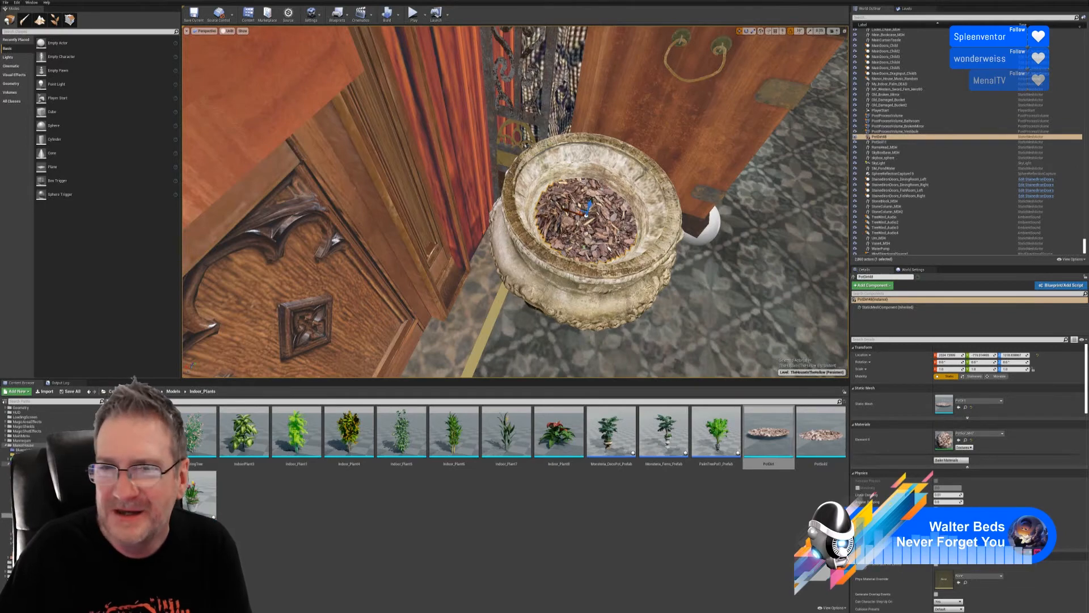
{"action": "mouse_move", "coordinate": [647, 240]}
{"action": "right_mouse_down"}
{"action": "mouse_move", "coordinate": [576, 239]}
{"action": "mouse_move", "coordinate": [709, 240]}
{"action": "mouse_move", "coordinate": [647, 239]}
{"action": "right_mouse_up"}
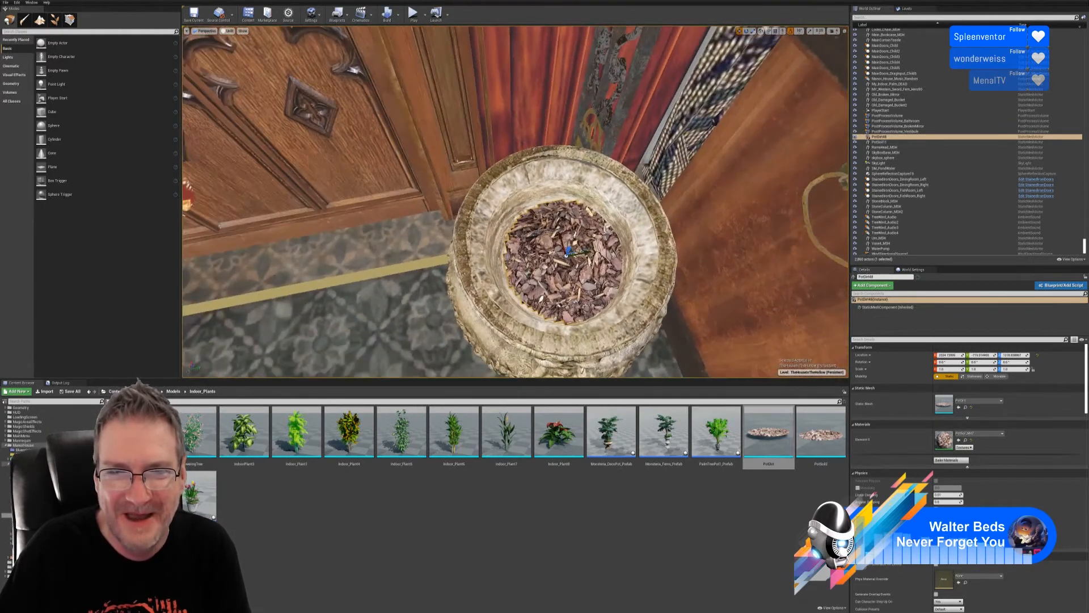
{"action": "left_click_drag", "start_coordinate": [591, 253], "coordinate": [580, 253]}
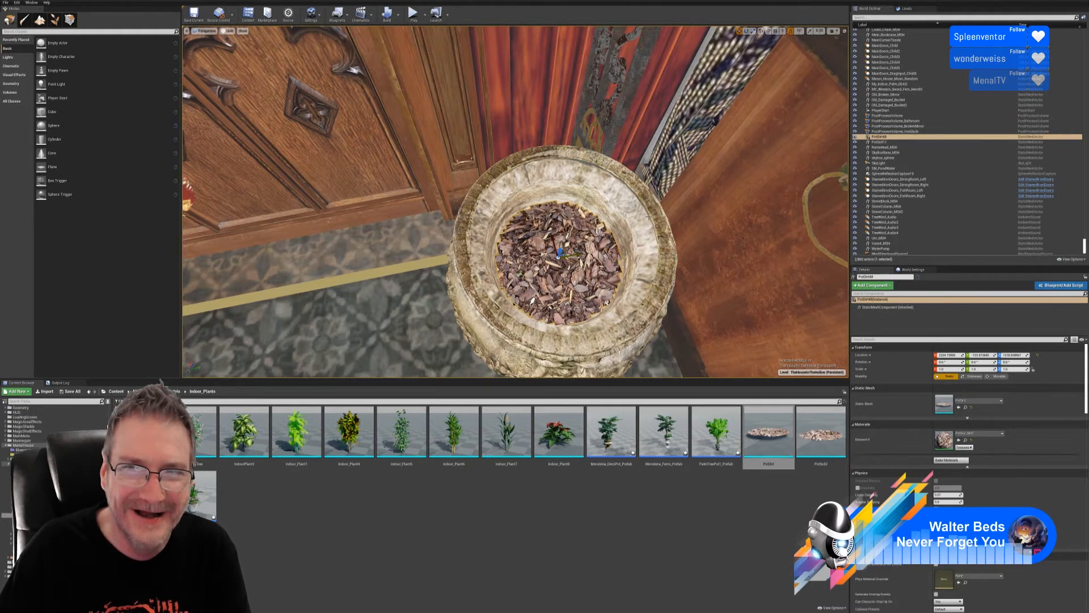
- Scale the soil mesh up uniformly until it reaches the inner wall of the urn's bowl
{"action": "left_click", "coordinate": [753, 31]}
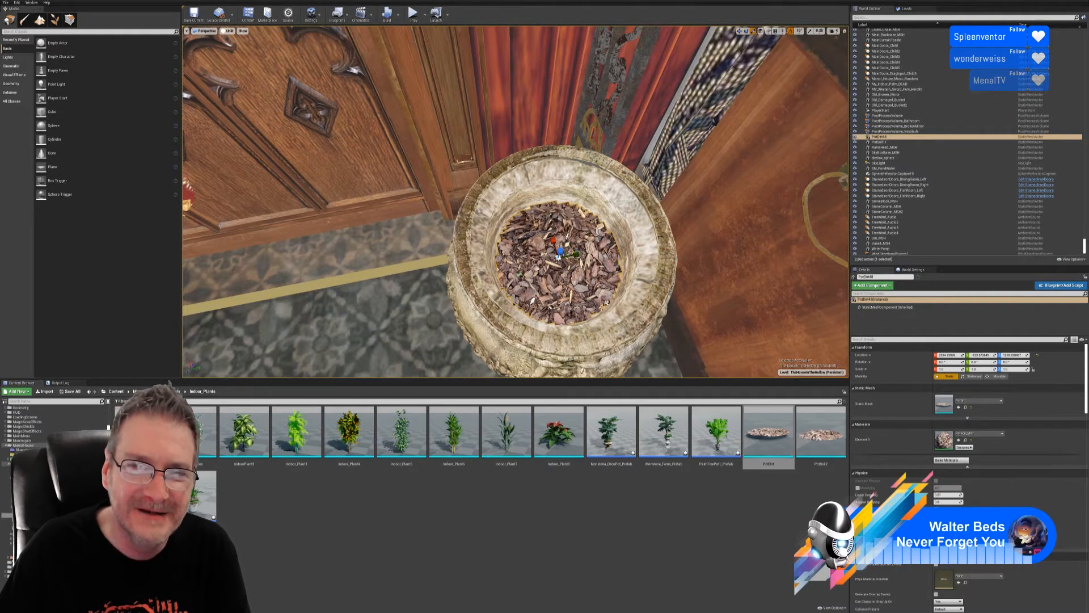
{"action": "left_click_drag", "start_coordinate": [559, 253], "coordinate": [565, 250]}
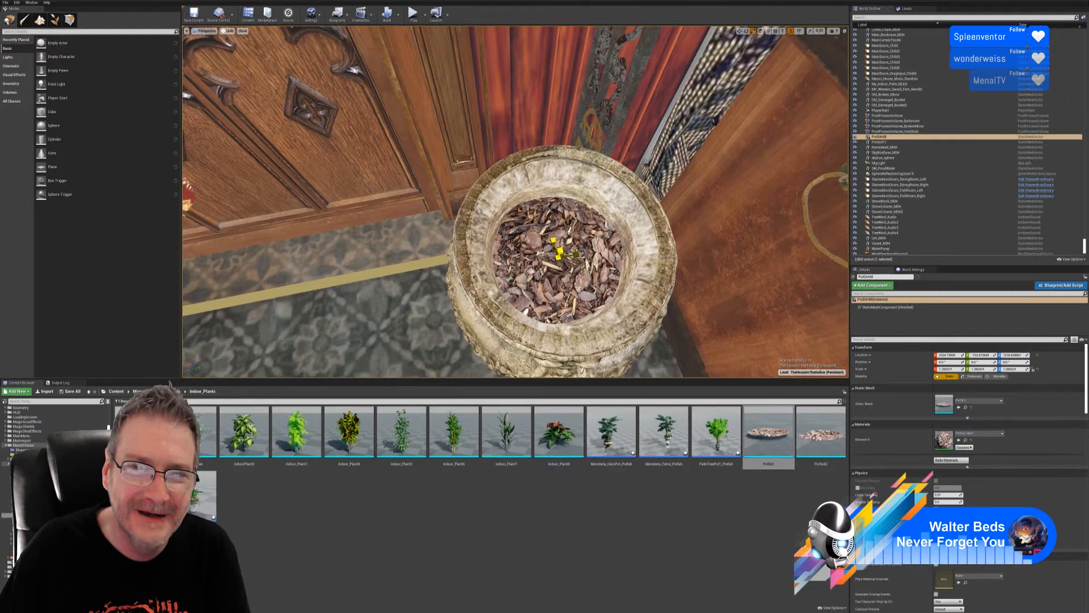
{"action": "left_click", "coordinate": [739, 31]}
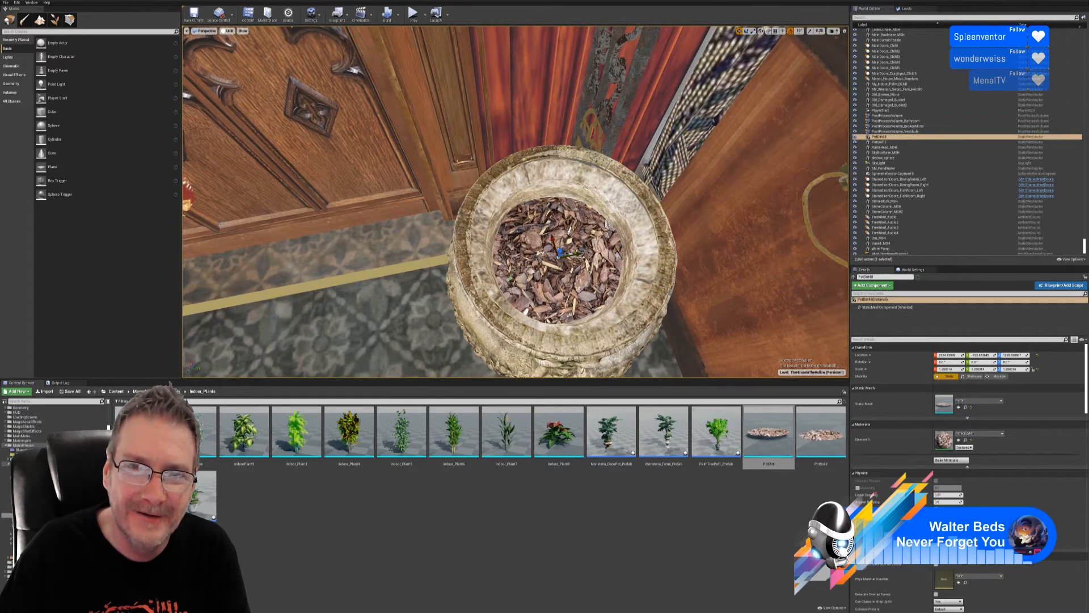
- Raise the soil slightly within the urn and shift it sideways so it fills the bowl evenly all round
{"action": "right_click_drag", "start_coordinate": [516, 201], "coordinate": [500, 173]}
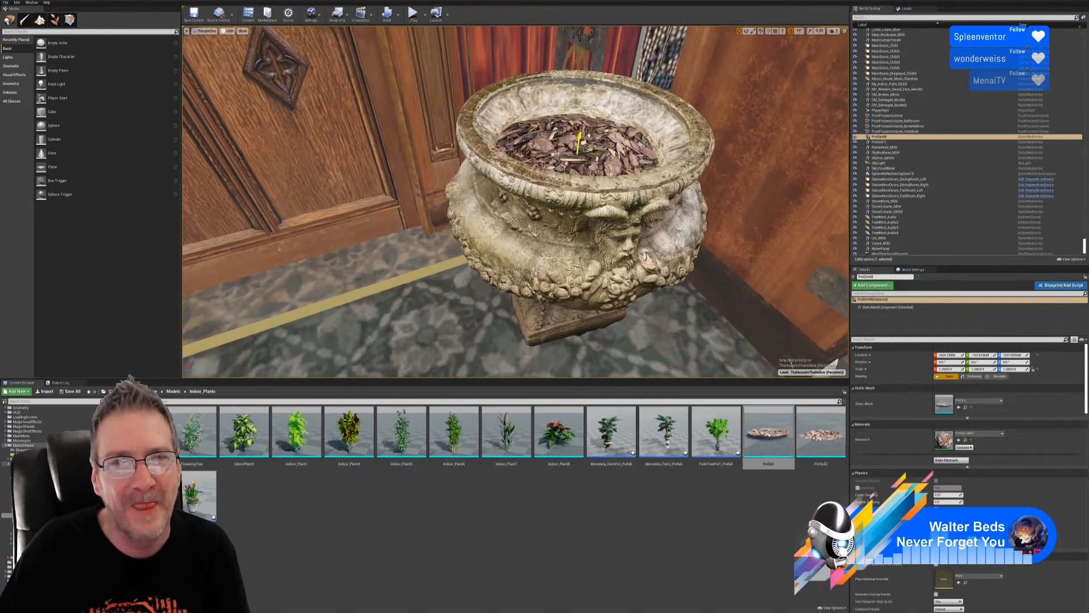
{"action": "left_click_drag", "start_coordinate": [596, 125], "coordinate": [601, 119]}
{"action": "right_click_drag", "start_coordinate": [590, 131], "coordinate": [586, 256]}
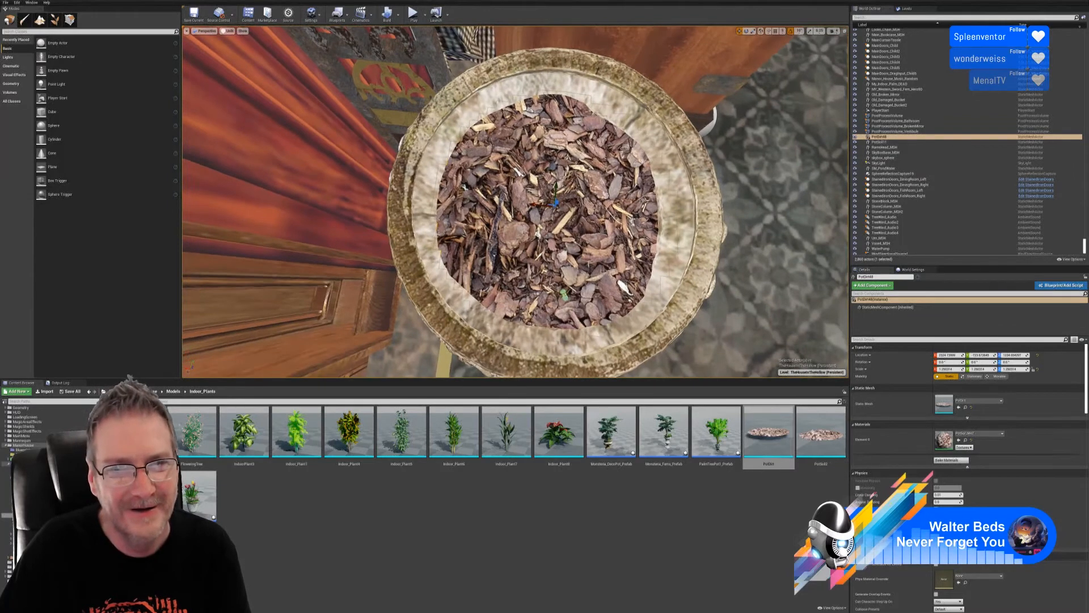
{"action": "left_click_drag", "start_coordinate": [555, 203], "coordinate": [527, 209]}
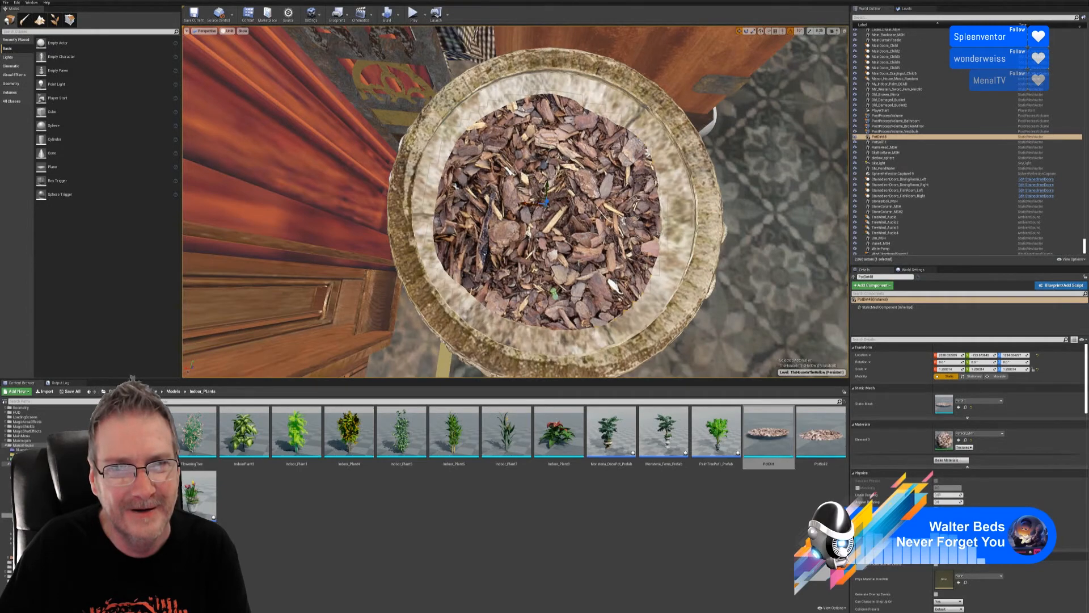
{"action": "left_click_drag", "start_coordinate": [658, 234], "coordinate": [659, 341]}
{"action": "right_click_drag", "start_coordinate": [658, 233], "coordinate": [658, 170]}
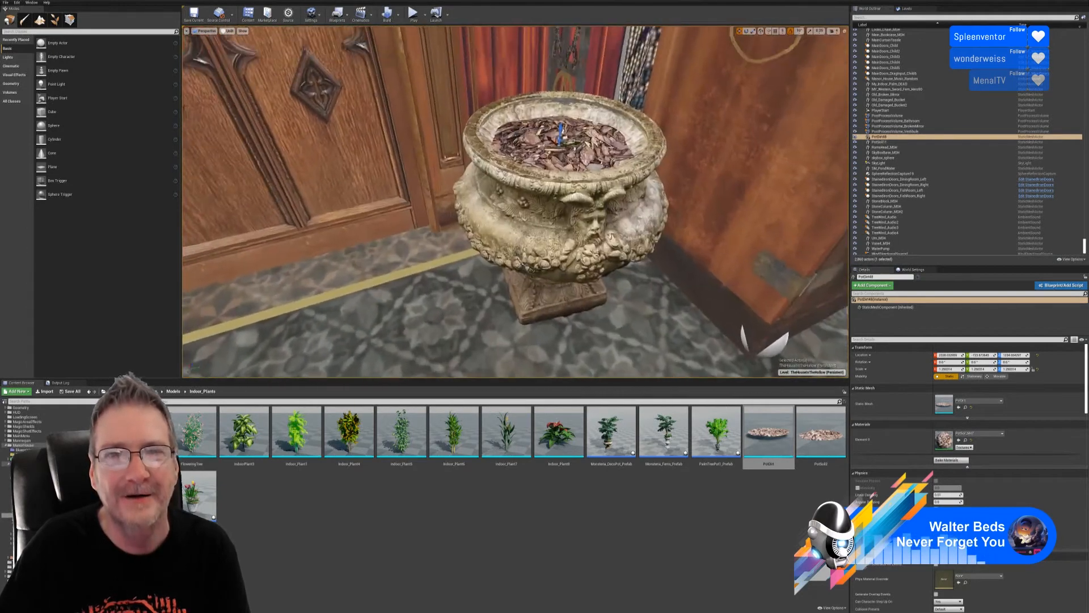
{"action": "left_click_drag", "start_coordinate": [658, 257], "coordinate": [658, 324]}
{"action": "right_click_drag", "start_coordinate": [658, 257], "coordinate": [658, 198]}
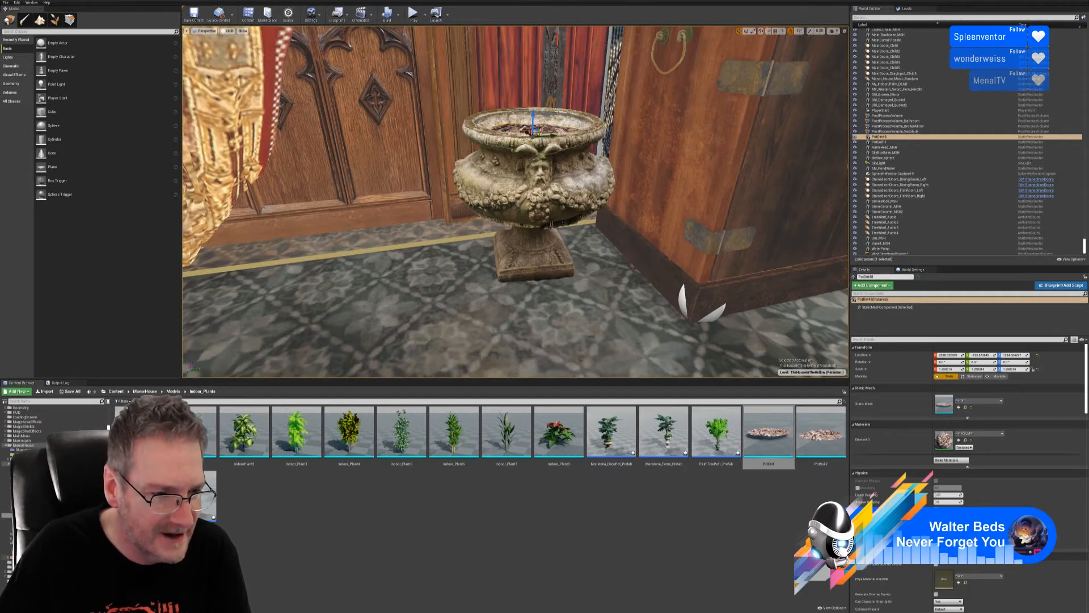
- Plant the My_Indoor_Palm_PLNT mesh from the Foliage folder in the soil of the bedroom urn
{"action": "left_click", "coordinate": [23, 552]}
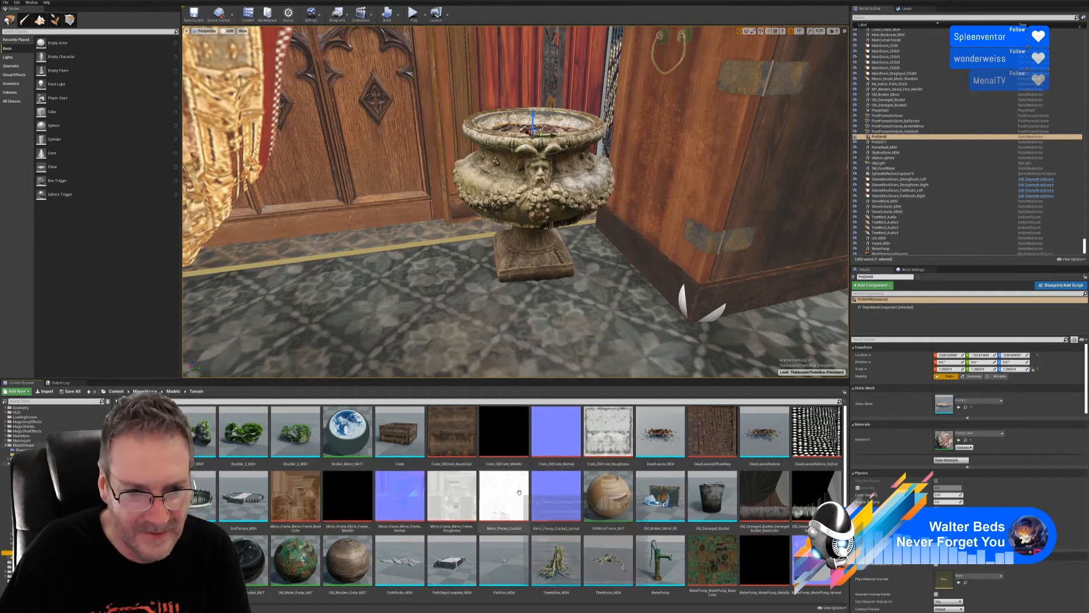
{"action": "right_click_drag", "start_coordinate": [501, 545], "coordinate": [500, 487]}
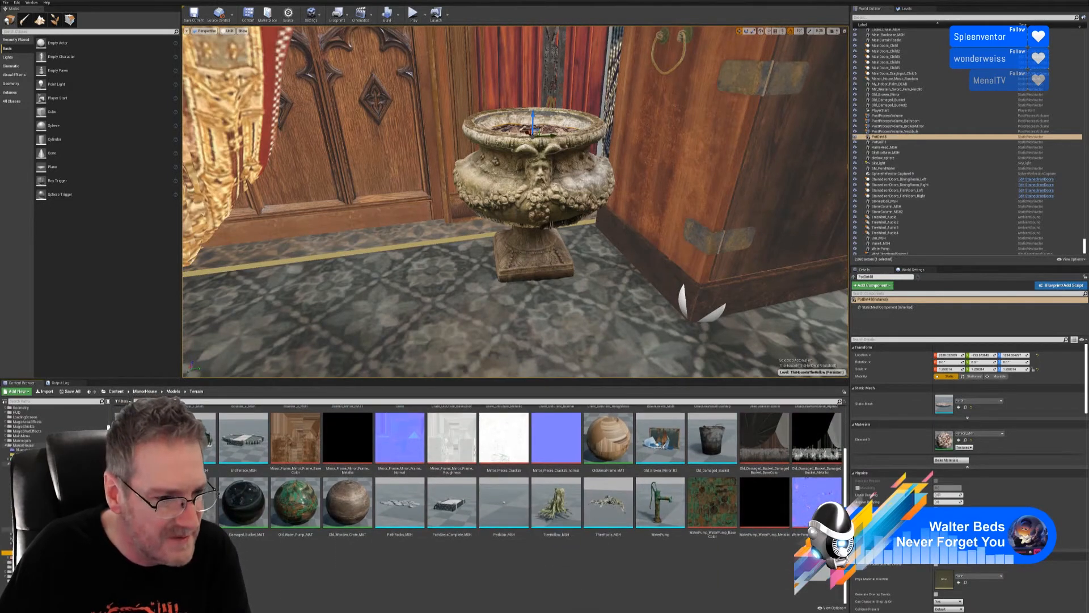
{"action": "left_click", "coordinate": [22, 510]}
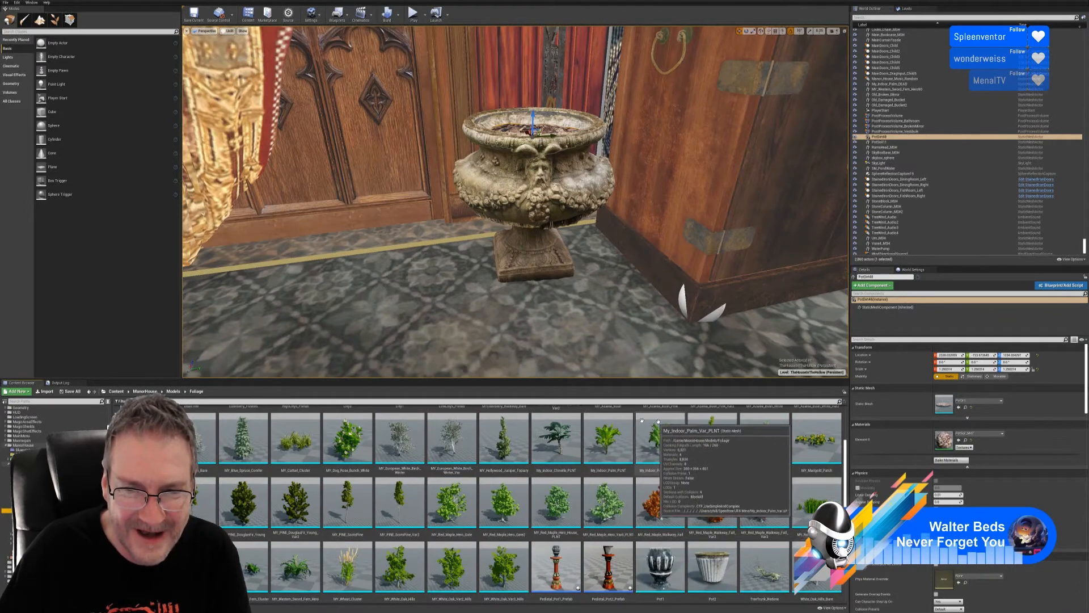
{"action": "left_click_drag", "start_coordinate": [608, 440], "coordinate": [534, 136]}
{"action": "right_click_drag", "start_coordinate": [534, 136], "coordinate": [683, 146]}
{"action": "key", "text": "s"}
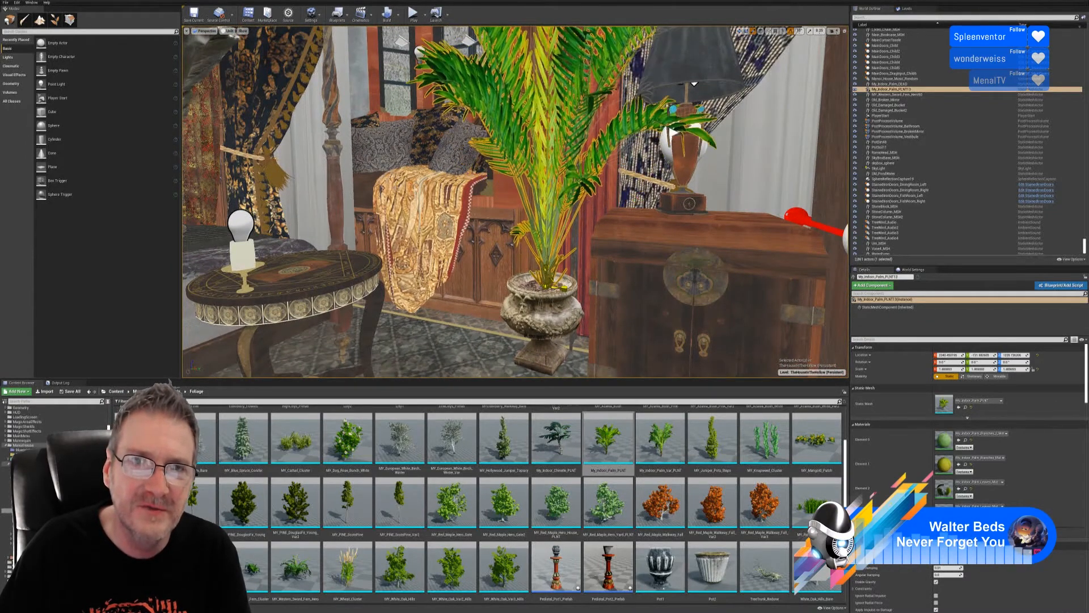
- Rotate the new palm 20 degrees about its vertical axis to turn its fronds beside the cabinet
{"action": "right_click_drag", "start_coordinate": [515, 202], "coordinate": [454, 289]}
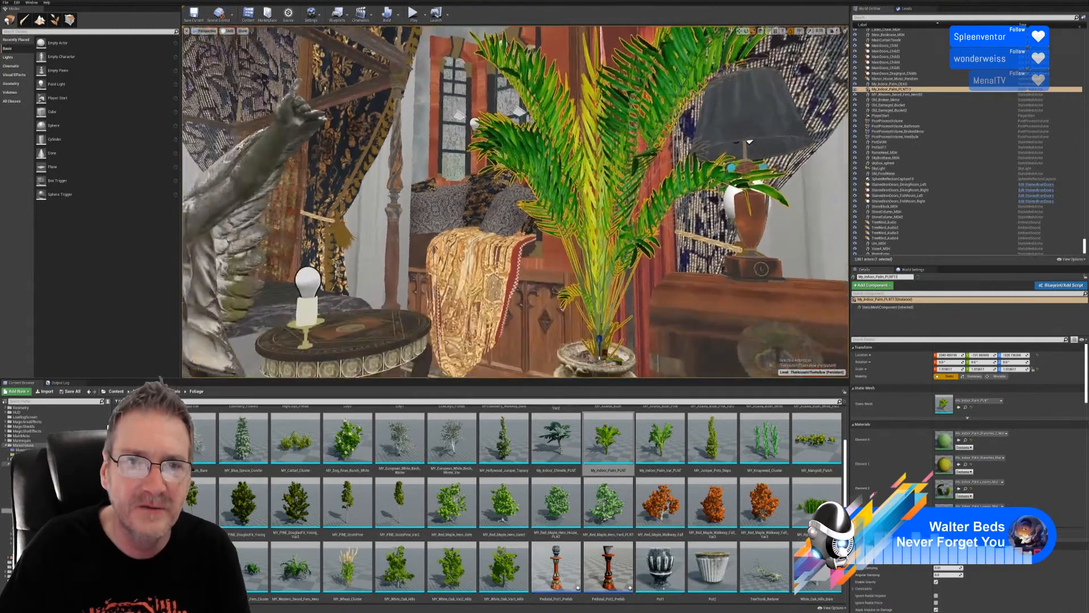
{"action": "right_click_drag", "start_coordinate": [515, 202], "coordinate": [397, 202]}
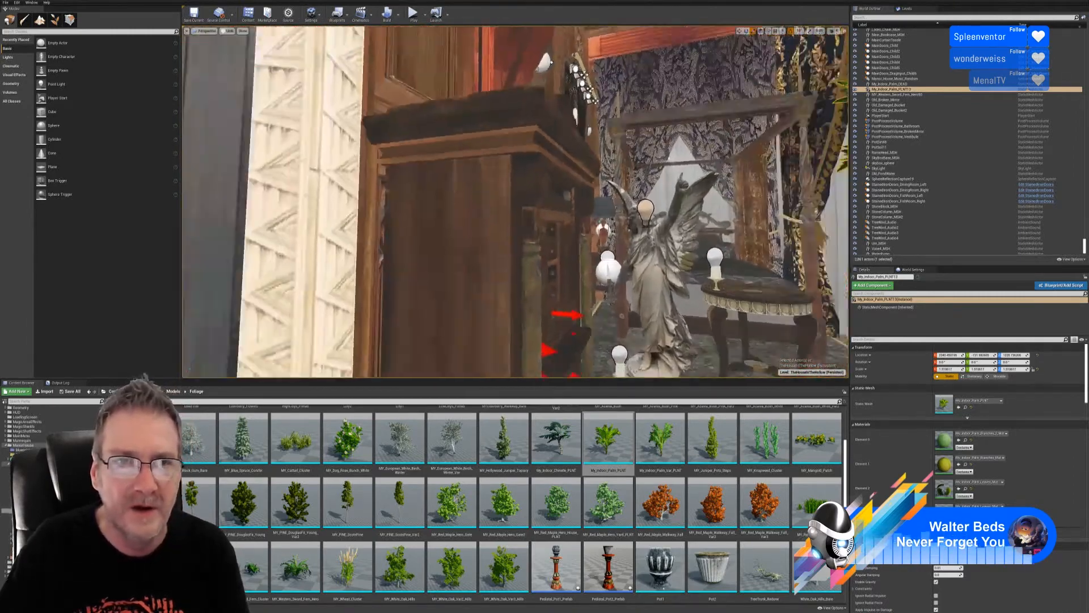
{"action": "mouse_move", "coordinate": [515, 202]}
{"action": "right_mouse_down"}
{"action": "mouse_move", "coordinate": [397, 202]}
{"action": "mouse_move", "coordinate": [515, 202]}
{"action": "mouse_move", "coordinate": [477, 173]}
{"action": "right_mouse_up"}
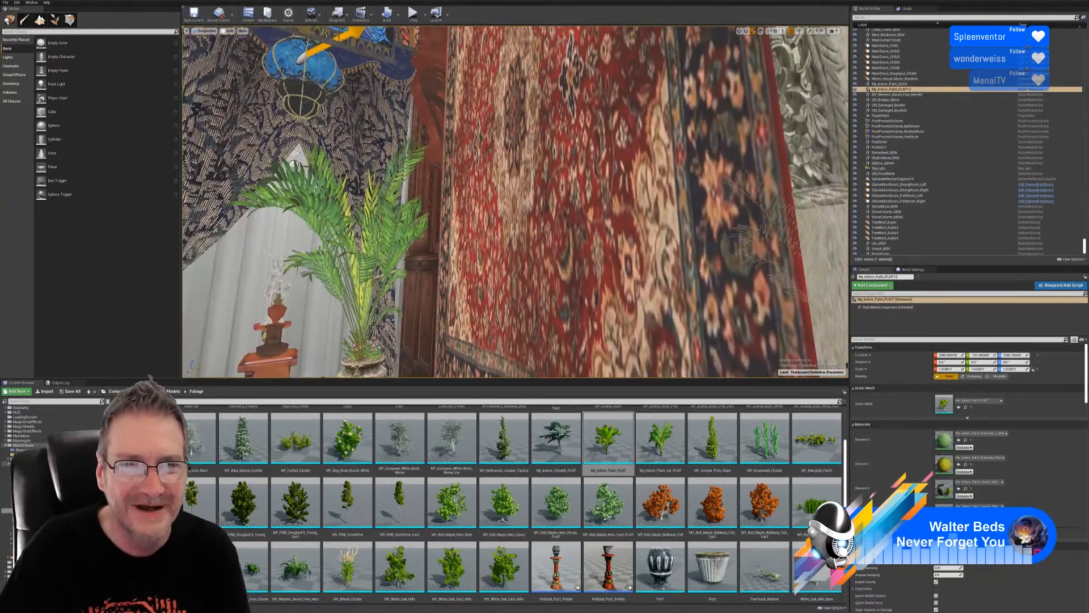
{"action": "right_click_drag", "start_coordinate": [515, 202], "coordinate": [470, 266]}
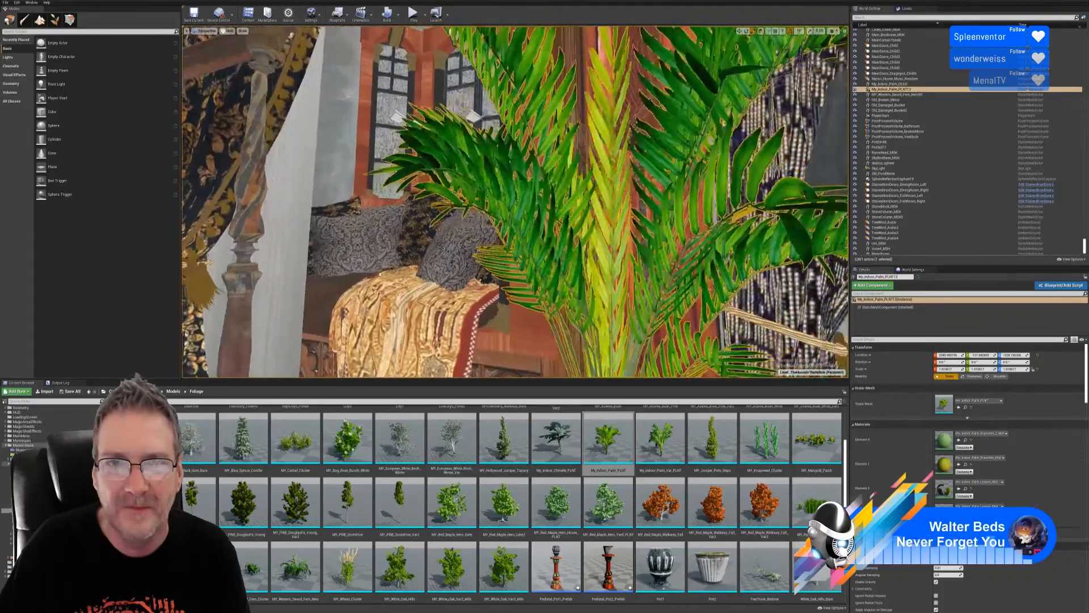
{"action": "right_click_drag", "start_coordinate": [515, 202], "coordinate": [346, 215]}
{"action": "right_click_drag", "start_coordinate": [515, 202], "coordinate": [341, 202]}
{"action": "key", "text": "s"}
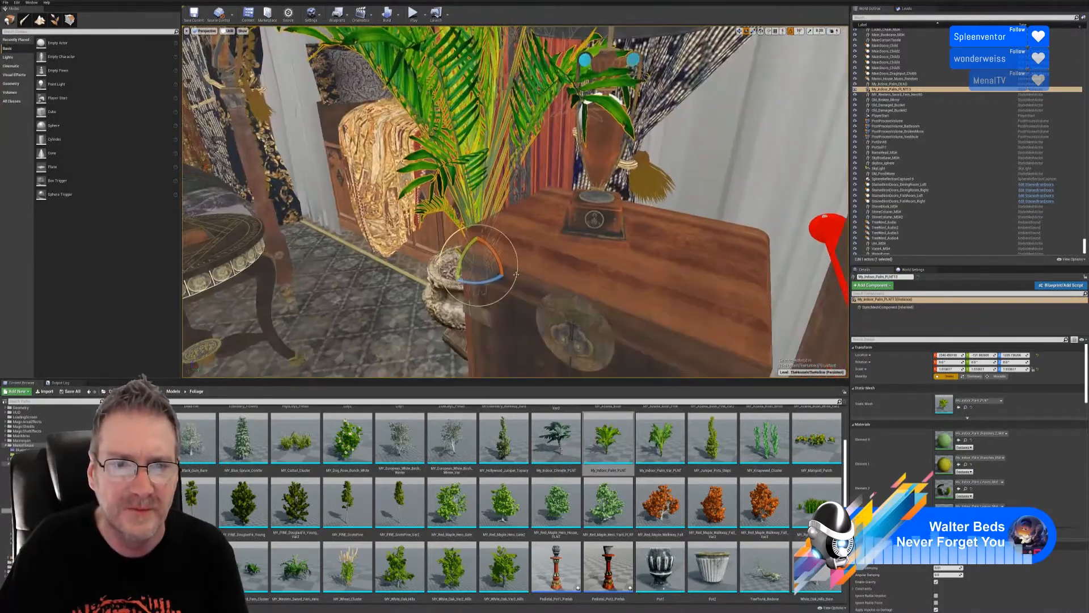
{"action": "left_click_drag", "start_coordinate": [486, 282], "coordinate": [500, 255]}
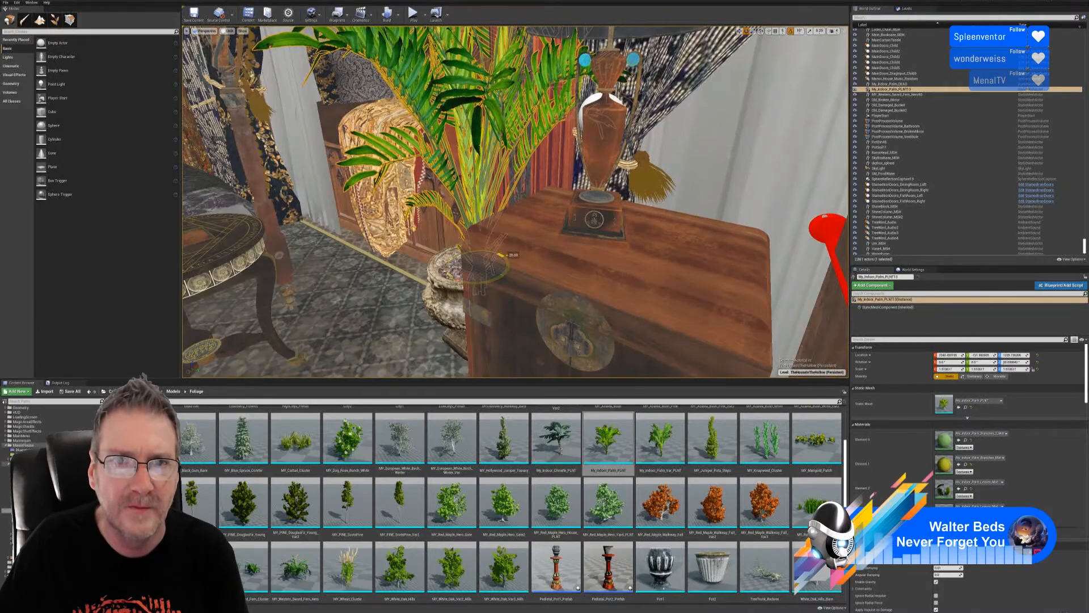
- Fine-tune the palm's position so its stems rise from the soil inside the urn
{"action": "key", "text": "s"}
{"action": "right_click_drag", "start_coordinate": [516, 202], "coordinate": [511, 295]}
{"action": "key", "text": "w"}
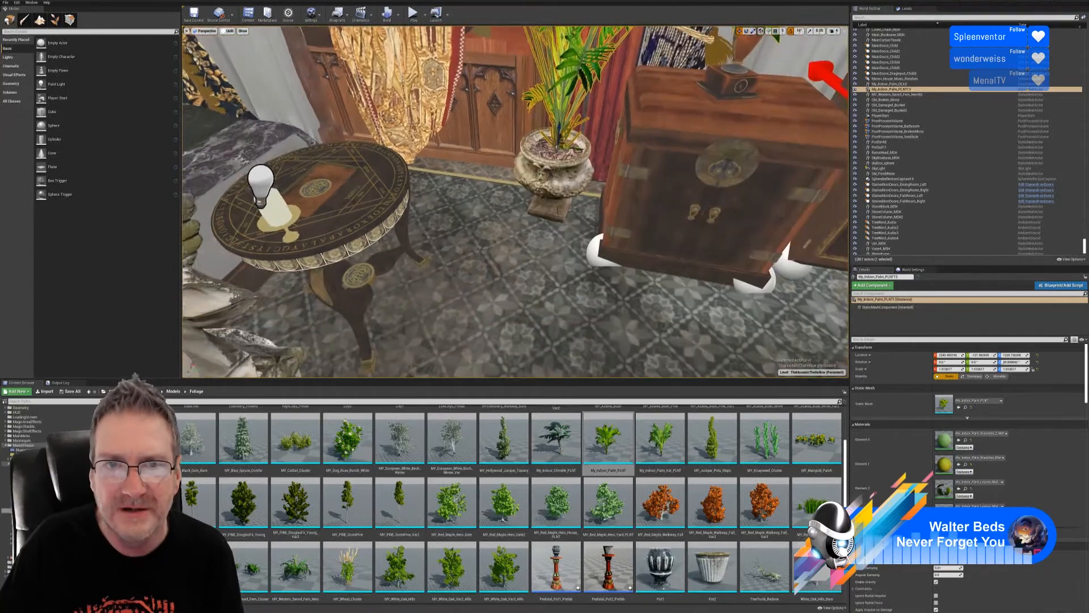
{"action": "left_click_drag", "start_coordinate": [511, 295], "coordinate": [511, 267]}
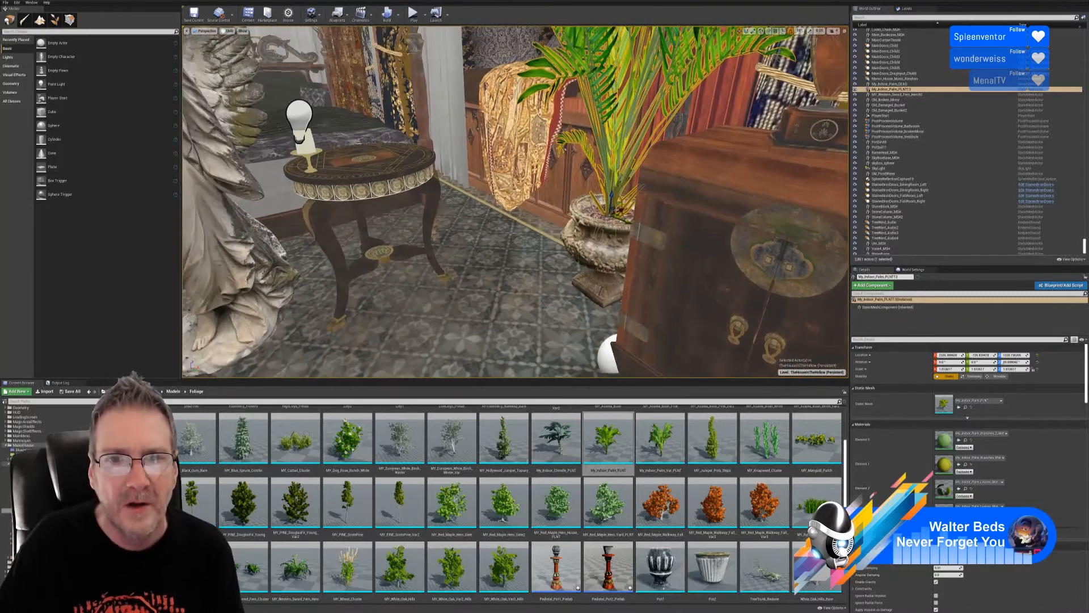
- Following the planting of the landing urns, add the violet plant from Flowering_Potplants to the bedroom urn and set it on the soil beside the palm
{"action": "right_click_drag", "start_coordinate": [515, 201], "coordinate": [454, 261]}
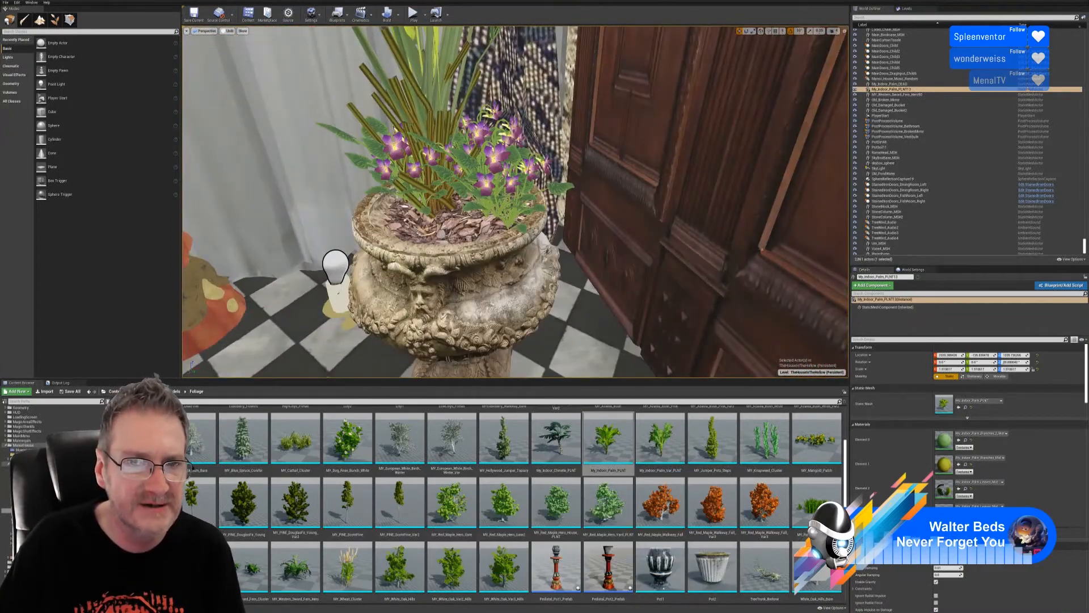
{"action": "left_click", "coordinate": [496, 166]}
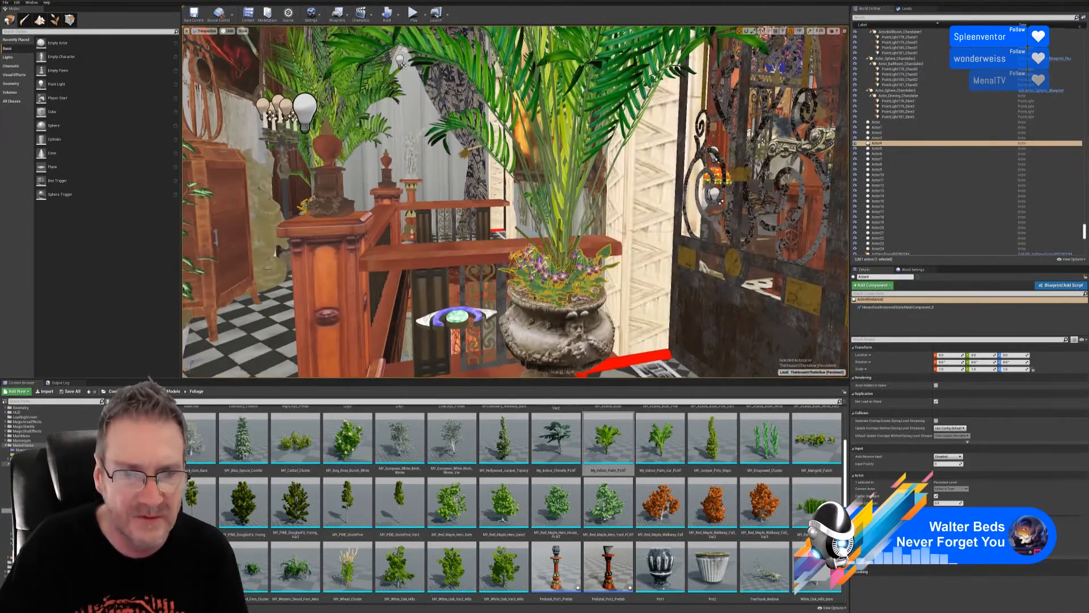
{"action": "key", "text": "Escape"}
{"action": "right_click_drag", "start_coordinate": [496, 167], "coordinate": [397, 215]}
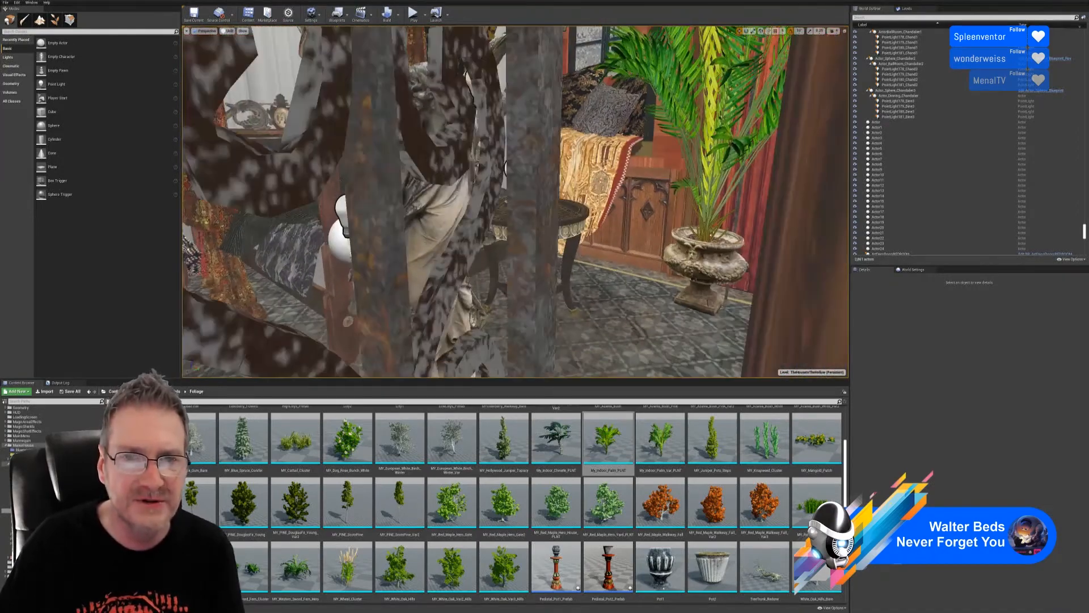
{"action": "right_click_drag", "start_coordinate": [515, 201], "coordinate": [590, 239]}
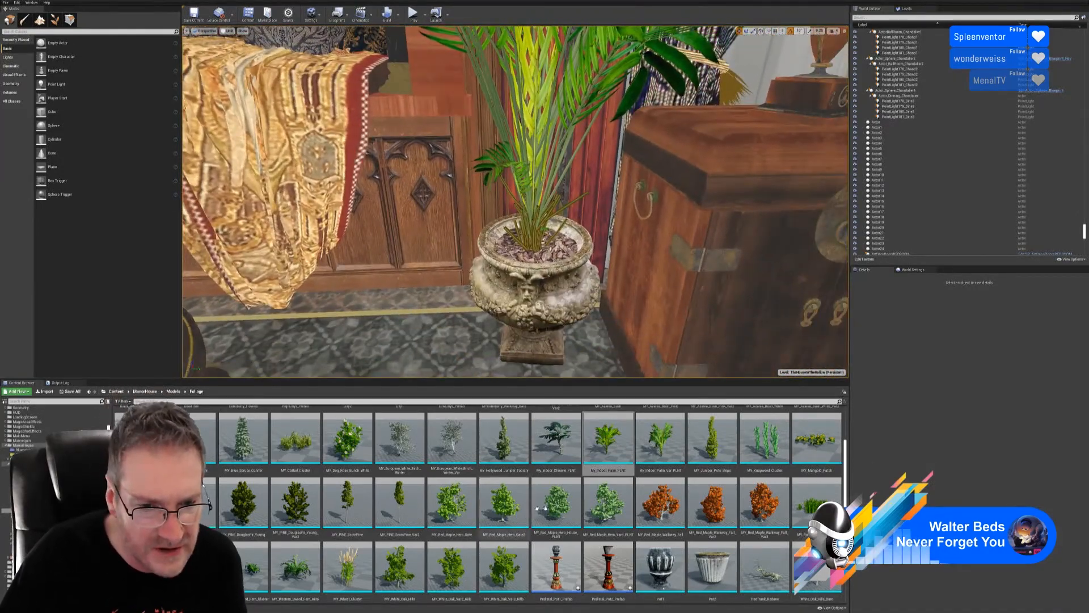
{"action": "scroll", "coordinate": [558, 563], "scroll_direction": "down", "scroll_amount": 1}
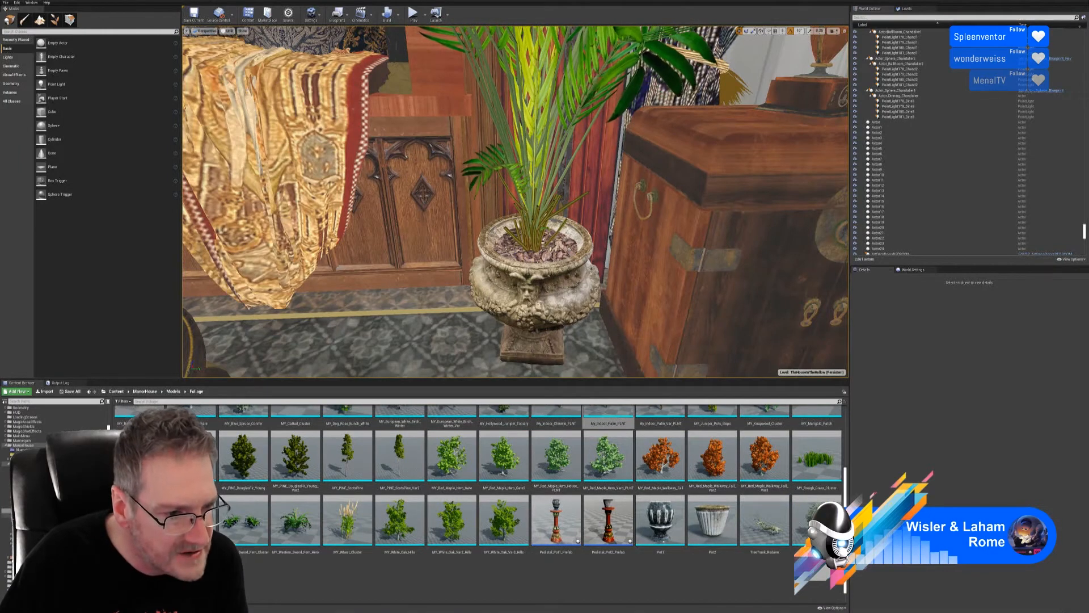
{"action": "left_click", "coordinate": [23, 505]}
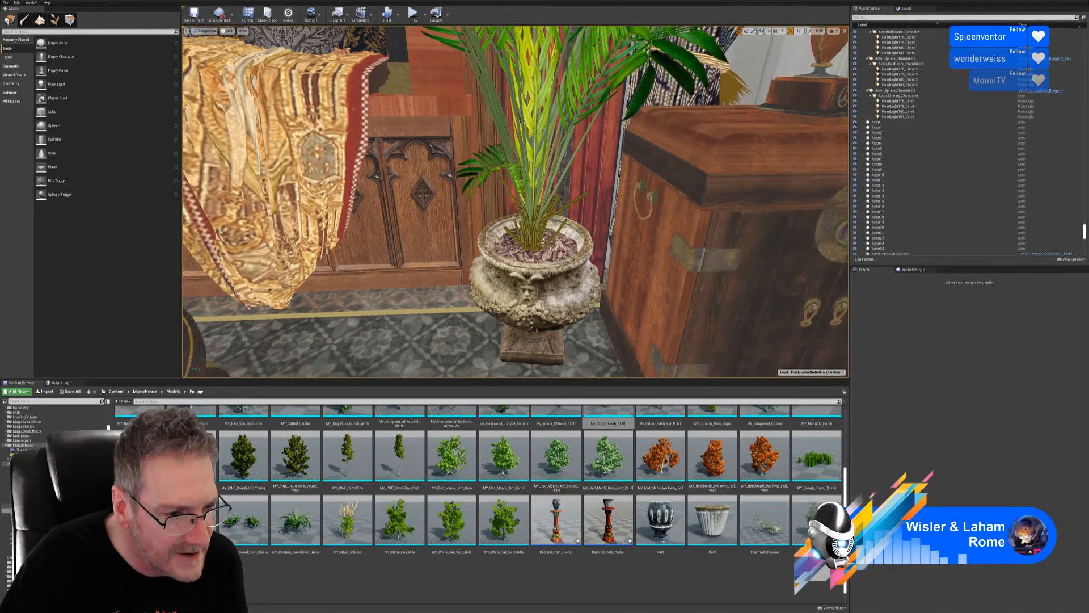
{"action": "left_click_drag", "start_coordinate": [438, 450], "coordinate": [533, 254]}
{"action": "right_click_drag", "start_coordinate": [532, 254], "coordinate": [564, 255]}
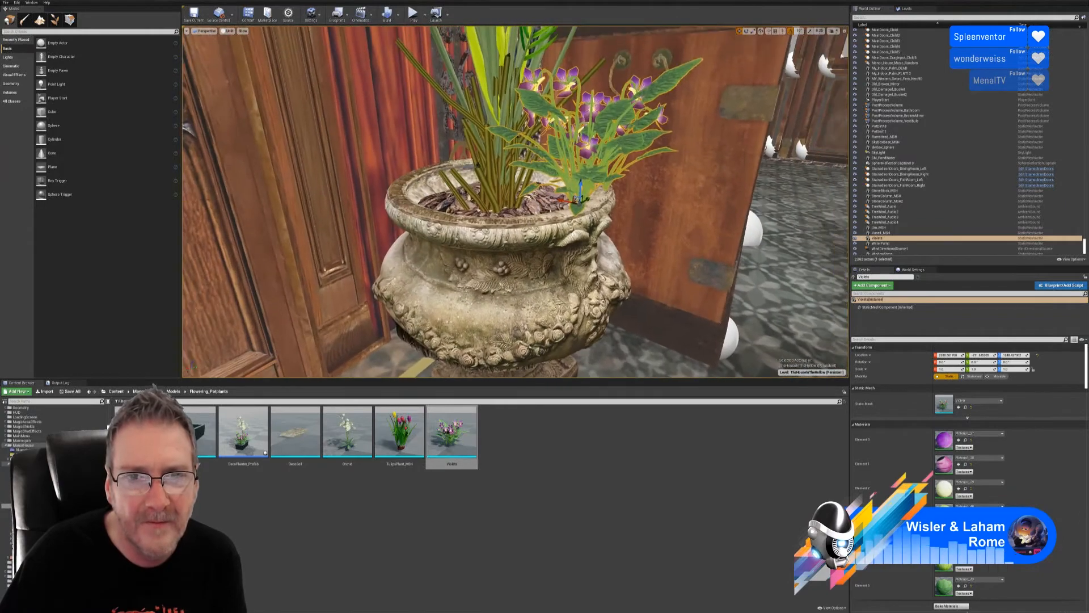
{"action": "left_click_drag", "start_coordinate": [564, 201], "coordinate": [534, 217]}
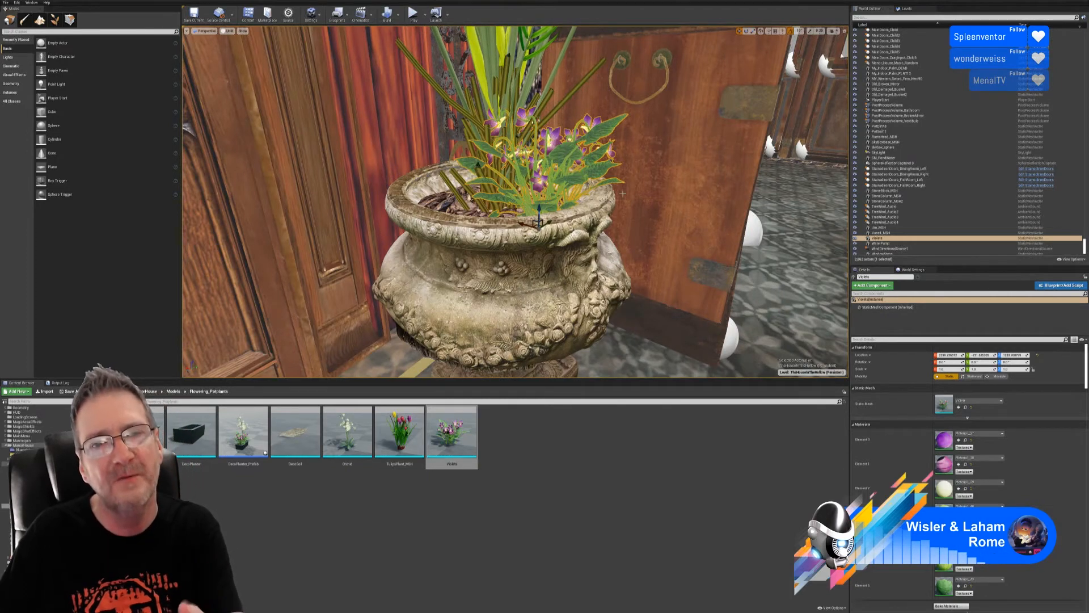
- Duplicate the violets in the bedroom urn and place the copy on bare soil at another side of the palm
{"action": "right_click_drag", "start_coordinate": [478, 165], "coordinate": [562, 195]}
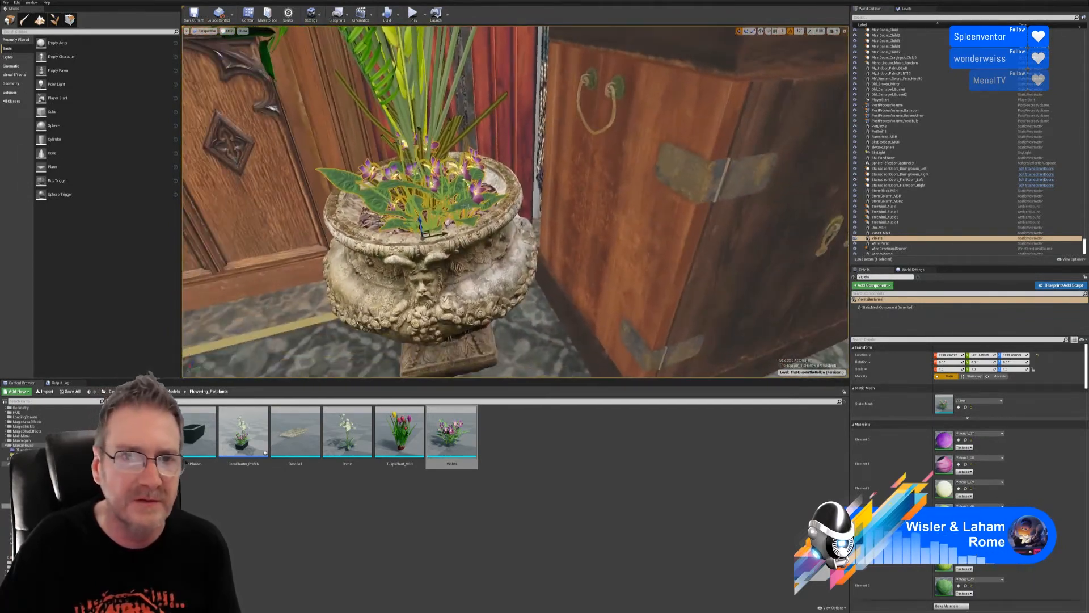
{"action": "right_click", "coordinate": [456, 188]}
{"action": "mouse_move", "coordinate": [488, 307]}
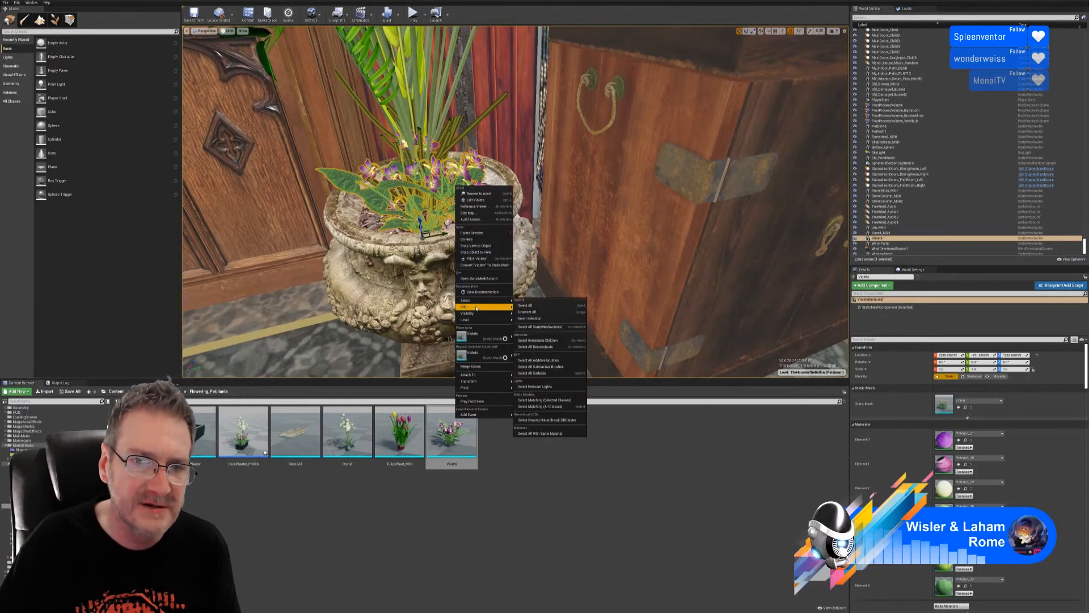
{"action": "left_click", "coordinate": [532, 333]}
{"action": "mouse_move", "coordinate": [466, 295]}
{"action": "right_mouse_down"}
{"action": "mouse_move", "coordinate": [482, 318]}
{"action": "mouse_move", "coordinate": [414, 303]}
{"action": "mouse_move", "coordinate": [466, 295]}
{"action": "mouse_move", "coordinate": [494, 321]}
{"action": "mouse_move", "coordinate": [454, 327]}
{"action": "mouse_move", "coordinate": [465, 290]}
{"action": "right_mouse_up"}
{"action": "left_click", "coordinate": [465, 289]}
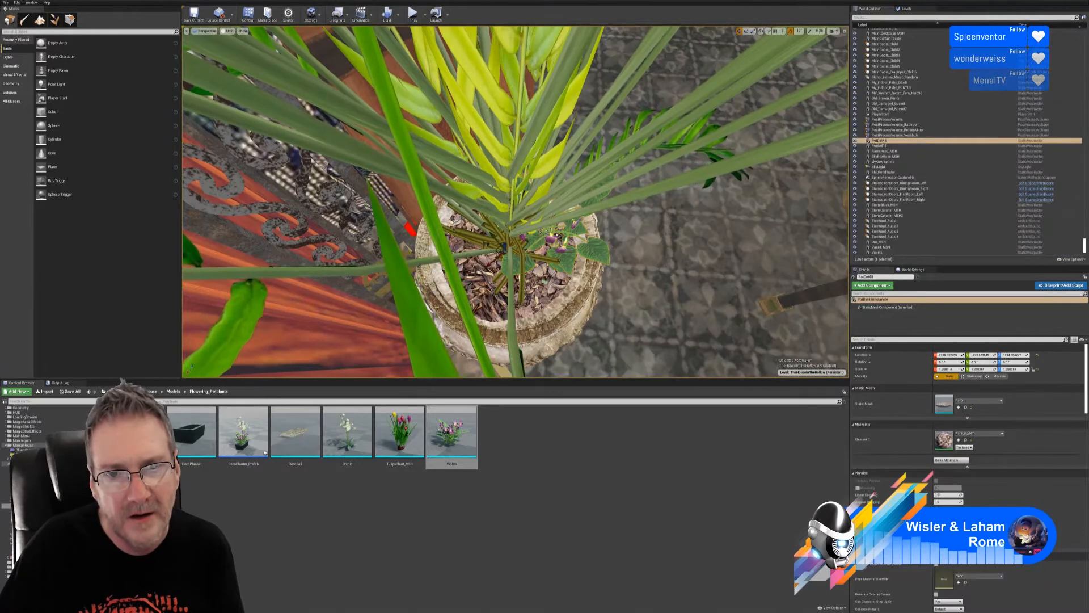
{"action": "left_click", "coordinate": [538, 220]}
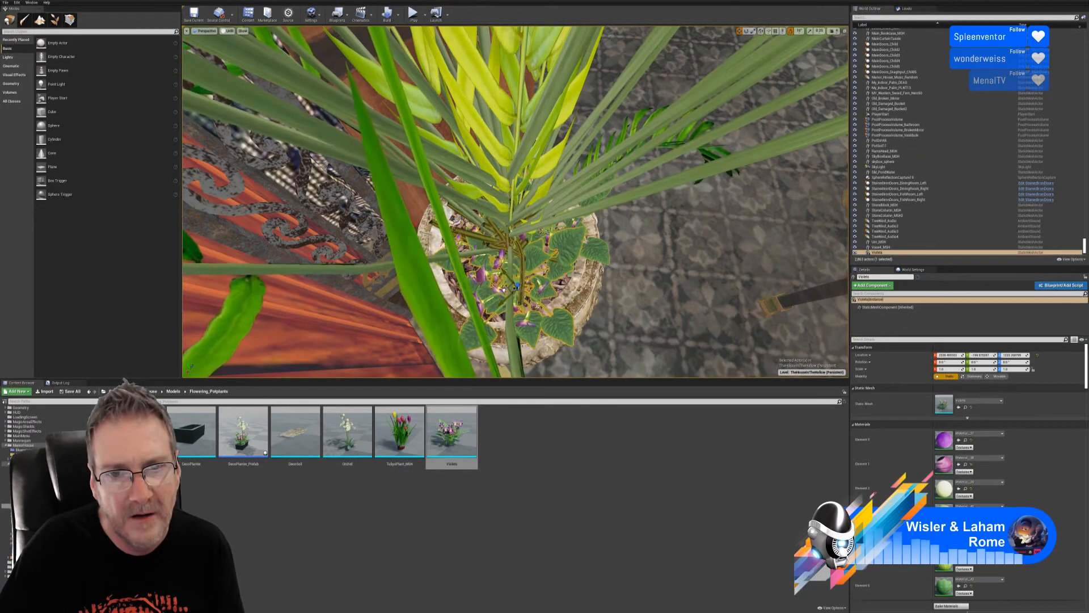
{"action": "left_click_drag", "start_coordinate": [504, 289], "coordinate": [504, 294]}
{"action": "right_click_drag", "start_coordinate": [463, 230], "coordinate": [397, 249]}
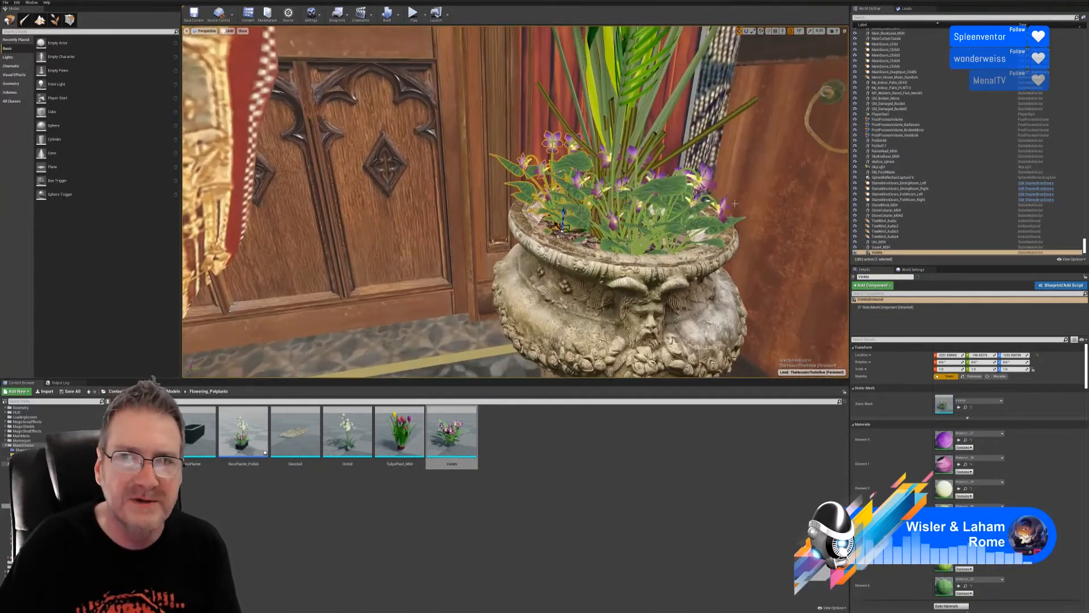
- Rotate the copied violets about their vertical axis so they face differently from the first plant
{"action": "left_click", "coordinate": [747, 30]}
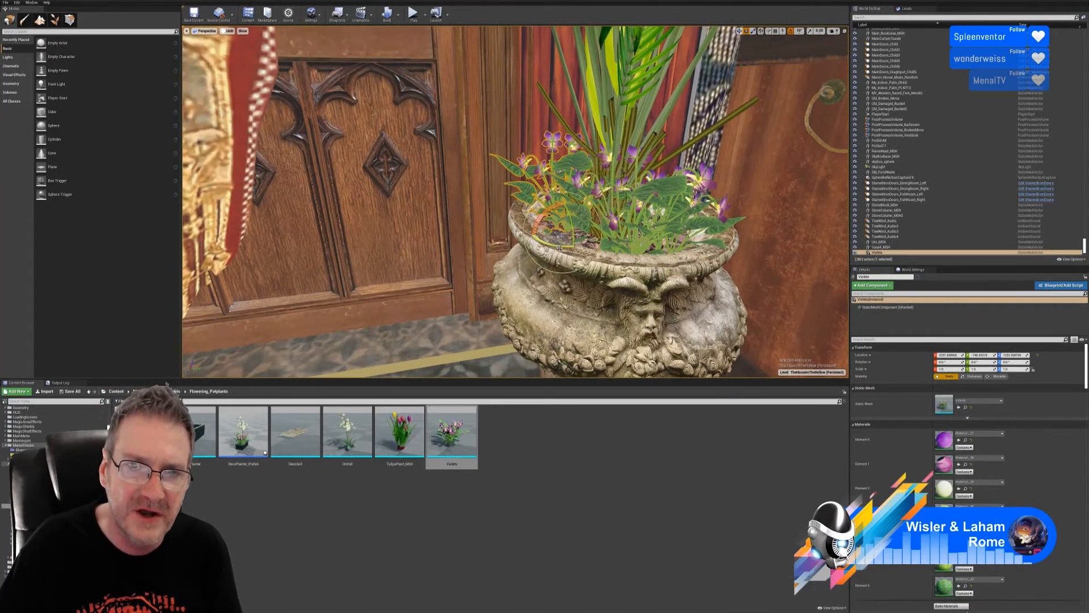
{"action": "left_click_drag", "start_coordinate": [550, 246], "coordinate": [525, 244]}
{"action": "key", "text": "Escape"}
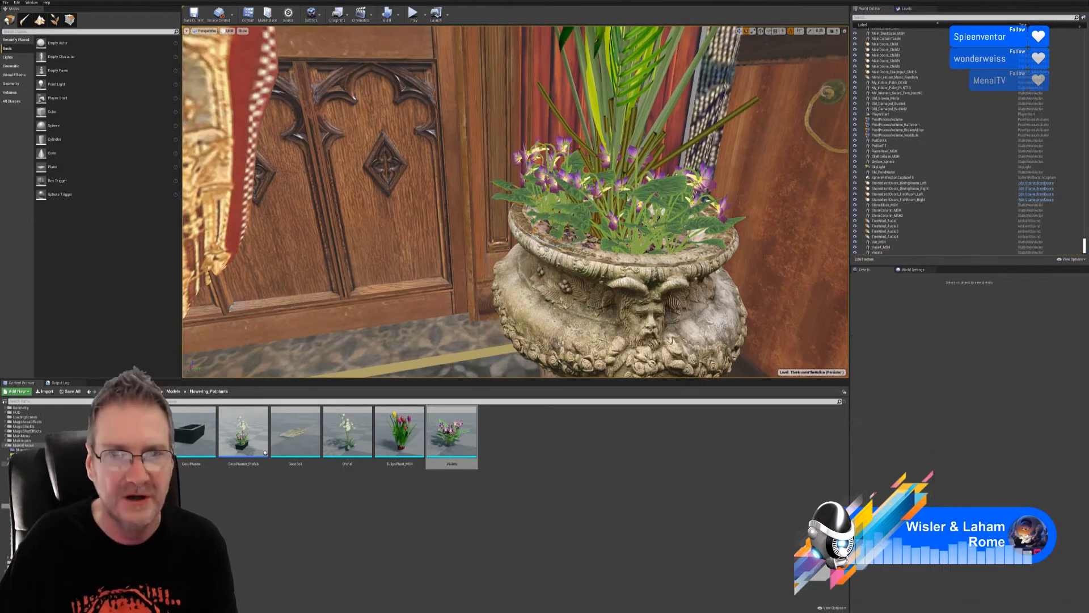
- Duplicate a violet plant again and move the third one to the empty soil on the urn's cabinet side
{"action": "mouse_move", "coordinate": [525, 243]}
{"action": "right_mouse_down"}
{"action": "mouse_move", "coordinate": [488, 230]}
{"action": "mouse_move", "coordinate": [545, 229]}
{"action": "mouse_move", "coordinate": [525, 239]}
{"action": "right_mouse_up"}
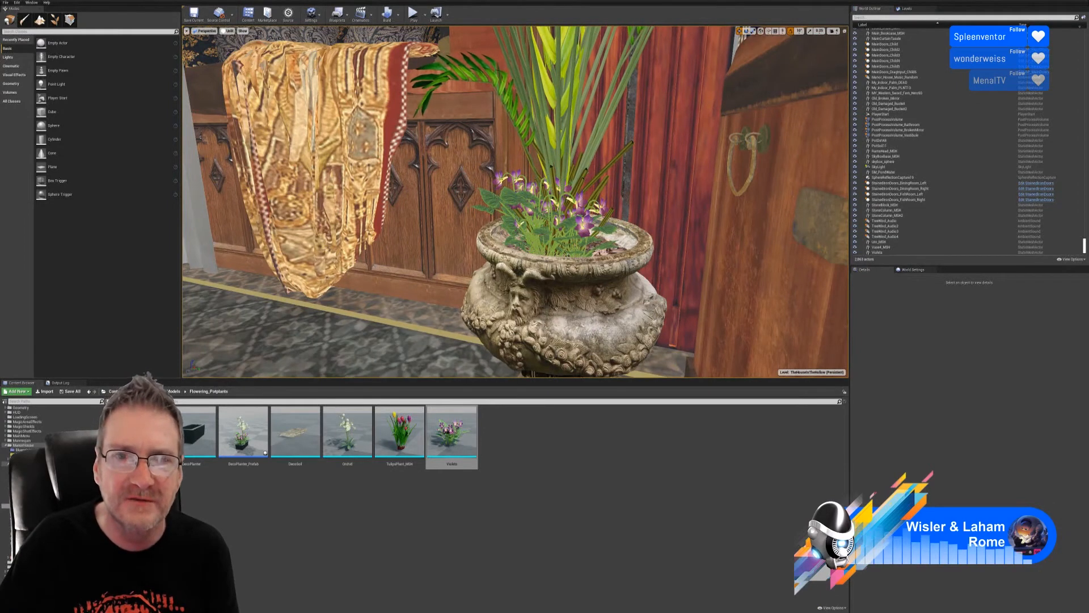
{"action": "left_click", "coordinate": [565, 227]}
{"action": "right_click", "coordinate": [565, 227]}
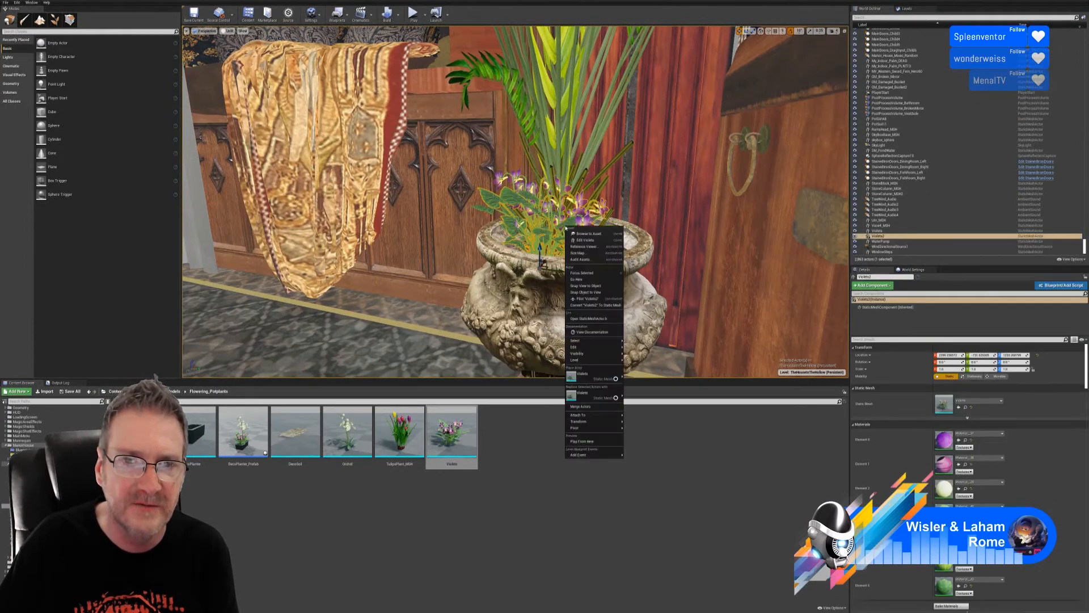
{"action": "mouse_move", "coordinate": [596, 346]}
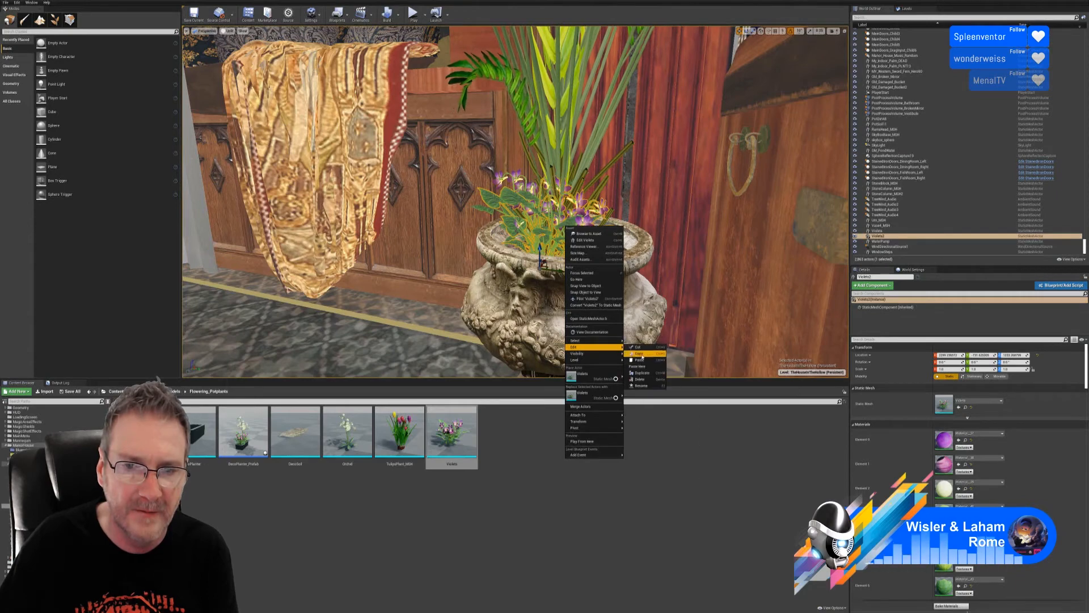
{"action": "left_click", "coordinate": [642, 372]}
{"action": "right_click_drag", "start_coordinate": [609, 277], "coordinate": [606, 266]}
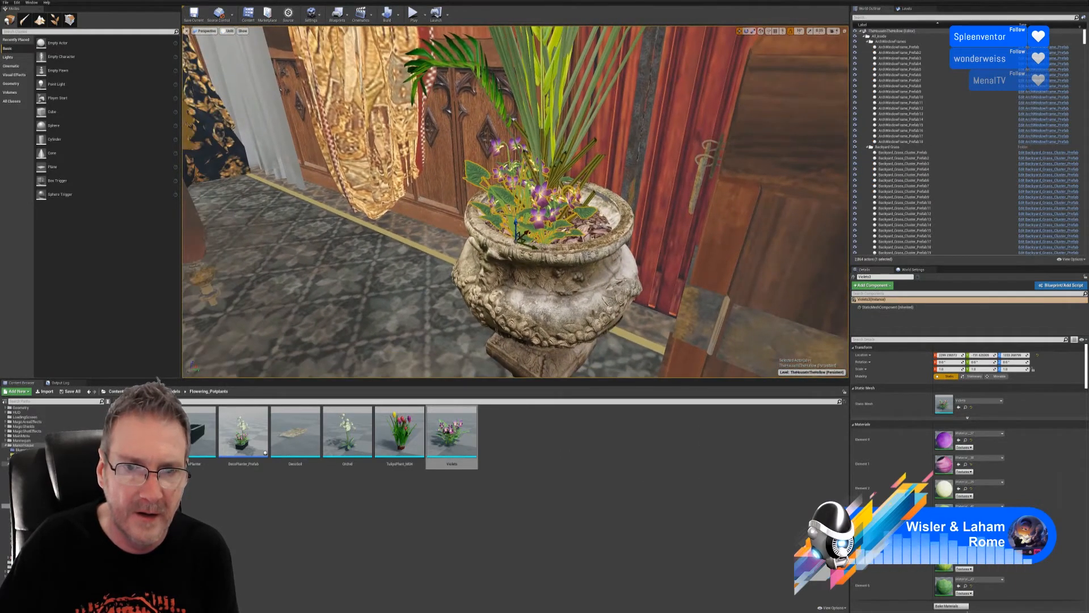
{"action": "left_click_drag", "start_coordinate": [527, 242], "coordinate": [583, 236]}
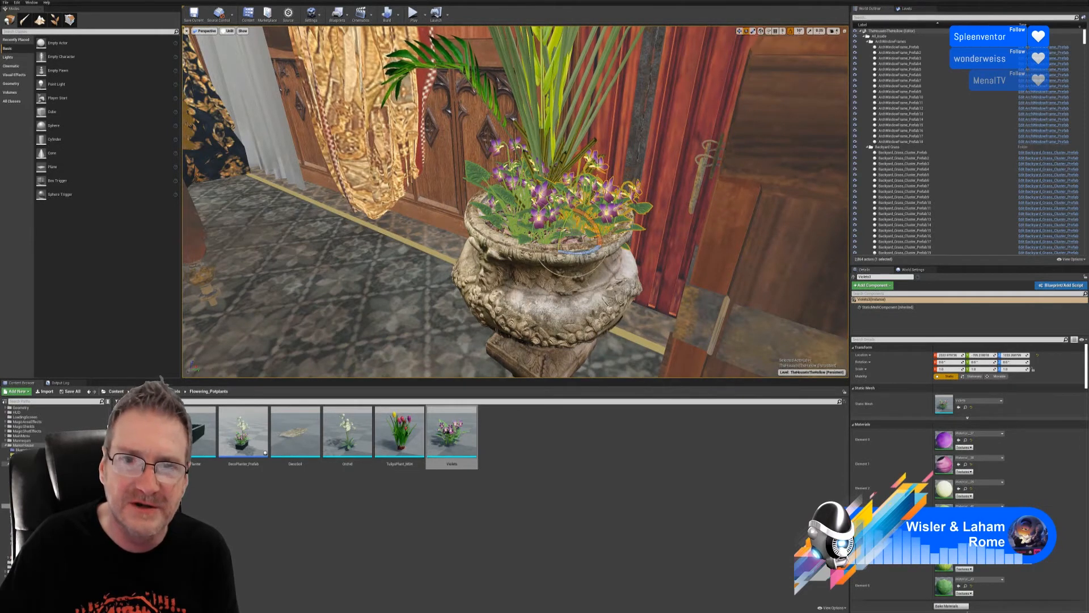
- Turn the third violet plant about its vertical axis and nudge it to cover the bare soil near the rim
{"action": "left_click", "coordinate": [746, 31]}
{"action": "mouse_move", "coordinate": [590, 252]}
{"action": "left_mouse_down"}
{"action": "mouse_move", "coordinate": [603, 259]}
{"action": "mouse_move", "coordinate": [613, 240]}
{"action": "mouse_move", "coordinate": [604, 258]}
{"action": "left_mouse_up"}
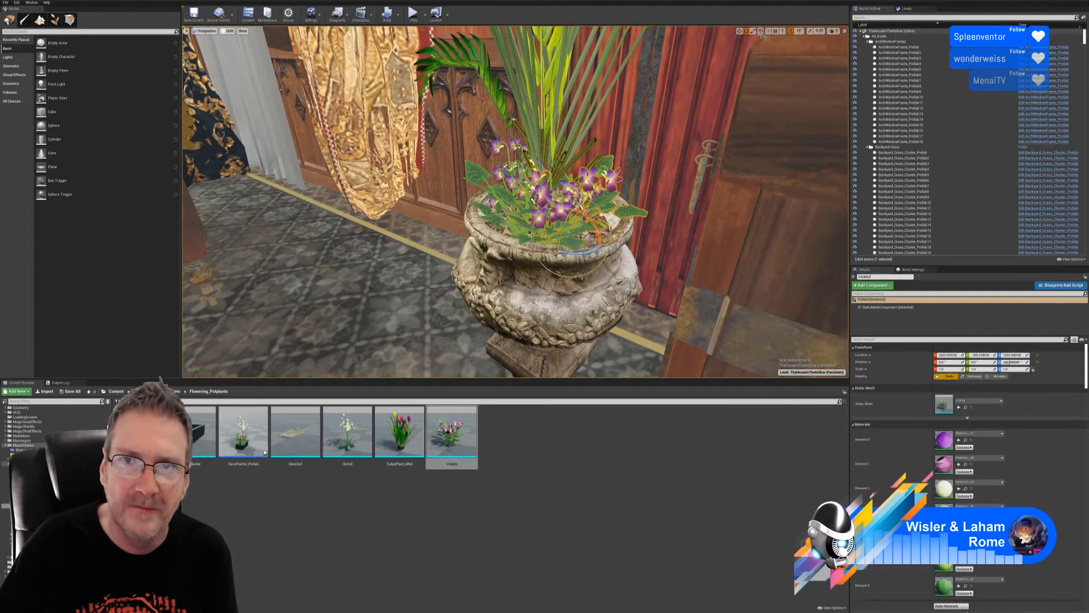
{"action": "key", "text": "f"}
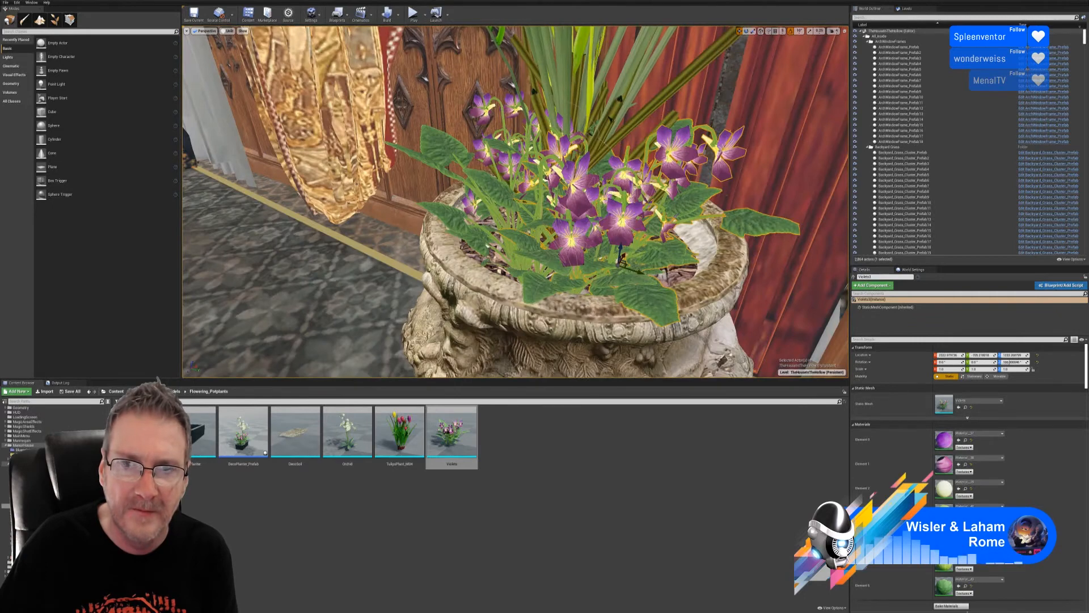
{"action": "right_click_drag", "start_coordinate": [516, 201], "coordinate": [582, 241]}
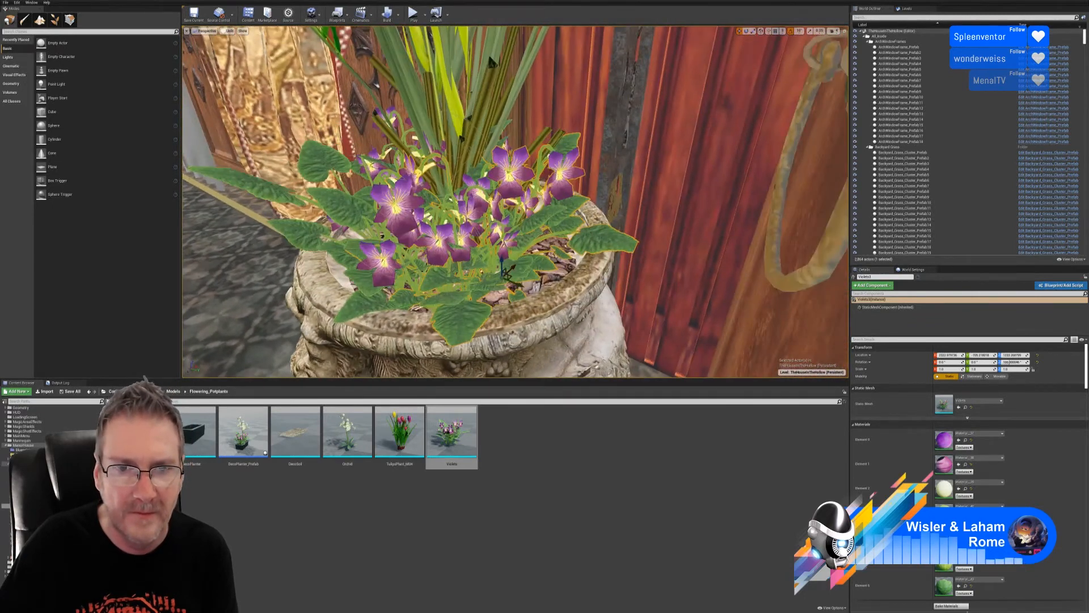
{"action": "left_click_drag", "start_coordinate": [513, 269], "coordinate": [543, 253]}
{"action": "right_click_drag", "start_coordinate": [542, 253], "coordinate": [548, 289]}
{"action": "key", "text": "s"}
{"action": "key", "text": "Escape"}
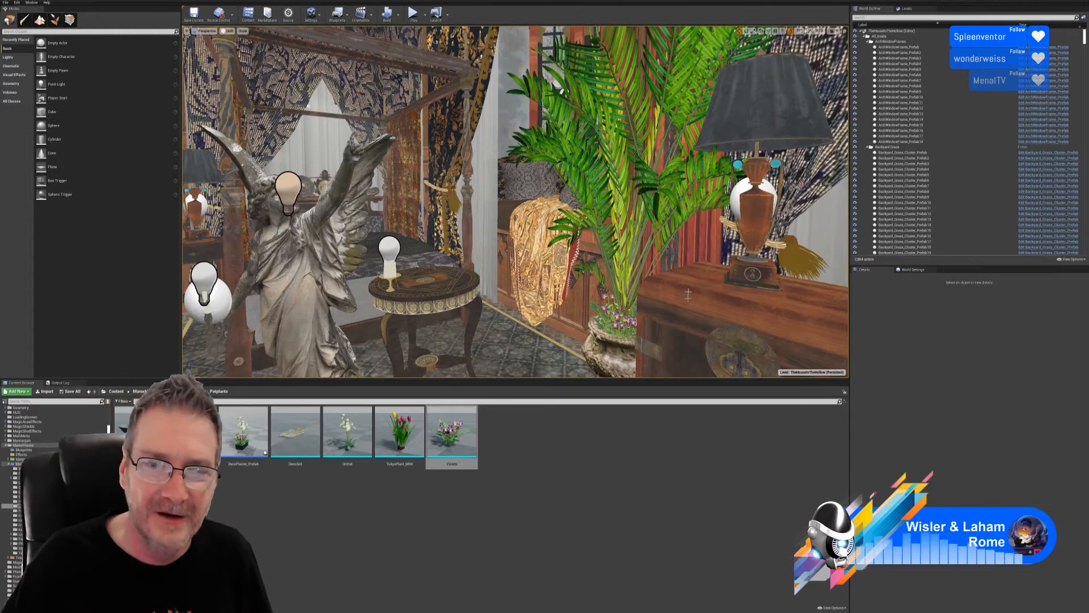
- Preview the bedroom in Lit view mode, examining the wardrobe area and the glowing rune circle by the door, and return to Unlit
{"action": "key", "text": "s"}
{"action": "right_click_drag", "start_coordinate": [688, 294], "coordinate": [634, 298]}
{"action": "key", "text": "d"}
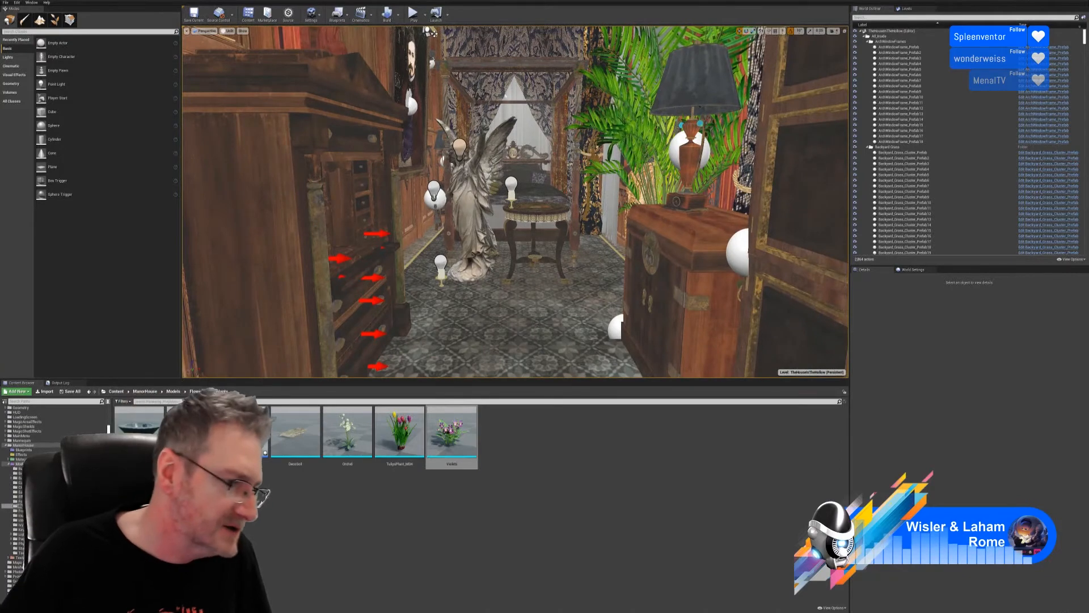
{"action": "right_click_drag", "start_coordinate": [538, 243], "coordinate": [451, 77]}
{"action": "key", "text": "w"}
{"action": "key", "text": "s"}
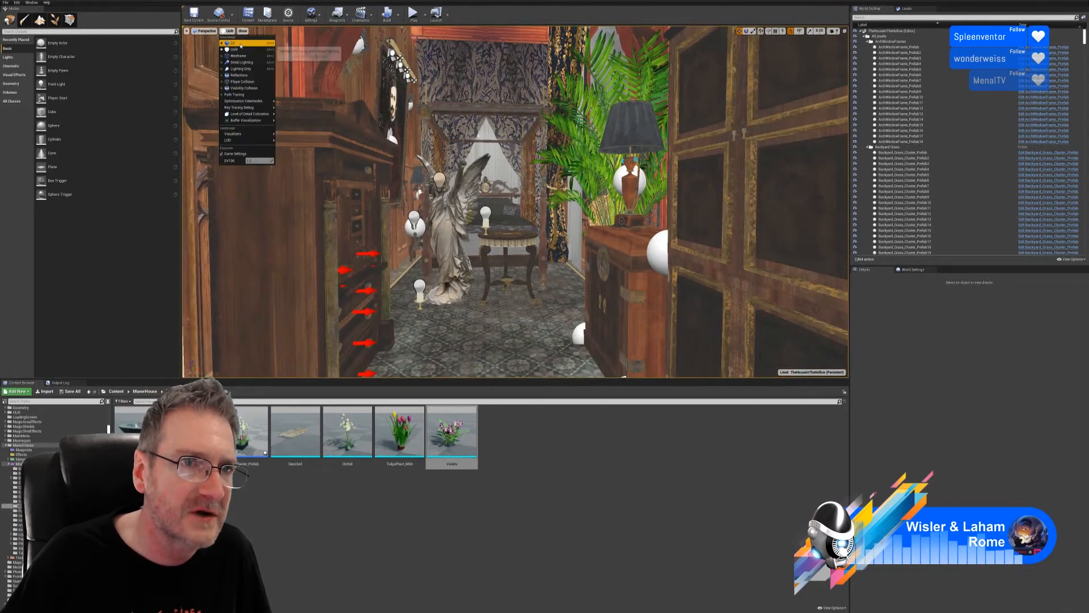
{"action": "left_click", "coordinate": [241, 44]}
{"action": "right_click_drag", "start_coordinate": [515, 202], "coordinate": [232, 275]}
{"action": "key", "text": "w"}
{"action": "key", "text": "w"}
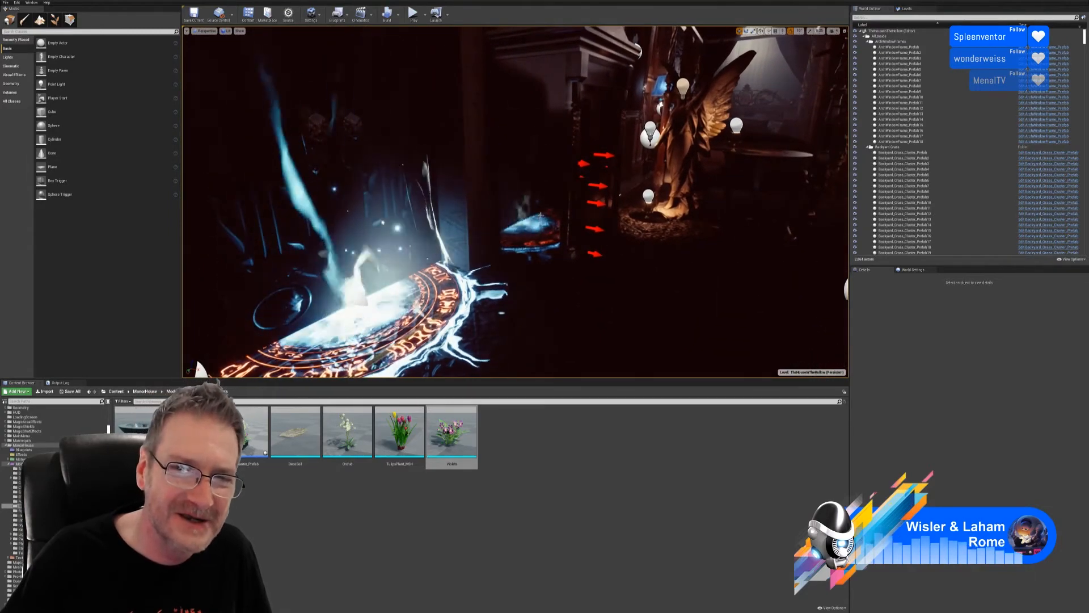
{"action": "right_click_drag", "start_coordinate": [232, 274], "coordinate": [212, 294]}
{"action": "left_click_drag", "start_coordinate": [213, 294], "coordinate": [301, 284]}
{"action": "right_click_drag", "start_coordinate": [301, 284], "coordinate": [461, 149]}
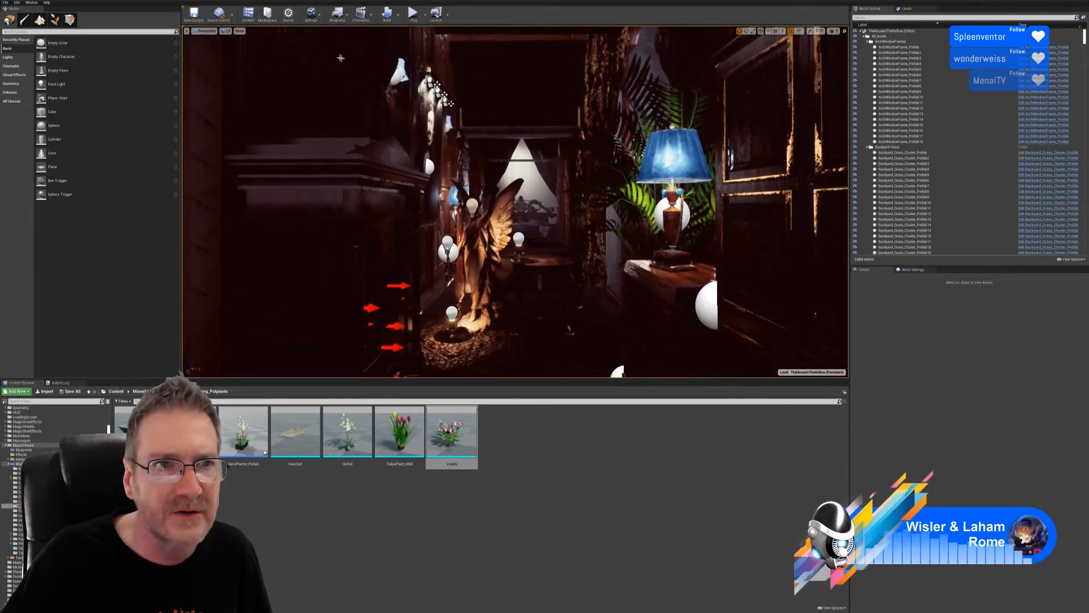
{"action": "left_click", "coordinate": [224, 32]}
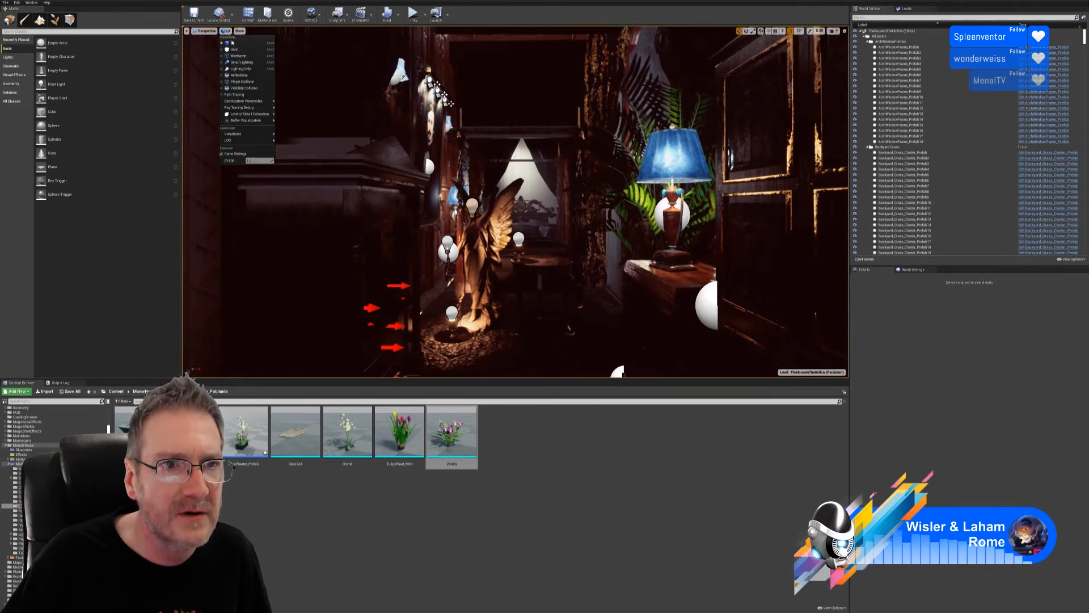
{"action": "left_click", "coordinate": [241, 53]}
- Place Vase_Stand_MSH from the Bedroom models folder on the bedroom floor and enlarge it slightly and uniformly
{"action": "right_click_drag", "start_coordinate": [516, 202], "coordinate": [495, 193]}
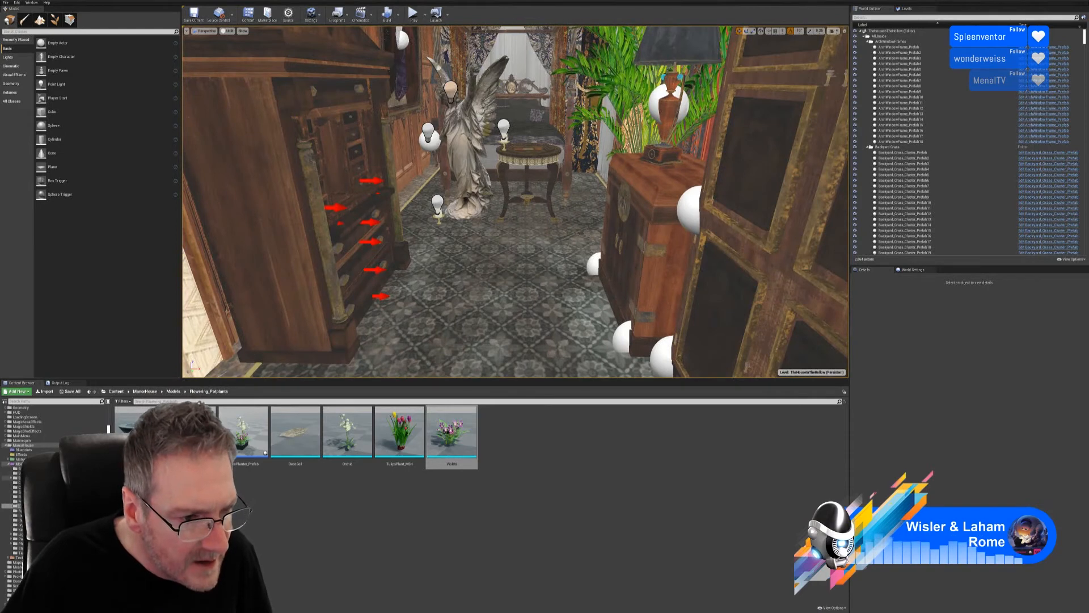
{"action": "left_click", "coordinate": [16, 473]}
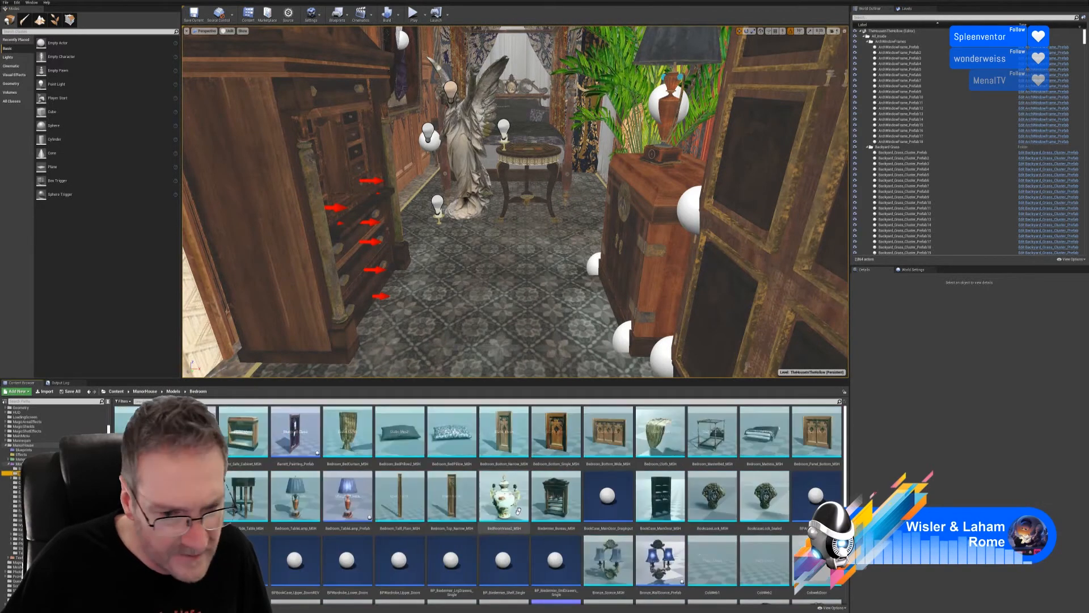
{"action": "scroll", "coordinate": [570, 526], "scroll_direction": "down", "scroll_amount": 10}
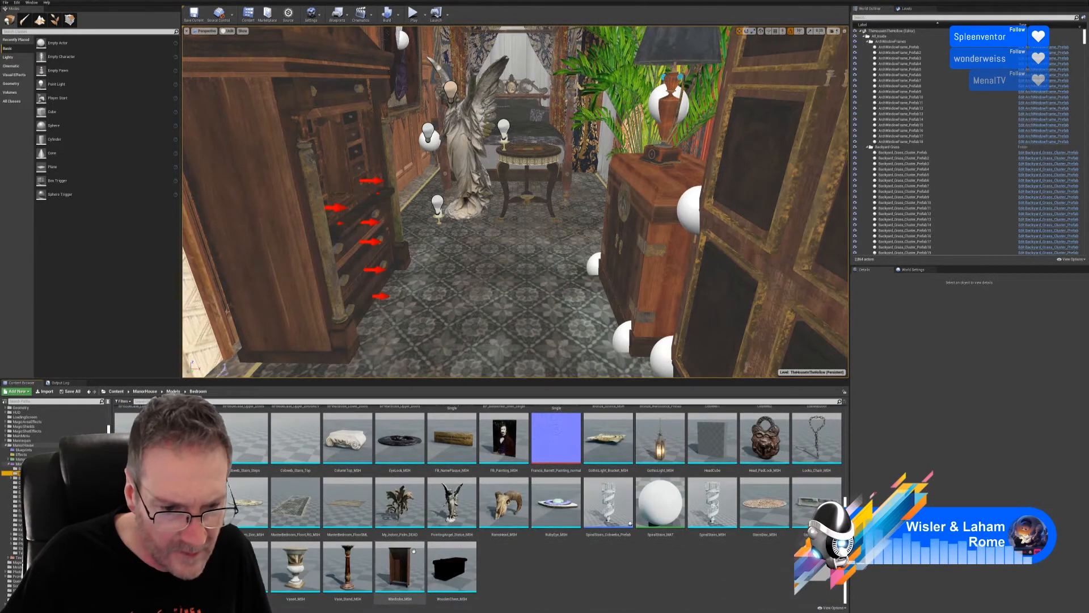
{"action": "left_click_drag", "start_coordinate": [348, 567], "coordinate": [507, 326]}
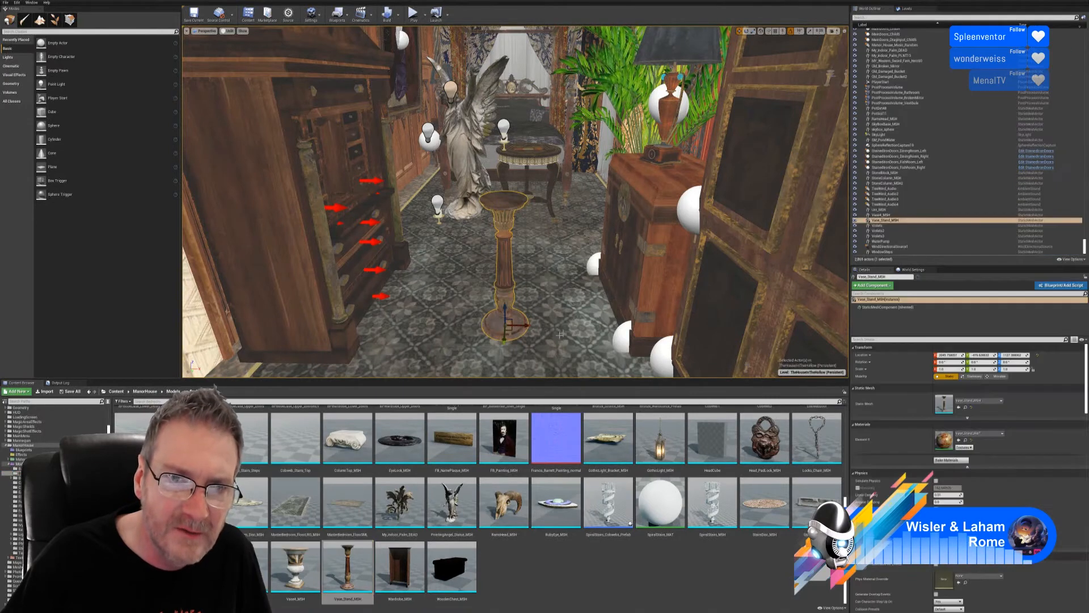
{"action": "right_click_drag", "start_coordinate": [560, 333], "coordinate": [594, 278]}
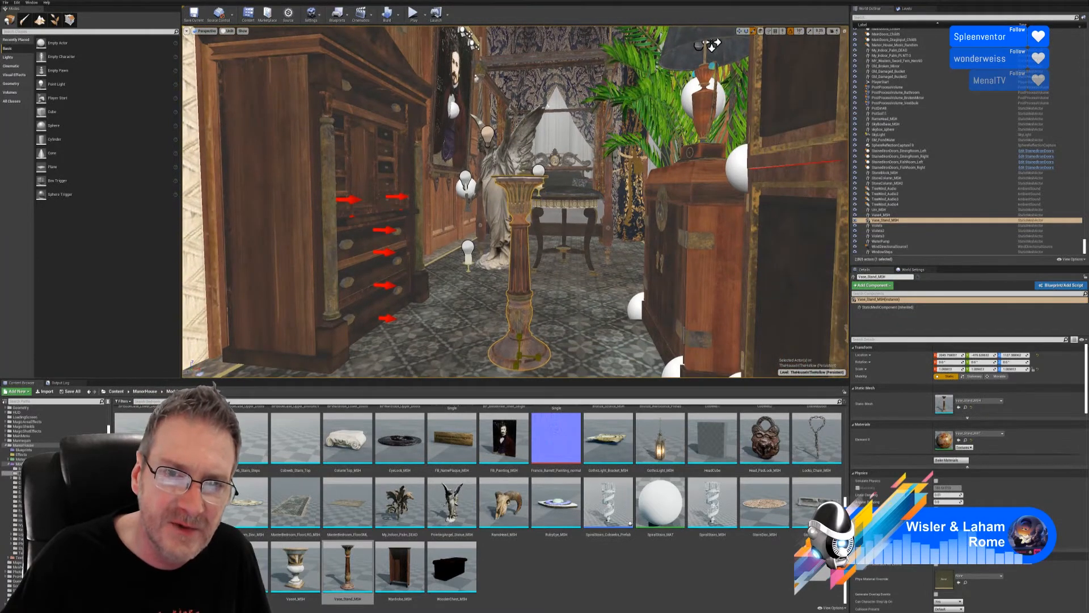
{"action": "left_click", "coordinate": [739, 32]}
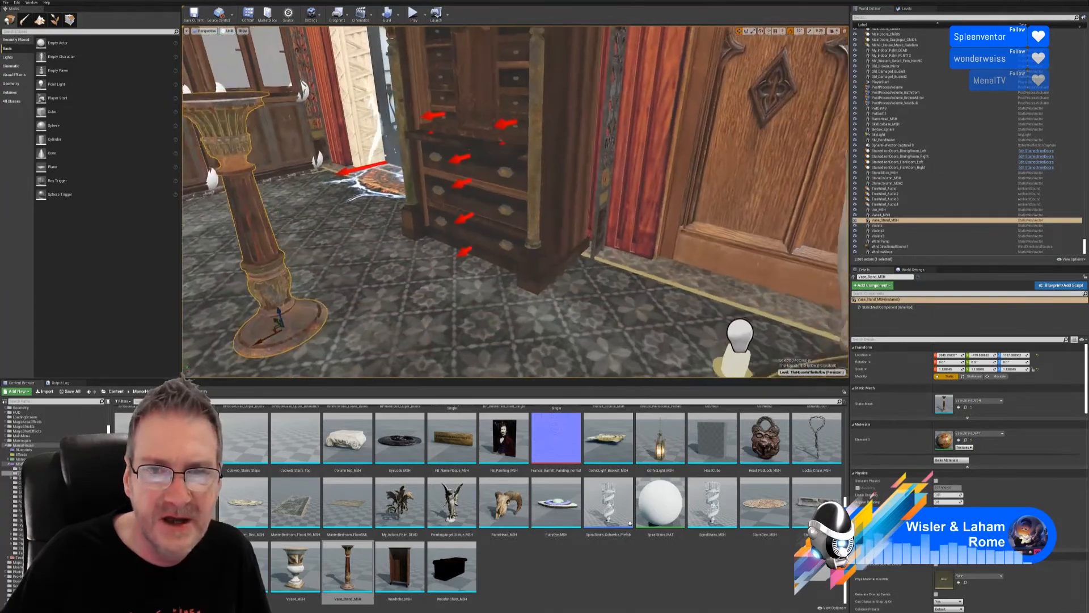
- Move the vase stand across the floor to the corner between the arched windows and the iron double doors
{"action": "right_click_drag", "start_coordinate": [515, 201], "coordinate": [527, 159]}
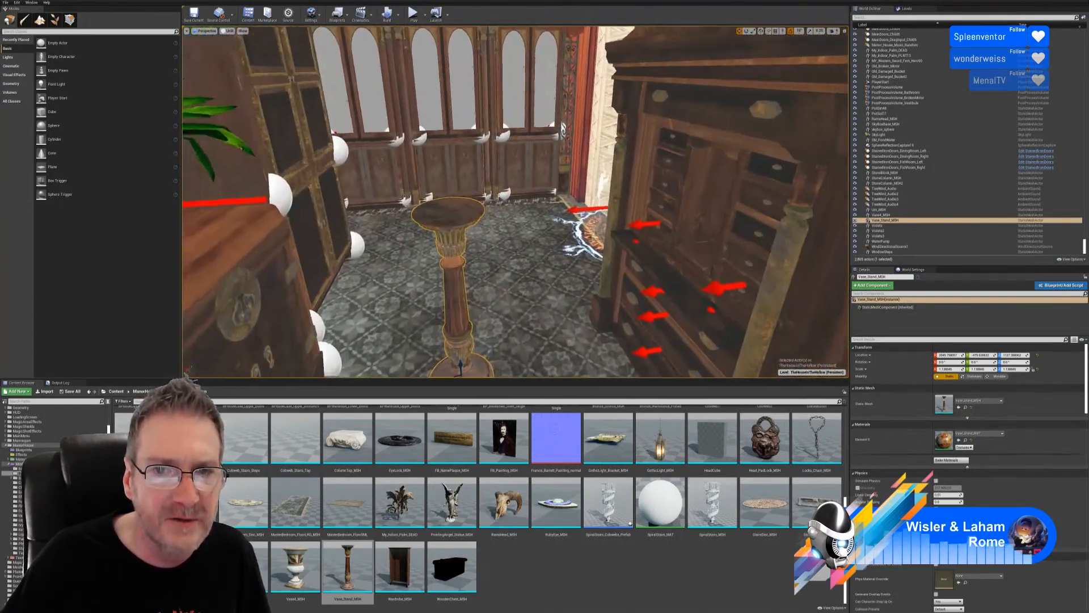
{"action": "right_click_drag", "start_coordinate": [515, 201], "coordinate": [561, 210]}
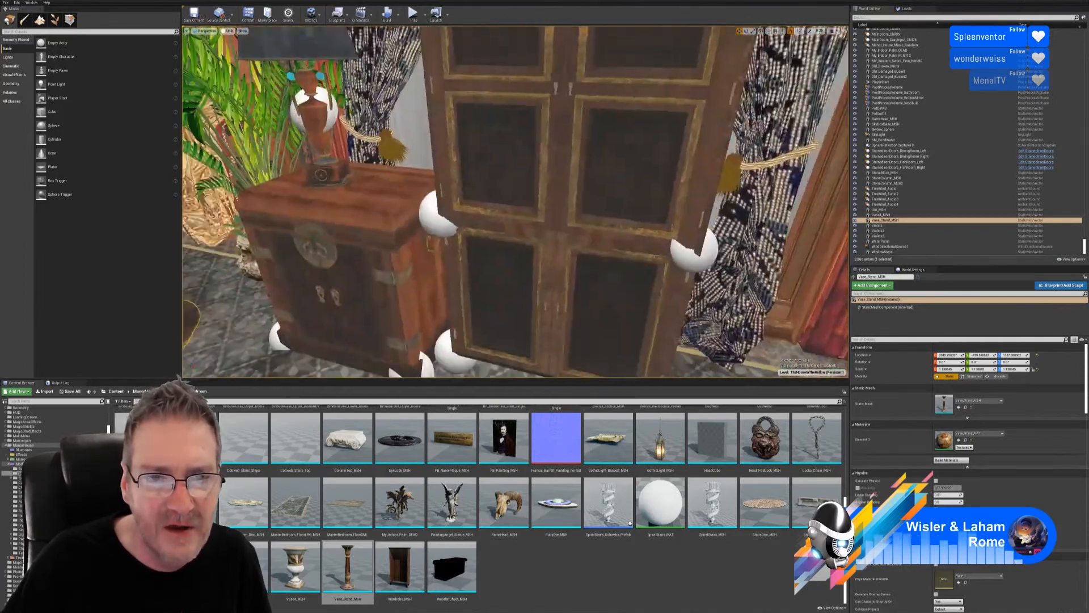
{"action": "right_click_drag", "start_coordinate": [516, 201], "coordinate": [386, 149]}
{"action": "right_click_drag", "start_coordinate": [515, 202], "coordinate": [369, 193]}
{"action": "right_click_drag", "start_coordinate": [515, 201], "coordinate": [420, 198]}
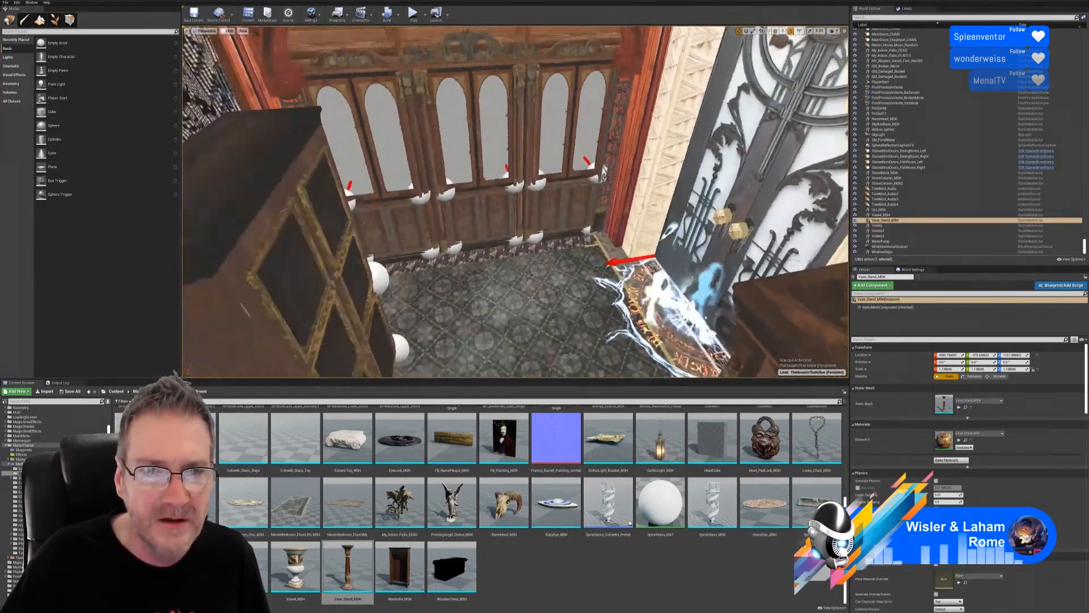
{"action": "right_click_drag", "start_coordinate": [515, 201], "coordinate": [538, 226]}
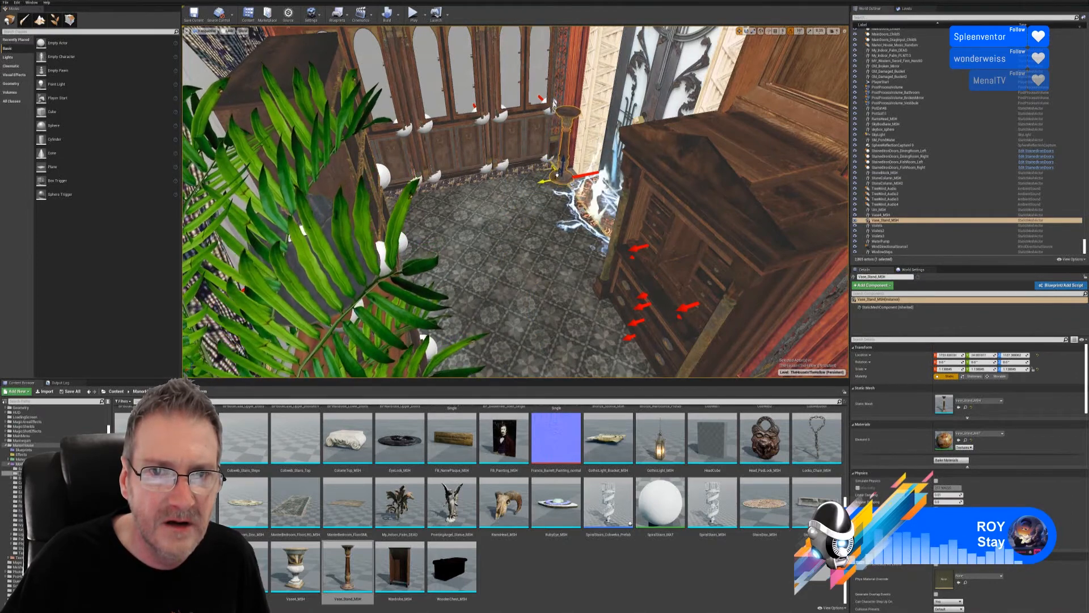
- Settle the vase stand on the floor of that corner, undoing the moves that lift it up the wall
{"action": "right_click_drag", "start_coordinate": [557, 184], "coordinate": [556, 150]}
{"action": "key", "text": "w"}
{"action": "key", "text": "s"}
{"action": "mouse_move", "coordinate": [603, 304]}
{"action": "right_mouse_down"}
{"action": "mouse_move", "coordinate": [574, 284]}
{"action": "mouse_move", "coordinate": [603, 318]}
{"action": "right_mouse_up"}
{"action": "key", "text": "ctrl+z"}
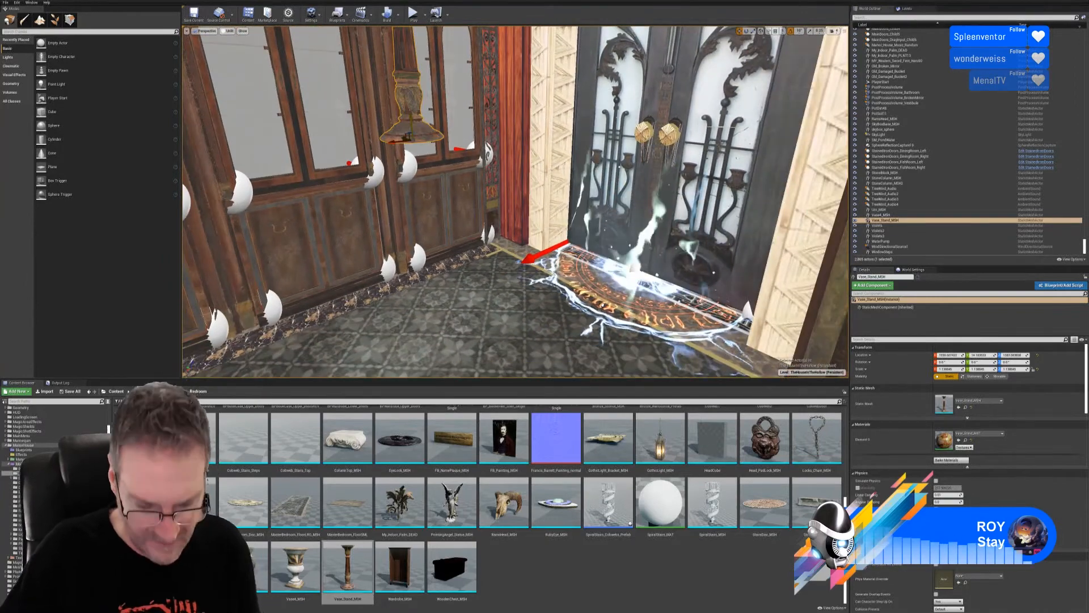
{"action": "key", "text": "ctrl+z"}
{"action": "right_click_drag", "start_coordinate": [602, 317], "coordinate": [574, 278]}
{"action": "key", "text": "s"}
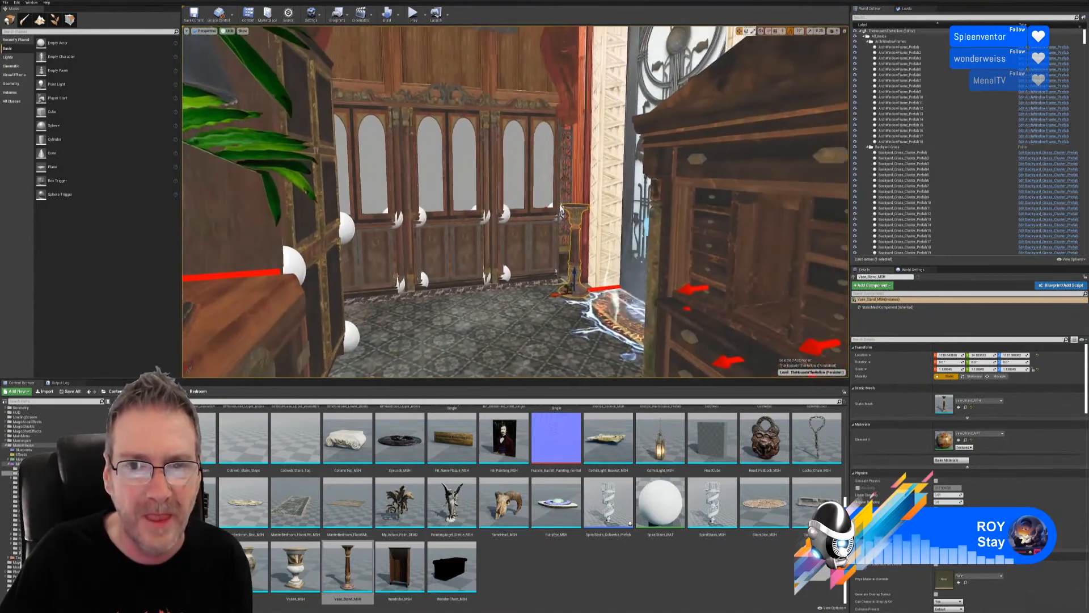
- Play-test the level in the bedroom, examining the corner with the vase stand beside the glowing rune circle
{"action": "mouse_move", "coordinate": [732, 278]}
{"action": "right_mouse_down"}
{"action": "mouse_move", "coordinate": [778, 281]}
{"action": "mouse_move", "coordinate": [740, 282]}
{"action": "right_mouse_up"}
{"action": "key", "text": "s"}
{"action": "key", "text": "w"}
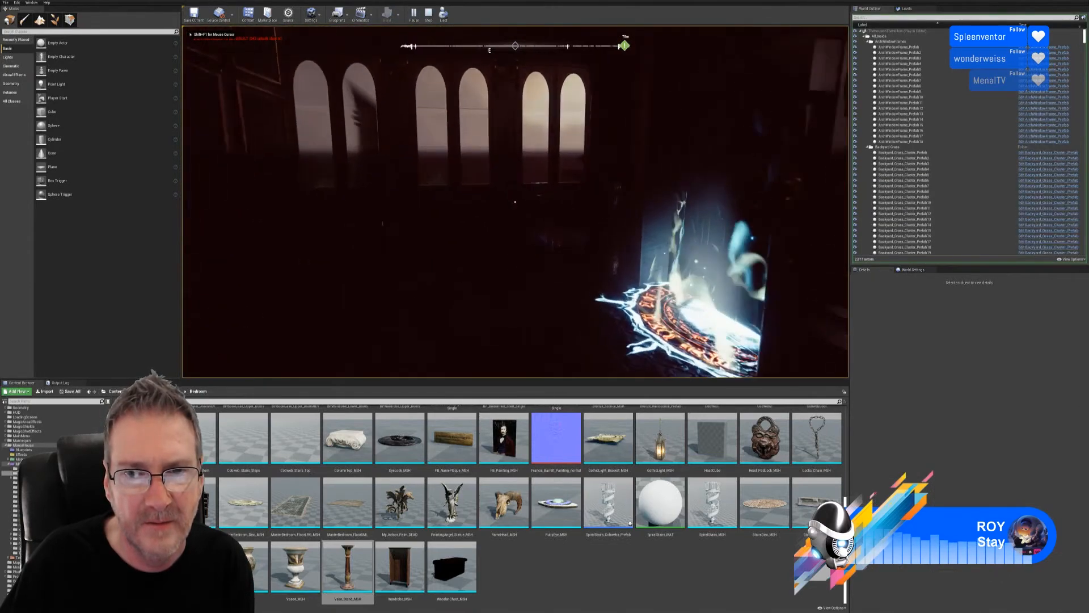
{"action": "key", "text": "w"}
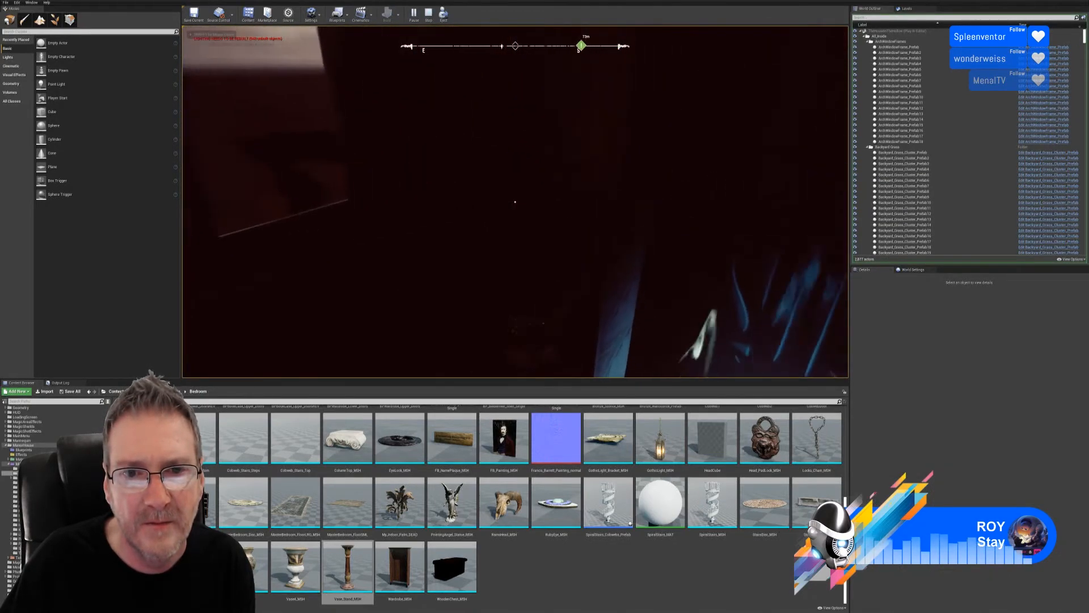
{"action": "key", "text": "Escape"}
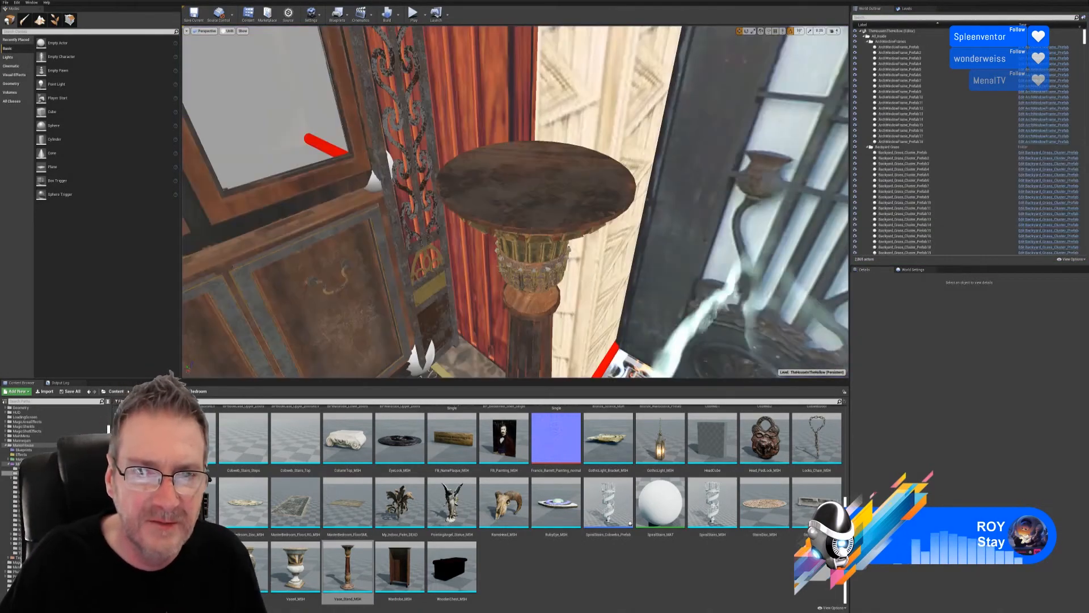
- Enlarge the vase stand in the corner by the iron double doors slightly and uniformly
{"action": "right_click_drag", "start_coordinate": [710, 349], "coordinate": [681, 363]}
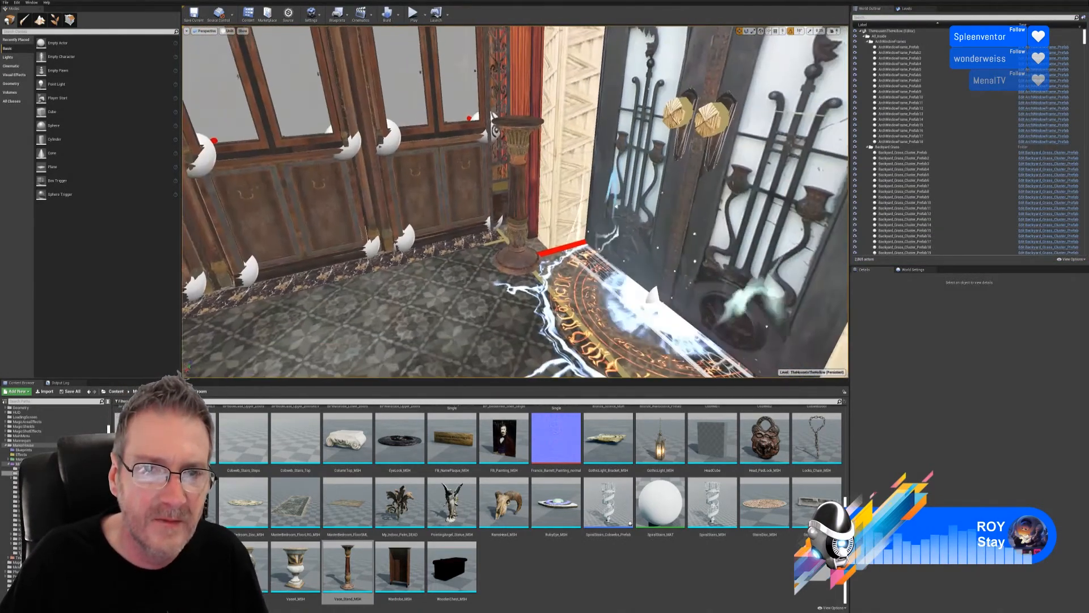
{"action": "right_click_drag", "start_coordinate": [653, 295], "coordinate": [674, 318]}
{"action": "left_click", "coordinate": [674, 319]}
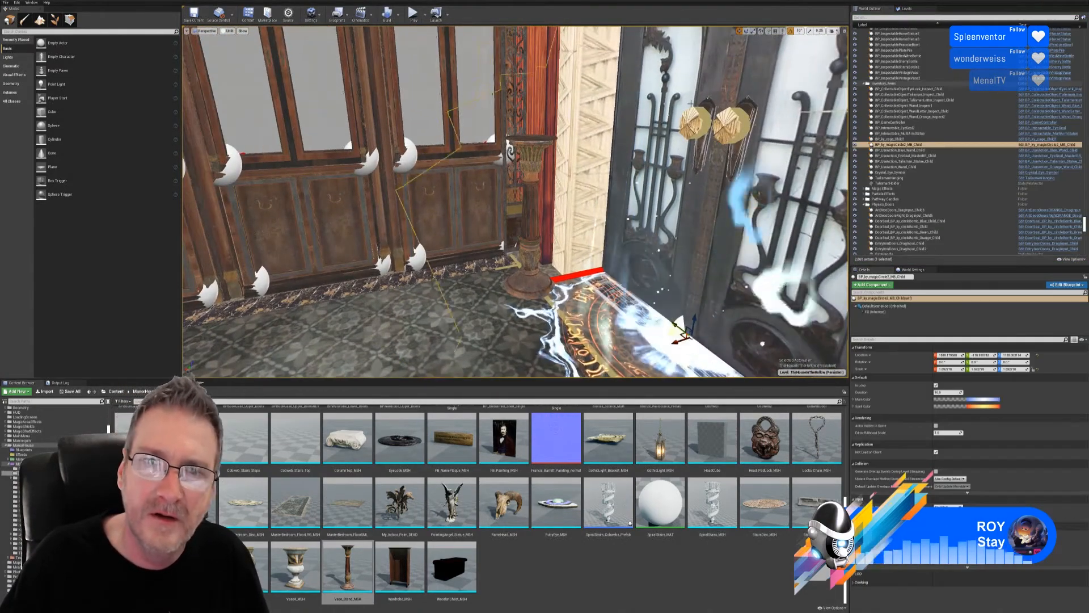
{"action": "key", "text": "Escape"}
{"action": "right_click_drag", "start_coordinate": [693, 280], "coordinate": [595, 52]}
{"action": "left_click", "coordinate": [465, 141]}
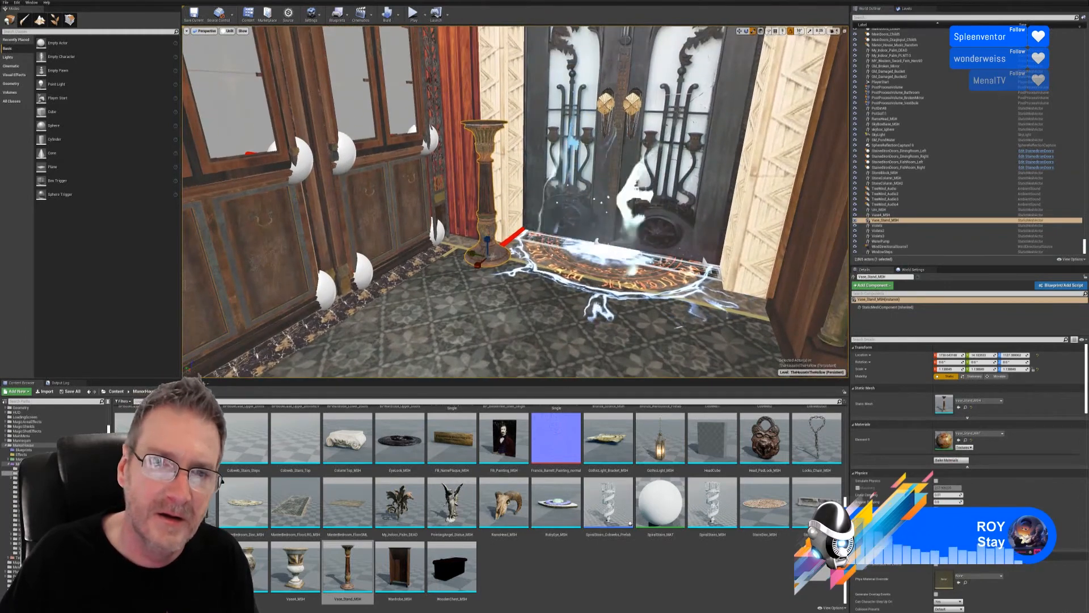
{"action": "left_click_drag", "start_coordinate": [489, 261], "coordinate": [491, 230]}
{"action": "right_click_drag", "start_coordinate": [490, 229], "coordinate": [442, 190]}
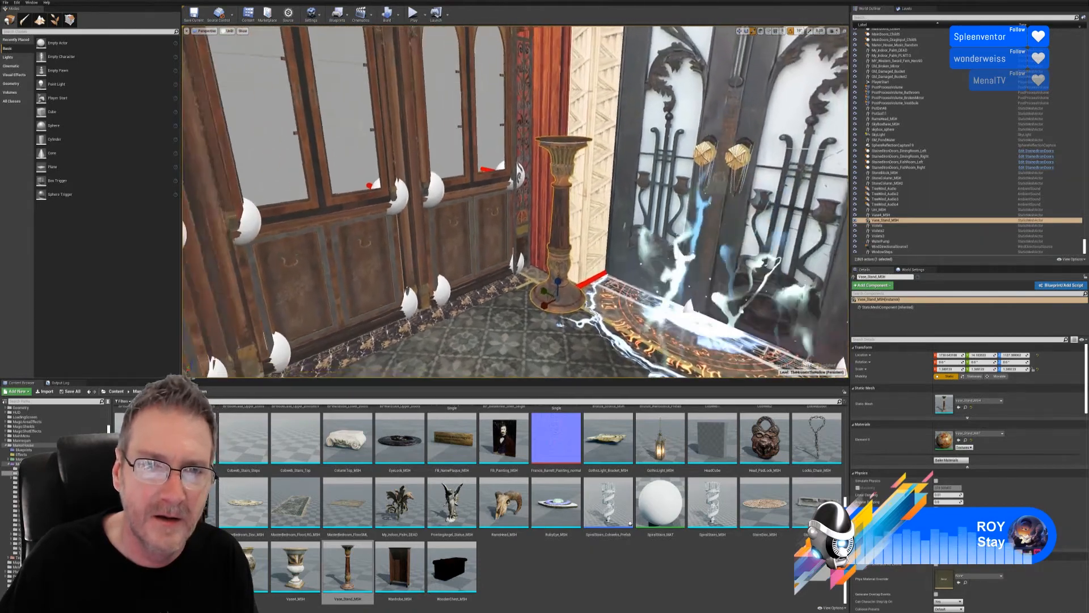
{"action": "left_click_drag", "start_coordinate": [443, 190], "coordinate": [445, 239]}
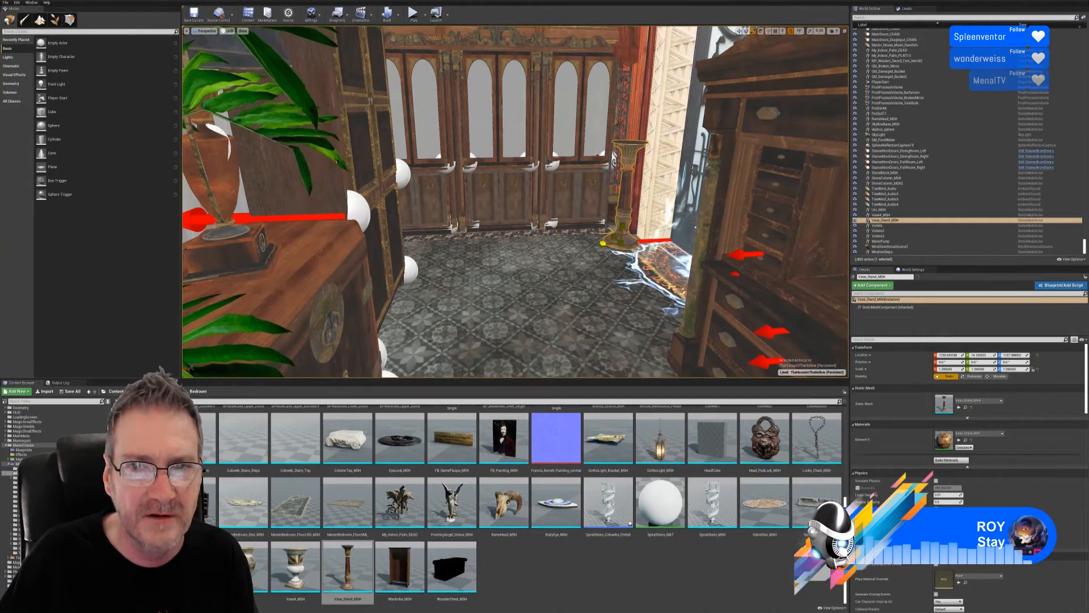
{"action": "key", "text": "Escape"}
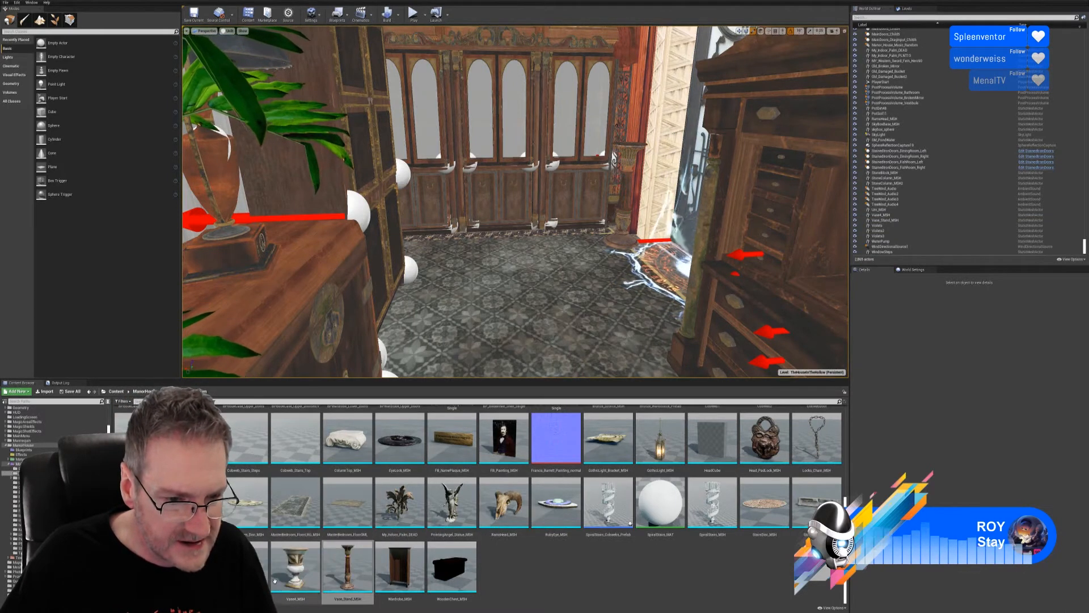
- Place the stone vase from the Bedroom models folder on top of the vase stand and enlarge it uniformly
{"action": "left_click_drag", "start_coordinate": [274, 580], "coordinate": [633, 142]}
{"action": "right_click_drag", "start_coordinate": [633, 142], "coordinate": [729, 150]}
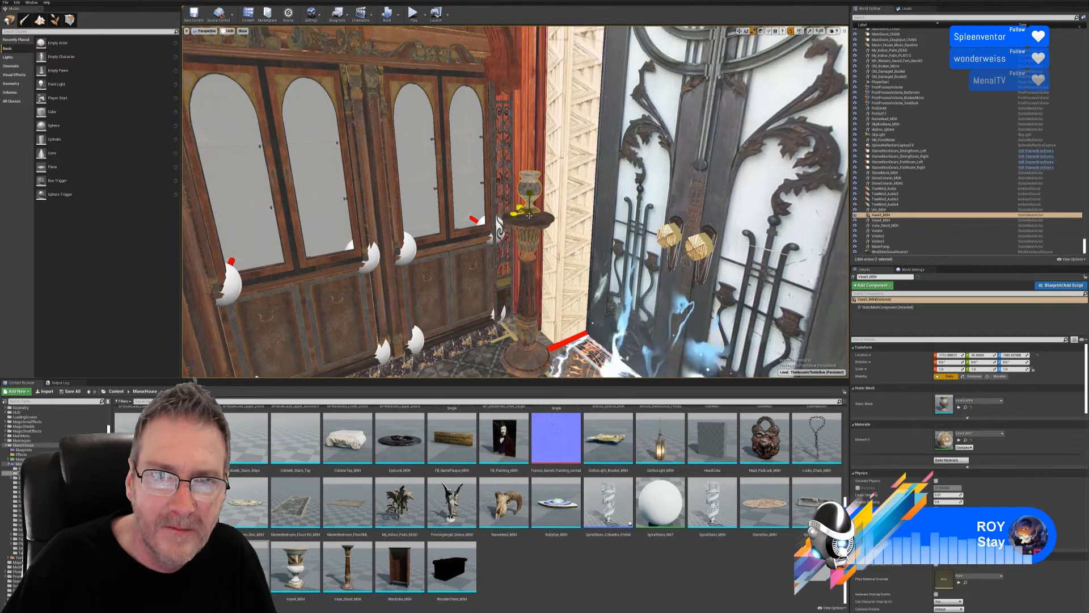
{"action": "left_click_drag", "start_coordinate": [529, 211], "coordinate": [529, 168]}
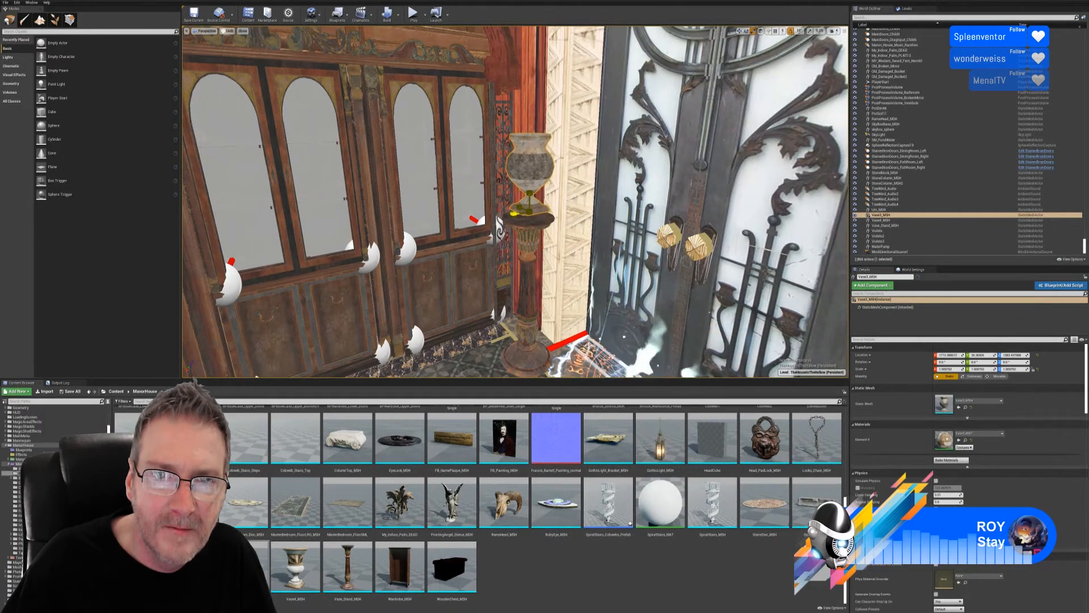
- Move the stone vase horizontally until its base is centred on the round top of the vase stand
{"action": "left_click", "coordinate": [739, 32]}
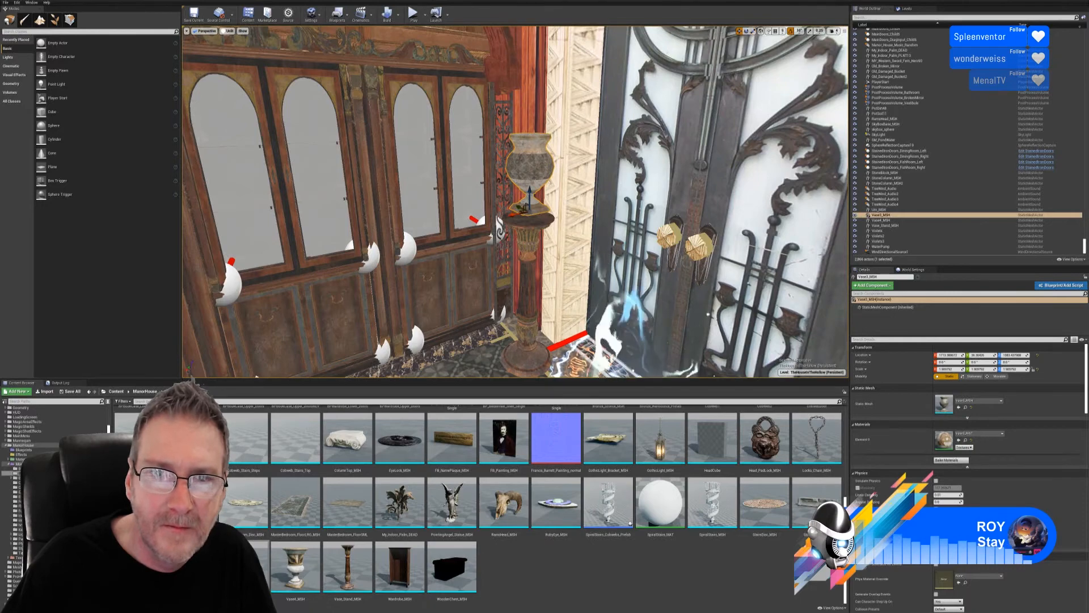
{"action": "right_click_drag", "start_coordinate": [632, 170], "coordinate": [623, 208]}
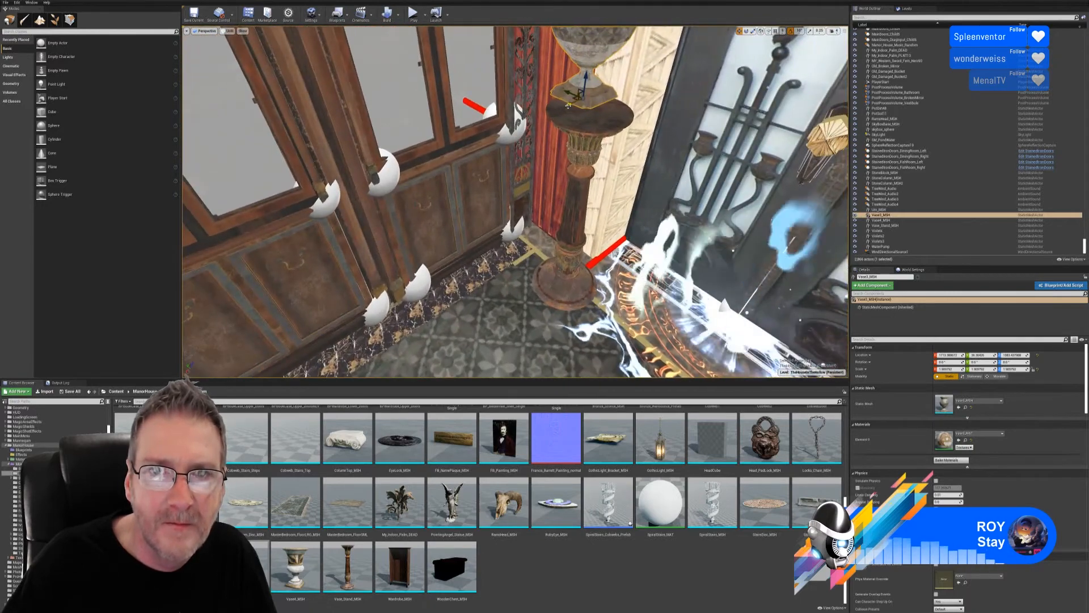
{"action": "left_click_drag", "start_coordinate": [573, 102], "coordinate": [597, 100]}
{"action": "right_click_drag", "start_coordinate": [597, 100], "coordinate": [567, 94]}
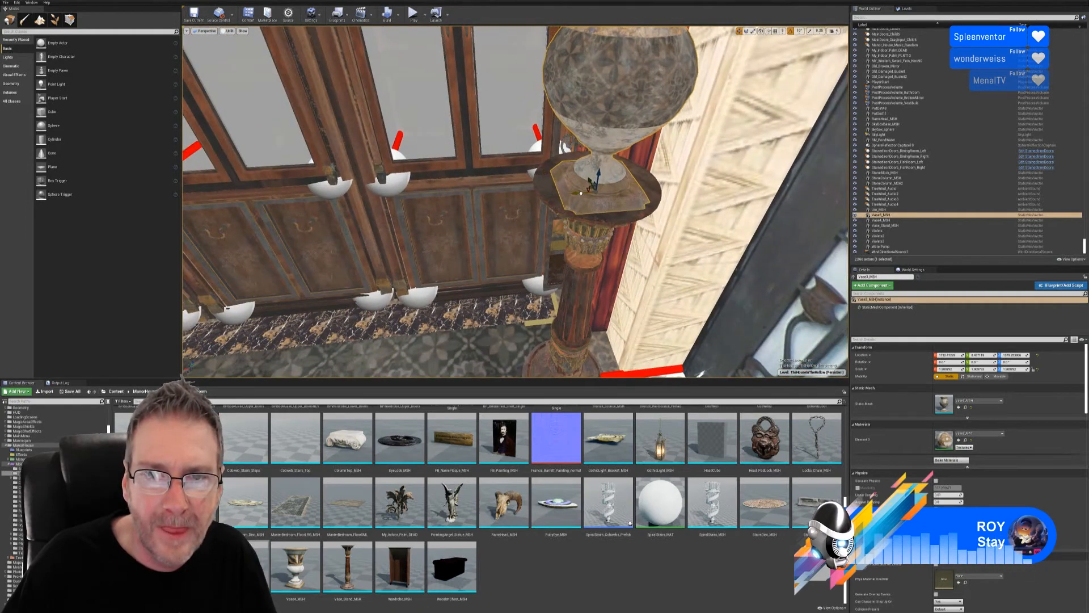
{"action": "right_click_drag", "start_coordinate": [572, 195], "coordinate": [635, 193]}
{"action": "key", "text": "f"}
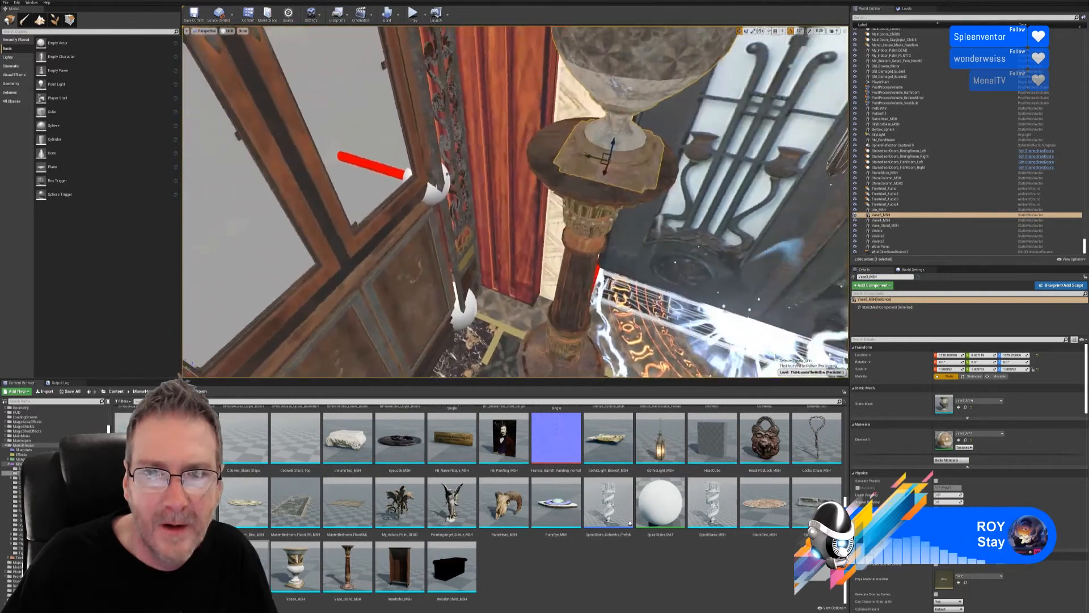
{"action": "left_click_drag", "start_coordinate": [501, 195], "coordinate": [489, 194]}
{"action": "right_click_drag", "start_coordinate": [489, 194], "coordinate": [634, 265]}
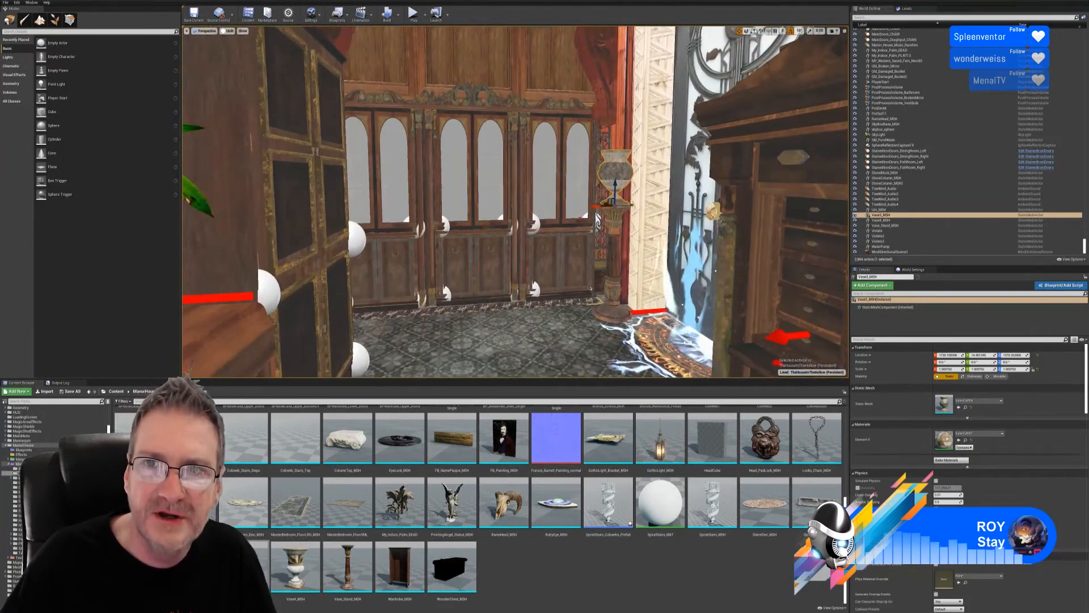
- Shrink the stone vase slightly and uniformly so it suits the stand, and deselect it
{"action": "left_click", "coordinate": [753, 31]}
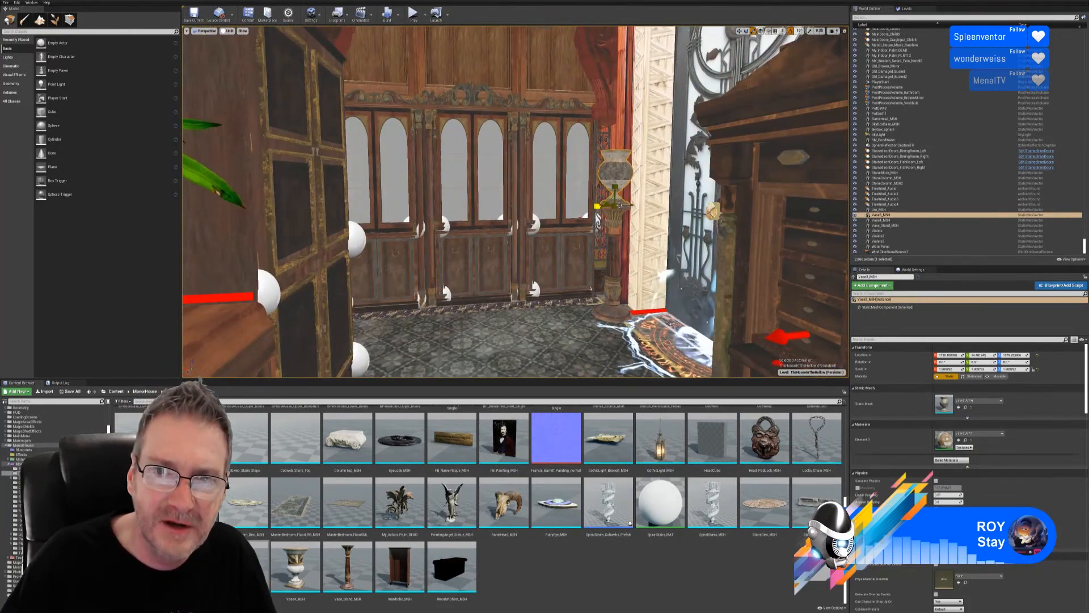
{"action": "left_click_drag", "start_coordinate": [613, 206], "coordinate": [616, 205]}
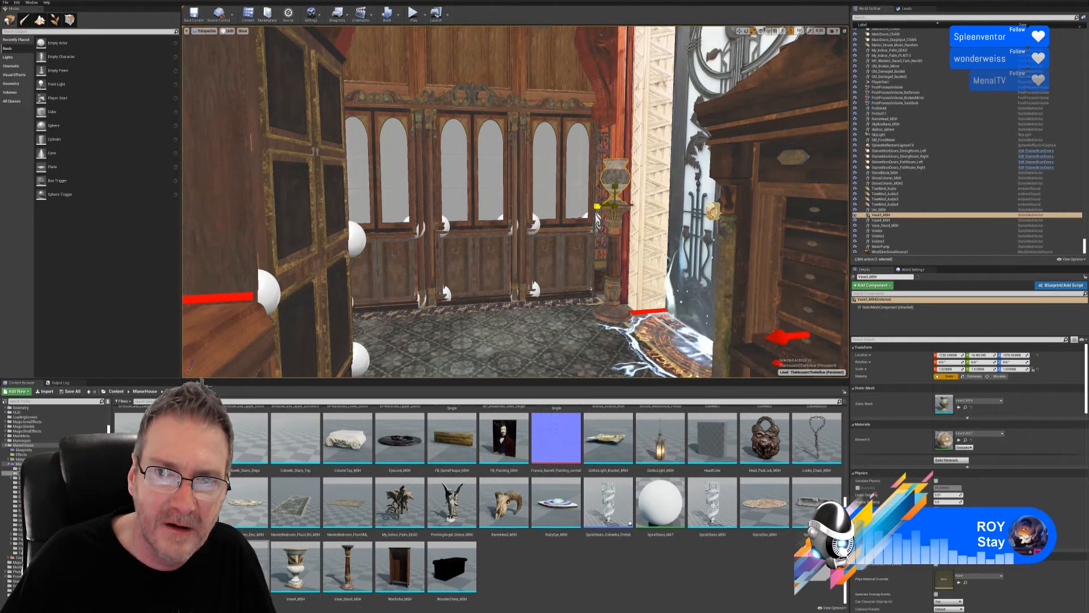
{"action": "key", "text": "Escape"}
{"action": "mouse_move", "coordinate": [615, 206]}
{"action": "right_mouse_down"}
{"action": "mouse_move", "coordinate": [647, 208]}
{"action": "mouse_move", "coordinate": [635, 205]}
{"action": "right_mouse_up"}
{"action": "key", "text": "w"}
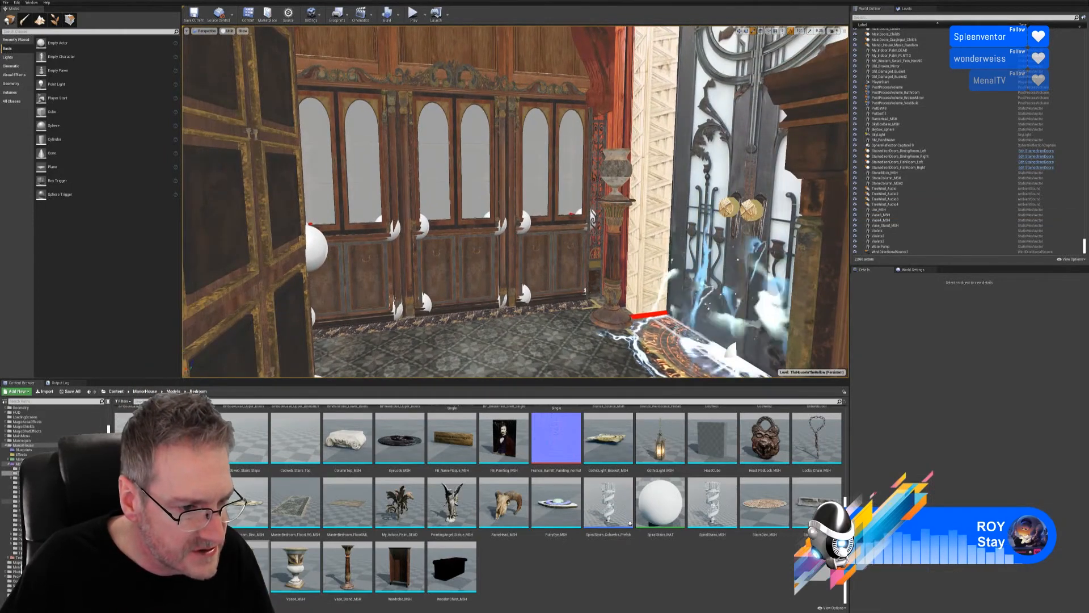
- Look through the potted flower, indoor plant, Terrain and Foliage model folders for a plant to fill the vase
{"action": "left_click", "coordinate": [16, 511]}
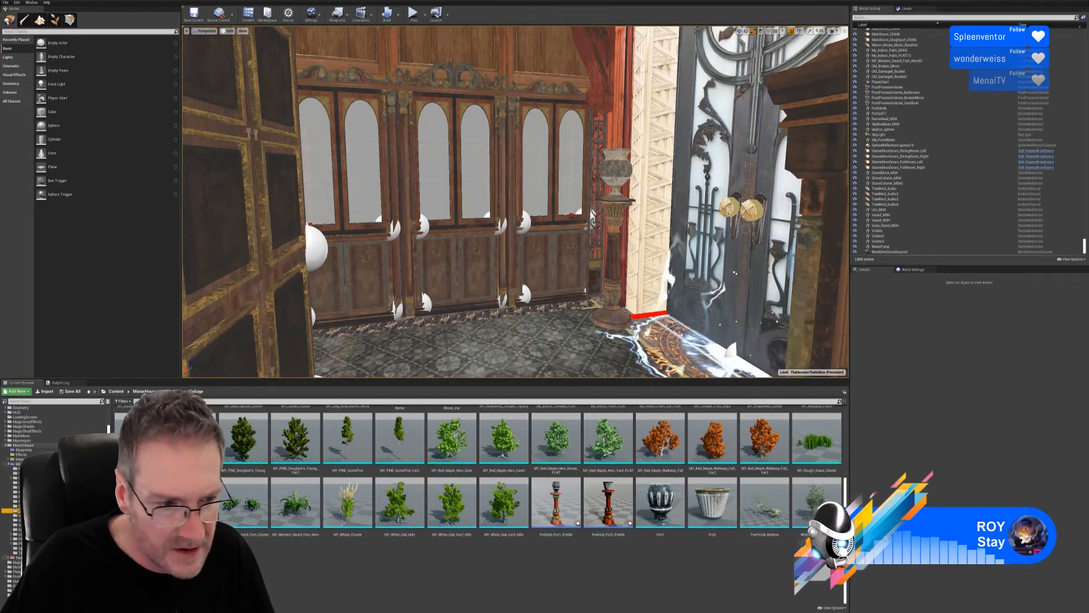
{"action": "left_click", "coordinate": [16, 506]}
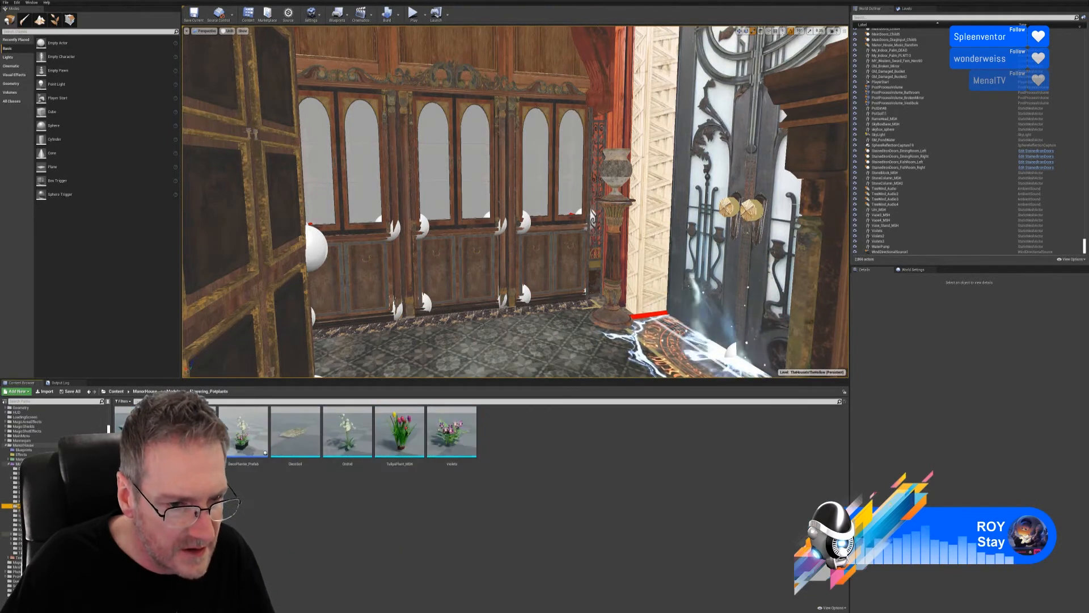
{"action": "left_click", "coordinate": [16, 515]}
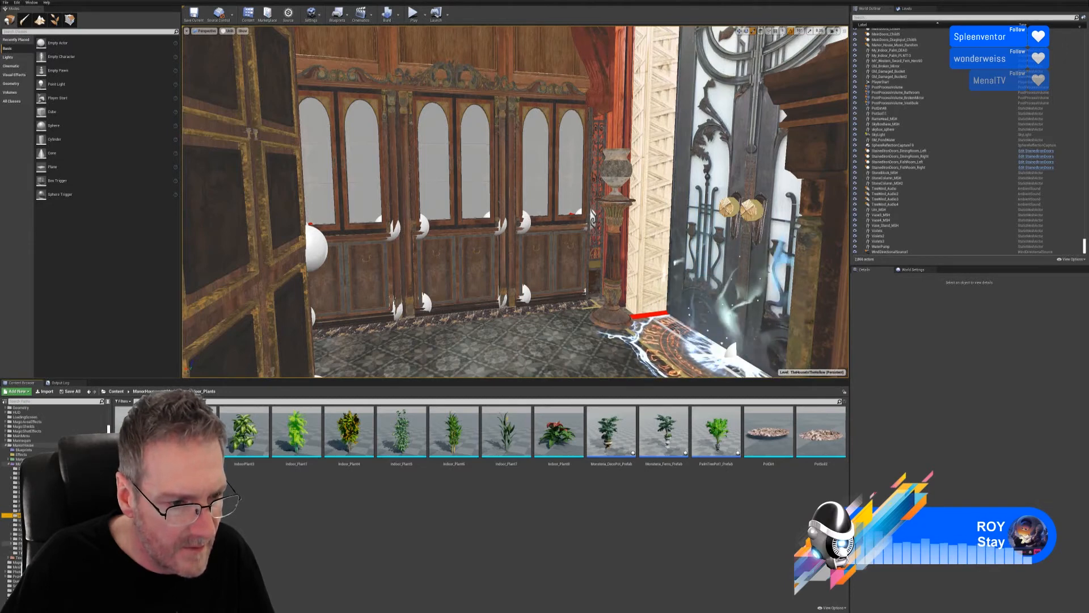
{"action": "left_click", "coordinate": [15, 553]}
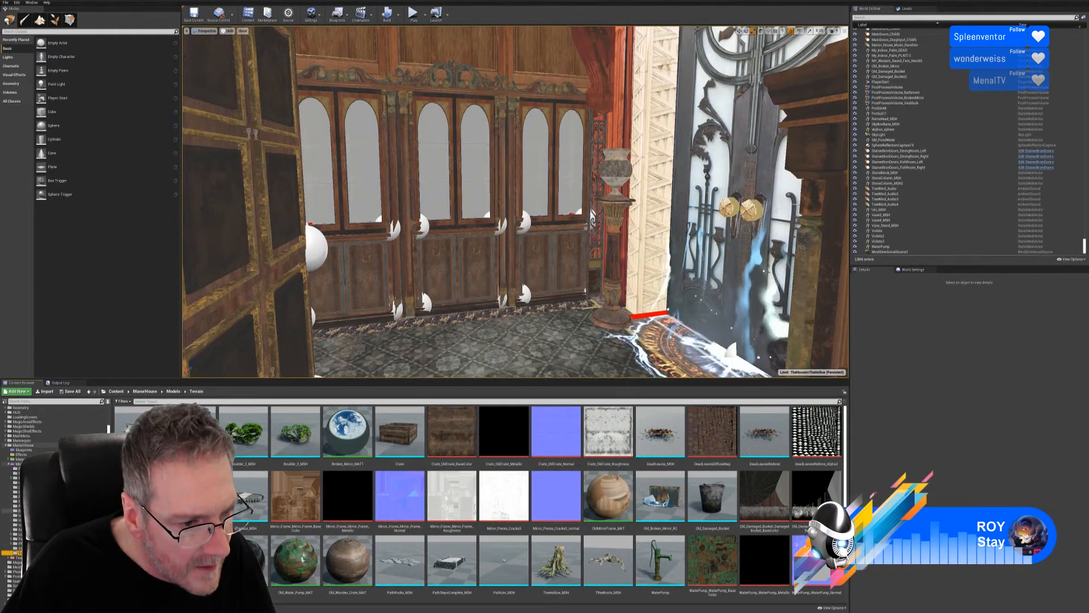
{"action": "left_click", "coordinate": [14, 510]}
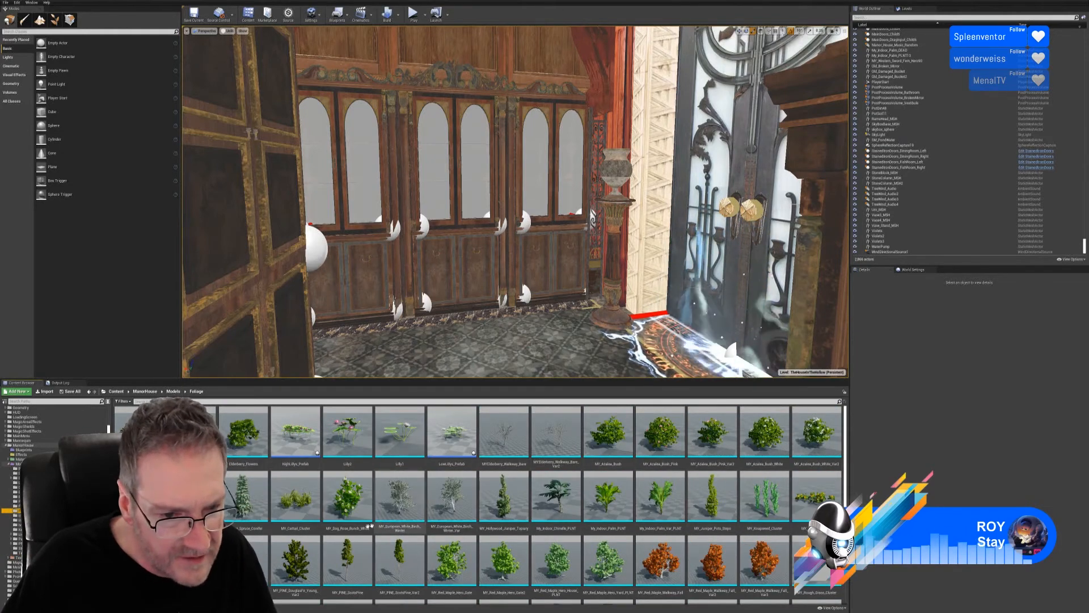
{"action": "scroll", "coordinate": [416, 535], "scroll_direction": "down", "scroll_amount": 4}
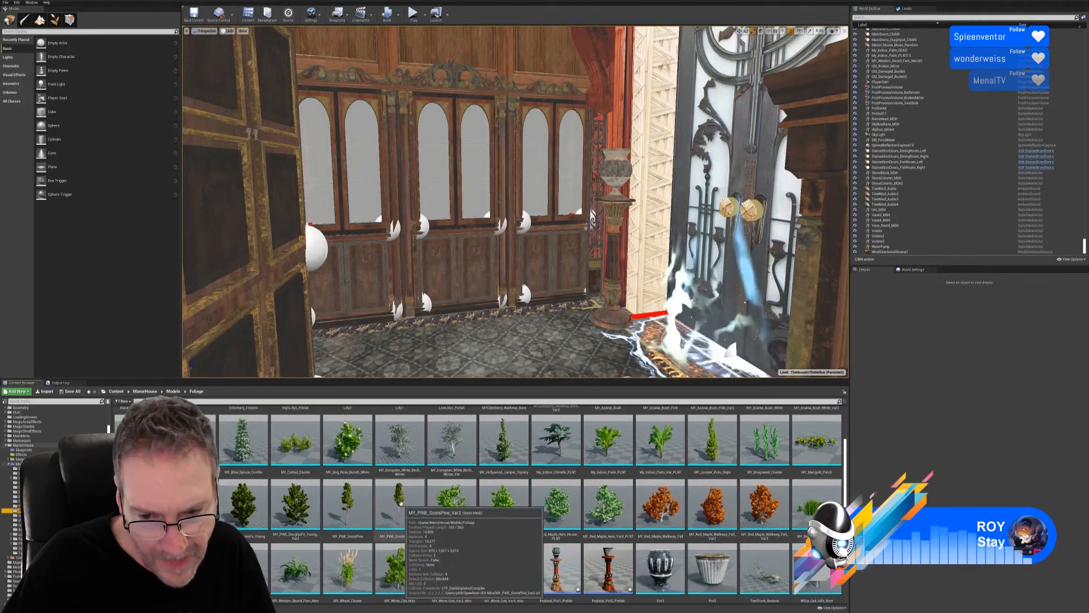
{"action": "scroll", "coordinate": [416, 536], "scroll_direction": "up", "scroll_amount": 4}
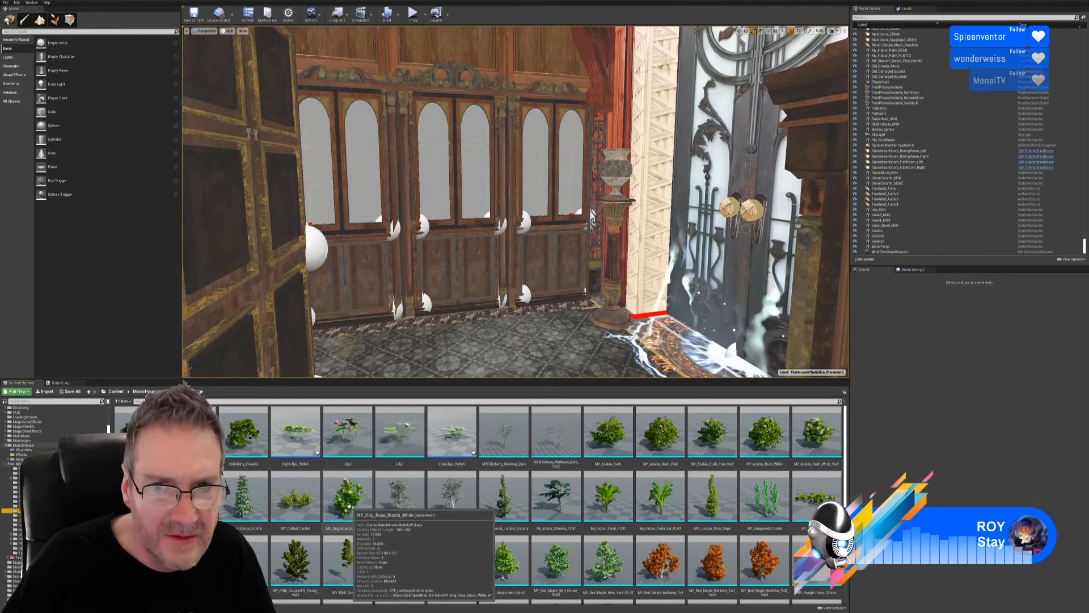
- Try the white dog rose from the Foliage folder in the stone vase, enlarging it uniformly
{"action": "left_click_drag", "start_coordinate": [348, 505], "coordinate": [617, 152]}
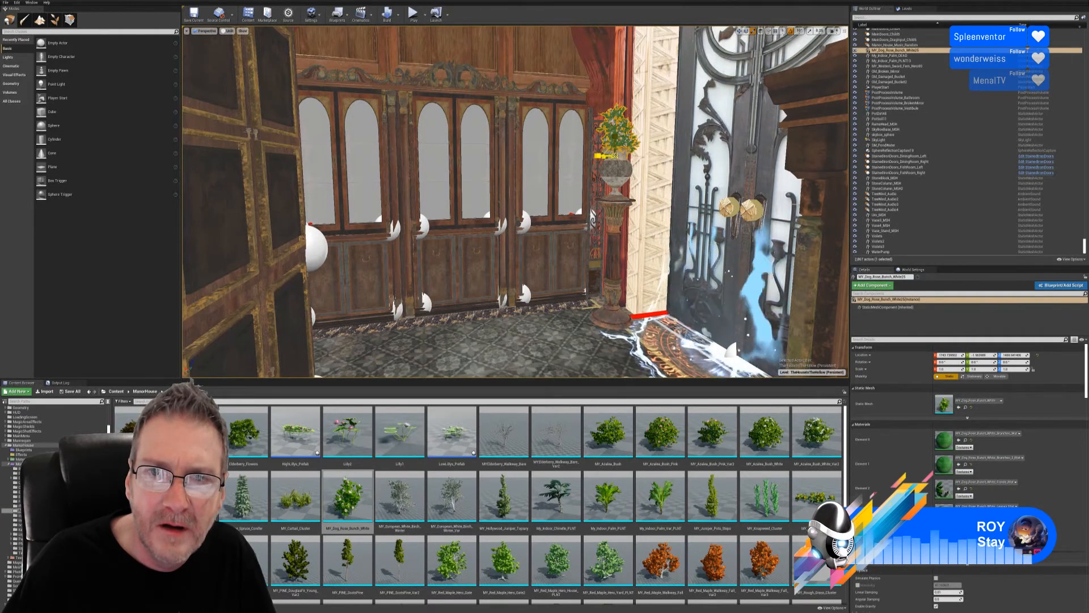
{"action": "left_click_drag", "start_coordinate": [615, 156], "coordinate": [634, 132]}
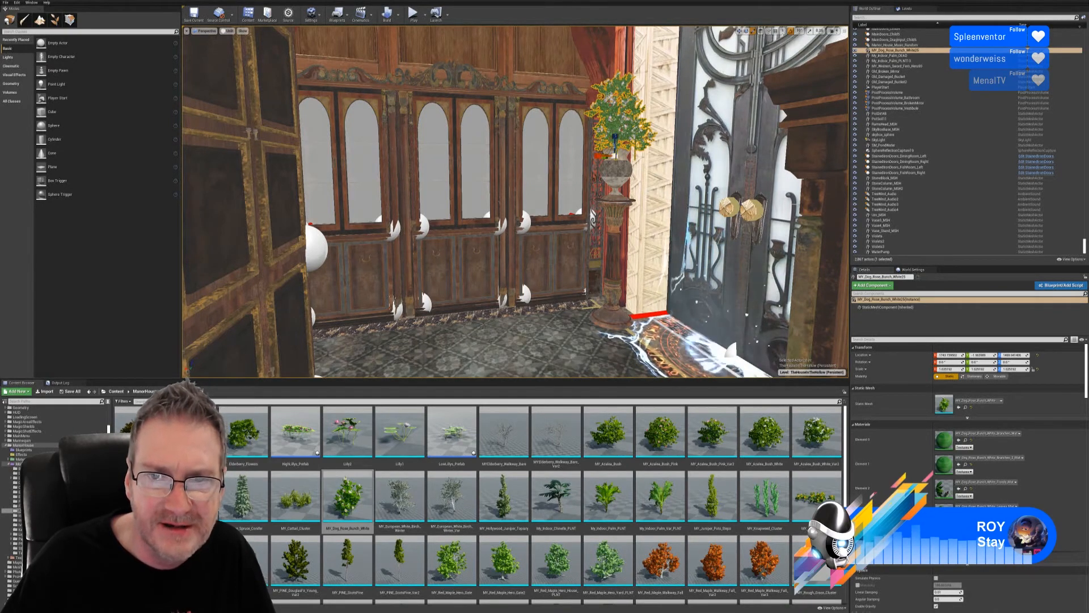
{"action": "mouse_move", "coordinate": [634, 133]}
{"action": "right_mouse_down"}
{"action": "mouse_move", "coordinate": [670, 159]}
{"action": "mouse_move", "coordinate": [630, 114]}
{"action": "mouse_move", "coordinate": [644, 122]}
{"action": "right_mouse_up"}
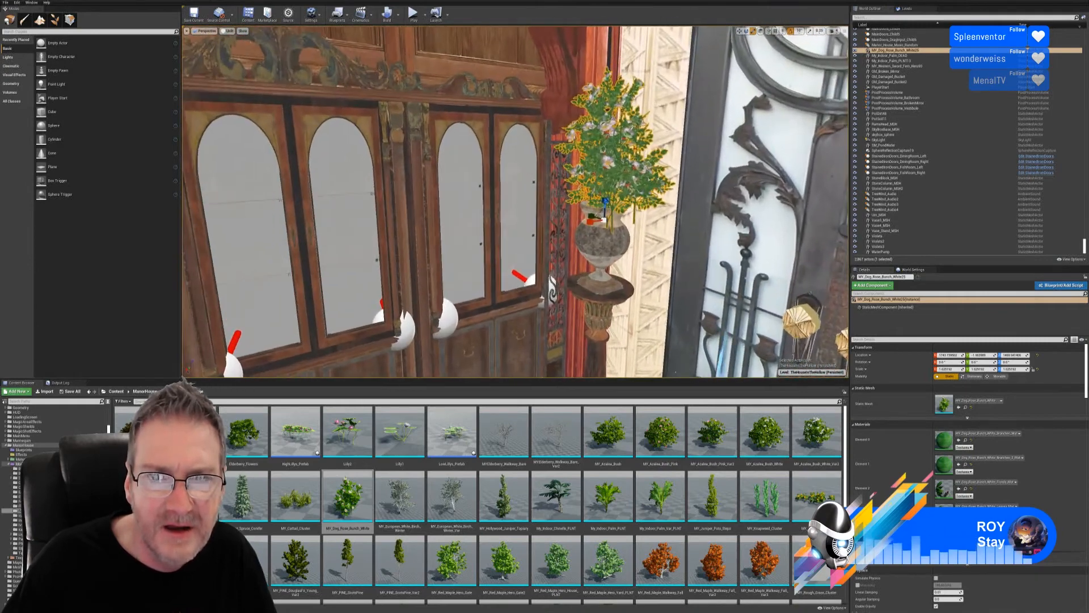
- Shift the white dog rose horizontally to centre its stems over the mouth of the stone vase
{"action": "left_click", "coordinate": [740, 30]}
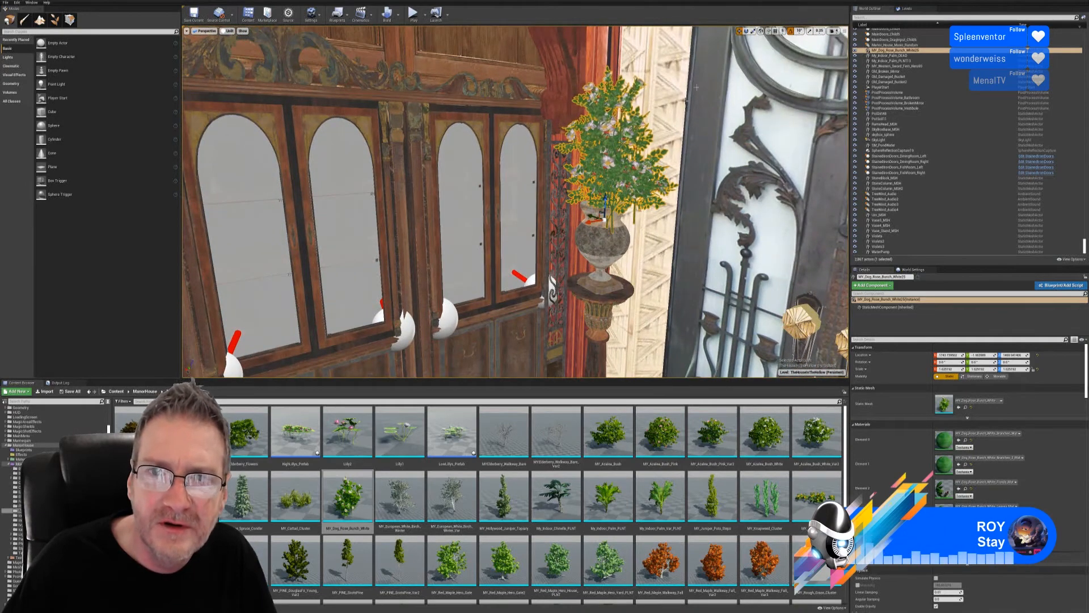
{"action": "right_click_drag", "start_coordinate": [696, 87], "coordinate": [454, 181]}
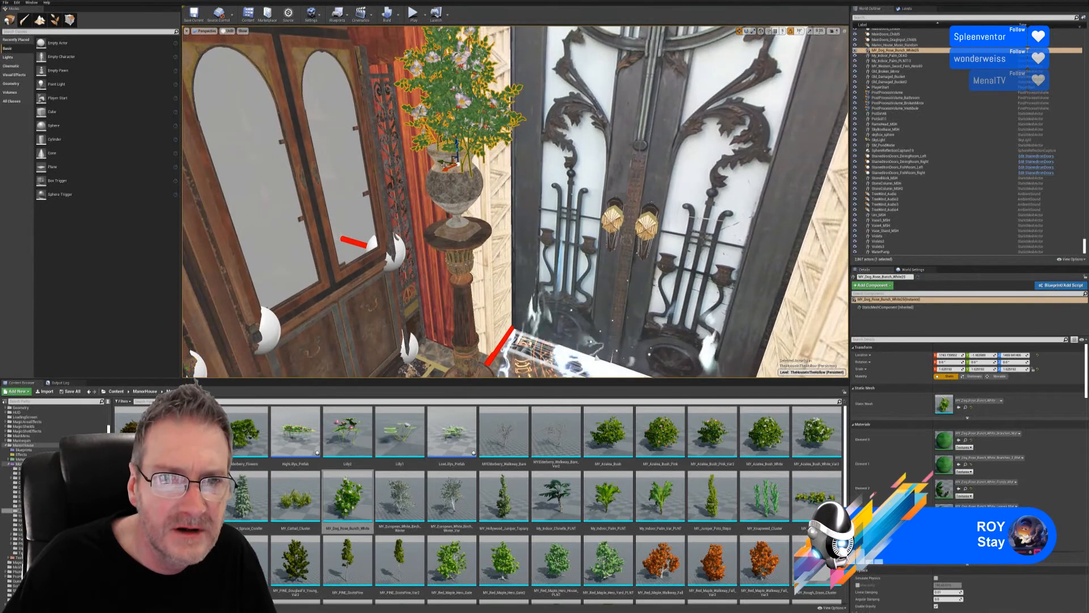
{"action": "mouse_move", "coordinate": [442, 163]}
{"action": "left_mouse_down"}
{"action": "mouse_move", "coordinate": [423, 159]}
{"action": "mouse_move", "coordinate": [434, 163]}
{"action": "left_mouse_up"}
{"action": "right_click_drag", "start_coordinate": [403, 133], "coordinate": [414, 176]}
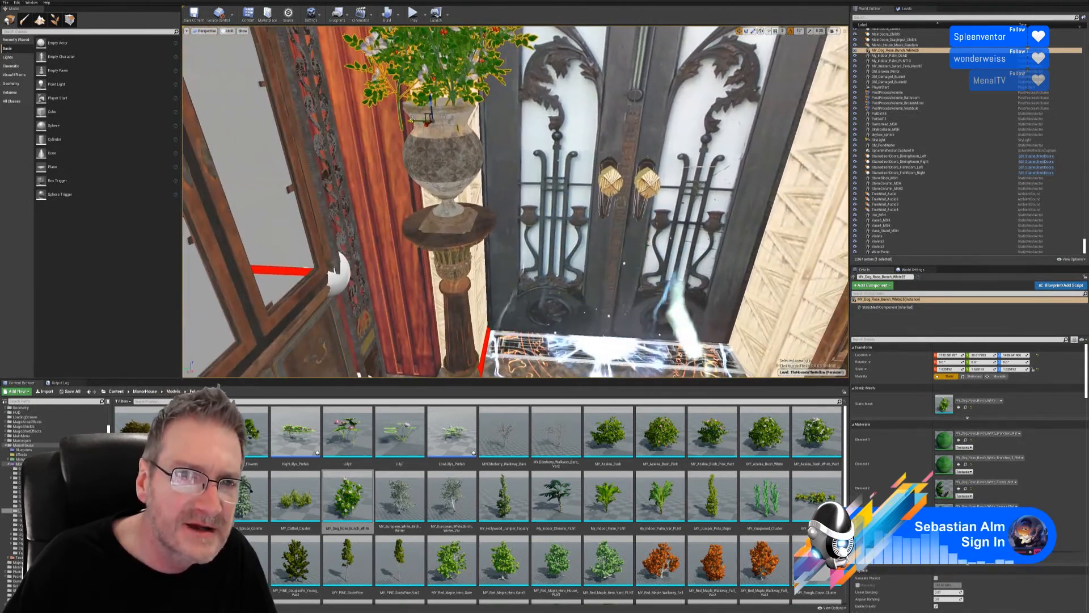
{"action": "left_click_drag", "start_coordinate": [411, 119], "coordinate": [424, 121]}
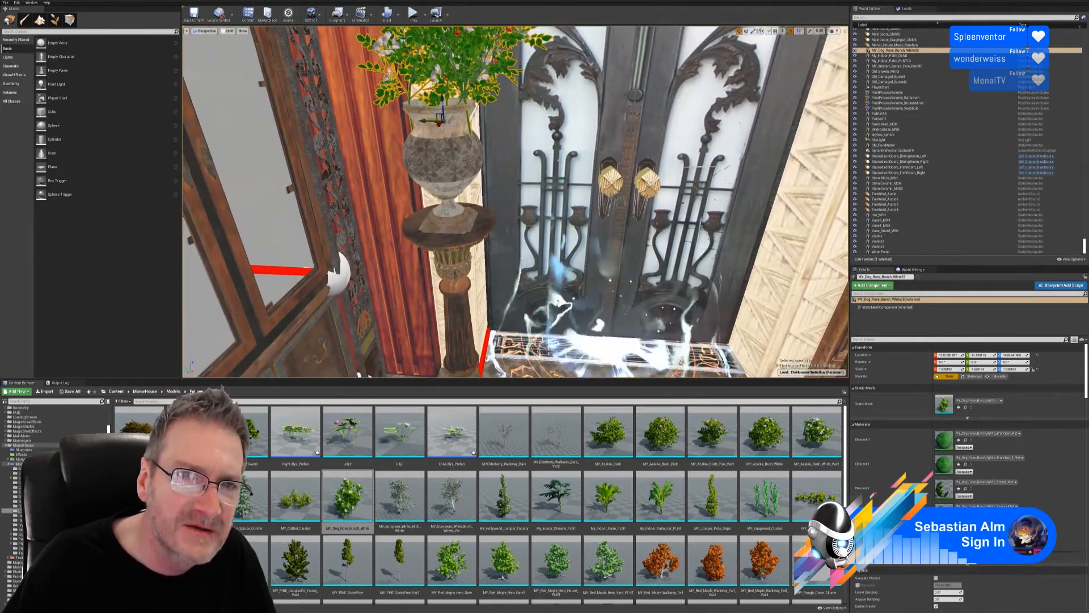
- Delete the white dog rose from the stone vase
{"action": "right_click_drag", "start_coordinate": [500, 199], "coordinate": [471, 171]}
{"action": "right_click_drag", "start_coordinate": [514, 233], "coordinate": [505, 253]}
{"action": "key", "text": "Delete"}
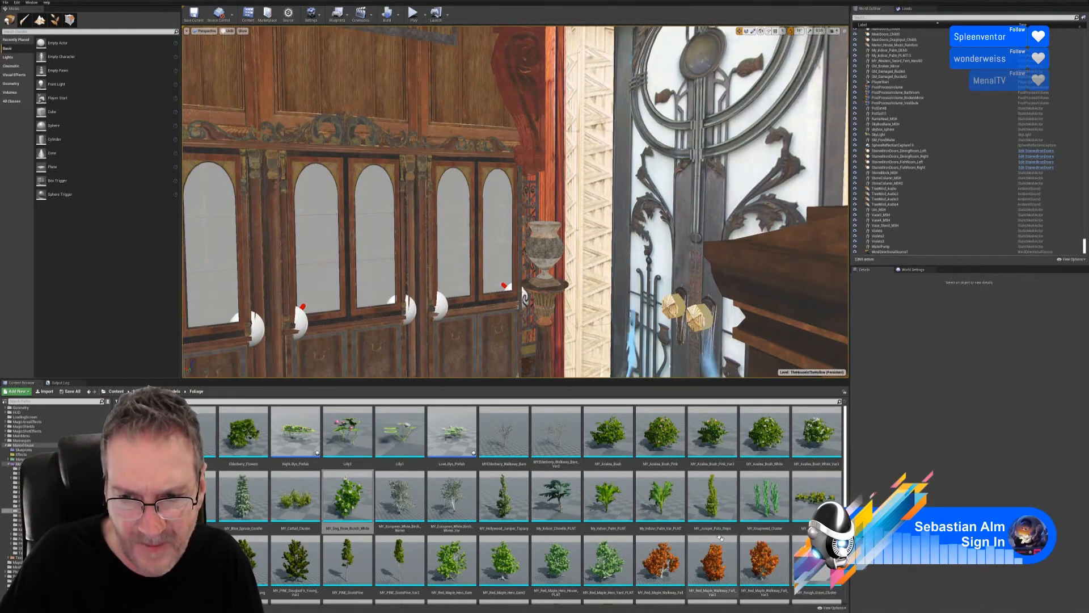
- Place the second pink azalea bush variant from the Foliage folder in the mouth of the stone vase
{"action": "left_click_drag", "start_coordinate": [712, 431], "coordinate": [593, 251]}
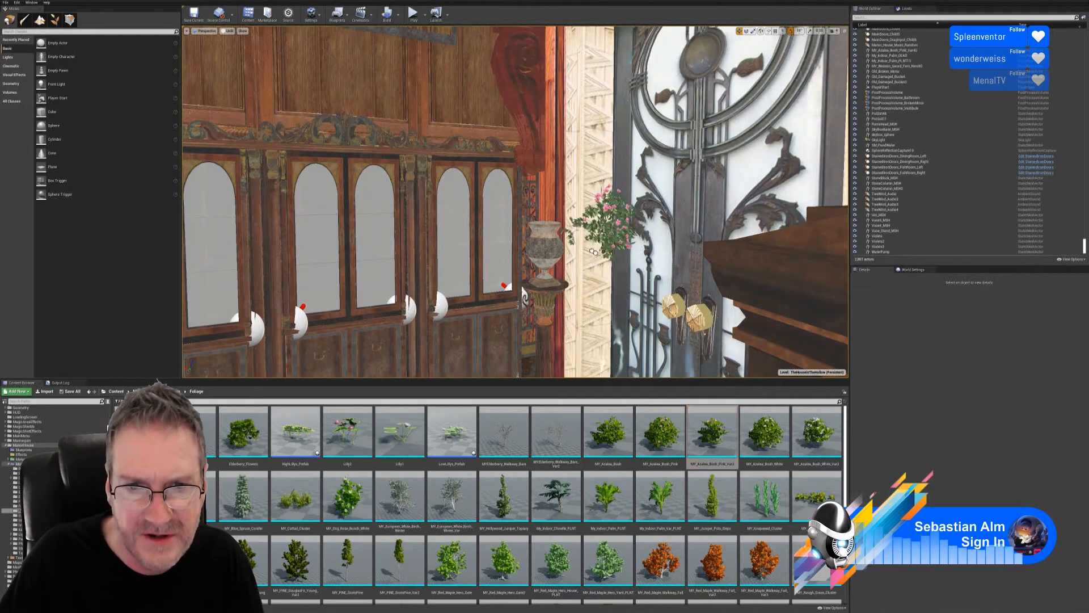
{"action": "left_click", "coordinate": [536, 235]}
{"action": "key", "text": "f"}
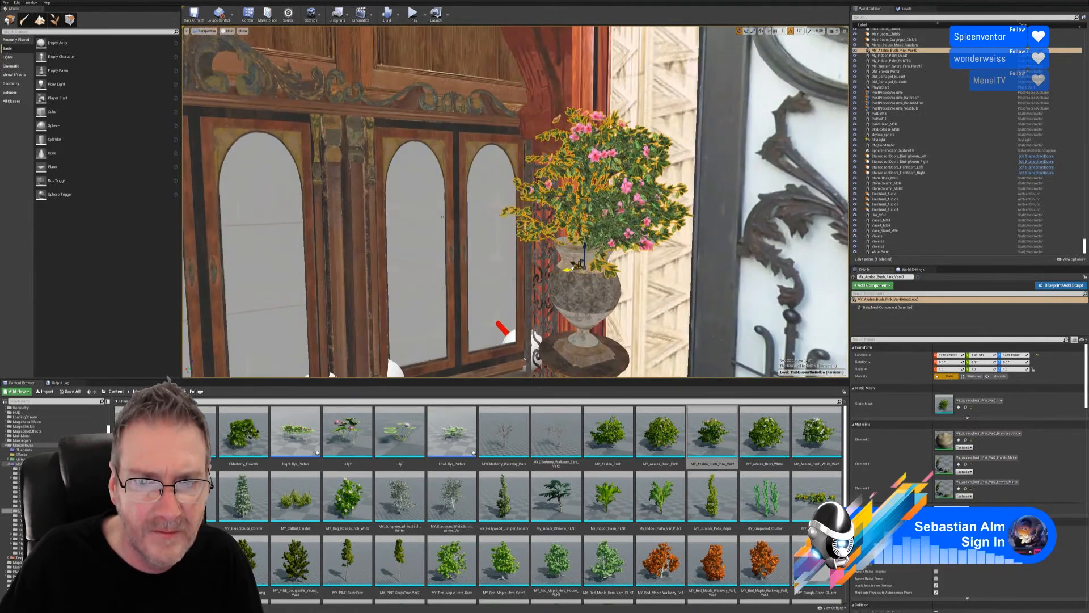
{"action": "right_click_drag", "start_coordinate": [573, 263], "coordinate": [549, 232]}
{"action": "mouse_move", "coordinate": [543, 227]}
{"action": "left_mouse_down"}
{"action": "mouse_move", "coordinate": [517, 220]}
{"action": "mouse_move", "coordinate": [535, 188]}
{"action": "mouse_move", "coordinate": [535, 208]}
{"action": "left_mouse_up"}
{"action": "right_click_drag", "start_coordinate": [633, 261], "coordinate": [707, 166]}
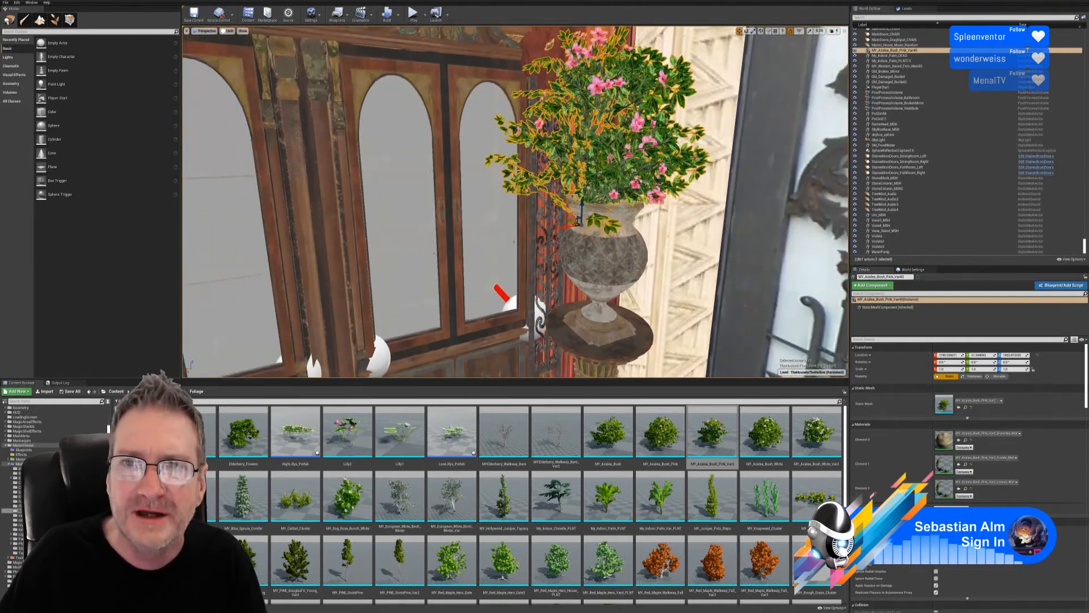
- Rotate the pink azalea about its vertical axis, adjust its position over the vase's mouth and deselect it
{"action": "key", "text": "e"}
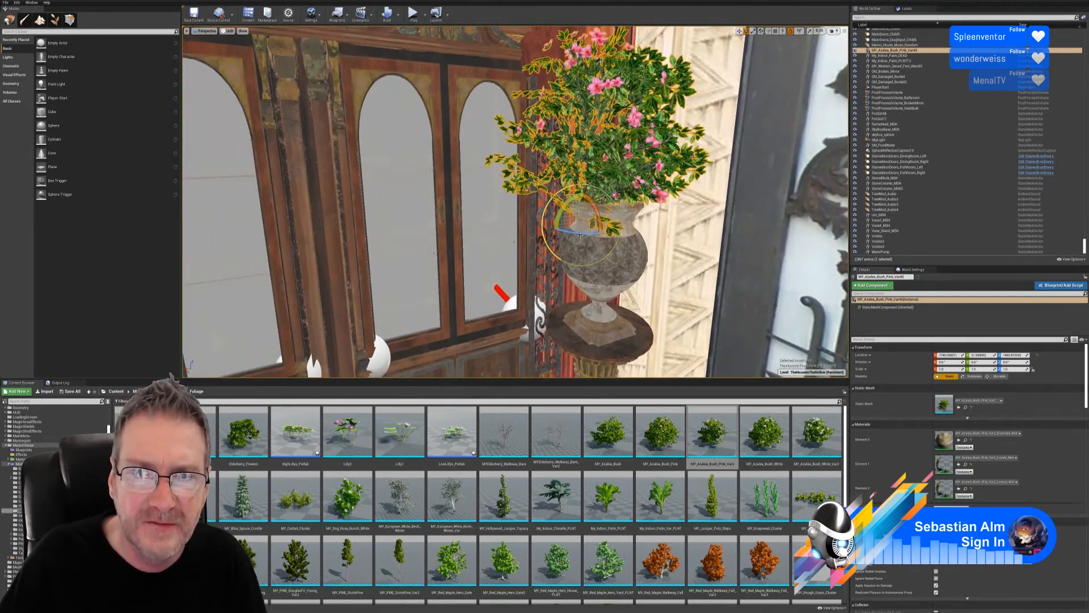
{"action": "left_click_drag", "start_coordinate": [566, 234], "coordinate": [433, 238]}
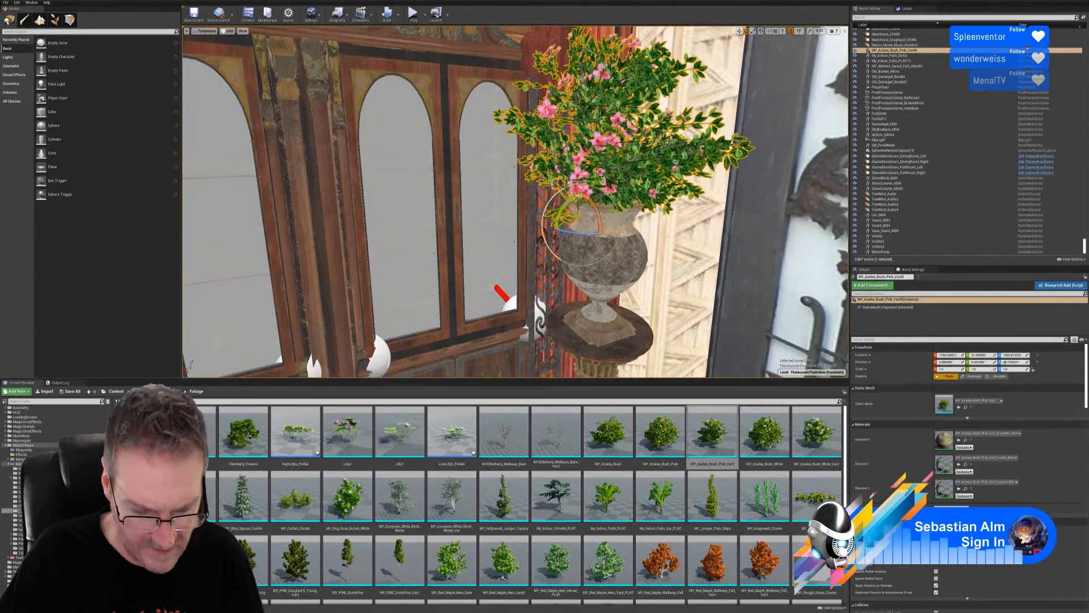
{"action": "key", "text": "ctrl+z"}
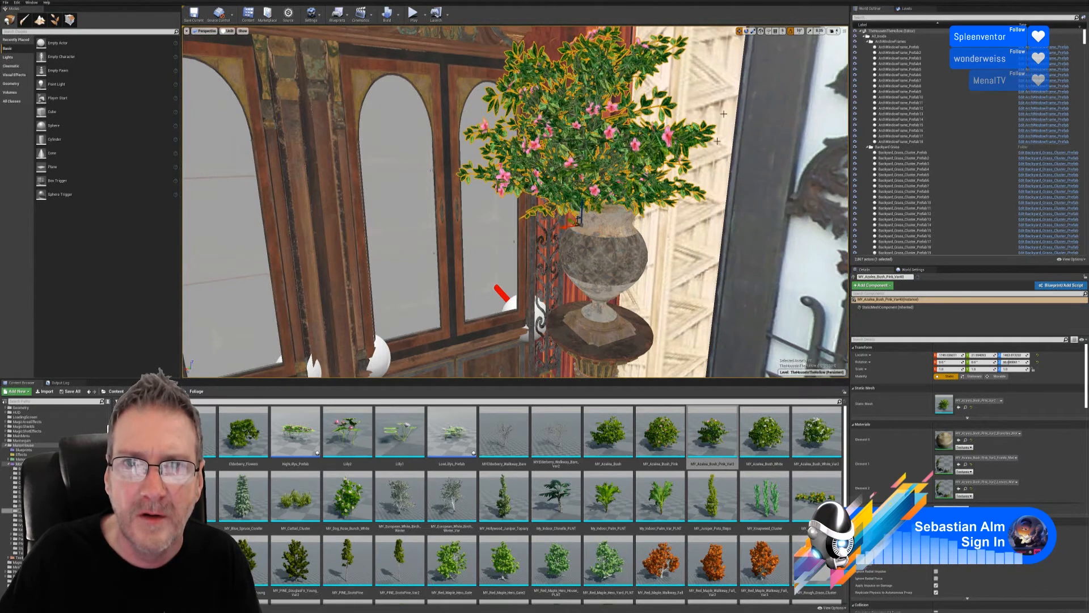
{"action": "right_click_drag", "start_coordinate": [717, 141], "coordinate": [640, 262]}
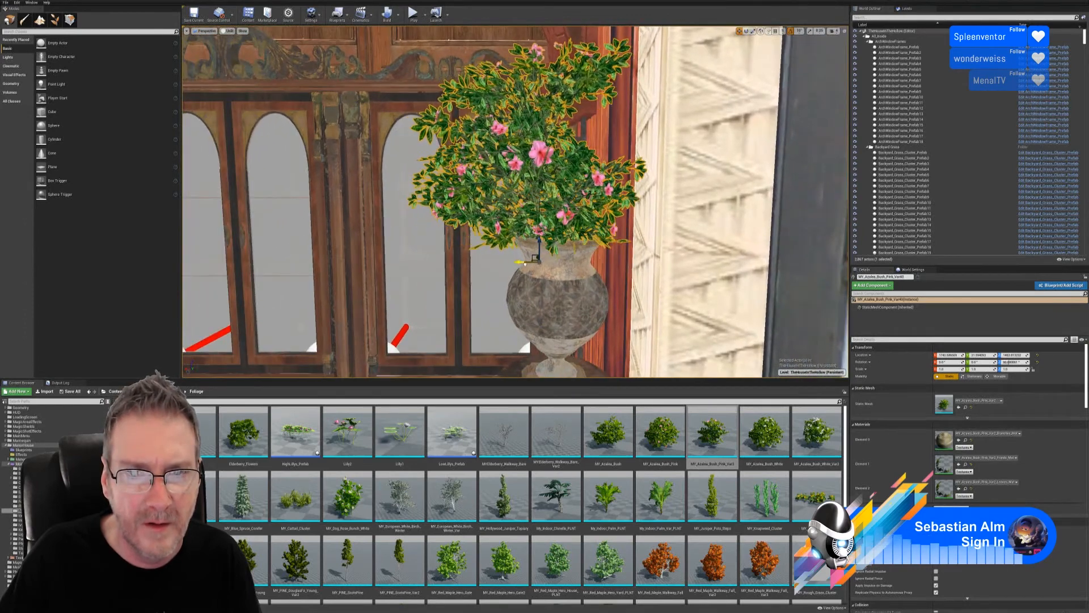
{"action": "mouse_move", "coordinate": [575, 282]}
{"action": "right_mouse_down"}
{"action": "mouse_move", "coordinate": [672, 282]}
{"action": "mouse_move", "coordinate": [363, 267]}
{"action": "mouse_move", "coordinate": [647, 281]}
{"action": "mouse_move", "coordinate": [575, 282]}
{"action": "right_mouse_up"}
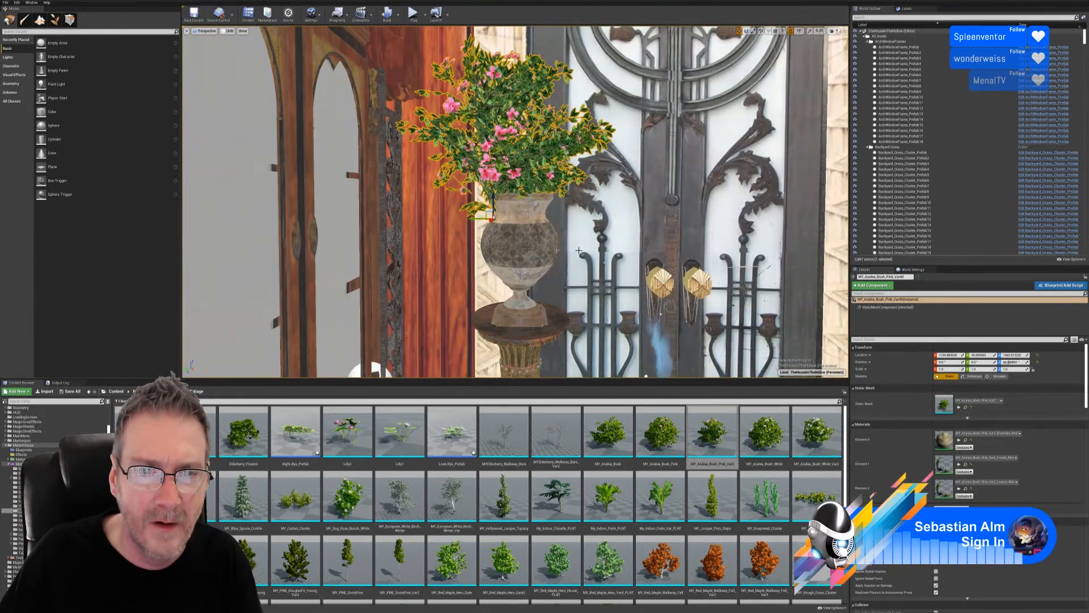
{"action": "right_click_drag", "start_coordinate": [579, 250], "coordinate": [536, 153]}
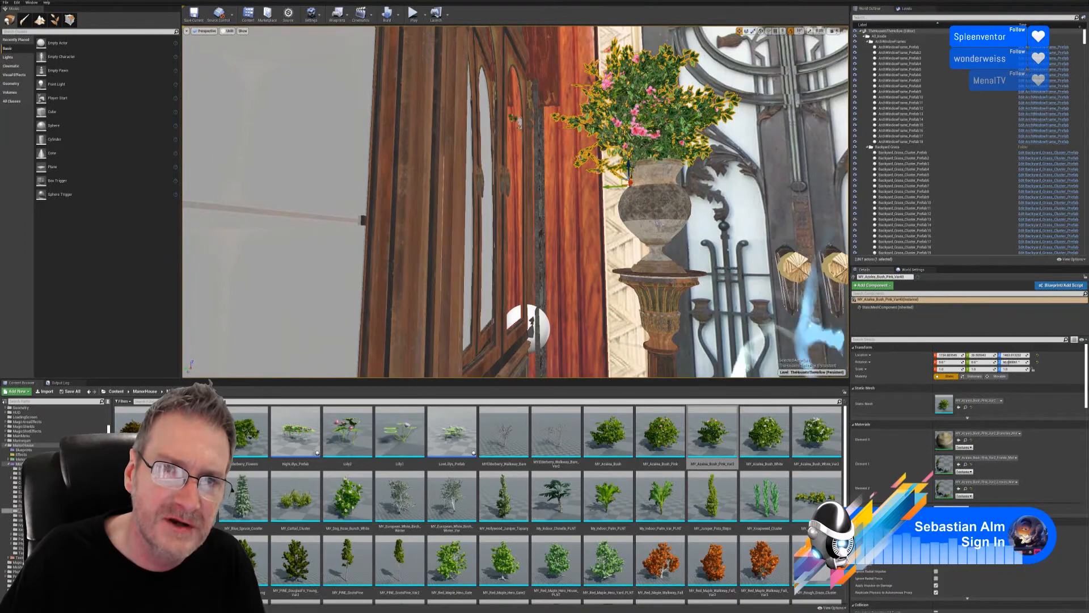
{"action": "right_click_drag", "start_coordinate": [620, 183], "coordinate": [644, 151]}
{"action": "key", "text": "Escape"}
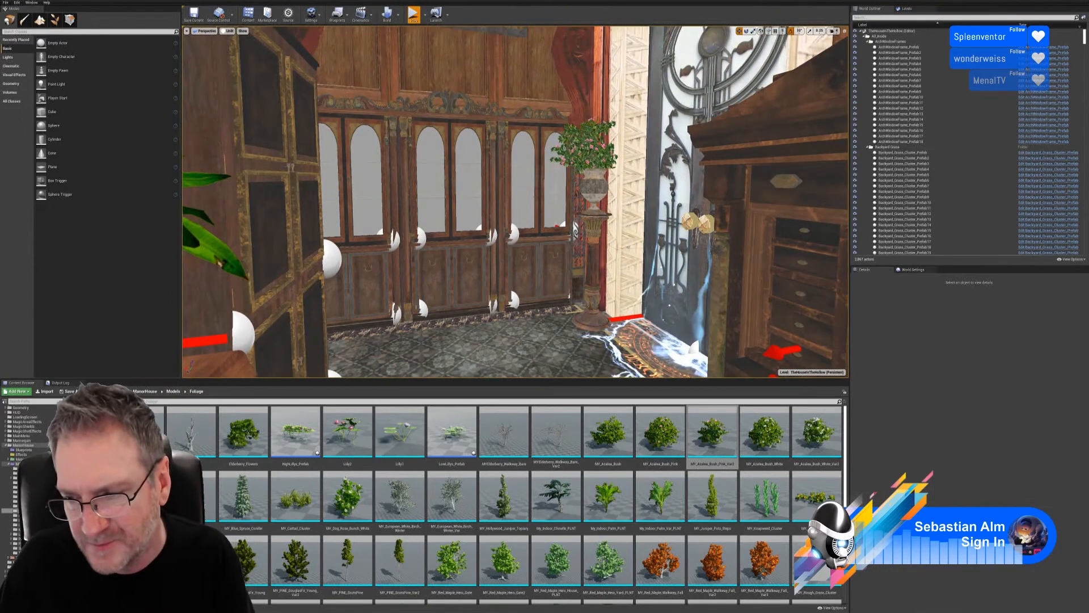
- Run the level in the viewport to preview the room's lighting in play, and stop the preview
{"action": "left_click", "coordinate": [414, 14]}
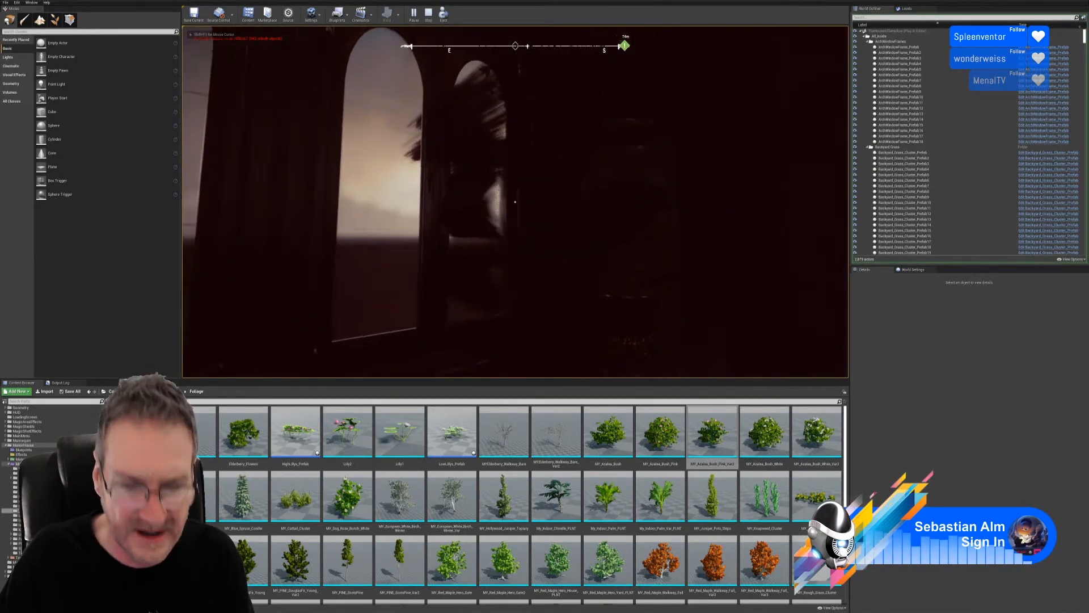
{"action": "key", "text": "Escape"}
{"action": "mouse_move", "coordinate": [469, 144]}
{"action": "right_mouse_down"}
{"action": "mouse_move", "coordinate": [514, 147]}
{"action": "mouse_move", "coordinate": [454, 139]}
{"action": "mouse_move", "coordinate": [579, 142]}
{"action": "mouse_move", "coordinate": [406, 139]}
{"action": "right_mouse_up"}
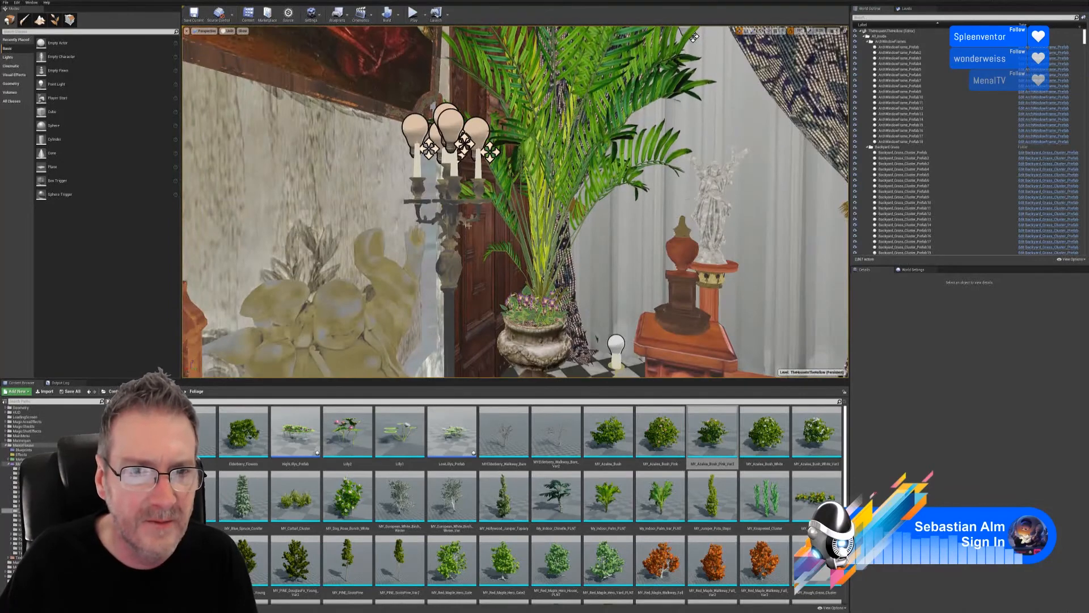
- Select the standing candelabra beside the potted palm together with all five of its point lights
{"action": "right_click_drag", "start_coordinate": [468, 225], "coordinate": [457, 226]}
{"action": "left_click", "coordinate": [514, 213]}
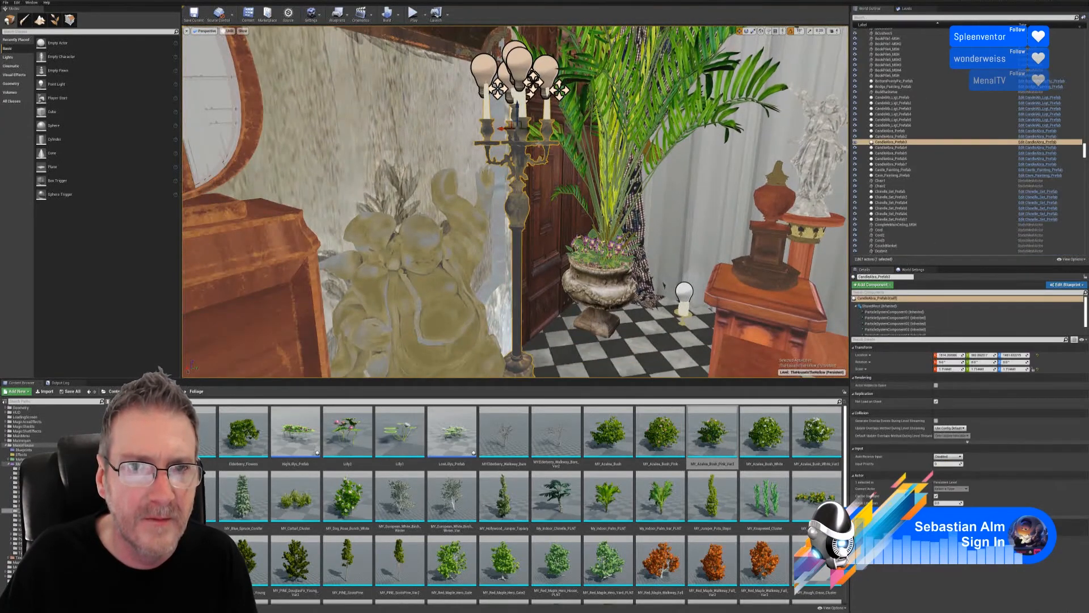
{"action": "right_click_drag", "start_coordinate": [514, 213], "coordinate": [537, 224]}
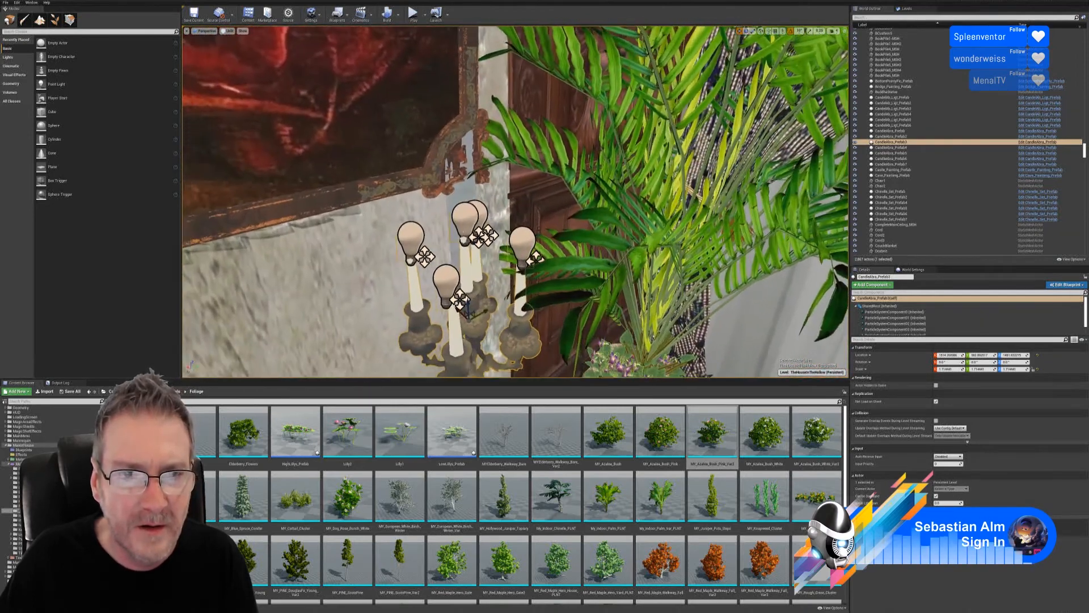
{"action": "left_click", "coordinate": [412, 238], "text": "ctrl"}
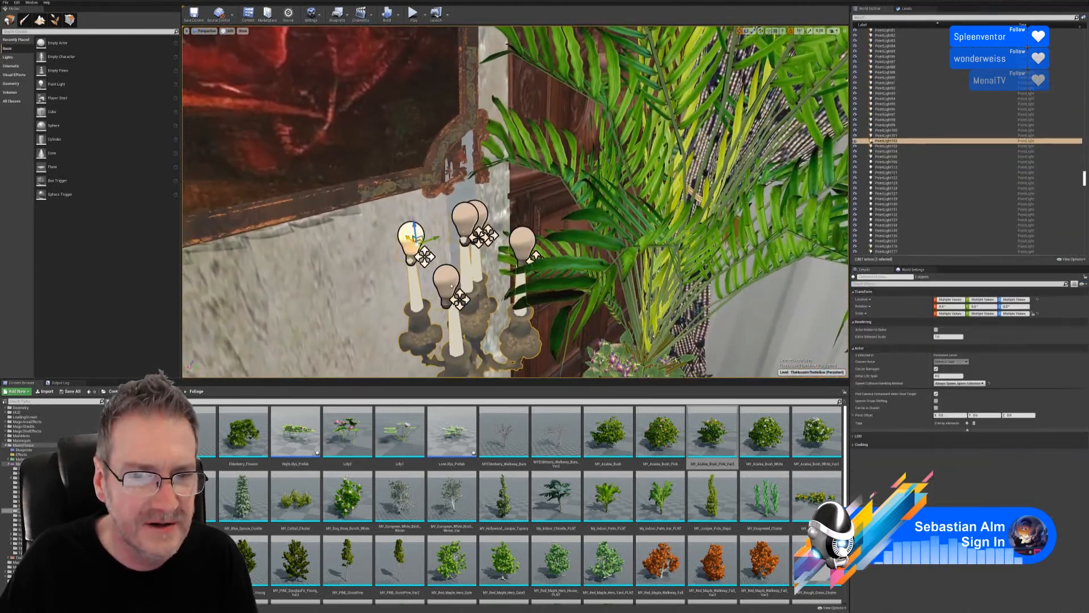
{"action": "left_click", "coordinate": [447, 279], "text": "ctrl"}
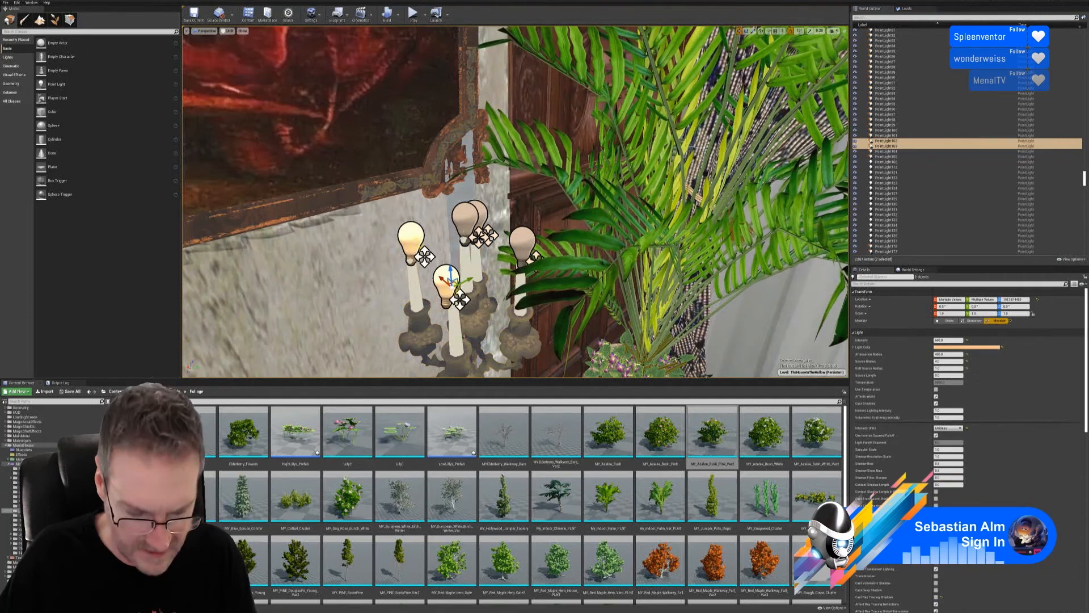
{"action": "key", "text": "ctrl+z"}
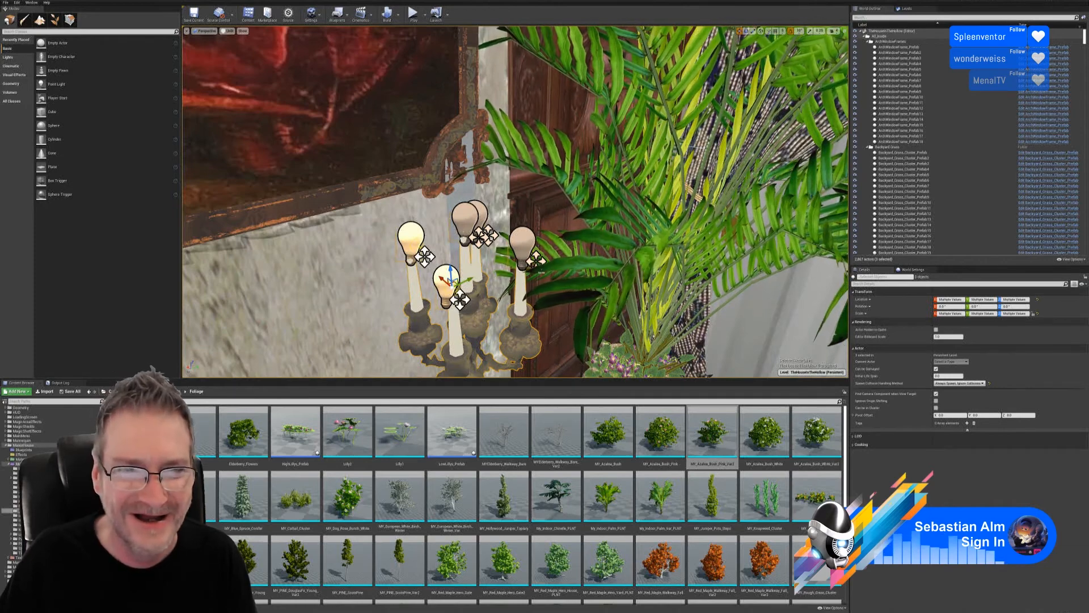
{"action": "right_click_drag", "start_coordinate": [523, 309], "coordinate": [590, 329]}
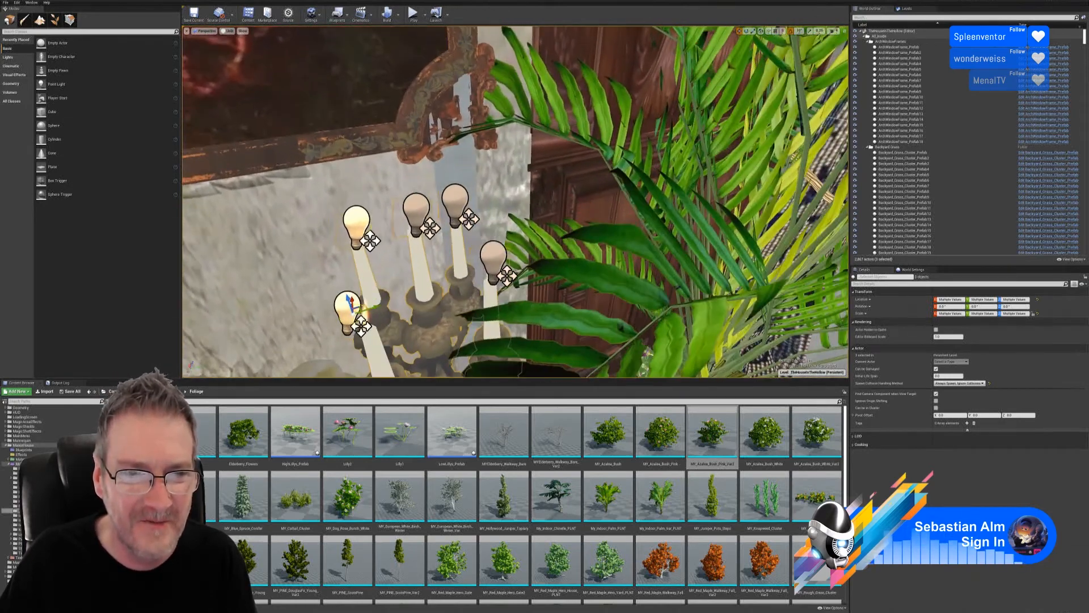
{"action": "left_click", "coordinate": [493, 250], "text": "ctrl"}
{"action": "left_click", "coordinate": [462, 193], "text": "ctrl"}
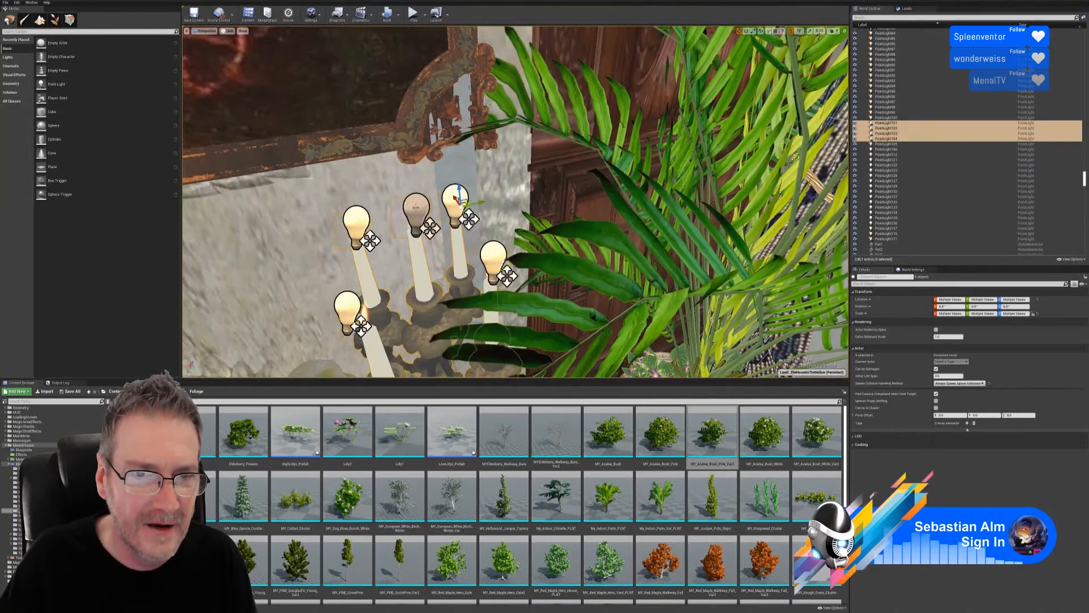
{"action": "left_click", "coordinate": [417, 206], "text": "ctrl"}
- Duplicate the selected candelabra along with its five point lights
{"action": "right_click_drag", "start_coordinate": [261, 252], "coordinate": [292, 256]}
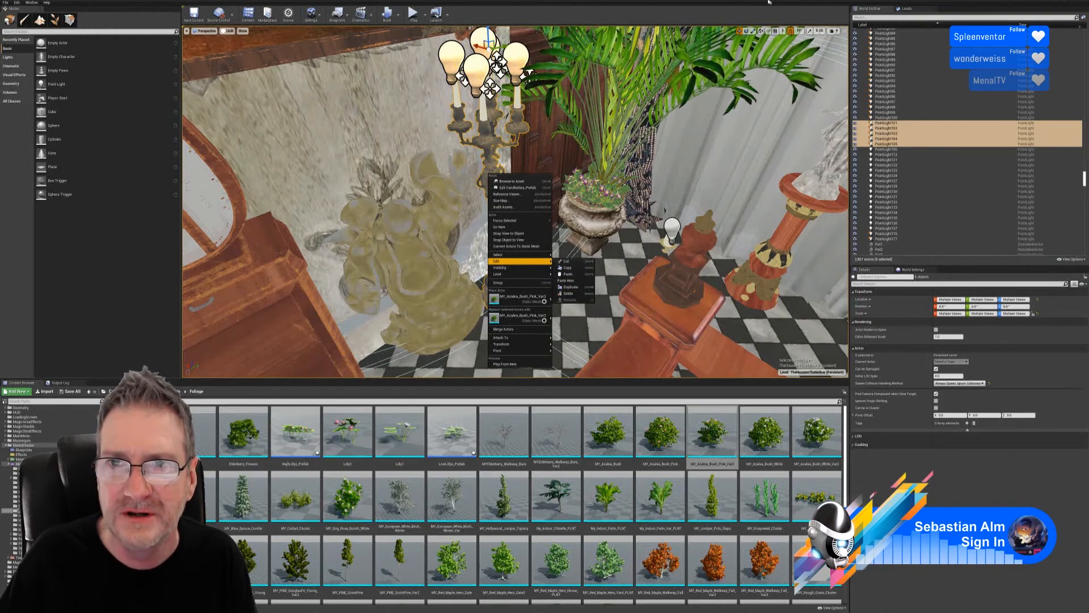
{"action": "key", "text": "Escape"}
{"action": "mouse_move", "coordinate": [516, 201]}
{"action": "right_mouse_down"}
{"action": "mouse_move", "coordinate": [514, 156]}
{"action": "mouse_move", "coordinate": [783, 165]}
{"action": "mouse_move", "coordinate": [522, 176]}
{"action": "mouse_move", "coordinate": [514, 162]}
{"action": "mouse_move", "coordinate": [374, 196]}
{"action": "right_mouse_up"}
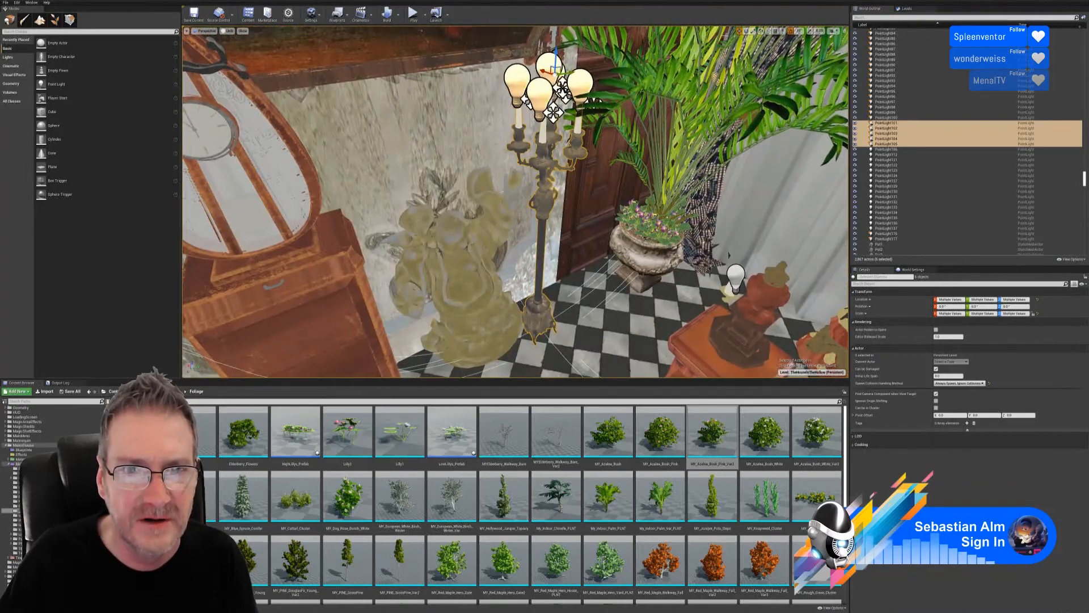
{"action": "right_click", "coordinate": [543, 161]}
{"action": "mouse_move", "coordinate": [567, 245]}
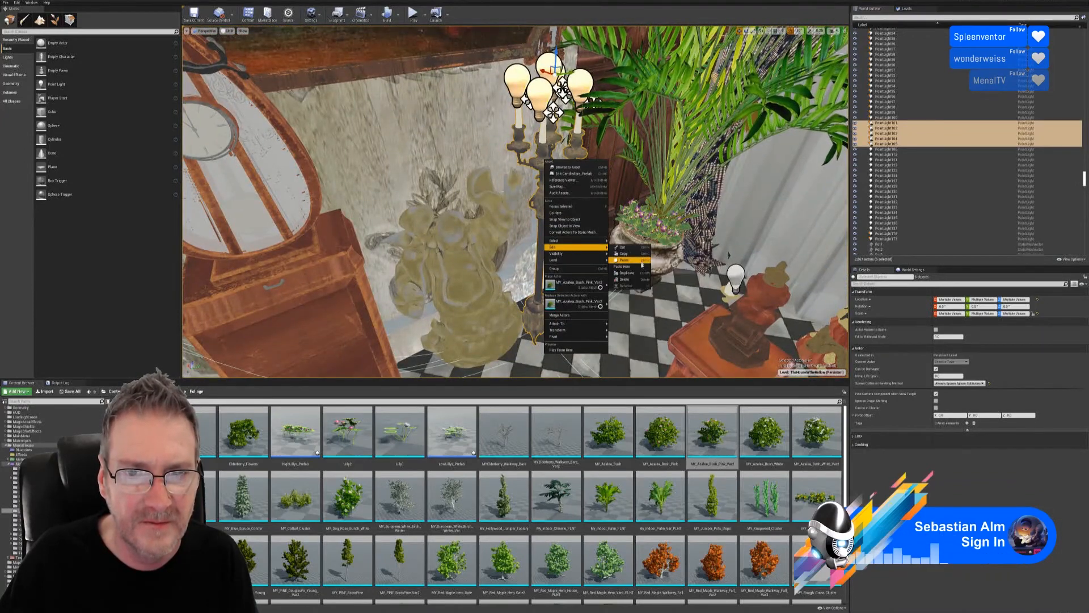
{"action": "left_click", "coordinate": [635, 274]}
- Move the candelabra copy and its lights into the bedroom, near the curtain behind the open wooden door
{"action": "right_click_drag", "start_coordinate": [494, 56], "coordinate": [511, 70]}
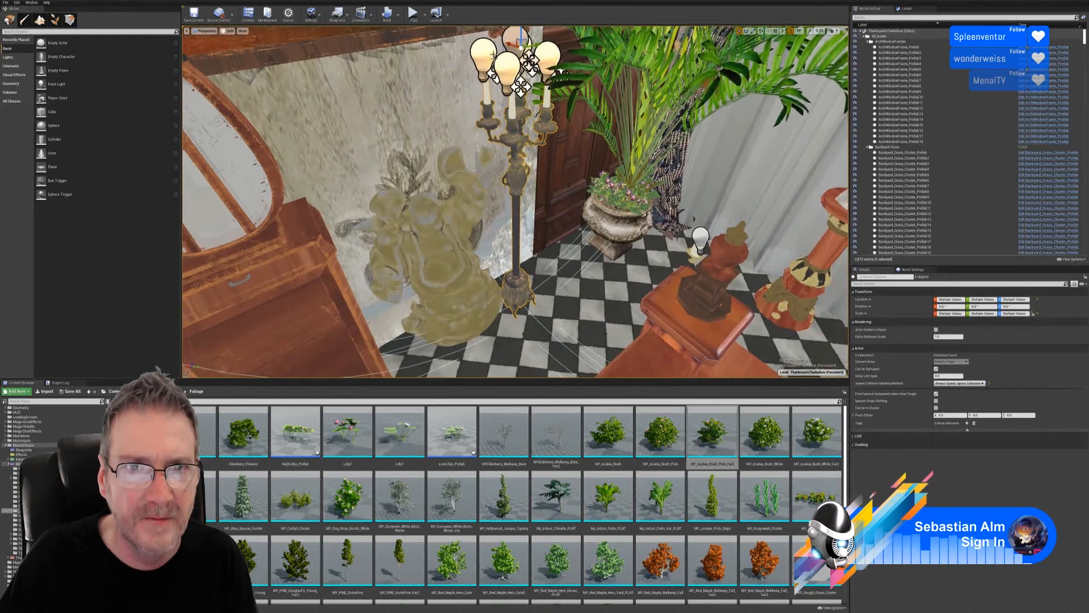
{"action": "left_click_drag", "start_coordinate": [512, 43], "coordinate": [471, 35]}
{"action": "right_click_drag", "start_coordinate": [562, 164], "coordinate": [512, 129]}
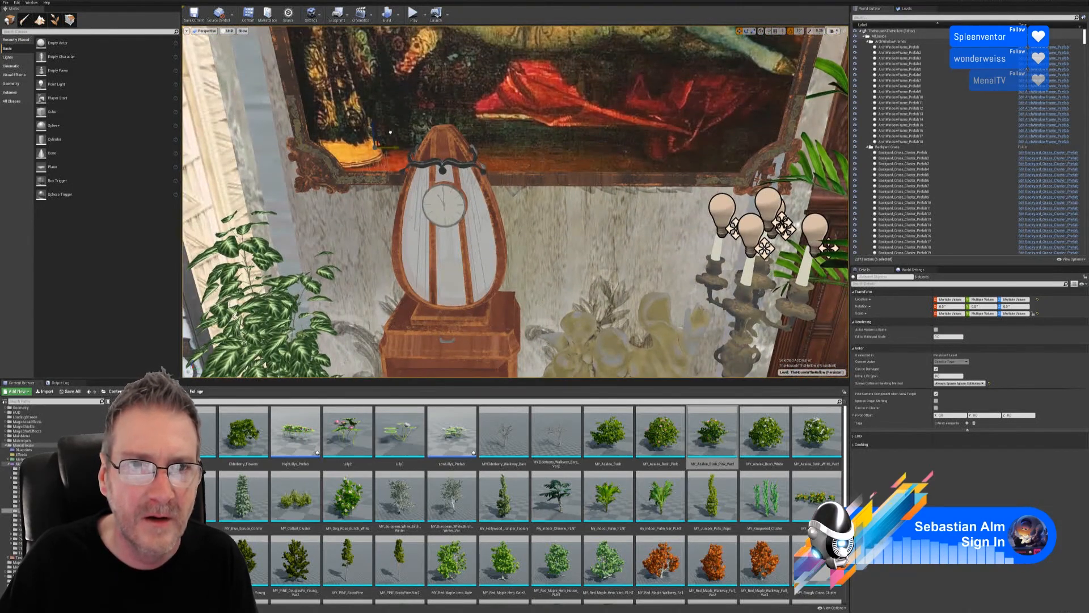
{"action": "right_click_drag", "start_coordinate": [615, 151], "coordinate": [499, 181]}
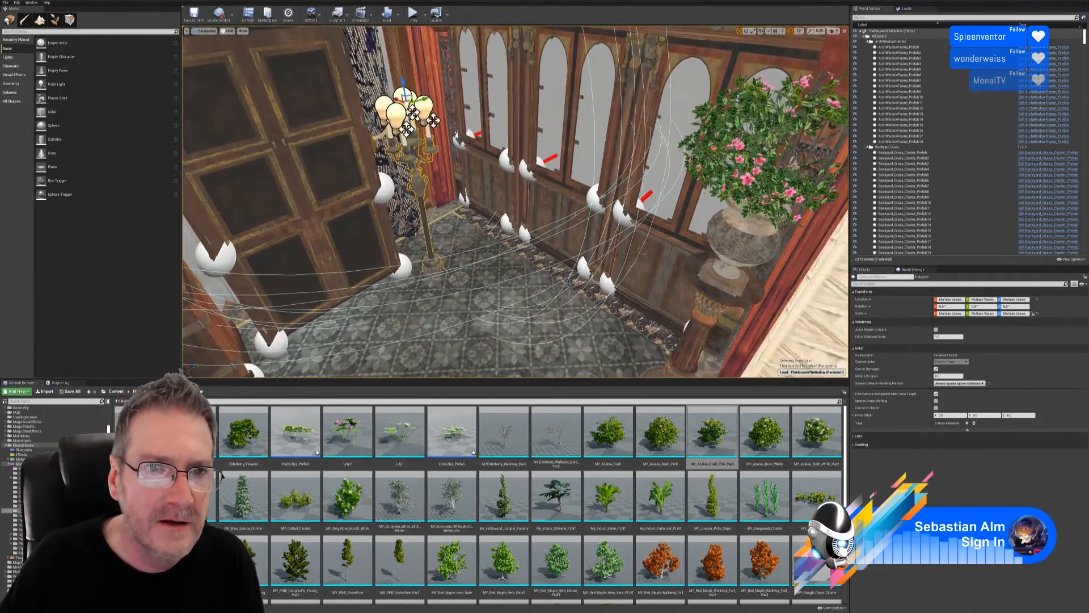
{"action": "left_click_drag", "start_coordinate": [398, 97], "coordinate": [387, 92]}
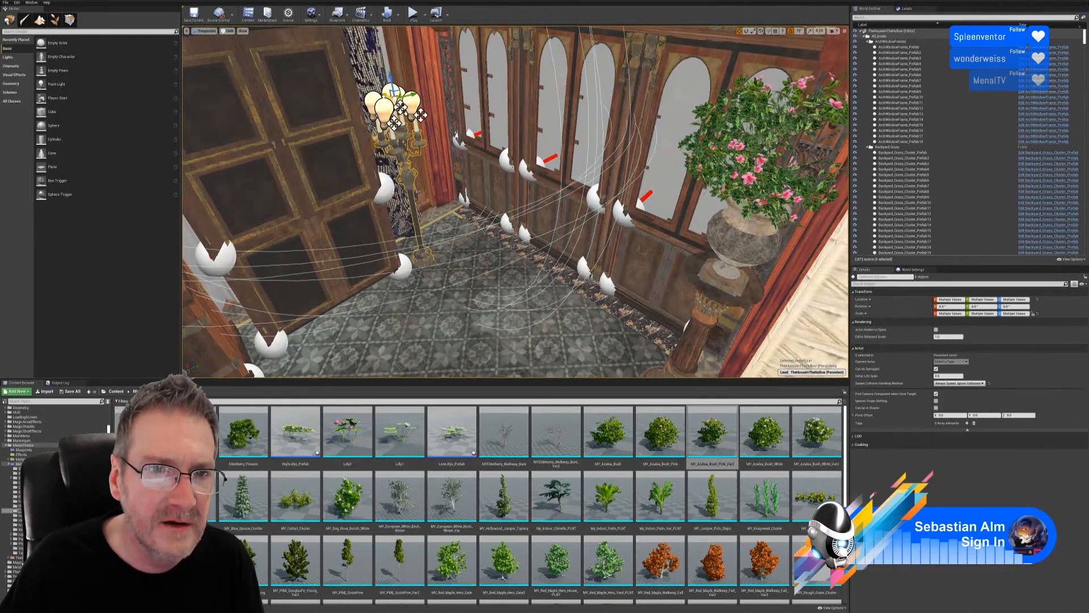
{"action": "right_click_drag", "start_coordinate": [412, 97], "coordinate": [427, 97]}
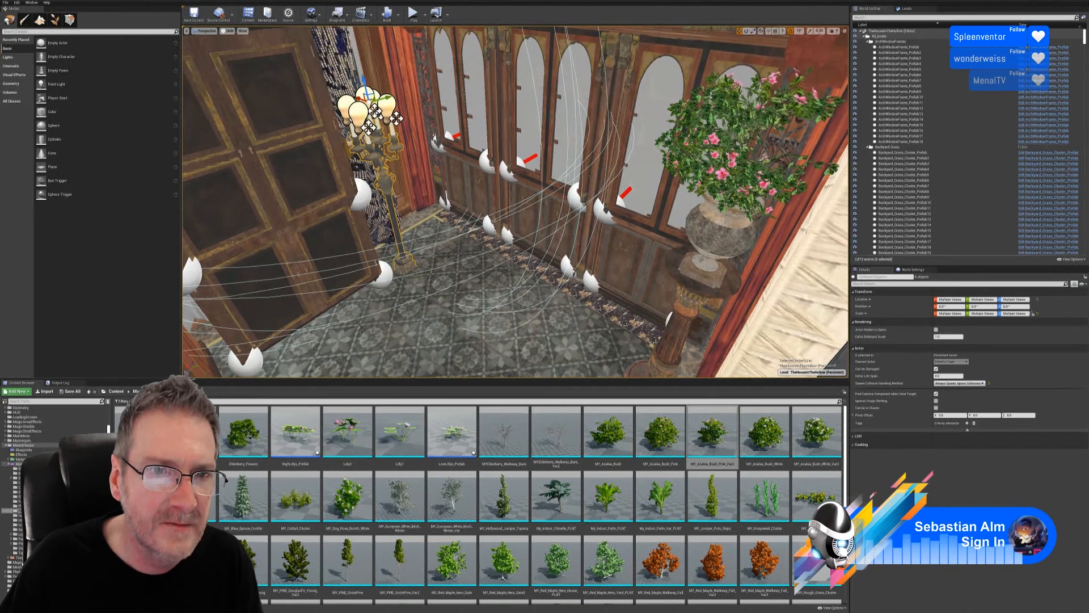
- Fine-tune the candelabra copy's position in the corner between the curtain and the wall cabinets
{"action": "left_click_drag", "start_coordinate": [368, 92], "coordinate": [384, 59]}
{"action": "mouse_move", "coordinate": [384, 59]}
{"action": "right_mouse_down"}
{"action": "mouse_move", "coordinate": [432, 61]}
{"action": "mouse_move", "coordinate": [392, 68]}
{"action": "mouse_move", "coordinate": [419, 53]}
{"action": "mouse_move", "coordinate": [418, 68]}
{"action": "mouse_move", "coordinate": [434, 72]}
{"action": "mouse_move", "coordinate": [359, 75]}
{"action": "right_mouse_up"}
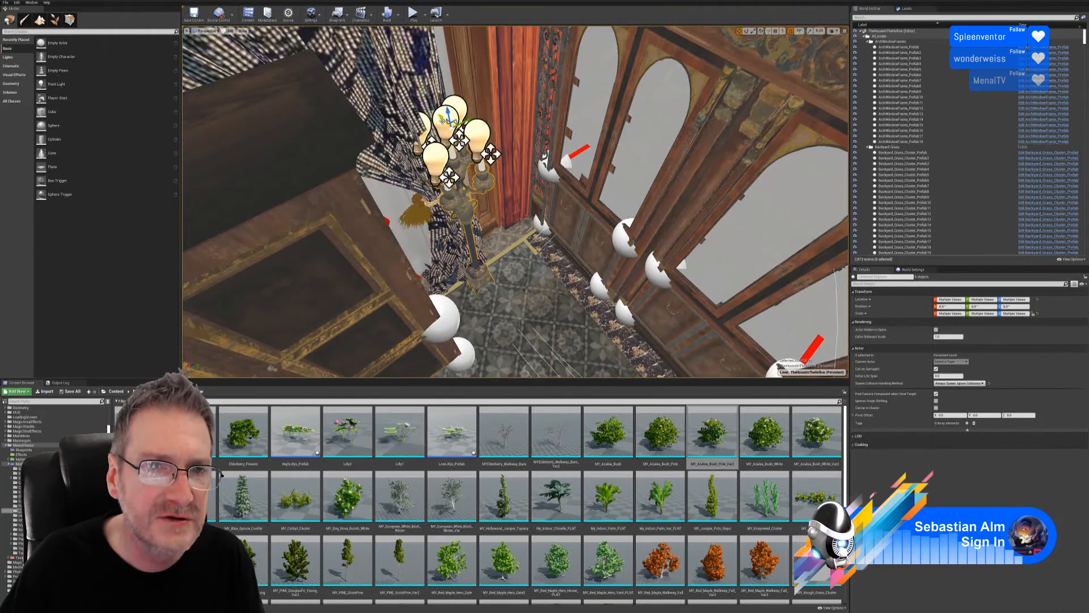
{"action": "left_click_drag", "start_coordinate": [443, 121], "coordinate": [459, 129]}
{"action": "mouse_move", "coordinate": [460, 130]}
{"action": "right_mouse_down"}
{"action": "mouse_move", "coordinate": [454, 136]}
{"action": "mouse_move", "coordinate": [449, 104]}
{"action": "mouse_move", "coordinate": [446, 139]}
{"action": "mouse_move", "coordinate": [446, 113]}
{"action": "right_mouse_up"}
{"action": "left_click_drag", "start_coordinate": [528, 52], "coordinate": [529, 50]}
{"action": "right_click_drag", "start_coordinate": [352, 138], "coordinate": [427, 134]}
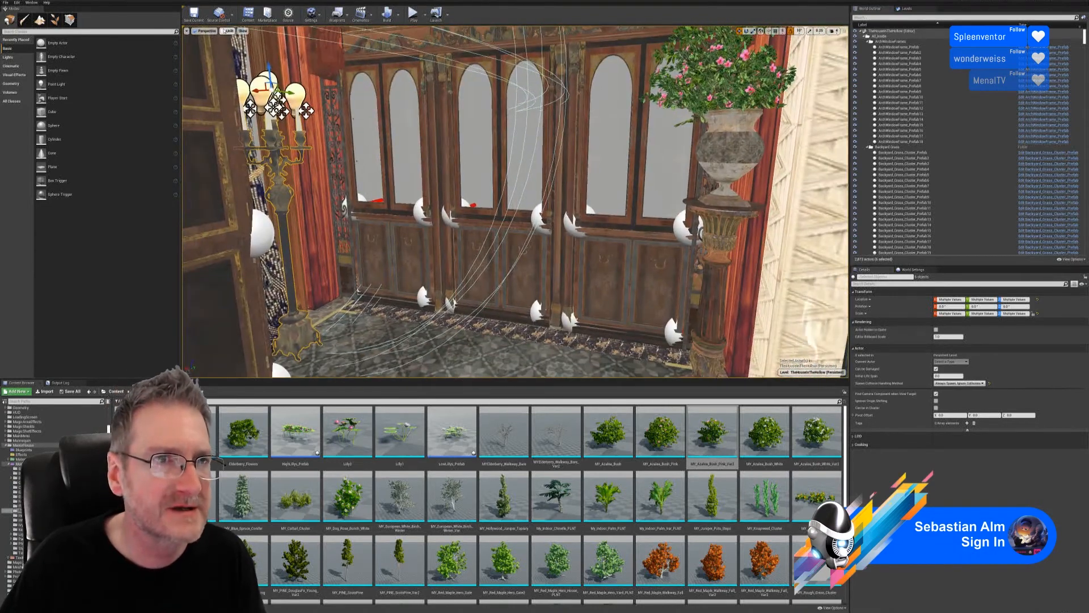
- Check the candelabra's lighting in the Lit view mode, return to Unlit and clear the selection
{"action": "left_click", "coordinate": [232, 47]}
{"action": "mouse_move", "coordinate": [233, 48]}
{"action": "right_mouse_down"}
{"action": "mouse_move", "coordinate": [255, 37]}
{"action": "mouse_move", "coordinate": [199, 35]}
{"action": "mouse_move", "coordinate": [193, 45]}
{"action": "mouse_move", "coordinate": [244, 119]}
{"action": "mouse_move", "coordinate": [397, 113]}
{"action": "mouse_move", "coordinate": [272, 111]}
{"action": "mouse_move", "coordinate": [255, 77]}
{"action": "mouse_move", "coordinate": [258, 165]}
{"action": "mouse_move", "coordinate": [250, 91]}
{"action": "mouse_move", "coordinate": [284, 147]}
{"action": "mouse_move", "coordinate": [340, 164]}
{"action": "mouse_move", "coordinate": [318, 108]}
{"action": "mouse_move", "coordinate": [223, 60]}
{"action": "mouse_move", "coordinate": [187, 62]}
{"action": "mouse_move", "coordinate": [195, 45]}
{"action": "mouse_move", "coordinate": [230, 62]}
{"action": "right_mouse_up"}
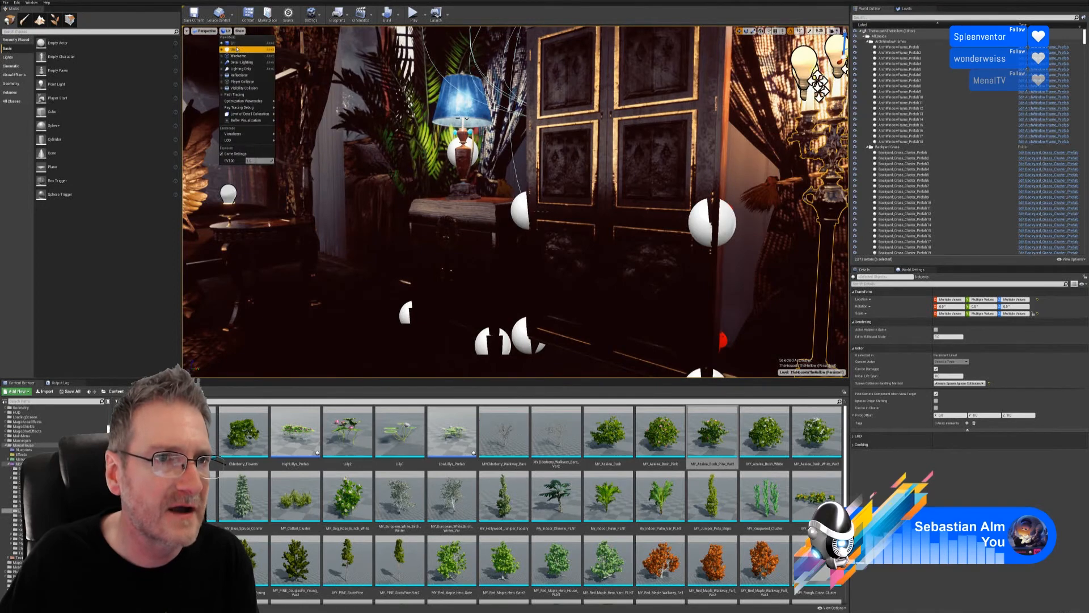
{"action": "left_click", "coordinate": [236, 50]}
{"action": "key", "text": "Escape"}
{"action": "right_click_drag", "start_coordinate": [237, 50], "coordinate": [488, 76]}
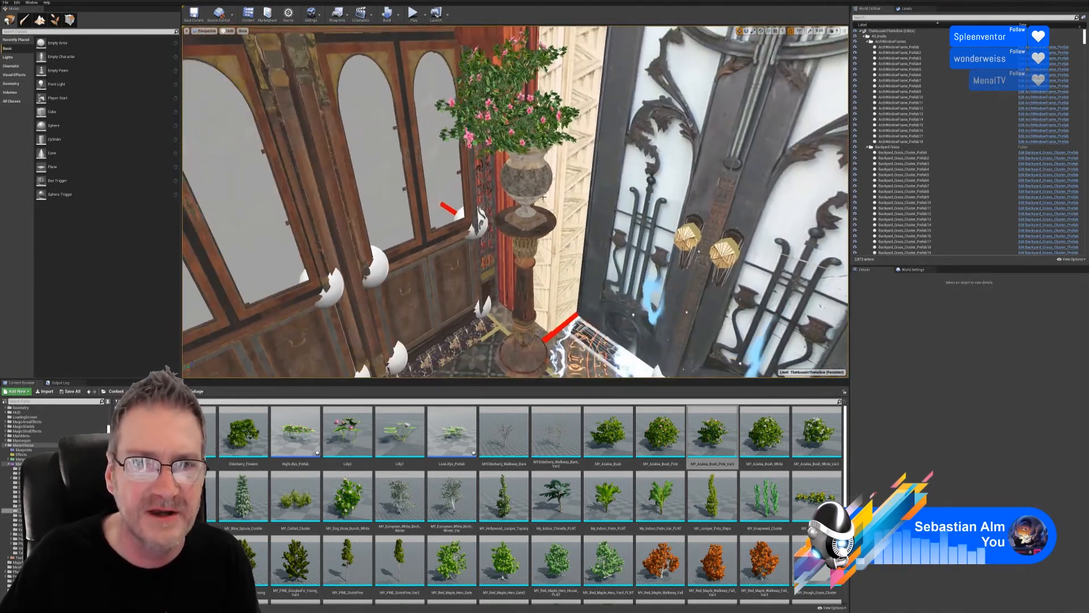
{"action": "left_click", "coordinate": [499, 114]}
{"action": "left_click", "coordinate": [519, 175], "text": "ctrl"}
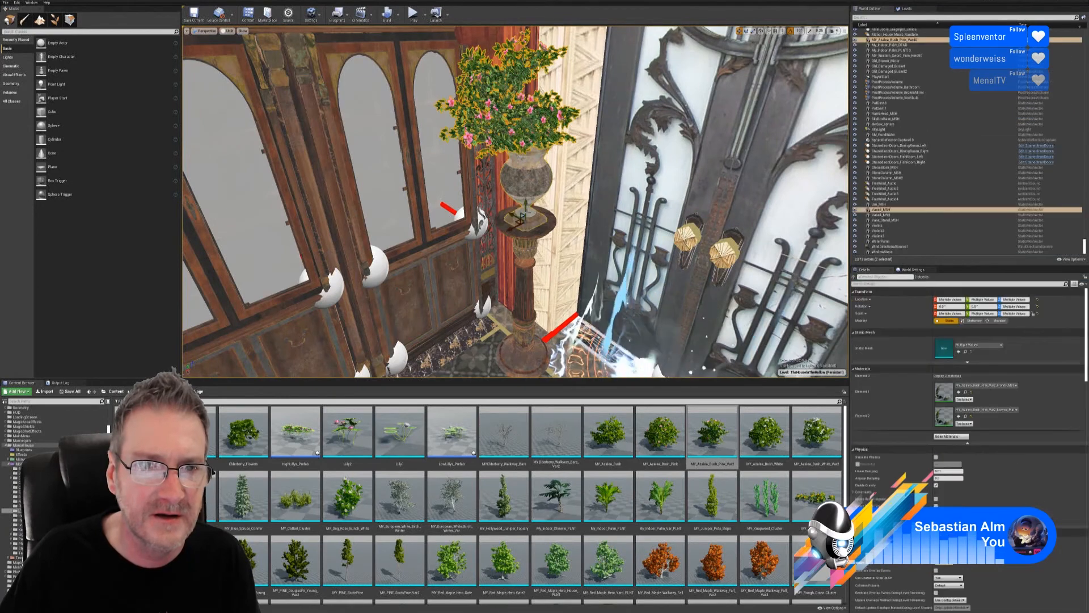
{"action": "left_click", "coordinate": [644, 180], "text": "ctrl"}
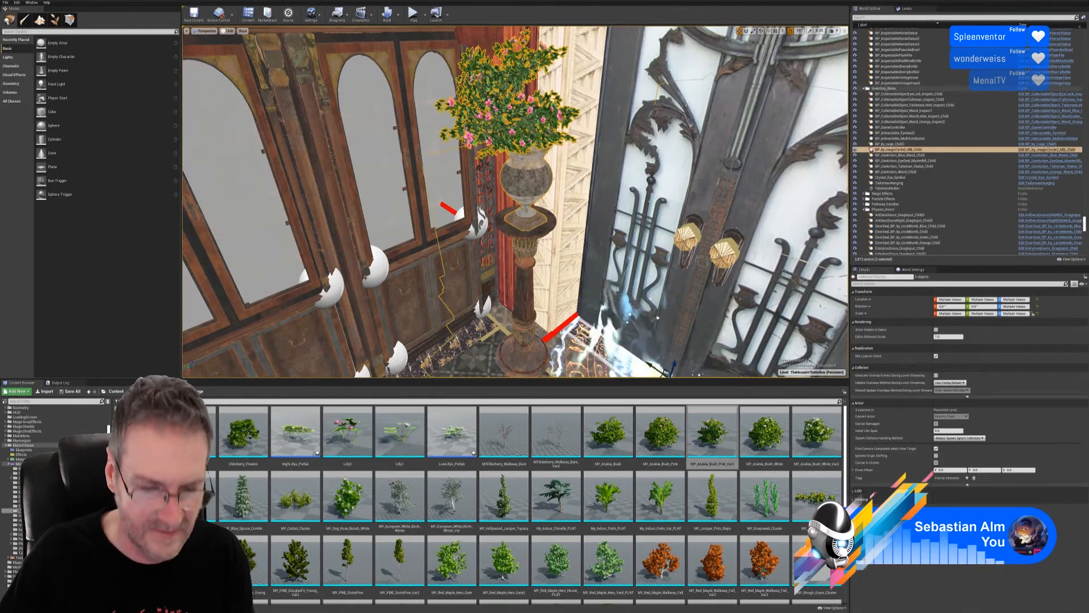
{"action": "key", "text": "Escape"}
{"action": "mouse_move", "coordinate": [516, 164]}
{"action": "right_mouse_down"}
{"action": "mouse_move", "coordinate": [534, 170]}
{"action": "mouse_move", "coordinate": [510, 198]}
{"action": "mouse_move", "coordinate": [516, 164]}
{"action": "right_mouse_up"}
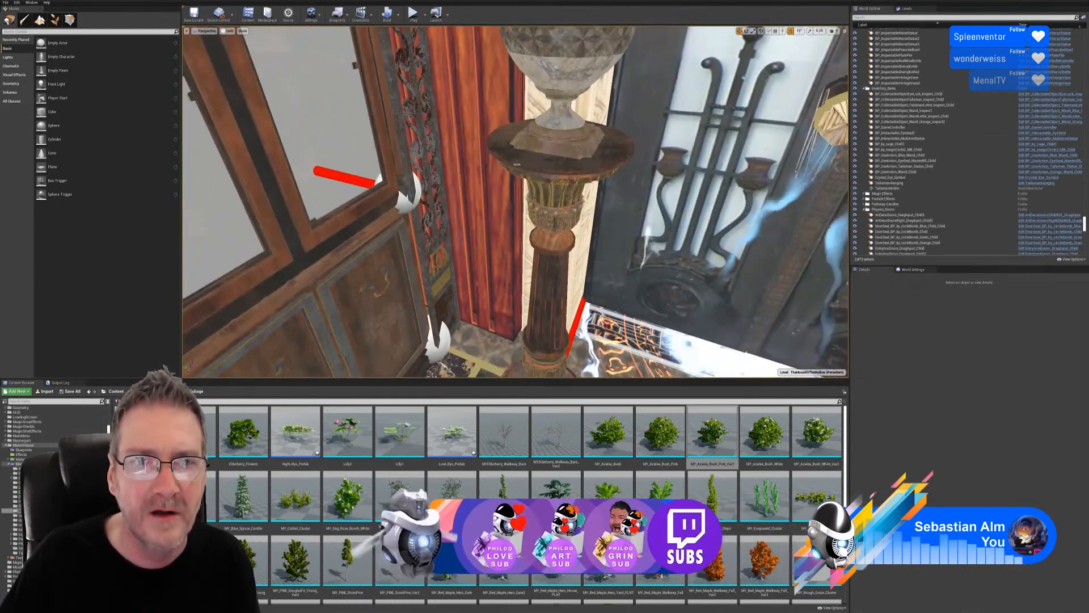
- Select the stand, stone vase and pink azalea by the doors together and shift them along the floor near the red curtain
{"action": "left_click", "coordinate": [517, 164]}
{"action": "left_click", "coordinate": [546, 85], "text": "ctrl"}
{"action": "right_click_drag", "start_coordinate": [546, 85], "coordinate": [546, 34]}
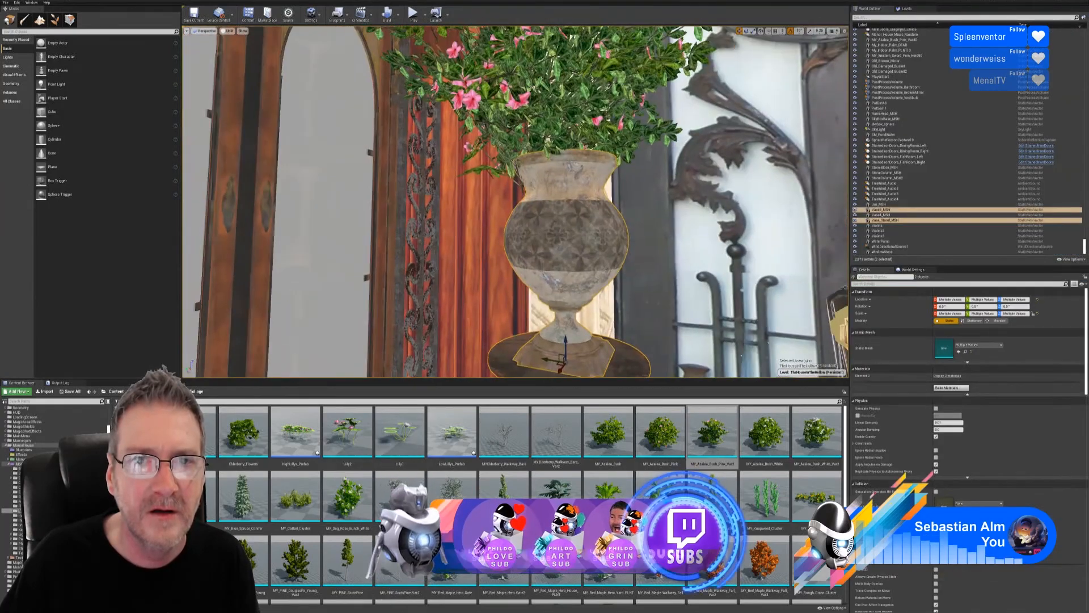
{"action": "left_click", "coordinate": [546, 85], "text": "ctrl"}
{"action": "mouse_move", "coordinate": [546, 85]}
{"action": "right_mouse_down"}
{"action": "mouse_move", "coordinate": [546, 40]}
{"action": "mouse_move", "coordinate": [513, 66]}
{"action": "mouse_move", "coordinate": [525, 82]}
{"action": "right_mouse_up"}
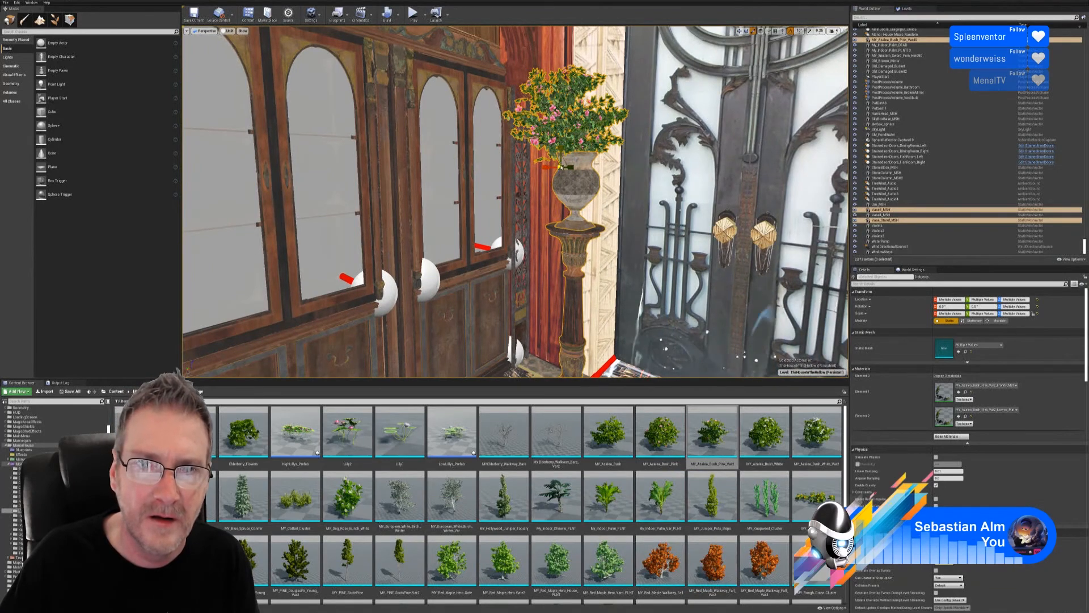
{"action": "key", "text": "ctrl+z"}
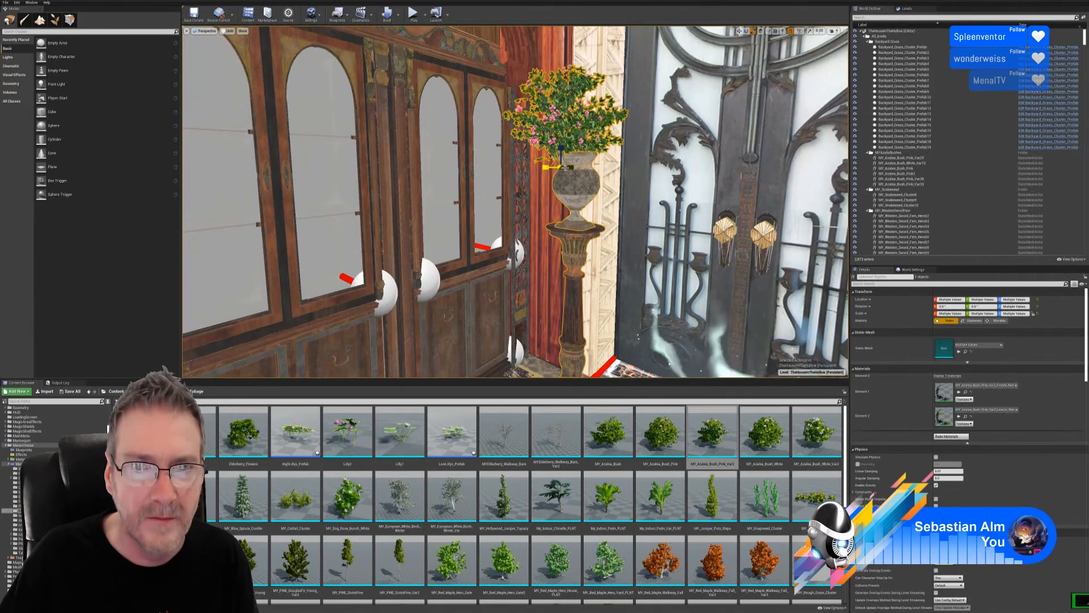
{"action": "left_click_drag", "start_coordinate": [561, 169], "coordinate": [550, 177]}
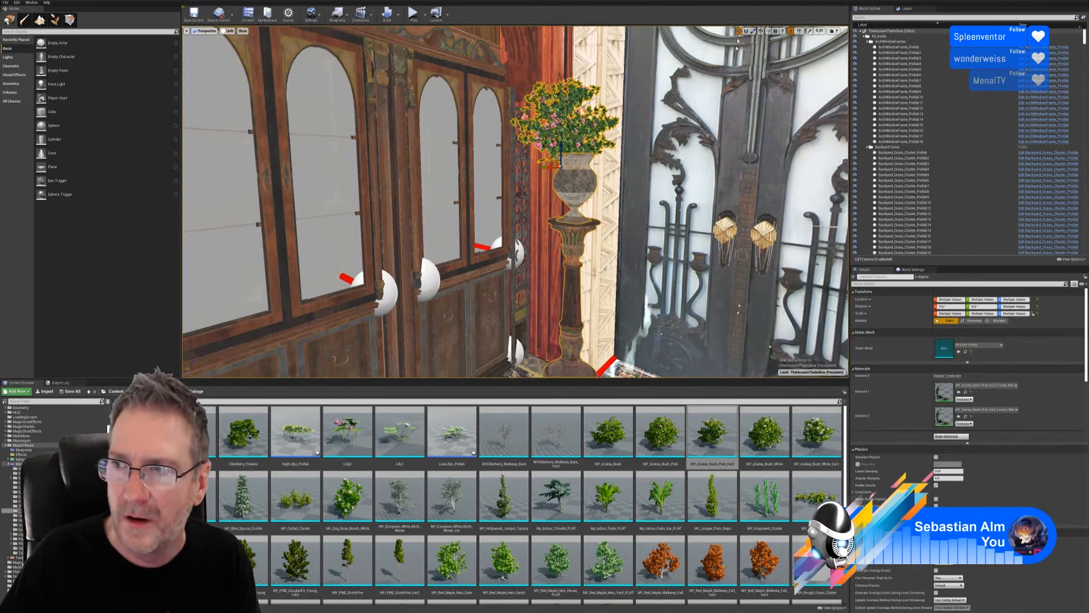
{"action": "right_click_drag", "start_coordinate": [559, 153], "coordinate": [534, 202]}
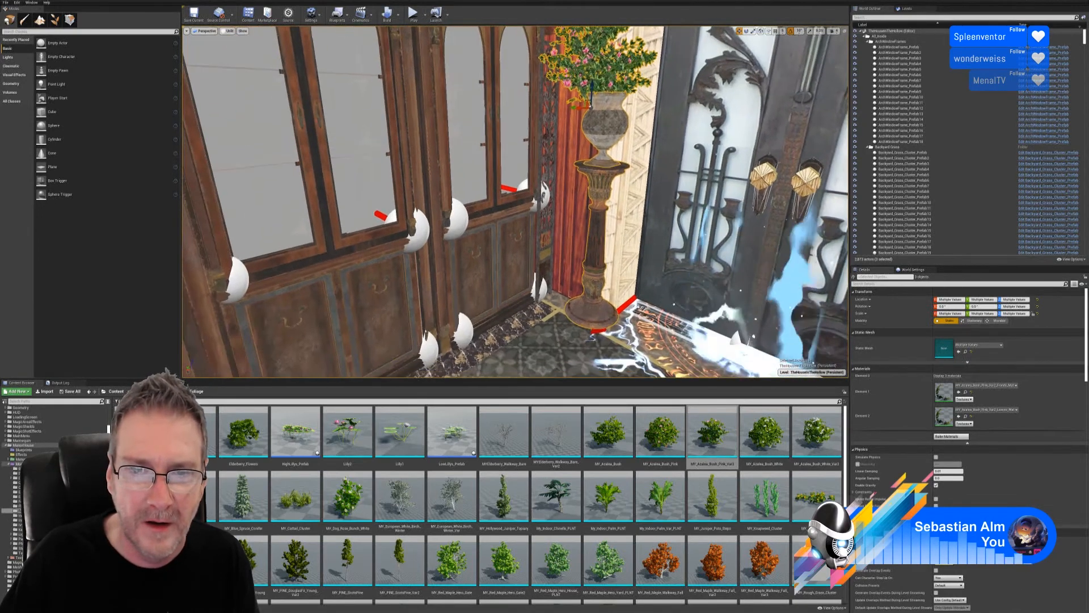
{"action": "left_click_drag", "start_coordinate": [592, 92], "coordinate": [585, 125]}
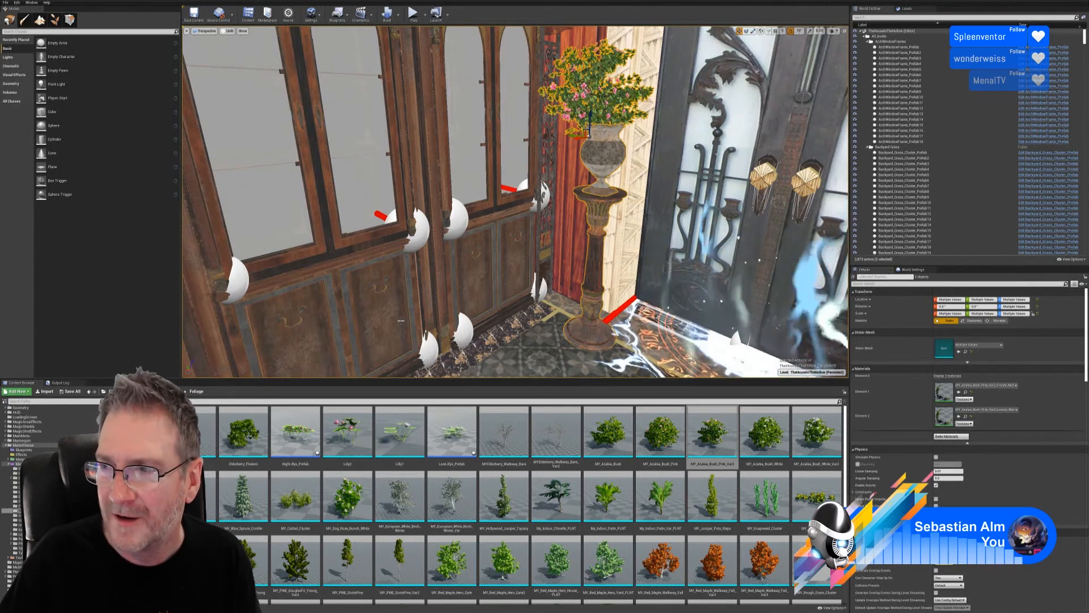
- Fine-tune the planted vase and stand's position between the cabinets and the doors, and clear the selection
{"action": "right_click_drag", "start_coordinate": [402, 297], "coordinate": [418, 235]}
{"action": "left_click_drag", "start_coordinate": [428, 168], "coordinate": [423, 169]}
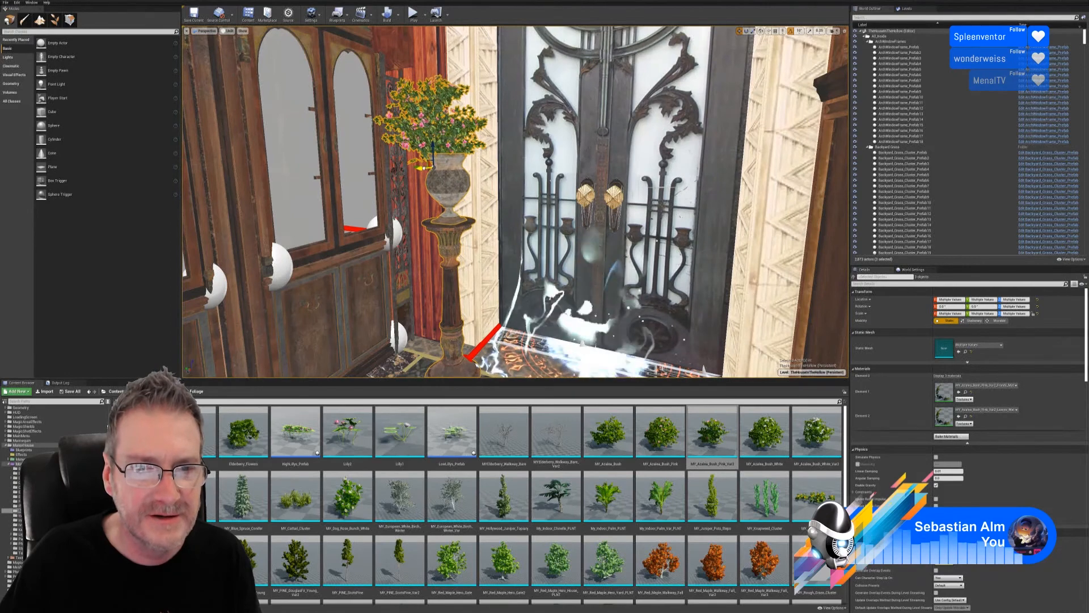
{"action": "key", "text": "ctrl+z"}
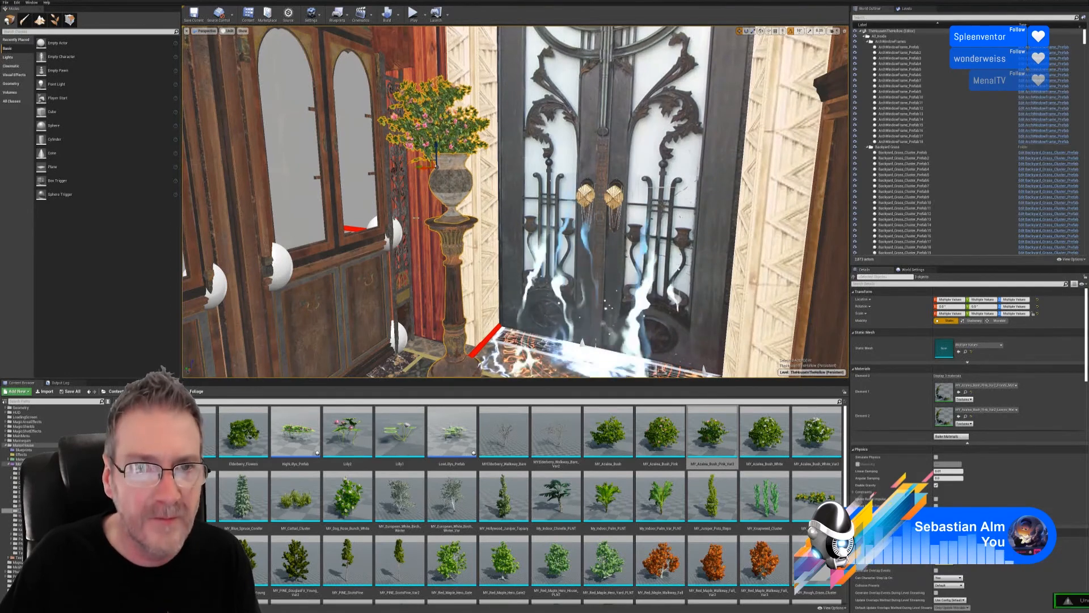
{"action": "right_click_drag", "start_coordinate": [504, 284], "coordinate": [504, 342]}
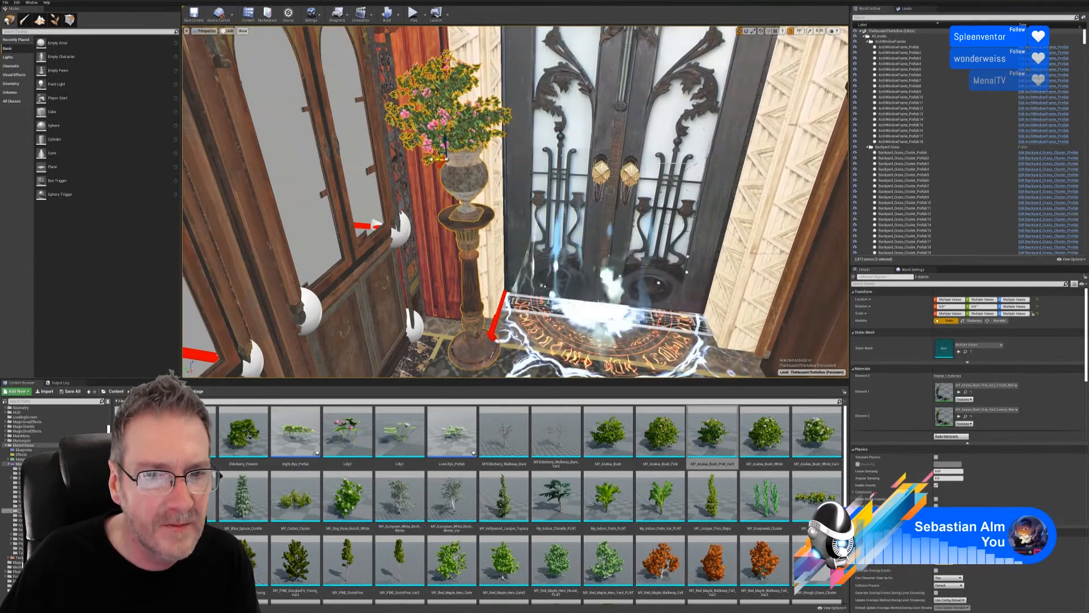
{"action": "right_click_drag", "start_coordinate": [549, 267], "coordinate": [453, 266]}
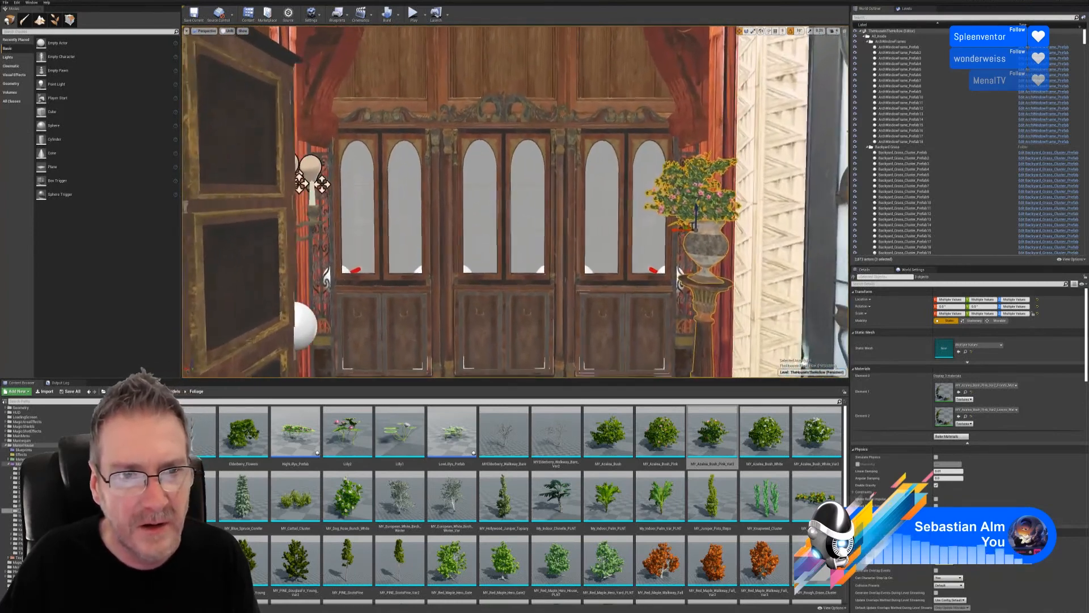
{"action": "key", "text": "Escape"}
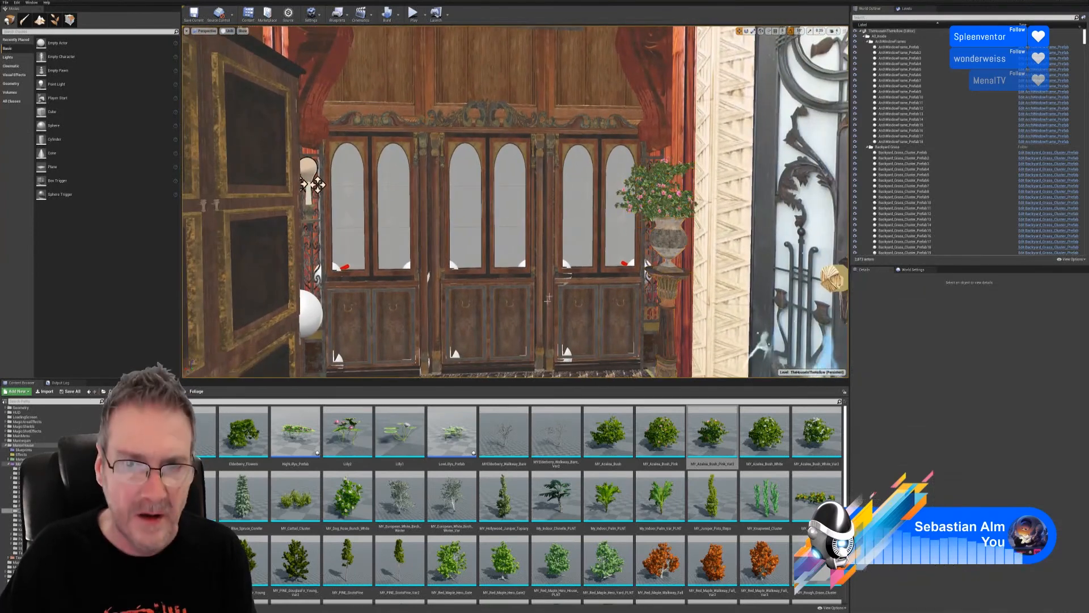
- Examine the lighting around the cabinets and angel statue in the Lit view mode and return to Unlit
{"action": "right_click_drag", "start_coordinate": [549, 277], "coordinate": [520, 251]}
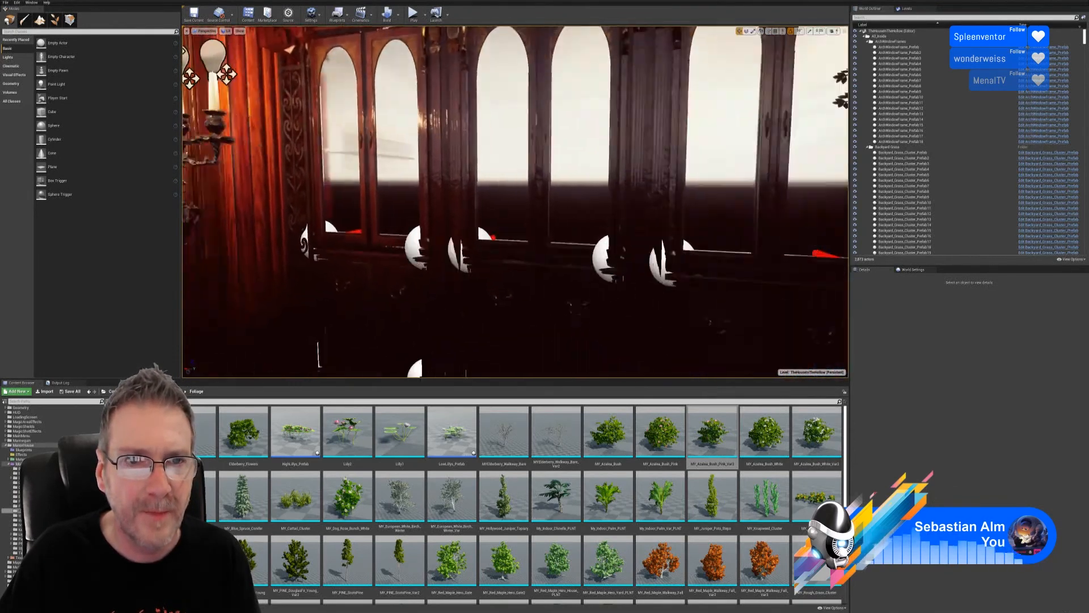
{"action": "right_click_drag", "start_coordinate": [515, 202], "coordinate": [397, 193]}
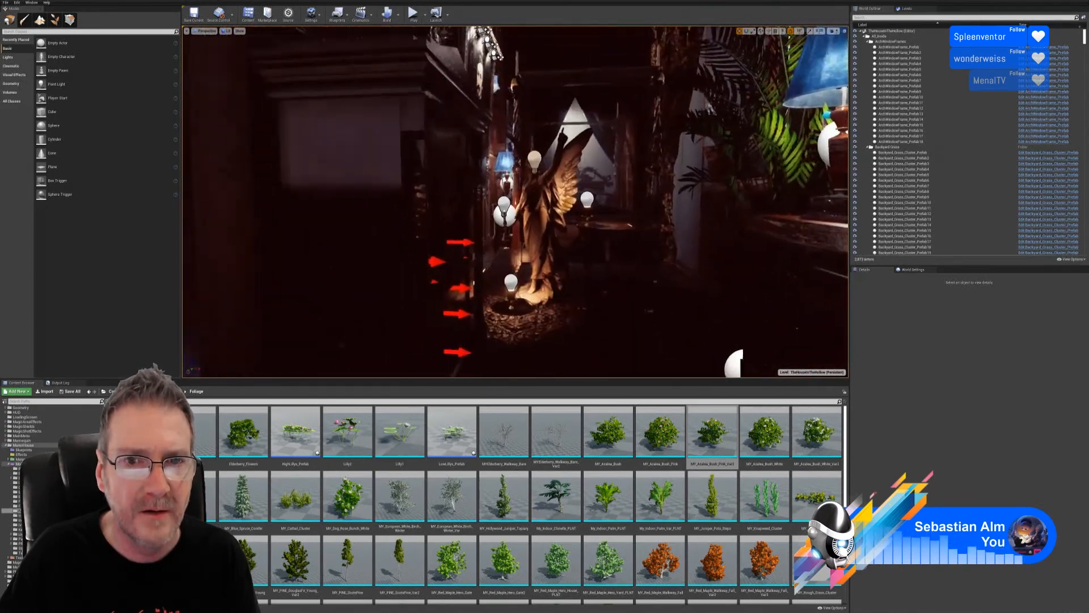
{"action": "right_click_drag", "start_coordinate": [515, 202], "coordinate": [681, 344]}
{"action": "key", "text": "s"}
{"action": "right_click_drag", "start_coordinate": [332, 101], "coordinate": [363, 150]}
{"action": "key", "text": "w"}
{"action": "right_click_drag", "start_coordinate": [680, 324], "coordinate": [509, 302]}
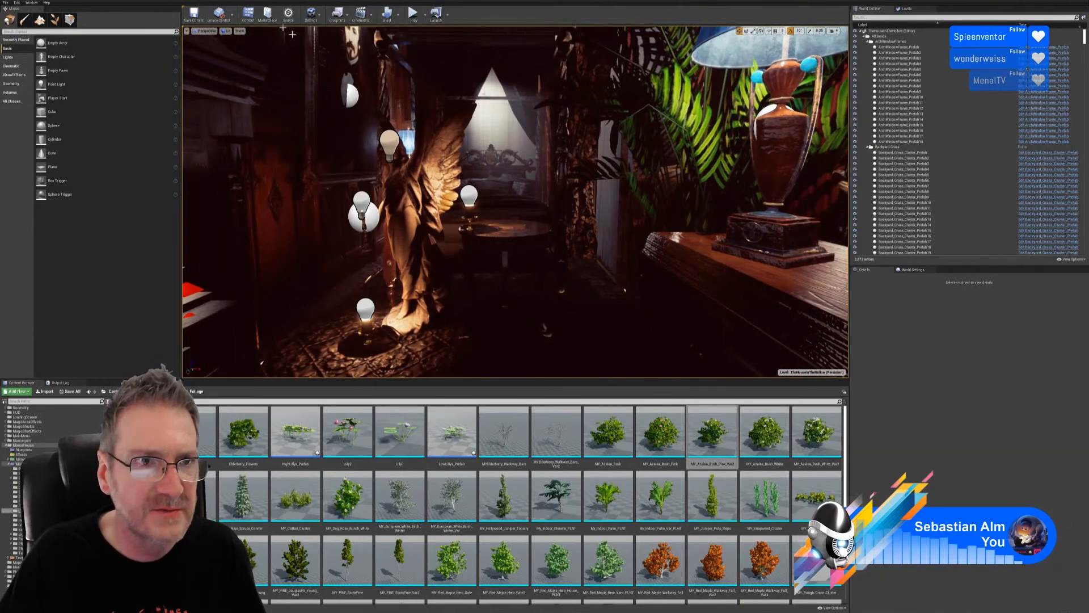
{"action": "left_click", "coordinate": [227, 31]}
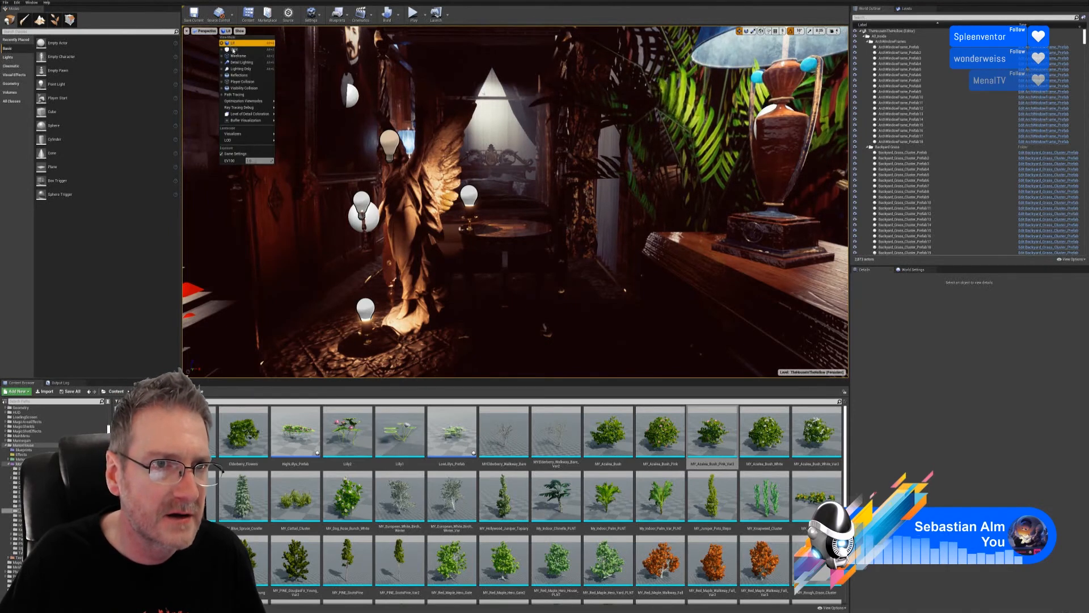
{"action": "left_click", "coordinate": [237, 66]}
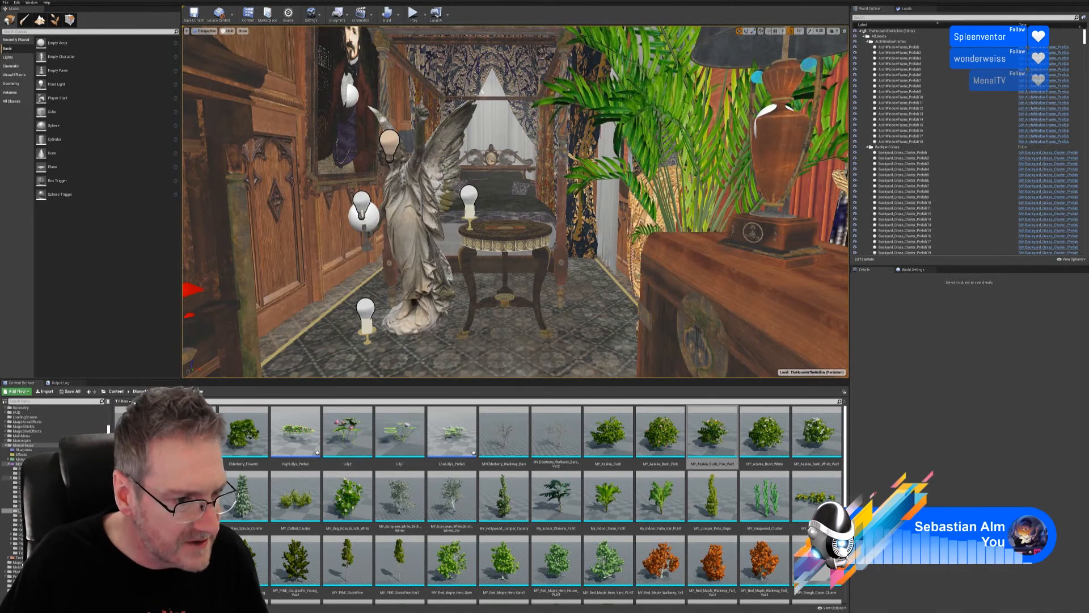
- Find the hanging Gothic lantern mesh in the Bedroom models folder, inspect it in the mesh editor and close it
{"action": "left_click", "coordinate": [13, 473]}
{"action": "scroll", "coordinate": [693, 544], "scroll_direction": "down", "scroll_amount": 3}
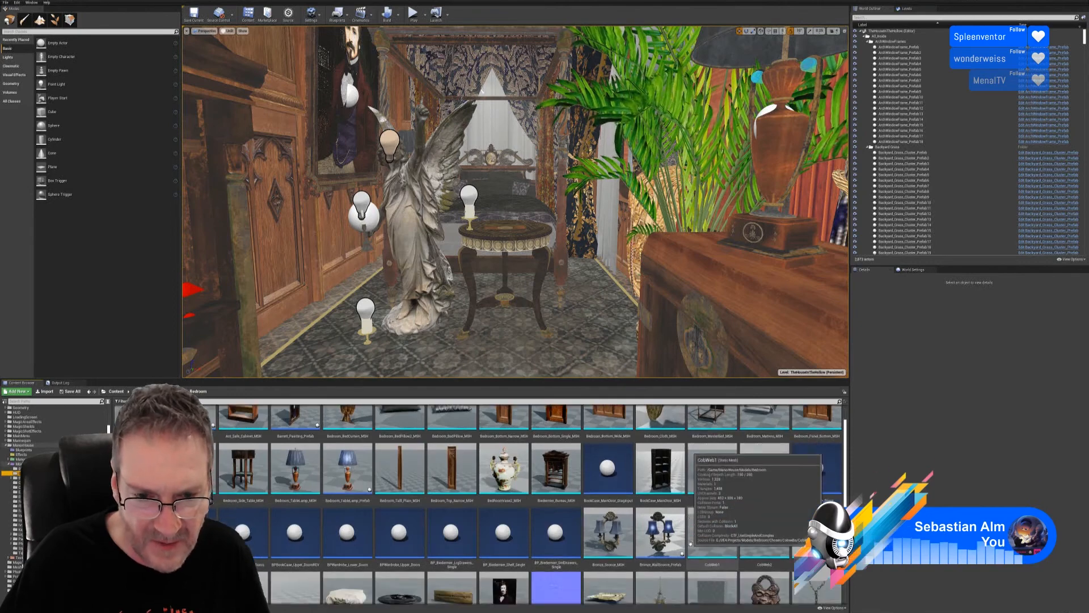
{"action": "scroll", "coordinate": [693, 544], "scroll_direction": "down", "scroll_amount": 1}
{"action": "double_click", "coordinate": [660, 521]}
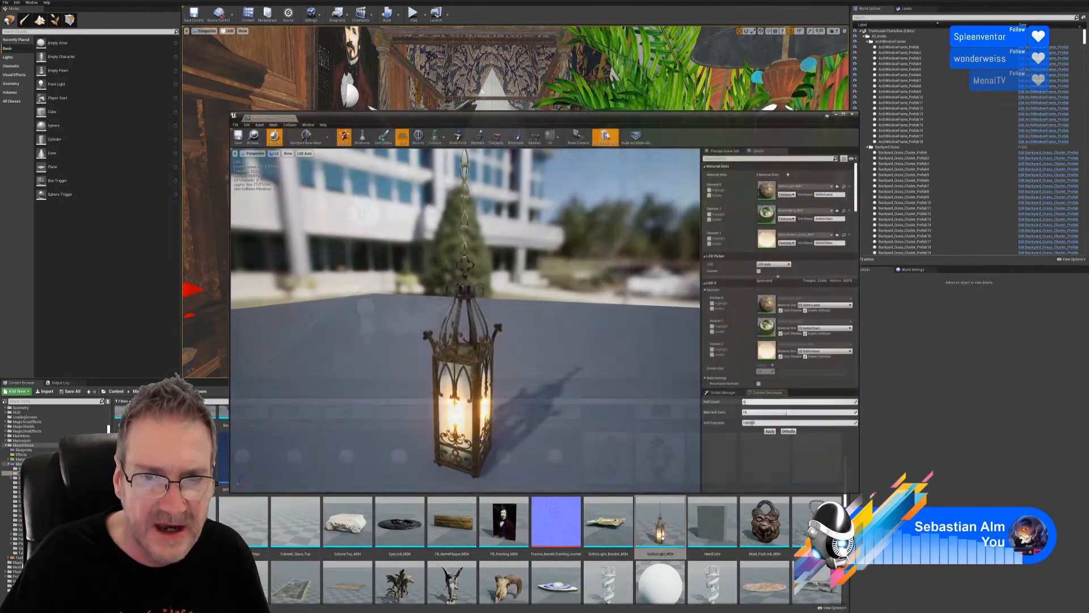
{"action": "mouse_move", "coordinate": [562, 390]}
{"action": "left_mouse_down"}
{"action": "mouse_move", "coordinate": [601, 392]}
{"action": "mouse_move", "coordinate": [562, 364]}
{"action": "mouse_move", "coordinate": [539, 318]}
{"action": "mouse_move", "coordinate": [573, 323]}
{"action": "mouse_move", "coordinate": [565, 397]}
{"action": "mouse_move", "coordinate": [545, 391]}
{"action": "left_mouse_up"}
{"action": "right_click_drag", "start_coordinate": [544, 391], "coordinate": [523, 384]}
{"action": "left_click_drag", "start_coordinate": [524, 384], "coordinate": [526, 363]}
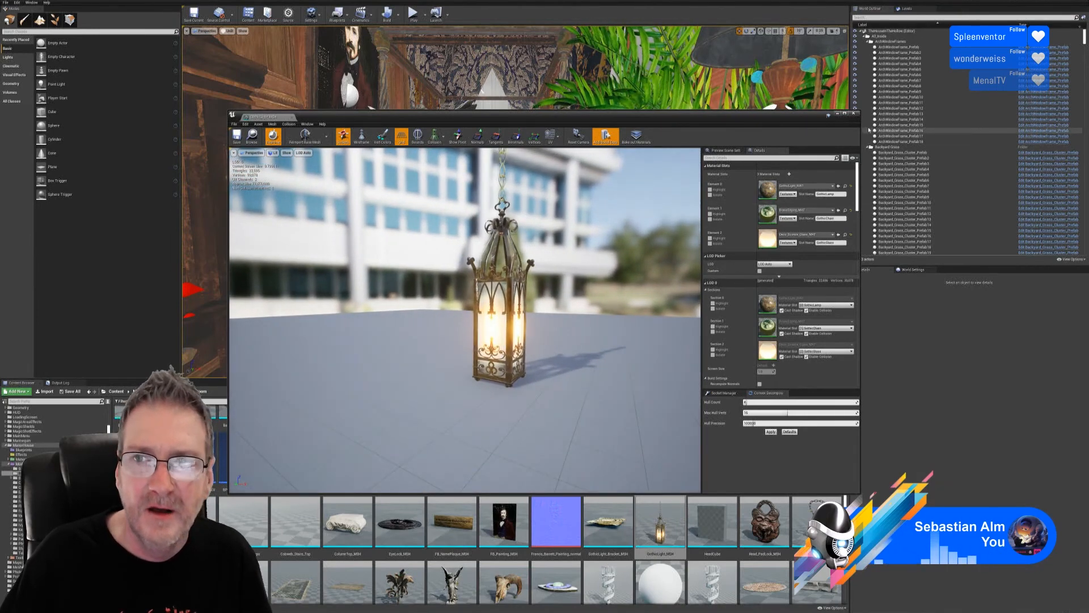
{"action": "left_click", "coordinate": [855, 113]}
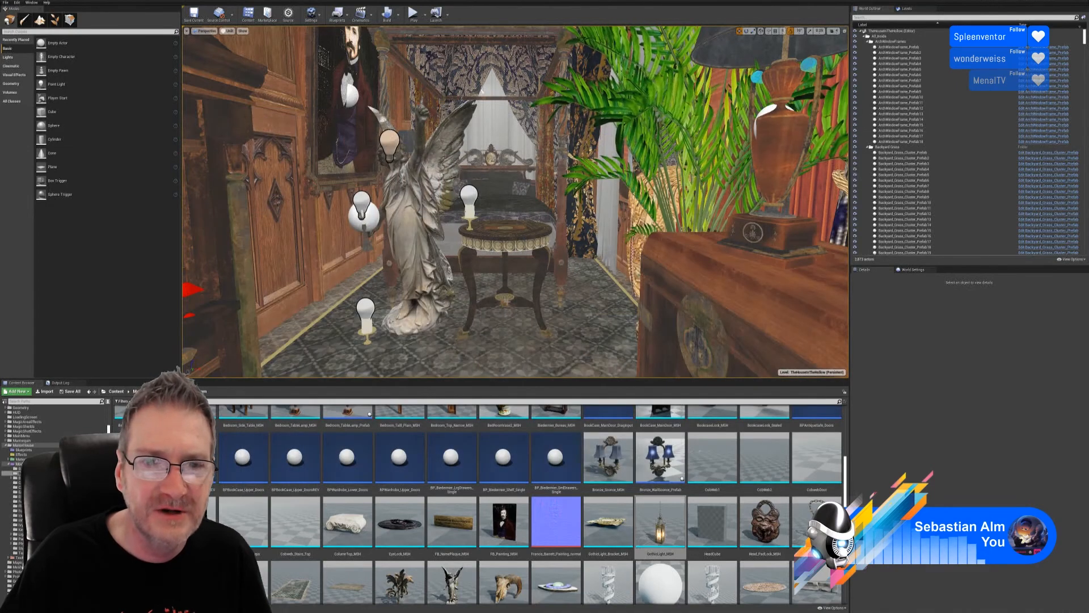
- Save all changes to the TheHouseInTheHollow map and the project's assets
{"action": "right_click_drag", "start_coordinate": [505, 284], "coordinate": [479, 298]}
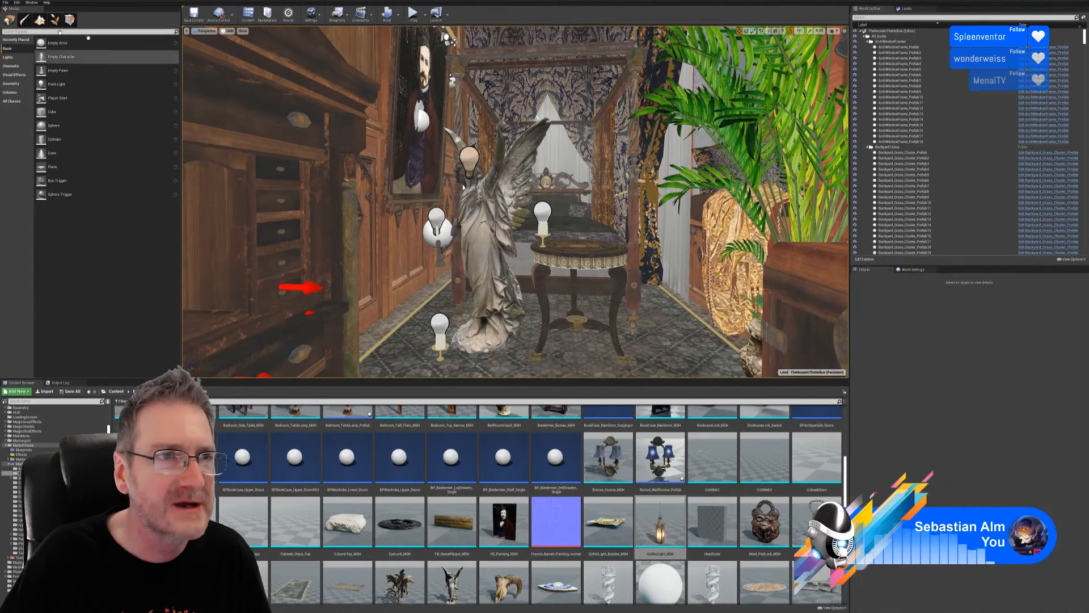
{"action": "left_click", "coordinate": [4, 2]}
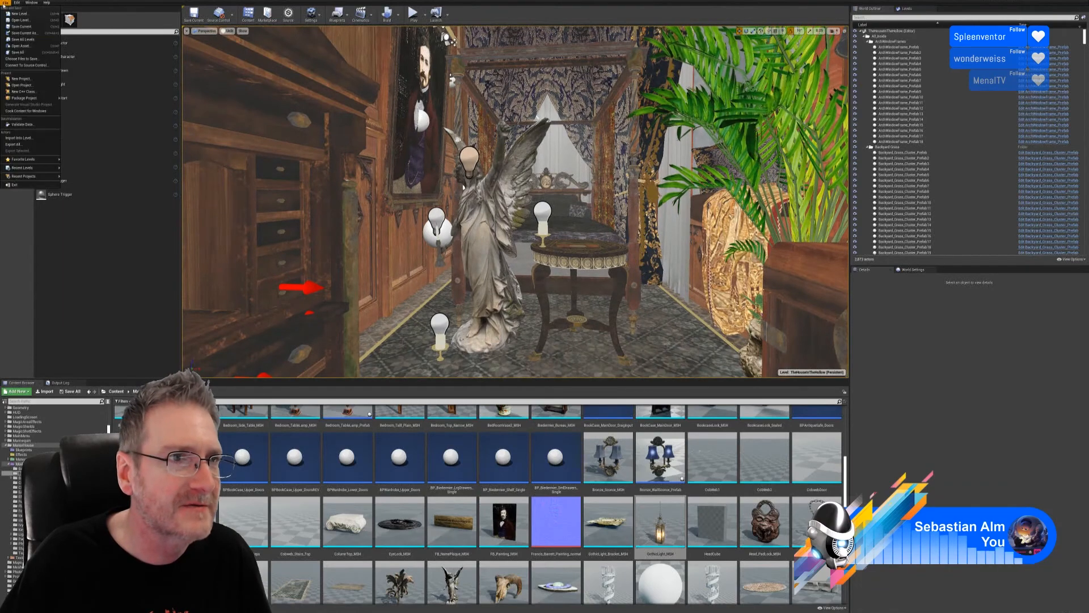
{"action": "left_click", "coordinate": [19, 52]}
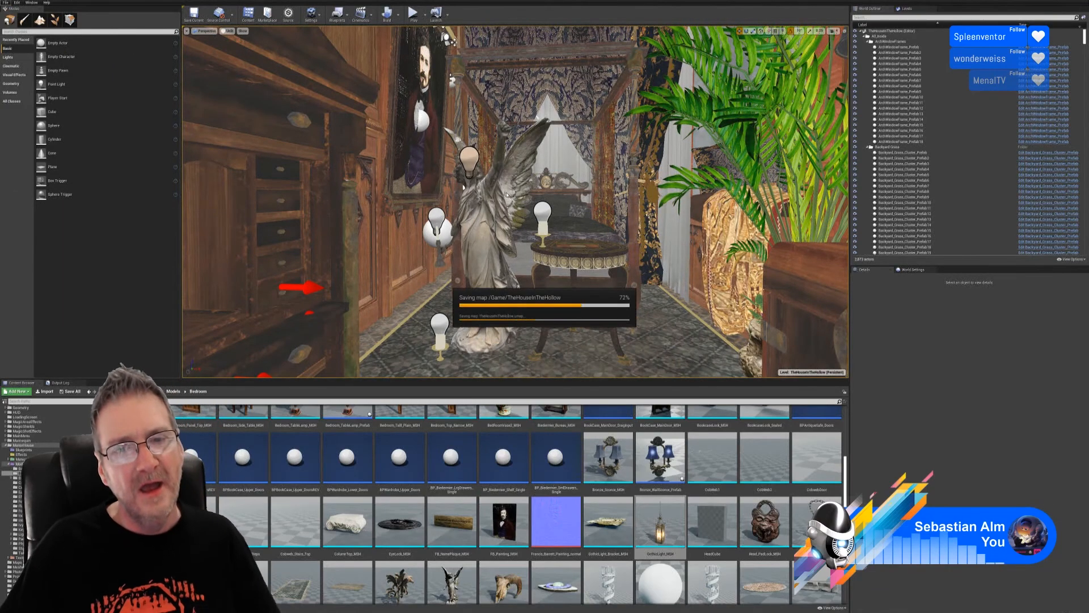